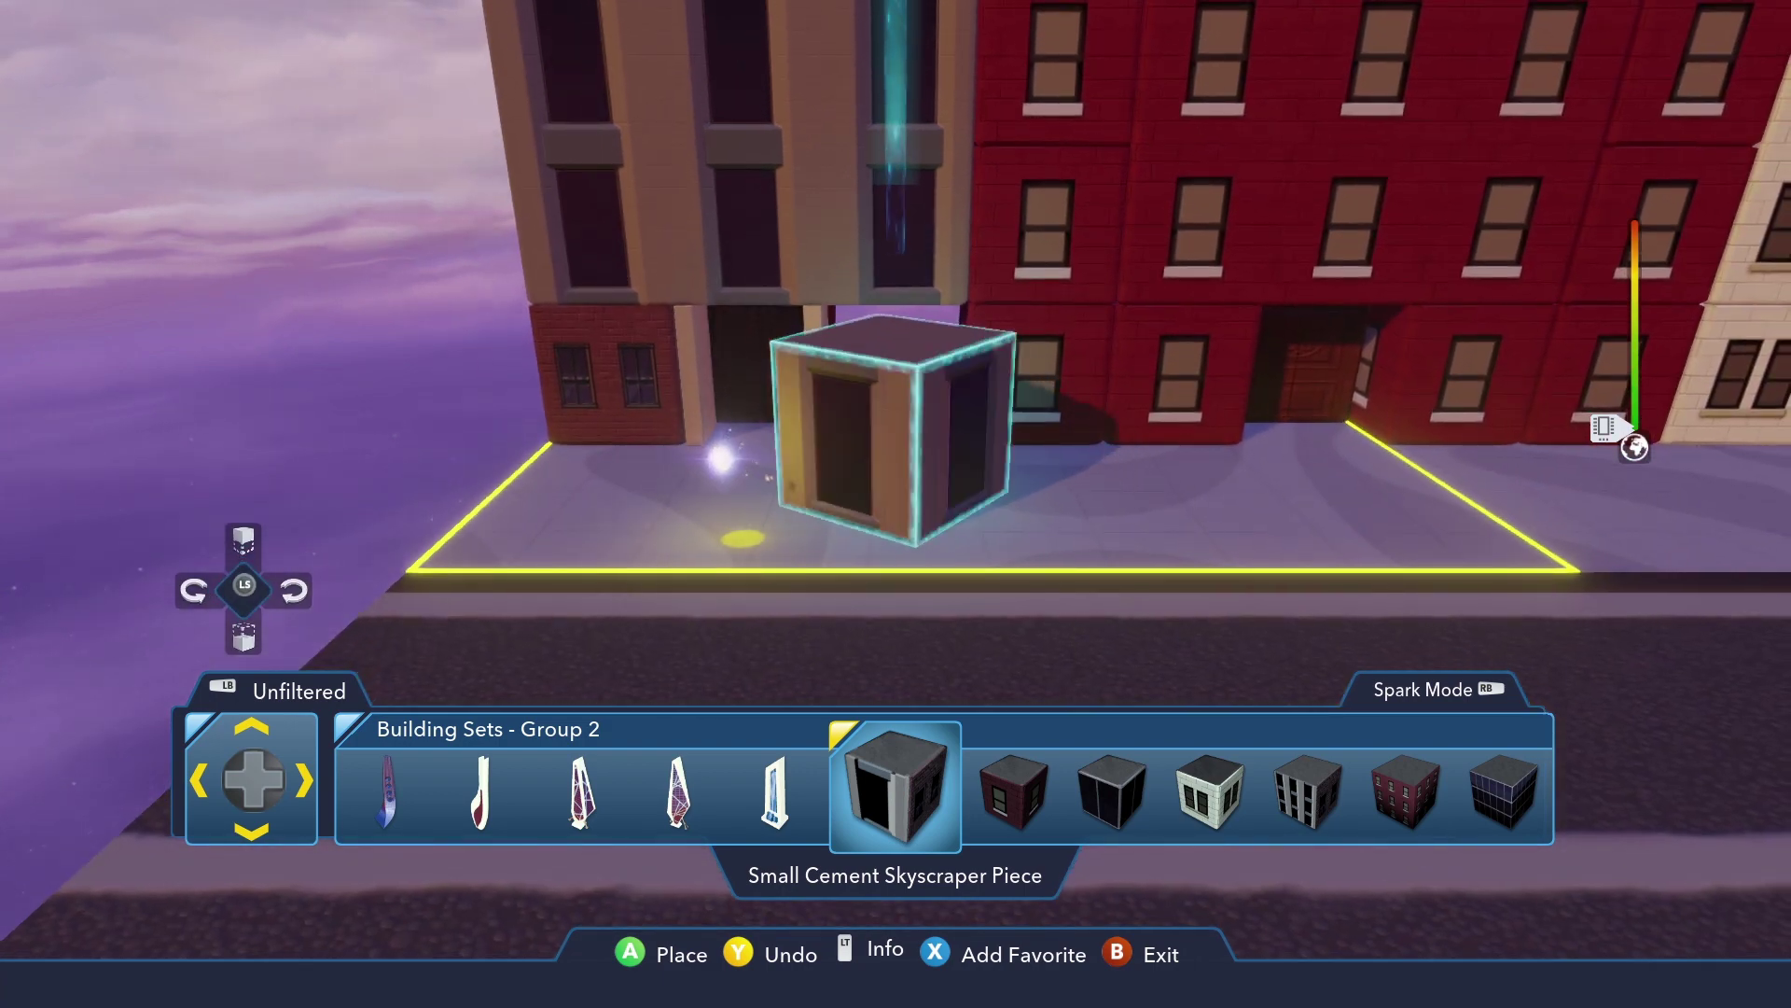
# Place the Small Cement Skyscraper Piece on the sidewalk in front of the buildings, leave placement mode and walk around the piece.
pyautogui.press('Return')
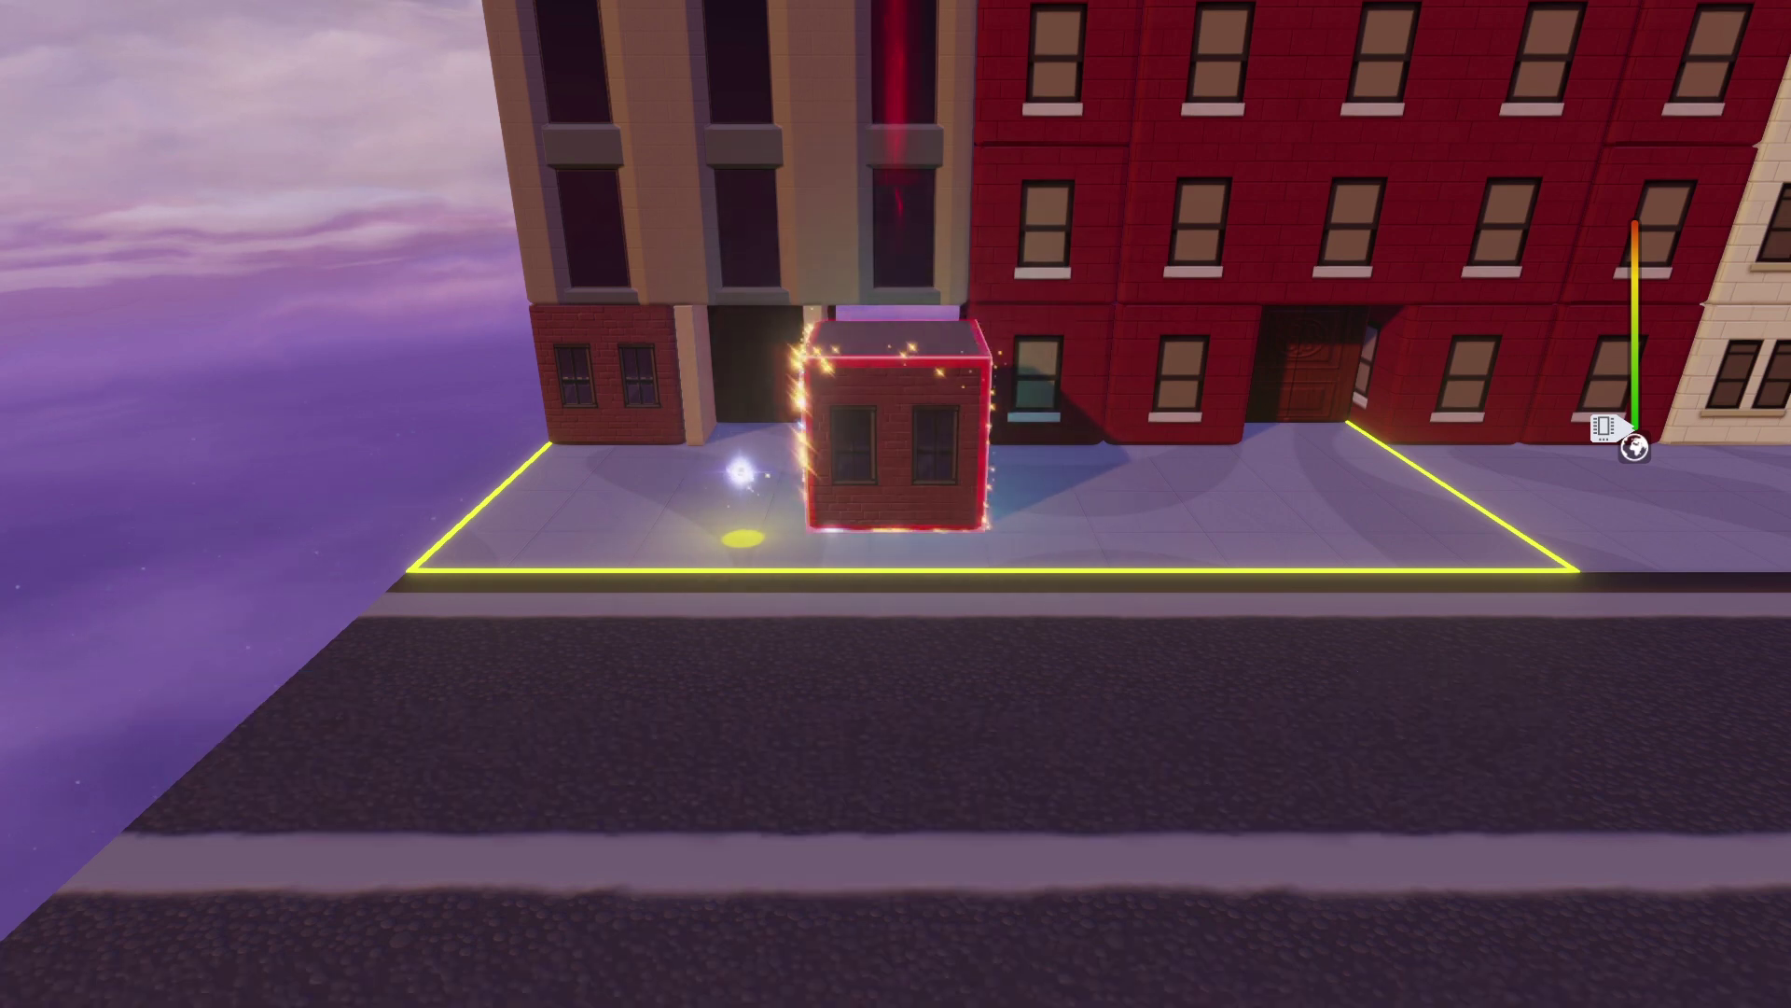
pyautogui.press('Escape')
pyautogui.press('a')
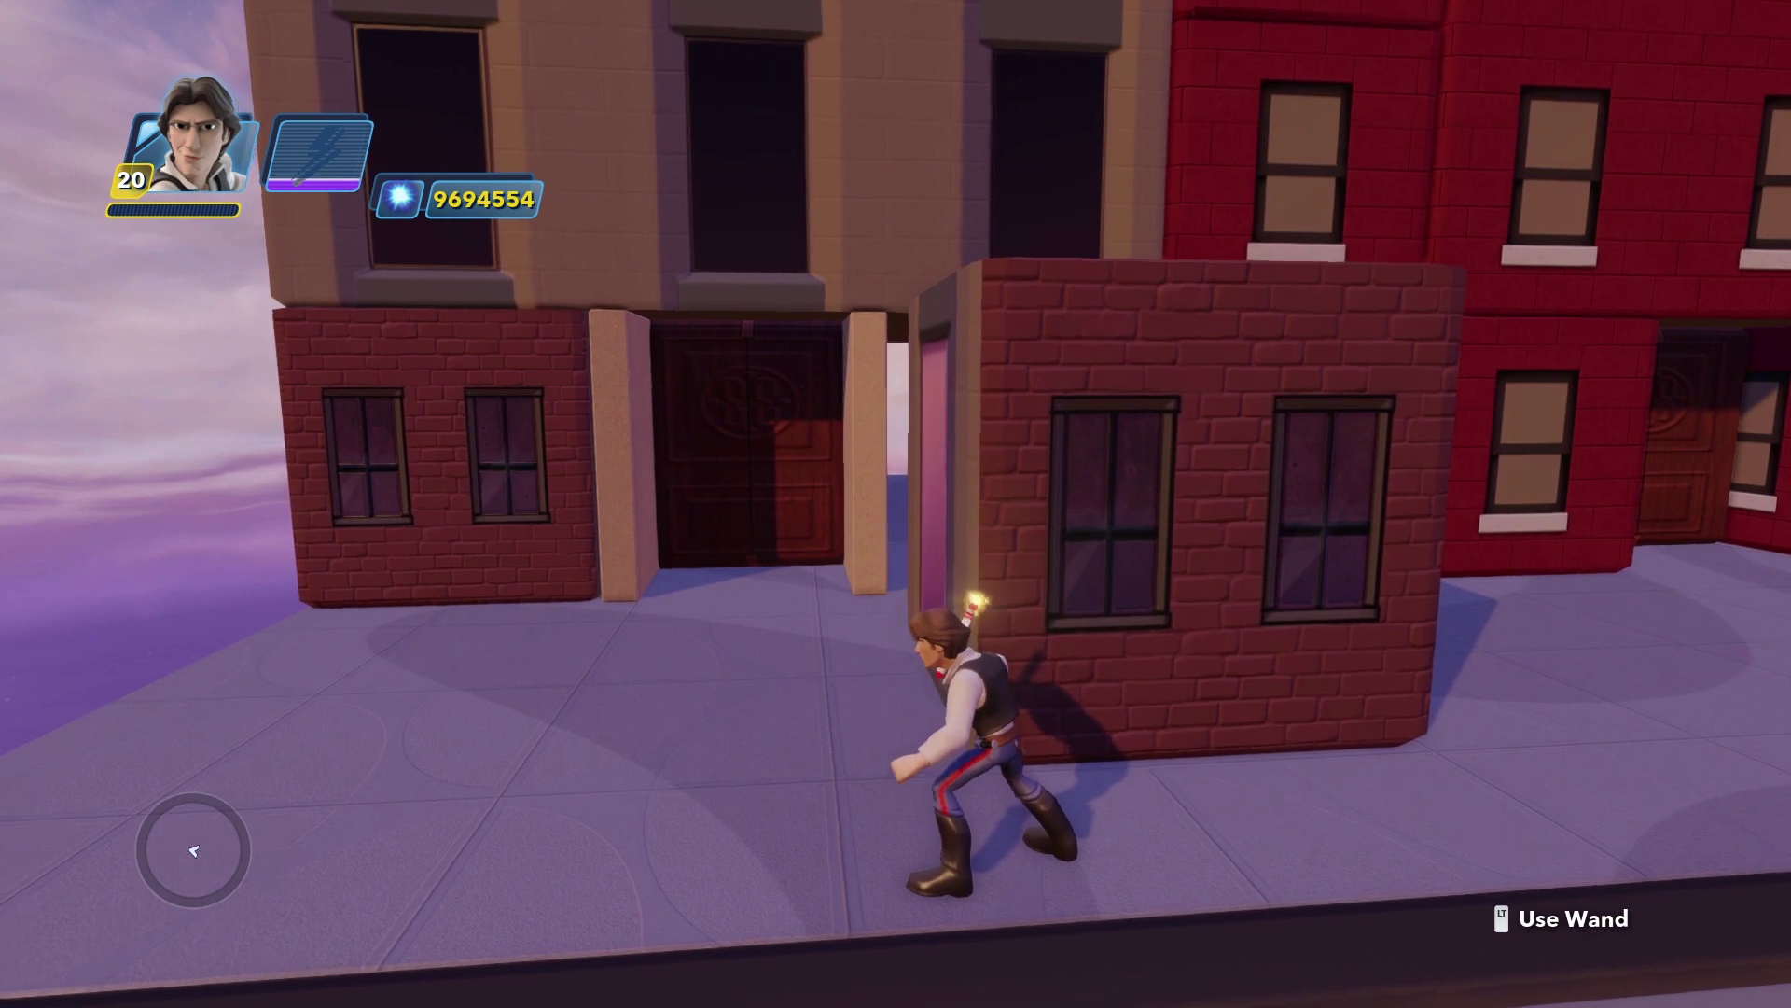
pyautogui.press('d')
pyautogui.press('s')
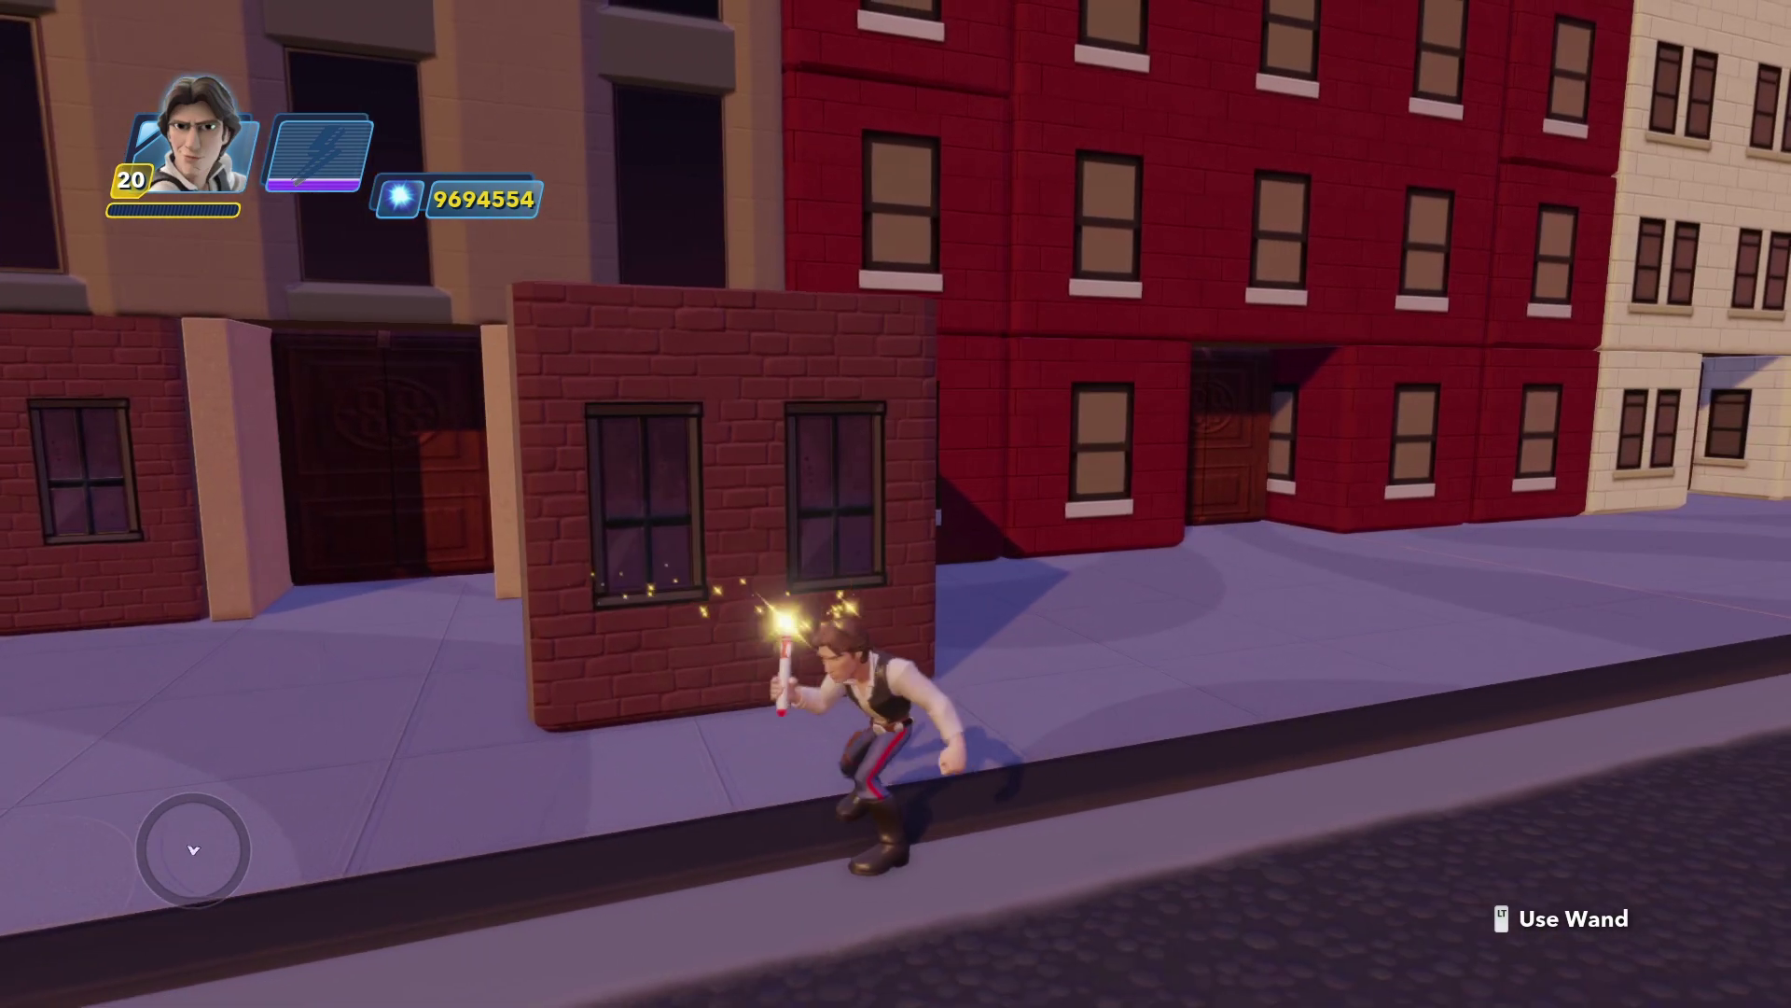
pyautogui.press('w')
pyautogui.press('d')
pyautogui.press('a')
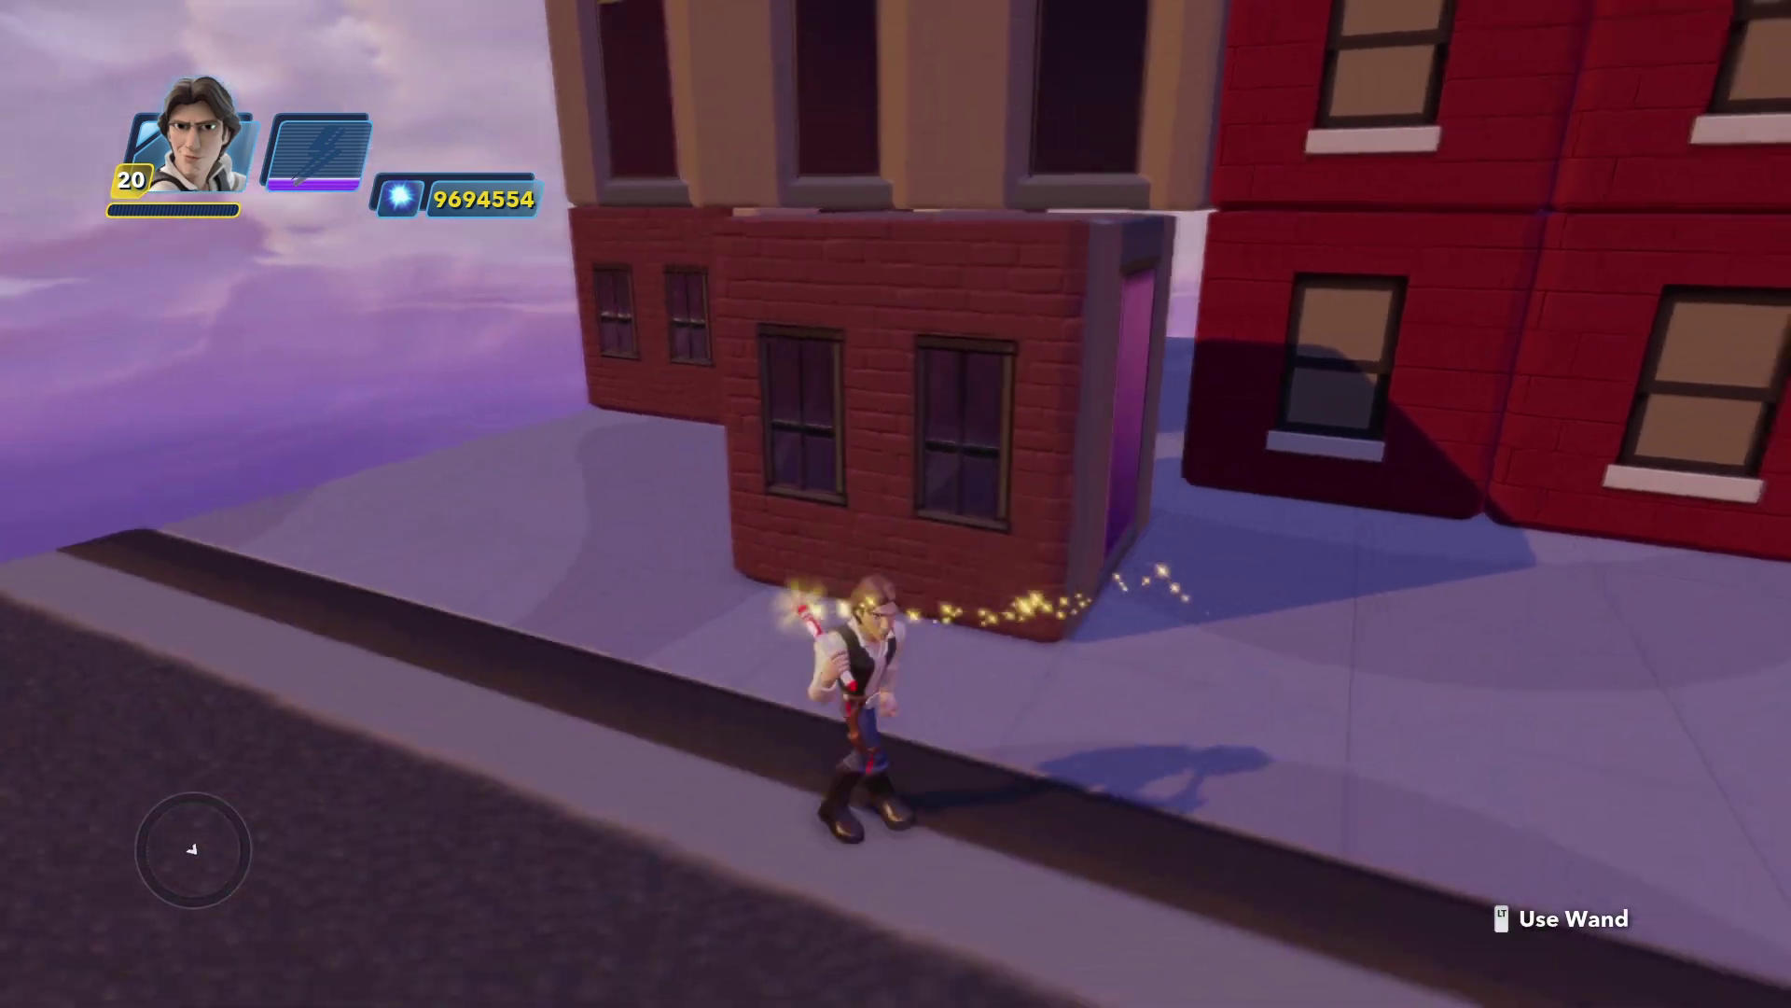
# Grab the placed brick-faced skyscraper piece with the wand and shift it along the sidewalk.
pyautogui.click(895, 504)
pyautogui.press('w')
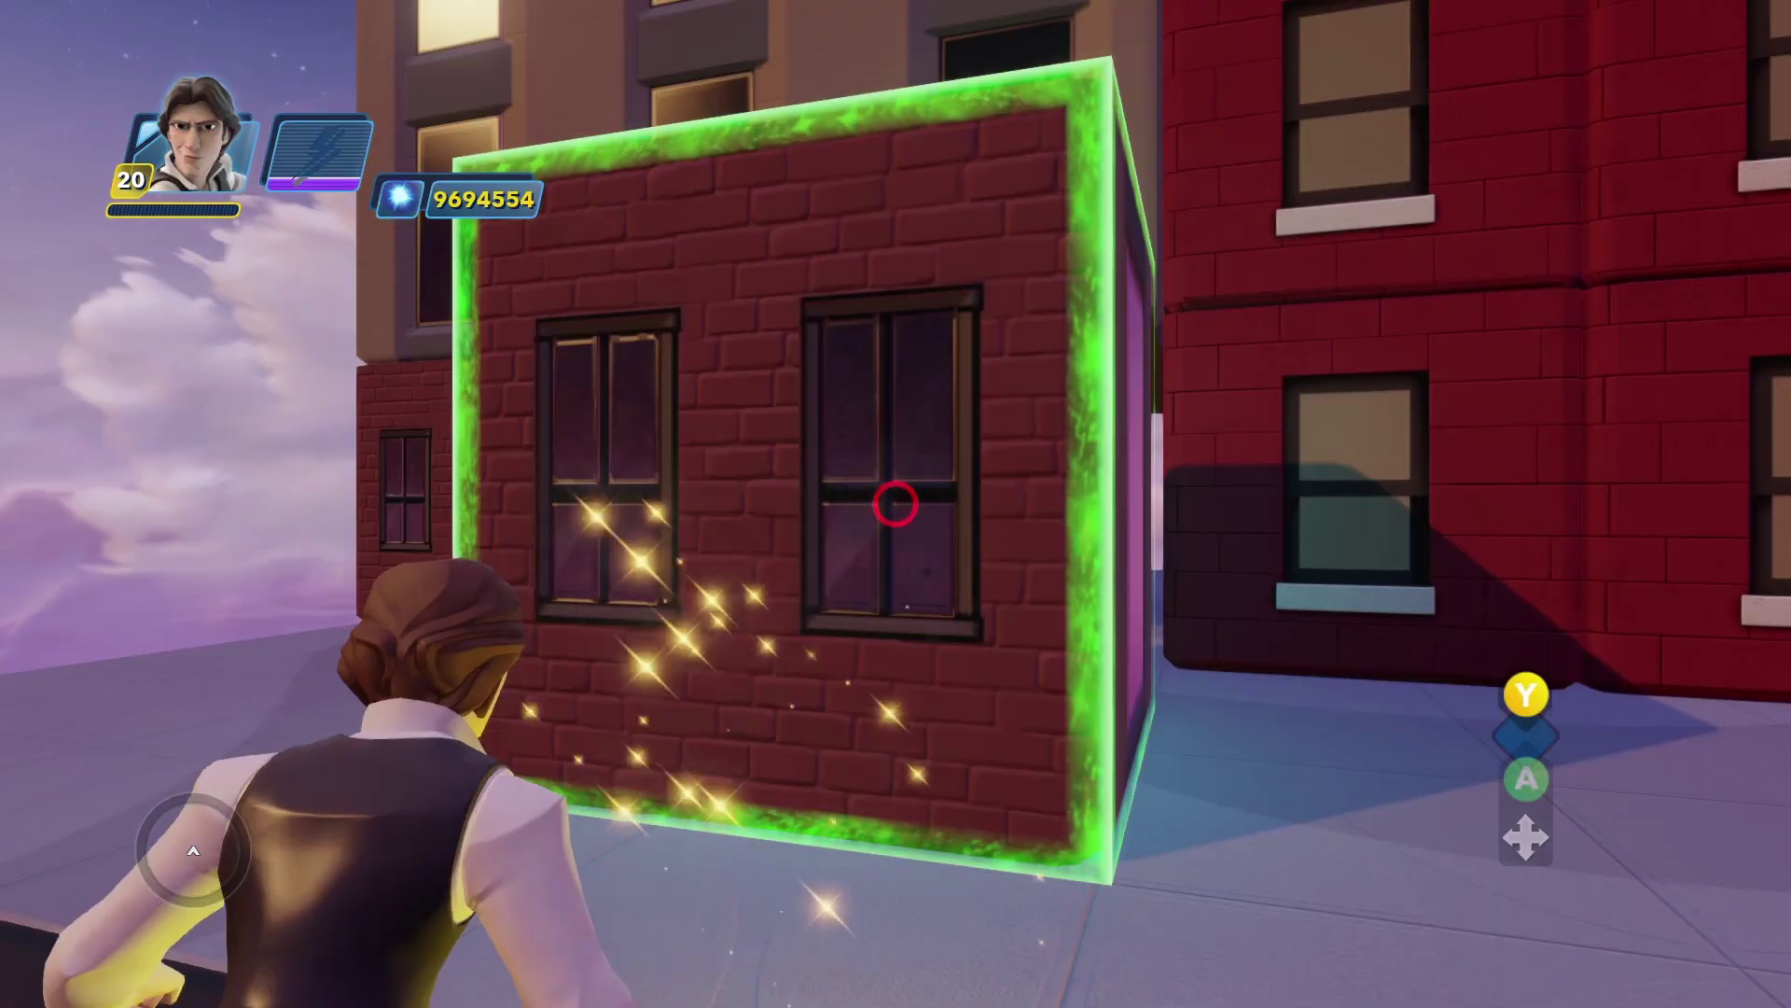
pyautogui.click(896, 504)
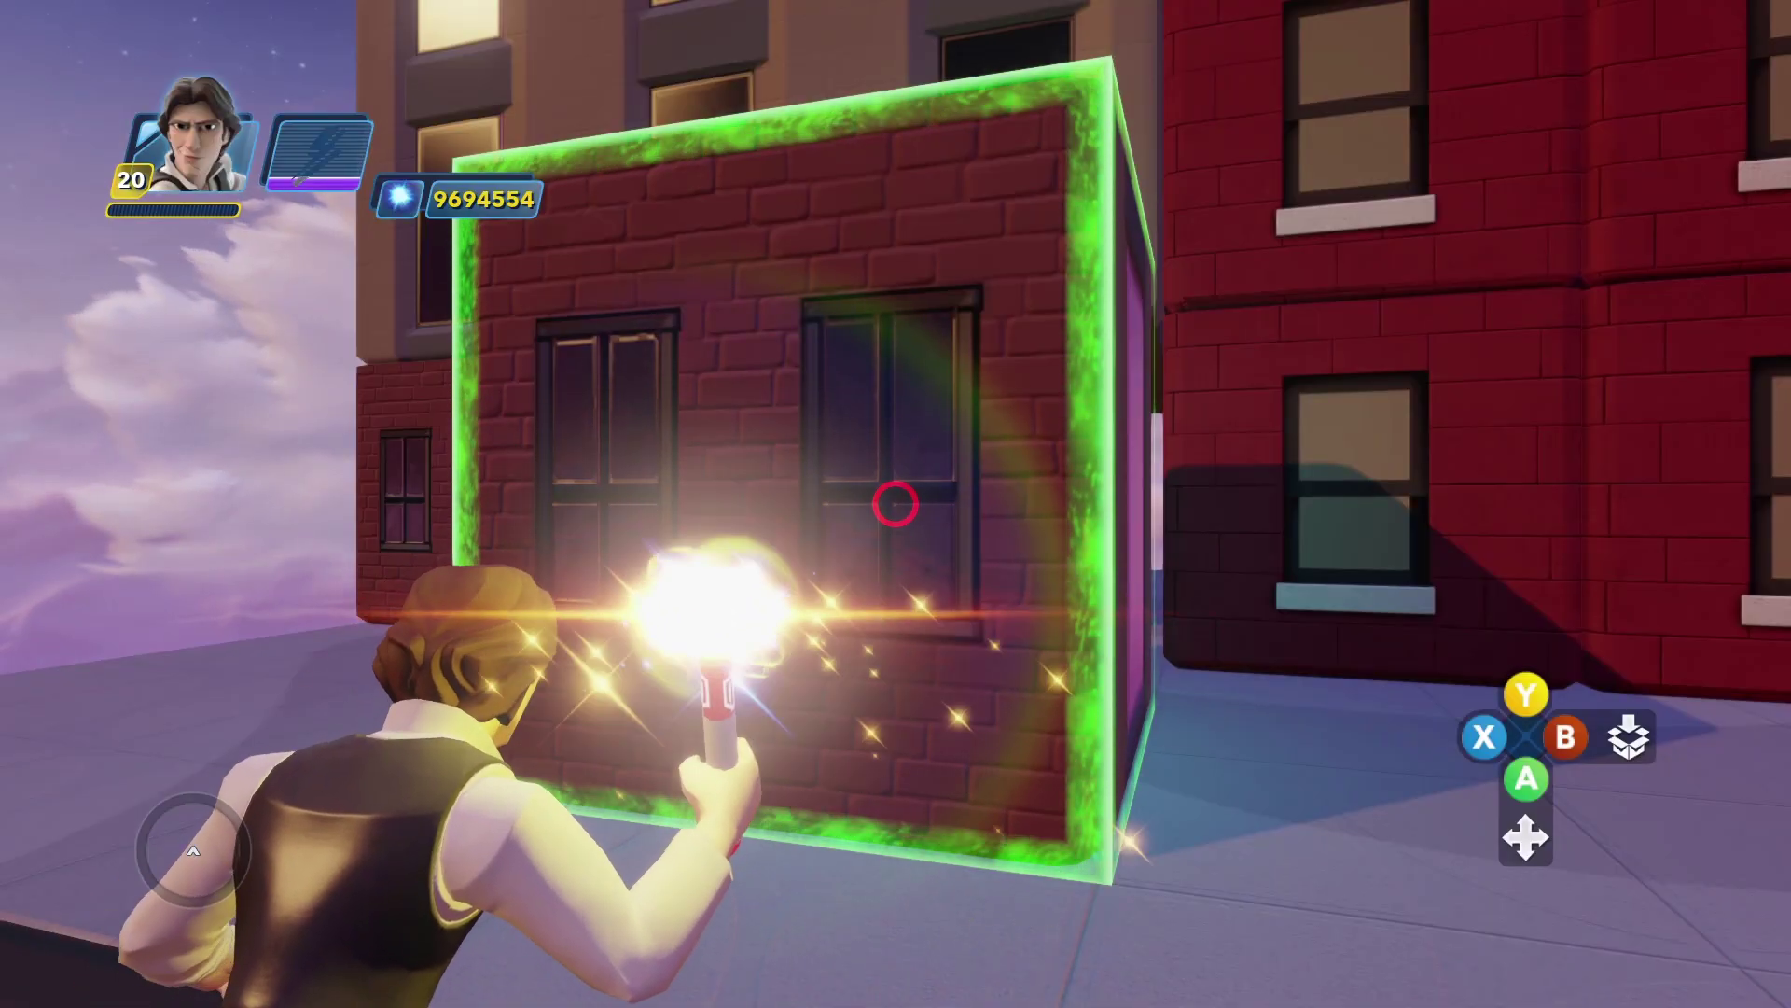
pyautogui.press('s')
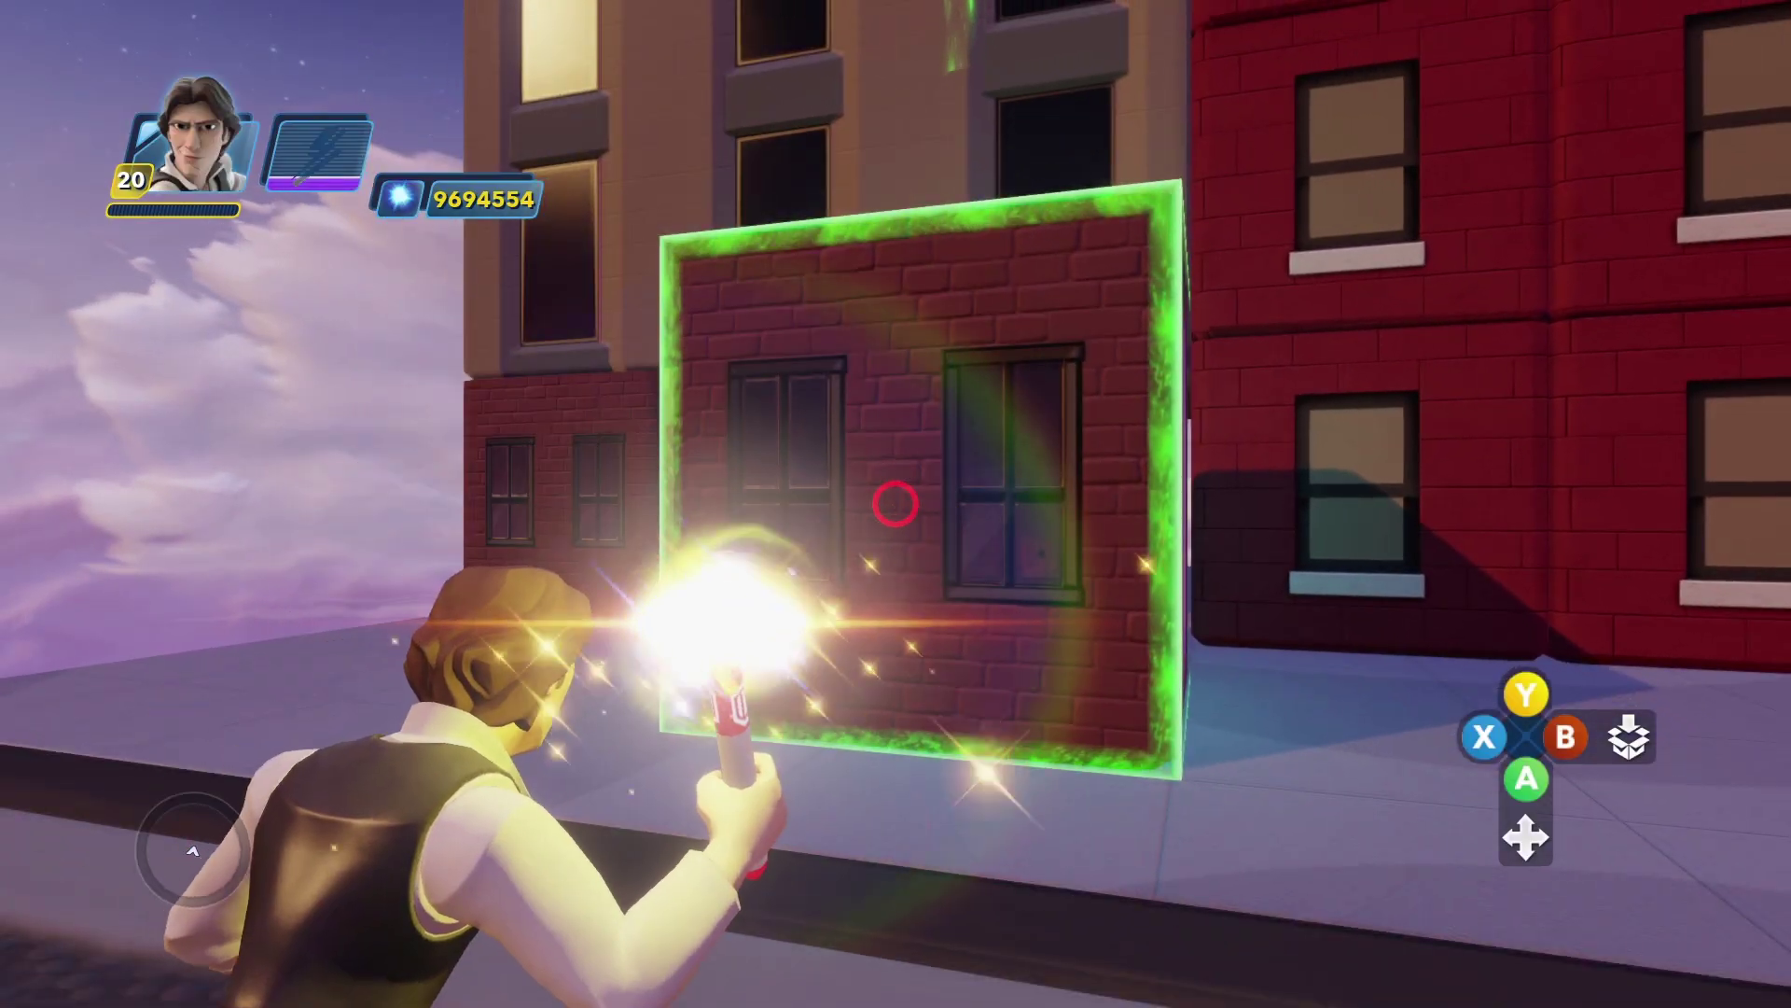
pyautogui.press('d')
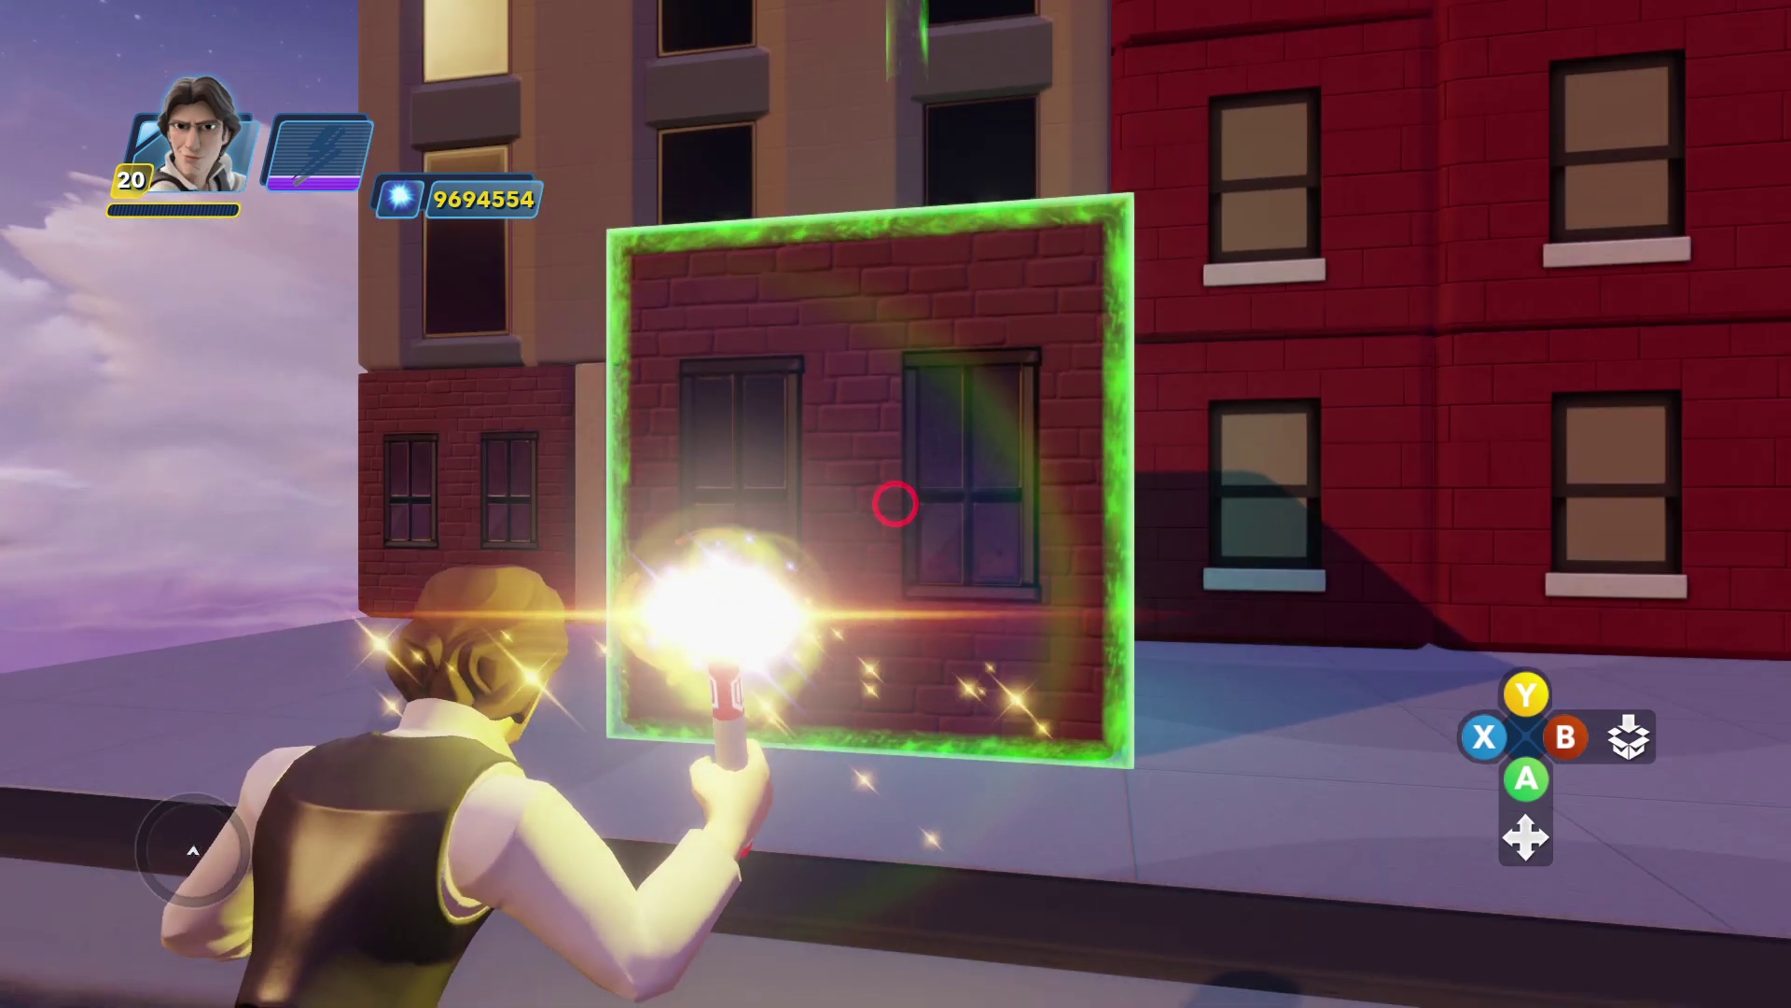
pyautogui.press('a')
pyautogui.press('d')
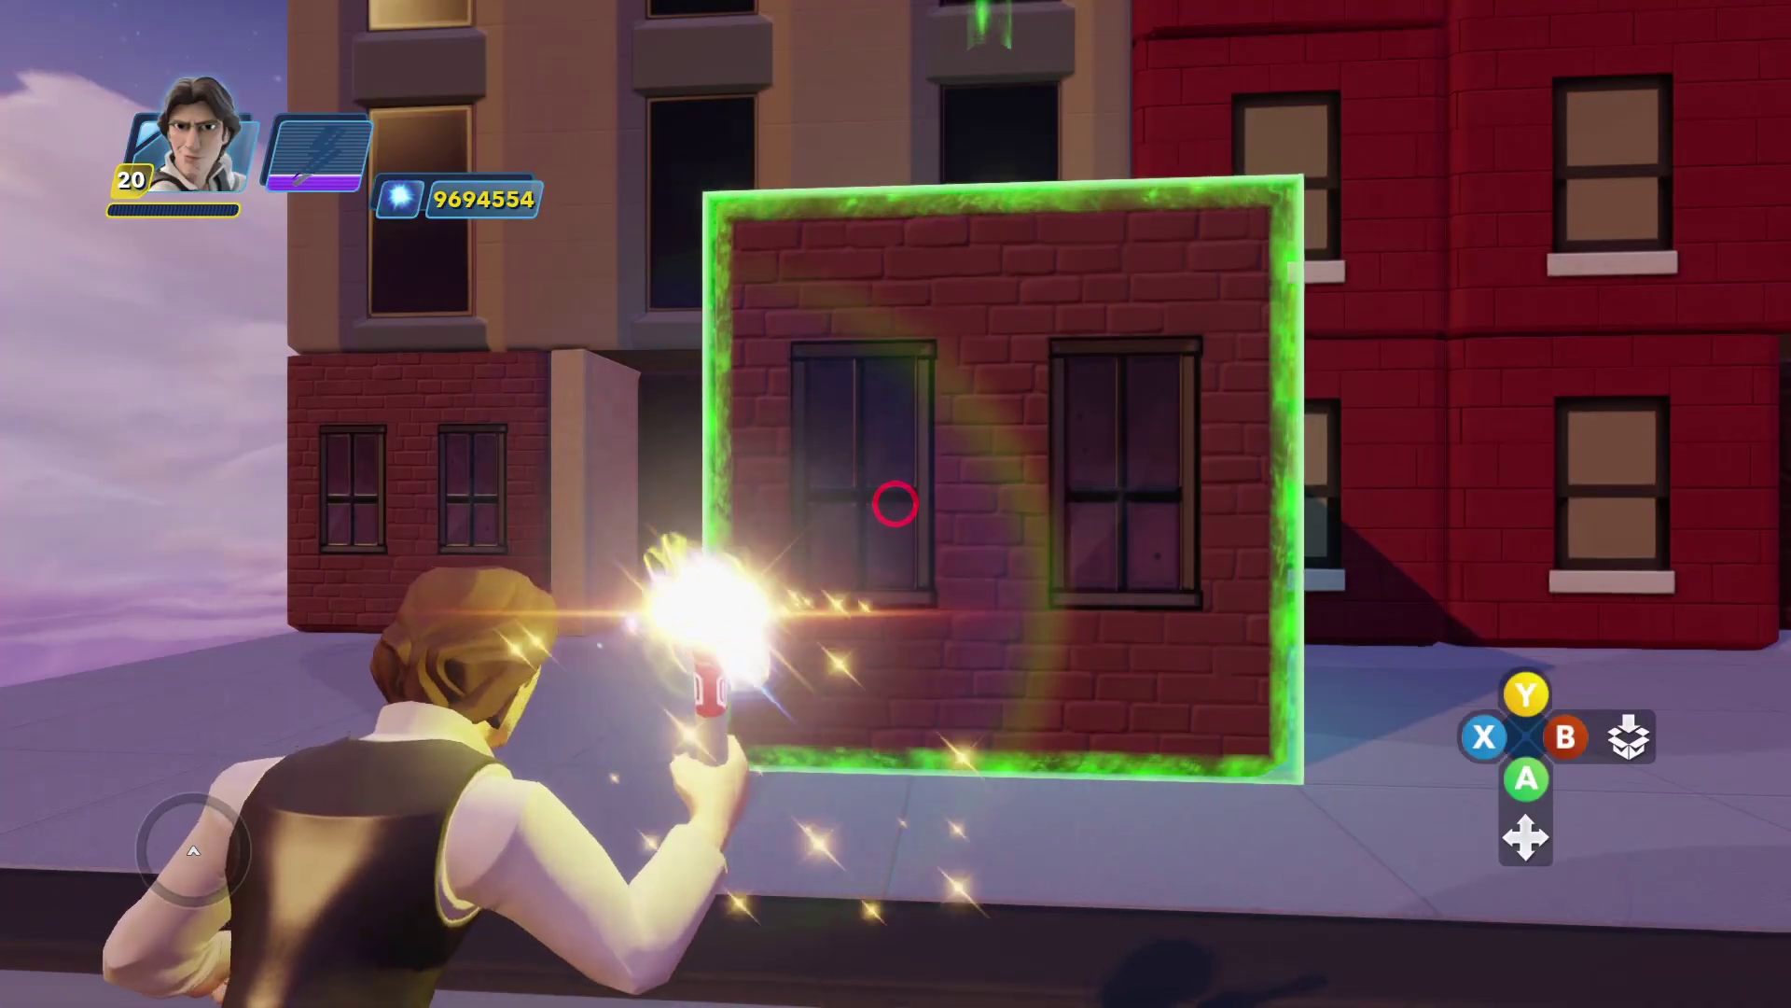
pyautogui.press('e')
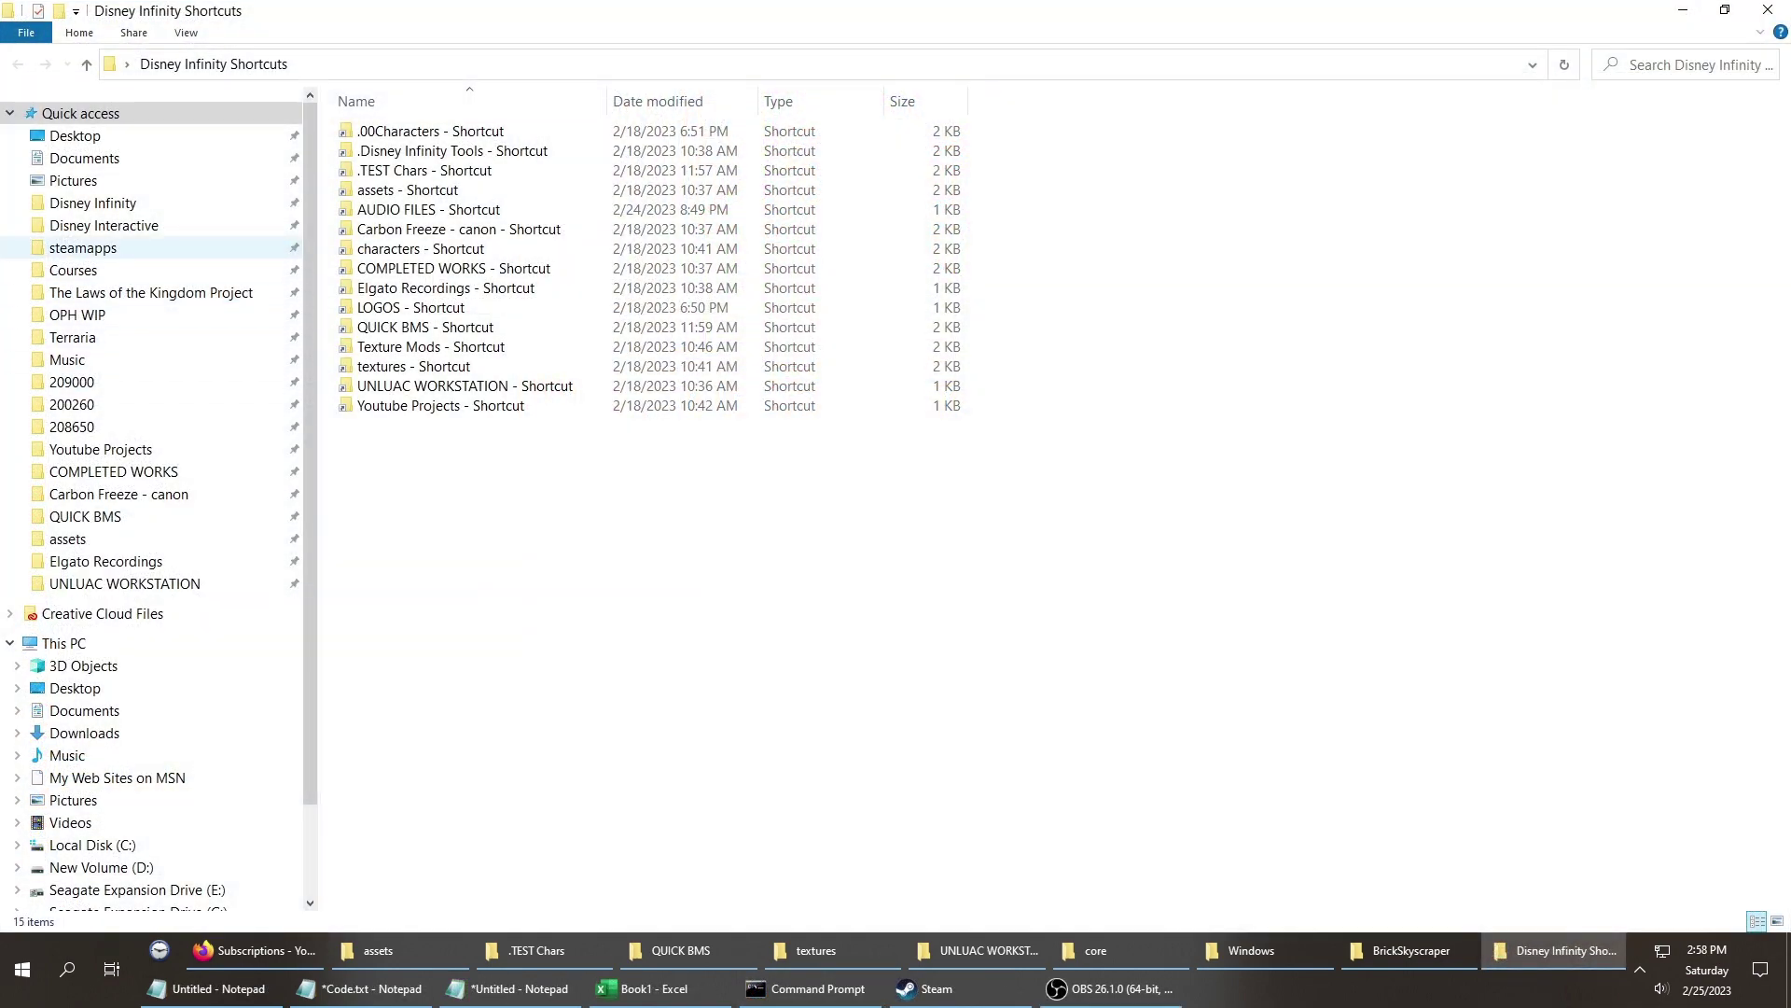
# Open the rumpusobjects folder inside the game's assets folder.
pyautogui.click(67, 538)
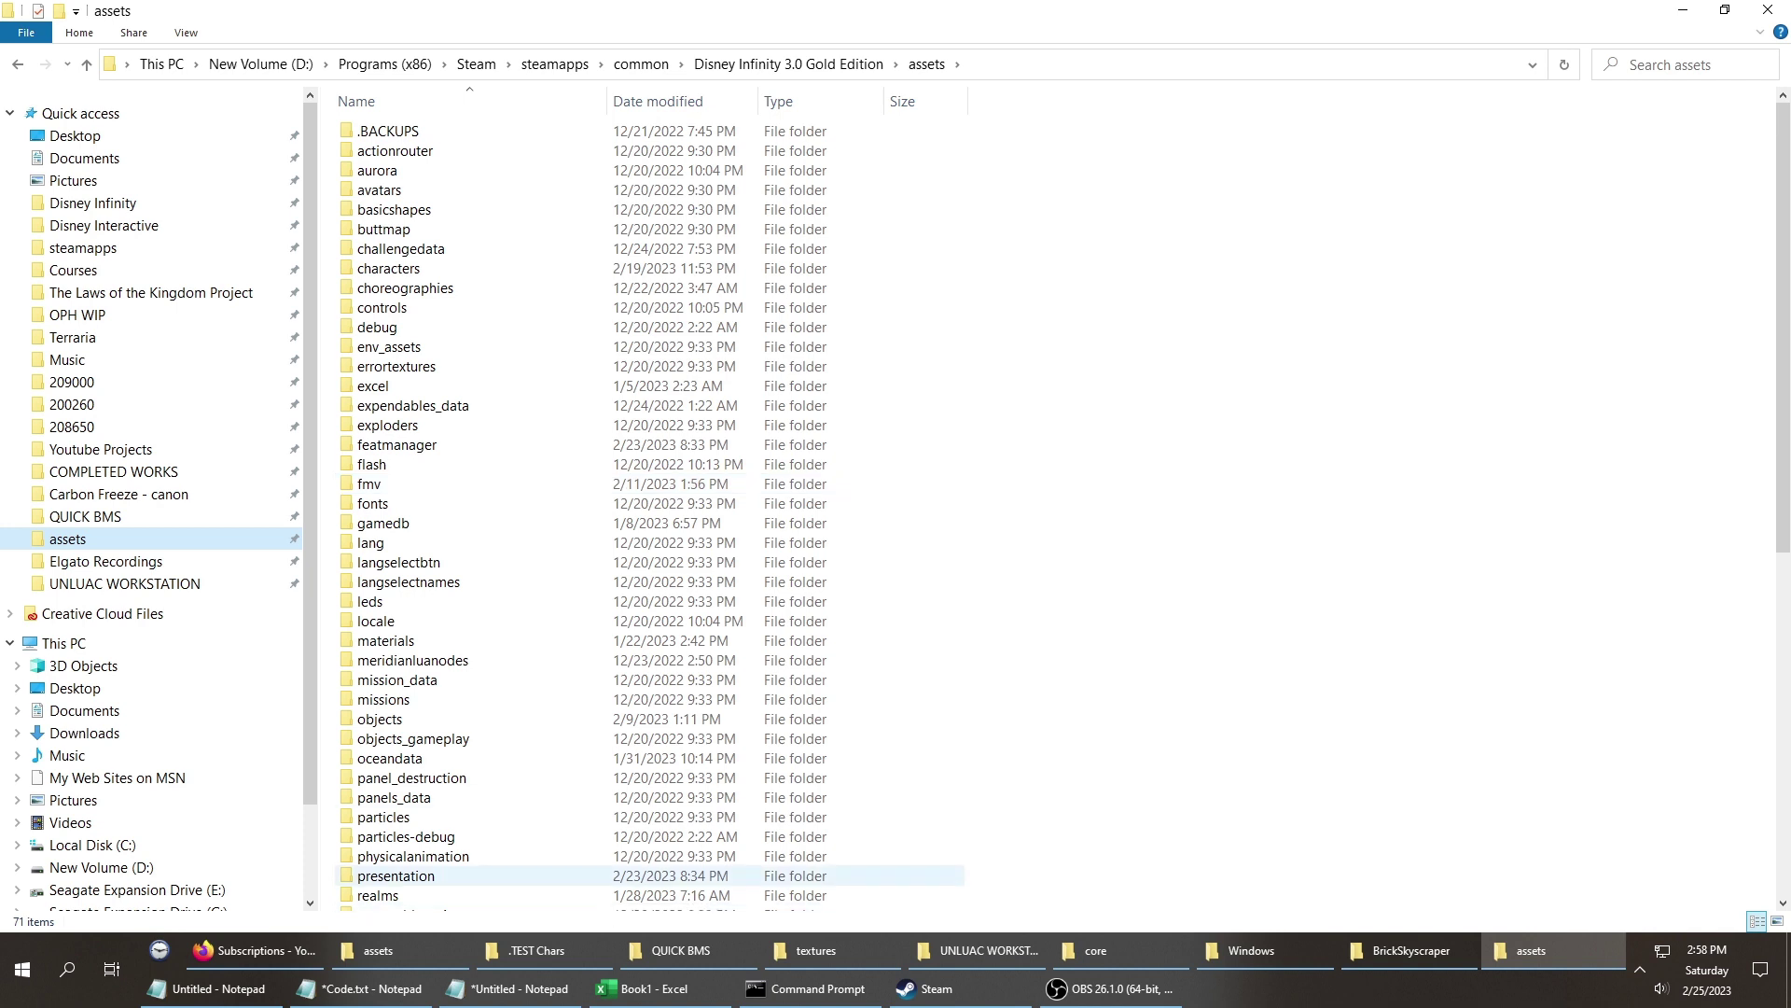
pyautogui.scroll(-10, 650, 666)
pyautogui.press('r')
pyautogui.press('r')
pyautogui.press('r')
pyautogui.press('r')
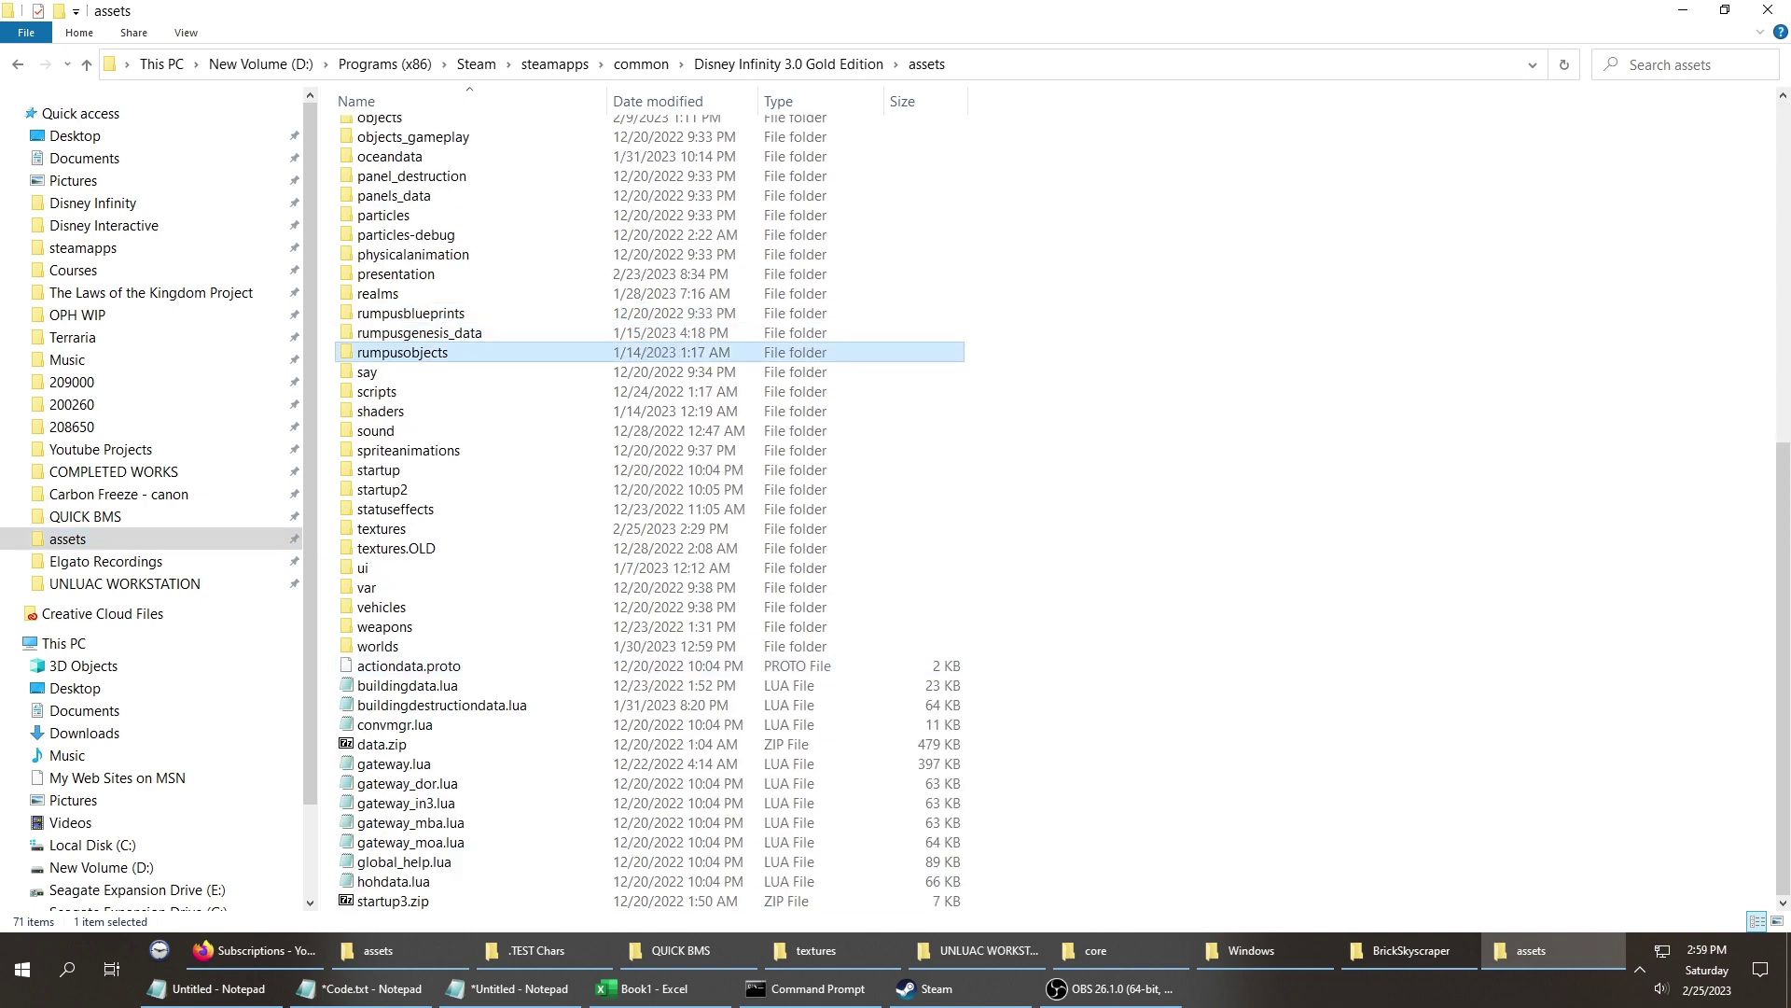
pyautogui.press('Return')
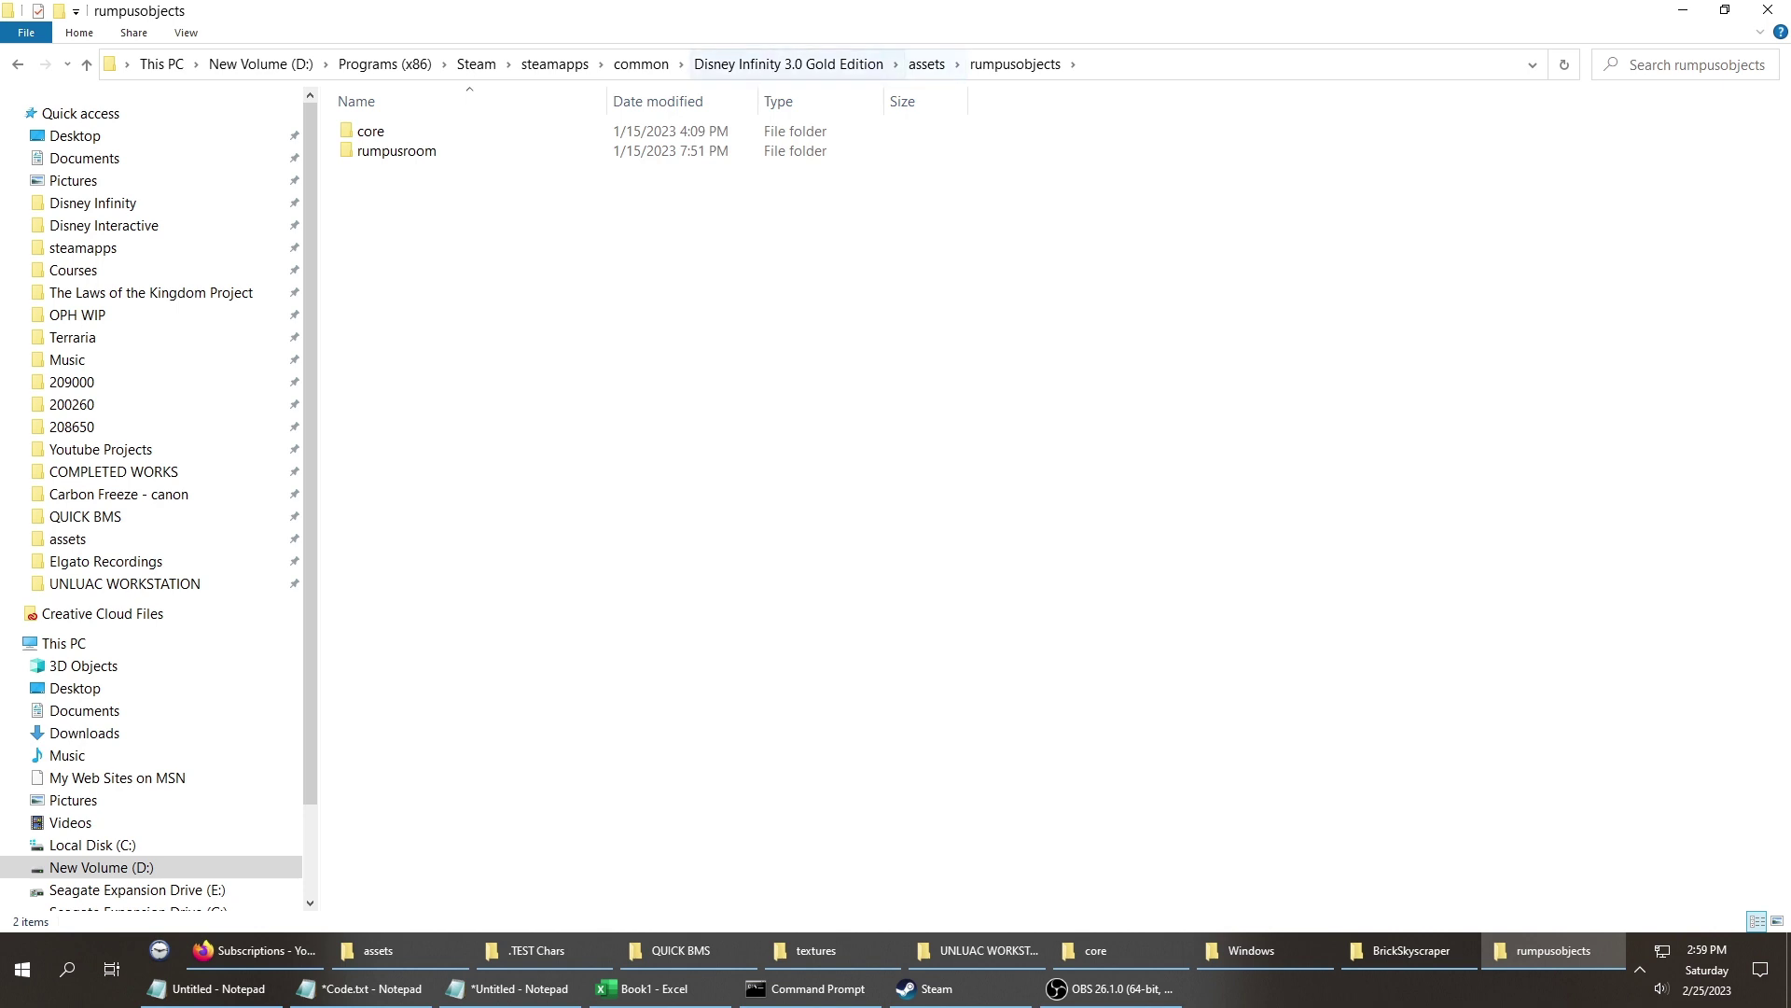
# Go up to the Disney Infinity 3.0 Gold Edition folder and open the assets folder inside .Asset Original Backup.
pyautogui.click(788, 64)
pyautogui.click(425, 150)
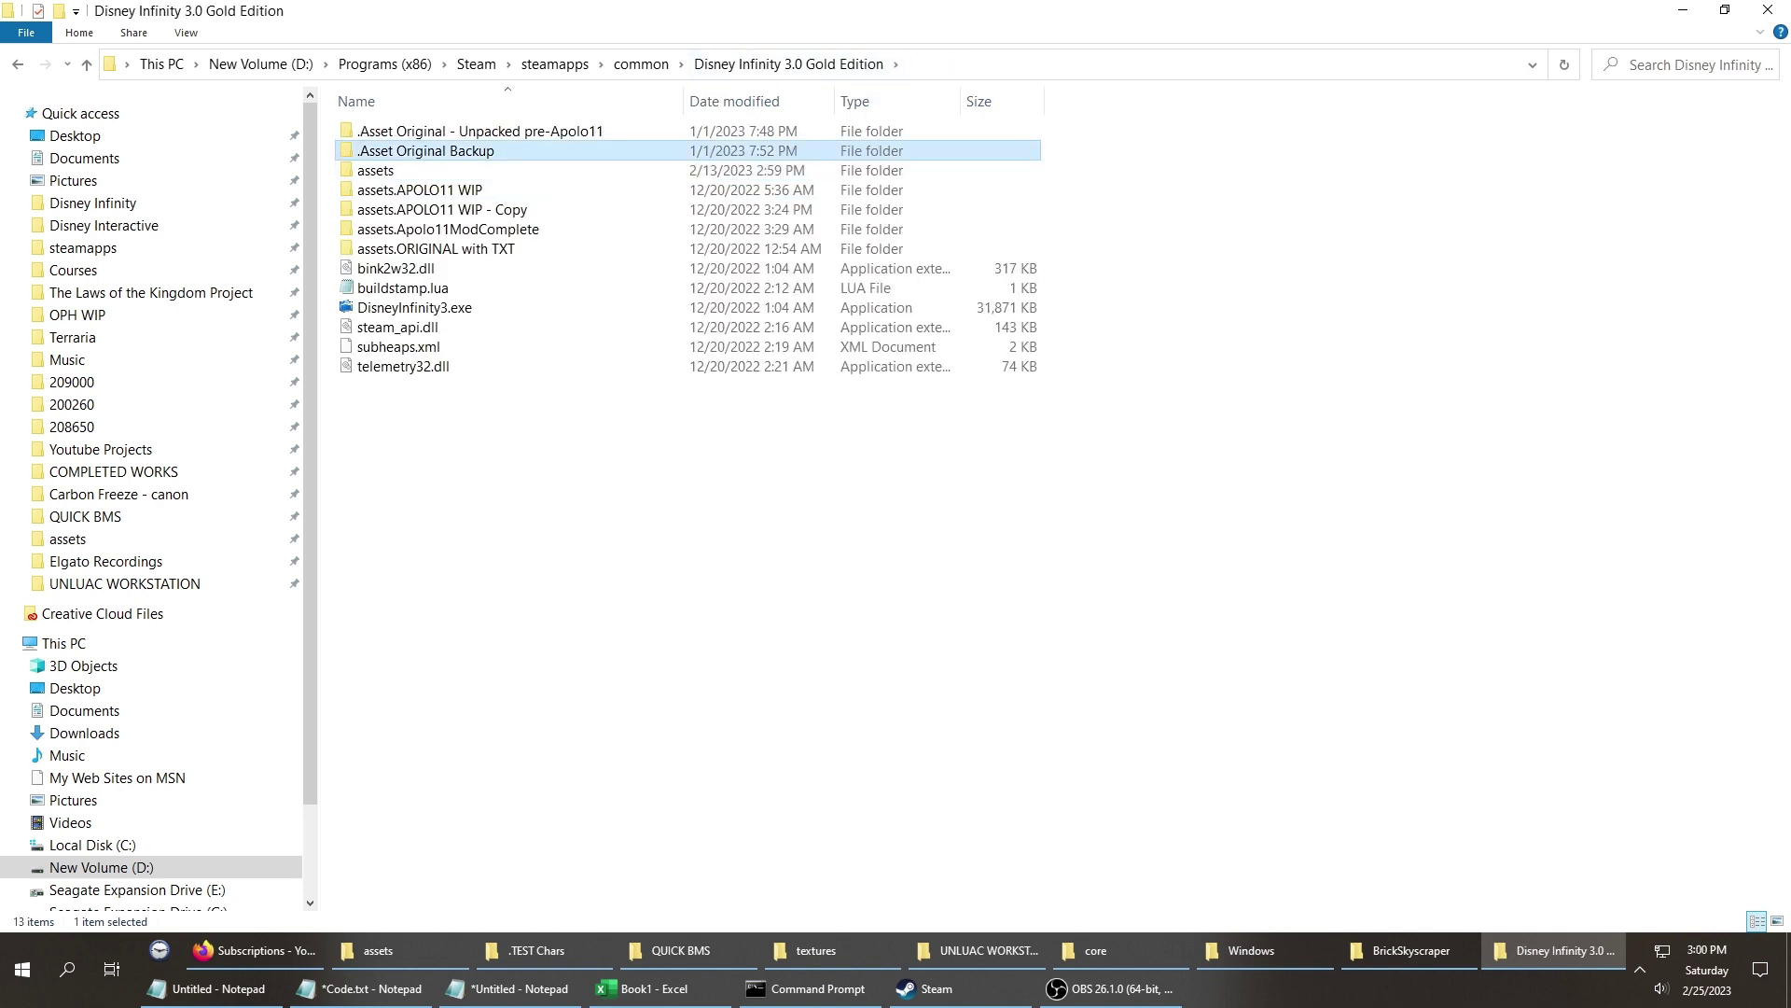
pyautogui.doubleClick(425, 151)
pyautogui.doubleClick(375, 131)
# Open rumpusobjects in the backup assets and enter its rumpusroom subfolder.
pyautogui.click(372, 346)
pyautogui.write('ru')
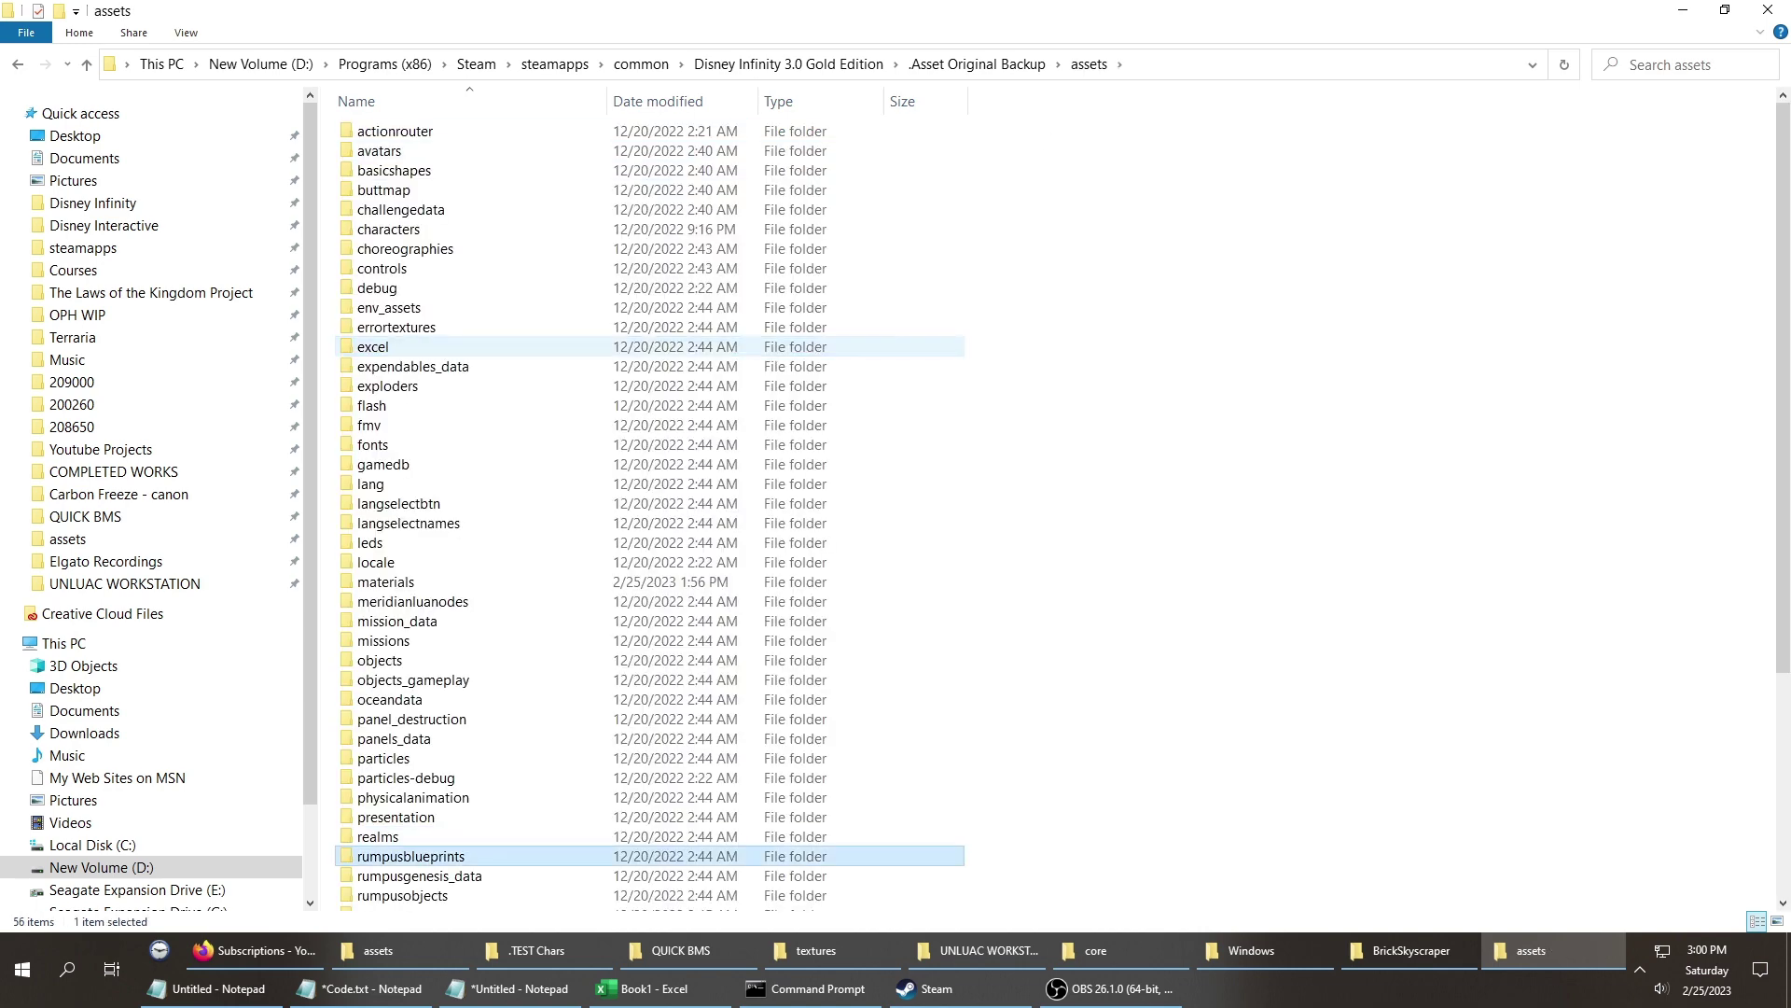
pyautogui.press('Down')
pyautogui.press('Down')
pyautogui.press('Return')
pyautogui.press('Down')
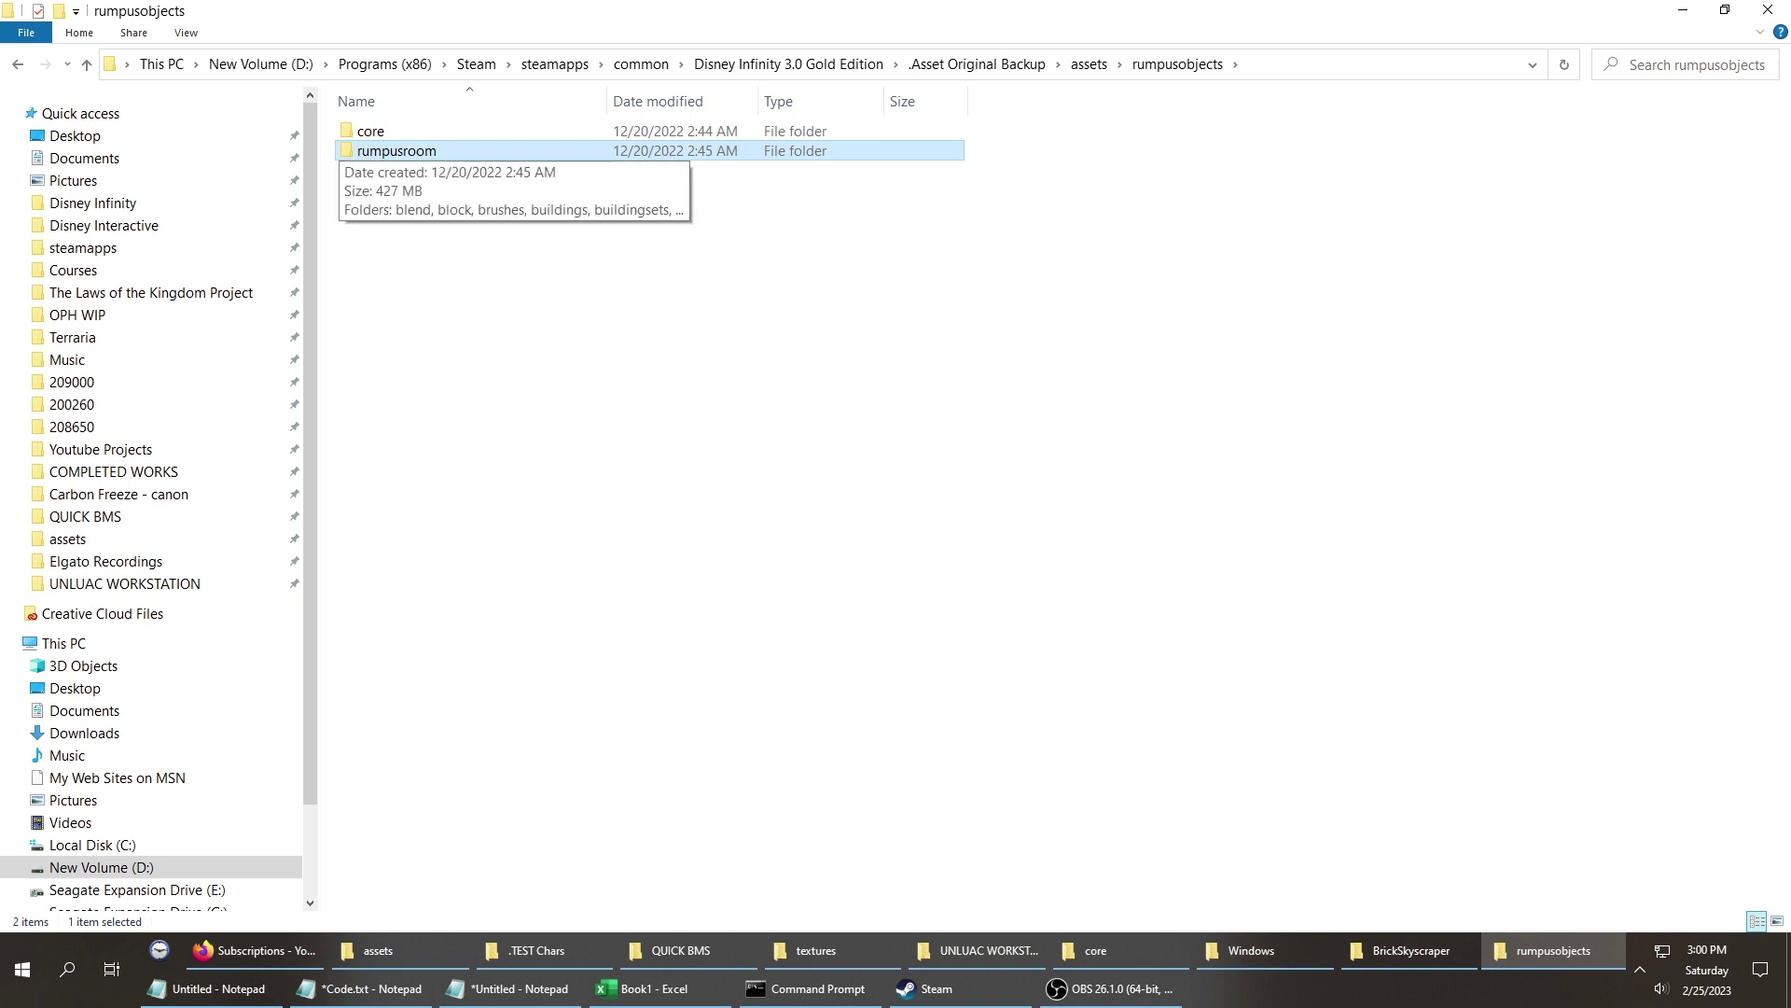
pyautogui.press('Return')
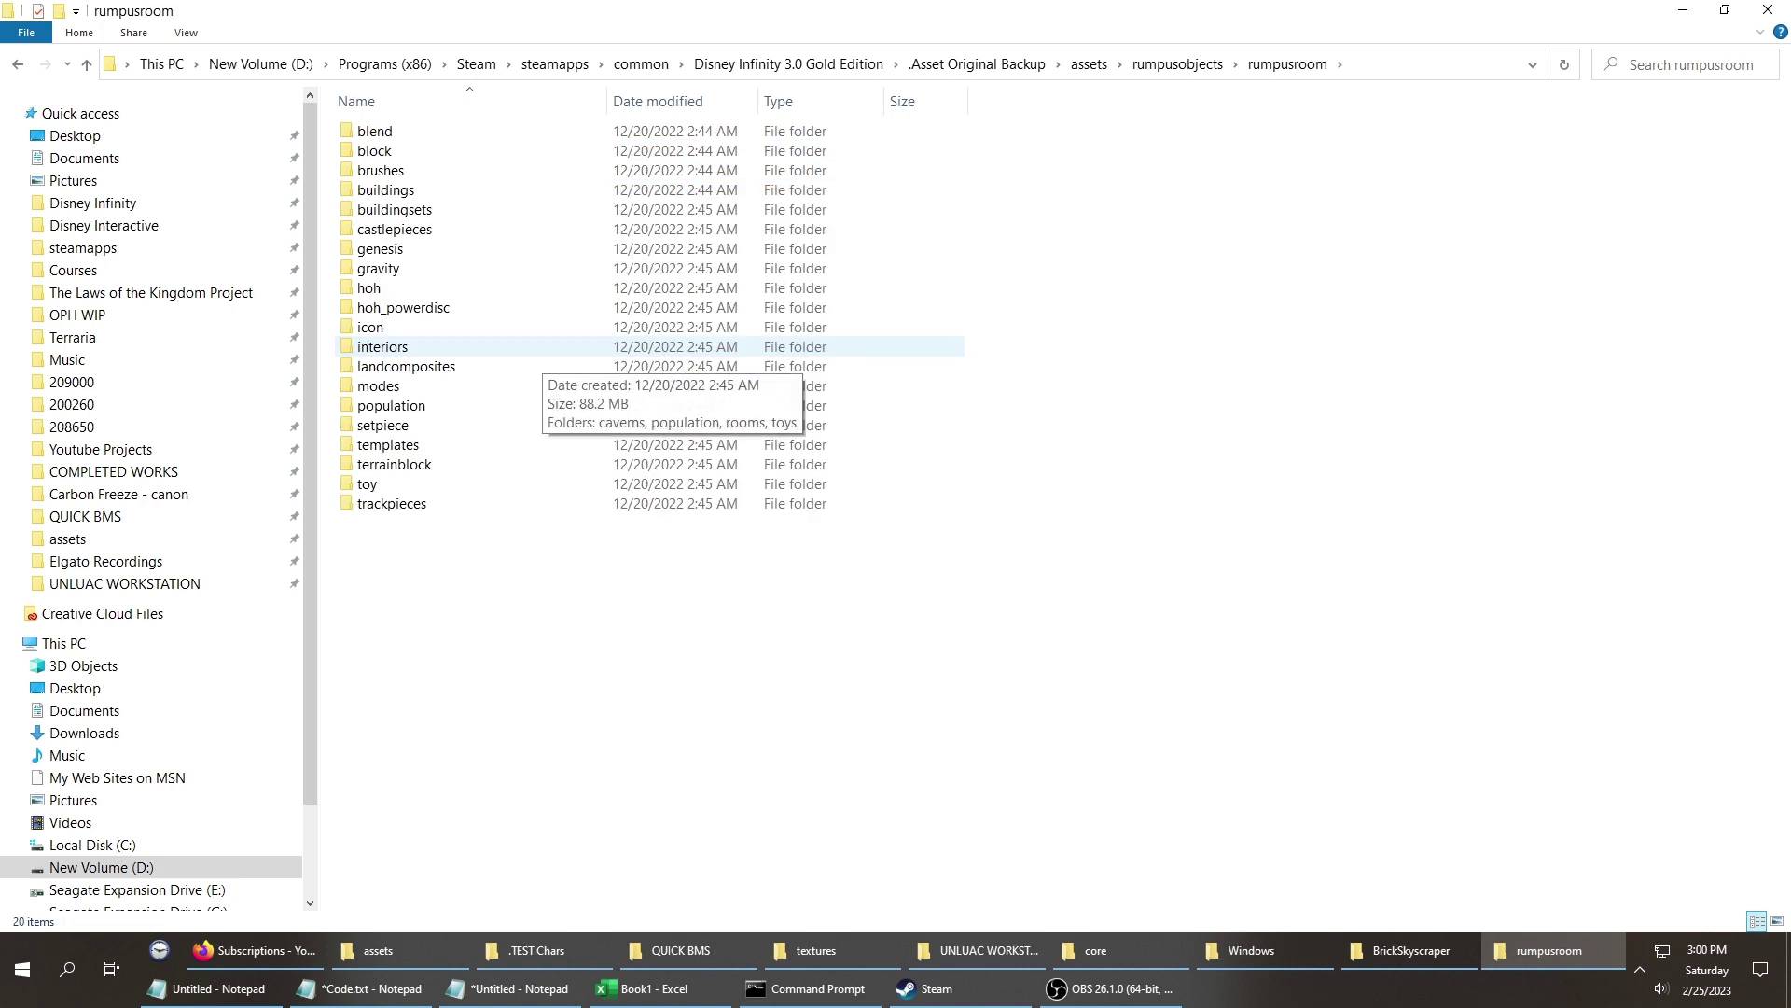
# Open the city folder under buildingsets in the backup and select city.zip.
pyautogui.click(393, 209)
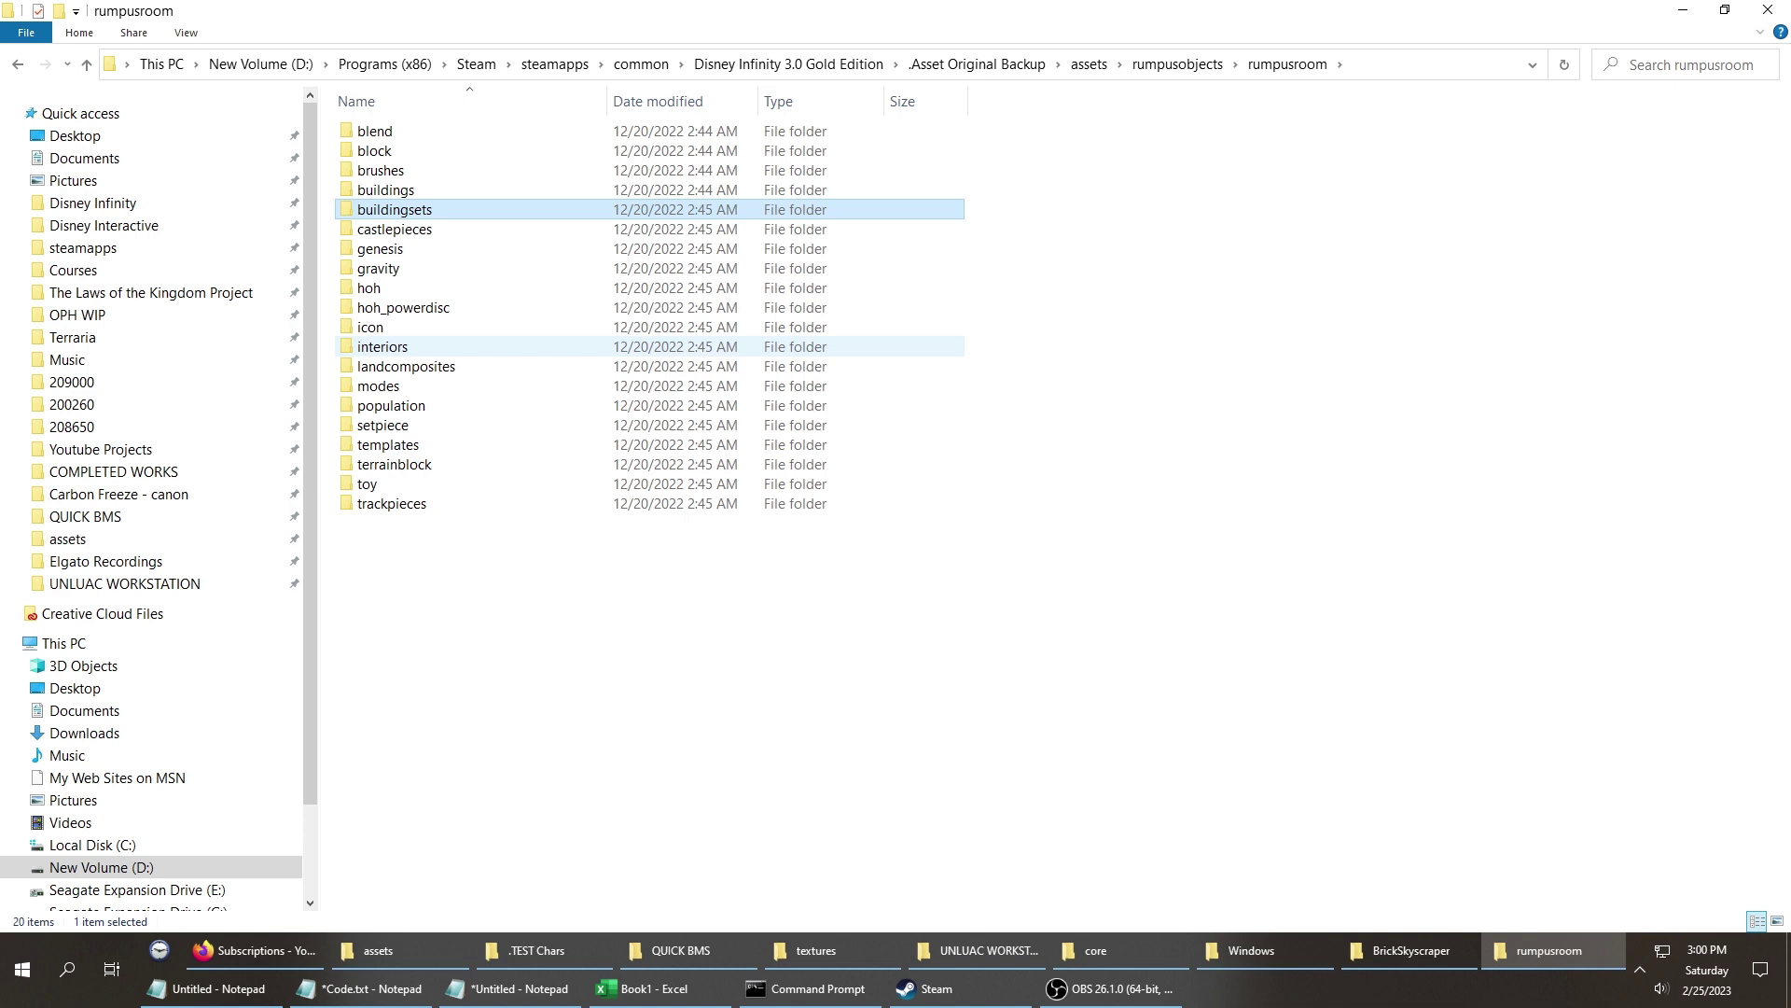
pyautogui.press('Return')
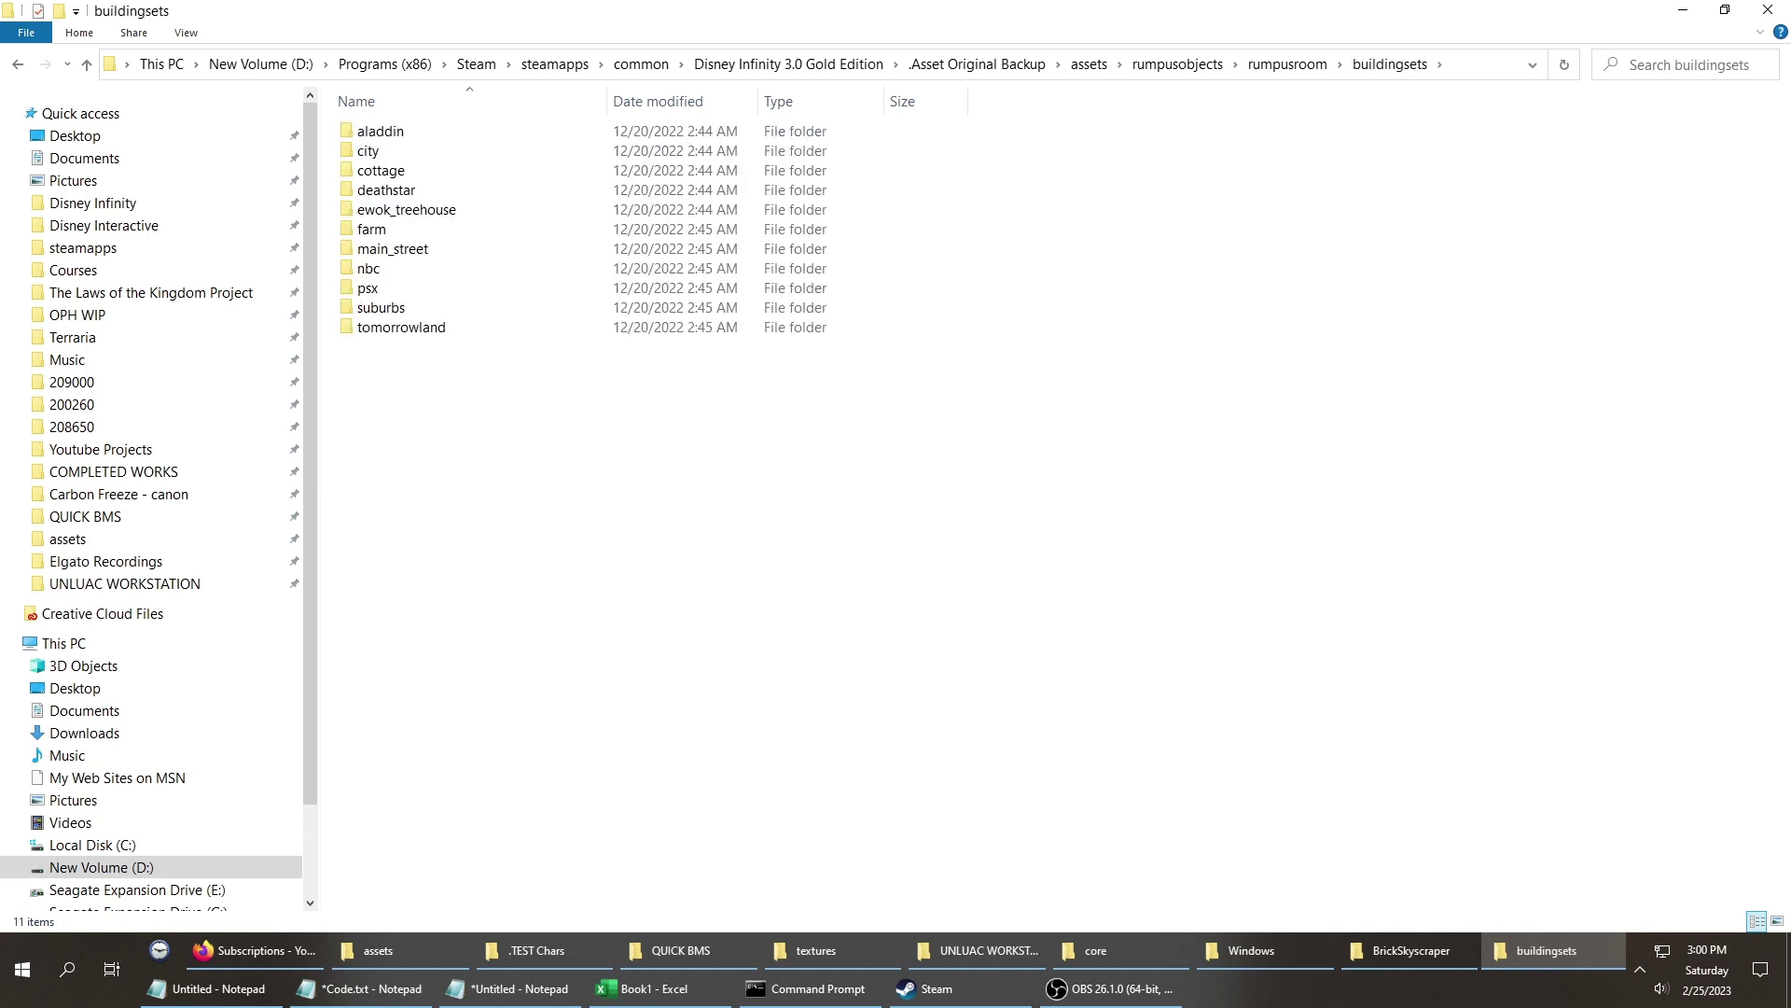
pyautogui.click(367, 150)
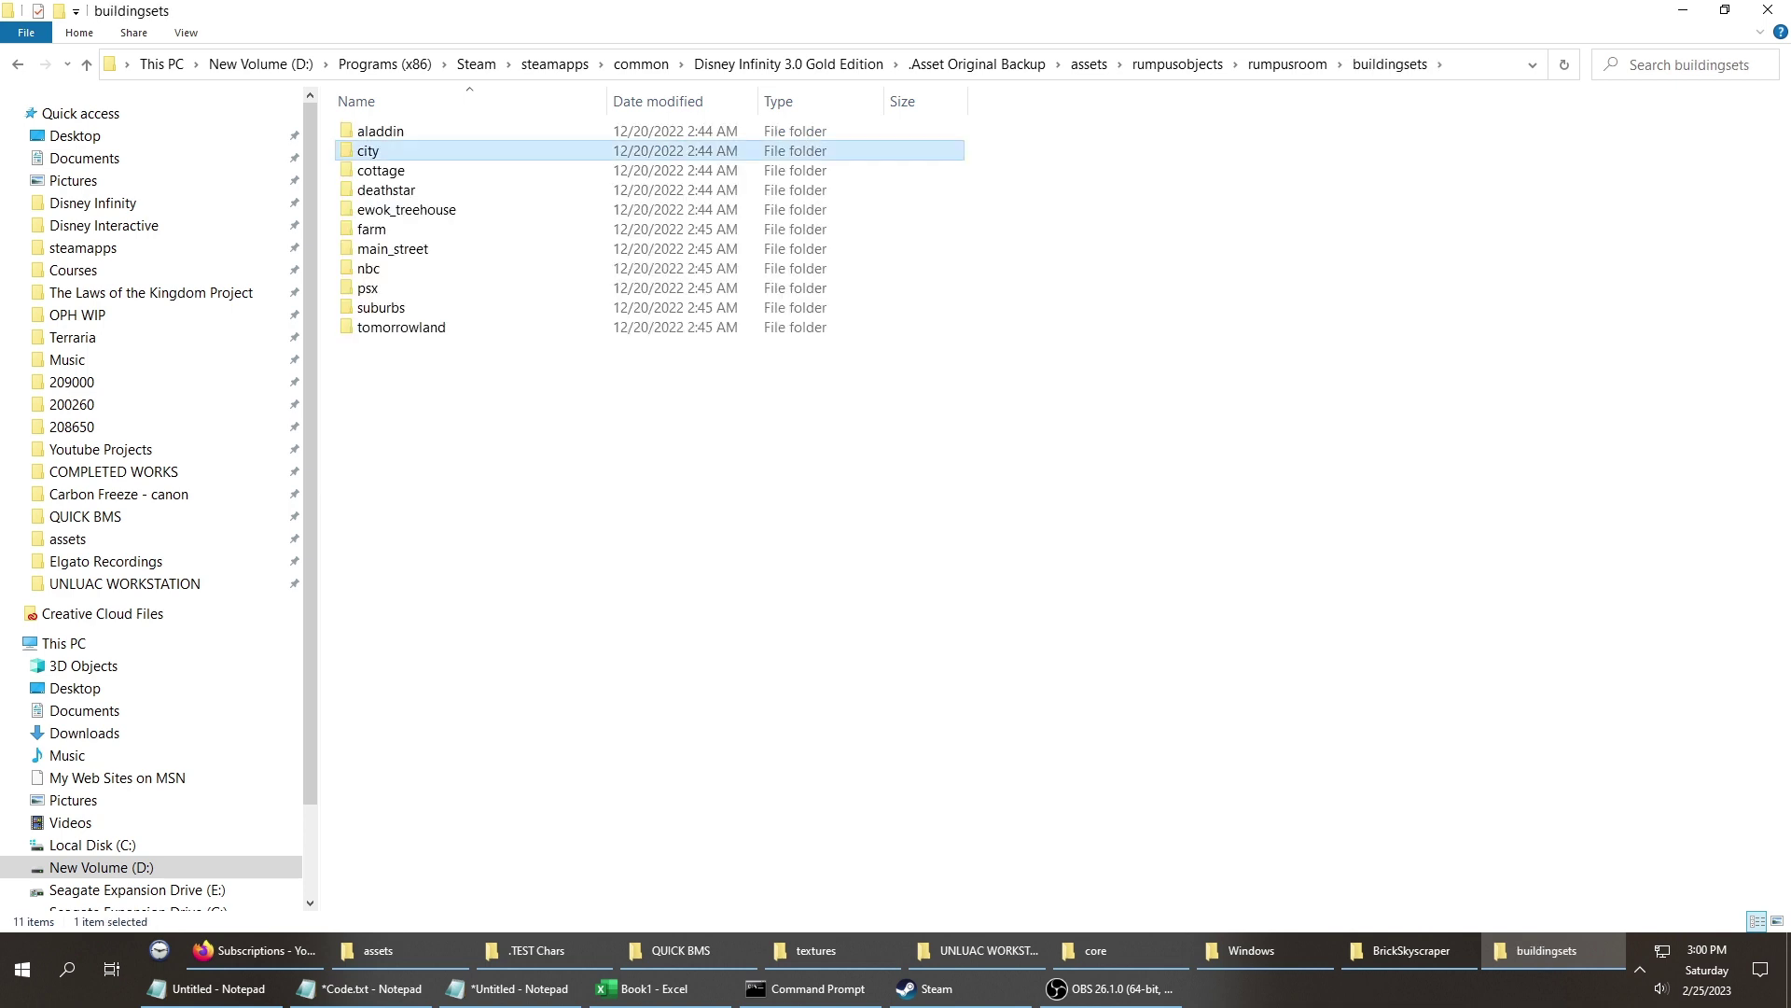
pyautogui.press('Return')
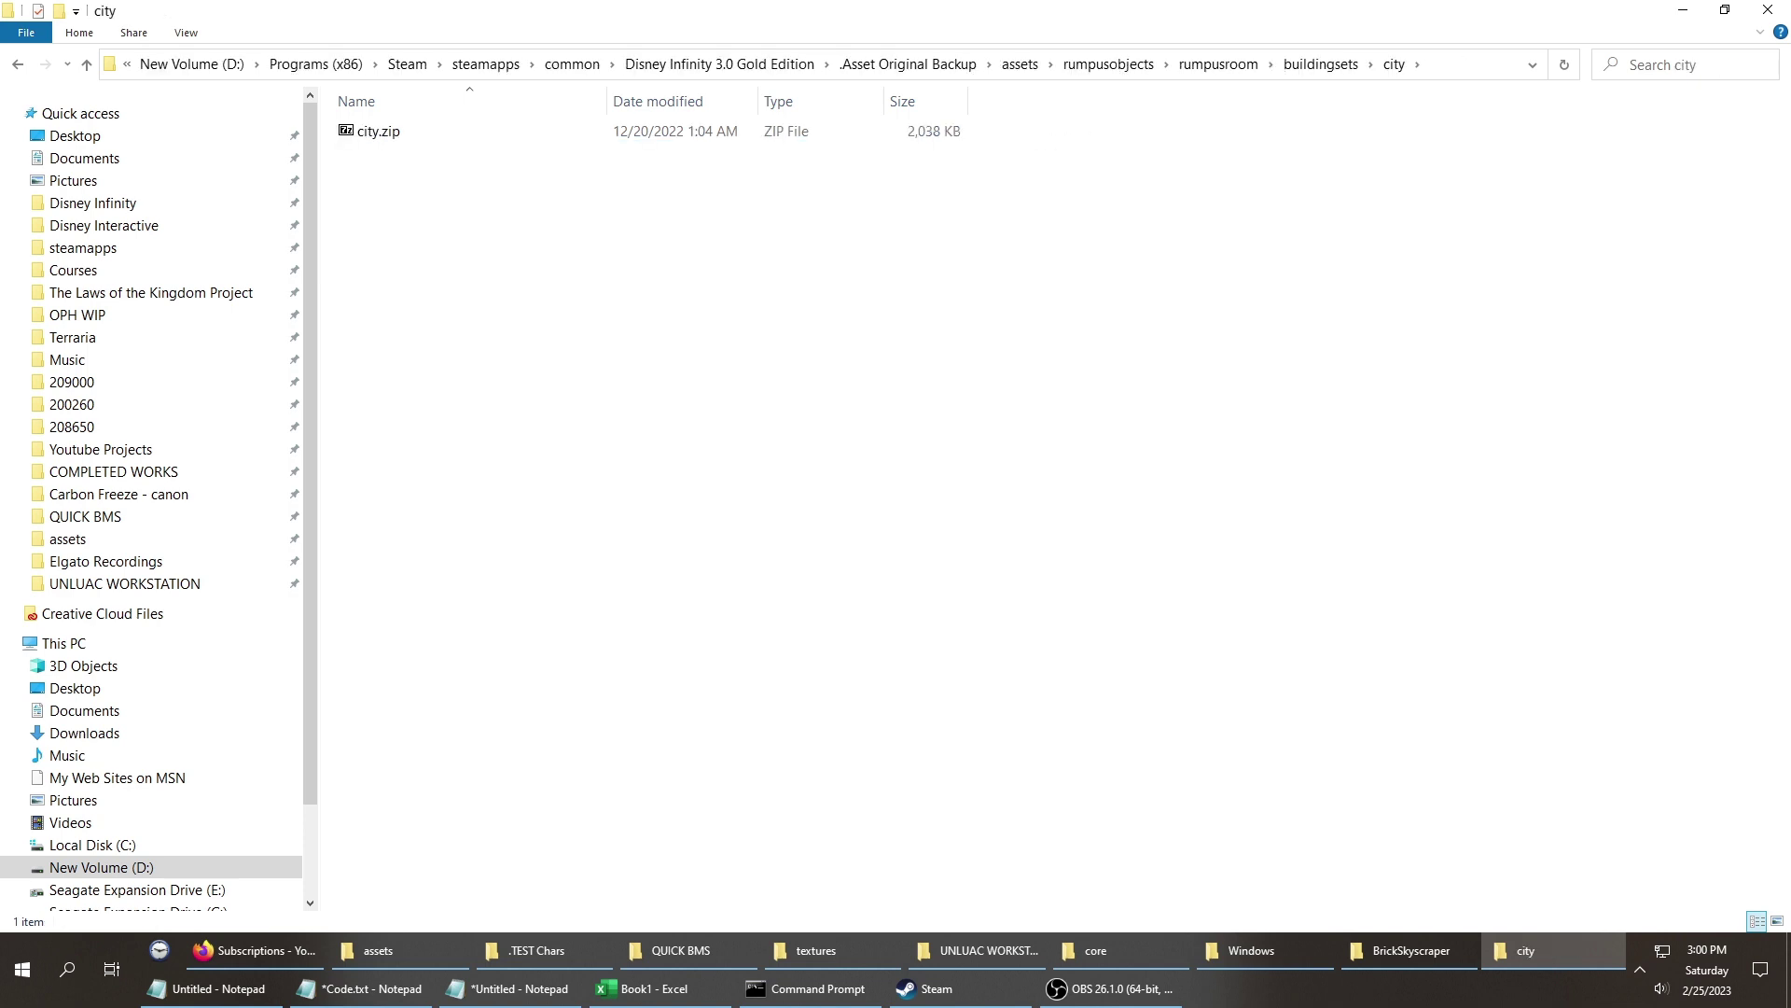
pyautogui.click(377, 131)
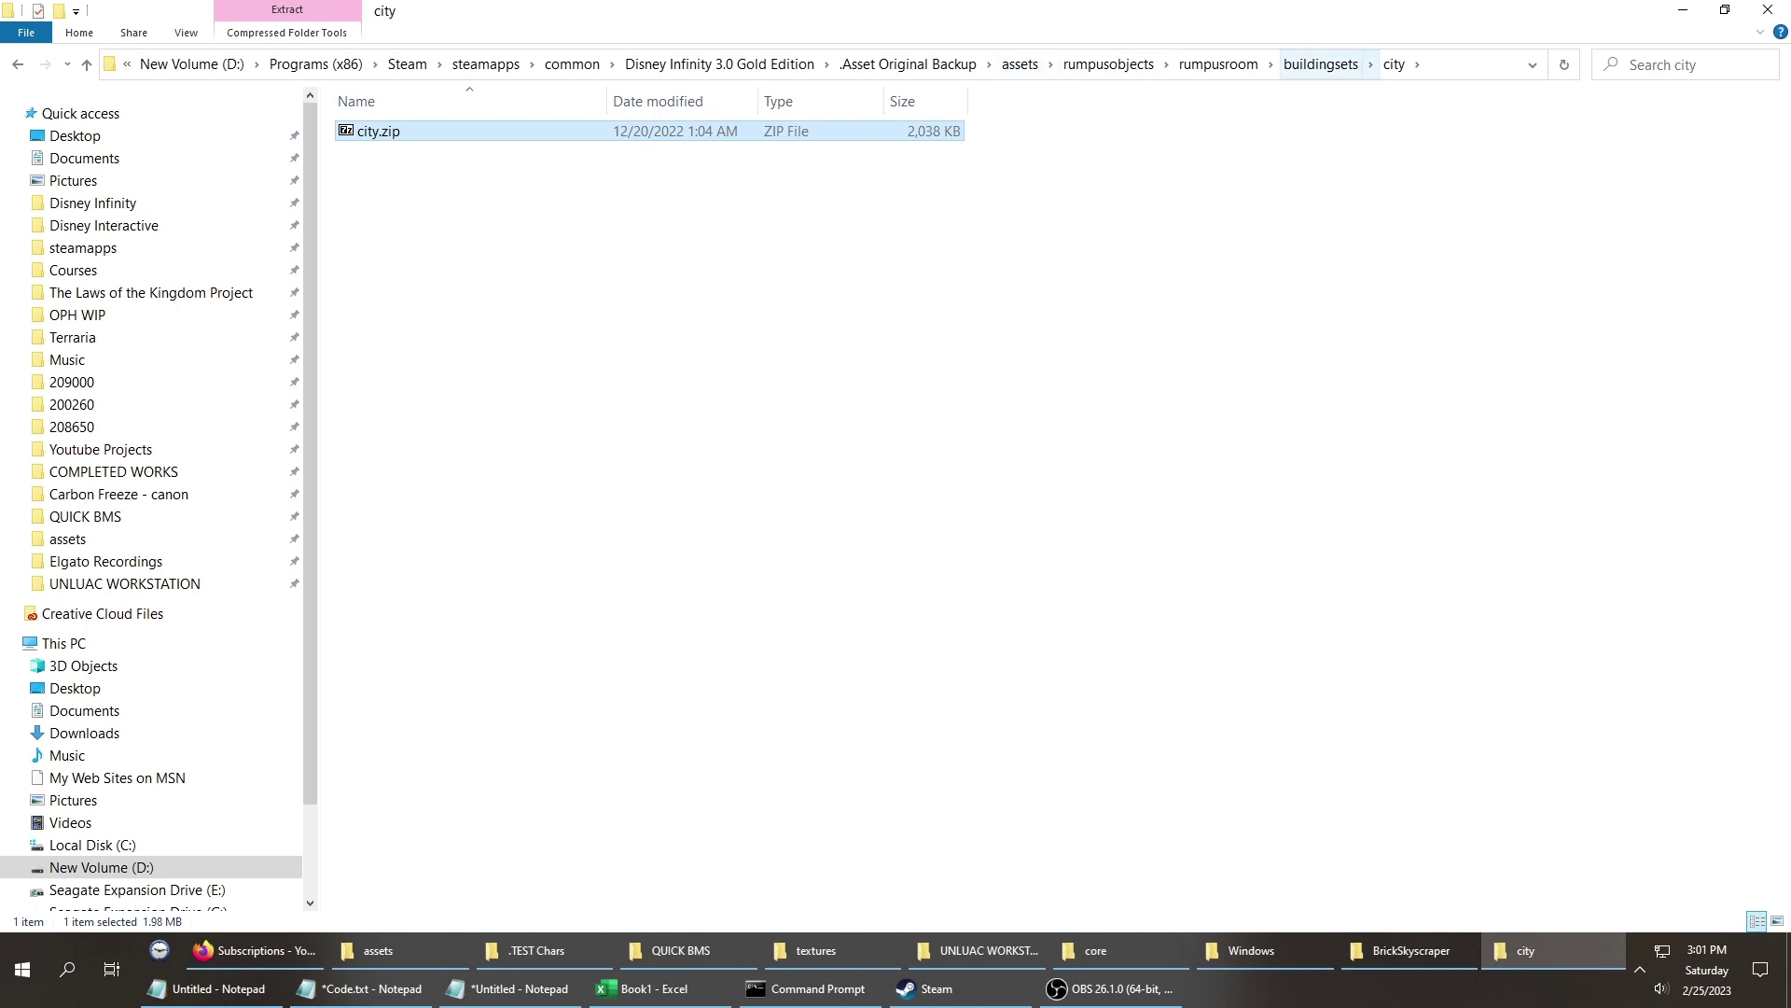
# Return to the Disney Infinity 3.0 Gold Edition folder and open the live assets folder.
pyautogui.click(1020, 63)
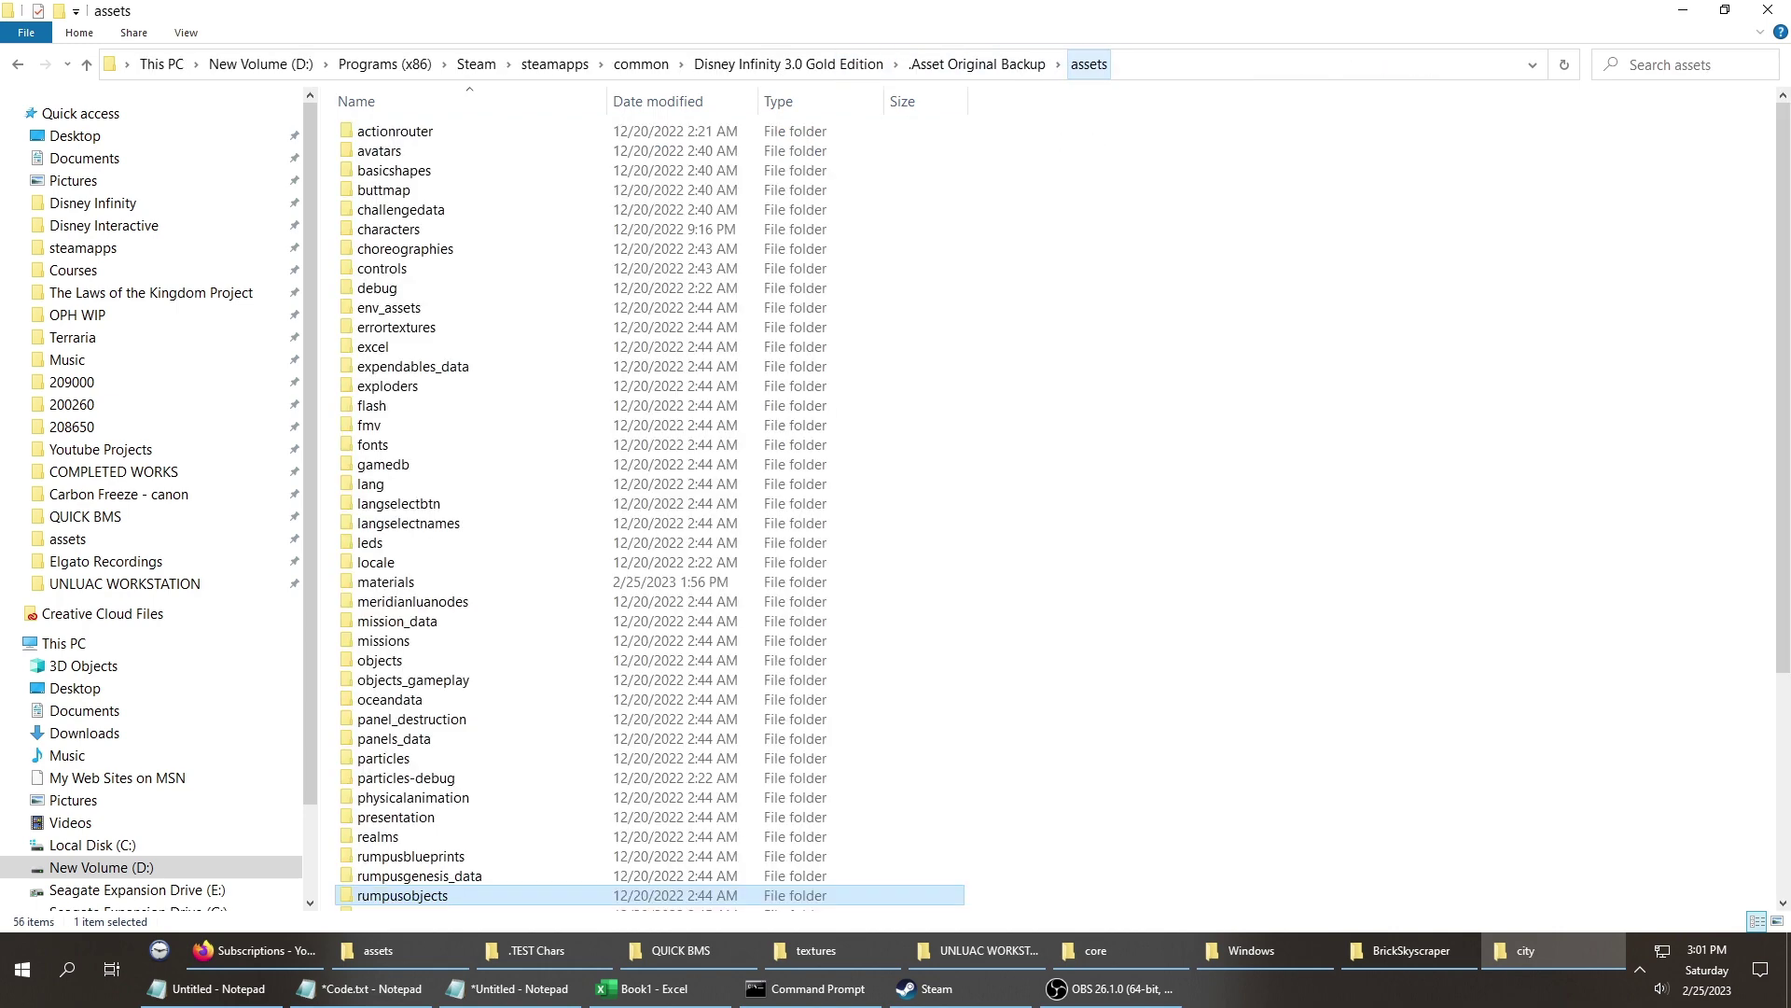
pyautogui.click(1020, 63)
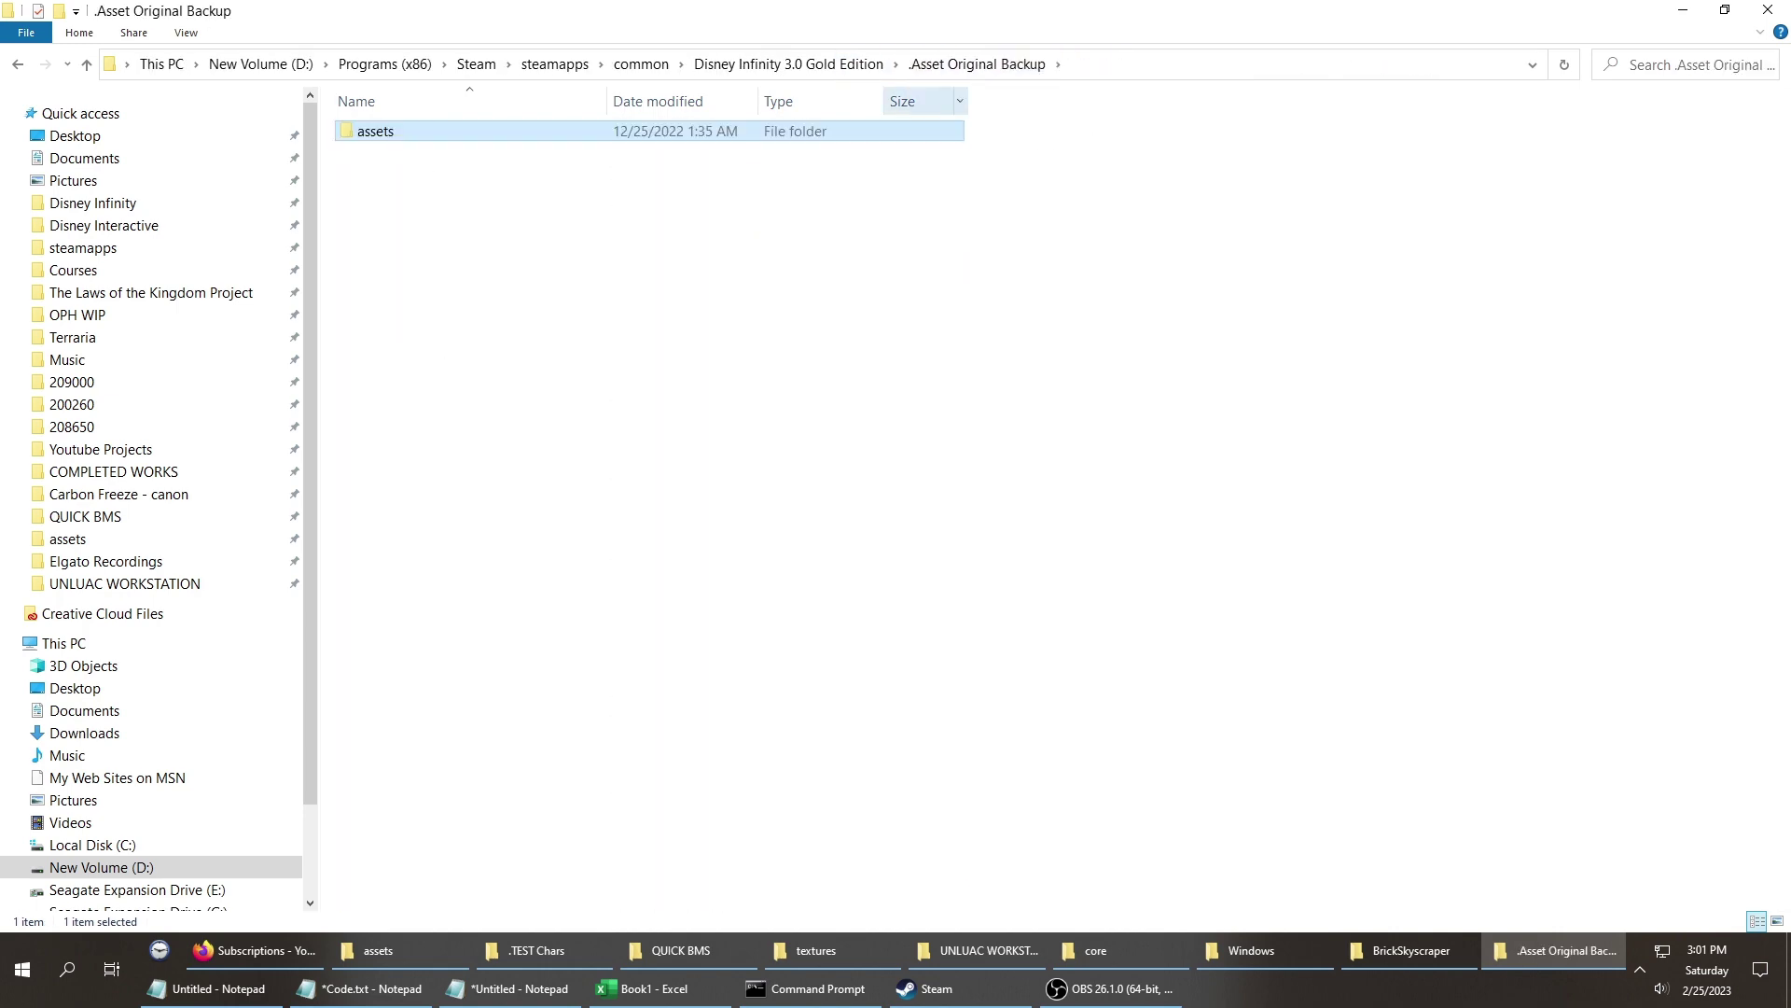
pyautogui.click(788, 63)
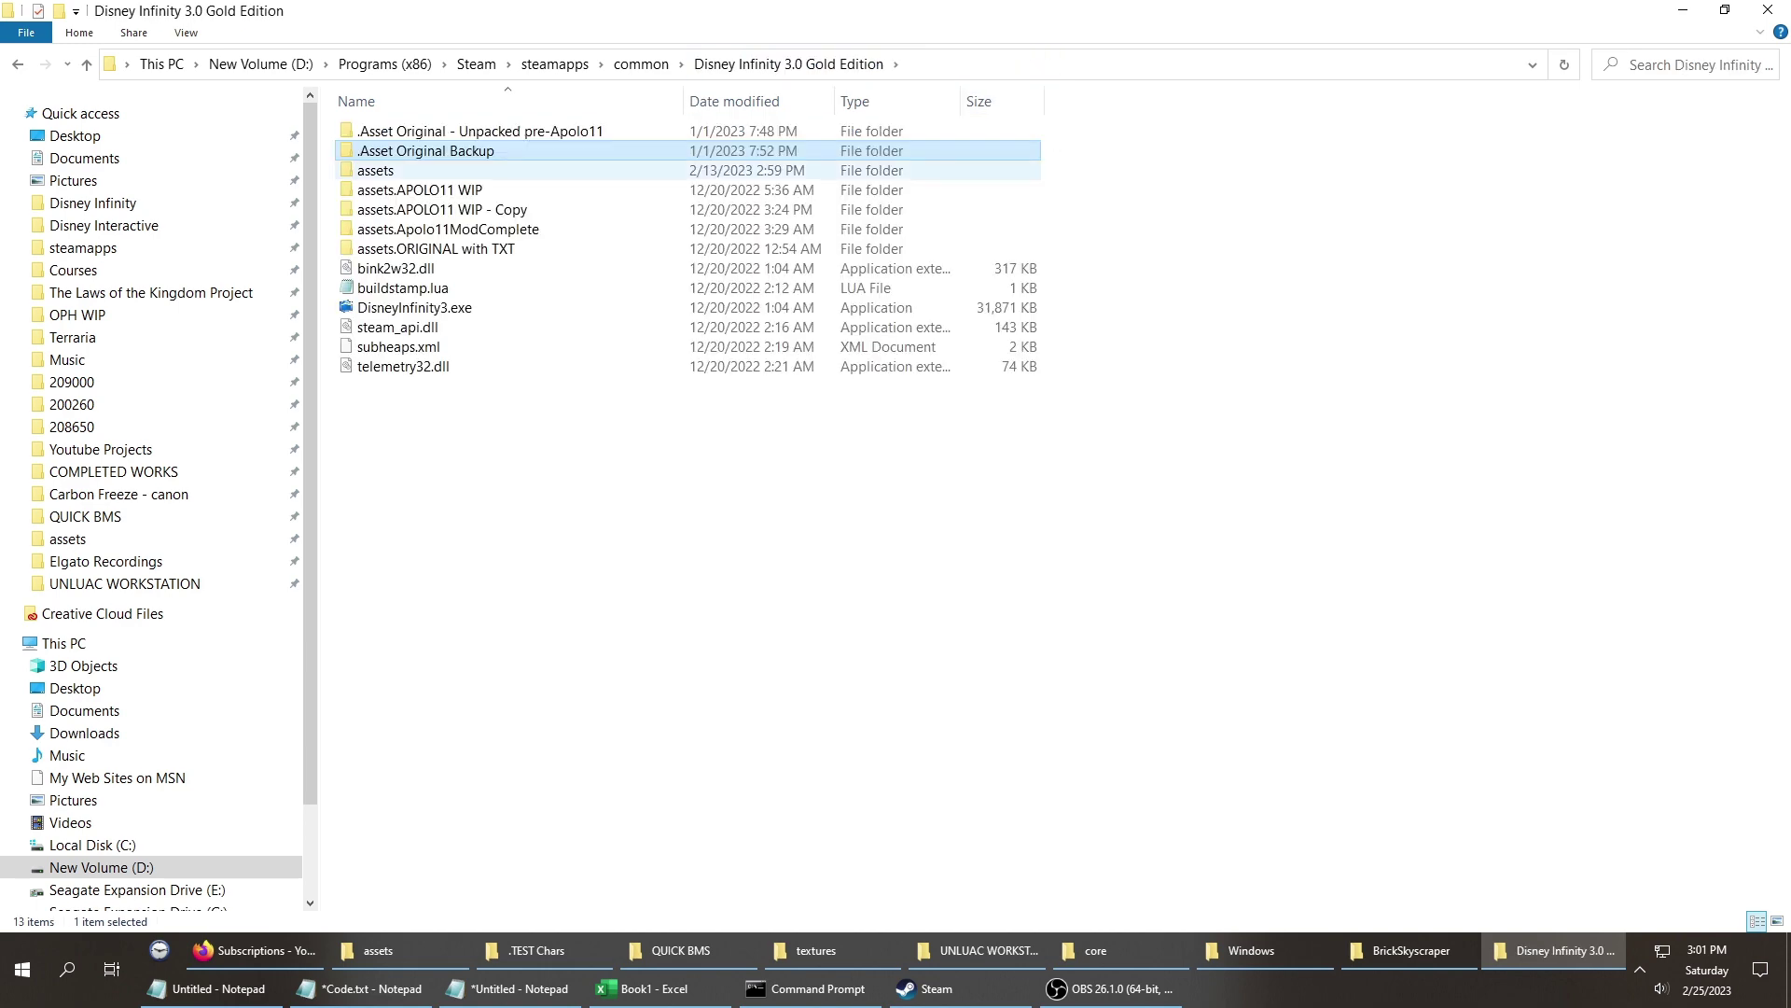
pyautogui.doubleClick(378, 171)
pyautogui.click(382, 523)
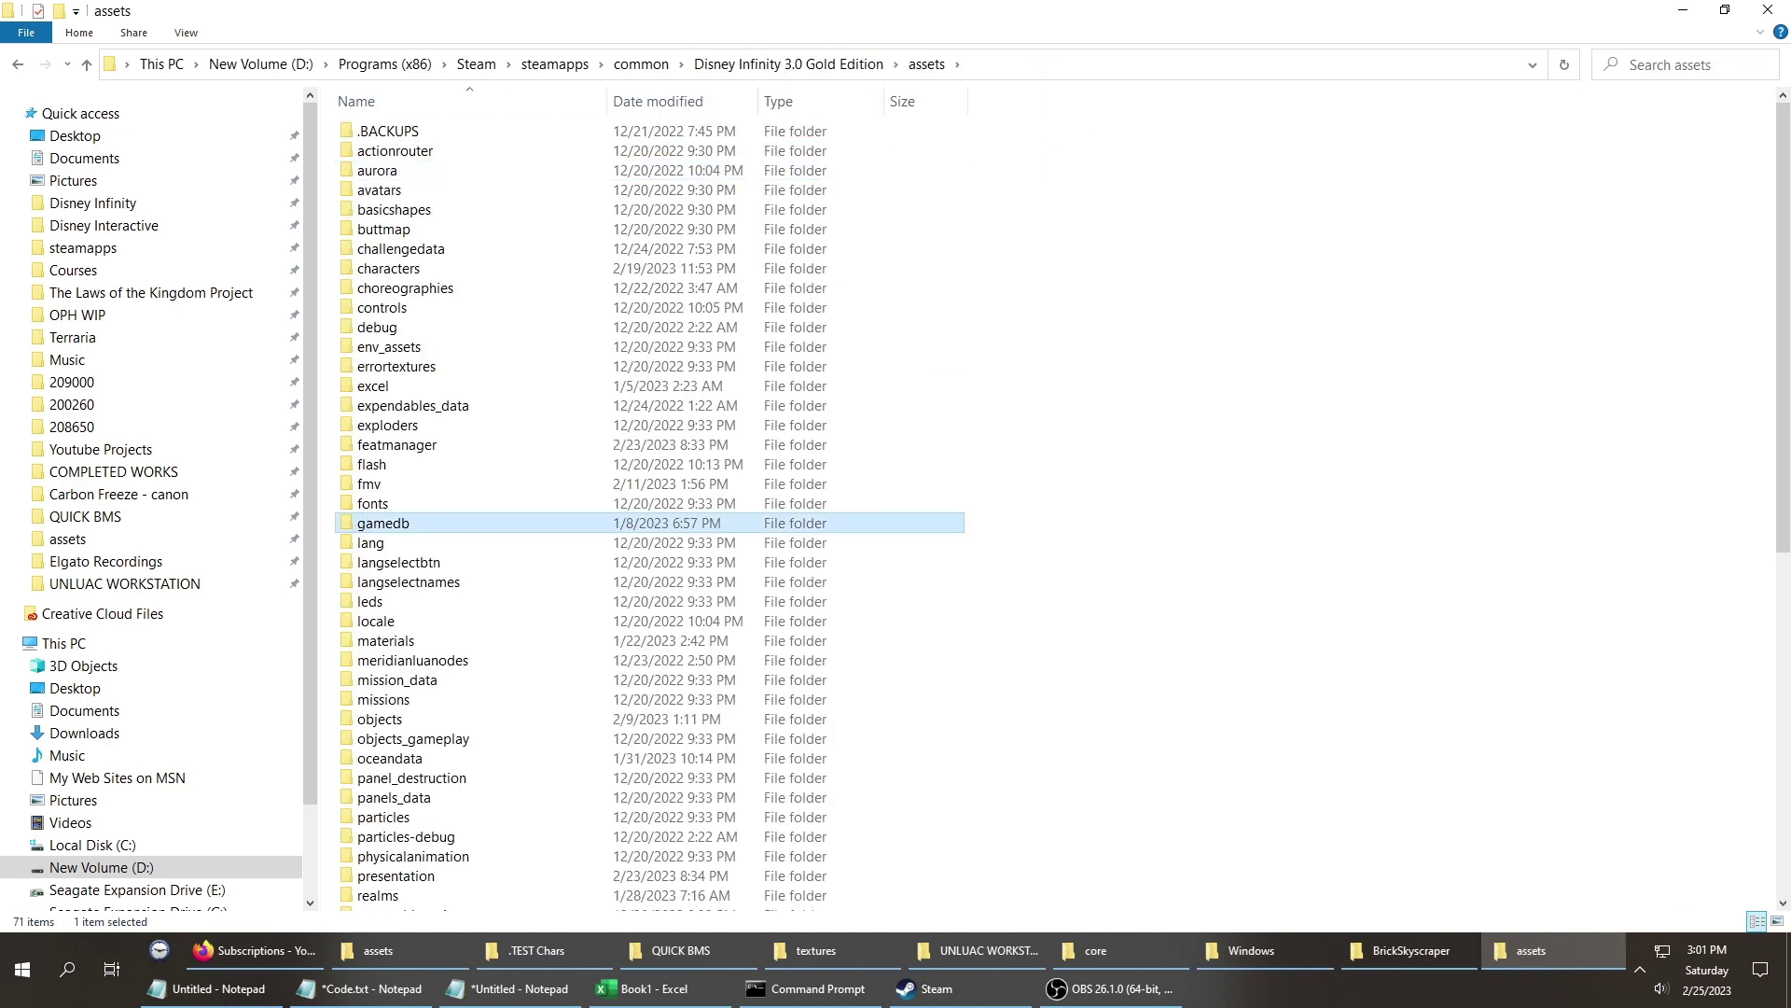
# Open rumpusobjects, then rumpusroom in the live assets, and select the buildingsets folder.
pyautogui.press('r')
pyautogui.press('Down')
pyautogui.press('Down')
pyautogui.press('Down')
pyautogui.press('Down')
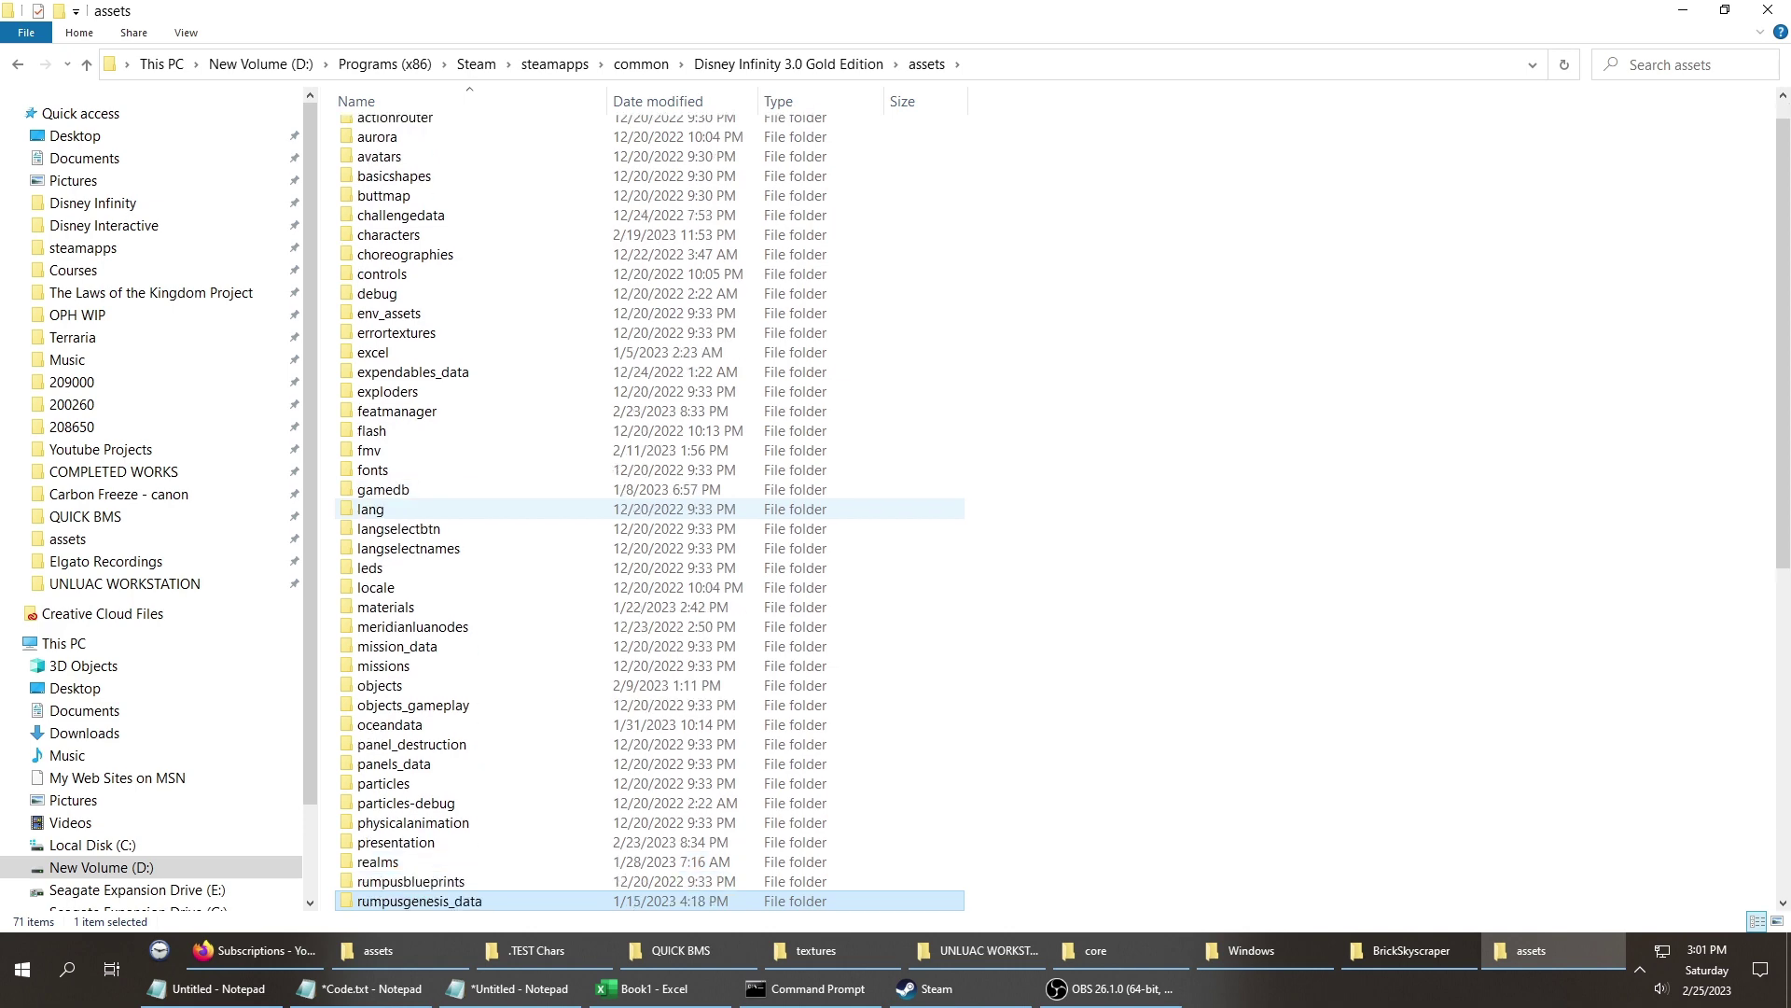
pyautogui.press('Up')
pyautogui.press('Return')
pyautogui.press('Down')
pyautogui.press('Return')
pyautogui.press('Down')
pyautogui.press('Down')
pyautogui.press('Down')
pyautogui.press('Down')
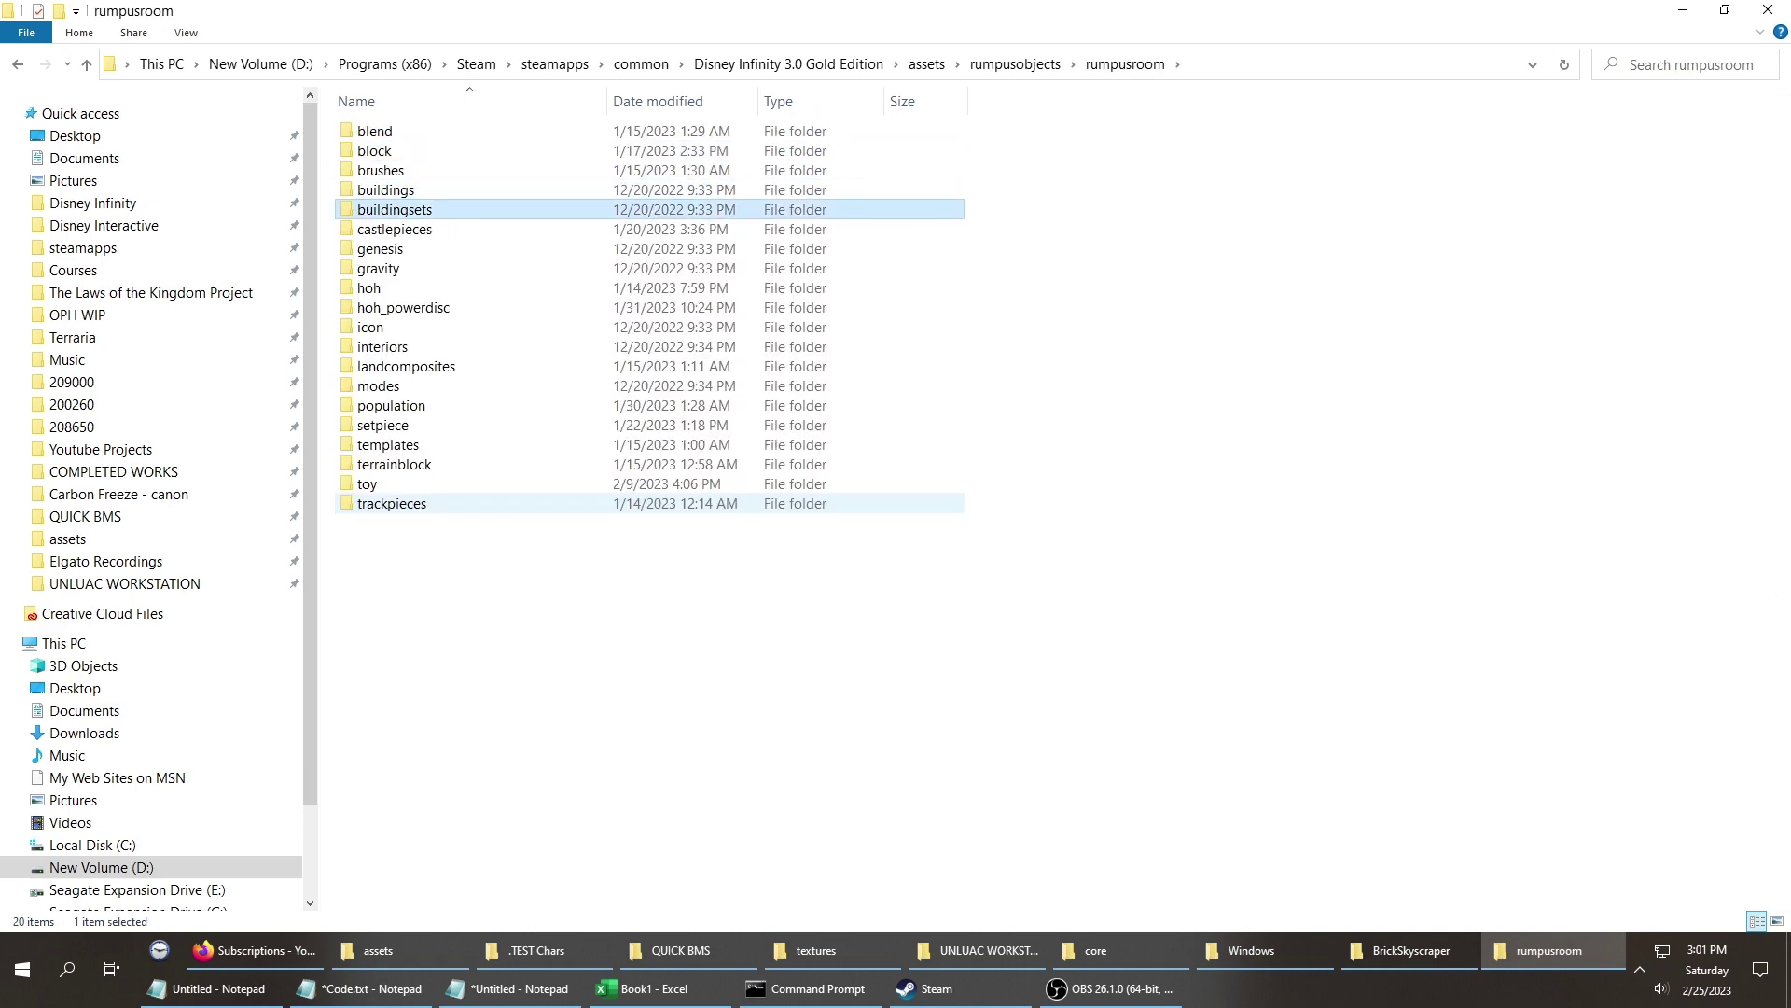
# Open buildingsets and its city folder, and select the extracted city subfolder beside city.zip.
pyautogui.press('Return')
pyautogui.press('c')
pyautogui.press('Return')
pyautogui.press('Down')
pyautogui.press('Up')
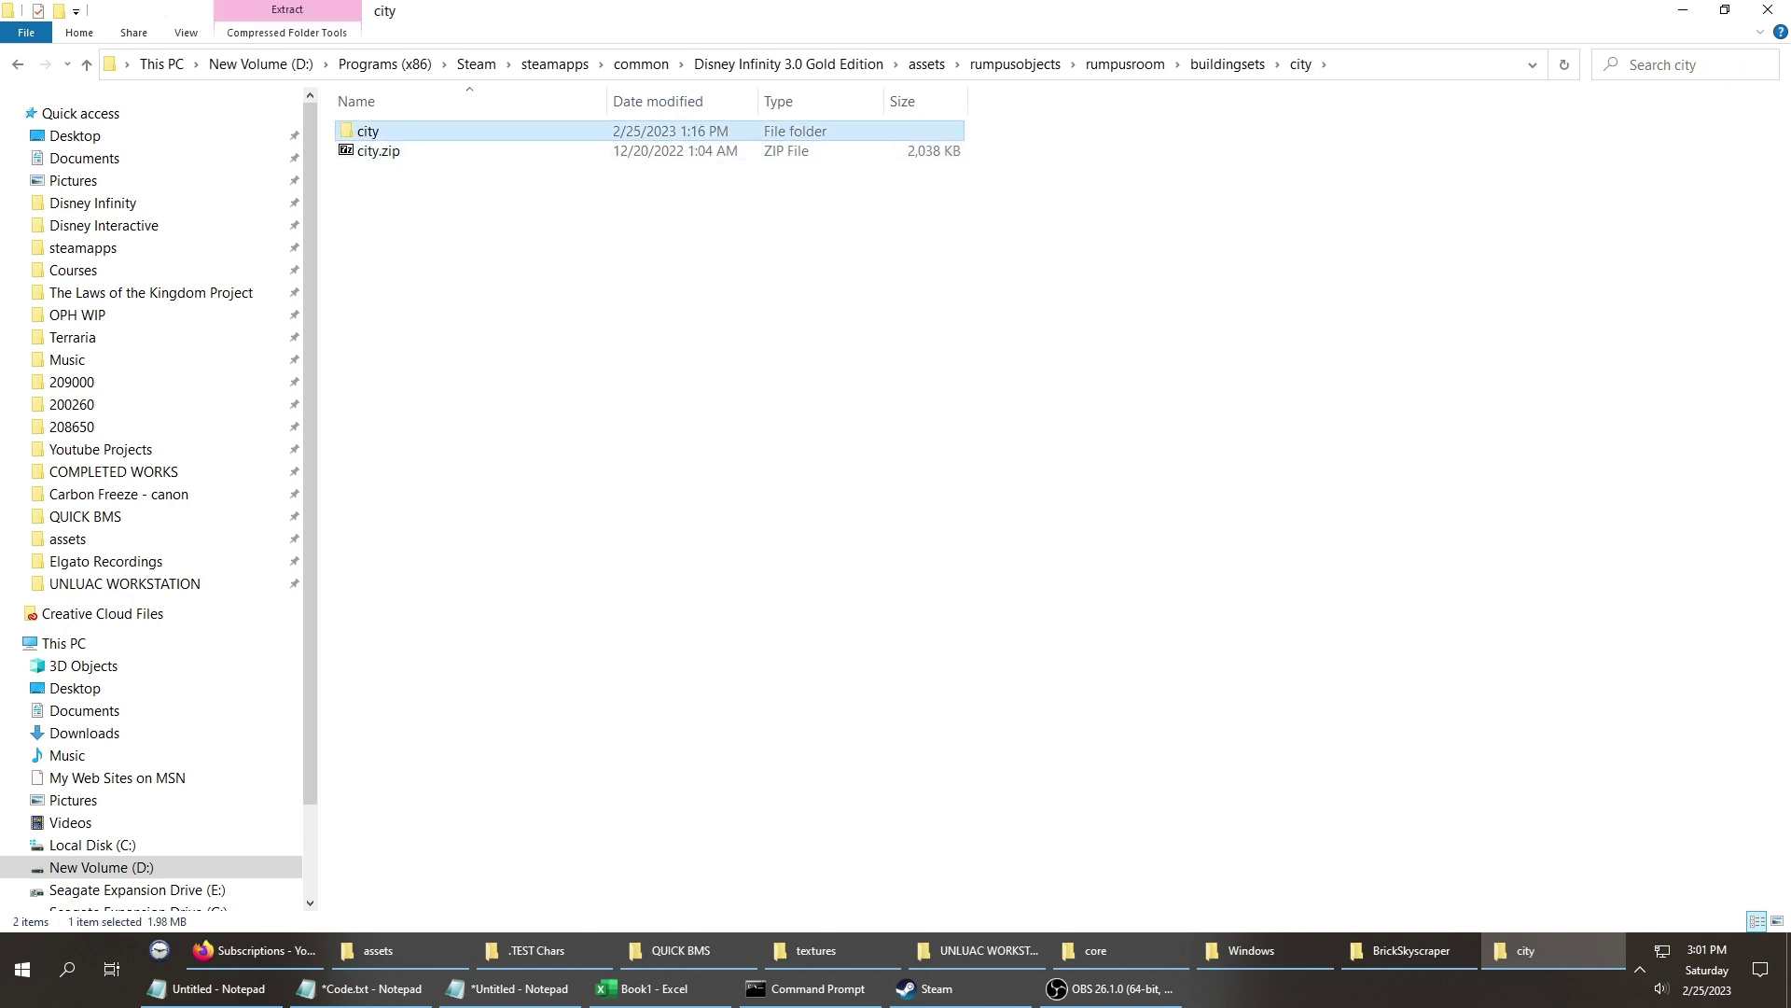
# Look through the extracted city subfolder and the TBODY files in its textures folder, and return to the outer city folder.
pyautogui.press('Return')
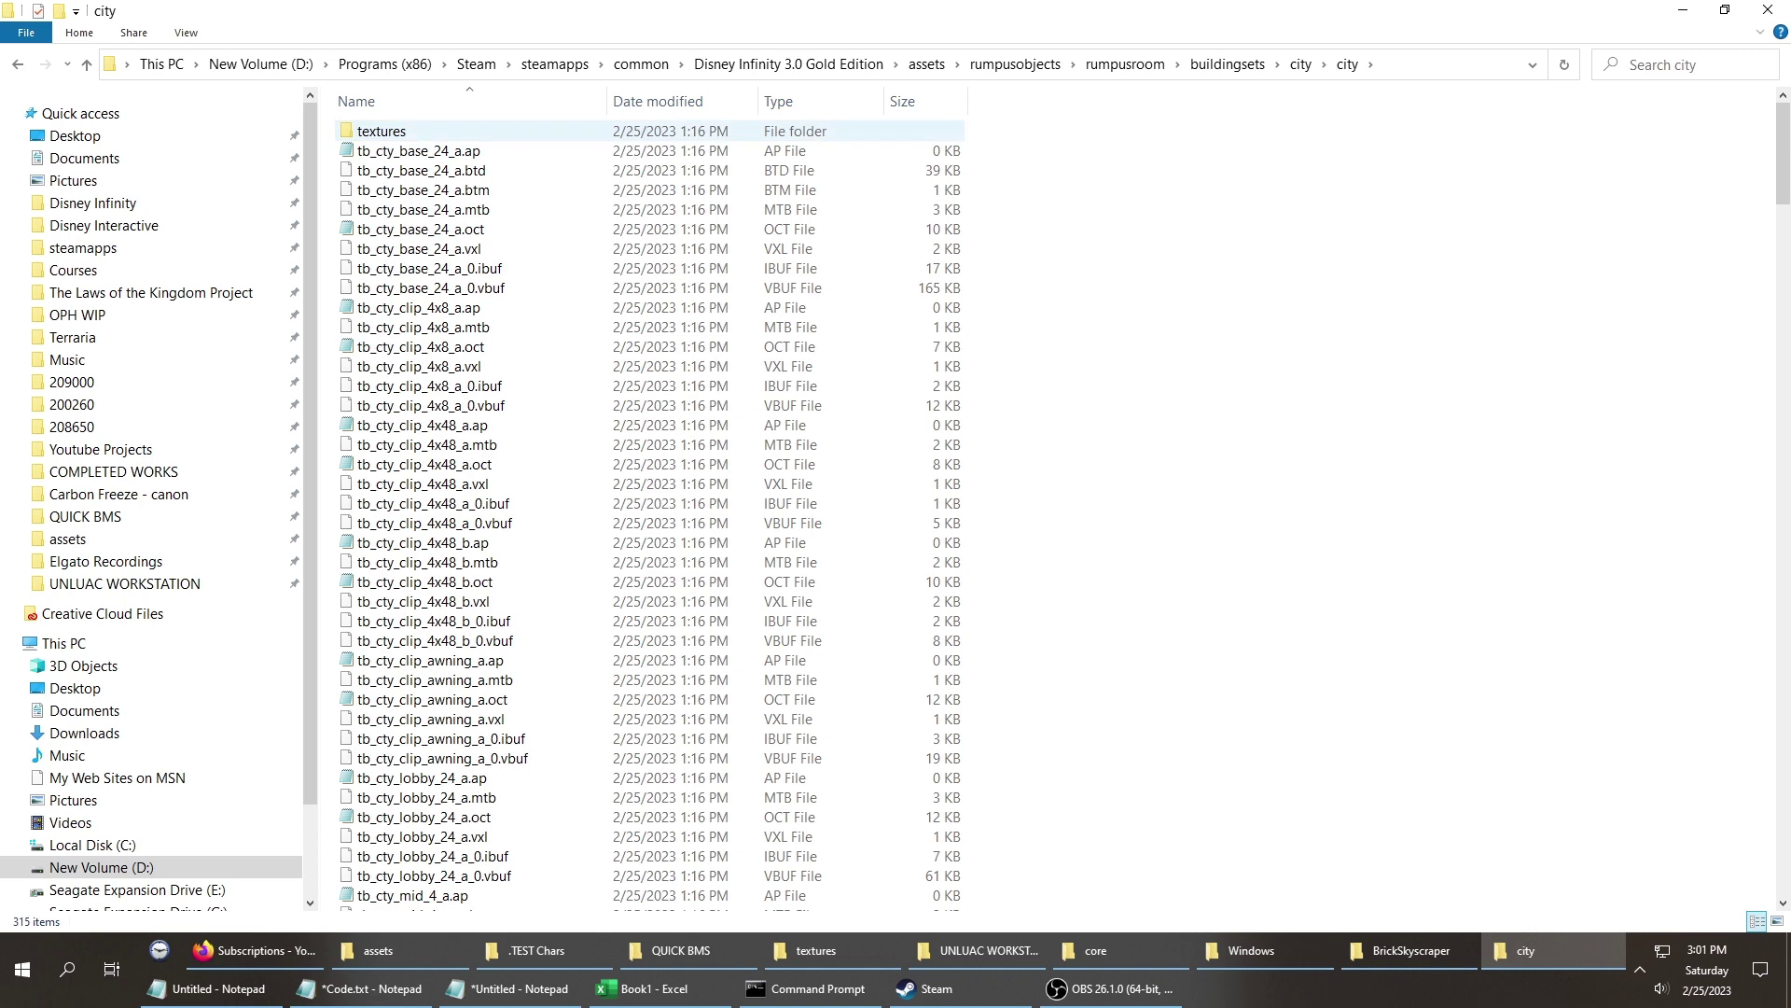
pyautogui.doubleClick(381, 131)
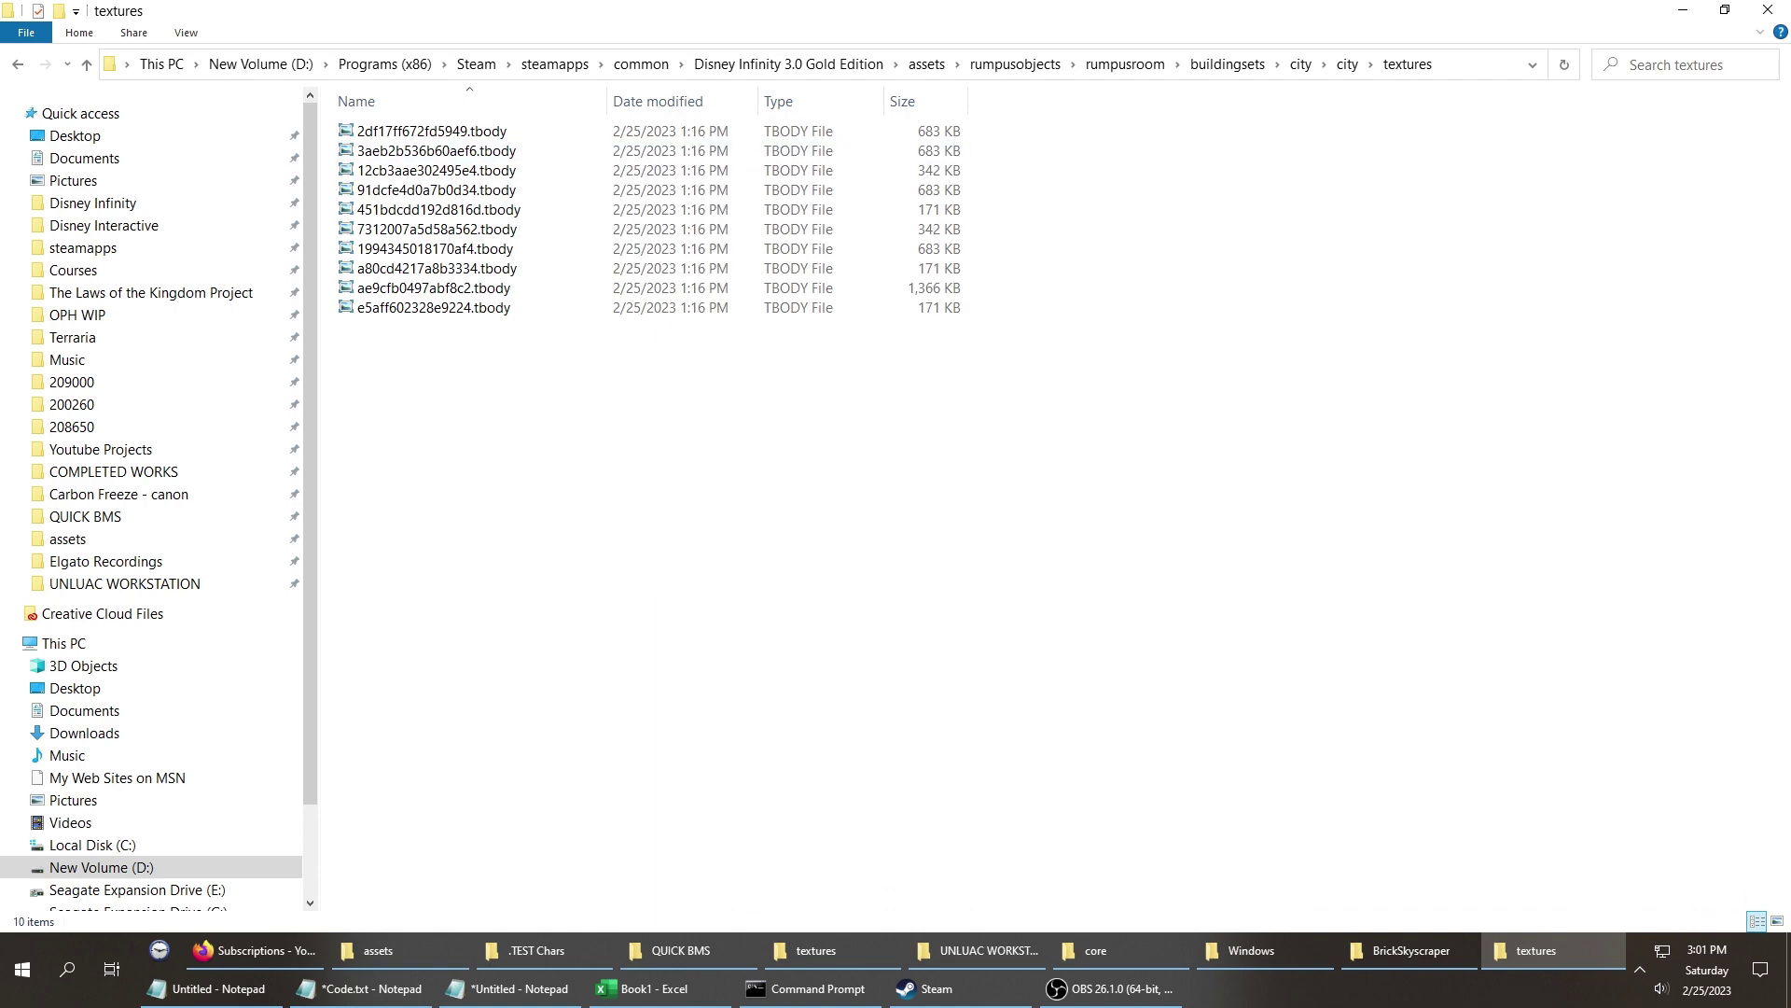
pyautogui.press('BackSpace')
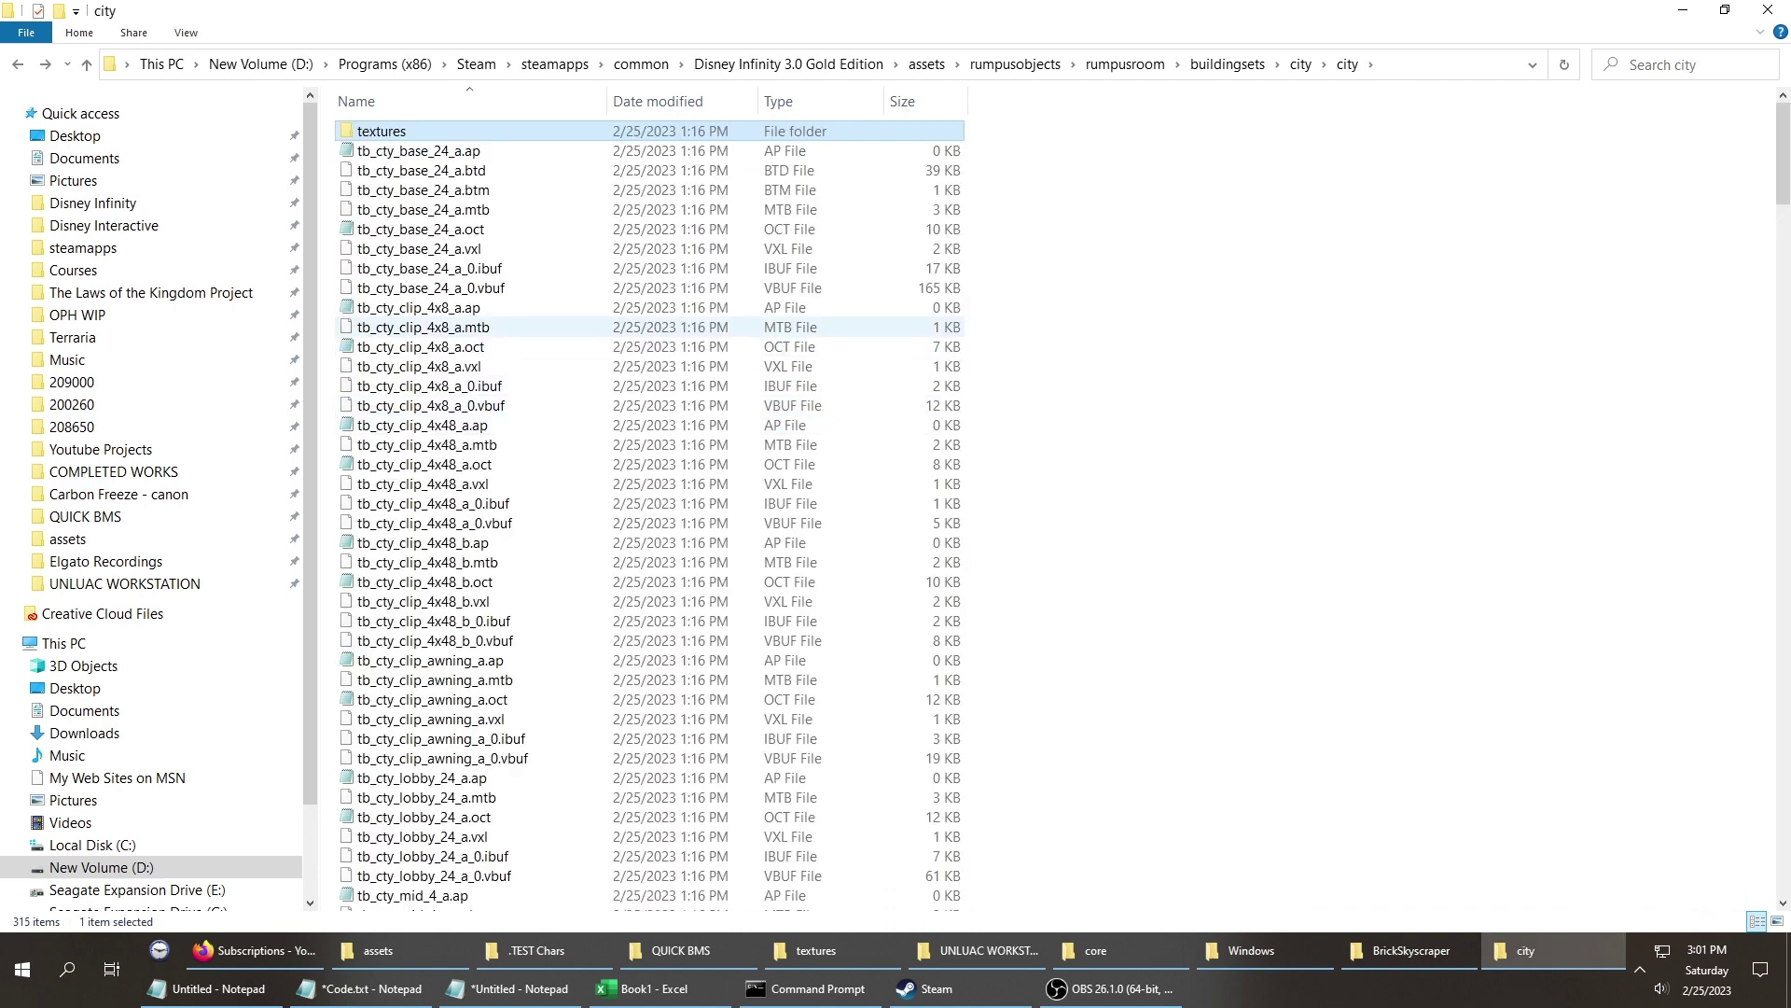
pyautogui.press('BackSpace')
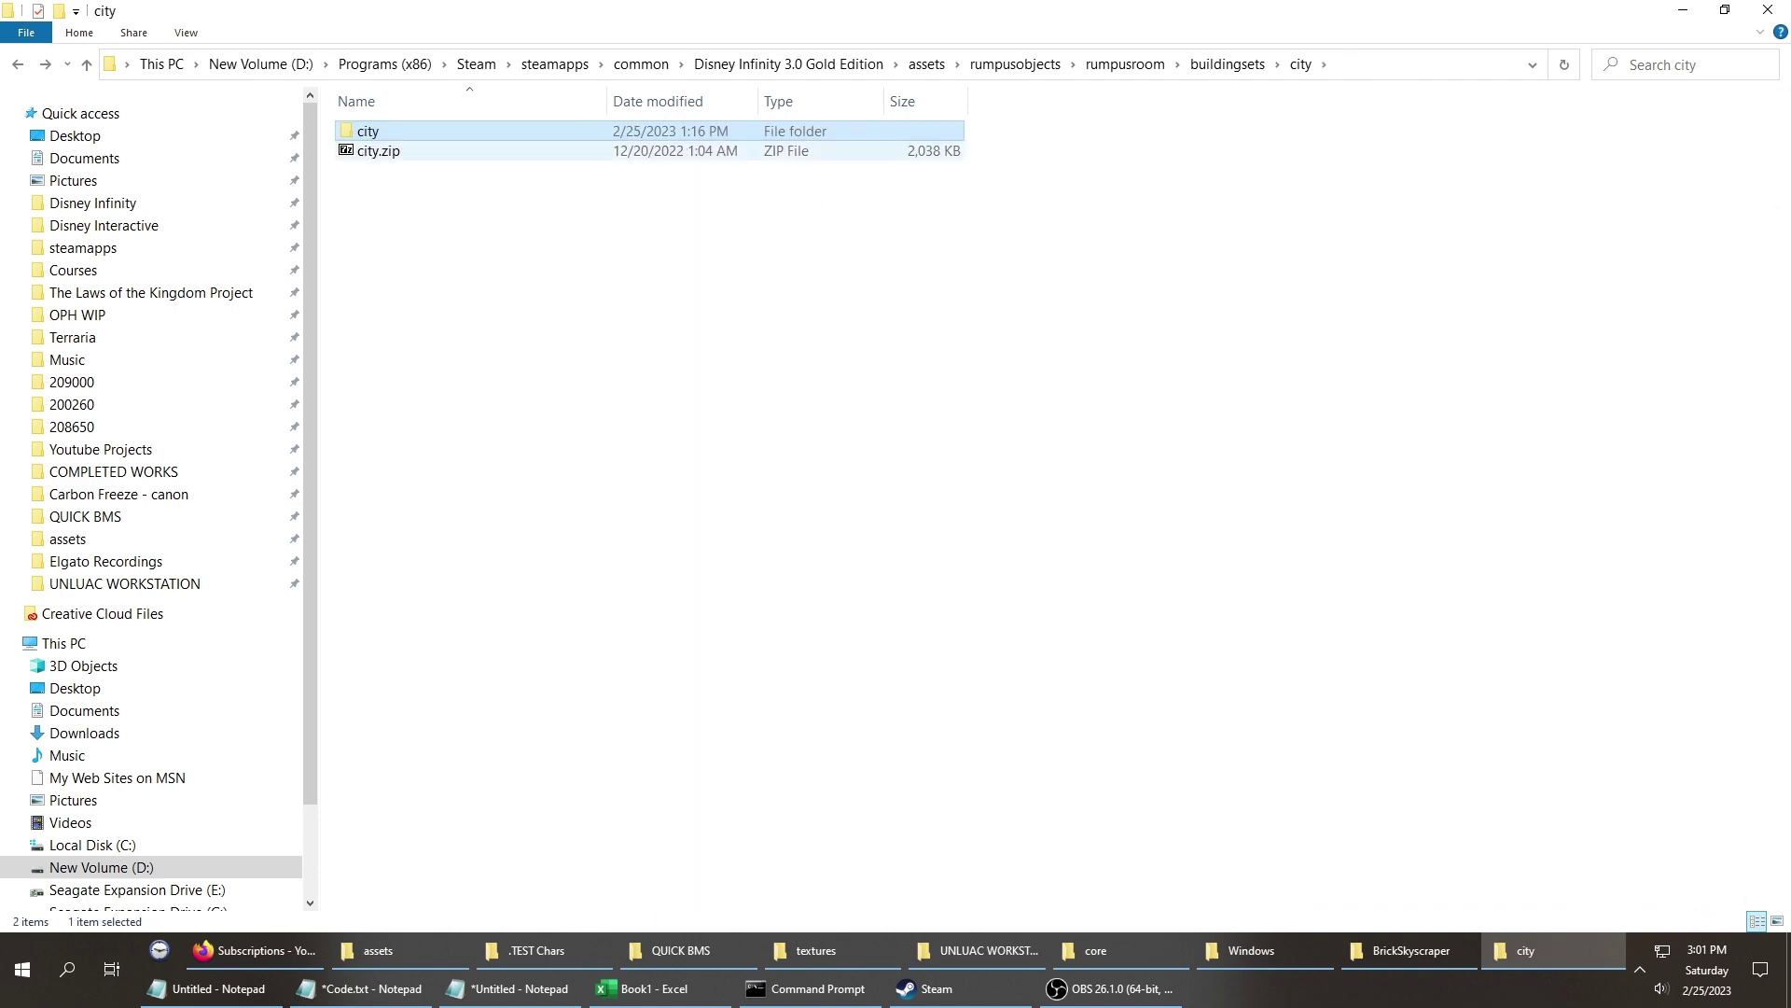
# Reopen the extracted city subfolder and select all of its contents.
pyautogui.press('BackSpace')
pyautogui.press('Return')
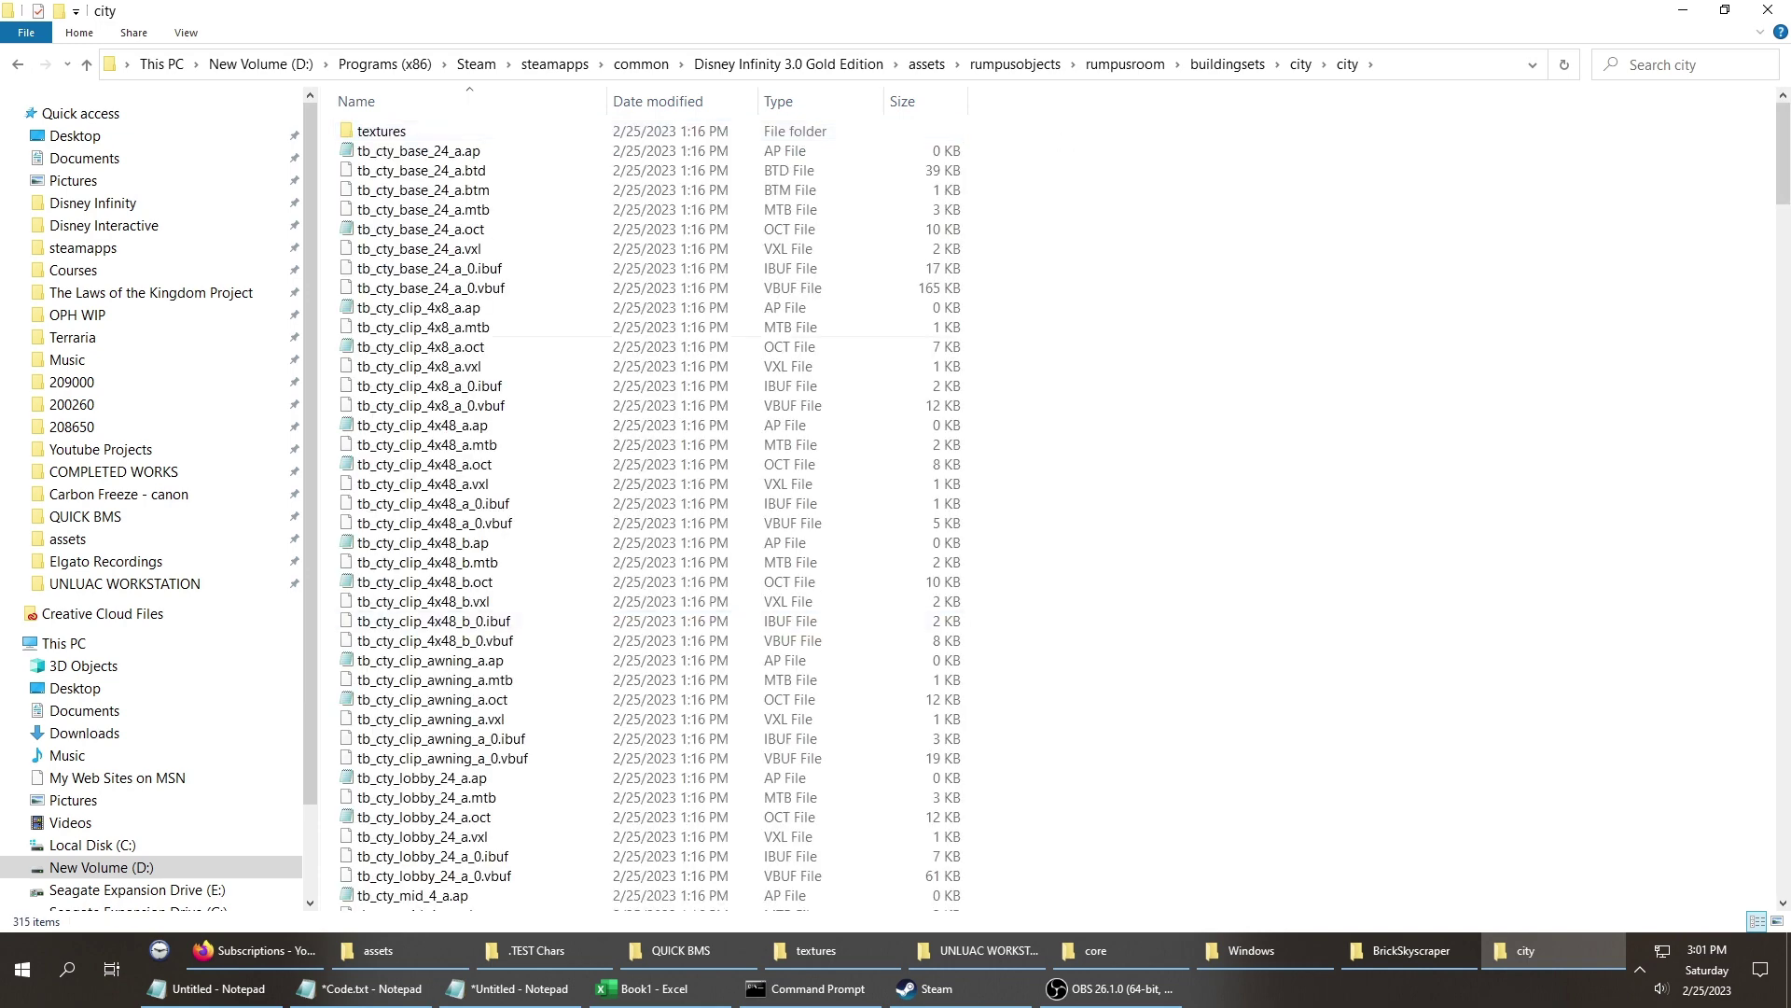
pyautogui.hotkey('ctrl', 'a')
pyautogui.press('BackSpace')
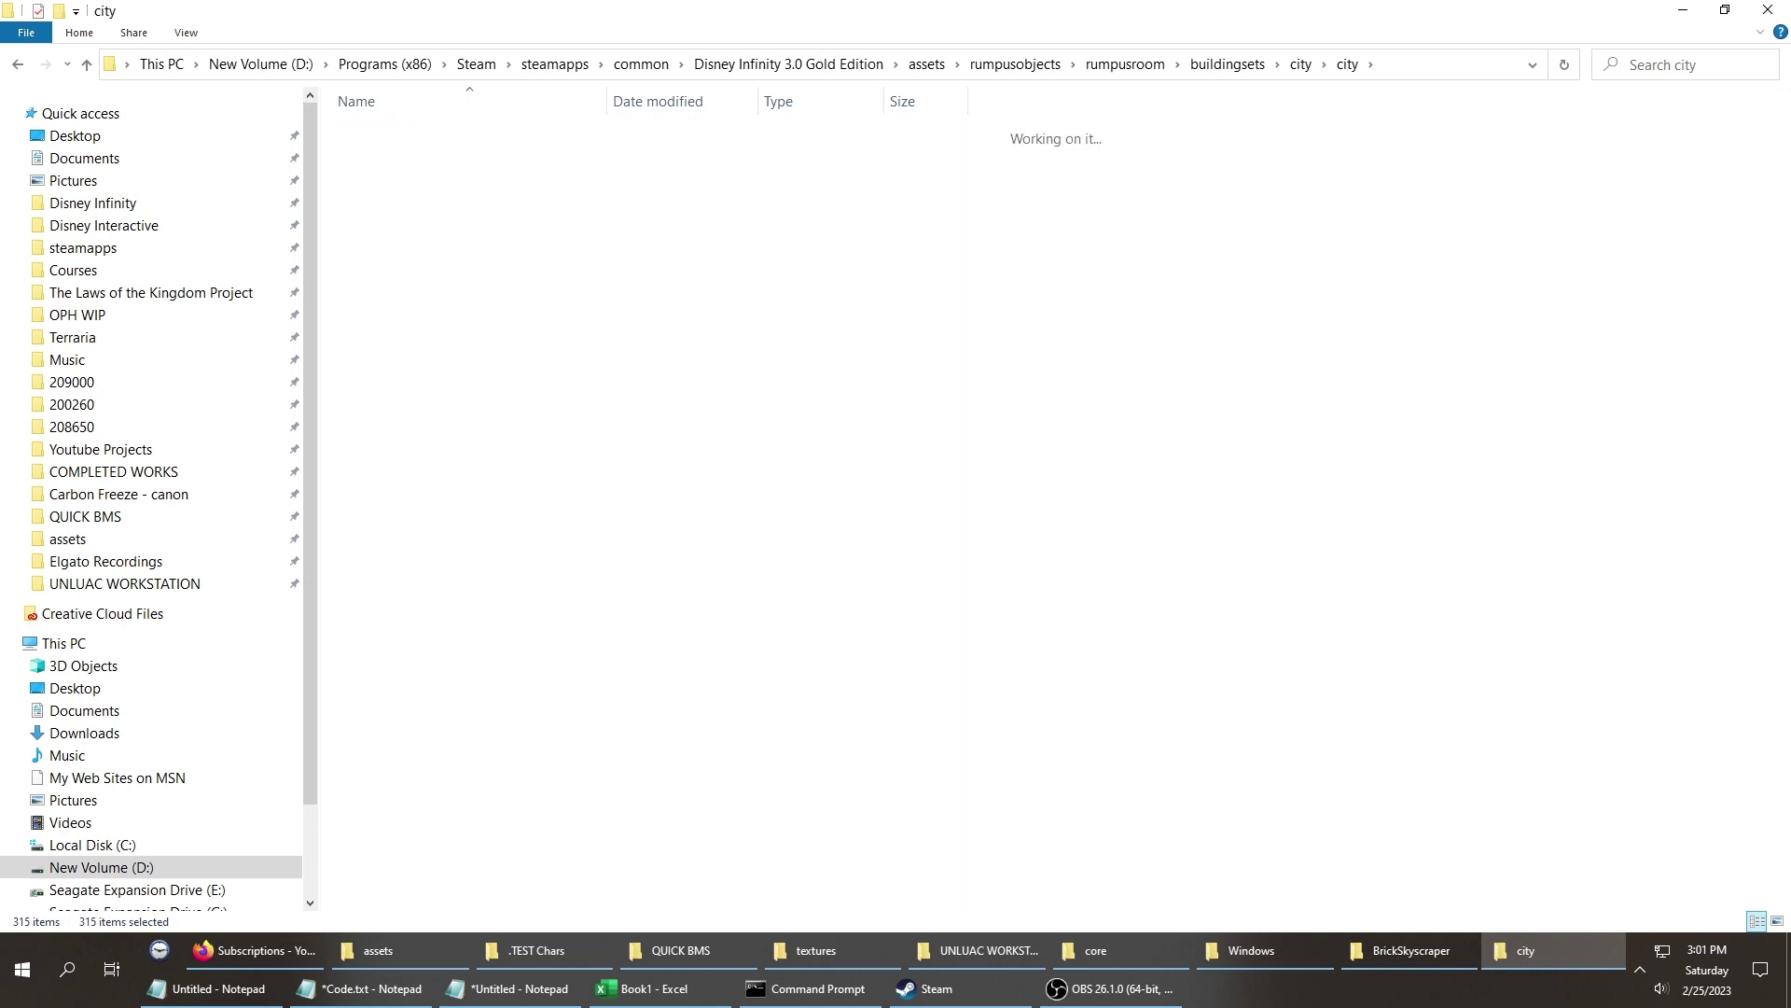
# Look through the extracted city subfolder and its textures folder once more, and go back to the outer city folder.
pyautogui.click(560, 215)
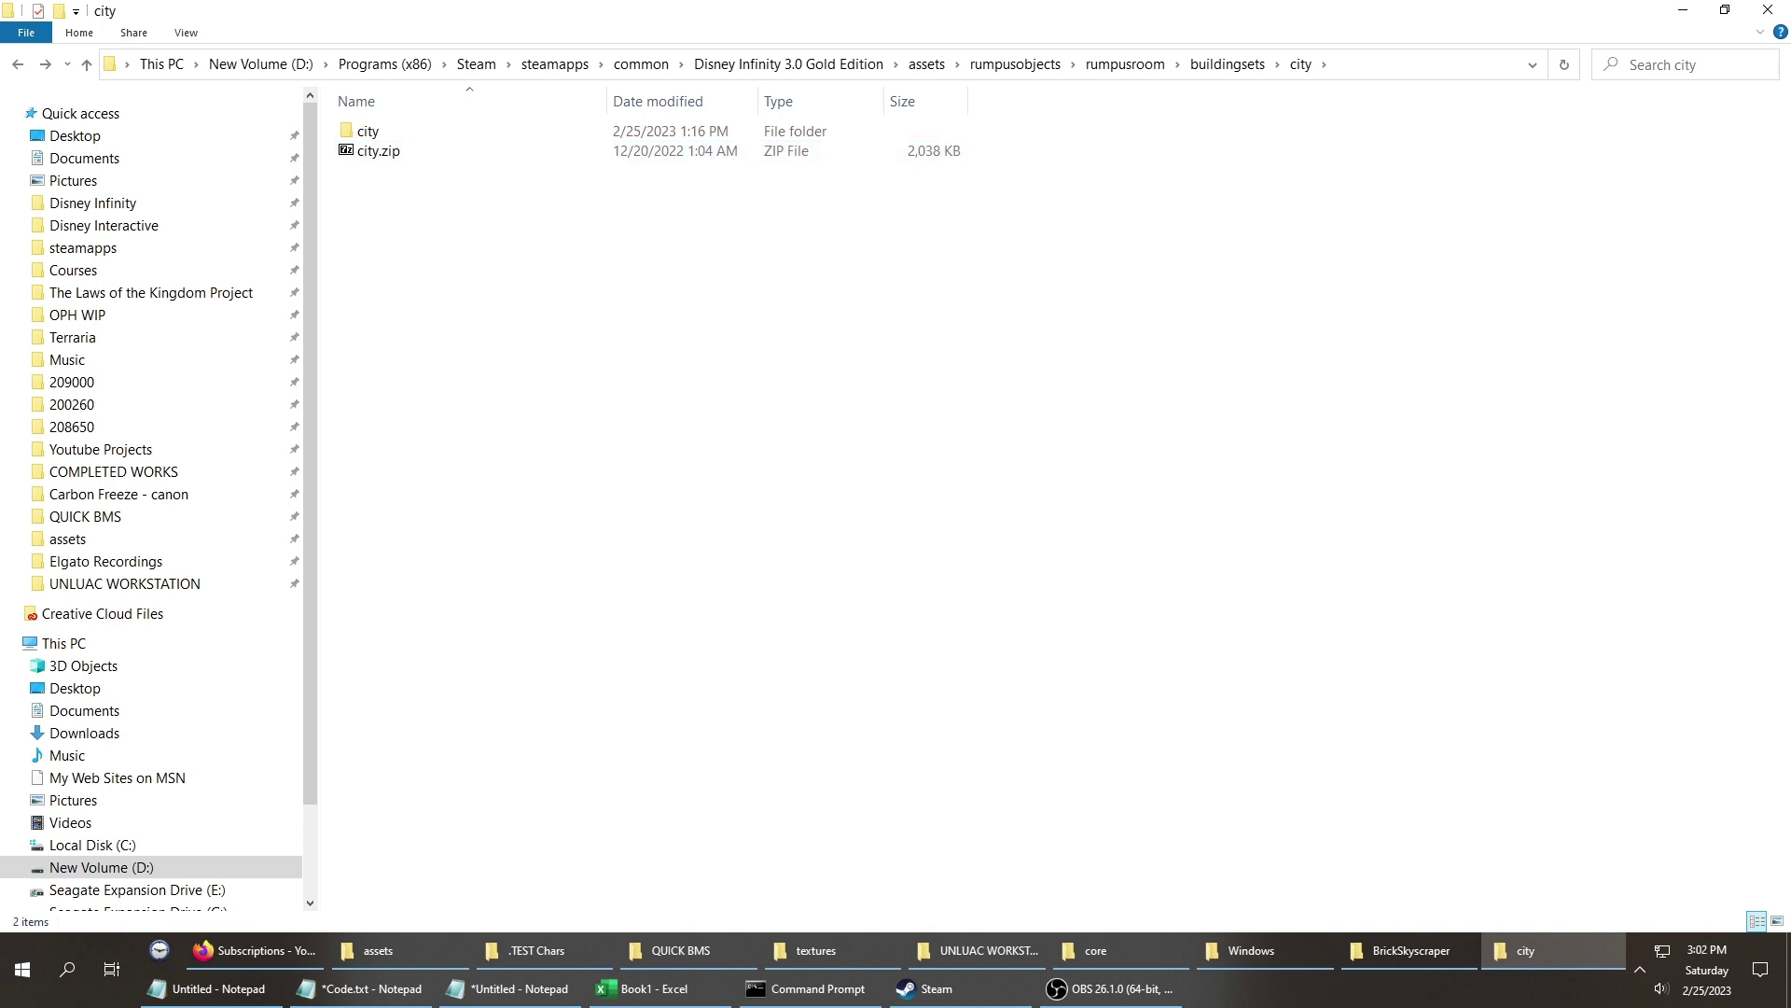
pyautogui.doubleClick(466, 130)
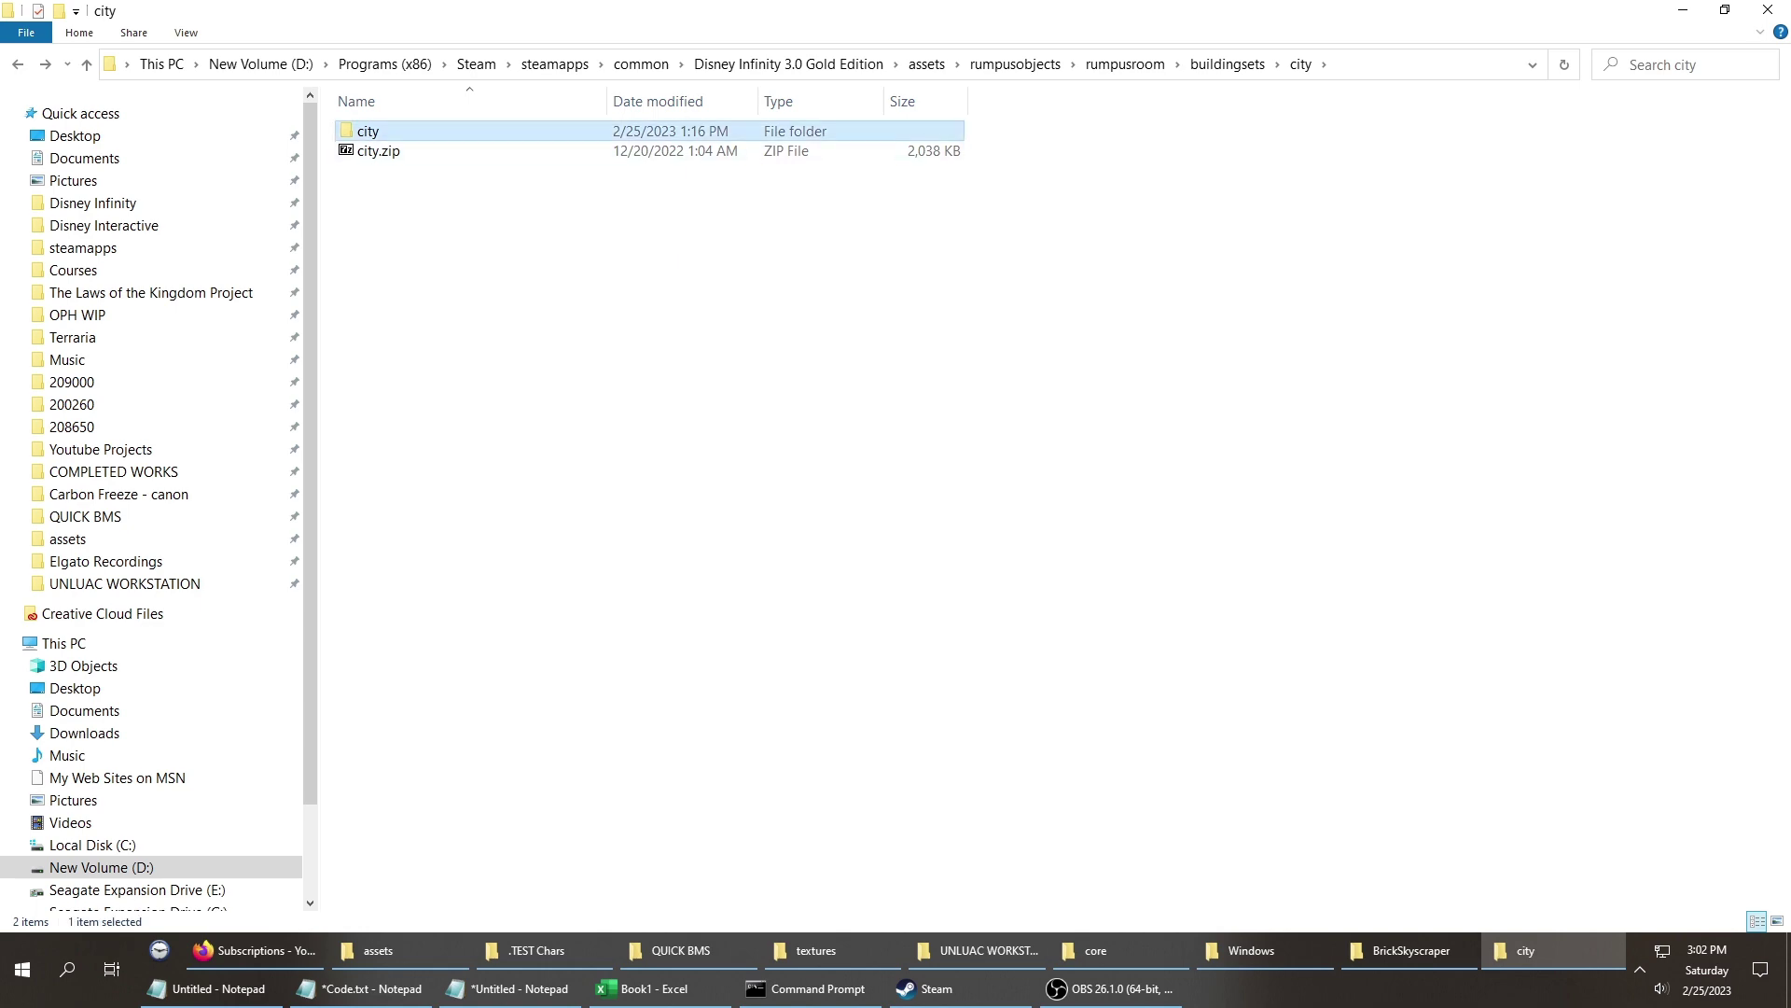
pyautogui.click(466, 131)
pyautogui.press('Return')
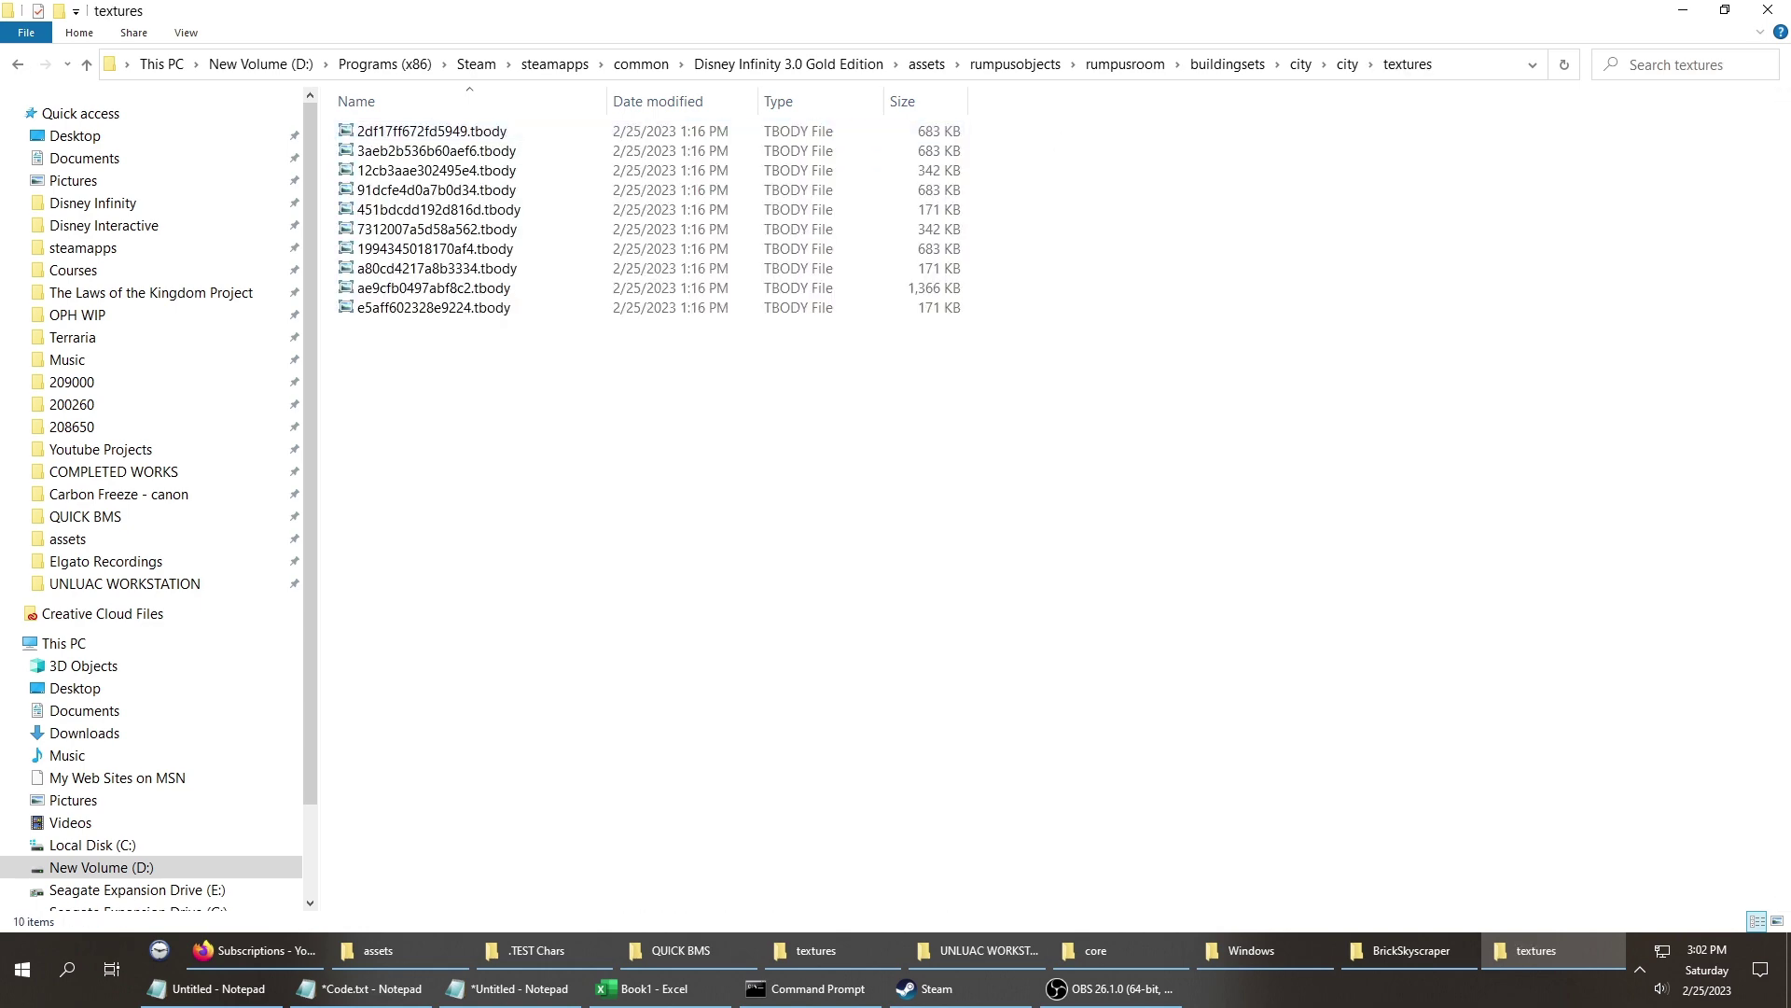
pyautogui.press('BackSpace')
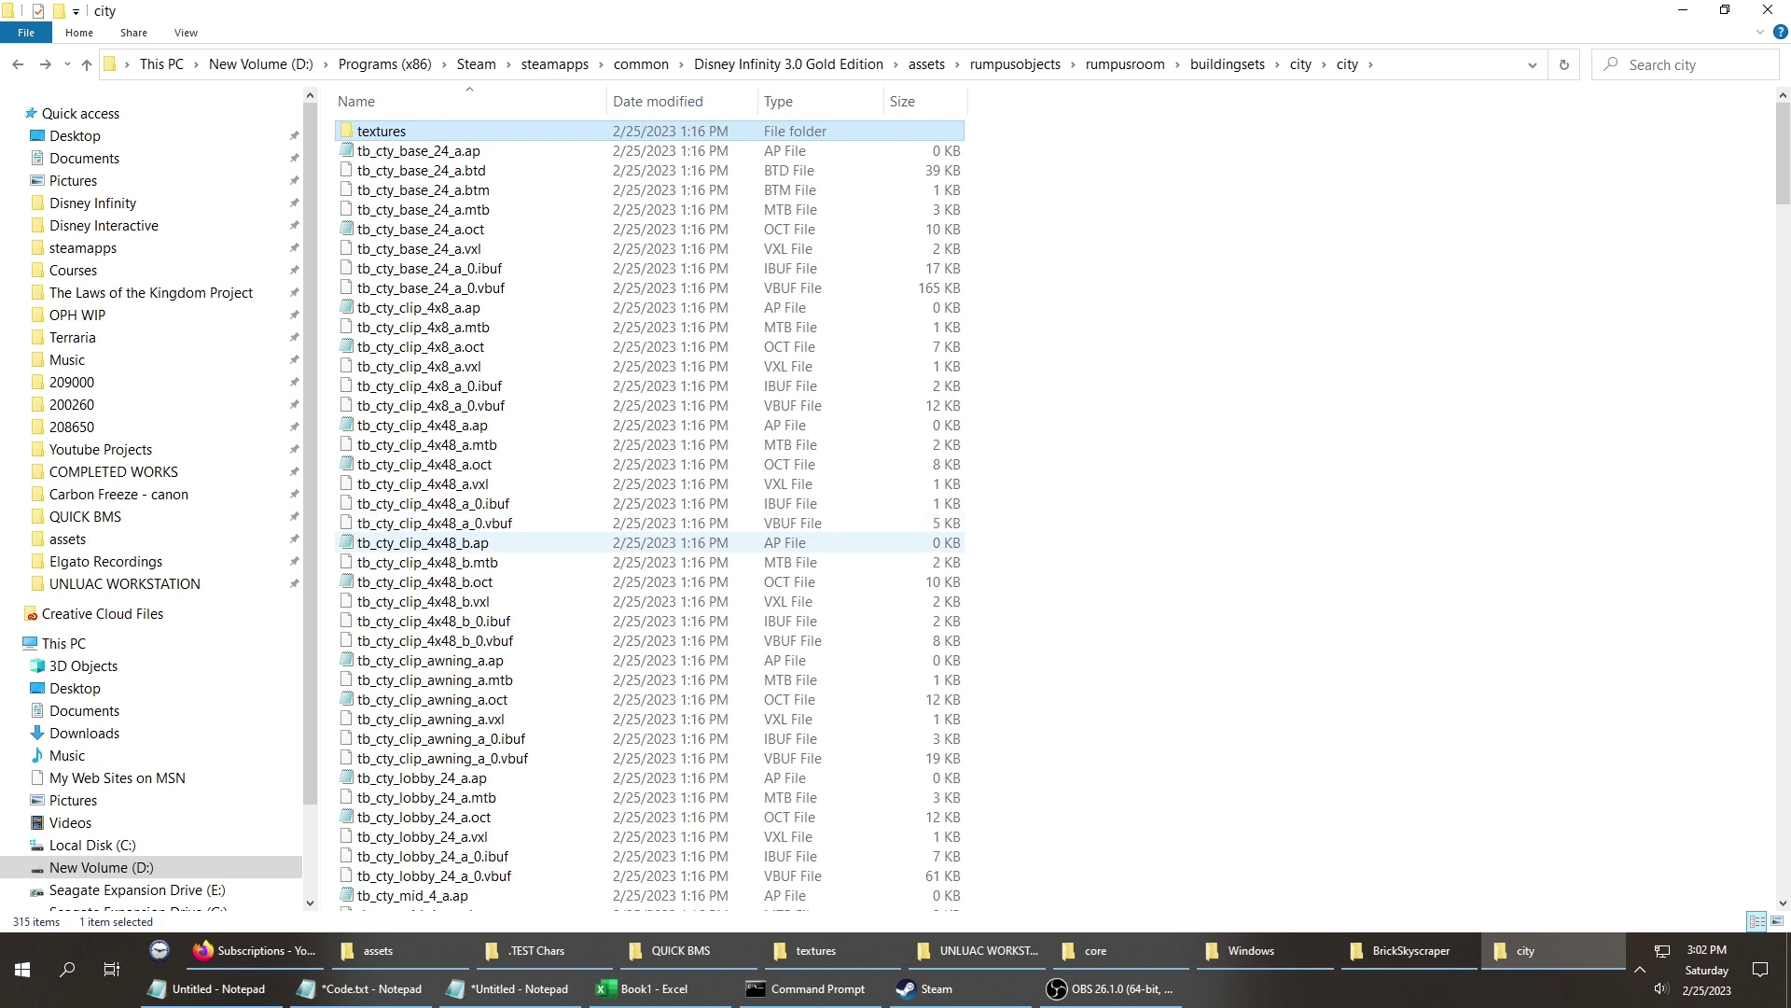
pyautogui.press('BackSpace')
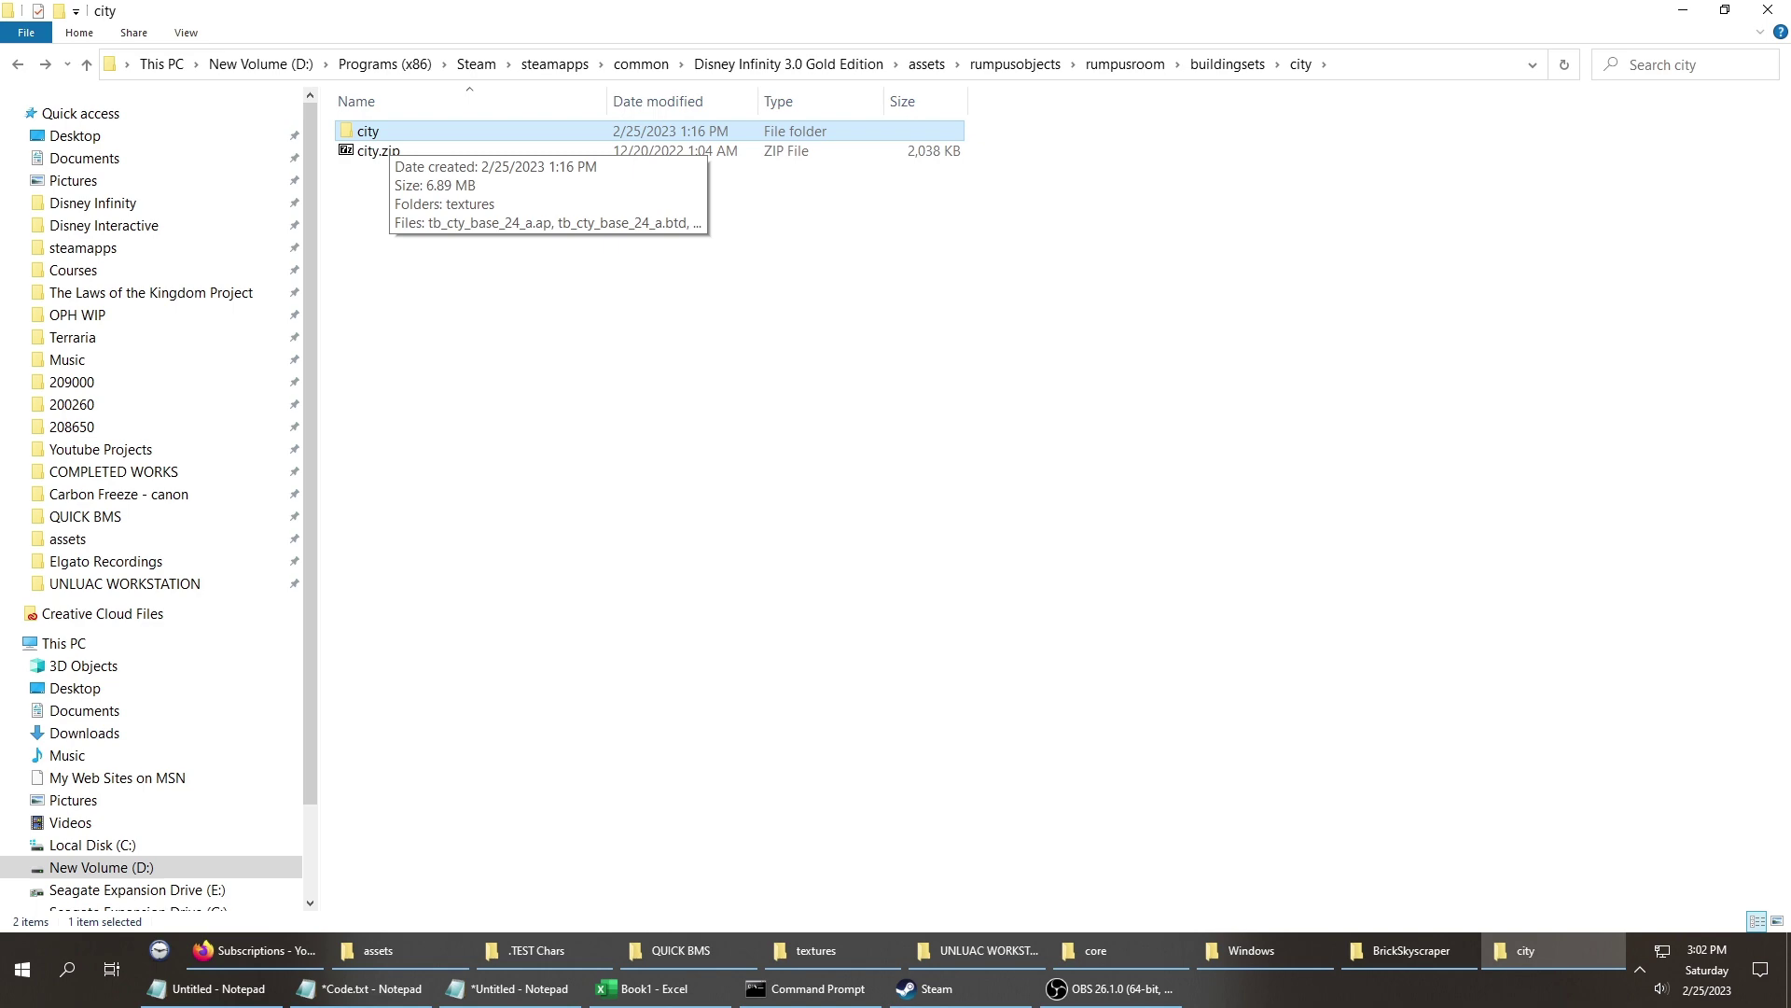
# Open the textures folder inside the extracted city subfolder and view the texture 7312007a5d58a562.tbody.
pyautogui.doubleClick(387, 136)
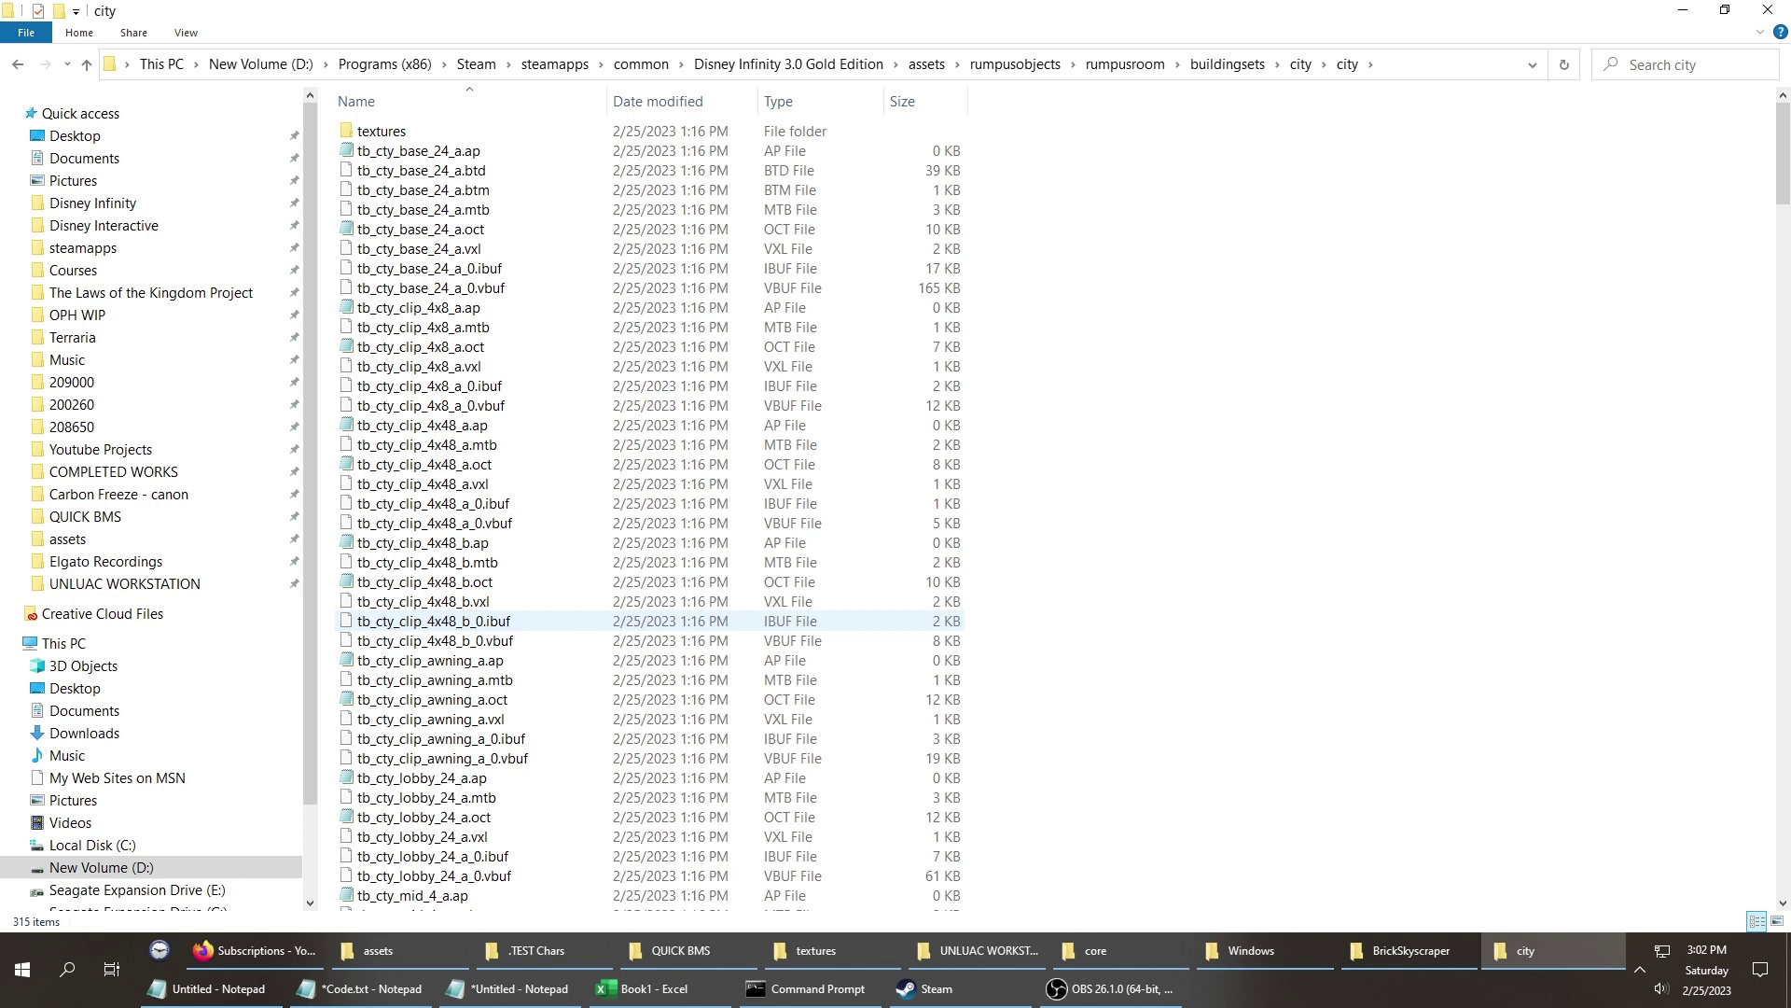
pyautogui.doubleClick(380, 131)
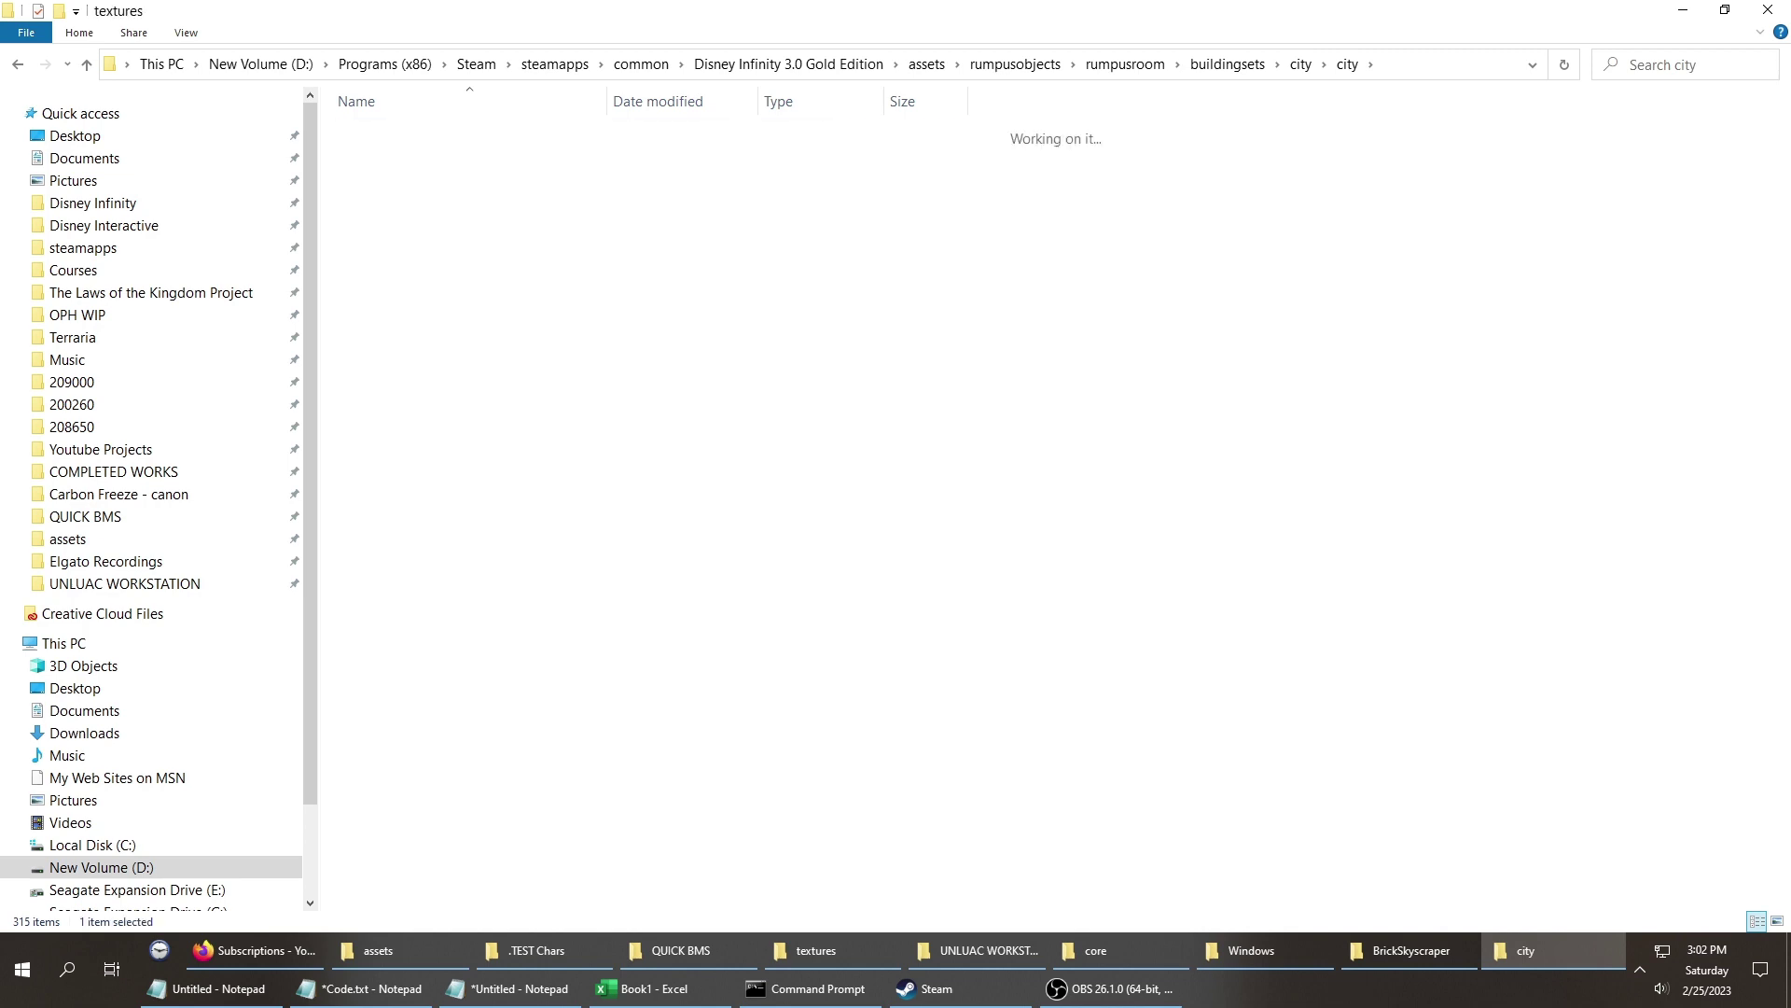
pyautogui.click(437, 229)
pyautogui.press('Return')
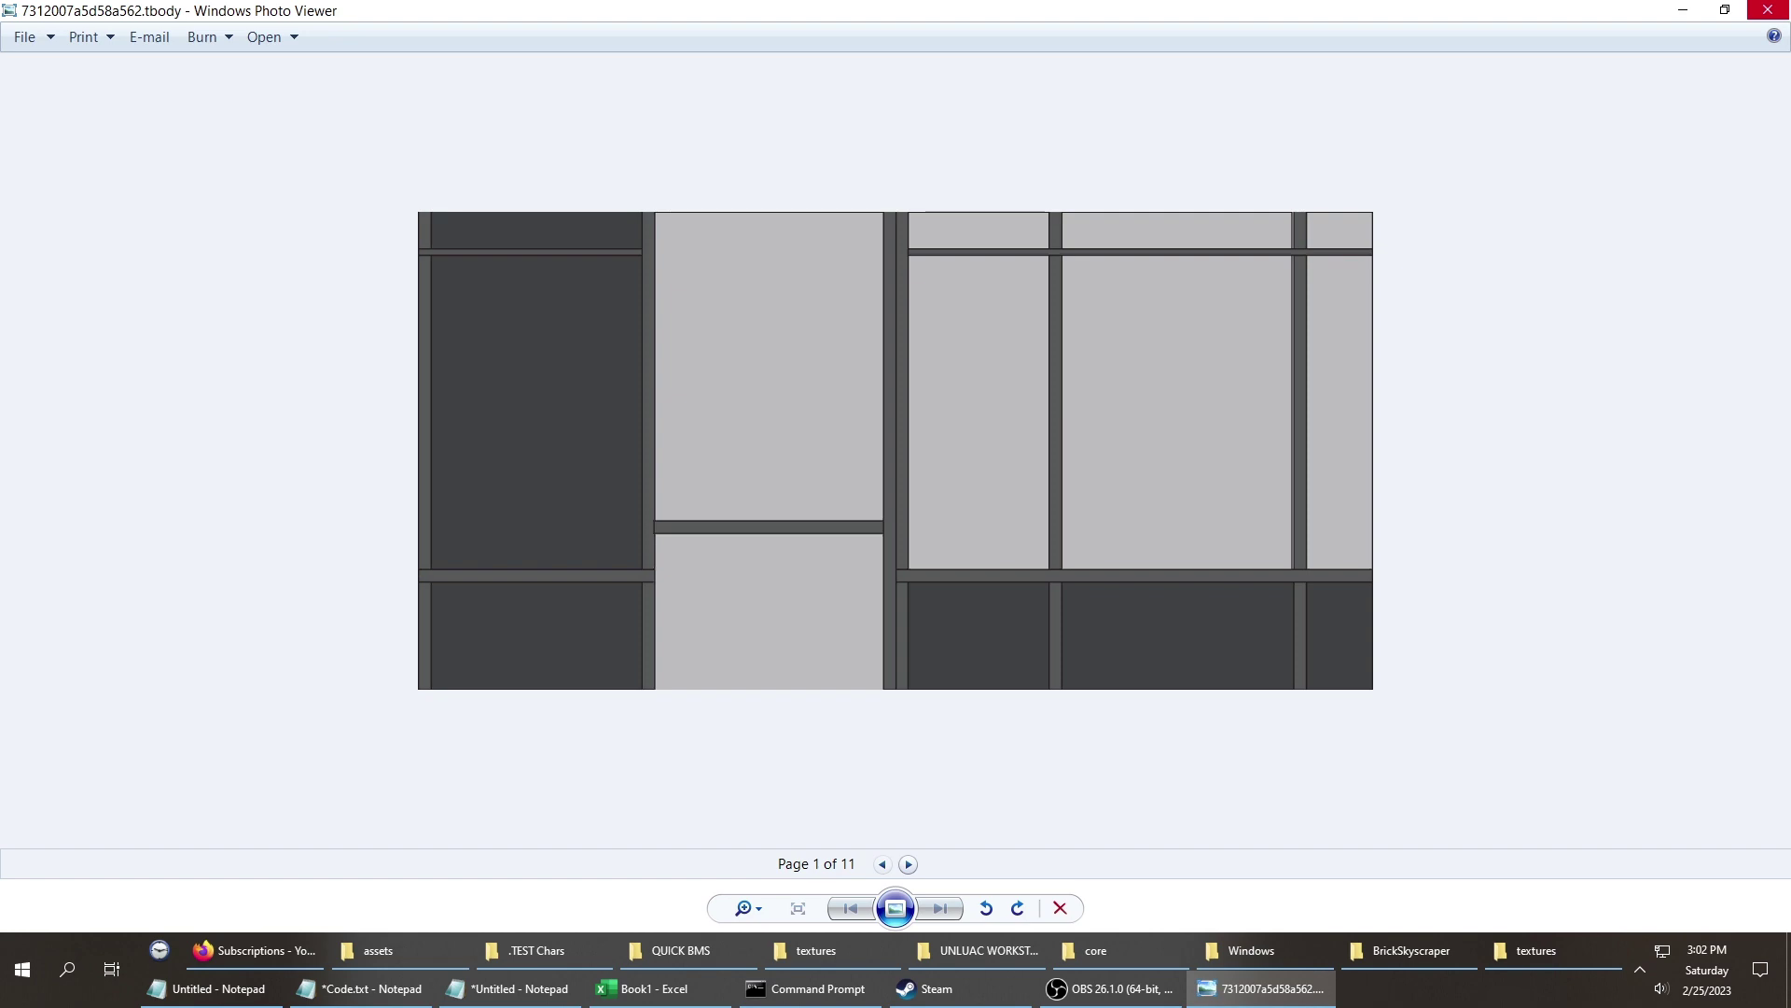
pyautogui.click(1768, 11)
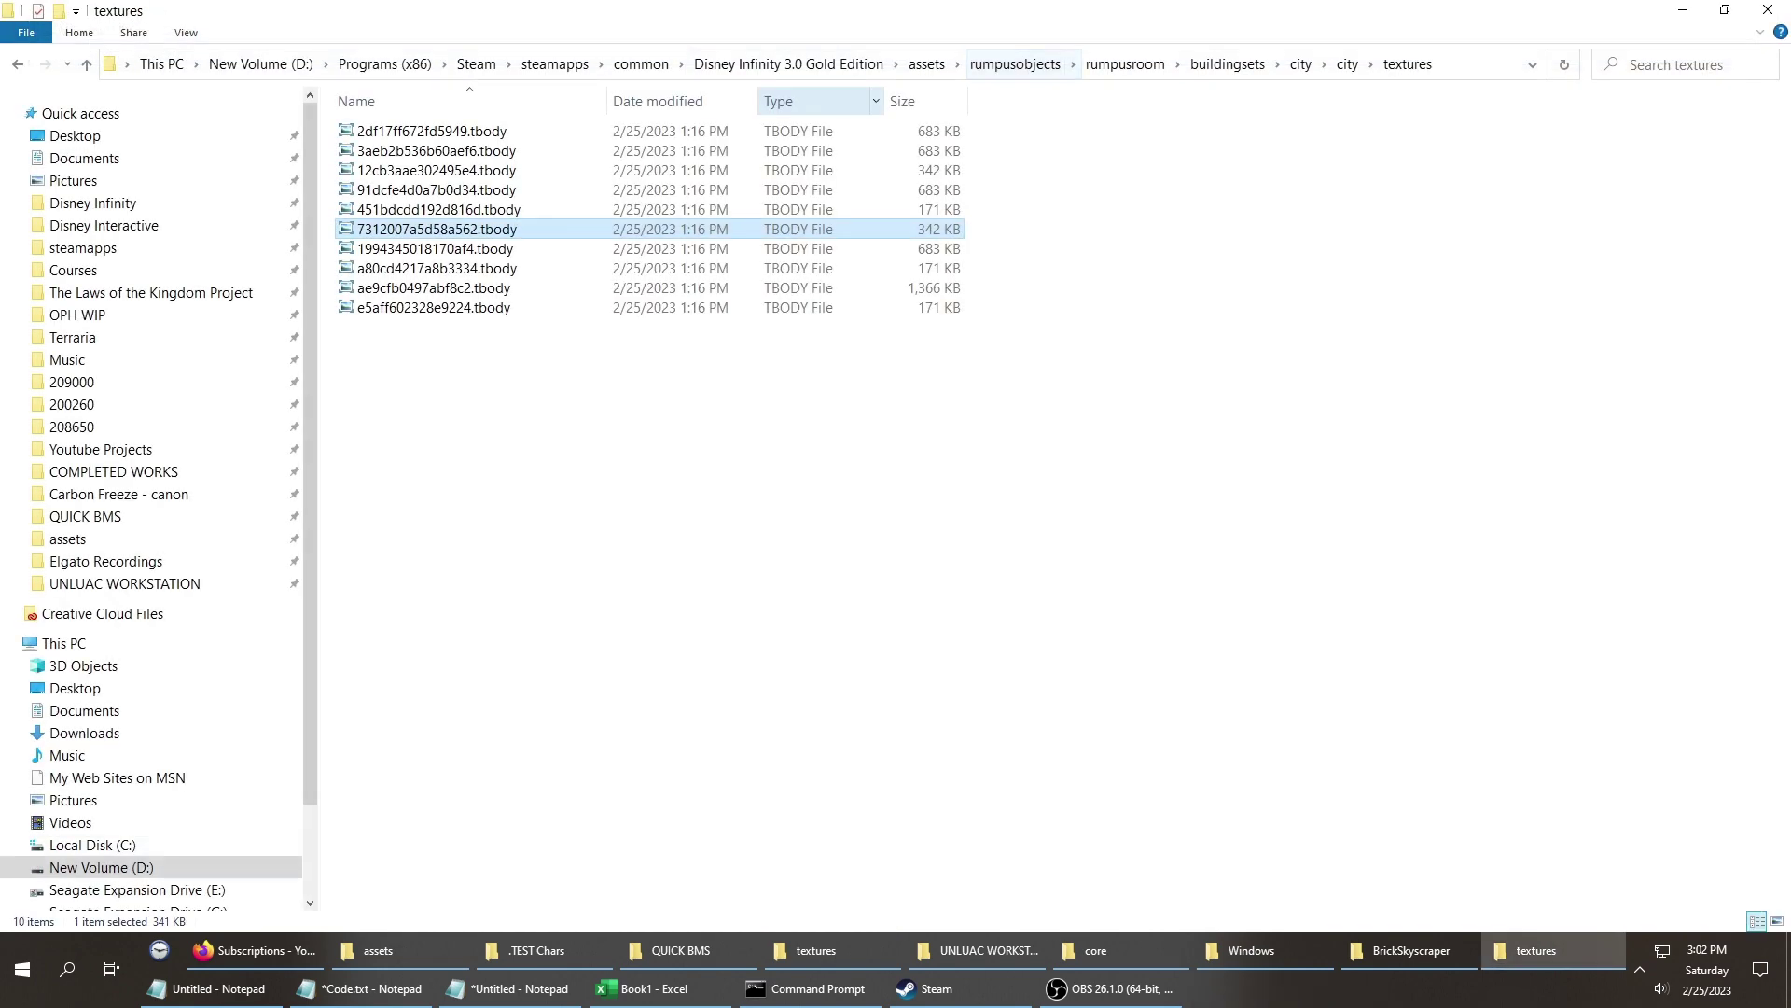
# View the textures 451bdcdd192d816d.tbody and 91dcfe4d0a7b0d34.tbody, and return to the extracted city subfolder.
pyautogui.press('Up')
pyautogui.press('Return')
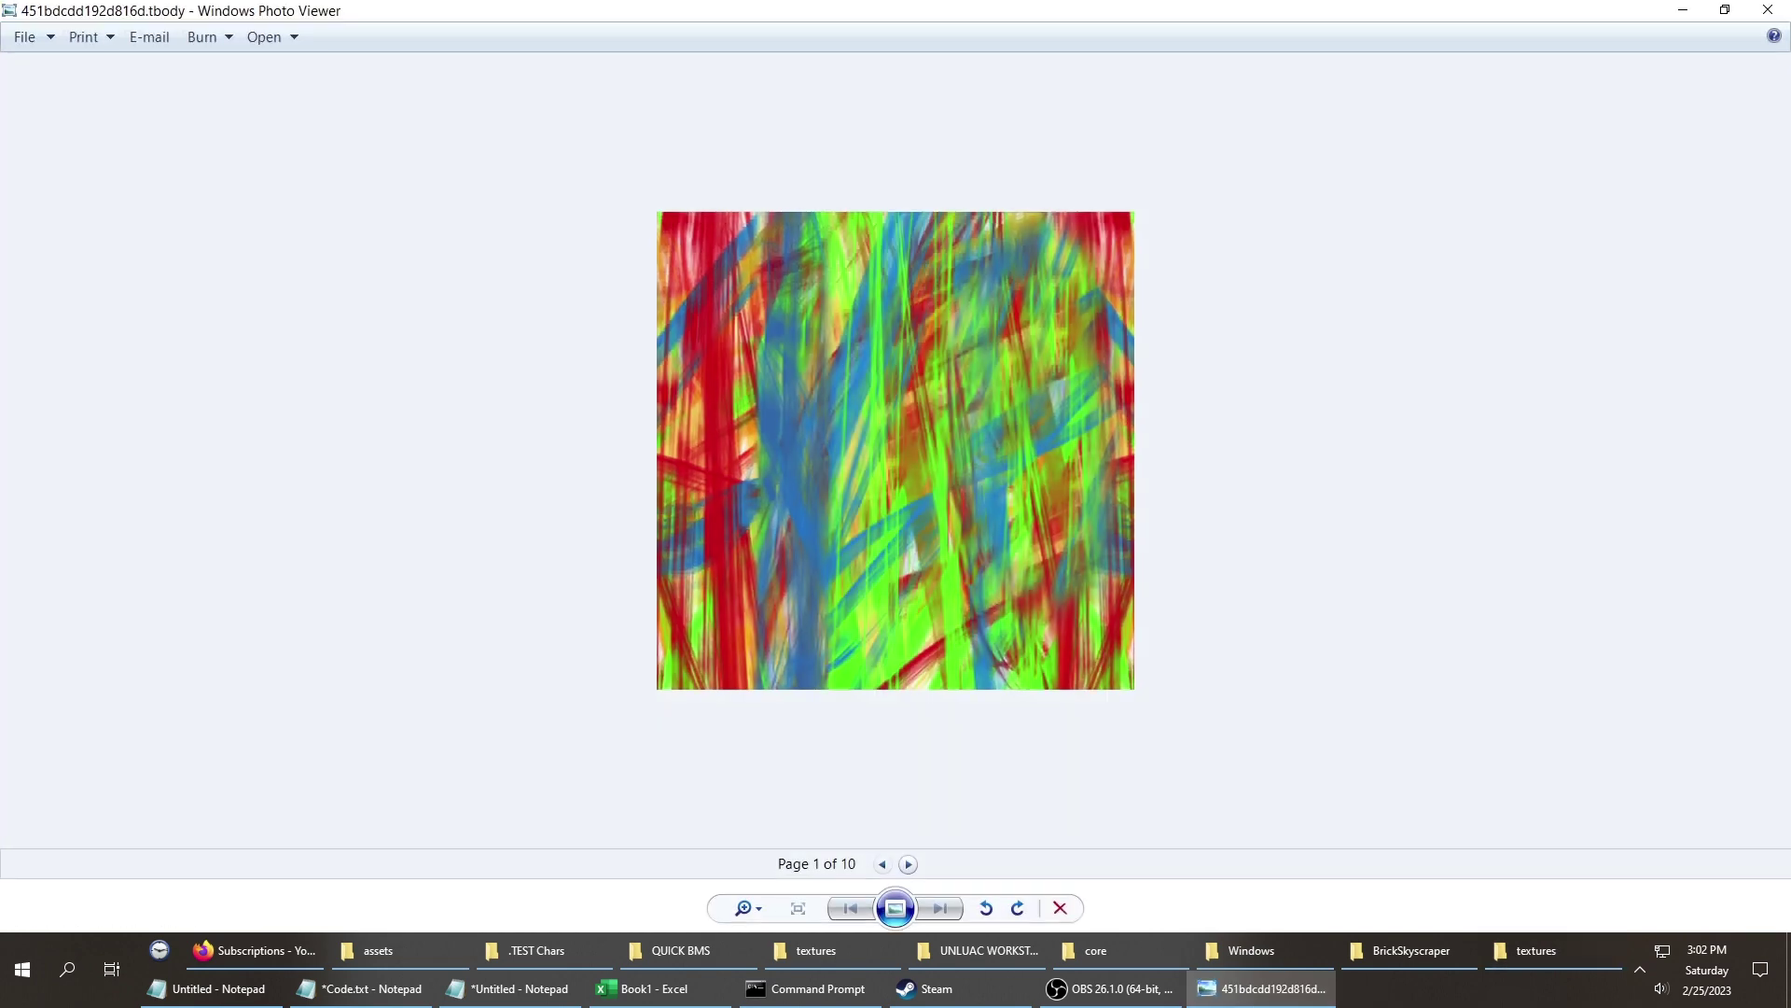
pyautogui.click(1768, 10)
pyautogui.press('Up')
pyautogui.press('Return')
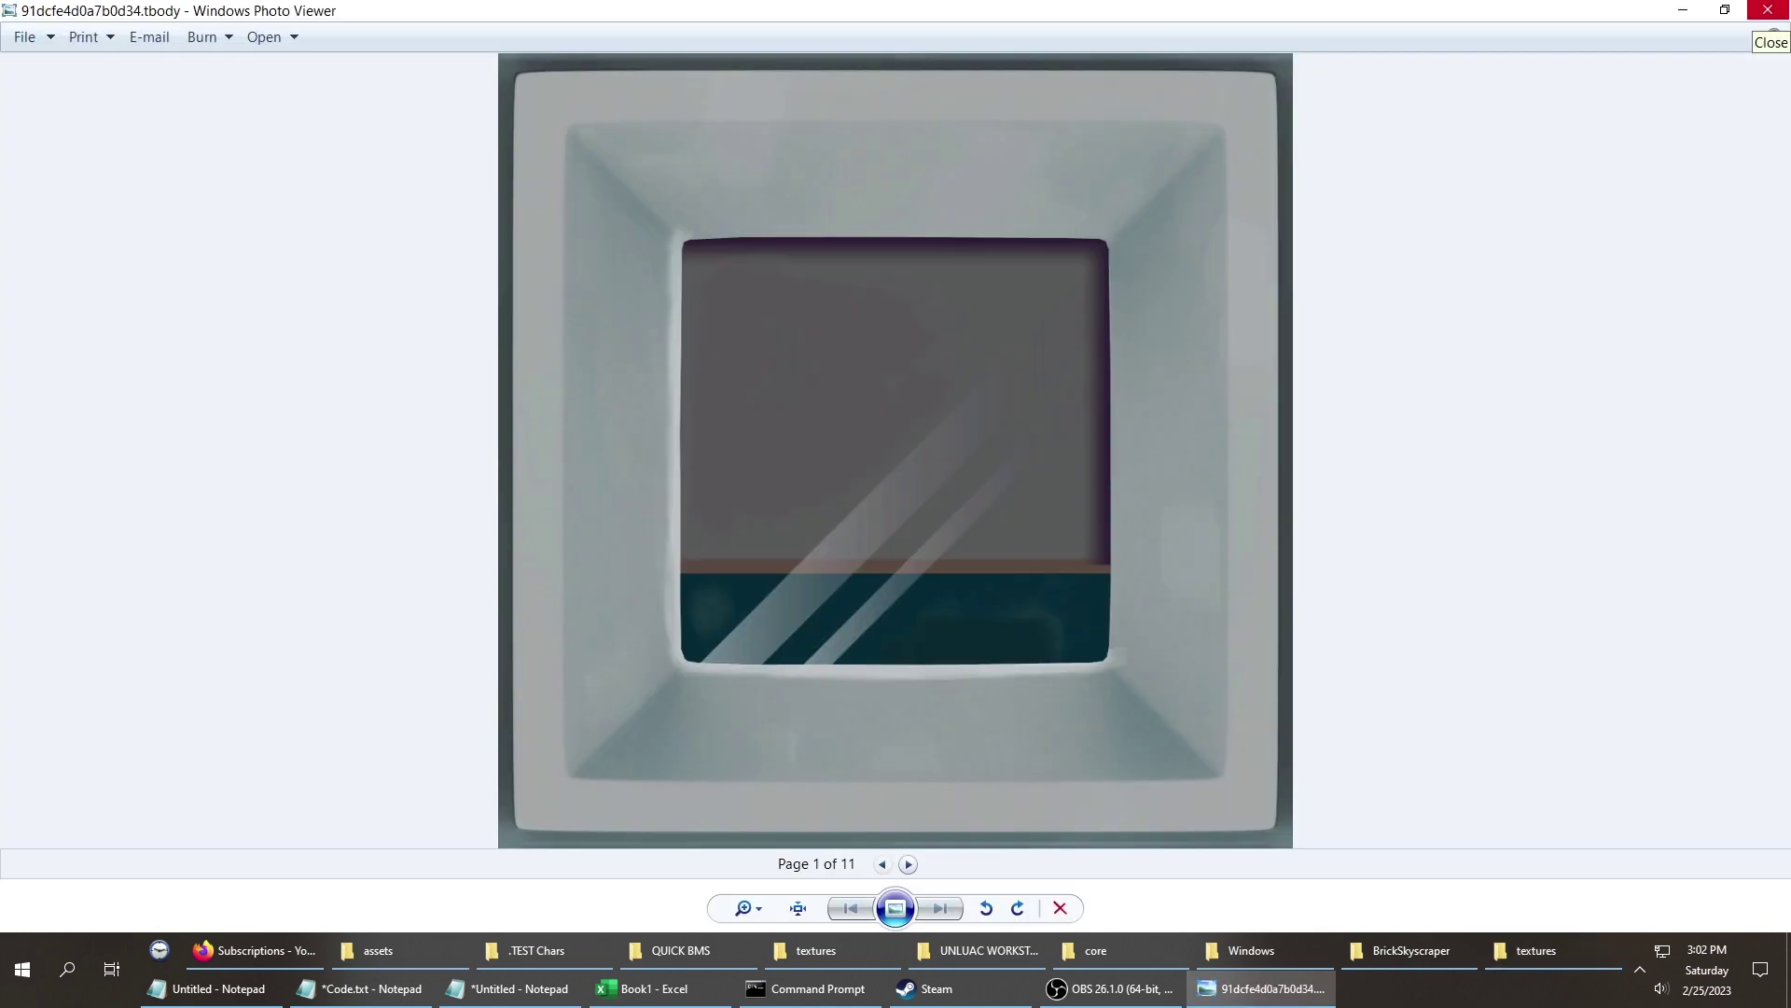
pyautogui.click(1767, 10)
pyautogui.hotkey('alt', 'Up')
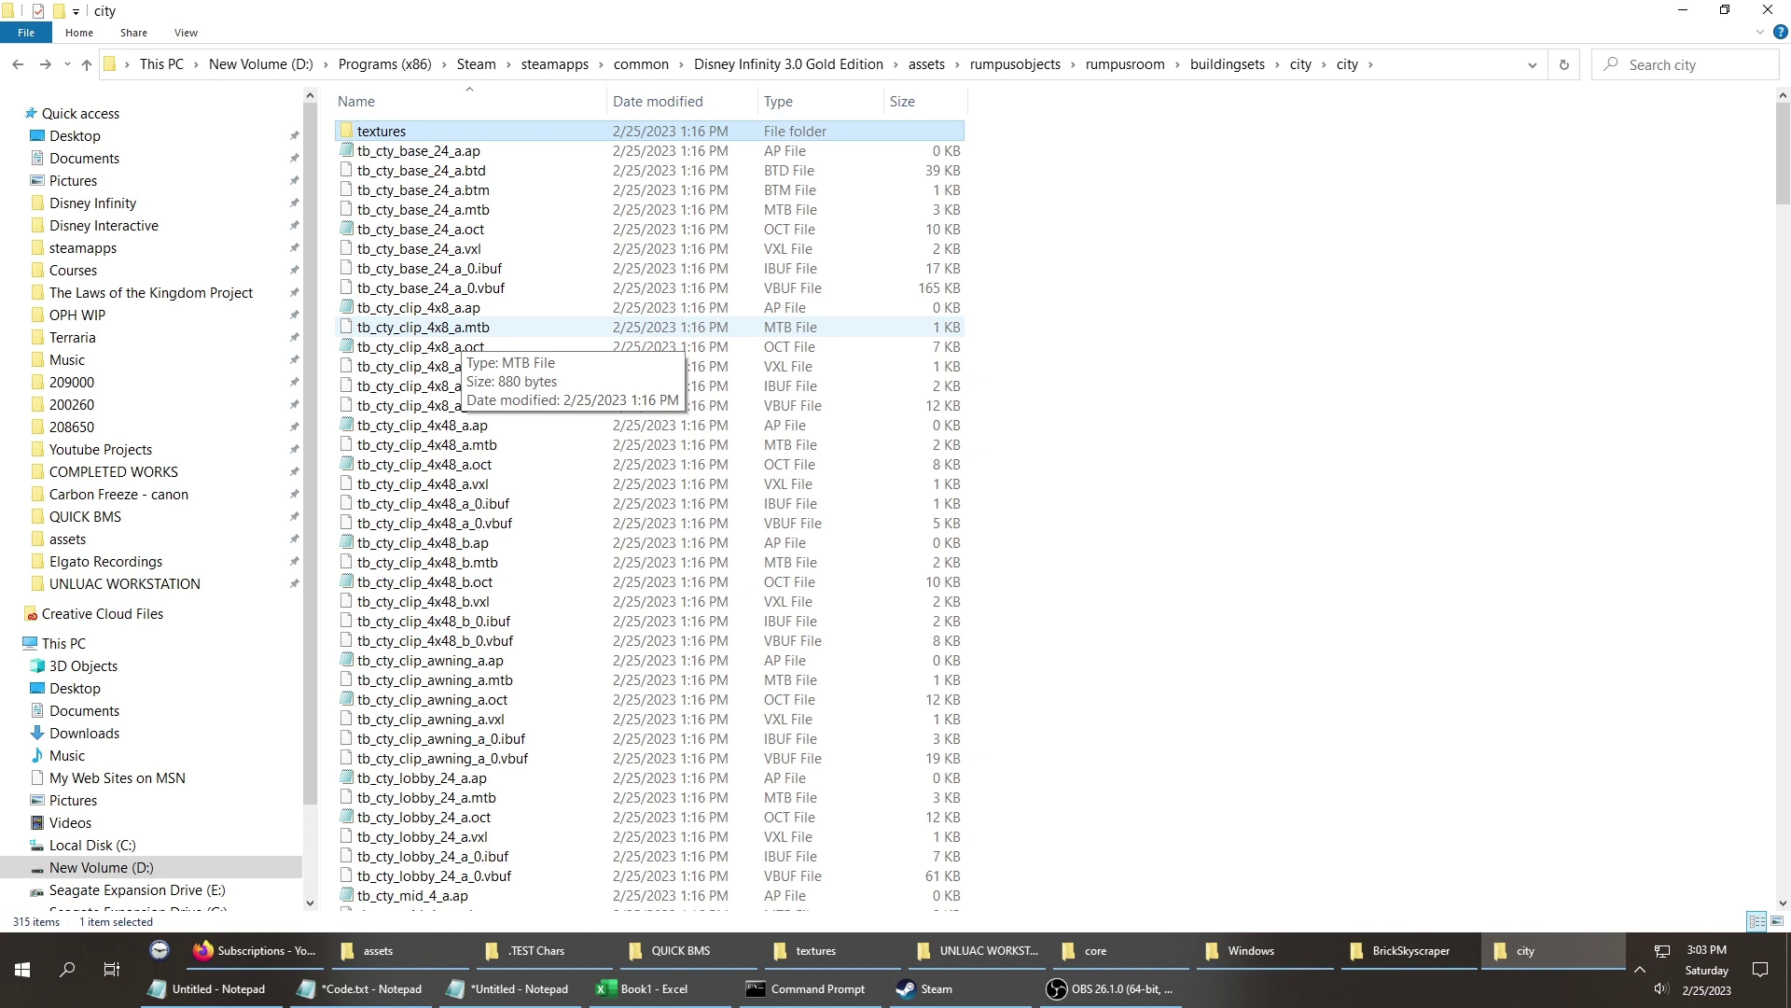
# View tb_cty_clip_4x8_a.mtb in Notepad without making Notepad the default app for .mtb files.
pyautogui.click(460, 328)
pyautogui.doubleClick(457, 327)
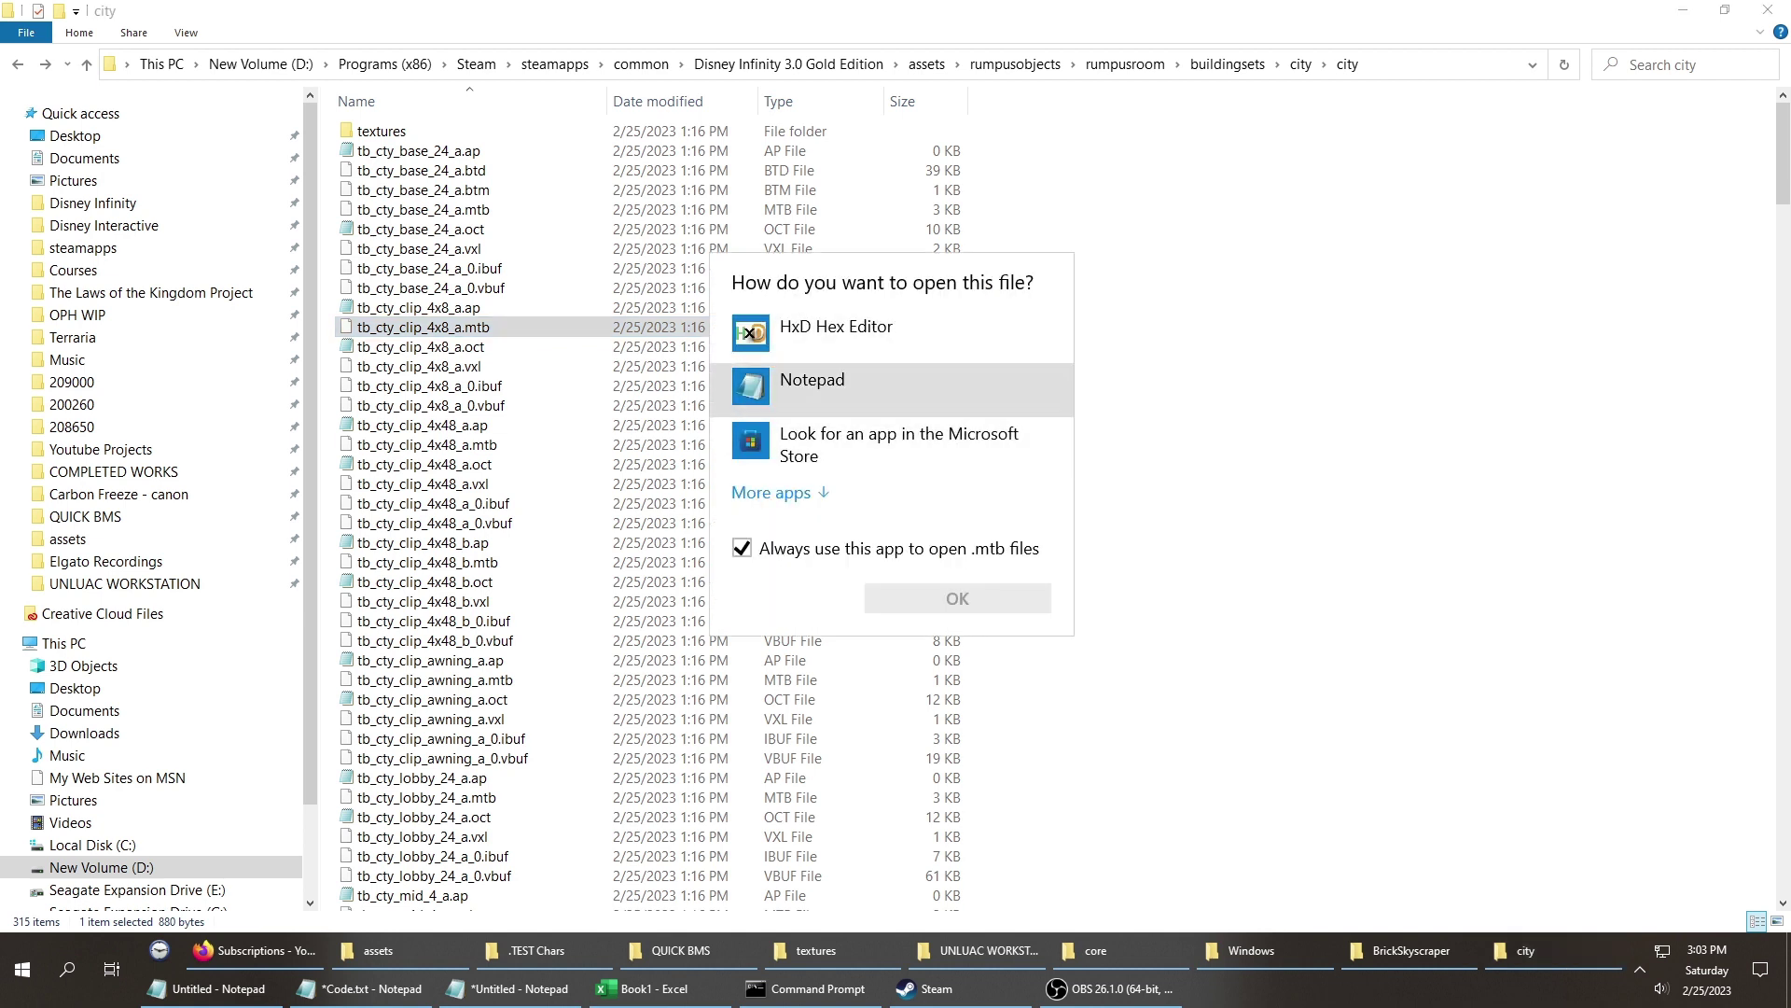
pyautogui.click(742, 547)
pyautogui.click(891, 389)
pyautogui.press('Return')
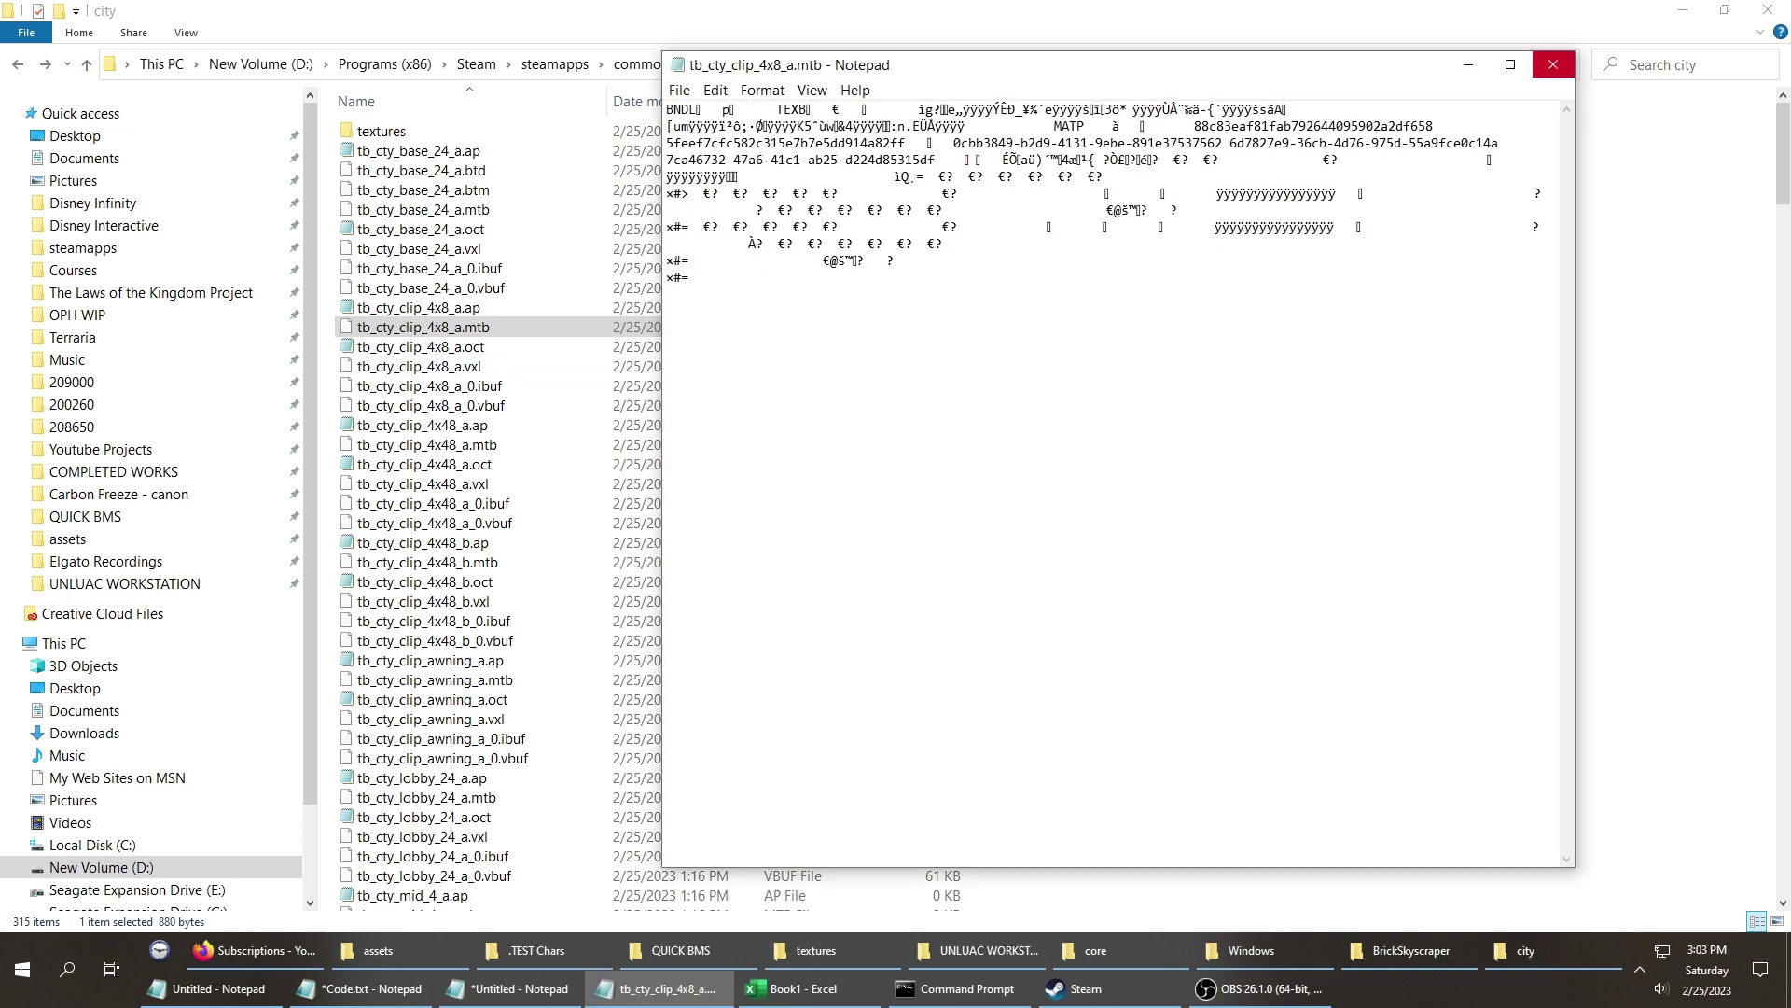
pyautogui.click(1552, 64)
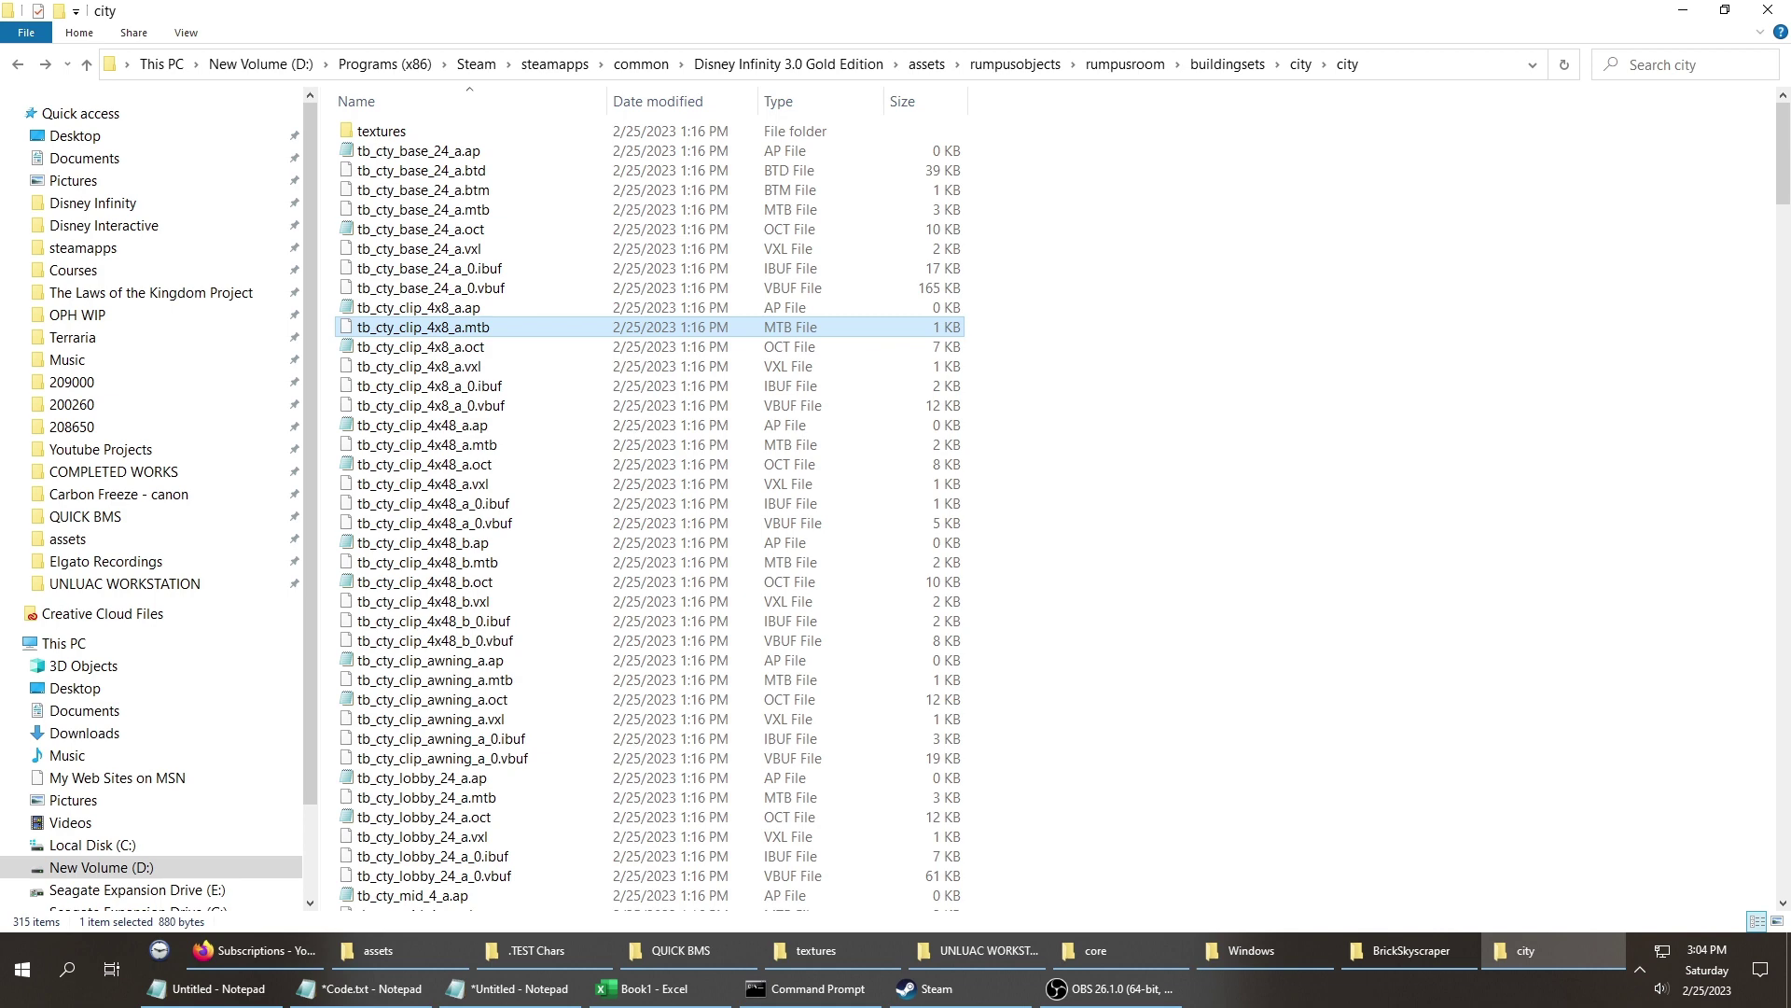
# Examine the building piece files in the extracted city subfolder, from the base and clip pieces to the quarterfloor pieces.
pyautogui.scroll(-1, 485, 345)
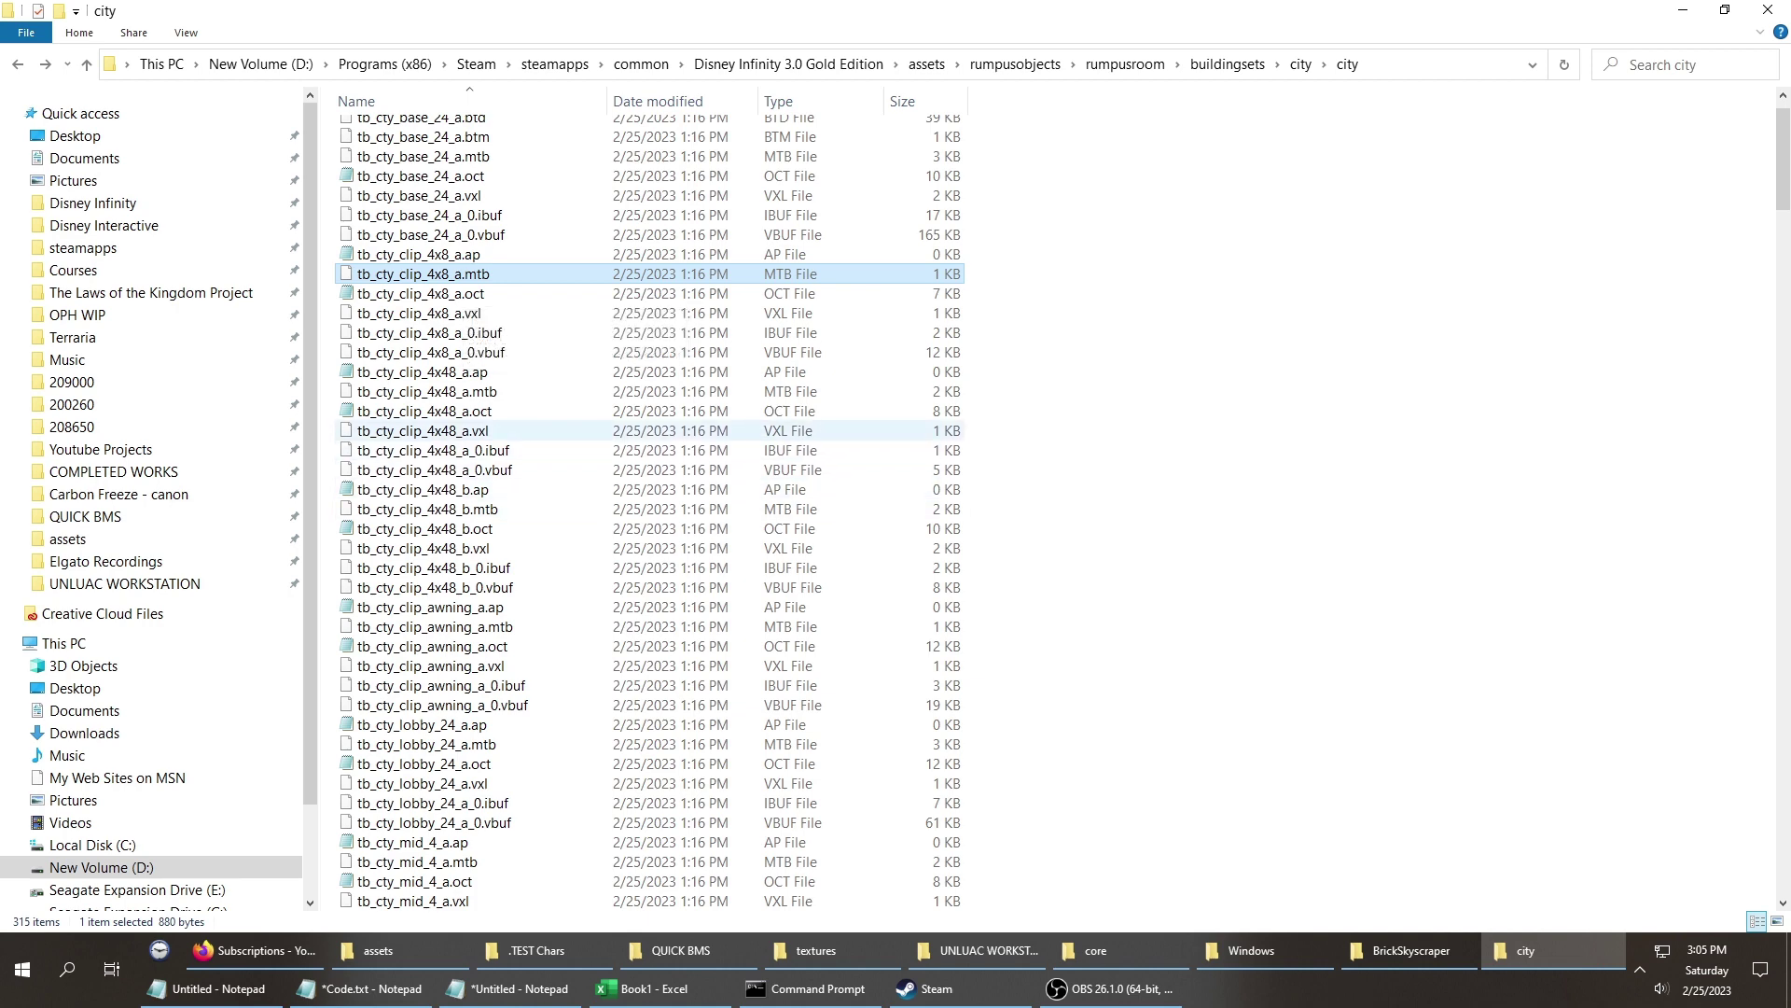
pyautogui.scroll(-1, 560, 511)
pyautogui.scroll(2, 559, 511)
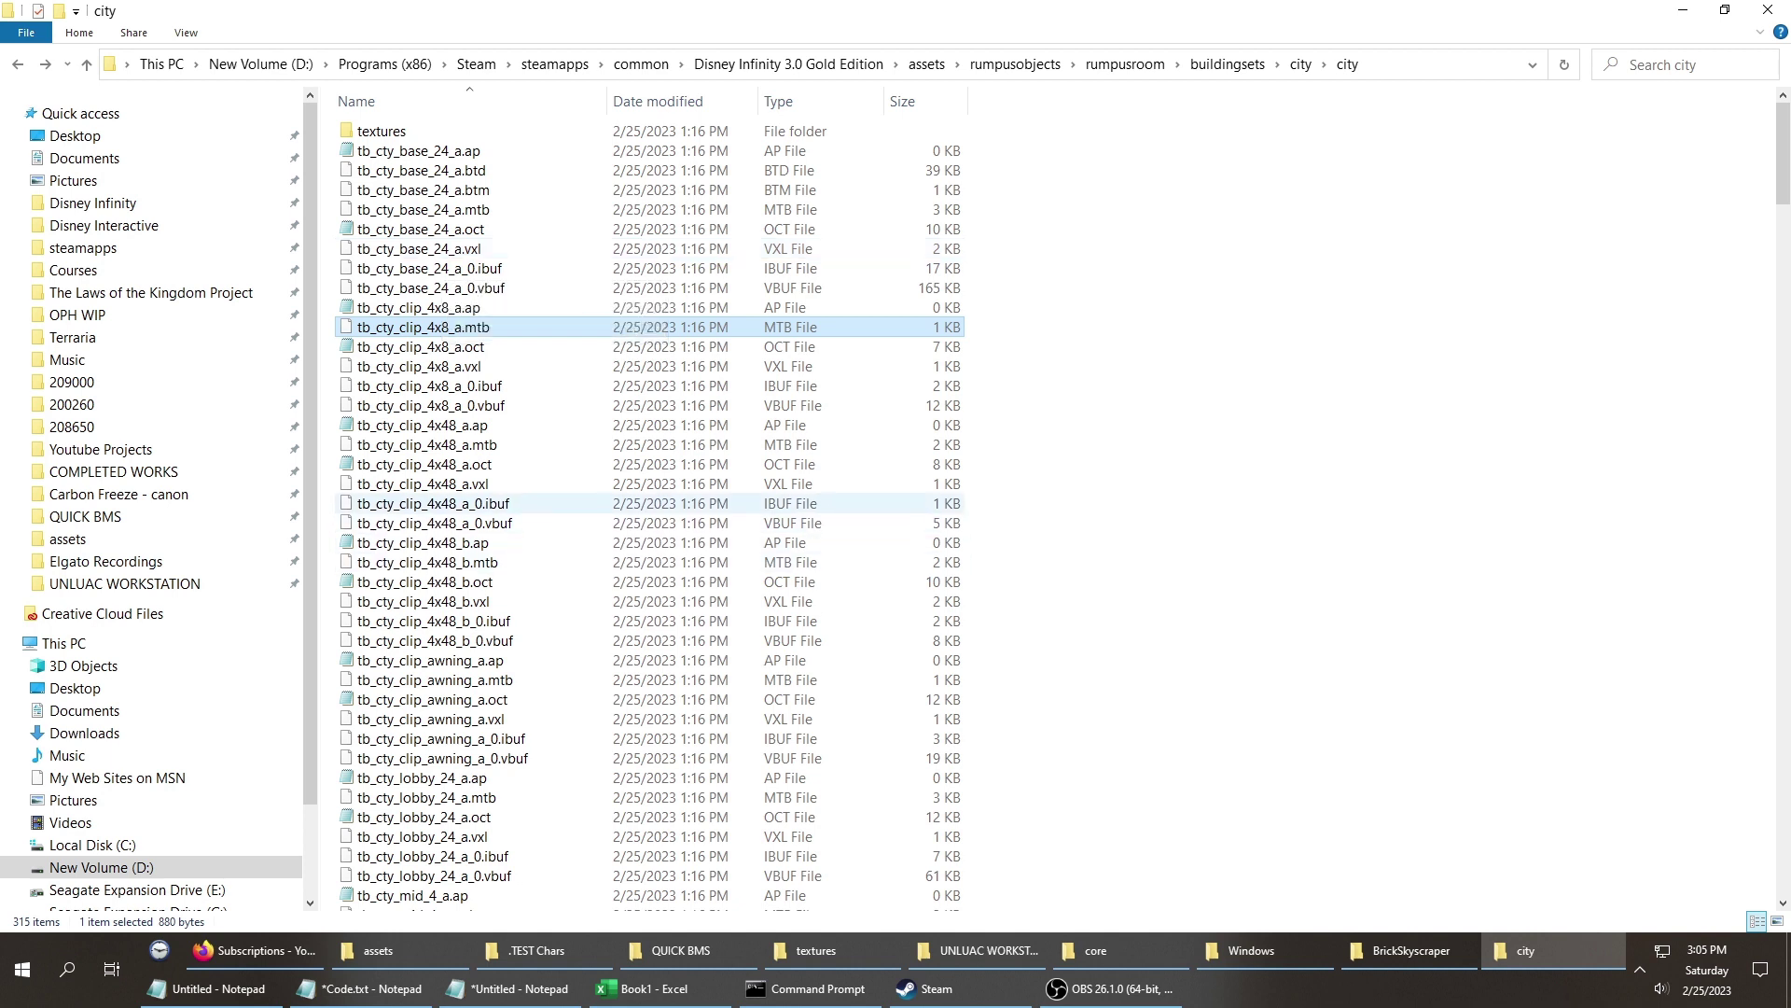
pyautogui.scroll(-2, 448, 772)
pyautogui.scroll(2, 448, 772)
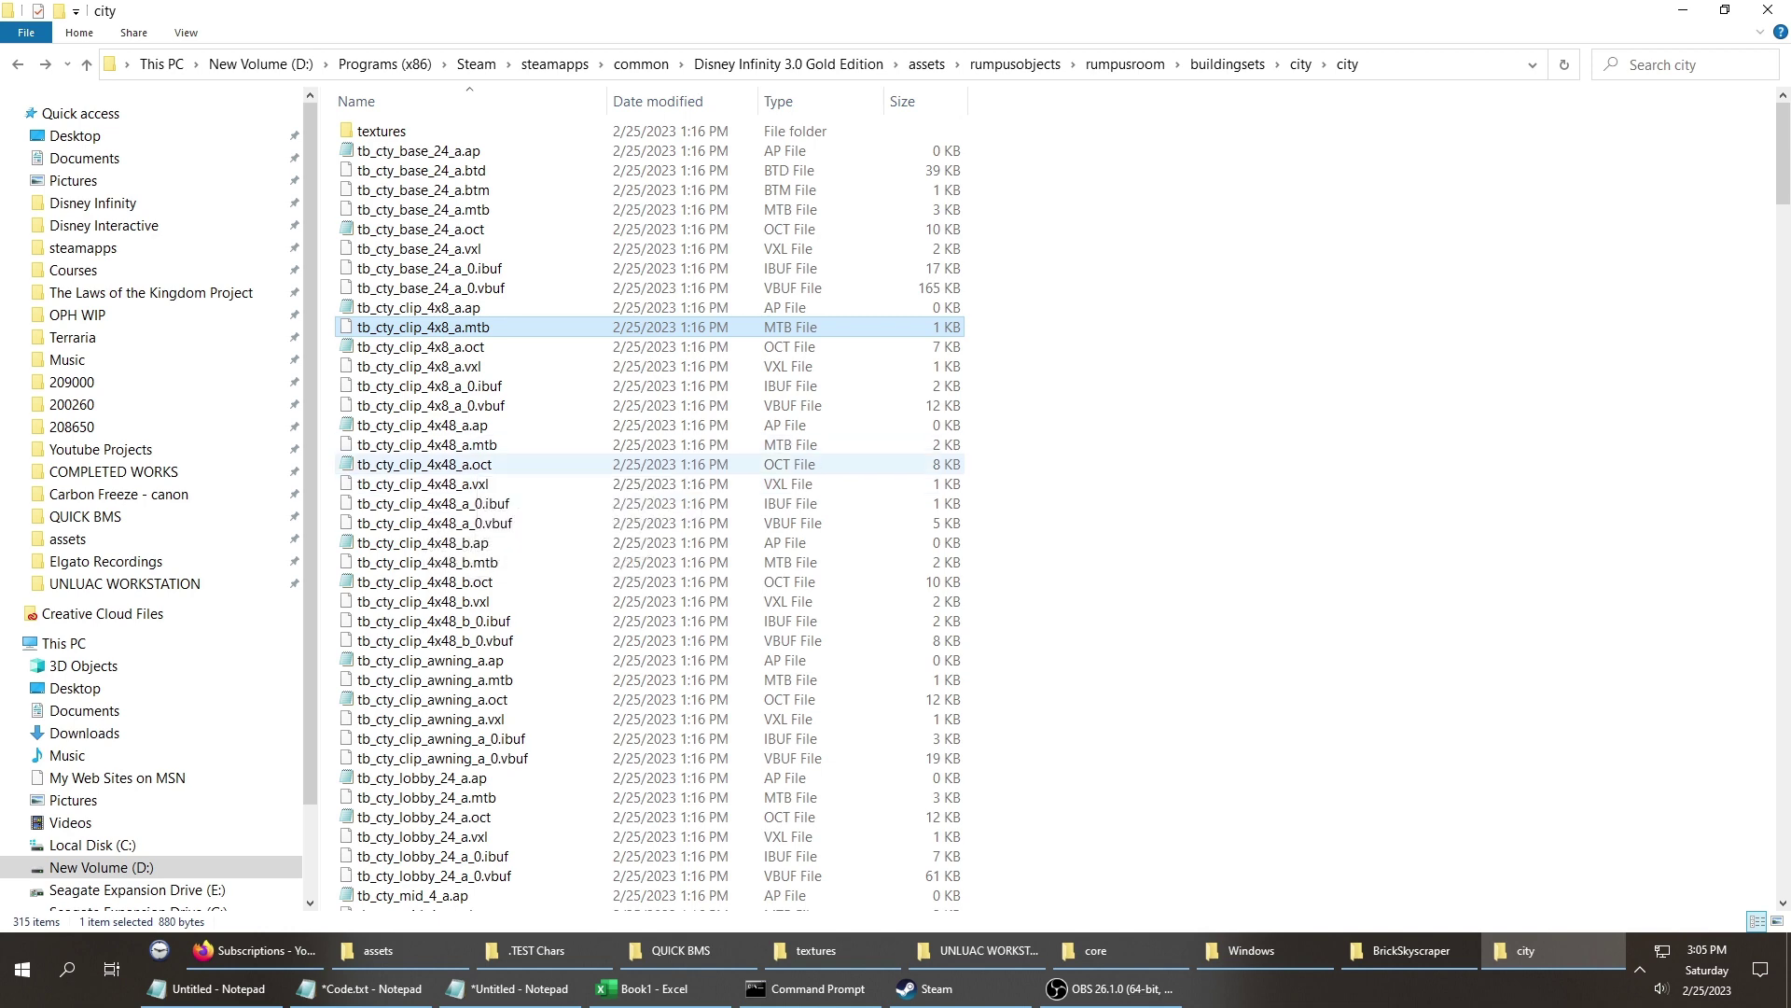
pyautogui.scroll(-10, 471, 457)
pyautogui.scroll(5, 471, 475)
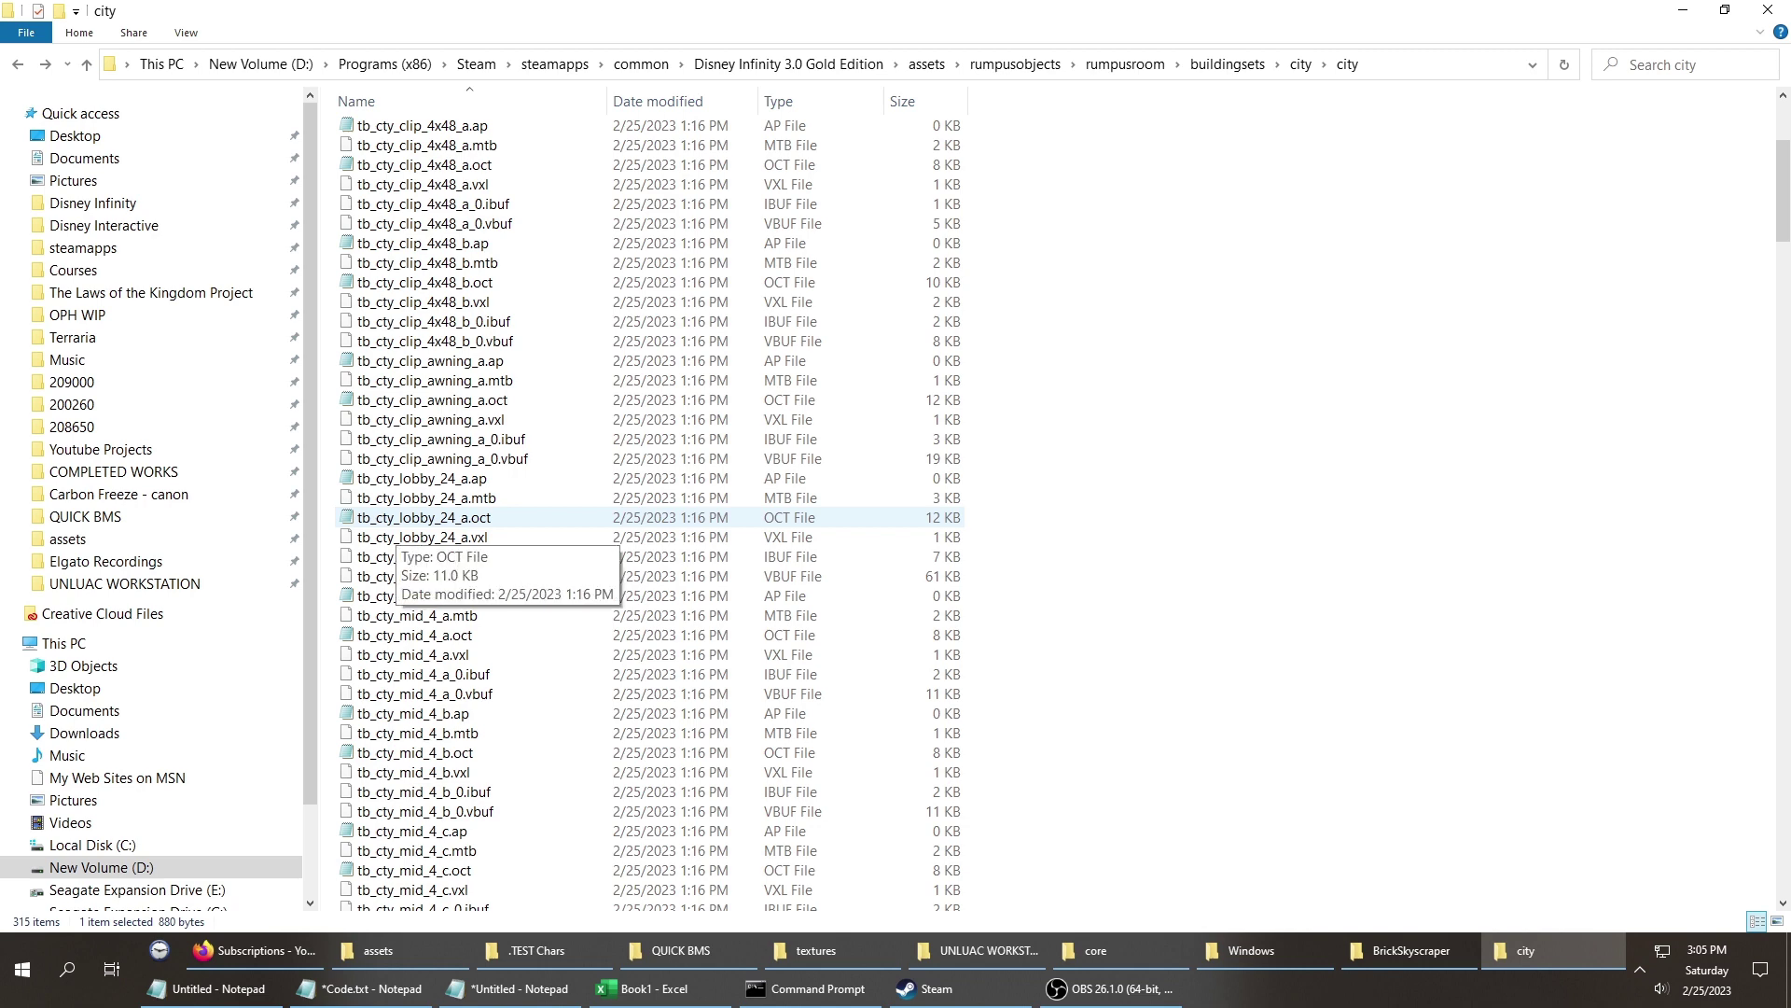
pyautogui.scroll(-3, 420, 527)
pyautogui.scroll(-15, 420, 527)
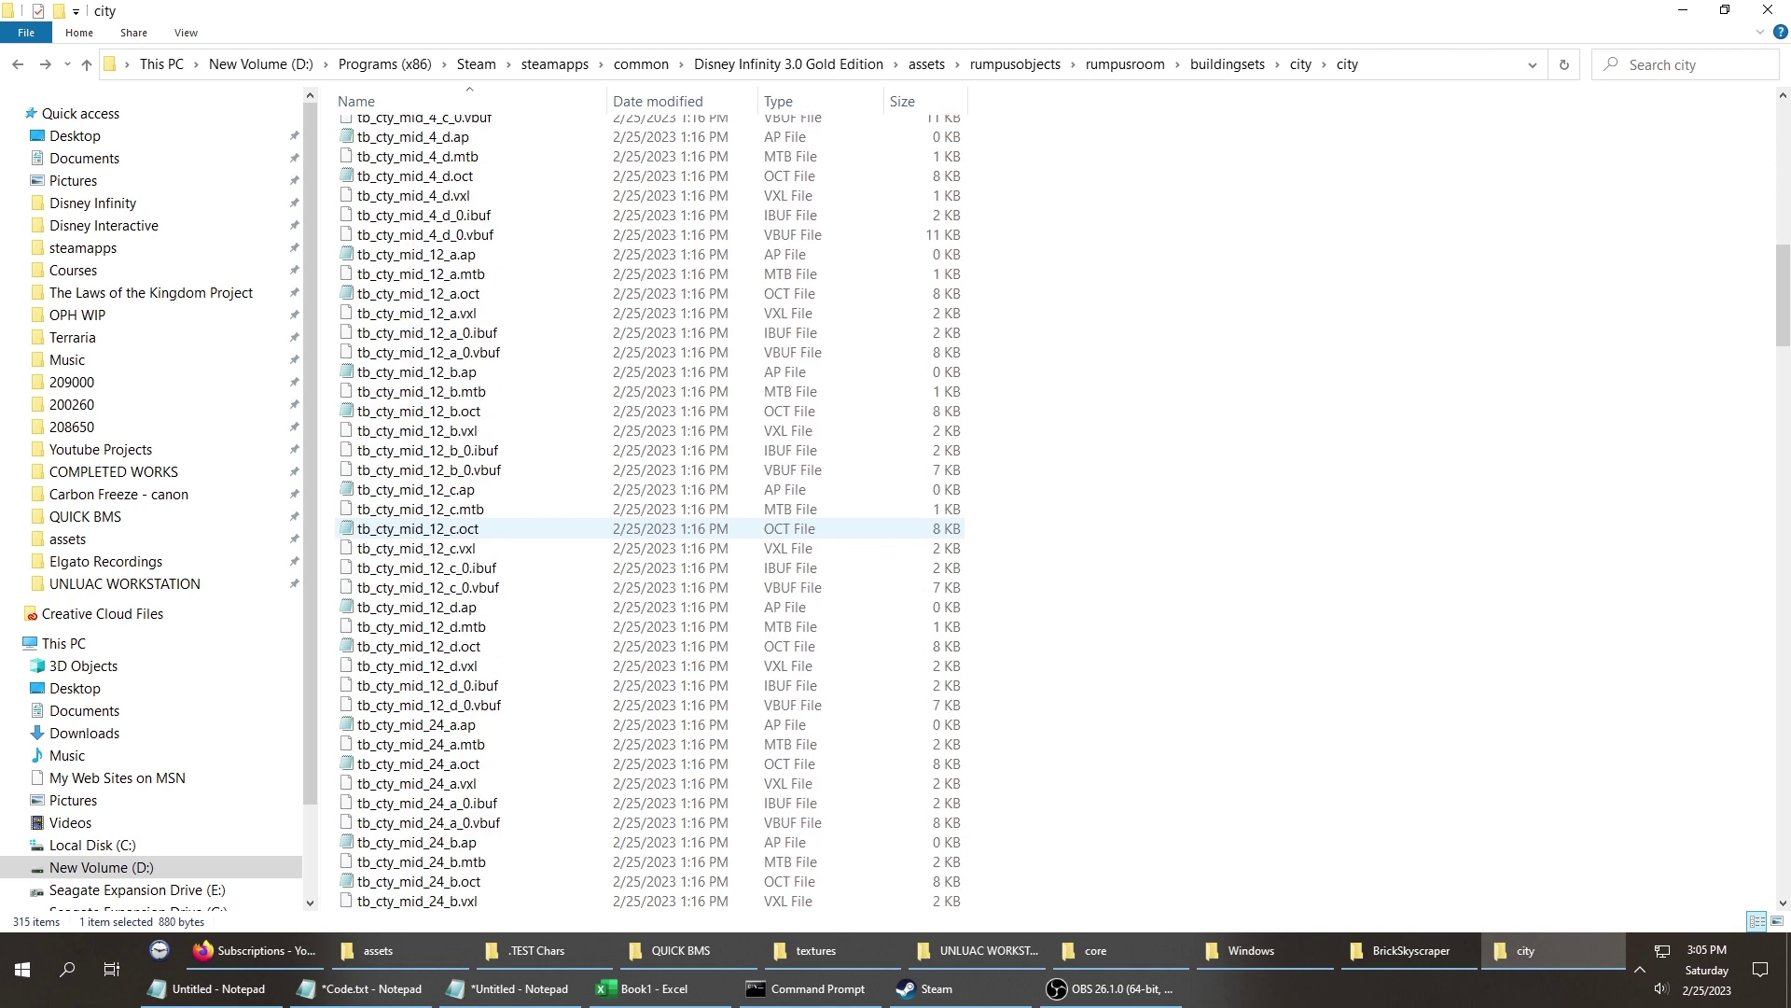
pyautogui.scroll(-5, 420, 665)
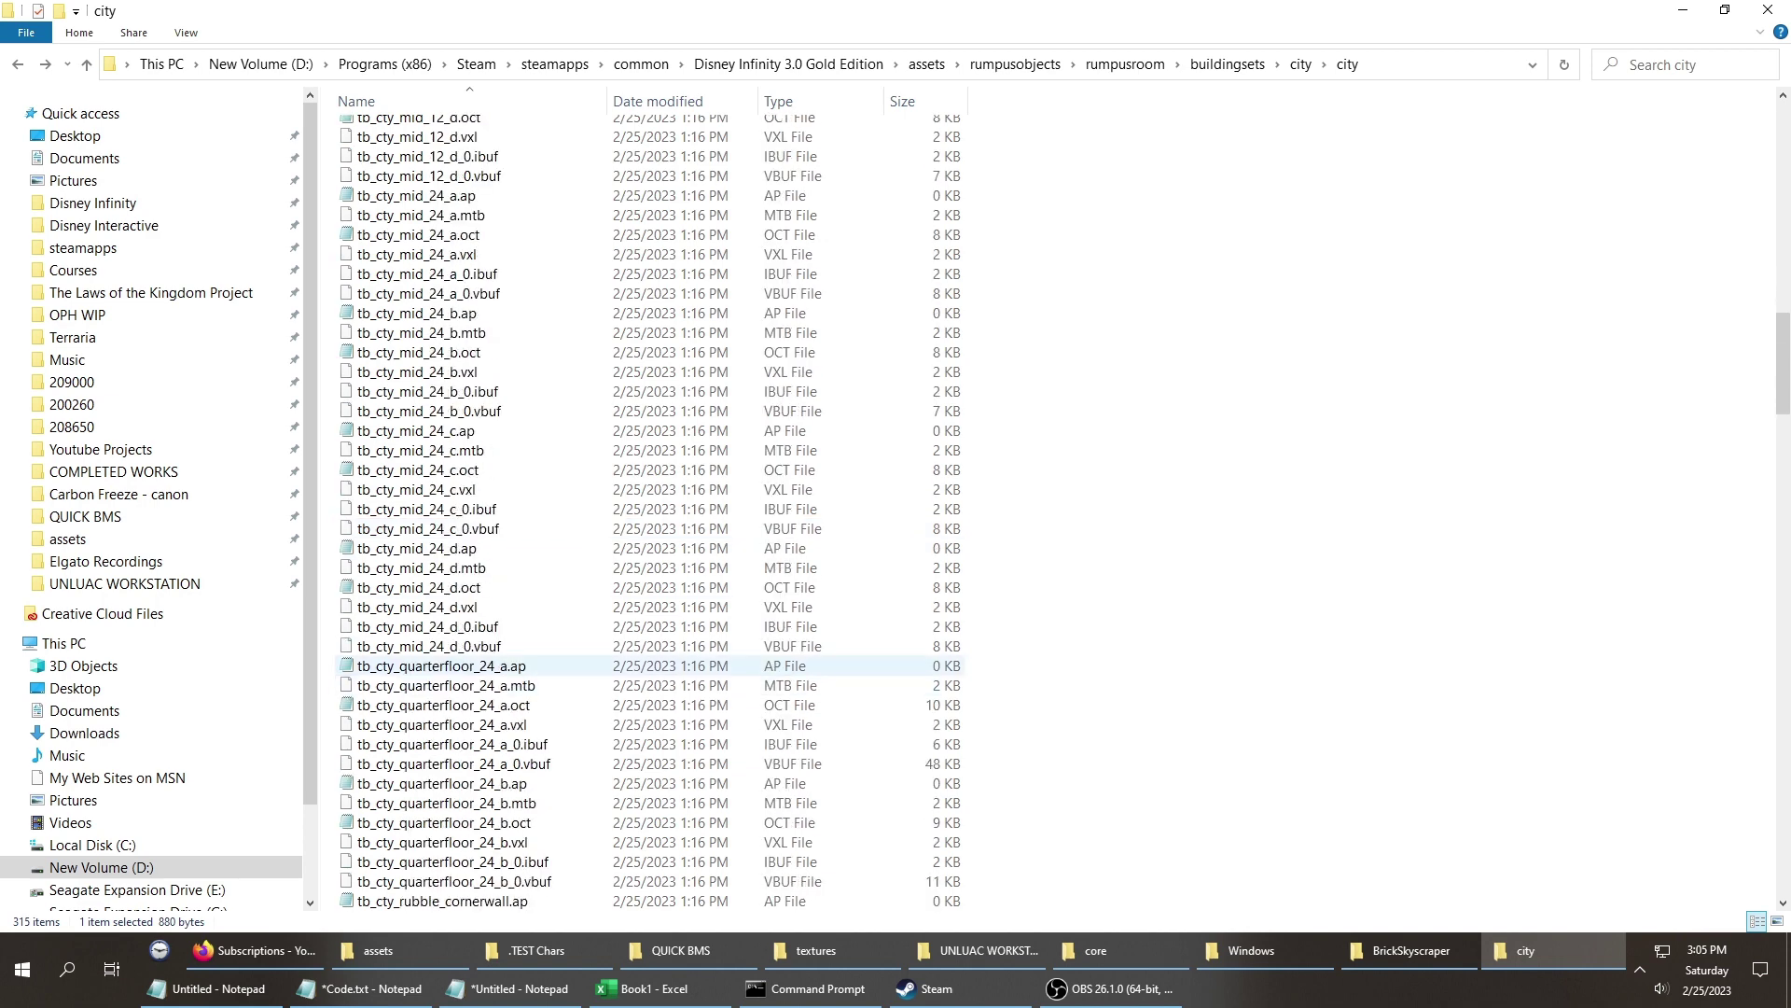
pyautogui.scroll(20, 420, 662)
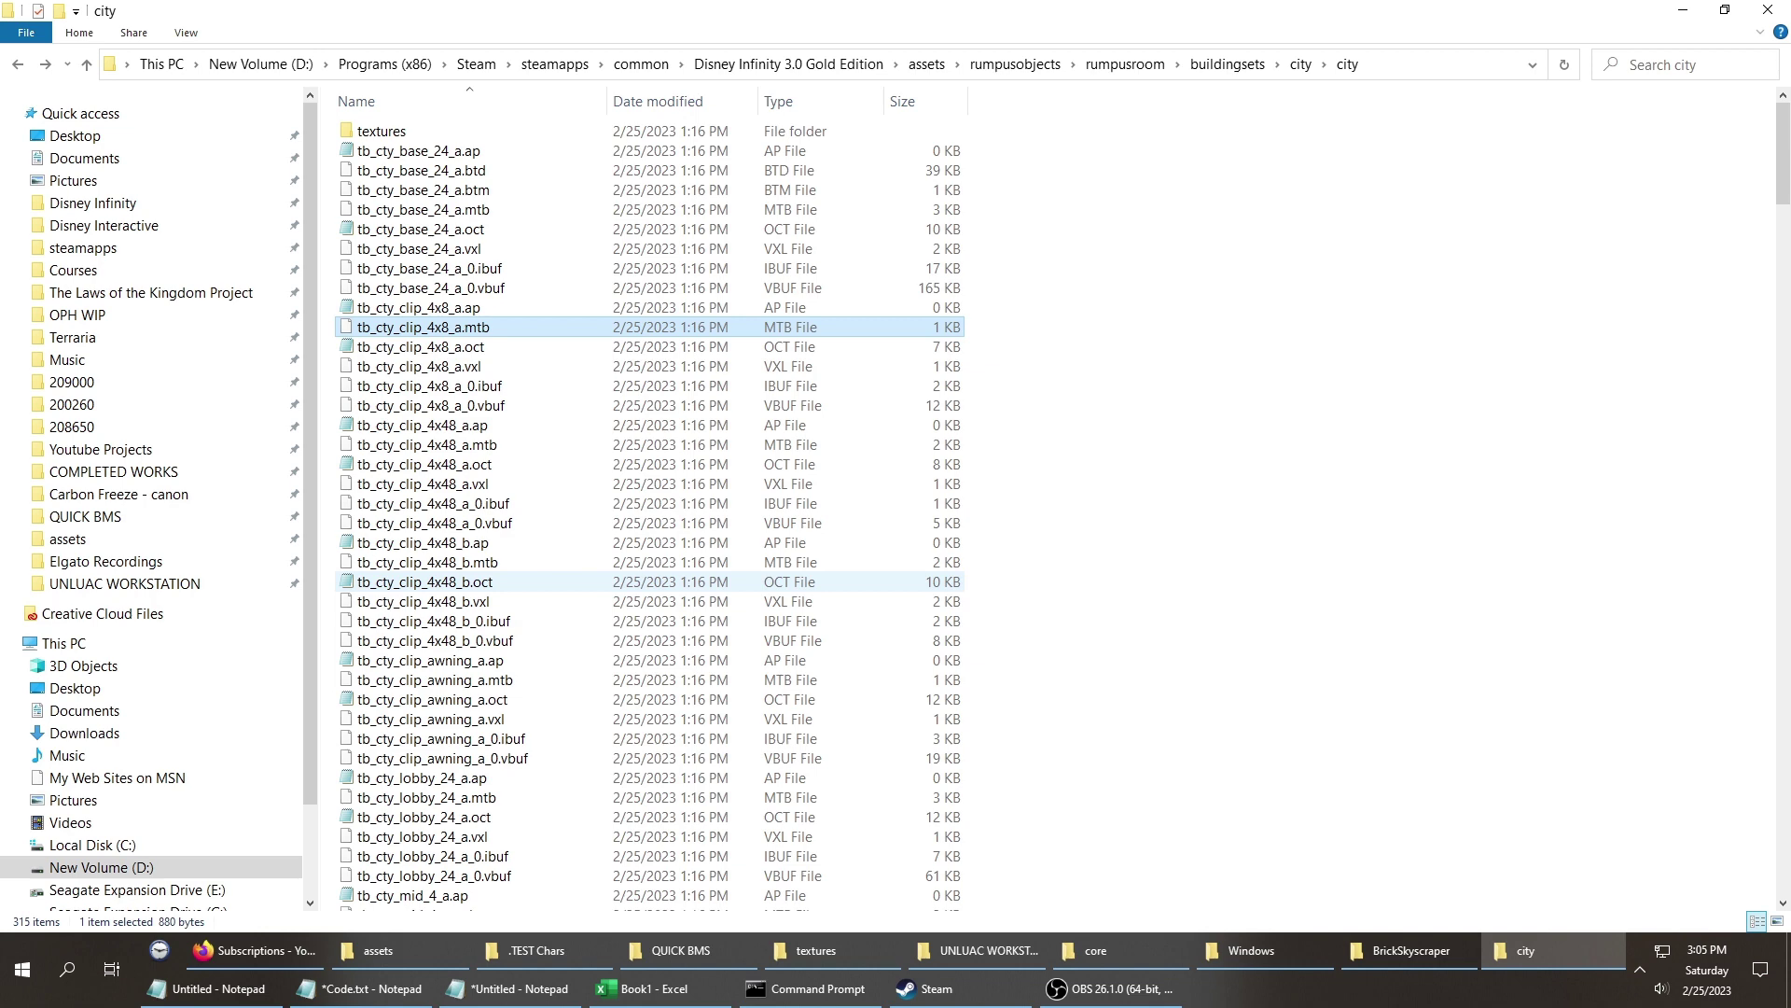
# Go back to the outer city folder, select city.zip, and reopen the extracted city subfolder.
pyautogui.hotkey('alt', 'Left')
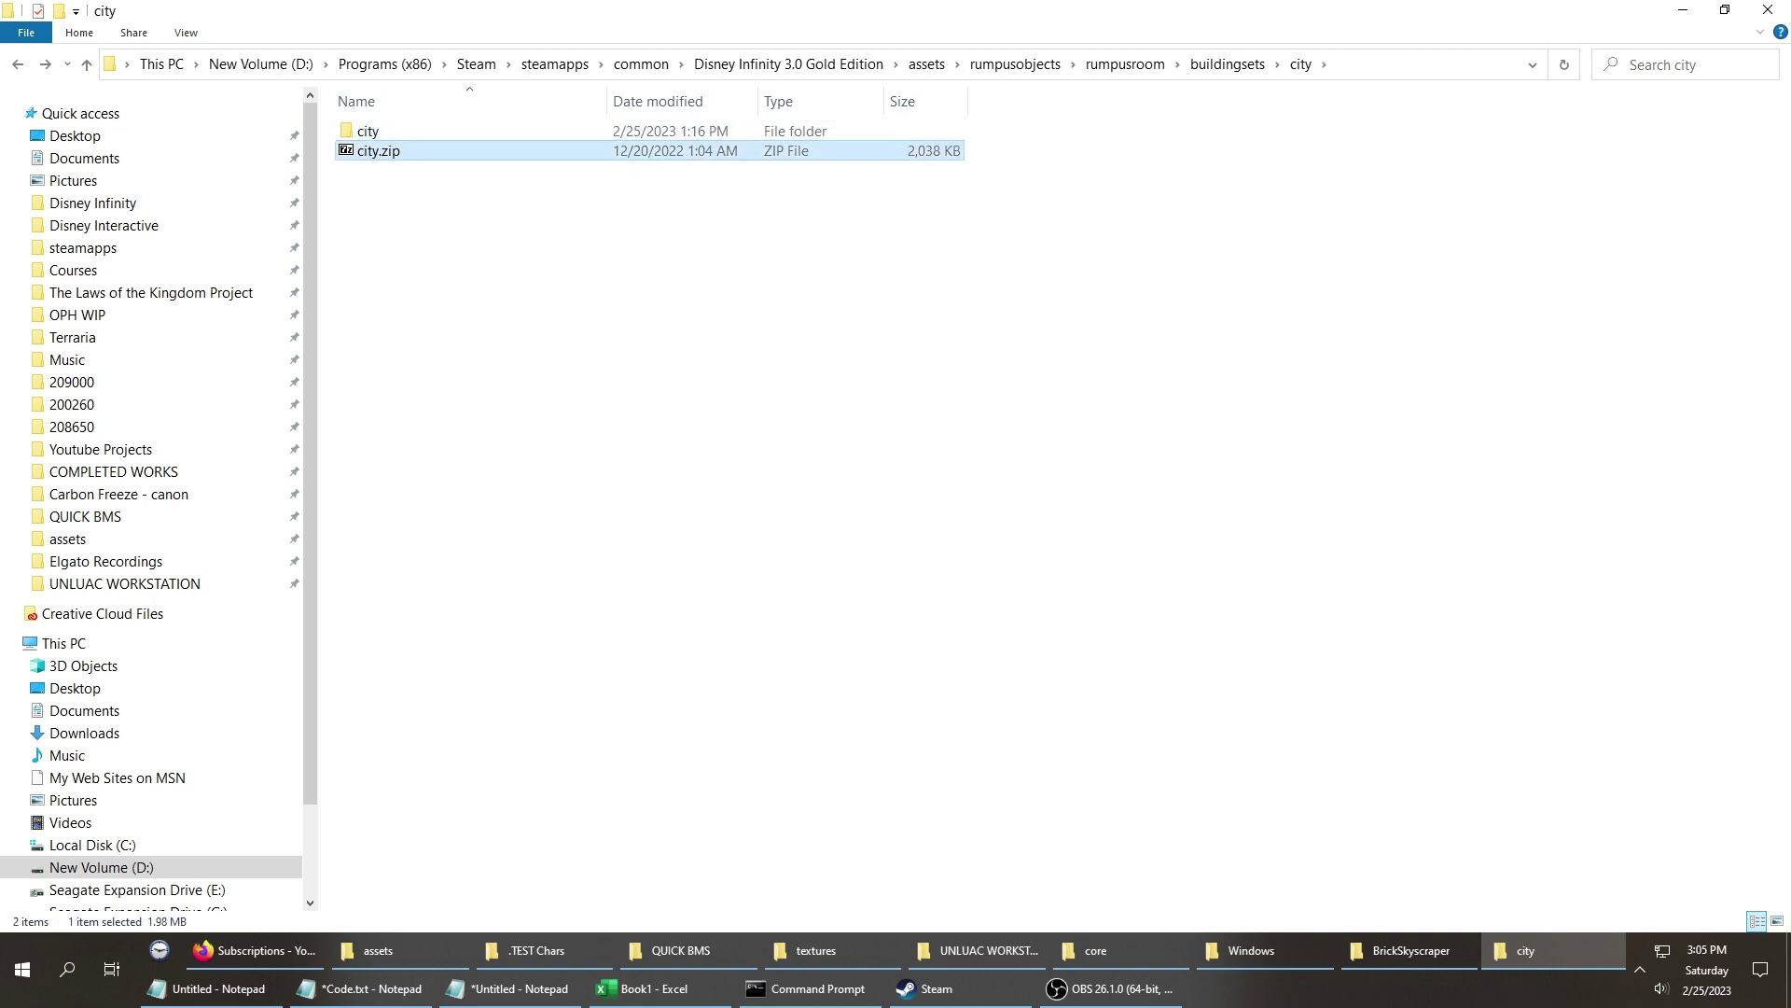
pyautogui.click(378, 150)
pyautogui.doubleClick(368, 130)
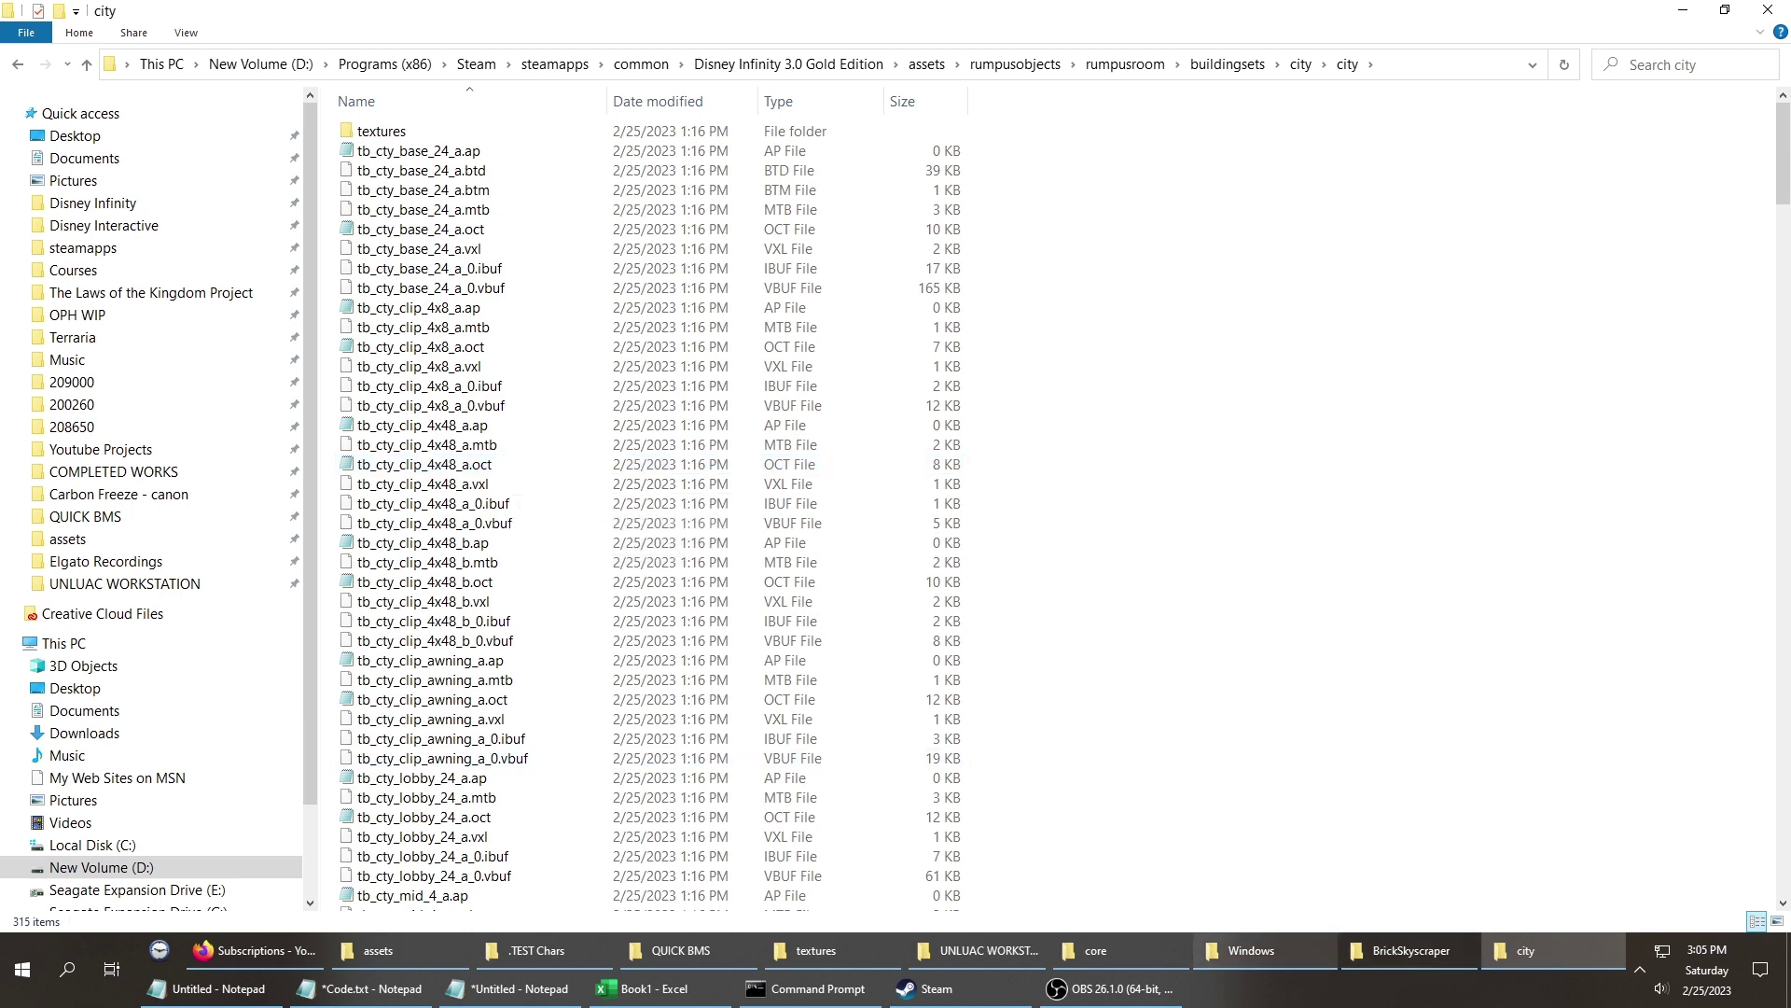
pyautogui.moveTo(1409, 949)
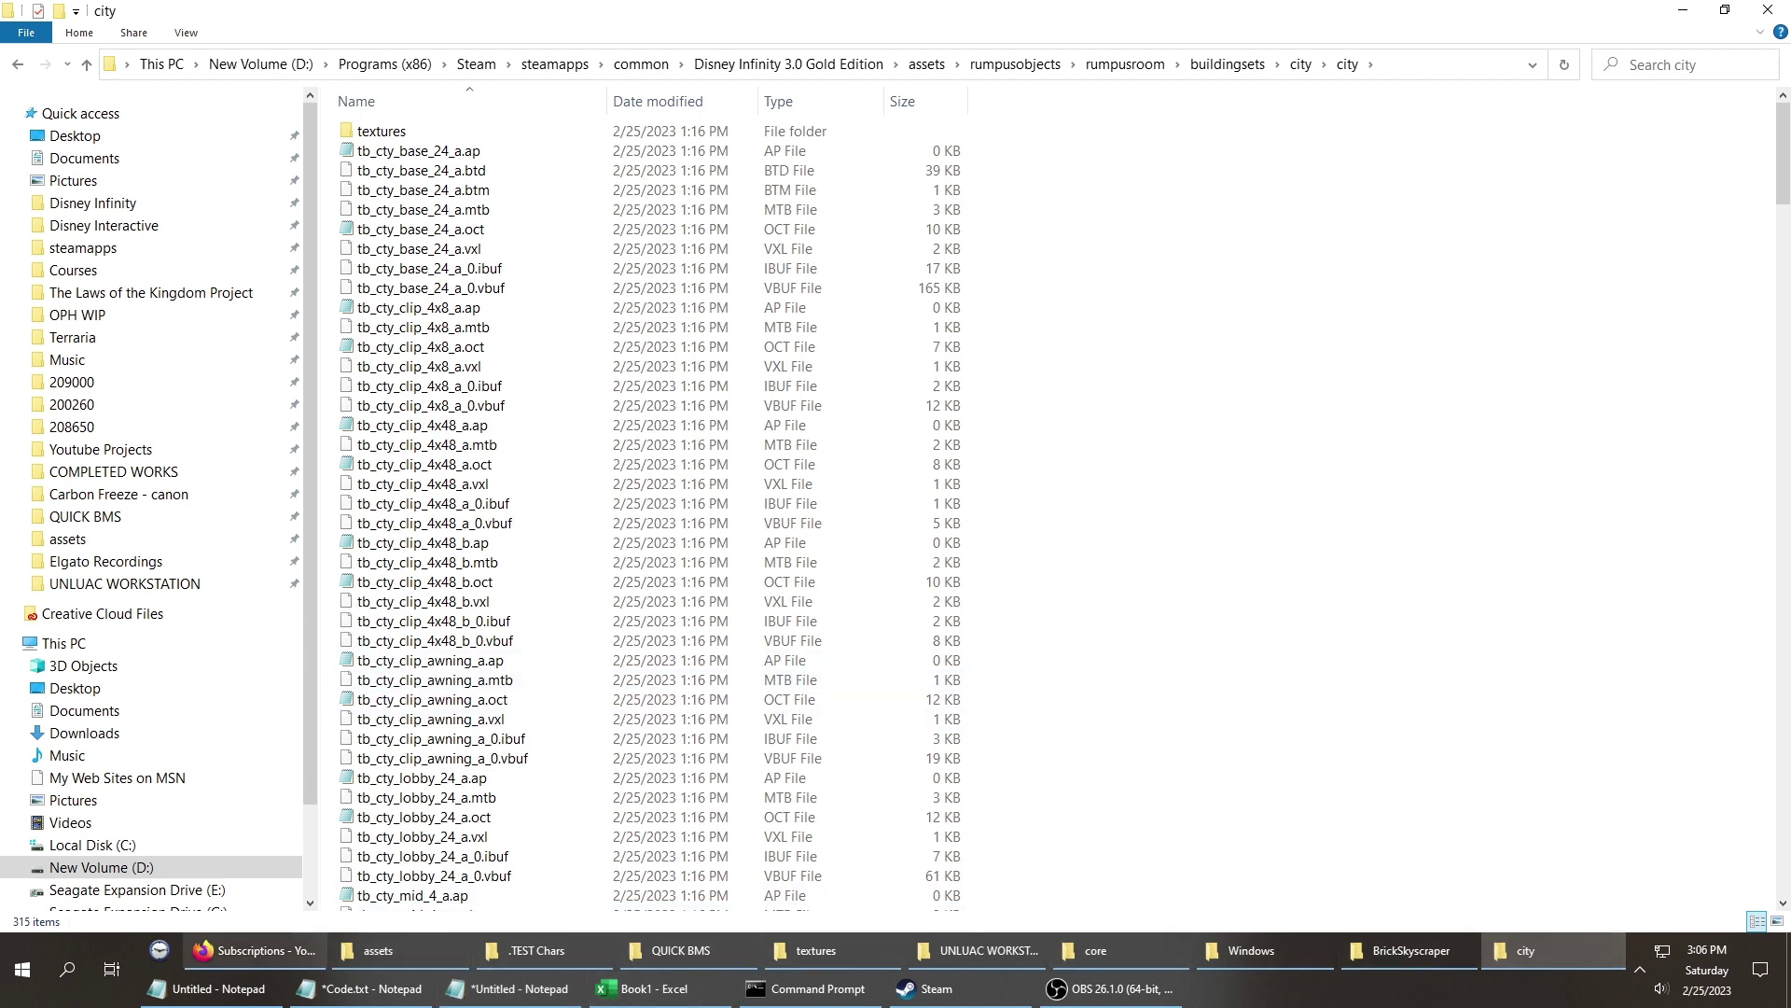
# Load tb_cty_clip_4x48_a.mtb into HxD and highlight the byte block at offsets 24 to 9B.
pyautogui.click(23, 969)
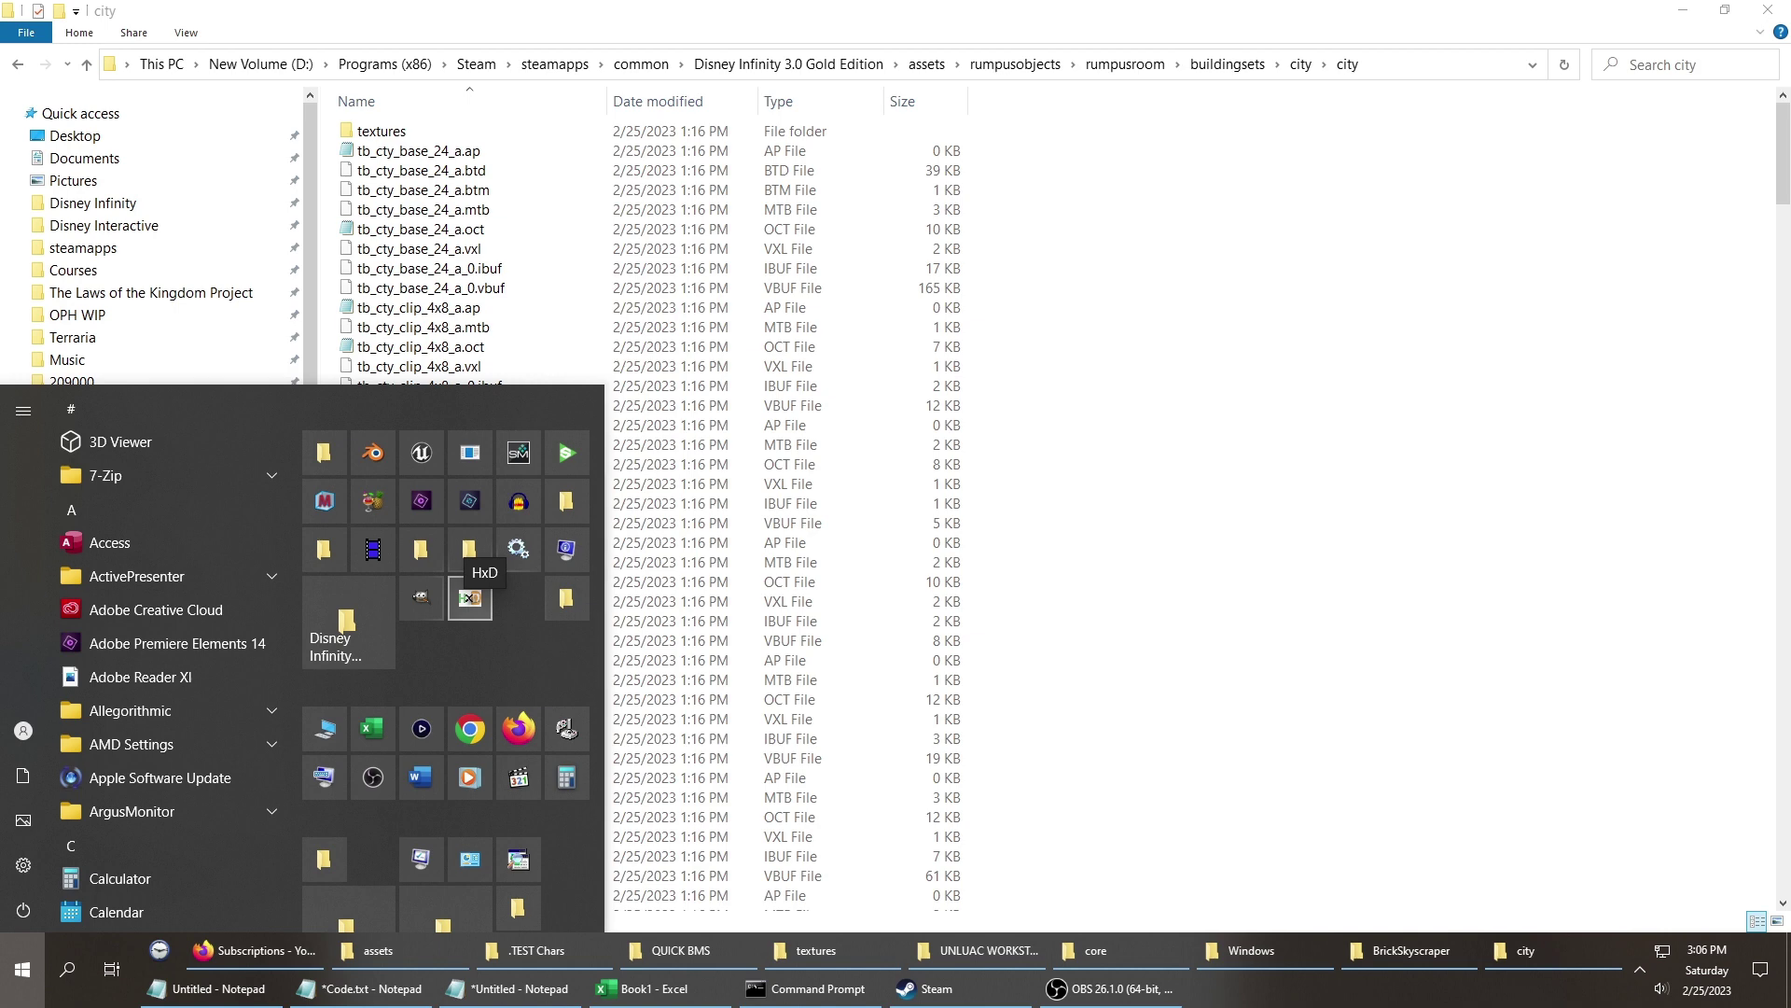
pyautogui.click(471, 597)
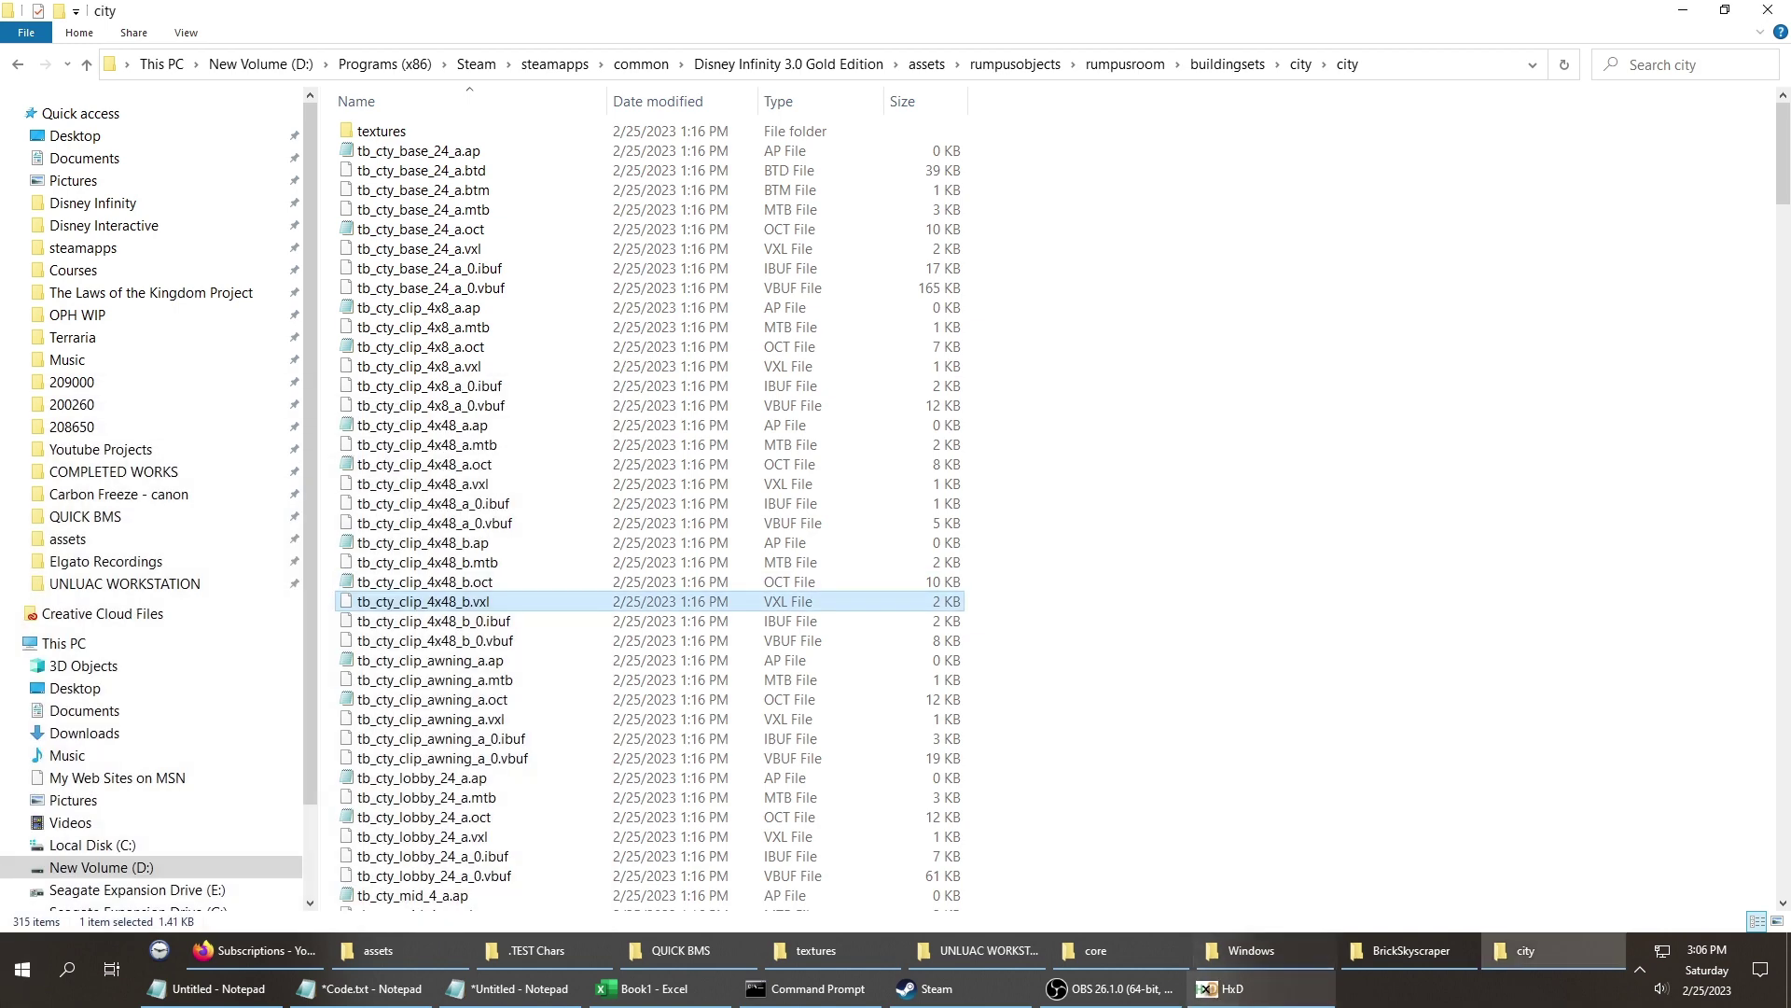
pyautogui.click(1272, 986)
pyautogui.click(1272, 986)
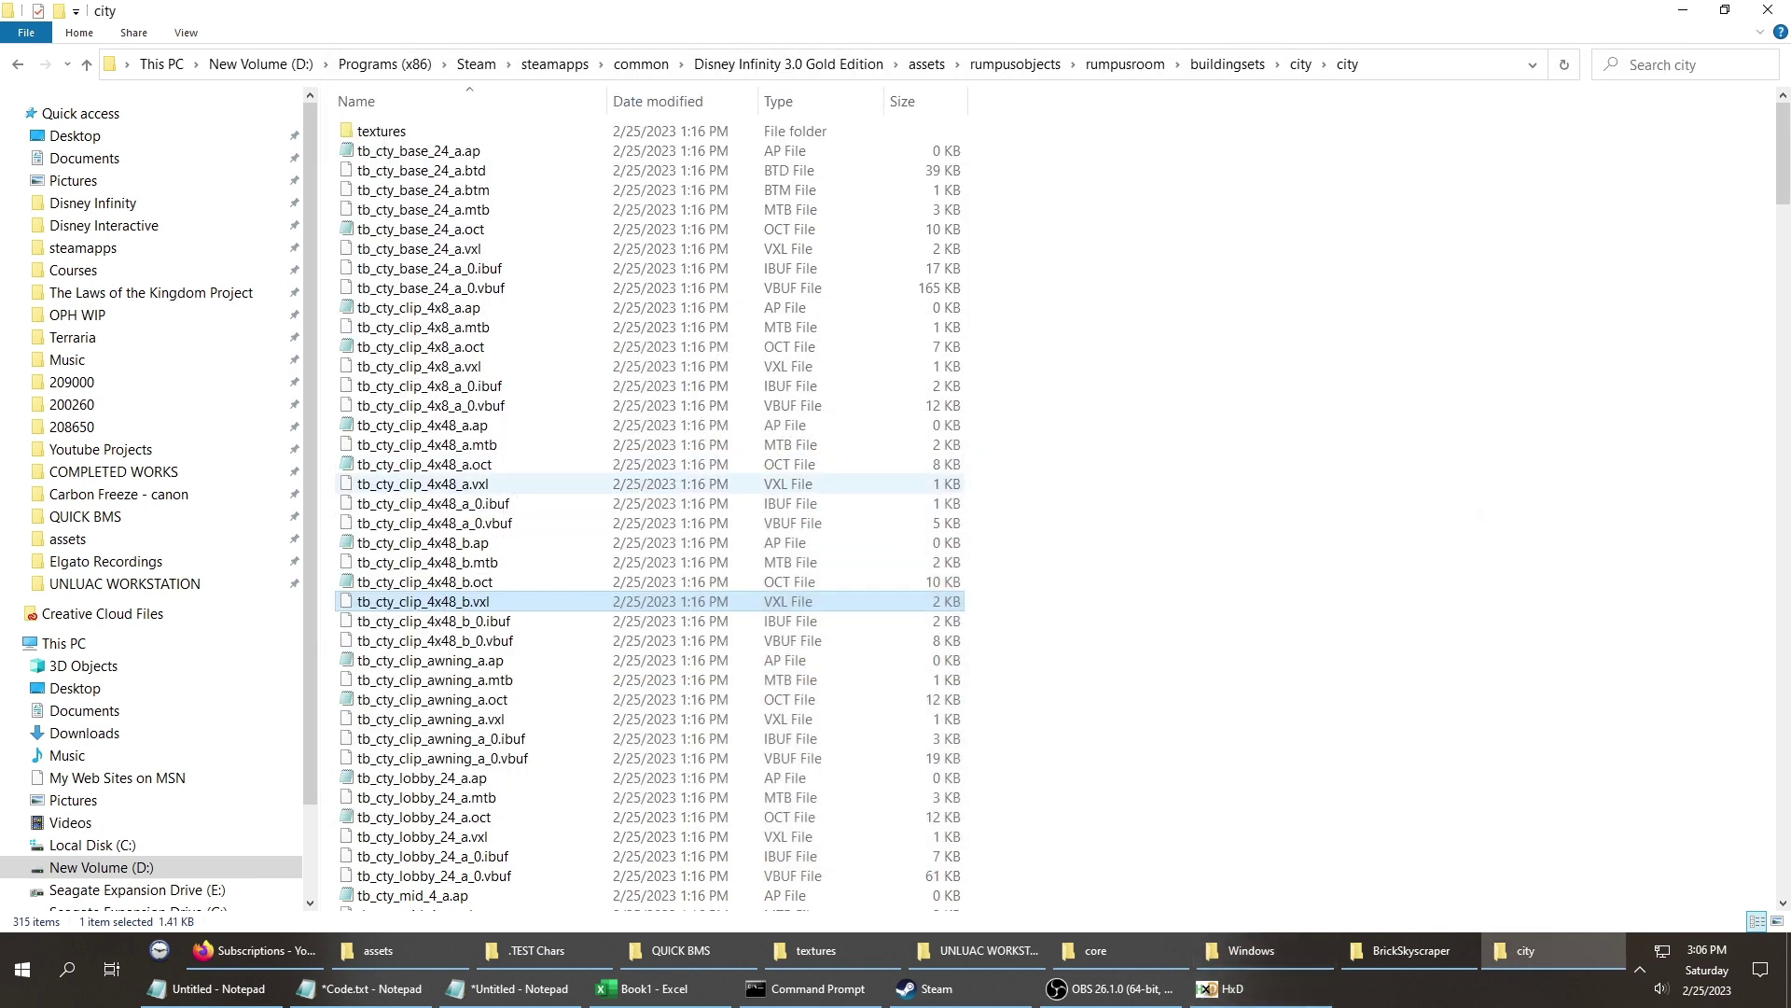
pyautogui.moveTo(427, 444); pyautogui.dragTo(1213, 653)
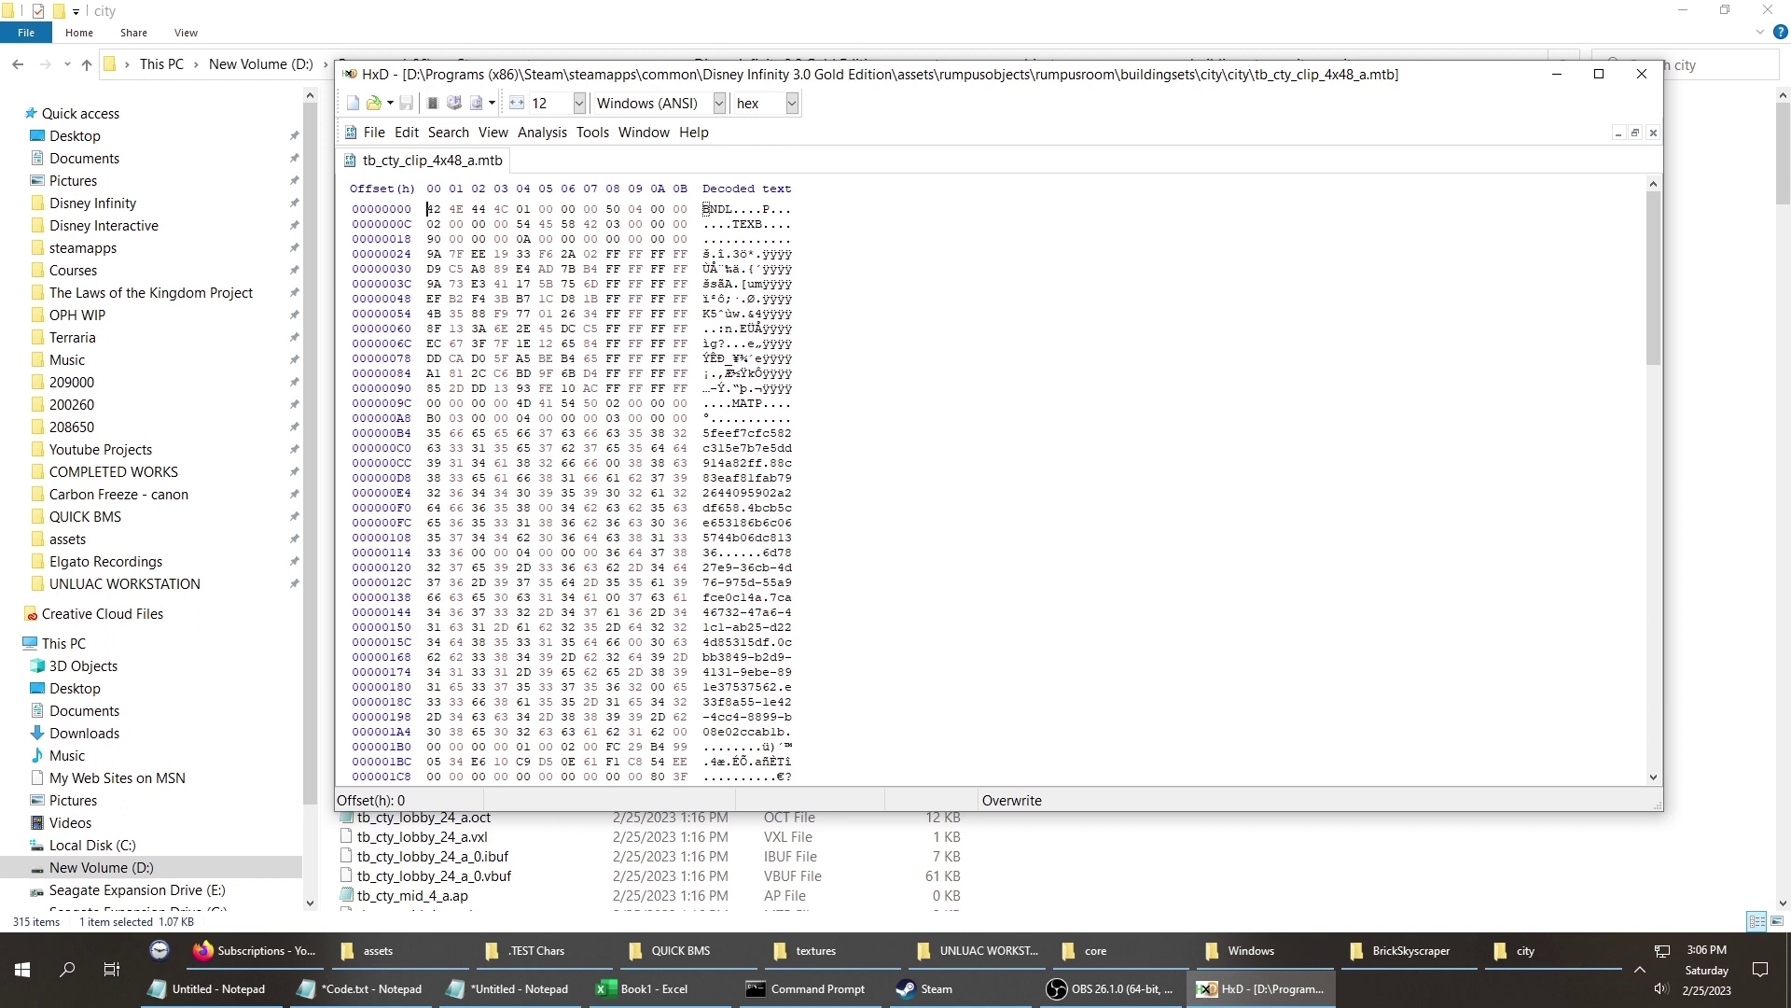
pyautogui.moveTo(429, 254); pyautogui.dragTo(689, 388)
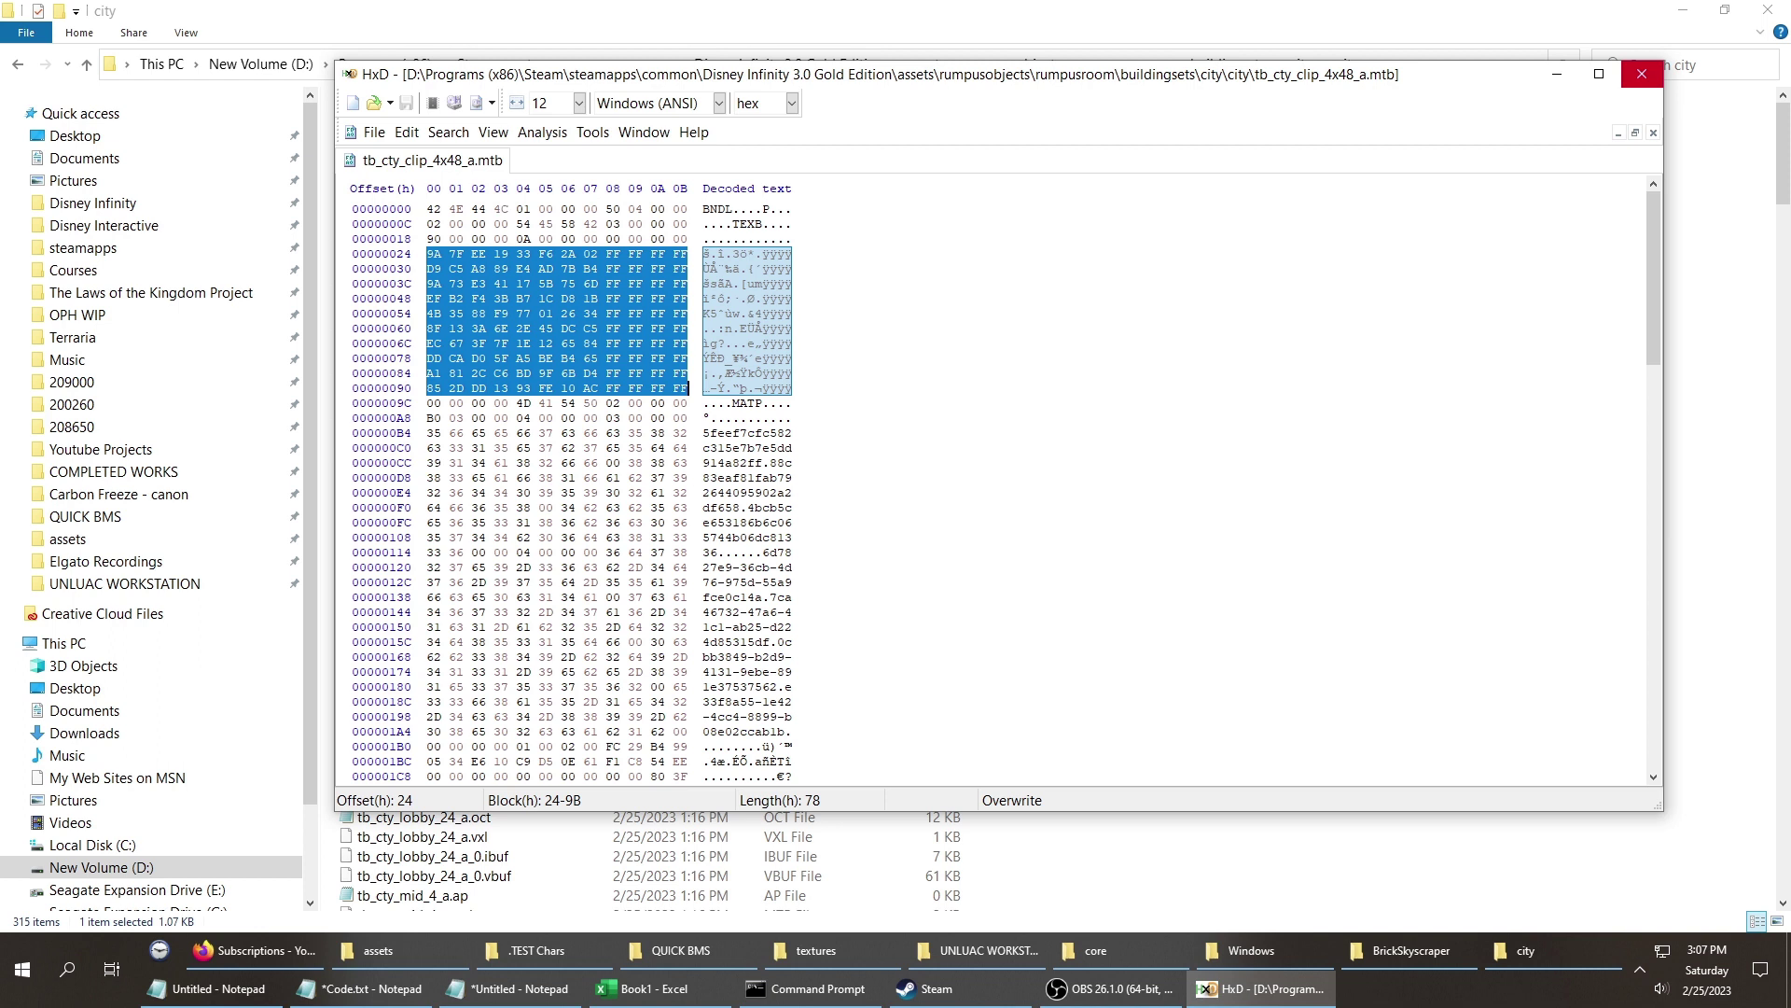
pyautogui.click(1641, 73)
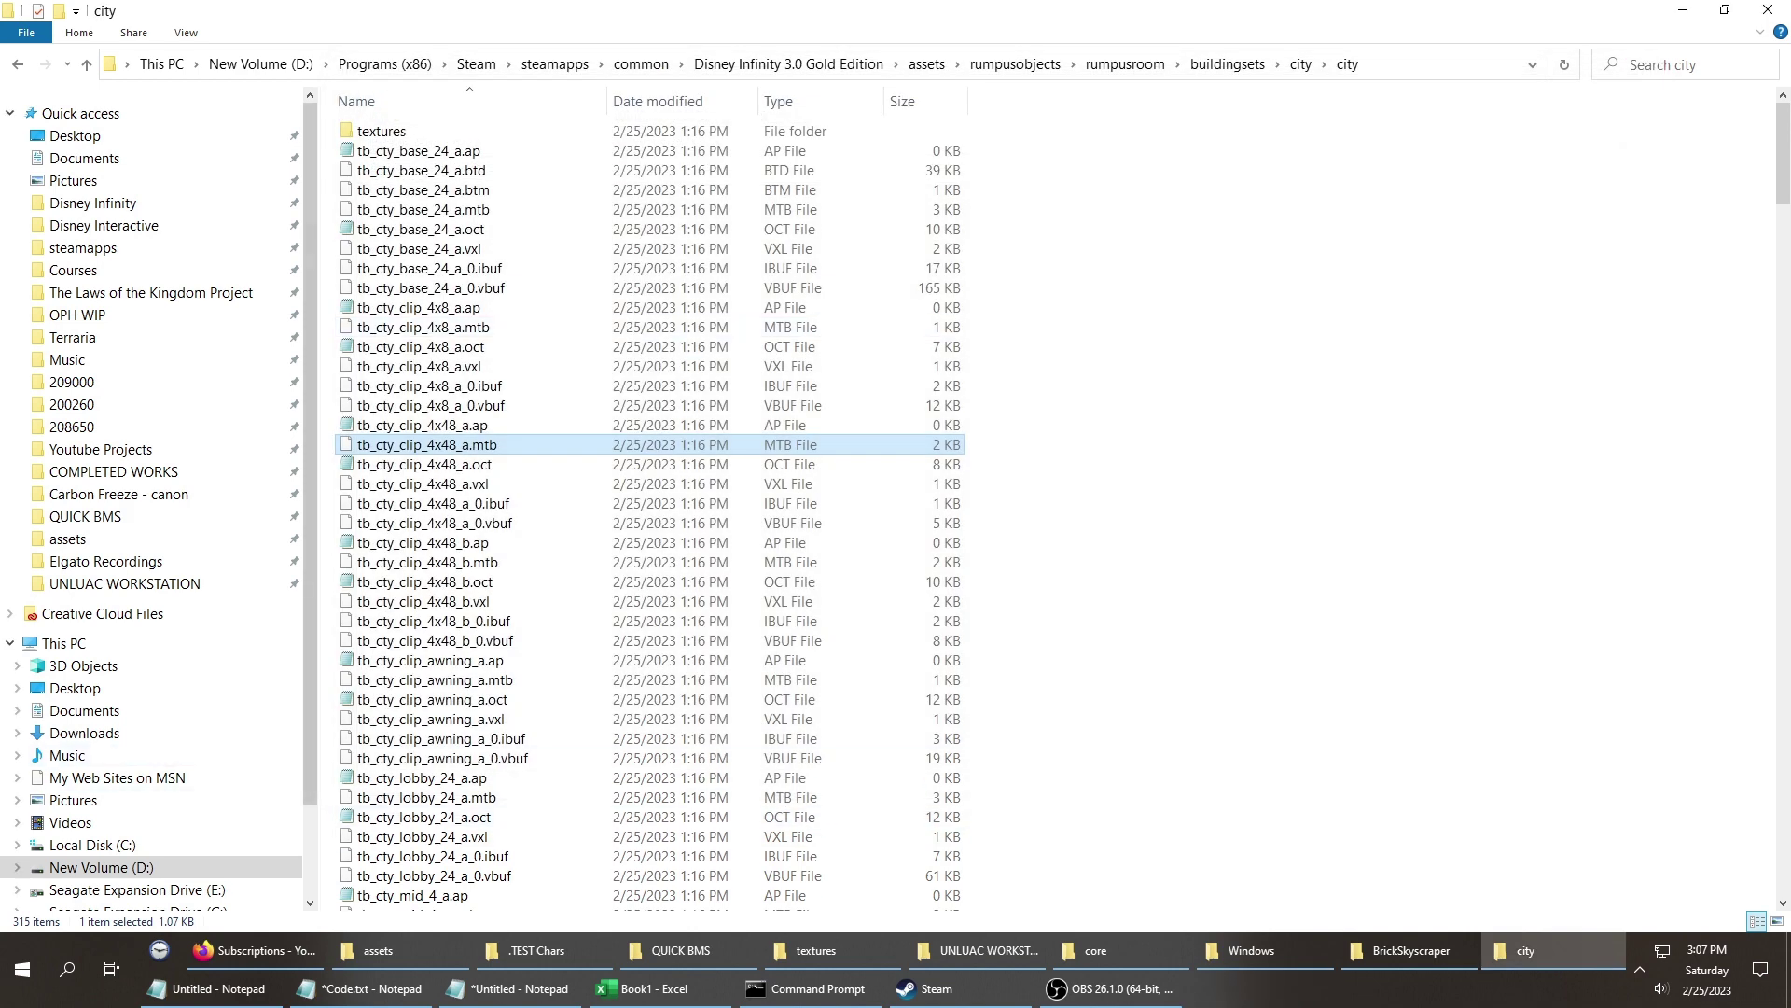
# Open tb_cty_clip_4x48_a.mtb with HxD Hex Editor, making it the default app for .mtb files.
pyautogui.moveTo(254, 949)
pyautogui.moveTo(1110, 949)
pyautogui.doubleClick(427, 444)
pyautogui.click(890, 333)
pyautogui.click(957, 597)
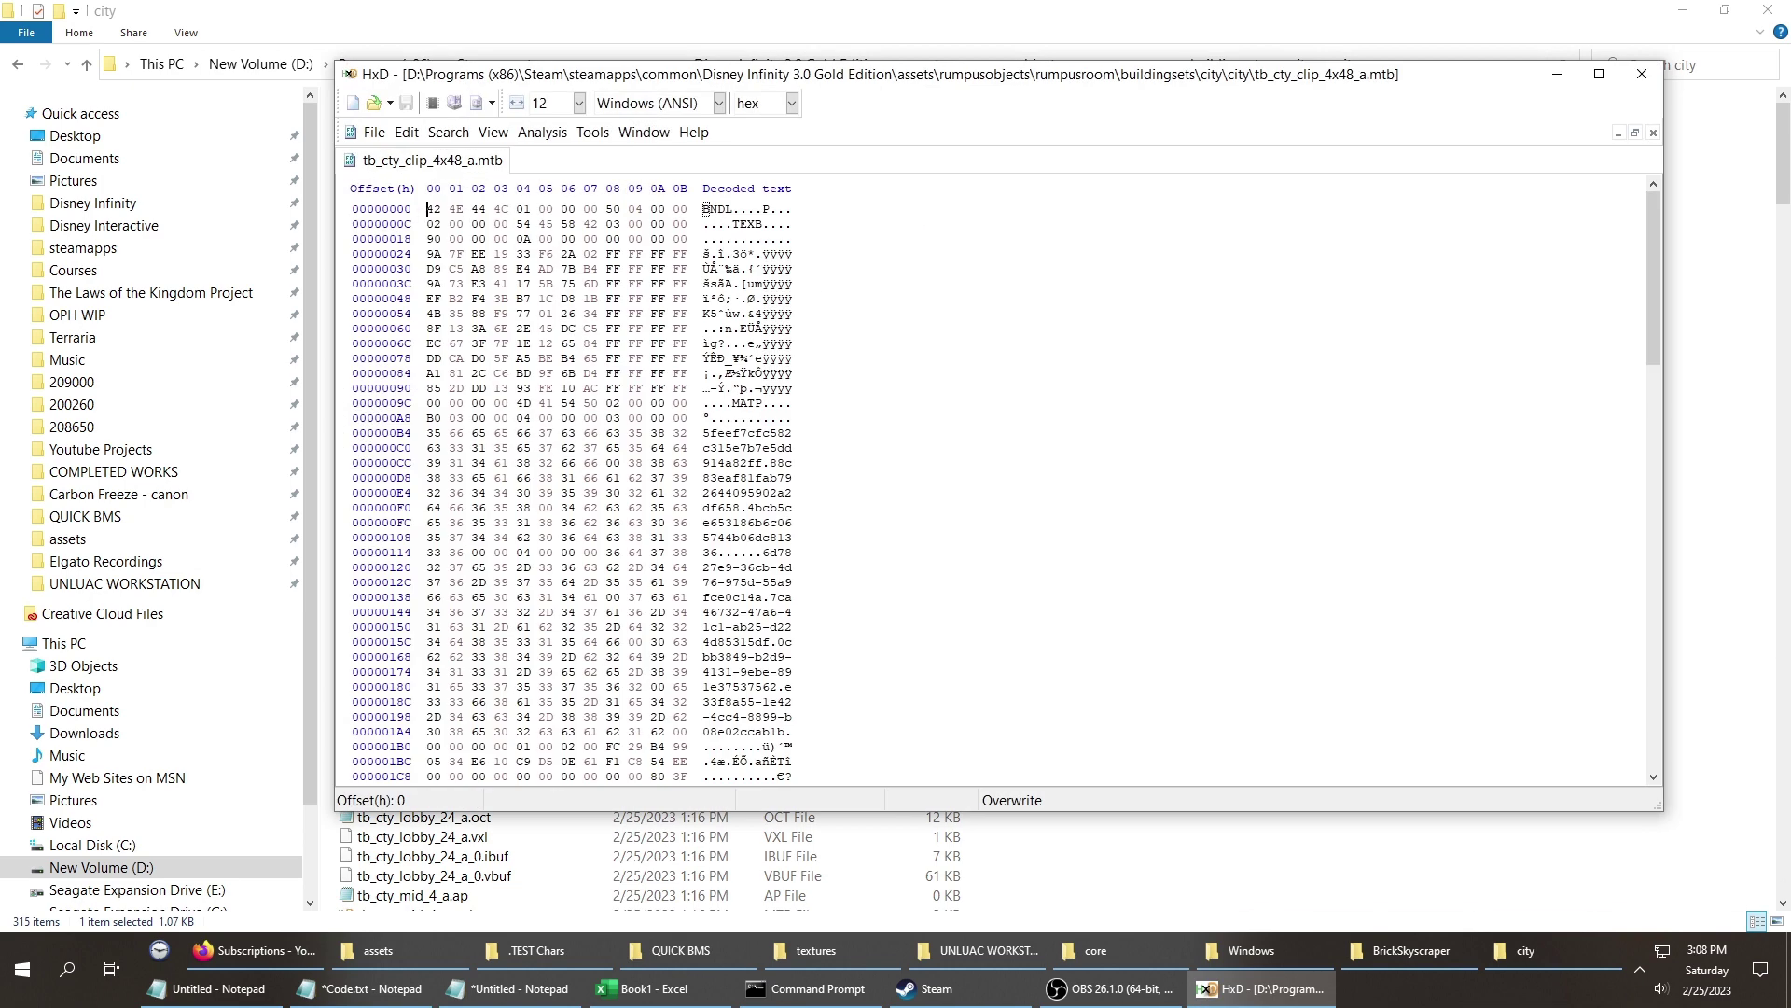
# Highlight the row of bytes at offsets 30 to 3B in tb_cty_clip_4x48_a.mtb, and close the hex editor.
pyautogui.click(428, 254)
pyautogui.moveTo(428, 269); pyautogui.dragTo(689, 269)
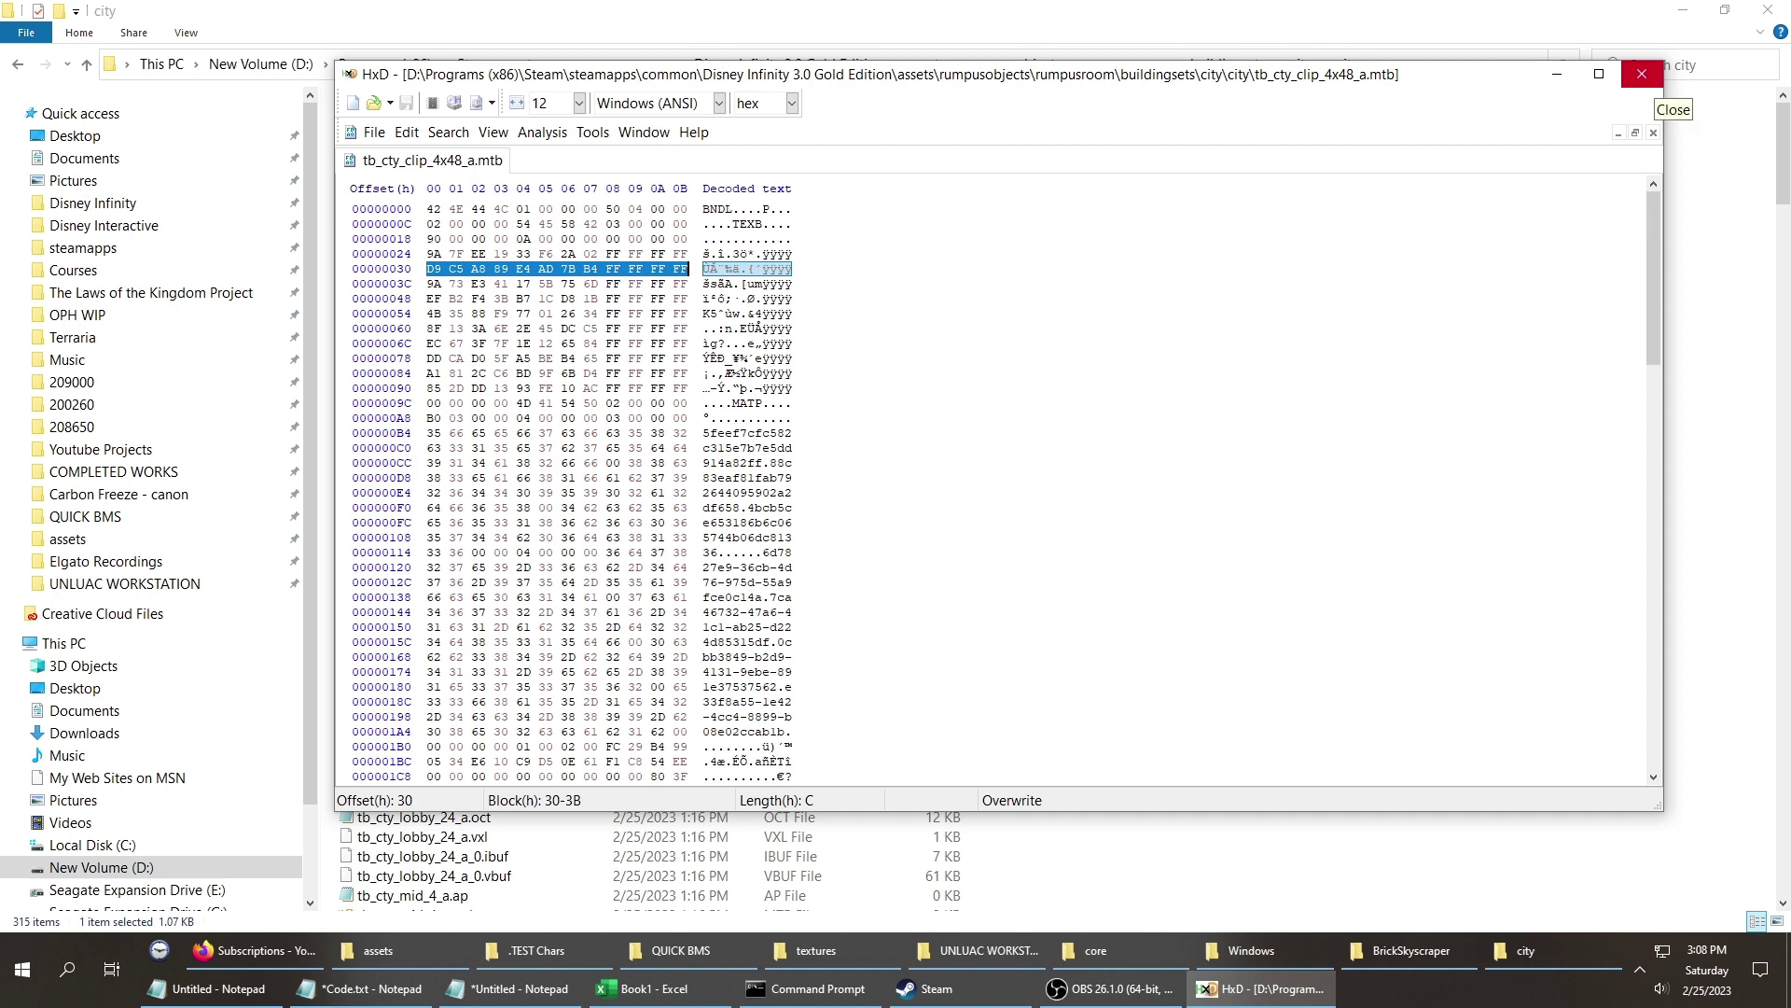
pyautogui.click(1642, 73)
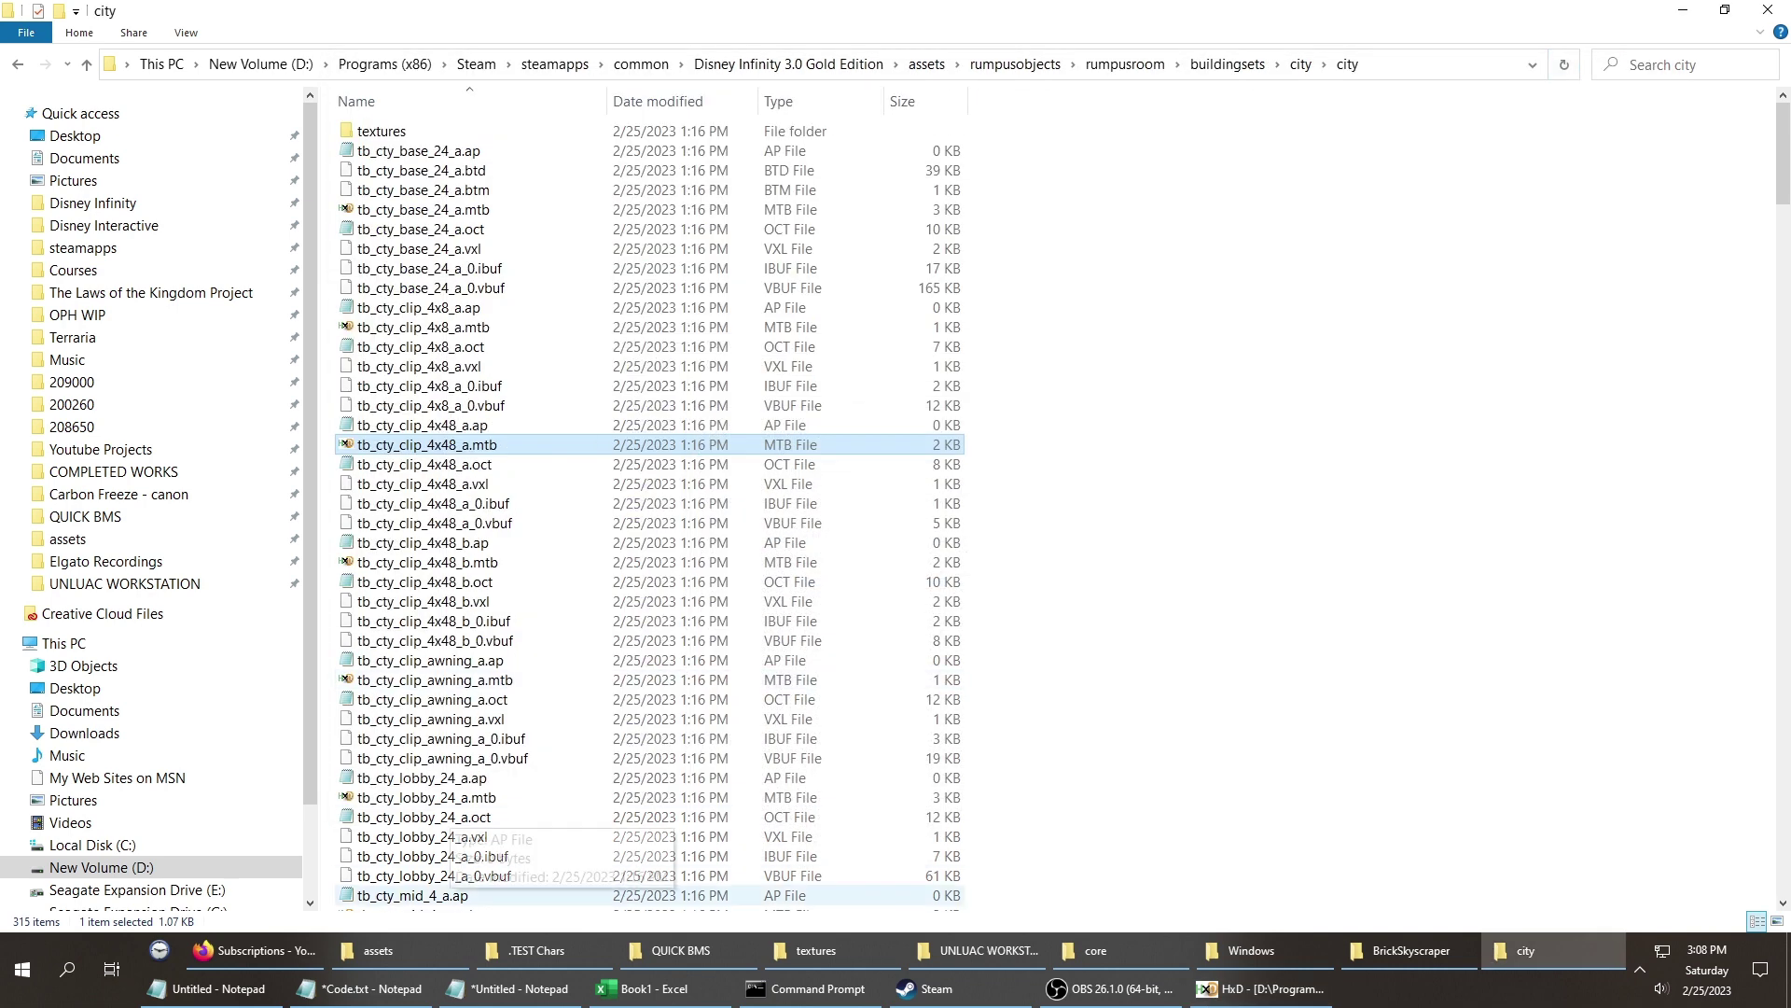
# Open the textures folder inside the .Asset Original Backup copy of the assets folder.
pyautogui.click(401, 950)
pyautogui.press('t')
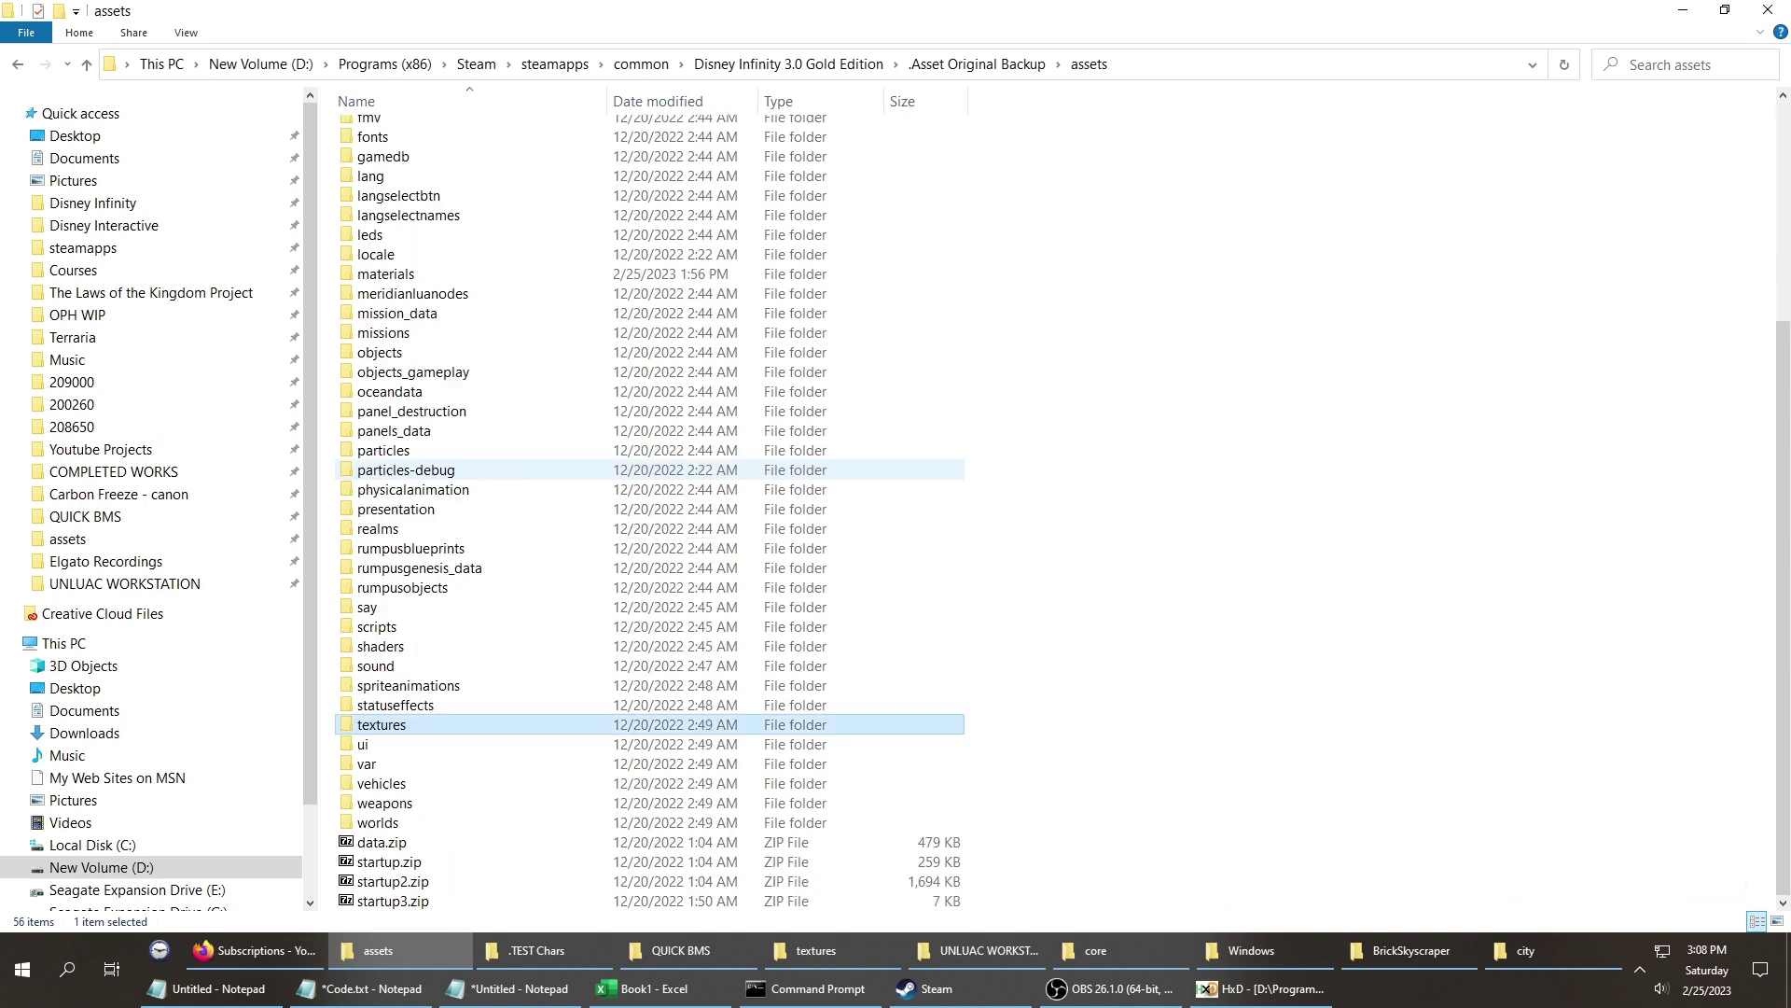
pyautogui.press('Return')
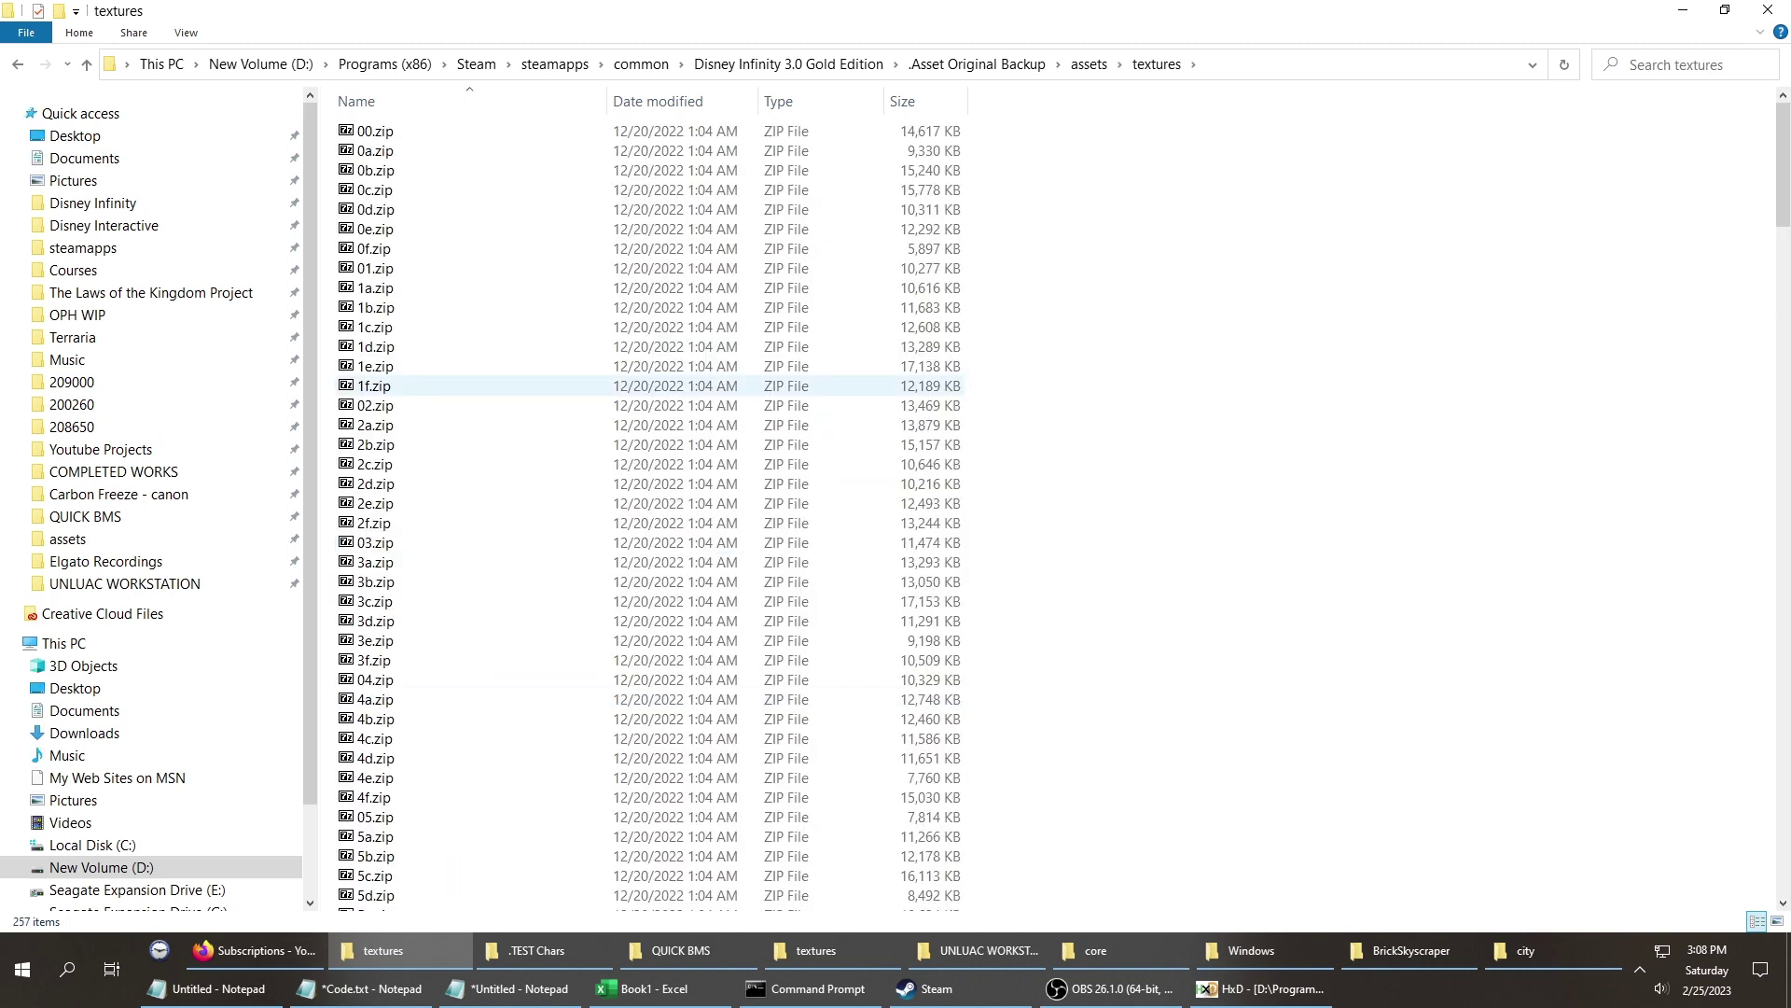
# Paste the copied hex bytes into the backup textures folder's search and select the trailing FF FF FF FF.
pyautogui.hotkey('ctrl', 'e')
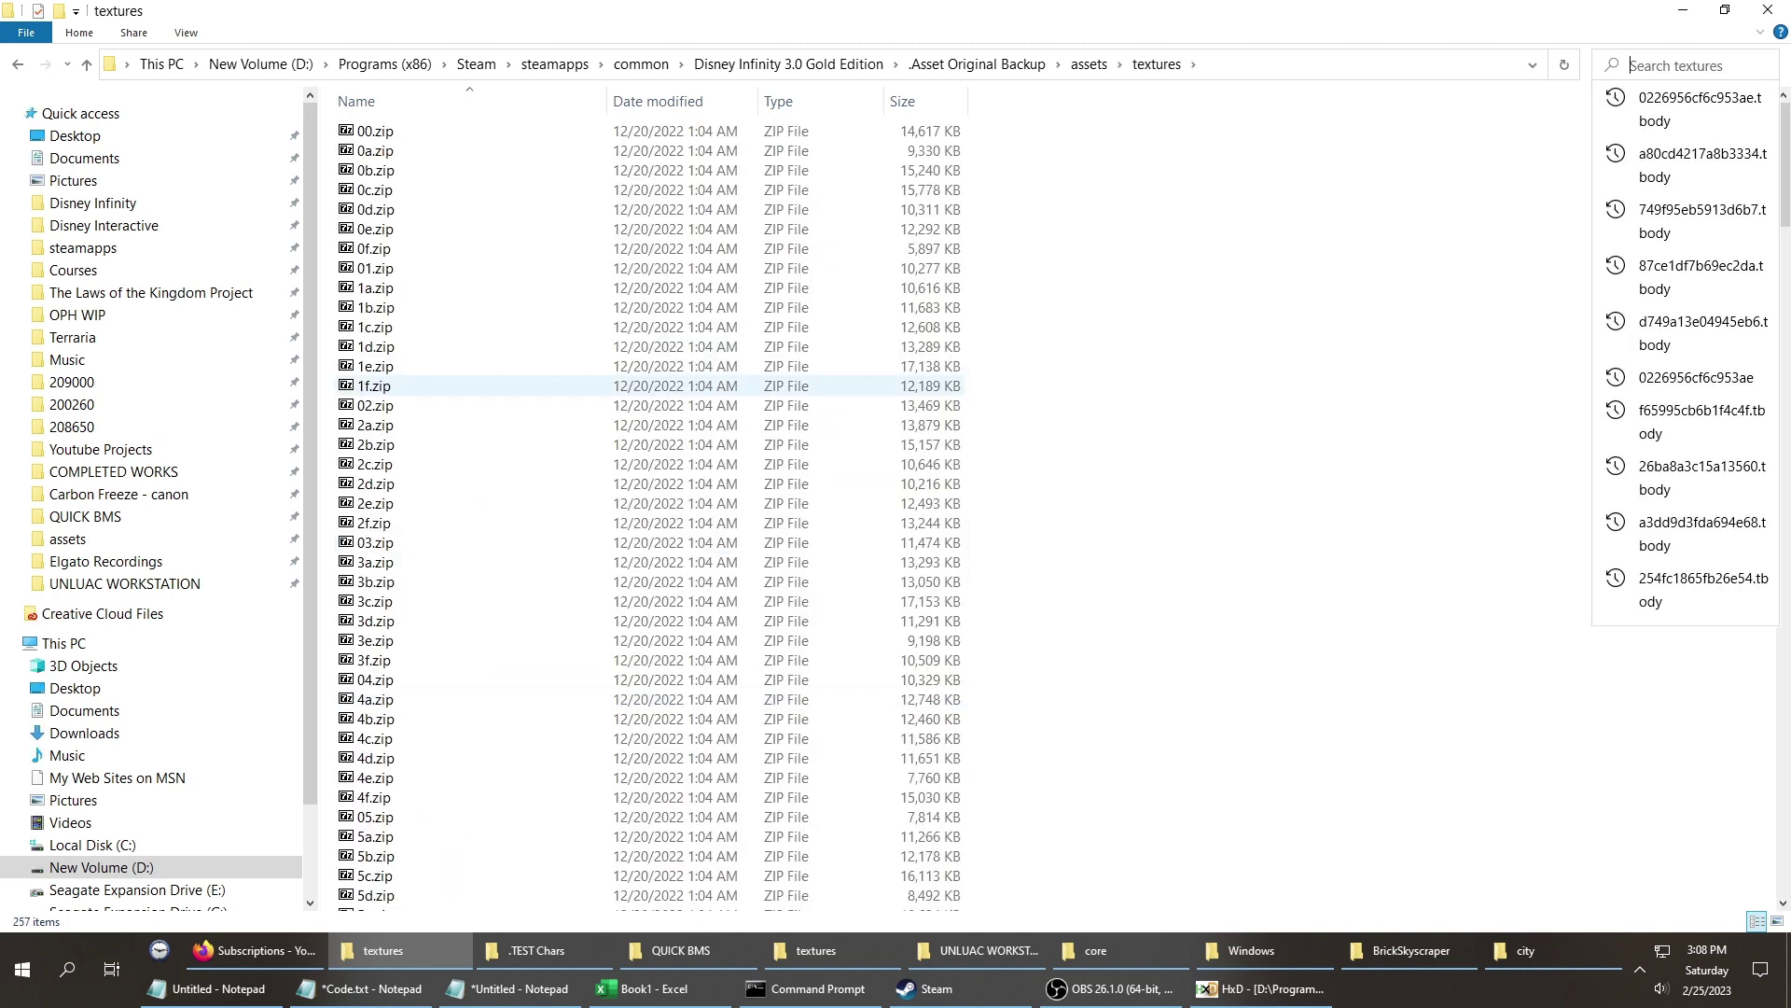
pyautogui.hotkey('ctrl', 'v')
pyautogui.hotkey('shift', 'Left')
pyautogui.hotkey('shift', 'Left')
pyautogui.hotkey('shift', 'Left')
pyautogui.hotkey('shift', 'Left')
pyautogui.hotkey('shift', 'Left')
pyautogui.hotkey('shift', 'Left')
pyautogui.hotkey('shift', 'Left')
pyautogui.hotkey('shift', 'Left')
pyautogui.hotkey('shift', 'Left')
pyautogui.hotkey('shift', 'Left')
pyautogui.hotkey('shift', 'Left')
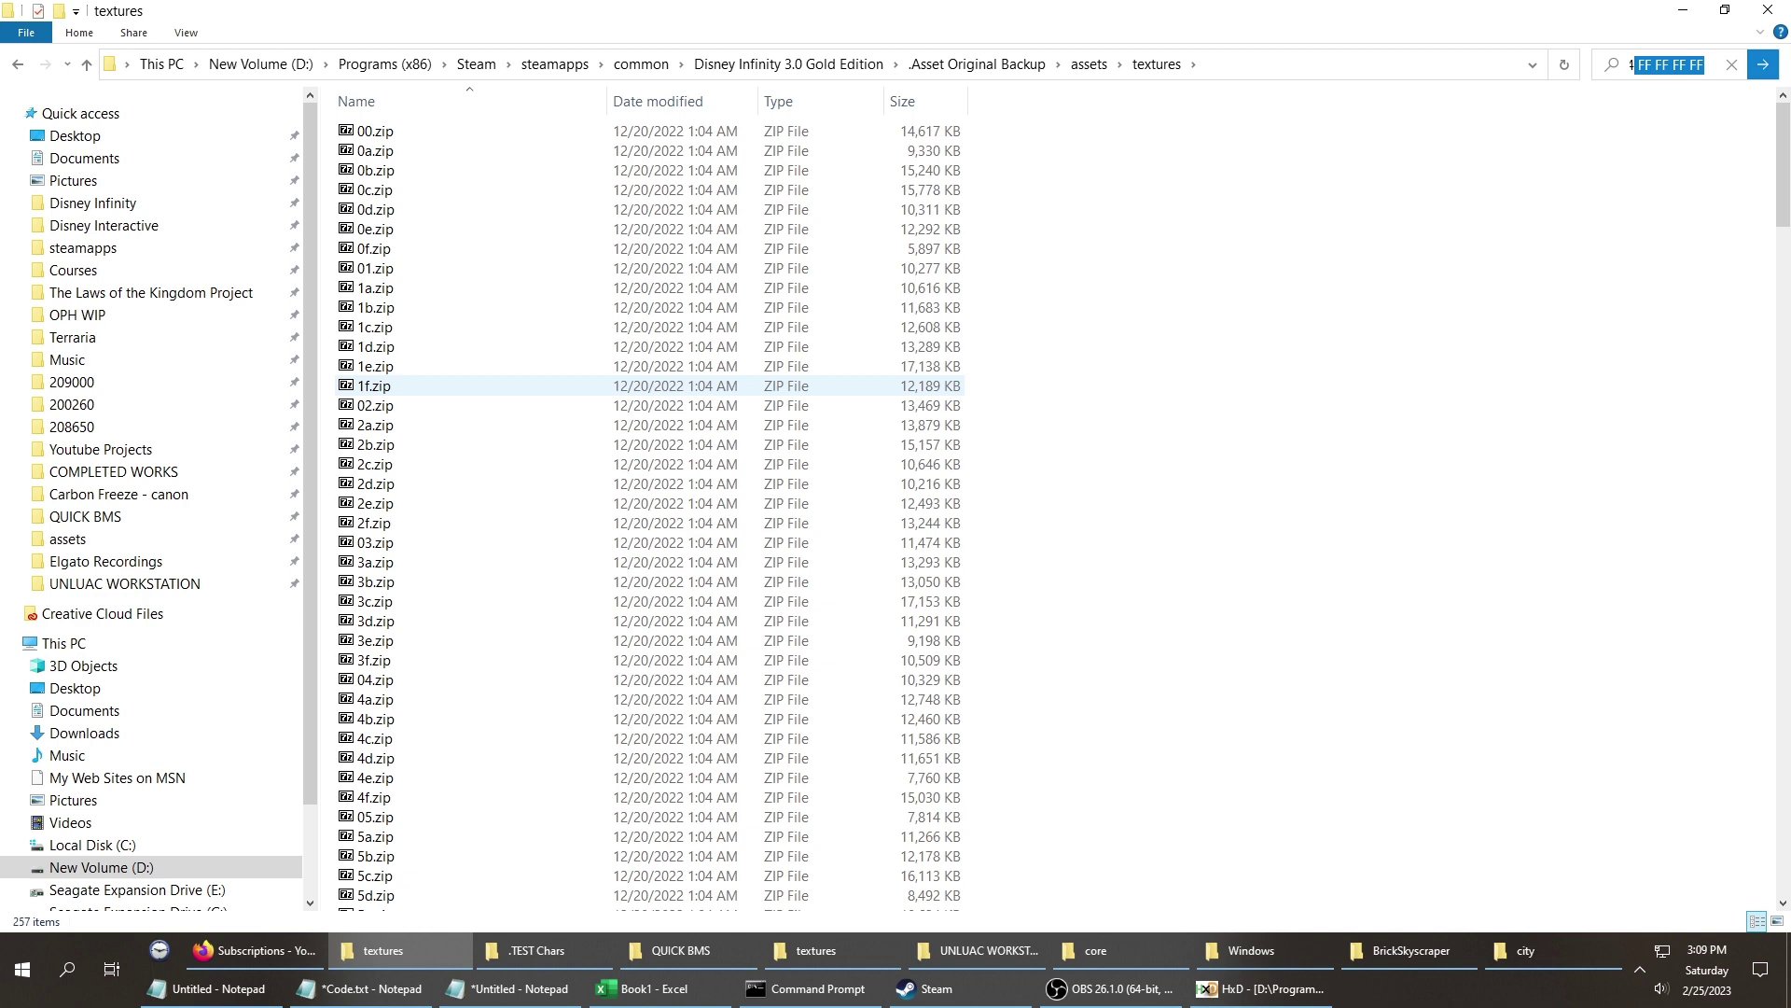
# Strip the spaces from the pasted bytes and search the backup textures folder for D9C5A889E4AD7BB4.
pyautogui.write('E4 AD 7B B4')
pyautogui.press('BackSpace')
pyautogui.press('BackSpace')
pyautogui.press('BackSpace')
pyautogui.press('BackSpace')
pyautogui.press('Left')
pyautogui.press('Left')
pyautogui.press('BackSpace')
pyautogui.press('Left')
pyautogui.press('Left')
pyautogui.press('BackSpace')
pyautogui.press('Left')
pyautogui.press('Left')
pyautogui.press('BackSpace')
pyautogui.press('Left')
pyautogui.press('Left')
pyautogui.press('Return')
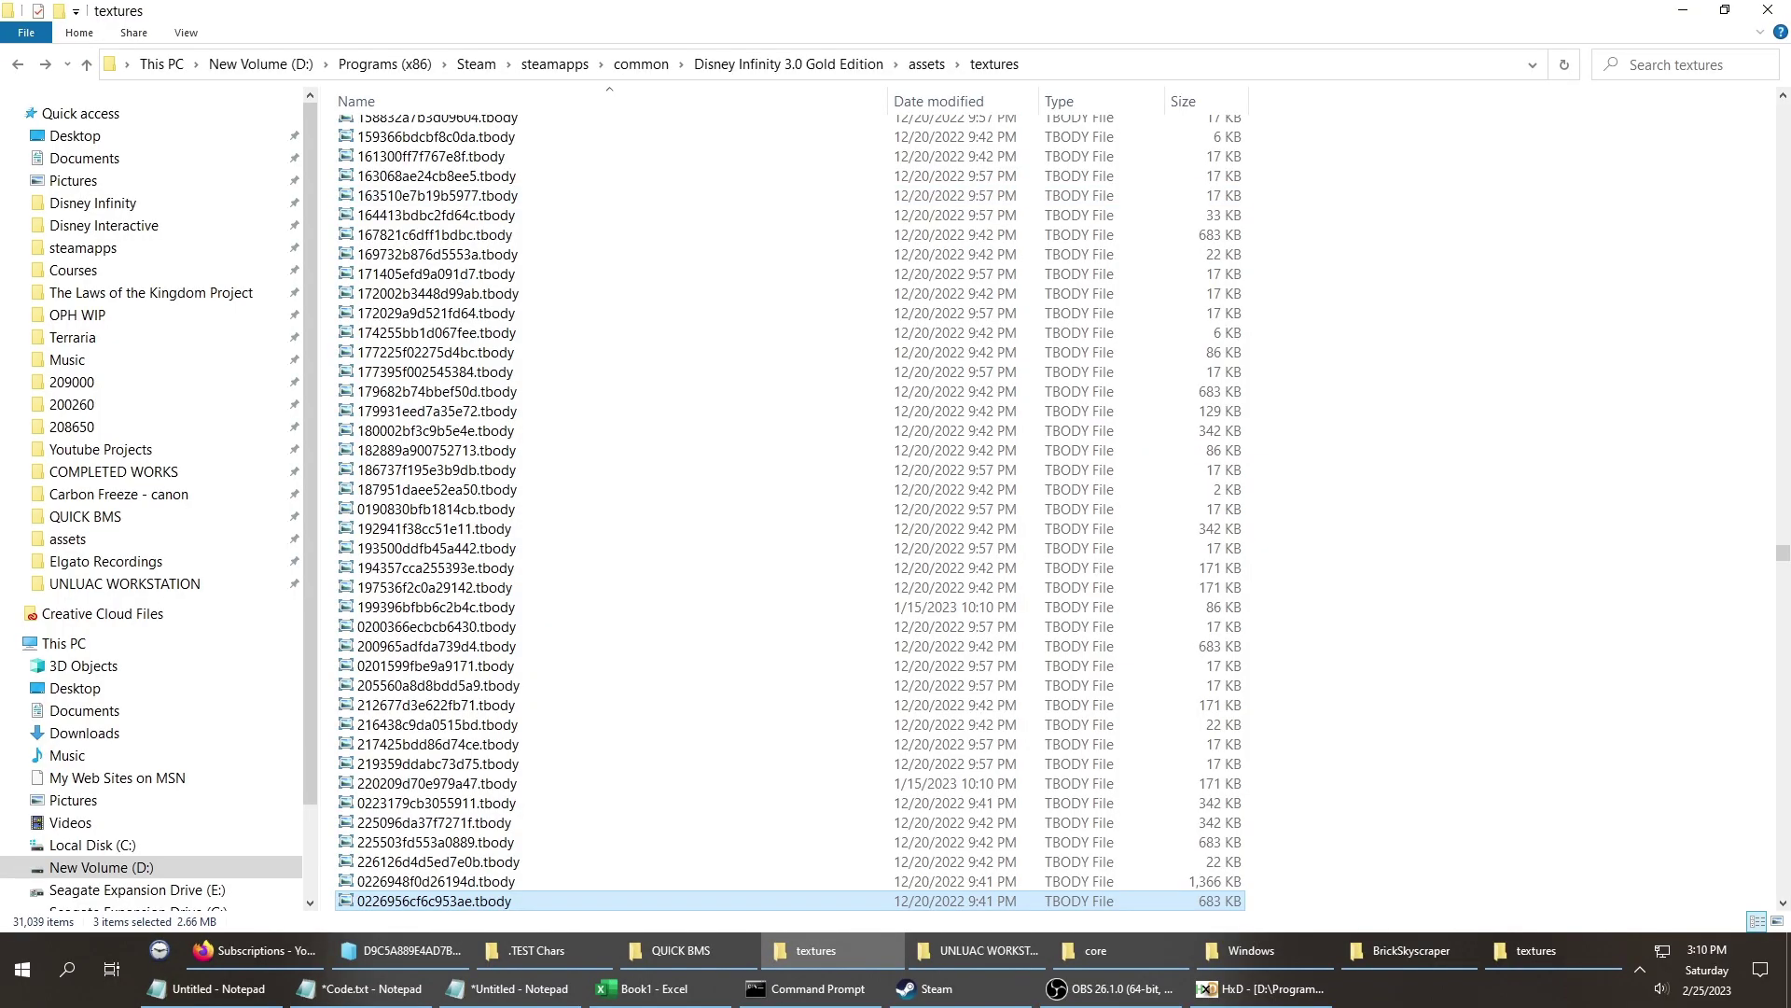
# Search the game's extracted assets textures folder for D9C5A889E4AD7BB4, entered without spaces.
pyautogui.click(1670, 64)
pyautogui.write('E4 AD 7B B4')
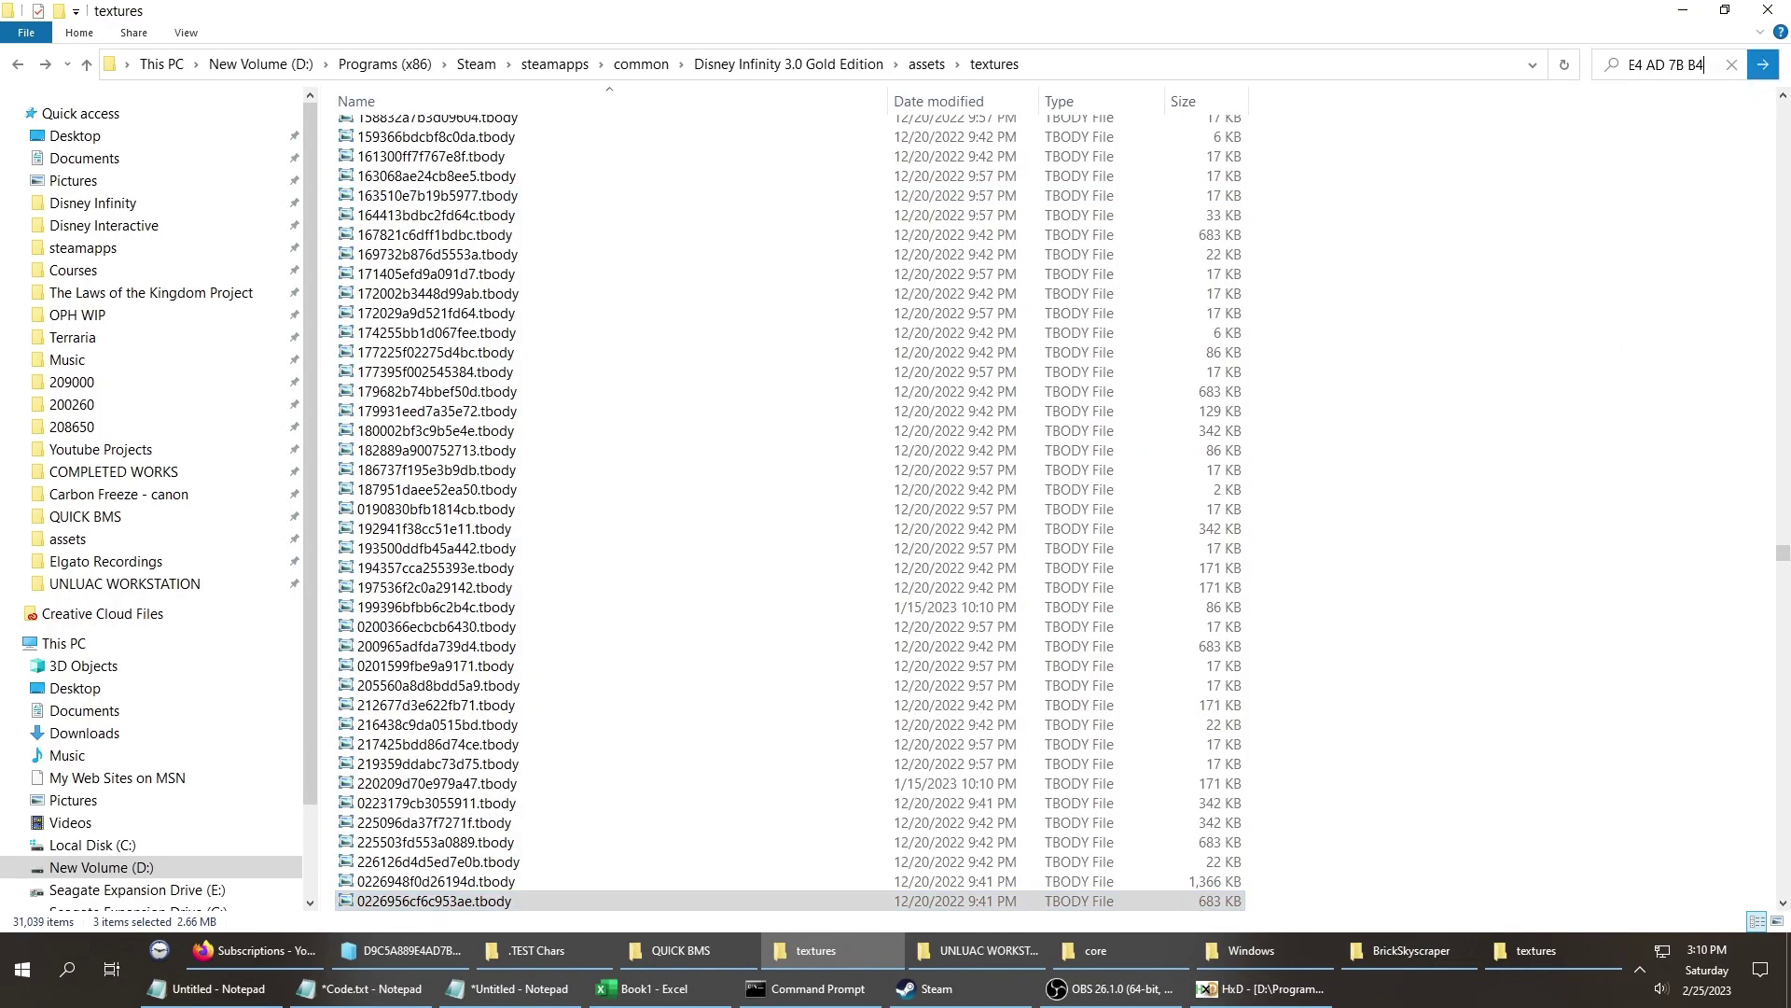
pyautogui.press('Left')
pyautogui.press('Left')
pyautogui.press('BackSpace')
pyautogui.press('Left')
pyautogui.press('Left')
pyautogui.press('BackSpace')
pyautogui.press('Left')
pyautogui.press('Left')
pyautogui.press('BackSpace')
pyautogui.press('Left')
pyautogui.press('Left')
pyautogui.press('BackSpace')
pyautogui.press('Left')
pyautogui.press('Left')
pyautogui.write('D9C5A8')
pyautogui.press('Home')
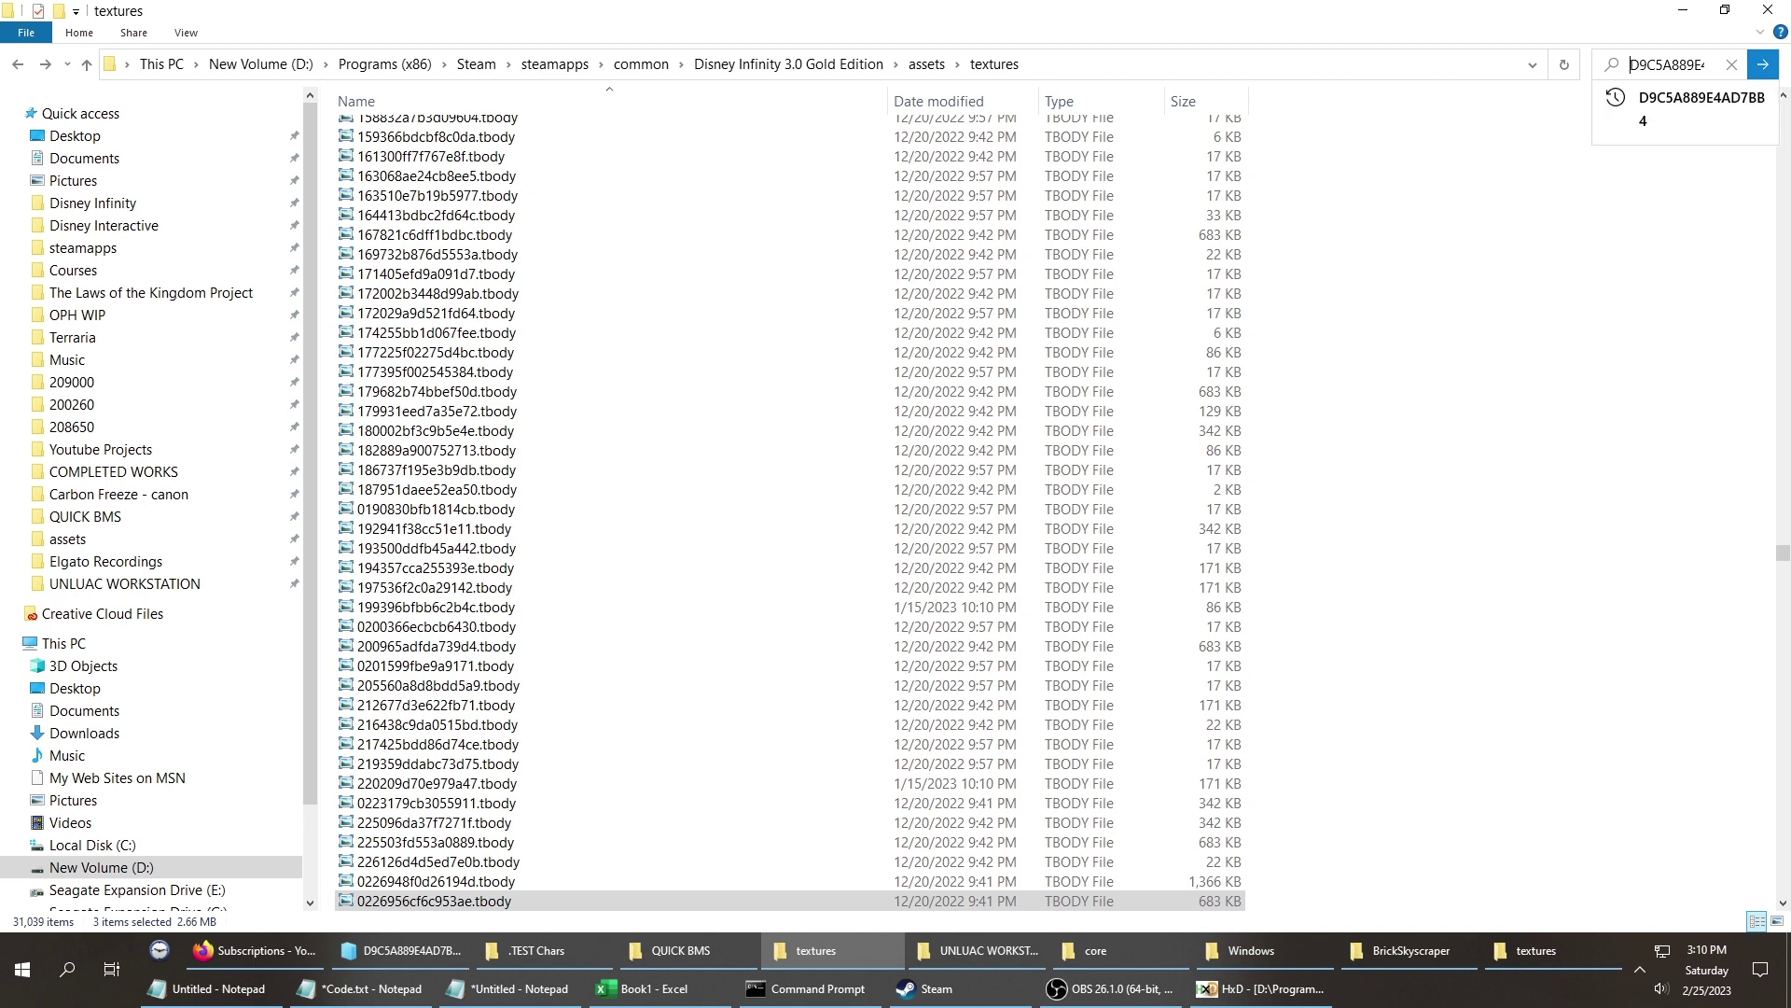
pyautogui.press('Return')
pyautogui.press('Return')
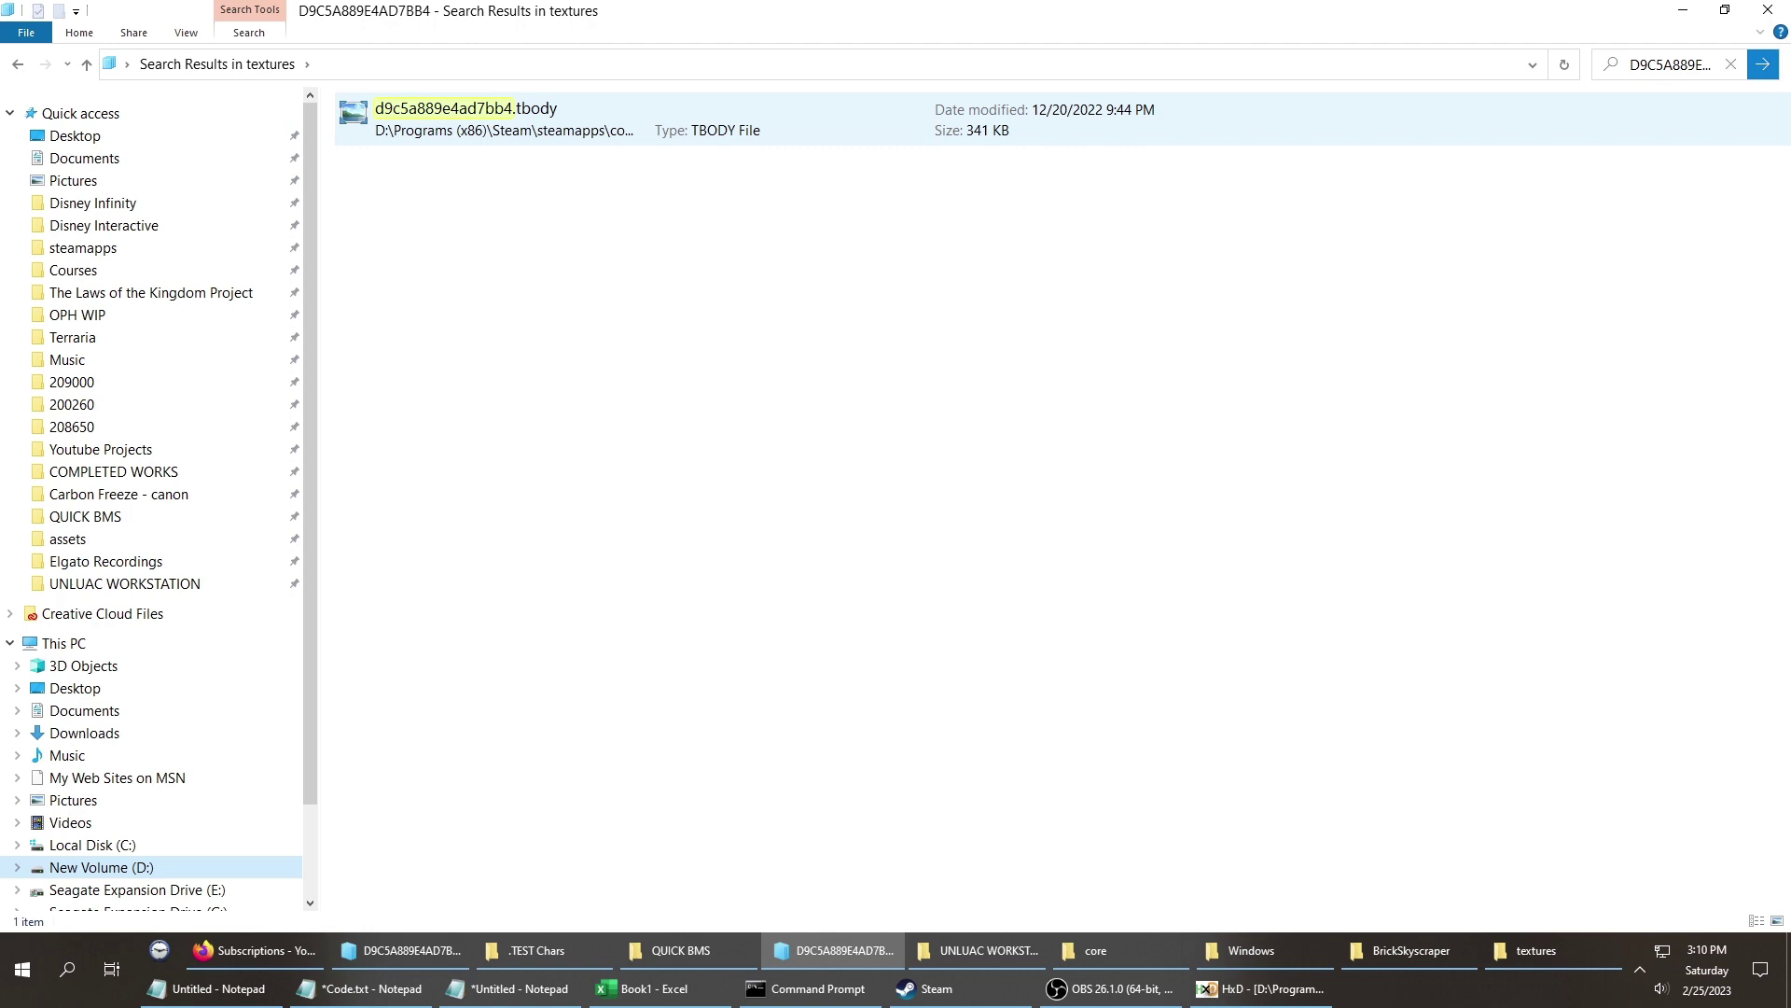
# View the d9c5a889e4ad7bb4.tbody texture in the photo viewer, close it, and leave the search results.
pyautogui.press('Return')
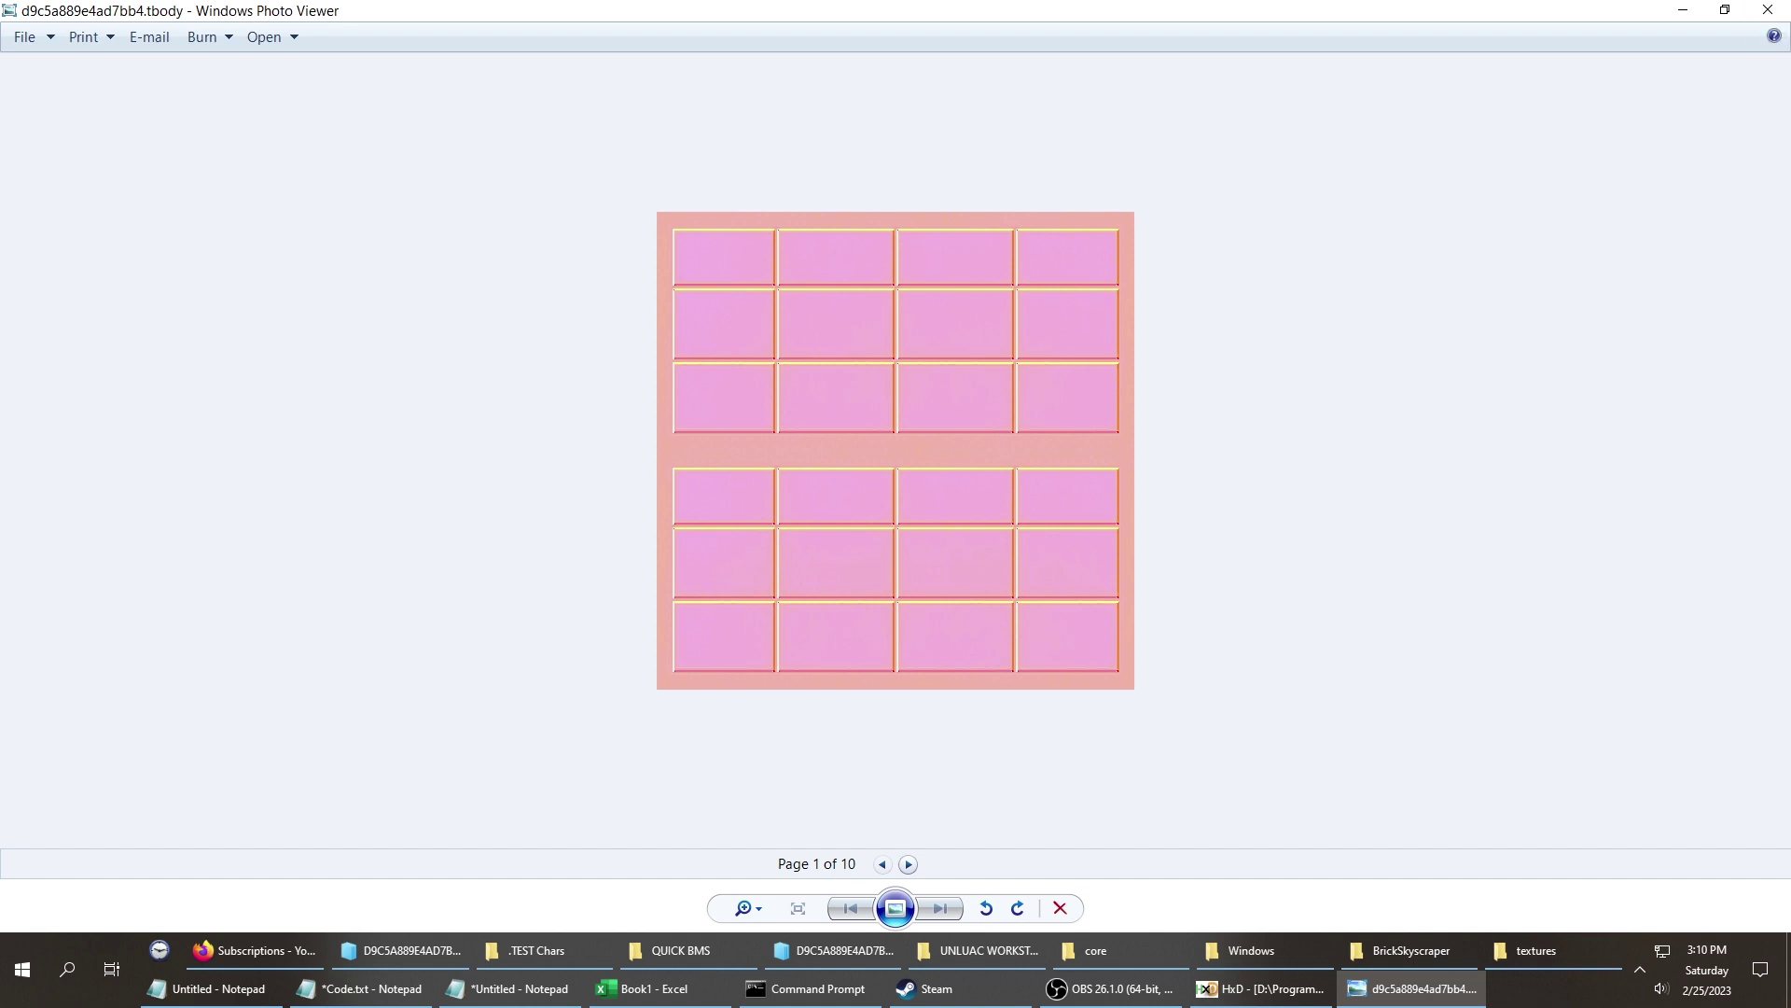
pyautogui.click(1766, 10)
pyautogui.click(1761, 64)
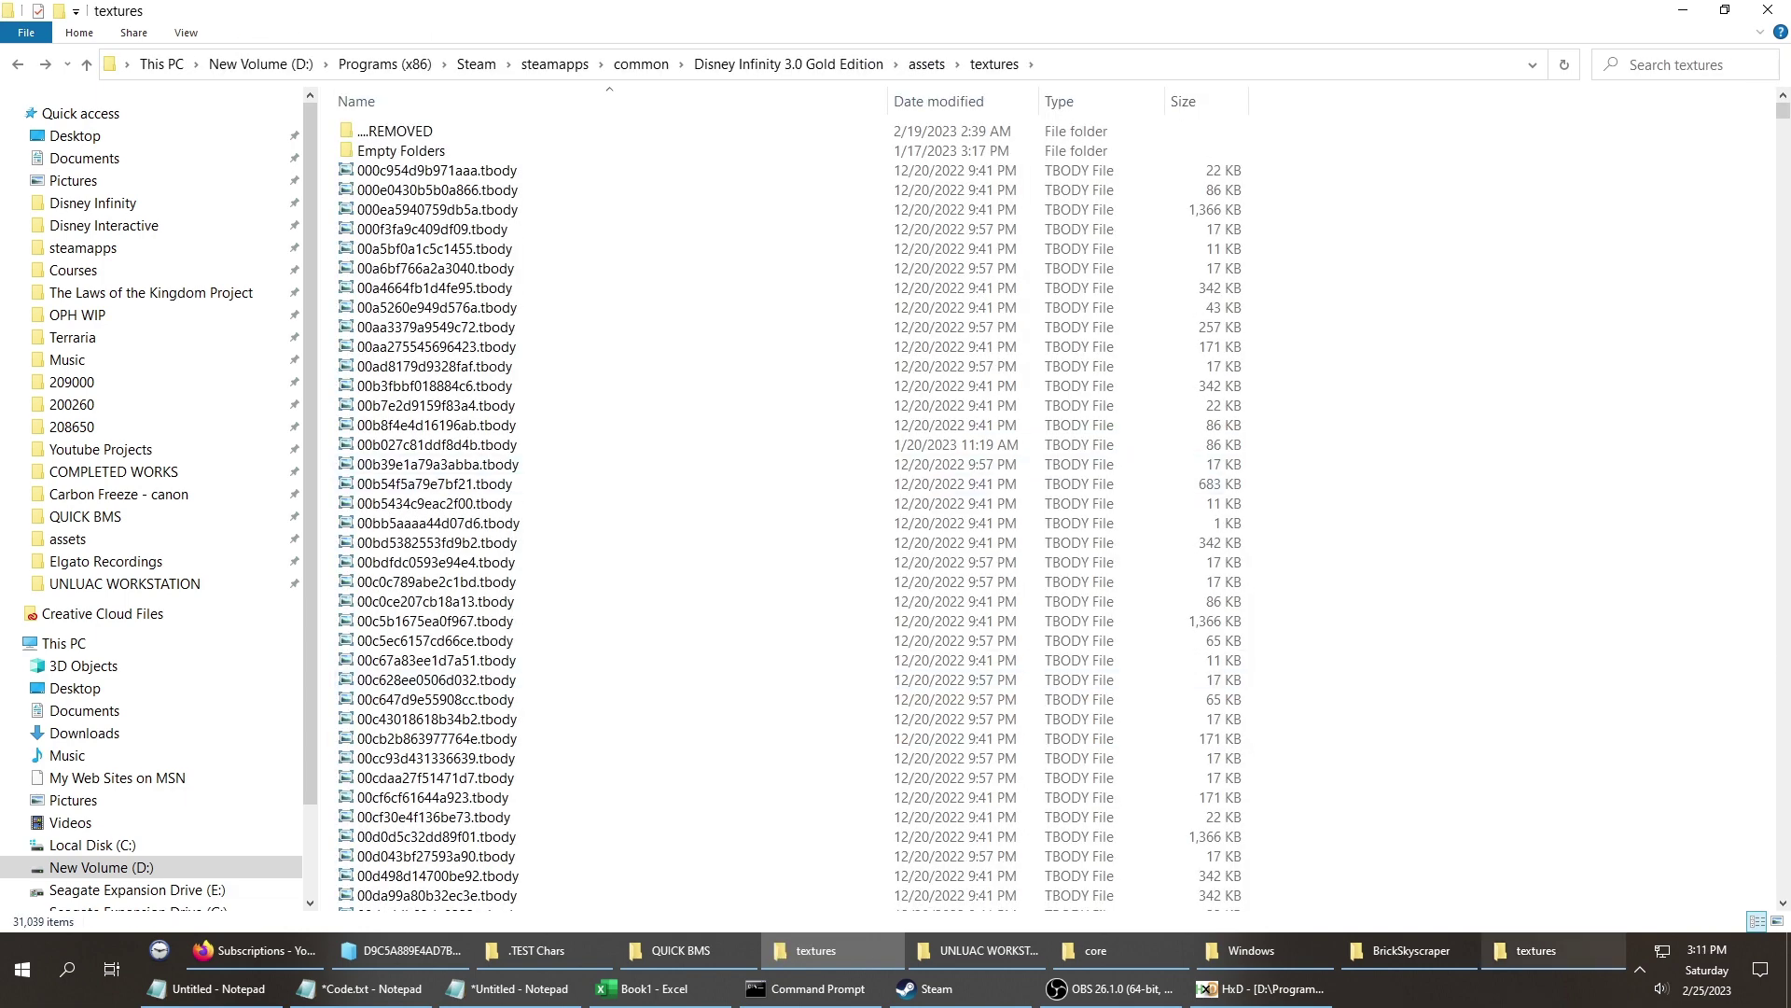
# Check the BrickSkyscraper folder, switch to the Windows texture folder to look through its subfolders, and select folder 18.
pyautogui.click(1552, 950)
pyautogui.click(1411, 949)
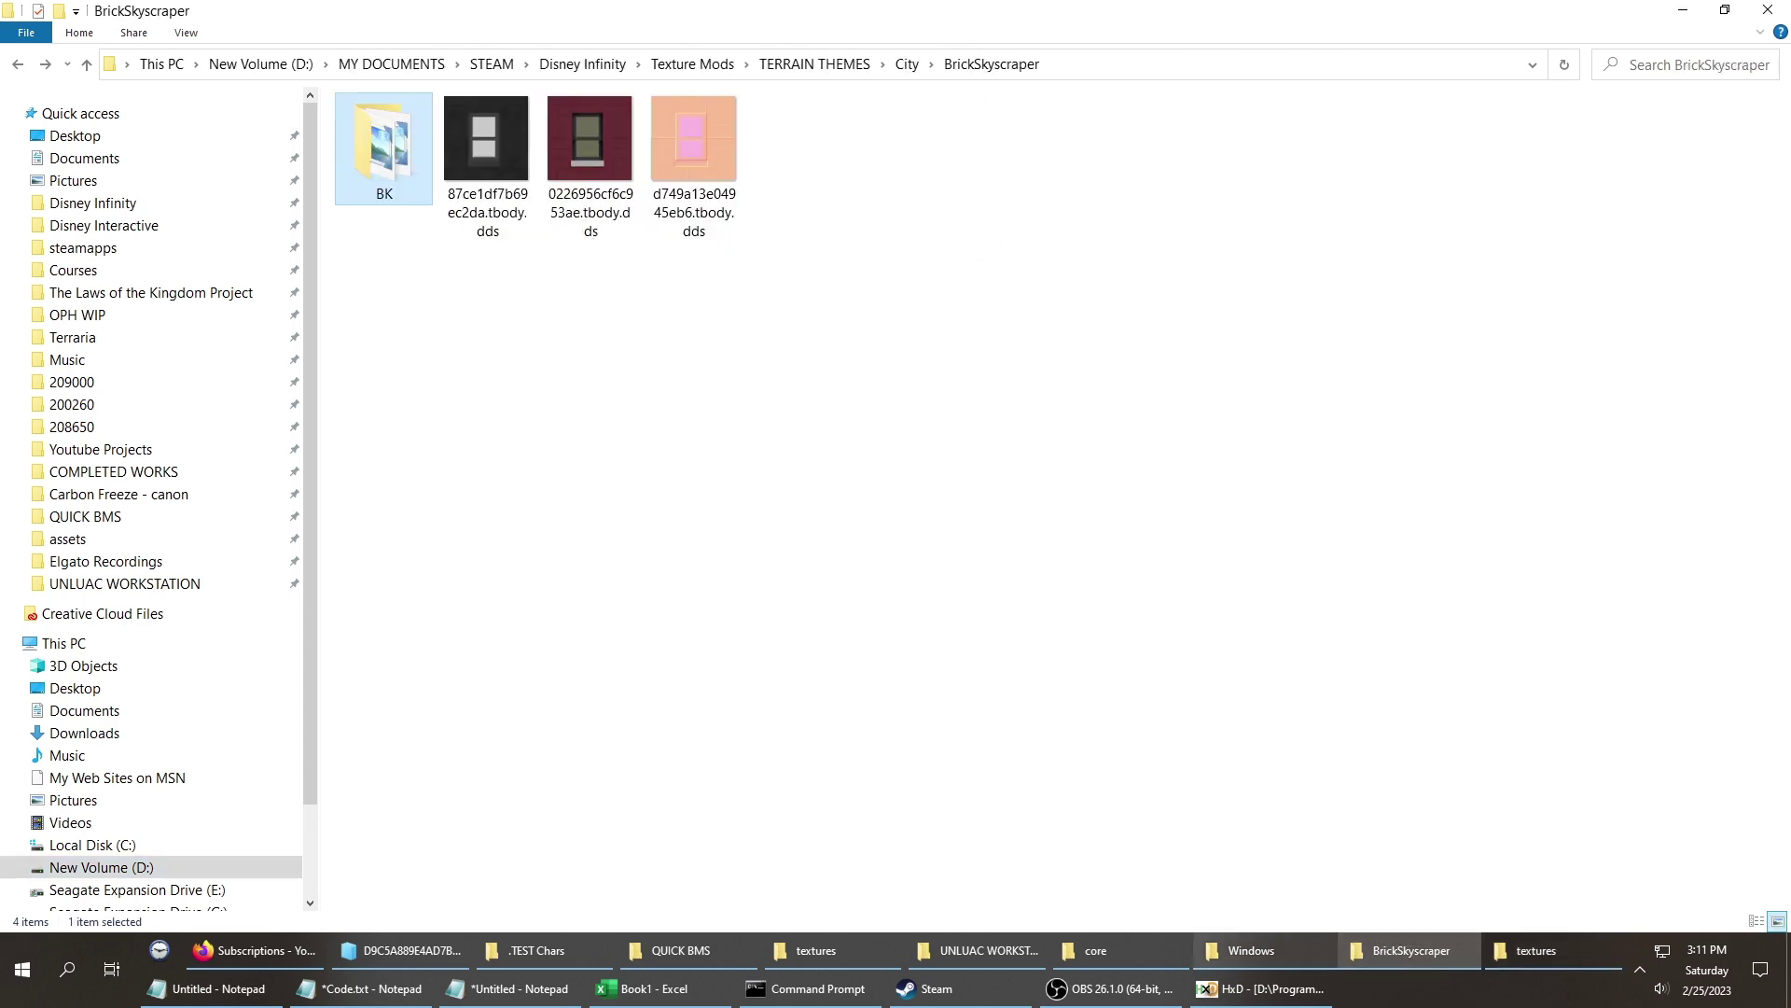
pyautogui.click(1251, 949)
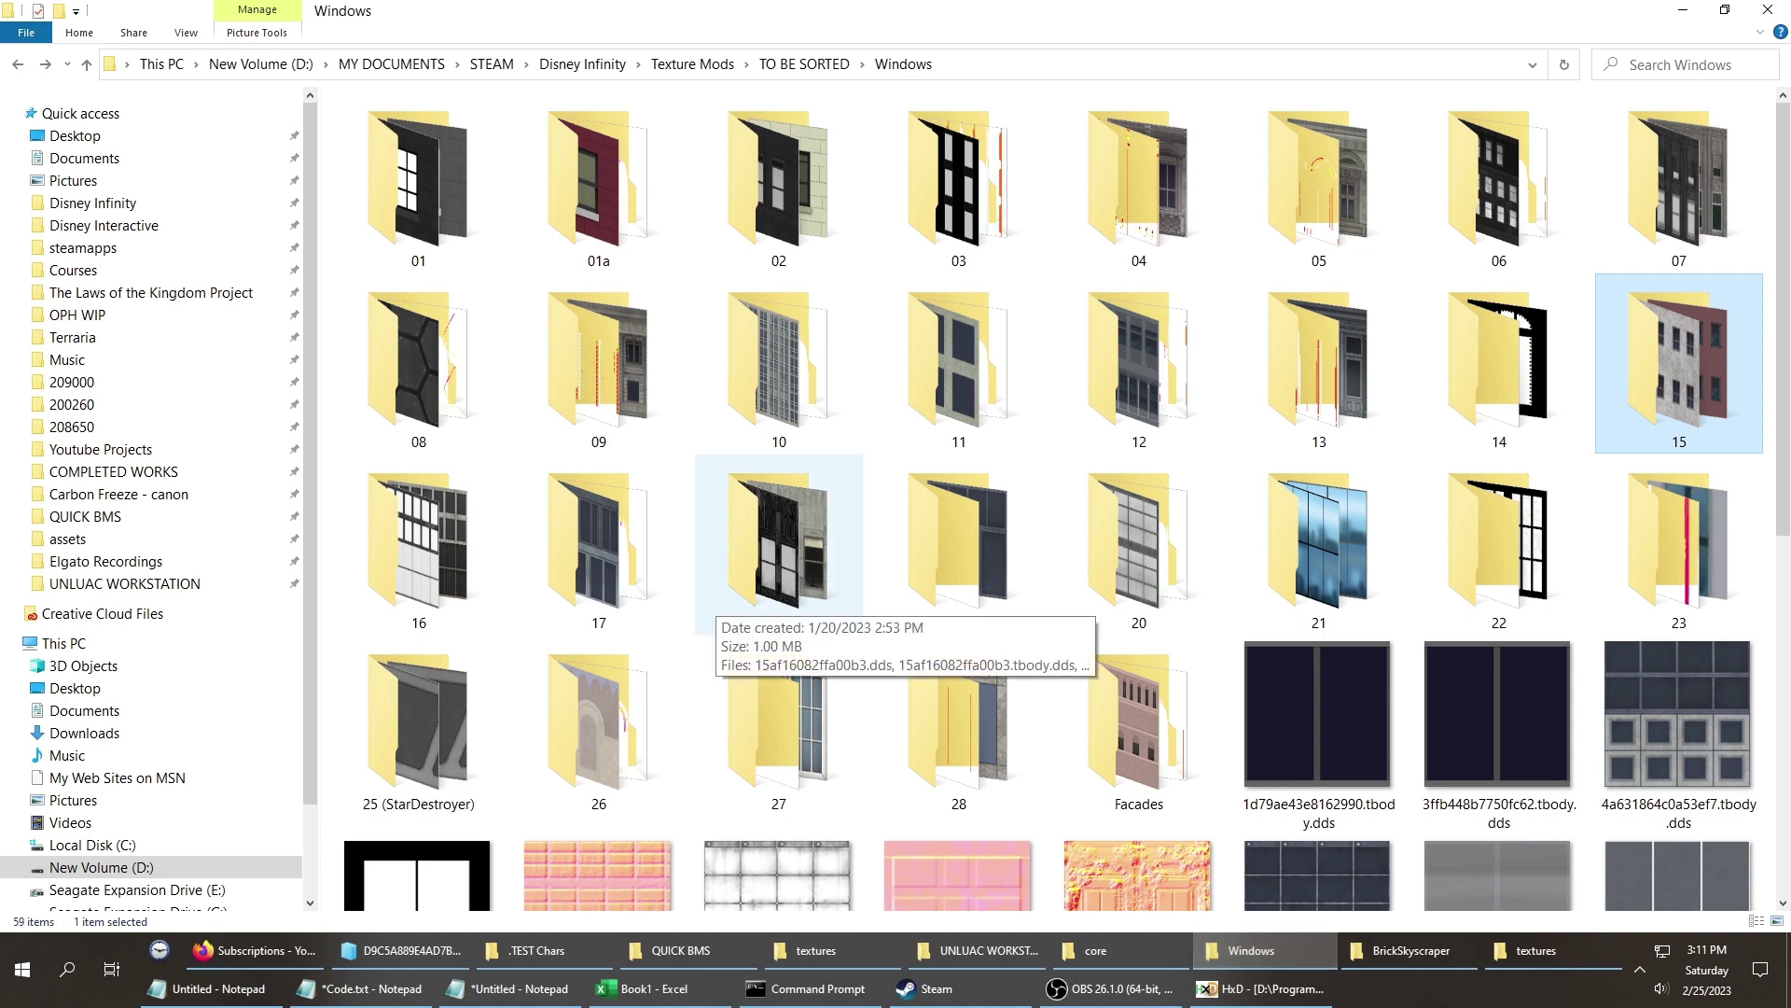
pyautogui.click(779, 541)
pyautogui.scroll(-5, 779, 597)
pyautogui.scroll(4, 779, 597)
pyautogui.scroll(-4, 779, 597)
pyautogui.click(419, 597)
pyautogui.click(779, 597)
pyautogui.scroll(4, 779, 597)
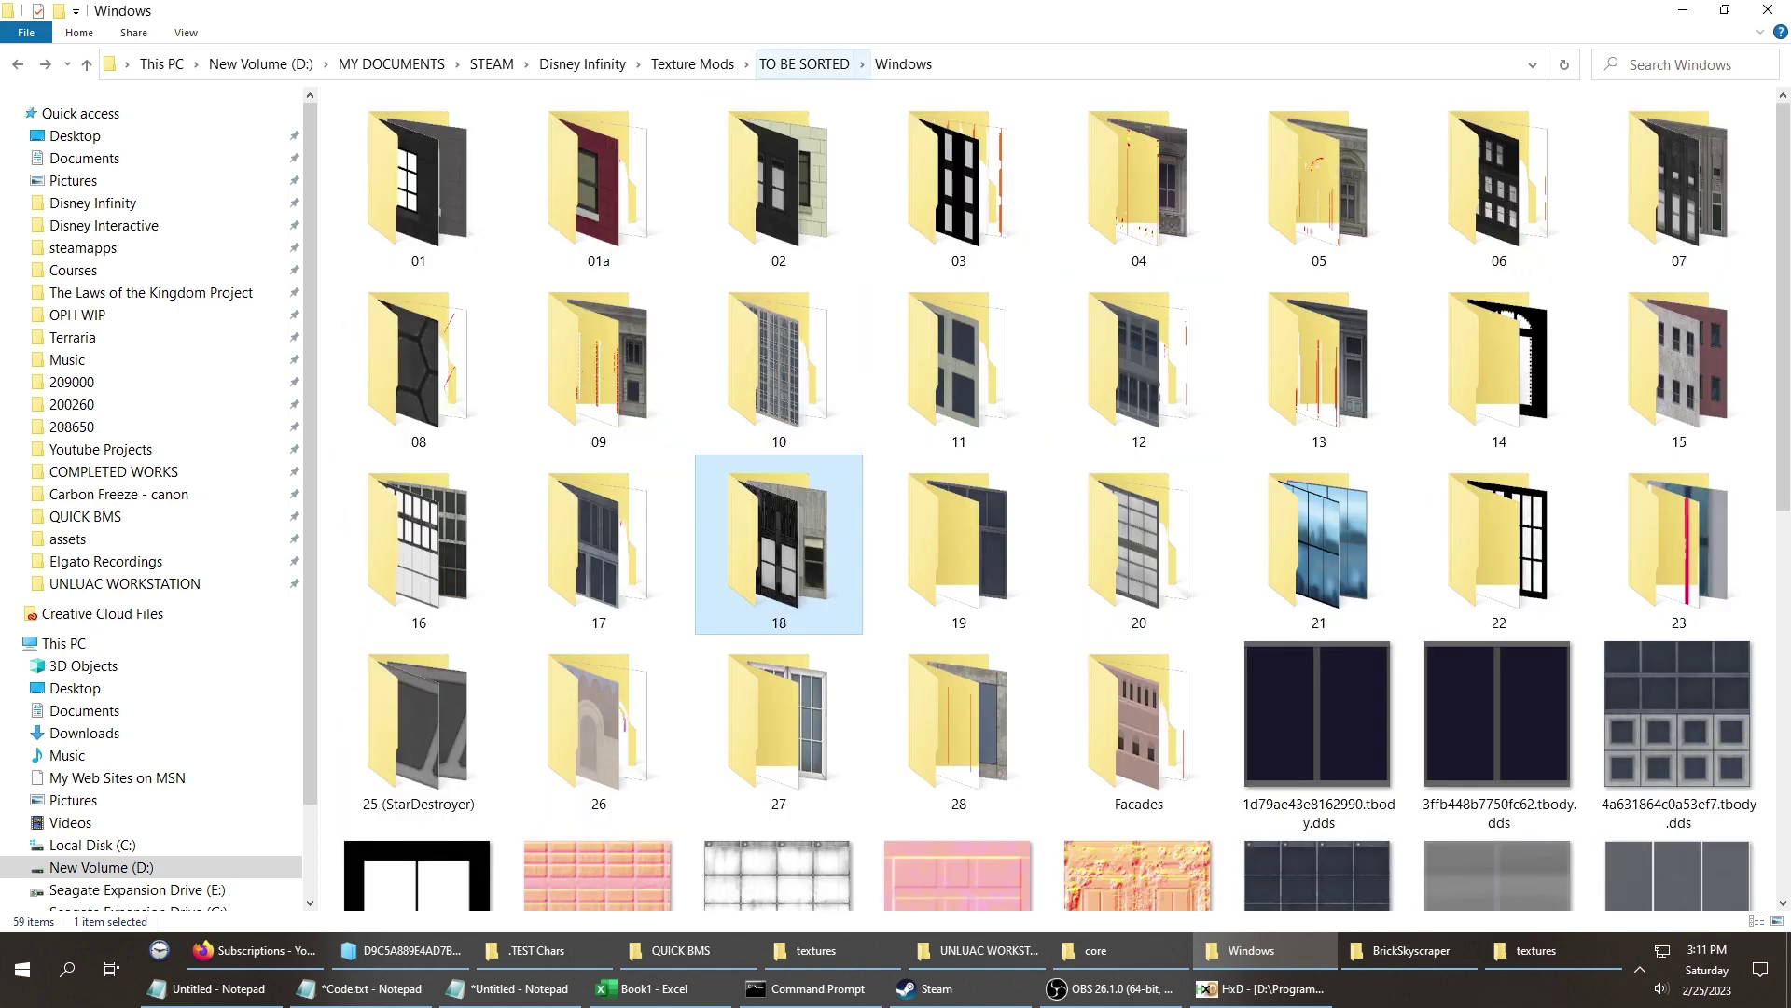
# Go to TO BE SORTED through the Texture Mods folder and look through its texture thumbnails from start to end.
pyautogui.click(692, 63)
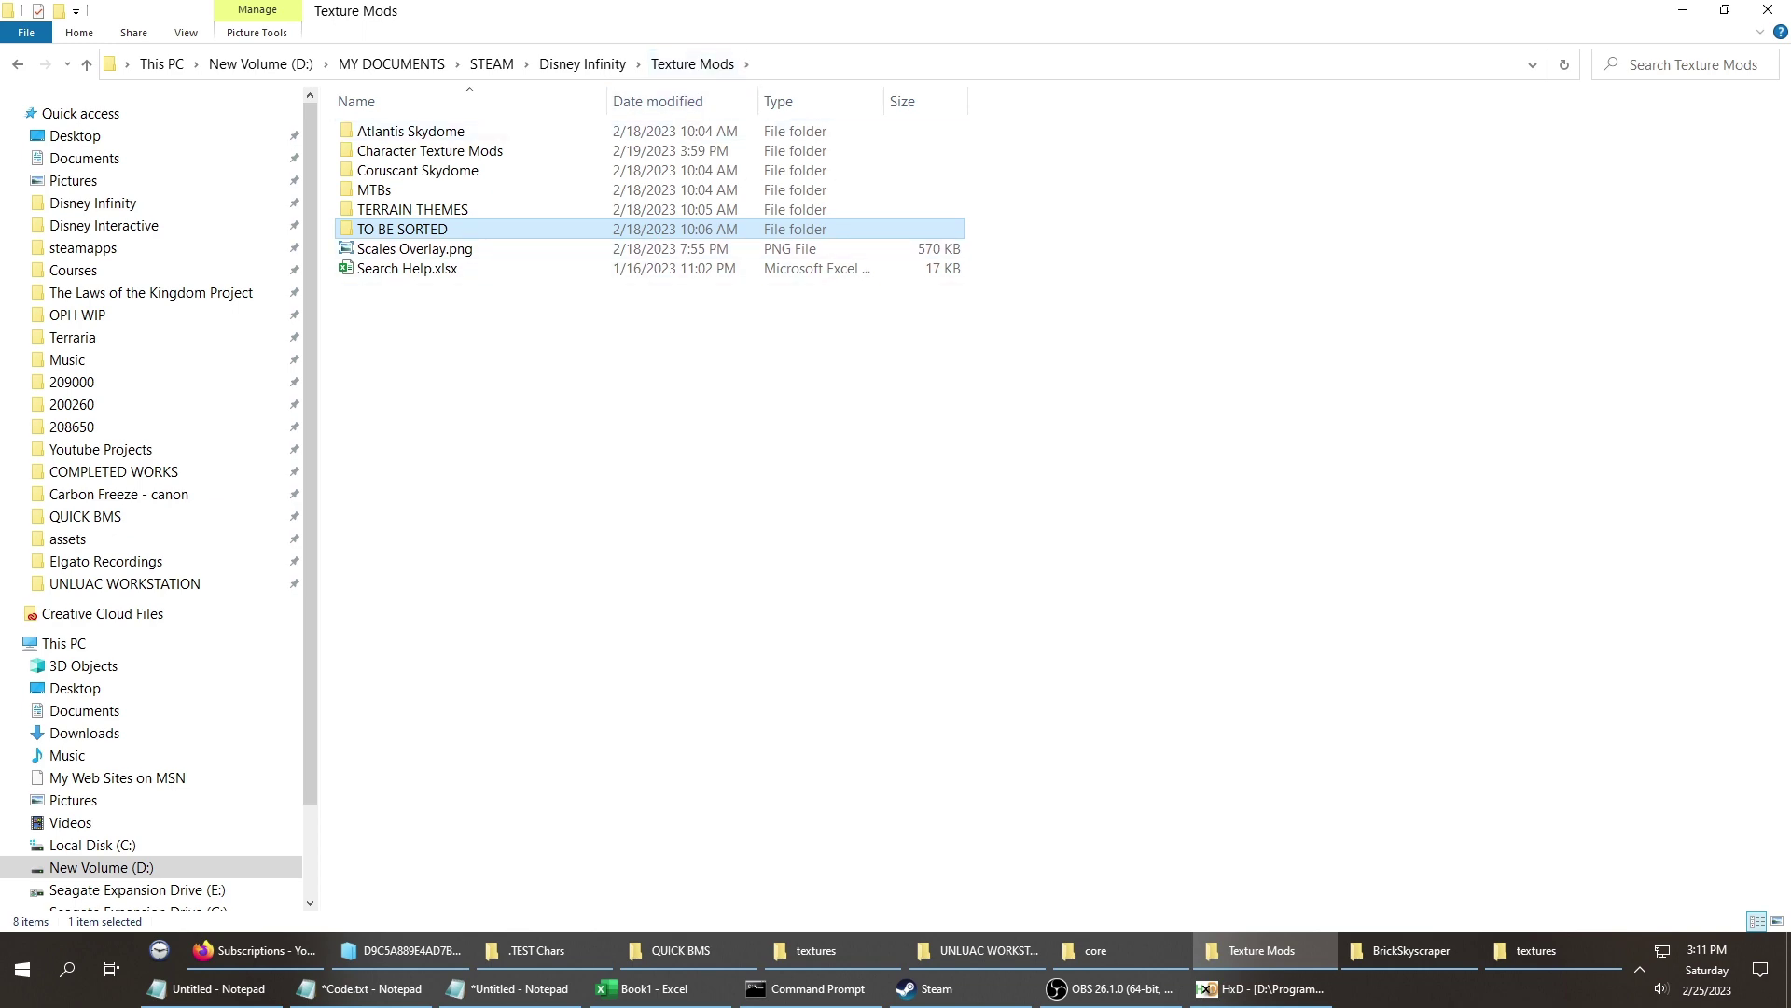
pyautogui.doubleClick(607, 229)
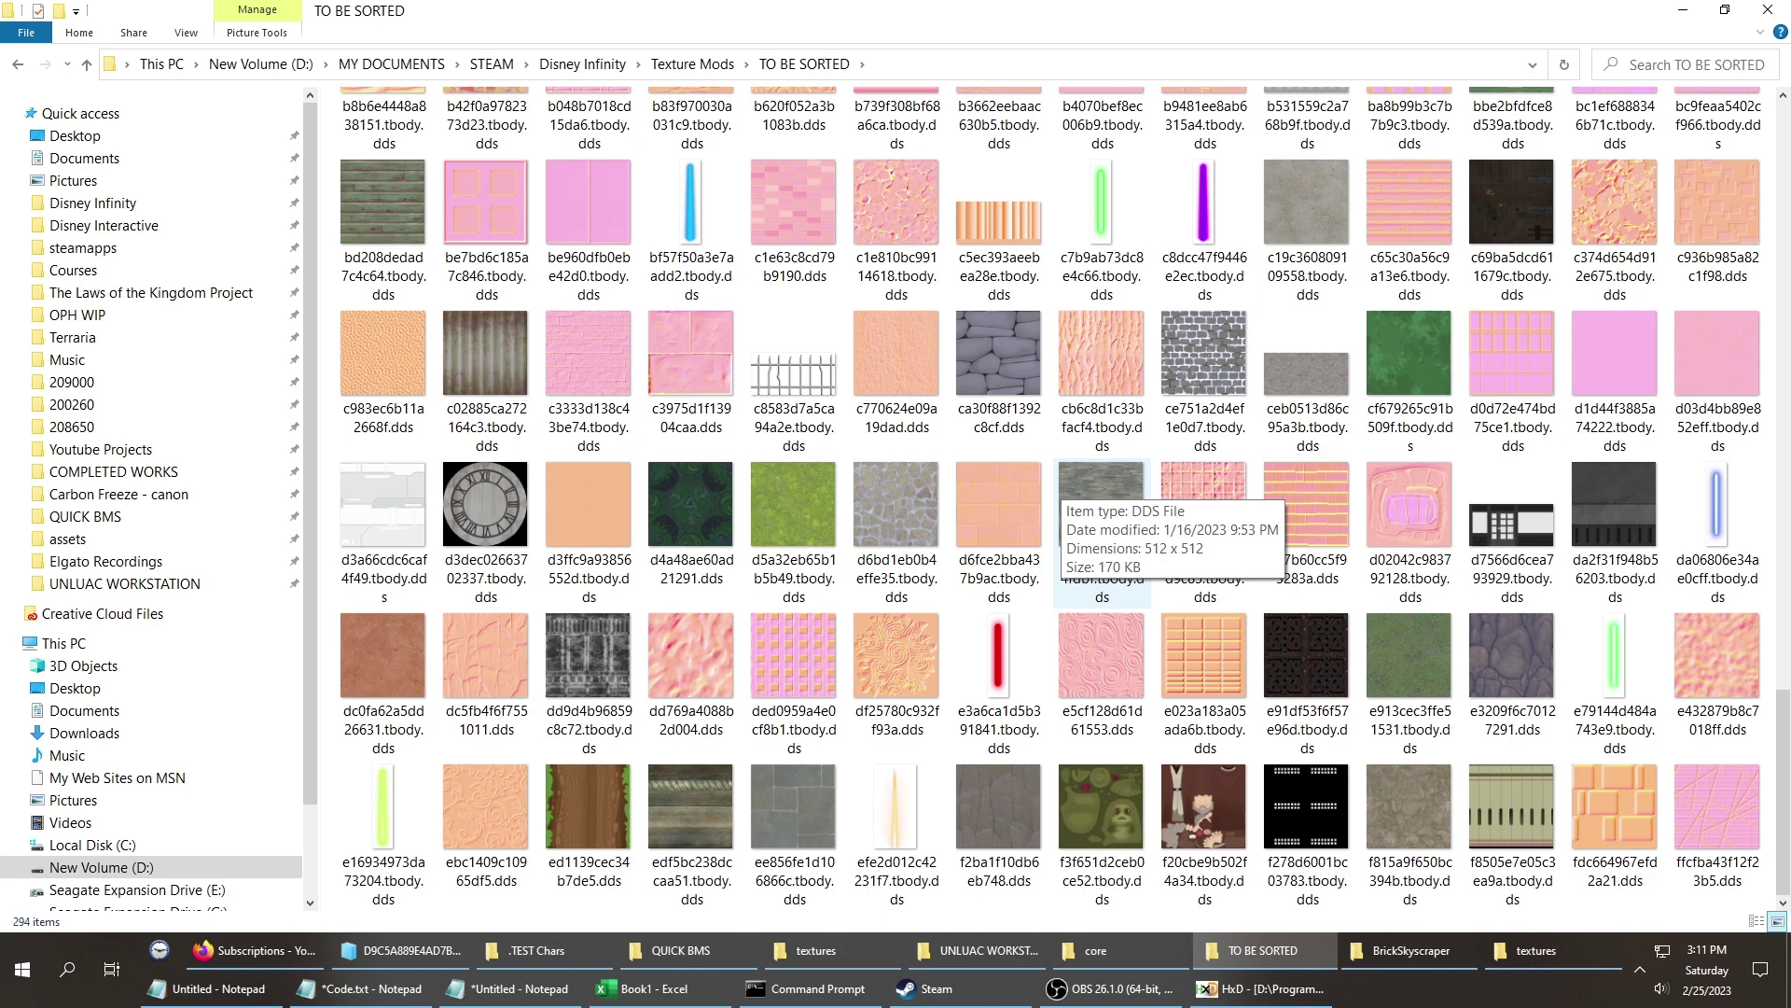
pyautogui.scroll(3, 1064, 485)
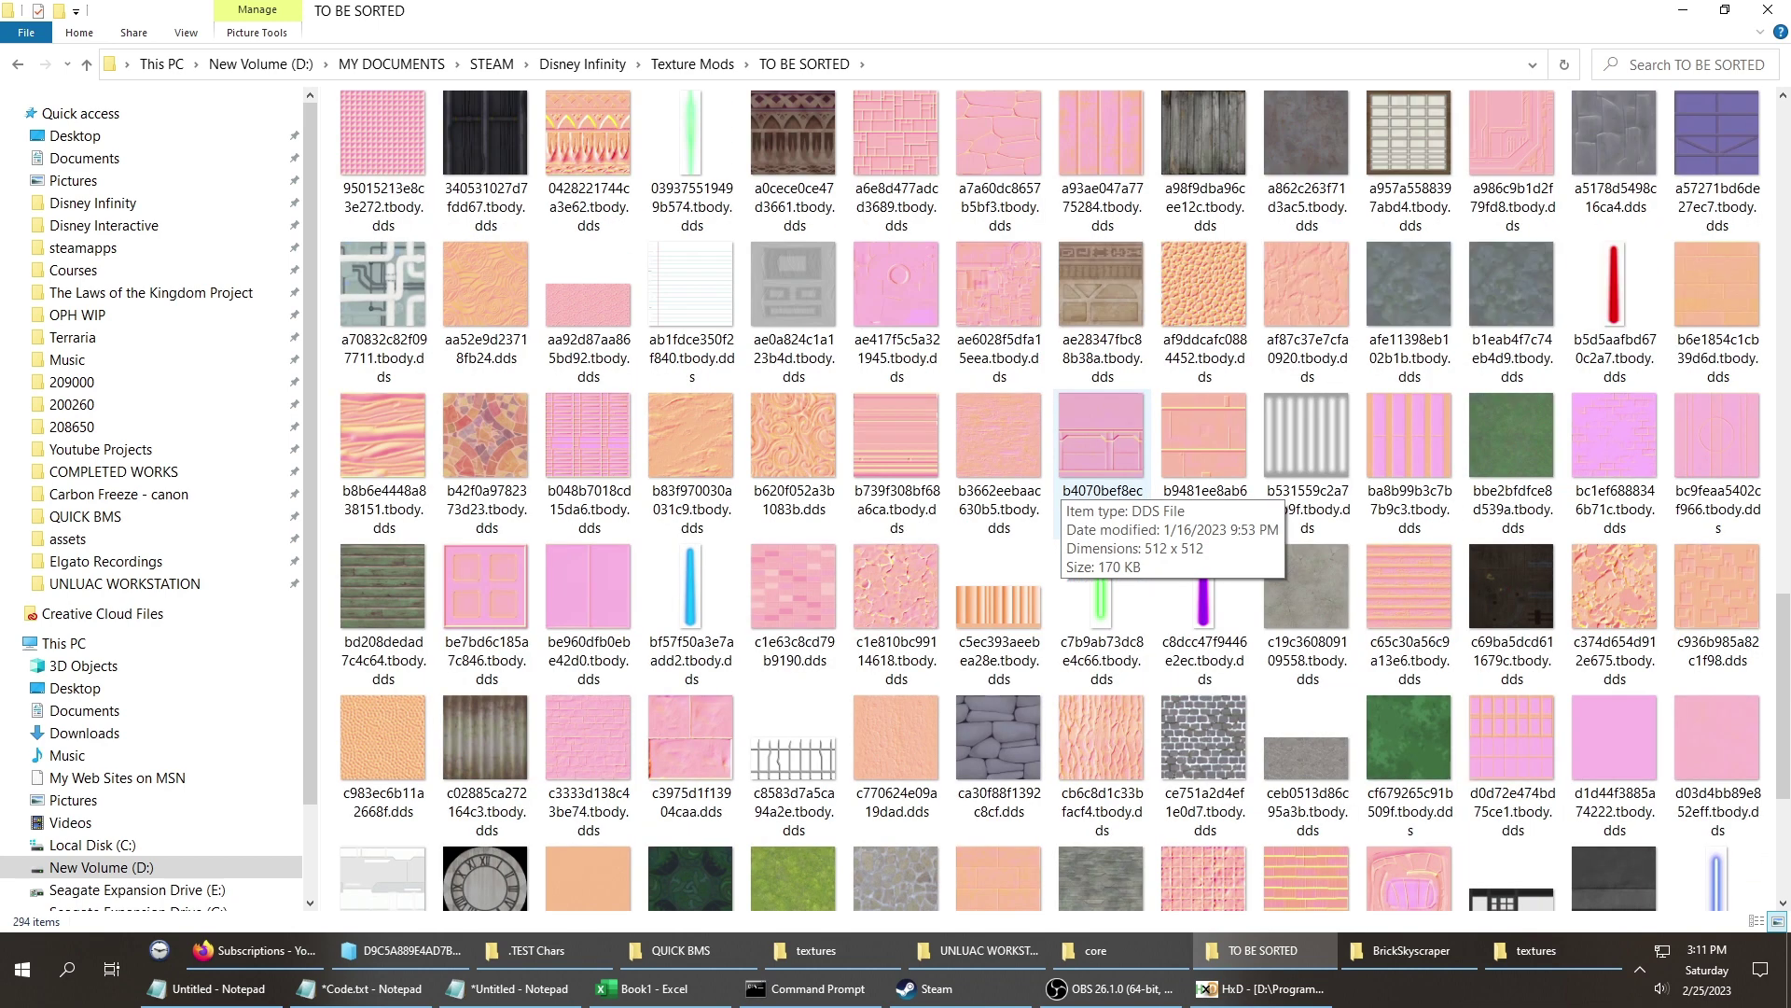
pyautogui.scroll(3, 1100, 447)
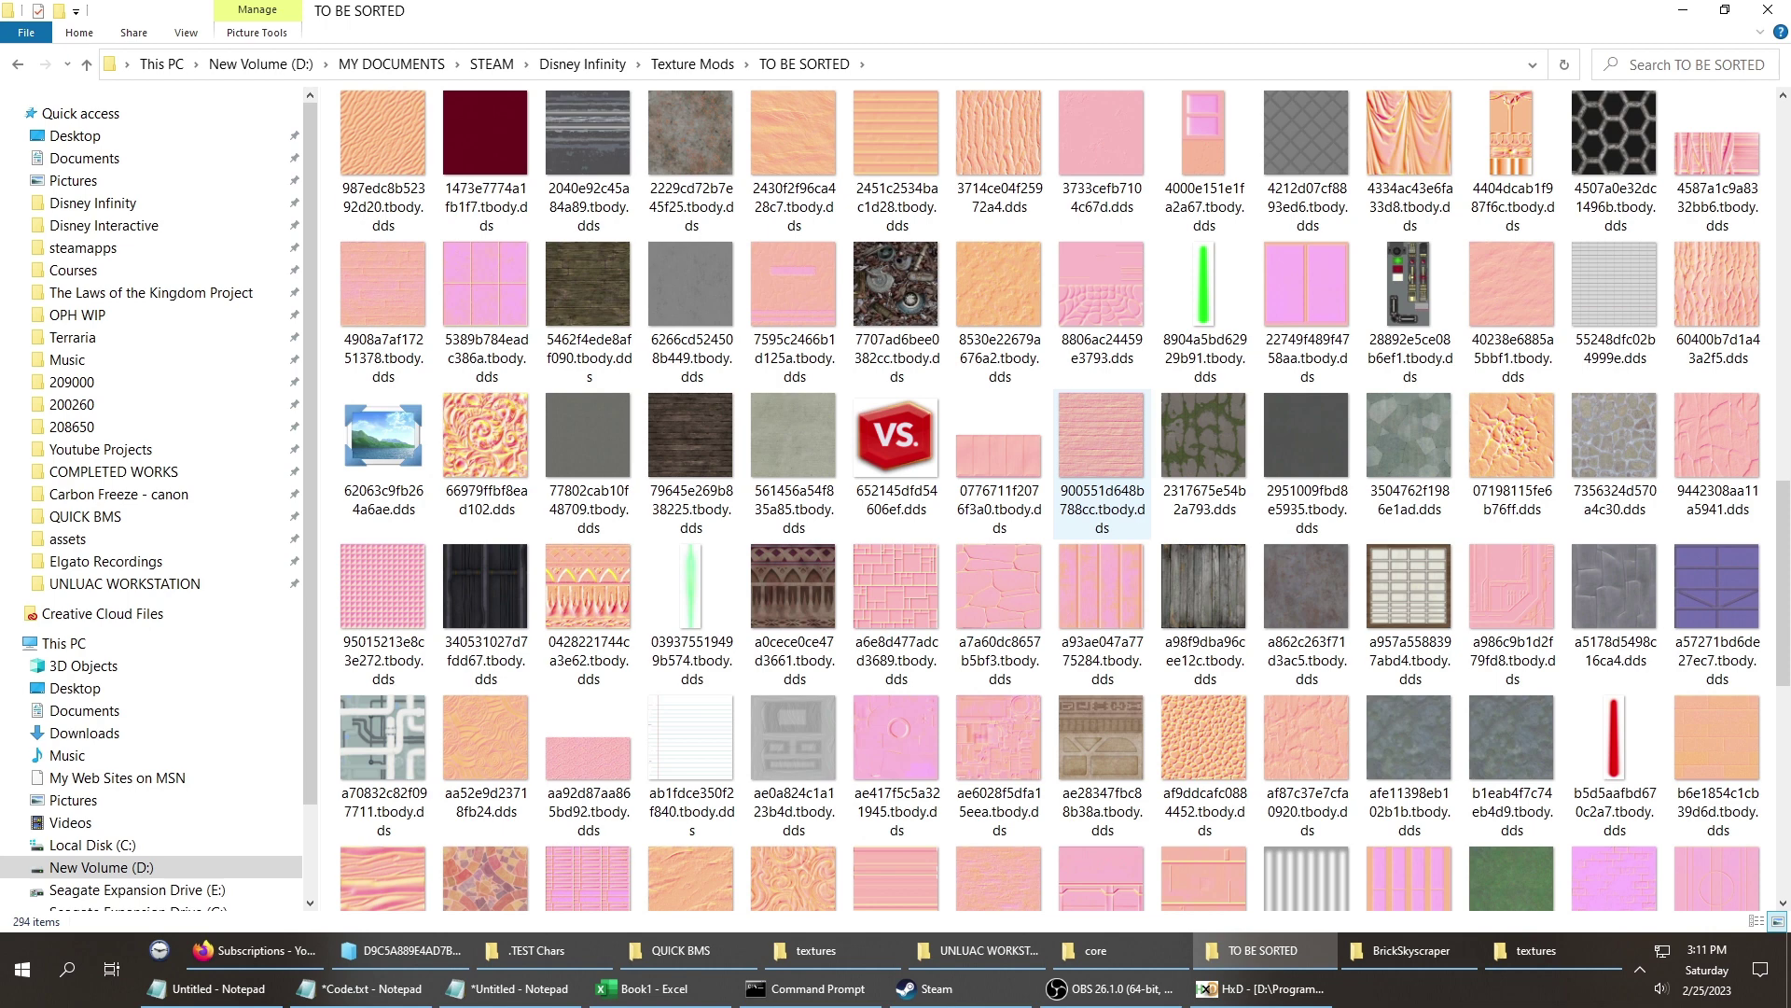
pyautogui.moveTo(867, 597)
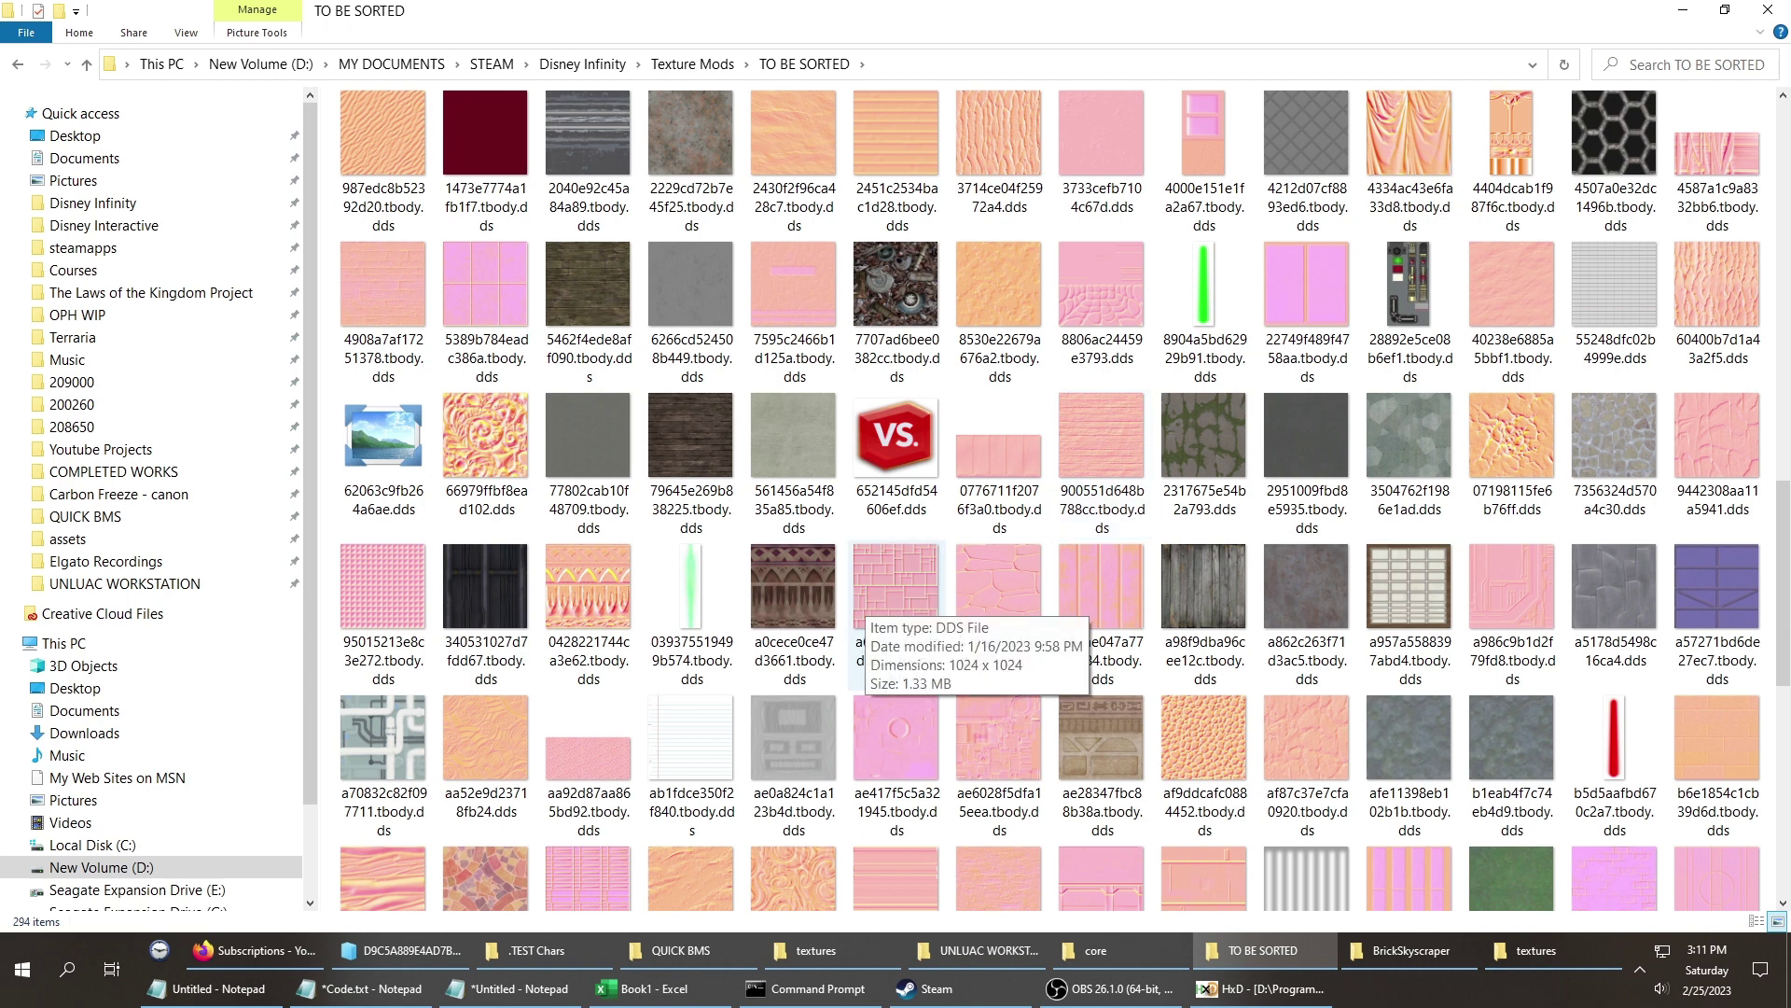
pyautogui.scroll(4, 868, 597)
pyautogui.scroll(-2, 867, 597)
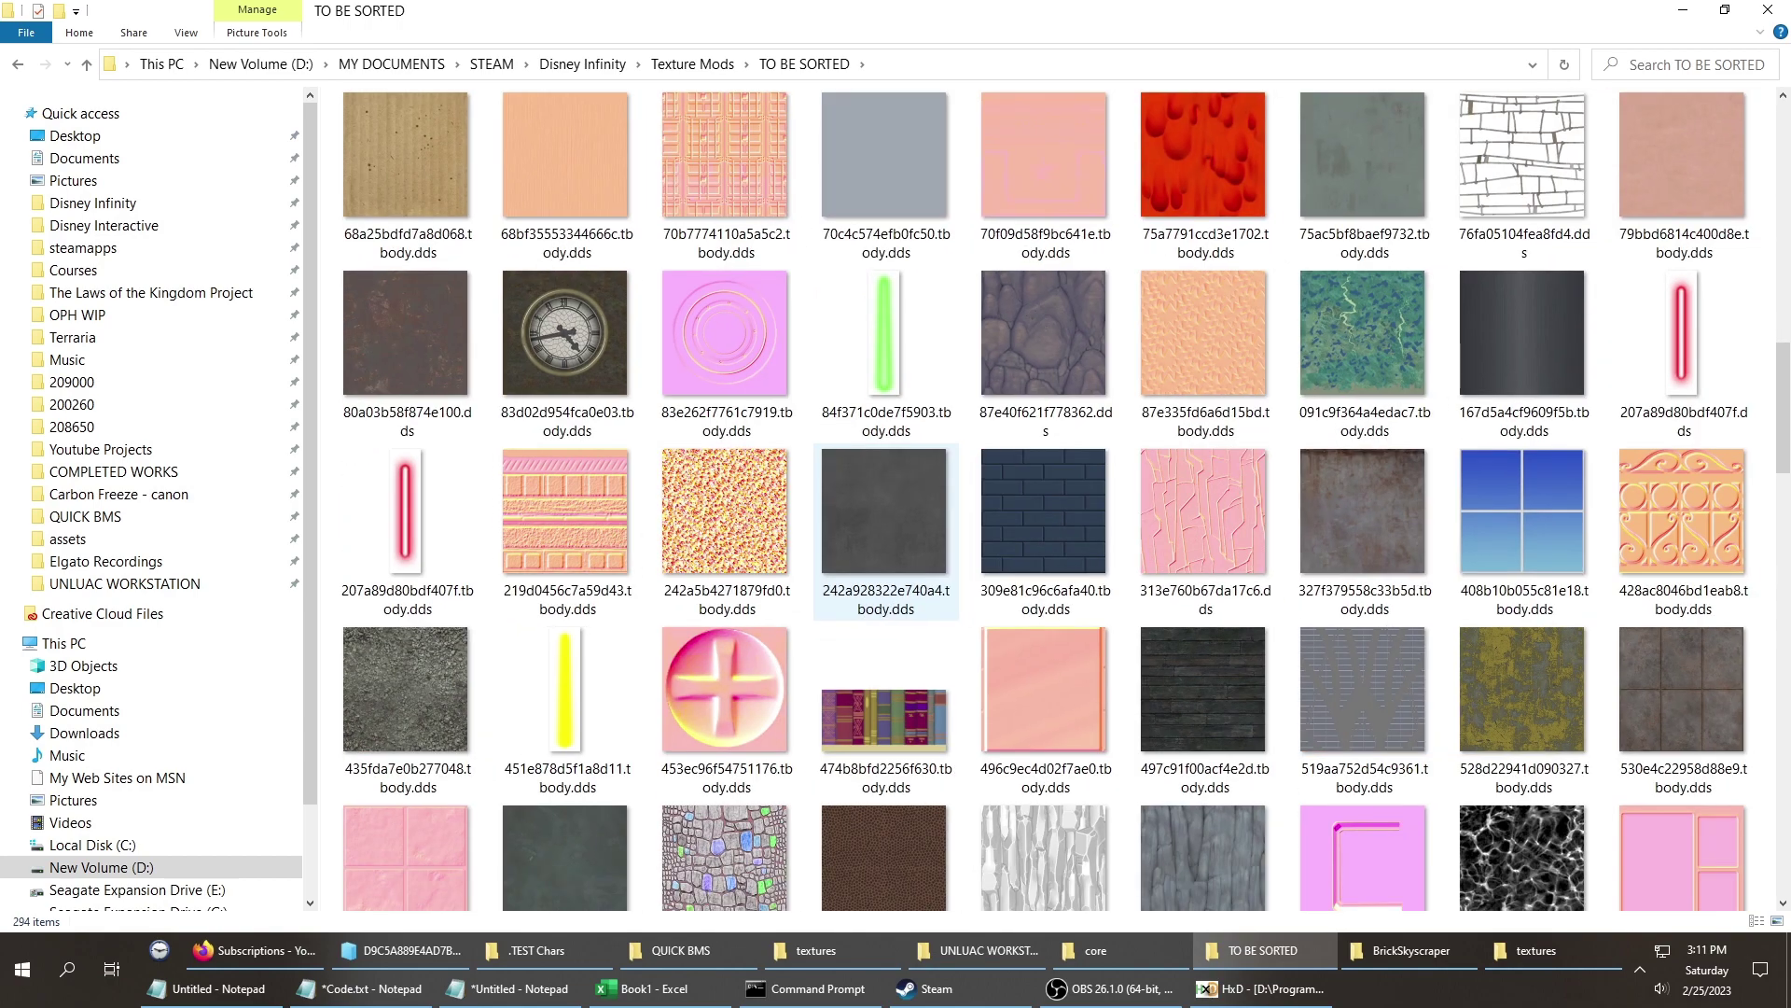
pyautogui.scroll(-10, 886, 606)
pyautogui.scroll(-10, 886, 634)
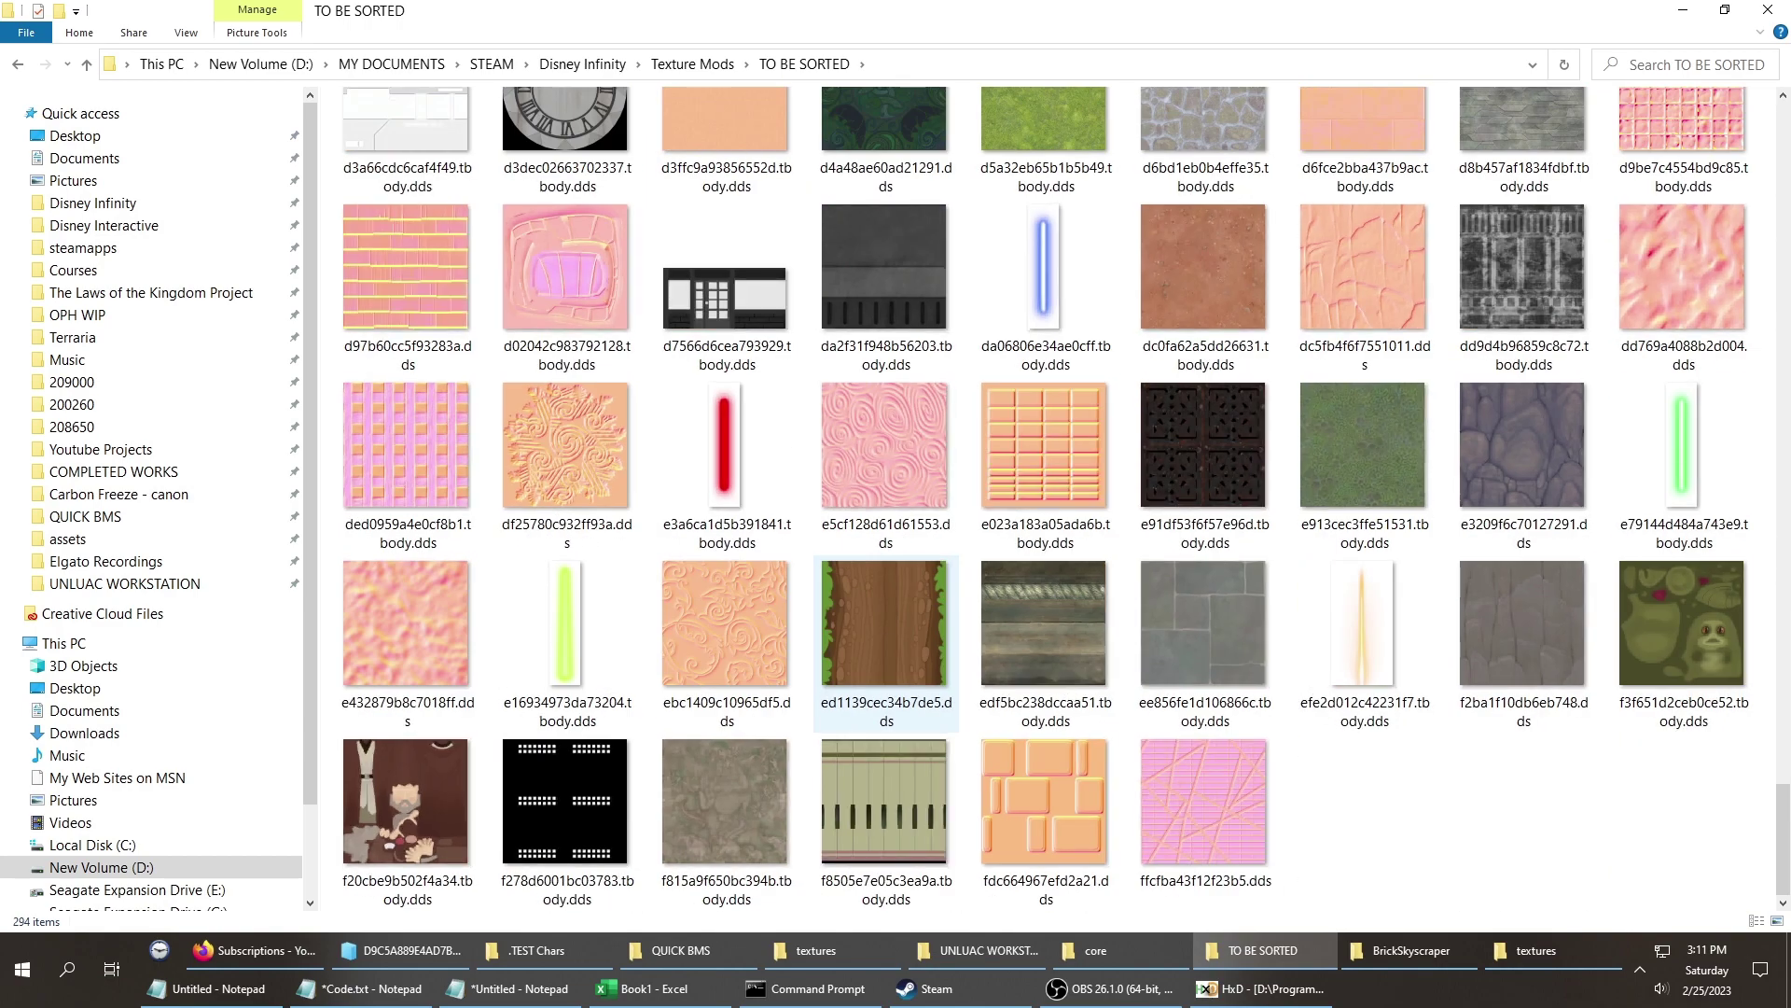
pyautogui.scroll(20, 887, 578)
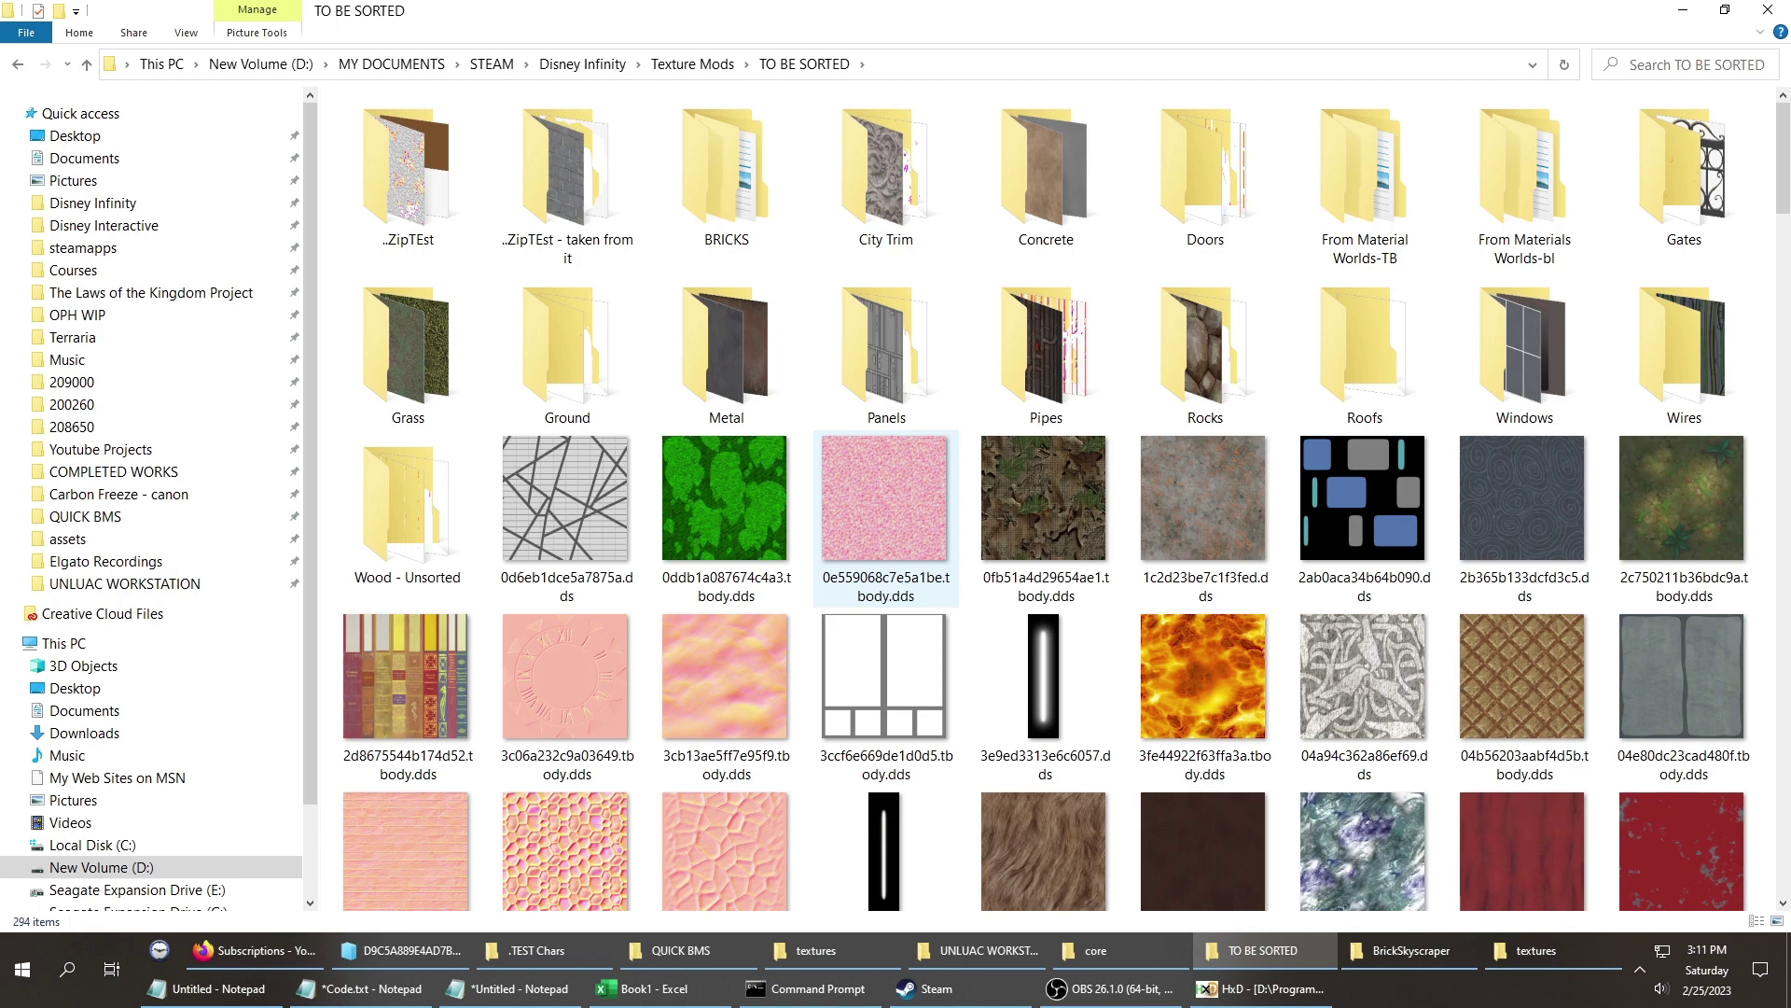
pyautogui.scroll(-4, 886, 578)
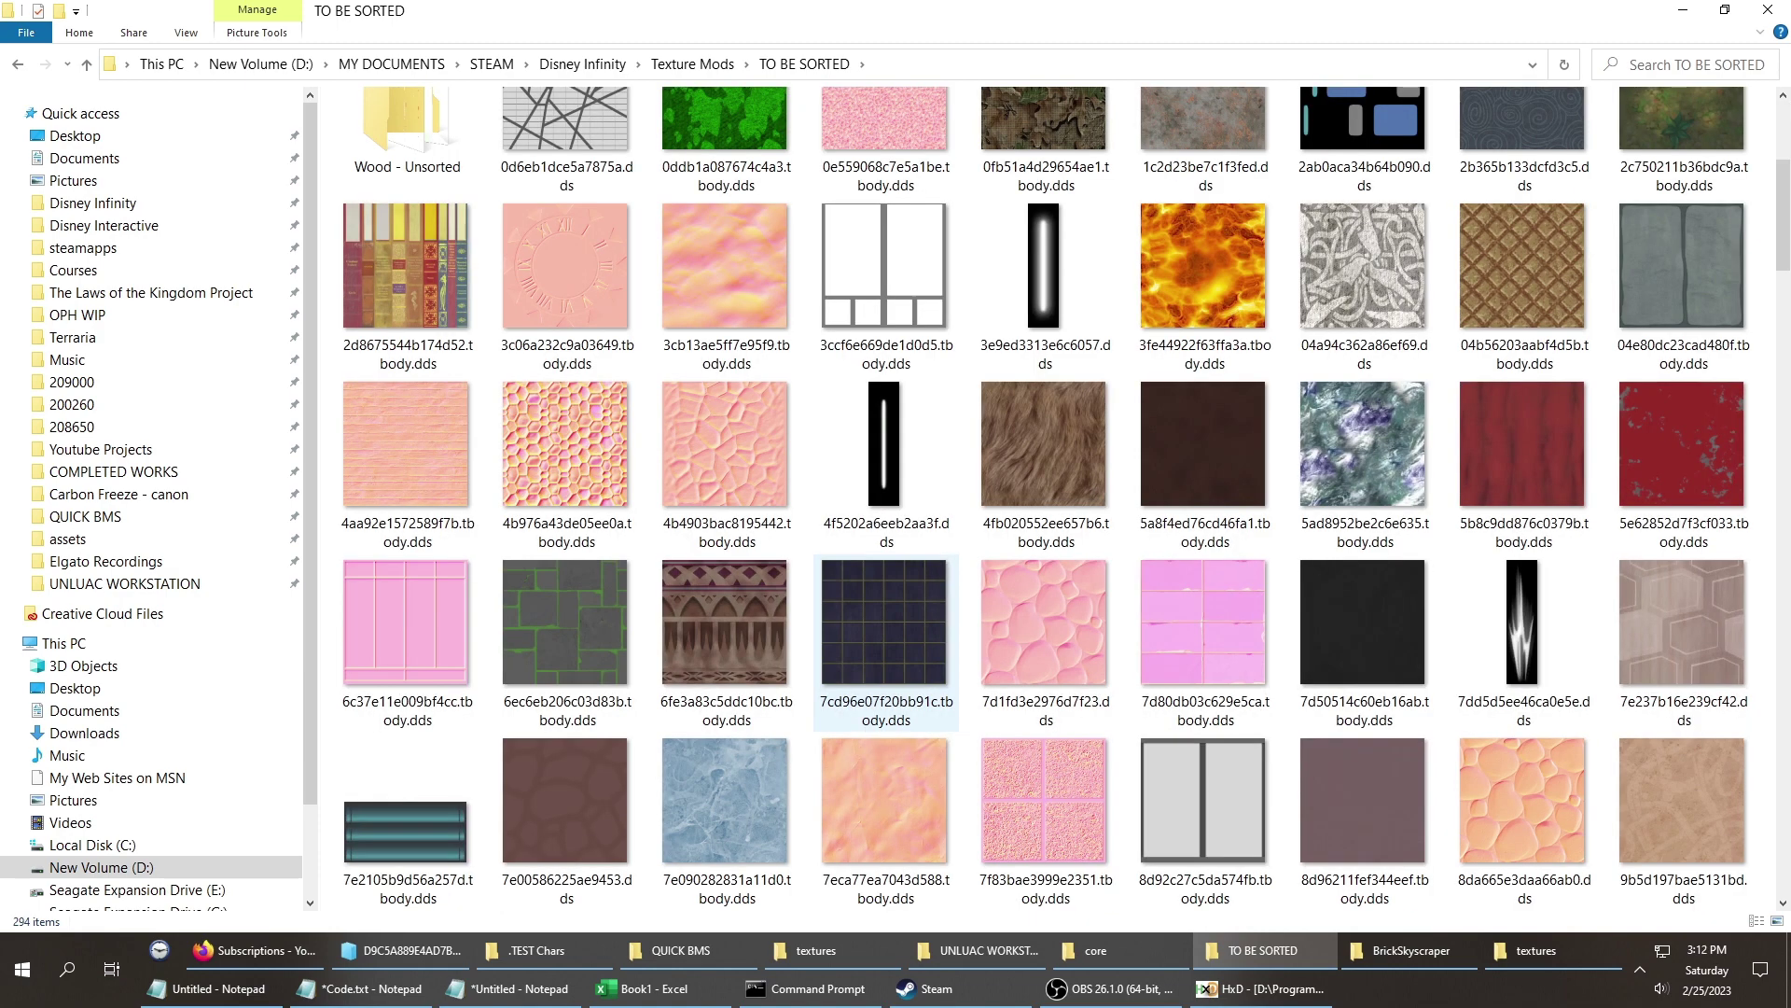
pyautogui.scroll(4, 886, 579)
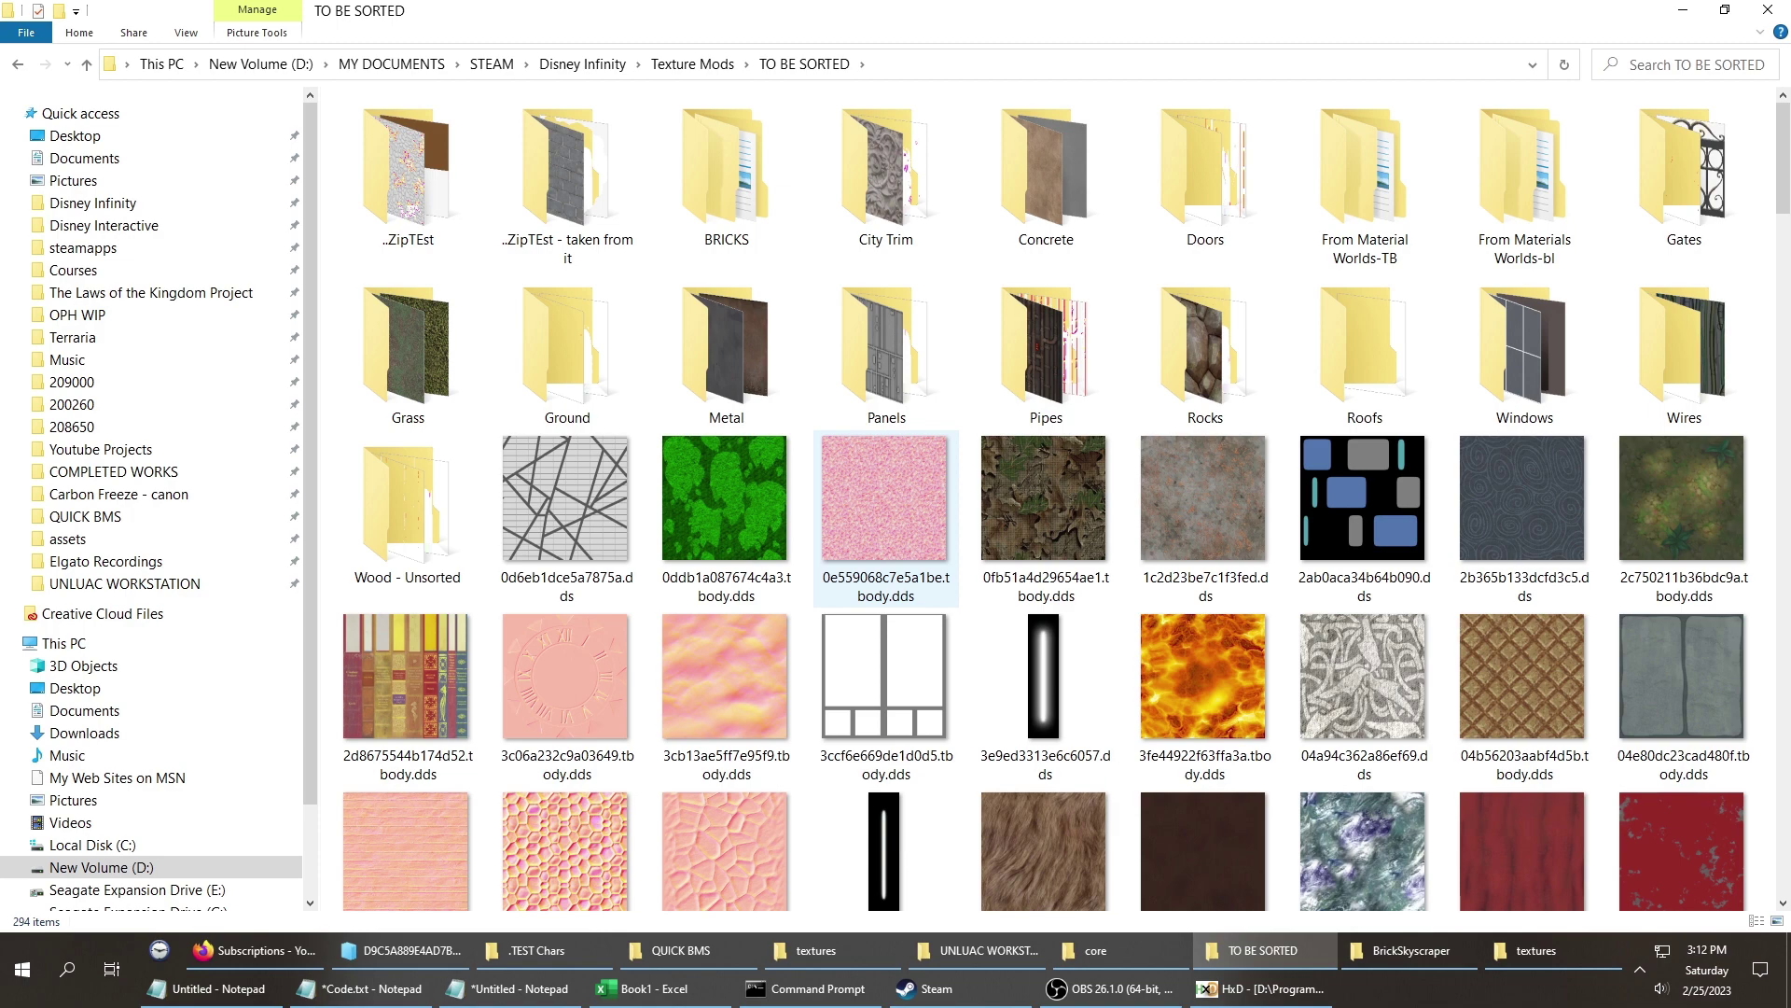
pyautogui.scroll(-10, 886, 578)
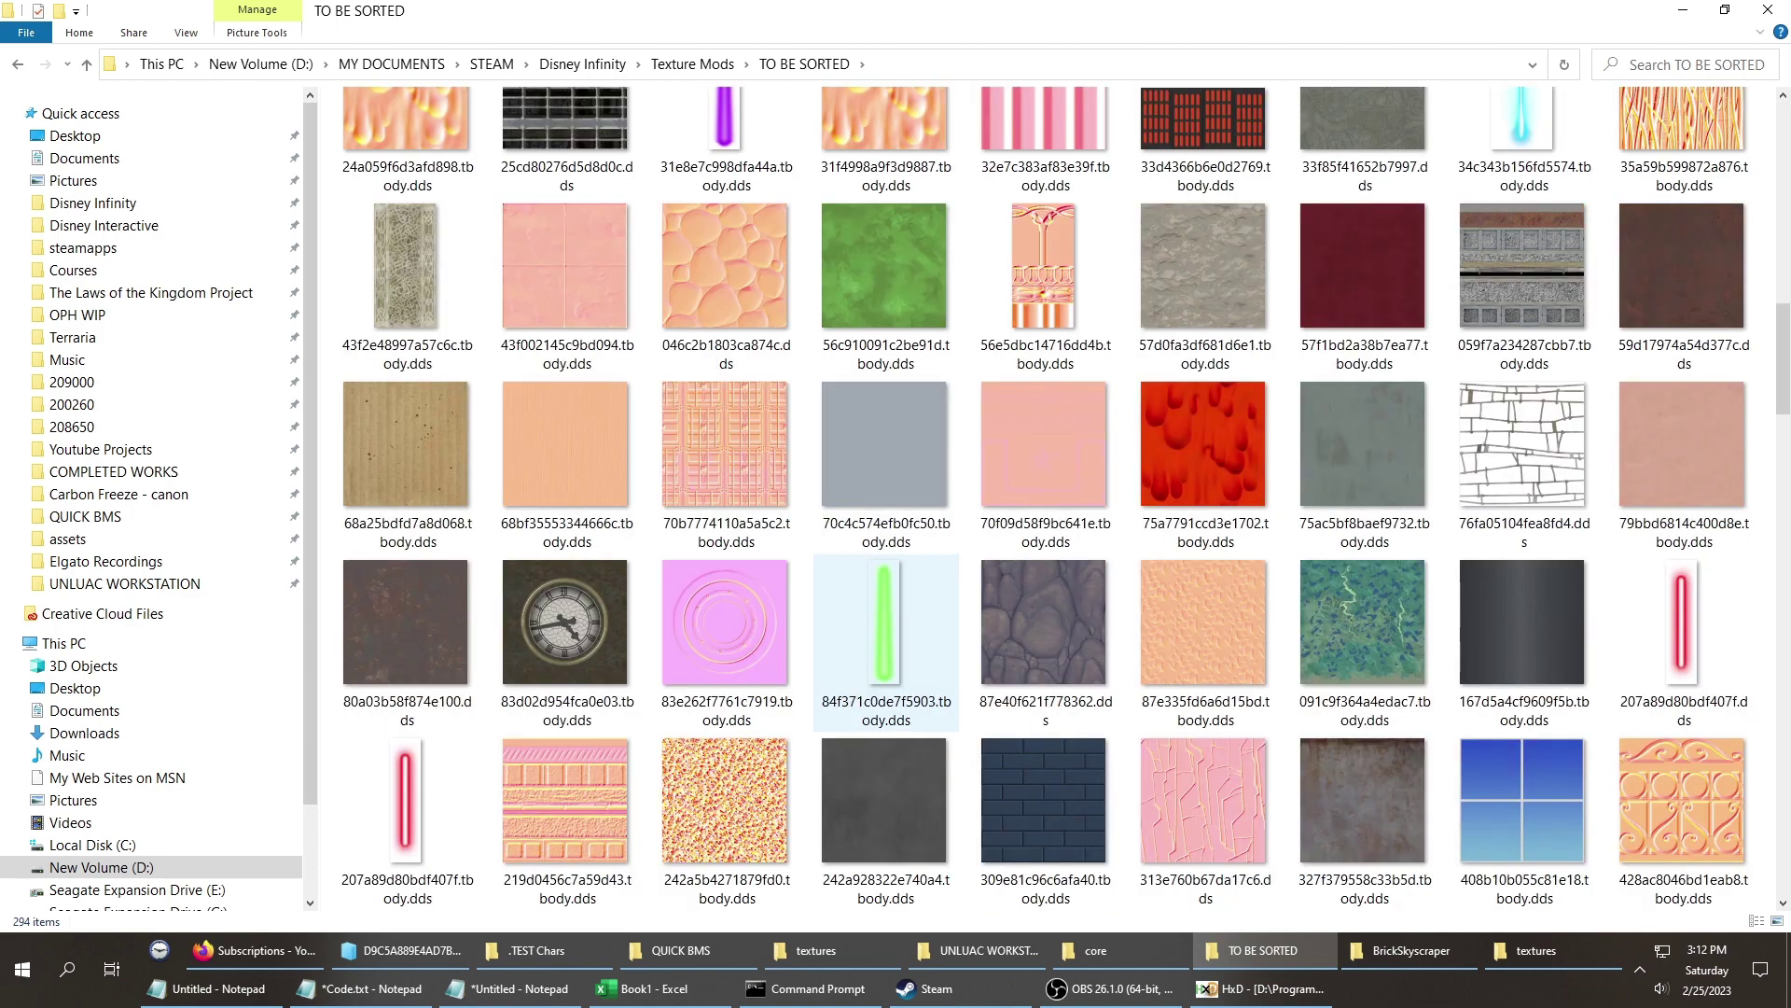
pyautogui.scroll(-3, 887, 578)
pyautogui.scroll(-12, 886, 607)
pyautogui.scroll(7, 886, 606)
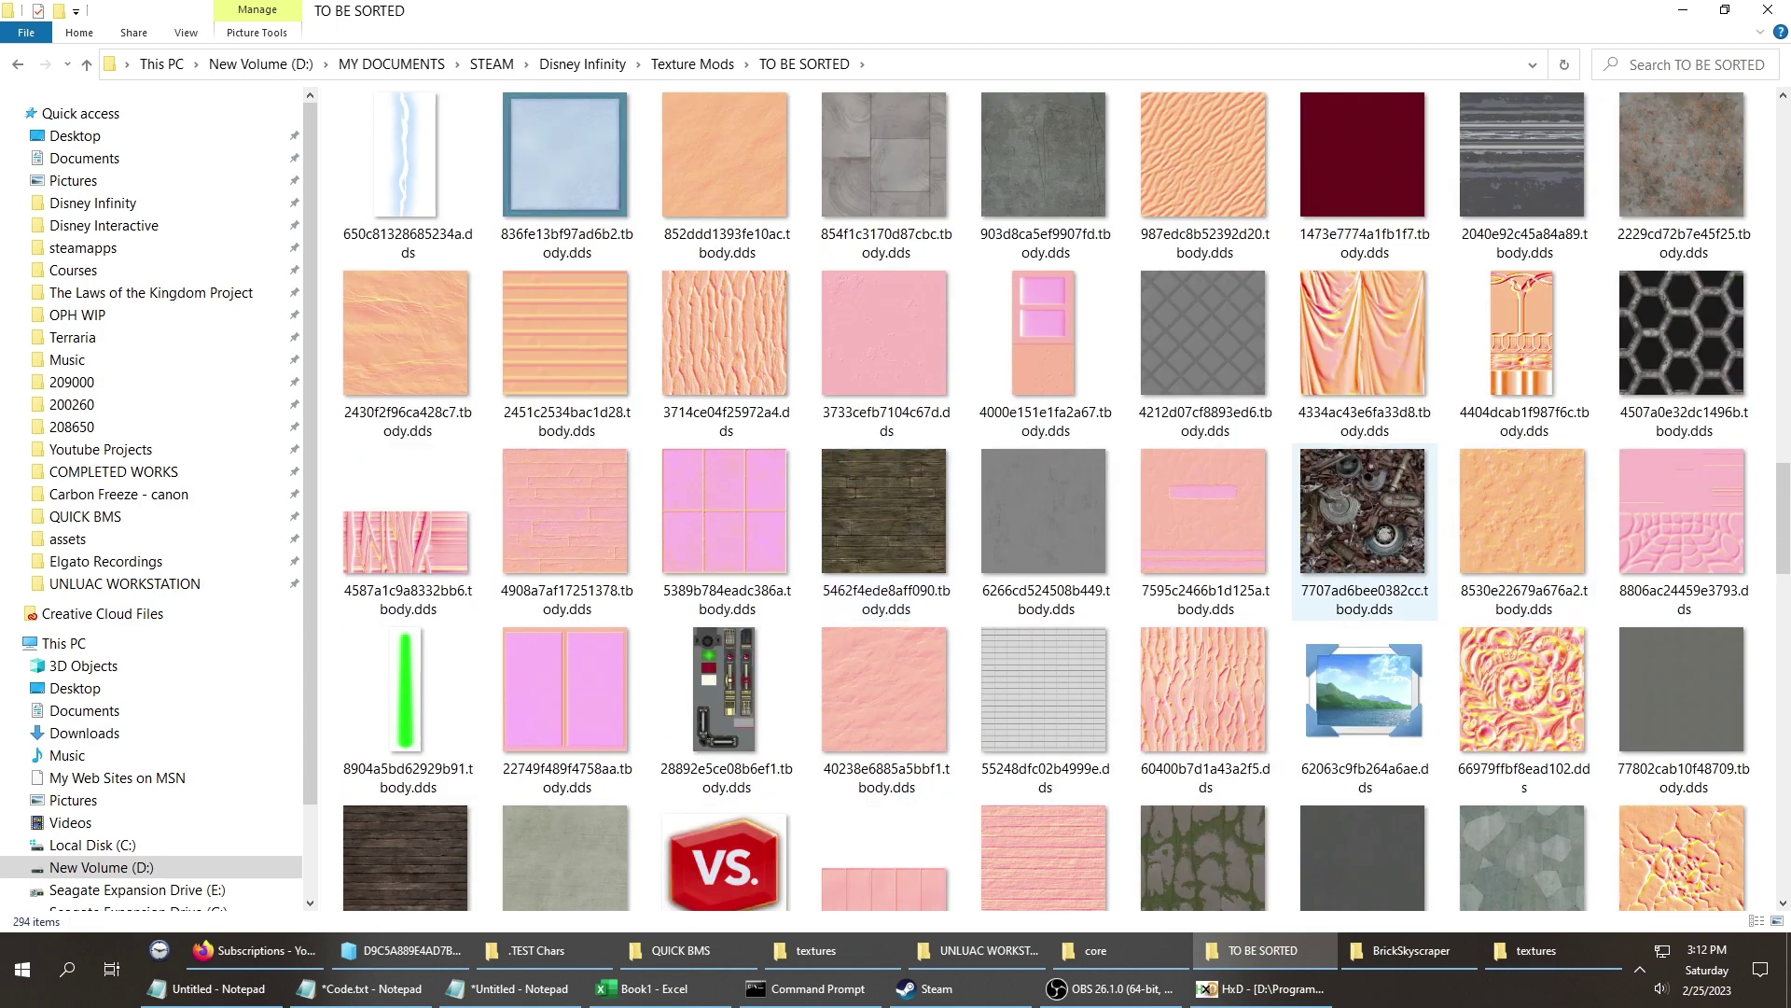
pyautogui.moveTo(1404, 559)
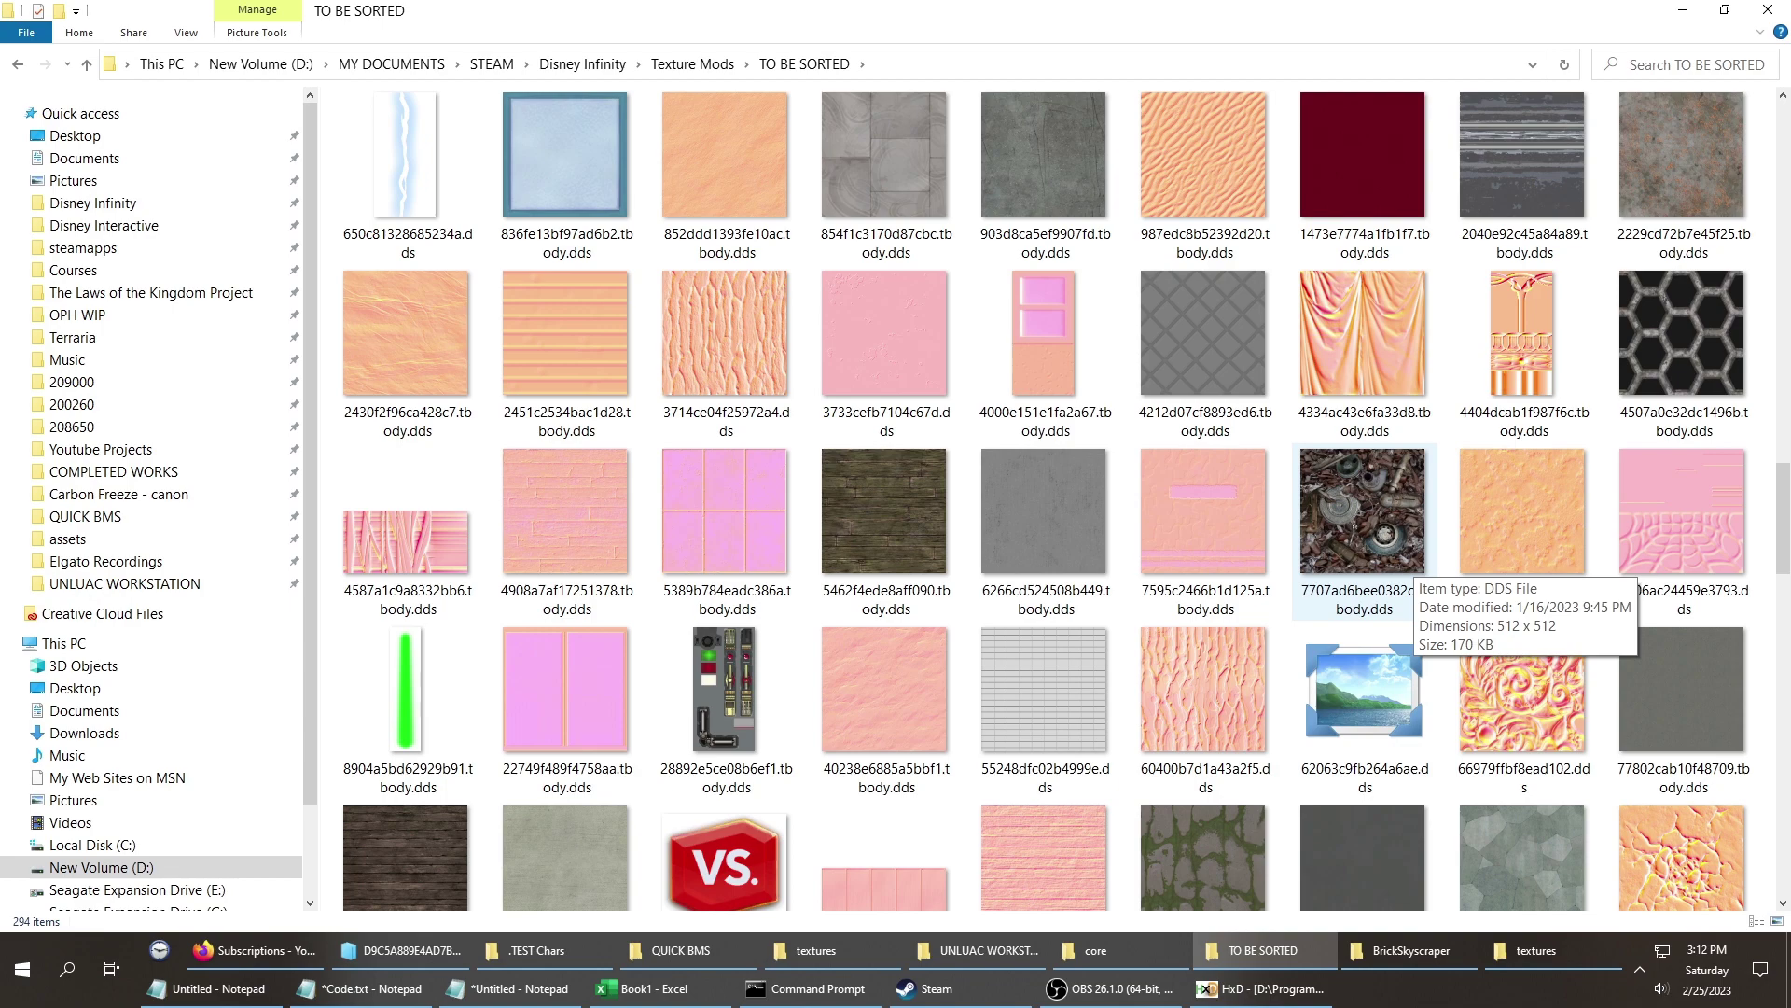
pyautogui.scroll(-3, 1404, 560)
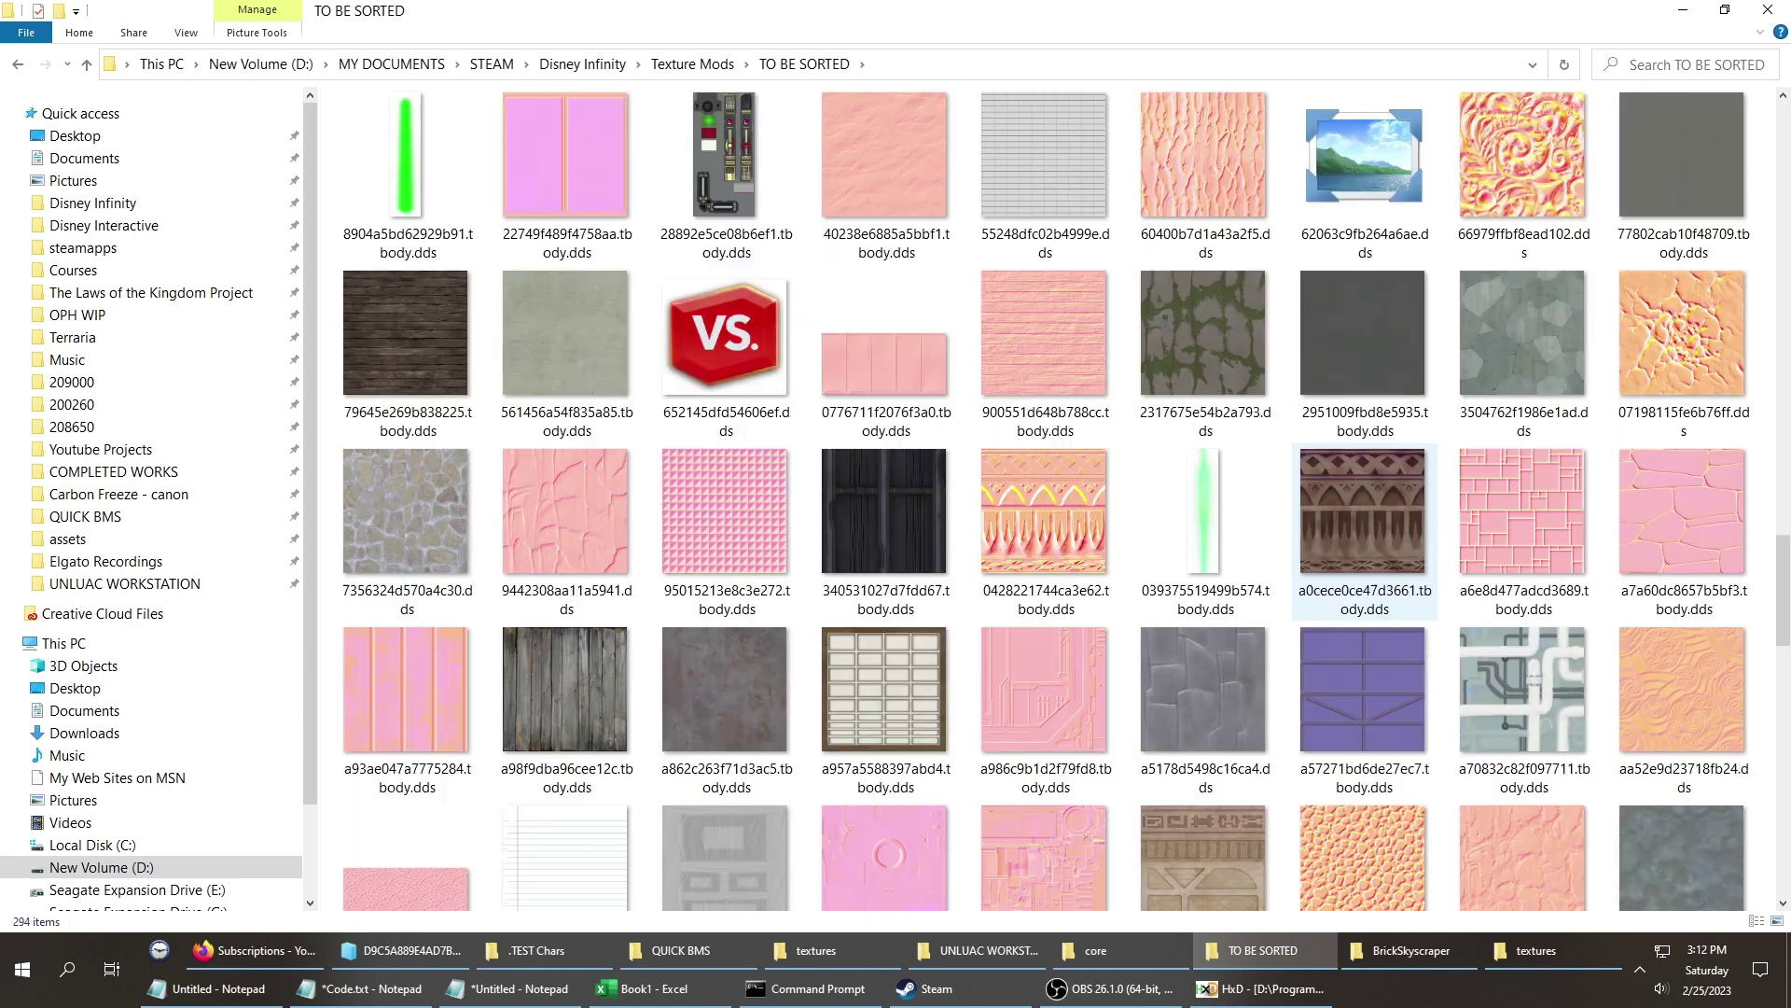
pyautogui.scroll(3, 1404, 560)
pyautogui.scroll(15, 1404, 559)
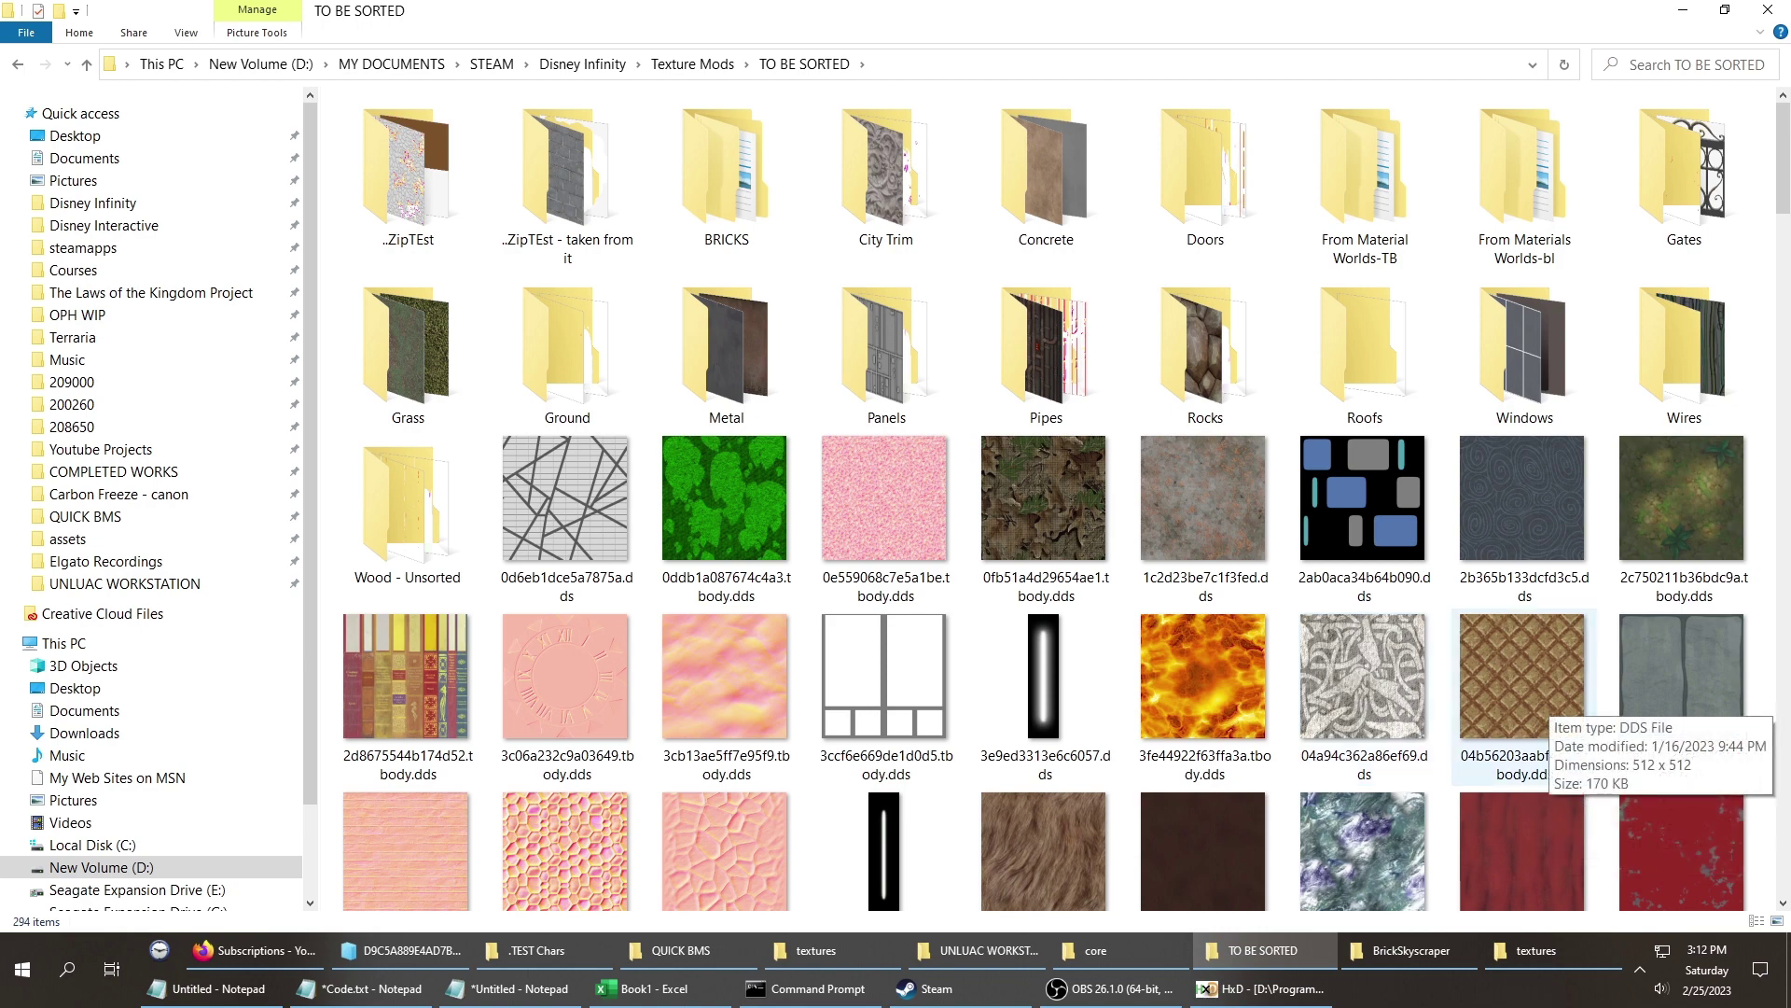
# Preview the 04b56203aabf4d5b.tbody.dds texture in the photo viewer, close it, and scan the TO BE SORTED thumbnails again.
pyautogui.doubleClick(1530, 700)
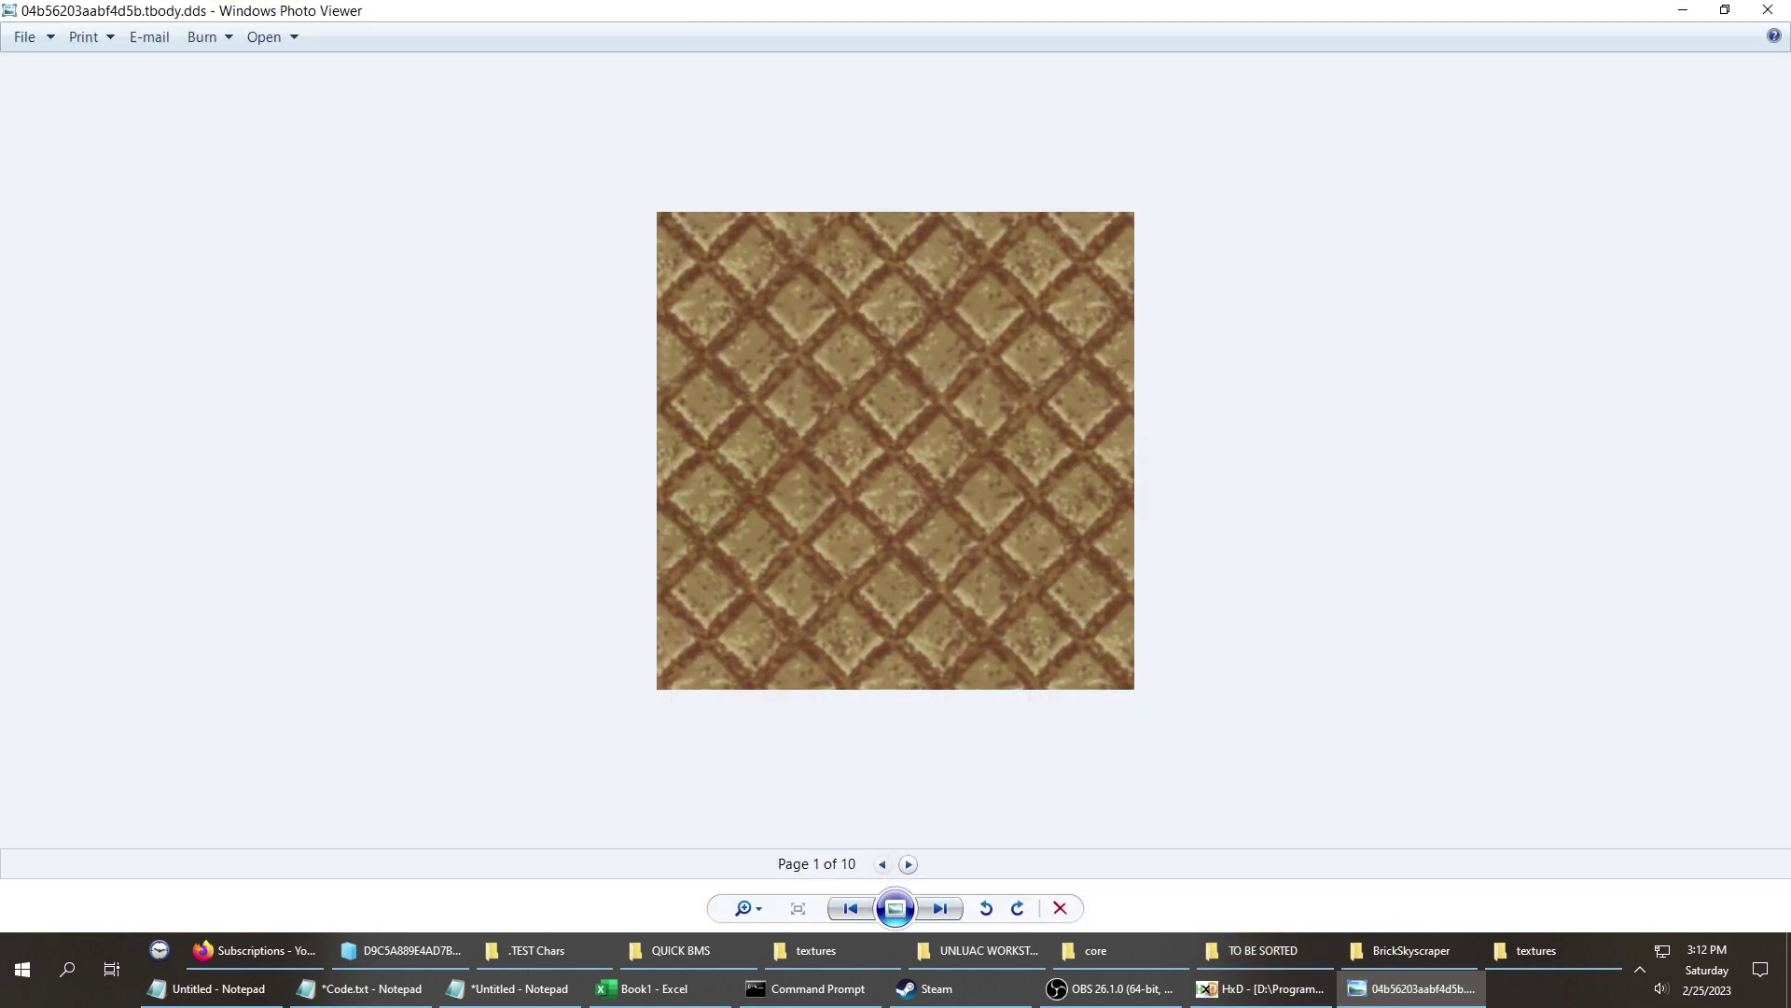
pyautogui.click(1768, 9)
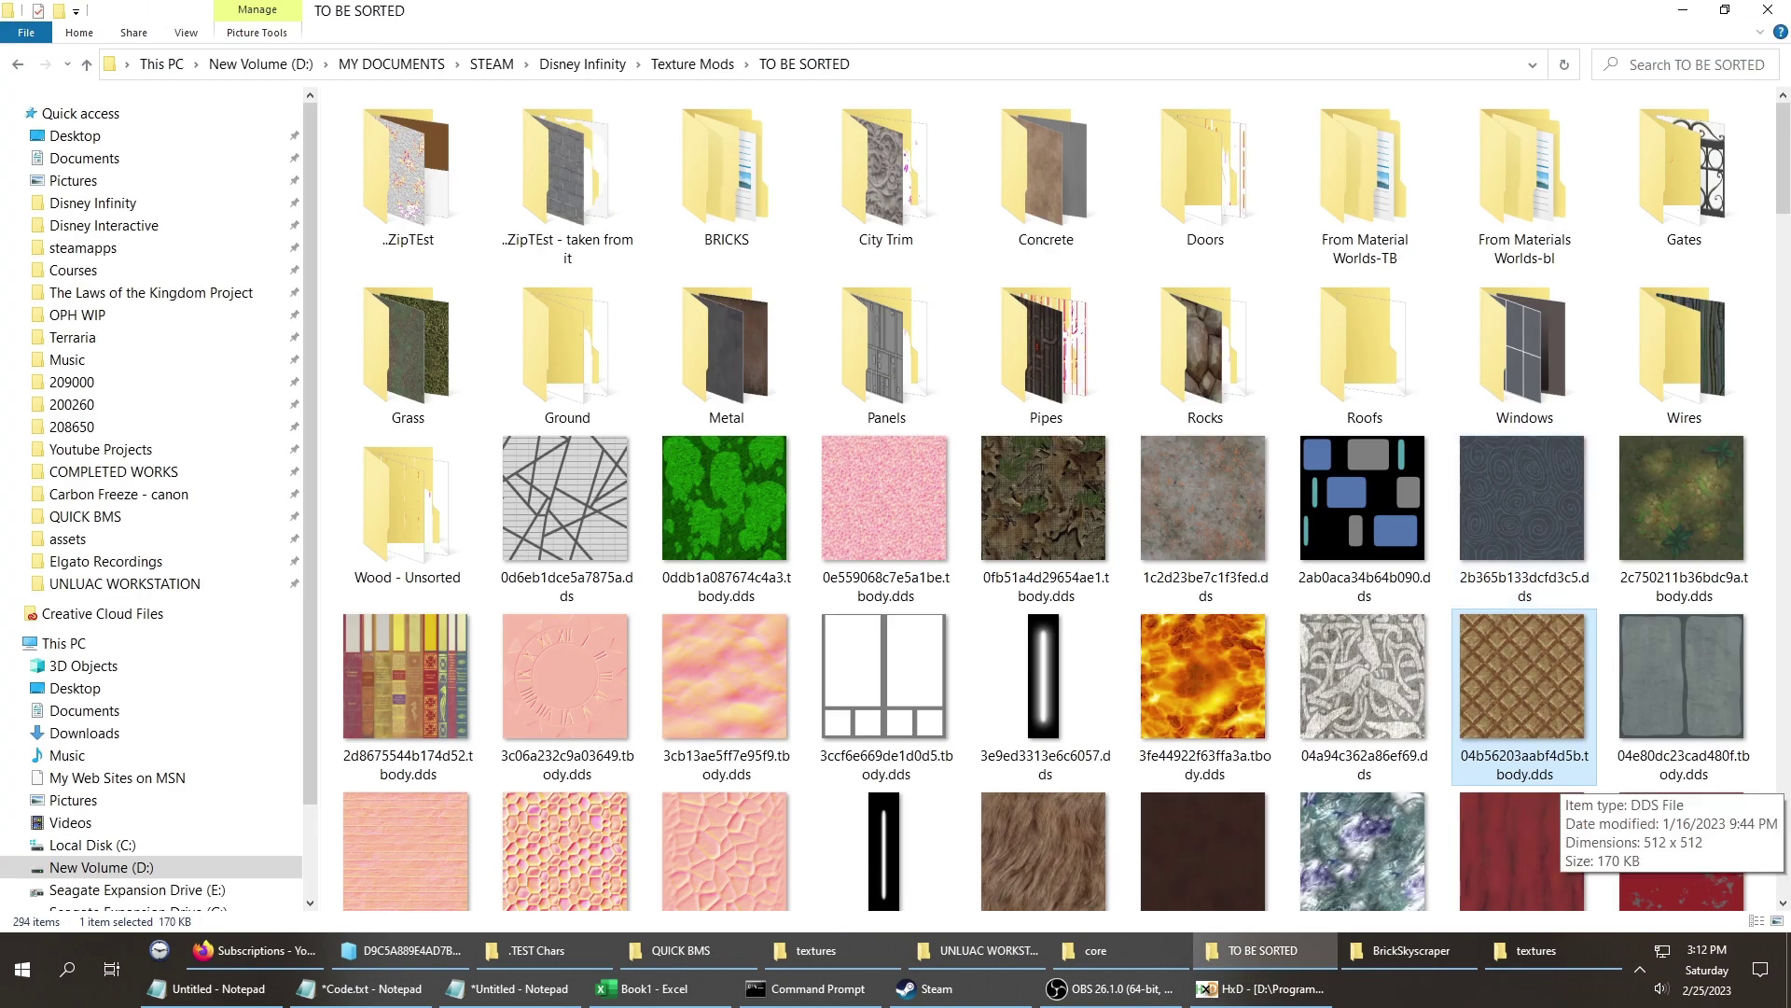
pyautogui.scroll(-5, 1067, 499)
pyautogui.scroll(-15, 1066, 499)
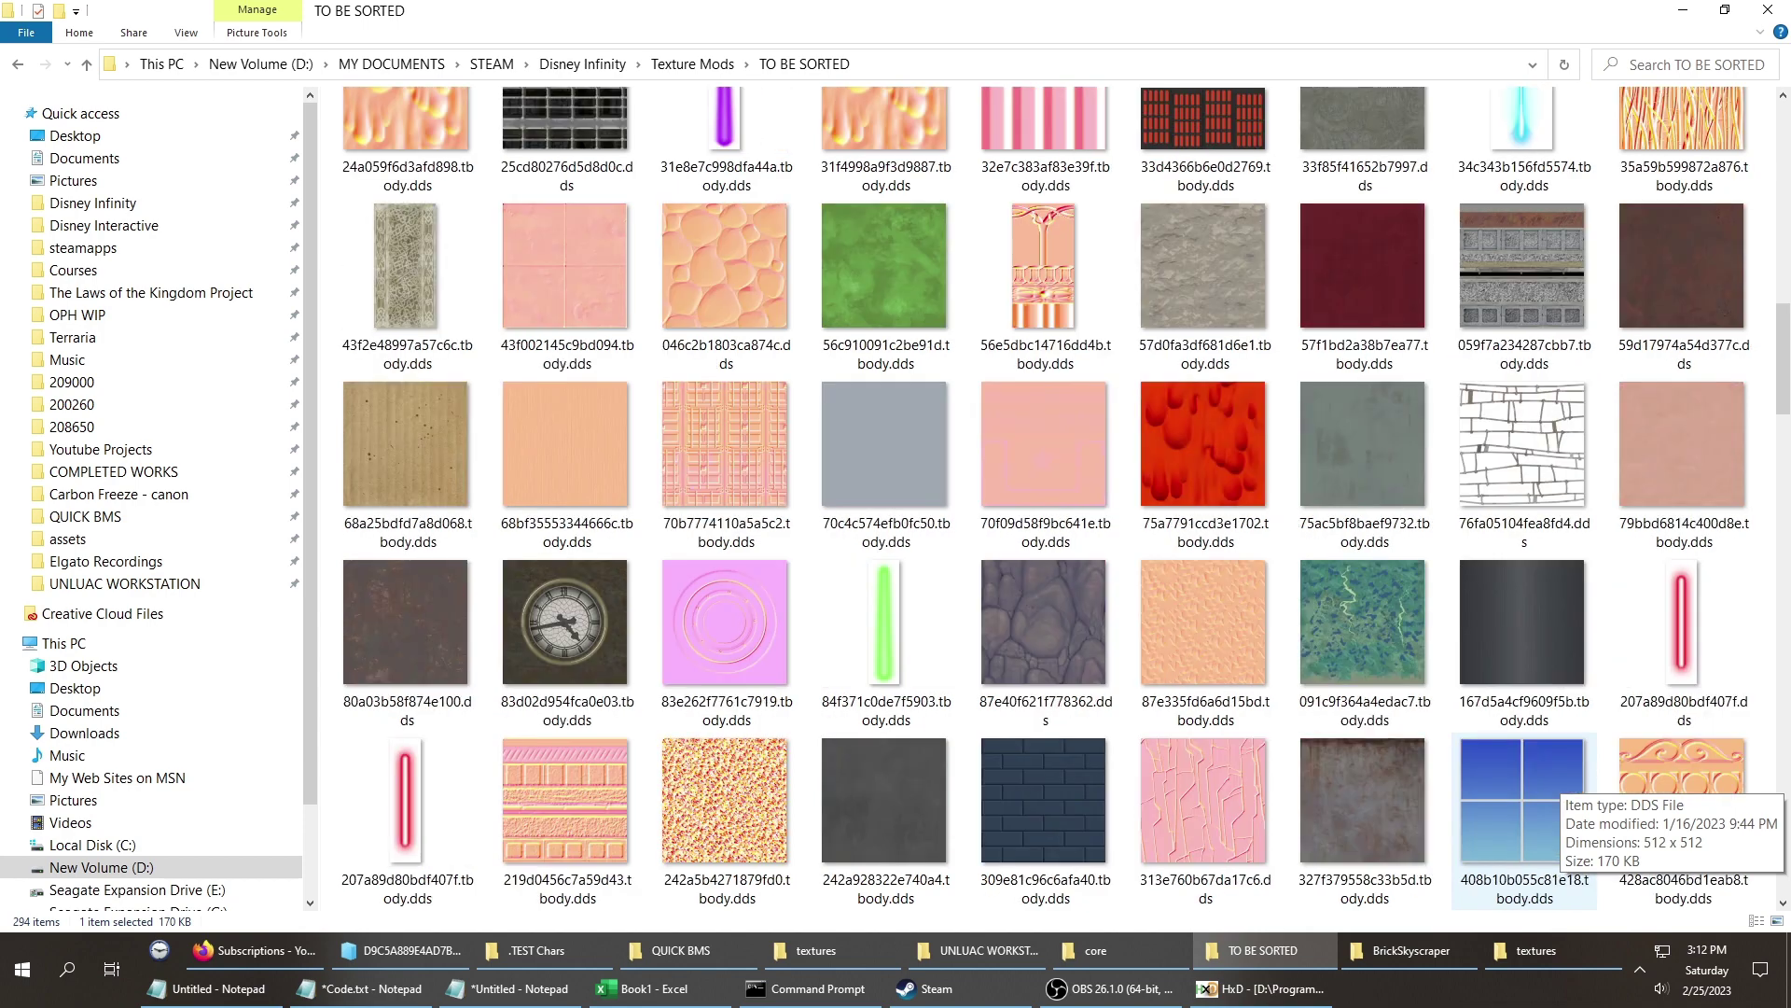
pyautogui.scroll(20, 1044, 499)
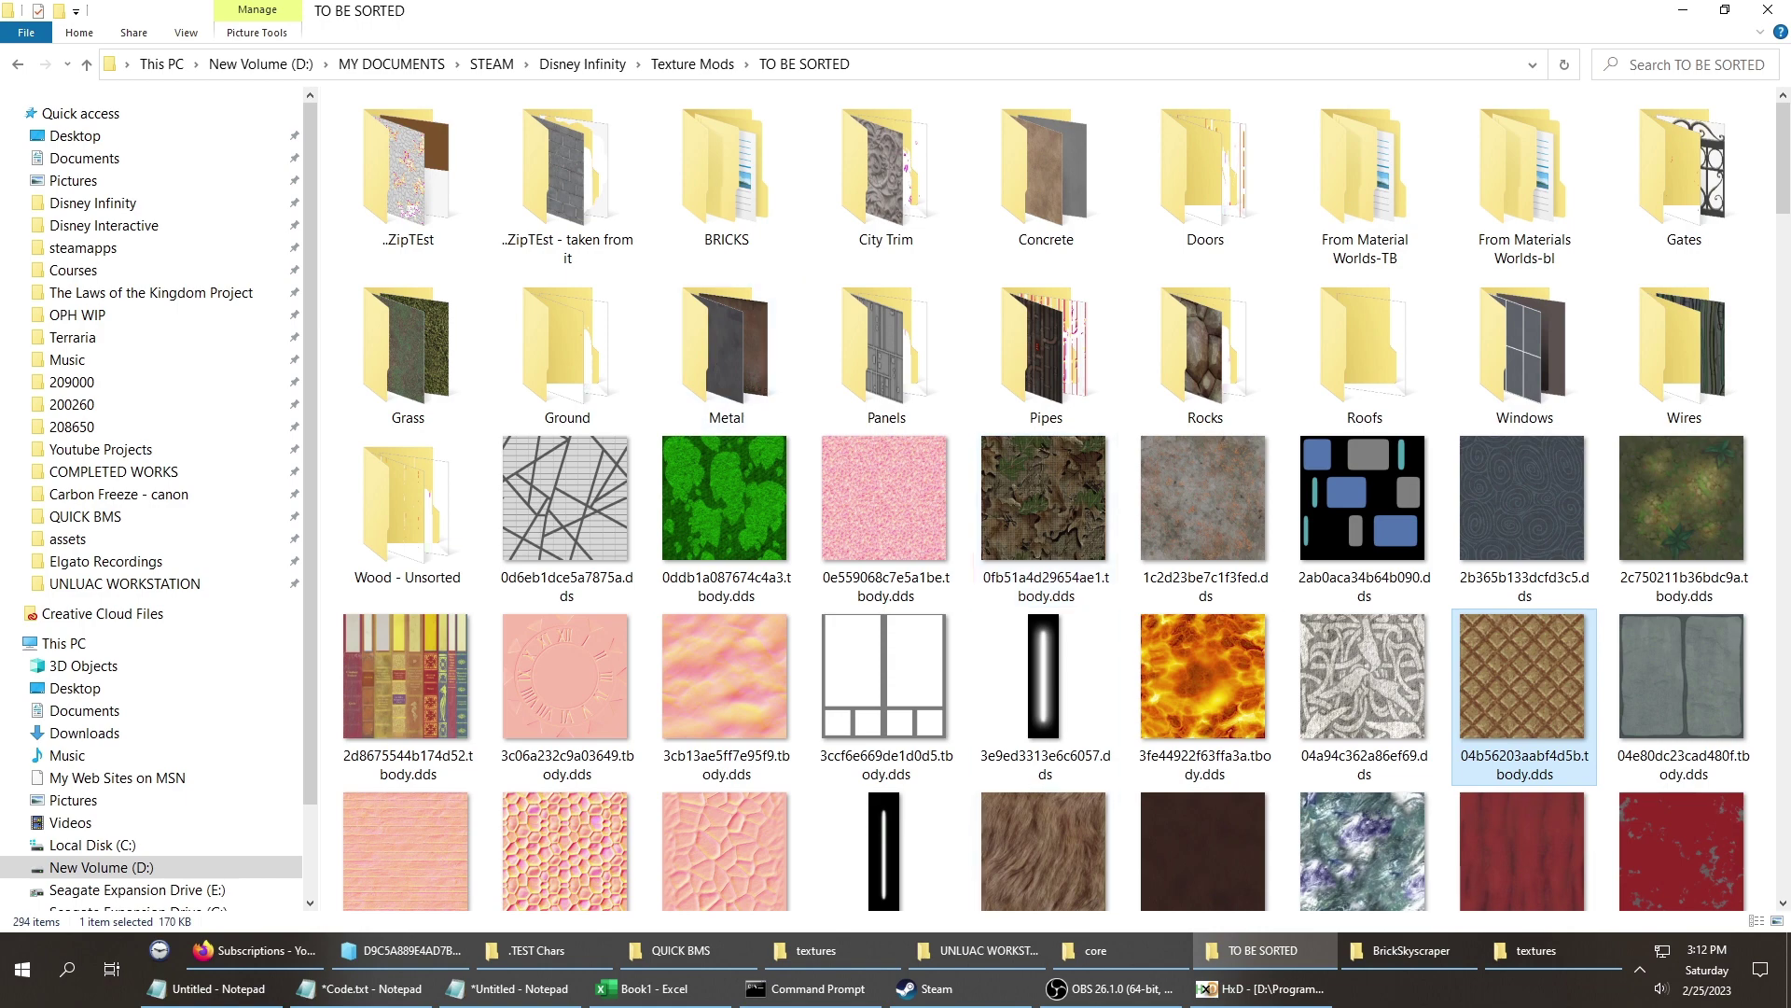
# Return to Texture Mods, open the TERRAIN THEMES folder, and check the details of its City subfolder.
pyautogui.hotkey('alt', 'Left')
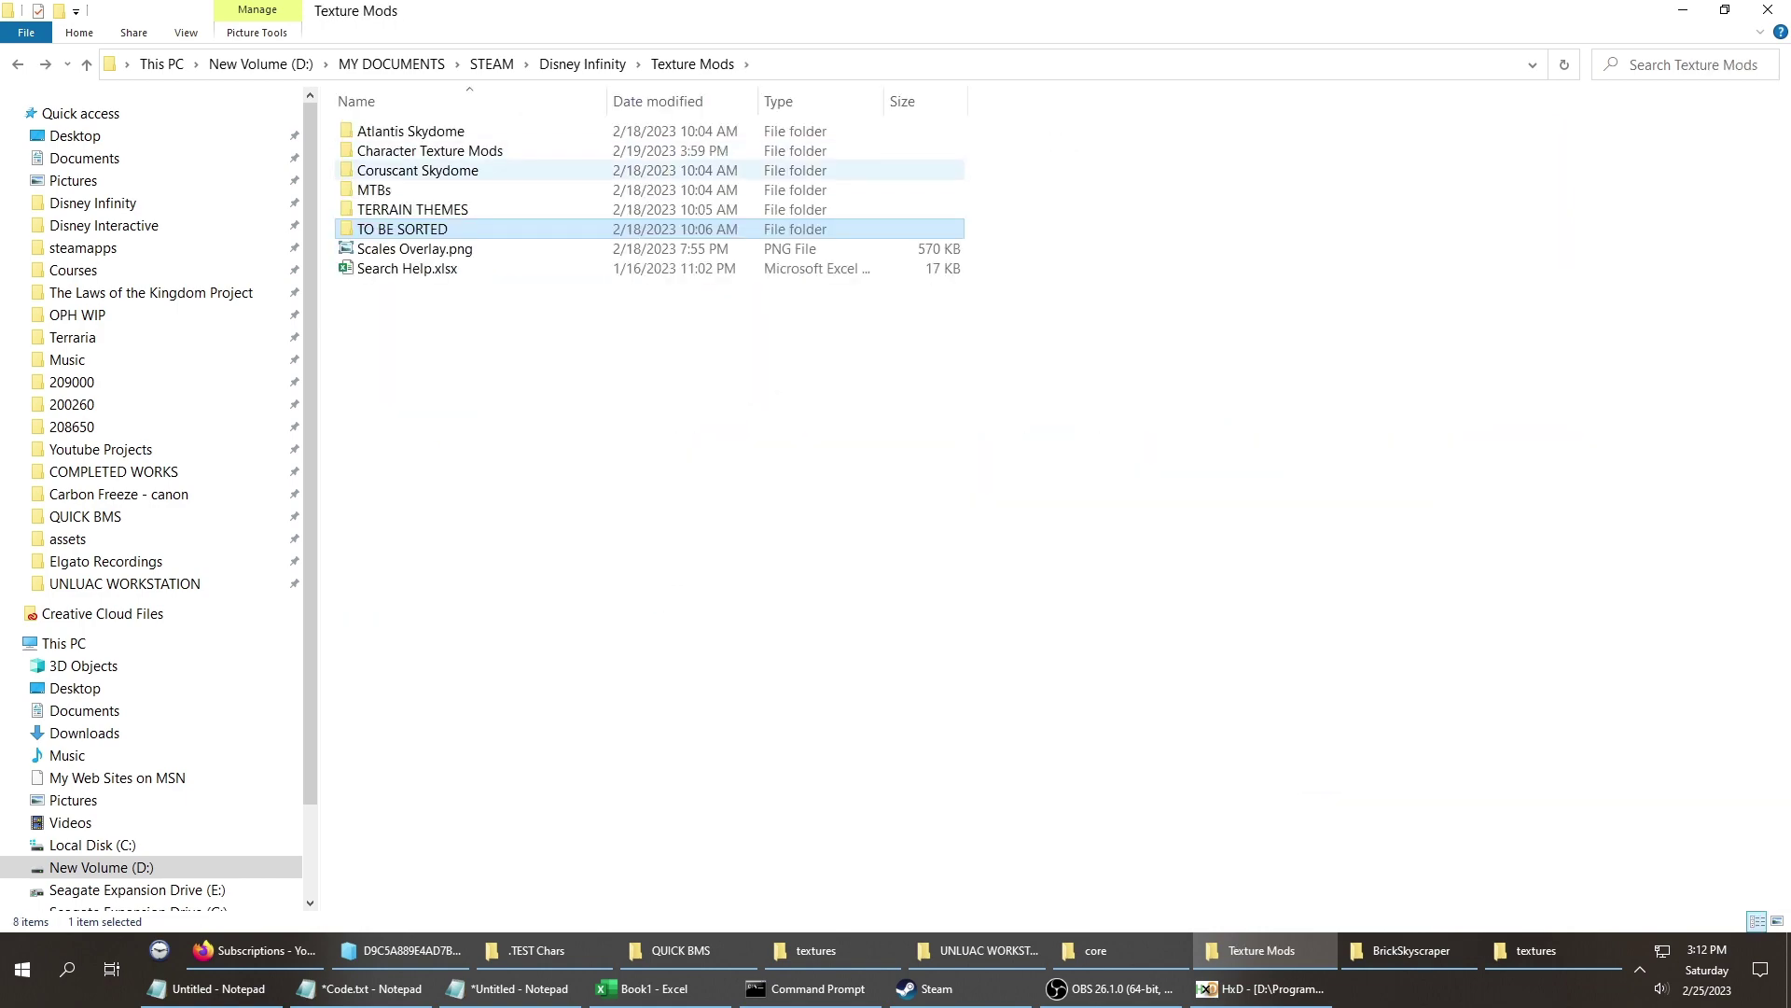
pyautogui.doubleClick(411, 209)
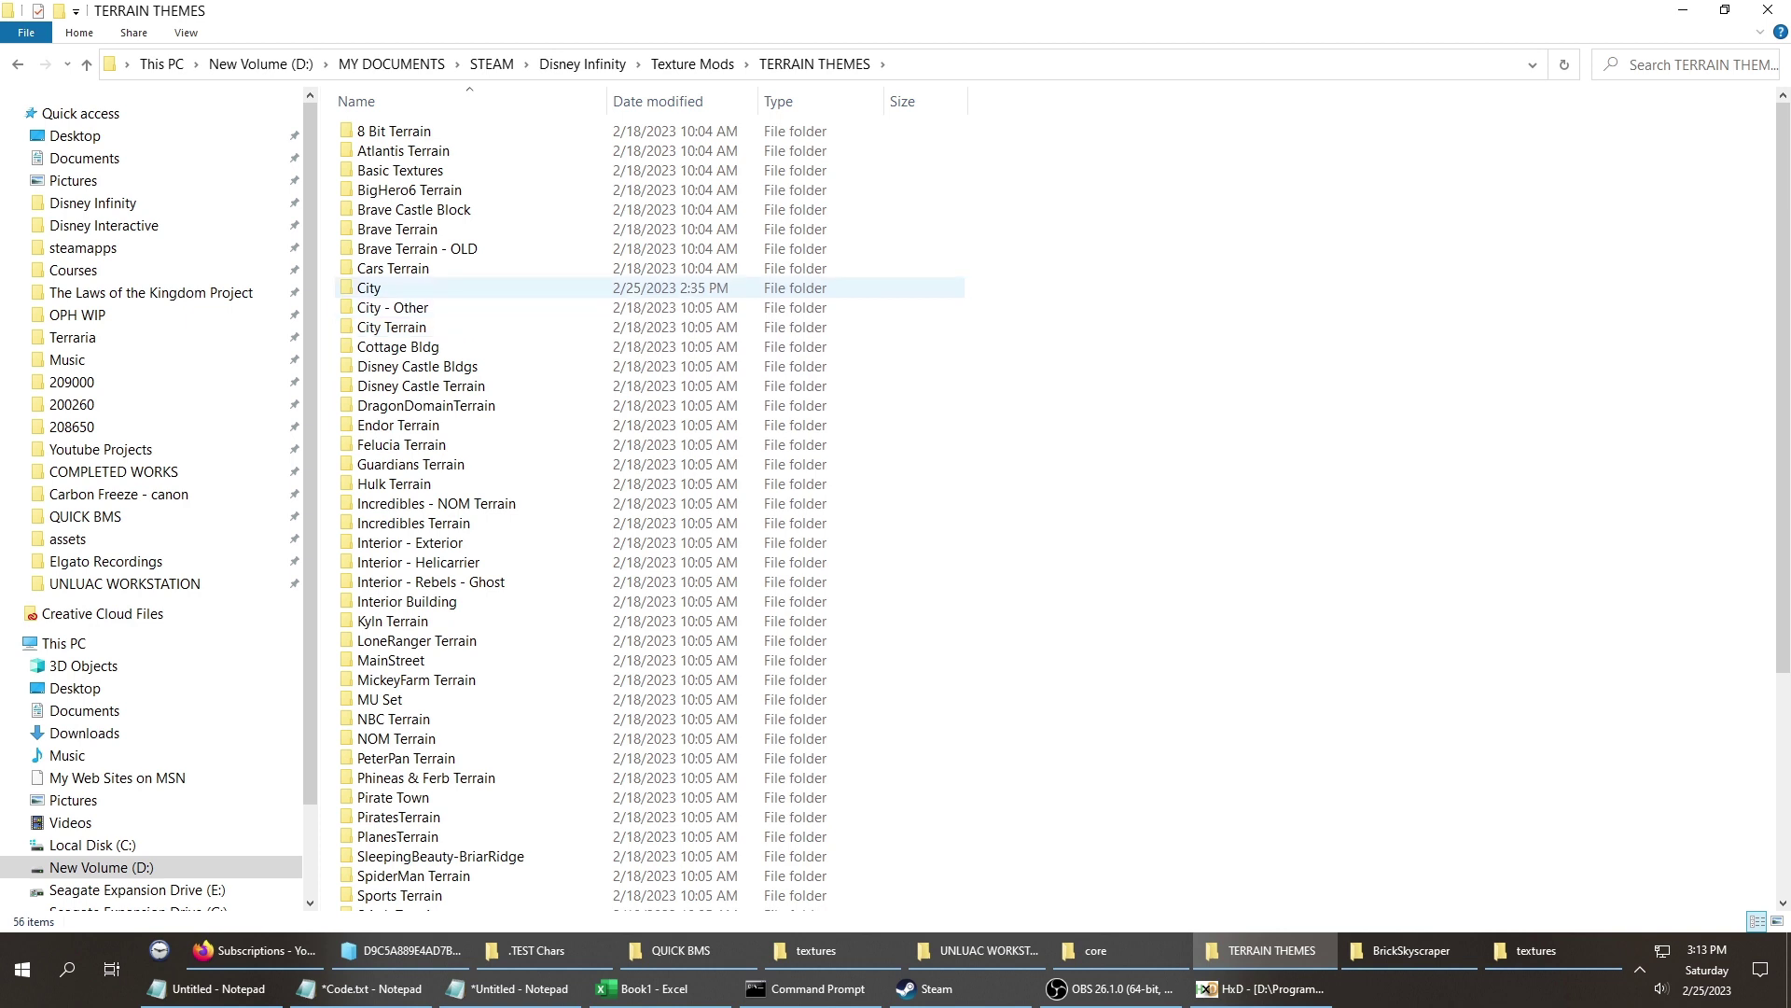
pyautogui.moveTo(366, 293)
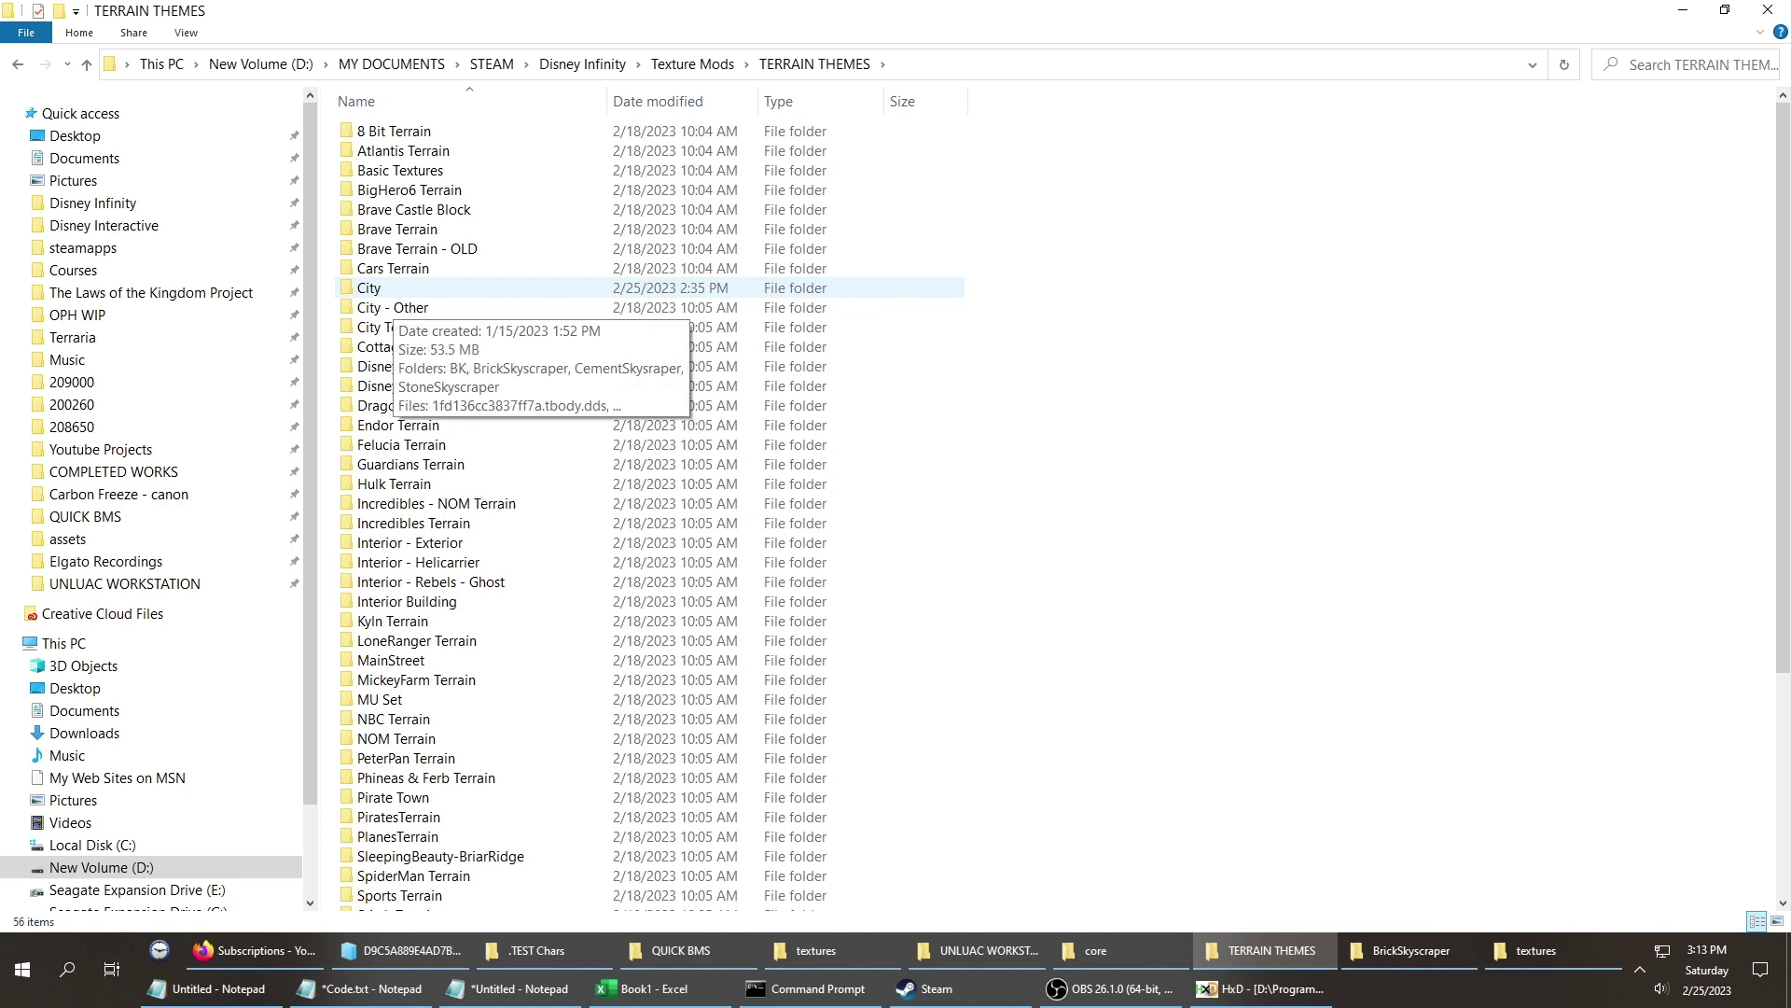
# Open the City folder, look over its texture thumbnails, and enlarge the thumbnails in its BrickSkyscraper subfolder.
pyautogui.doubleClick(373, 289)
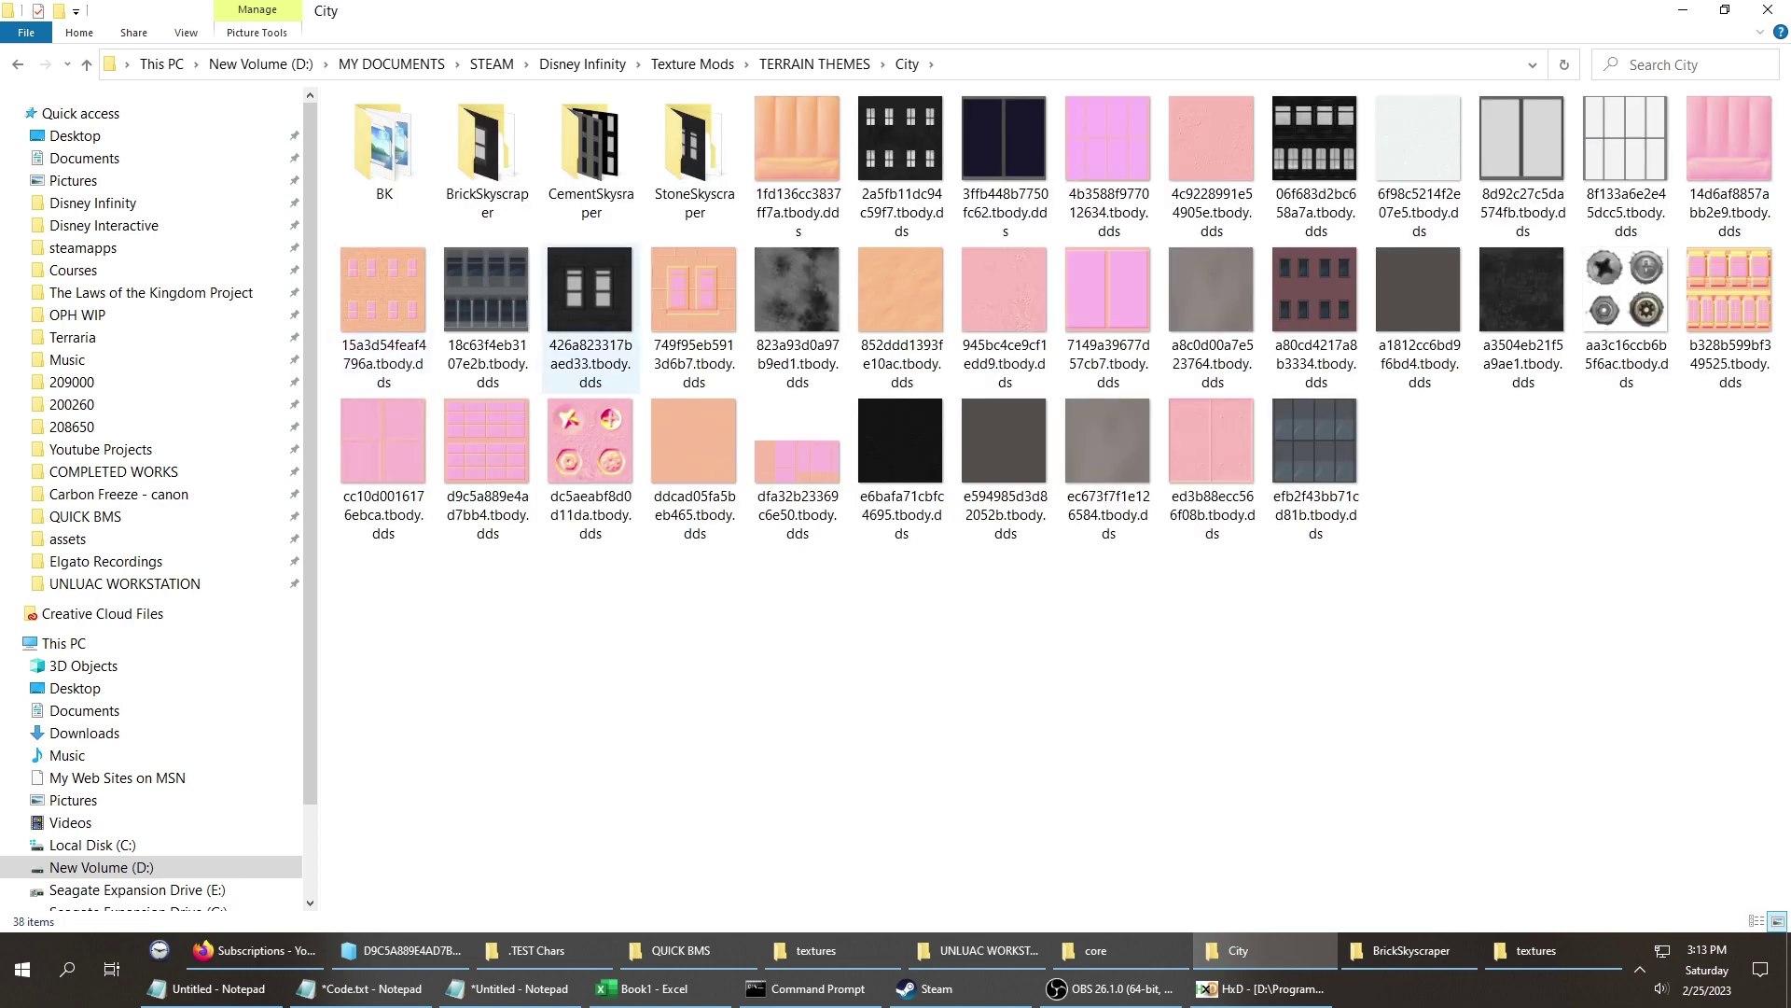
pyautogui.moveTo(858, 550)
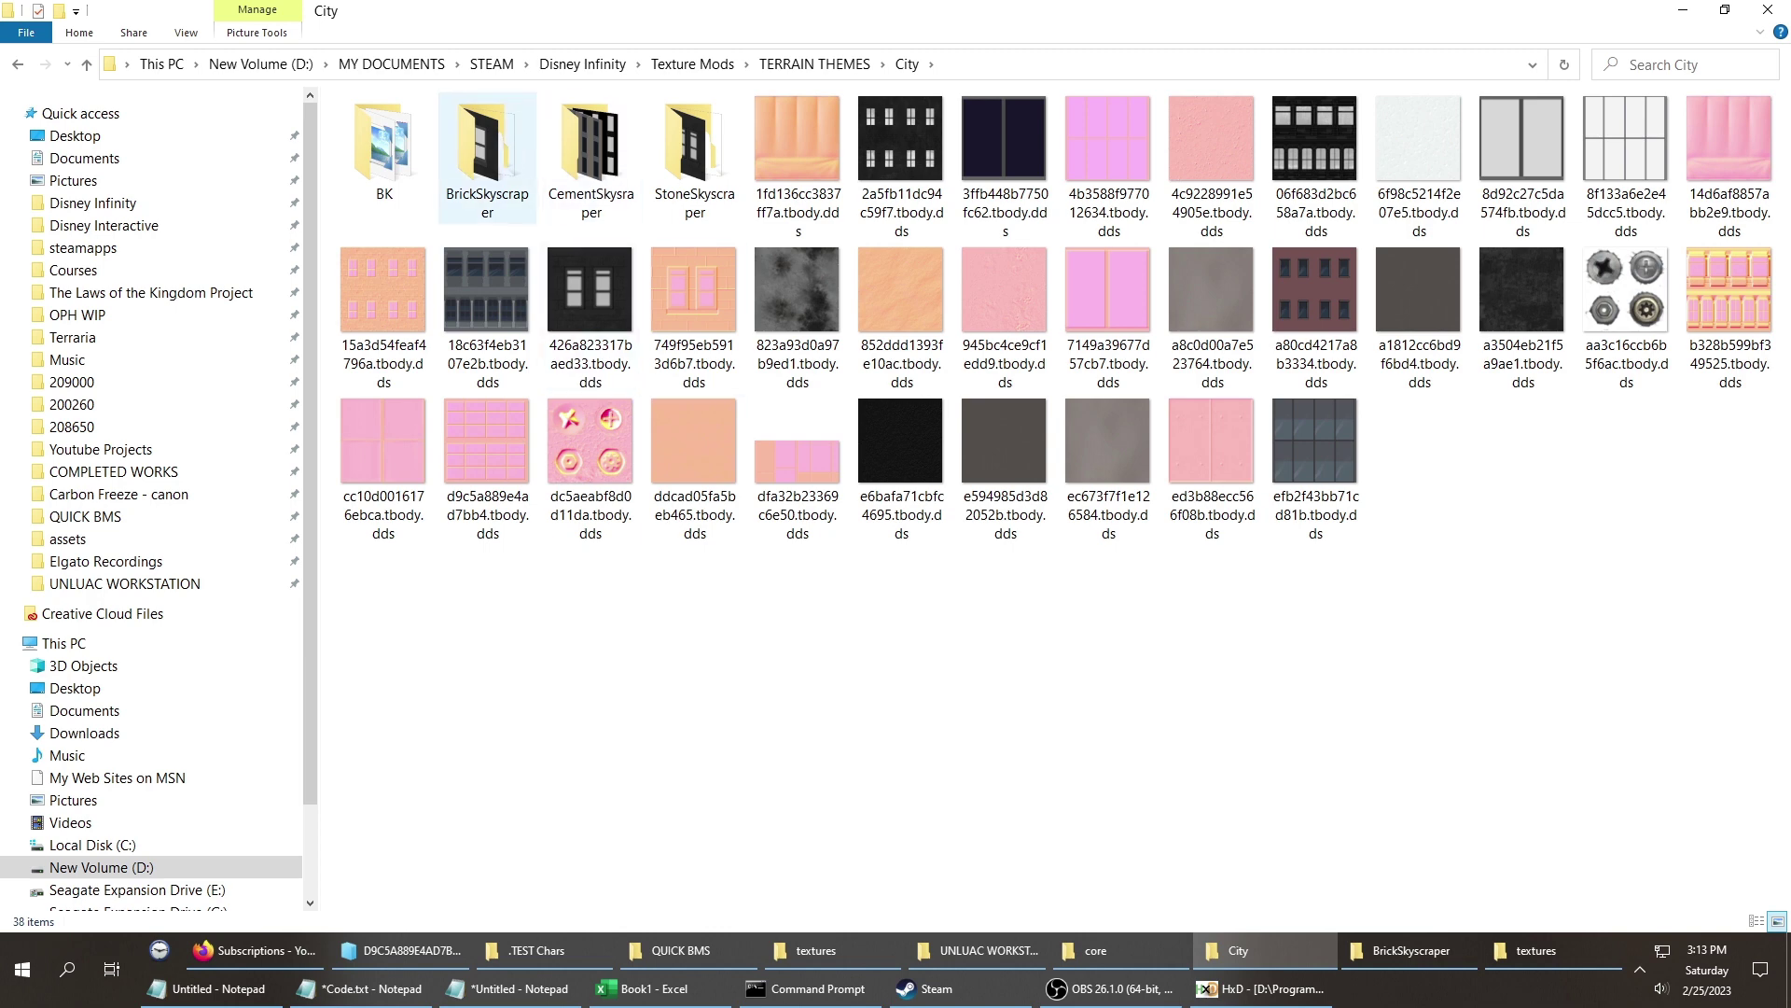
pyautogui.doubleClick(487, 154)
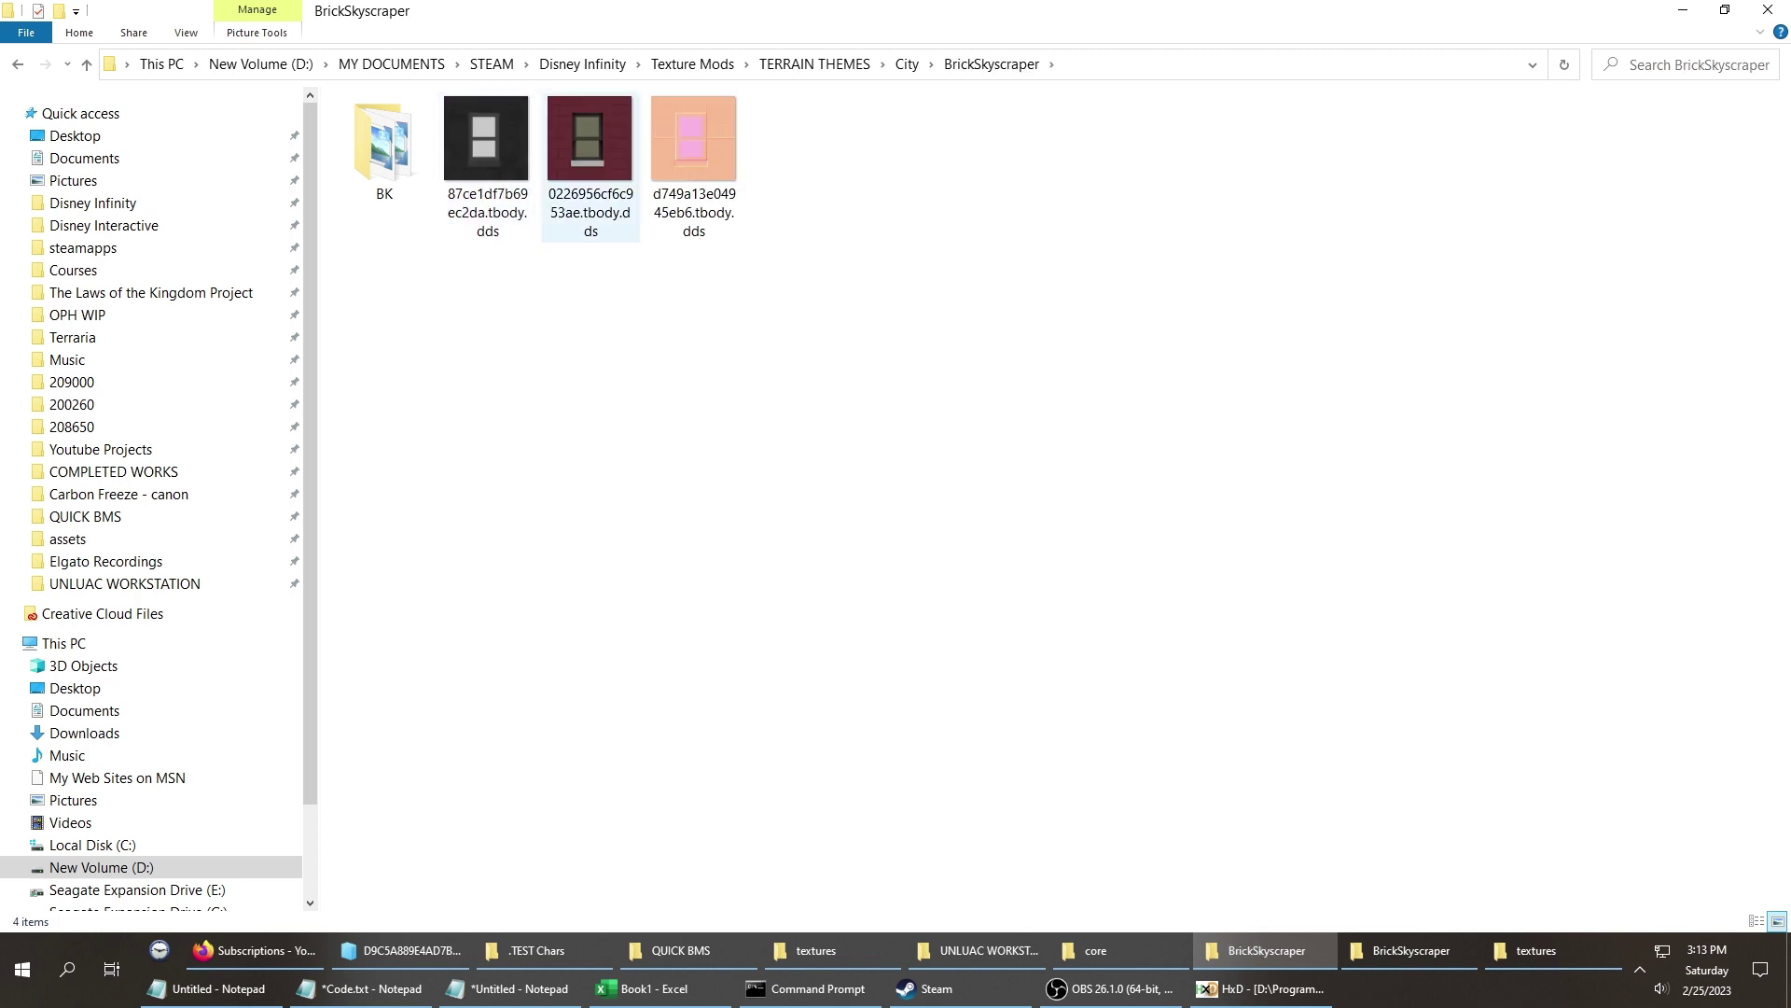
pyautogui.keyDown('ctrl'); pyautogui.scroll(3, 588, 140); pyautogui.keyUp('ctrl')
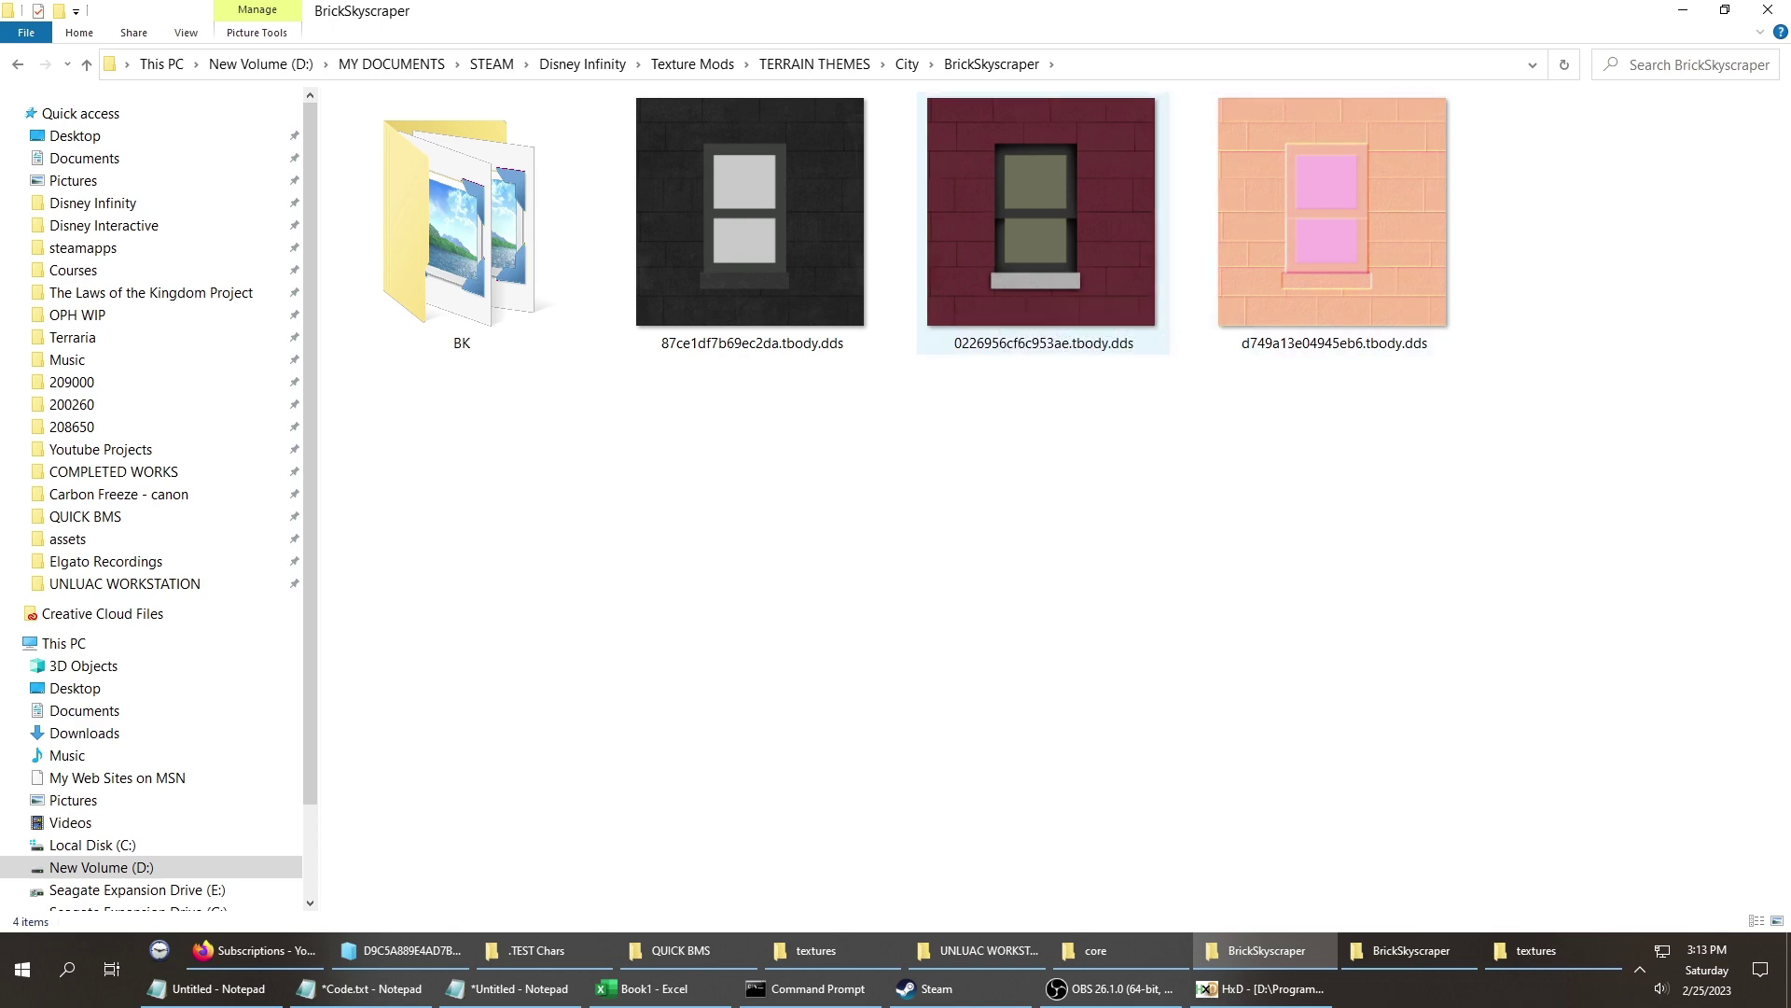
# Preview the d749a13e04945eb6.tbody.dds texture in the photo viewer, close it, and clear the file selection.
pyautogui.click(1259, 289)
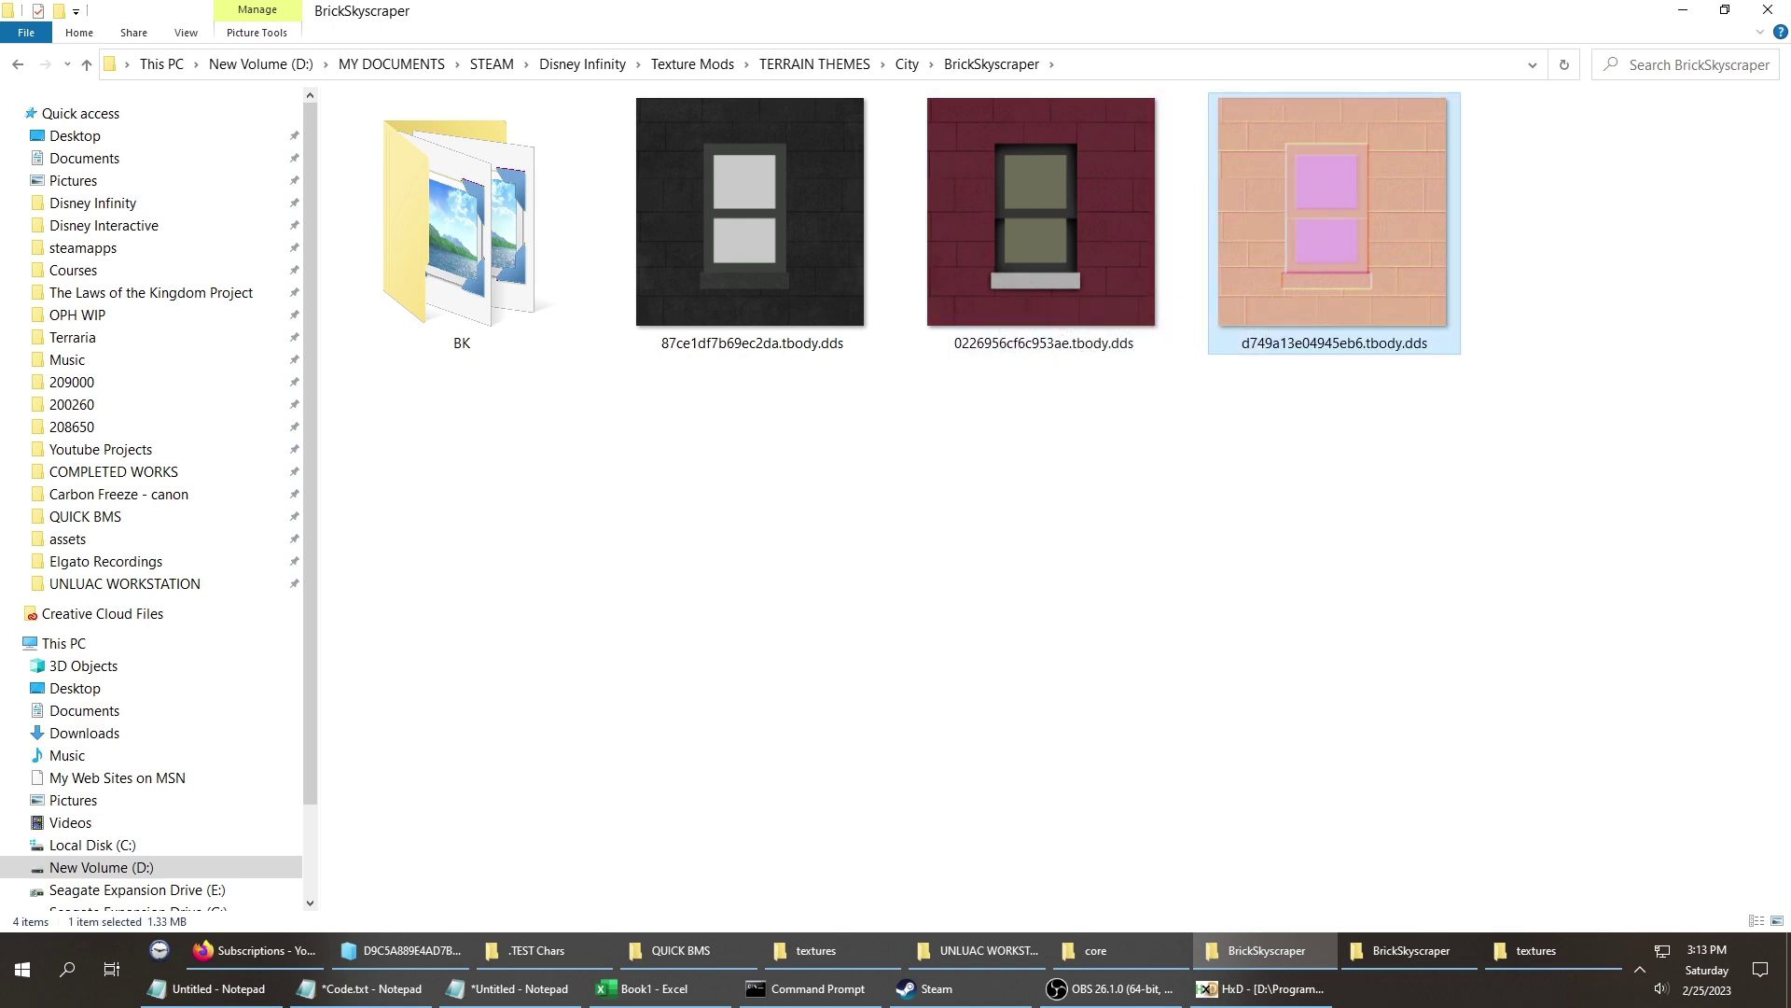
pyautogui.press('Return')
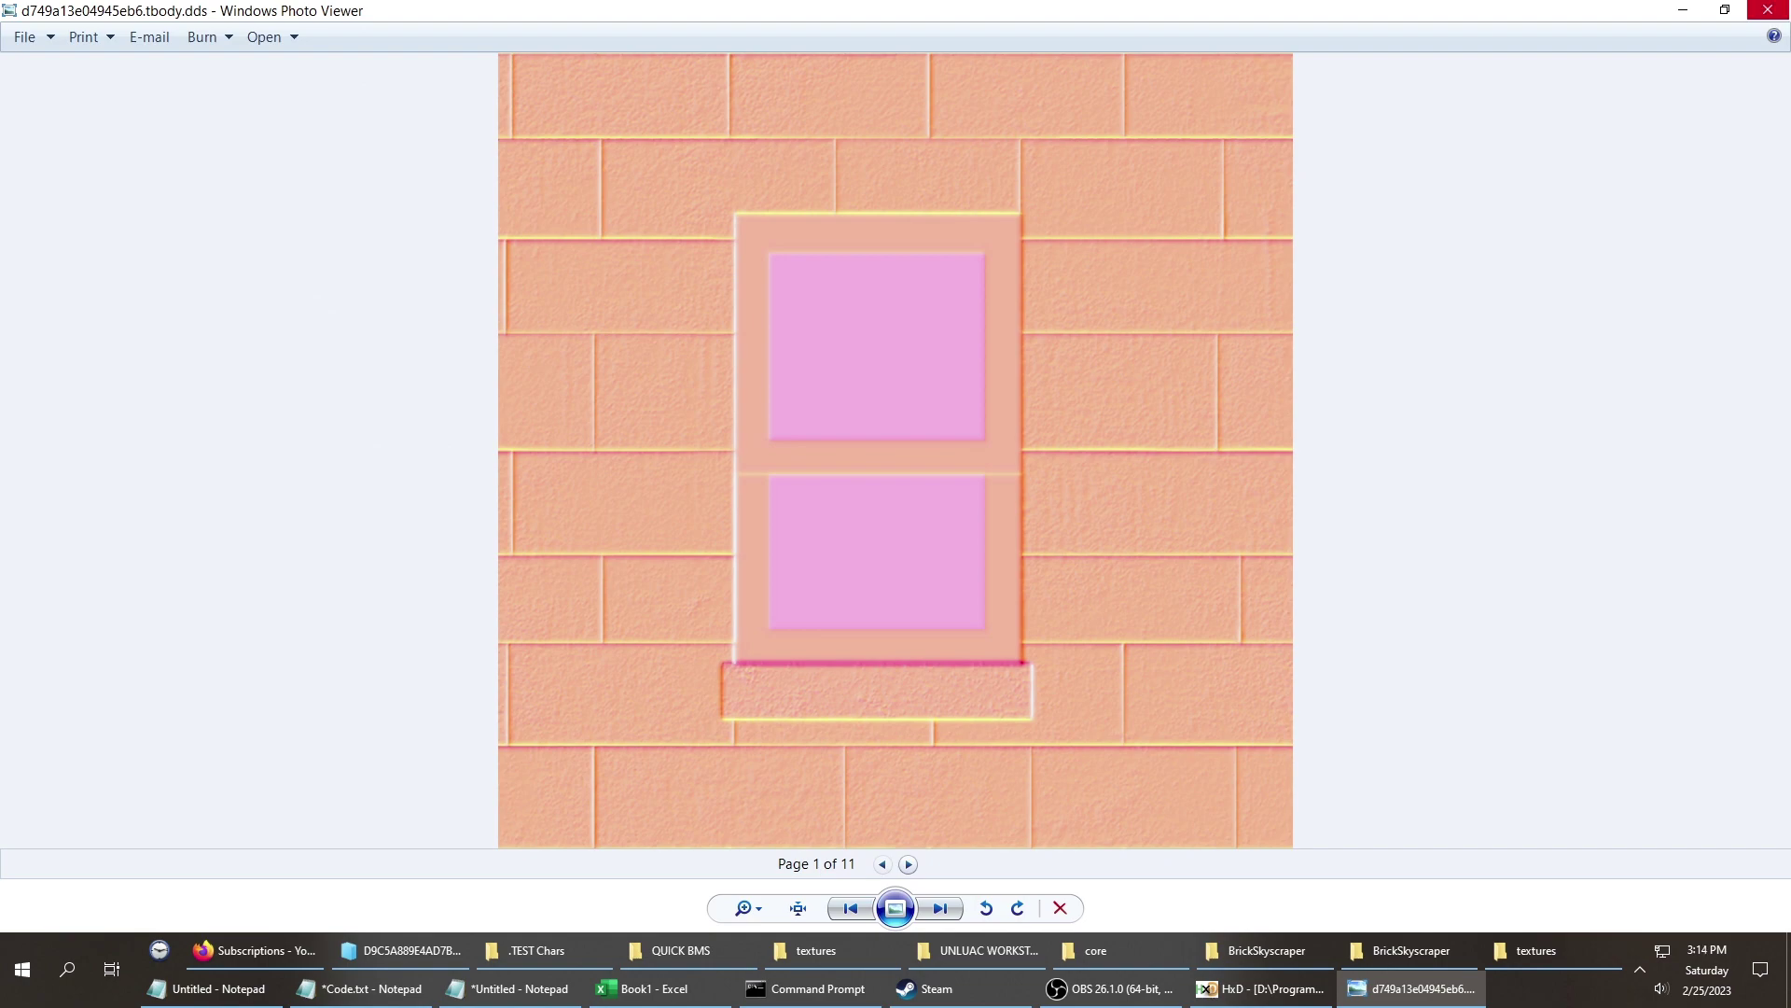
pyautogui.click(1768, 10)
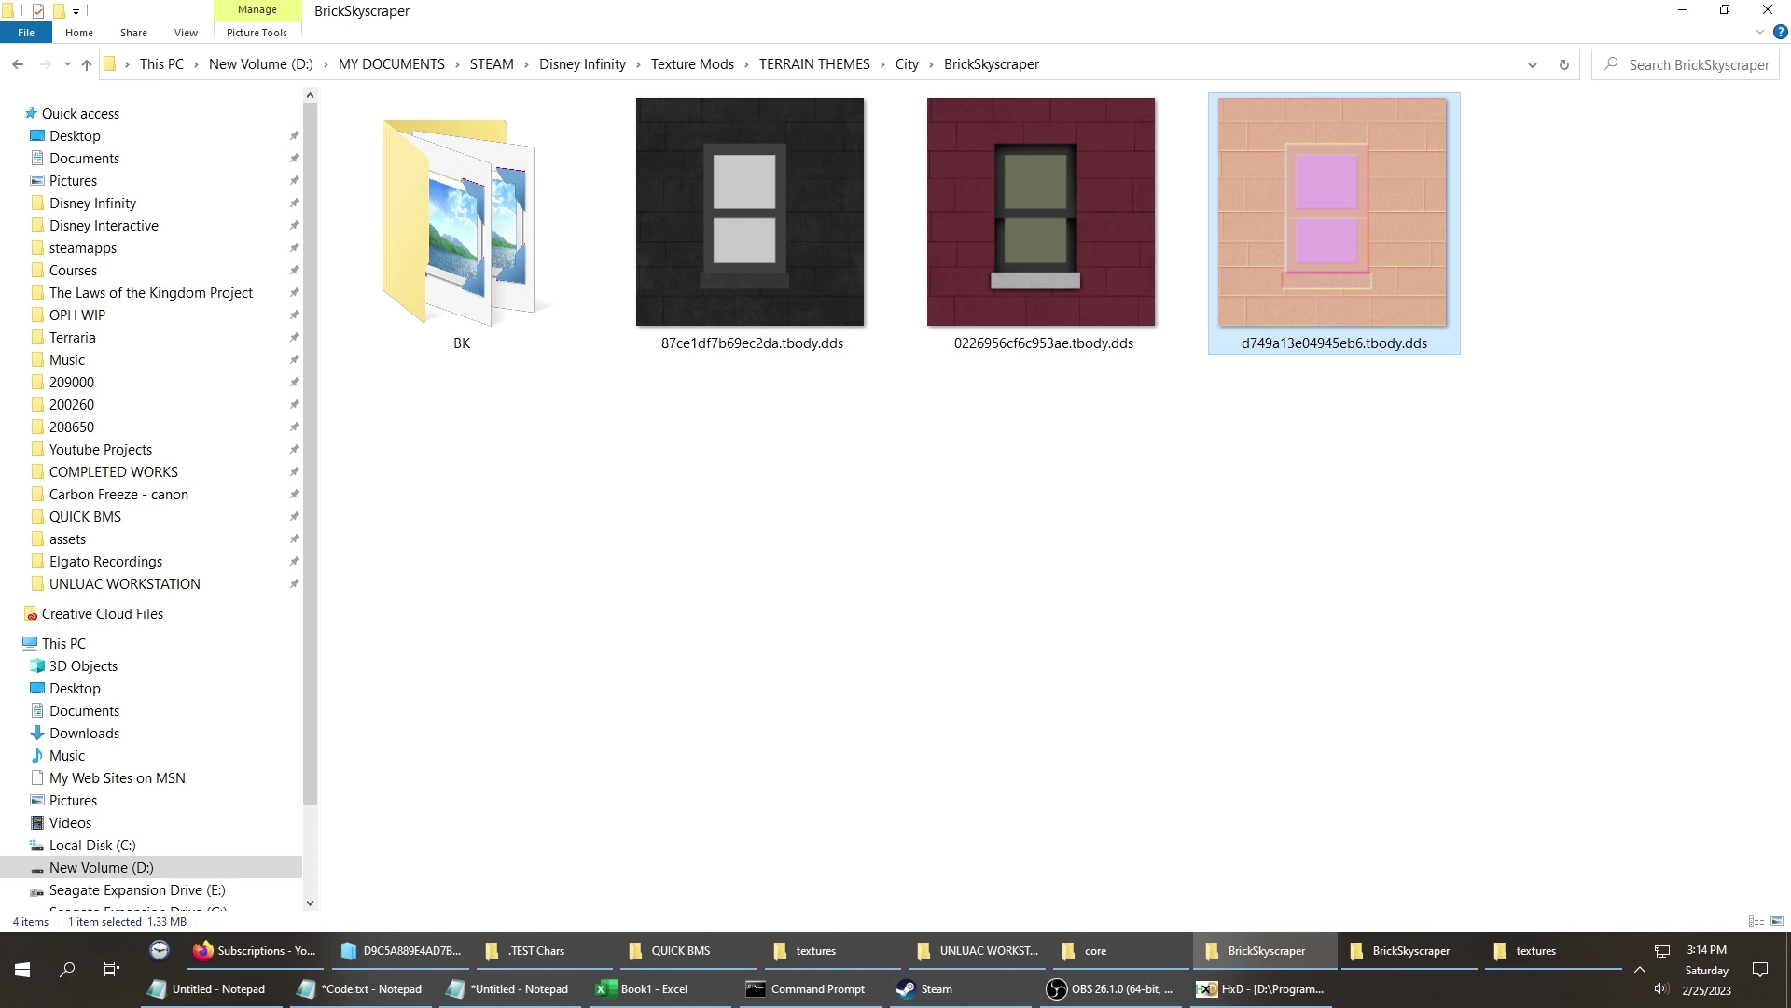
pyautogui.press('Escape')
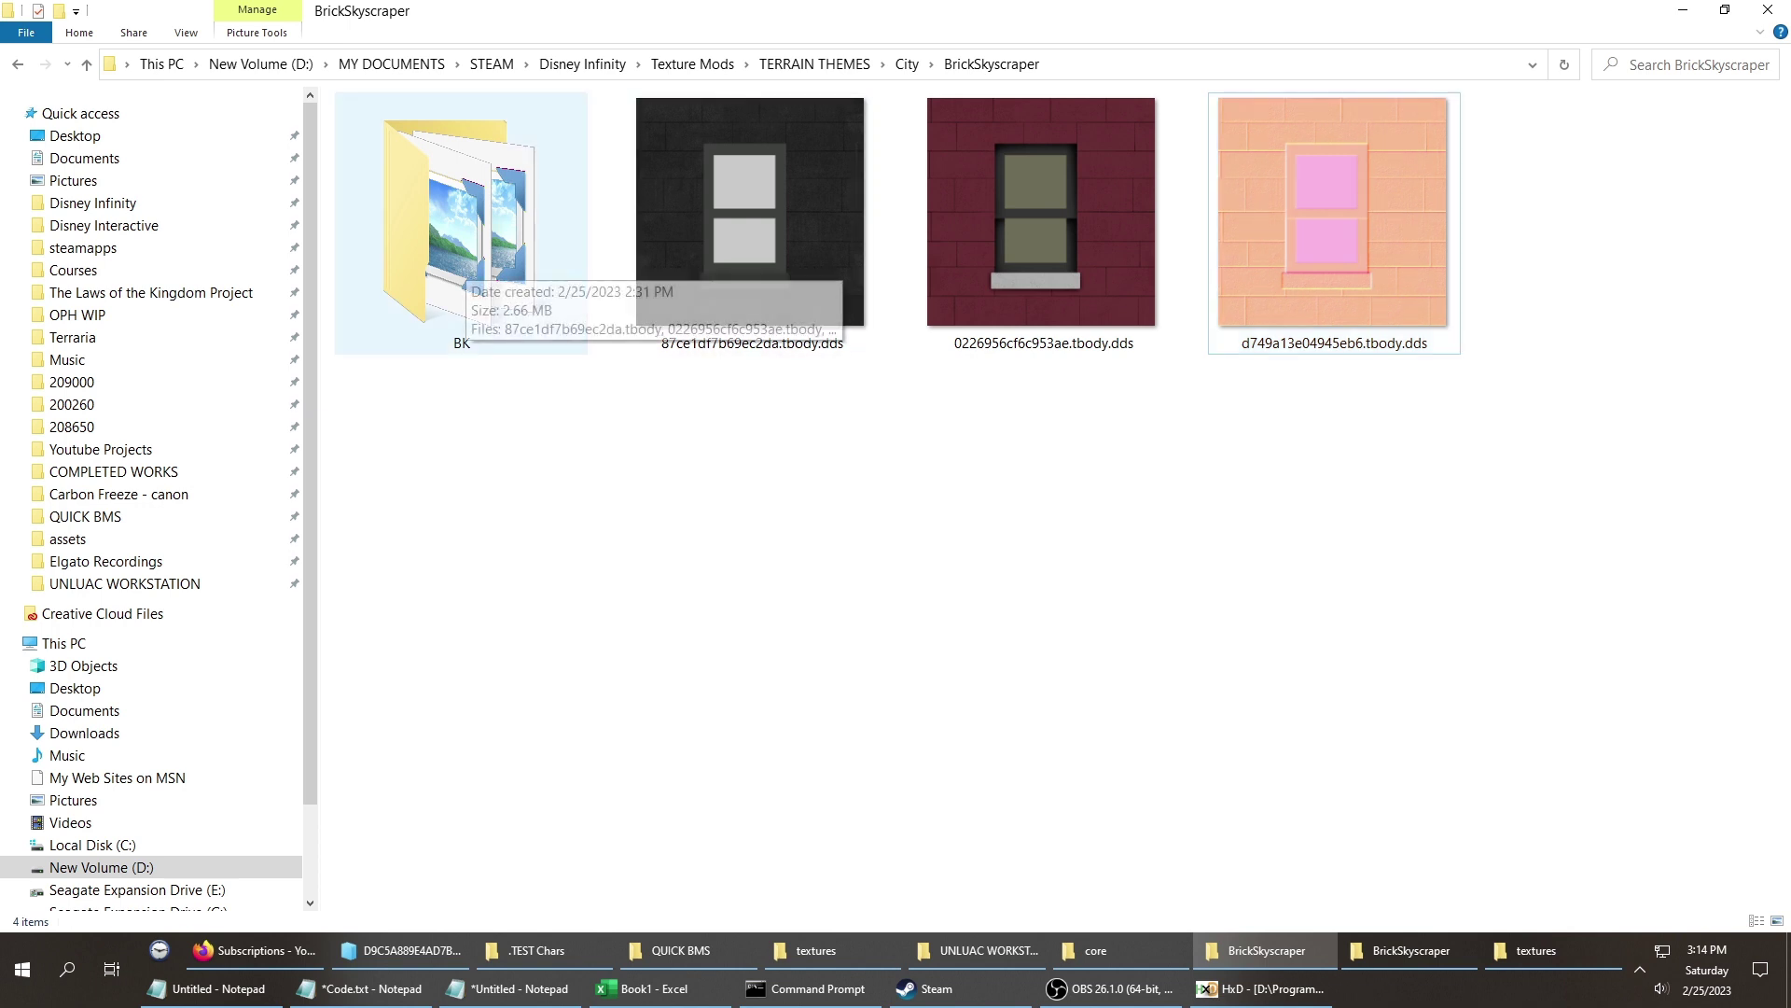
# Check the original .tbody files in the BrickSkyscraper BK folder and return to the City folder.
pyautogui.doubleClick(482, 259)
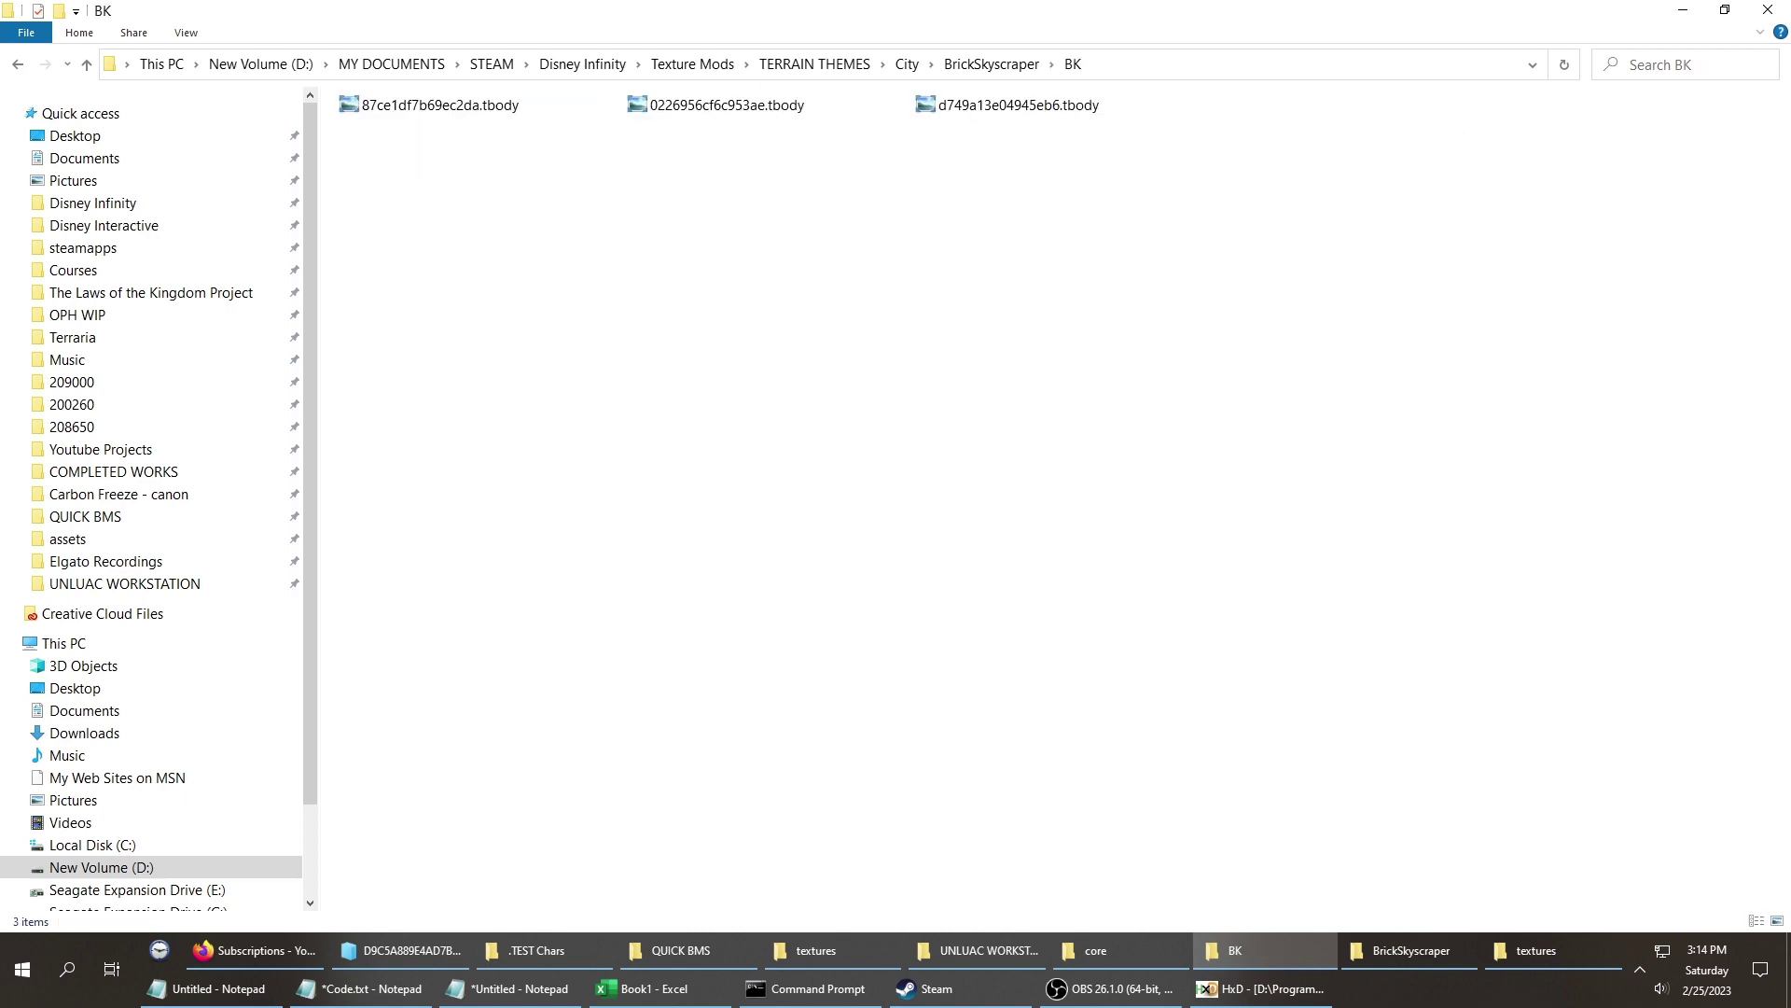
pyautogui.hotkey('alt', 'Left')
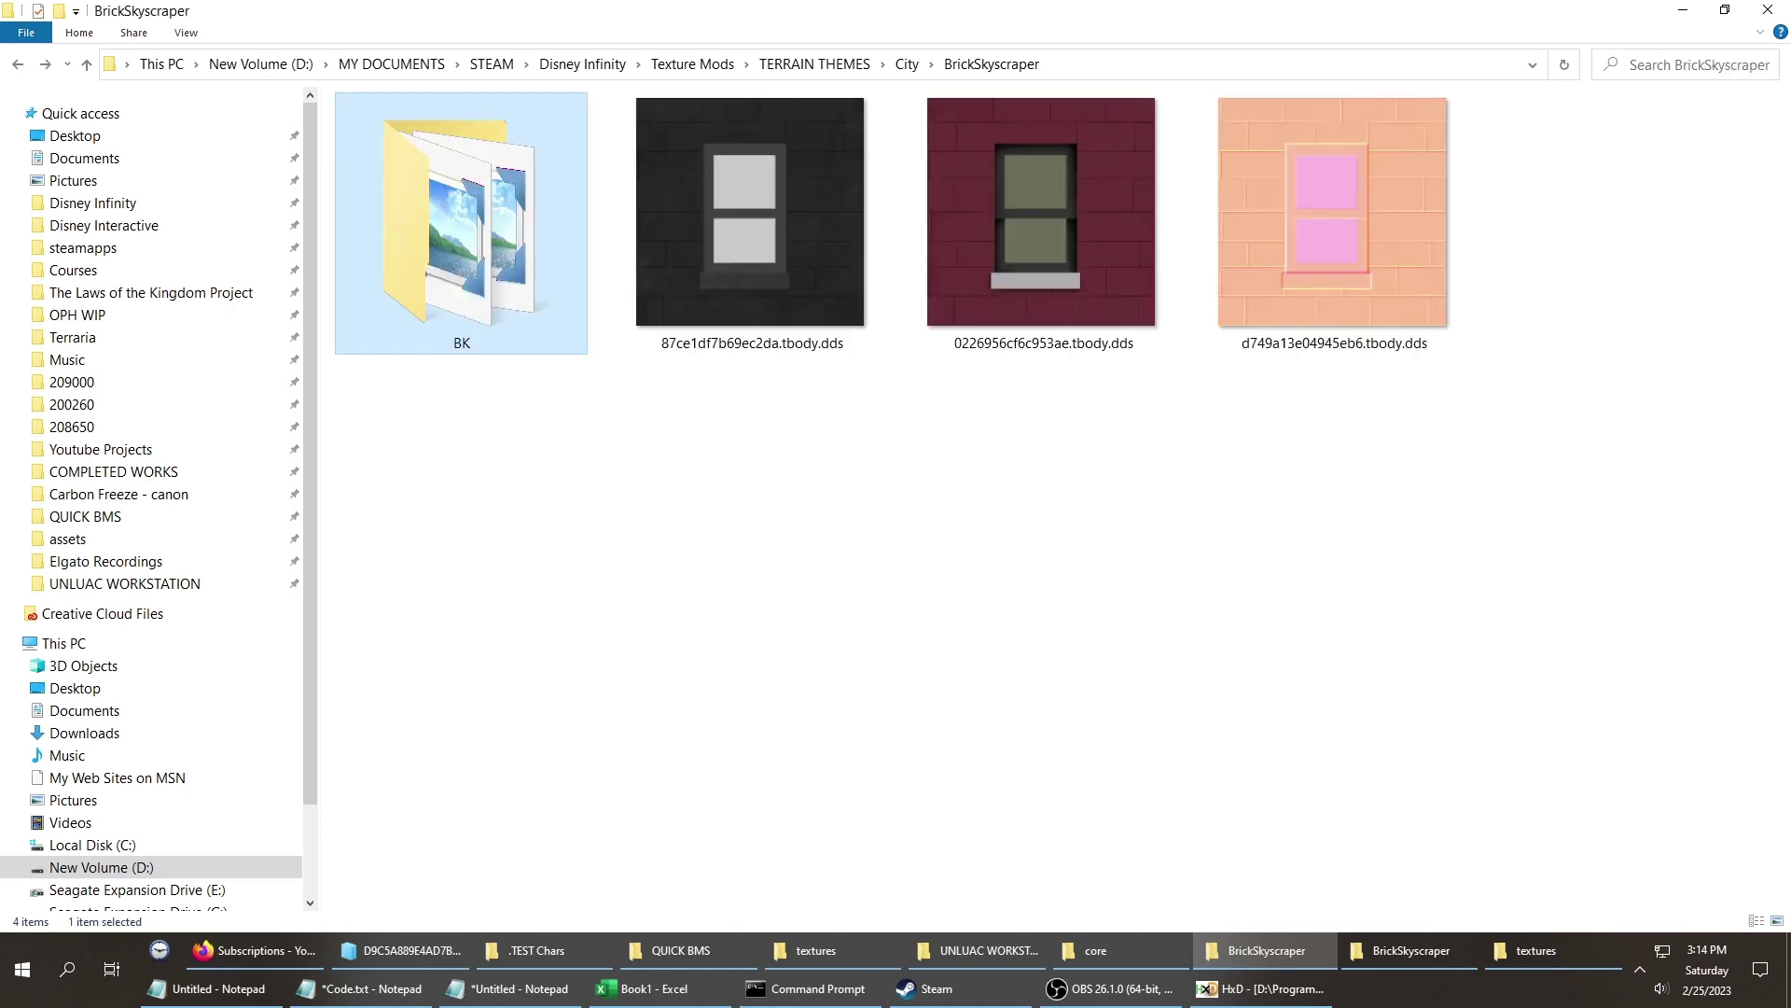
pyautogui.hotkey('alt', 'Left')
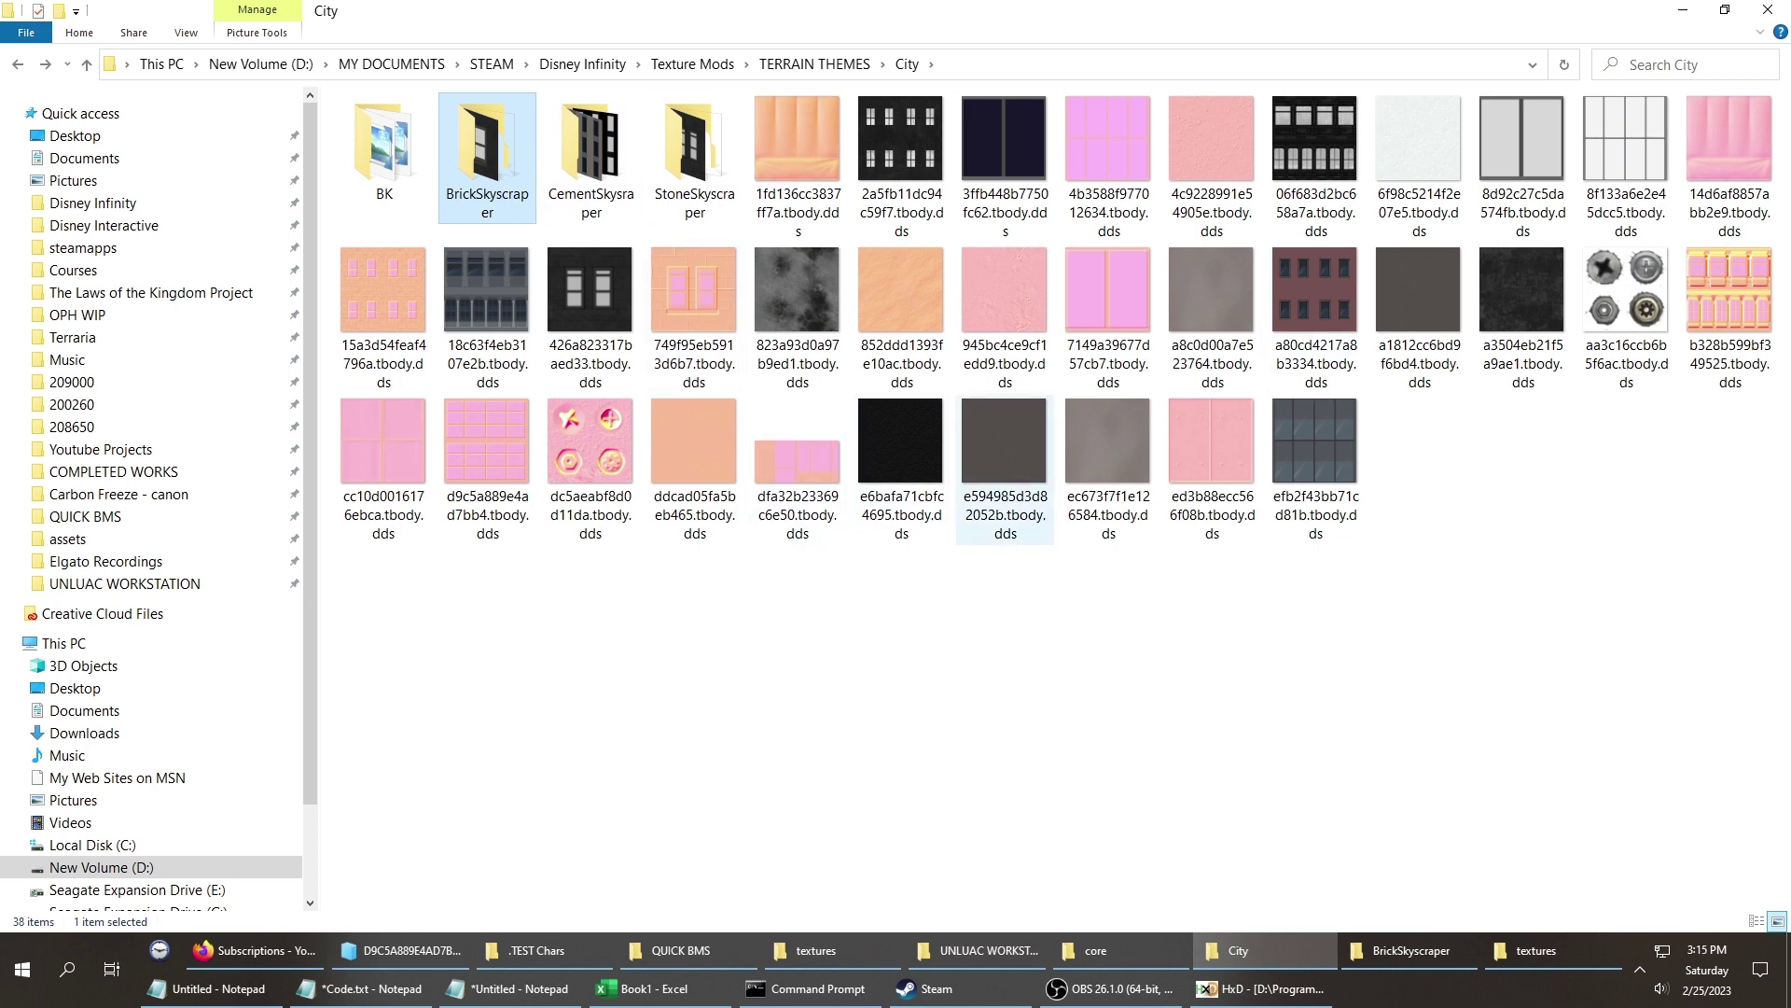
# Compare the City window with the other BrickSkyscraper window, and bring that second window up to the City folder.
pyautogui.hotkey('alt', 'Tab')
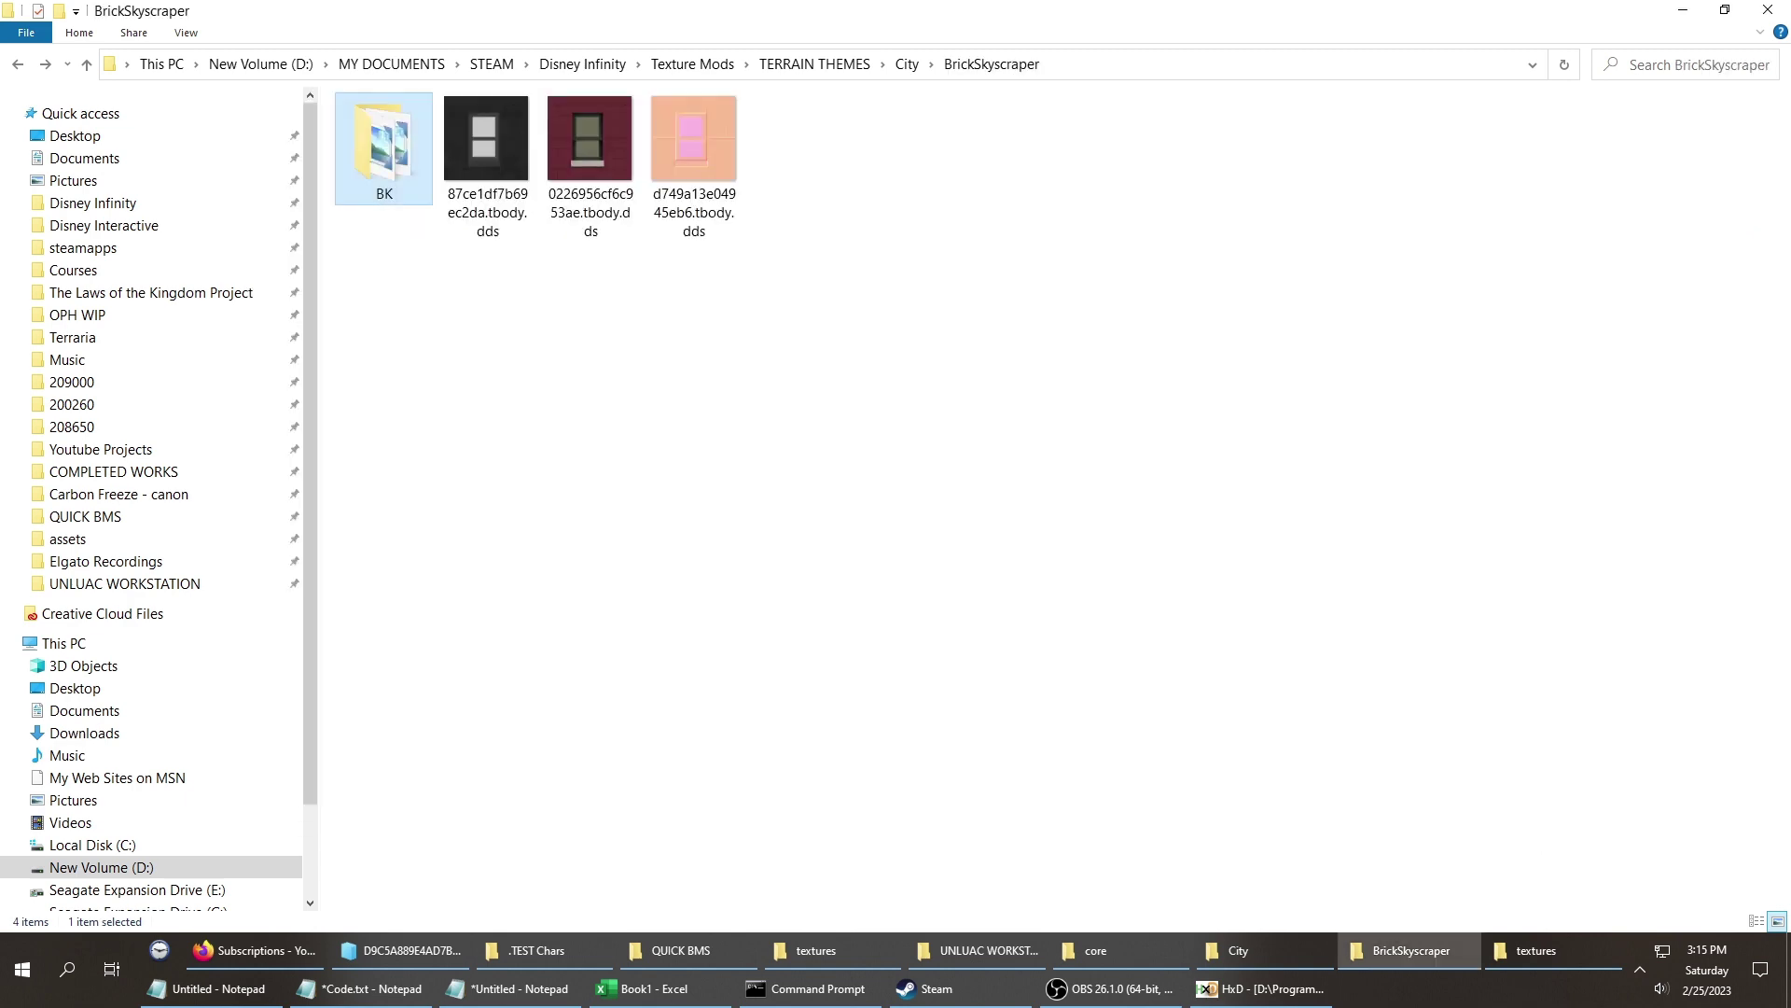
pyautogui.hotkey('alt', 'Tab')
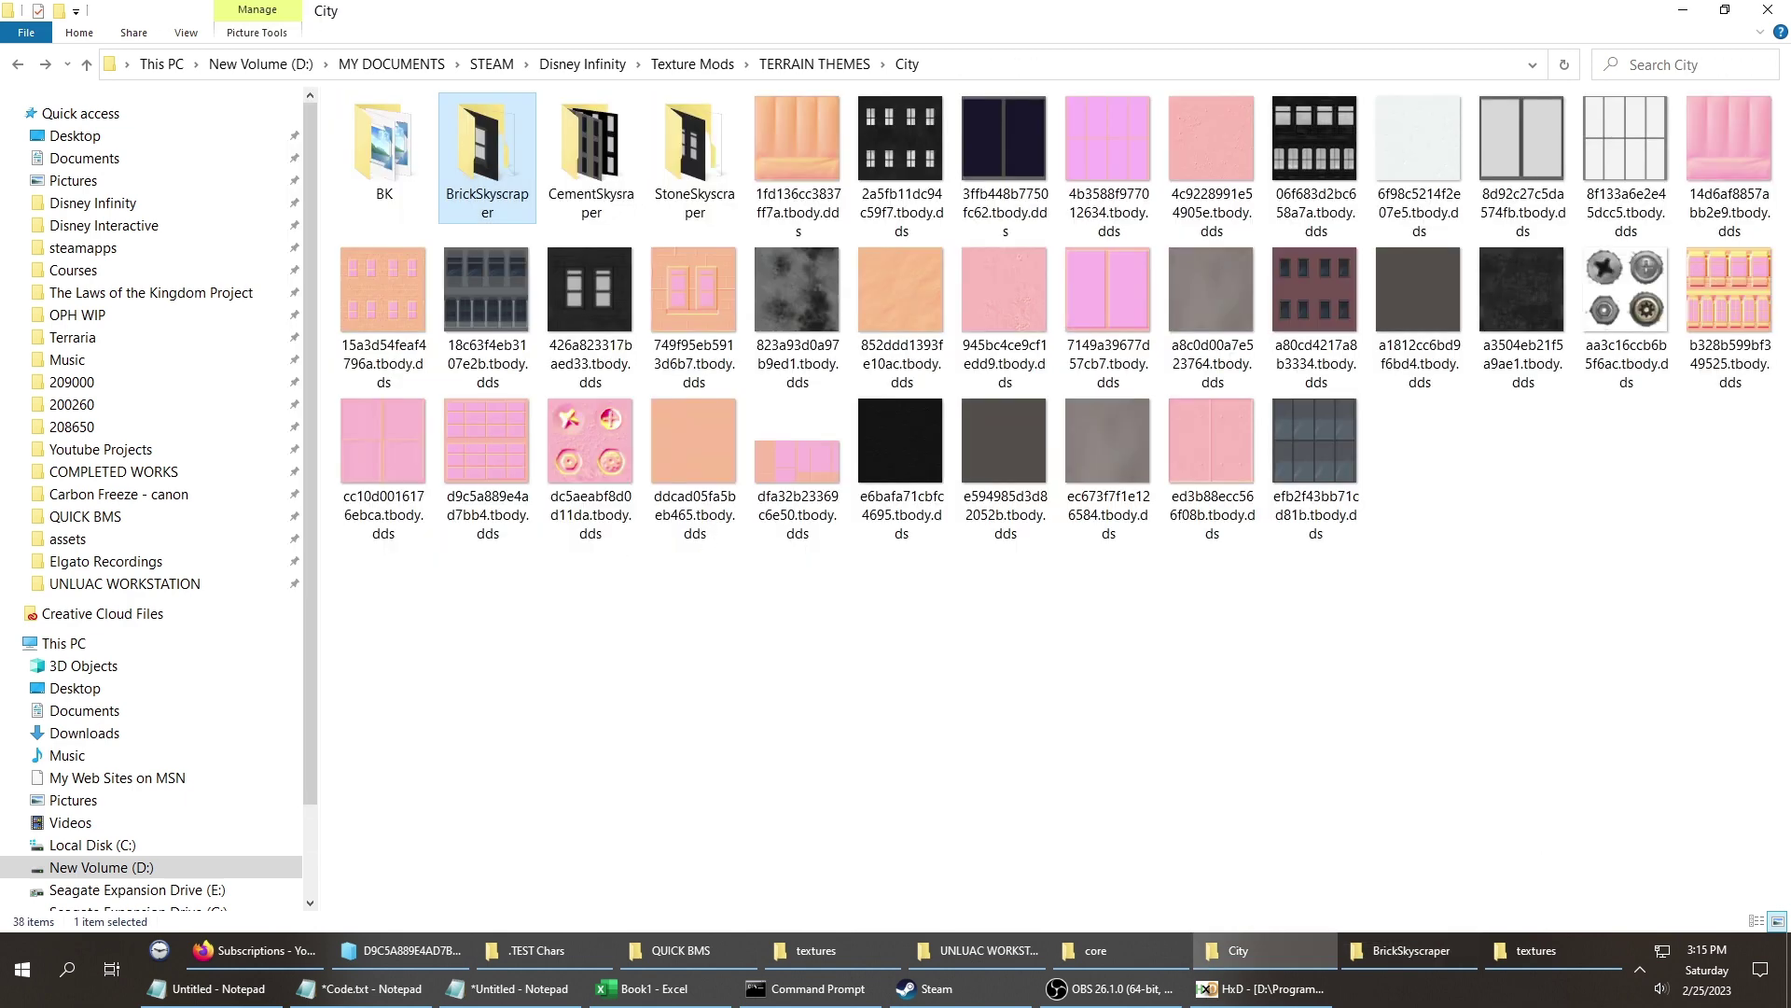
pyautogui.hotkey('alt', 'Tab')
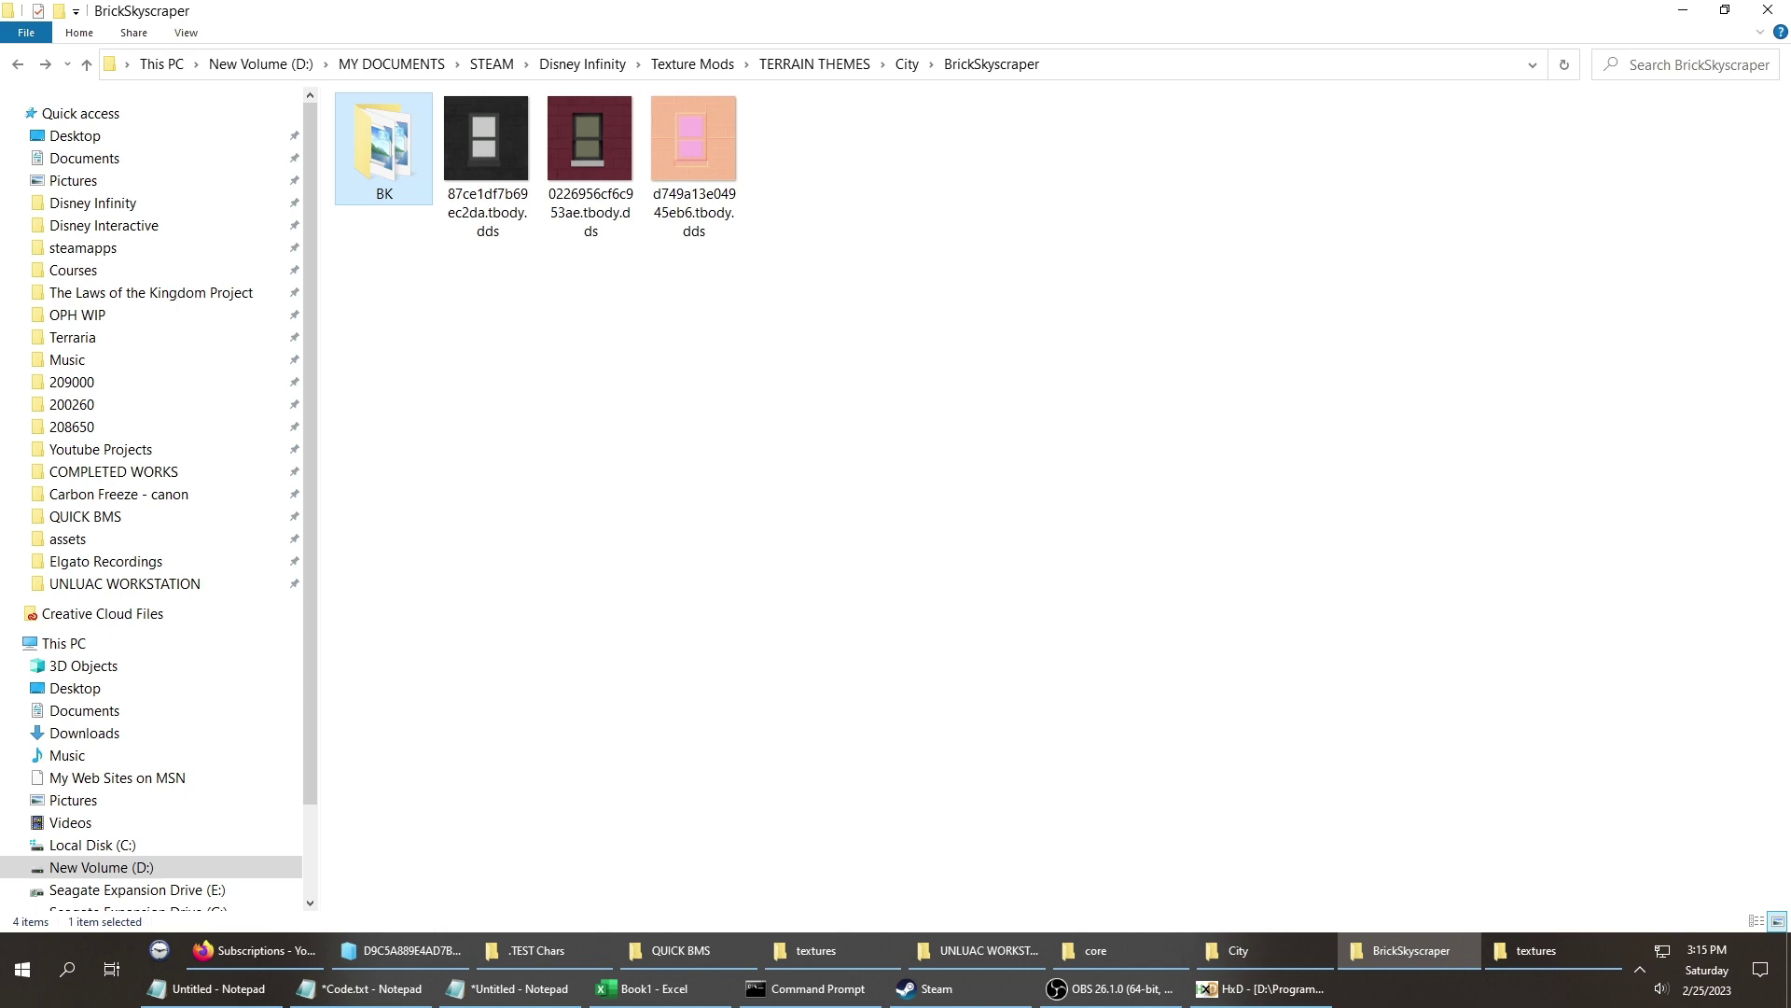
pyautogui.hotkey('alt', 'Up')
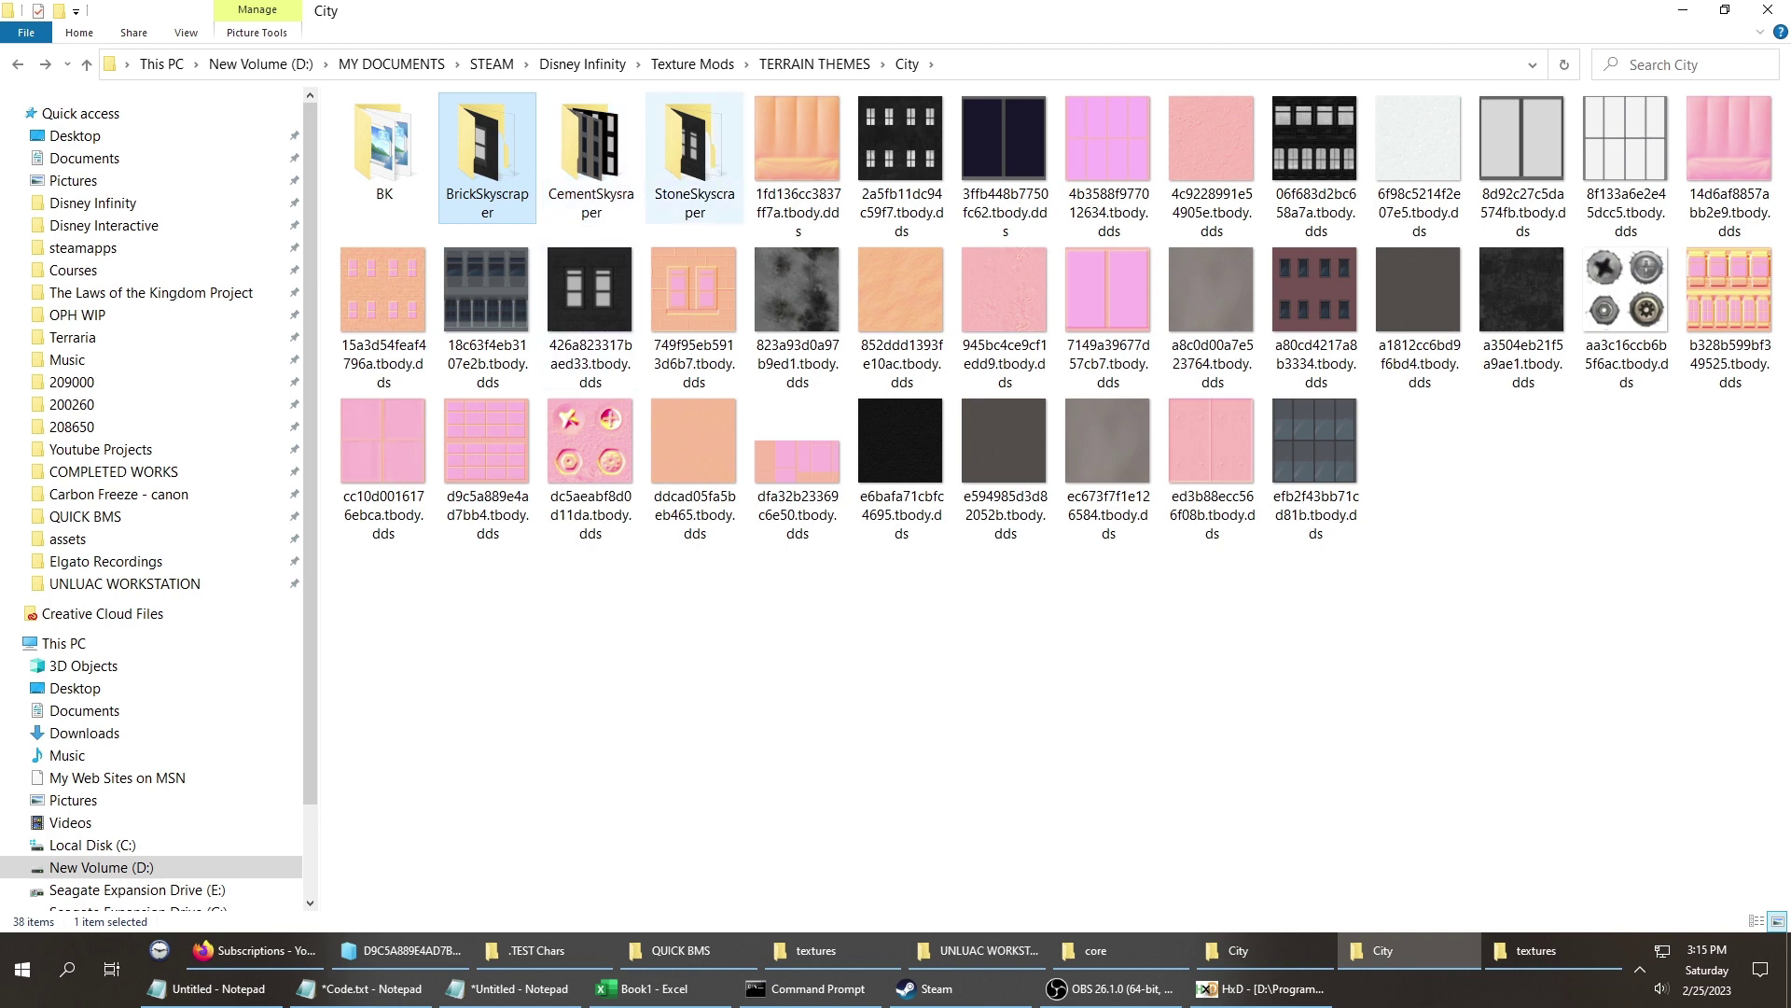
# Go back to TO BE SORTED, open its Windows folder, and look through the numbered subfolders.
pyautogui.hotkey('alt', 'Left')
pyautogui.hotkey('alt', 'Right')
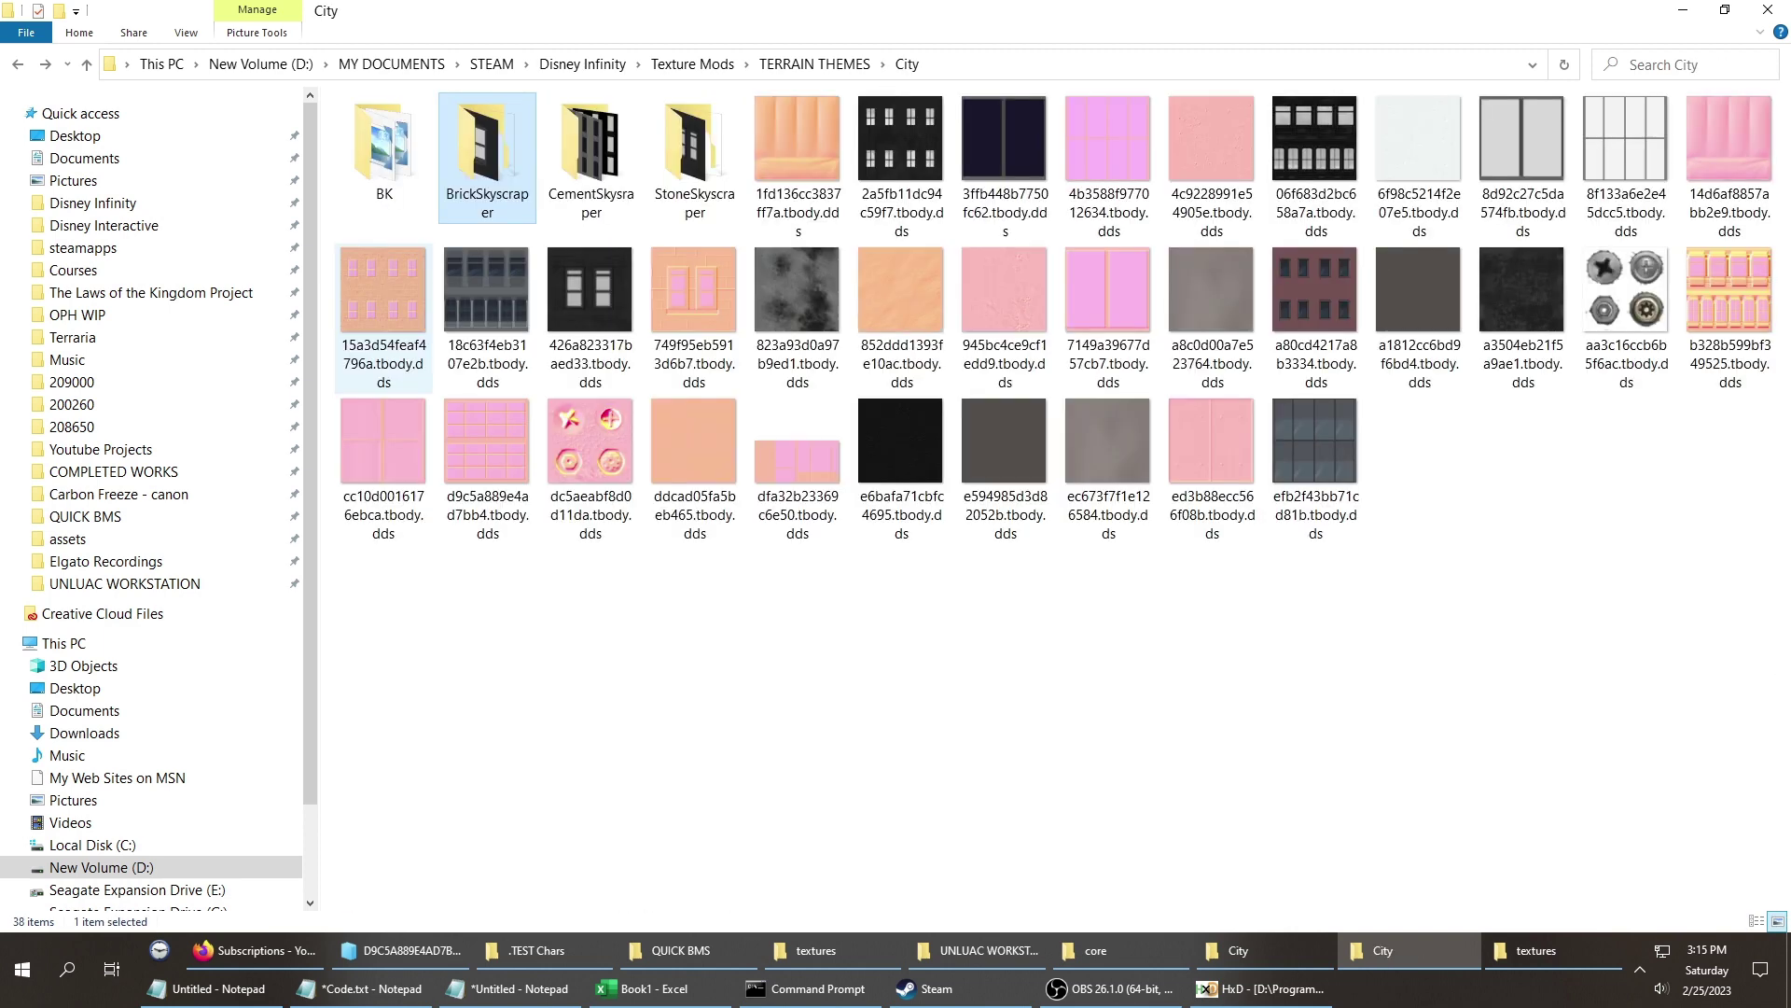
pyautogui.hotkey('alt', 'Left')
pyautogui.hotkey('alt', 'Left')
pyautogui.press('Down')
pyautogui.press('Return')
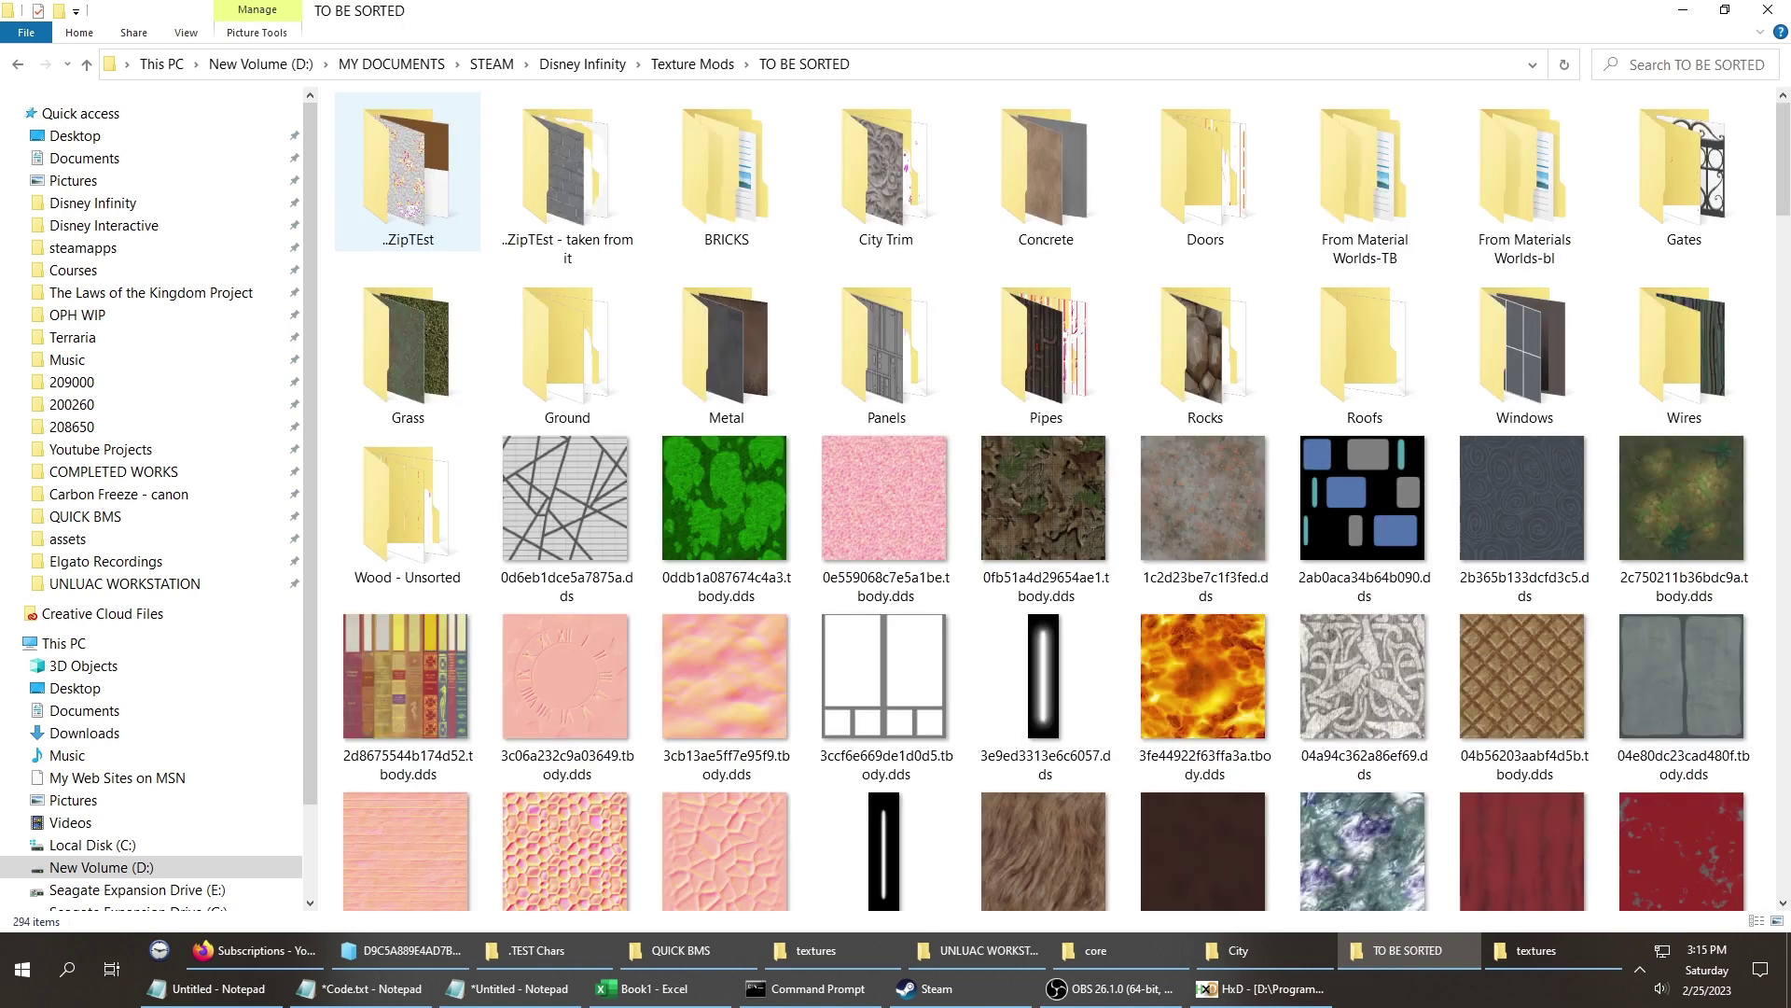
pyautogui.doubleClick(1523, 350)
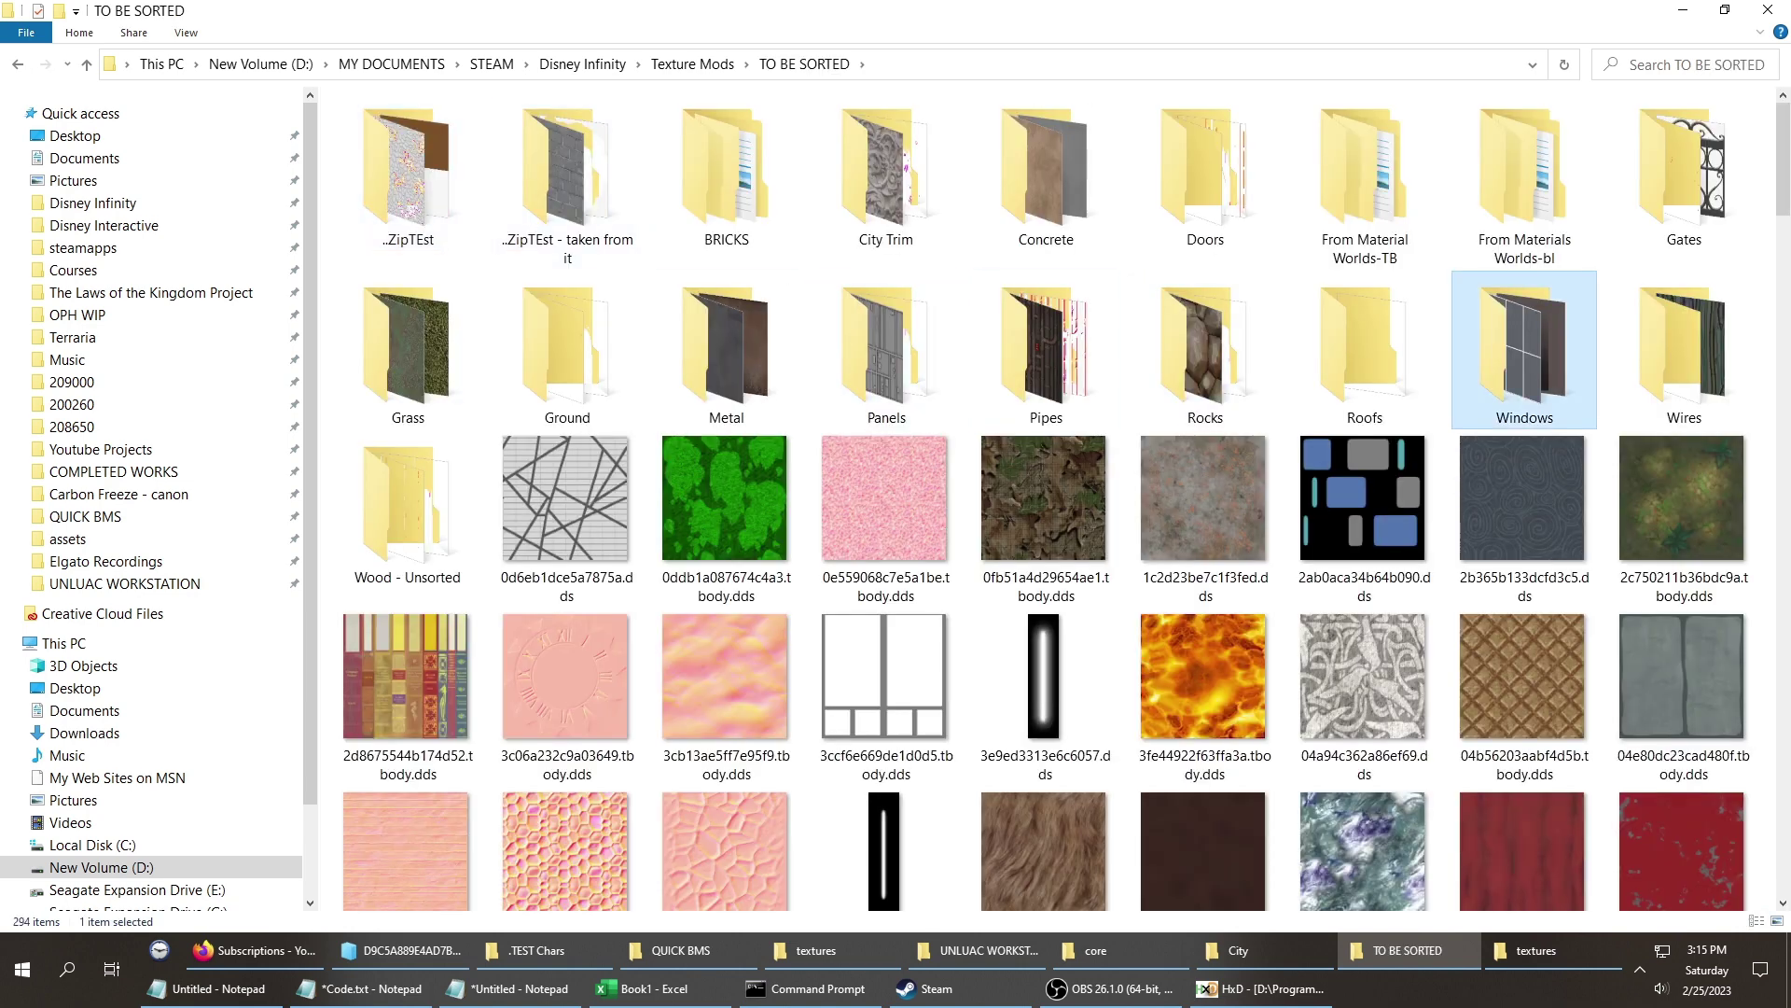
pyautogui.click(1139, 182)
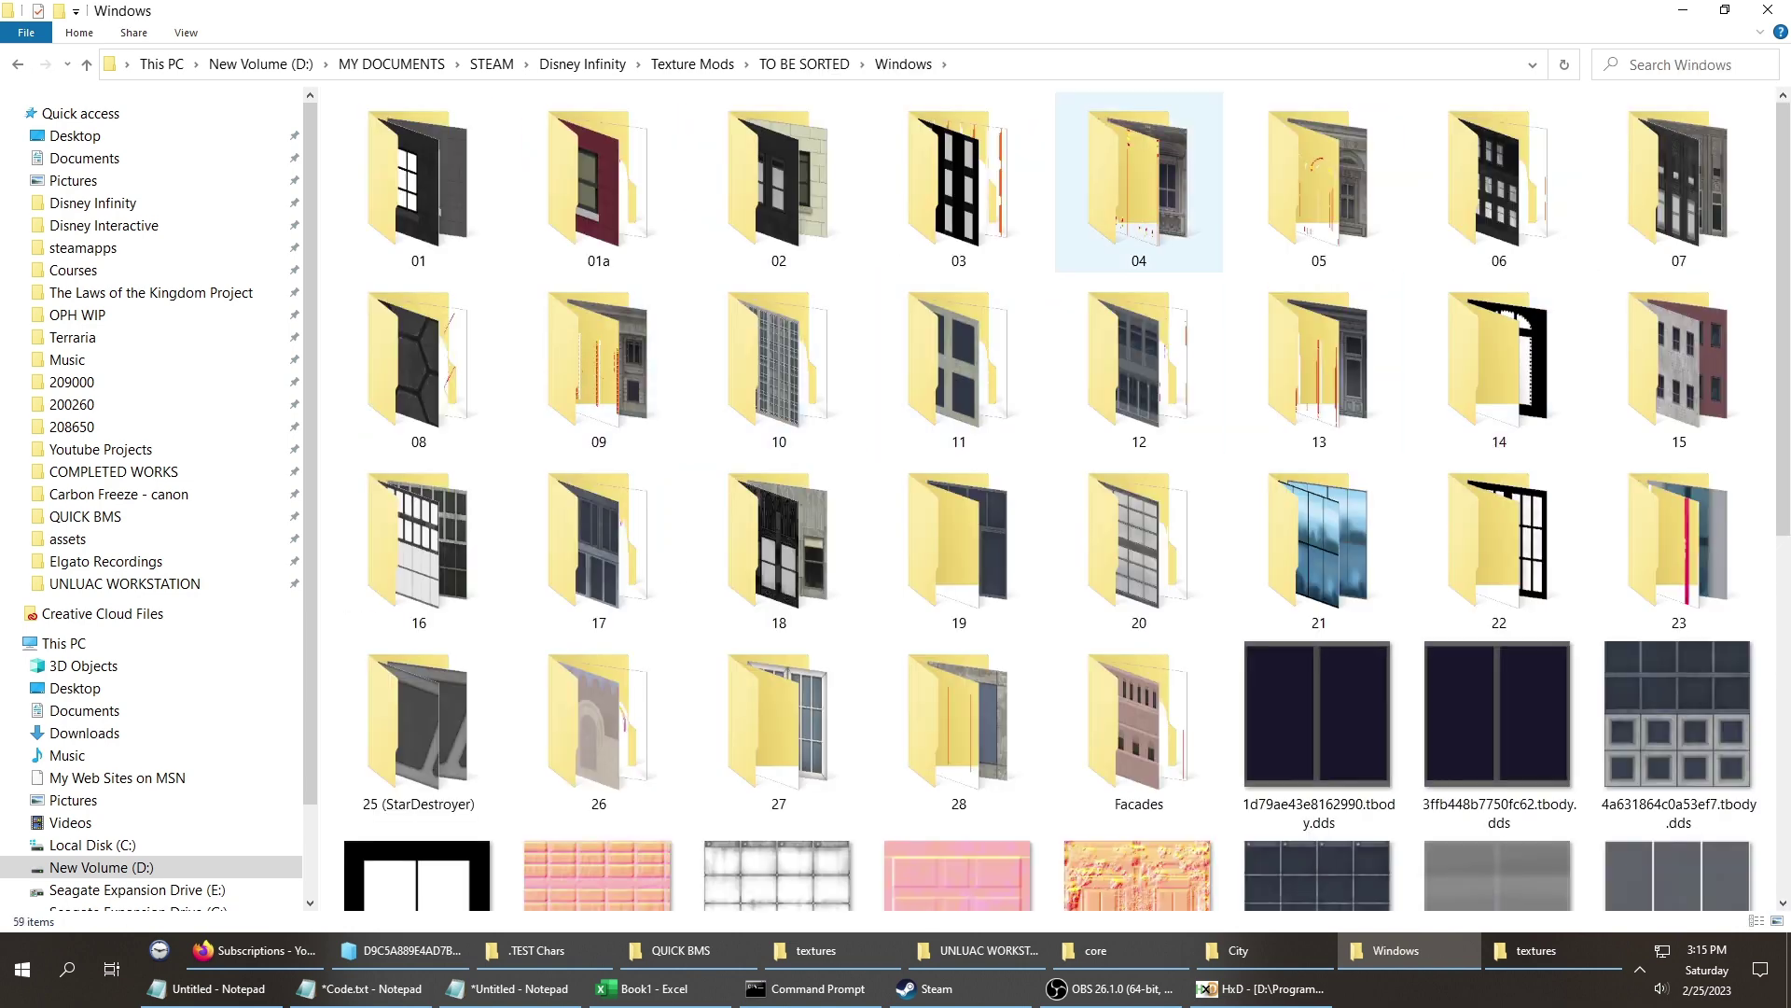
pyautogui.scroll(-5, 1133, 271)
pyautogui.scroll(5, 1133, 271)
# Examine the window textures in subfolder 04 with enlarged thumbnails, and view those in subfolder 05.
pyautogui.doubleClick(1130, 267)
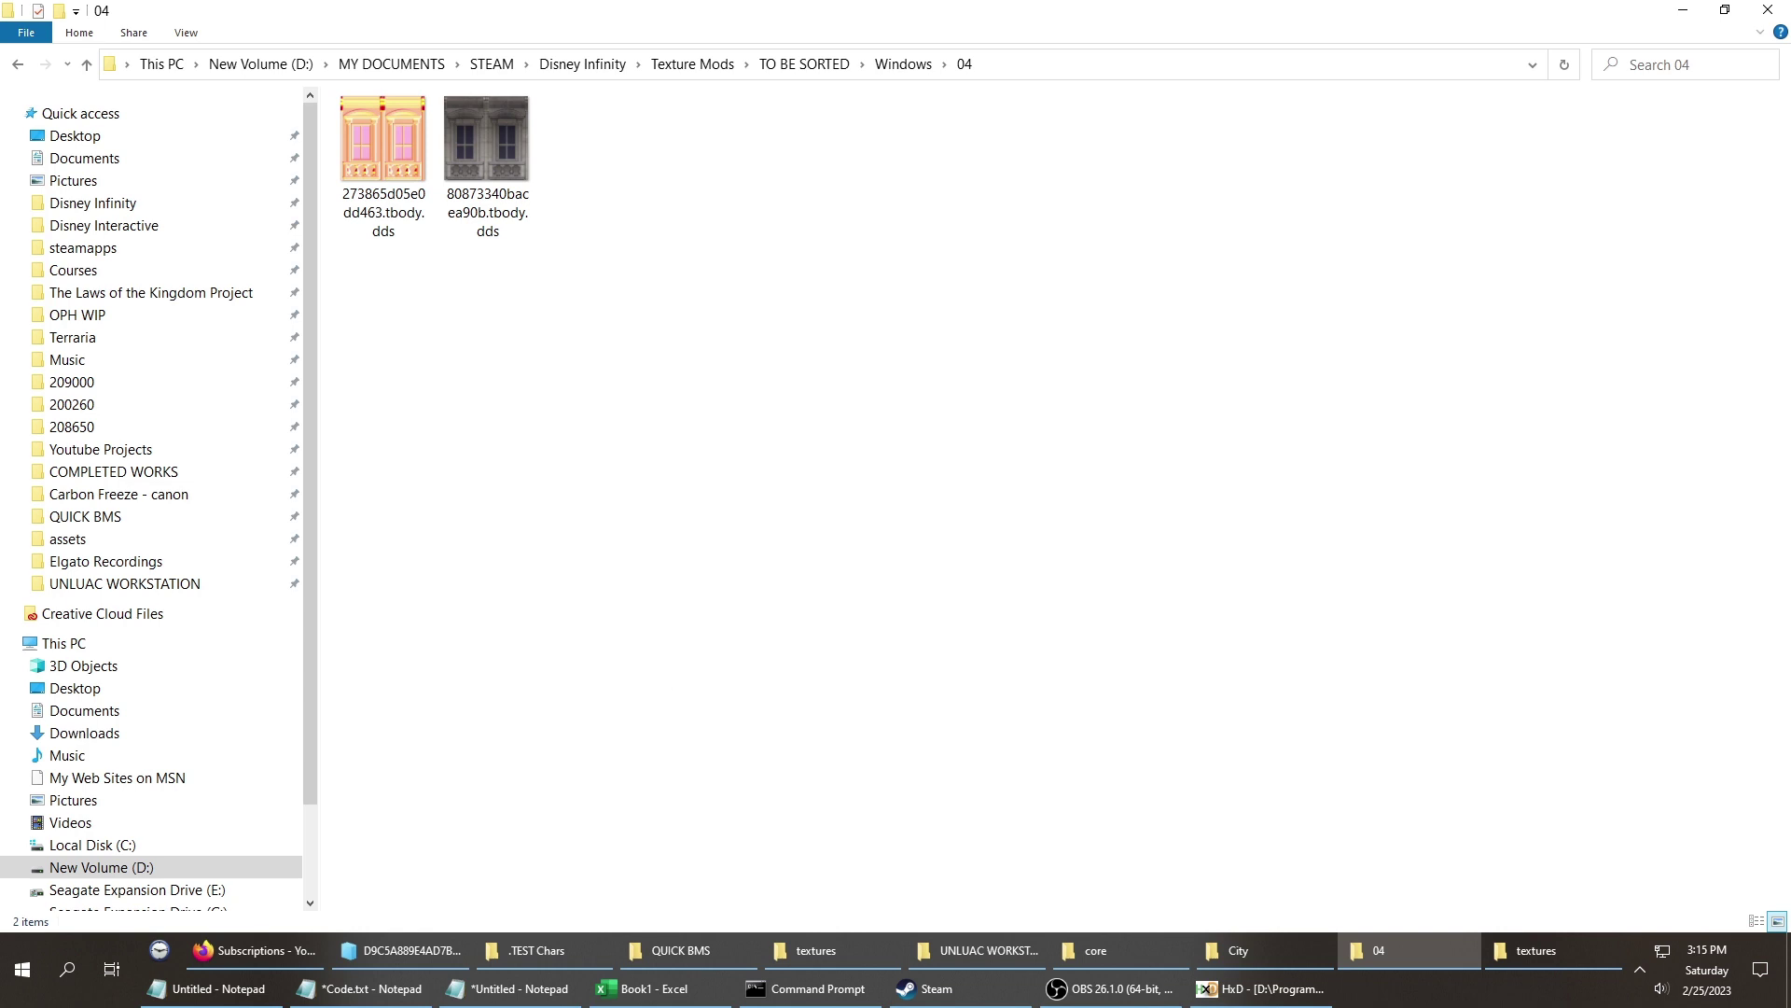
pyautogui.keyDown('ctrl'); pyautogui.scroll(5, 606, 214); pyautogui.keyUp('ctrl')
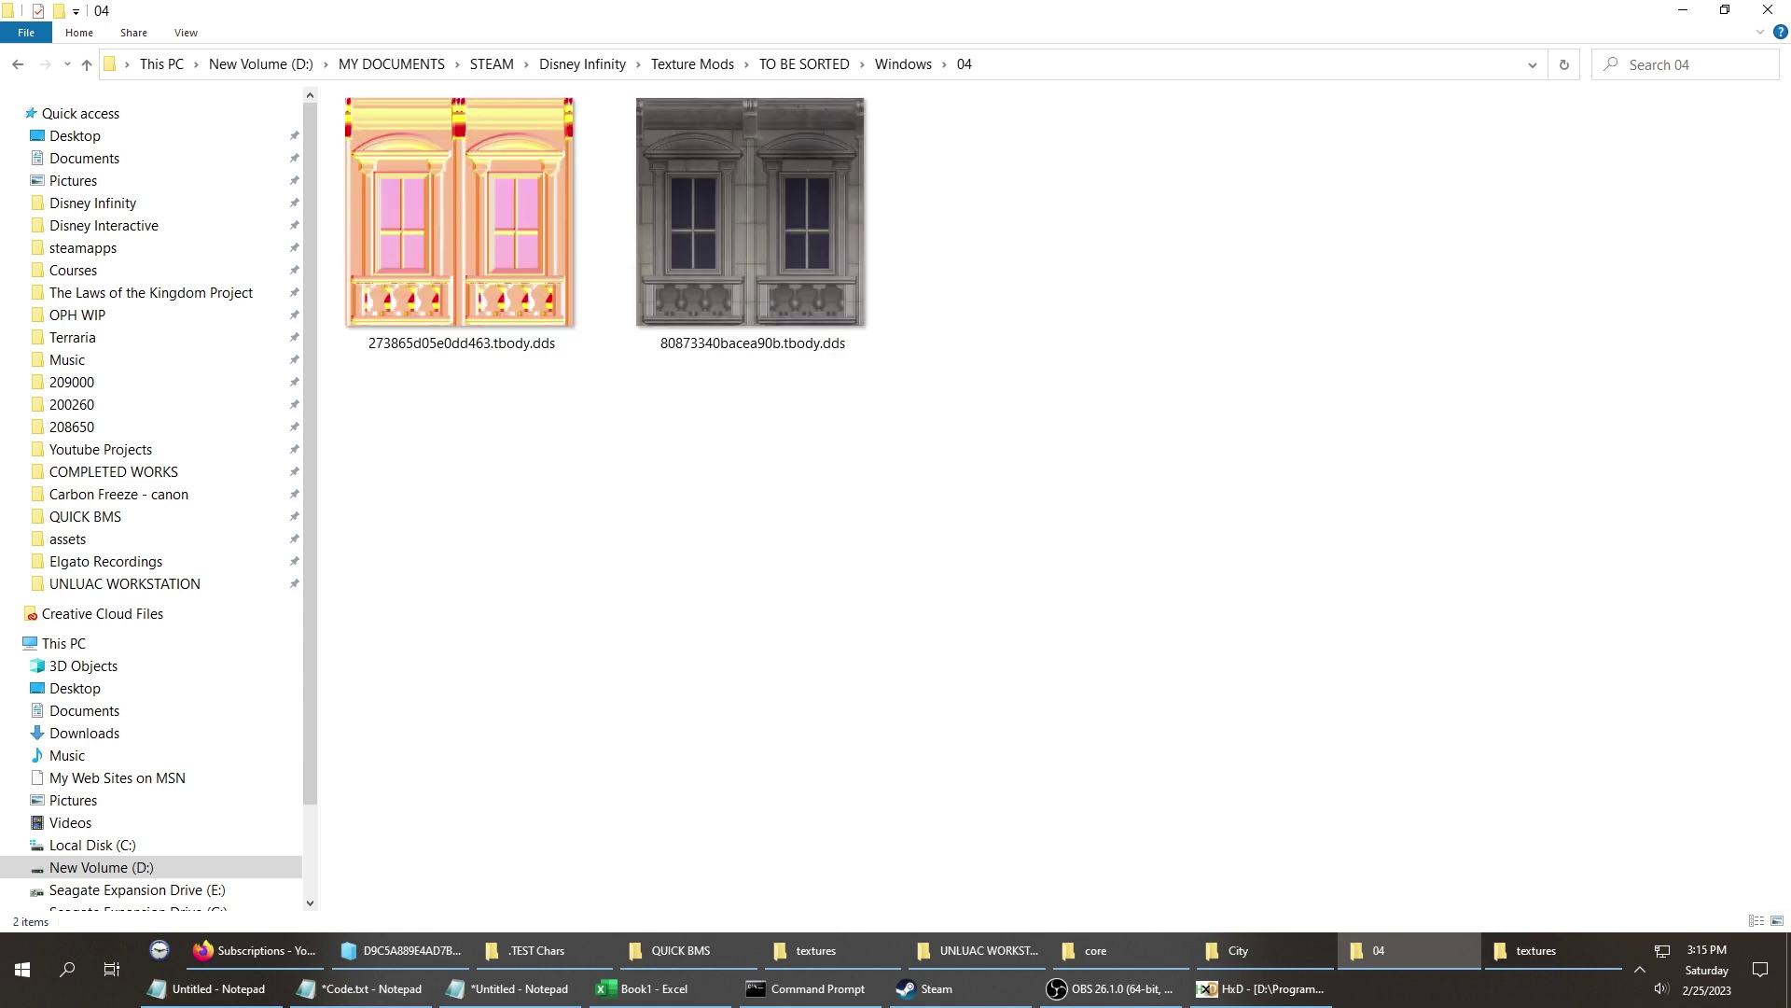
pyautogui.hotkey('alt', 'Up')
pyautogui.press('Right')
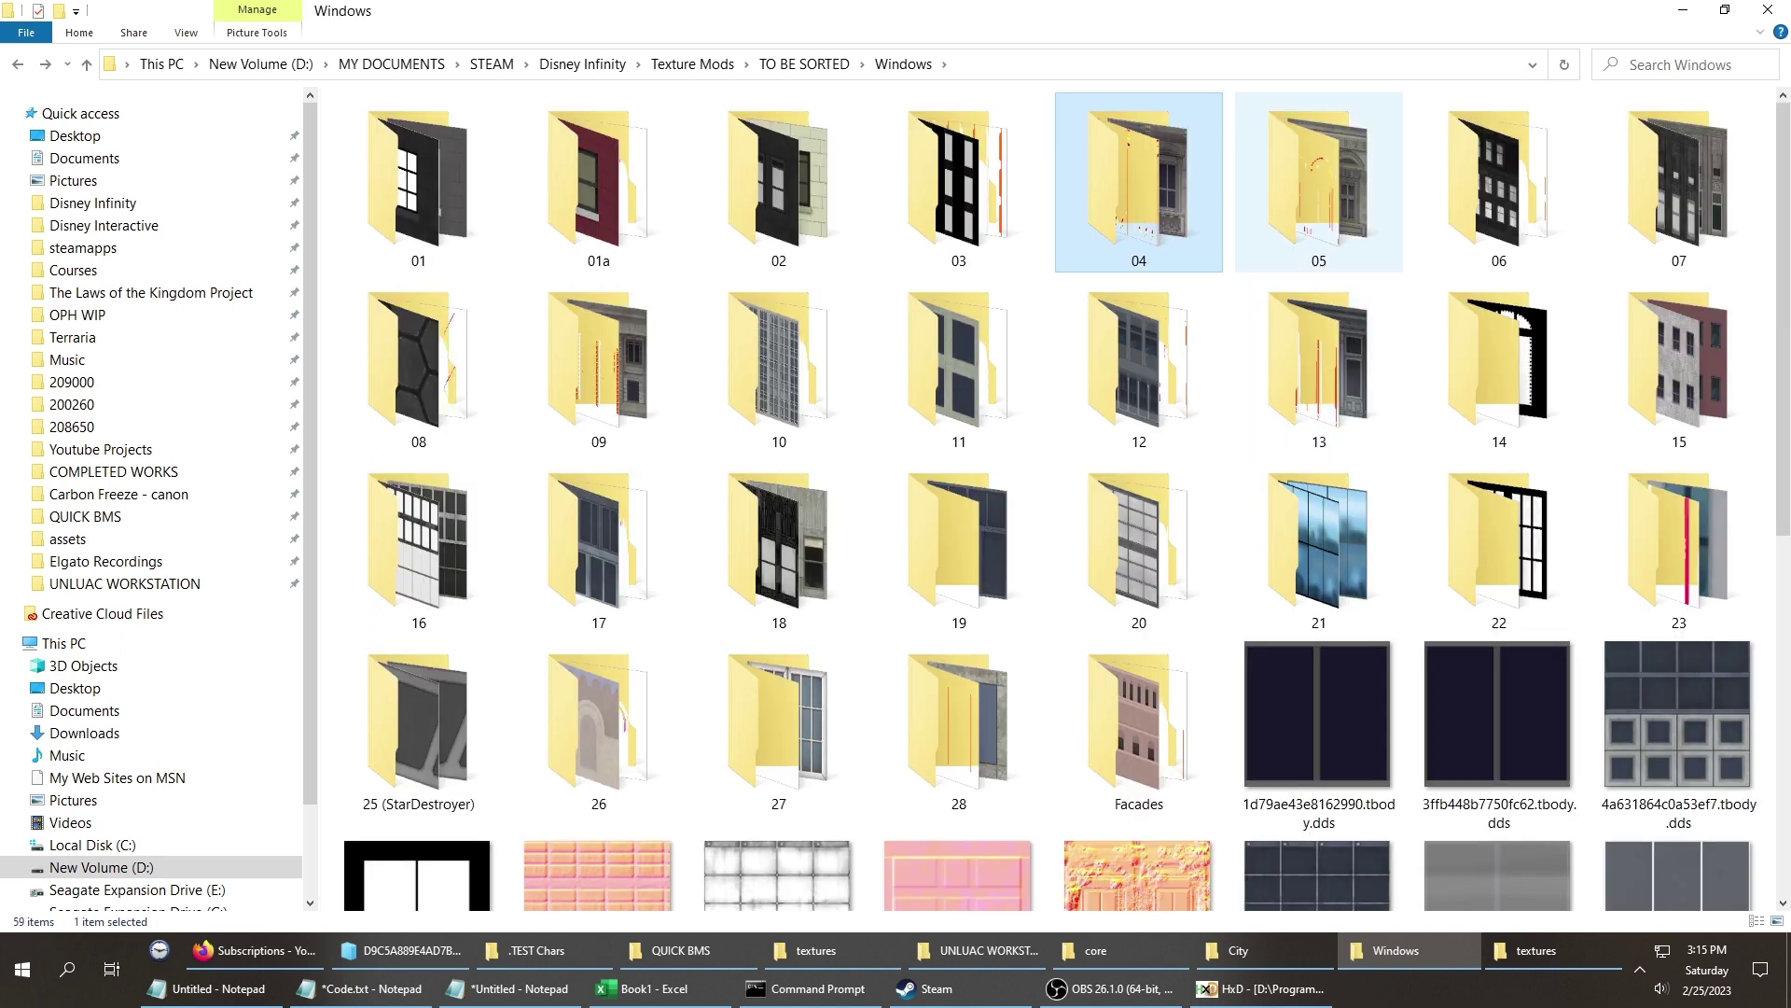
pyautogui.press('Return')
pyautogui.scroll(3, 605, 213)
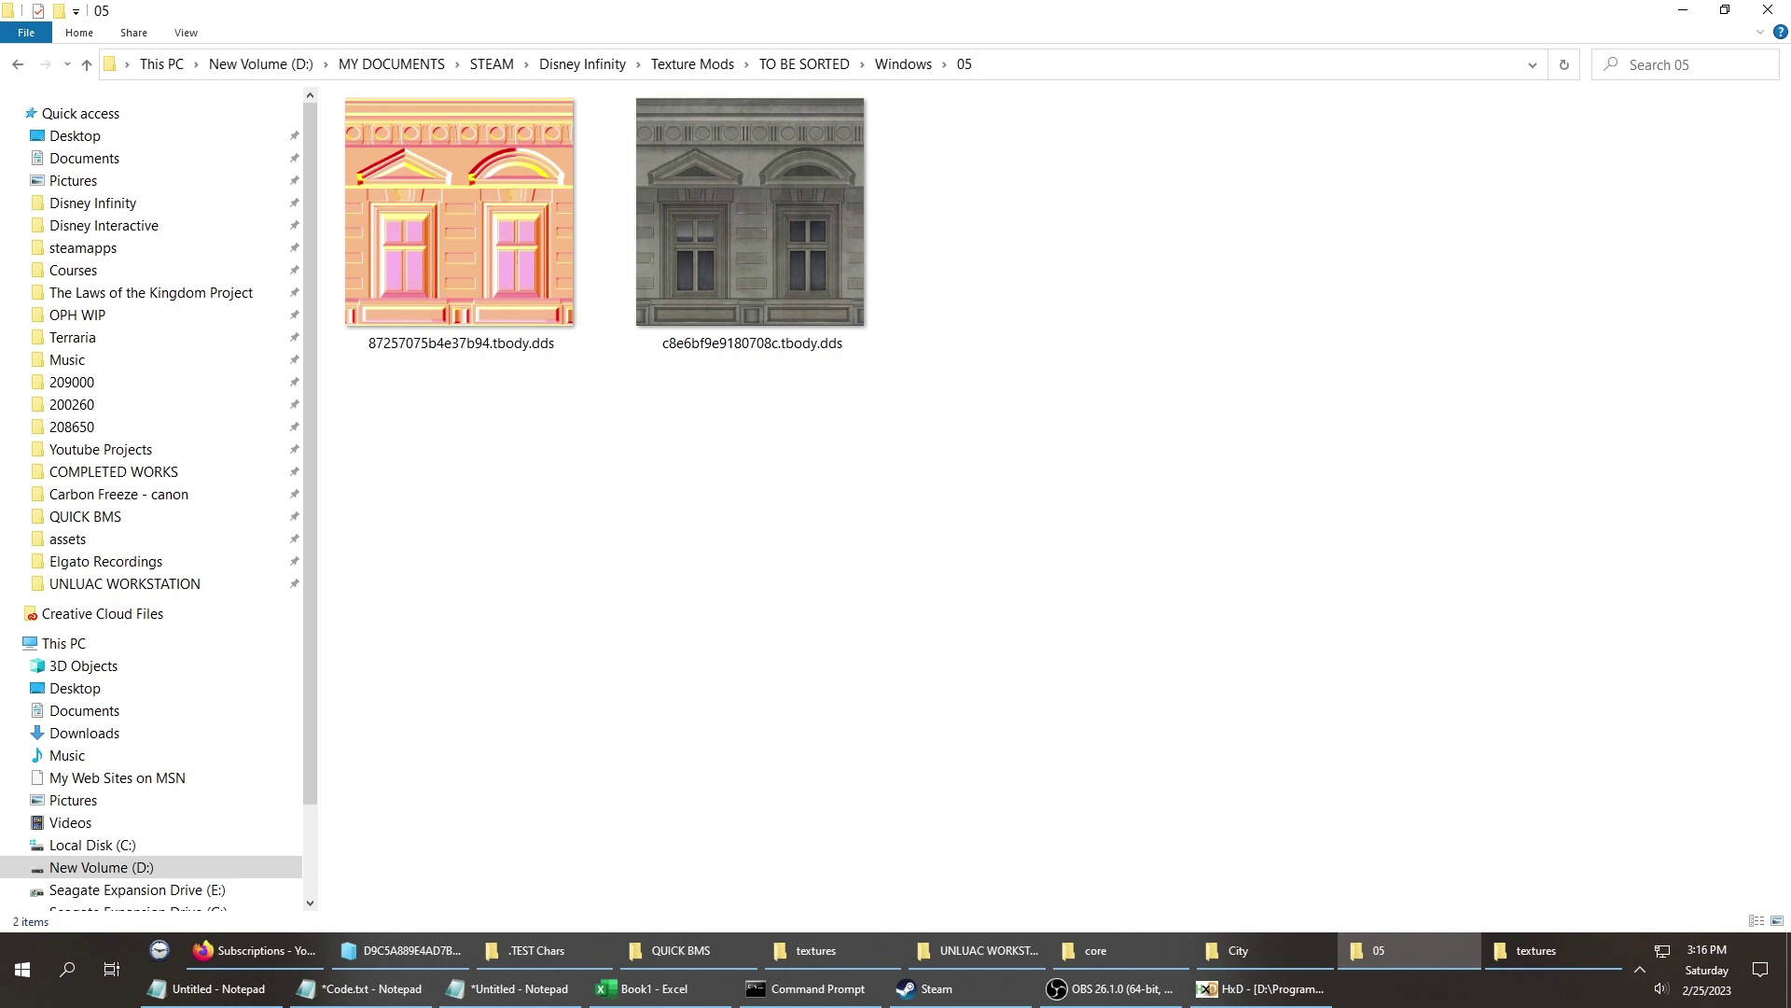
# Reopen subfolder 04 and copy the name 80873340bacea90b.tbody from the grey window texture without renaming the file.
pyautogui.press('BackSpace')
pyautogui.doubleClick(1139, 168)
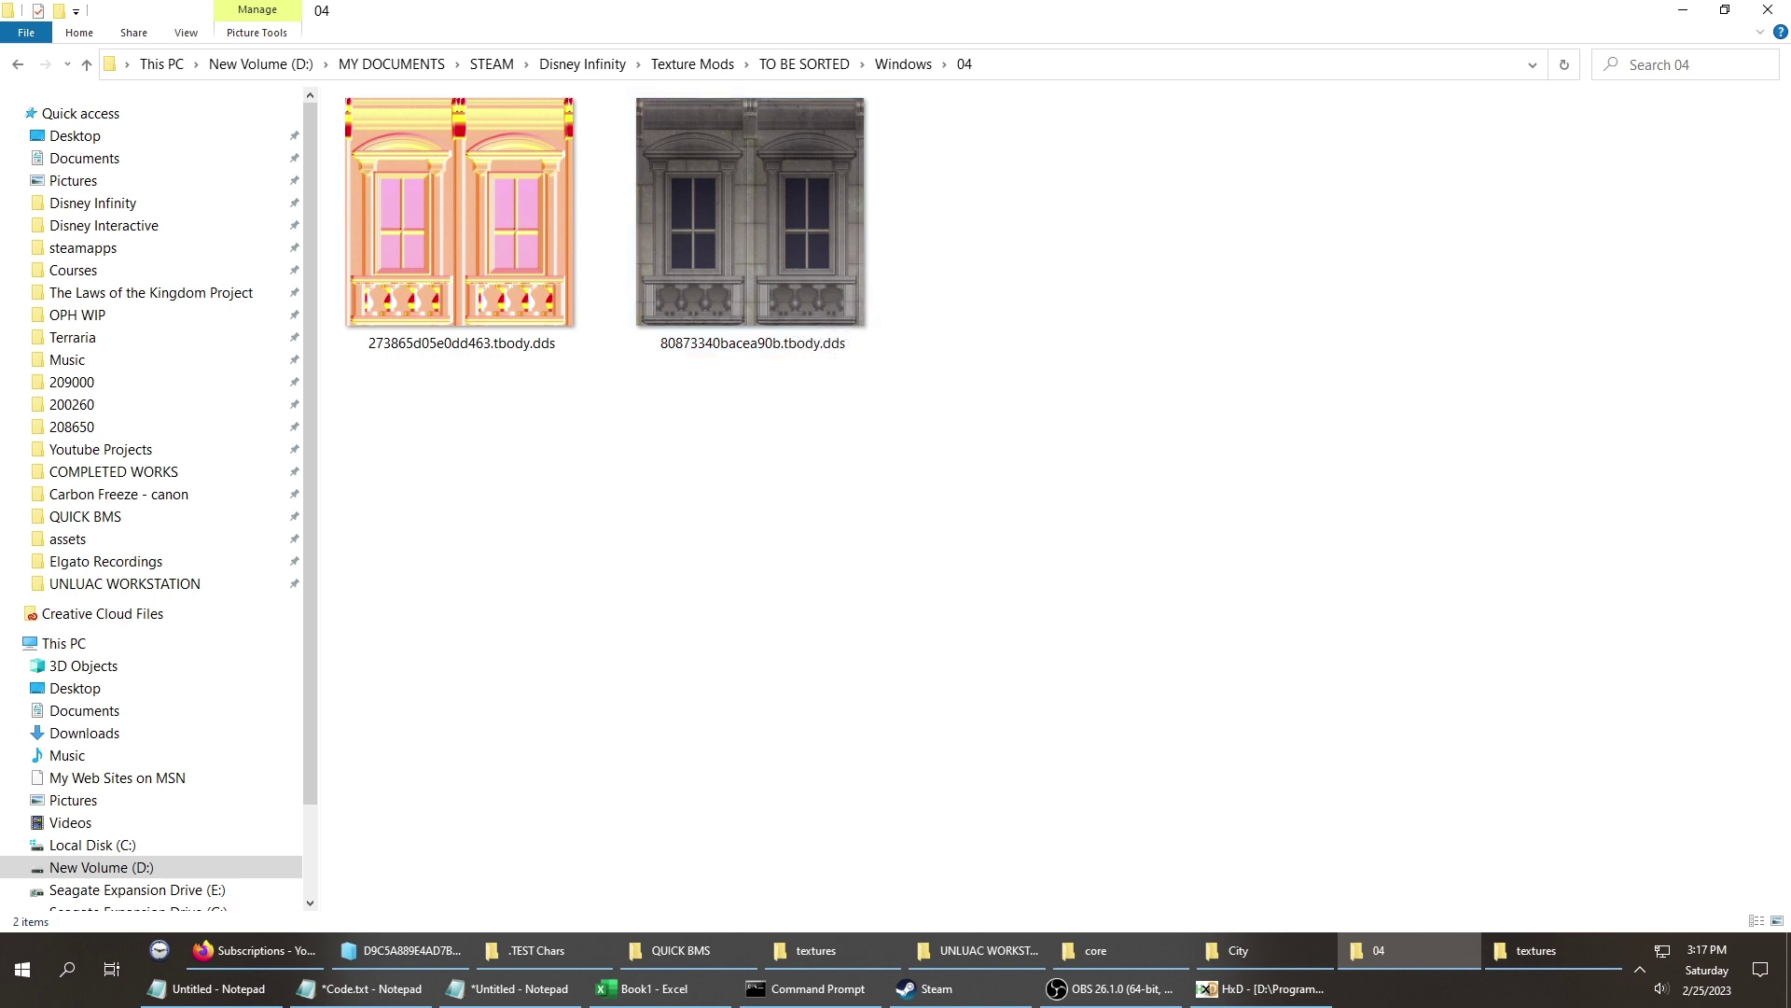
pyautogui.click(751, 224)
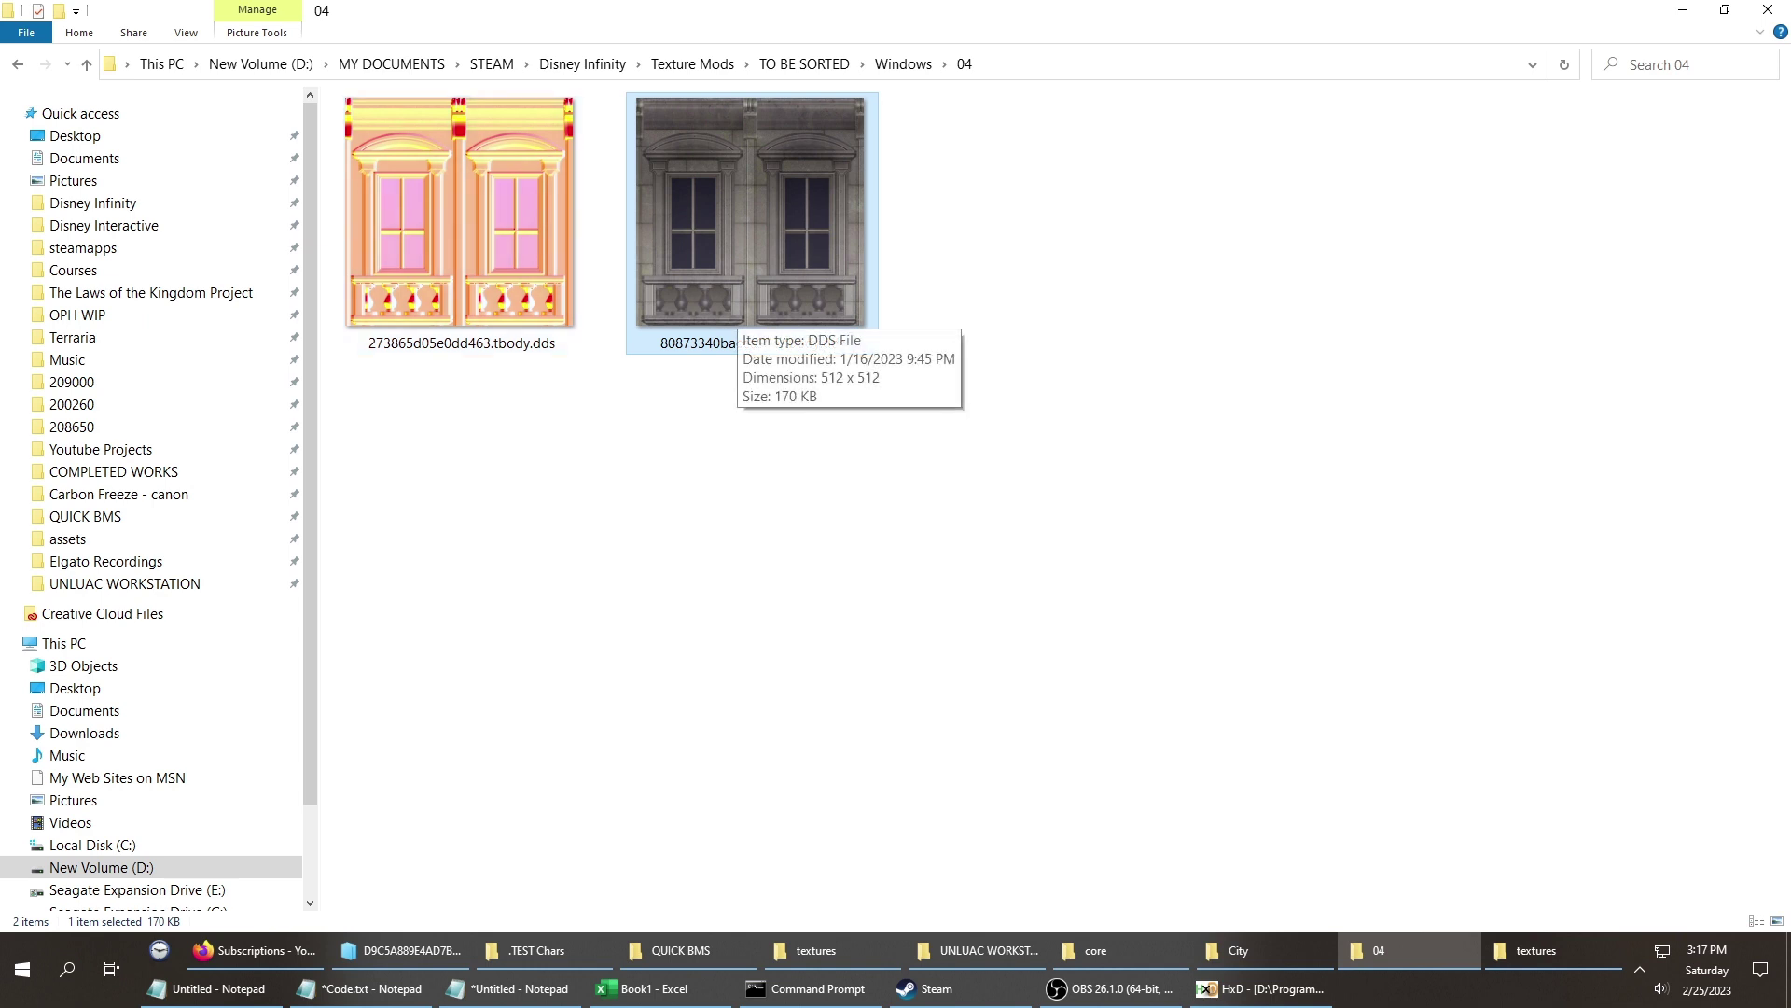
pyautogui.moveTo(479, 391); pyautogui.dragTo(929, 220)
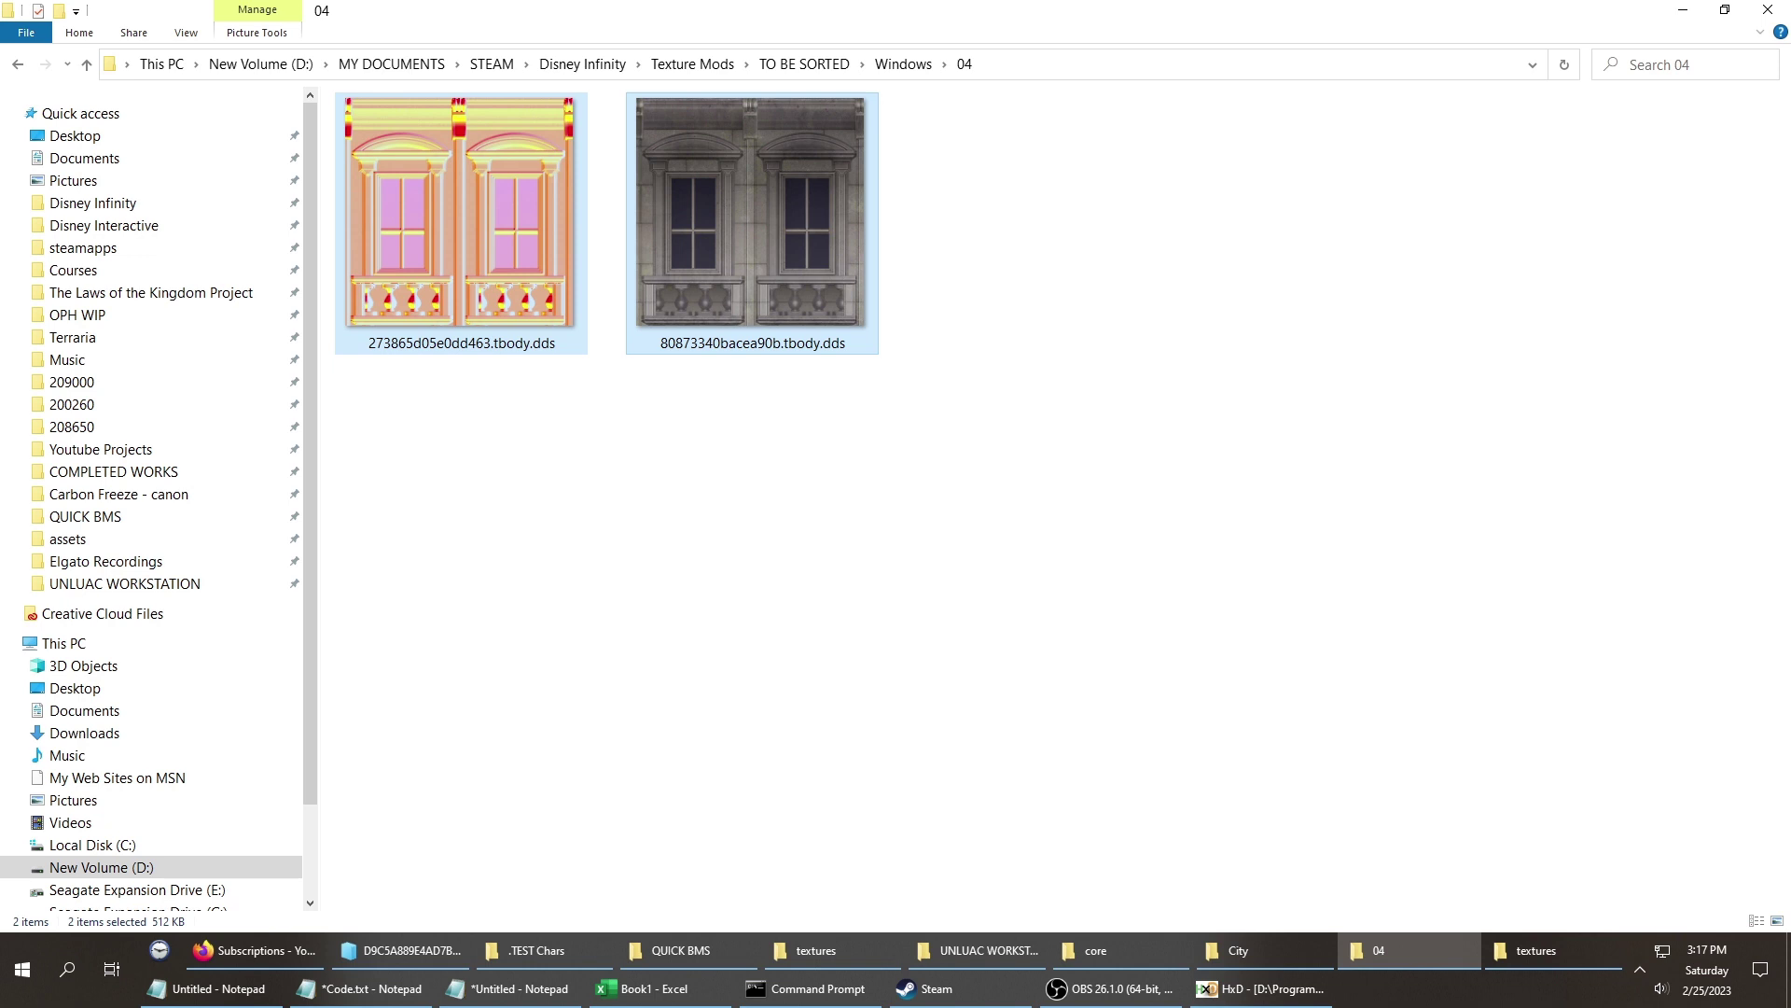
pyautogui.click(752, 342)
pyautogui.hotkey('ctrl', 'c')
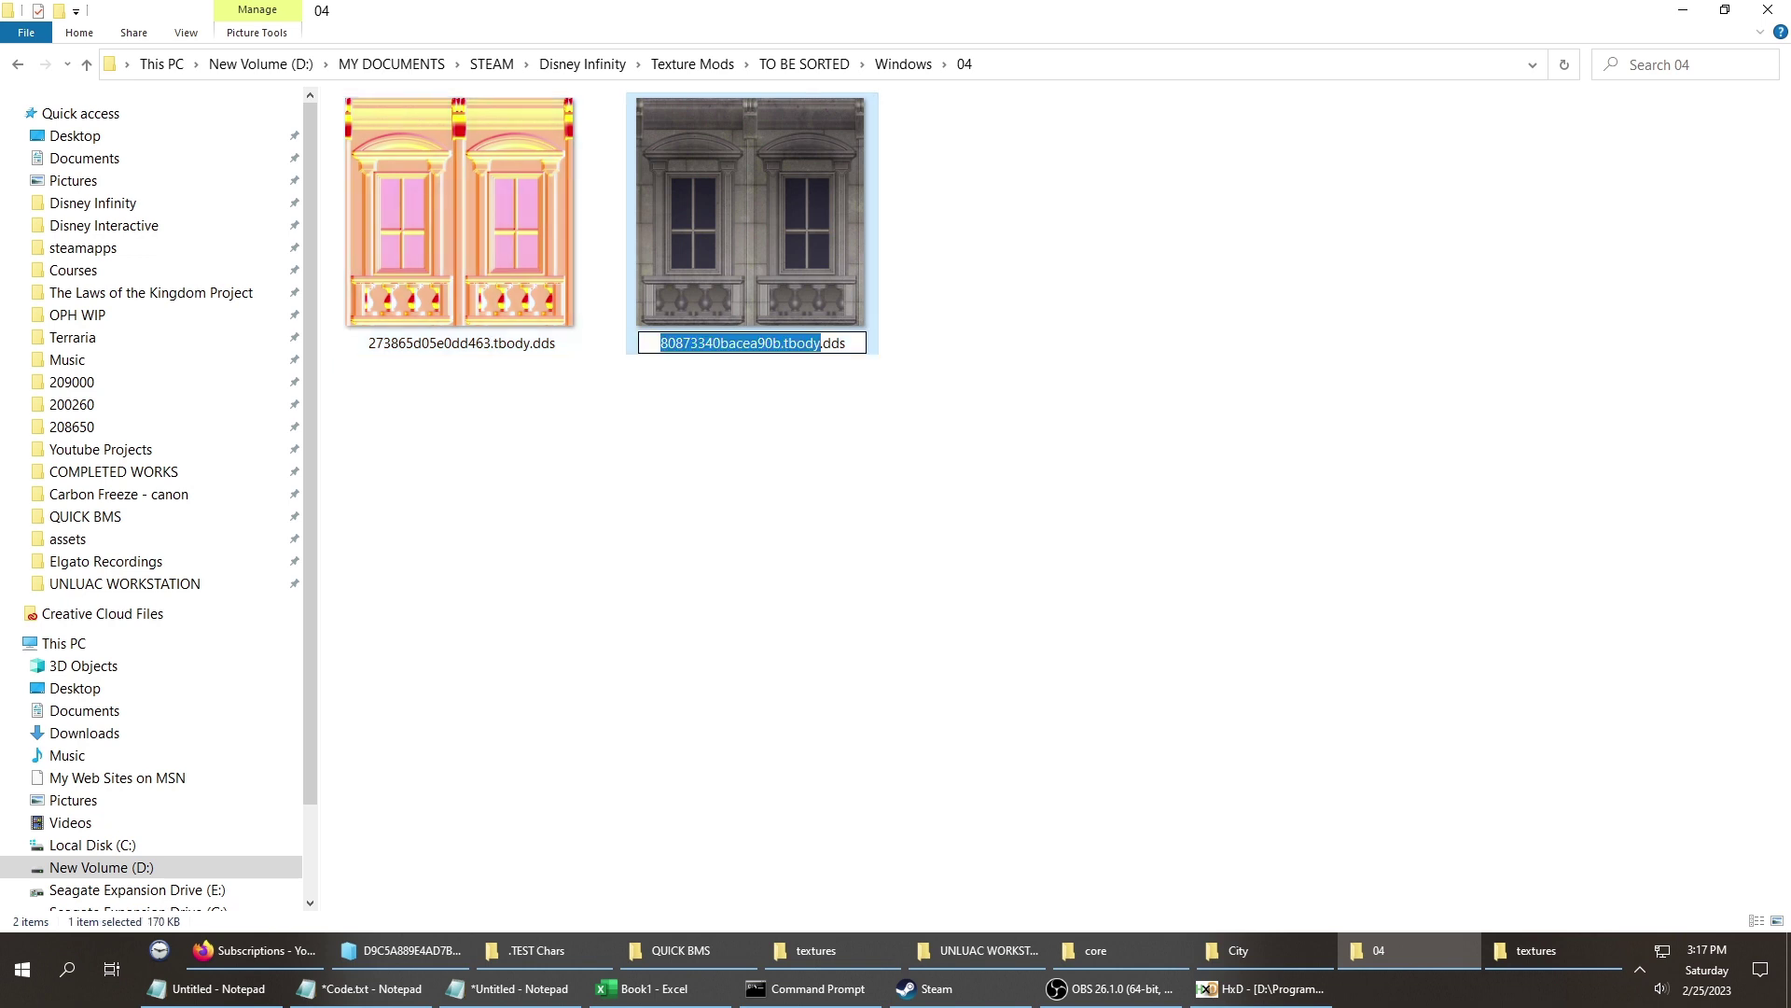
pyautogui.press('Escape')
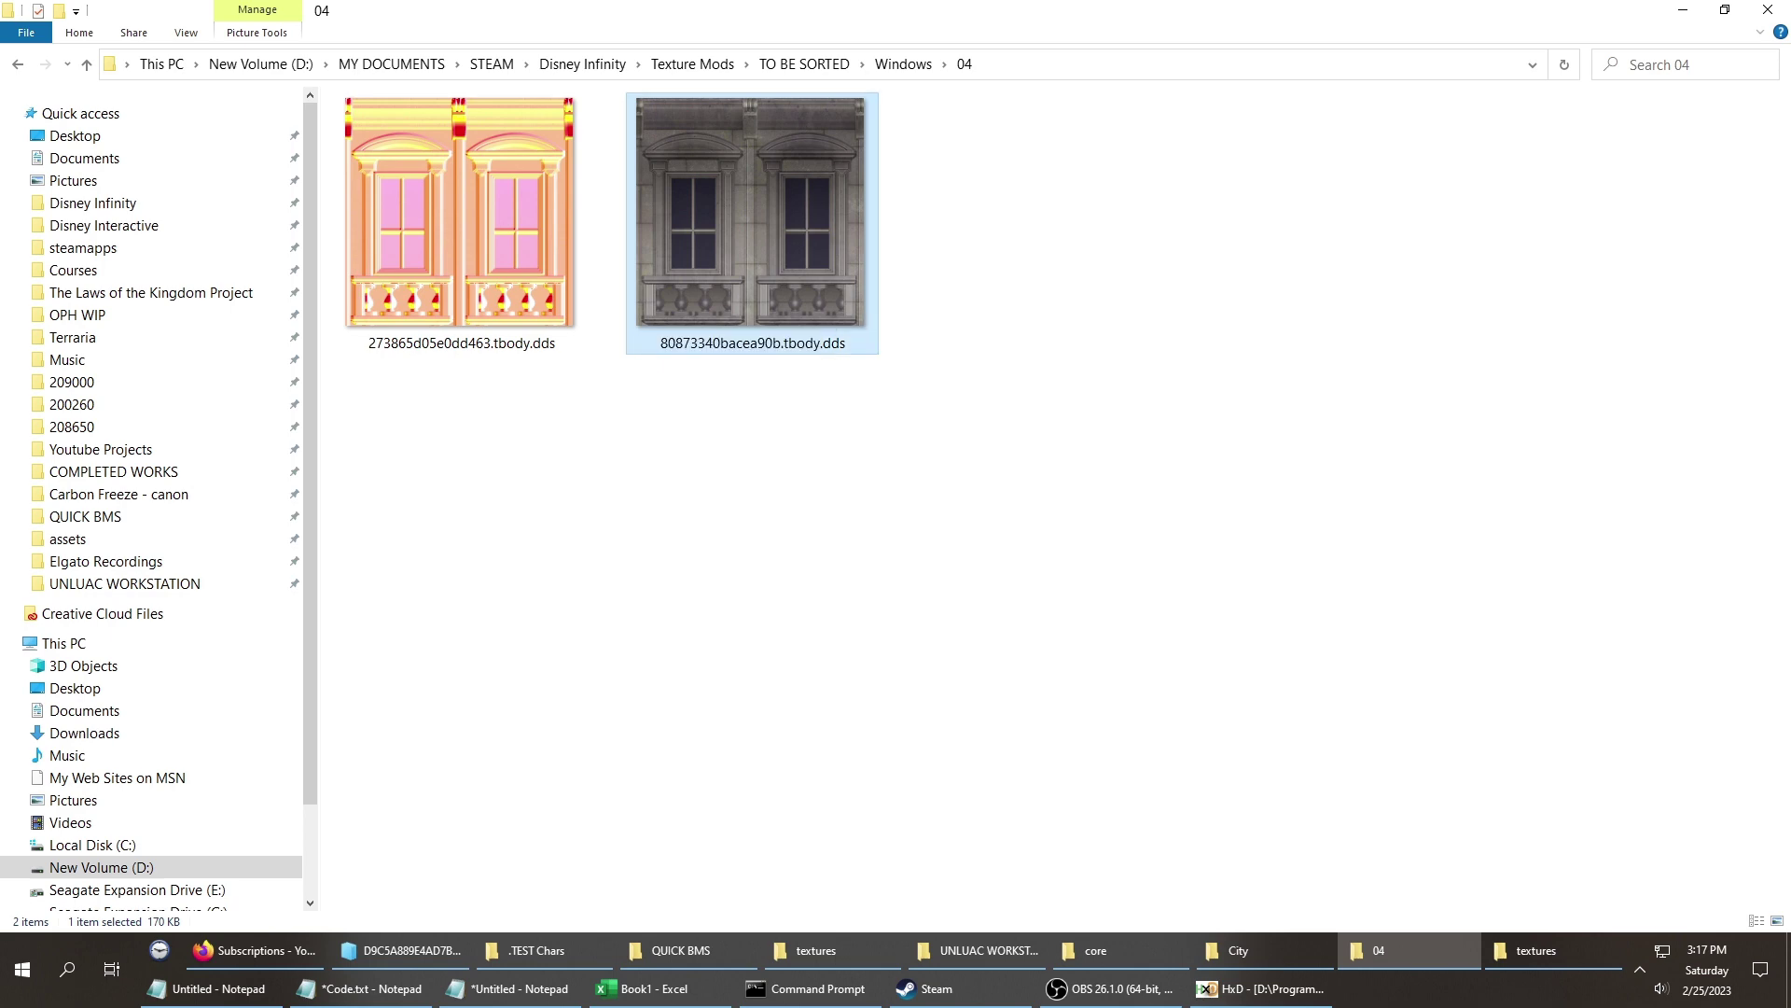
# Search the Disney Infinity 3.0 Gold Edition textures folder for 80873340bacea90b.tbody.
pyautogui.moveTo(812, 949)
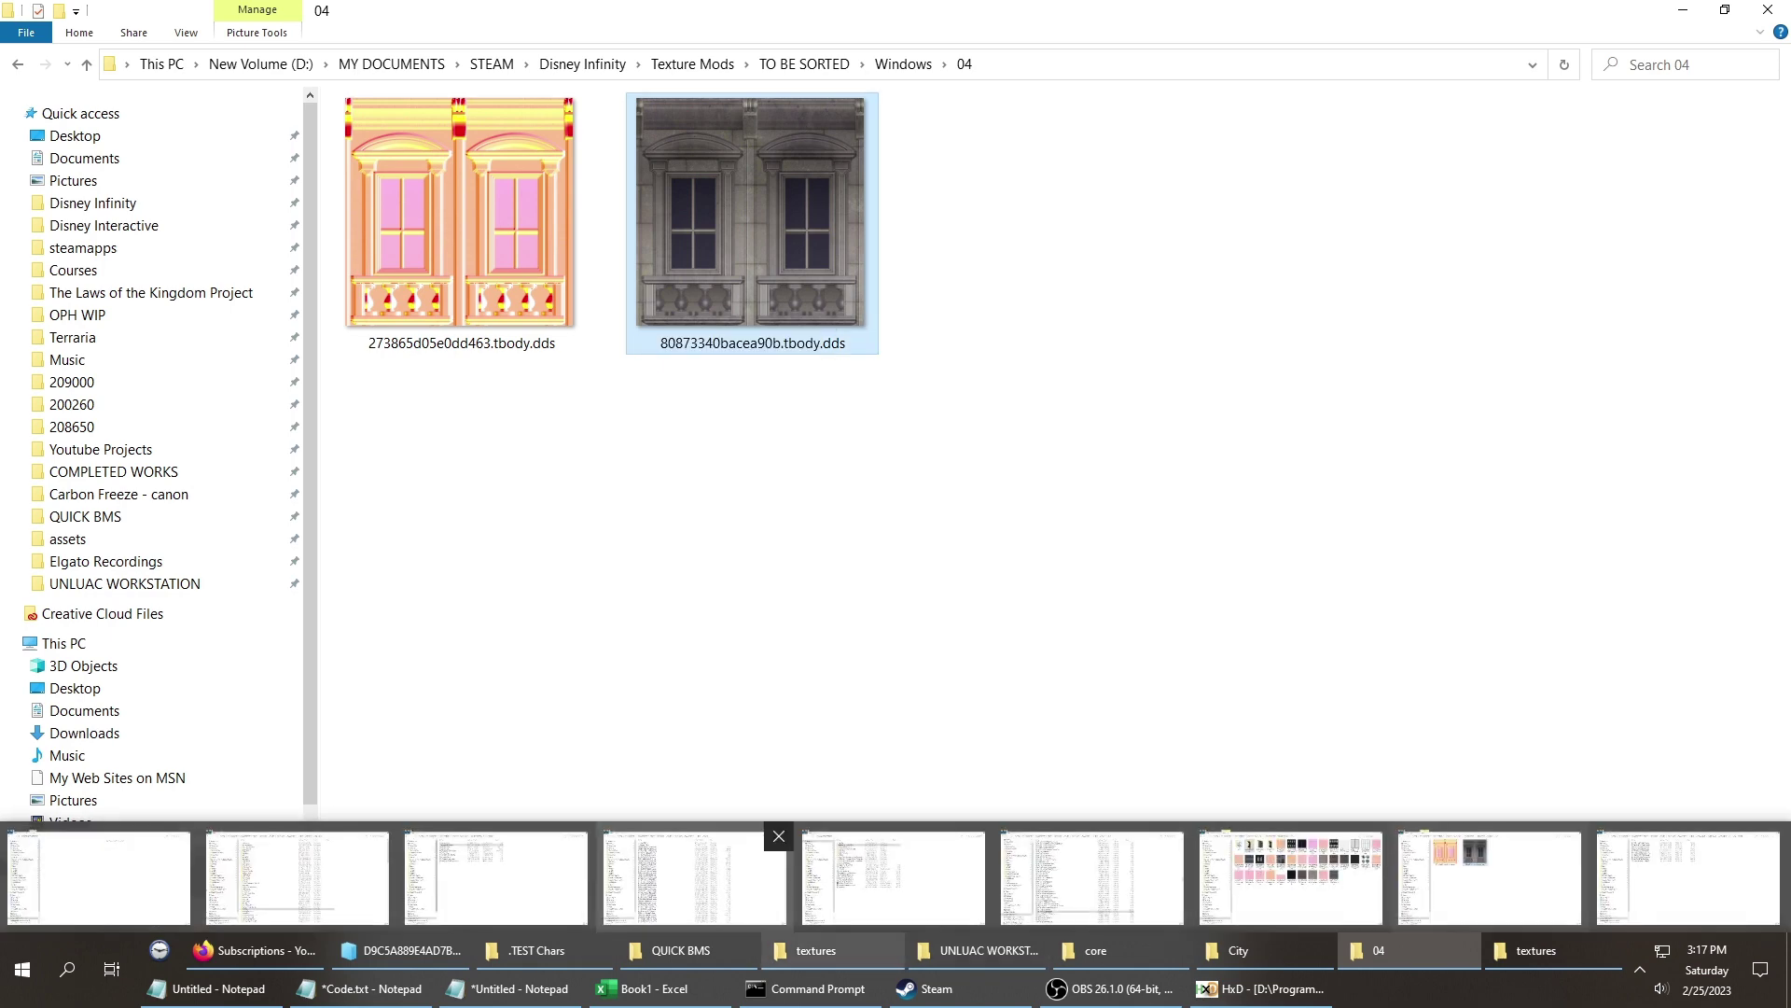
pyautogui.click(695, 877)
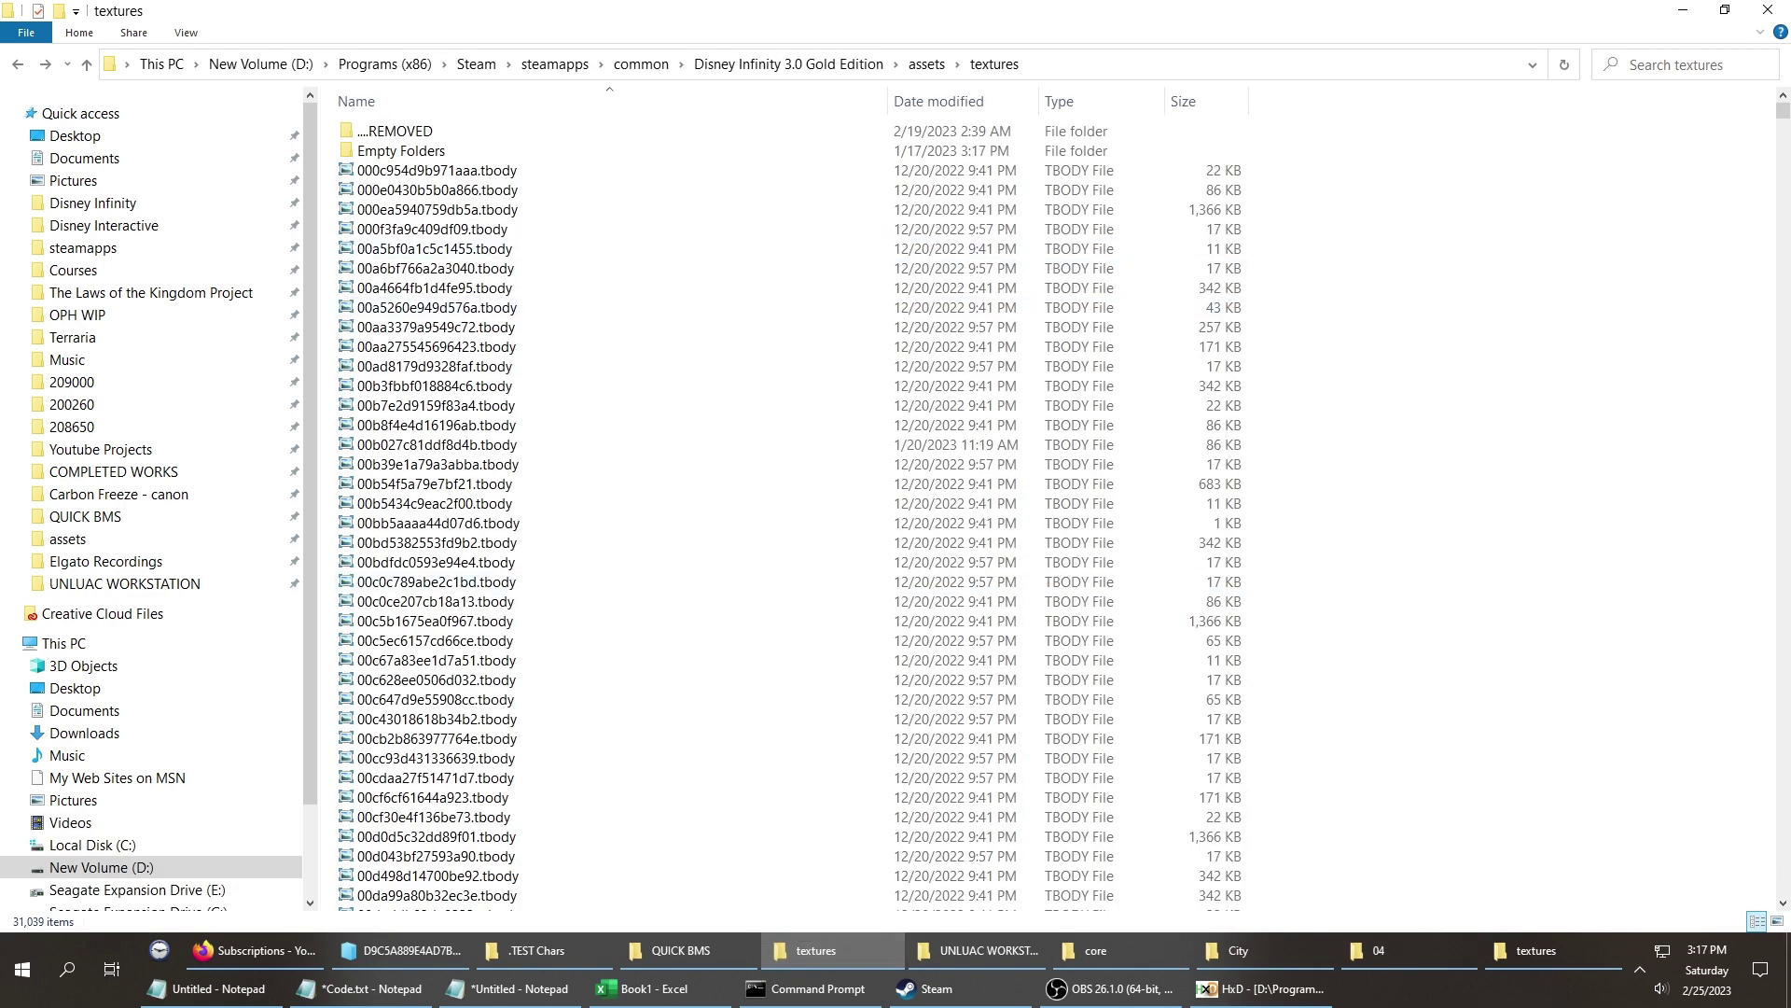
pyautogui.click(1685, 64)
pyautogui.hotkey('ctrl', 'v')
pyautogui.press('Return')
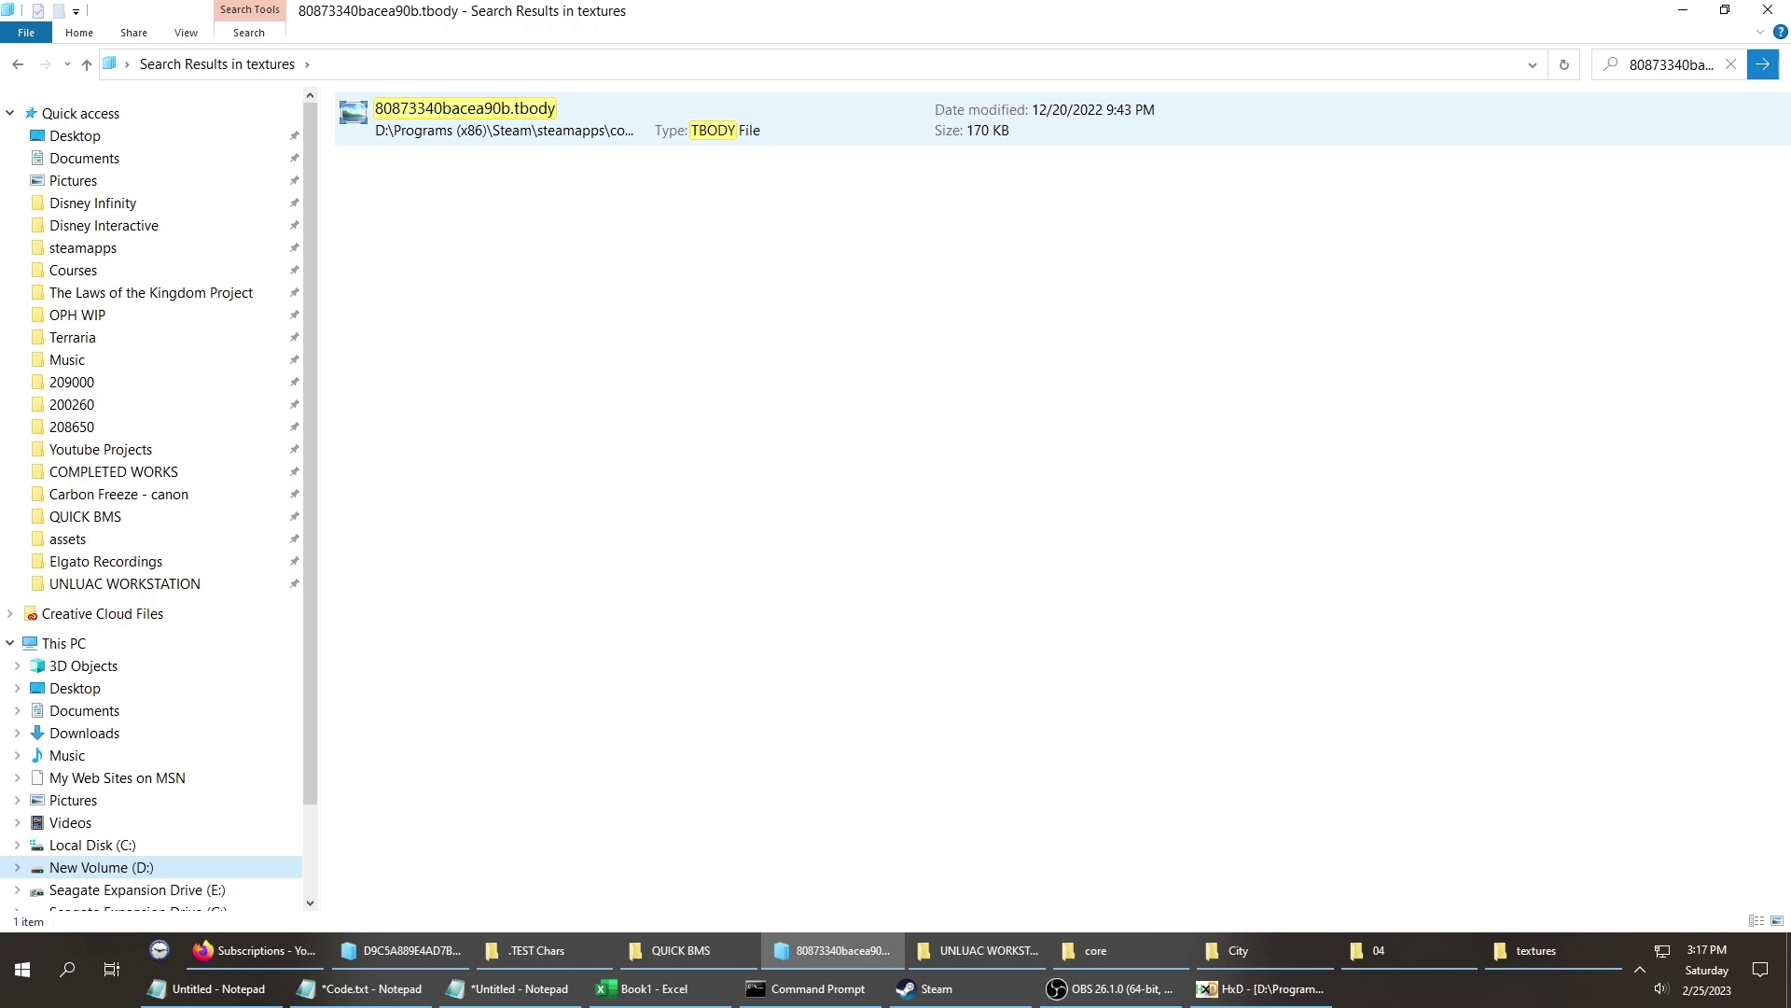
# Preview the found 80873340bacea90b.tbody file in the photo viewer, close it, and return to the search results.
pyautogui.doubleClick(463, 118)
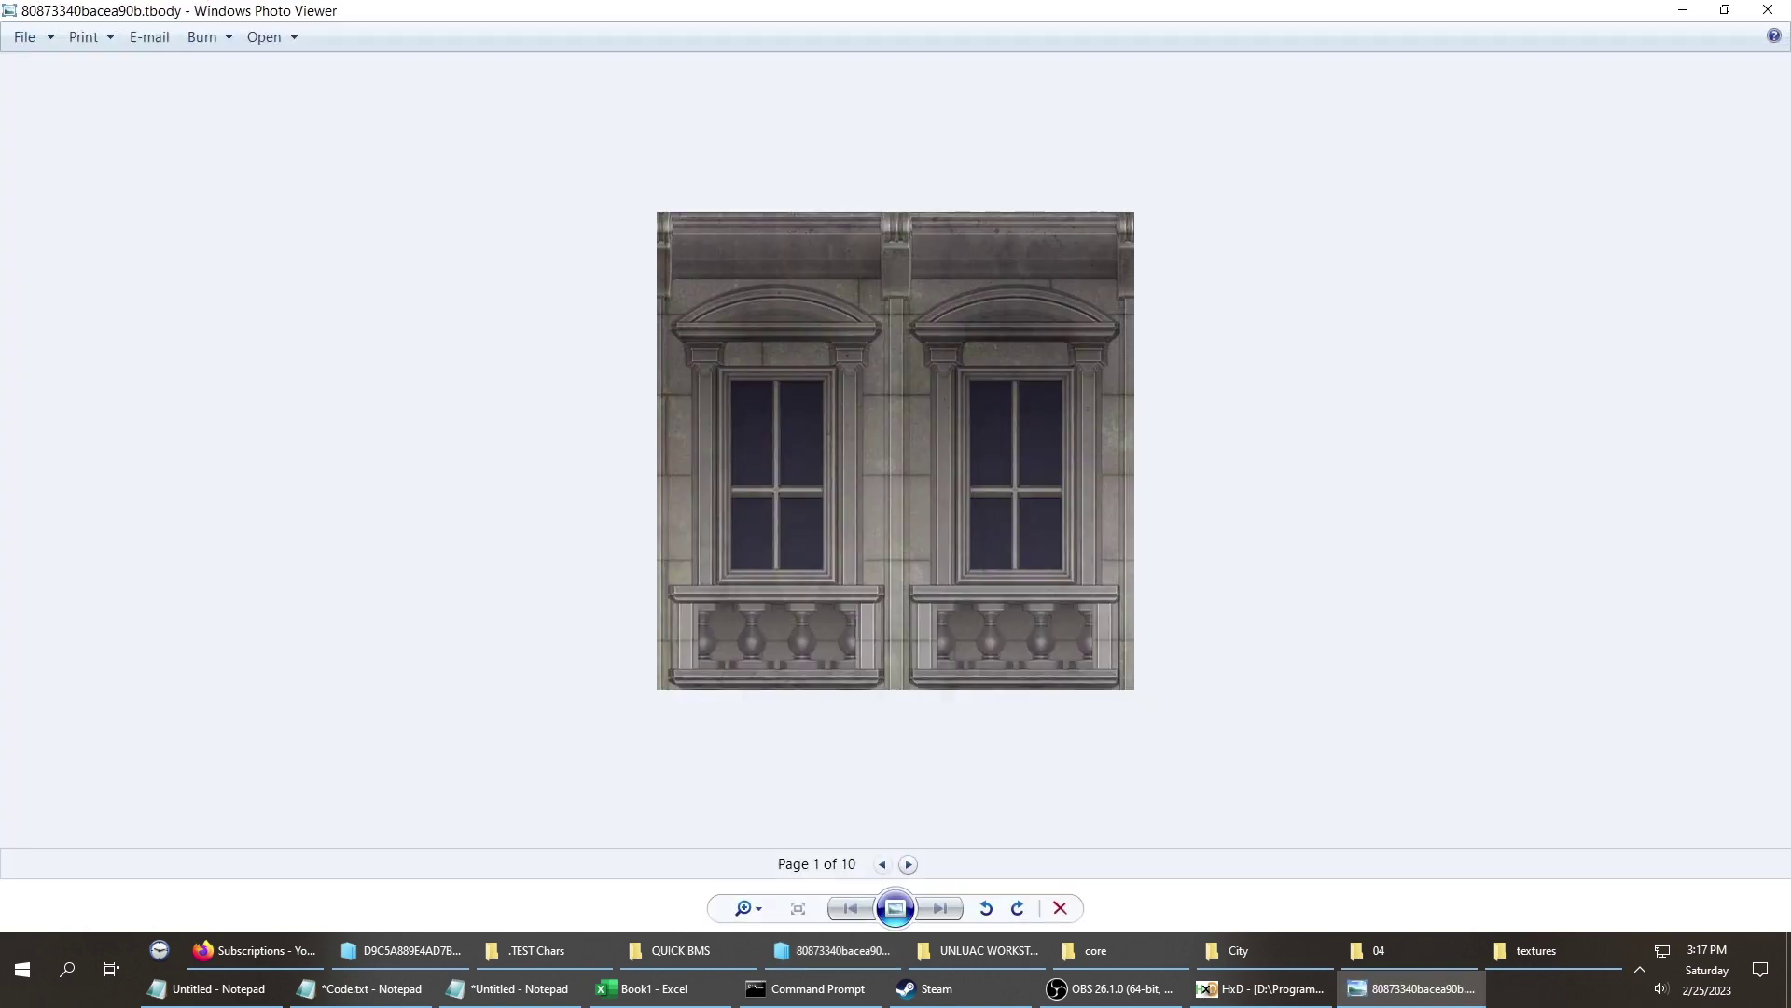
pyautogui.click(1768, 10)
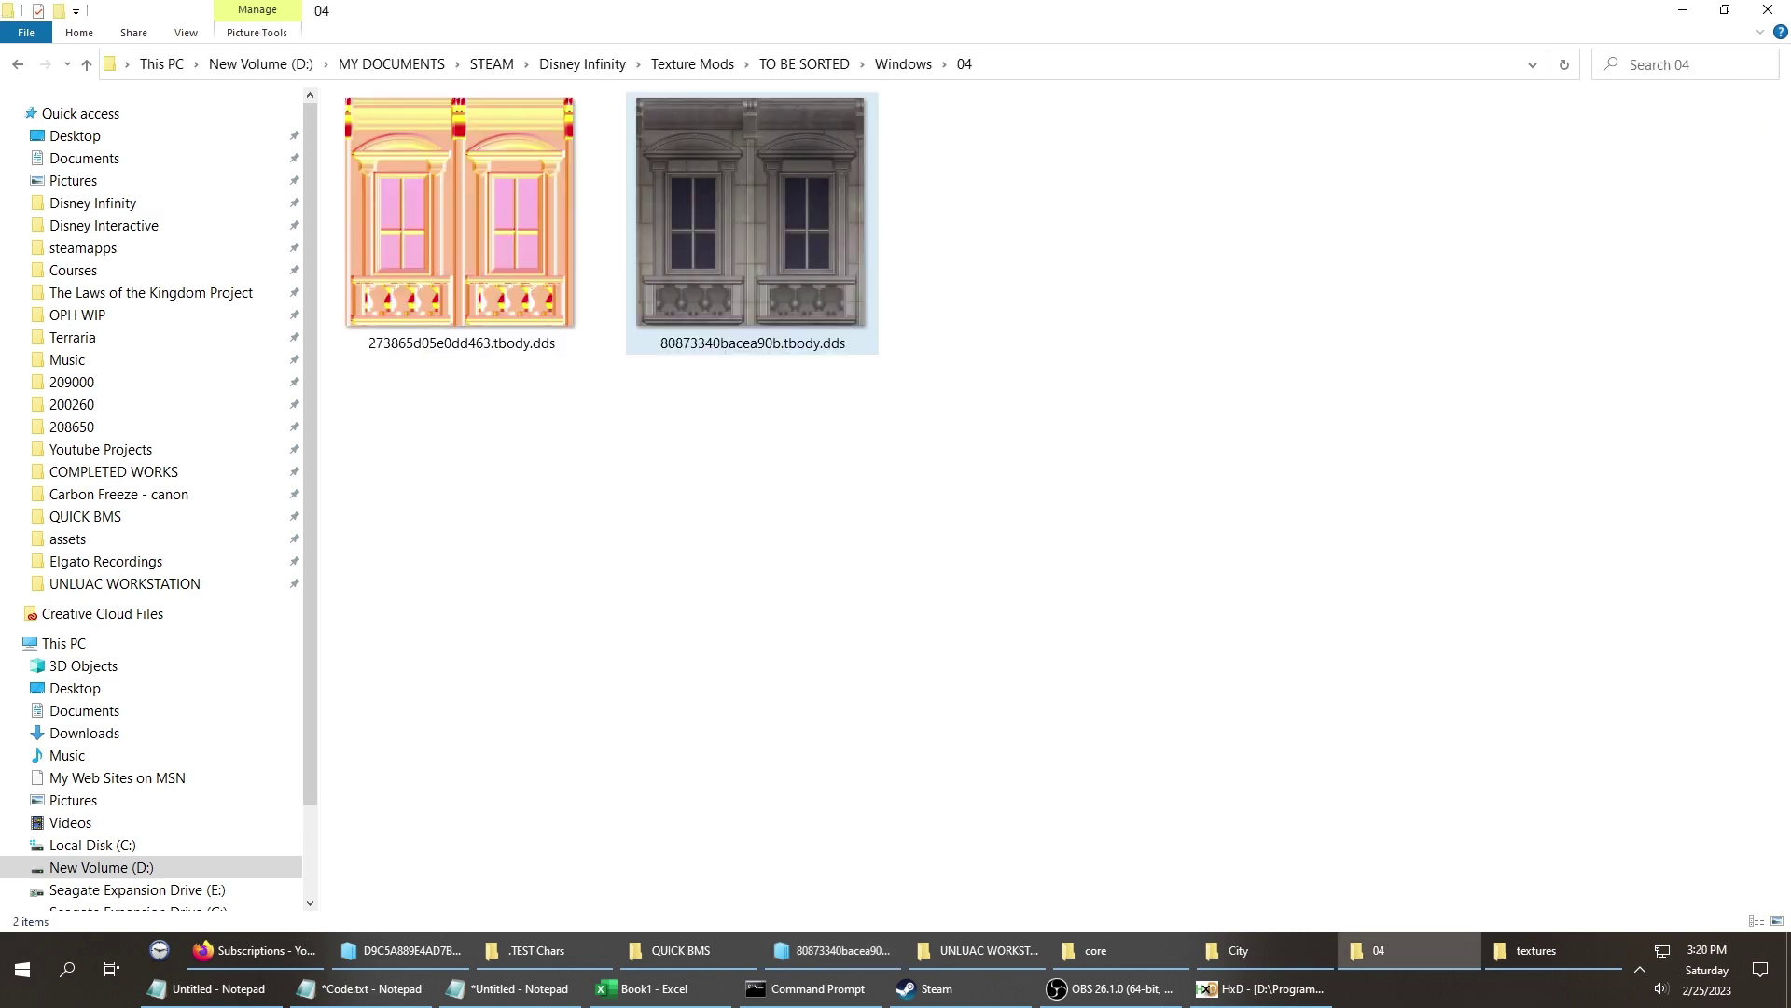
pyautogui.hotkey('alt', 'Tab')
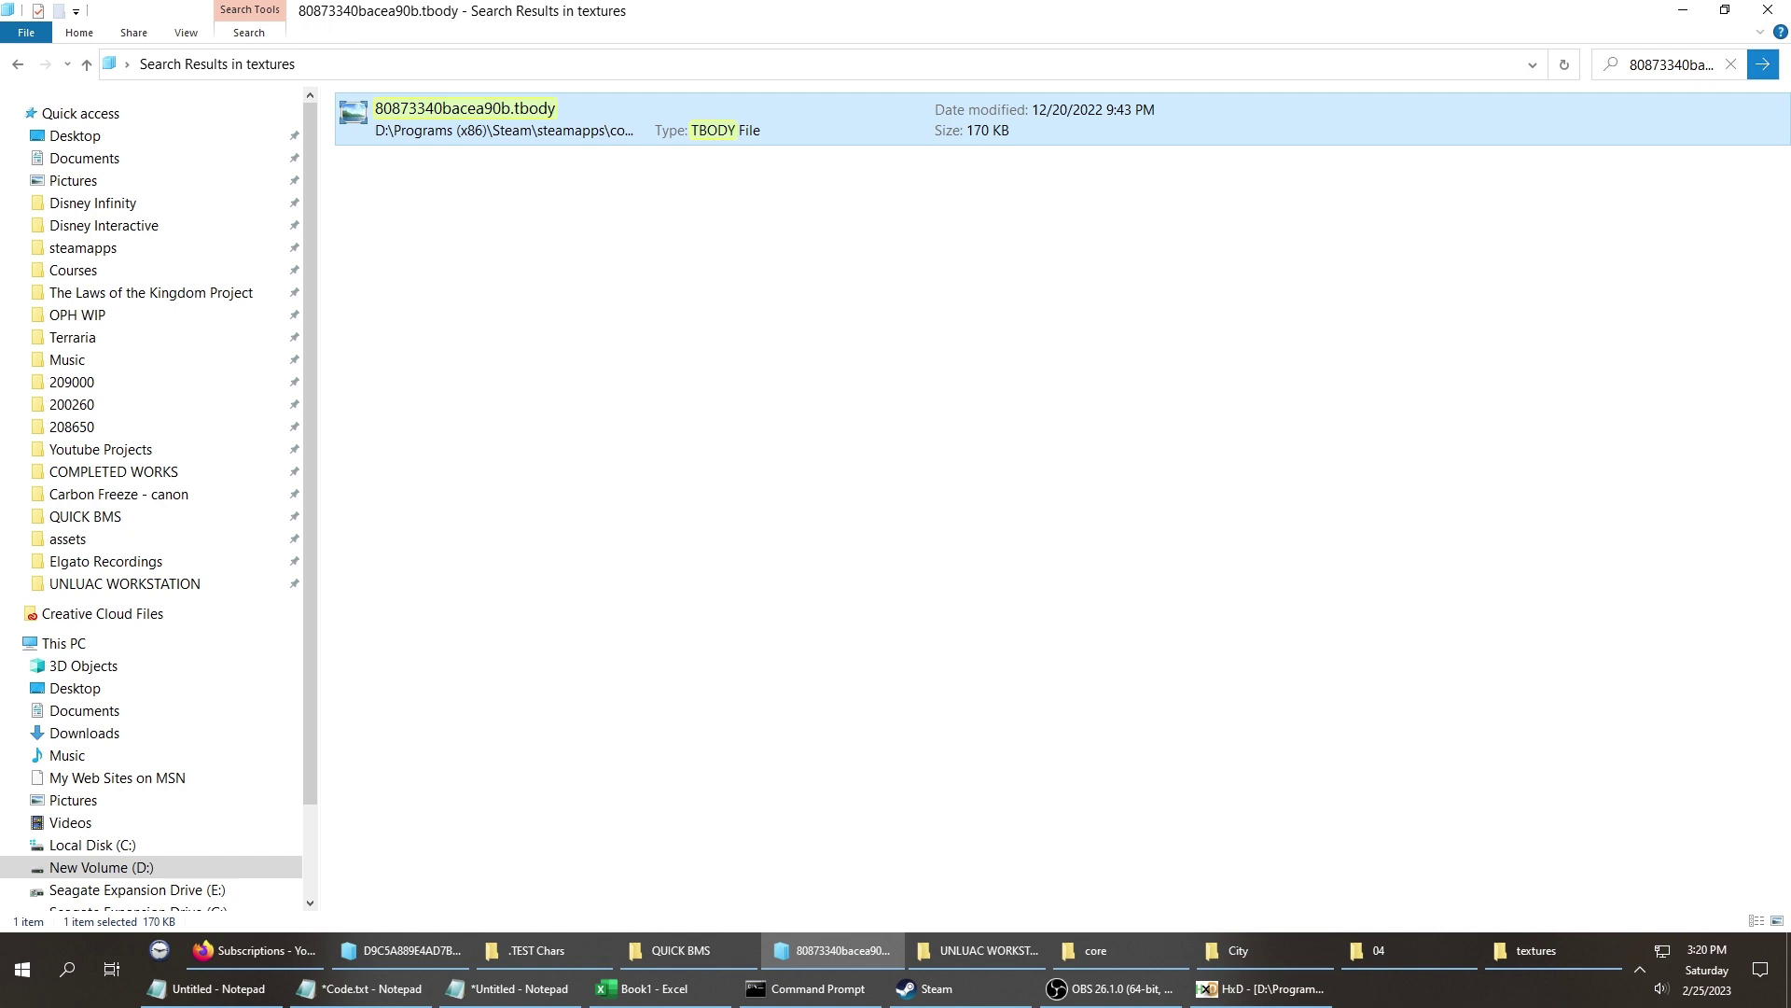
pyautogui.moveTo(536, 950)
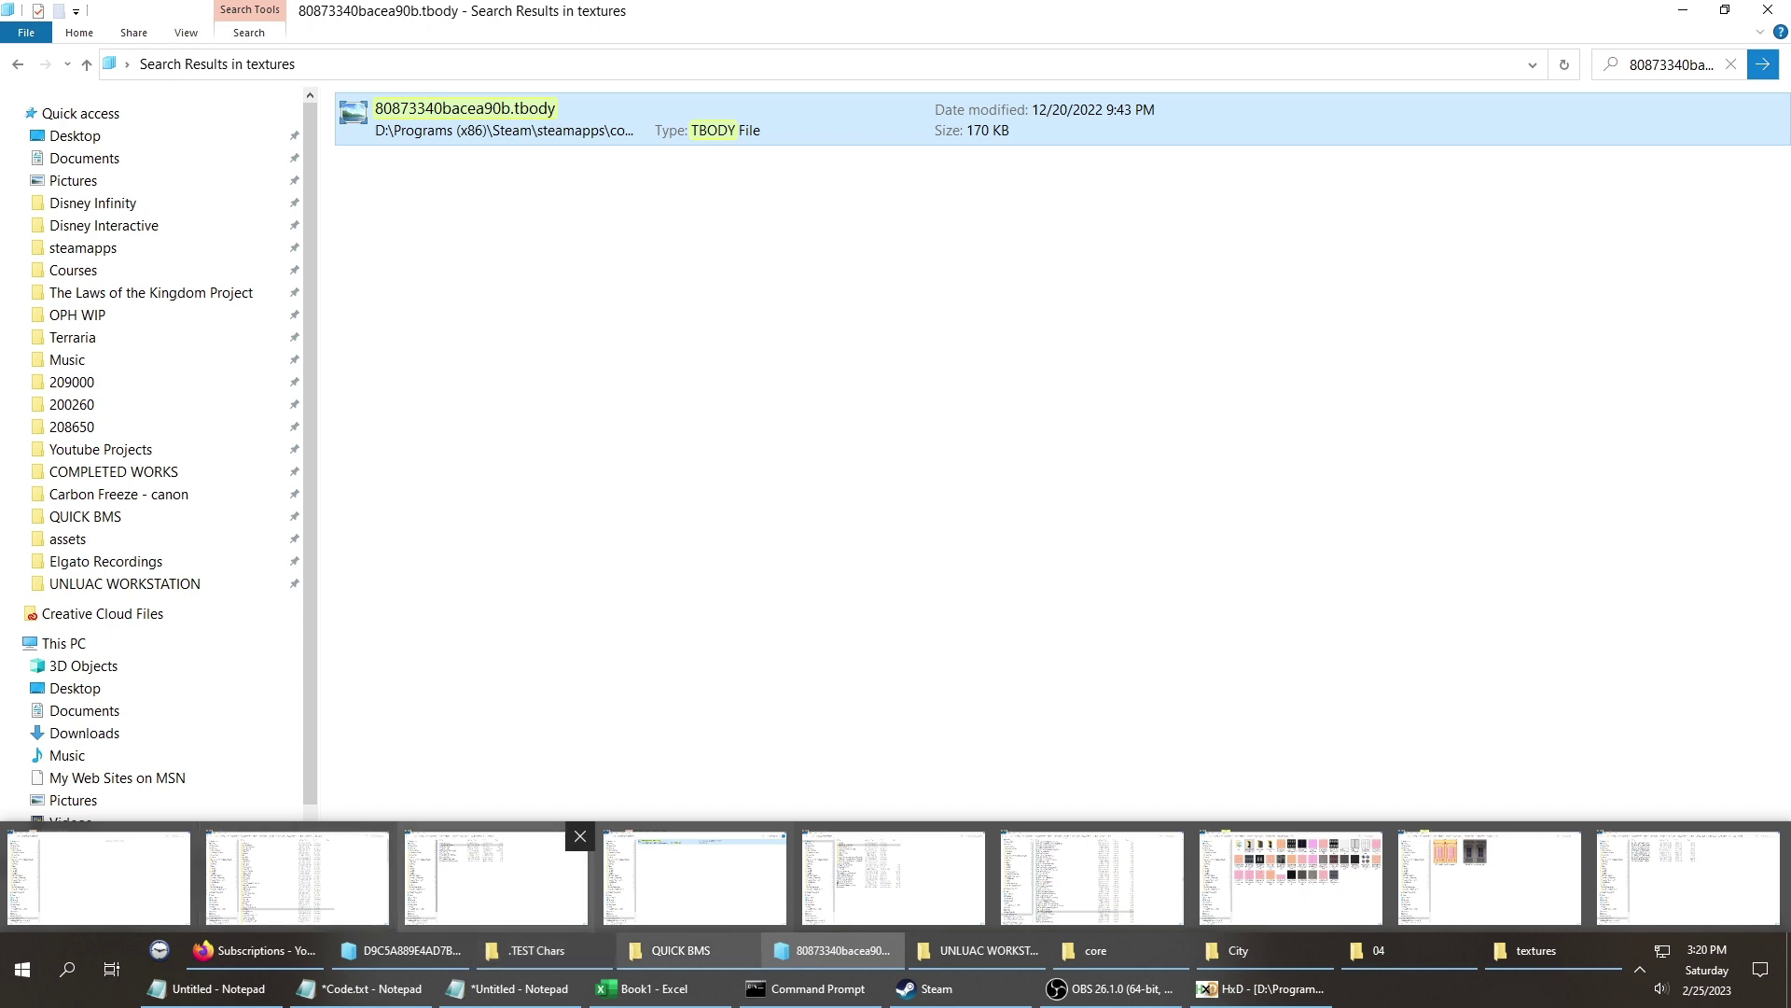
# Return to window subfolder 04, go up to Texture Mods, and view the Character Texture Mods folder.
pyautogui.click(495, 877)
pyautogui.click(544, 949)
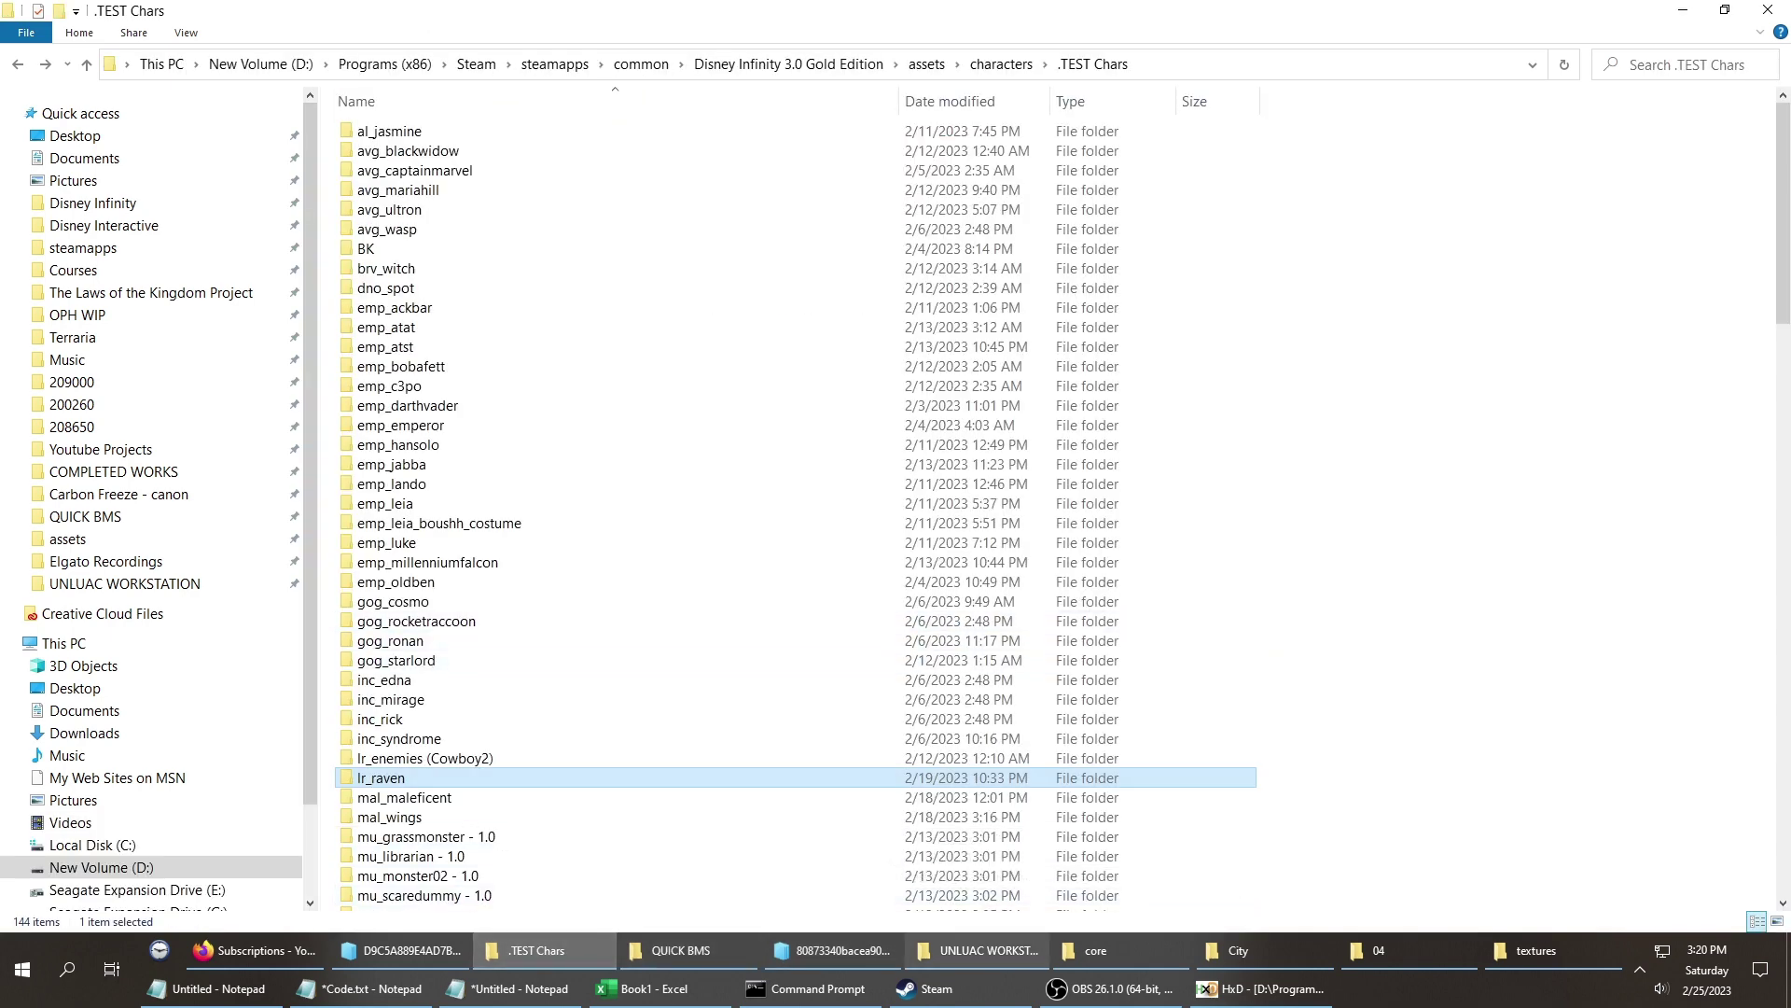
pyautogui.click(1409, 950)
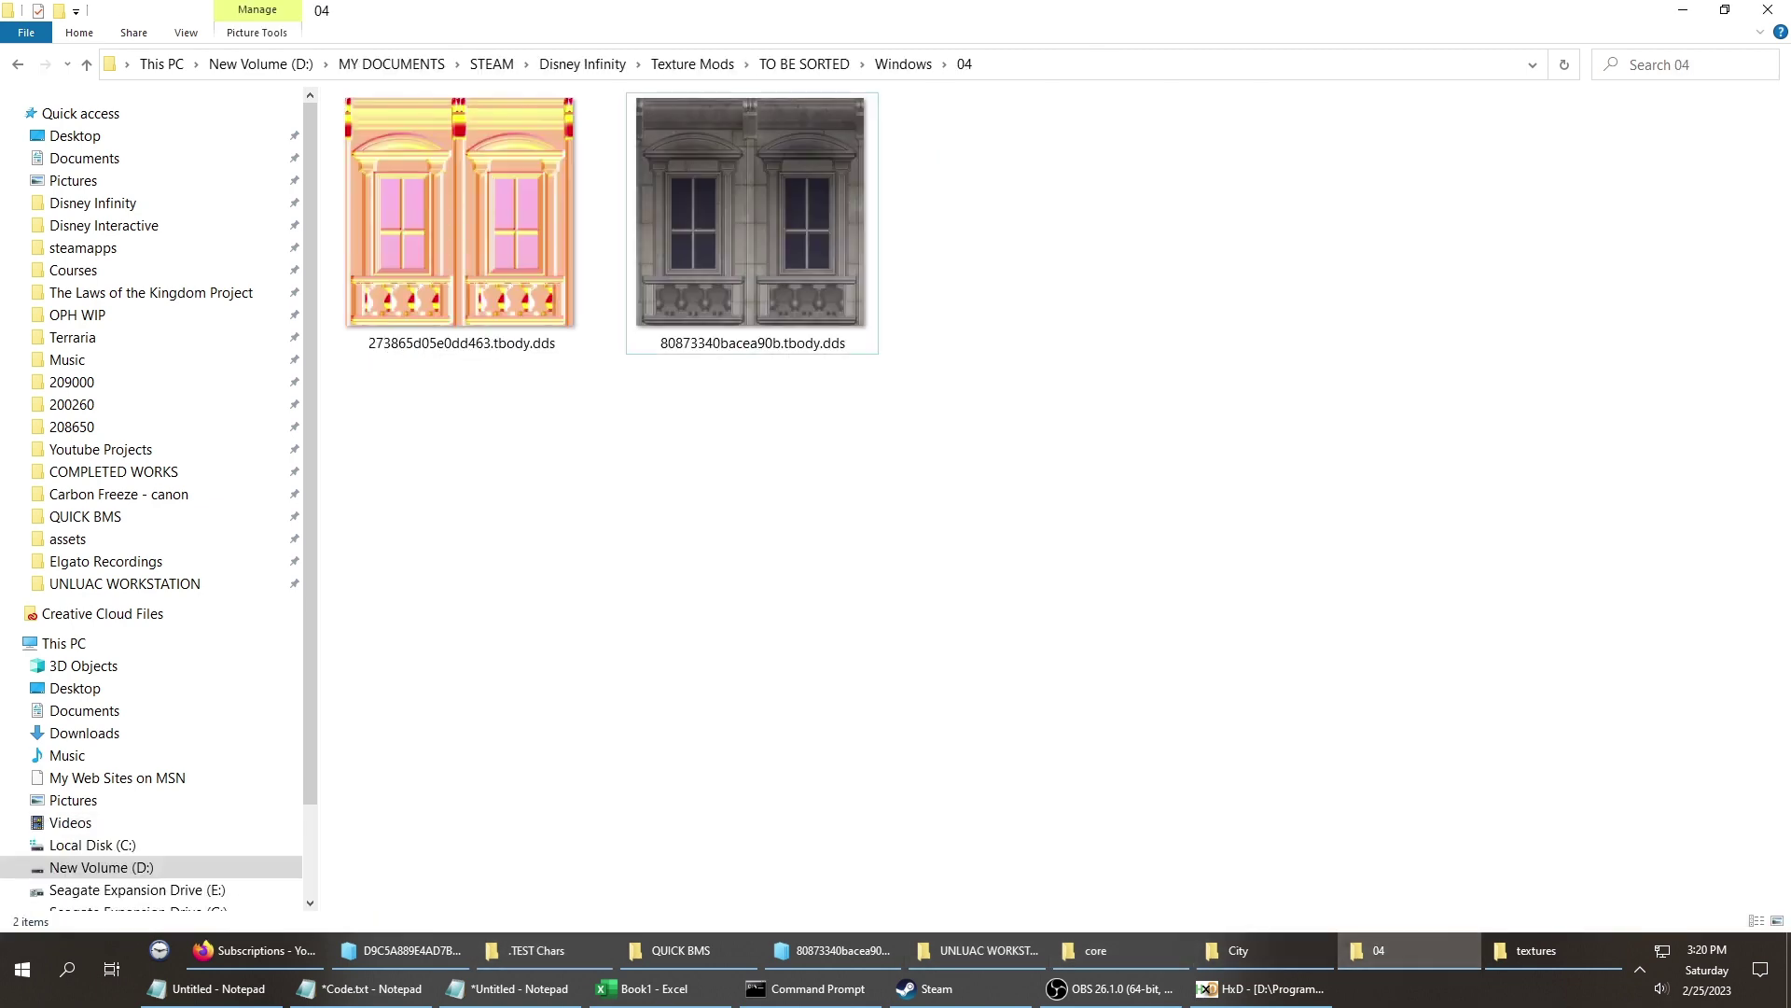
pyautogui.press('BackSpace')
pyautogui.press('BackSpace')
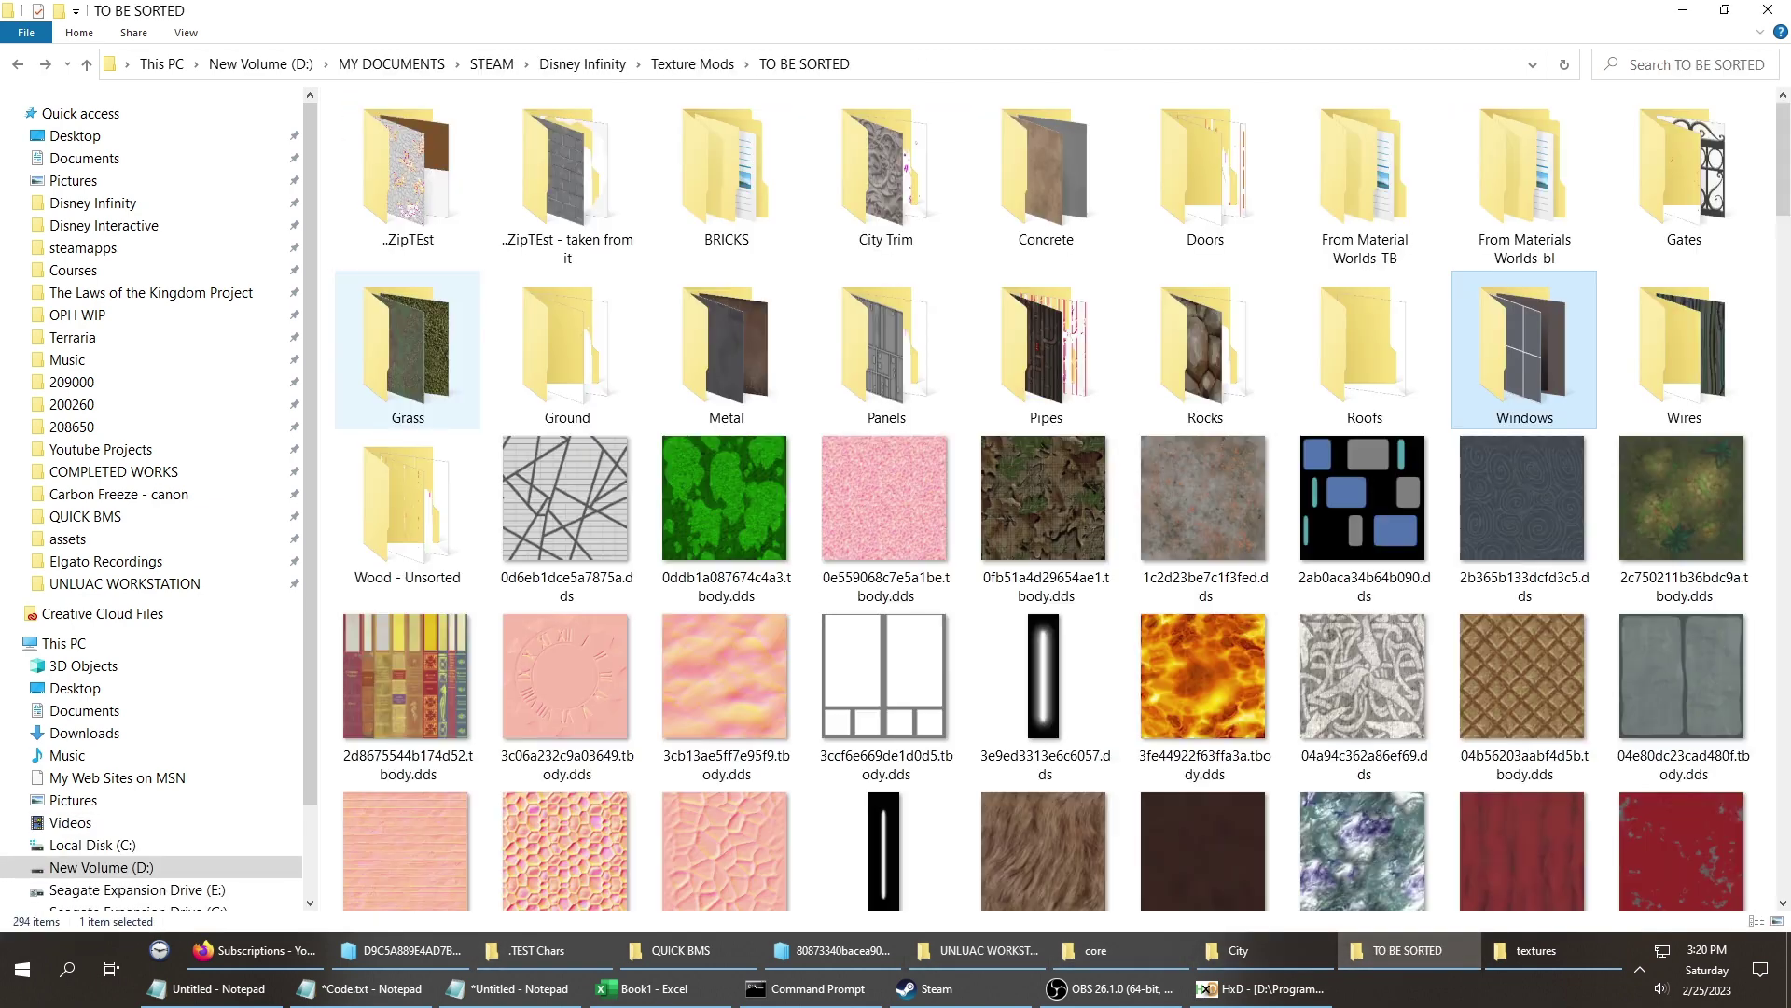
pyautogui.press('BackSpace')
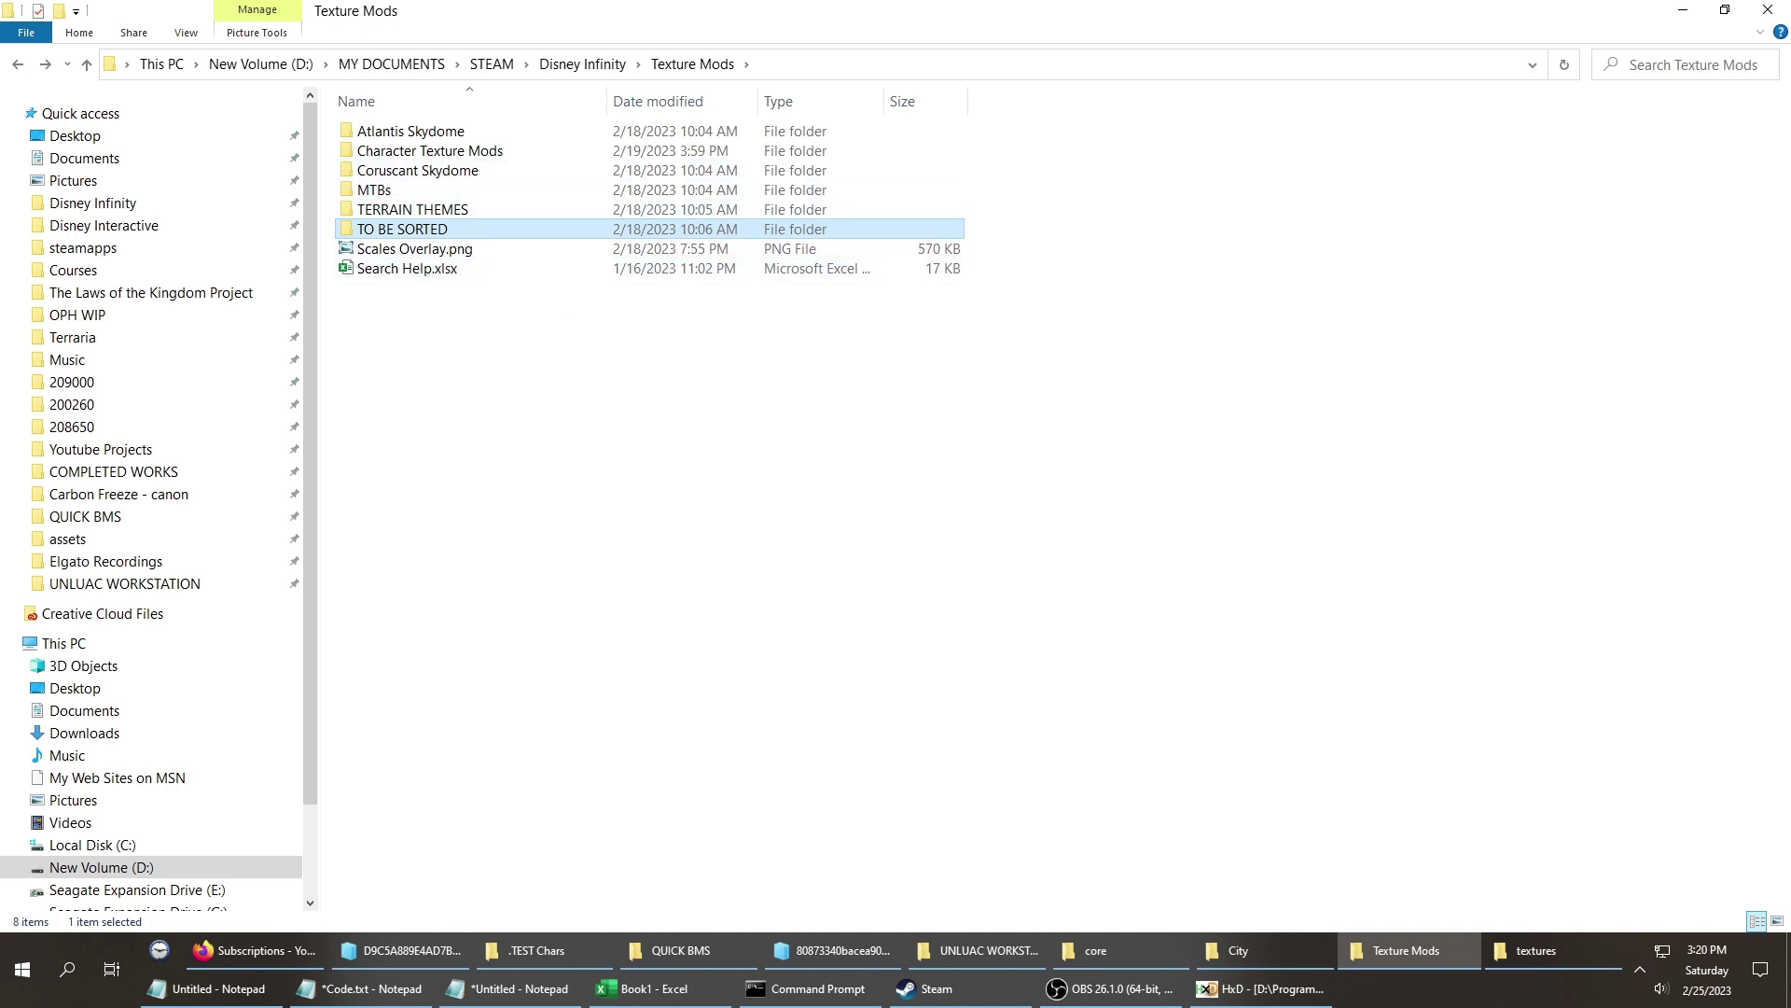
pyautogui.doubleClick(429, 151)
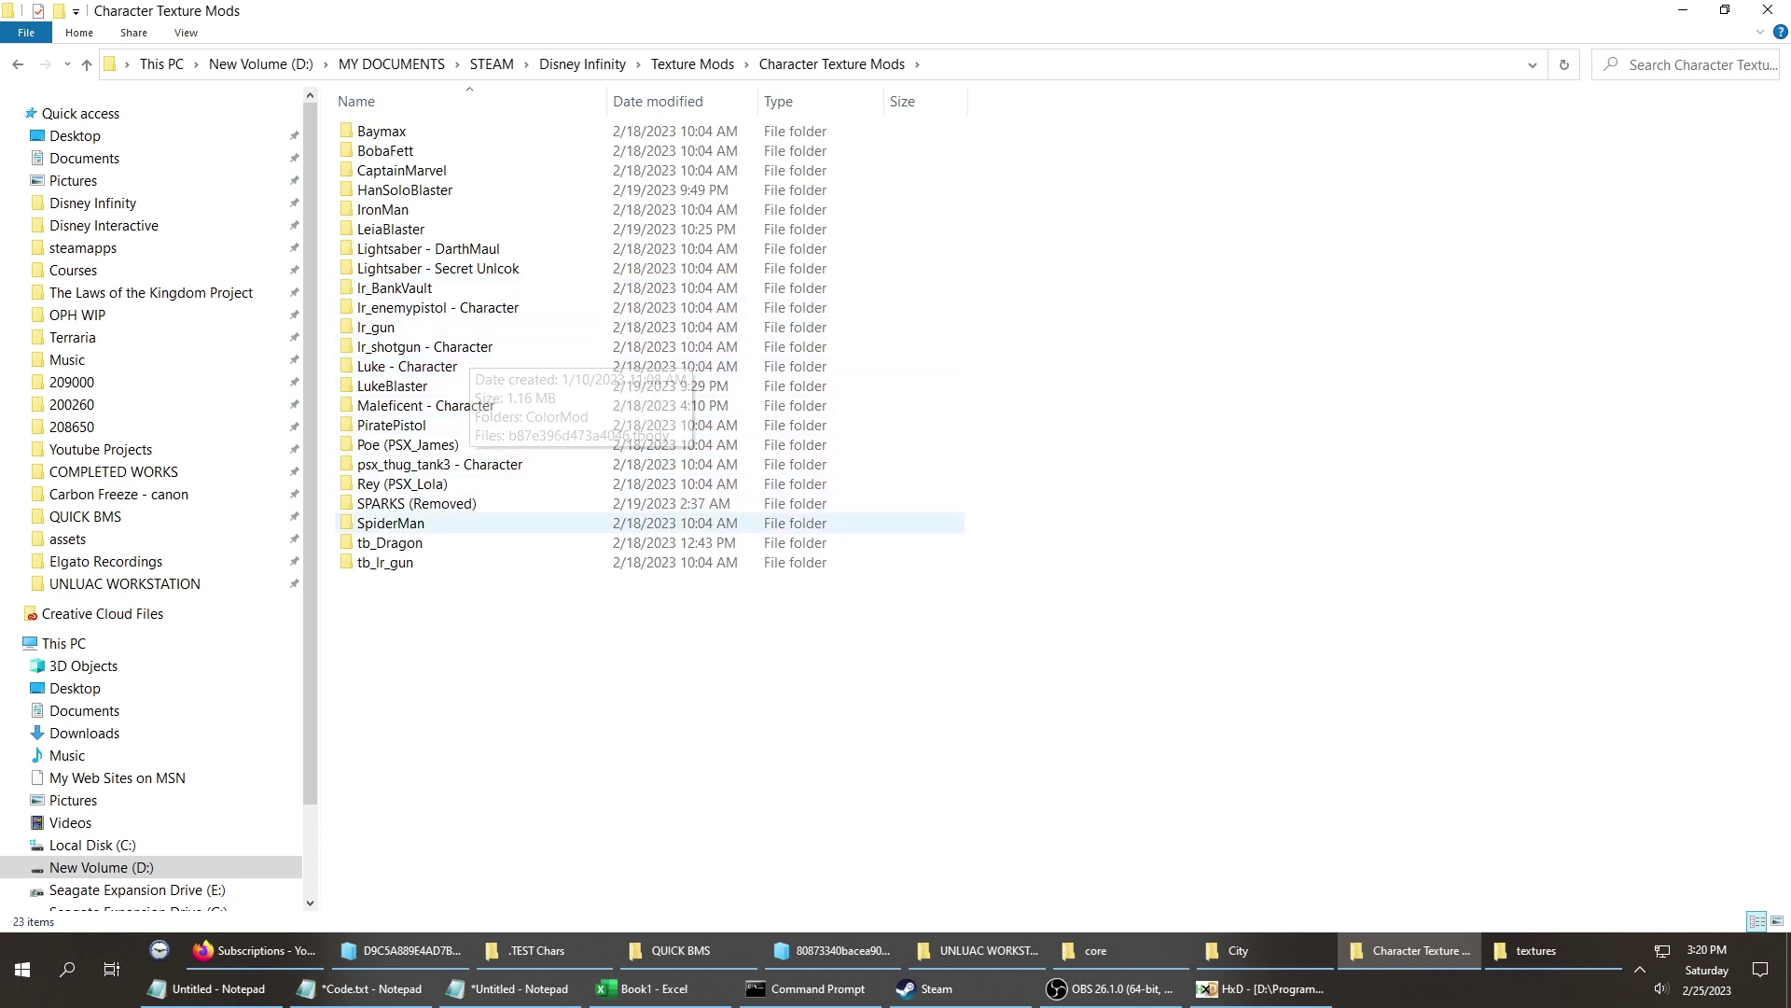
pyautogui.hotkey('alt', 'Left')
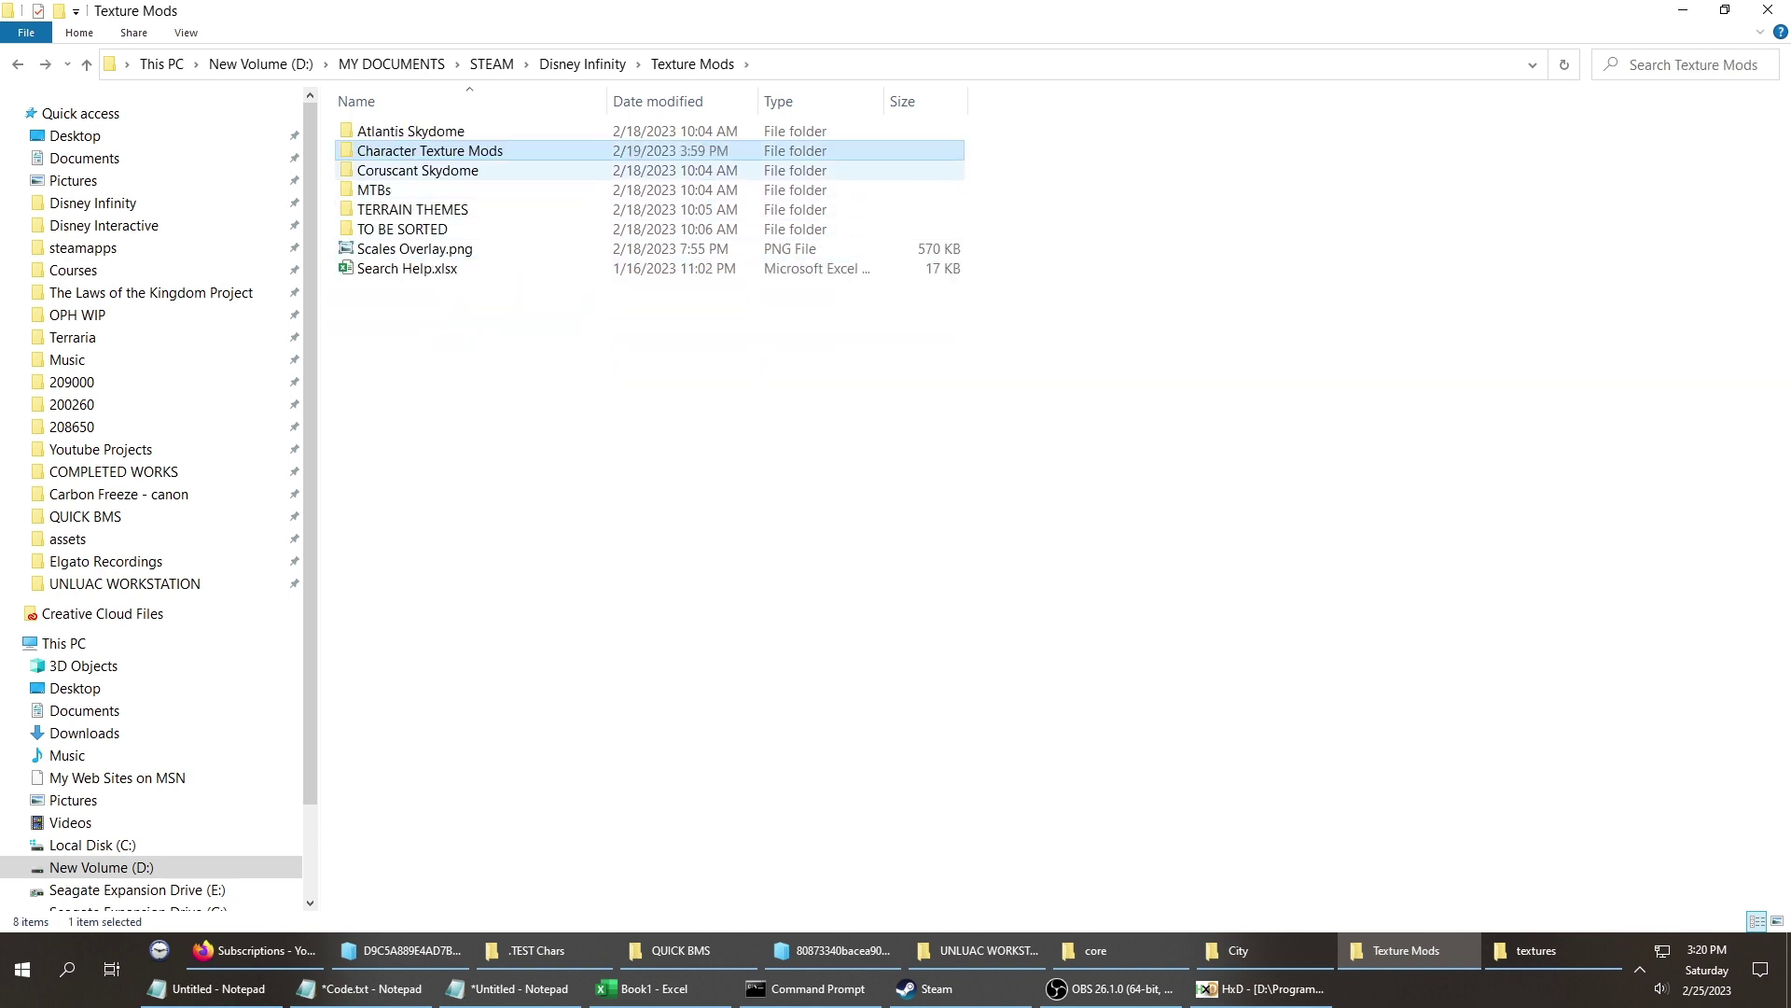
# Open the BrickSkyscraper folder inside the City folder of TERRAIN THEMES.
pyautogui.doubleClick(412, 209)
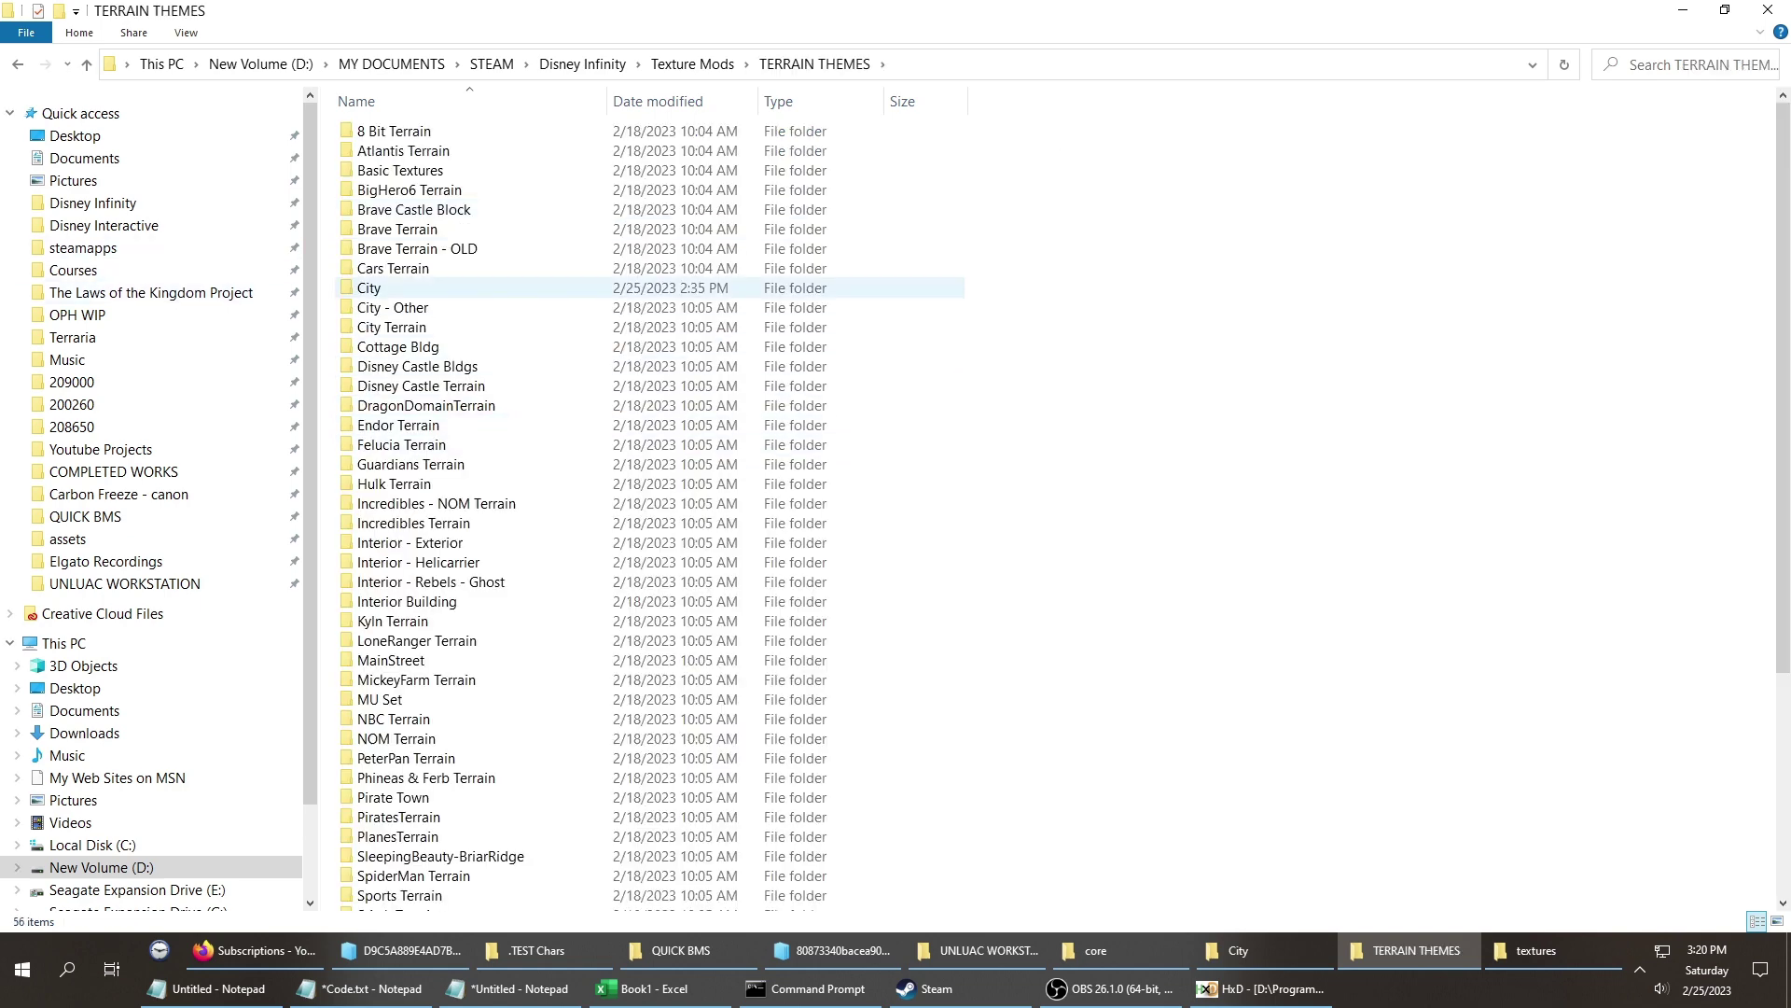
pyautogui.moveTo(387, 291)
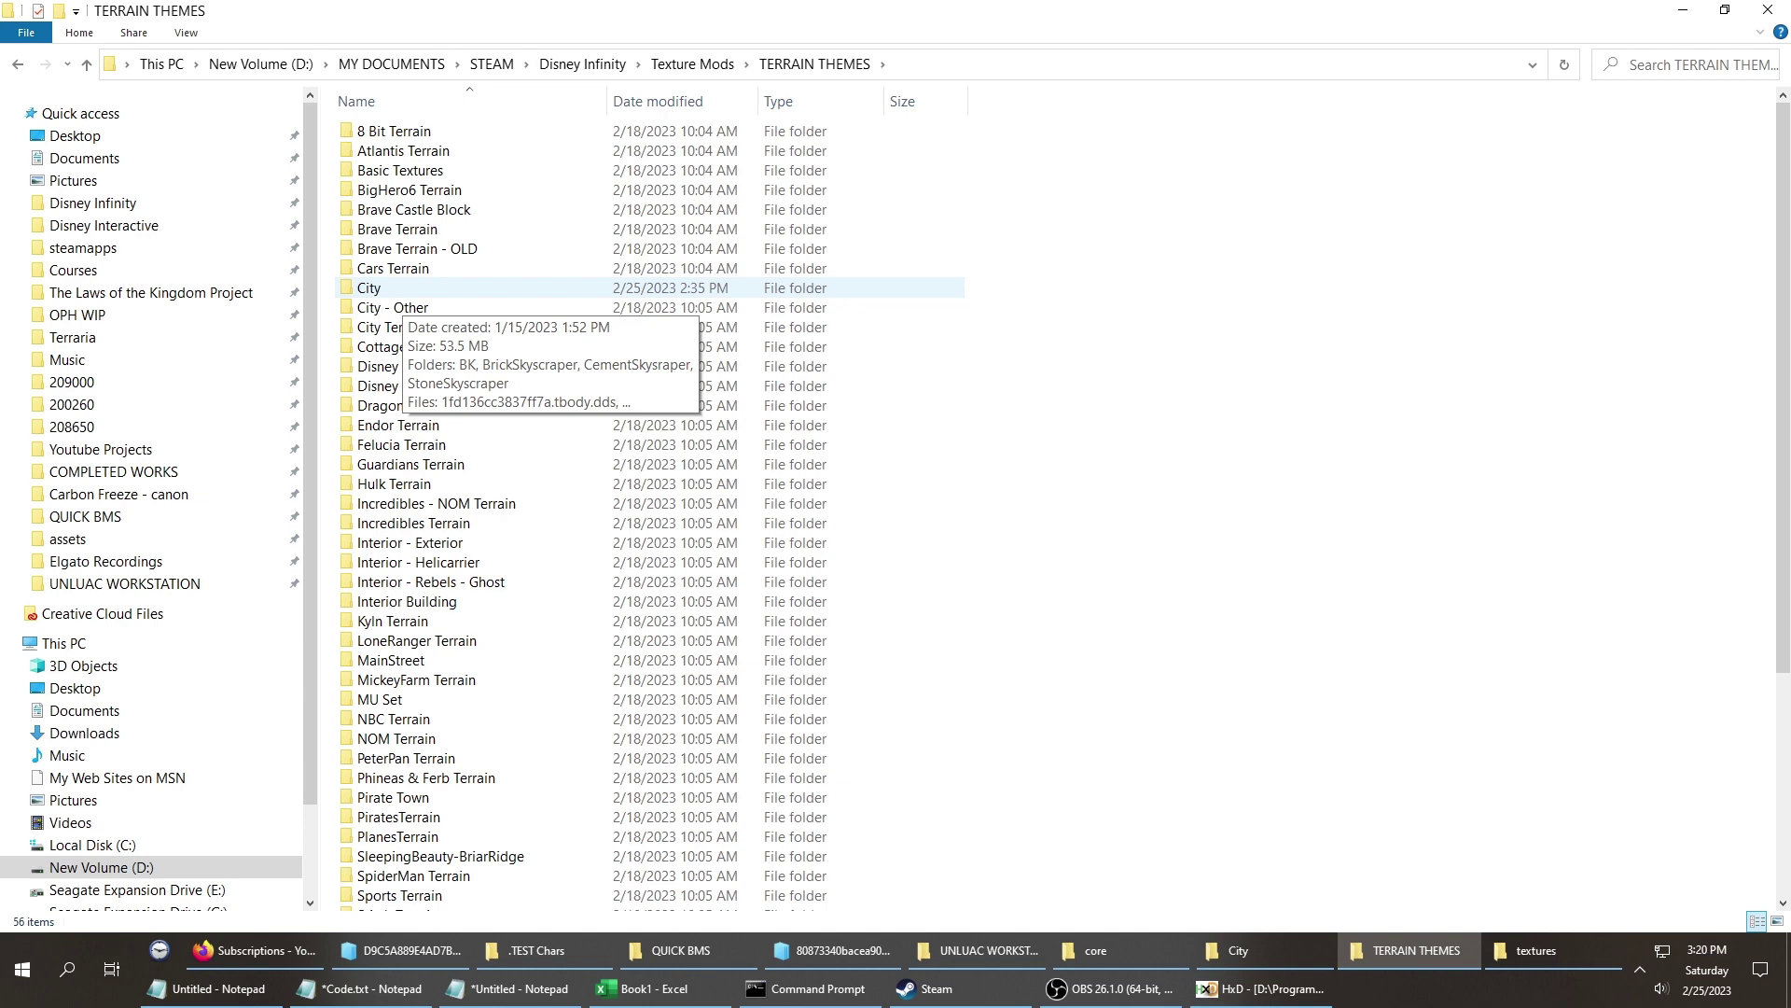
pyautogui.doubleClick(388, 291)
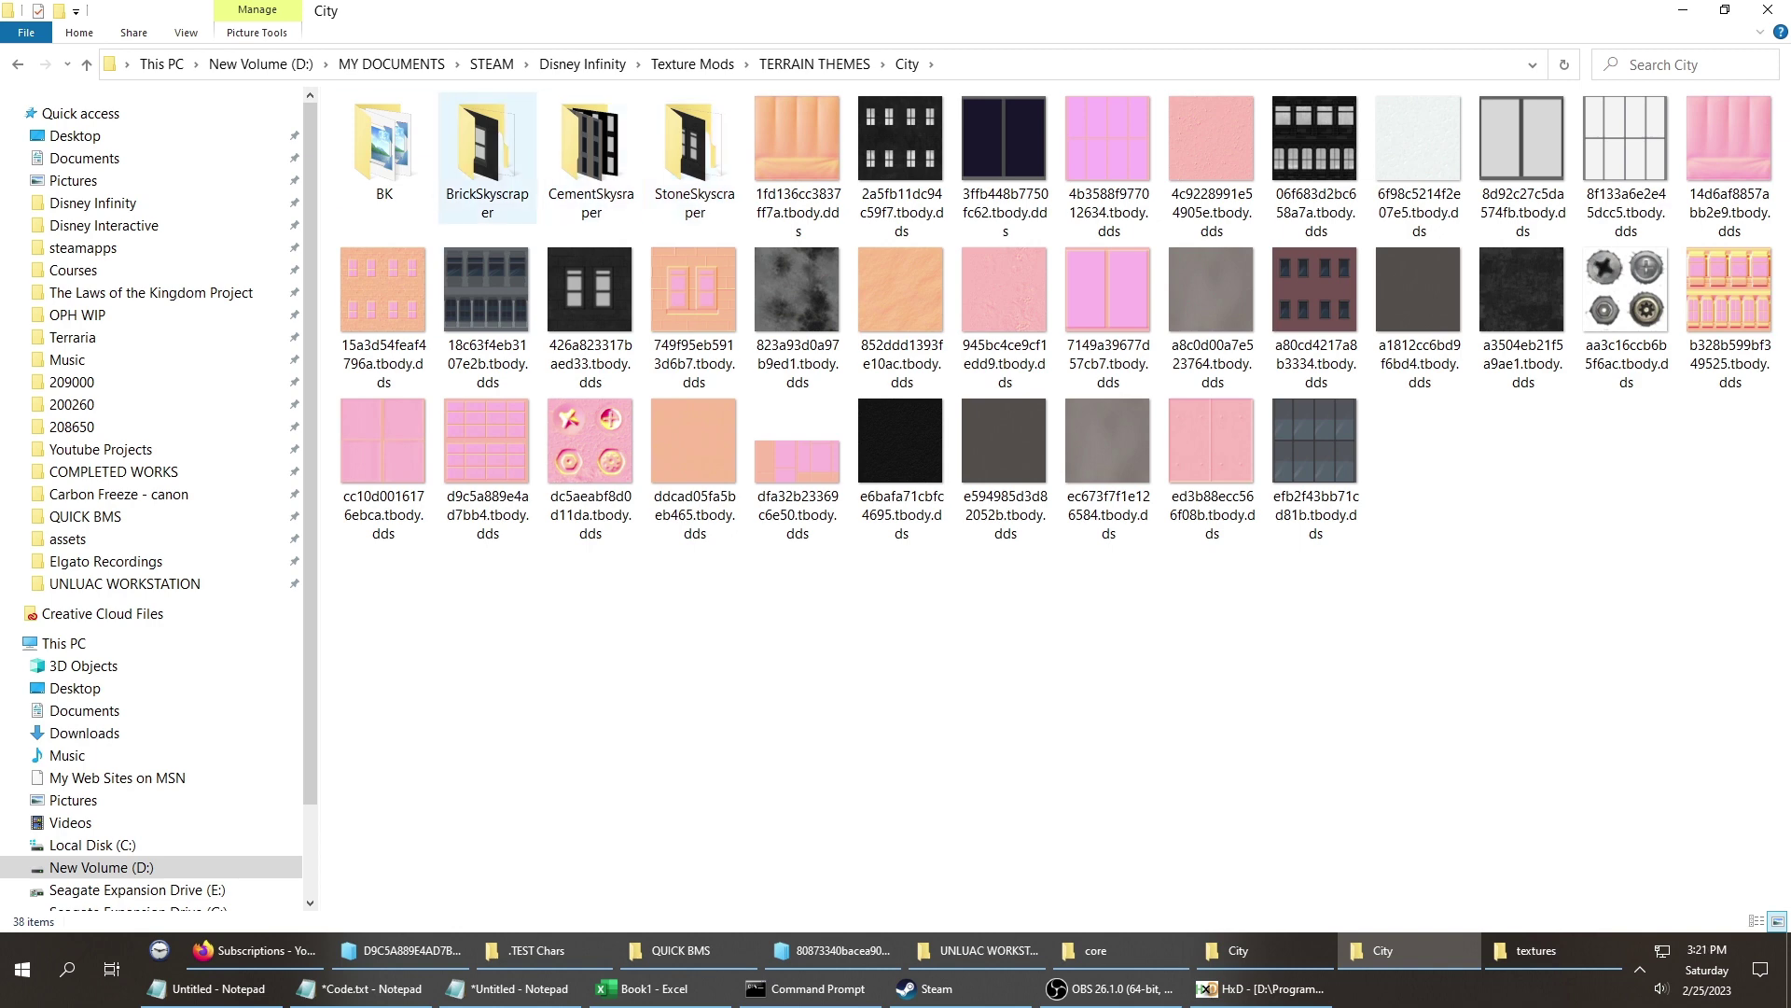
pyautogui.doubleClick(478, 177)
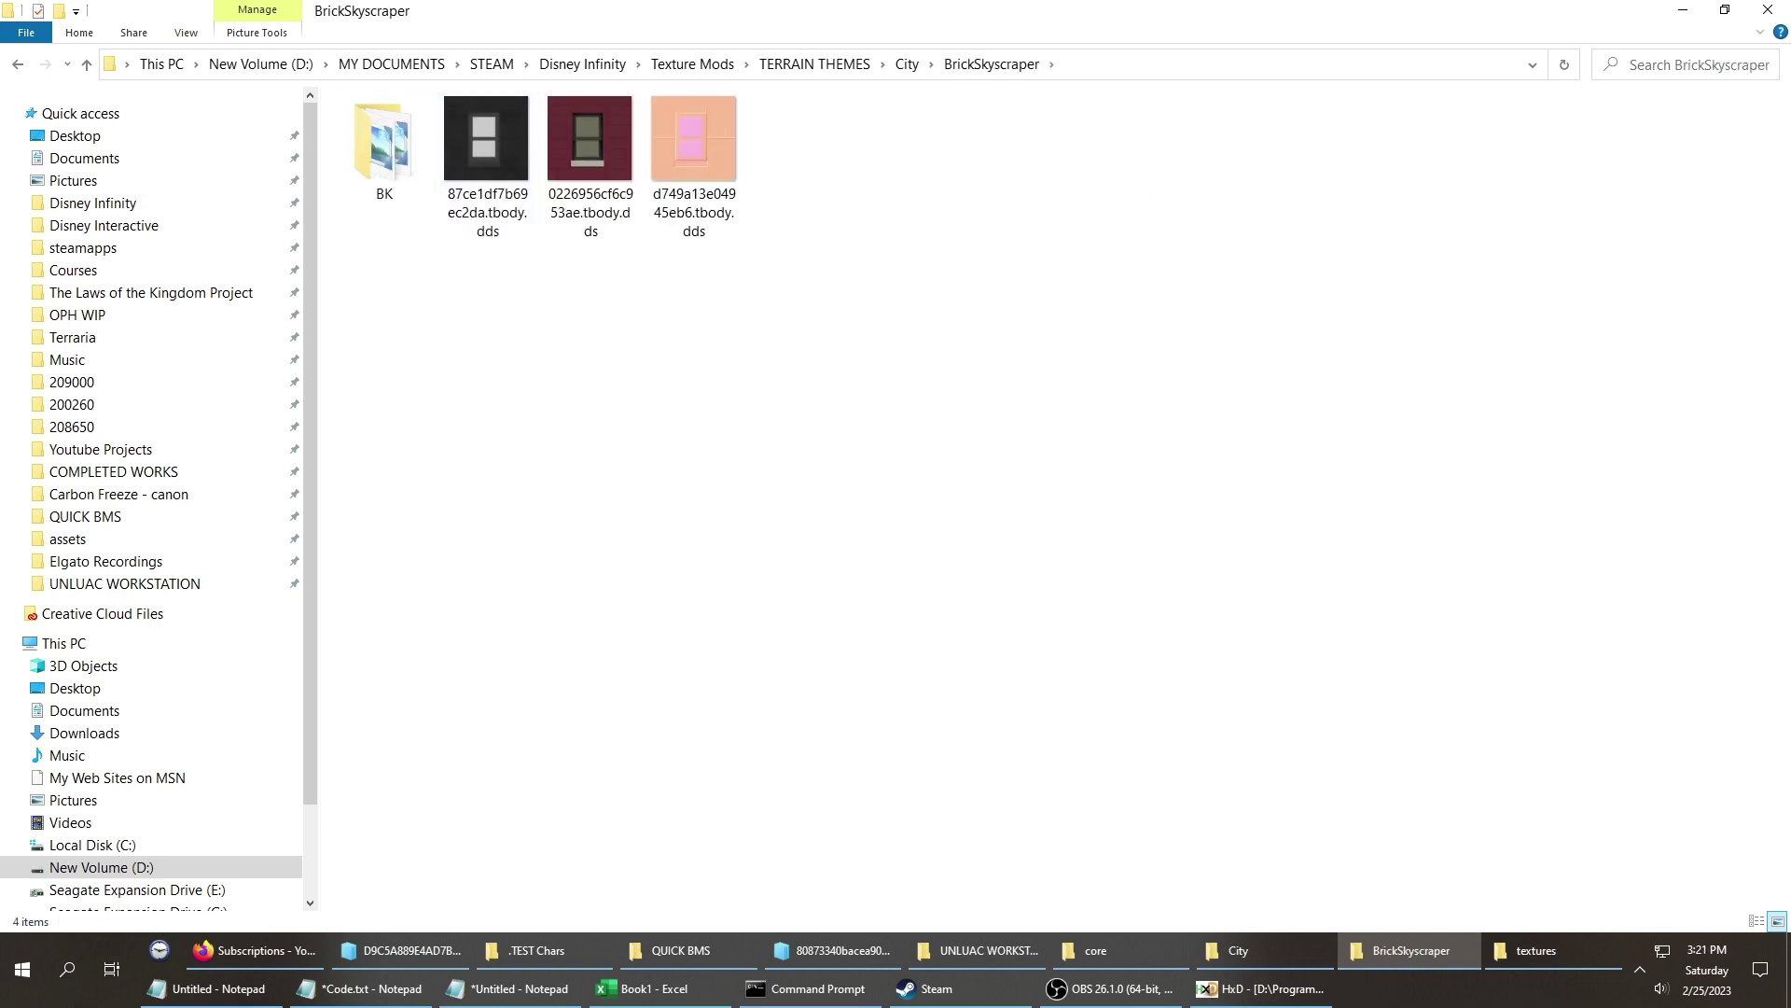
# Examine BrickSkyscraper's BK subfolder and its window textures, and return to the City folder.
pyautogui.doubleClick(384, 149)
pyautogui.moveTo(426, 327); pyautogui.dragTo(792, 203)
pyautogui.hotkey('alt', 'Left')
pyautogui.moveTo(477, 279); pyautogui.dragTo(792, 180)
pyautogui.moveTo(487, 275); pyautogui.dragTo(823, 158)
pyautogui.moveTo(487, 158); pyautogui.dragTo(487, 158)
pyautogui.click(823, 158)
pyautogui.hotkey('alt', 'Left')
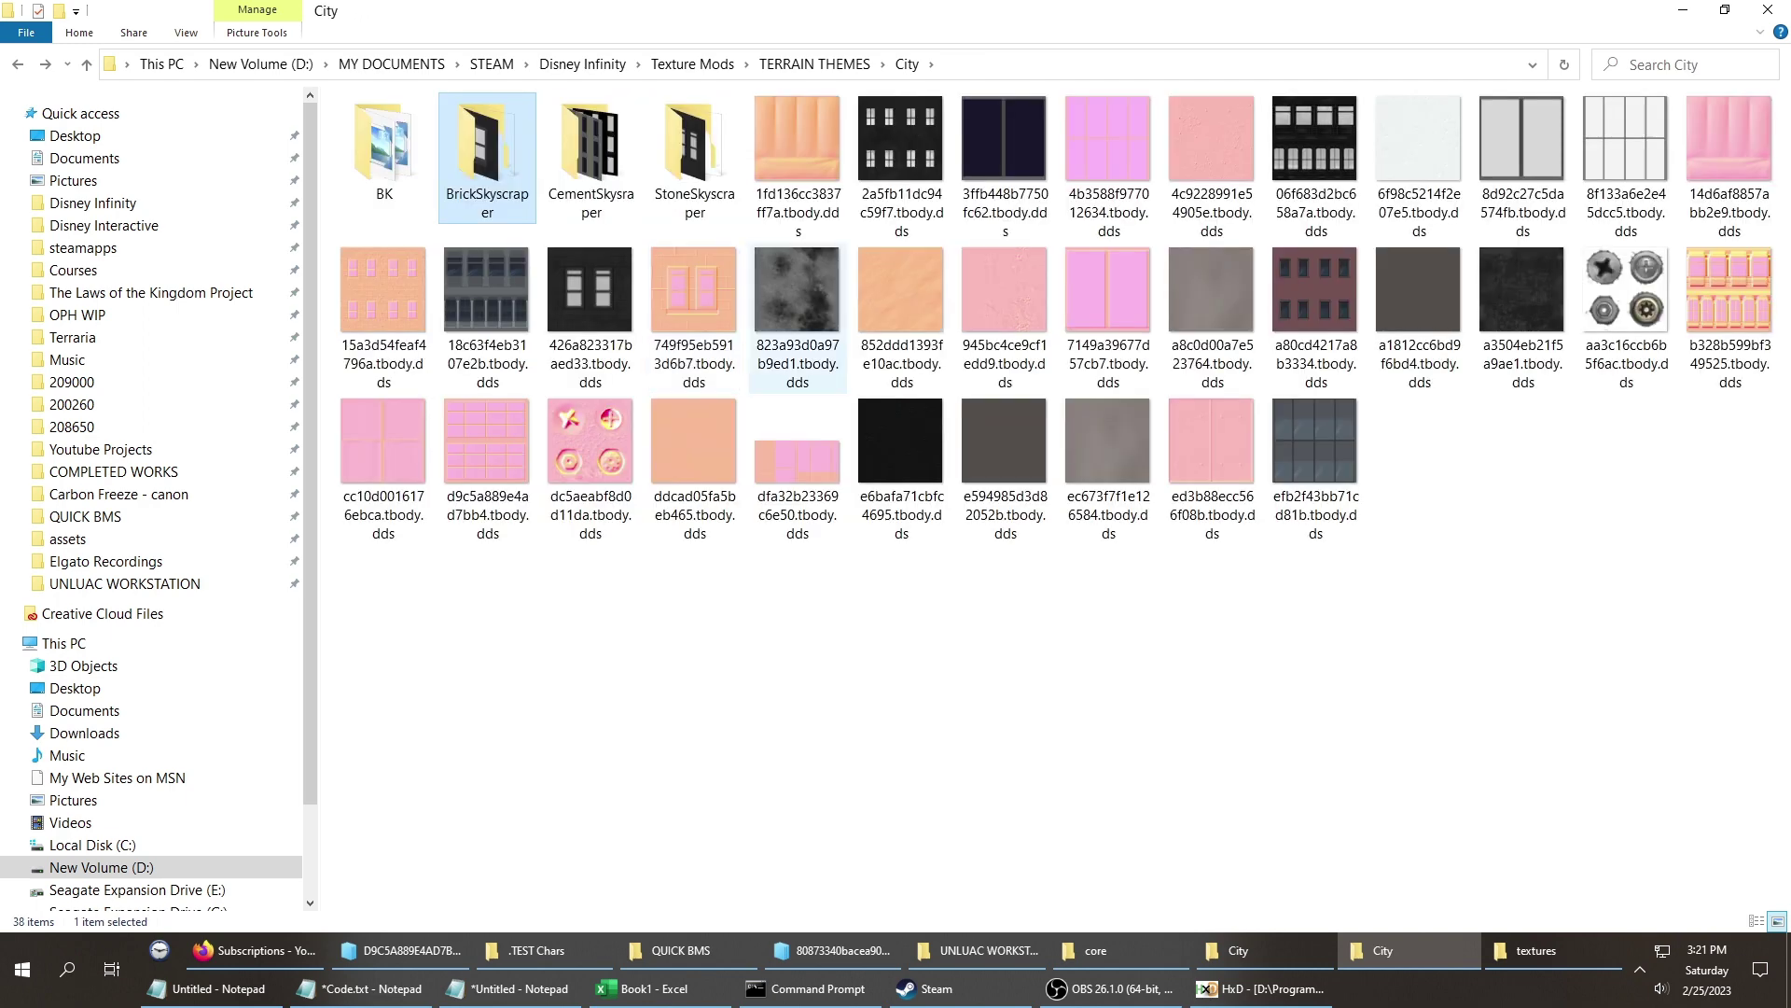
# Create a folder named MODS in BrickSkyscraper and open it.
pyautogui.hotkey('alt', 'Right')
pyautogui.rightClick(1013, 303)
pyautogui.moveTo(1137, 598)
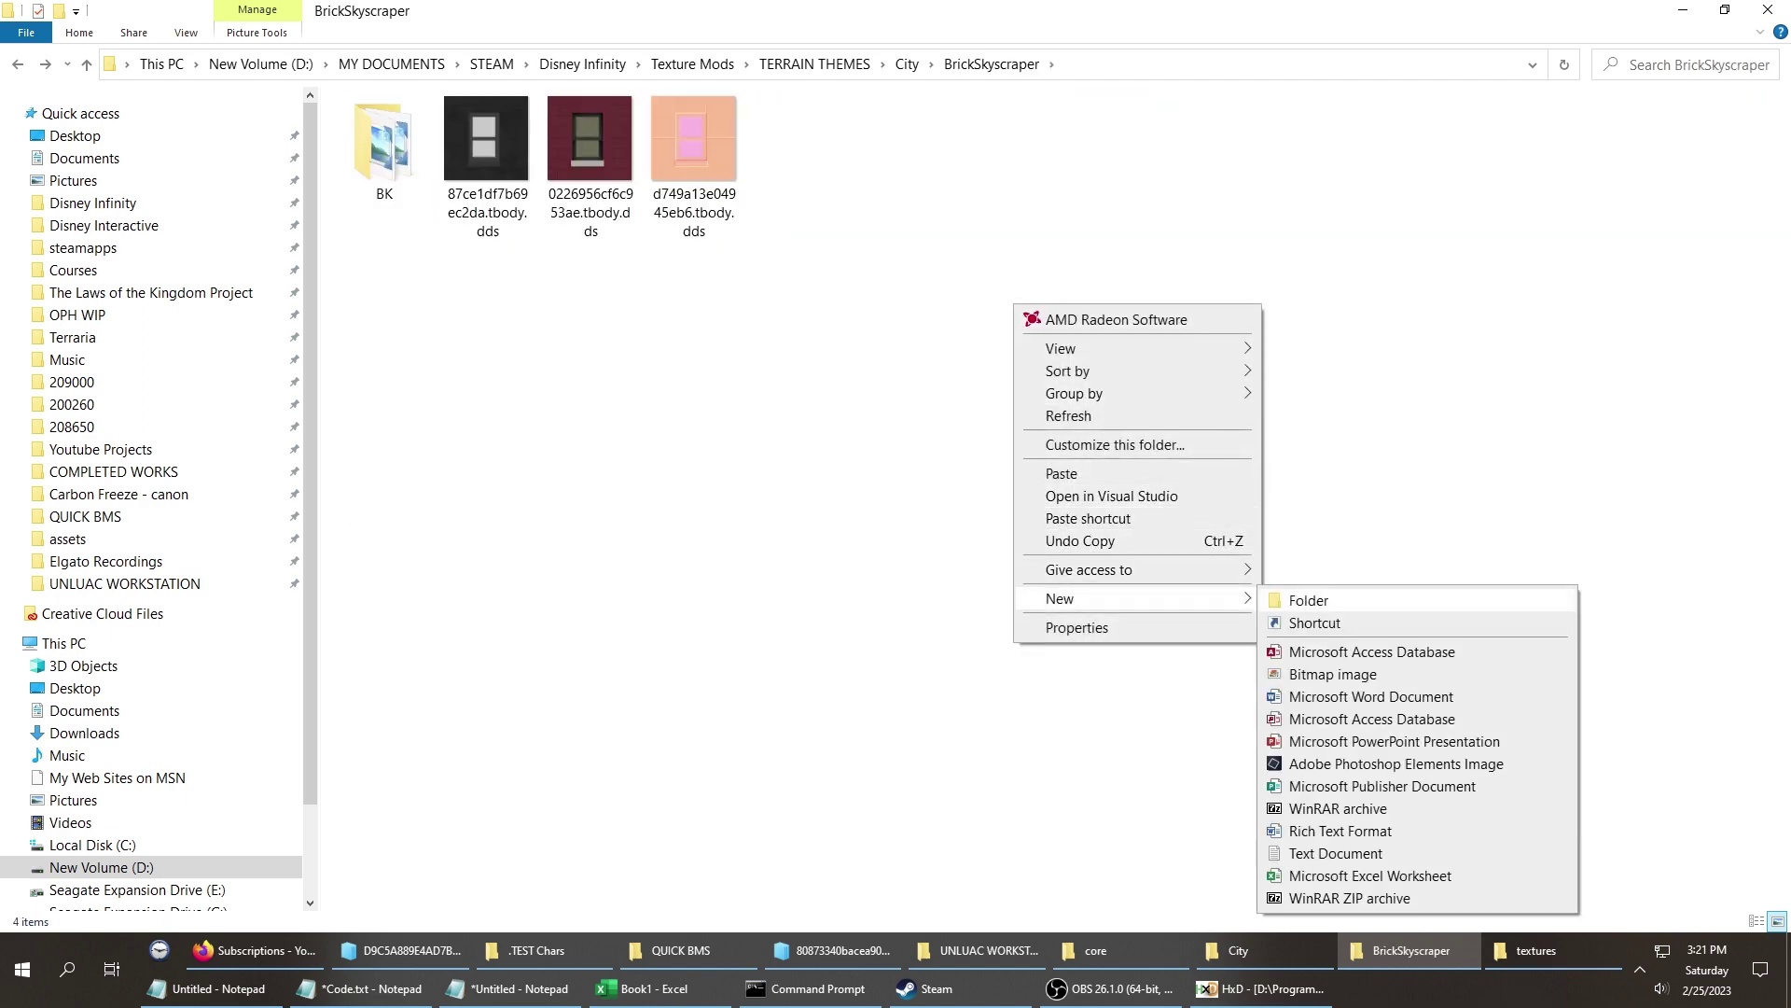
pyautogui.click(1310, 600)
pyautogui.write('MODS')
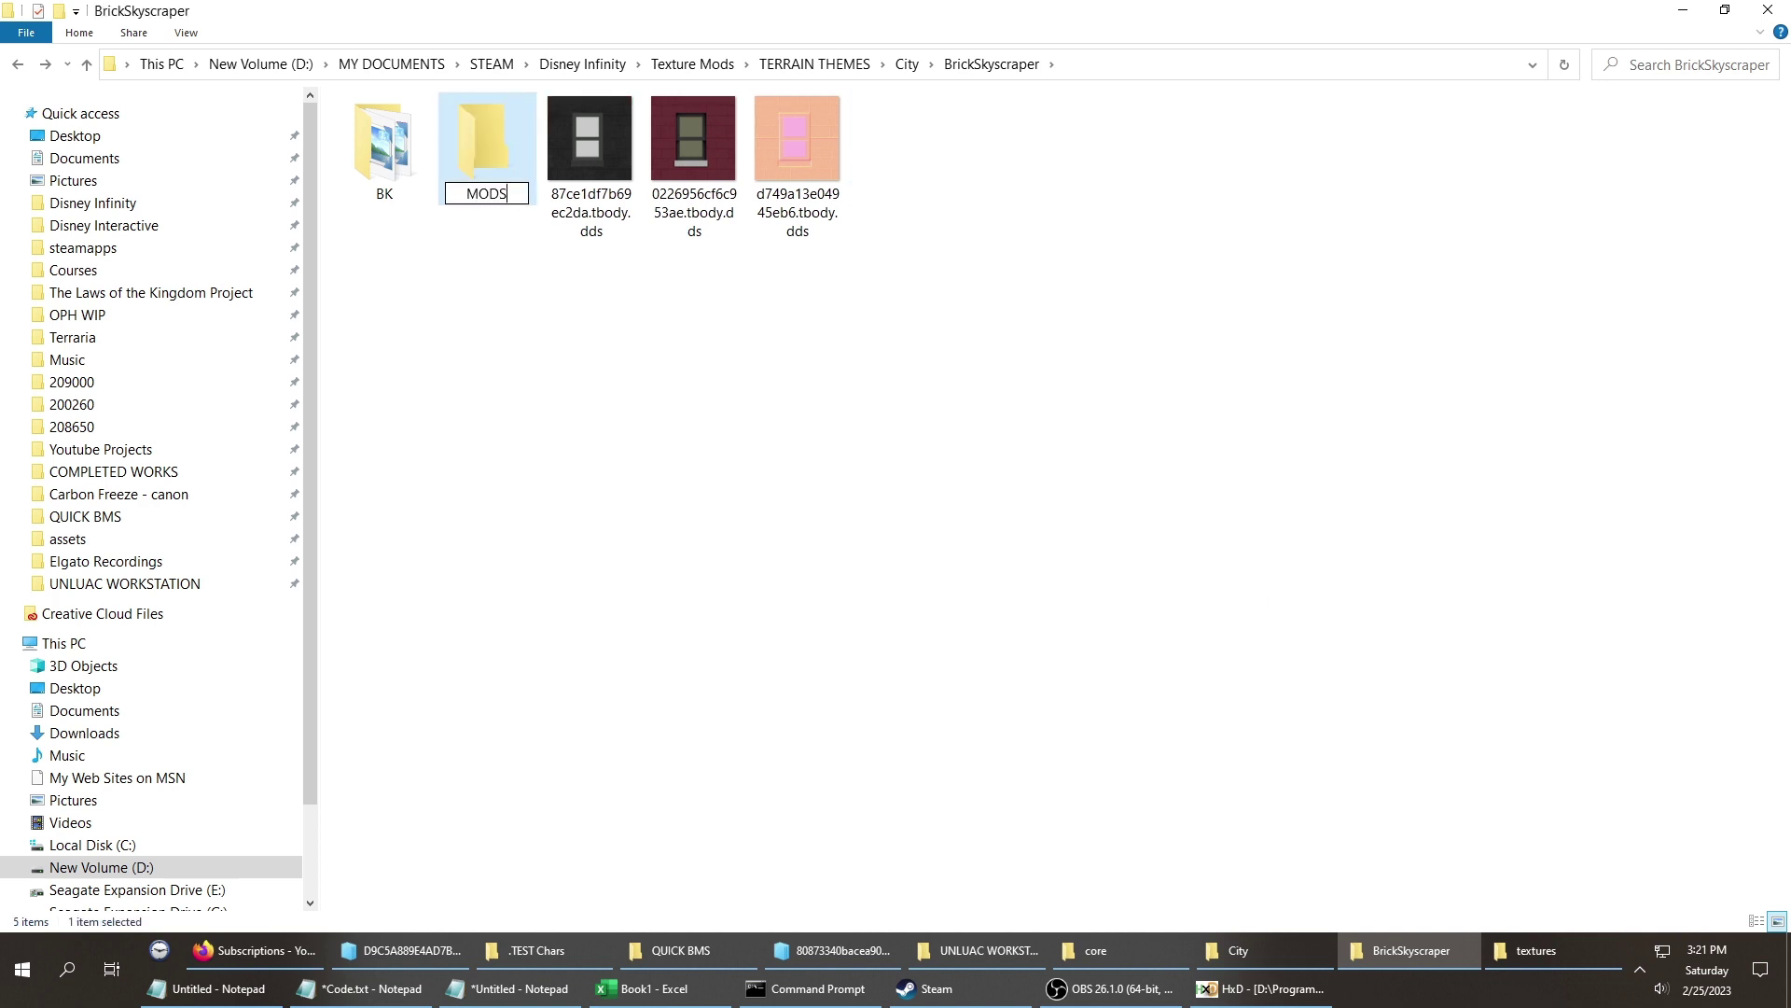
pyautogui.press('Return')
pyautogui.press('Return')
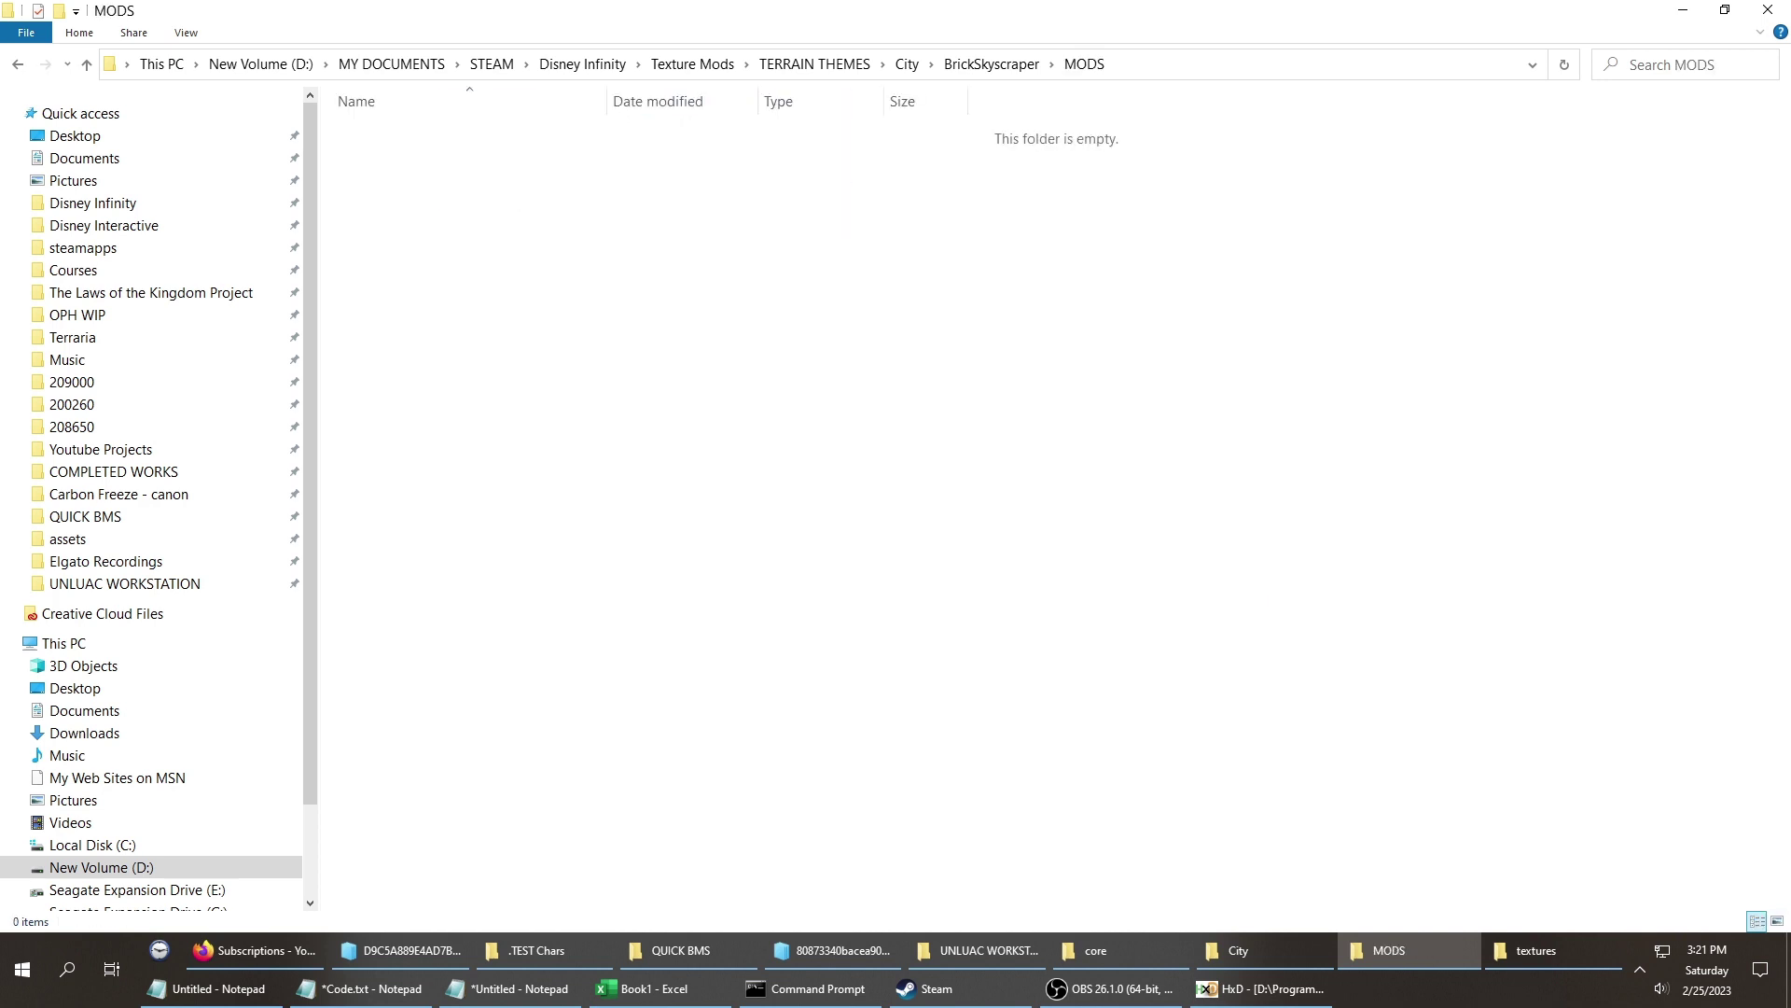
# Create a BK subfolder inside MODS and go back up to BrickSkyscraper.
pyautogui.moveTo(1037, 686)
pyautogui.click(1287, 686)
pyautogui.write('BK')
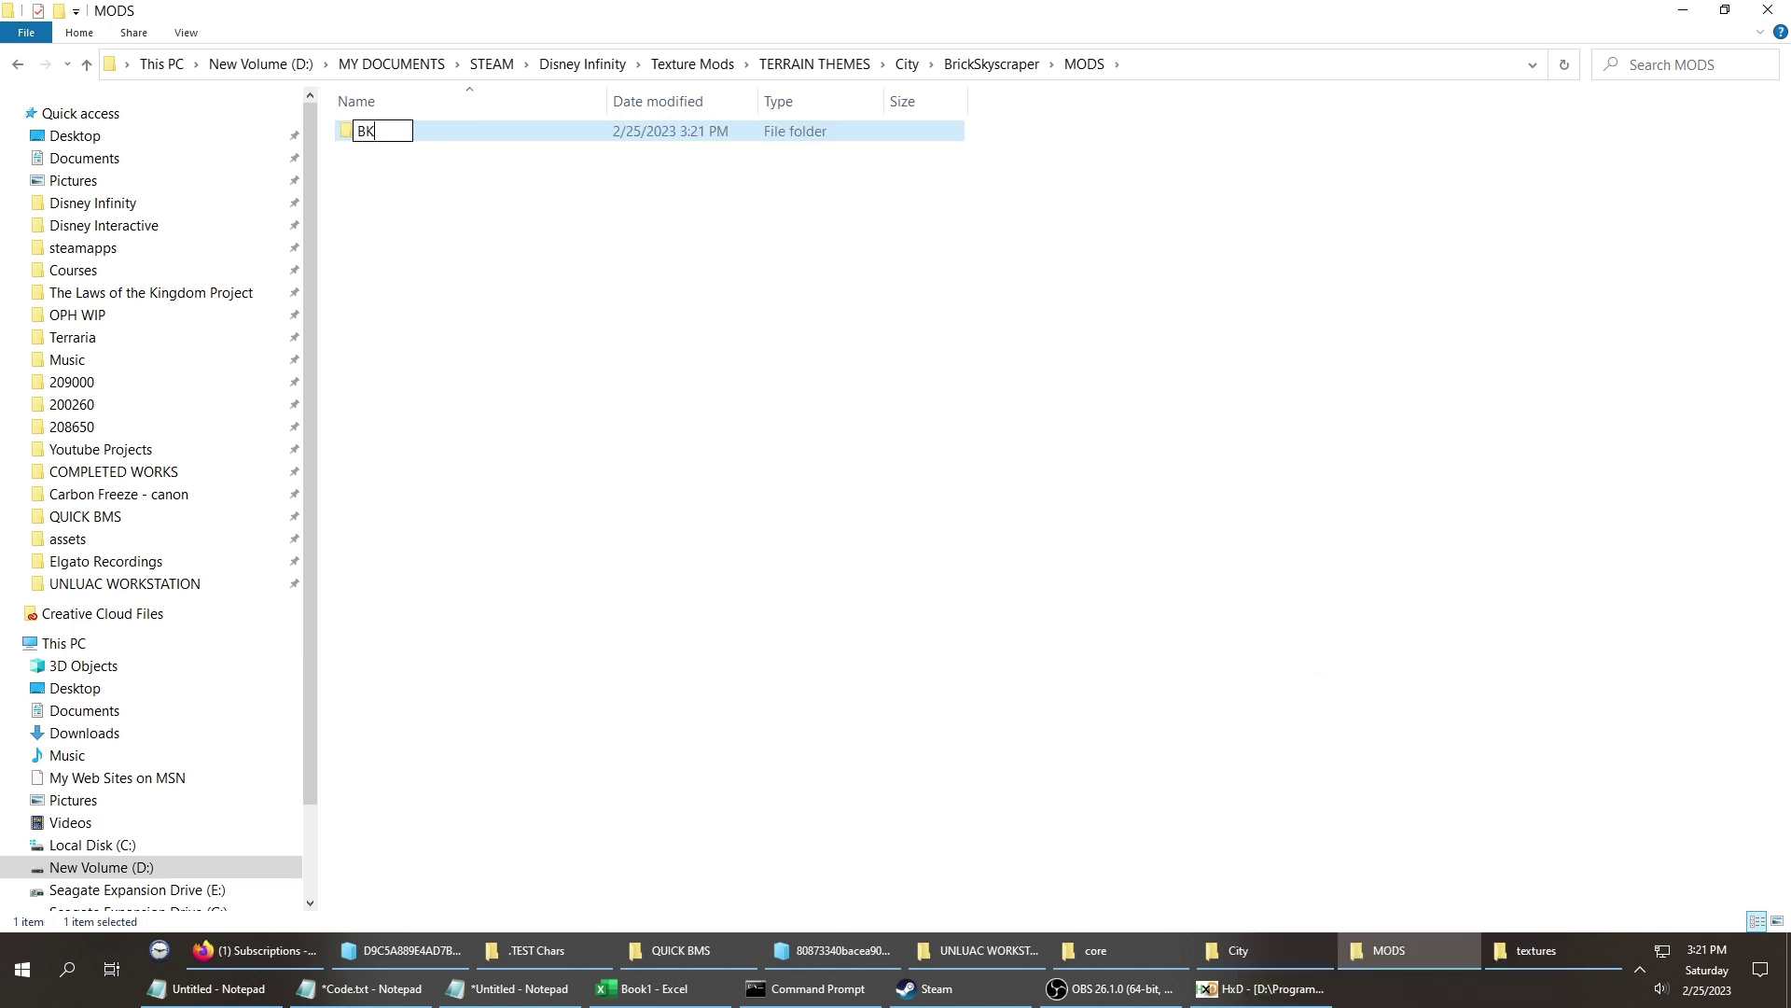
pyautogui.press('Return')
pyautogui.hotkey('alt', 'Up')
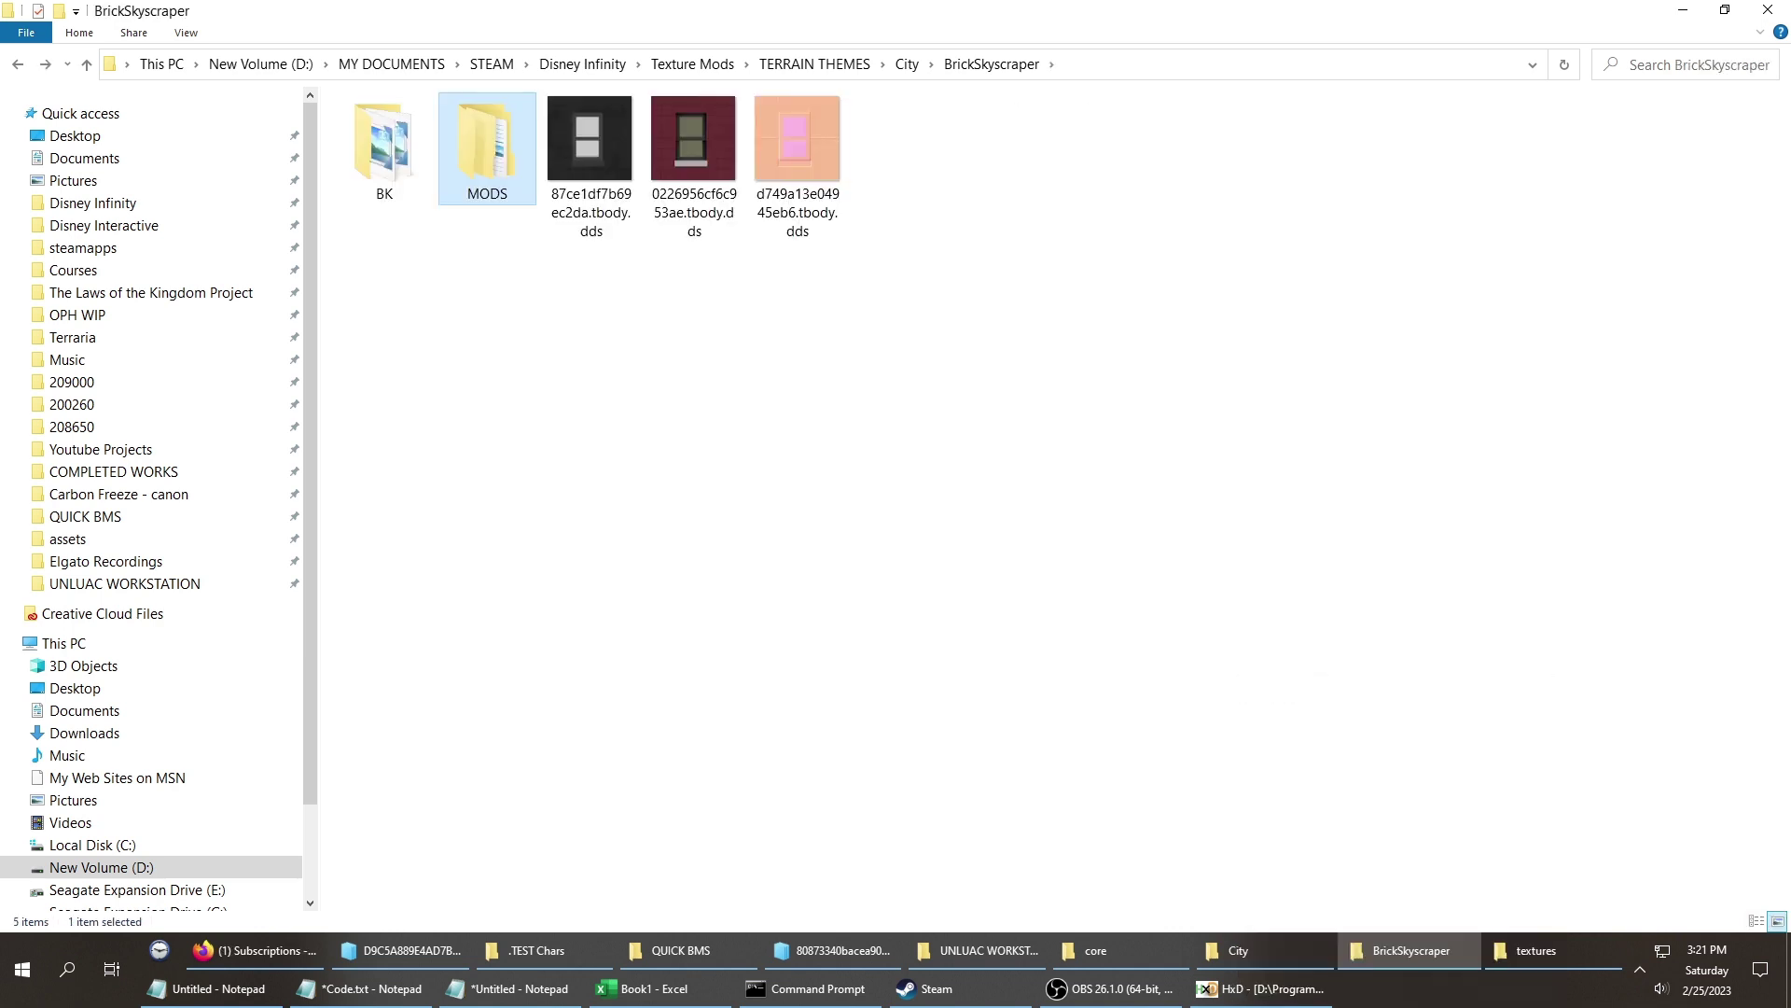
# Copy the three BrickSkyscraper .tbody.dds textures into MODS and its BK subfolder, showing MODS with enlarged thumbnails.
pyautogui.moveTo(845, 263); pyautogui.dragTo(583, 113)
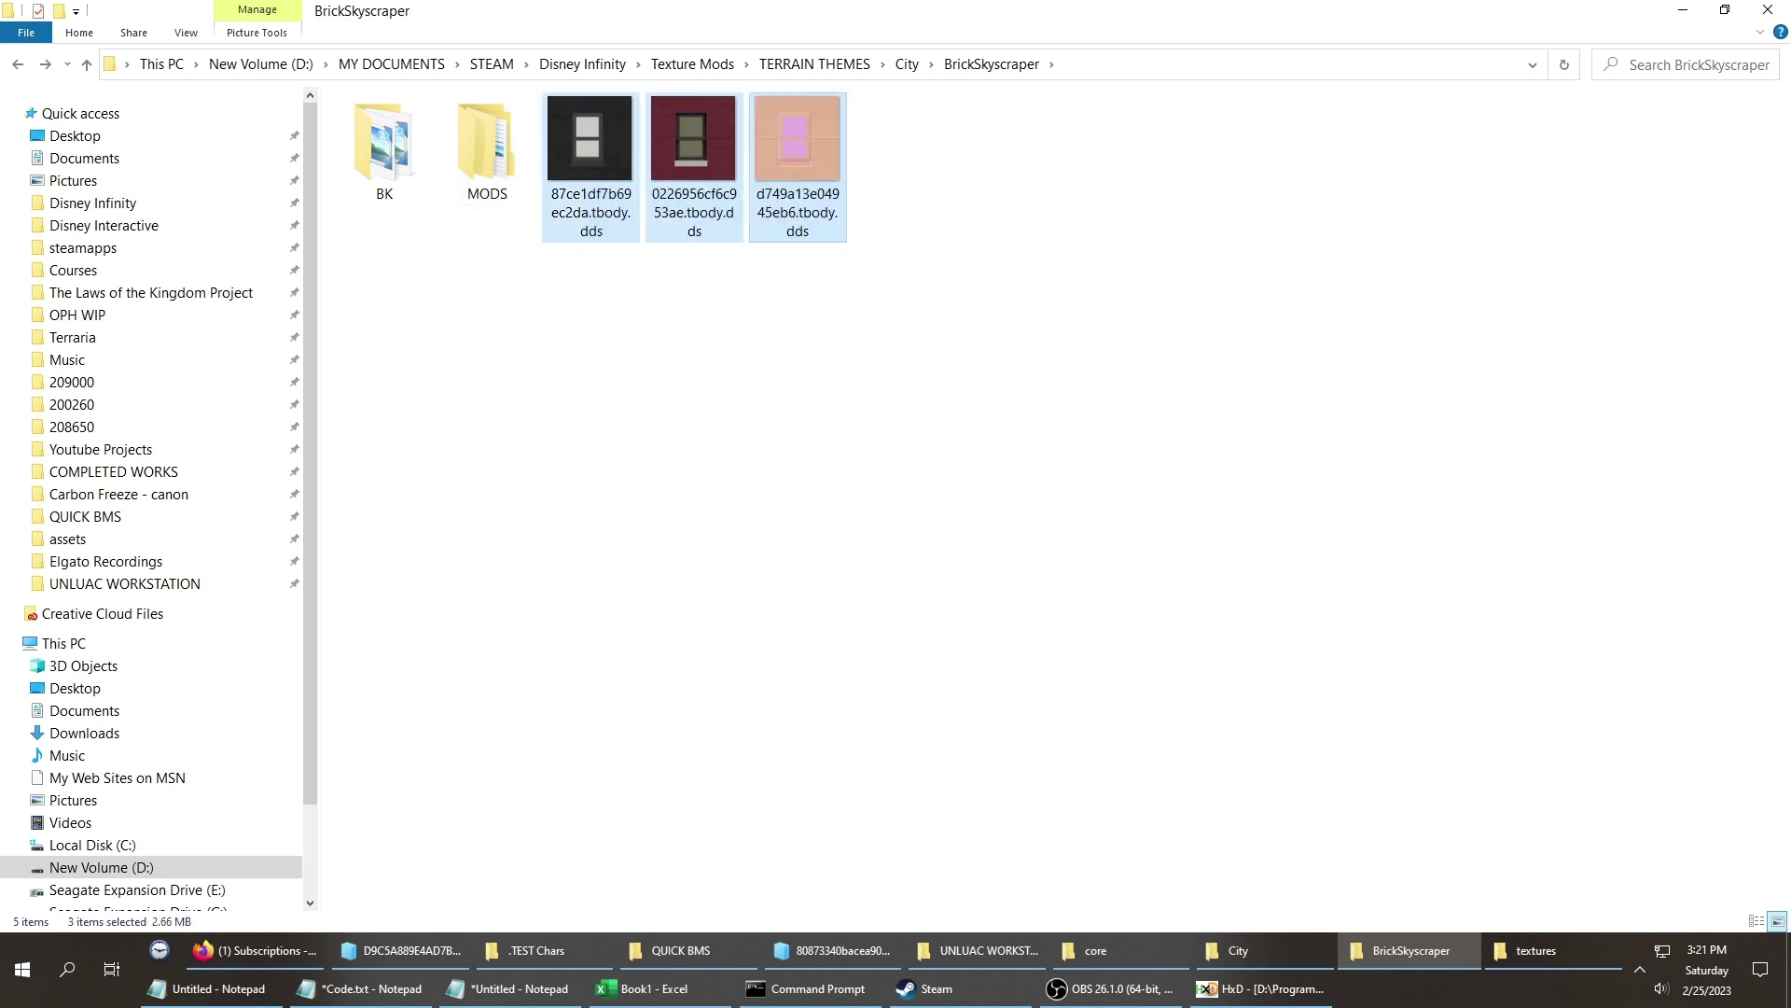
pyautogui.click(486, 148)
pyautogui.press('Return')
pyautogui.press('Return')
pyautogui.hotkey('ctrl', 'v')
pyautogui.press('BackSpace')
pyautogui.click(653, 373)
pyautogui.scroll(8, 653, 374)
pyautogui.hotkey('ctrl', 'shift', '1')
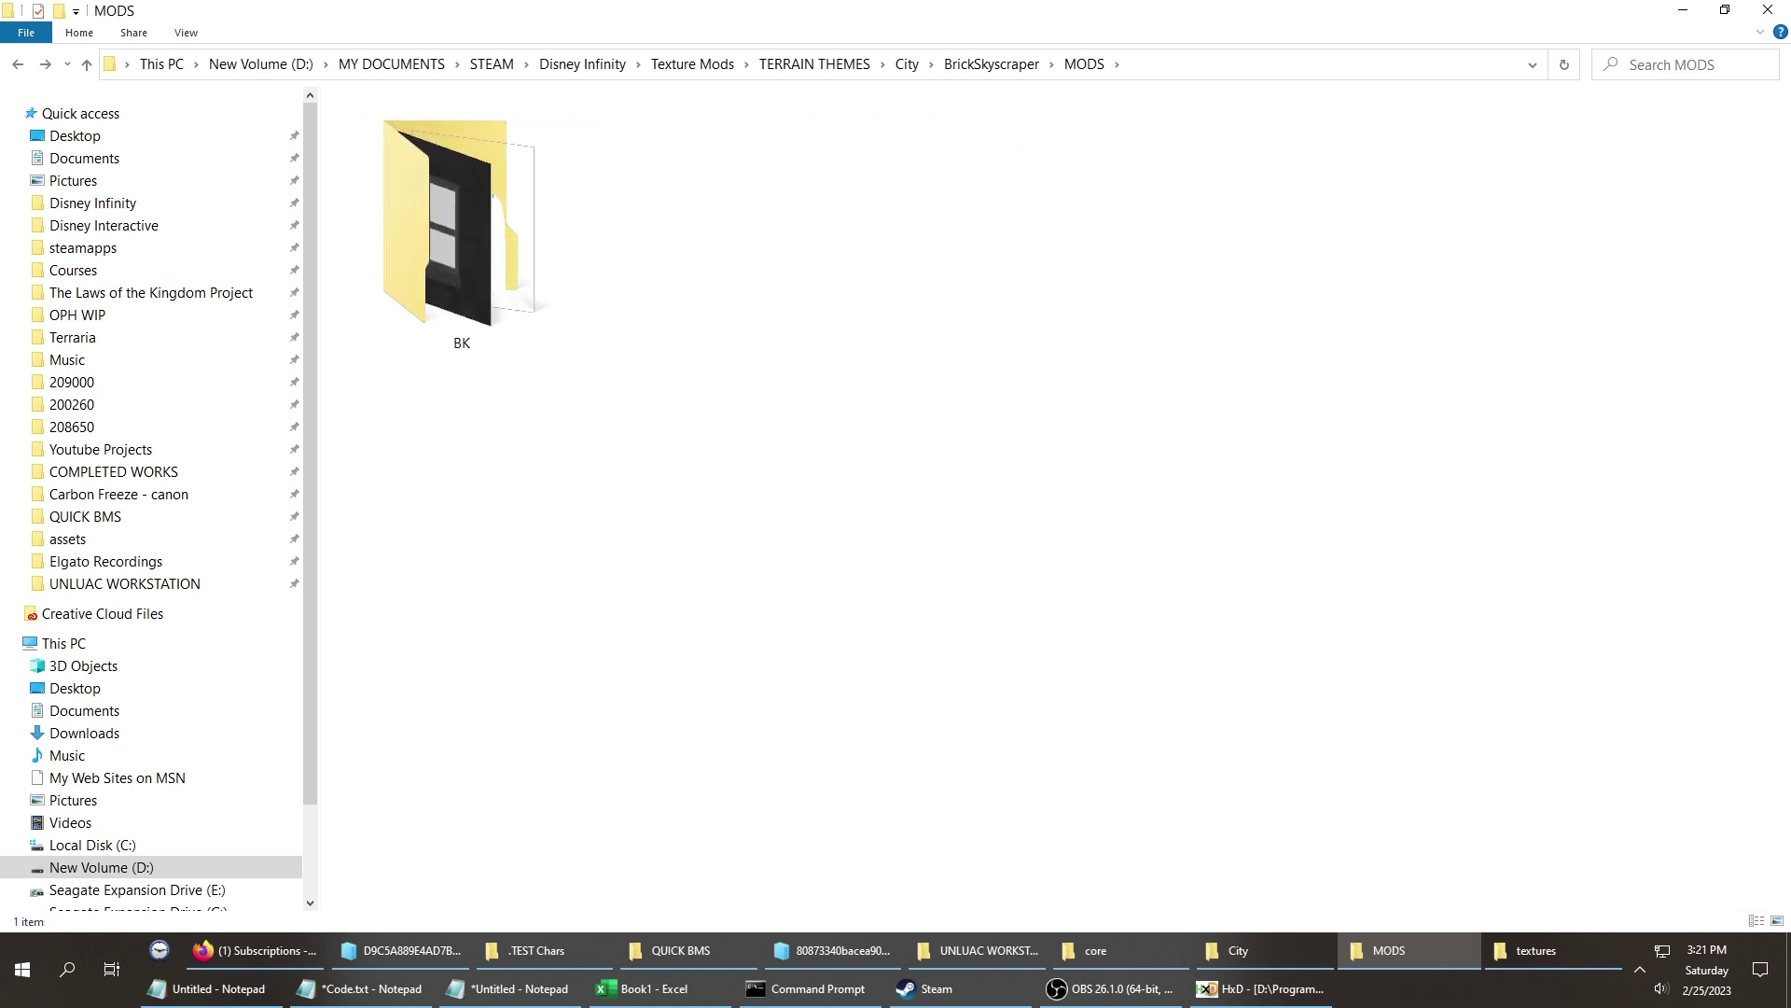
pyautogui.hotkey('ctrl', 'v')
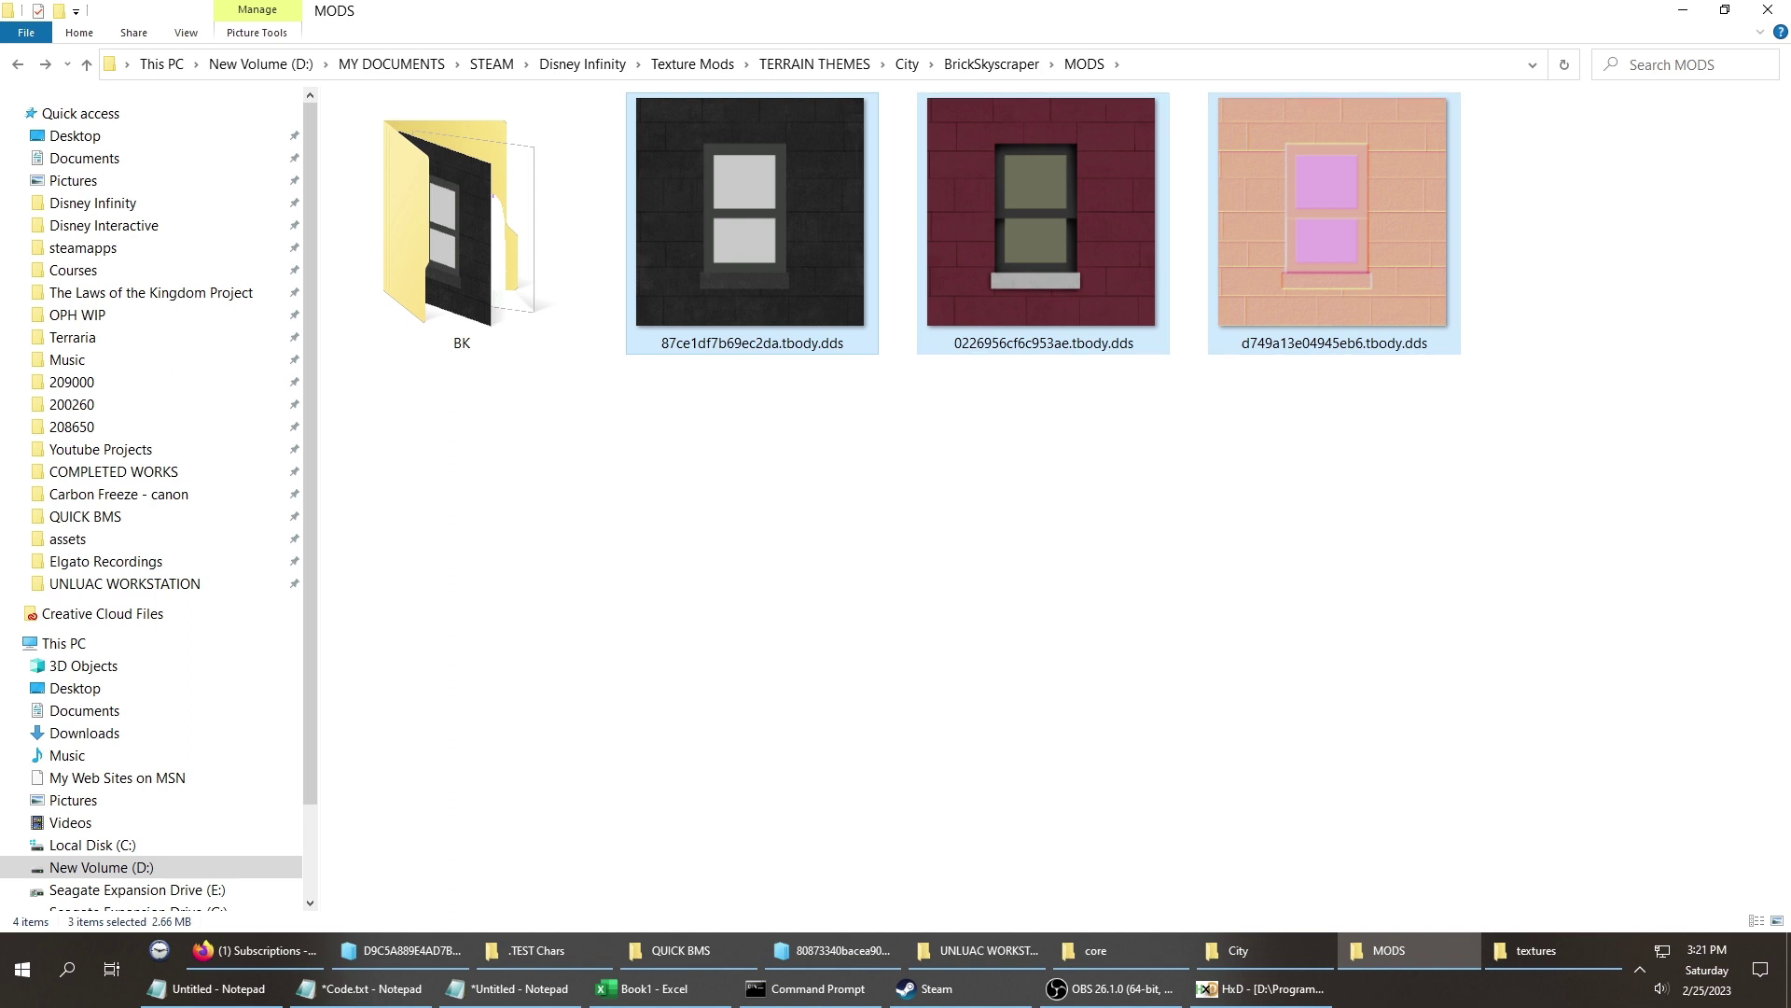
# Leave the backup search results and open the textures folder in the game's main assets folder.
pyautogui.click(1552, 951)
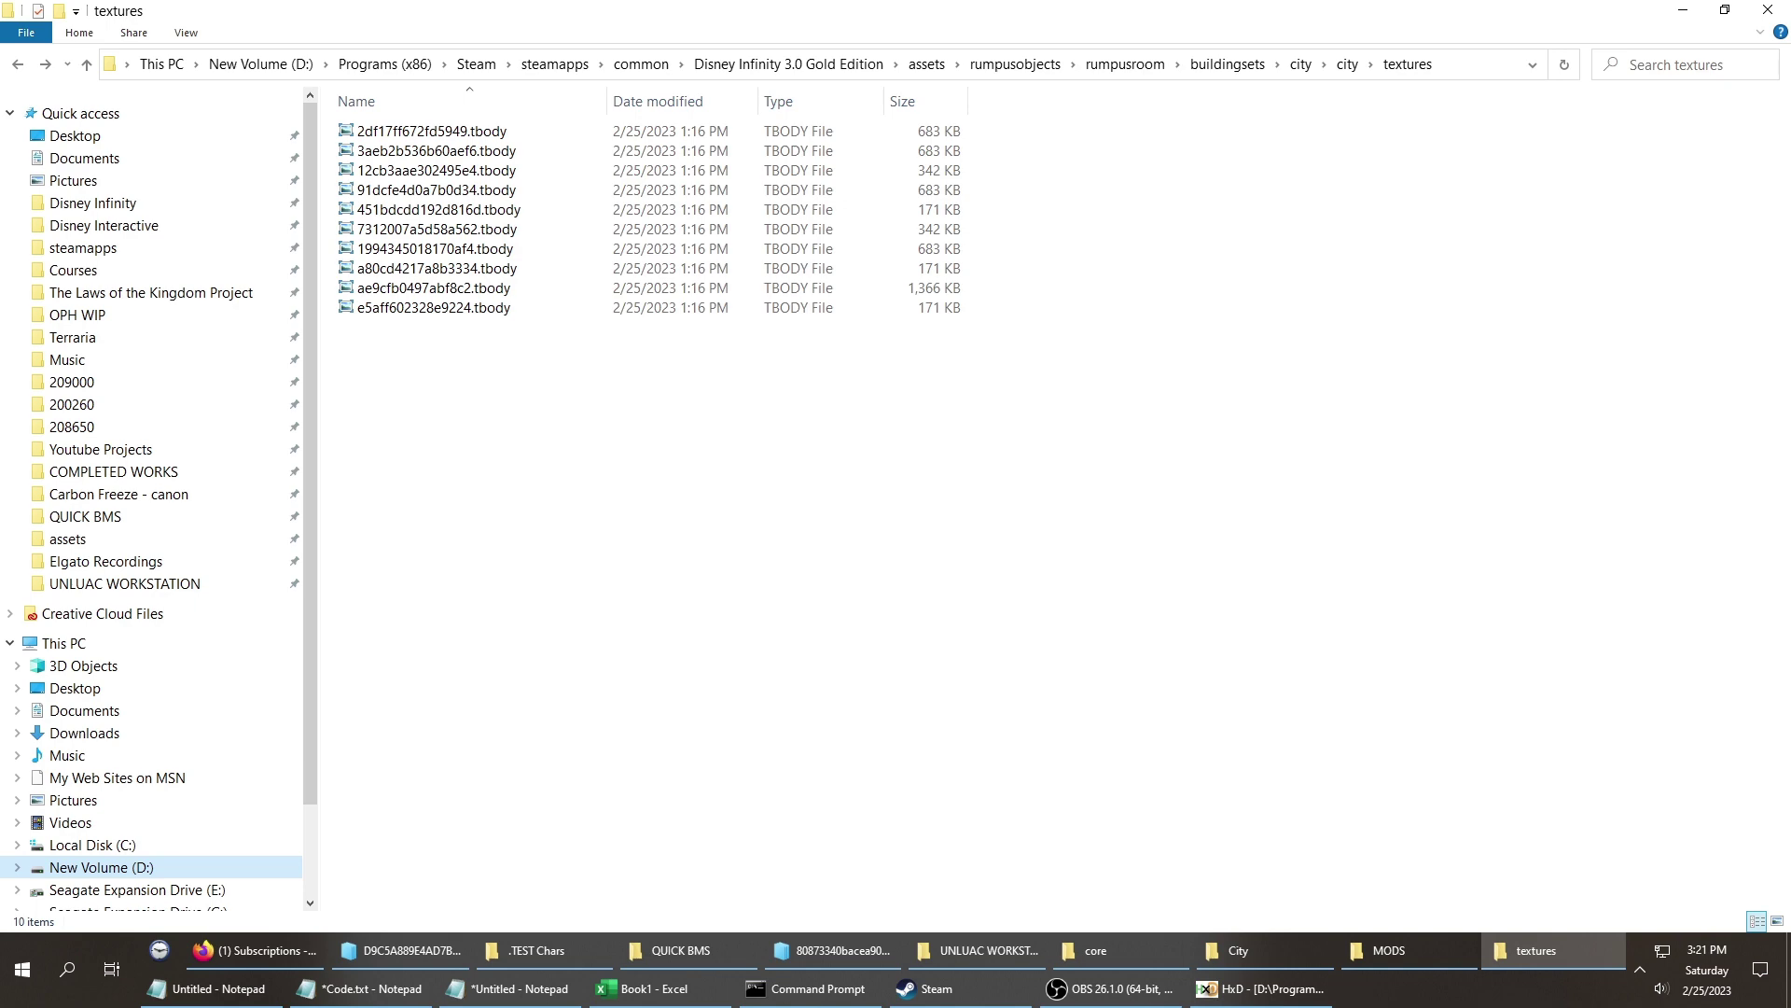
pyautogui.press('BackSpace')
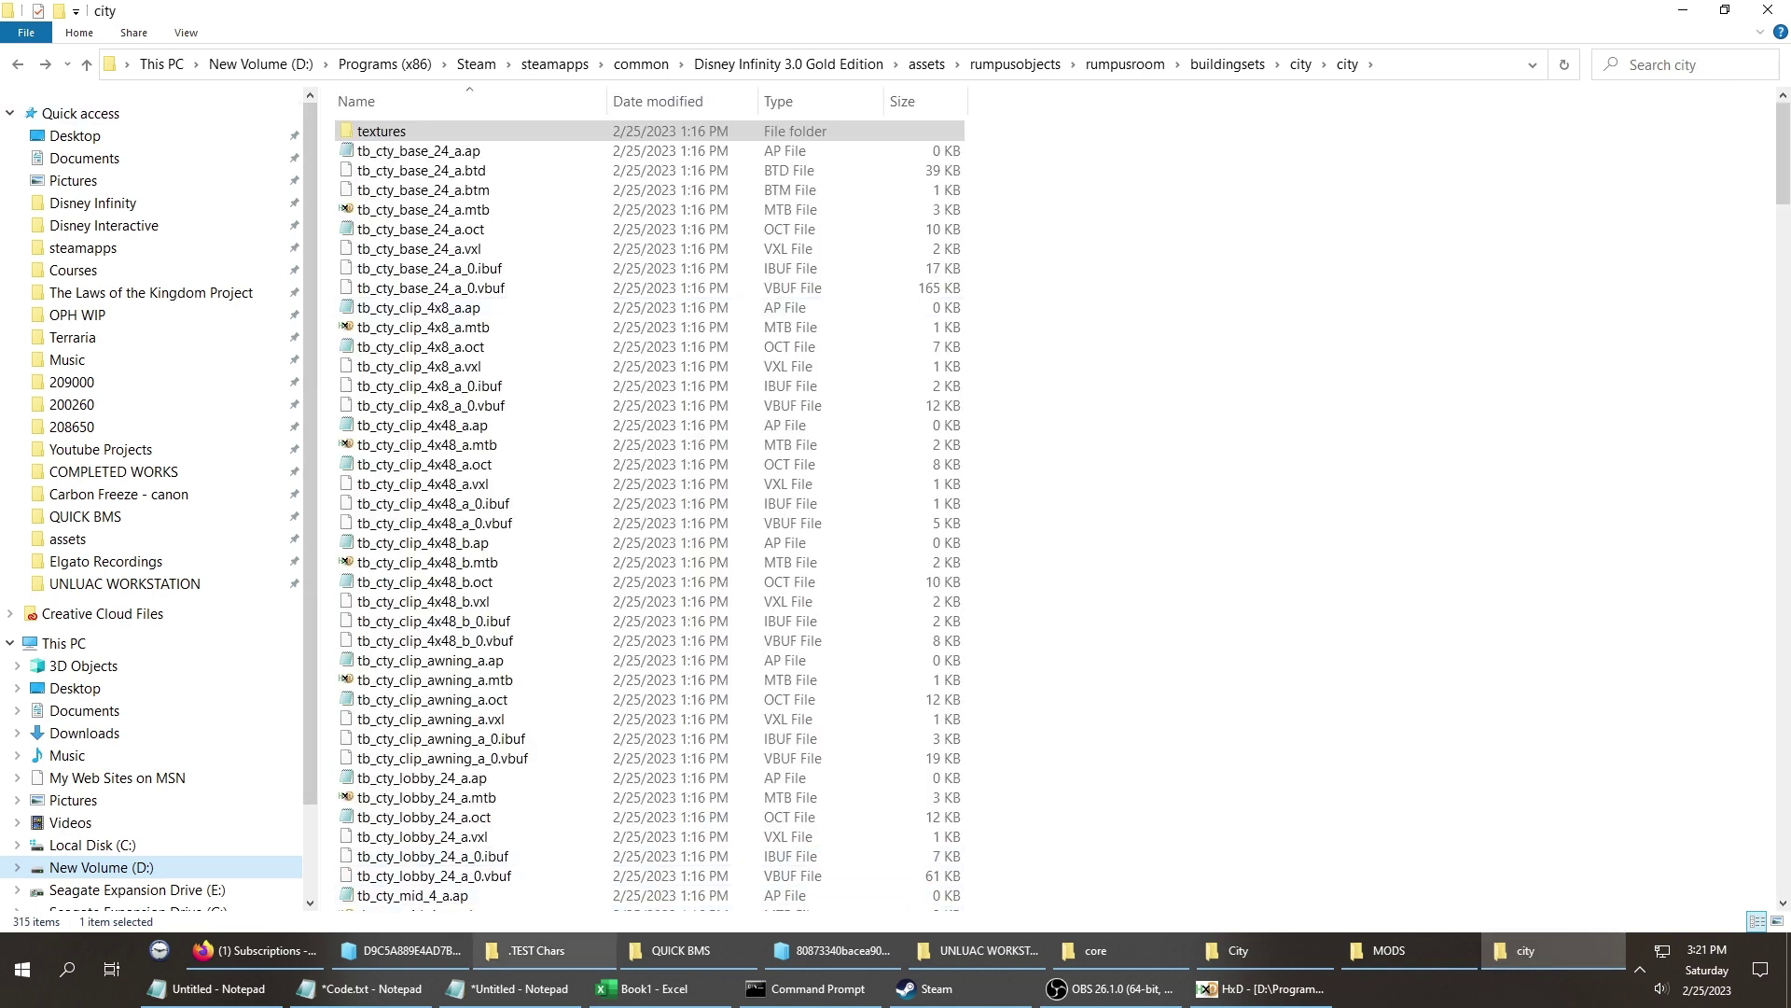
pyautogui.click(401, 949)
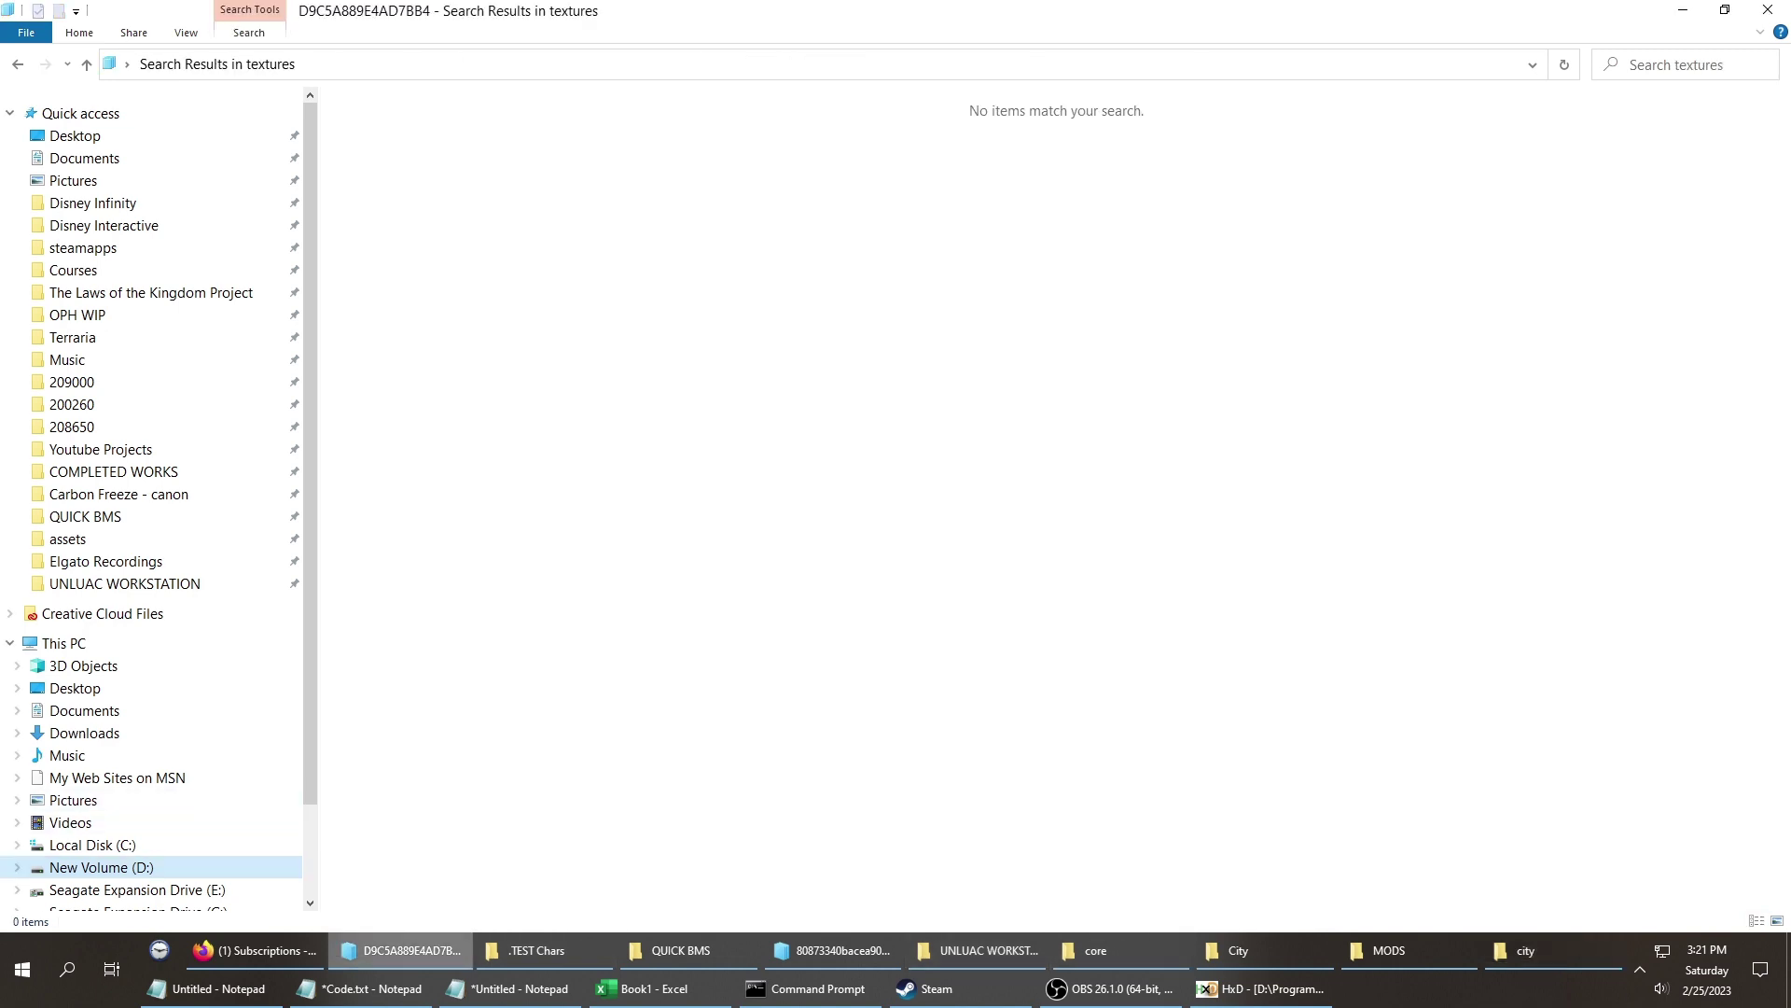
pyautogui.press('BackSpace')
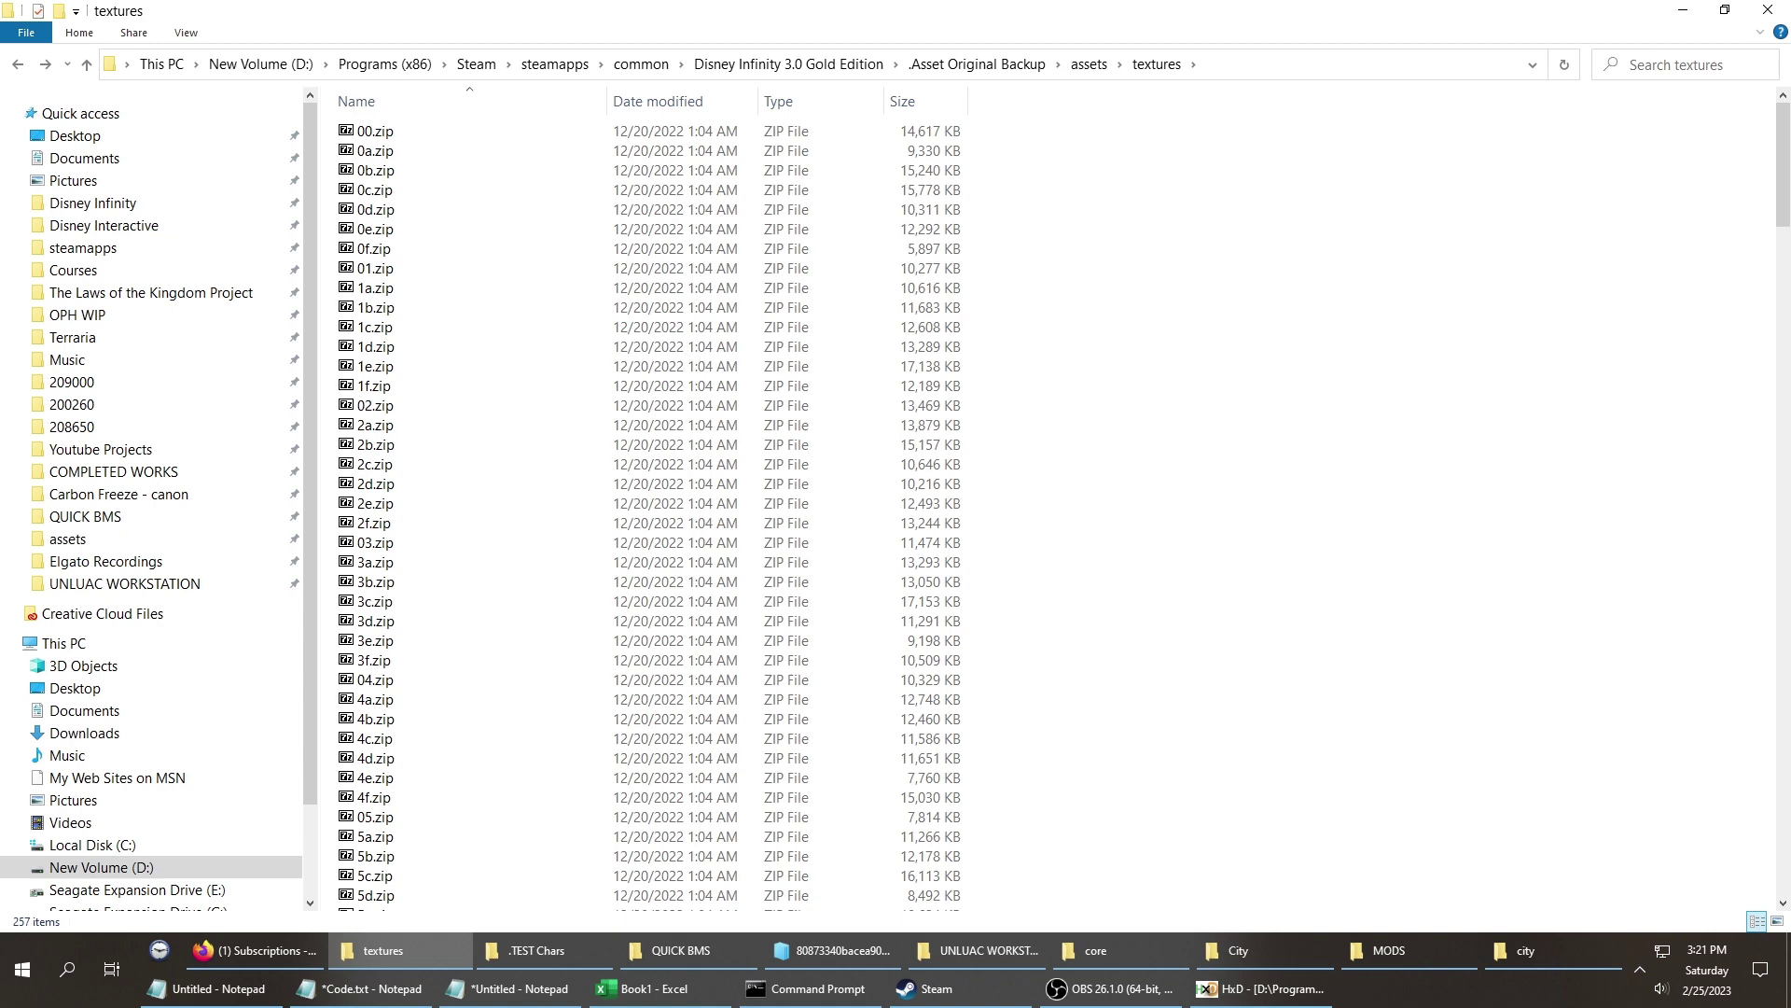
pyautogui.click(788, 64)
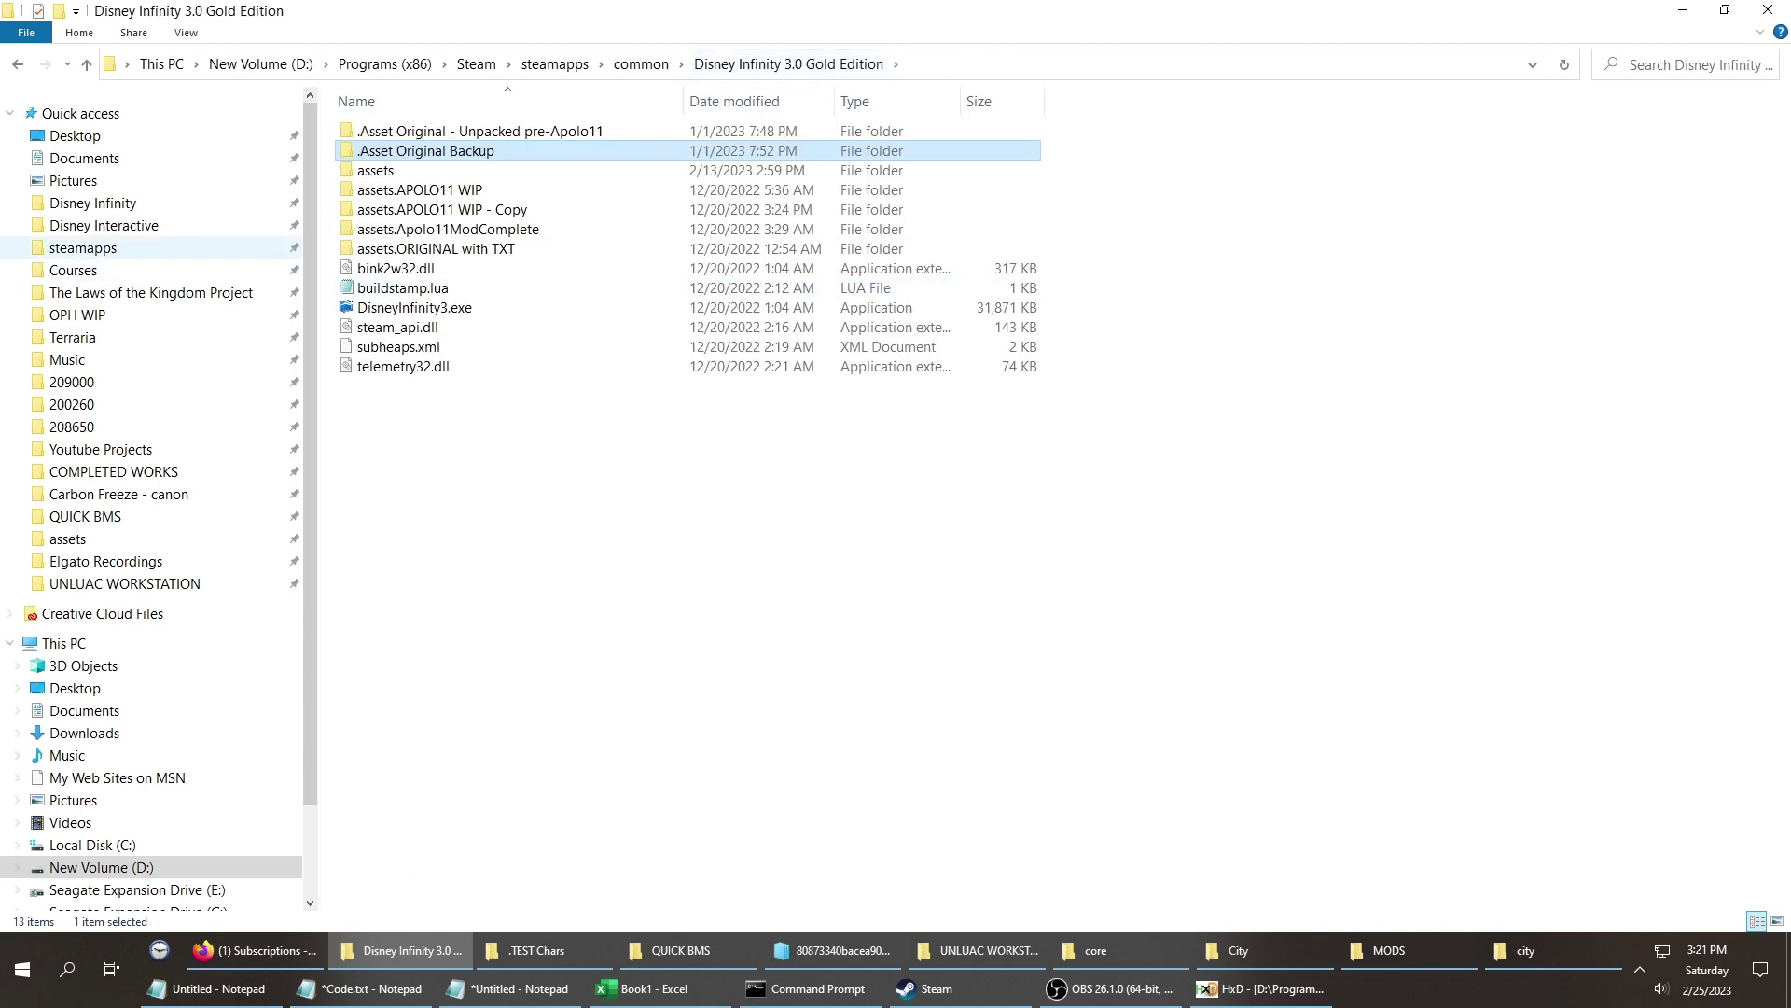
pyautogui.doubleClick(375, 170)
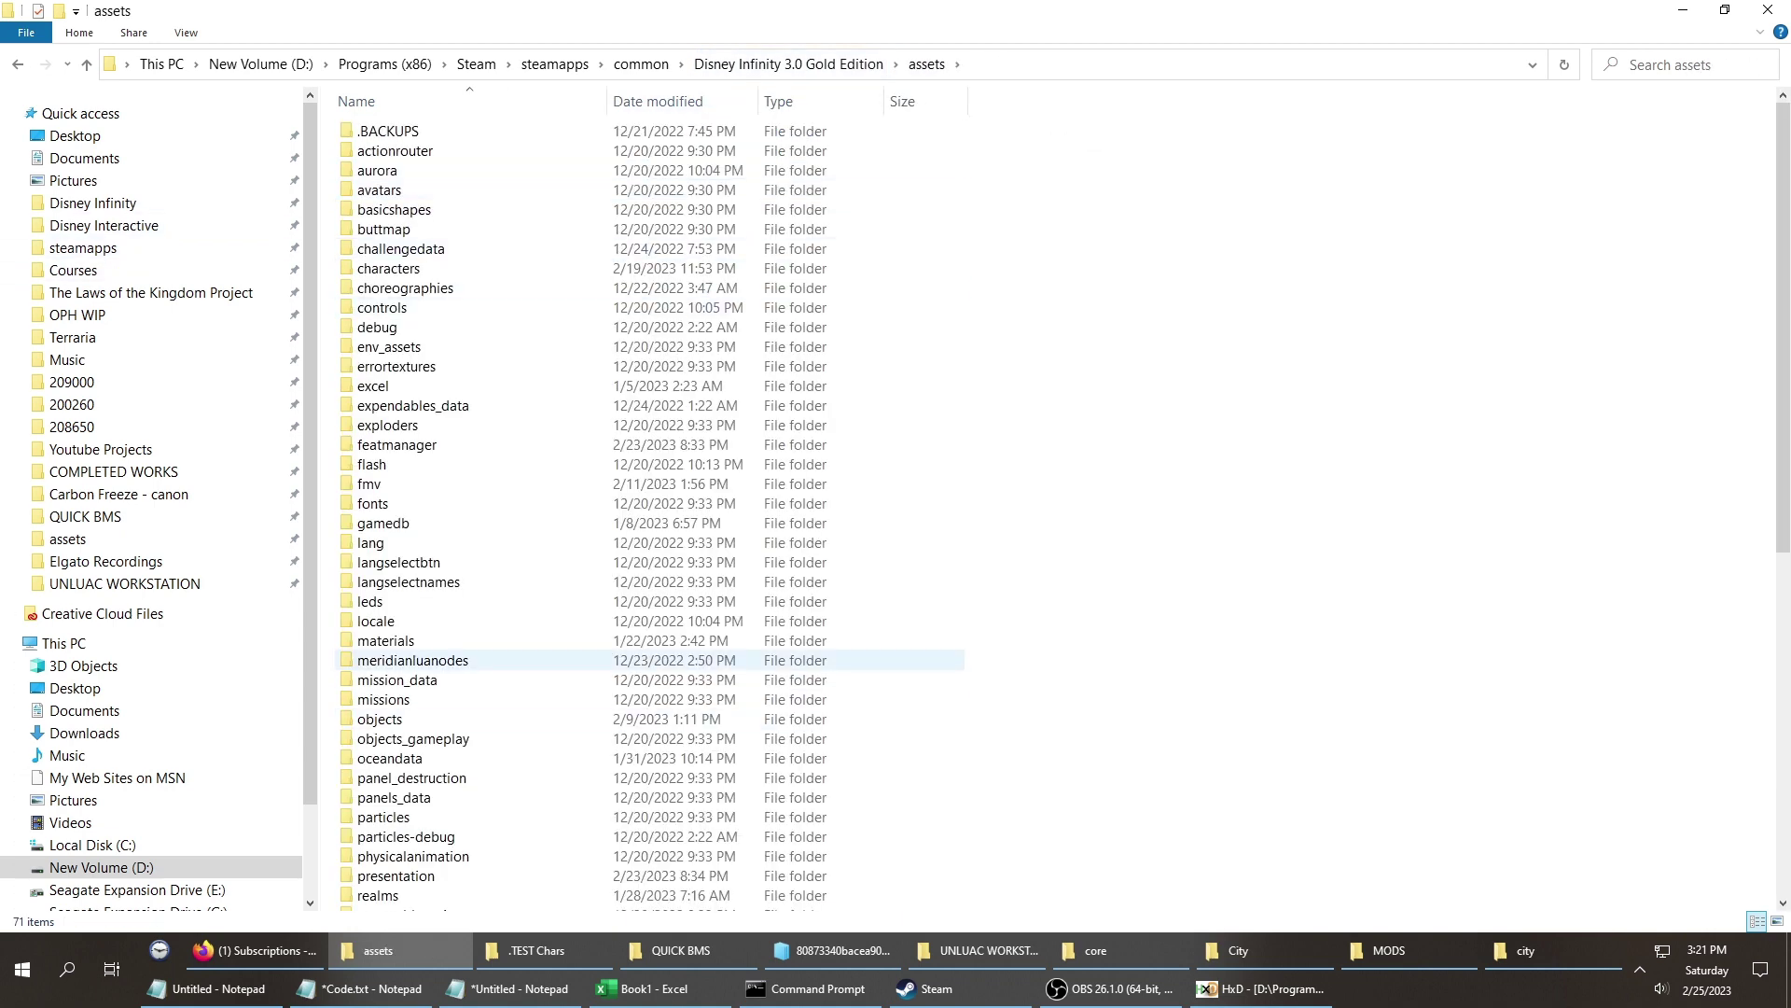
pyautogui.scroll(-2, 420, 587)
pyautogui.scroll(-8, 466, 587)
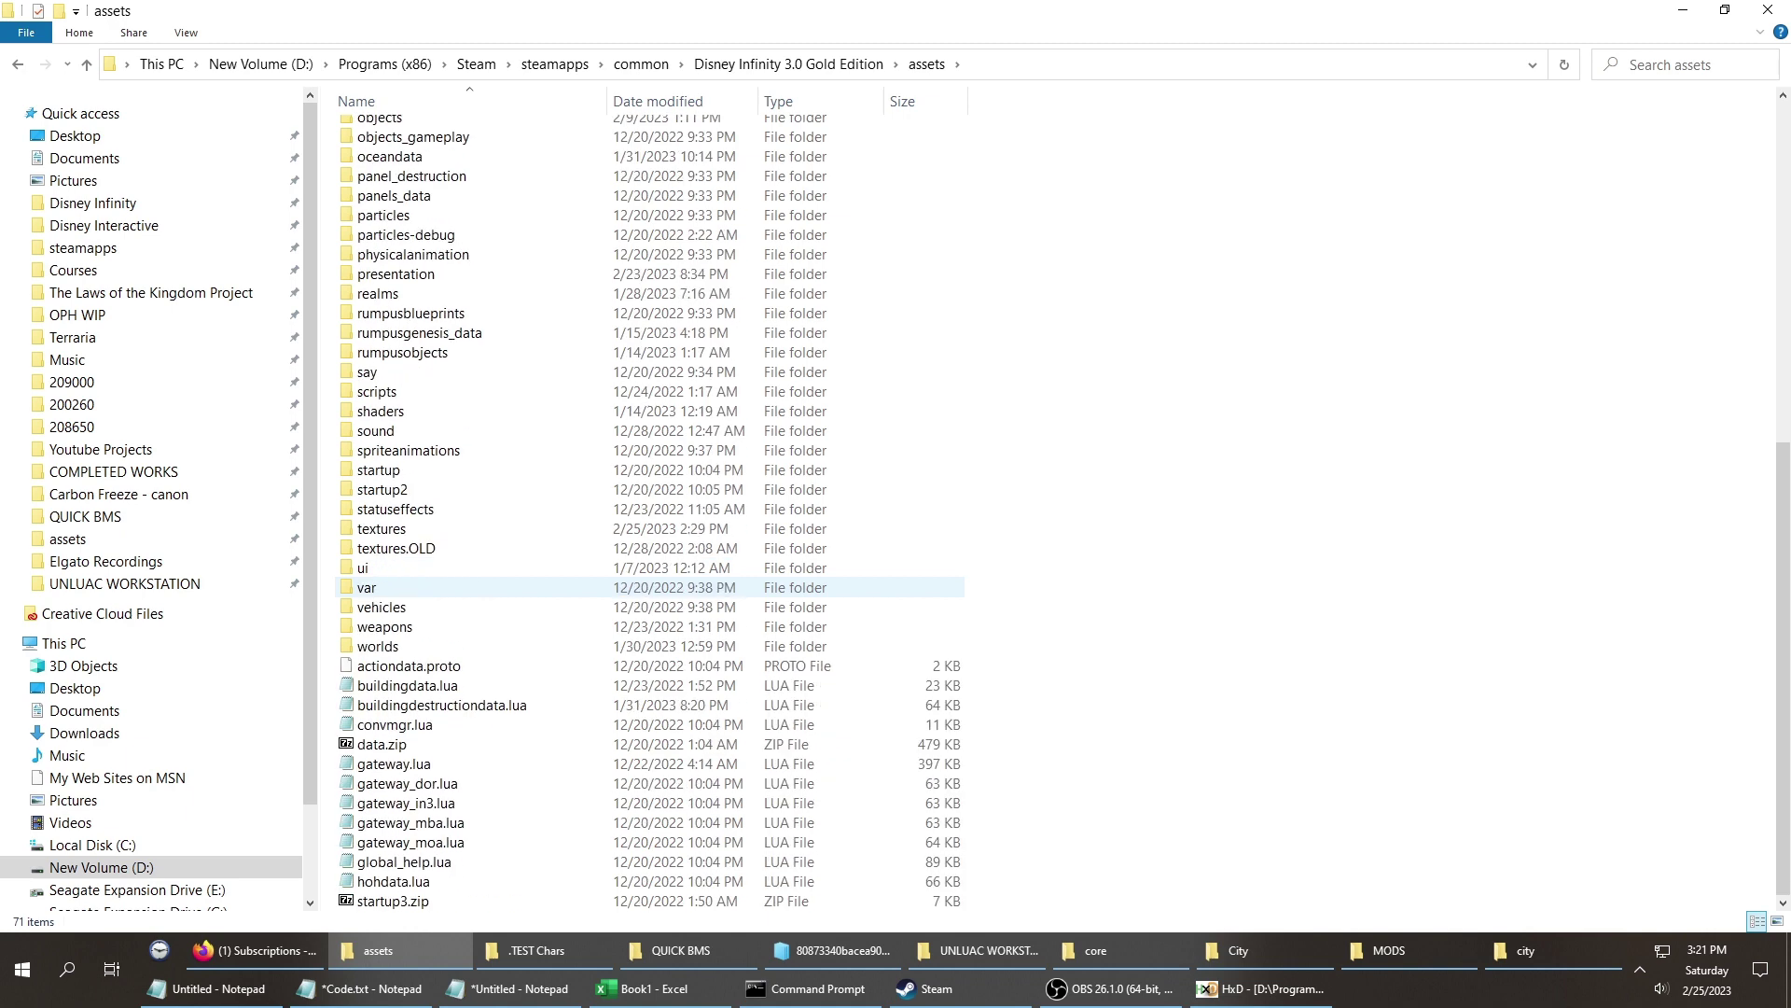
pyautogui.doubleClick(382, 528)
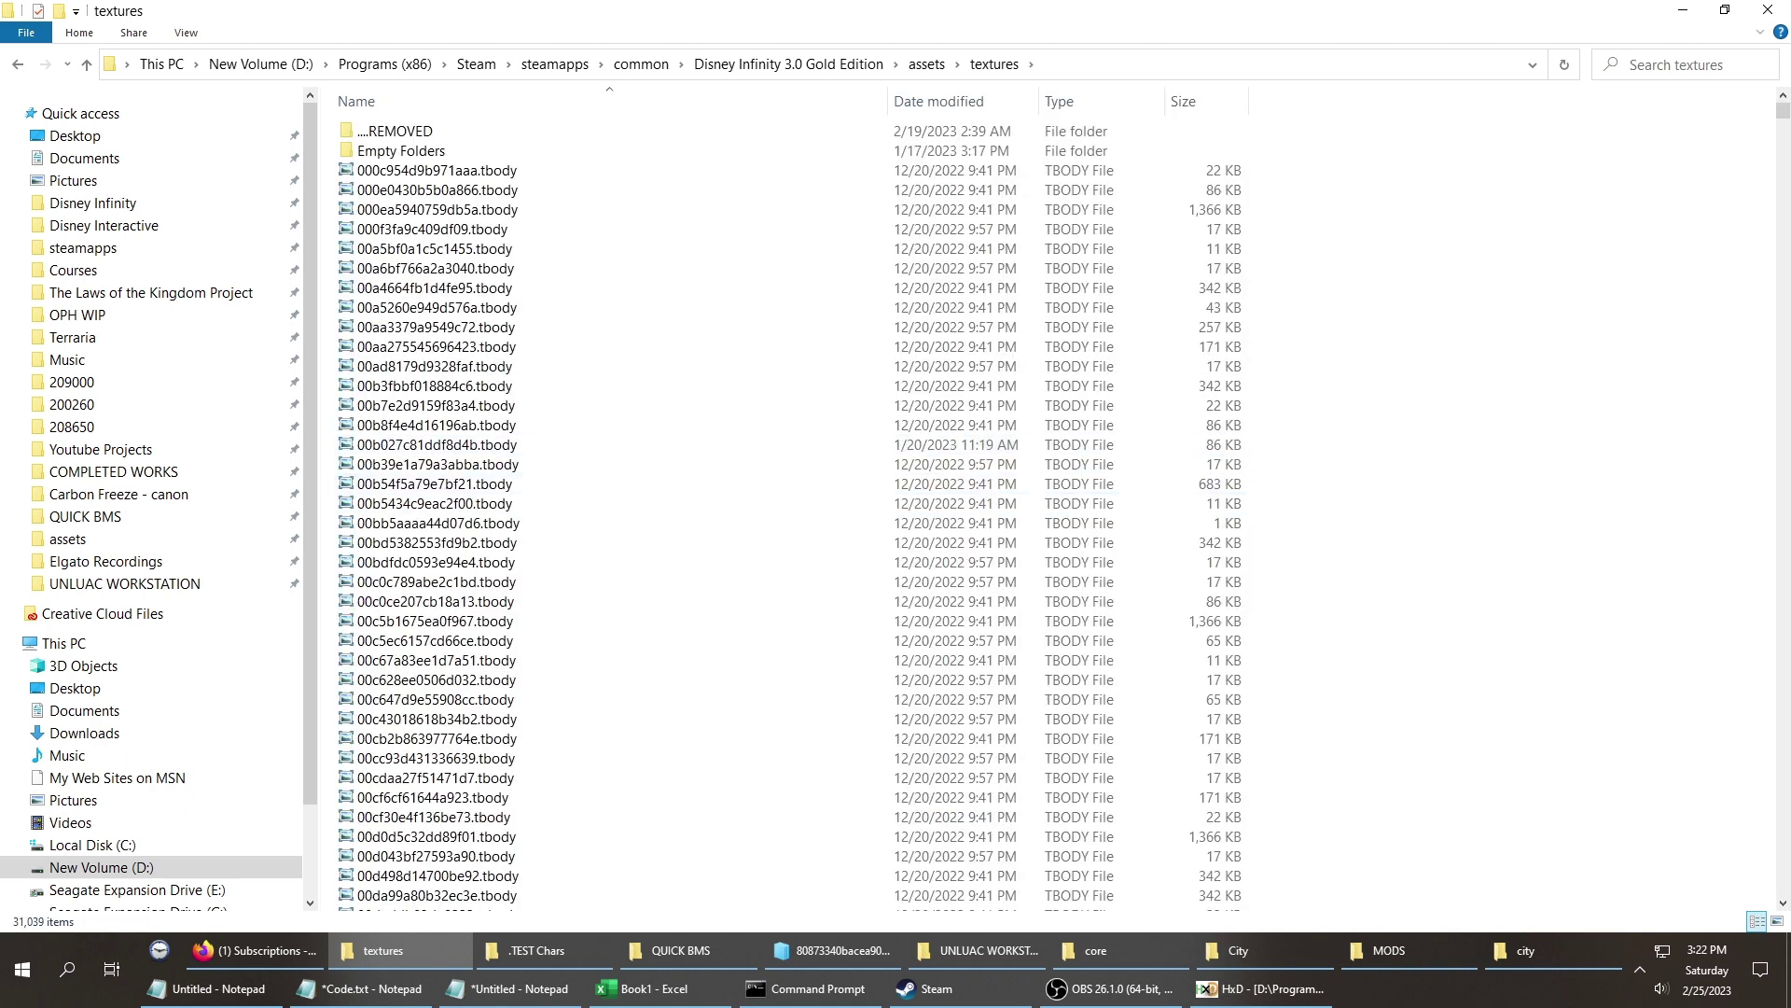
# Check the City and MODS folder windows, and take the City window up to Texture Mods.
pyautogui.hotkey('alt', 'Tab')
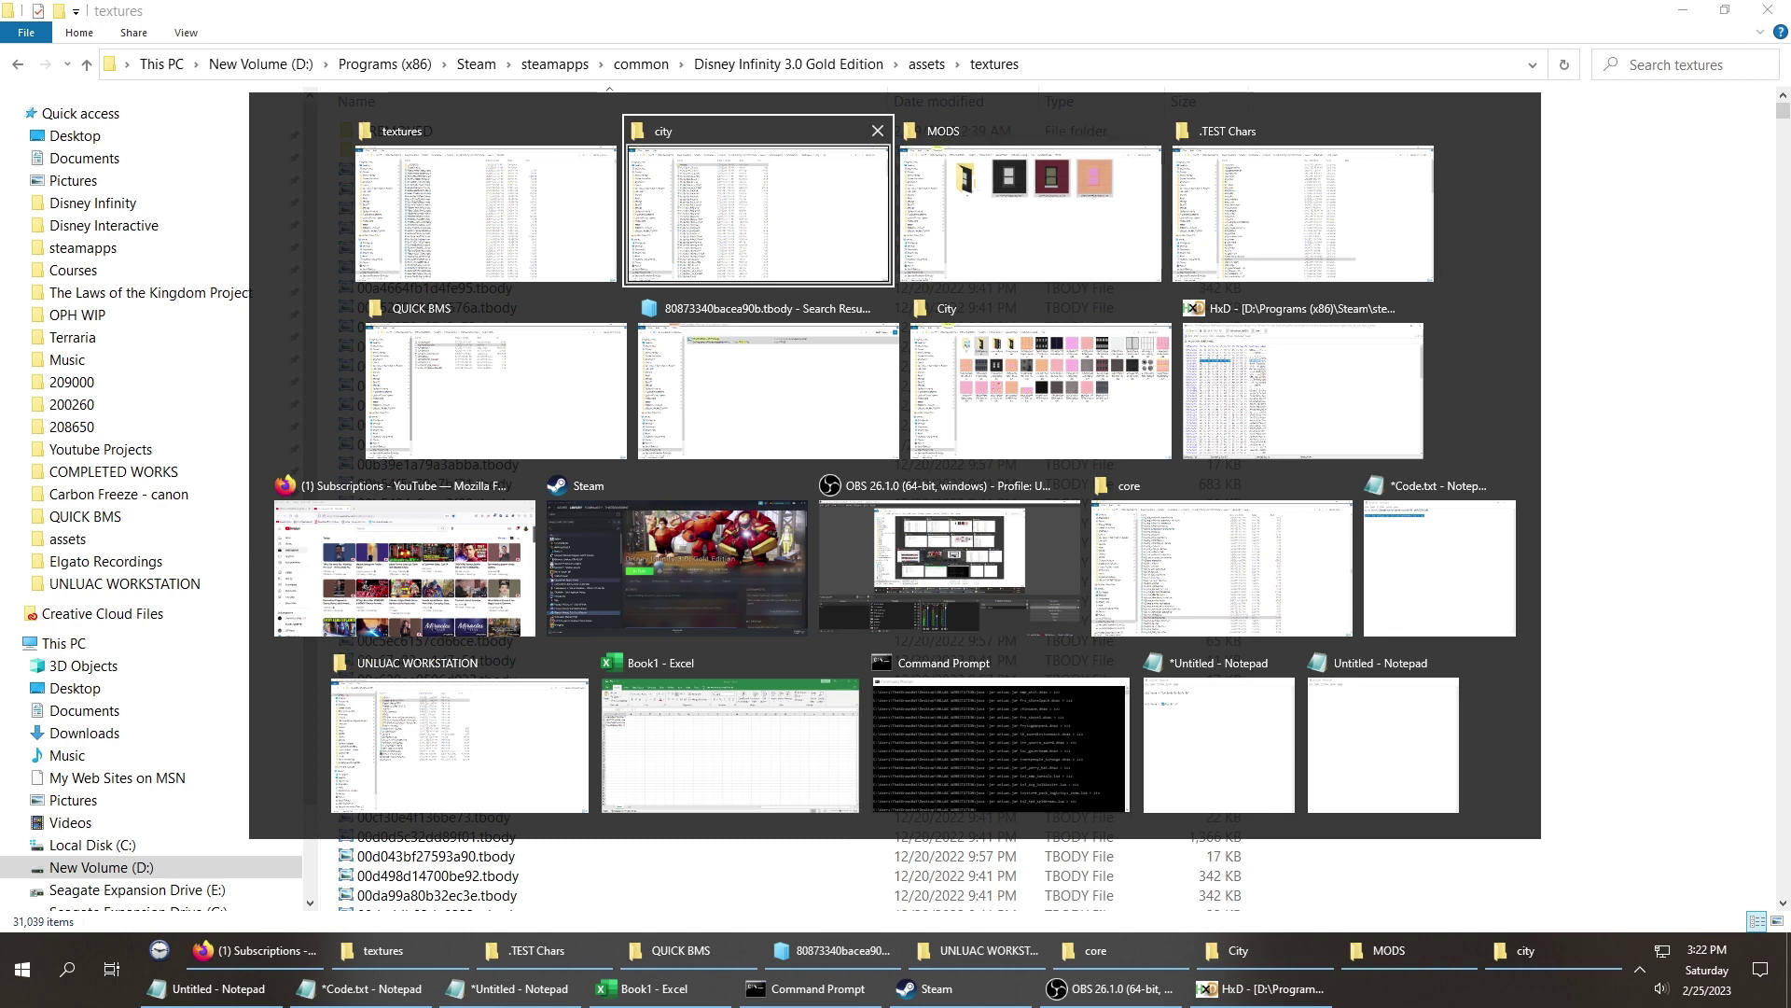
pyautogui.click(1040, 392)
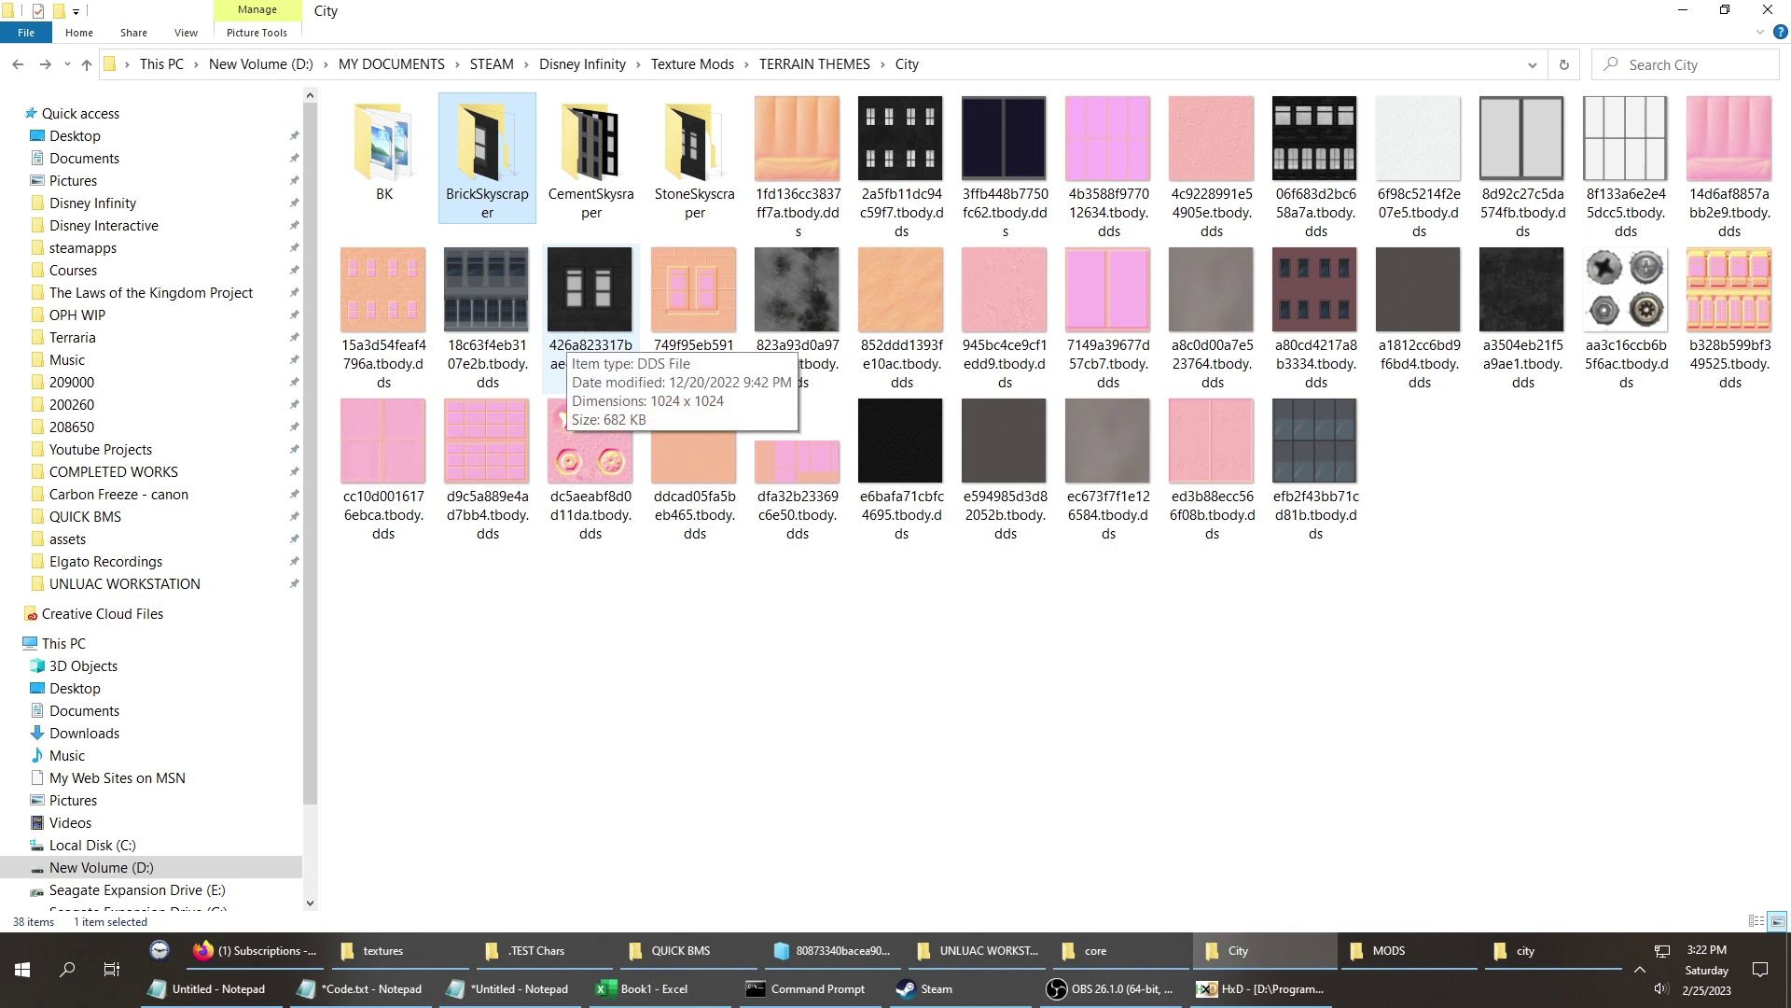
pyautogui.hotkey('alt', 'Tab')
pyautogui.click(1303, 214)
pyautogui.hotkey('alt', 'Tab')
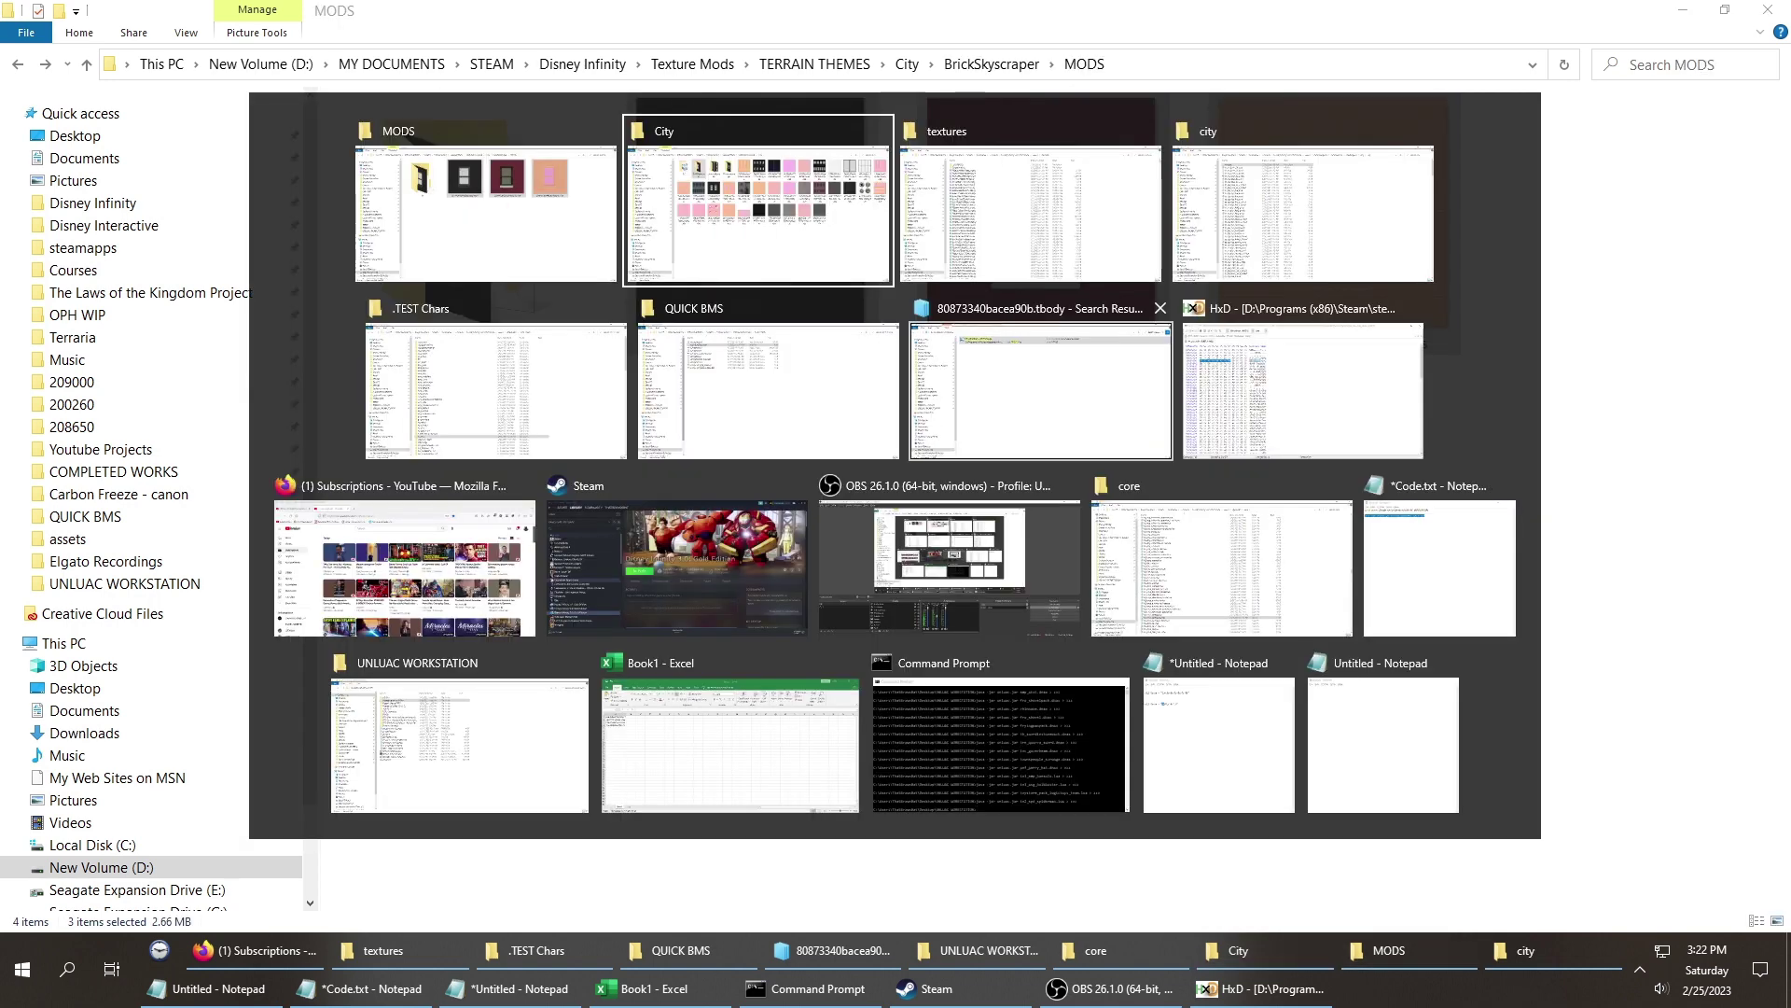
pyautogui.hotkey('alt', 'Up')
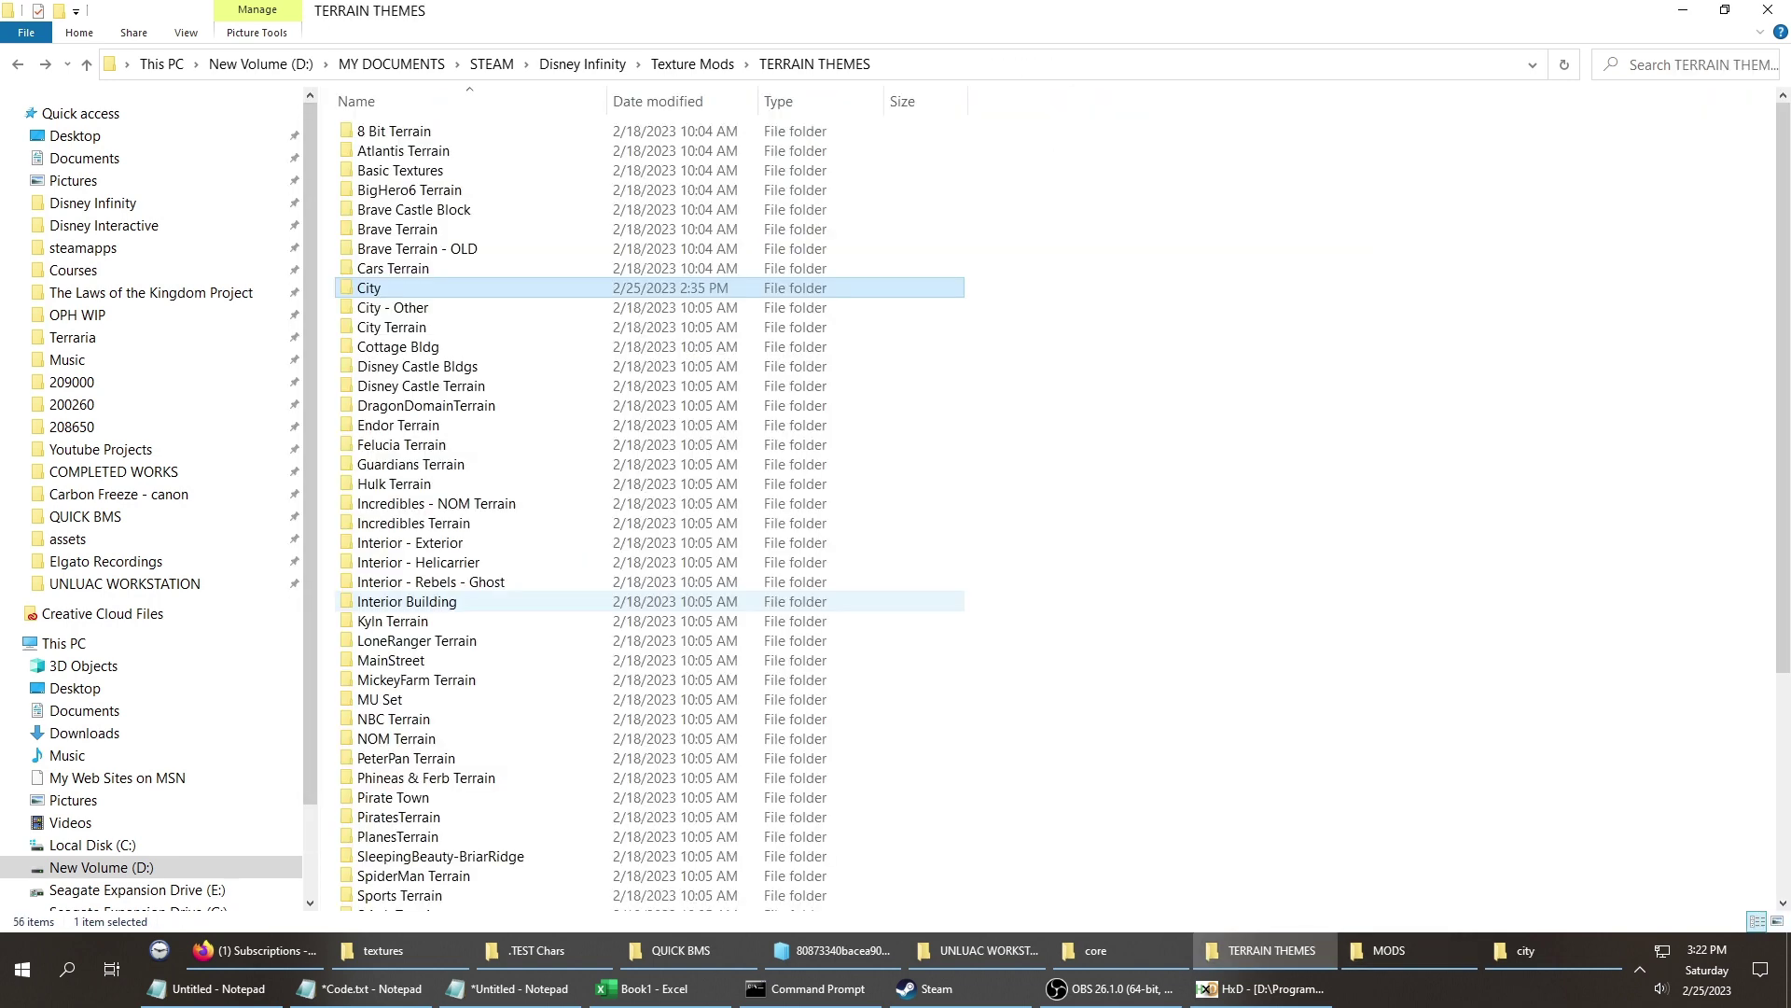
pyautogui.hotkey('alt', 'Up')
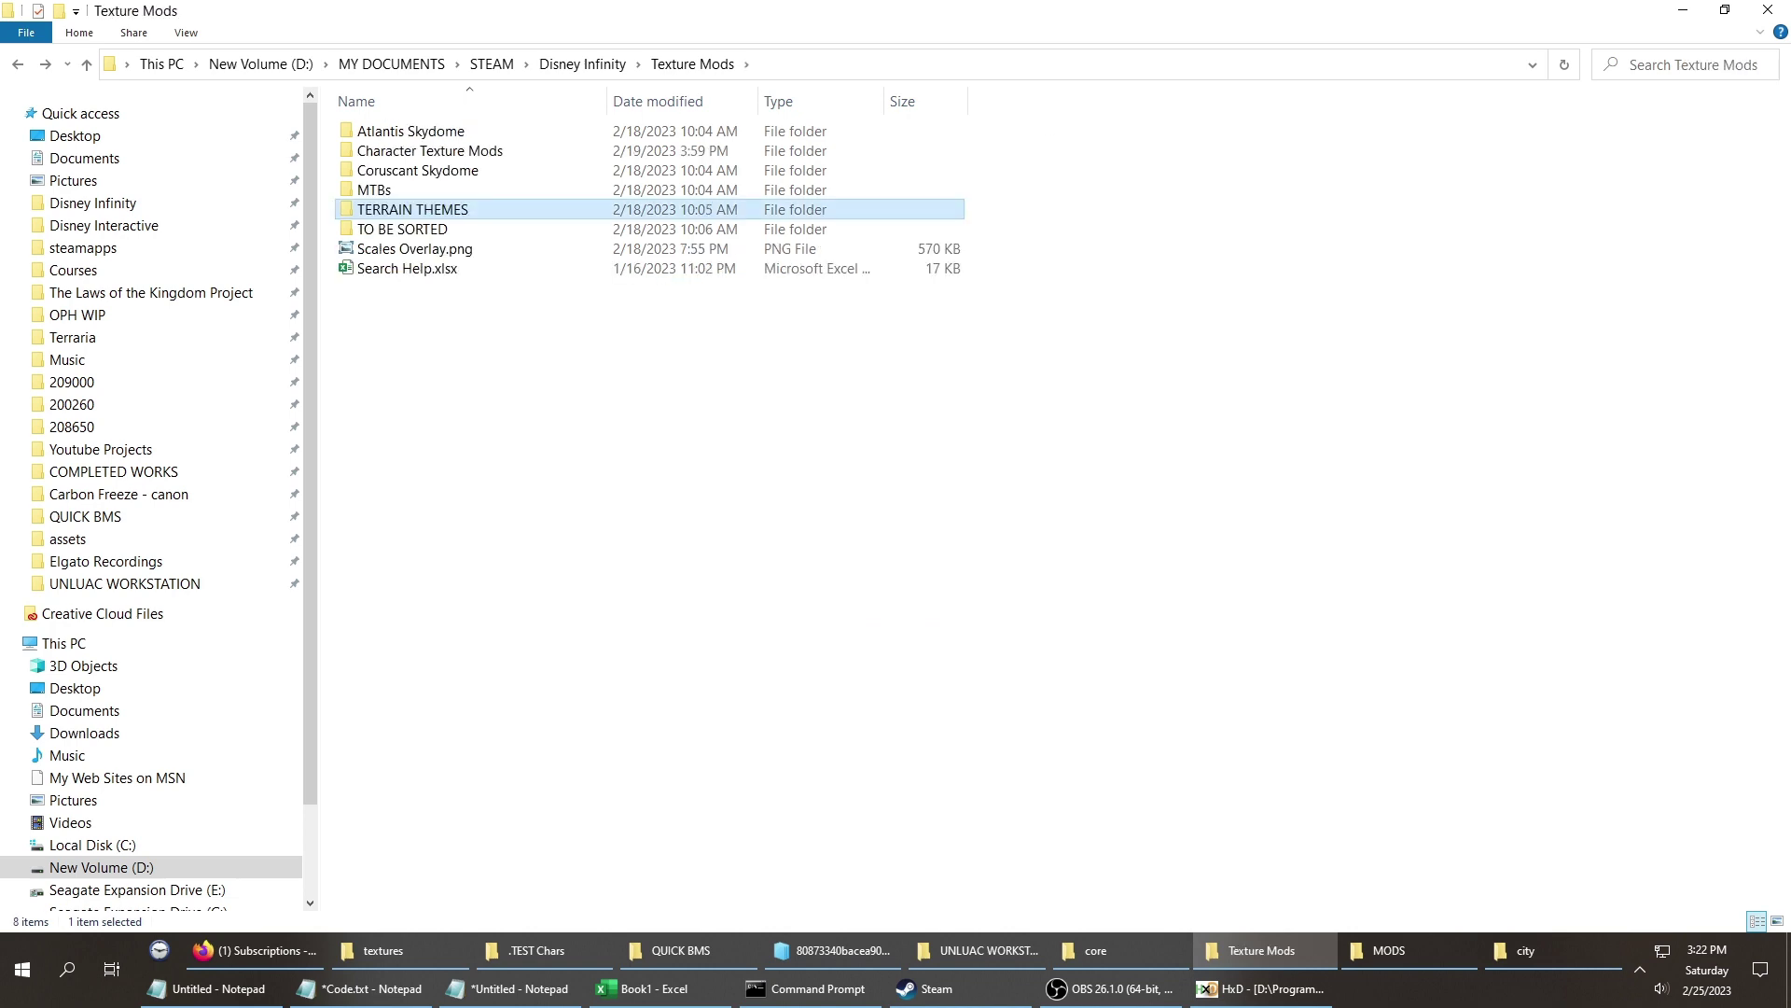
# Open window texture subfolder 04 inside the Windows folder of TO BE SORTED.
pyautogui.doubleClick(402, 229)
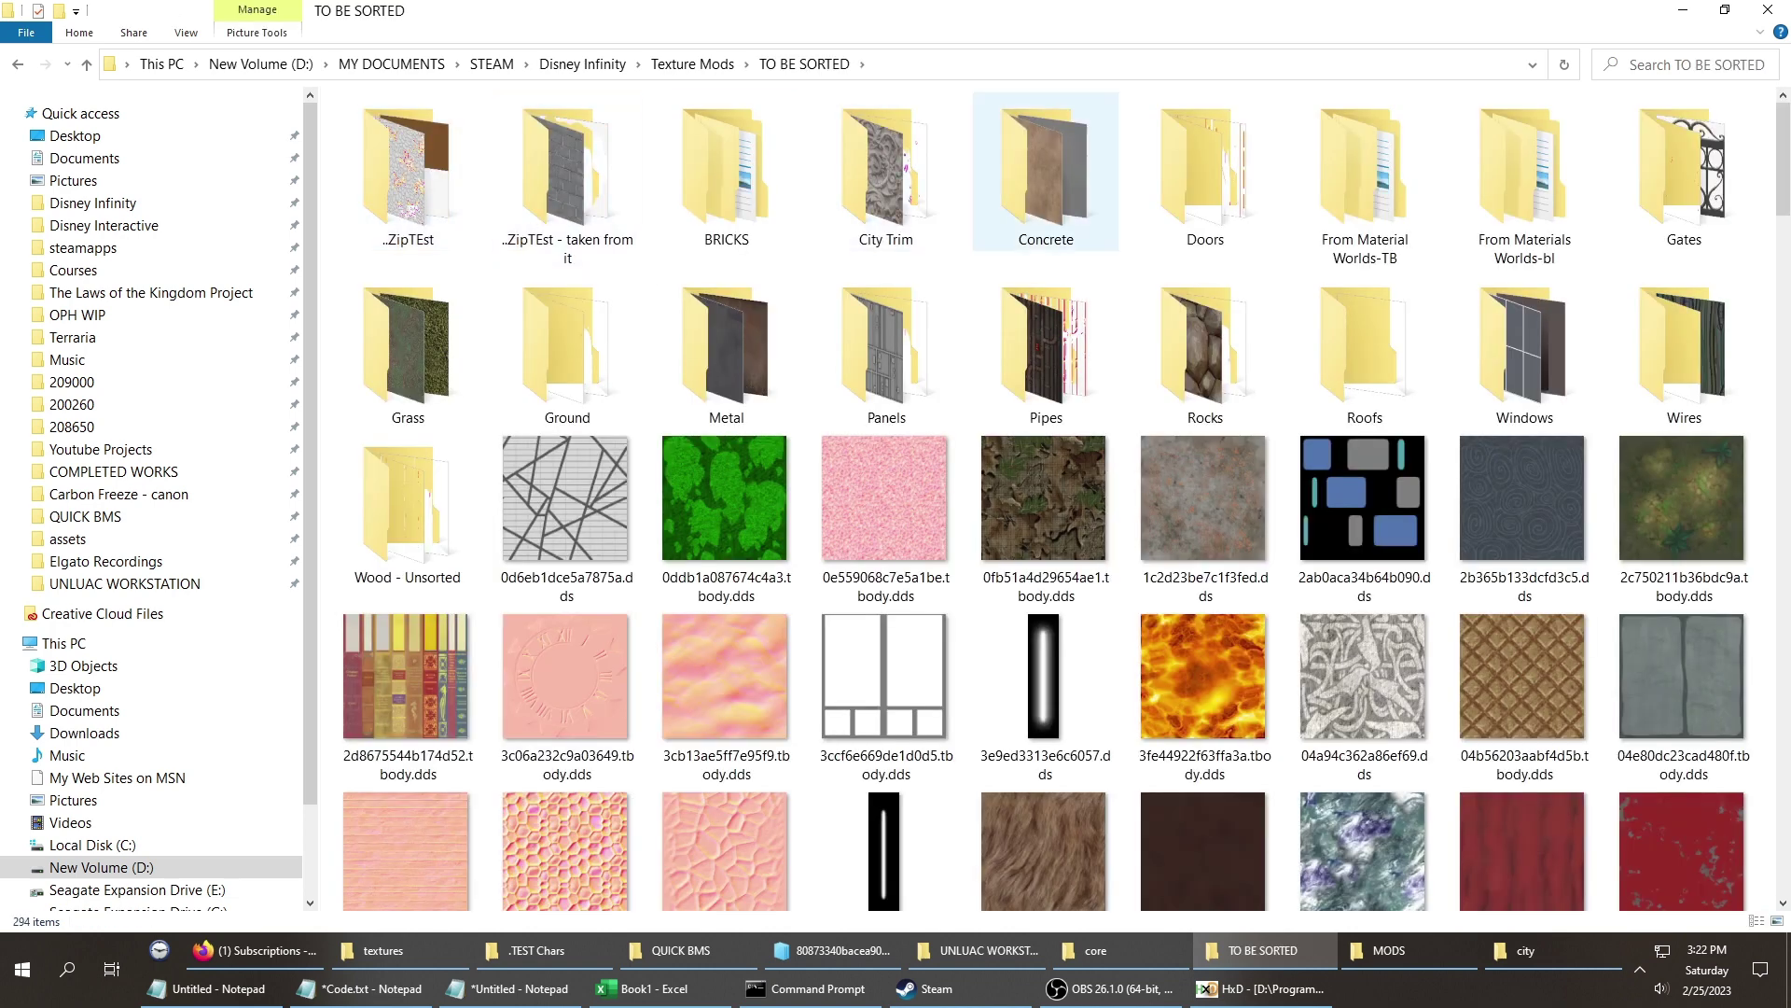
pyautogui.doubleClick(1525, 355)
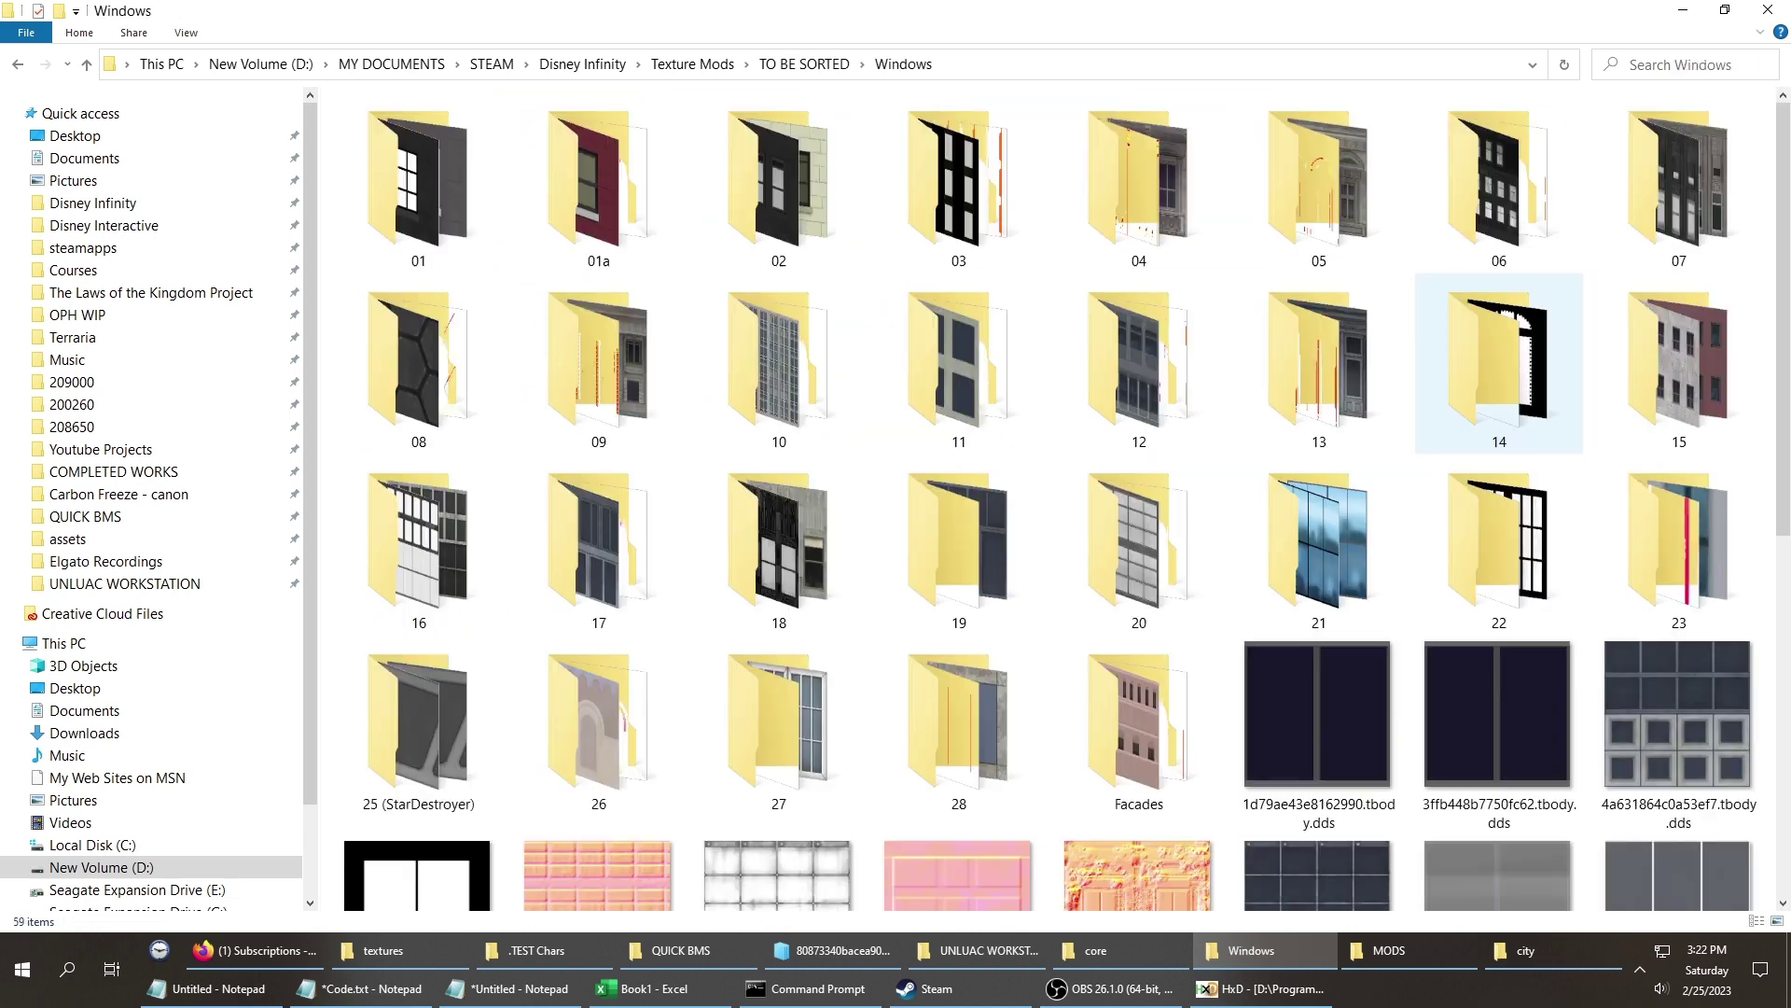
pyautogui.press('Return')
pyautogui.press('BackSpace')
pyautogui.press('Right')
pyautogui.press('Right')
pyautogui.press('Right')
pyautogui.press('Return')
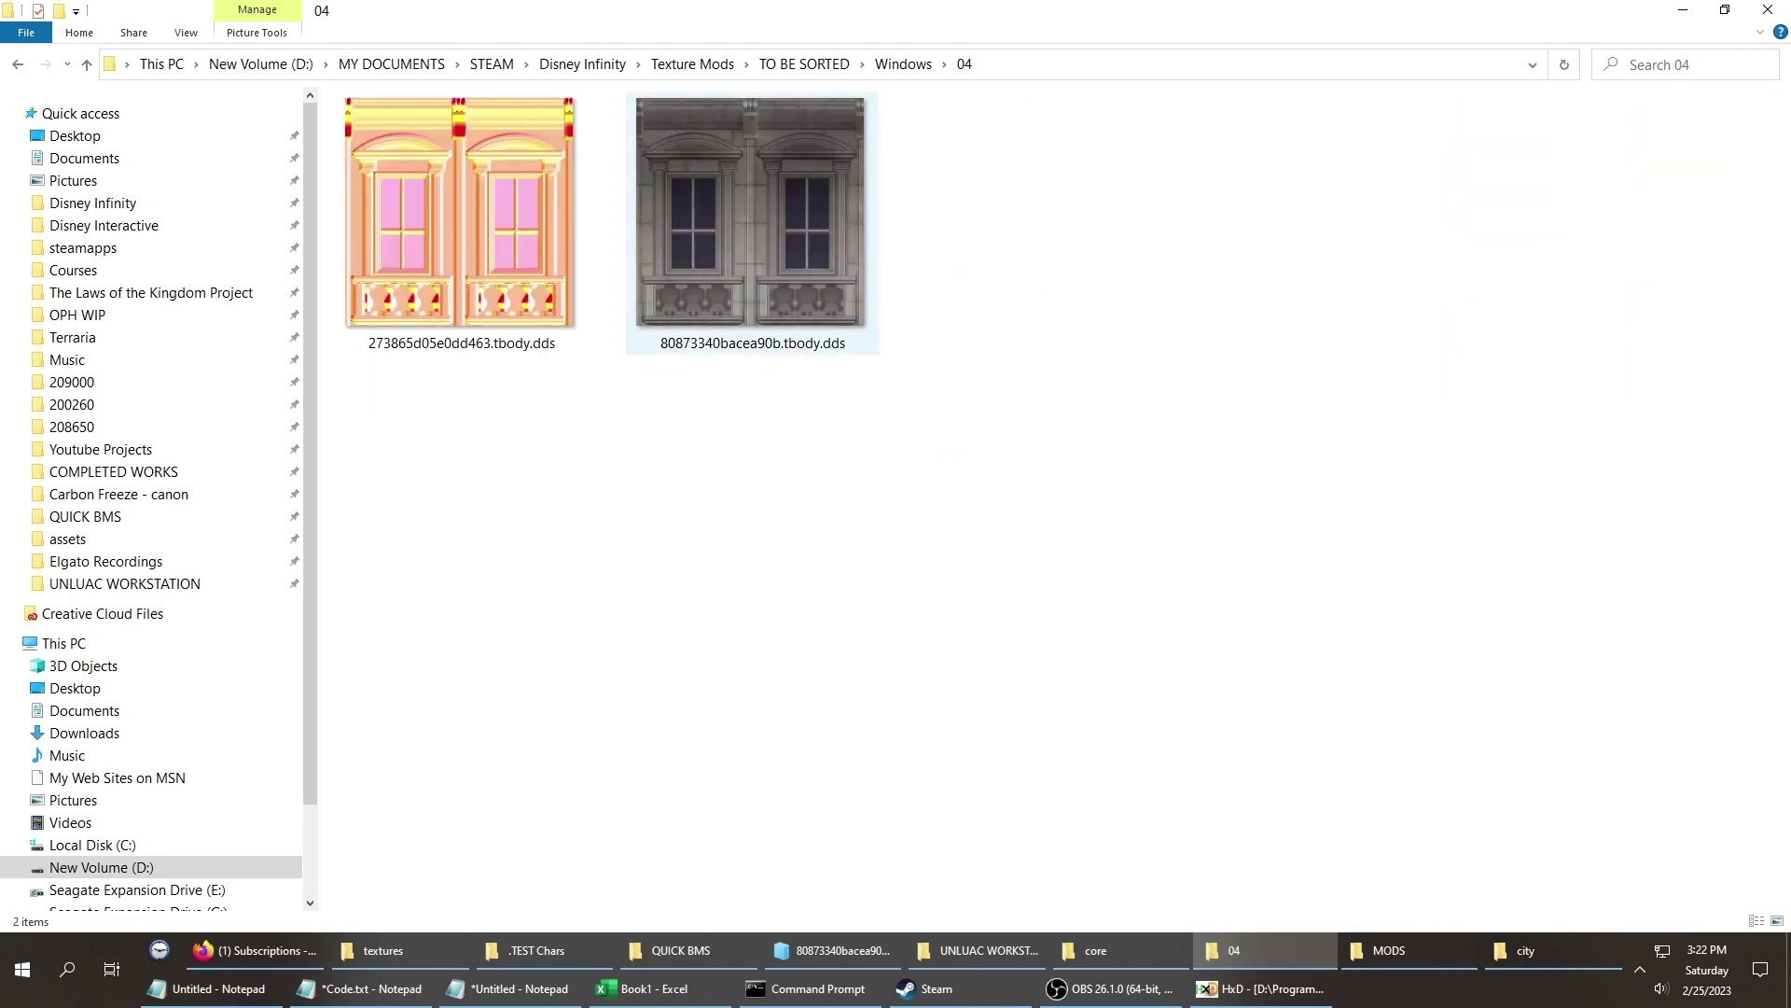
# Compare window texture subfolder 05 with subfolder 04 and return to 04.
pyautogui.press('BackSpace')
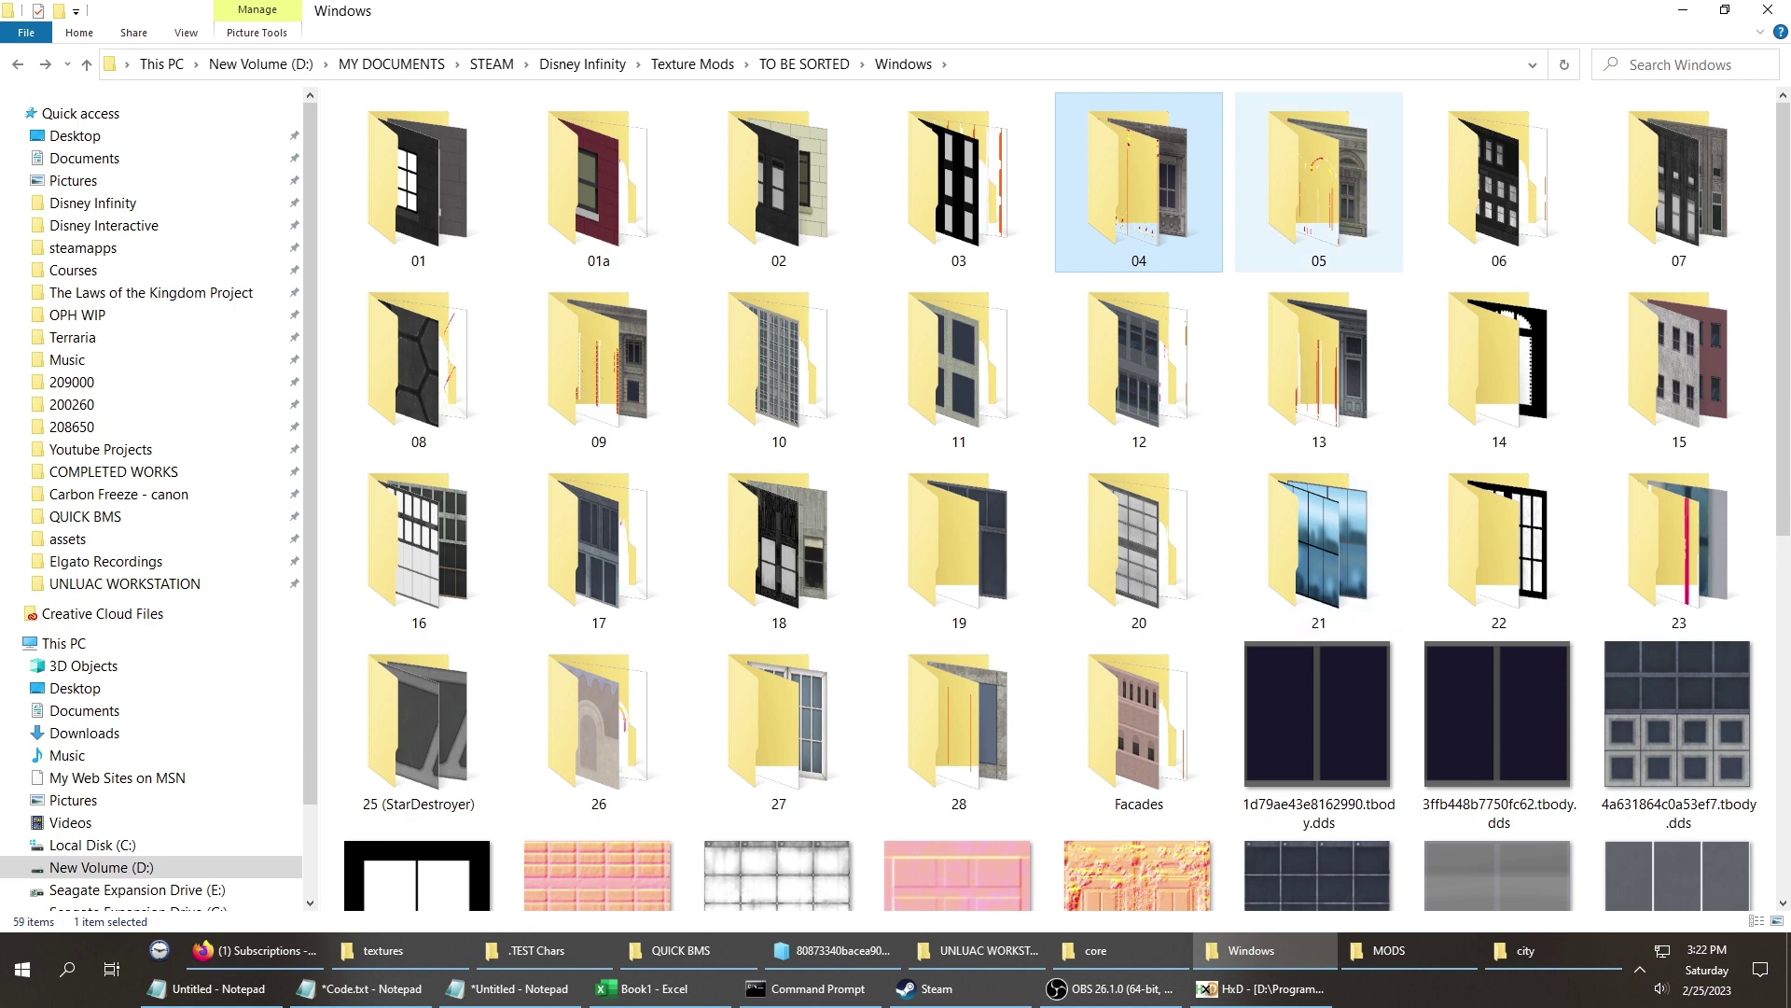
pyautogui.press('Right')
pyautogui.press('Return')
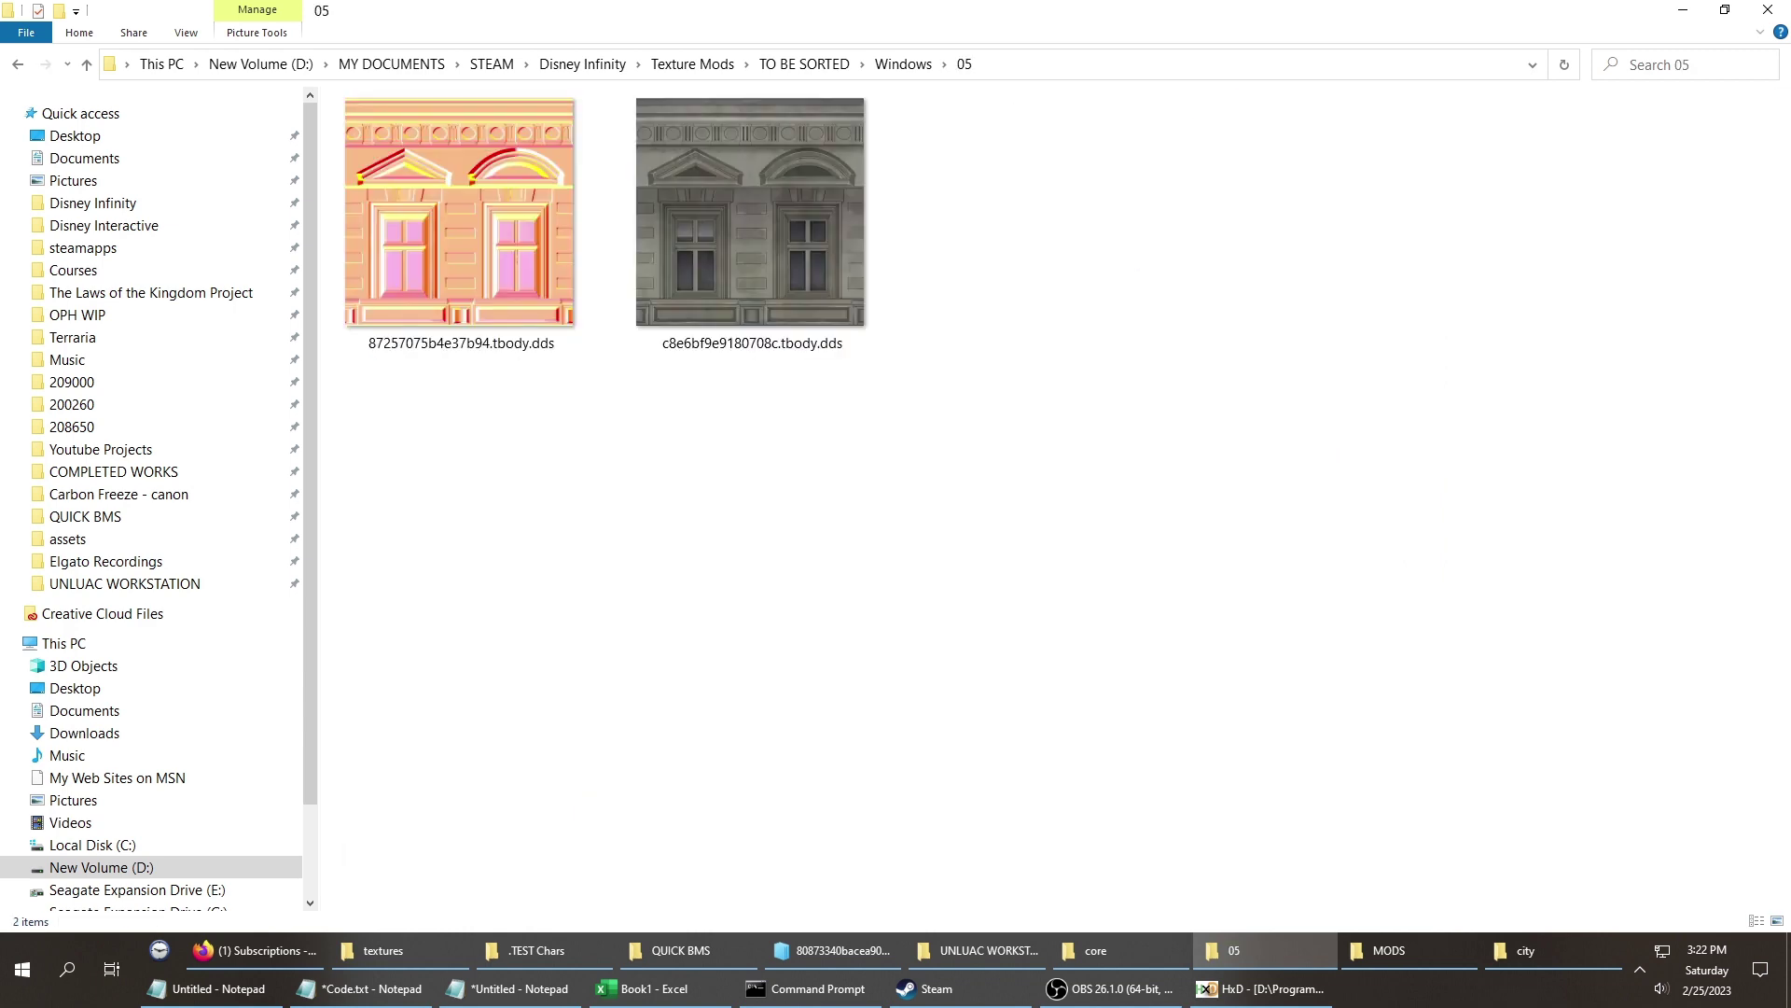
pyautogui.press('BackSpace')
pyautogui.press('Left')
pyautogui.press('Return')
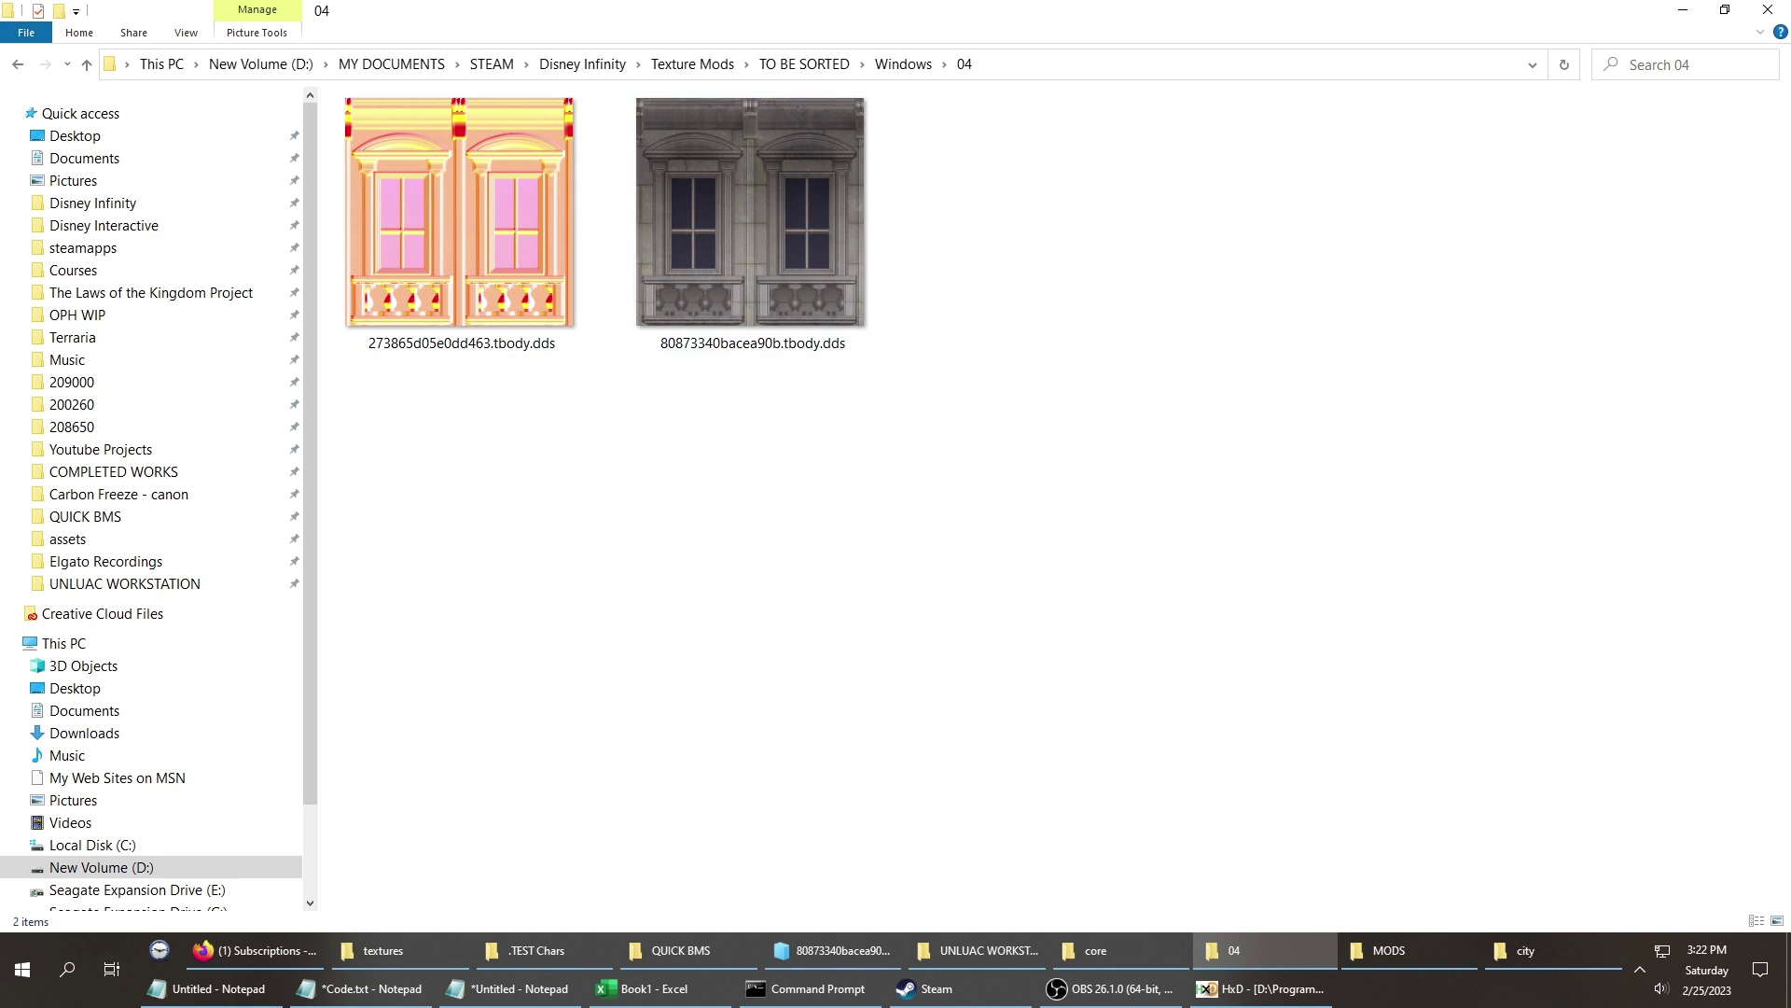
# Copy the stone window texture's name from folder 04 and search the game's textures folder for 80873340bacea90b.tbody.
pyautogui.click(751, 222)
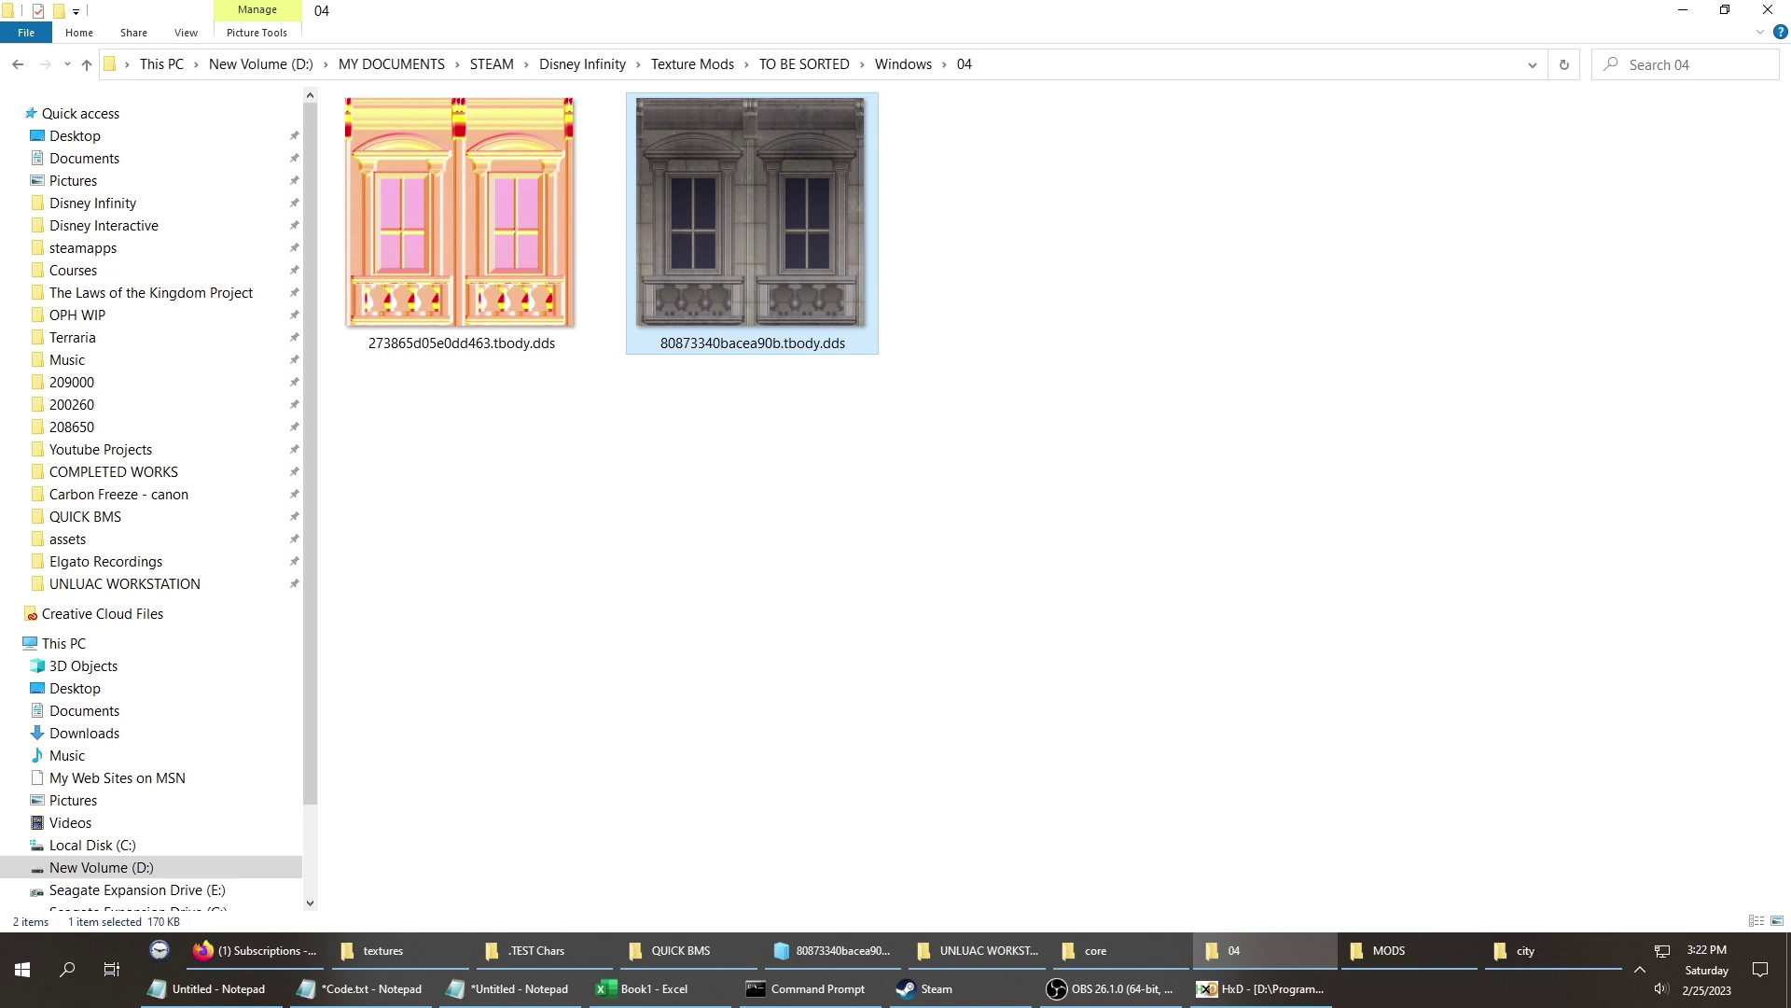
pyautogui.press('Escape')
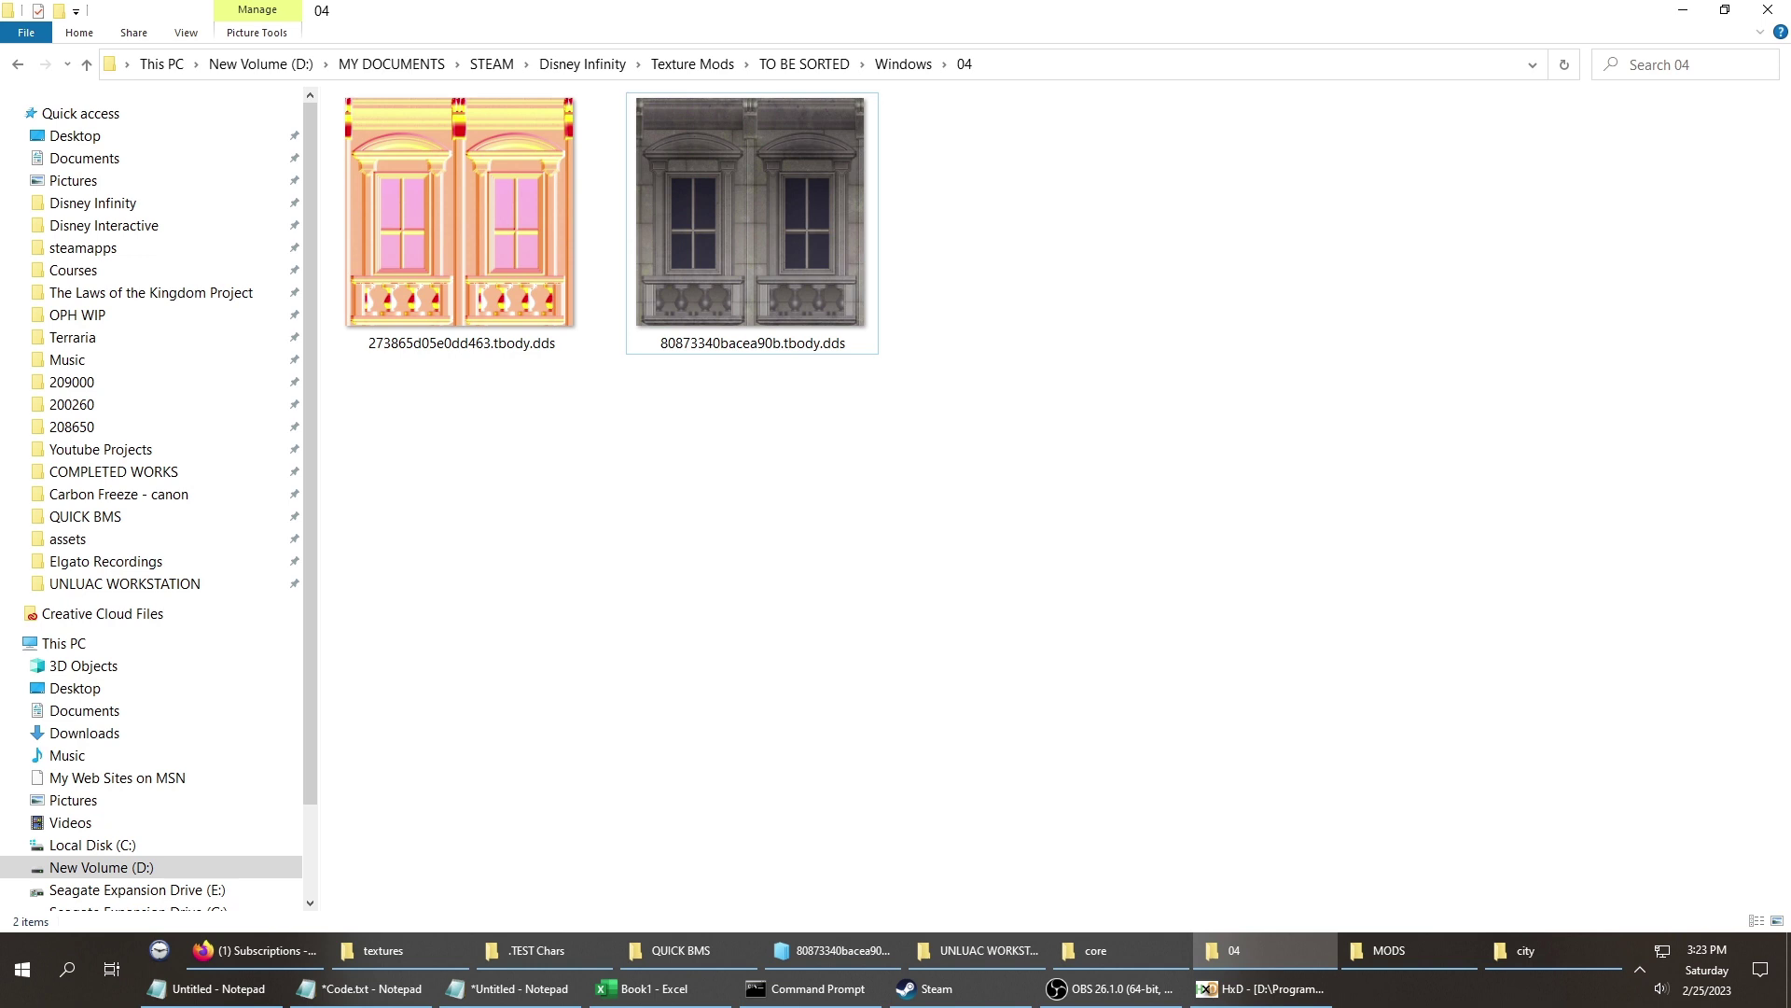
pyautogui.click(751, 222)
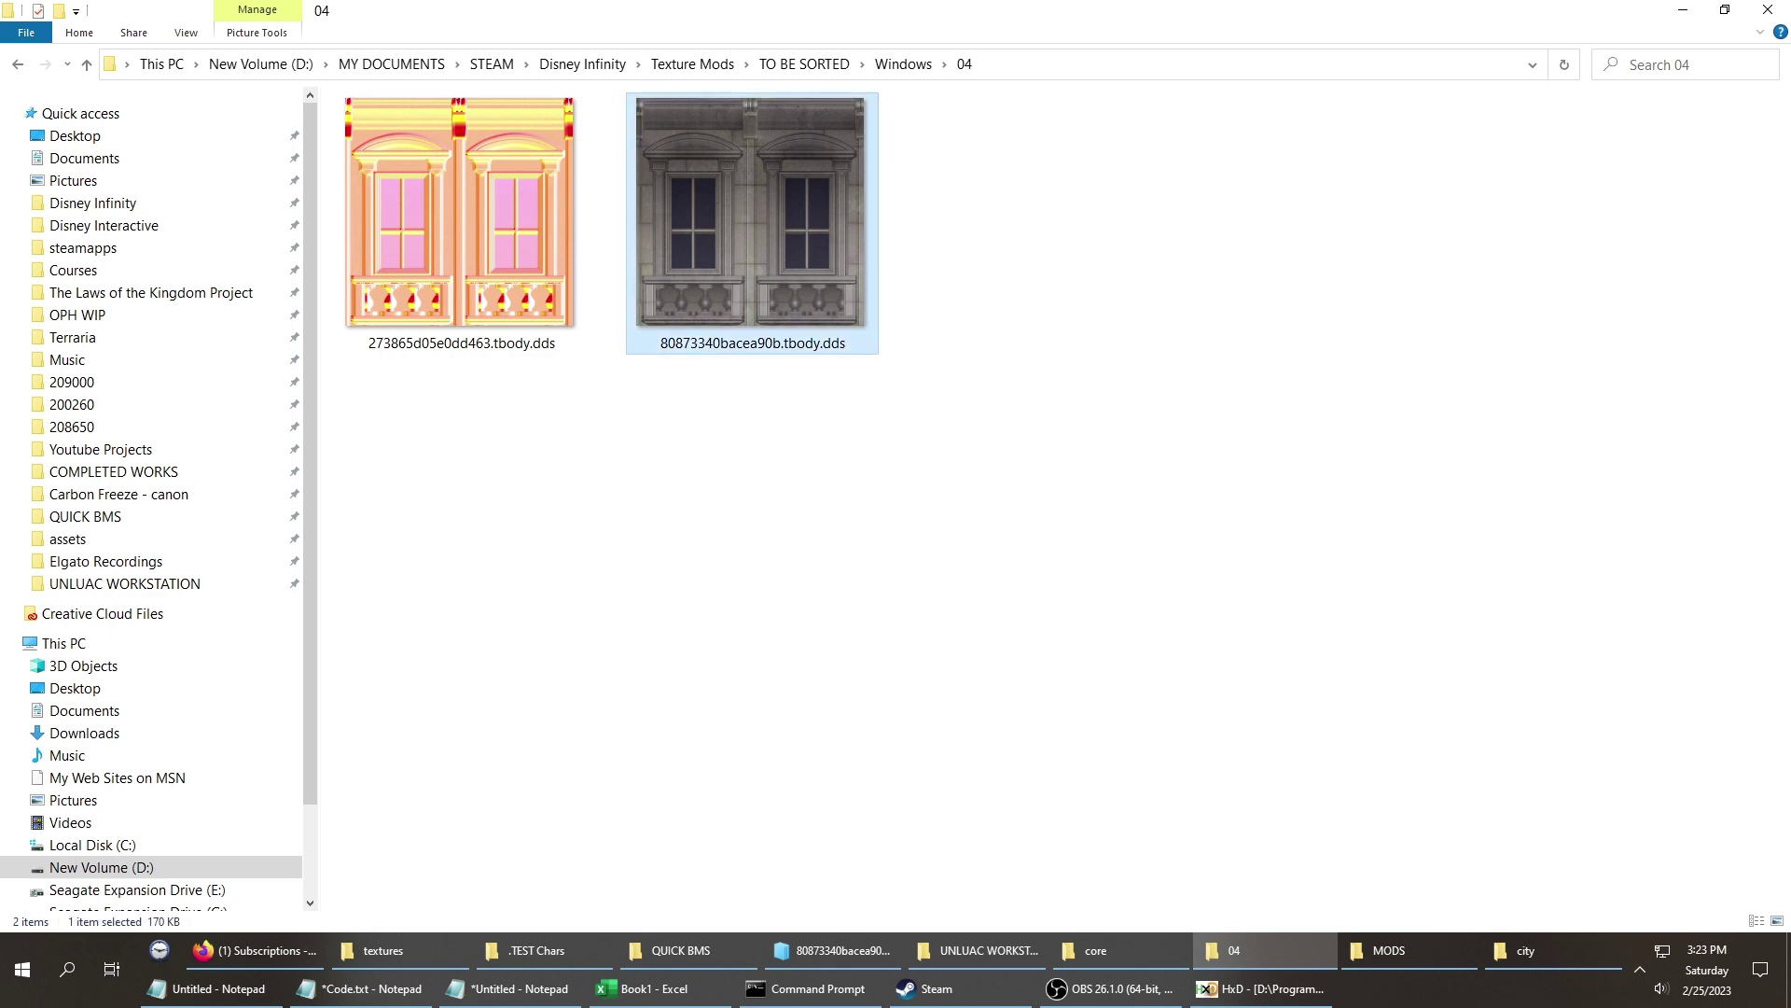
pyautogui.press('F2')
pyautogui.hotkey('ctrl', 'c')
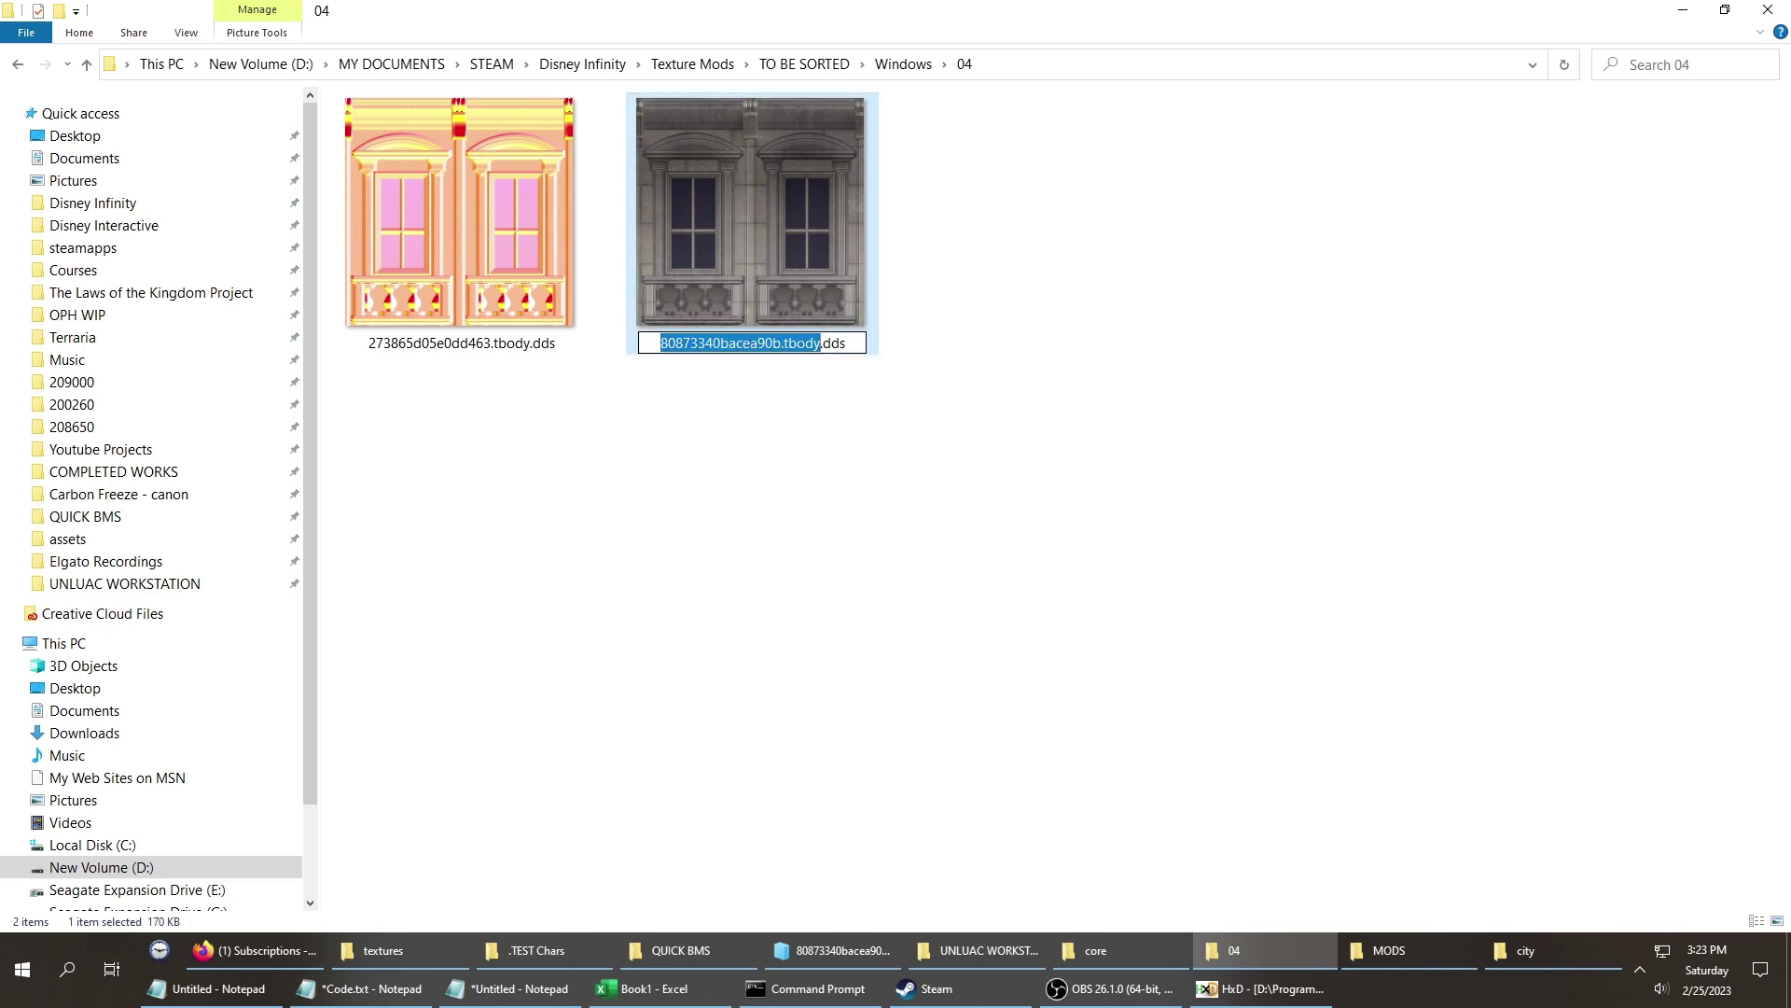
pyautogui.hotkey('alt', 'Tab')
pyautogui.hotkey('alt', 'Tab')
pyautogui.hotkey('ctrl', 'e')
pyautogui.hotkey('ctrl', 'v')
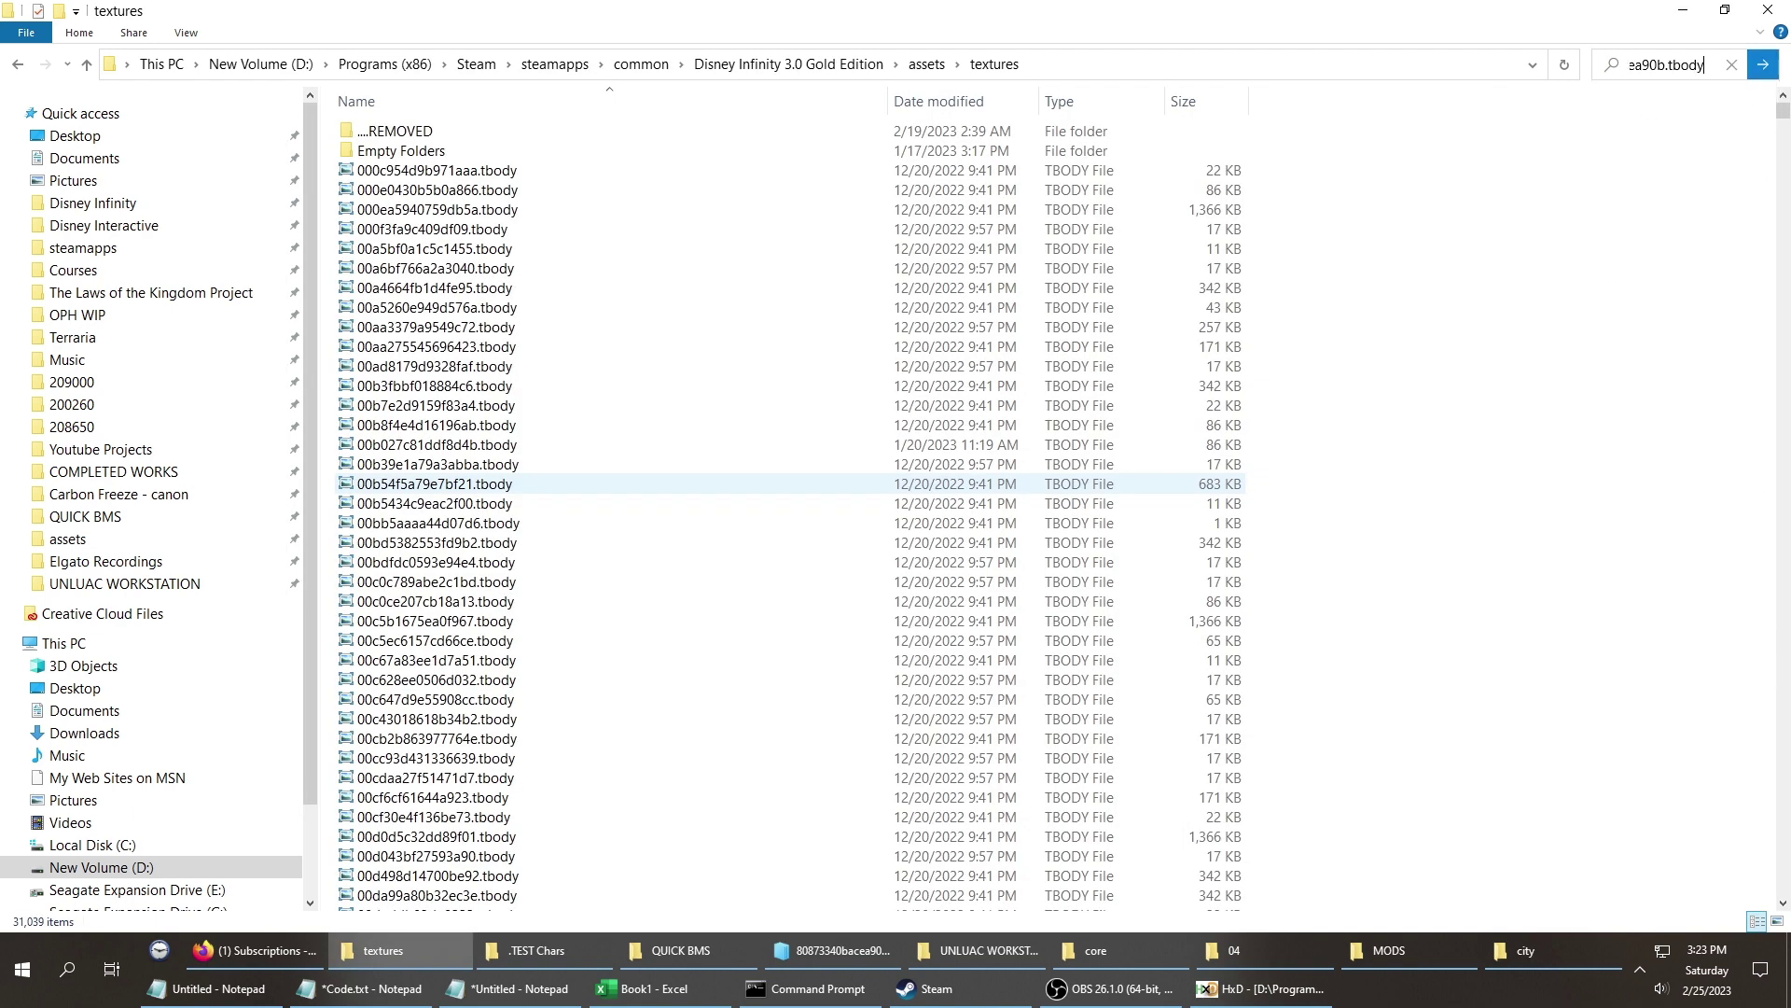
pyautogui.press('Return')
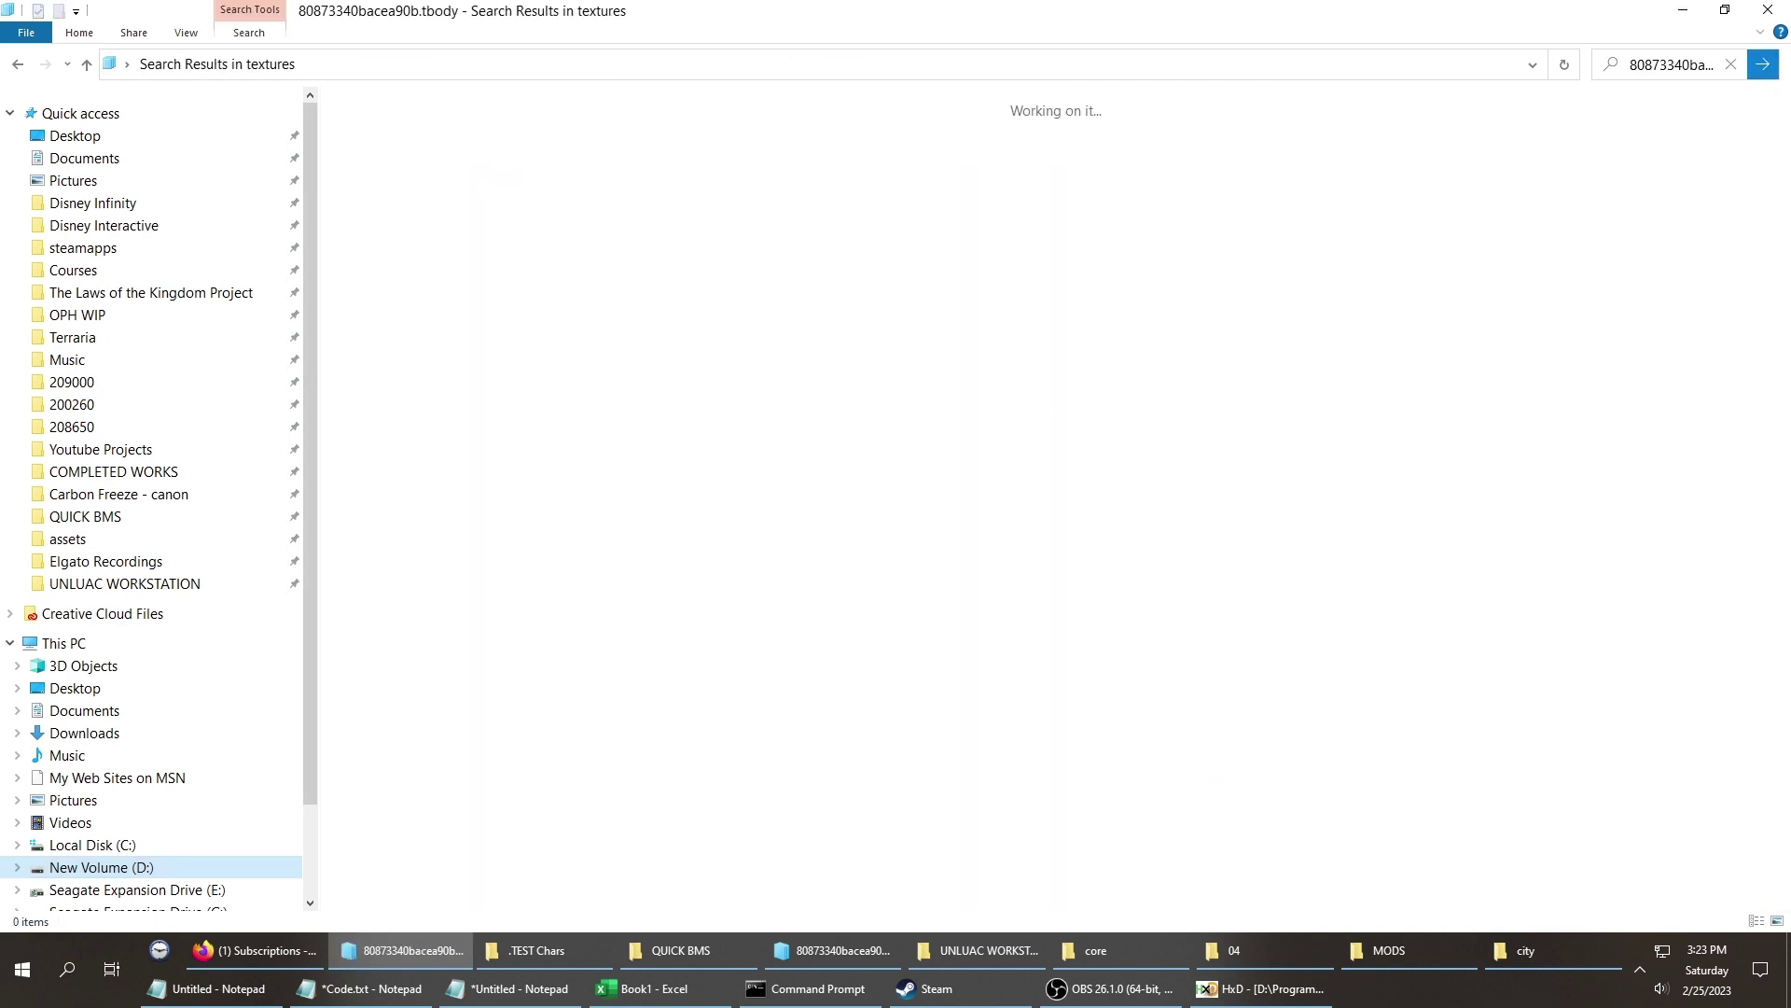
# Copy the found 80873340bacea90b.tbody file into the BK subfolder of BrickSkyscraper's MODS folder.
pyautogui.click(464, 119)
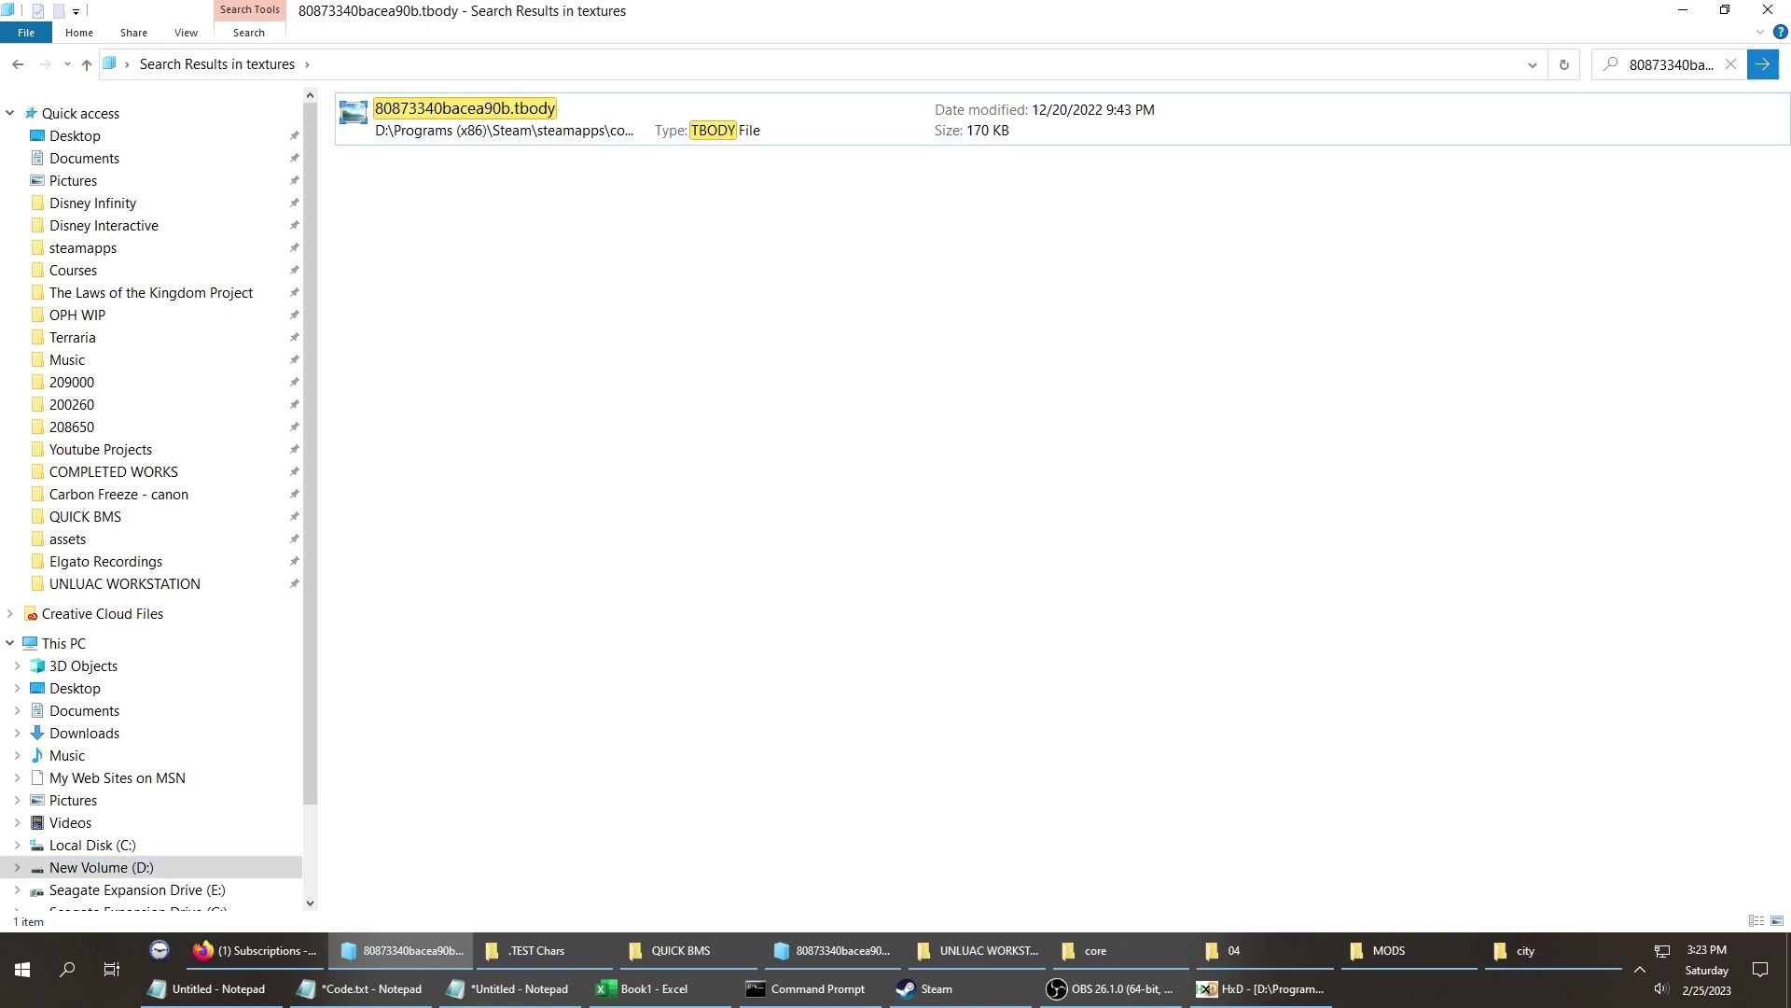
pyautogui.hotkey('alt', 'Tab')
pyautogui.hotkey('alt', 'Tab')
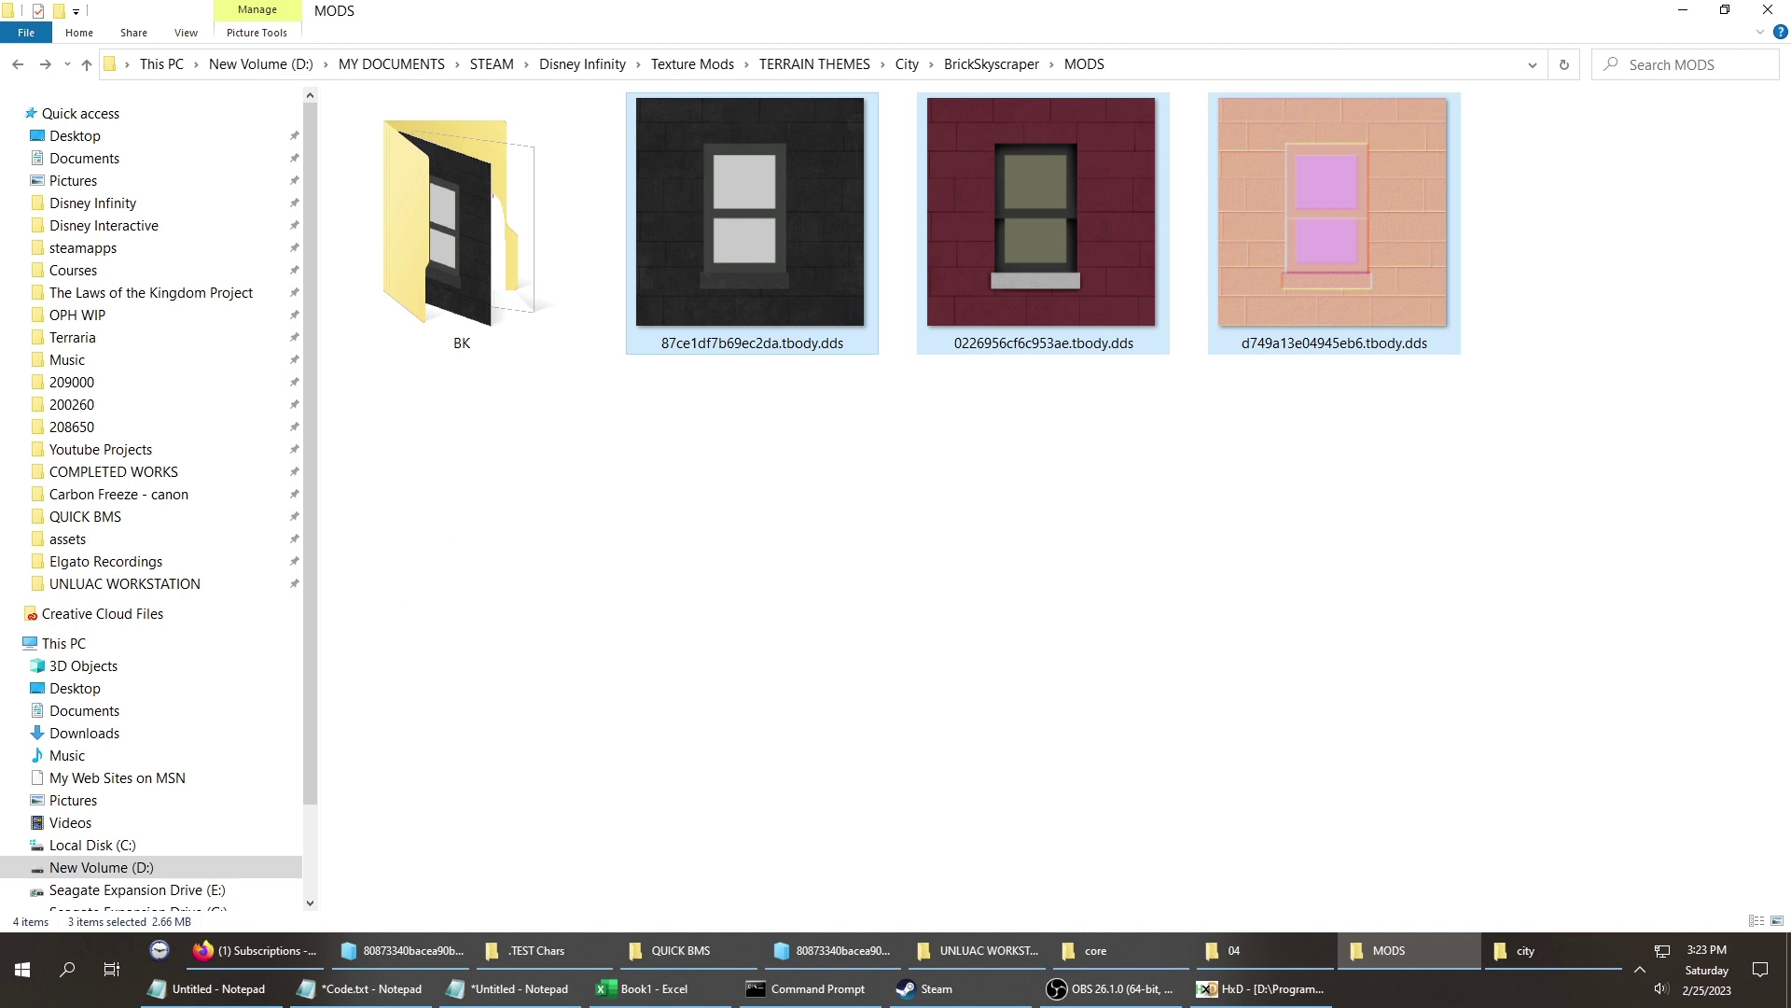
pyautogui.press('Left')
pyautogui.press('Left')
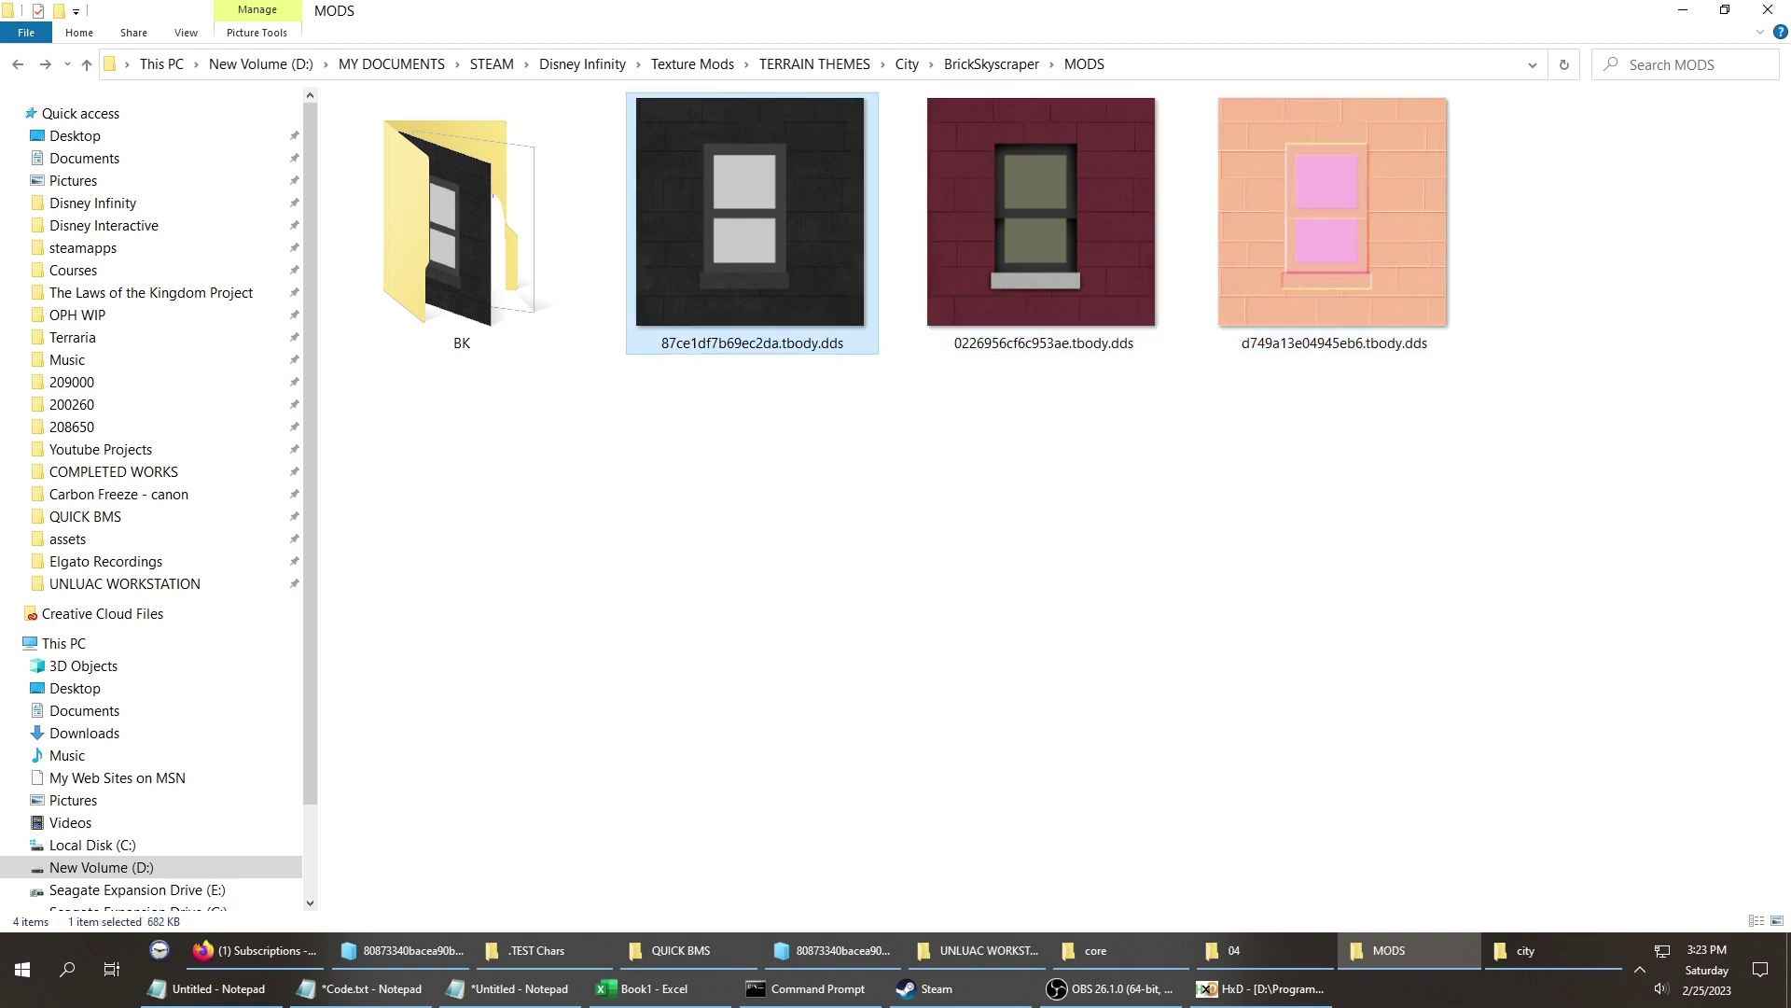
pyautogui.press('Left')
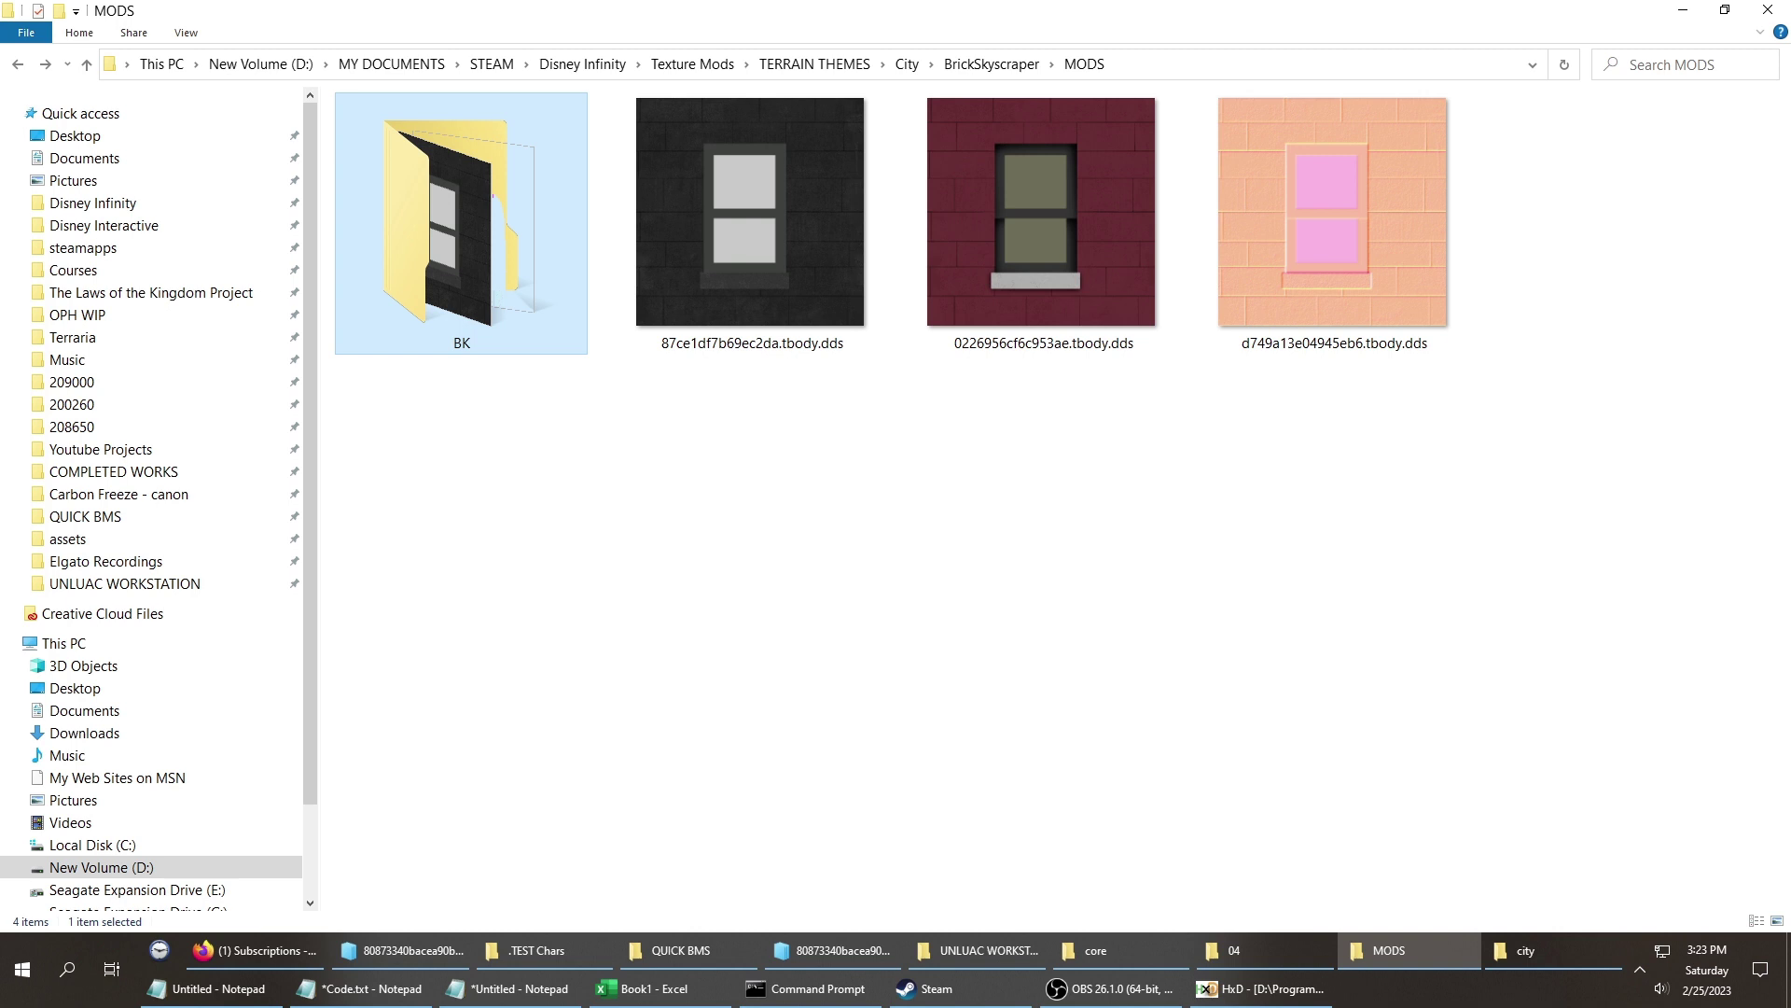
pyautogui.press('Return')
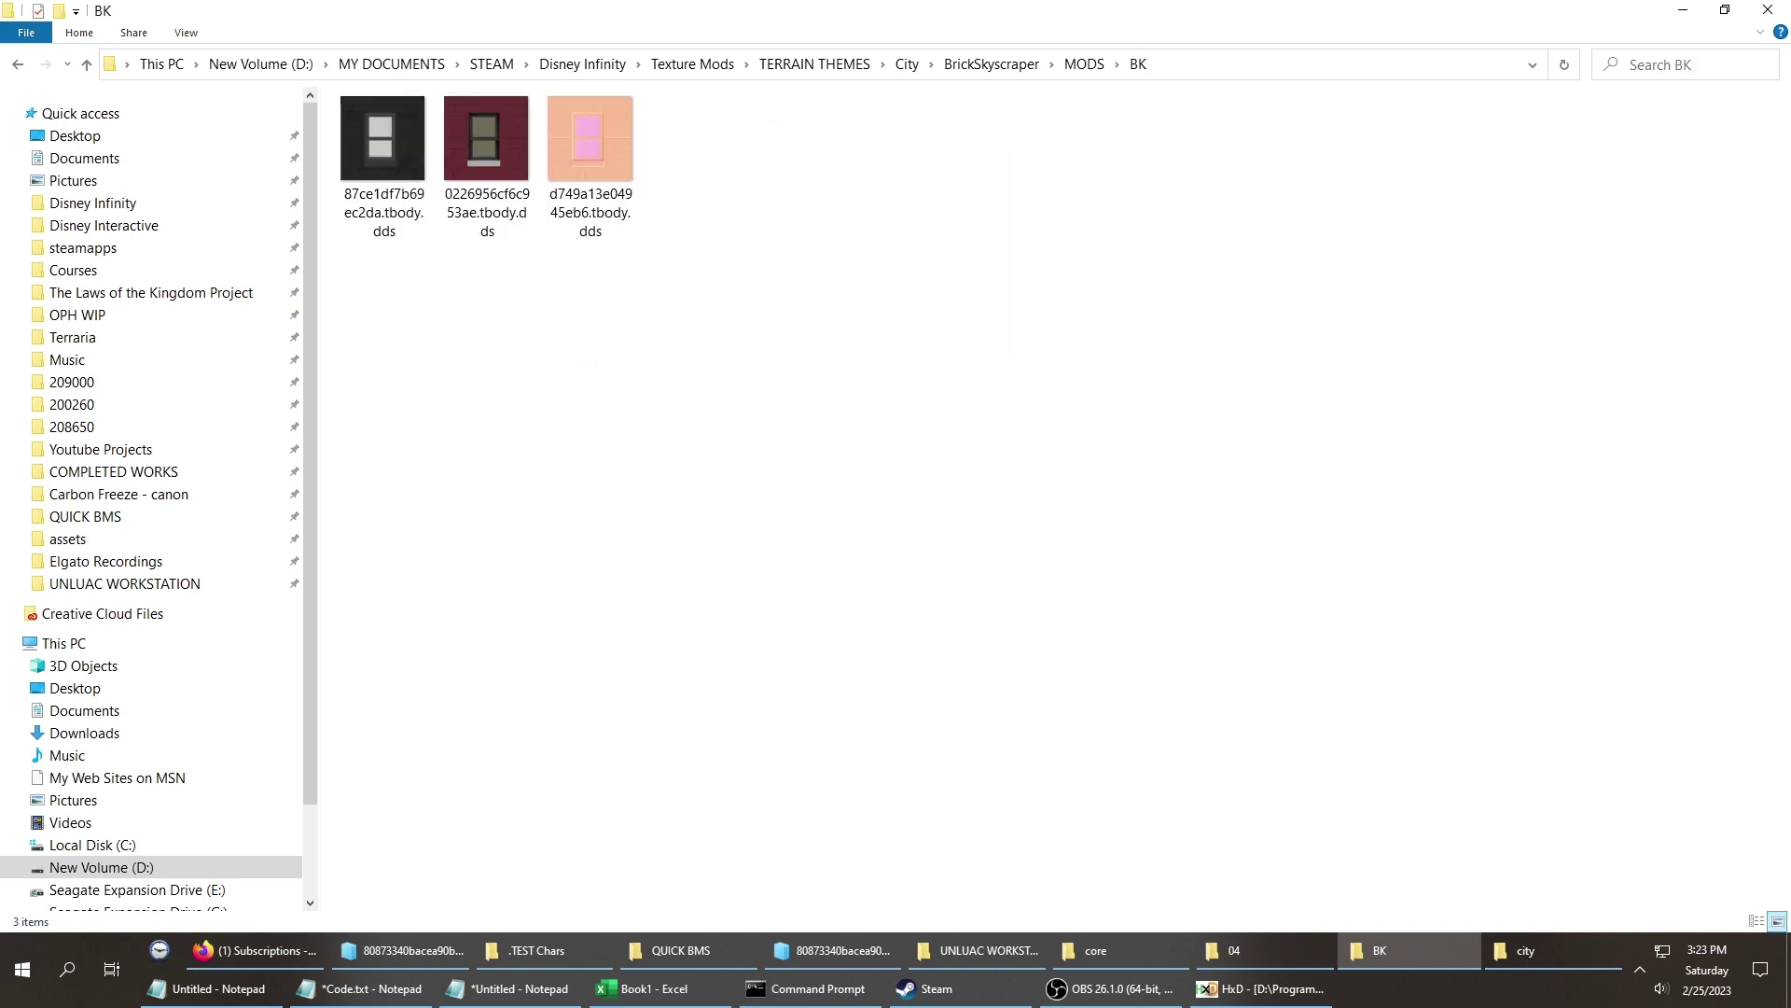
pyautogui.hotkey('ctrl', 'v')
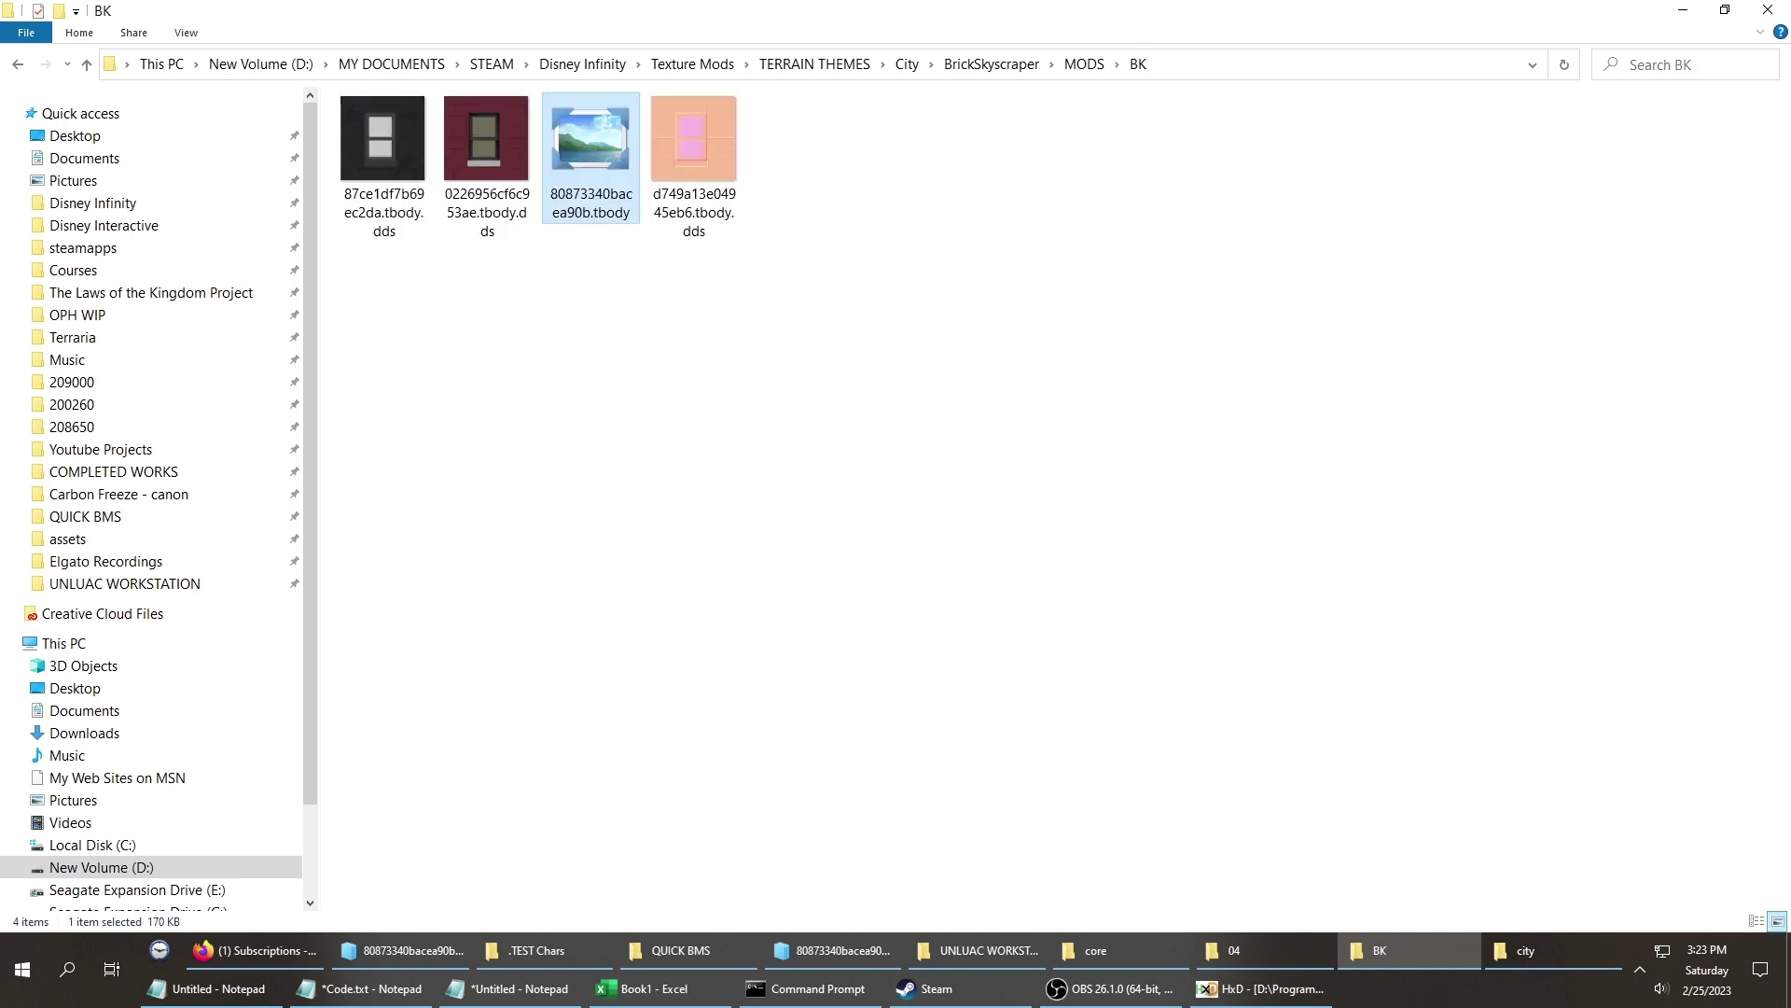
# Copy the orange window map's name from folder 04 and search the game's textures for 273865d05e0dd463.tbody.
pyautogui.hotkey('alt', 'Tab')
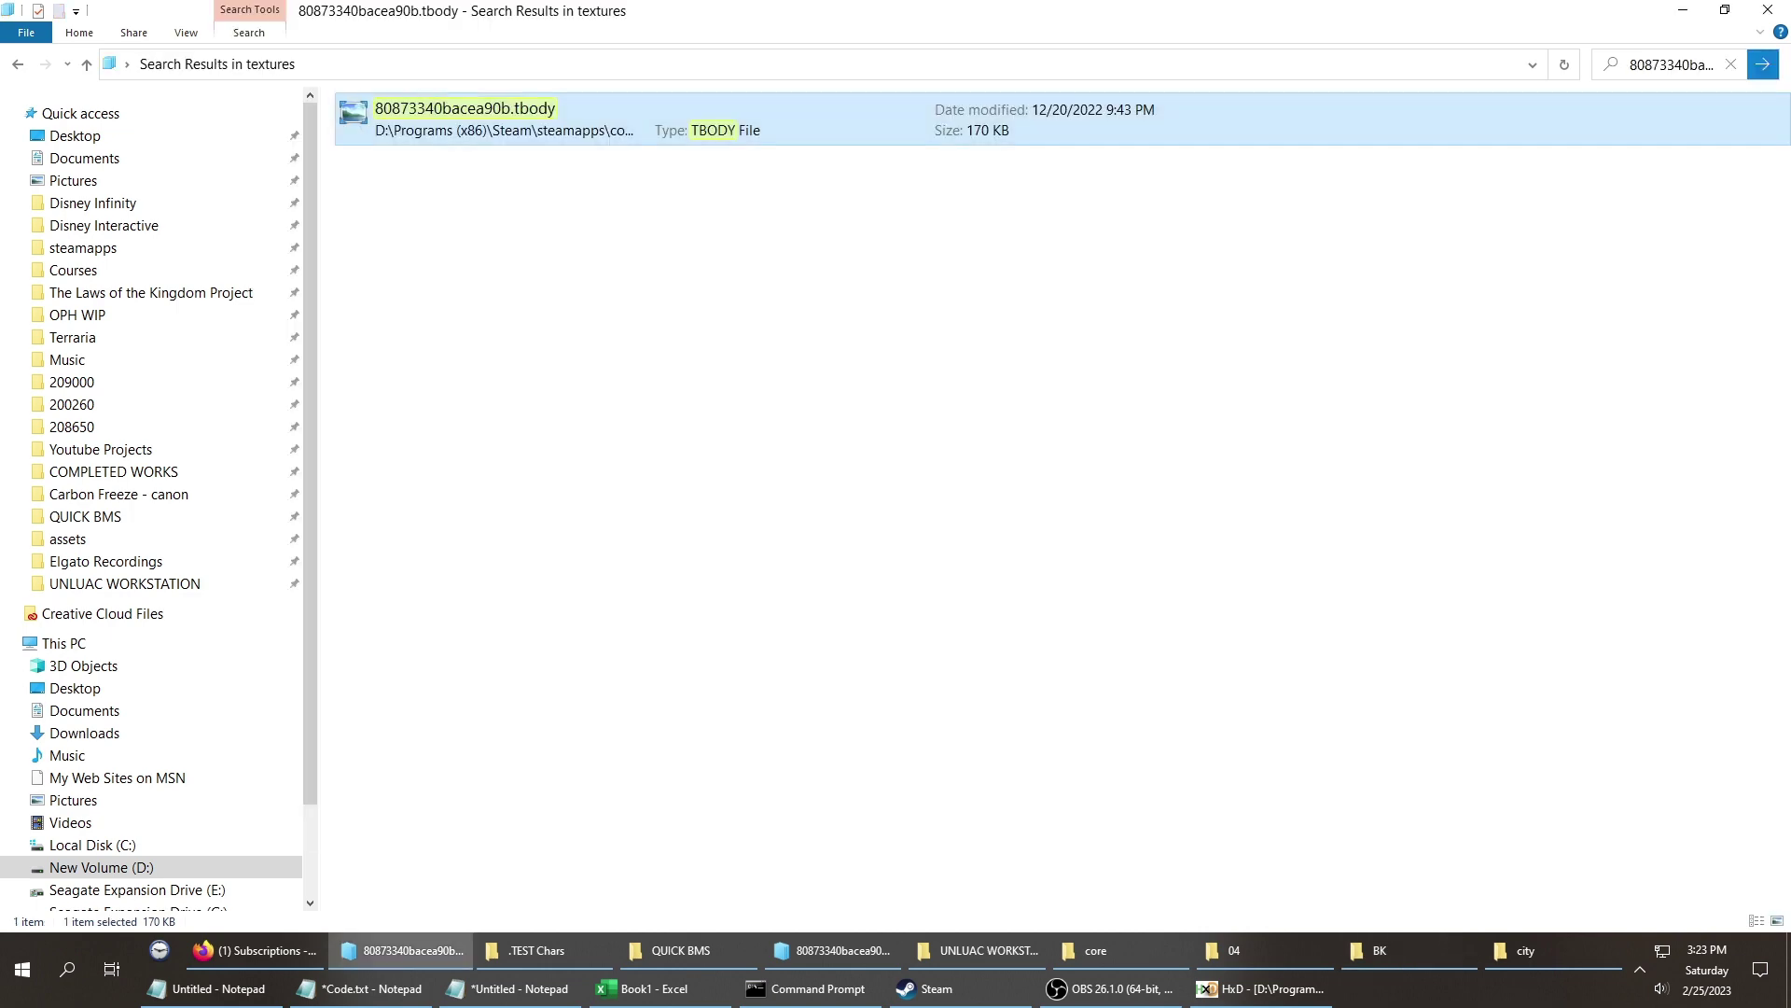
pyautogui.hotkey('alt', 'Tab')
pyautogui.hotkey('alt', 'Tab')
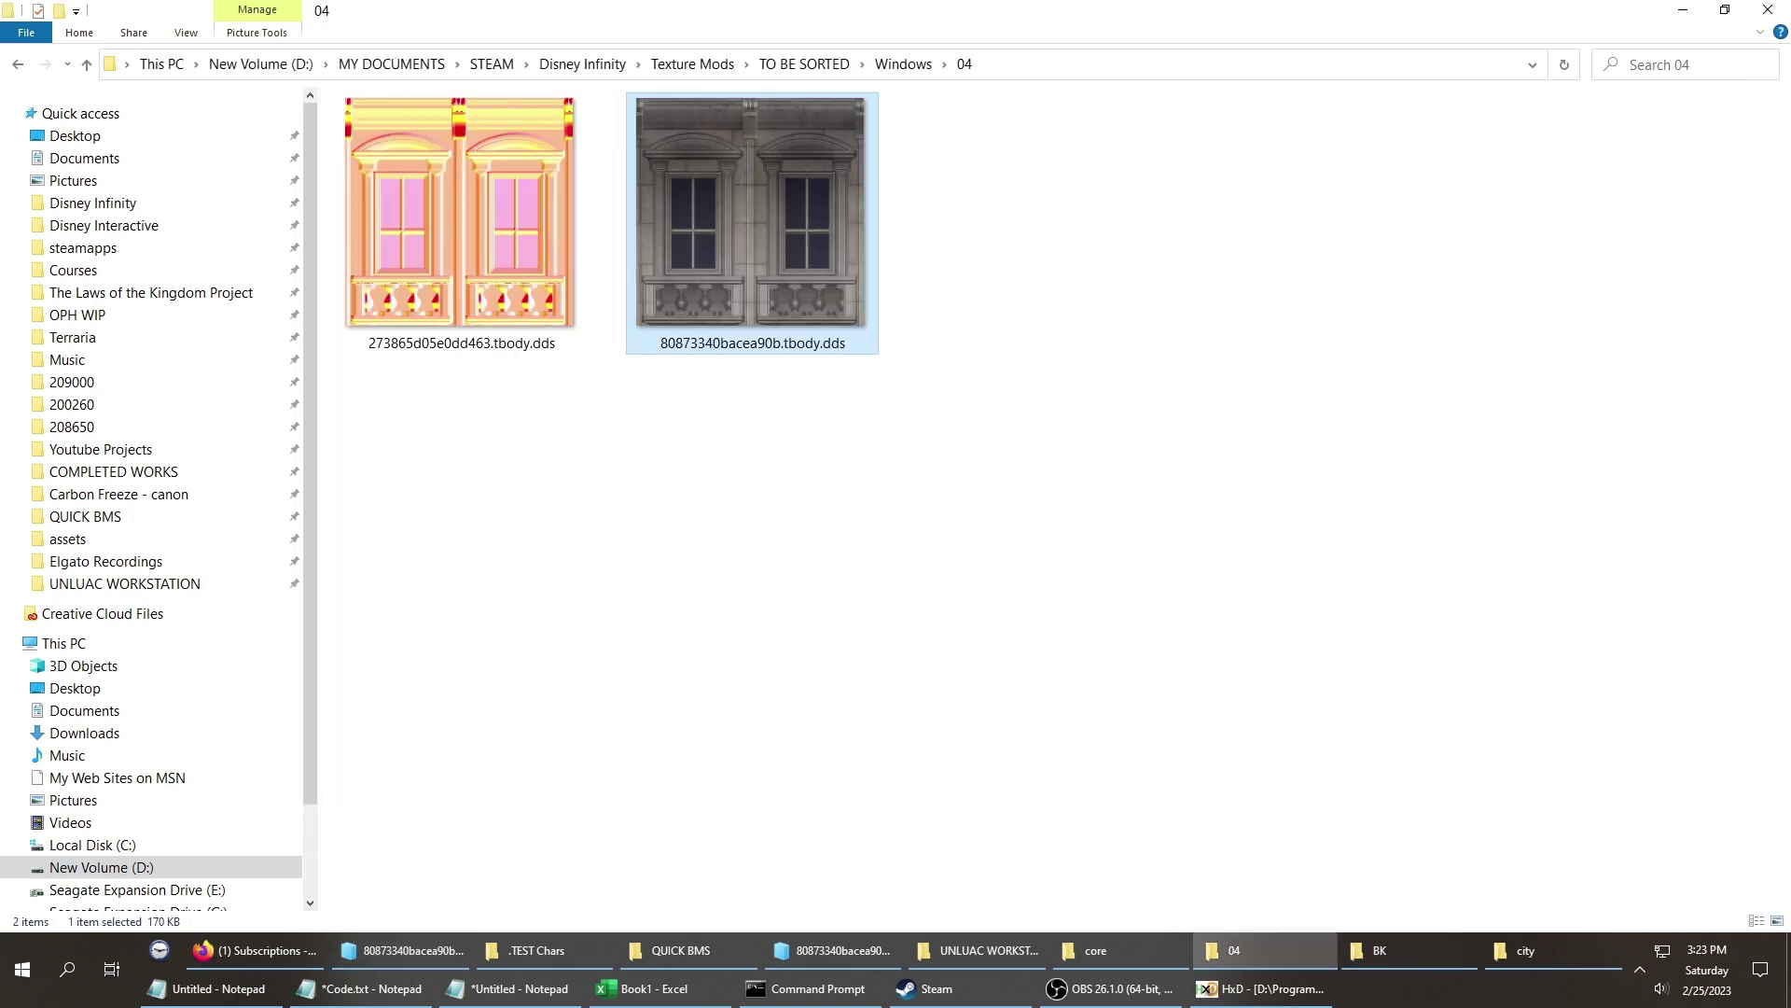
pyautogui.press('F2')
pyautogui.hotkey('ctrl', 'c')
pyautogui.press('Escape')
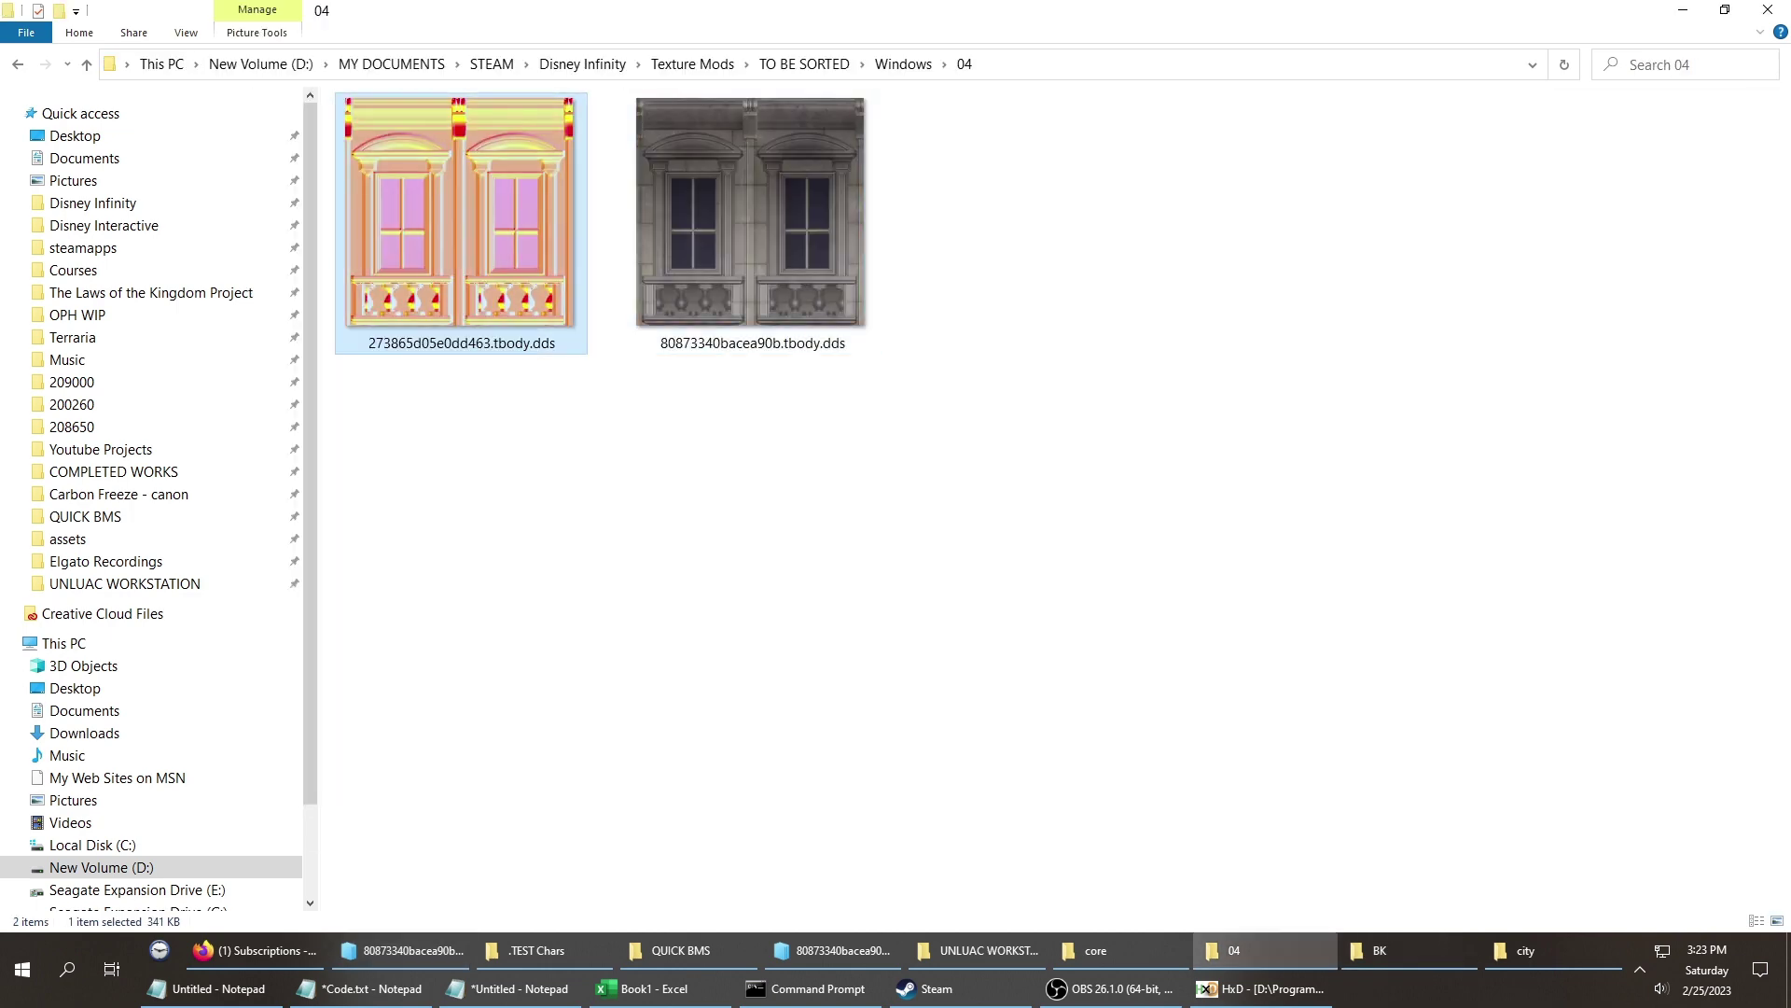
pyautogui.hotkey('alt', 'Tab')
pyautogui.hotkey('ctrl', 'e')
pyautogui.hotkey('ctrl', 'v')
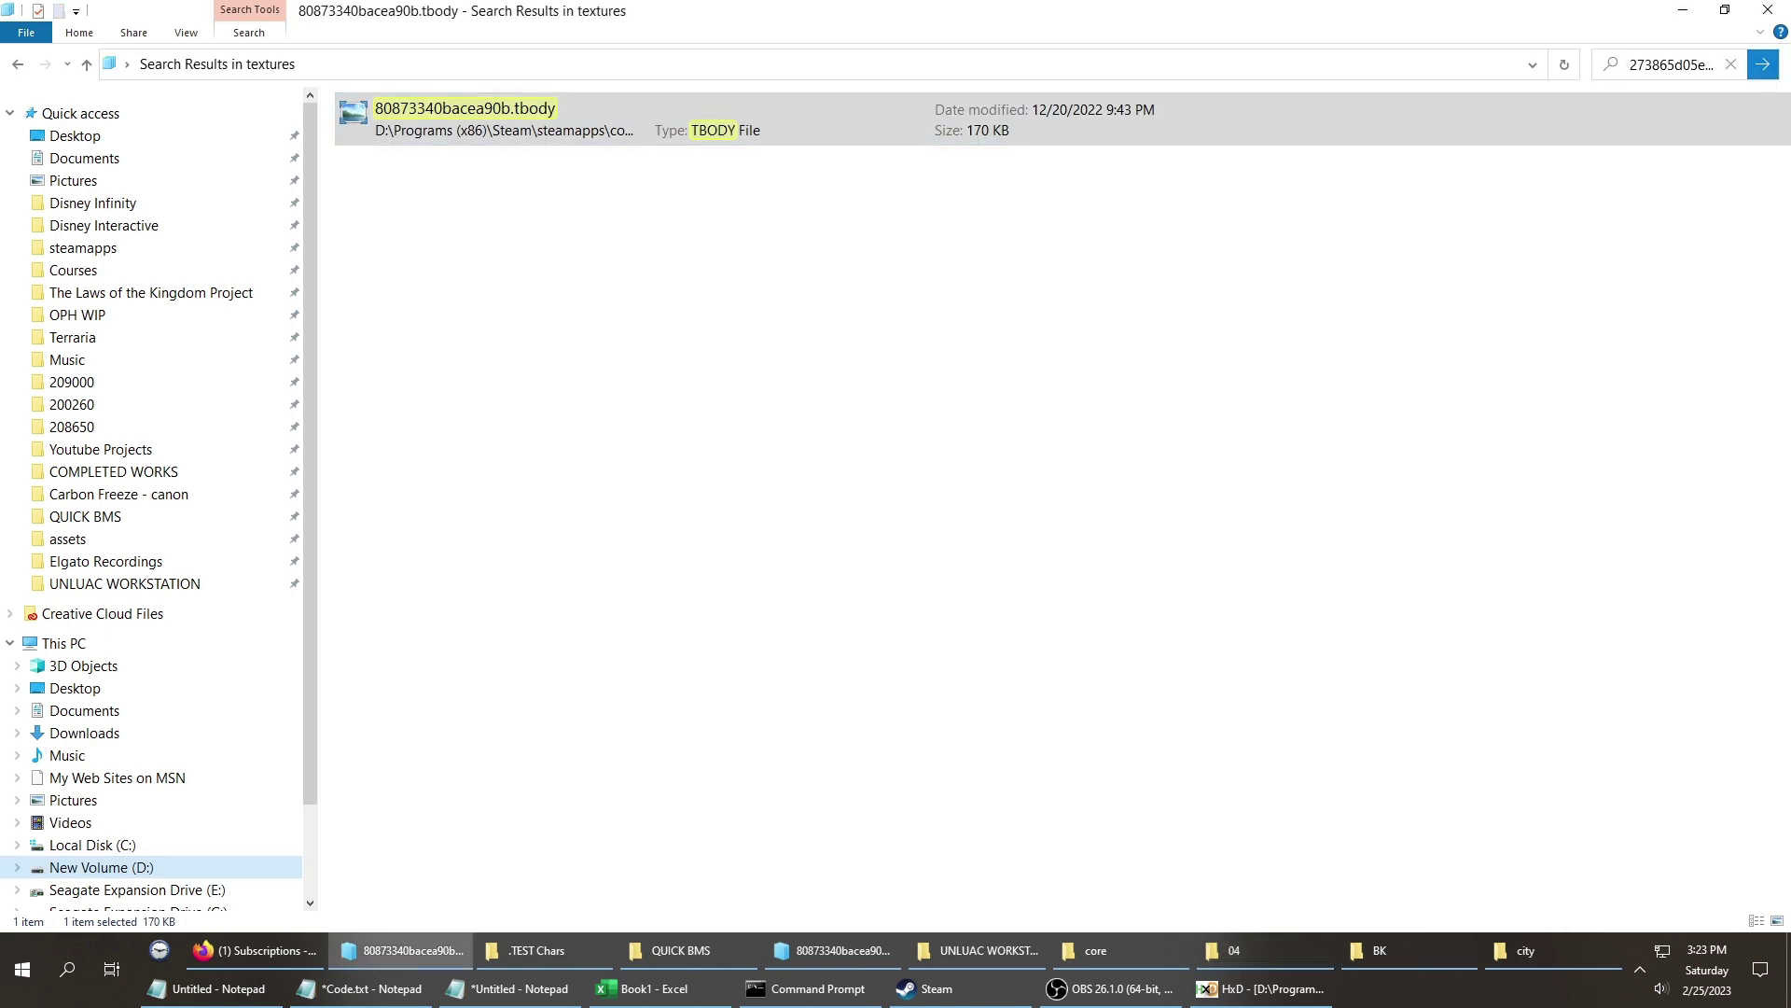
pyautogui.press('Return')
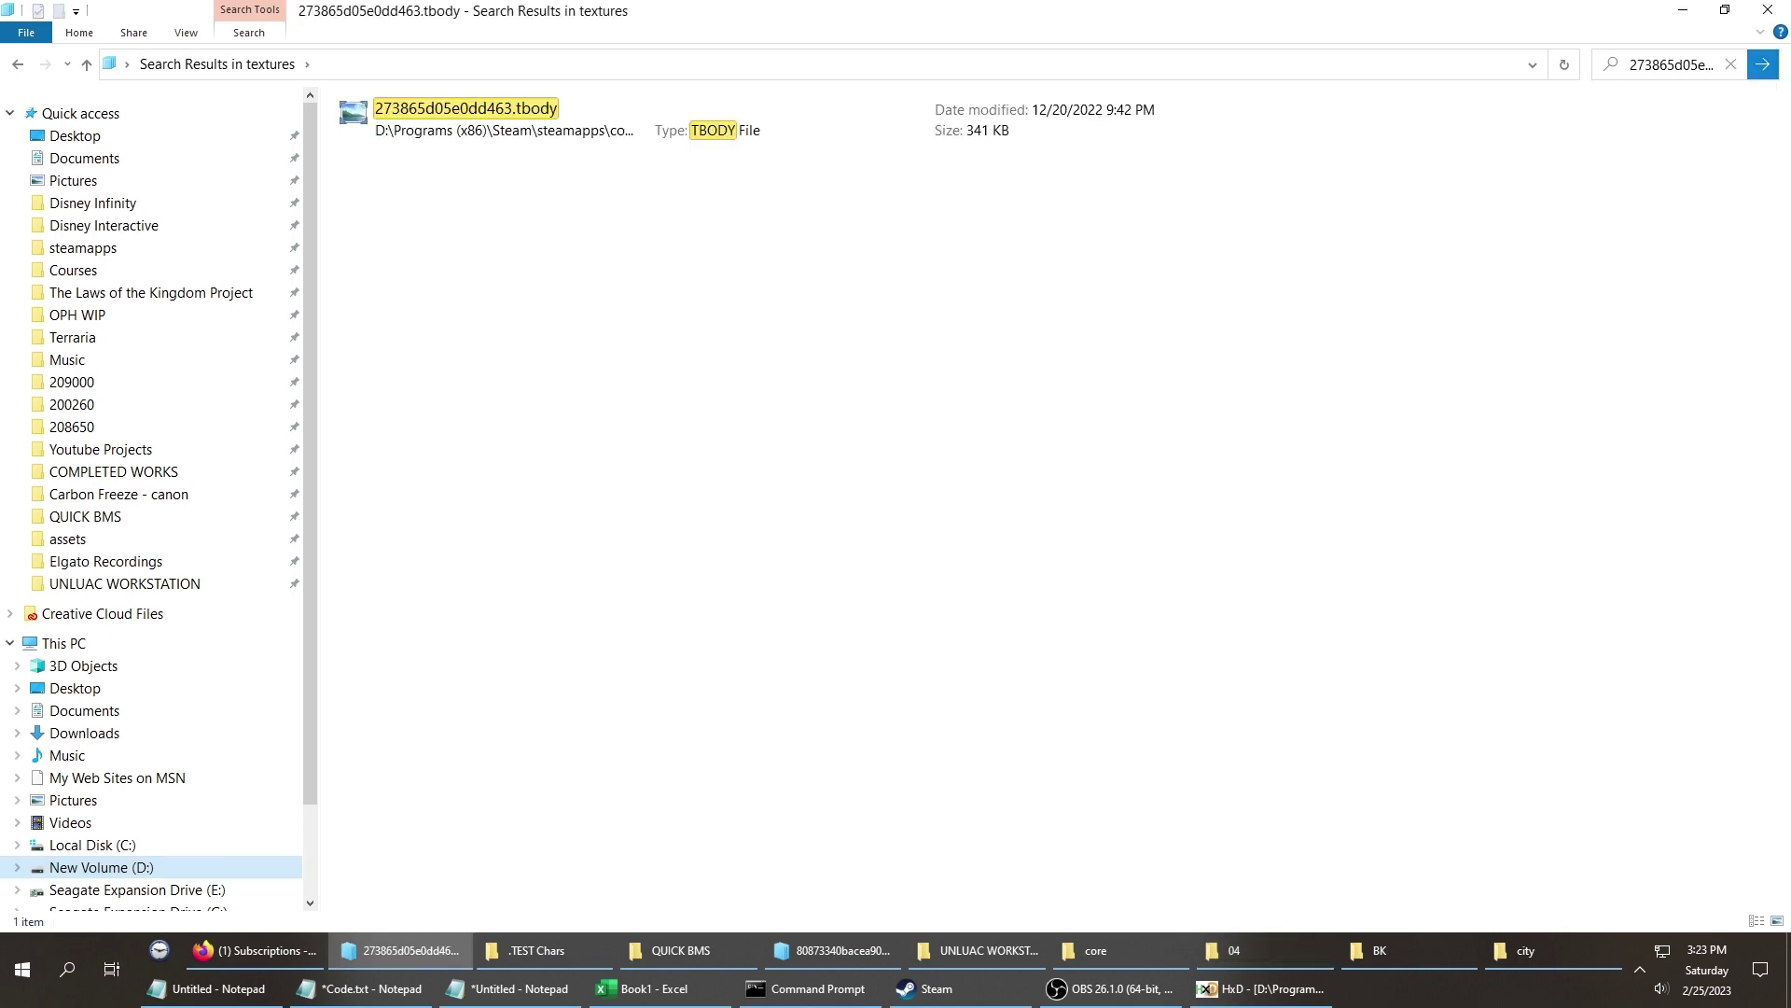
# Copy the found 273865d05e0dd463.tbody file into the BK subfolder.
pyautogui.click(466, 118)
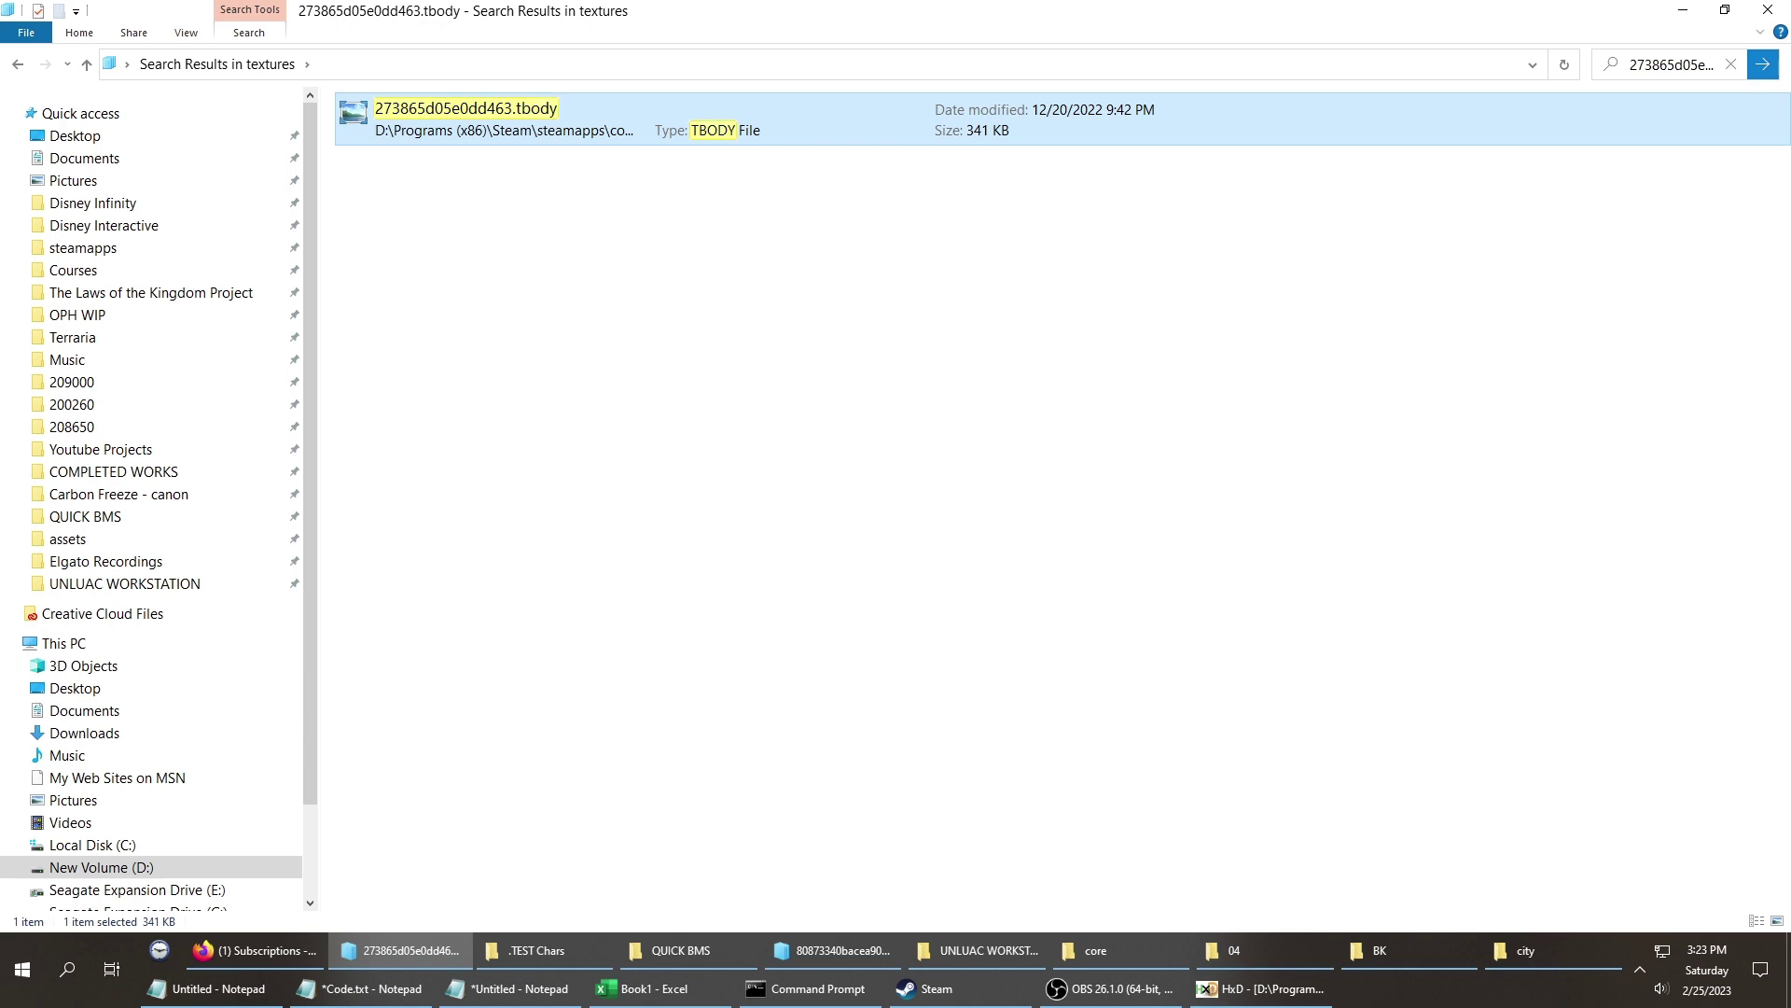
pyautogui.hotkey('alt', 'Tab')
pyautogui.hotkey('alt', 'Tab')
pyautogui.press('Tab')
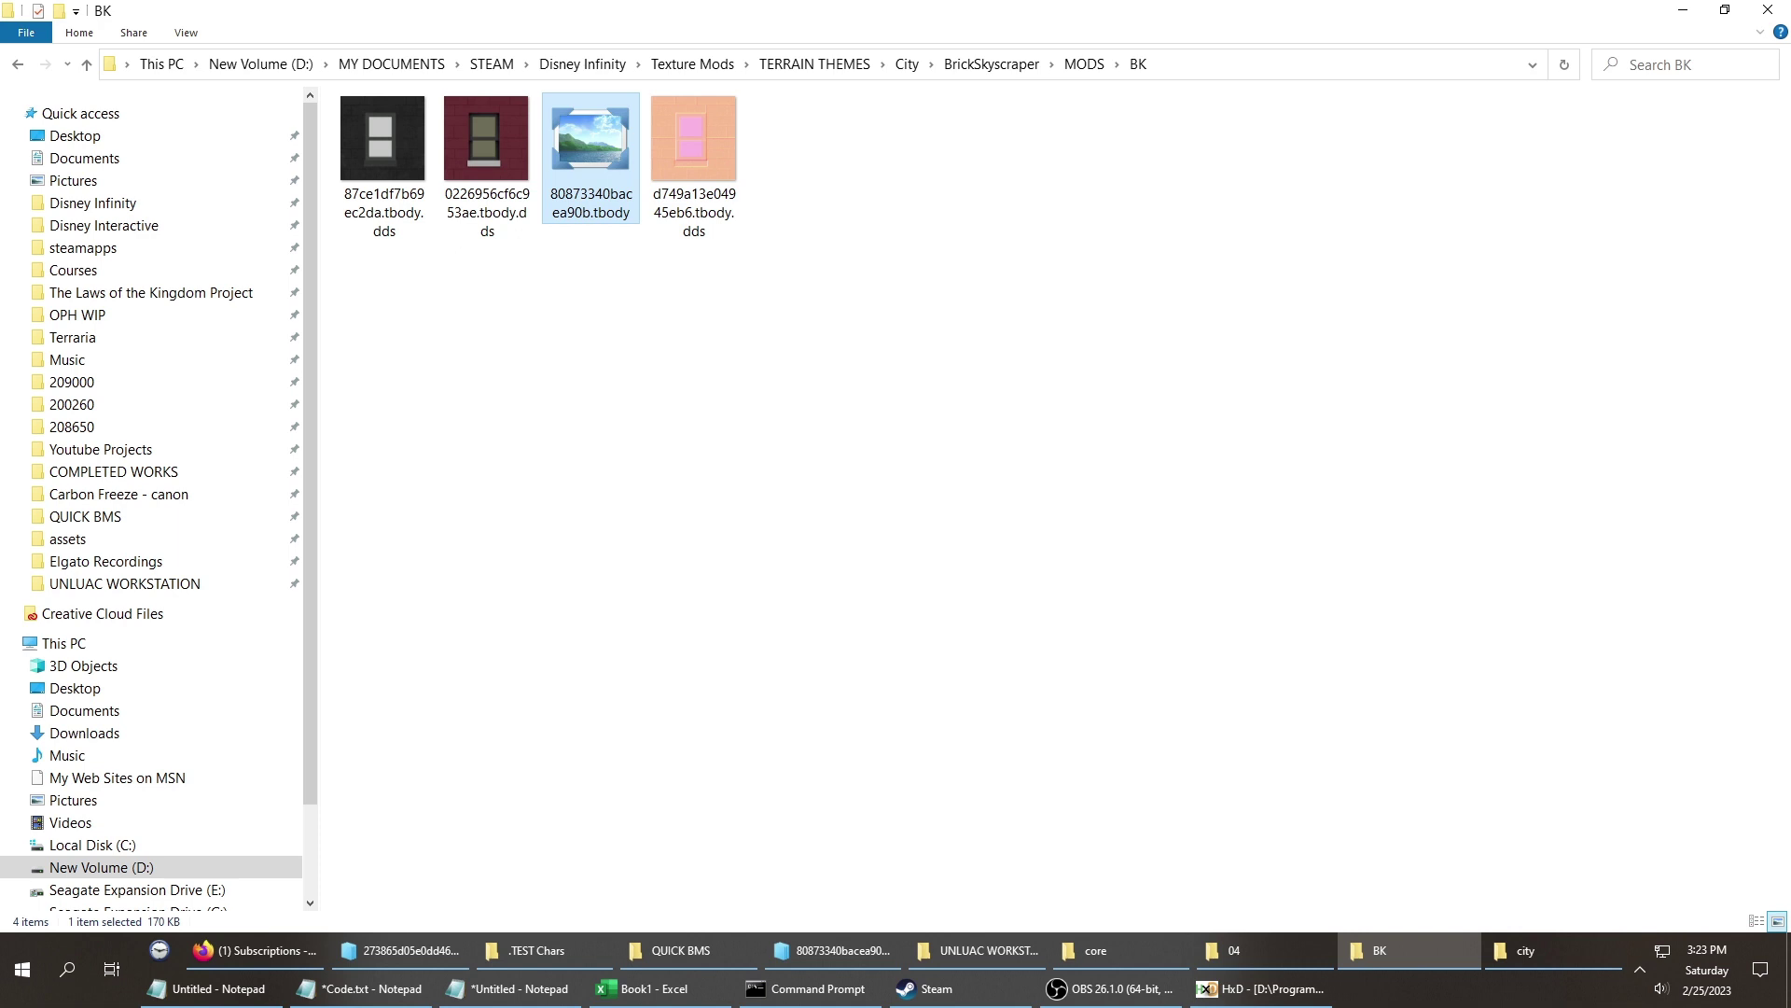
pyautogui.hotkey('ctrl', 'v')
# Add the .dds extension to 273865d05e0dd463.tbody and 80873340bacea90b.tbody in BK.
pyautogui.press('Right')
pyautogui.press('Left')
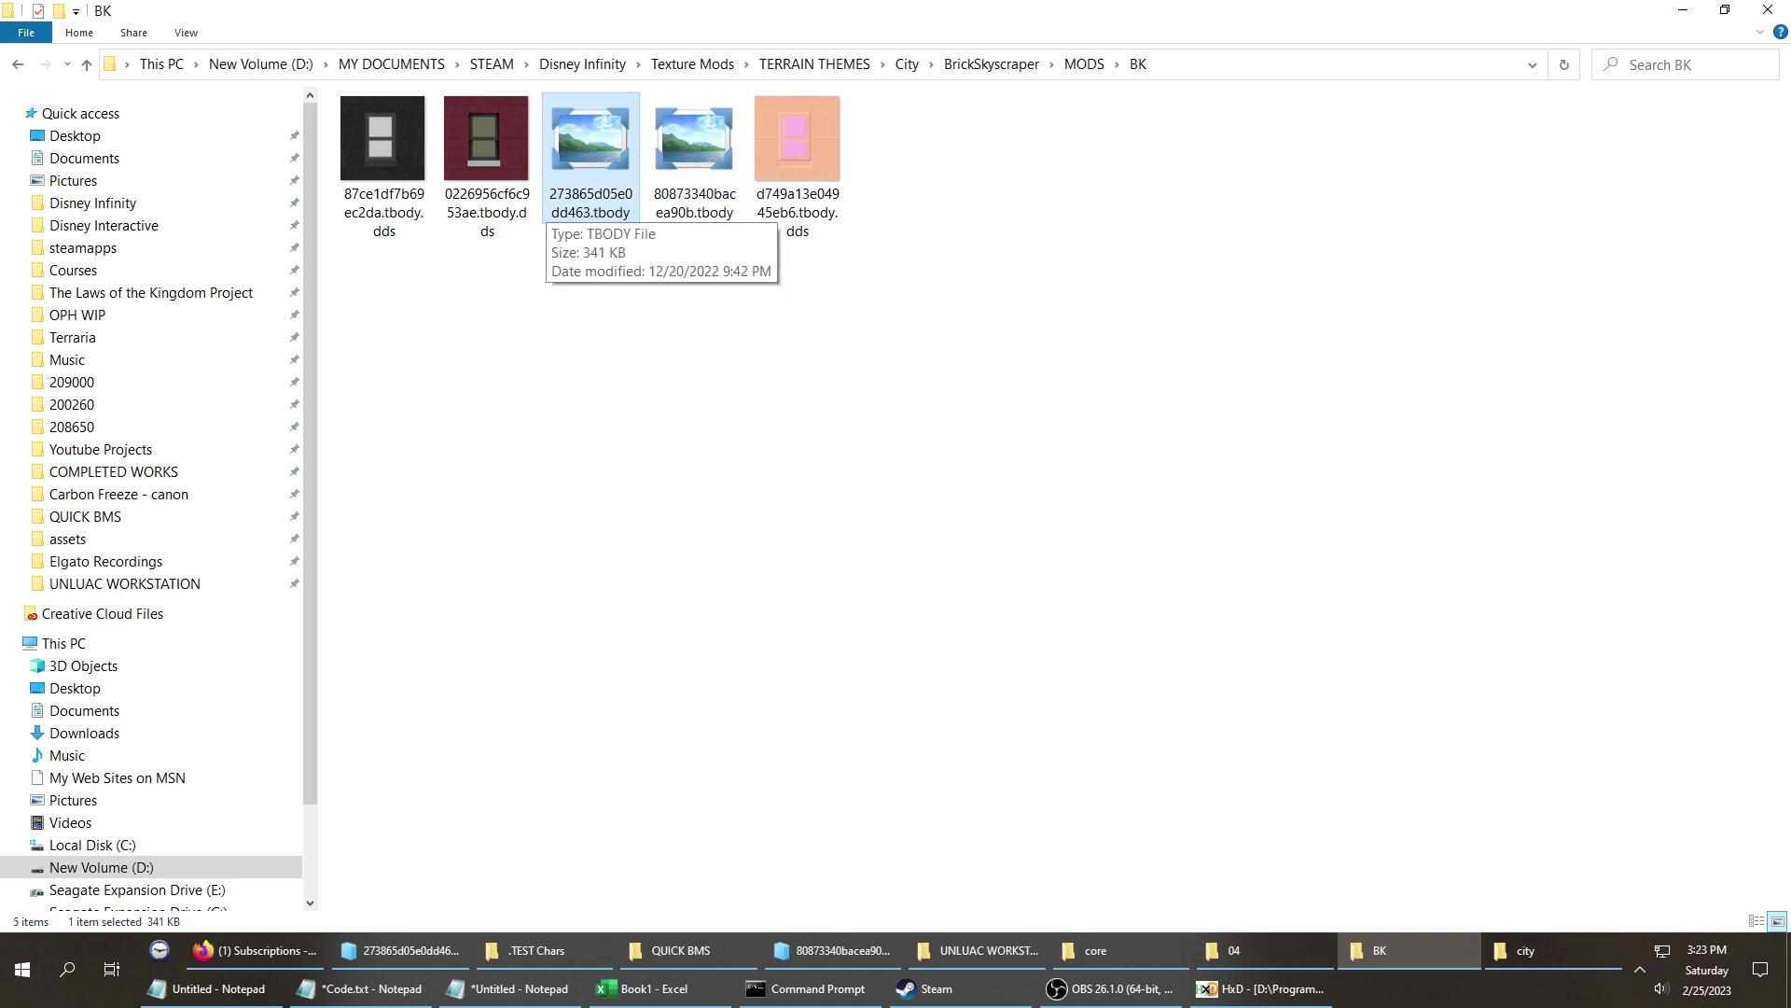
pyautogui.press('F2')
pyautogui.press('Right')
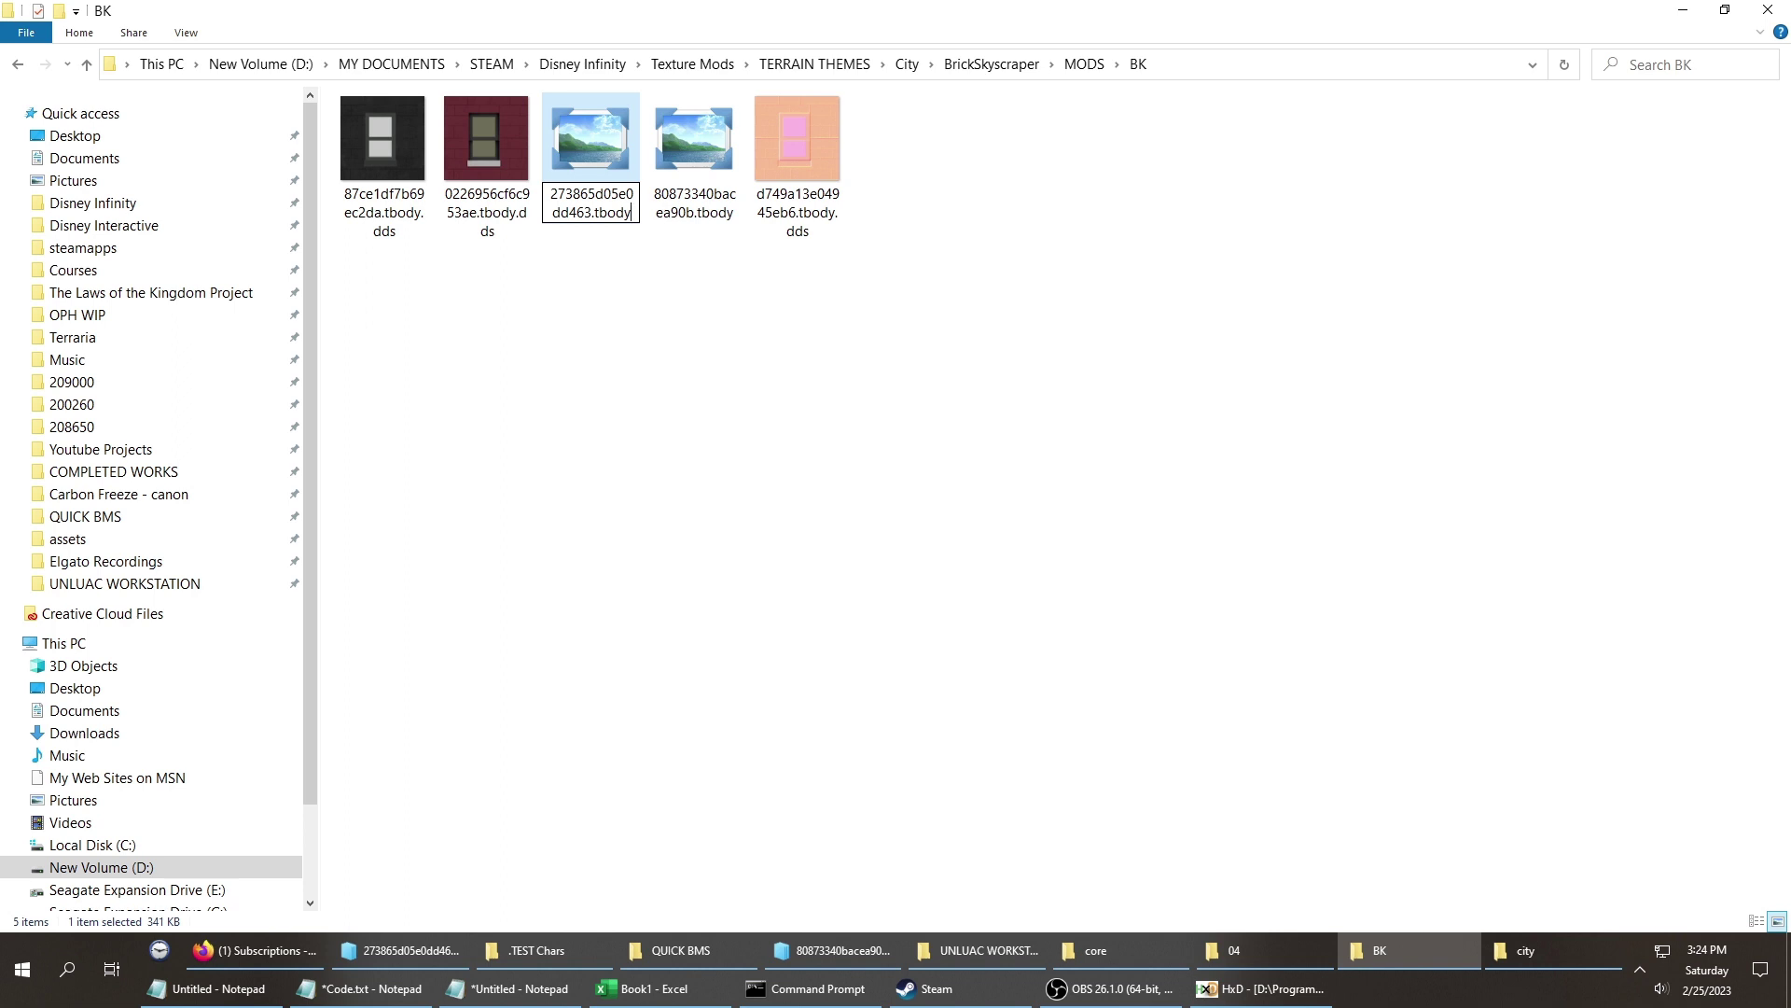
pyautogui.write('.dds')
pyautogui.press('Tab')
pyautogui.press('Return')
pyautogui.press('End')
pyautogui.write('.dds')
pyautogui.press('Return')
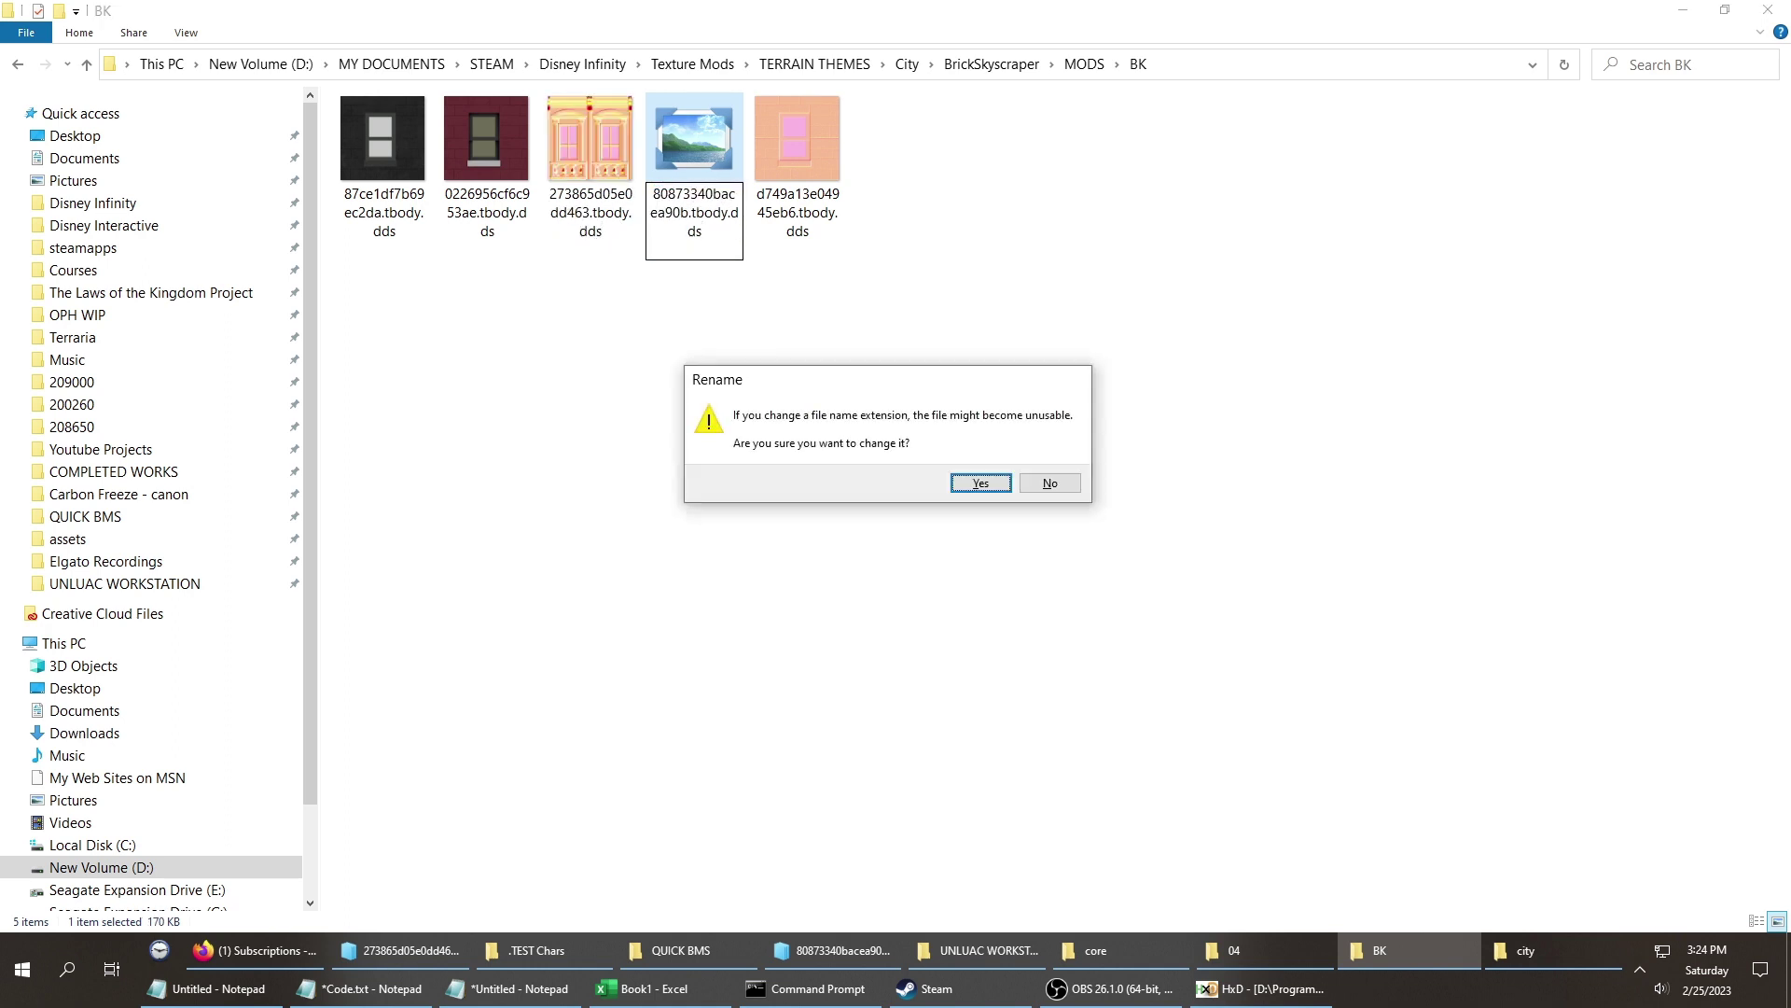
pyautogui.press('Return')
# Copy the two renamed stone window textures from BK into the MODS folder.
pyautogui.hotkey('shift', 'Left')
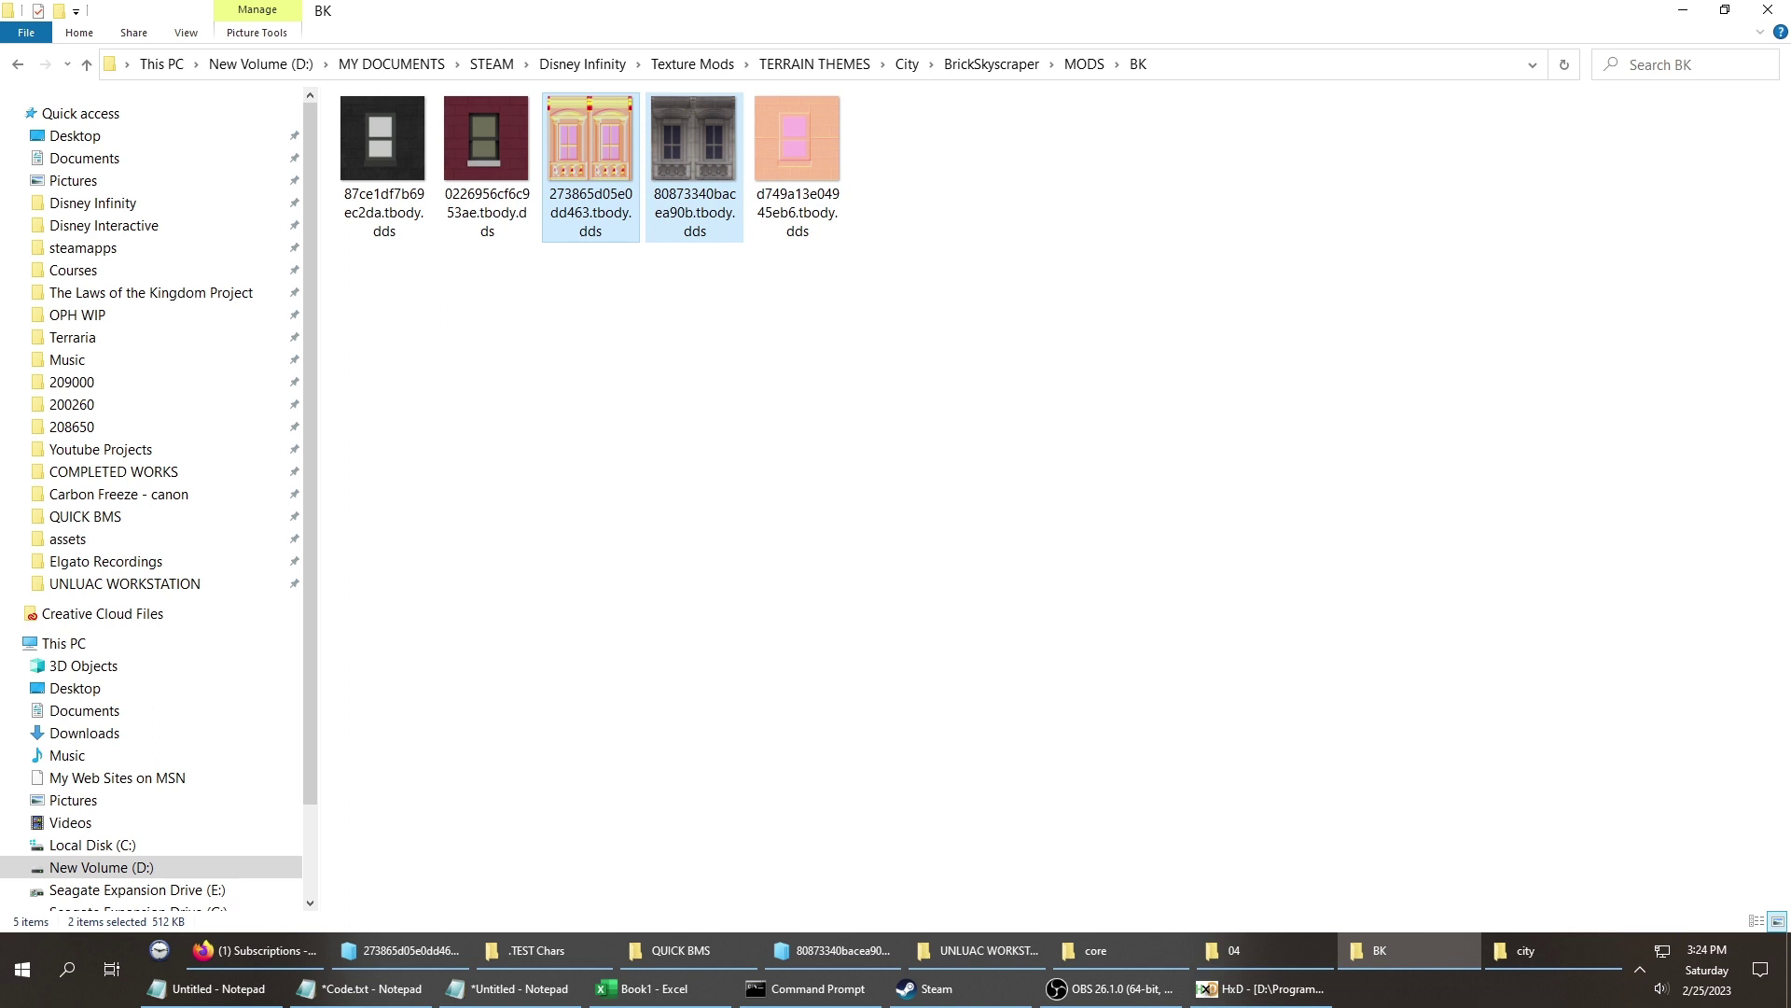
pyautogui.hotkey('alt', 'Left')
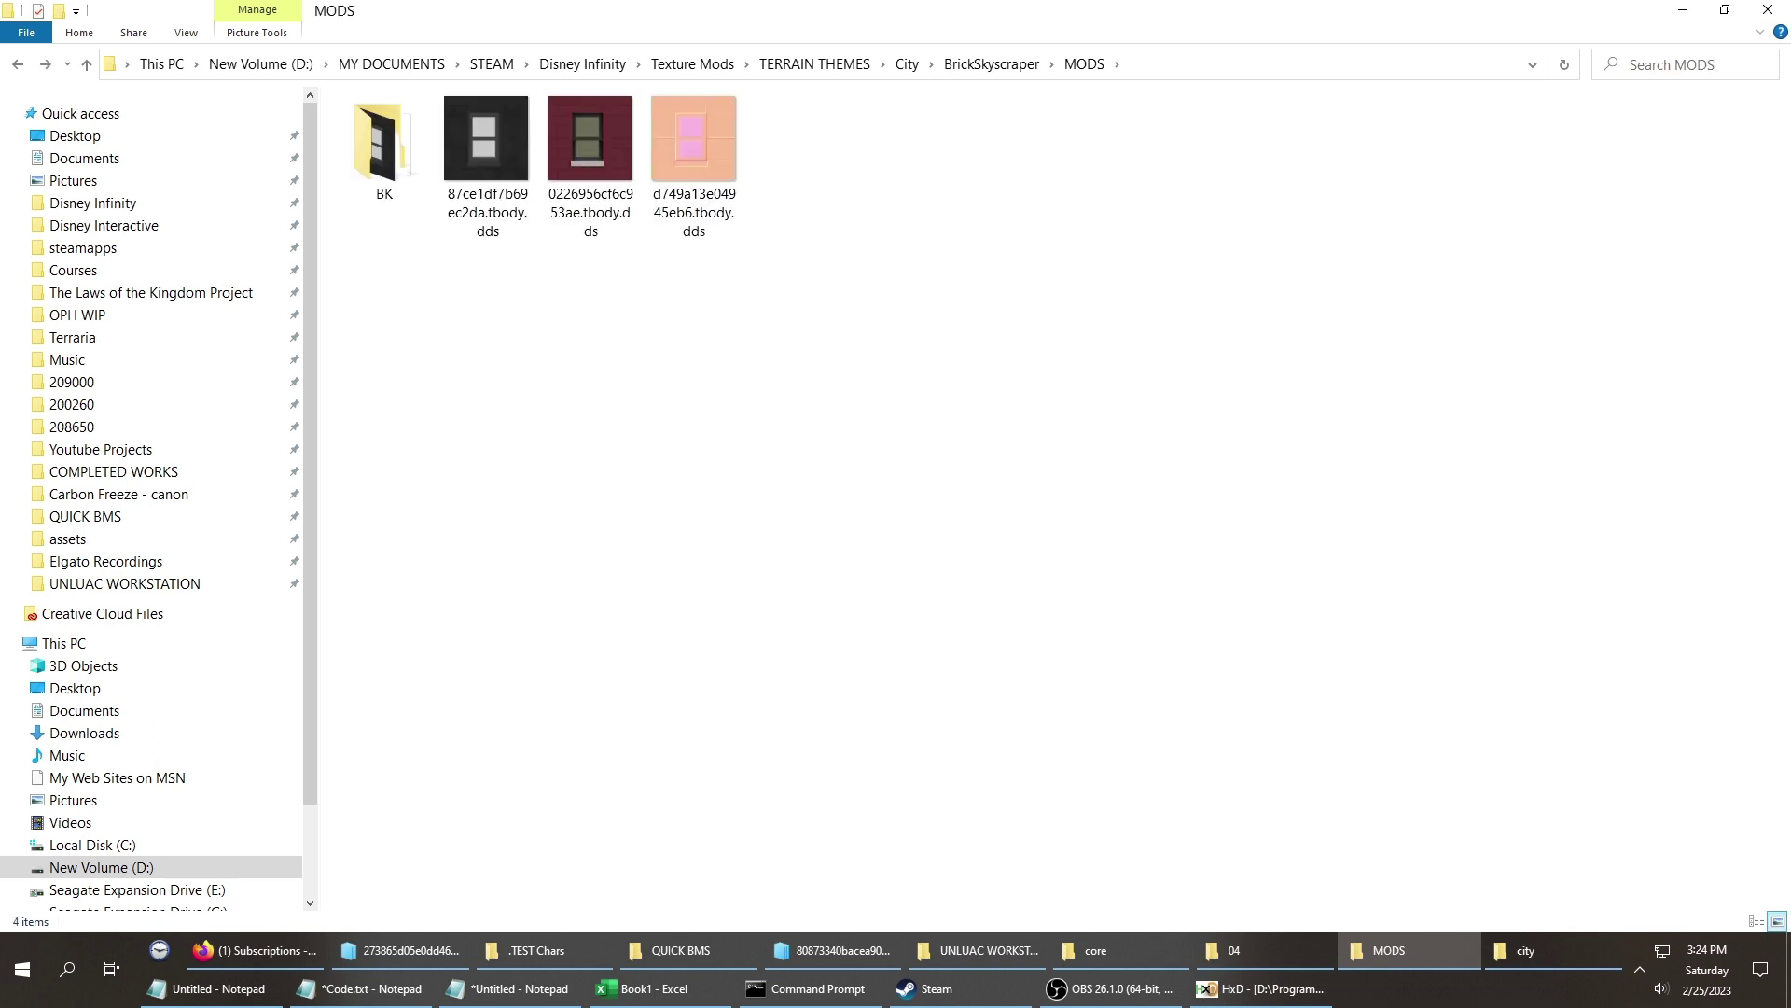
pyautogui.hotkey('ctrl', 'v')
# Go through the window textures in MODS and compare the dark brick texture with the red brick one.
pyautogui.click(589, 166)
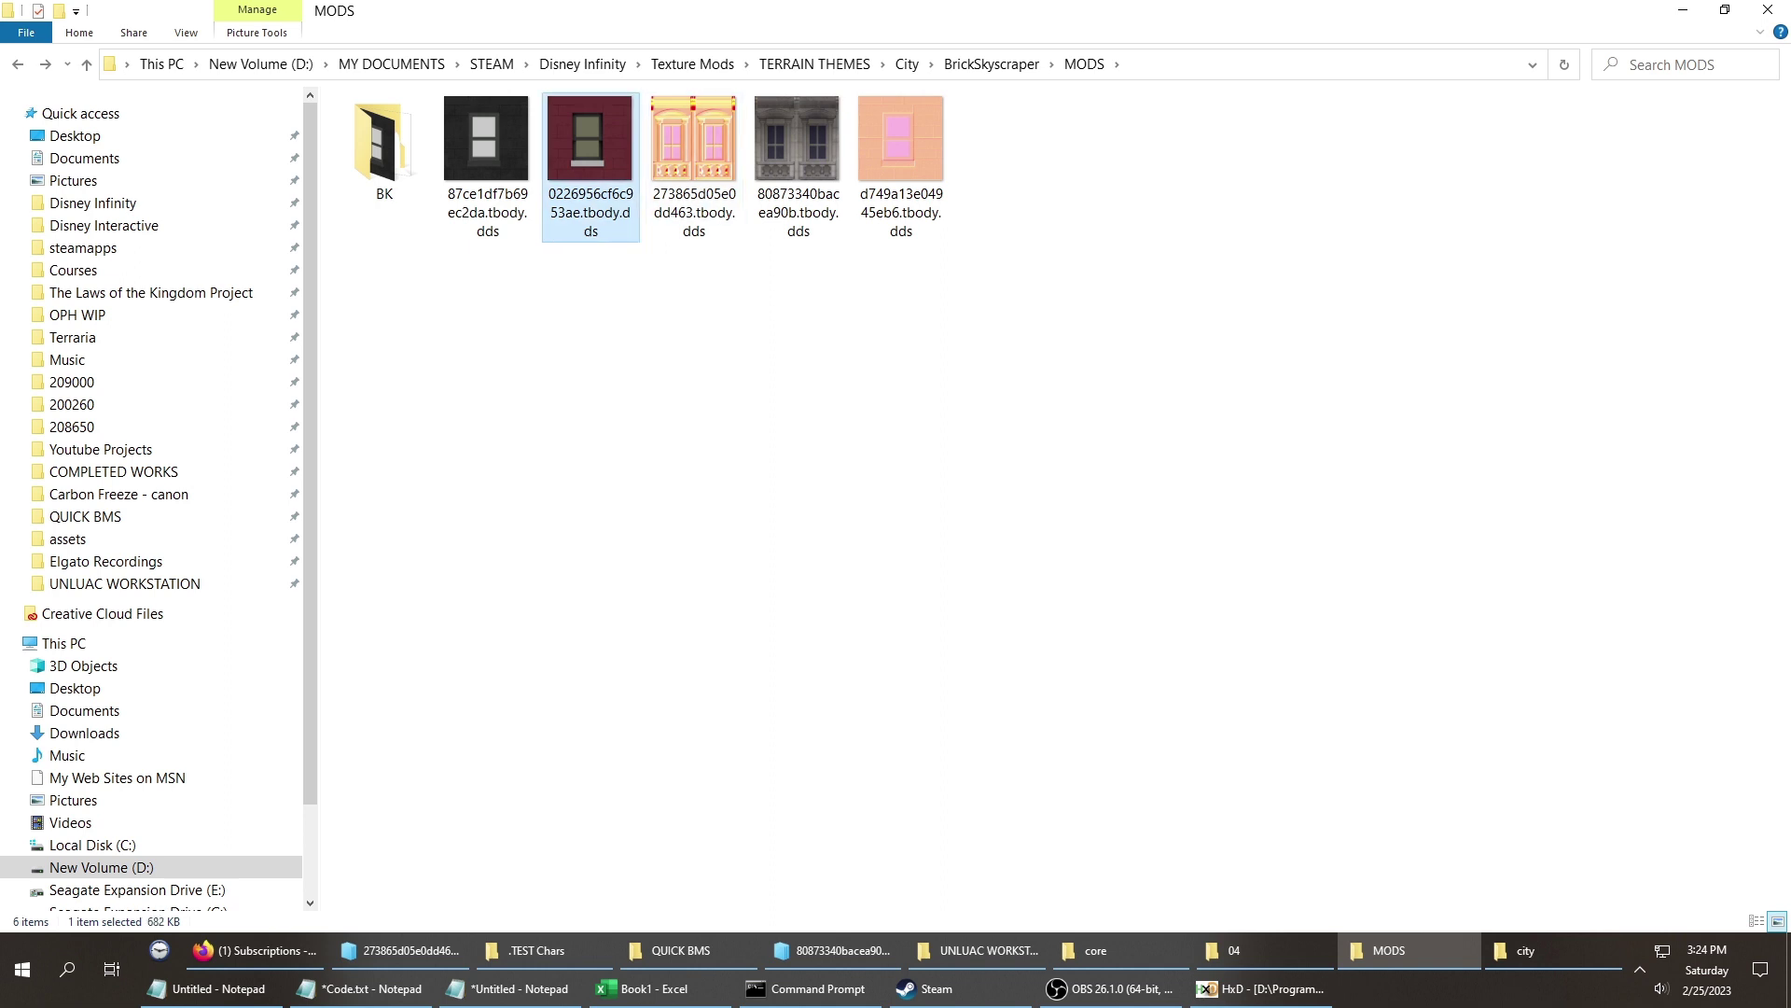
pyautogui.press('Right')
pyautogui.press('Right')
pyautogui.press('Right')
pyautogui.press('Left')
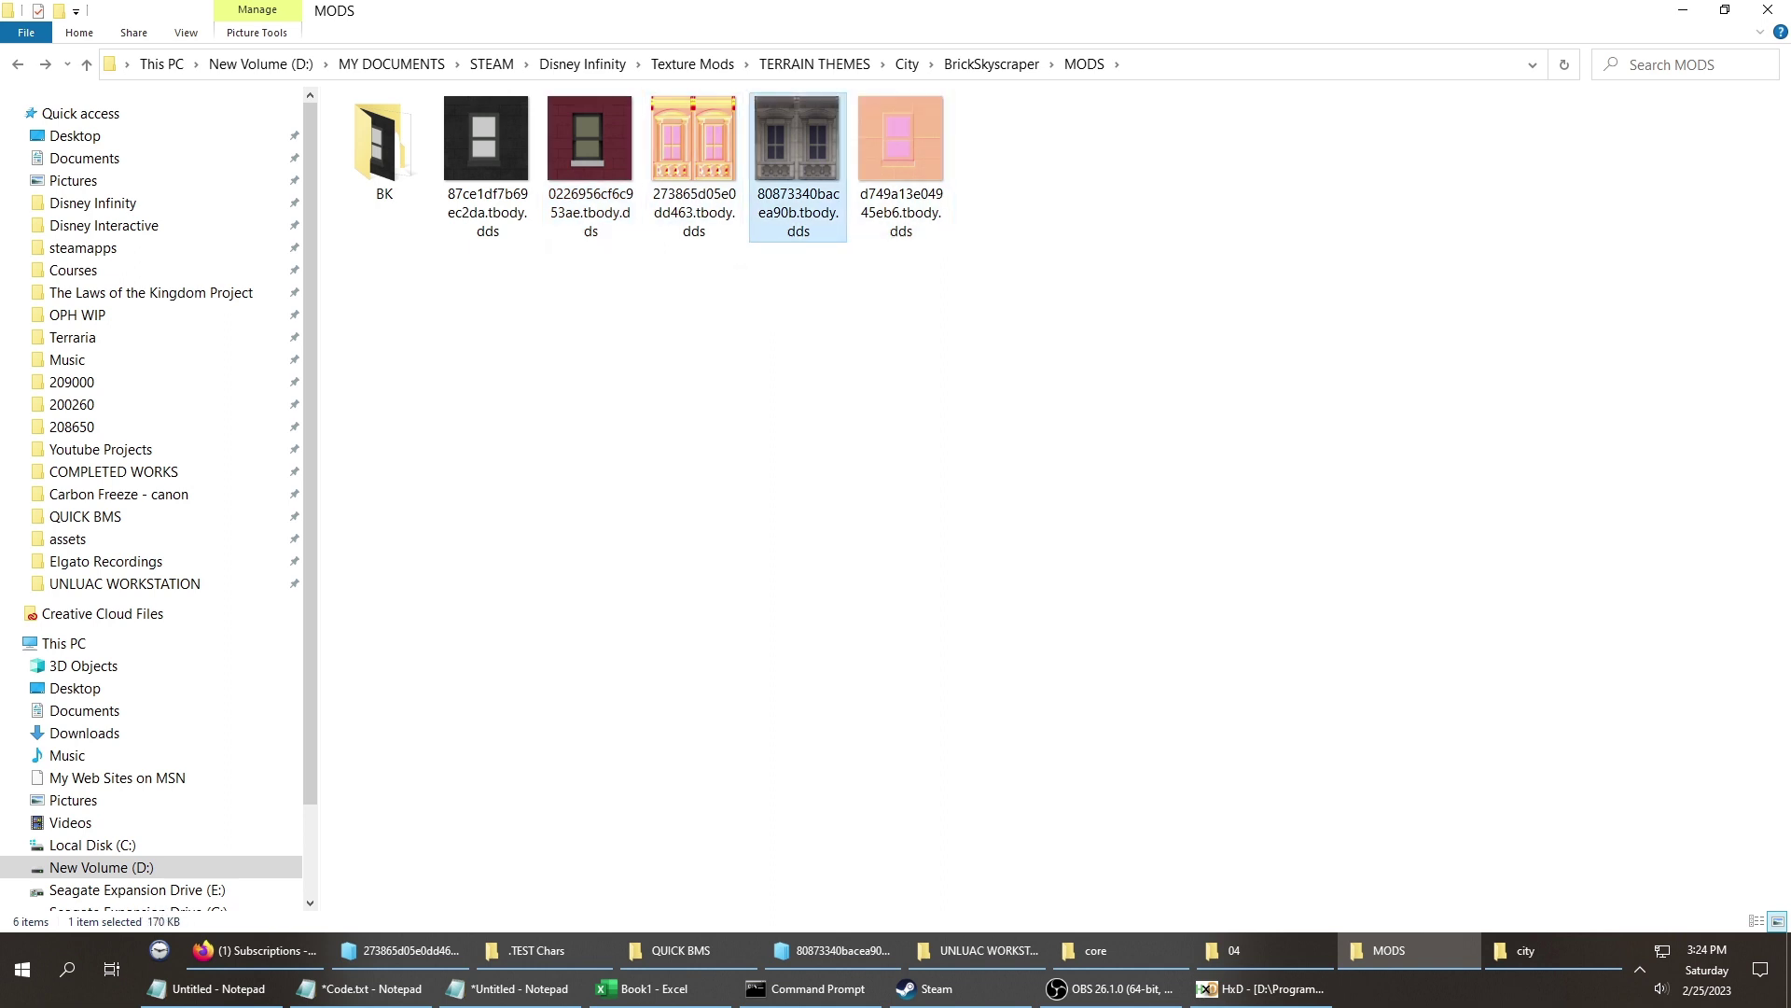
pyautogui.press('Left')
pyautogui.press('Left')
pyautogui.press('Left')
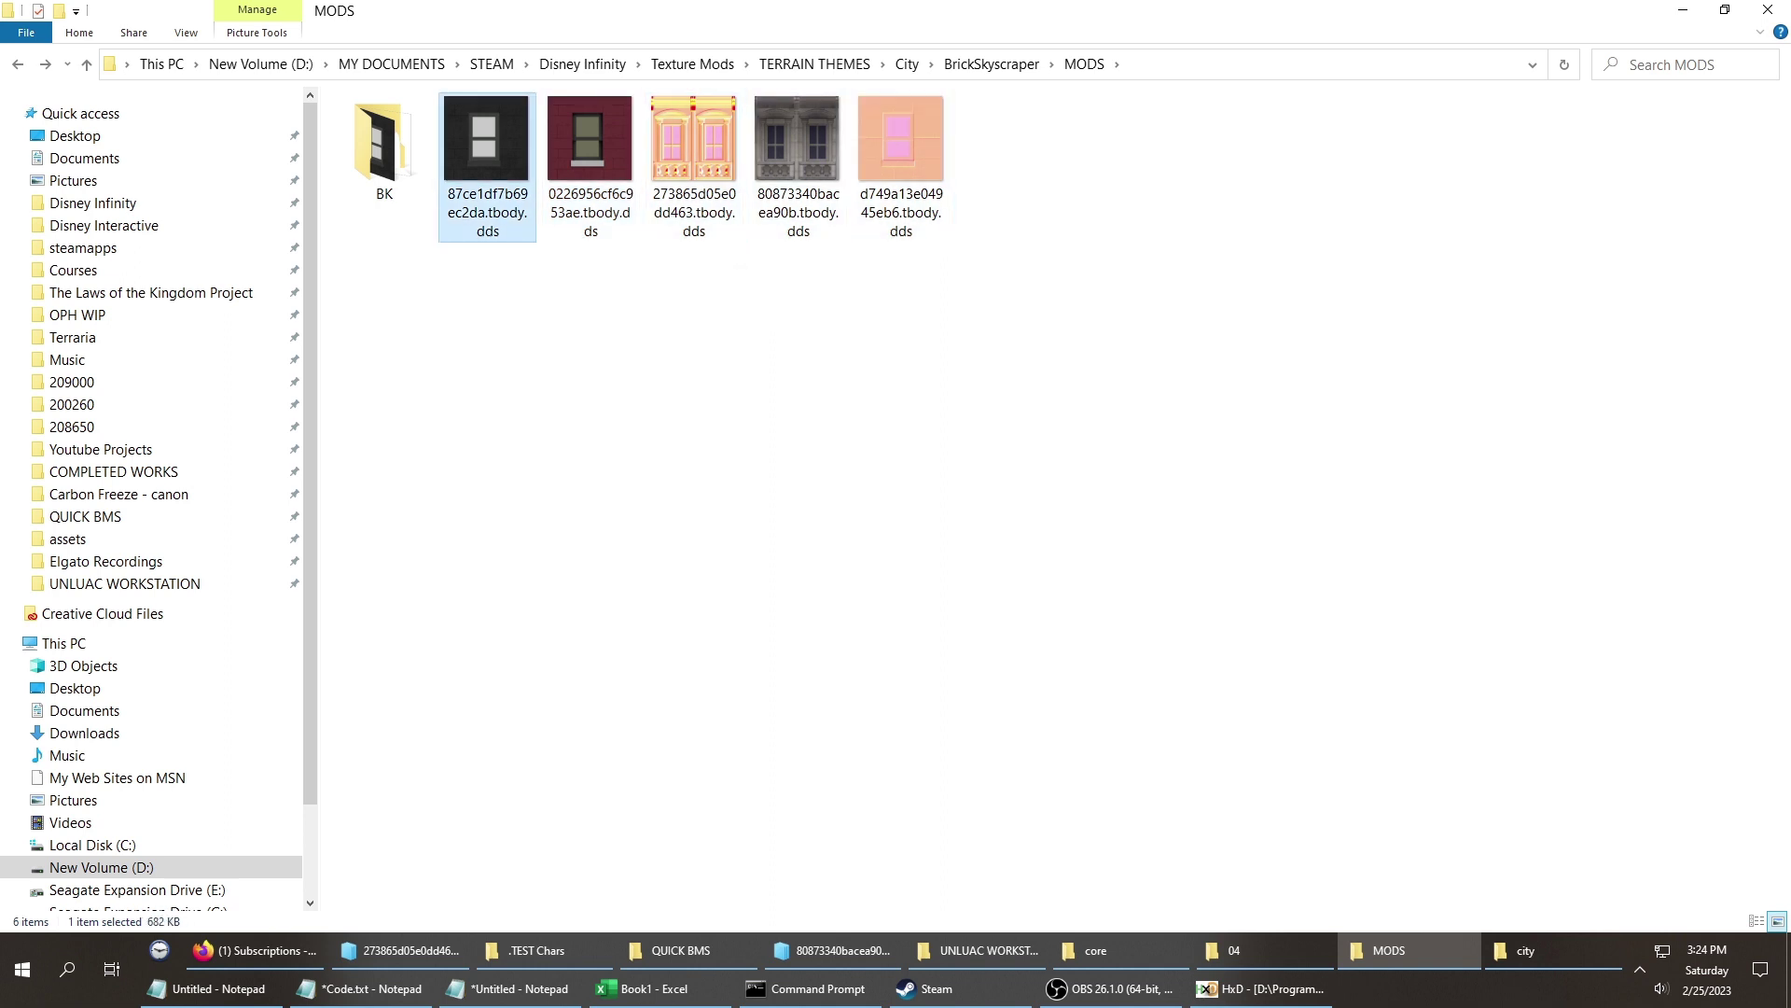
pyautogui.press('Right')
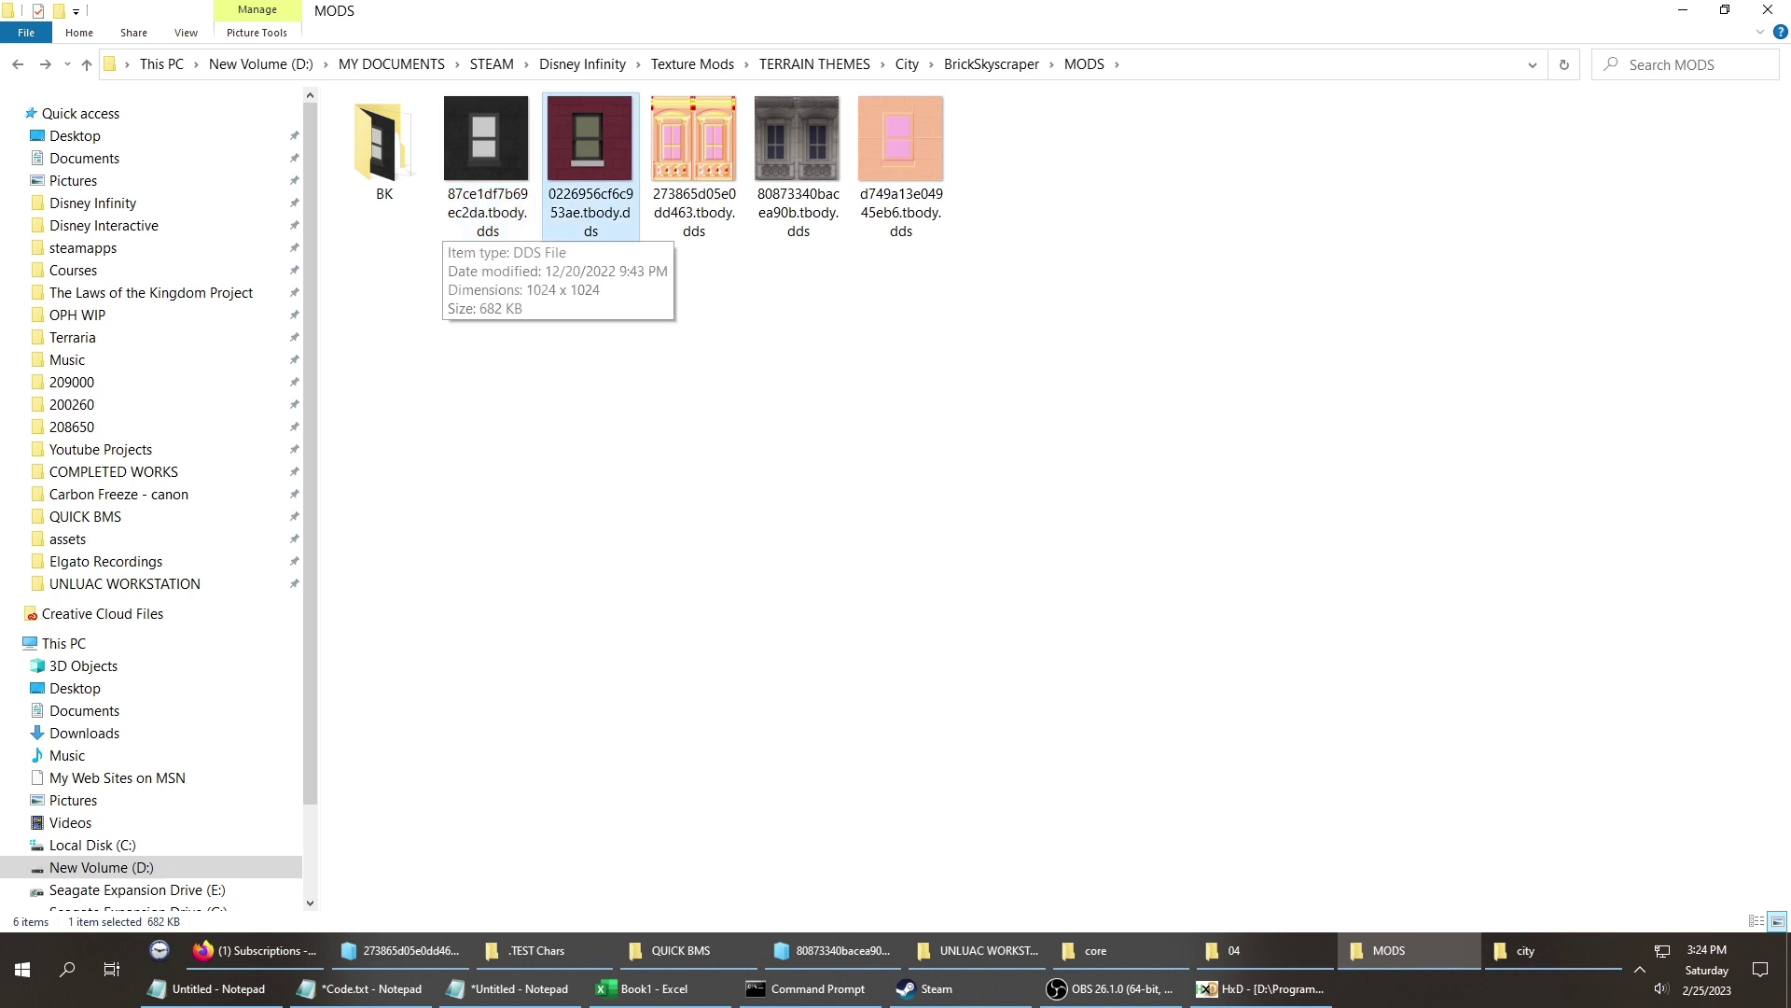
pyautogui.press('Left')
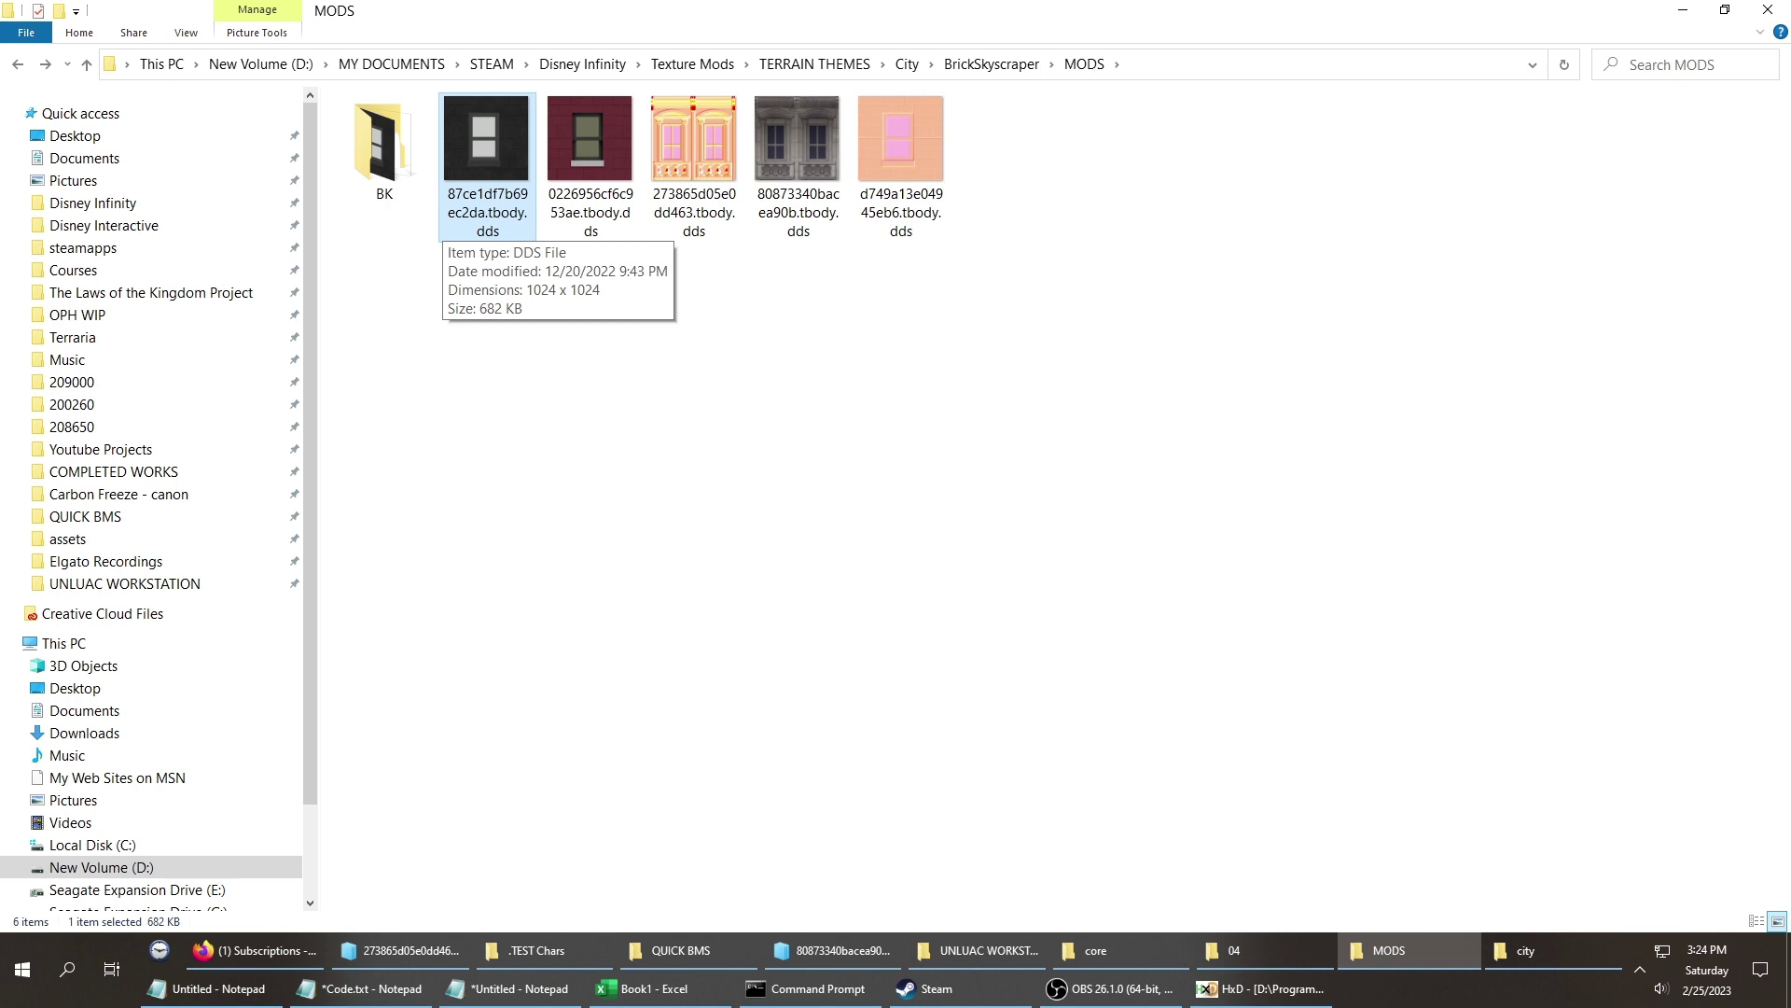
pyautogui.press('Right')
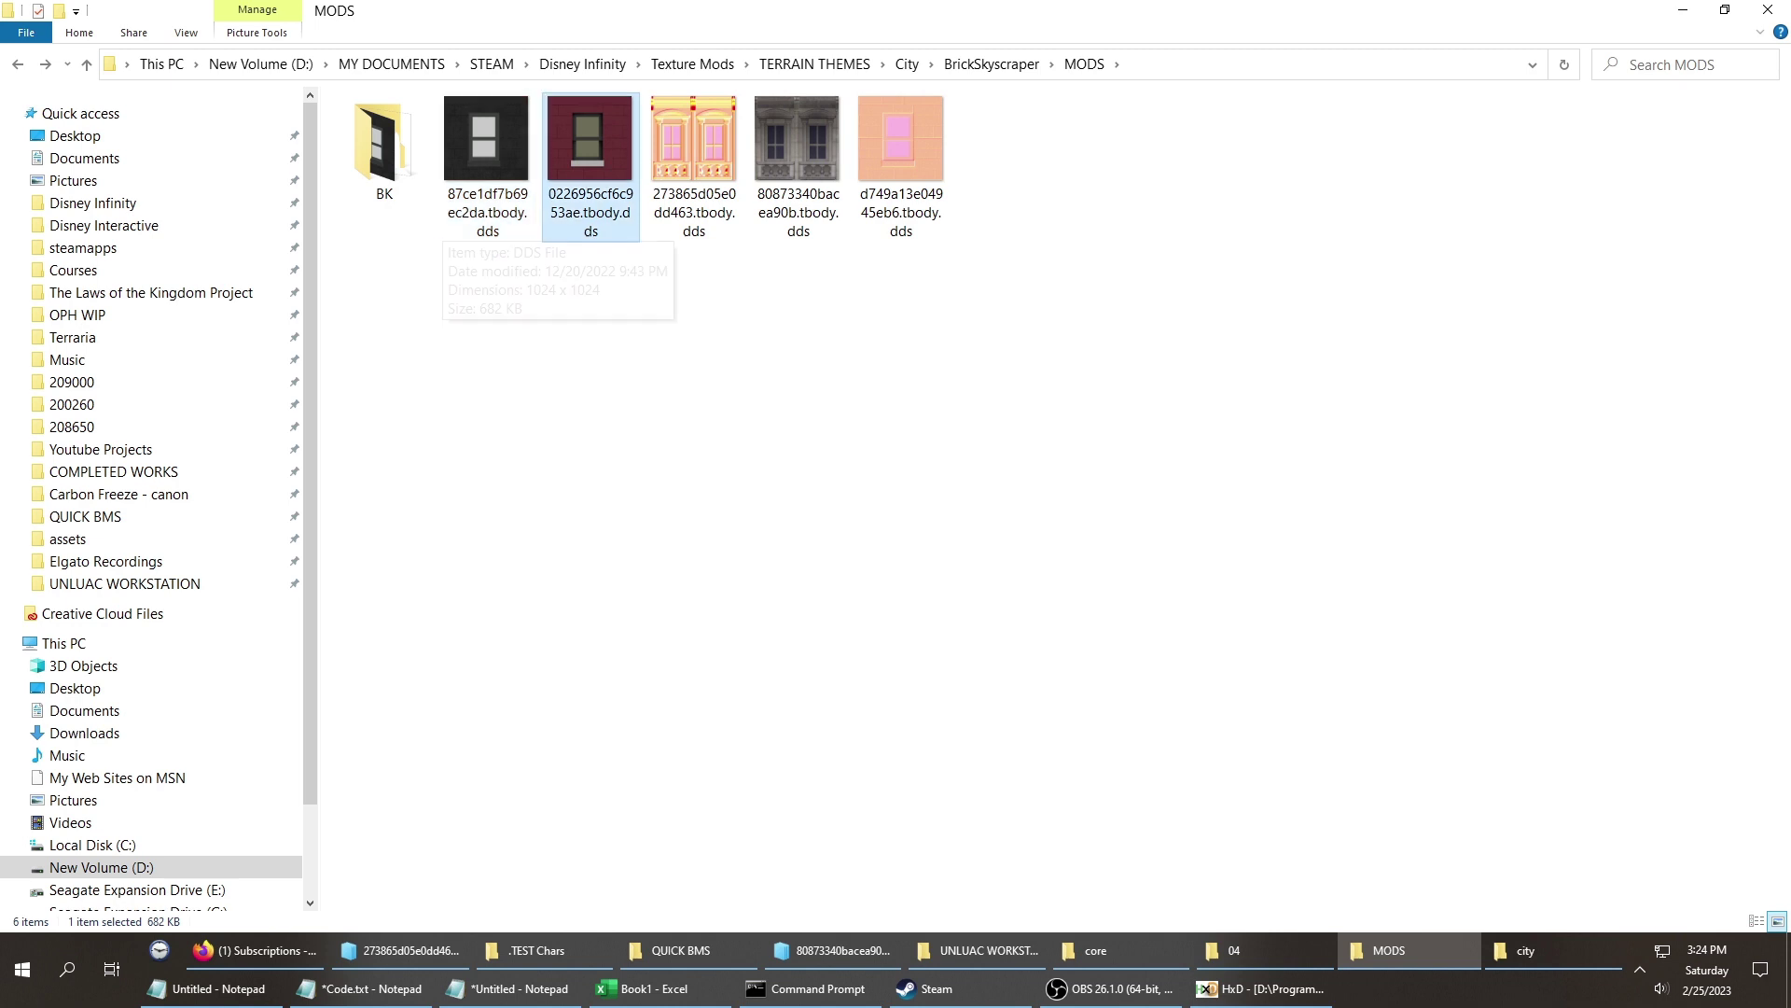
# Rename the grey stone window texture 80873340bacea90b.tbody.dds in MODS as 0226956cf6c953ae.tbody, taking the name from the red brick texture.
pyautogui.press('F2')
pyautogui.hotkey('ctrl', 'c')
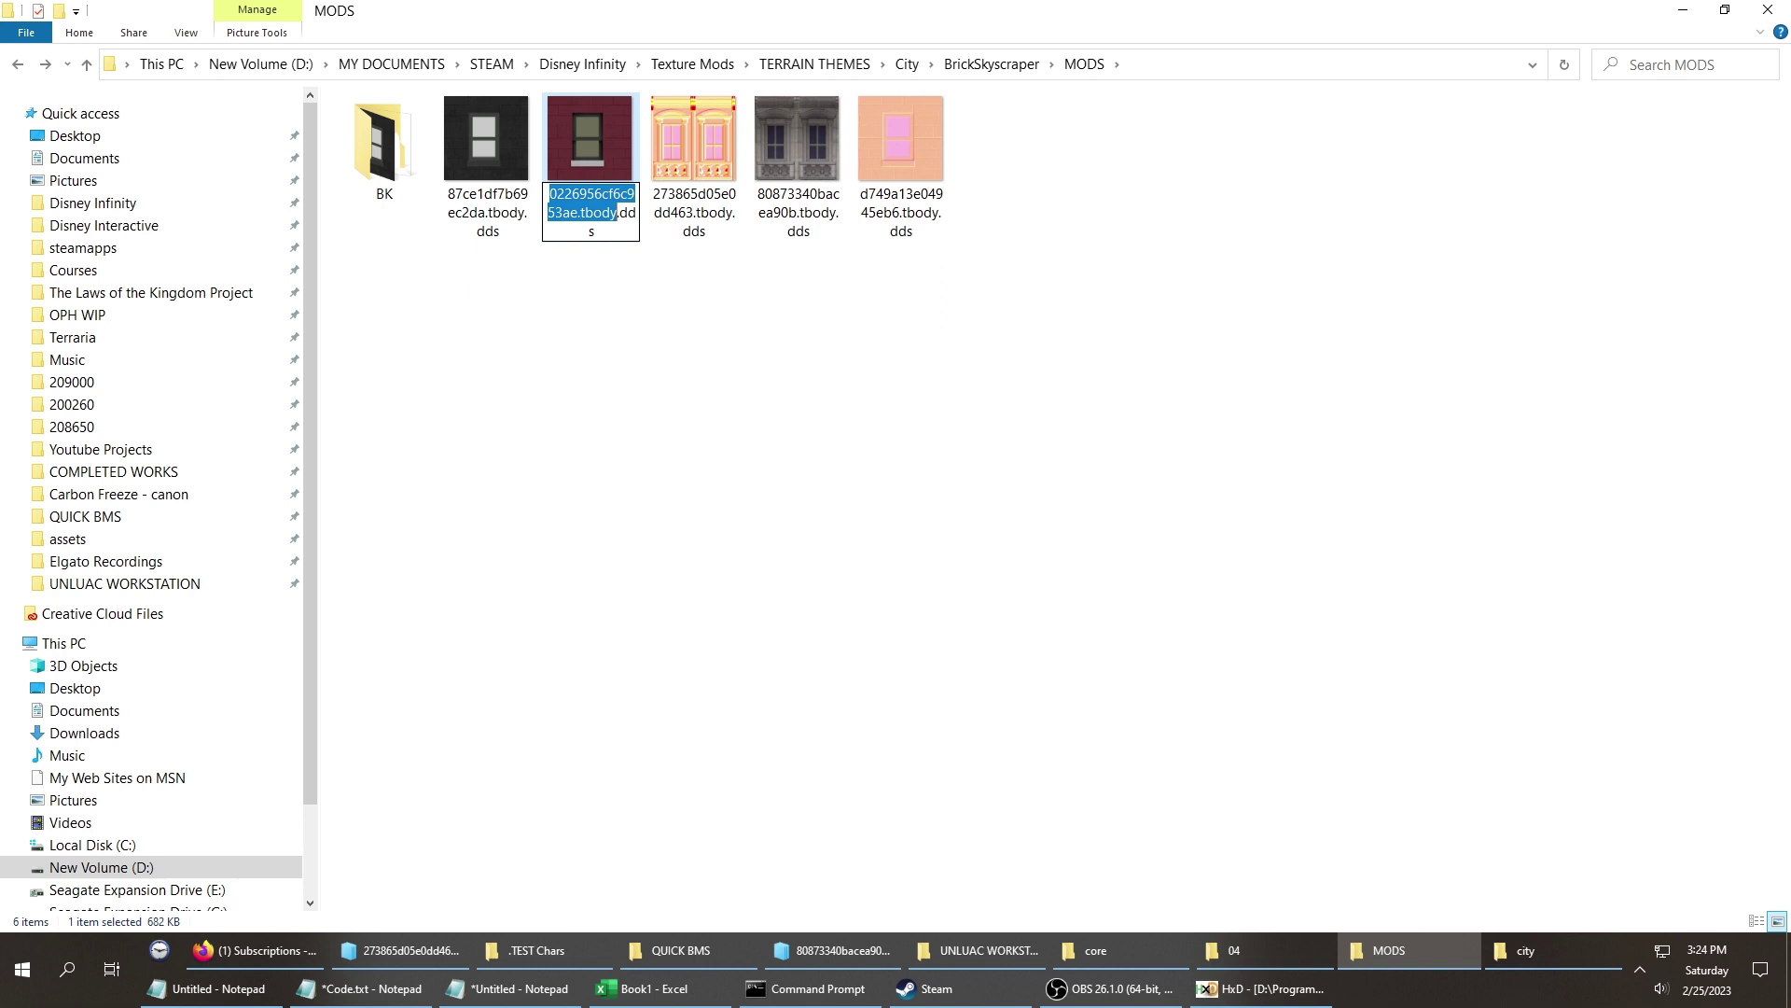
pyautogui.press('Tab')
pyautogui.press('Tab')
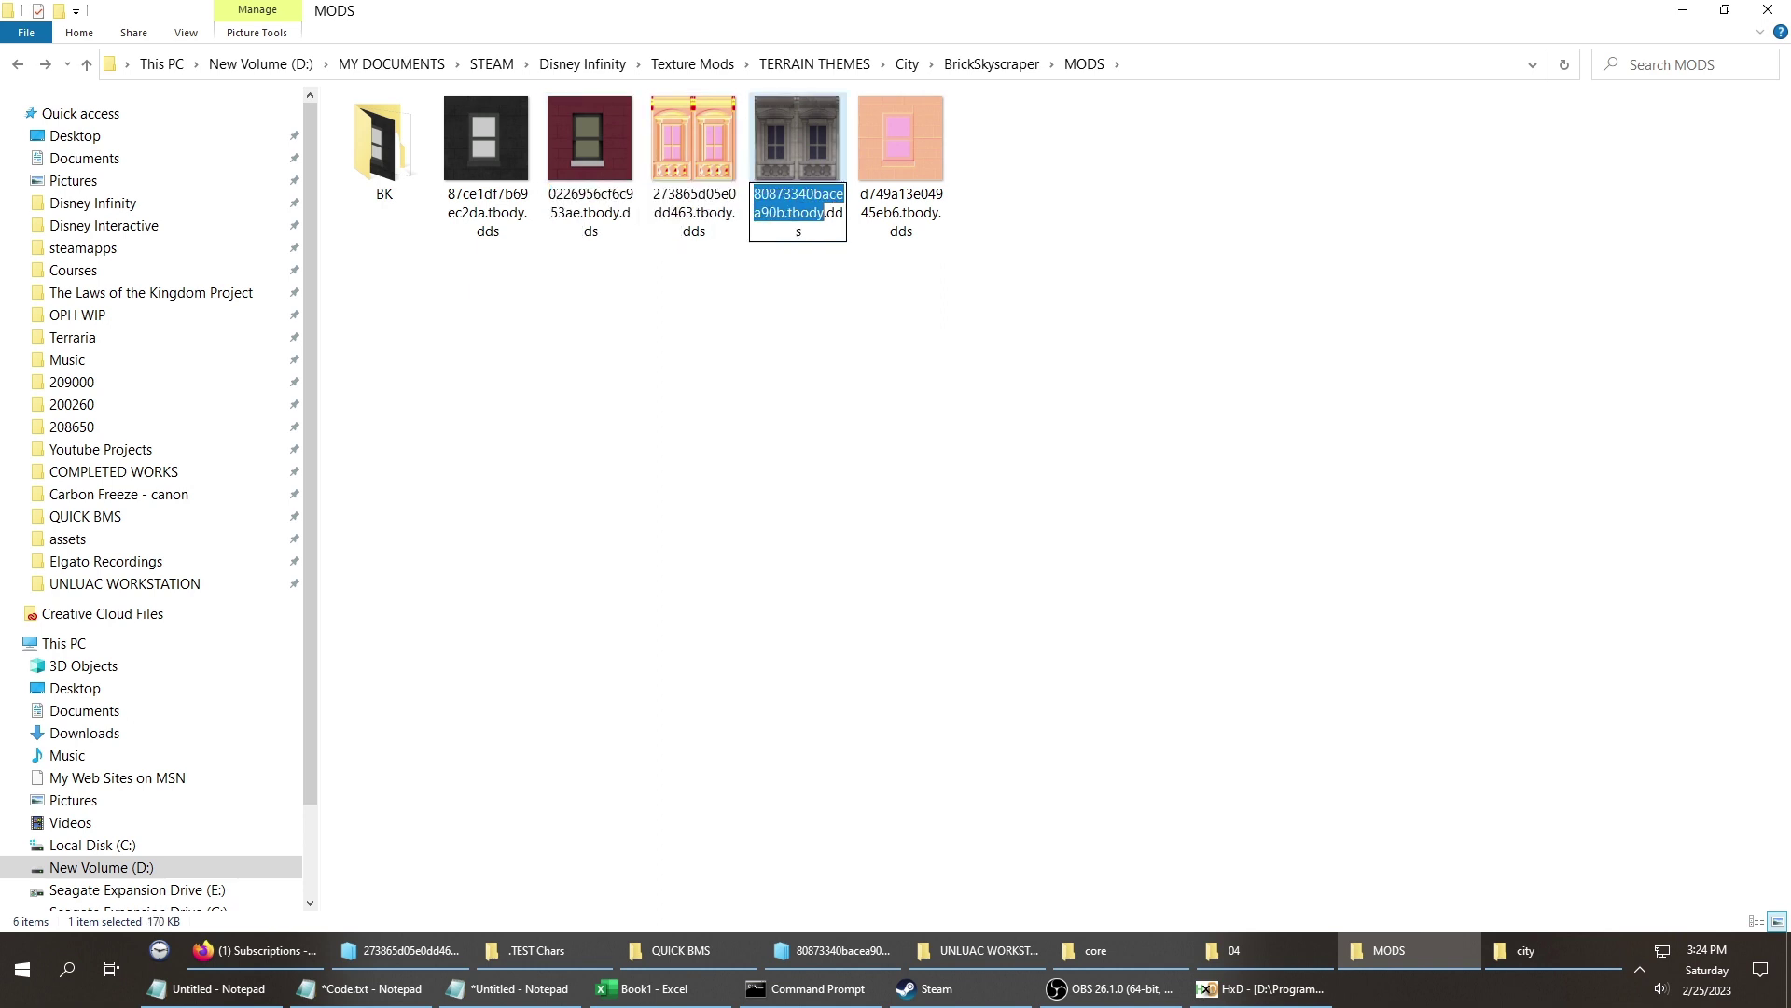
pyautogui.hotkey('ctrl', 'a')
pyautogui.hotkey('ctrl', 'v')
pyautogui.press('Return')
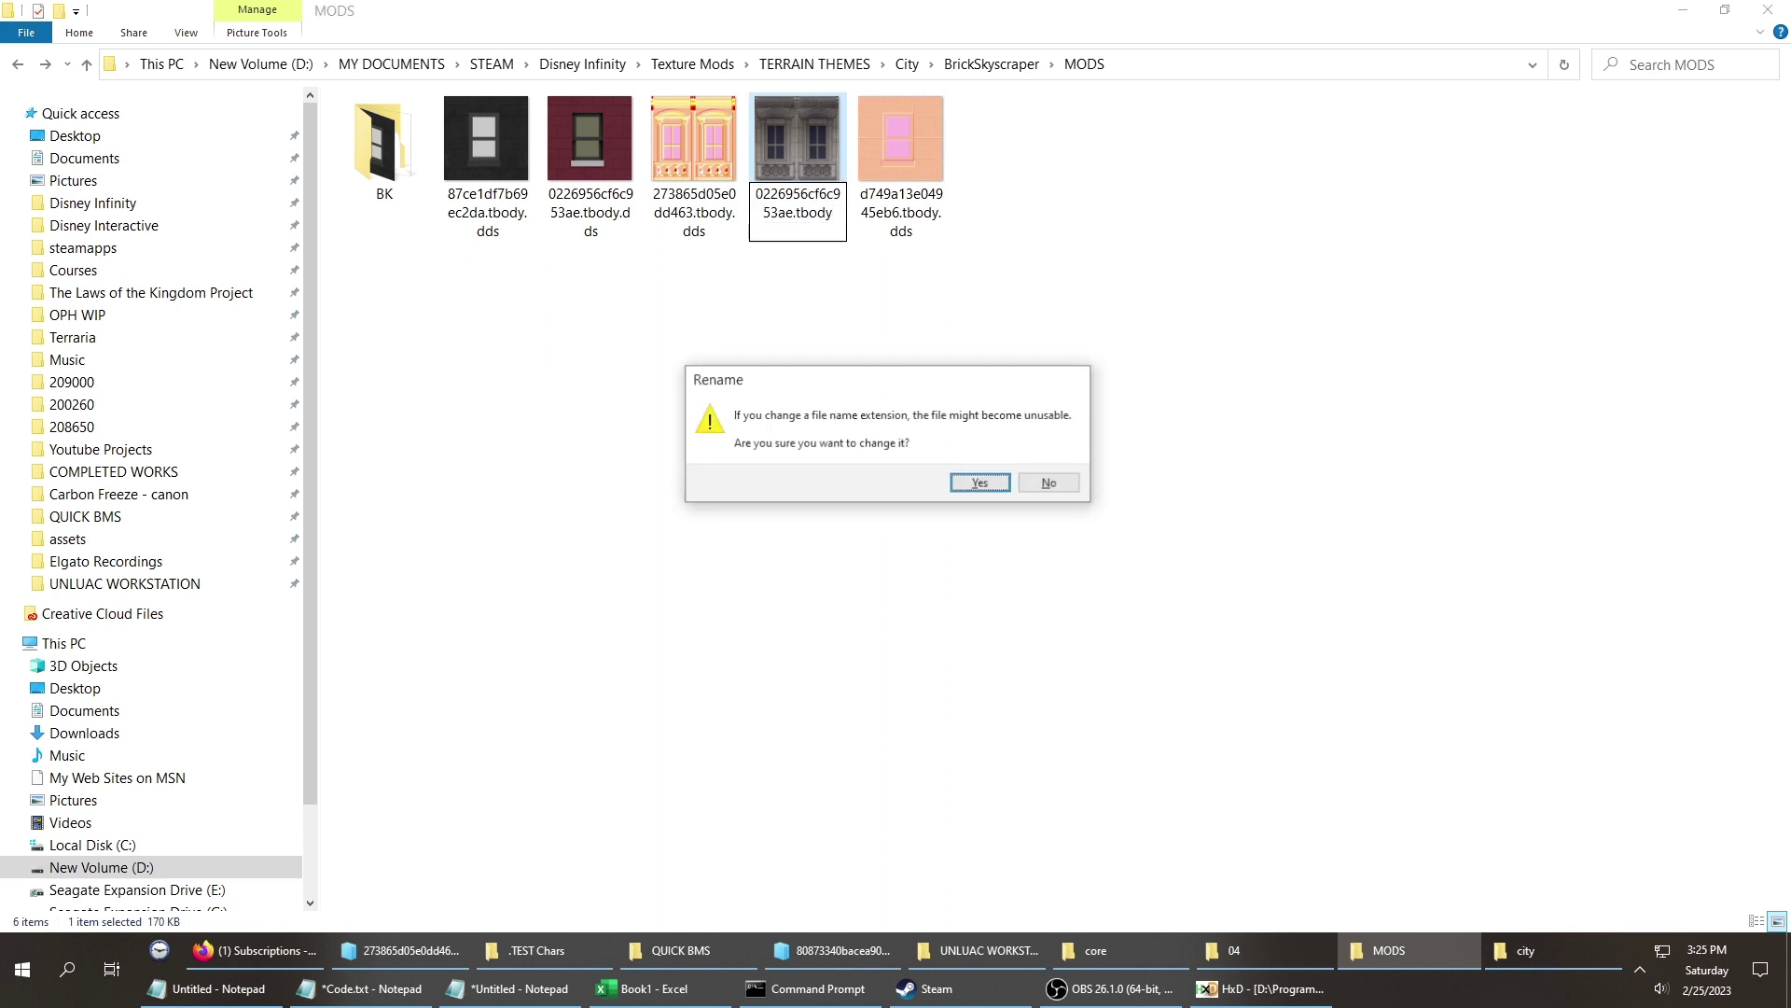
pyautogui.press('Return')
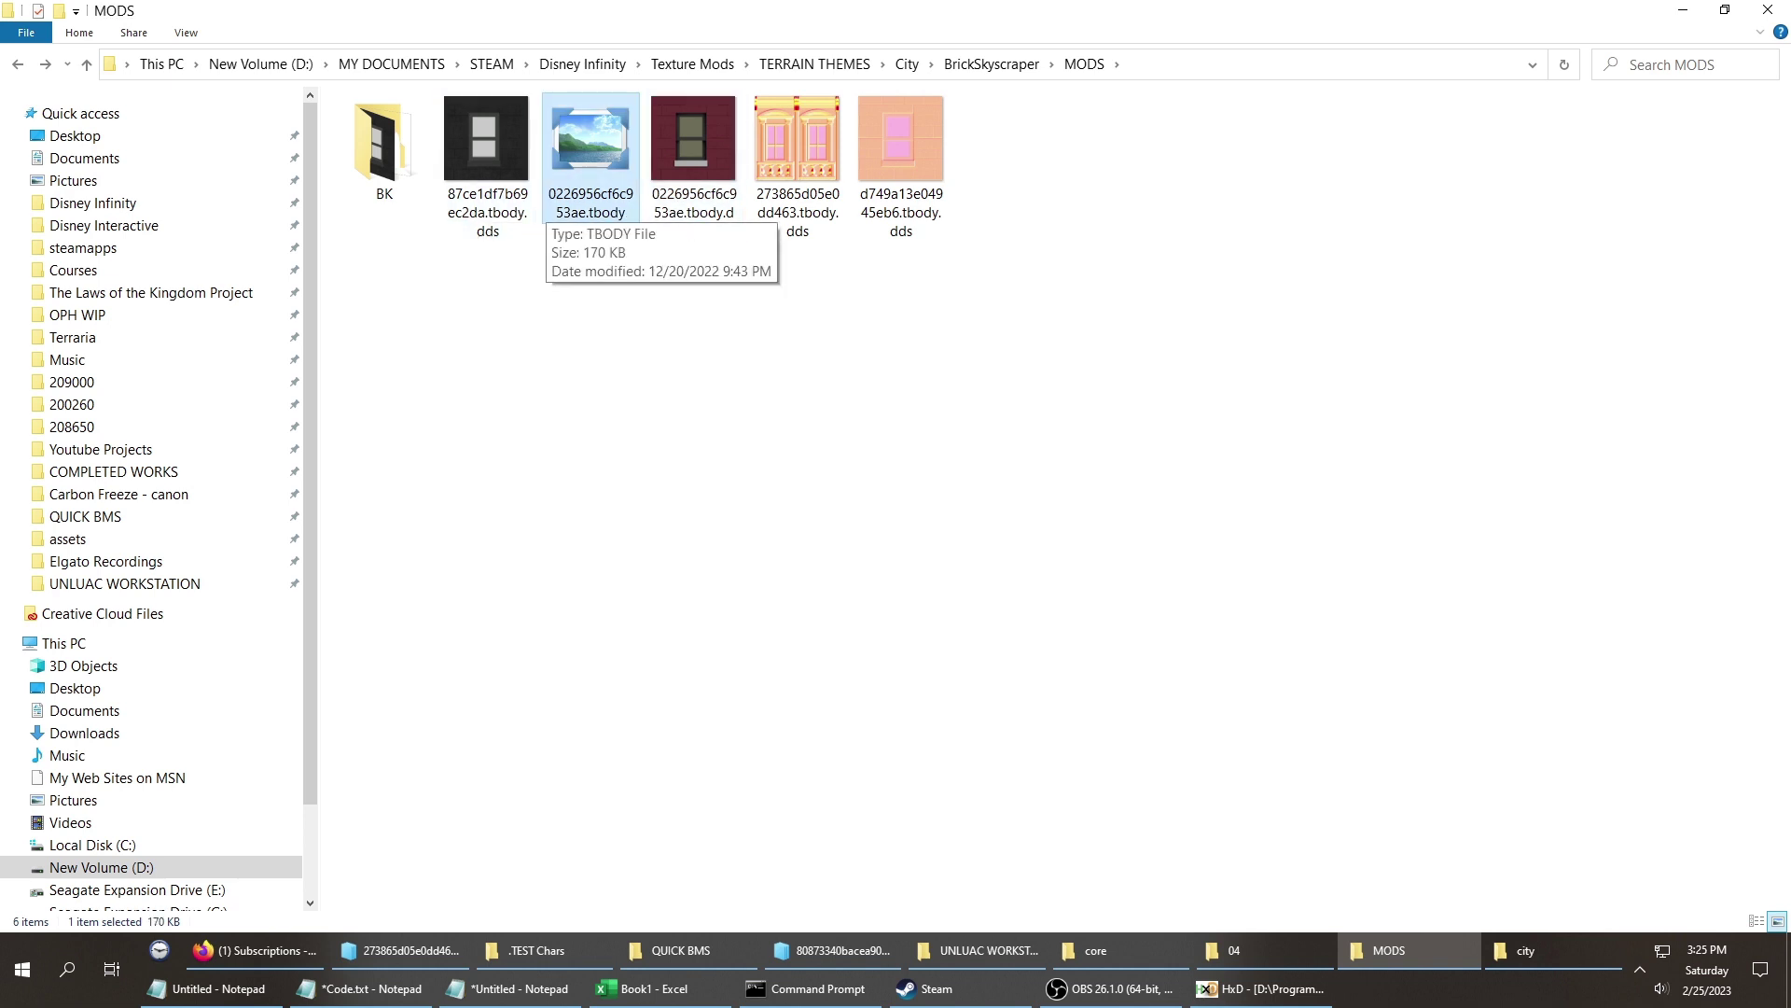
# Rename the stone window normal map 273865d05e0dd463.tbody.dds as d749a13e04945eb6.tbody, taking the name from the brick normal map.
pyautogui.click(693, 166)
pyautogui.click(797, 166)
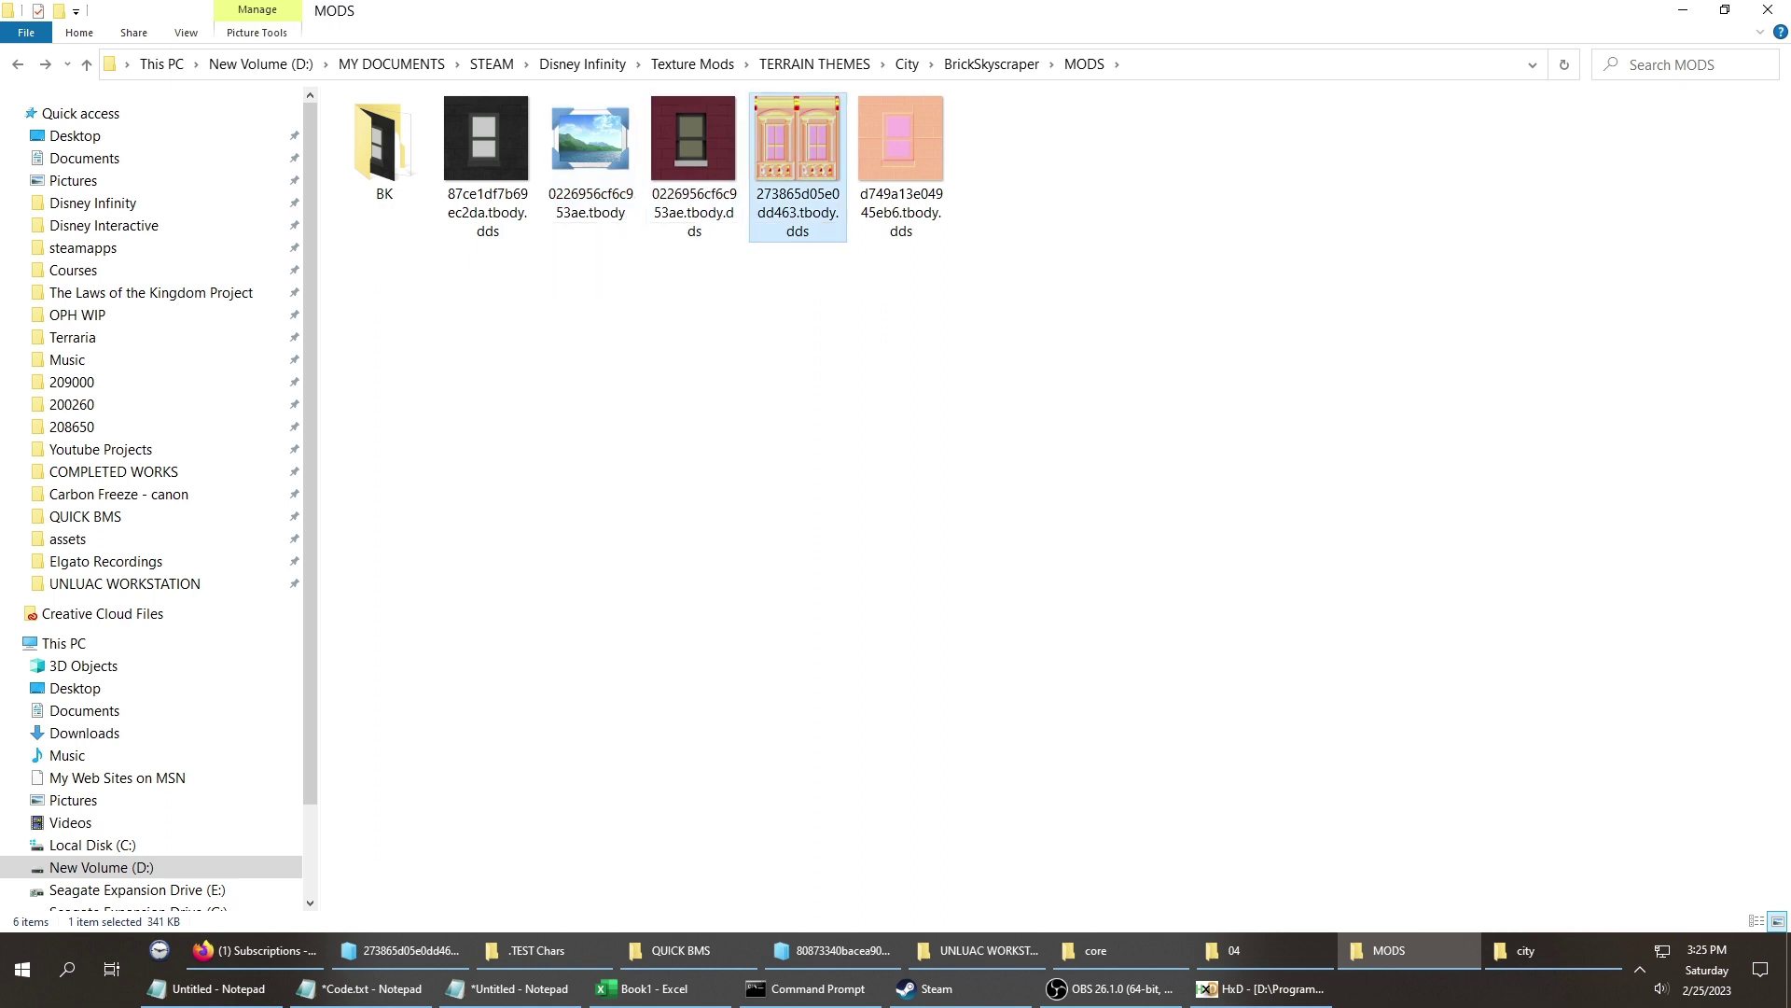
pyautogui.click(900, 166)
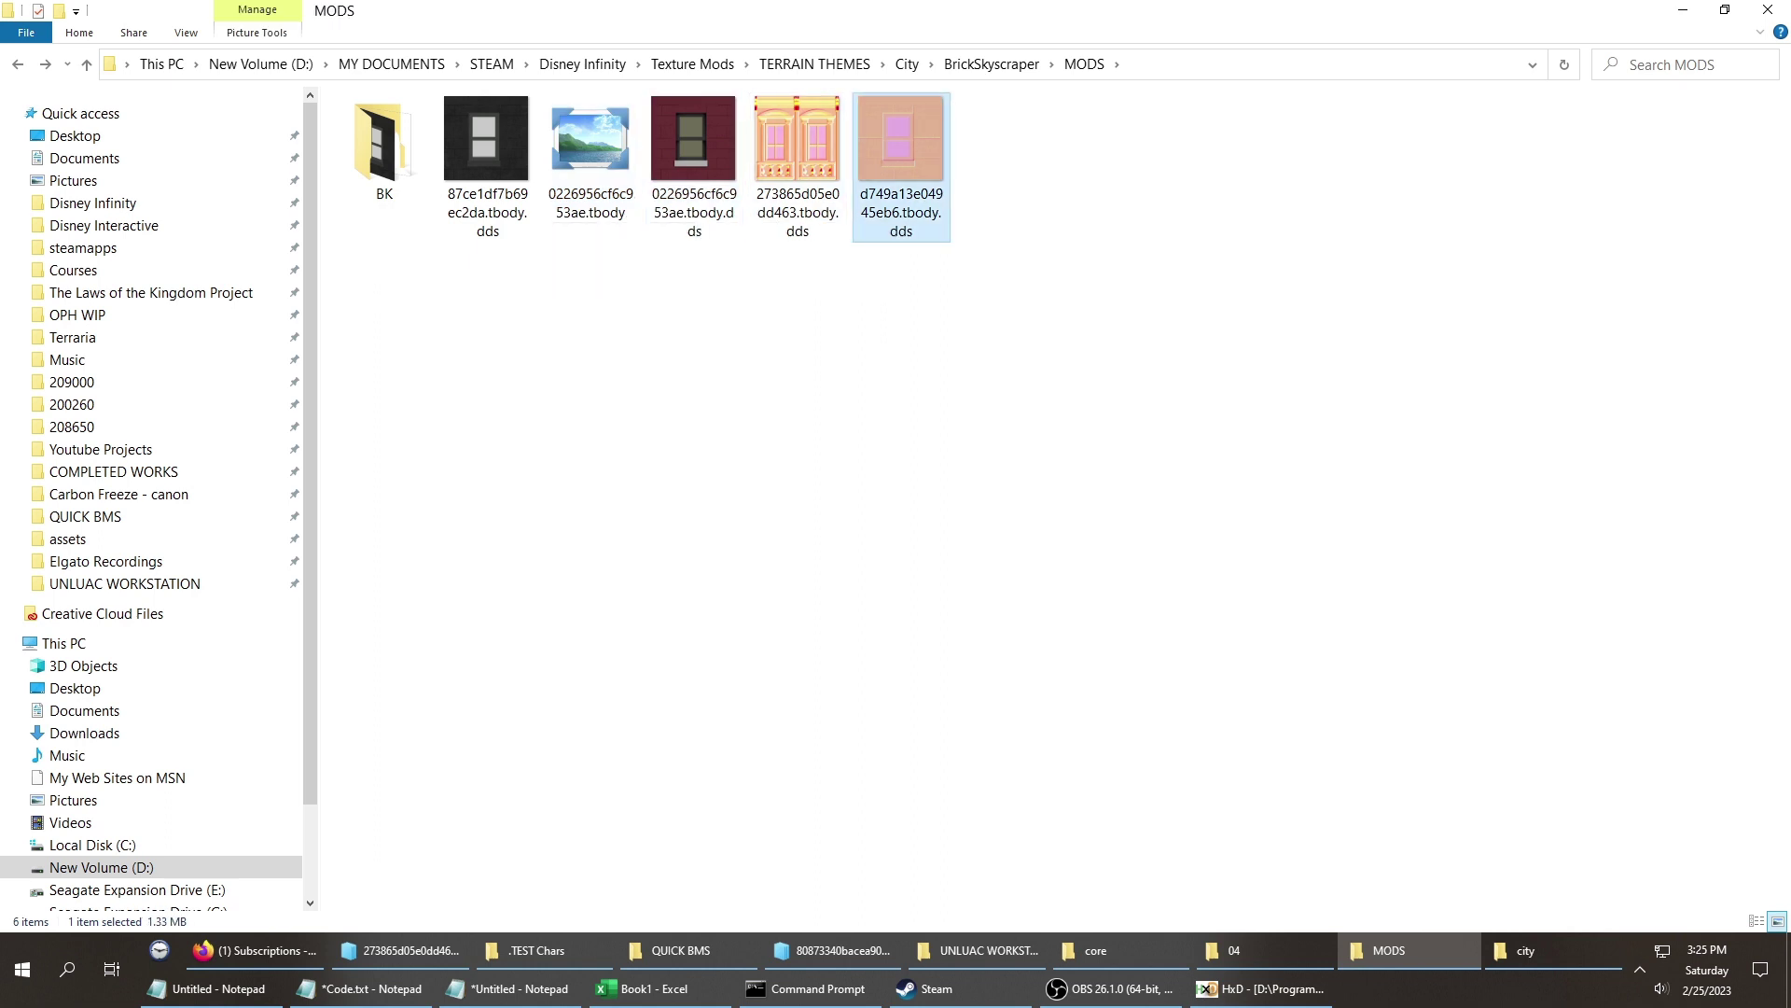
pyautogui.press('F2')
pyautogui.hotkey('ctrl', 'c')
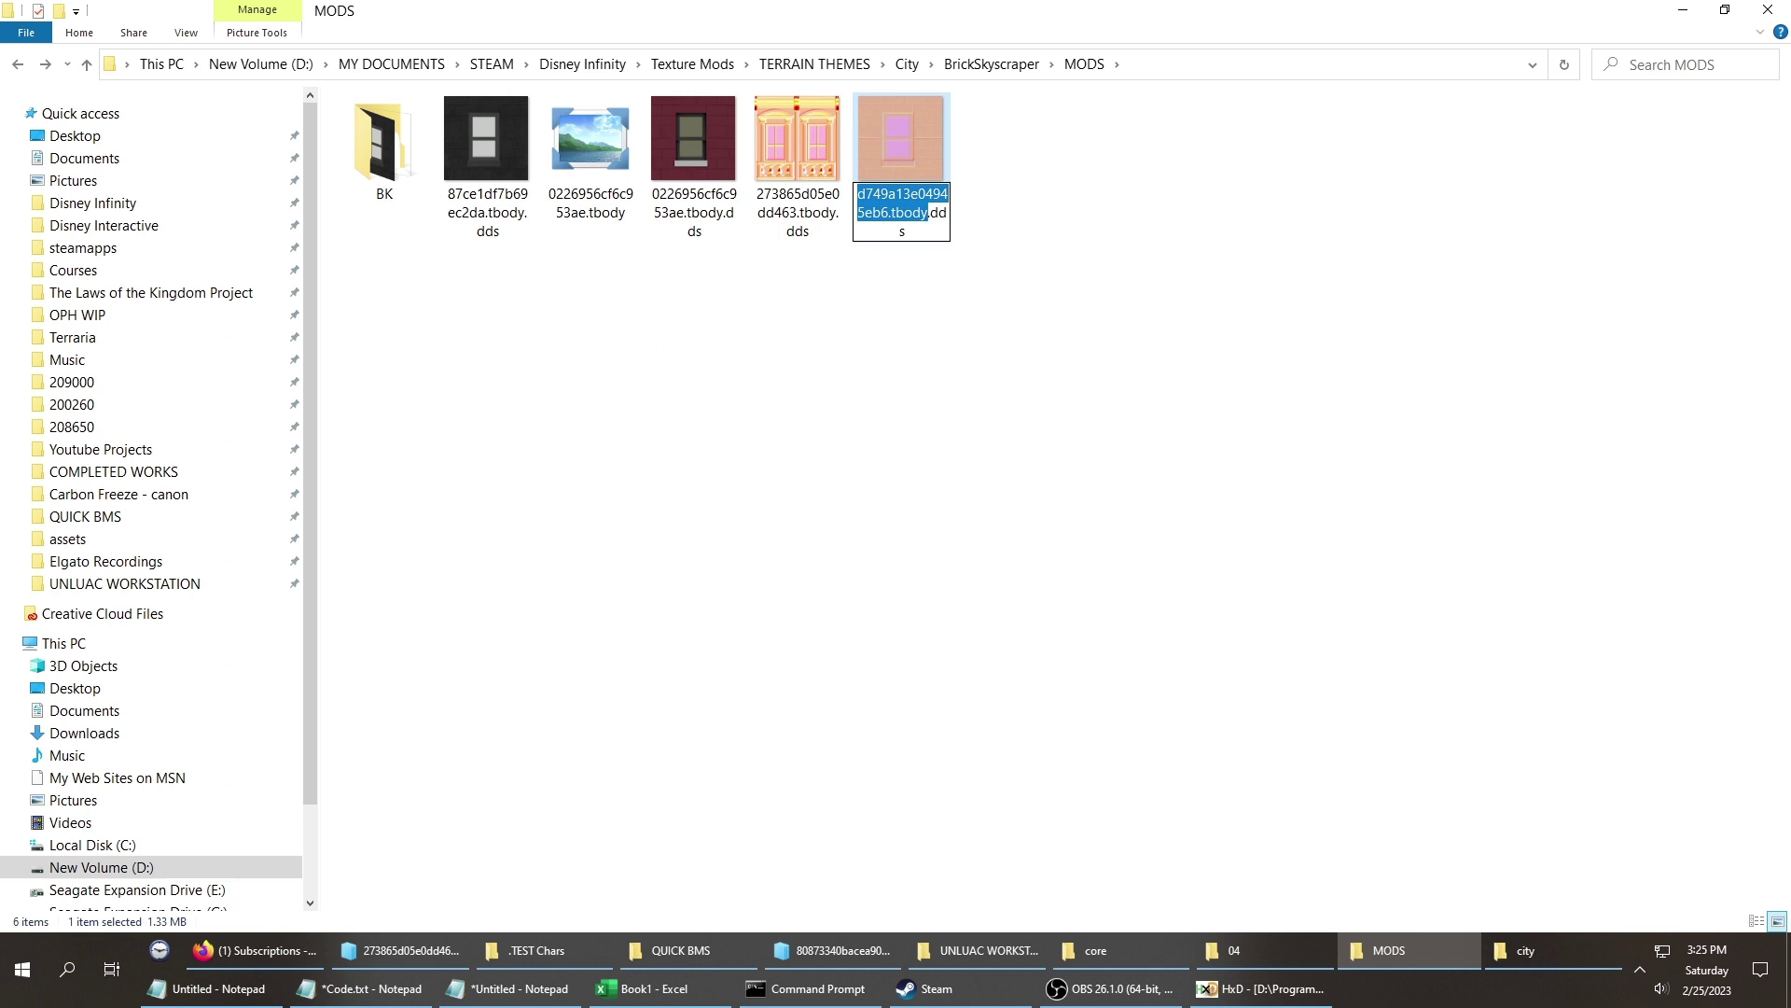
pyautogui.hotkey('shift', 'Tab')
pyautogui.hotkey('ctrl', 'a')
pyautogui.hotkey('ctrl', 'v')
pyautogui.press('Return')
pyautogui.press('Return')
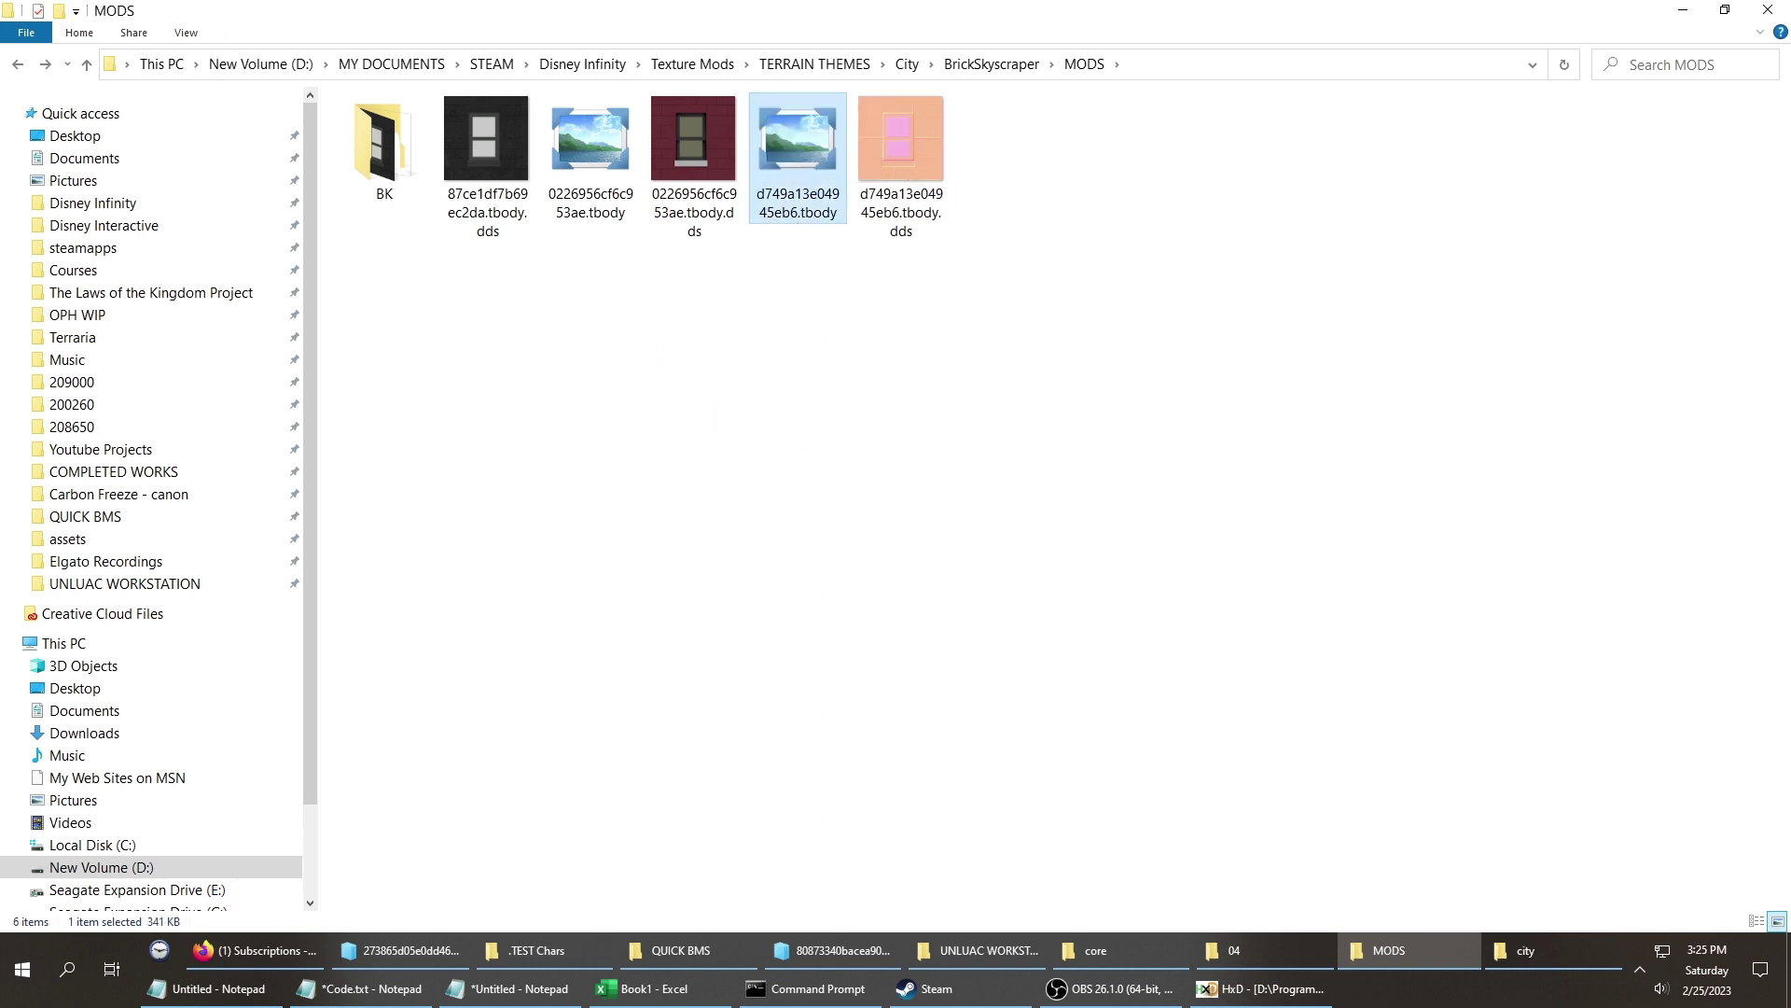
# Copy the two renamed .tbody files from MODS into the game's assets\textures folder, replacing the existing files.
pyautogui.click(590, 157)
pyautogui.keyDown('ctrl'); pyautogui.click(798, 157); pyautogui.keyUp('ctrl')
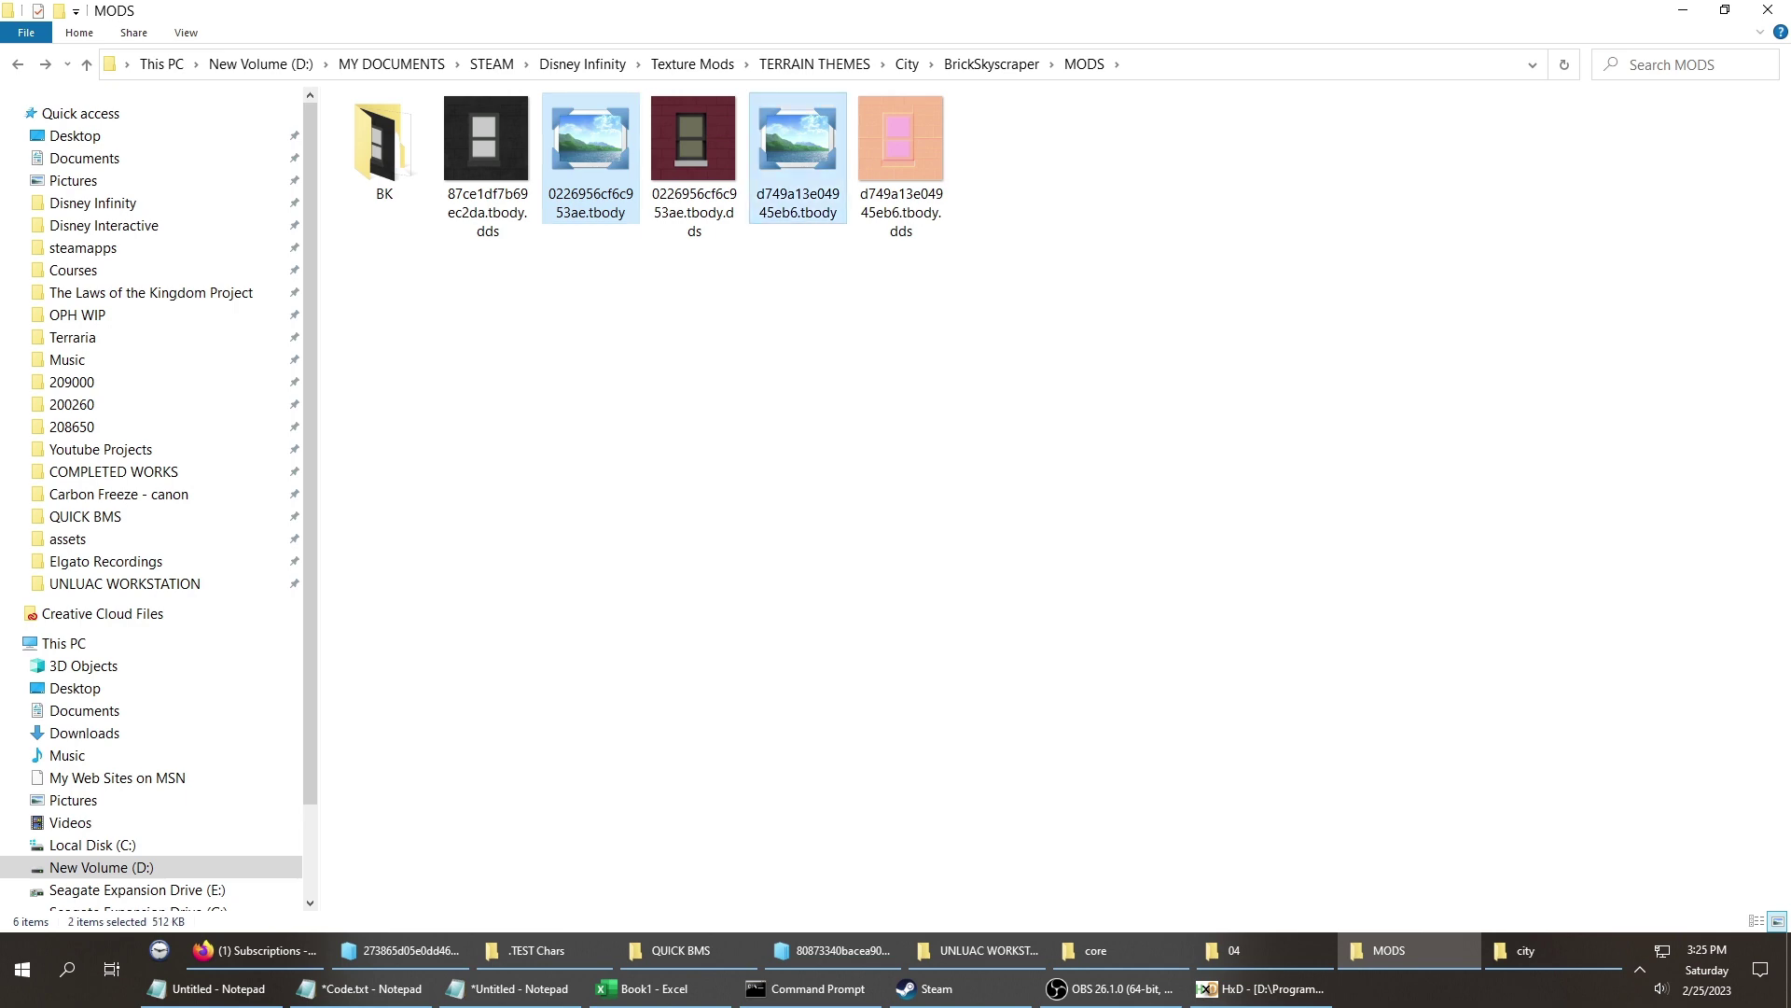
pyautogui.hotkey('alt', 'Tab')
pyautogui.hotkey('alt', 'Tab')
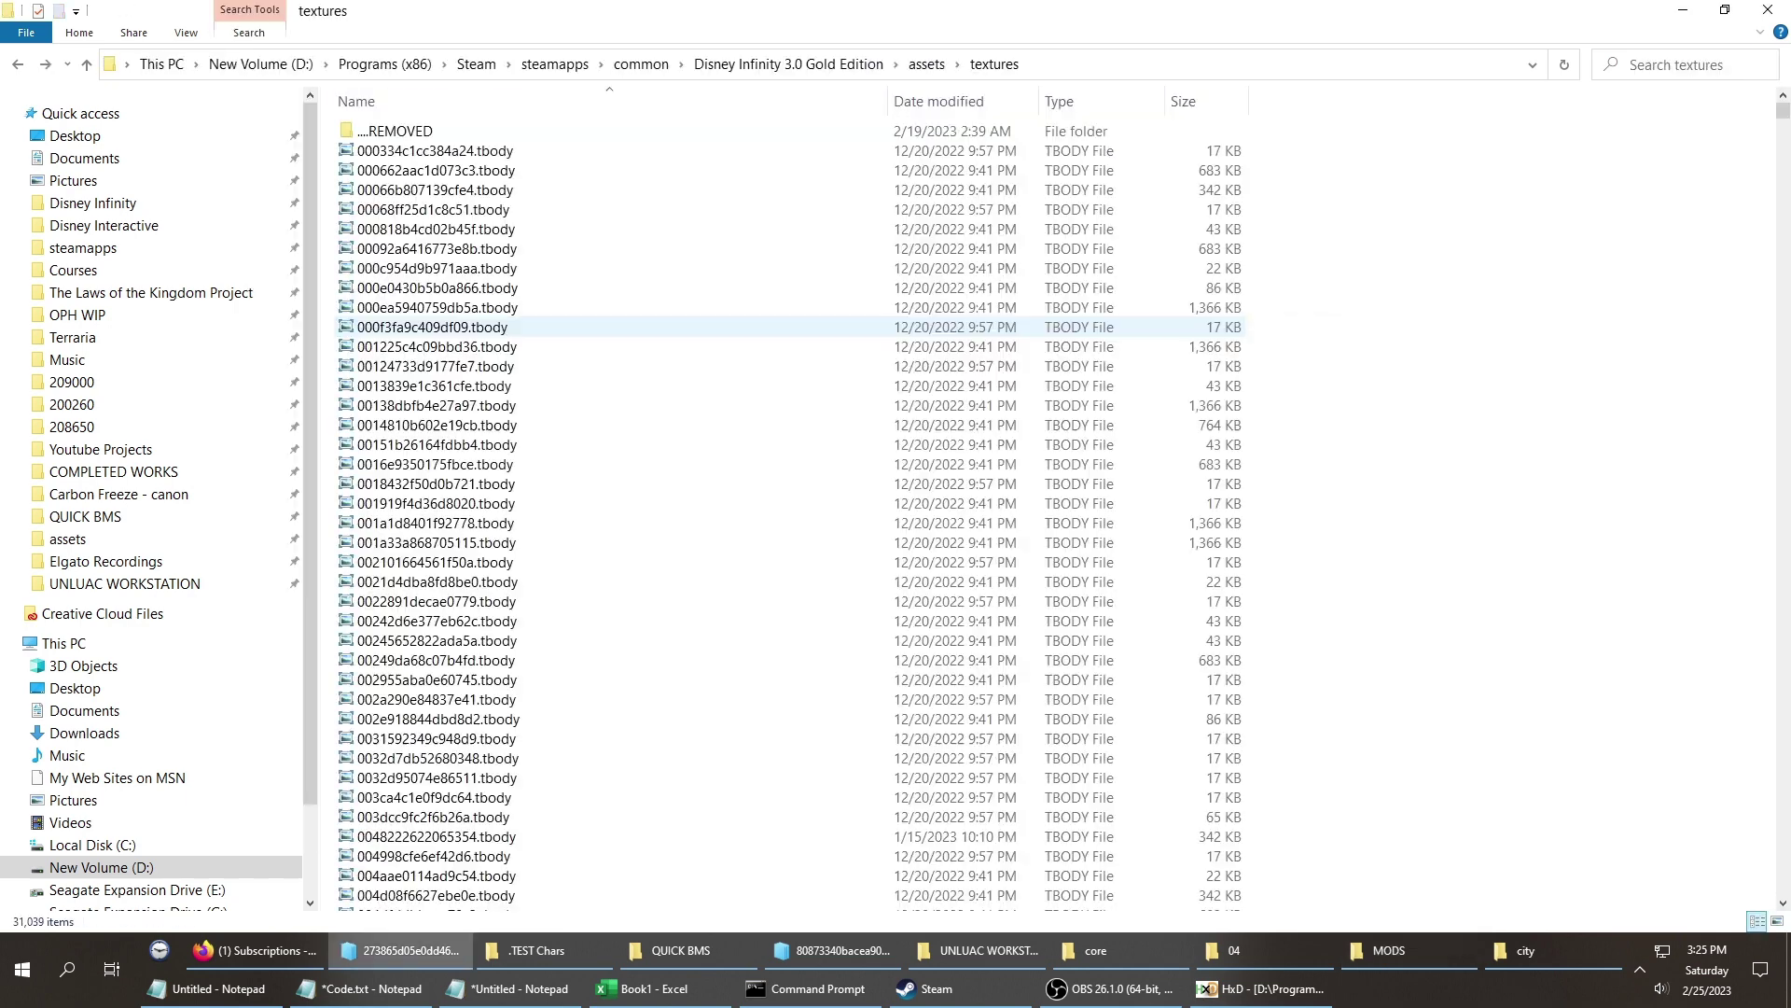
pyautogui.hotkey('ctrl', 'v')
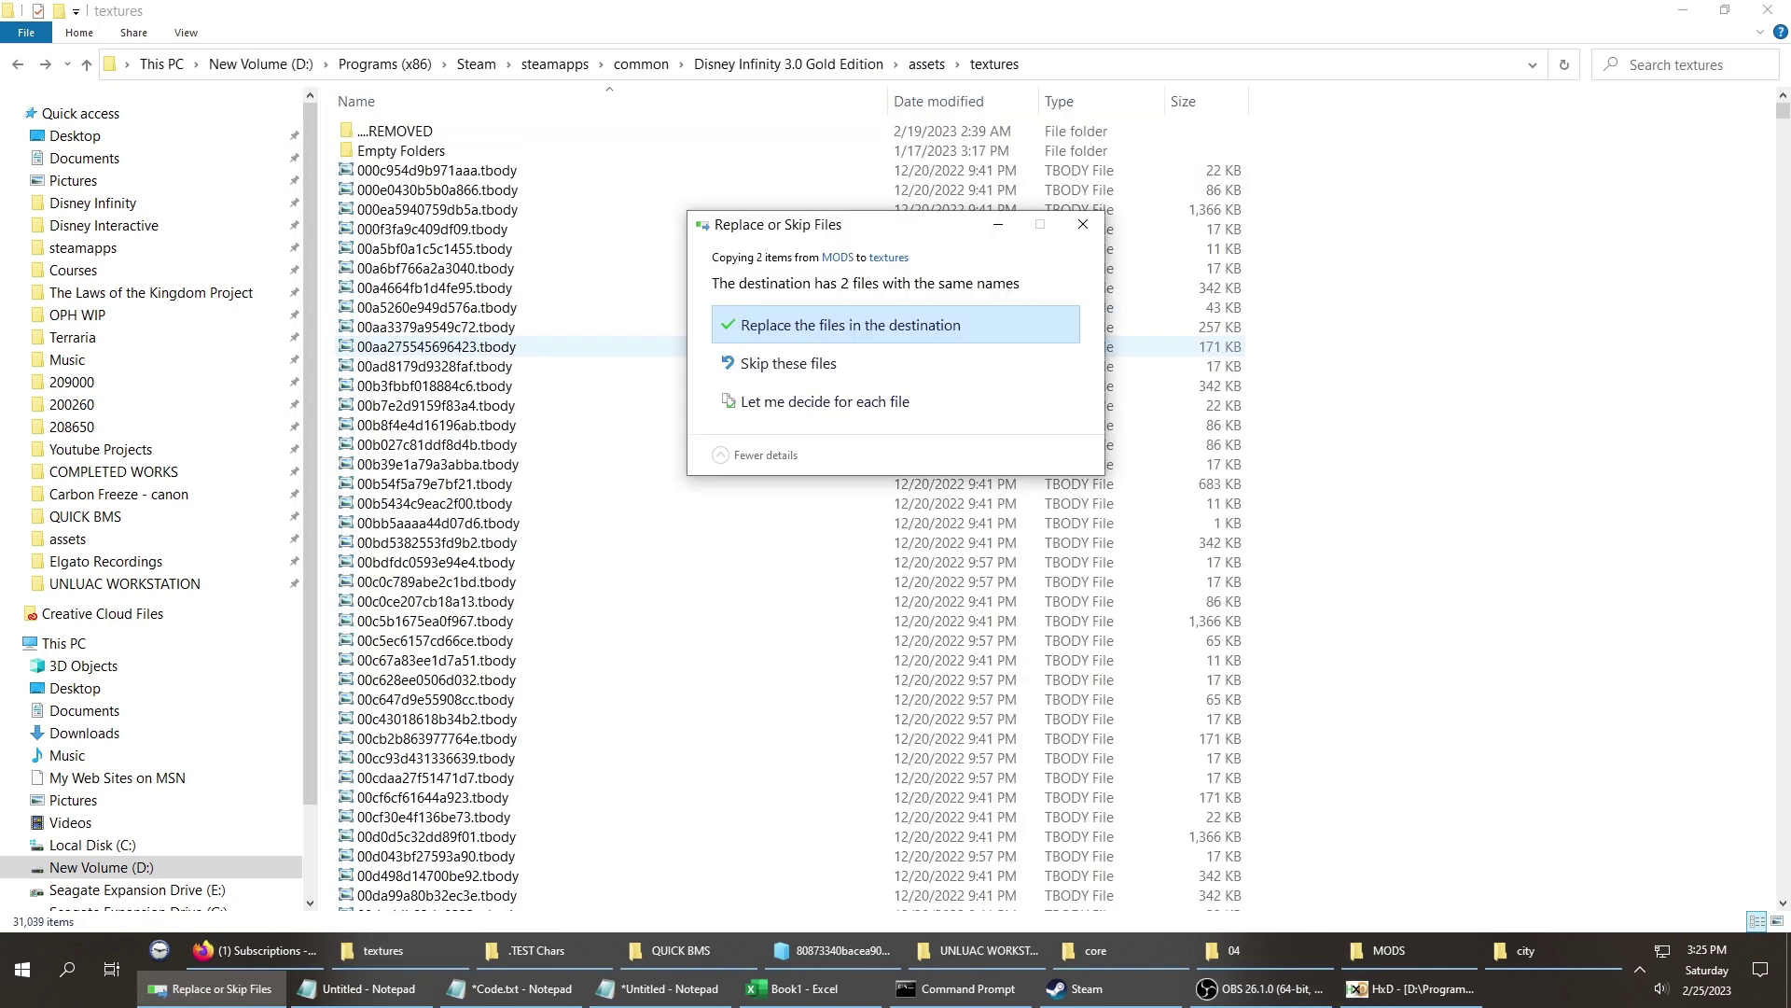
pyautogui.press('Return')
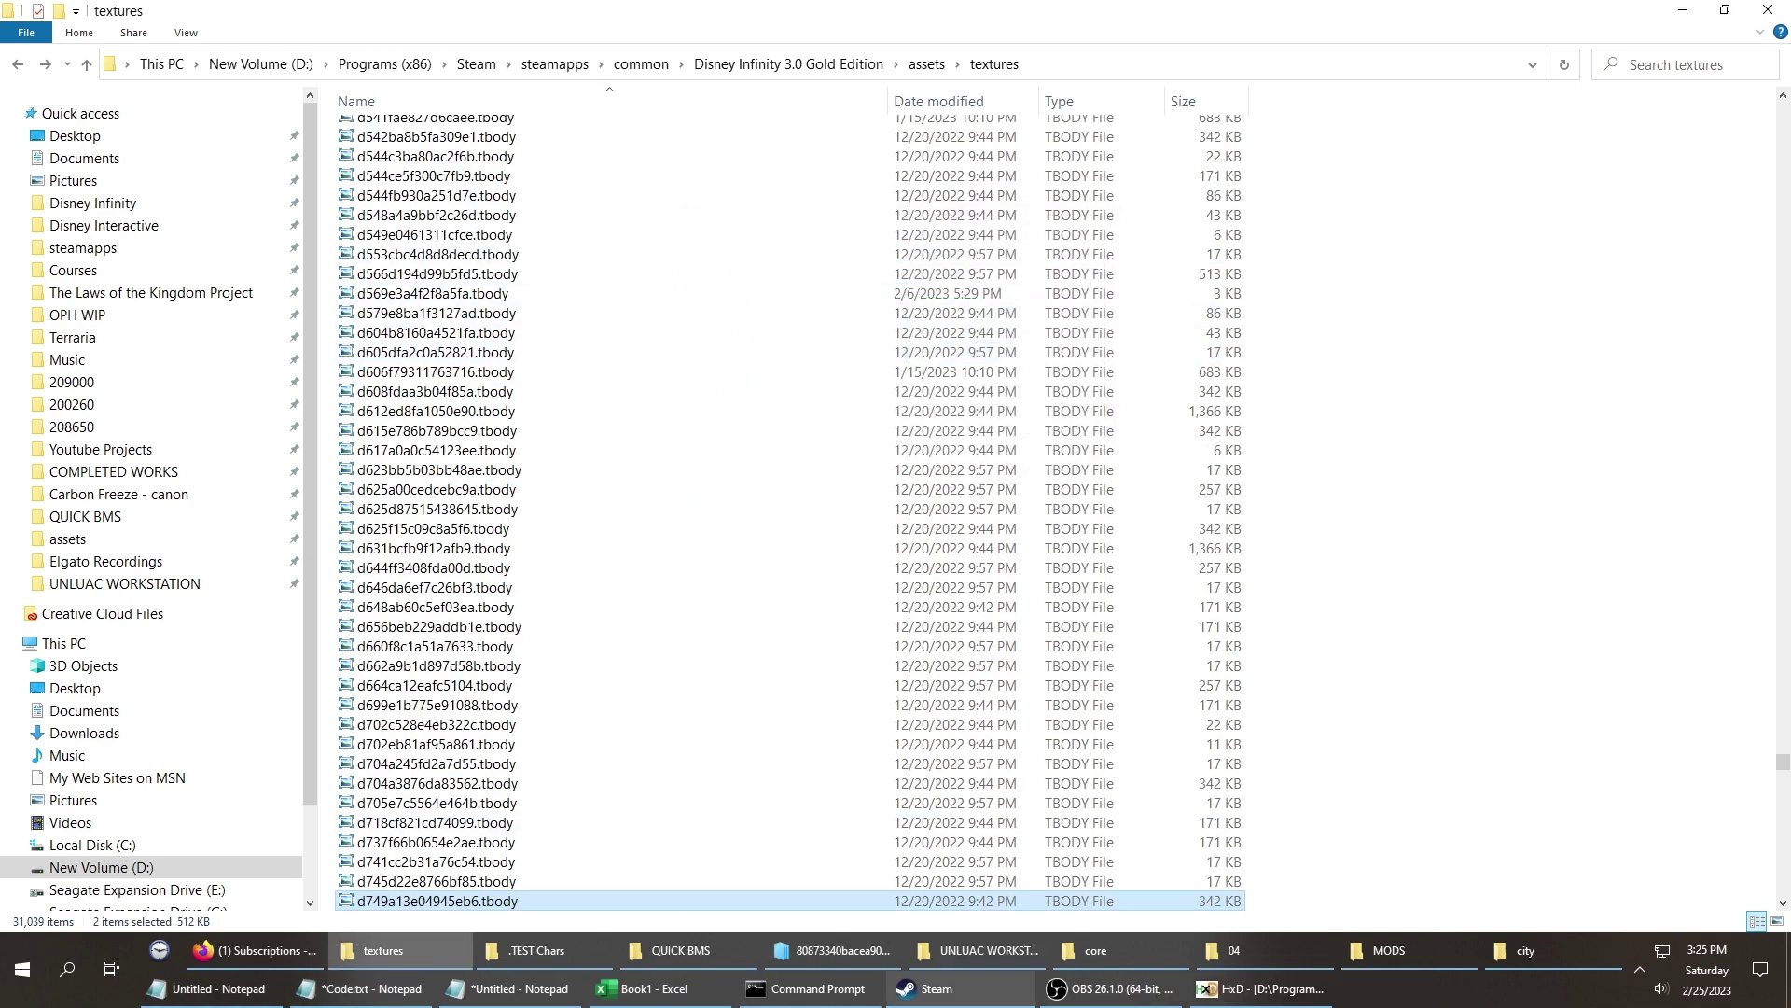
# Switch to Disney Infinity 3.0 and examine the brick skyscraper's new window texture up close and from the street.
pyautogui.moveTo(933, 988)
pyautogui.click(959, 875)
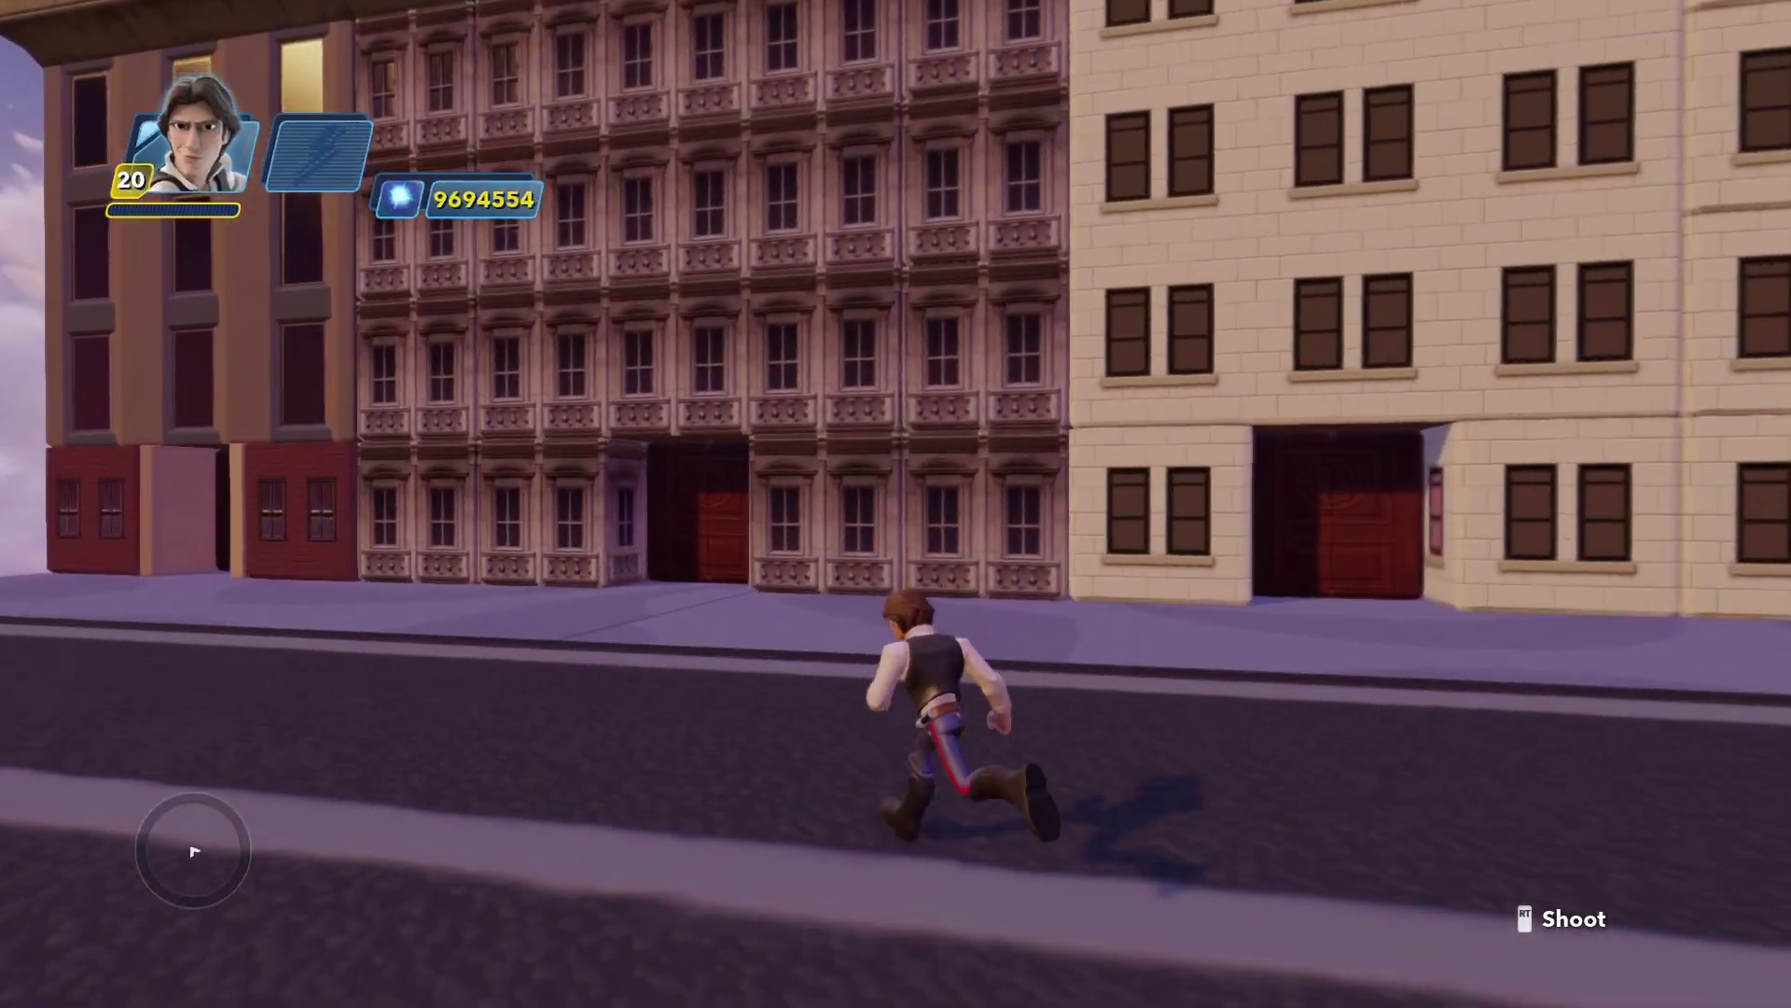
pyautogui.press('w')
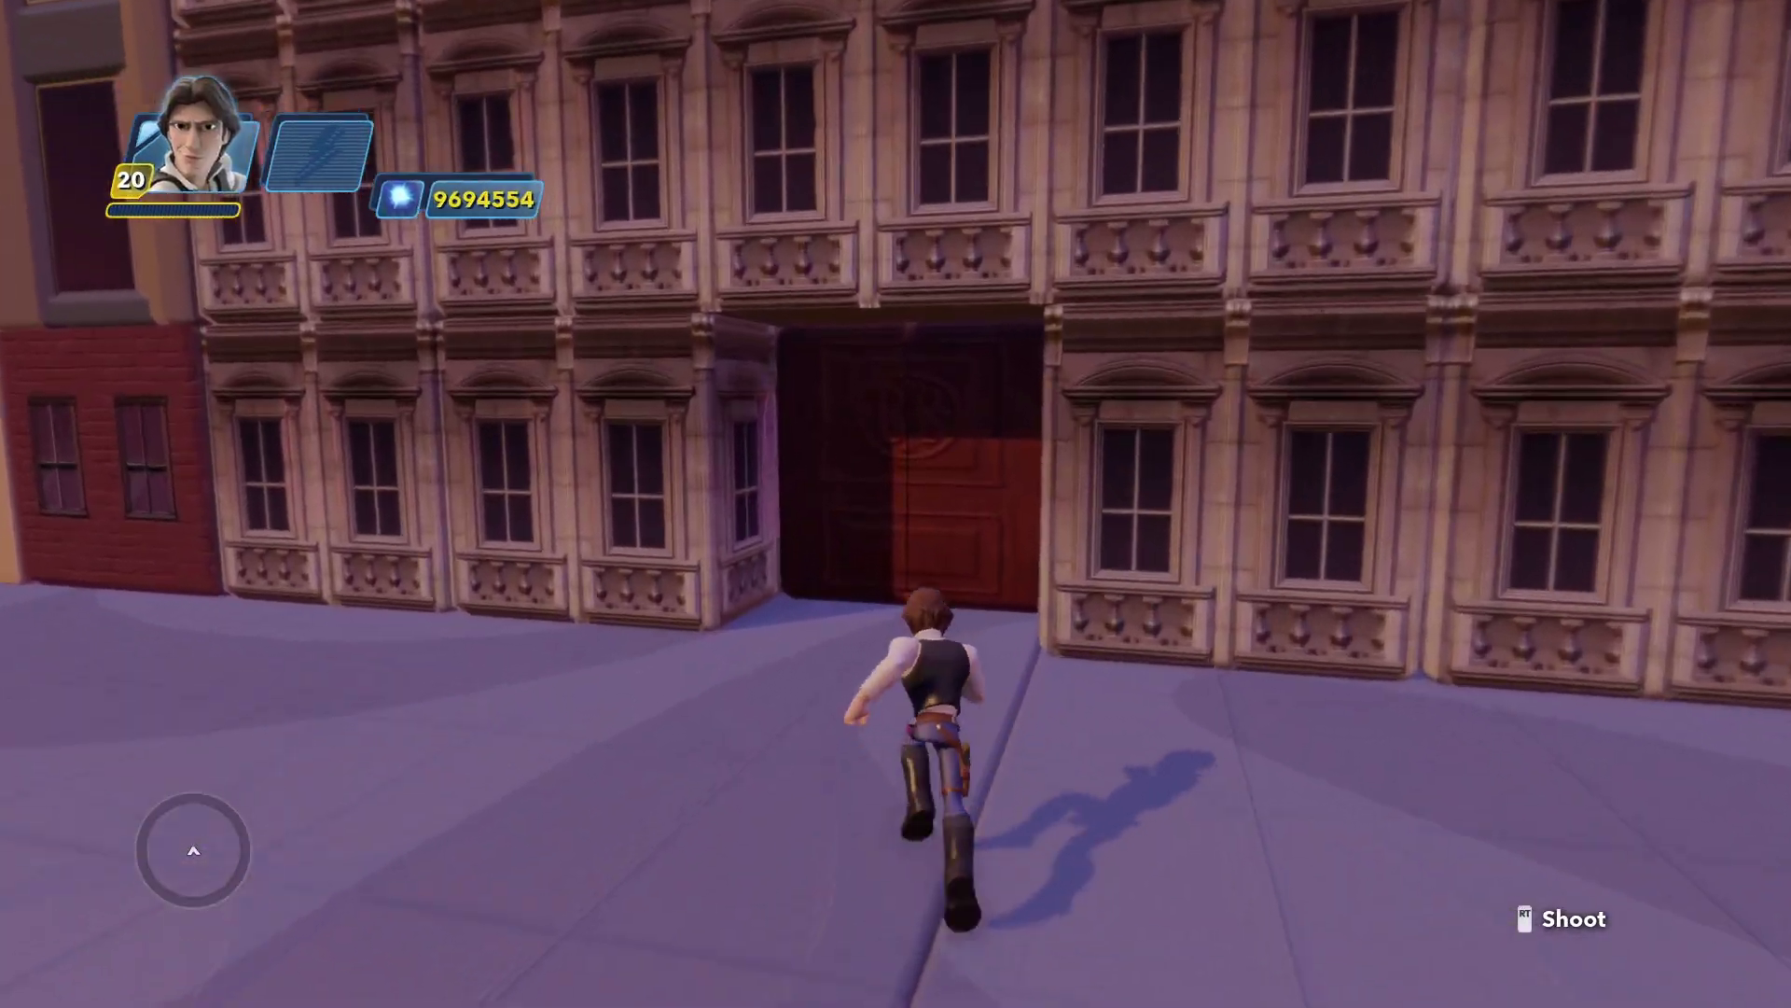
pyautogui.press('s')
pyautogui.press('w')
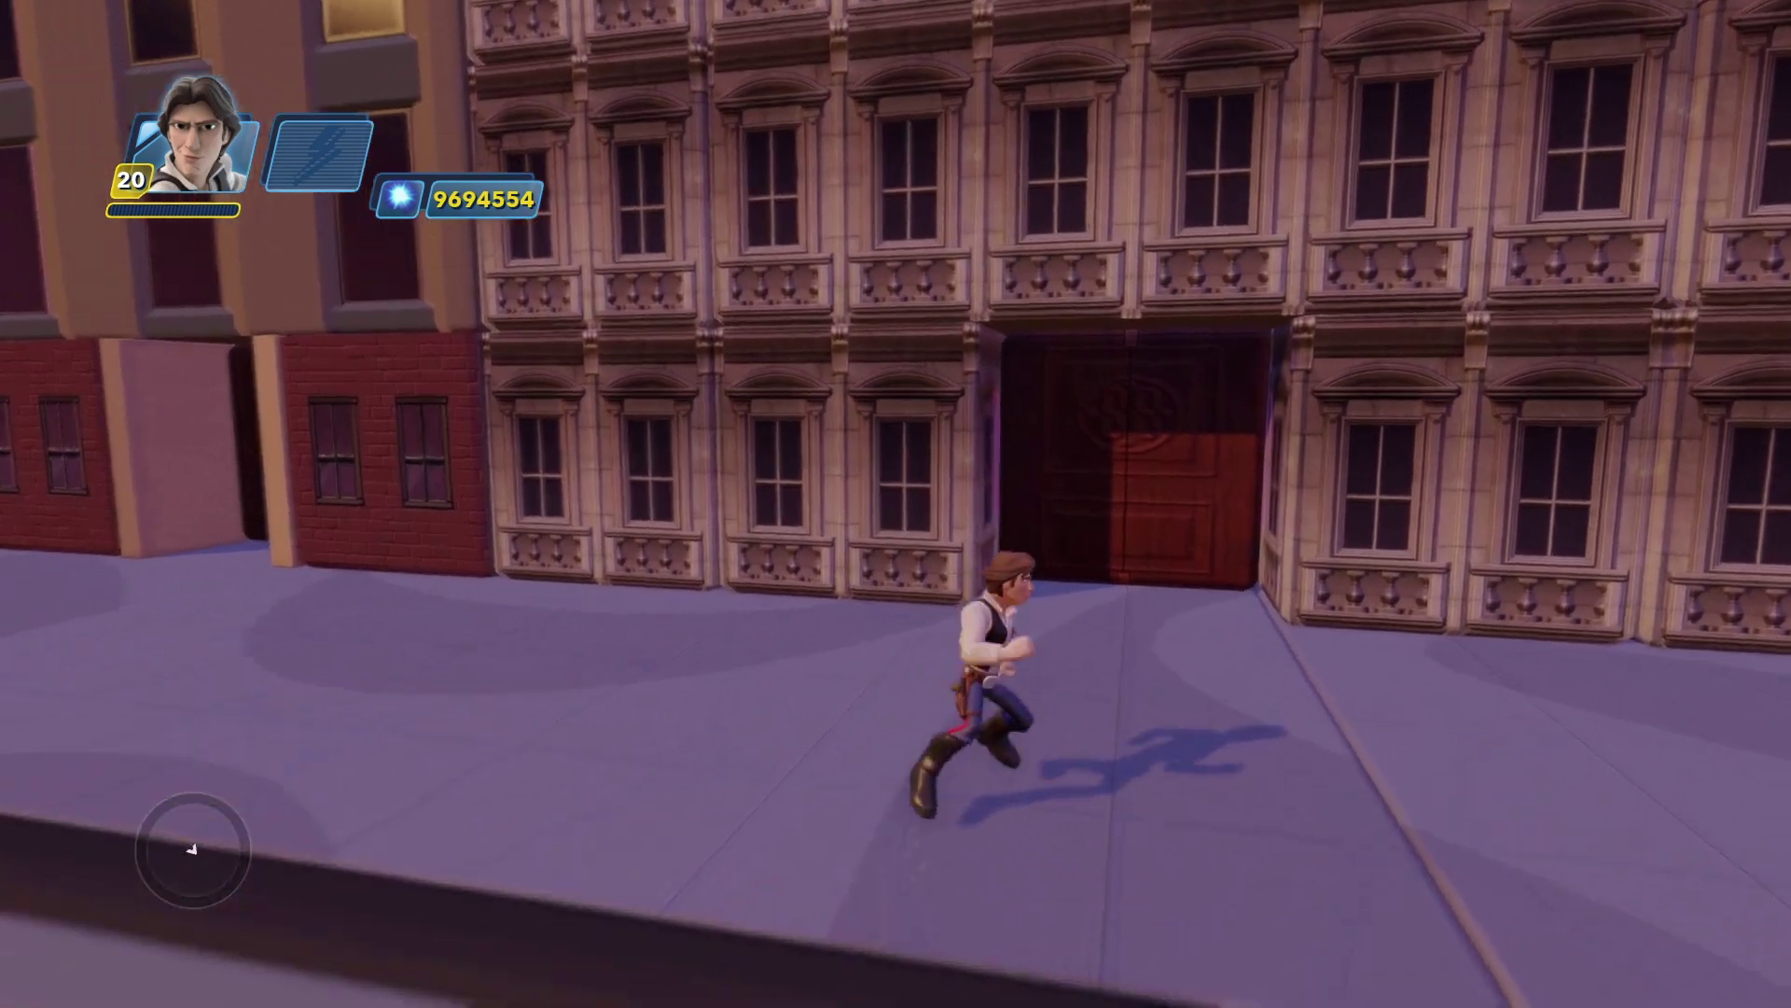
pyautogui.press('w')
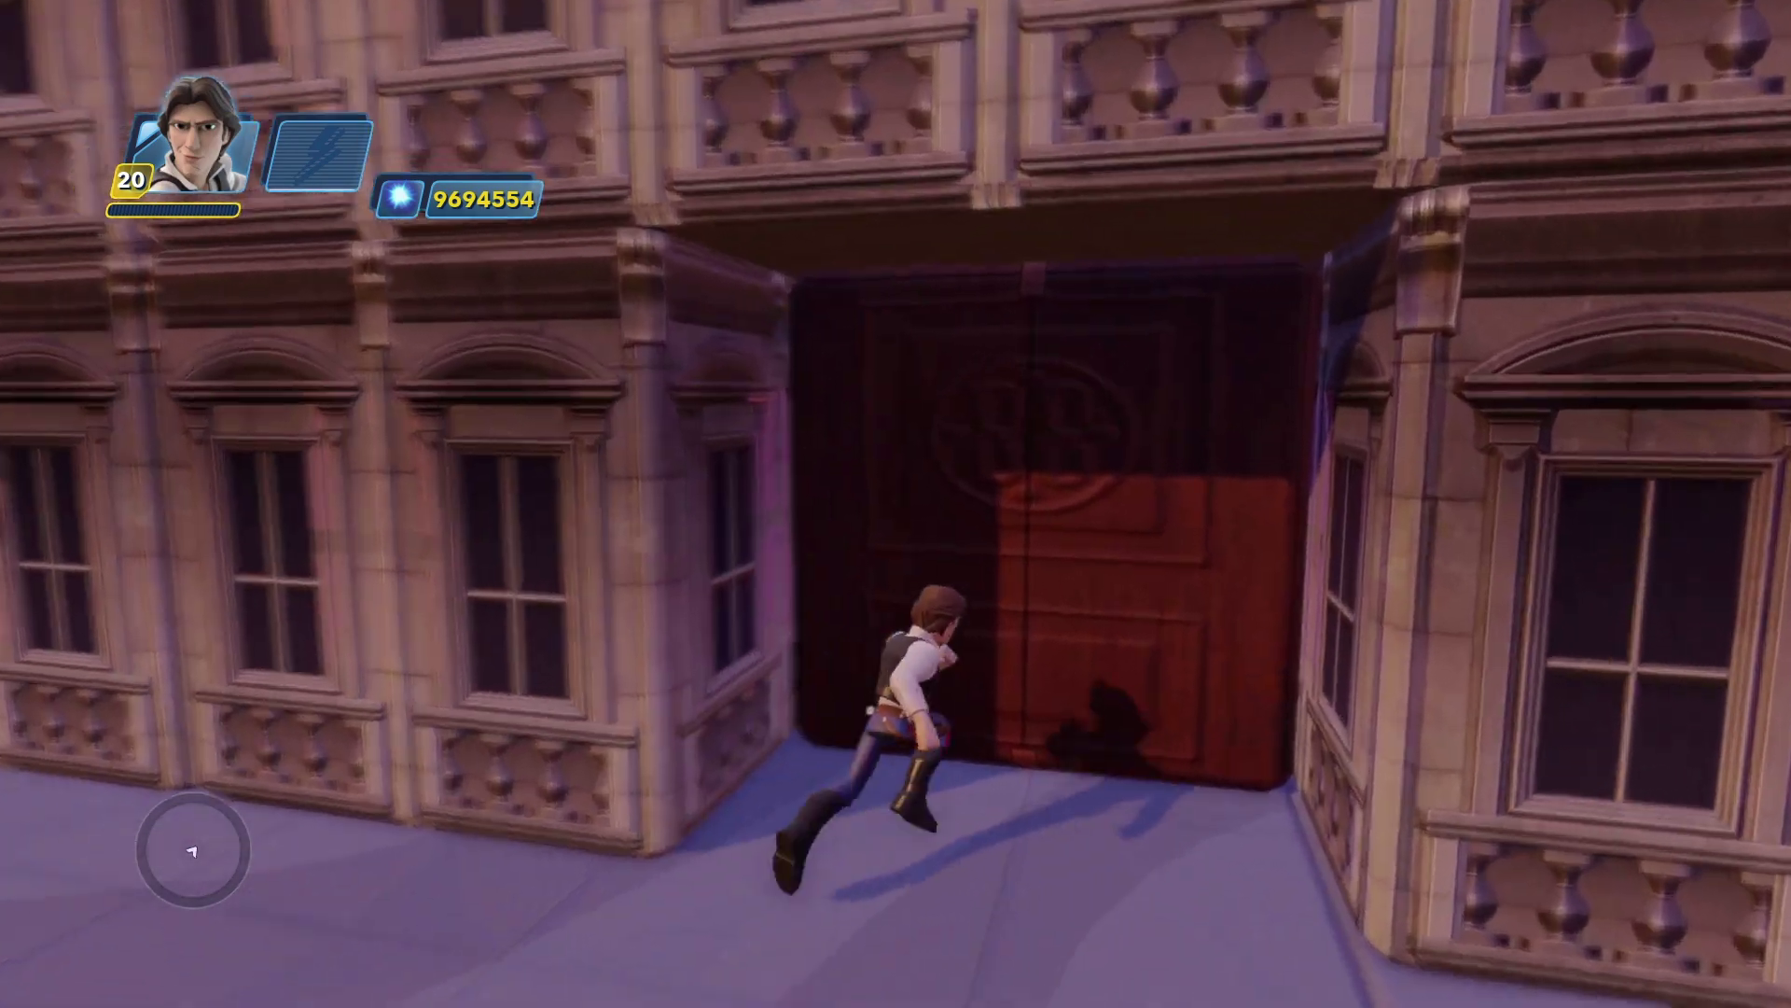
pyautogui.press('s')
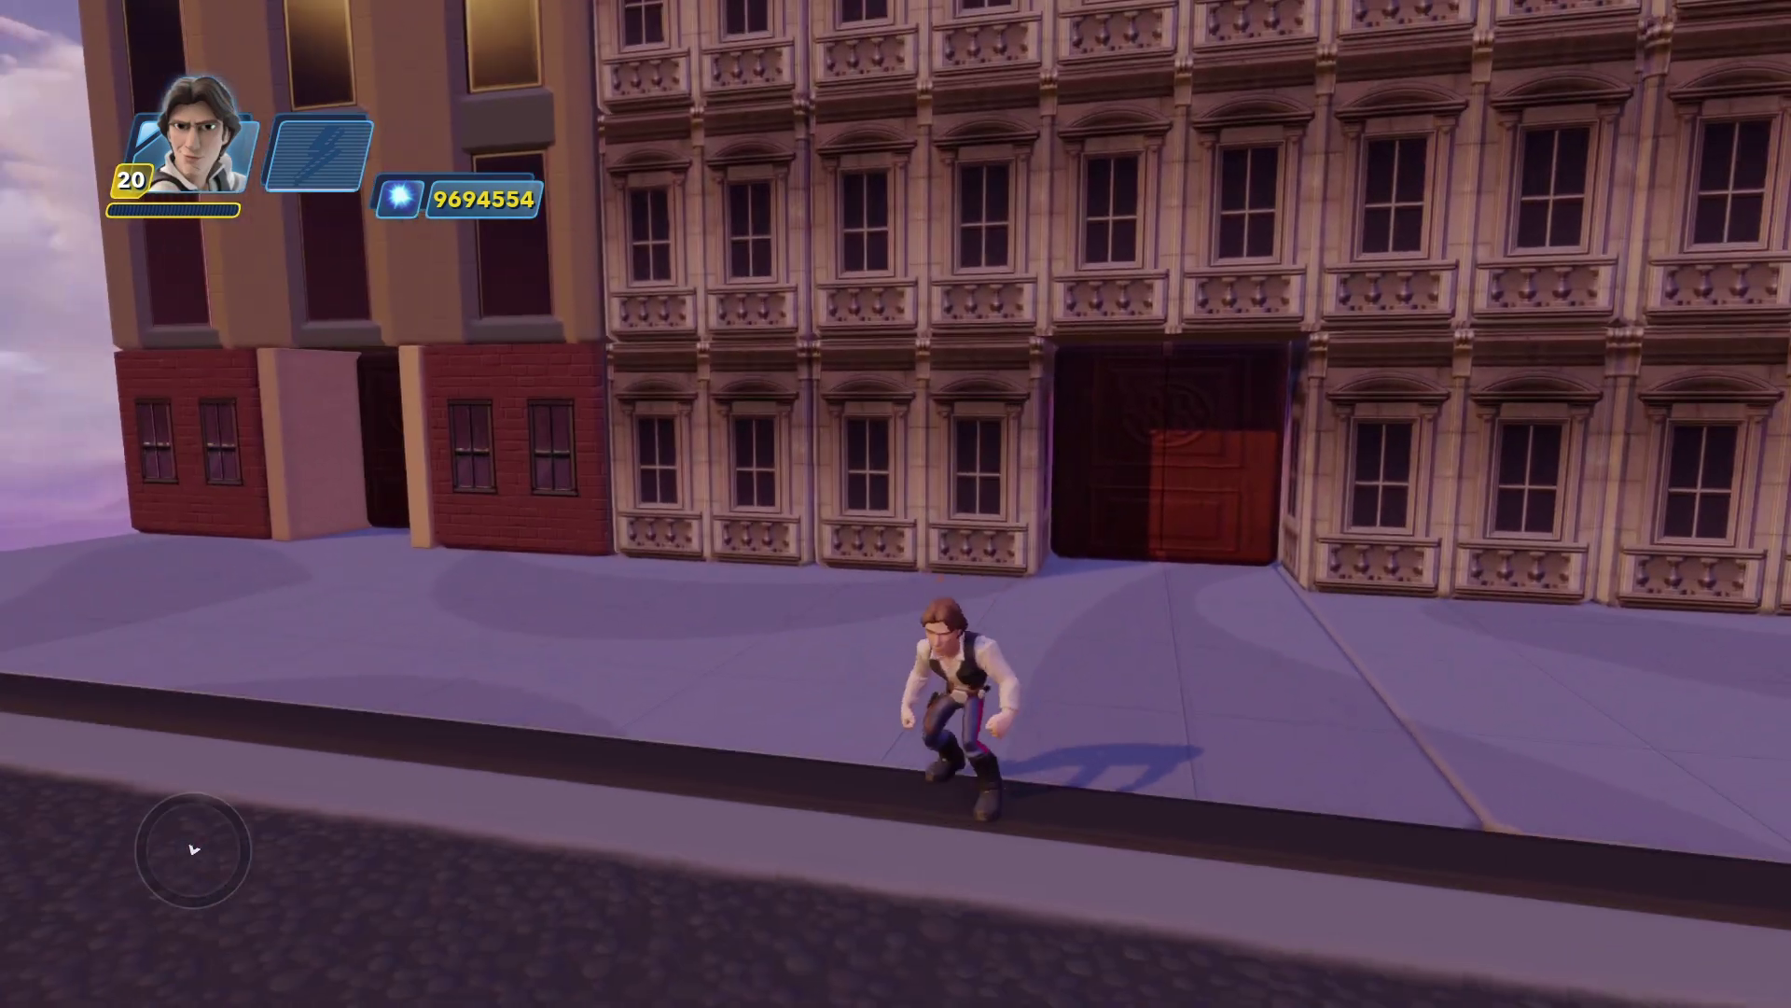
pyautogui.press('w')
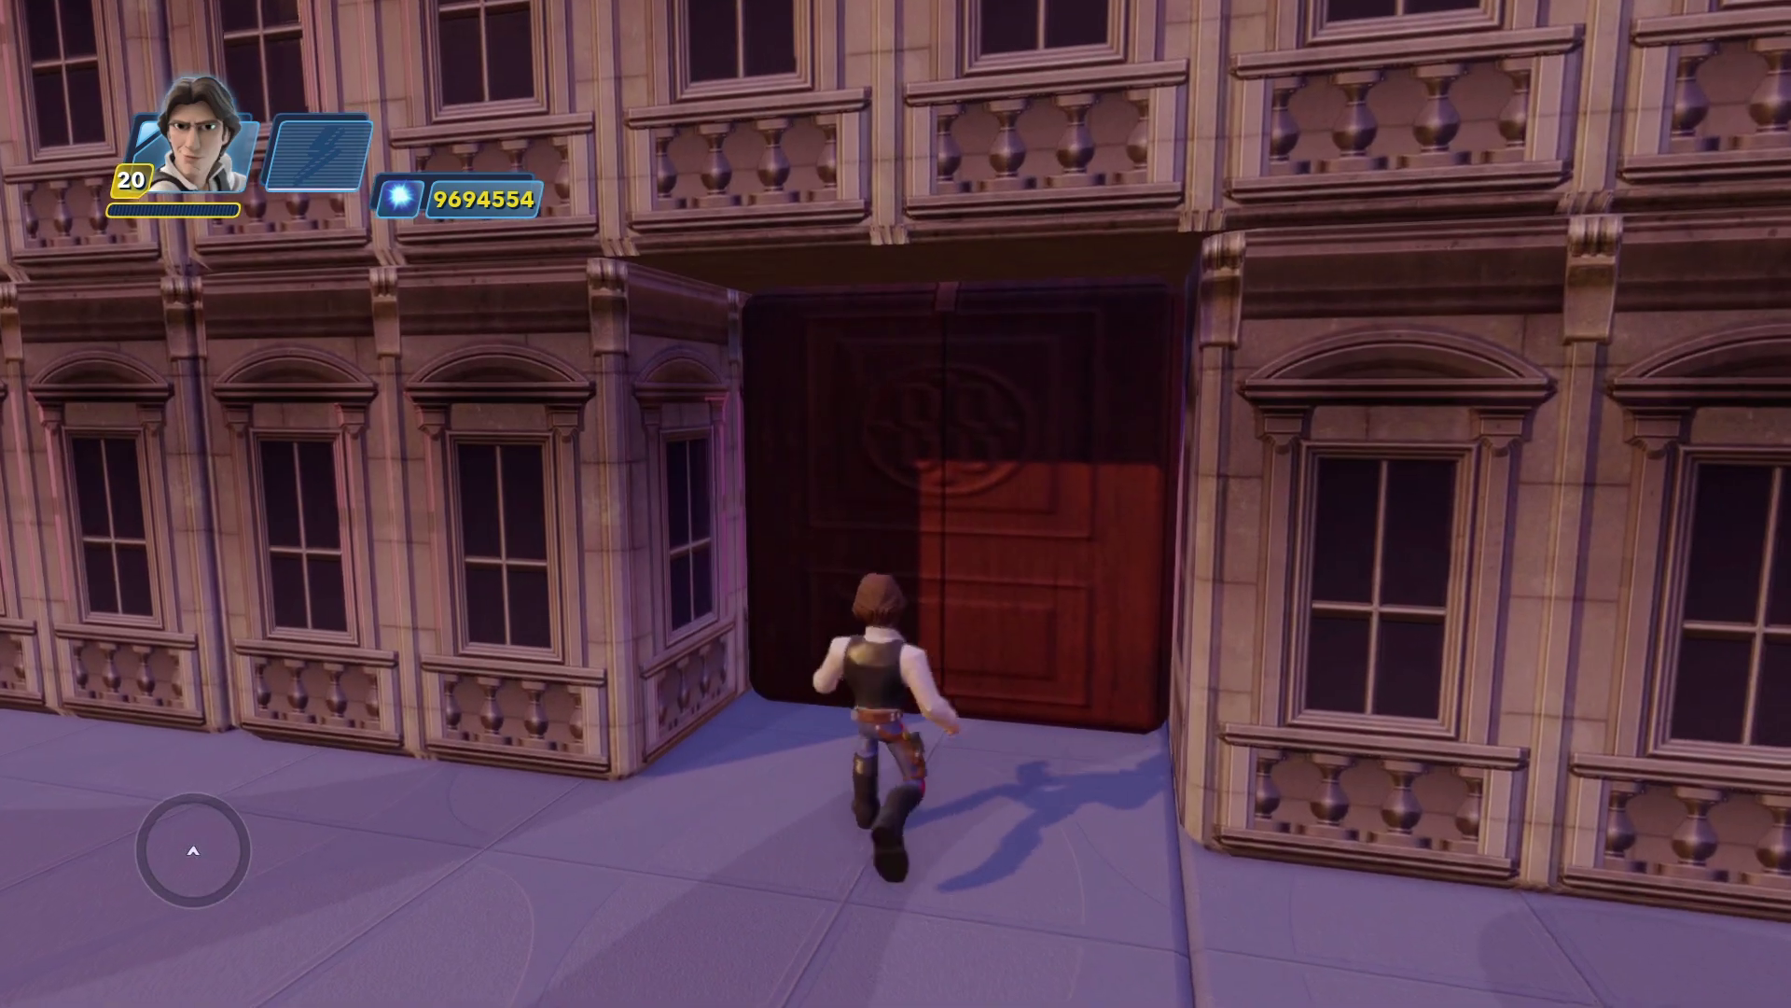
pyautogui.press('a')
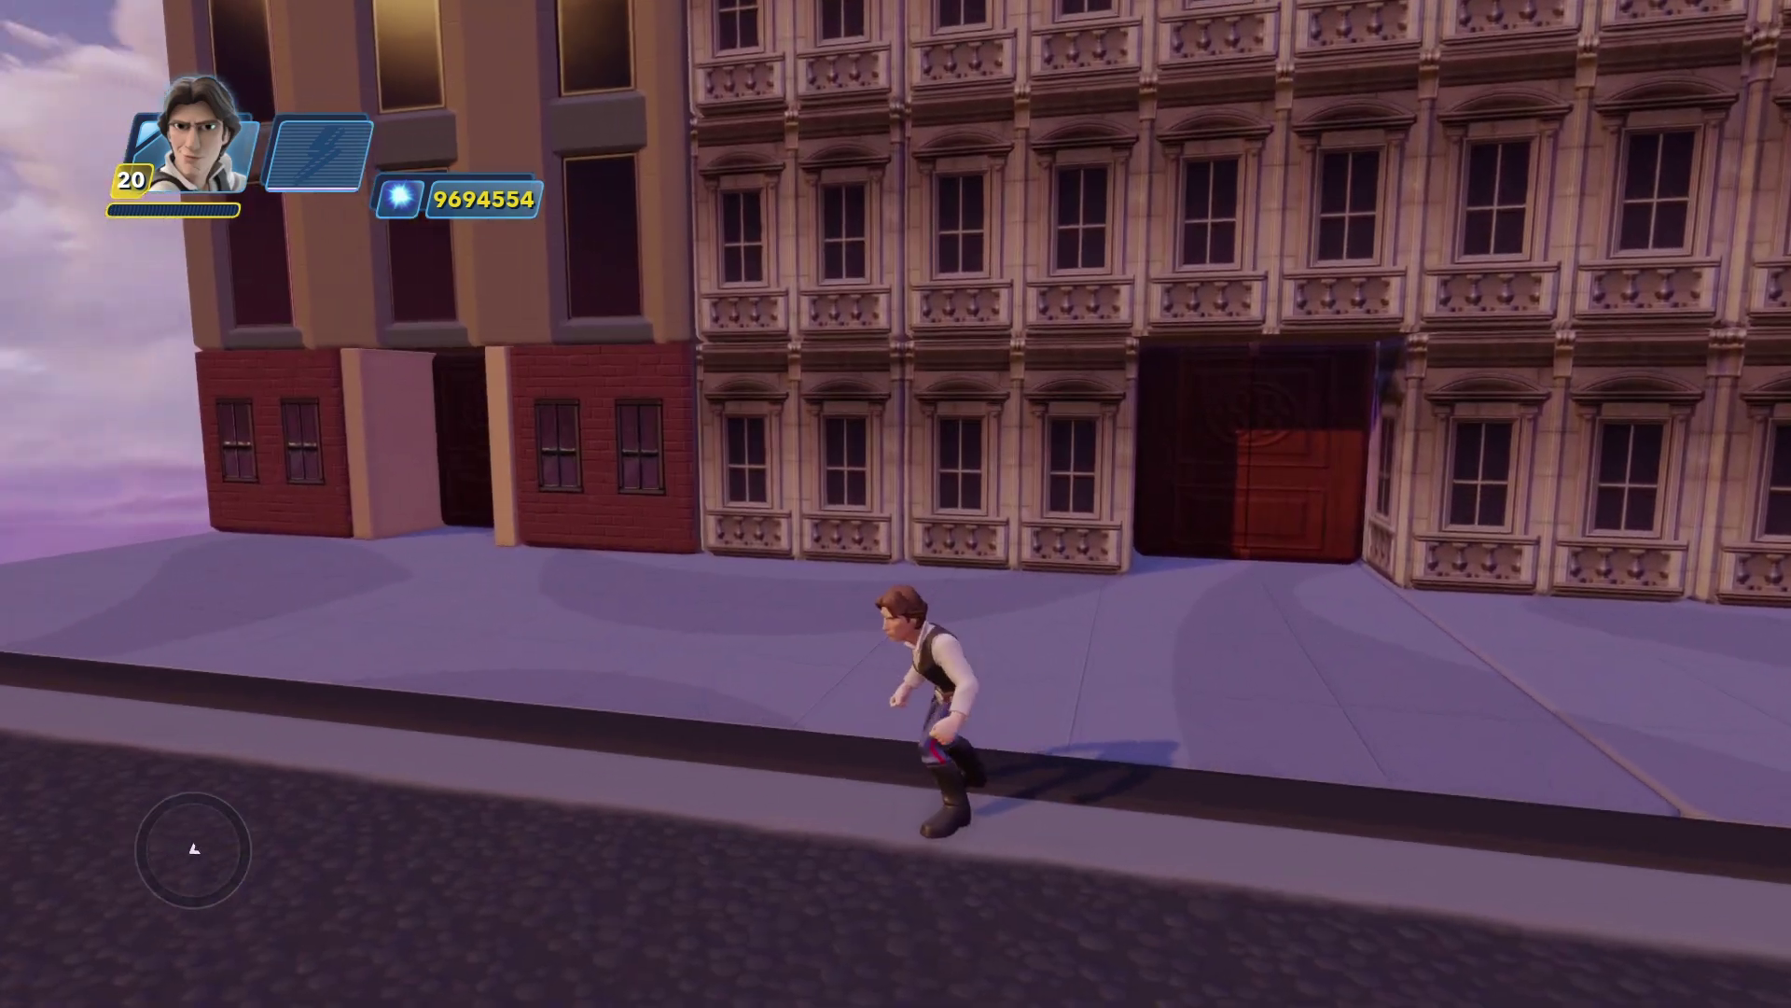
pyautogui.press('a')
pyautogui.press('d')
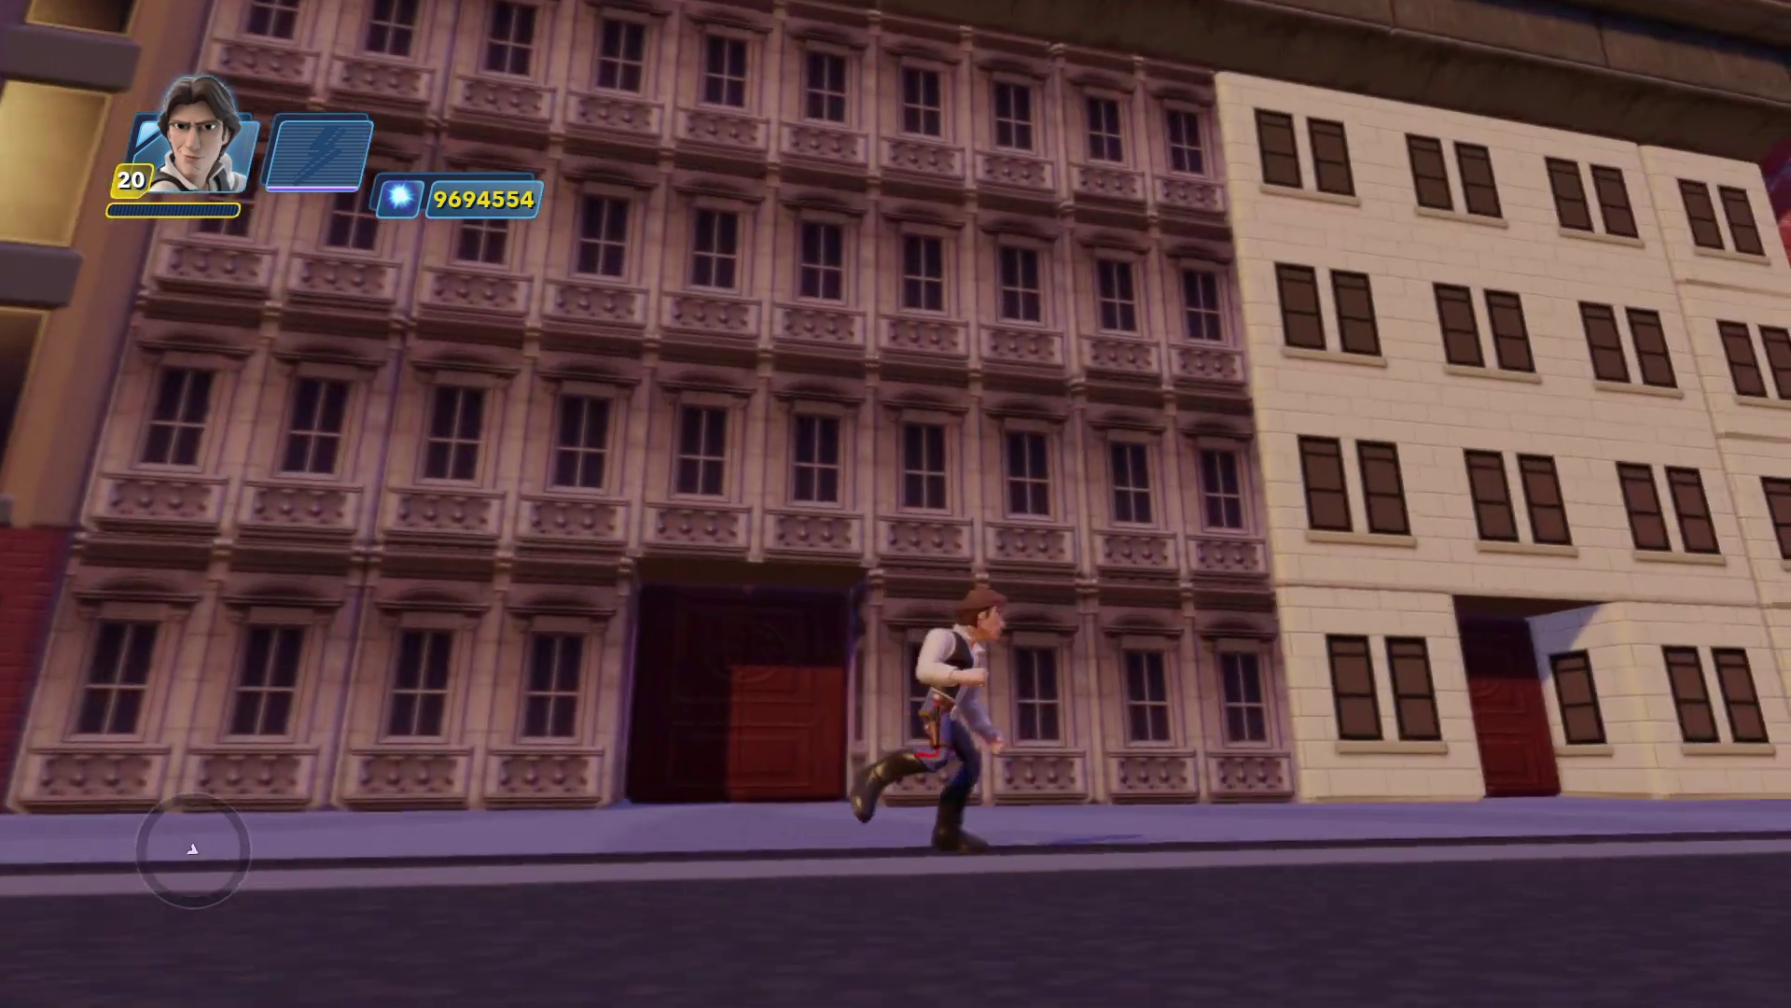
pyautogui.press('s')
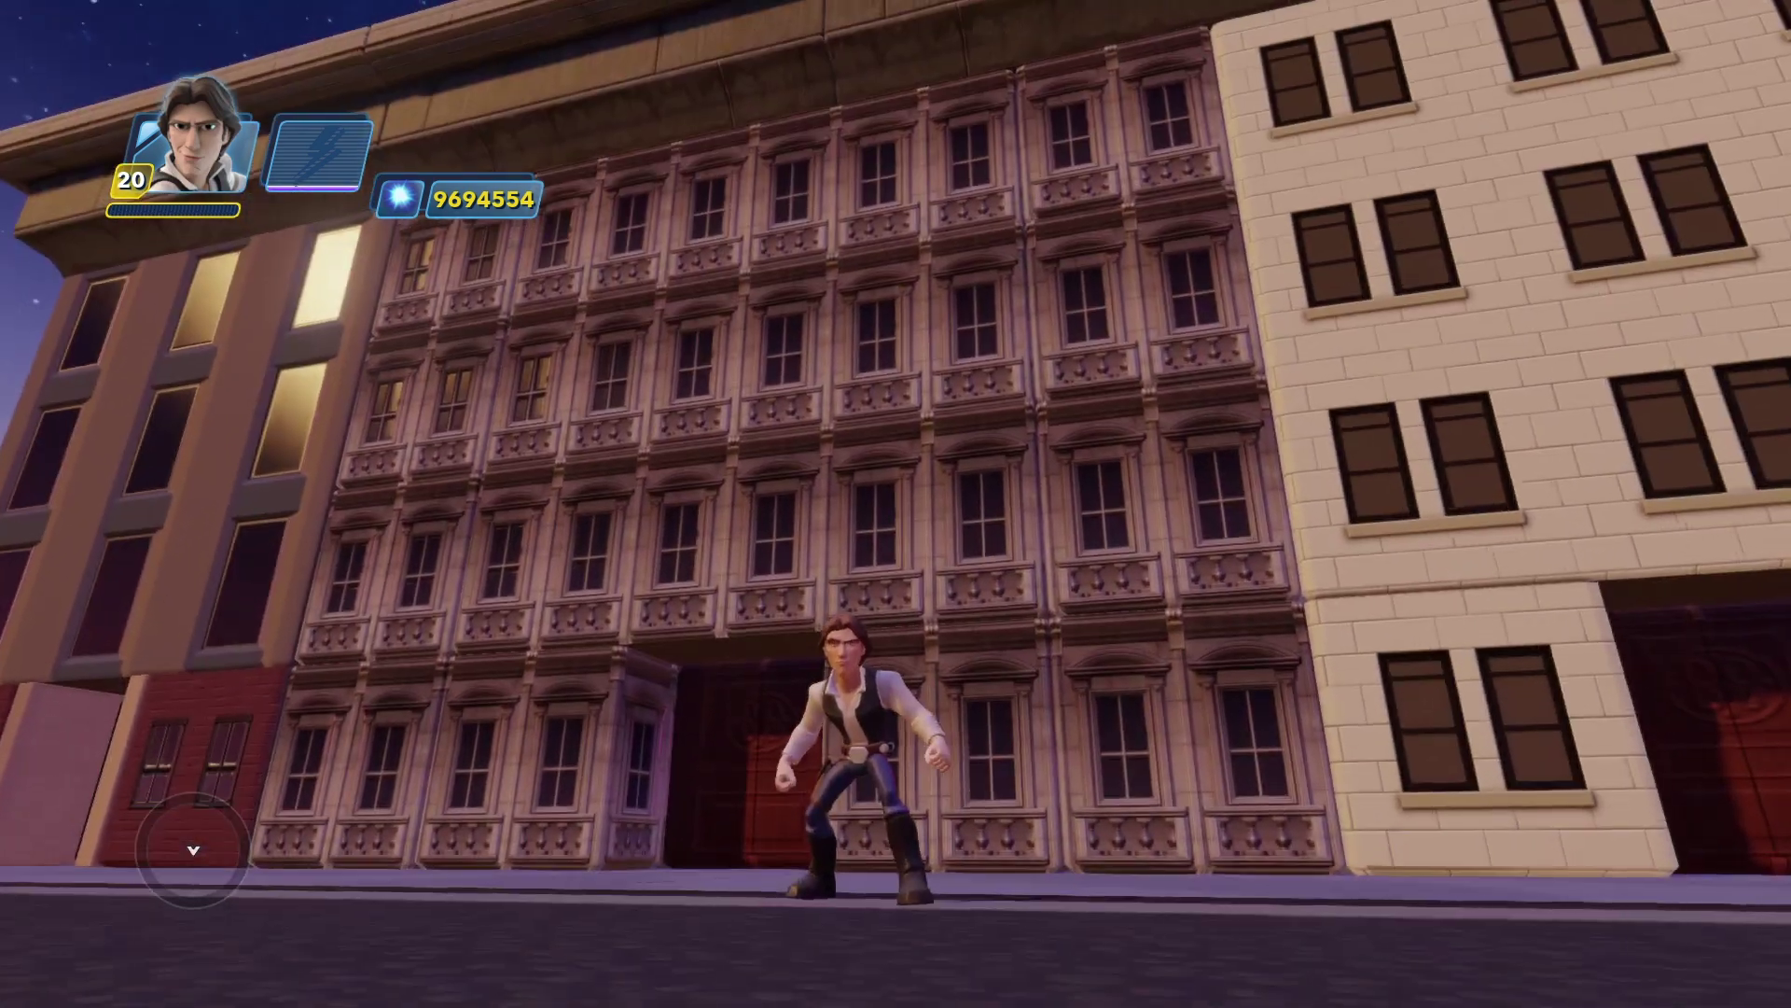
# Open the building editor with the wand and preview the smaller Building Sets - Group 2 skyscraper pieces above the roof.
pyautogui.press('q')
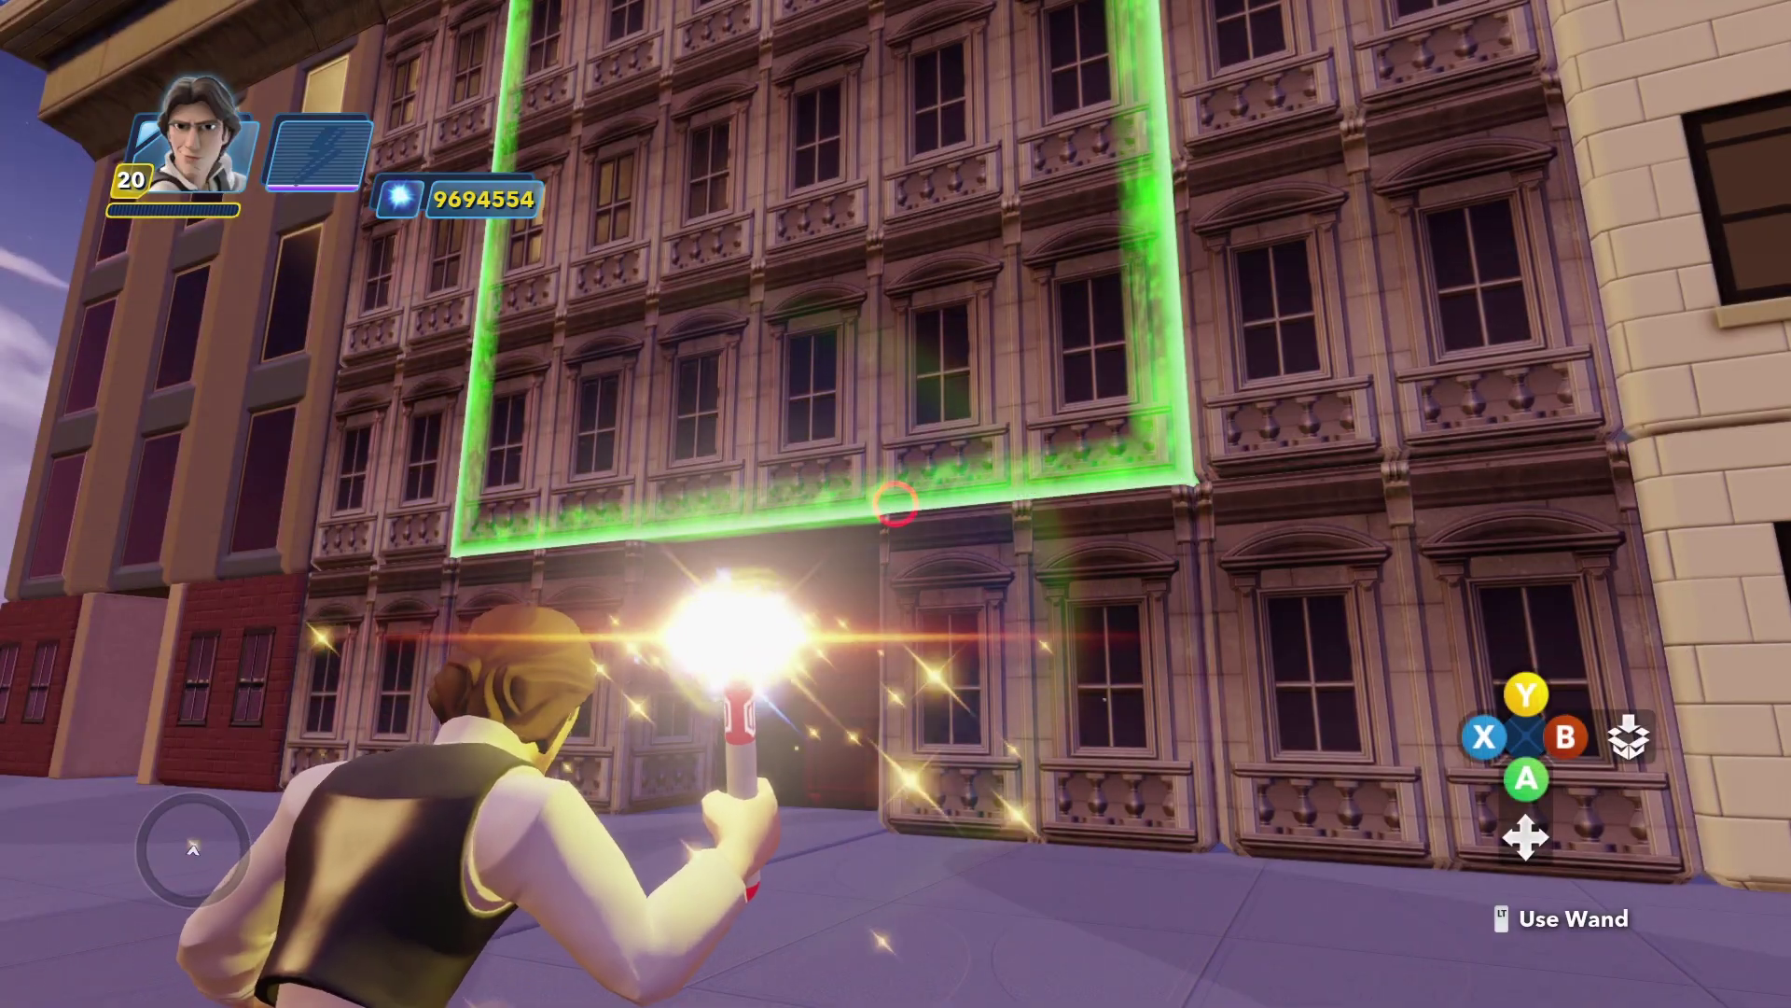
pyautogui.press('b')
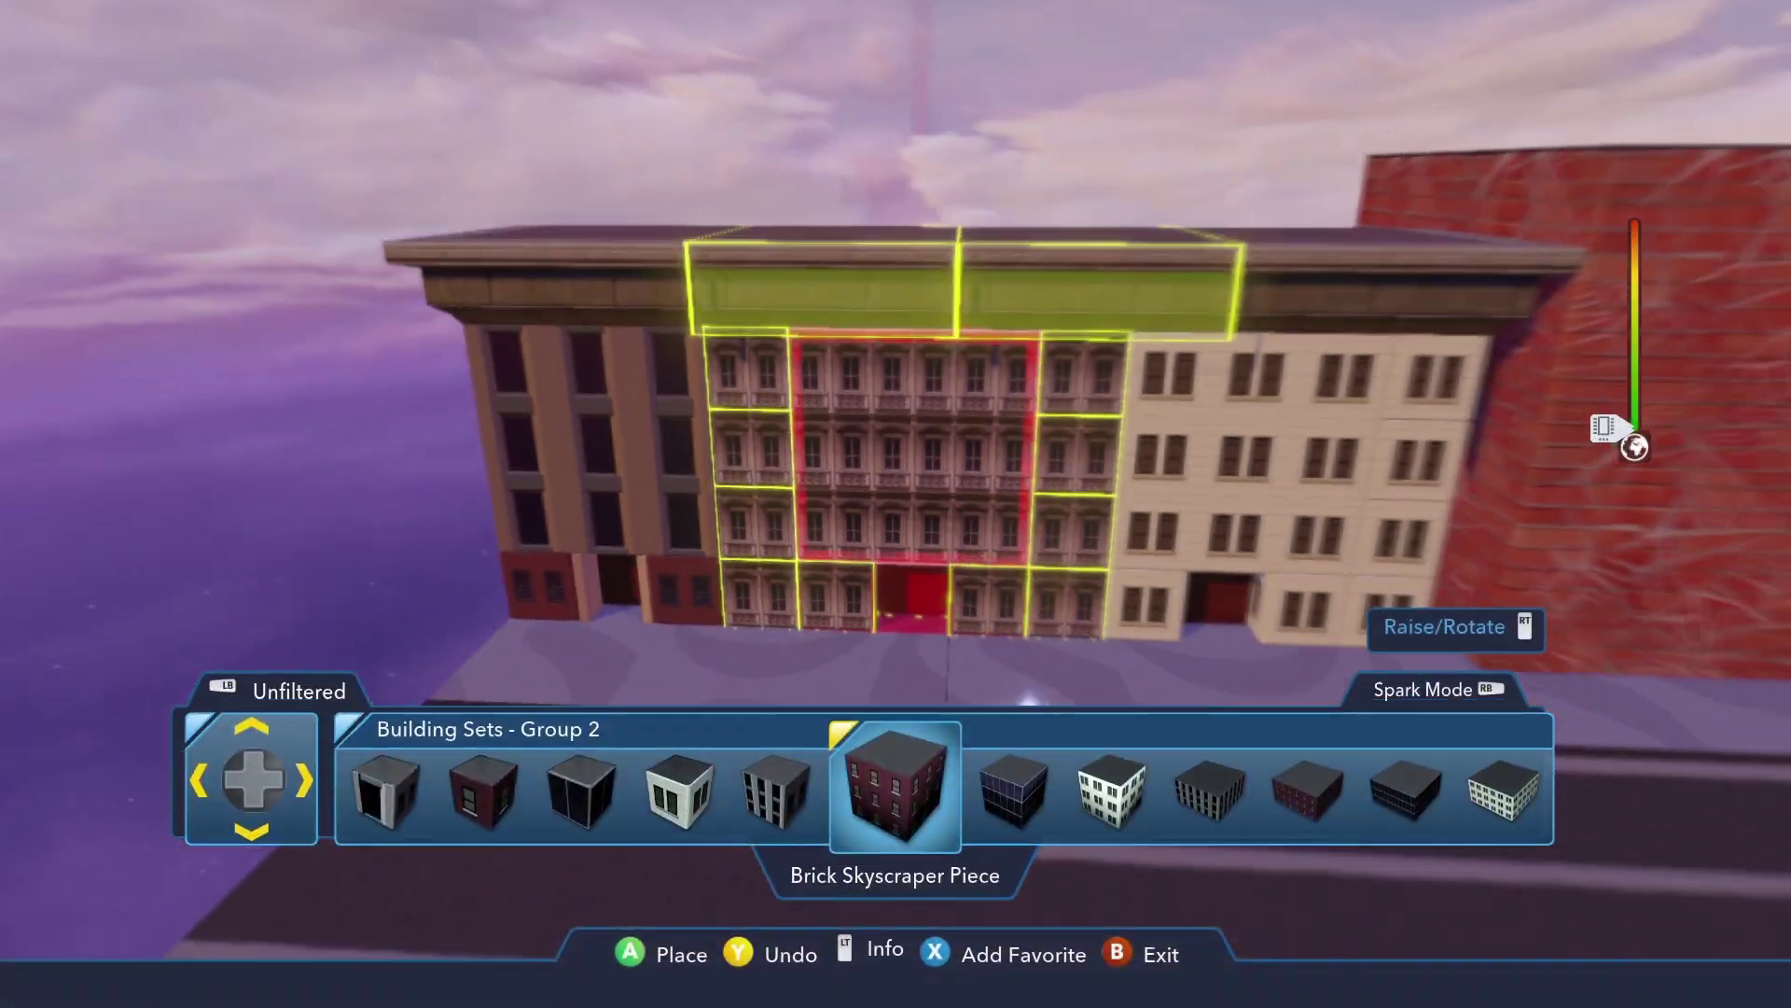
pyautogui.press('Up')
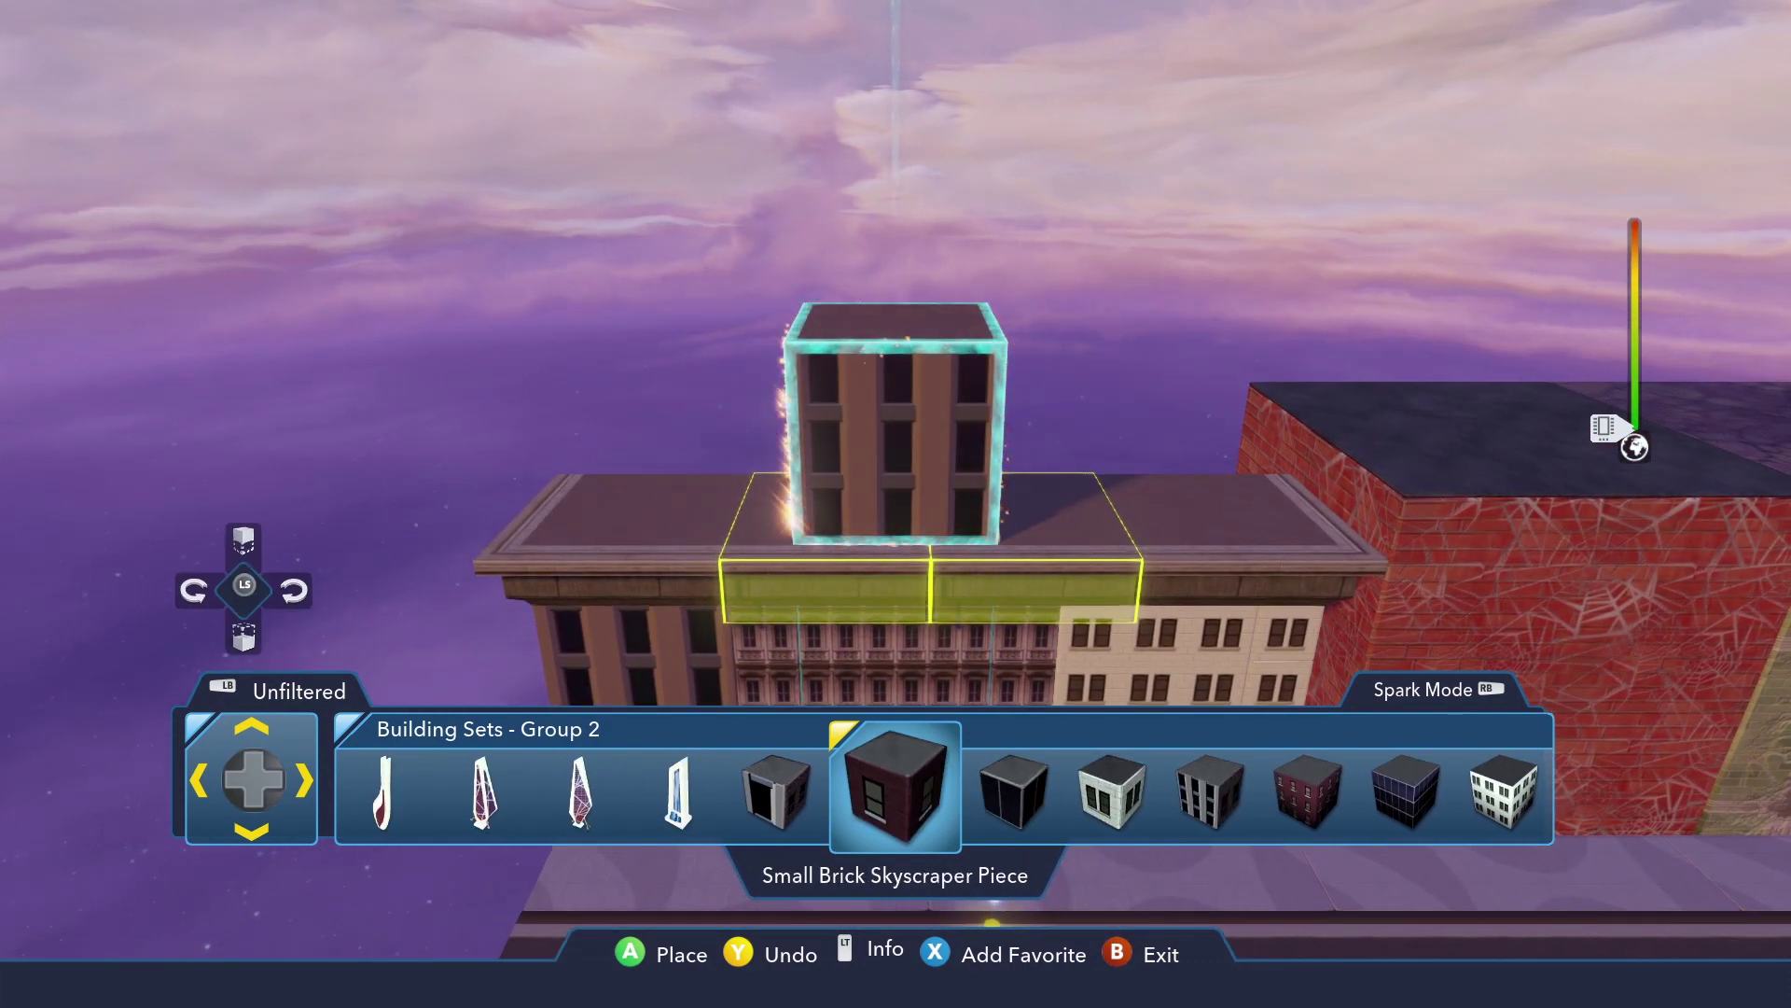
pyautogui.press('w')
pyautogui.press('Right')
pyautogui.press('Right')
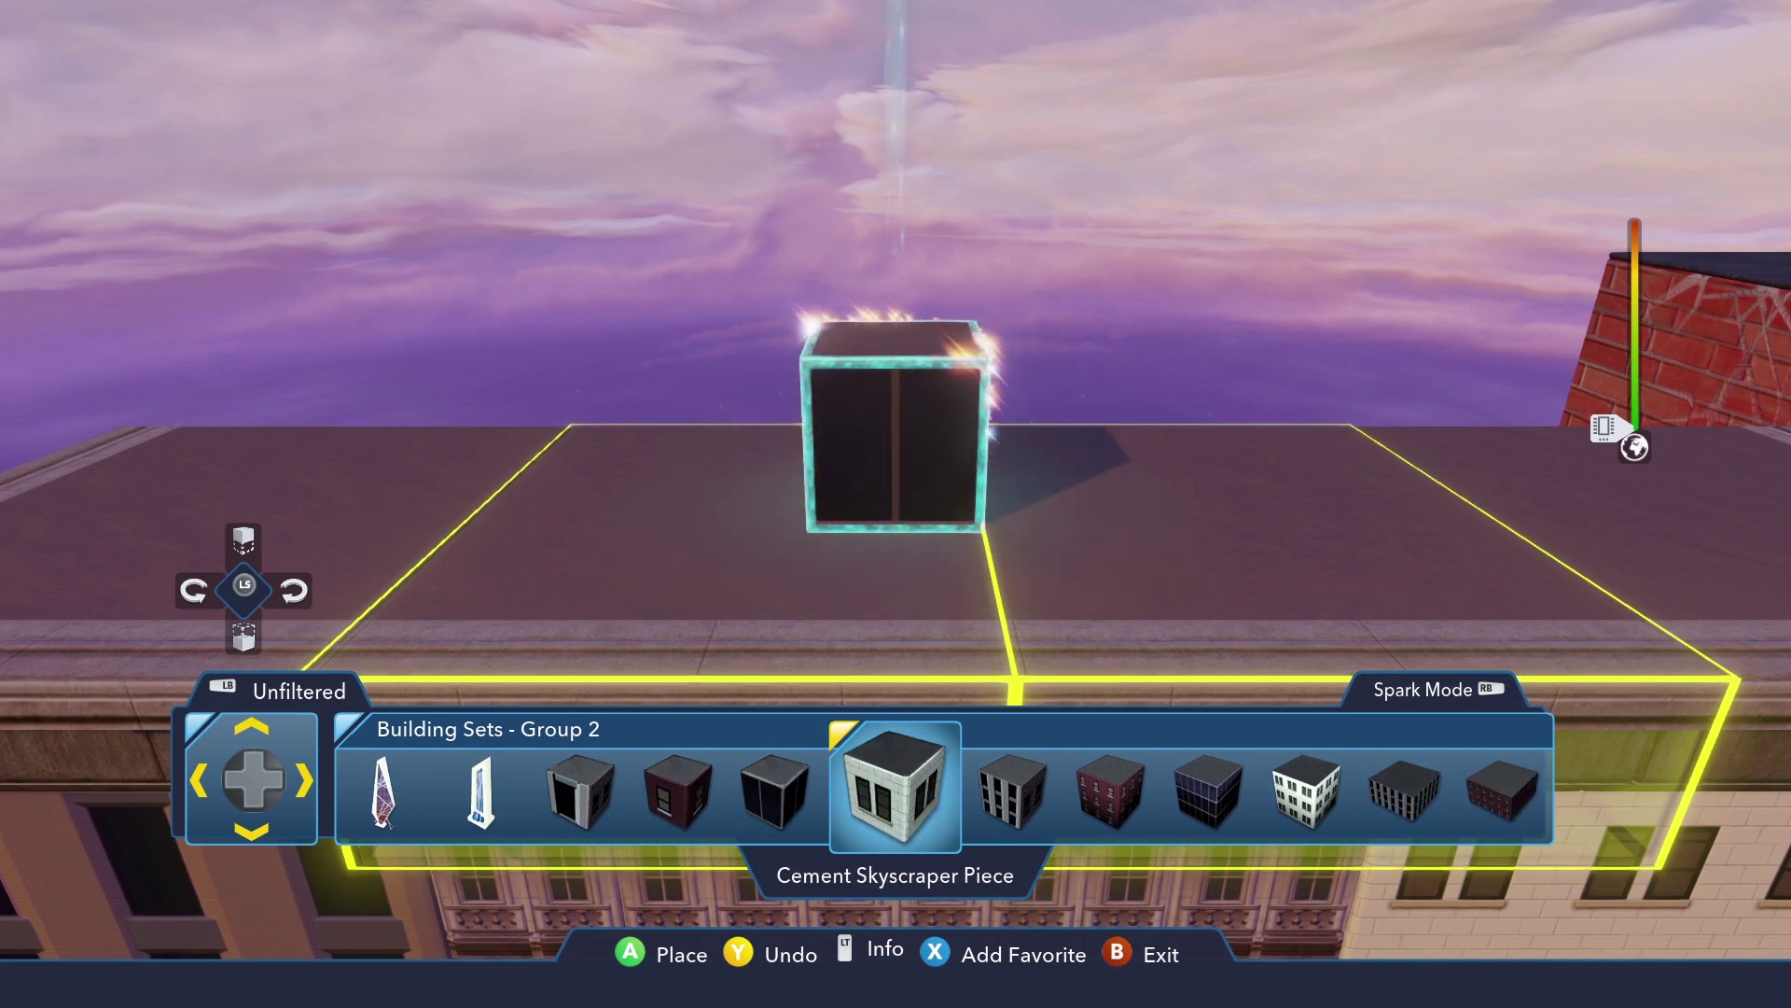
# Go on to the Large Brick Skyscraper Piece, inspect its texture above the roof, and leave the editor without placing it.
pyautogui.press('Right')
pyautogui.press('Right')
pyautogui.press('Right')
pyautogui.press('Right')
pyautogui.press('Right')
pyautogui.press('Right')
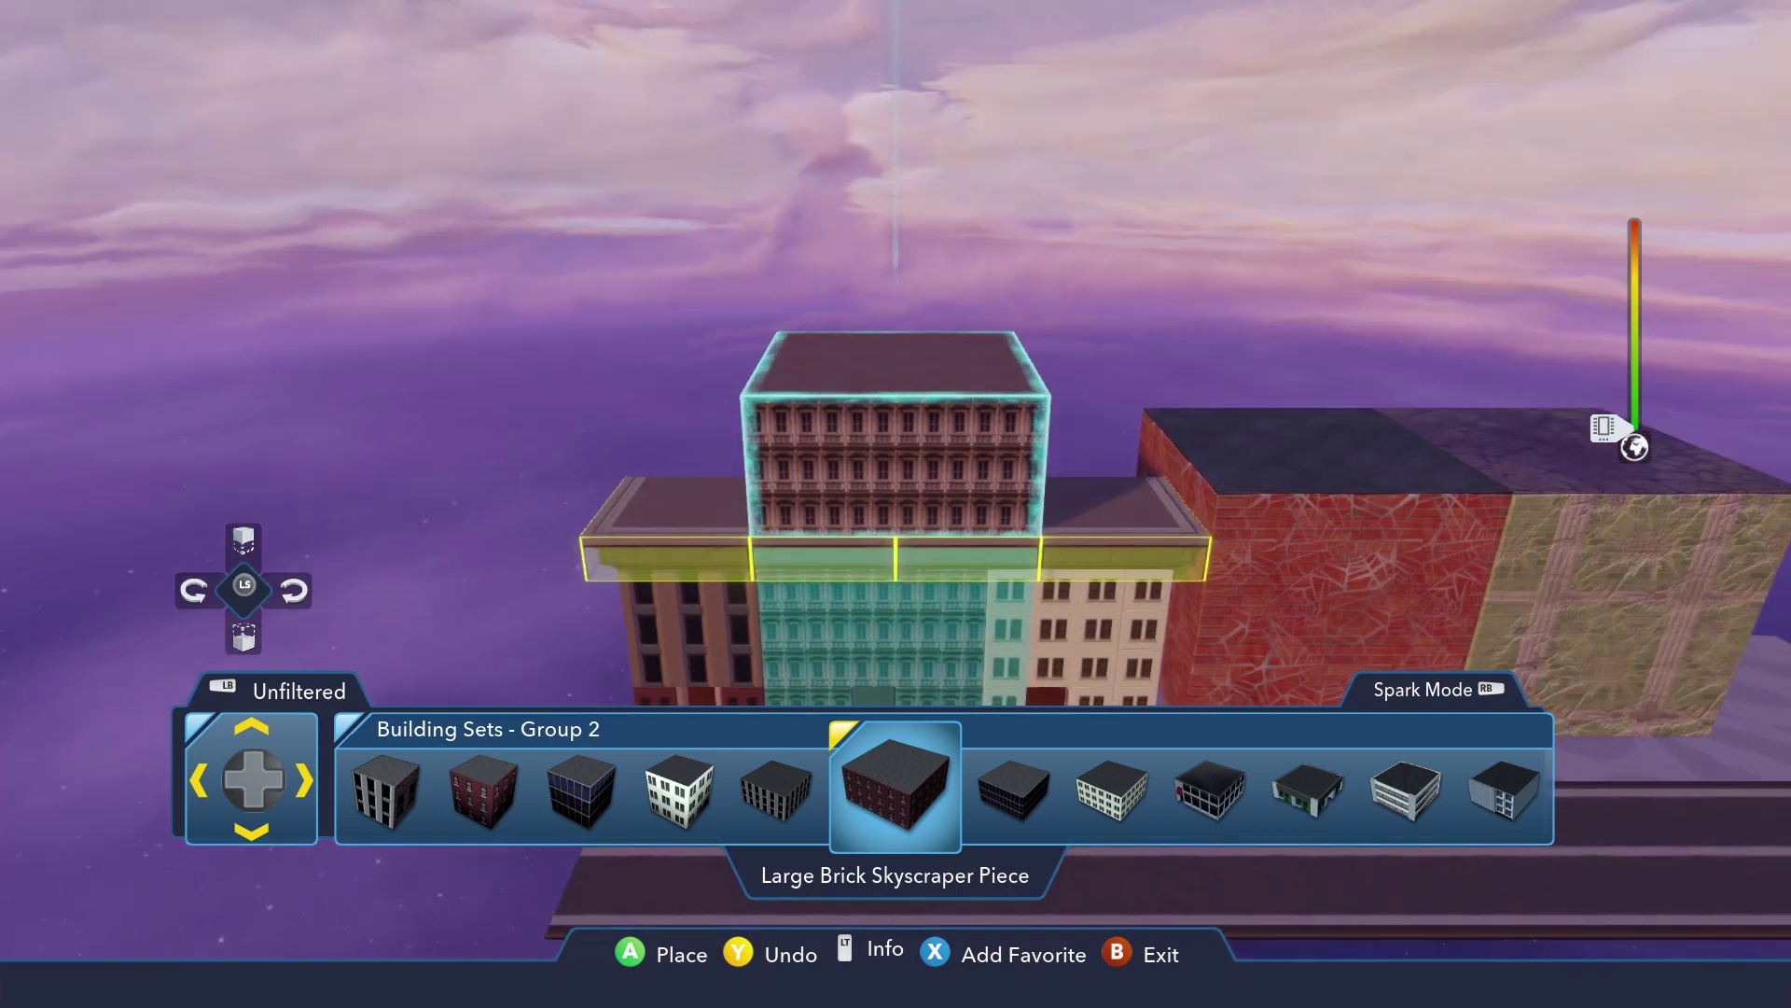
pyautogui.press('d')
pyautogui.press('a')
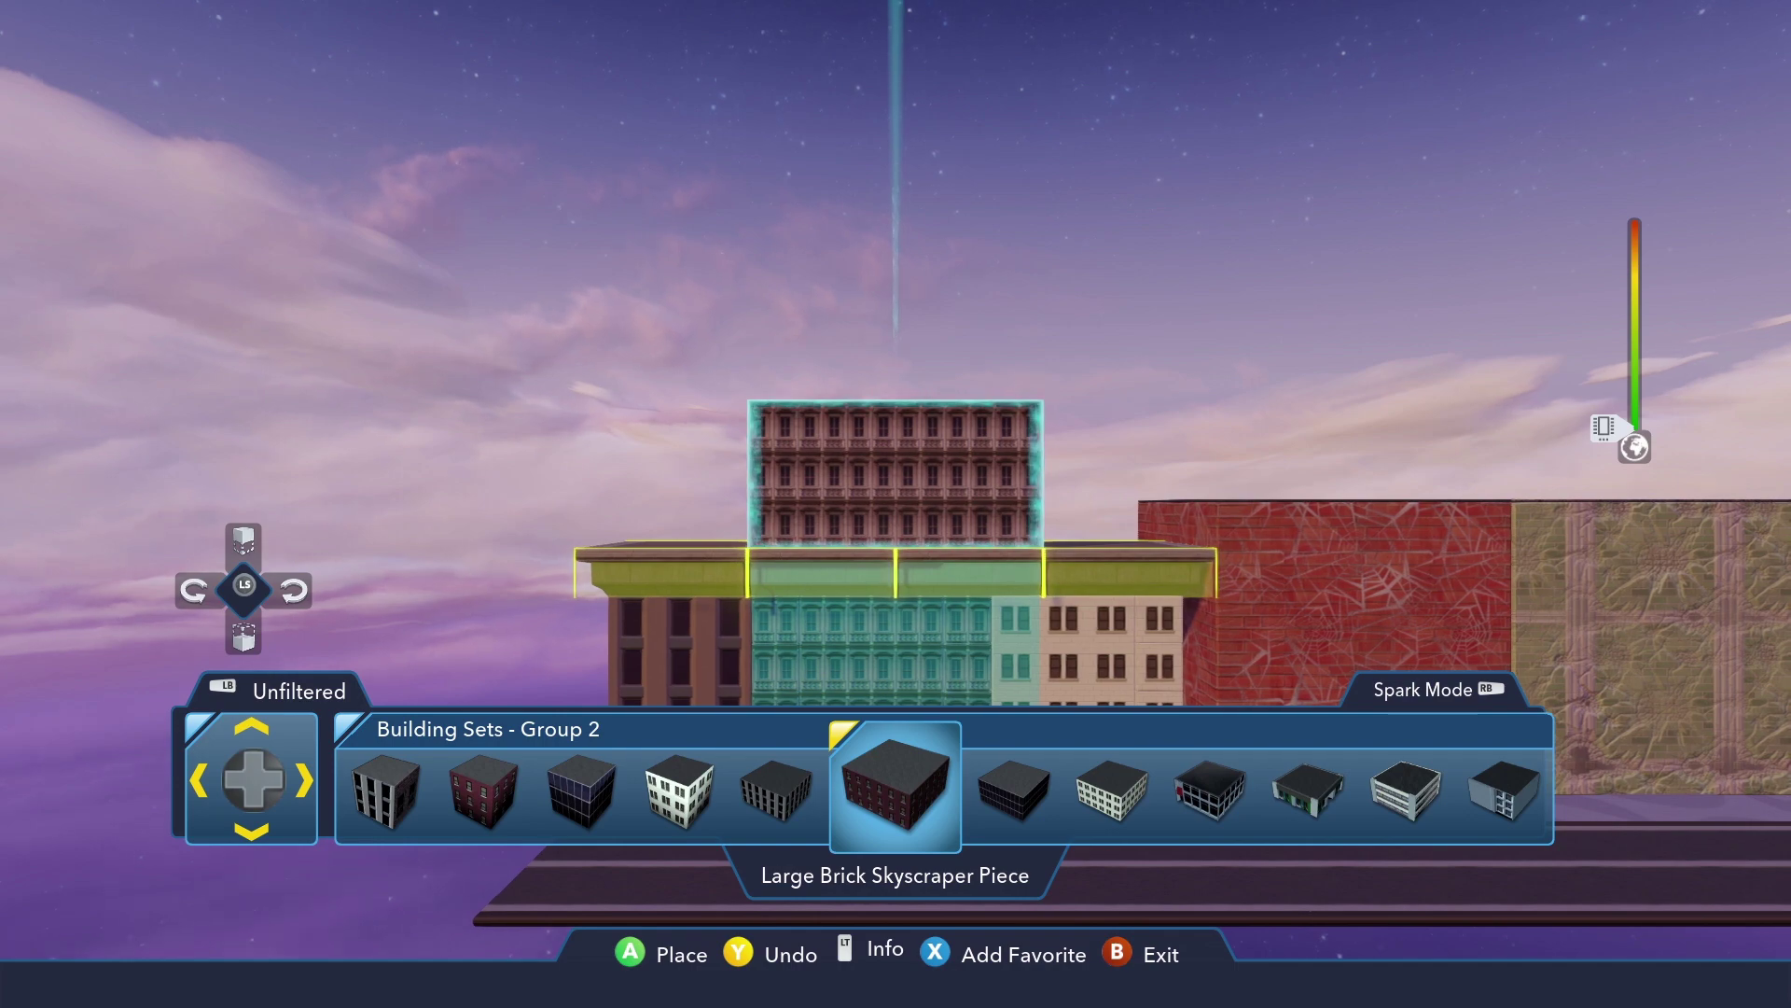
pyautogui.press('Escape')
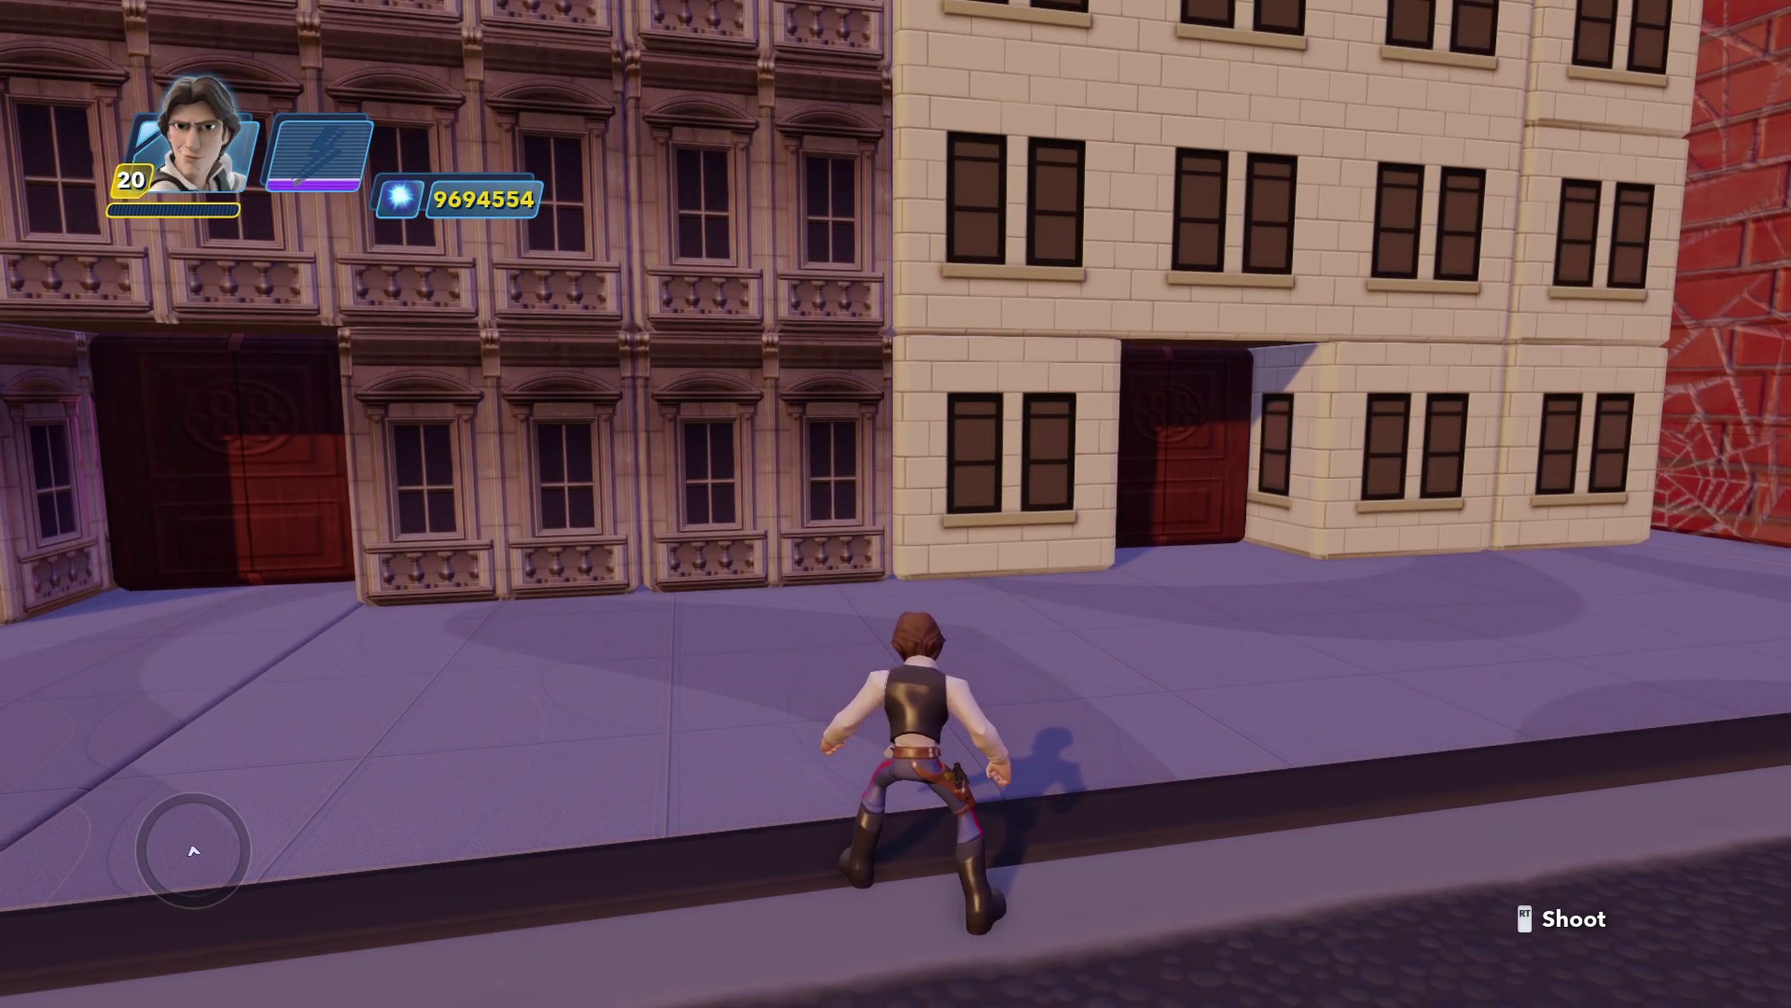
# Check the Small Stone Skyscraper Piece of the neighbouring building in the editor, and exit.
pyautogui.press('Return')
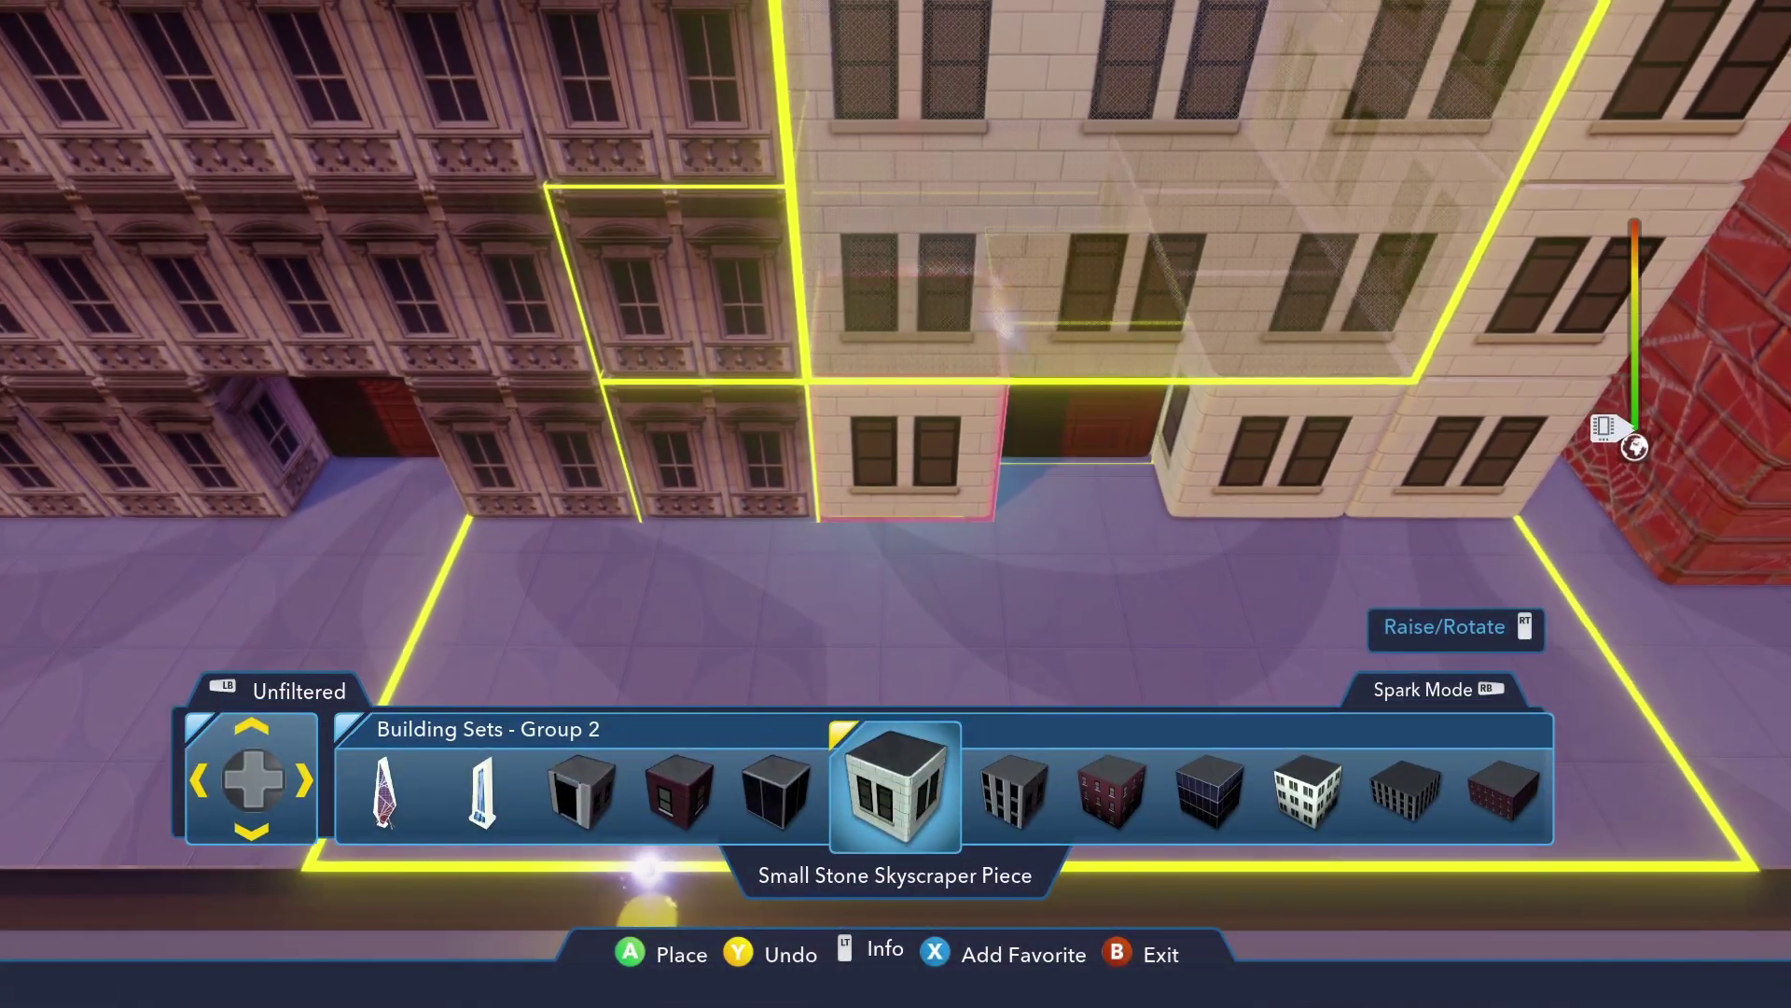
pyautogui.press('Escape')
pyautogui.press('Escape')
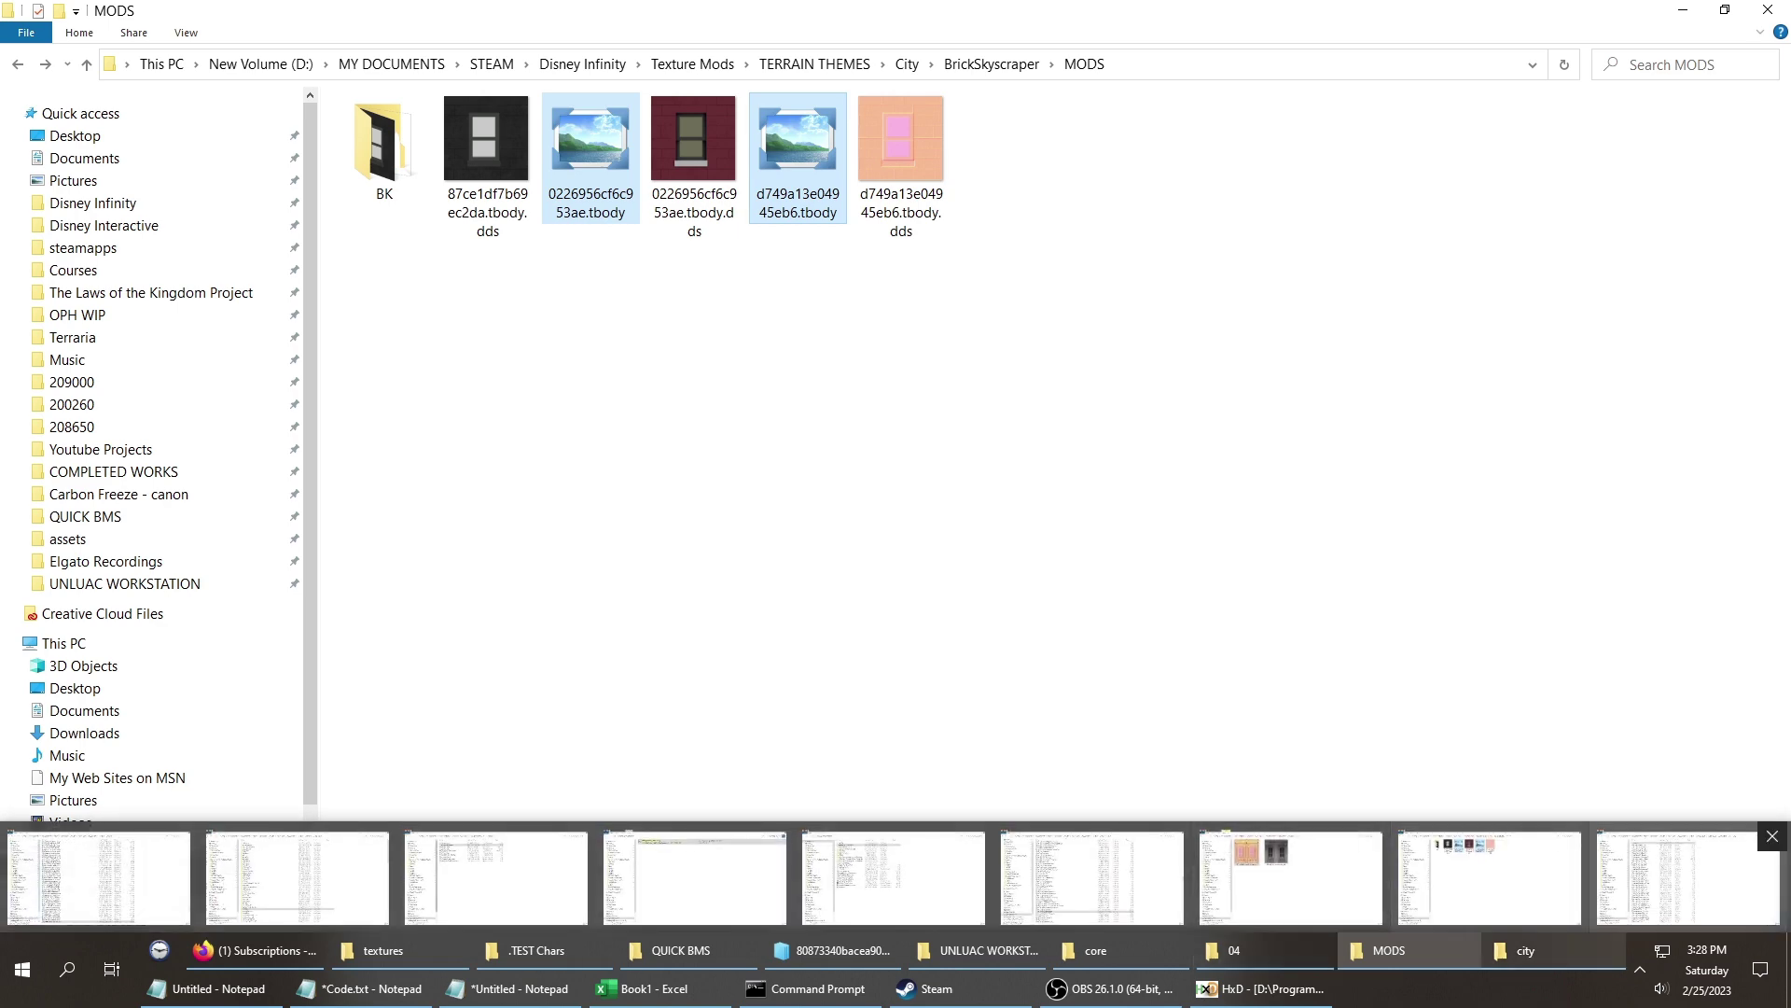
# Open folder 05 of the Windows textures and copy the file name of the grey stone window texture.
pyautogui.click(1552, 949)
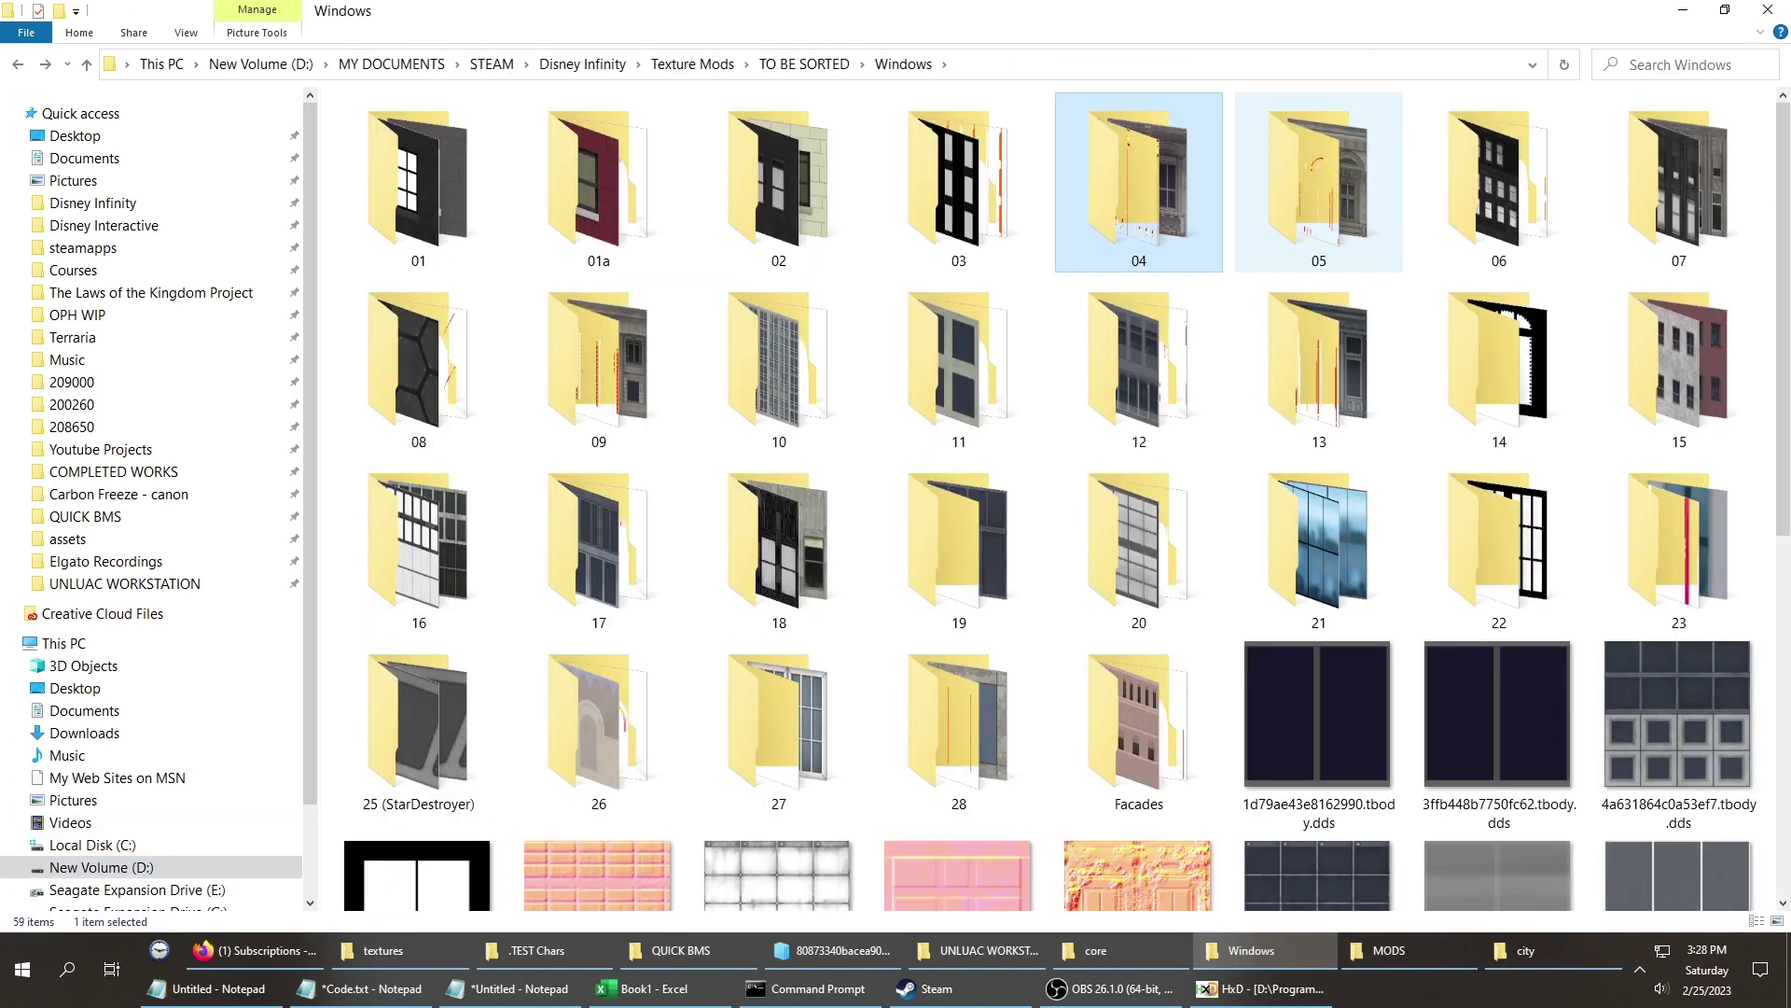
pyautogui.doubleClick(1318, 182)
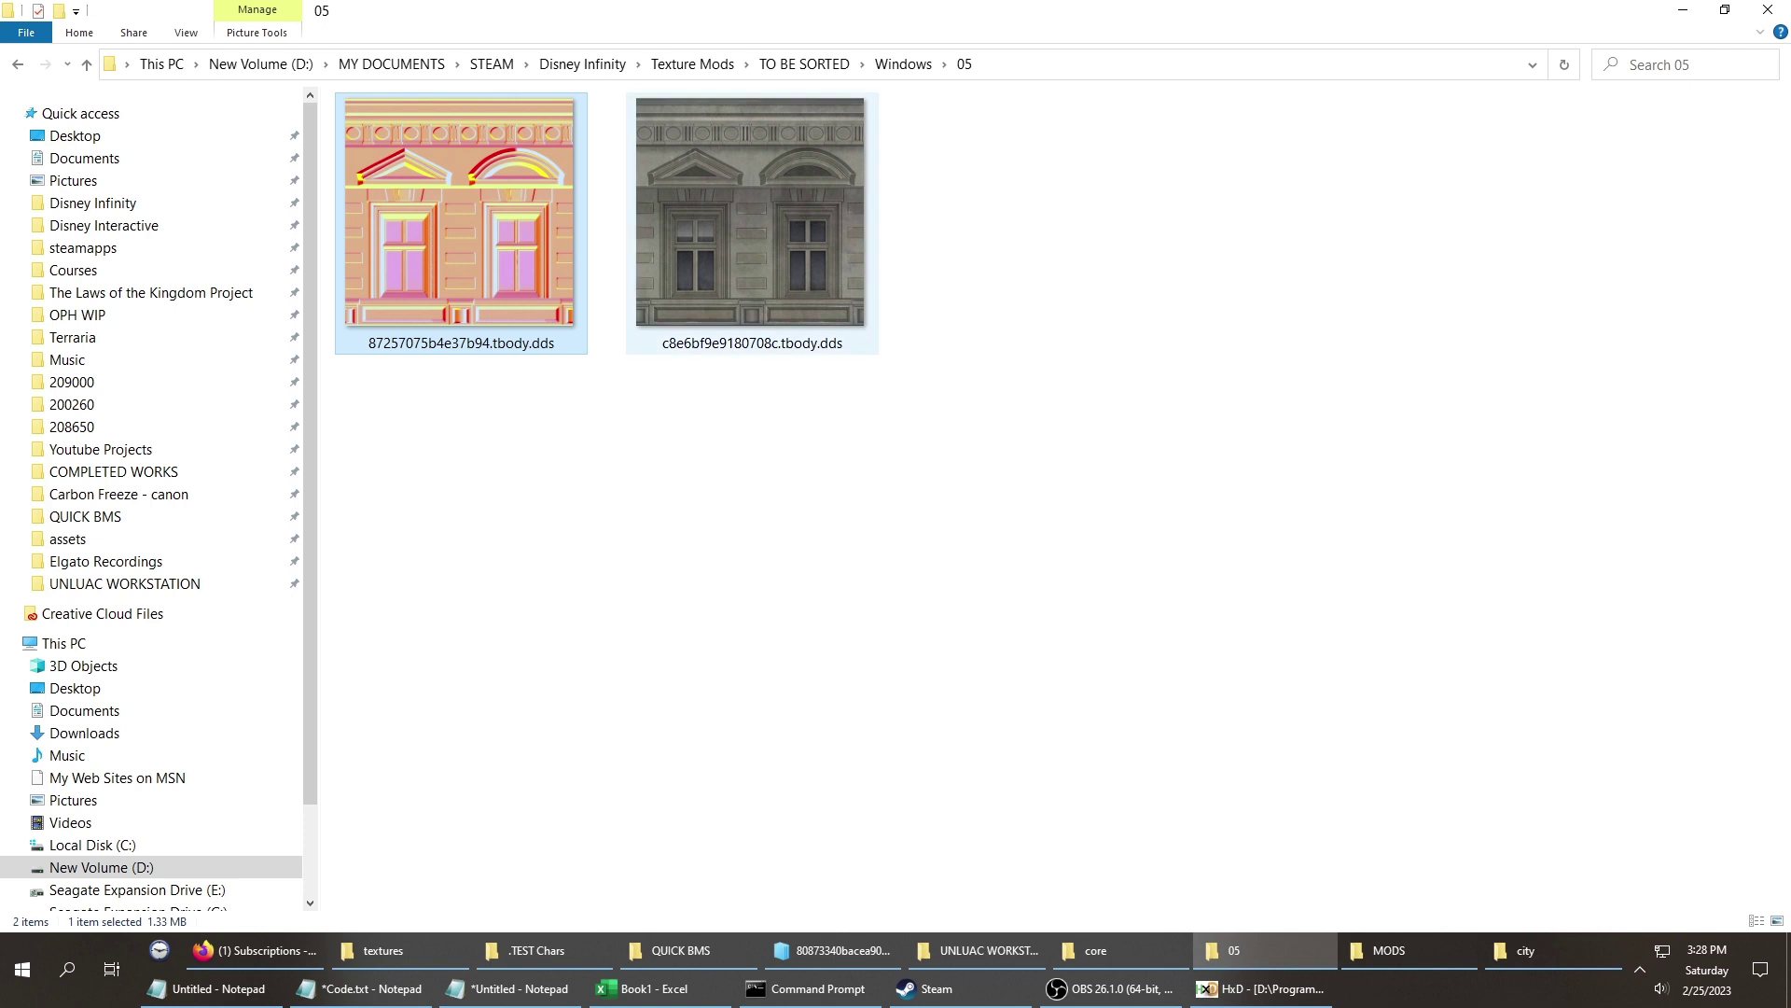
pyautogui.click(751, 222)
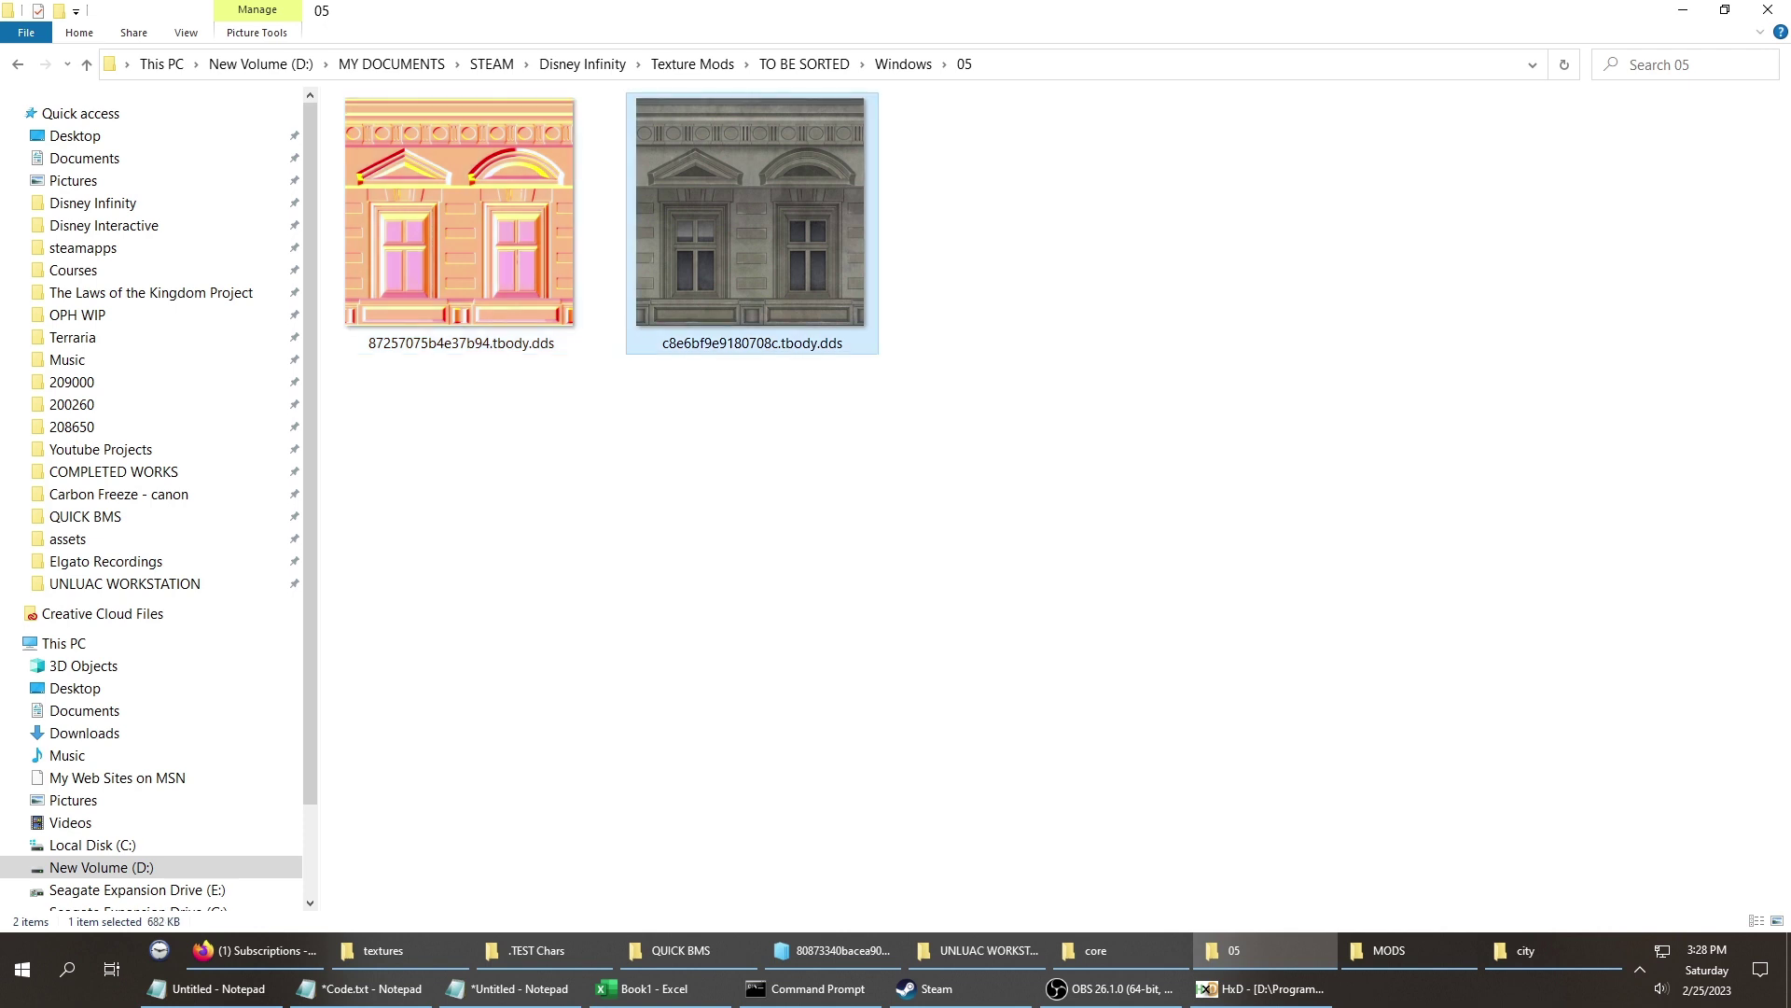
pyautogui.press('F2')
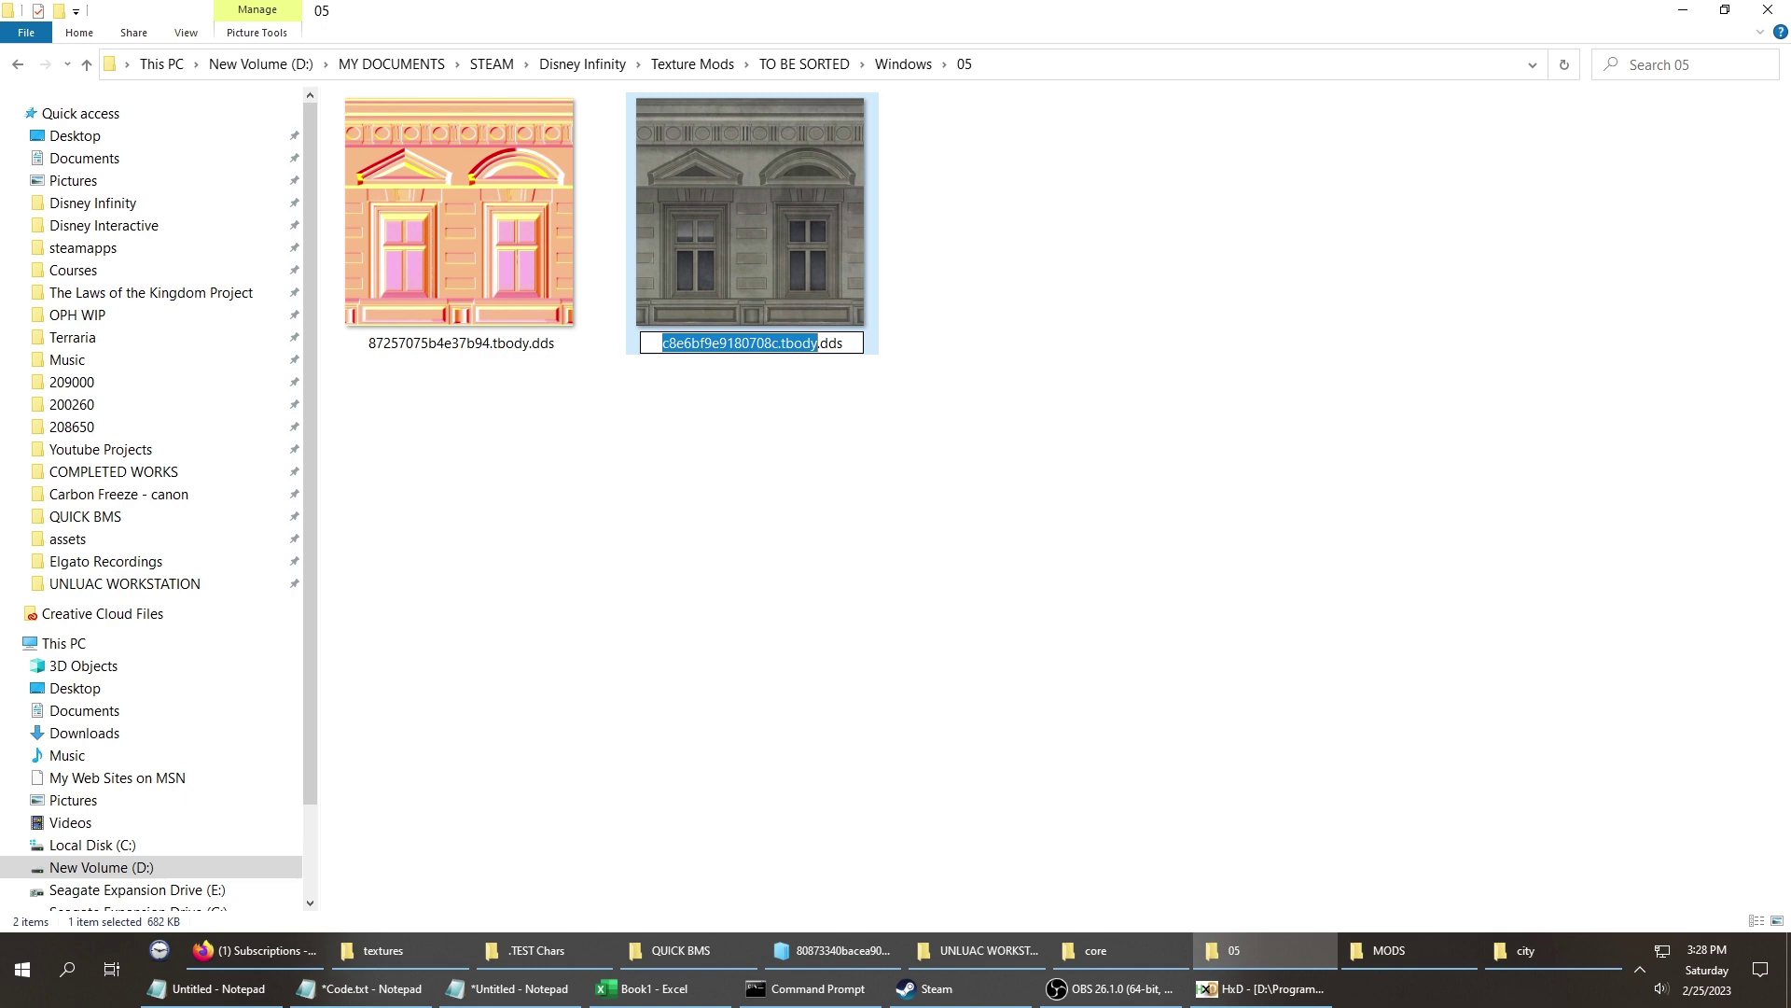
# Search the game's textures folder for c8e6bf9e9180708c.tbody.
pyautogui.hotkey('alt', 'Tab')
pyautogui.hotkey('alt', 'Tab')
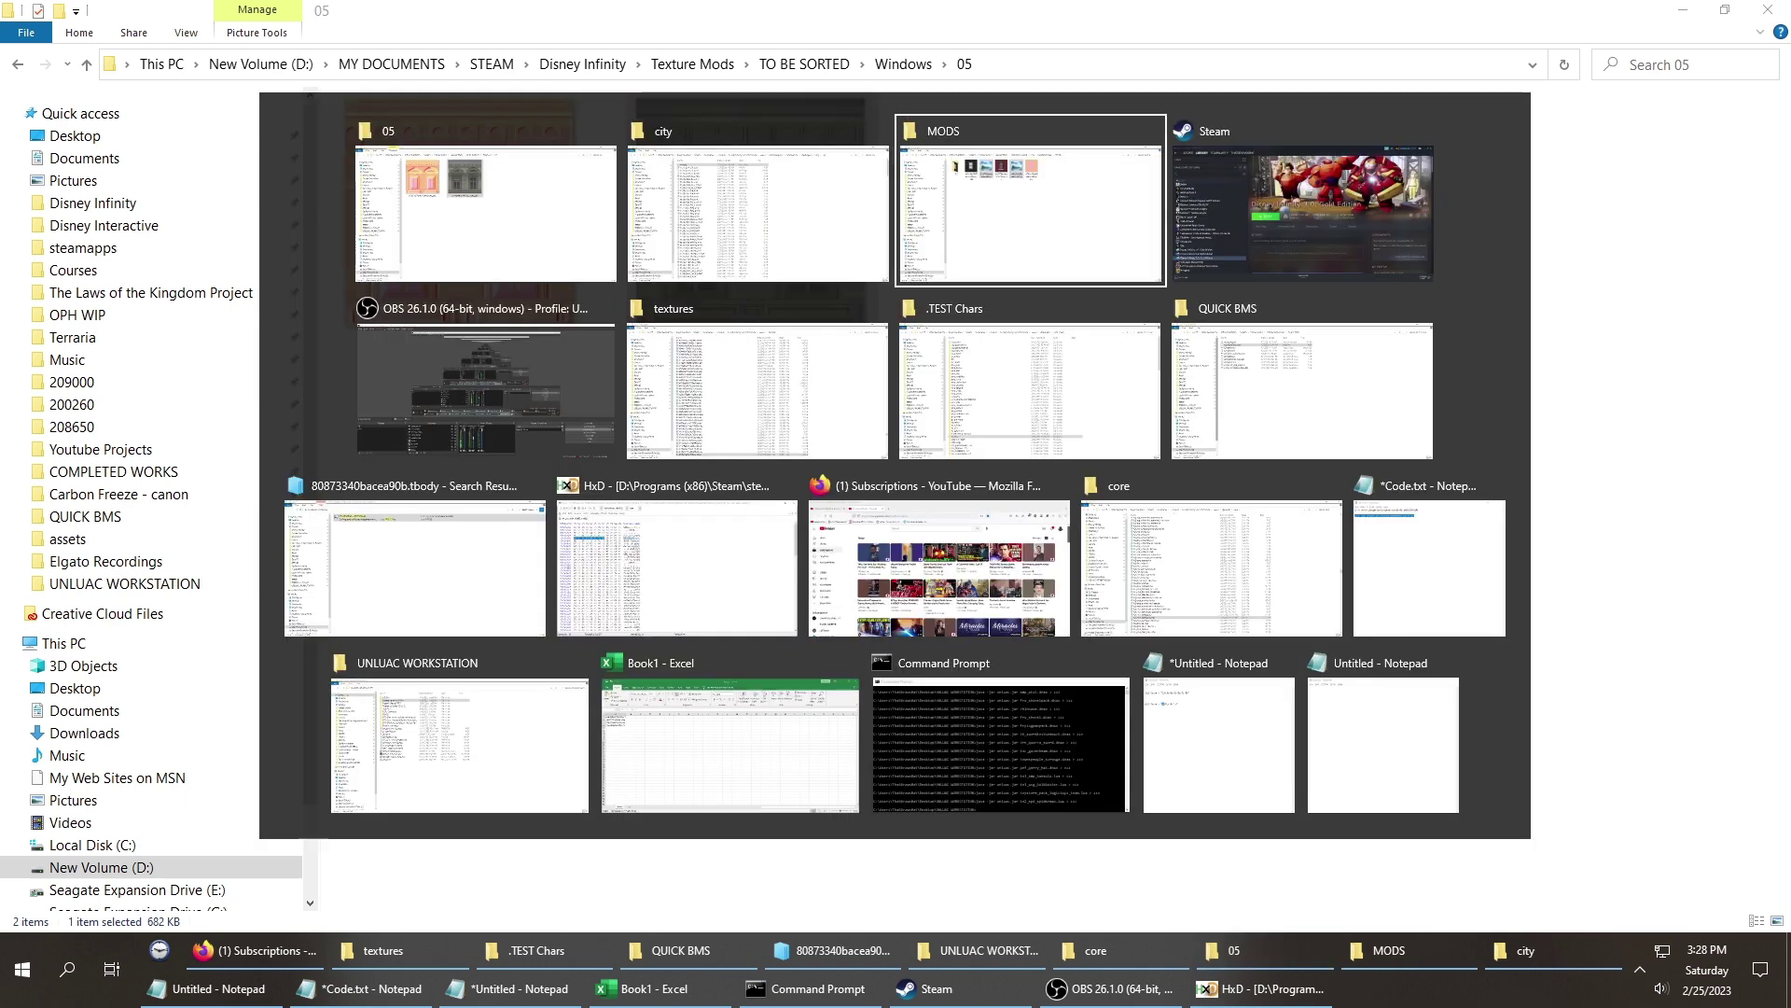
pyautogui.hotkey('alt', 'Down')
pyautogui.hotkey('alt', 'Down')
pyautogui.hotkey('alt', 'Up')
pyautogui.hotkey('alt', 'Up')
pyautogui.hotkey('alt', 'Left')
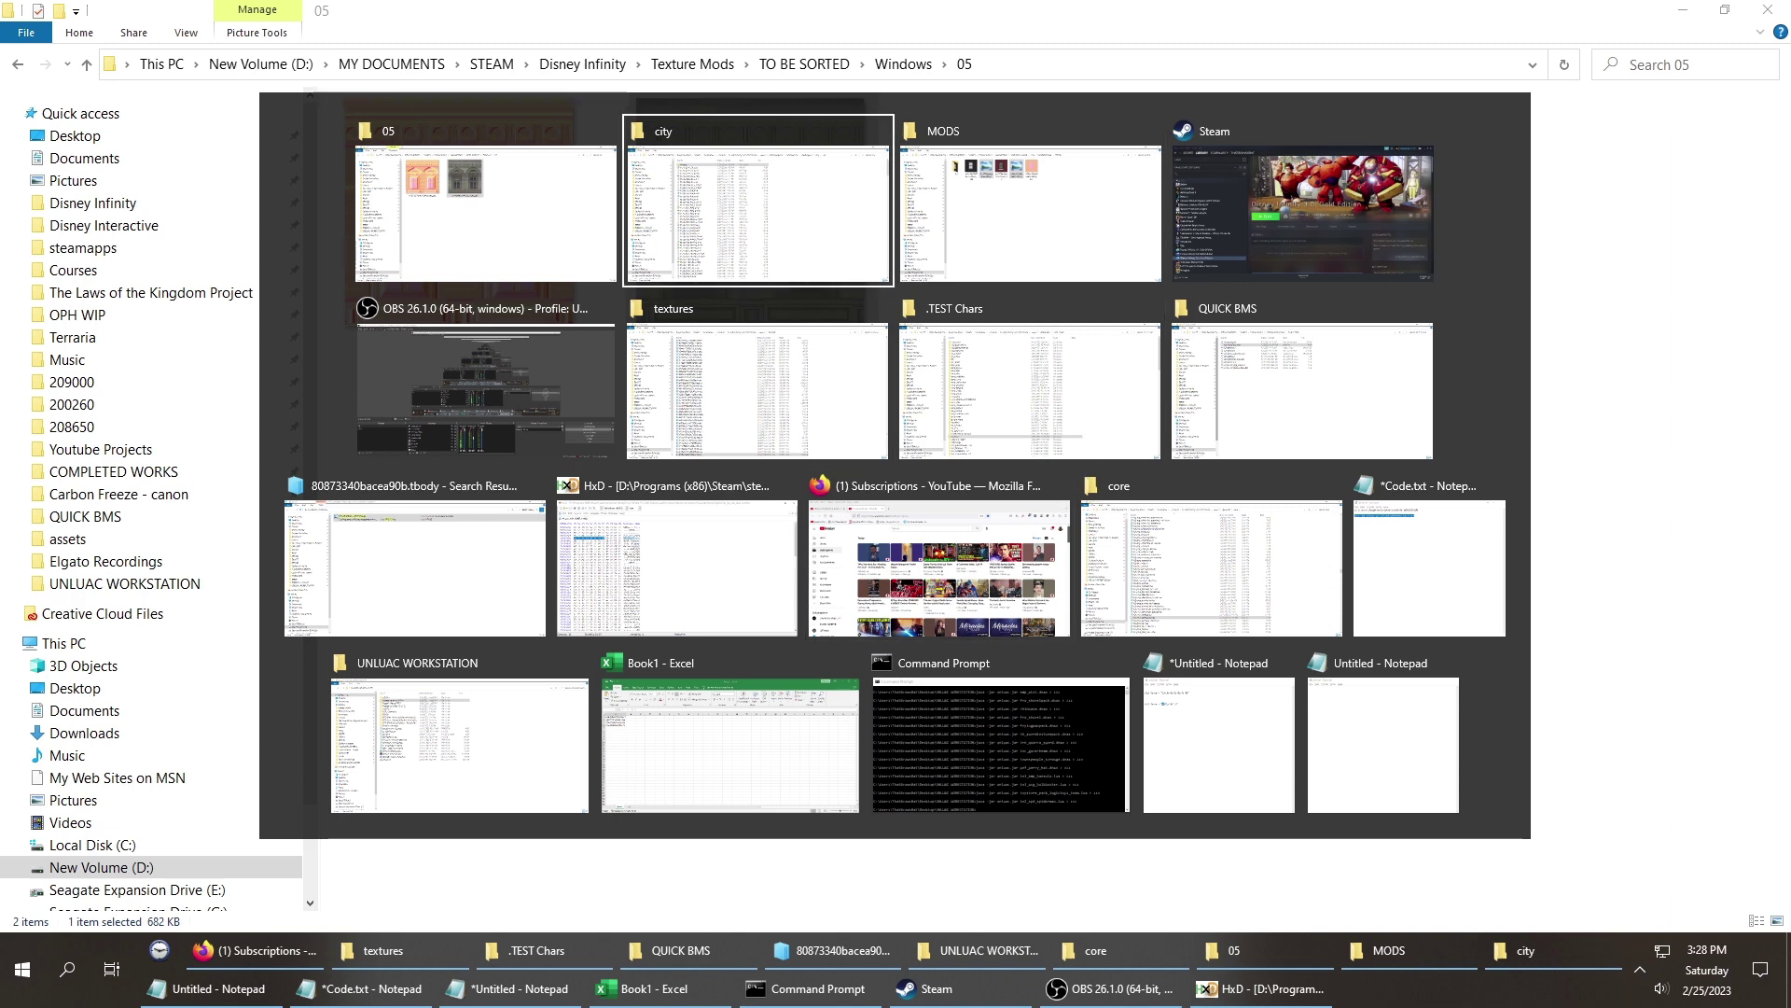
pyautogui.hotkey('alt', 'Down')
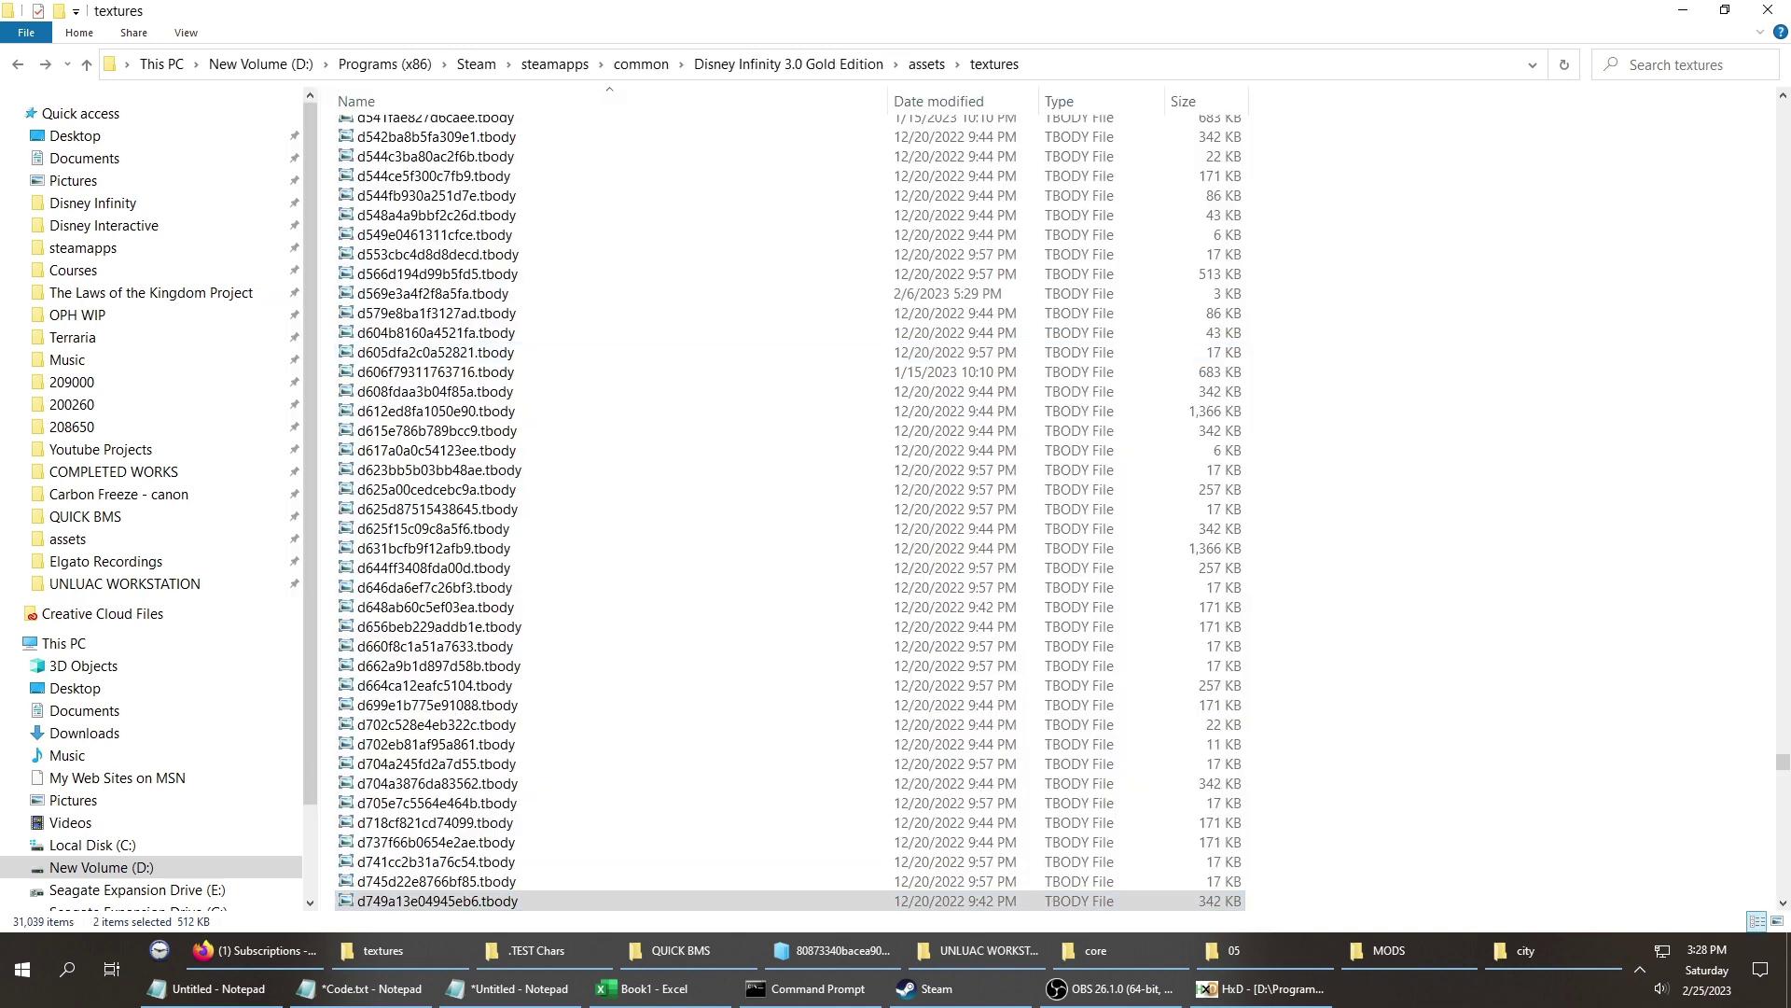
pyautogui.hotkey('ctrl', 'f')
pyautogui.hotkey('ctrl', 'v')
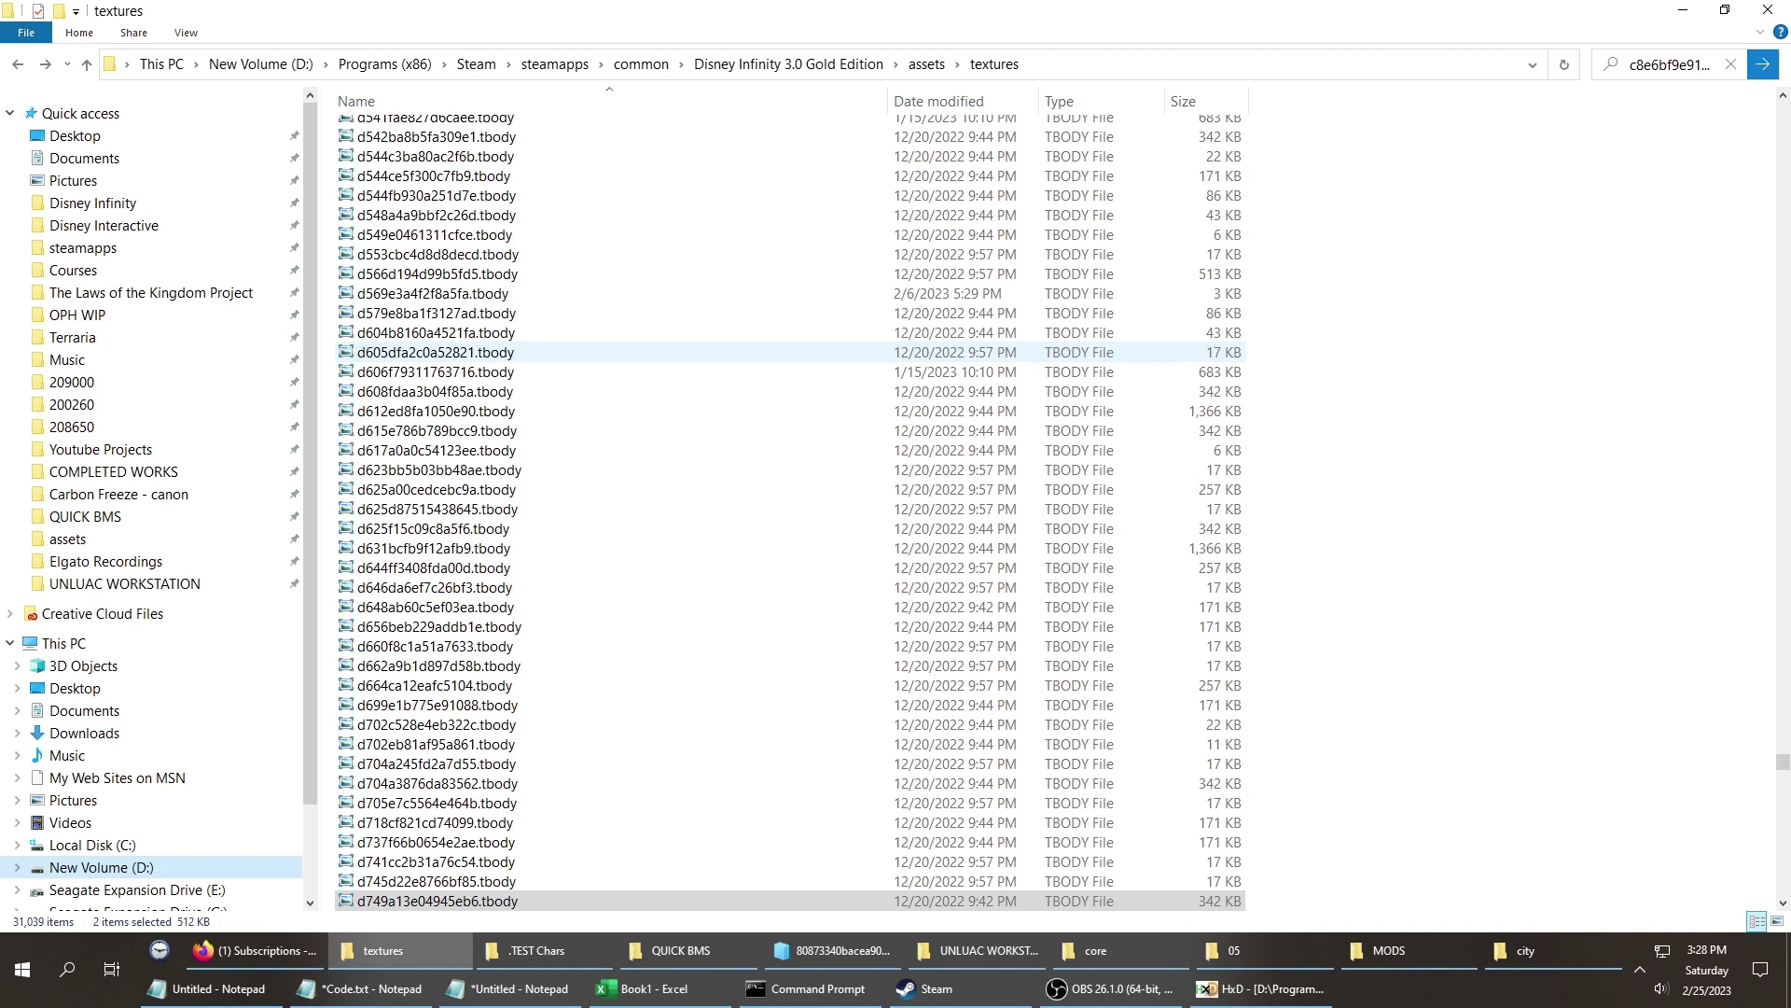
pyautogui.press('Return')
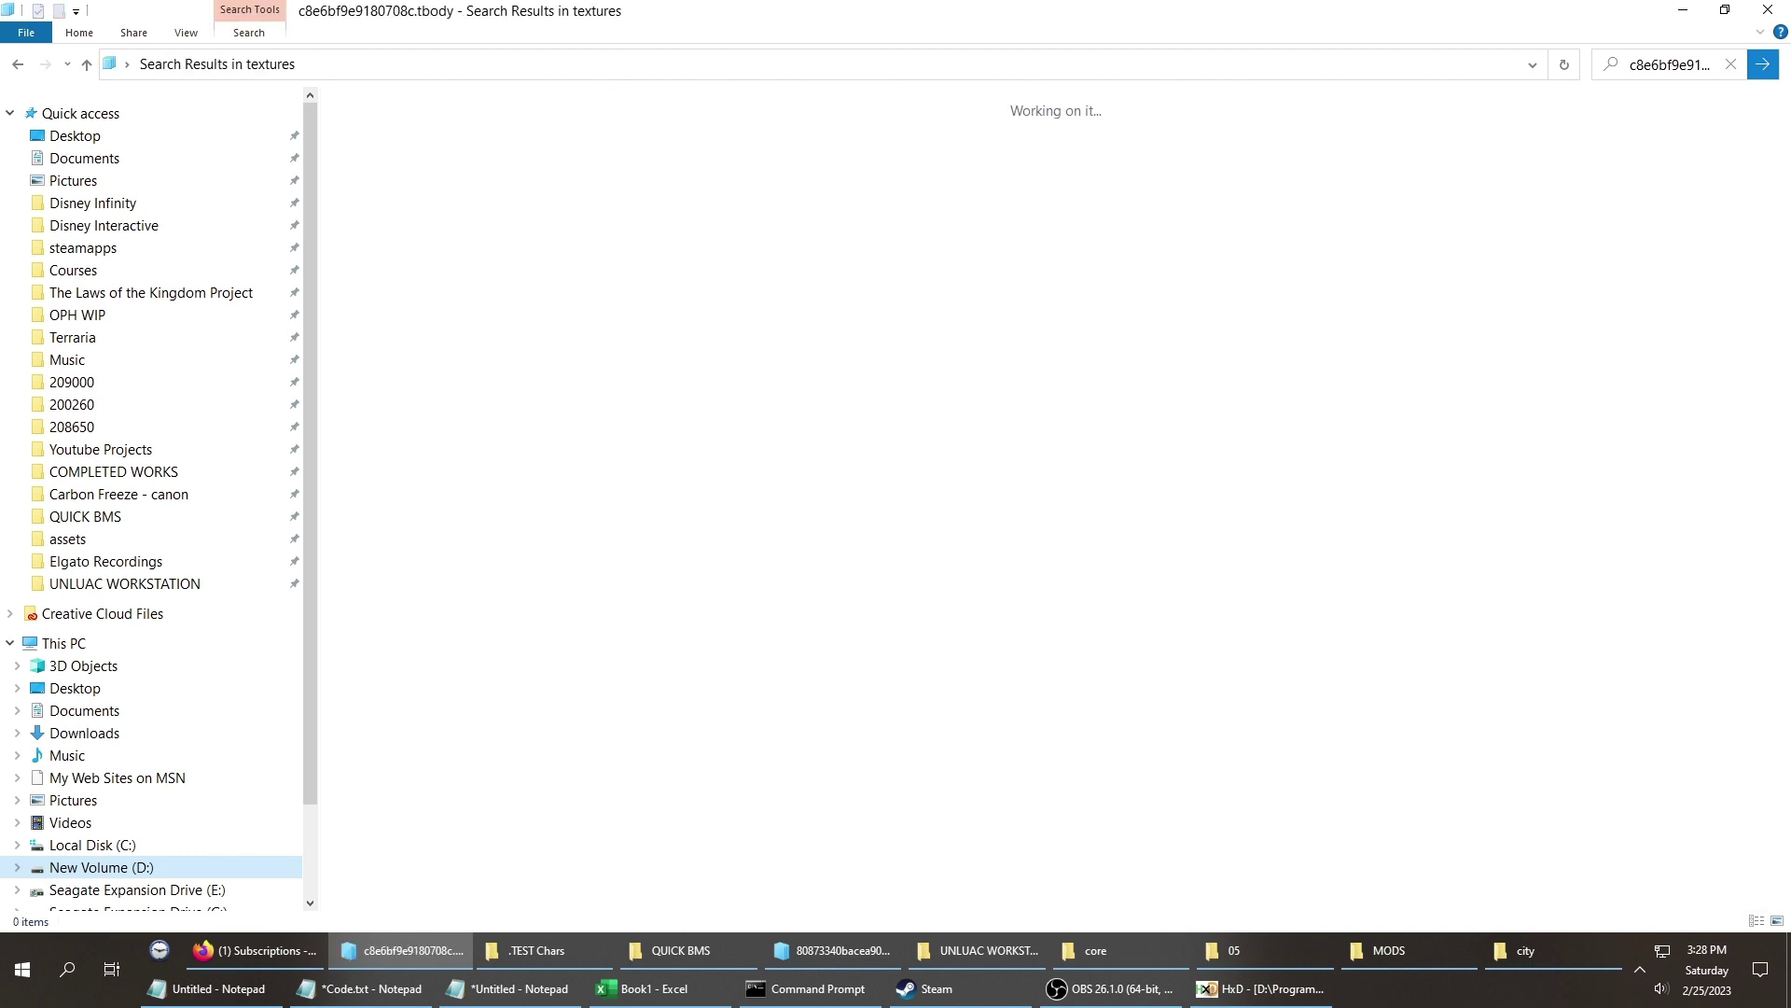
# Paste the original c8e6bf9e9180708c.tbody into the BK folder inside BrickSkyscraper's MODS folder.
pyautogui.hotkey('alt', 'Tab')
pyautogui.press('Tab')
pyautogui.press('Tab')
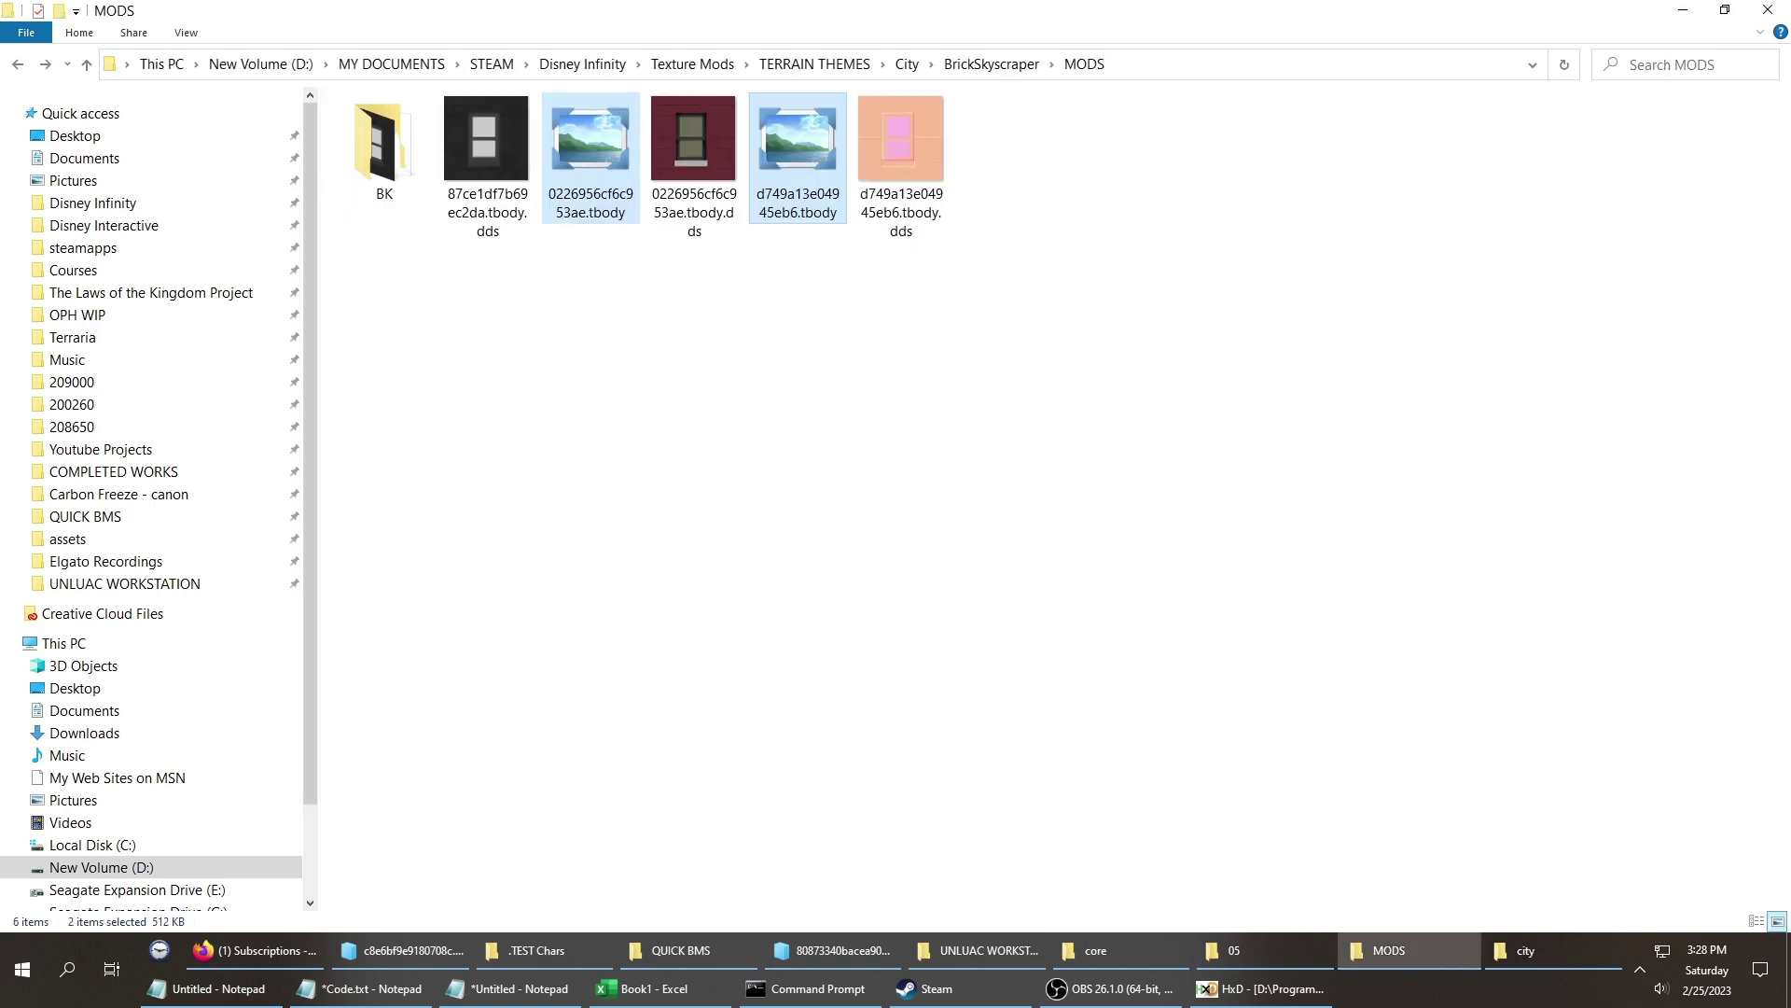
pyautogui.doubleClick(383, 154)
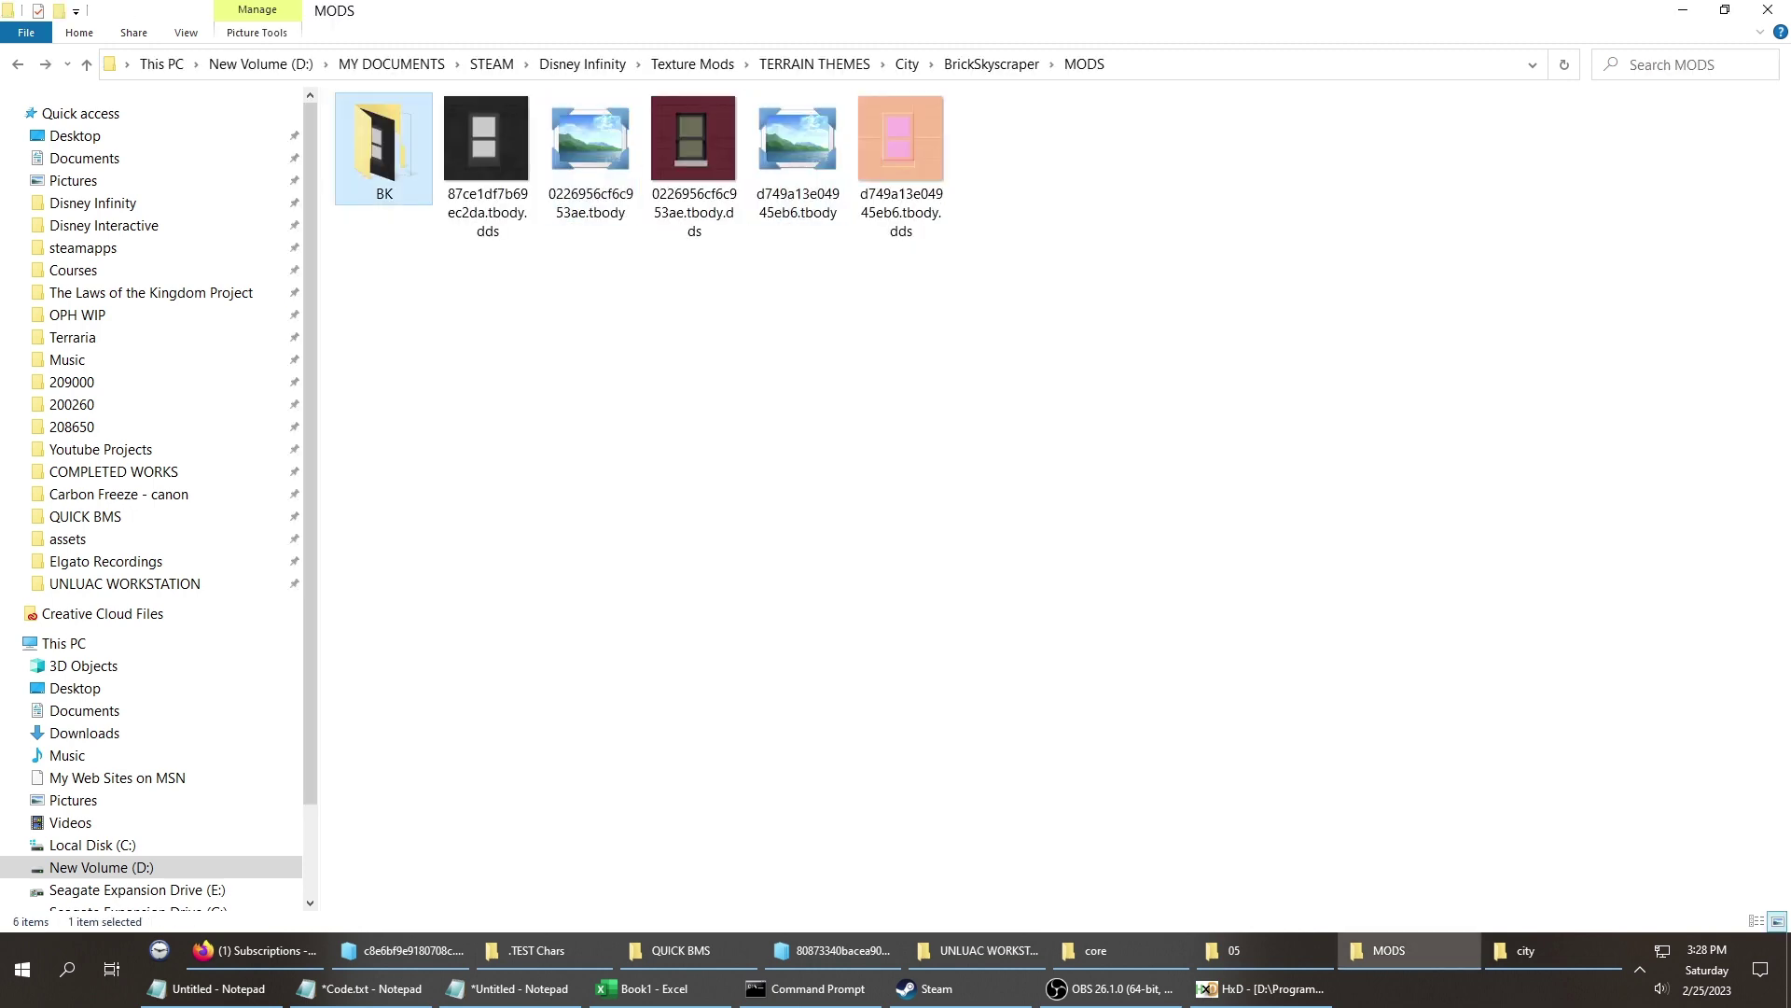
pyautogui.hotkey('ctrl', 'v')
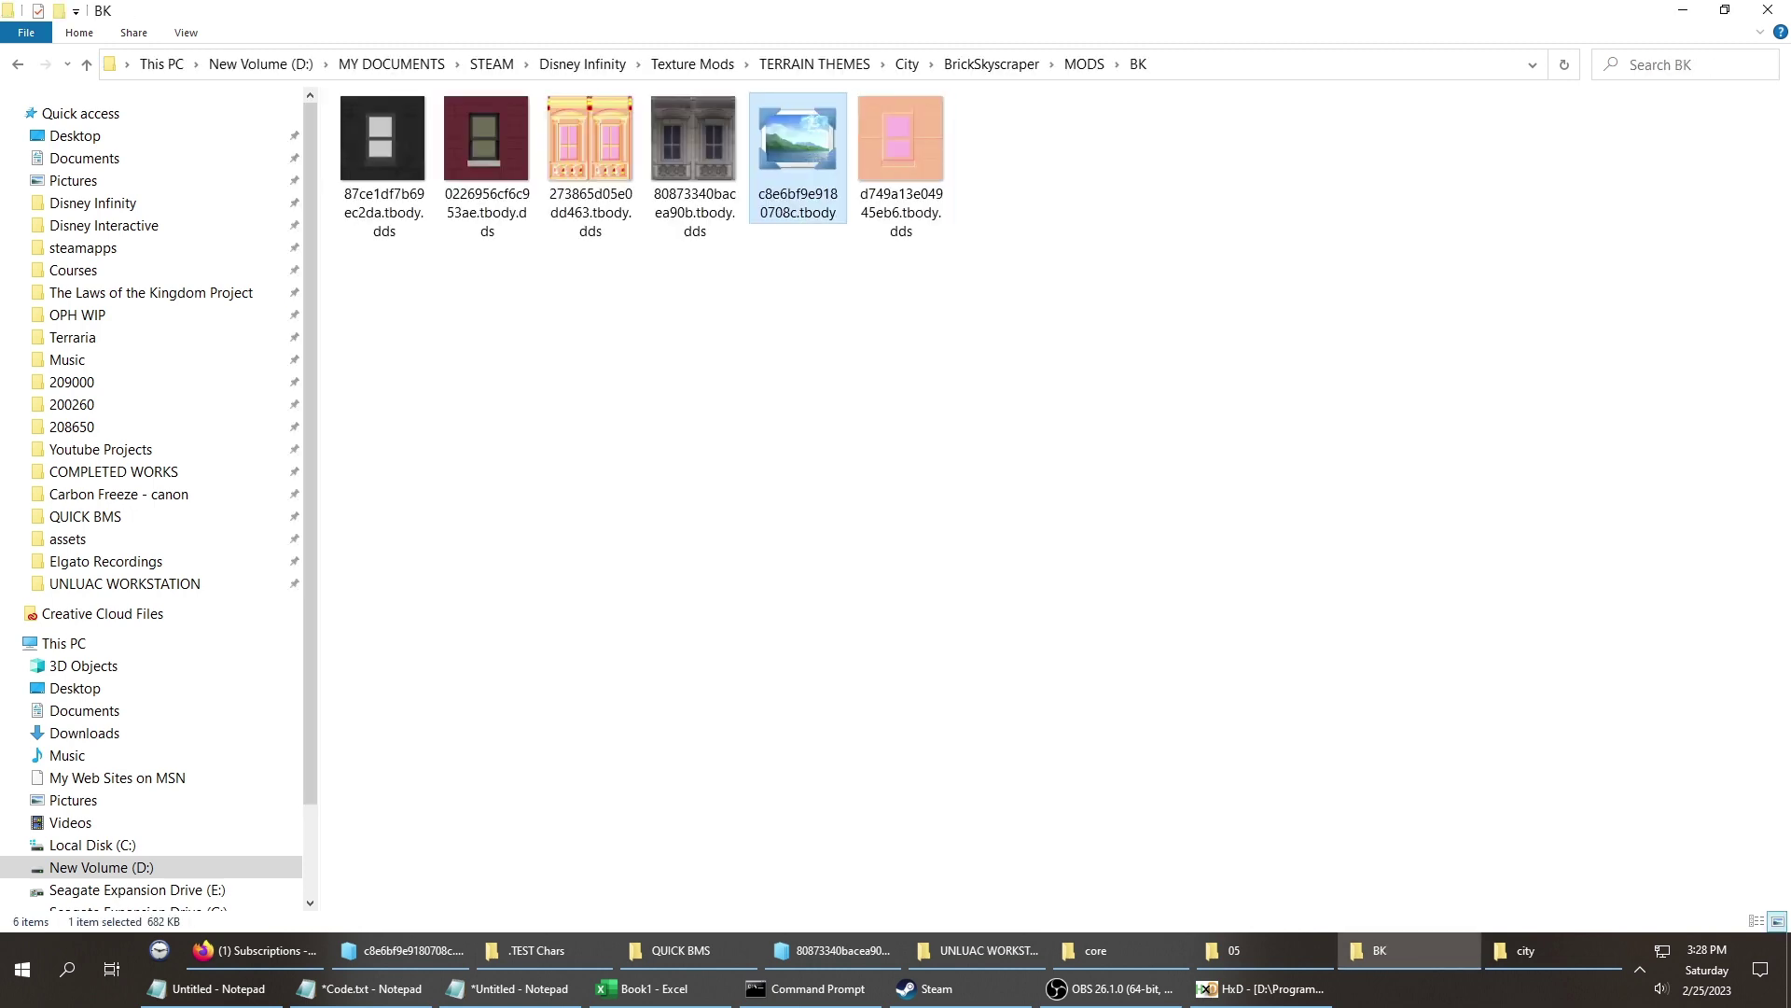
# Copy the normal map's name from folder 05 and search the game's textures folder for 87257075b4e37b94.tbody.
pyautogui.hotkey('alt', 'Tab')
pyautogui.press('Tab')
pyautogui.click(459, 212)
pyautogui.press('F2')
pyautogui.hotkey('ctrl', 'c')
pyautogui.press('Escape')
pyautogui.hotkey('alt', 'Tab')
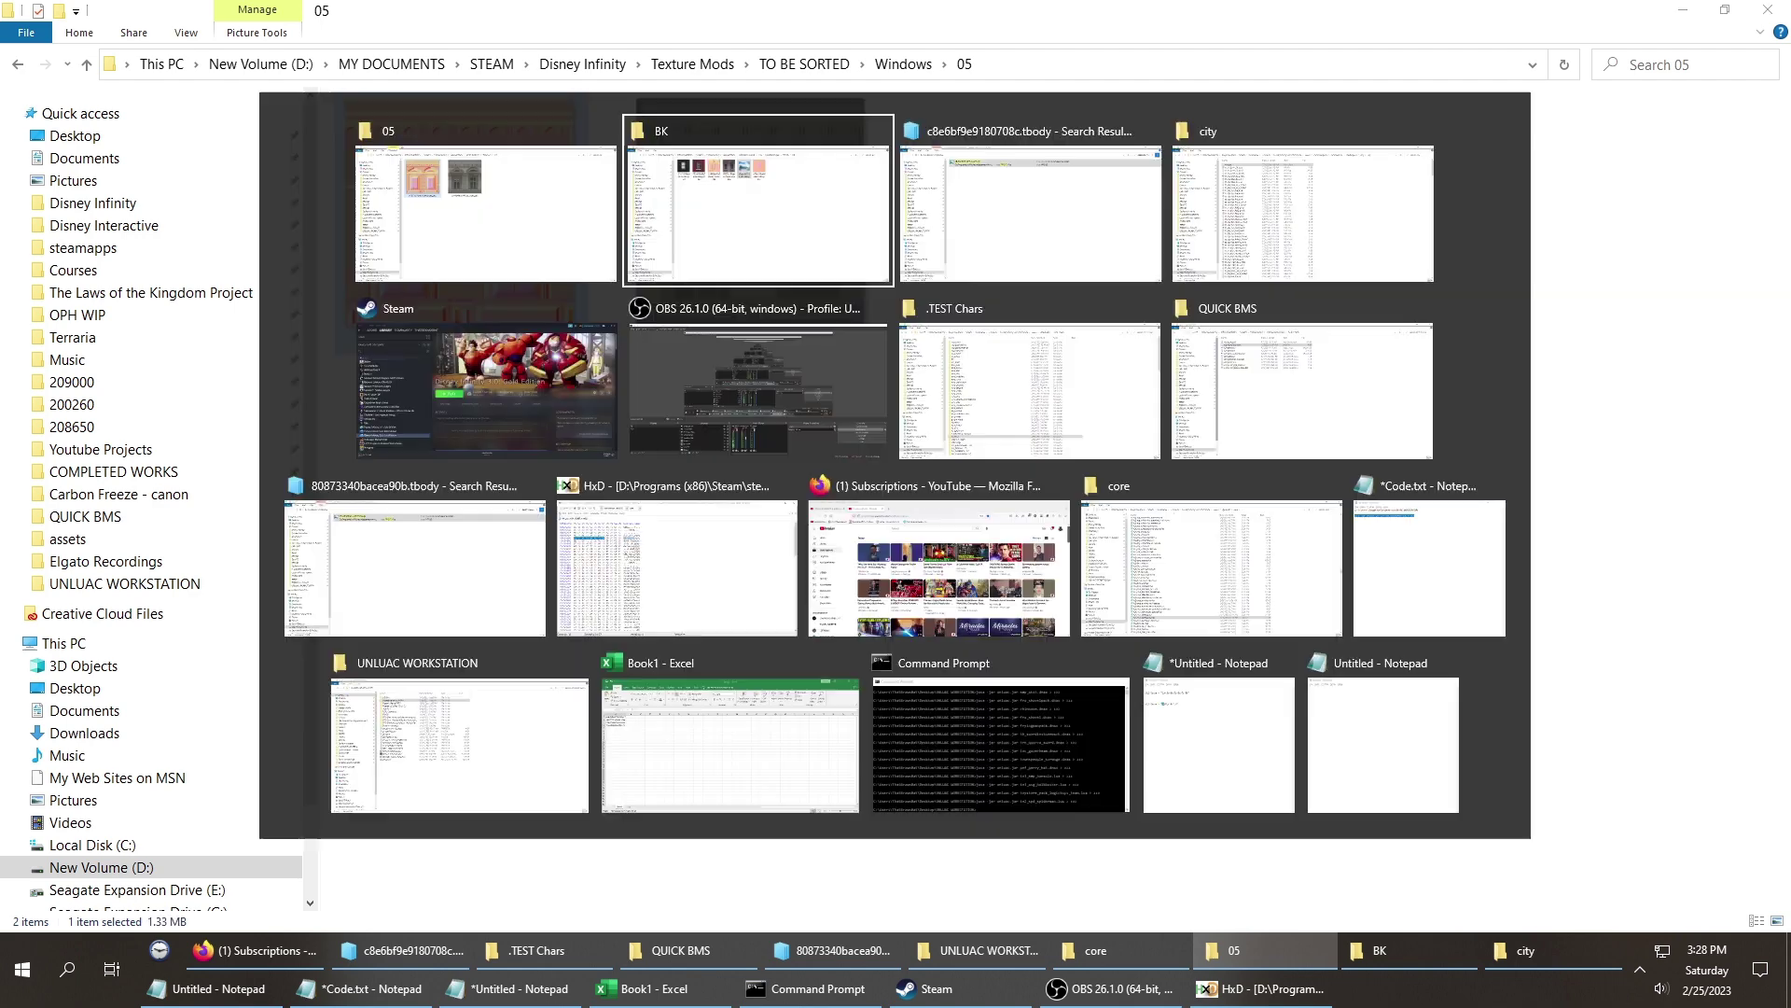
pyautogui.press('Tab')
pyautogui.hotkey('ctrl', 'e')
pyautogui.hotkey('ctrl', 'v')
pyautogui.press('Return')
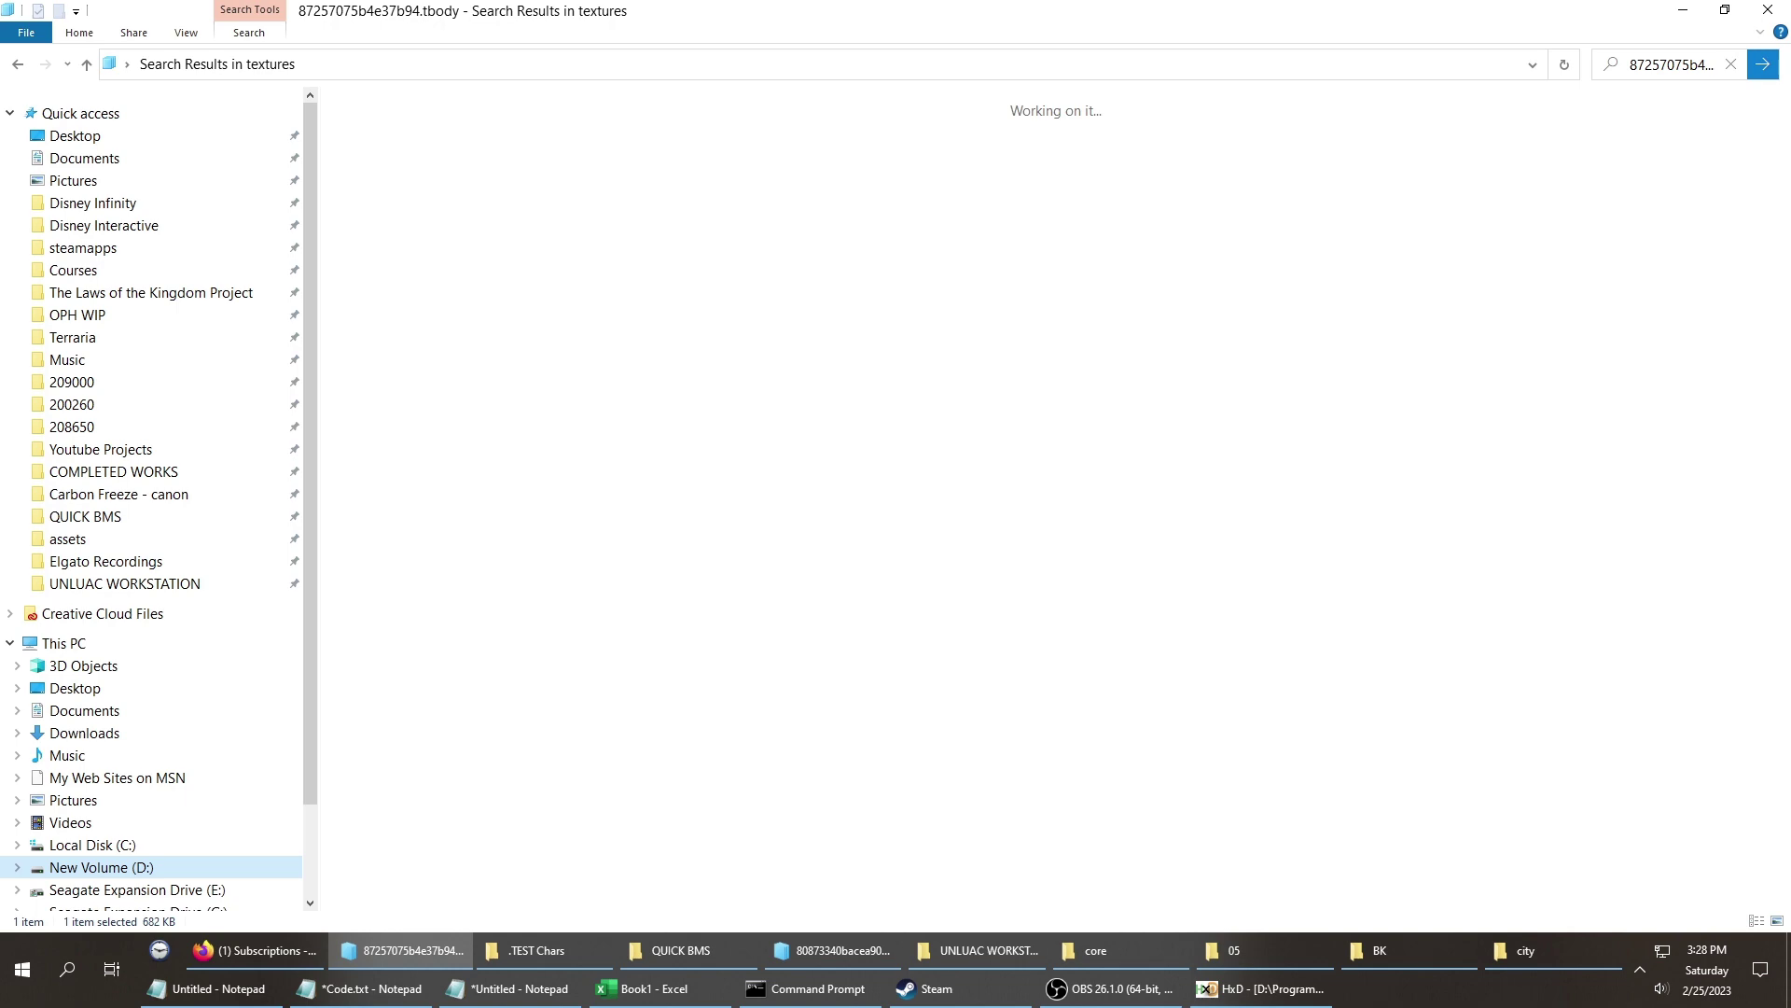
# Paste the original 87257075b4e37b94.tbody into the same BrickSkyscraper BK folder.
pyautogui.hotkey('alt', 'Tab')
pyautogui.press('Tab')
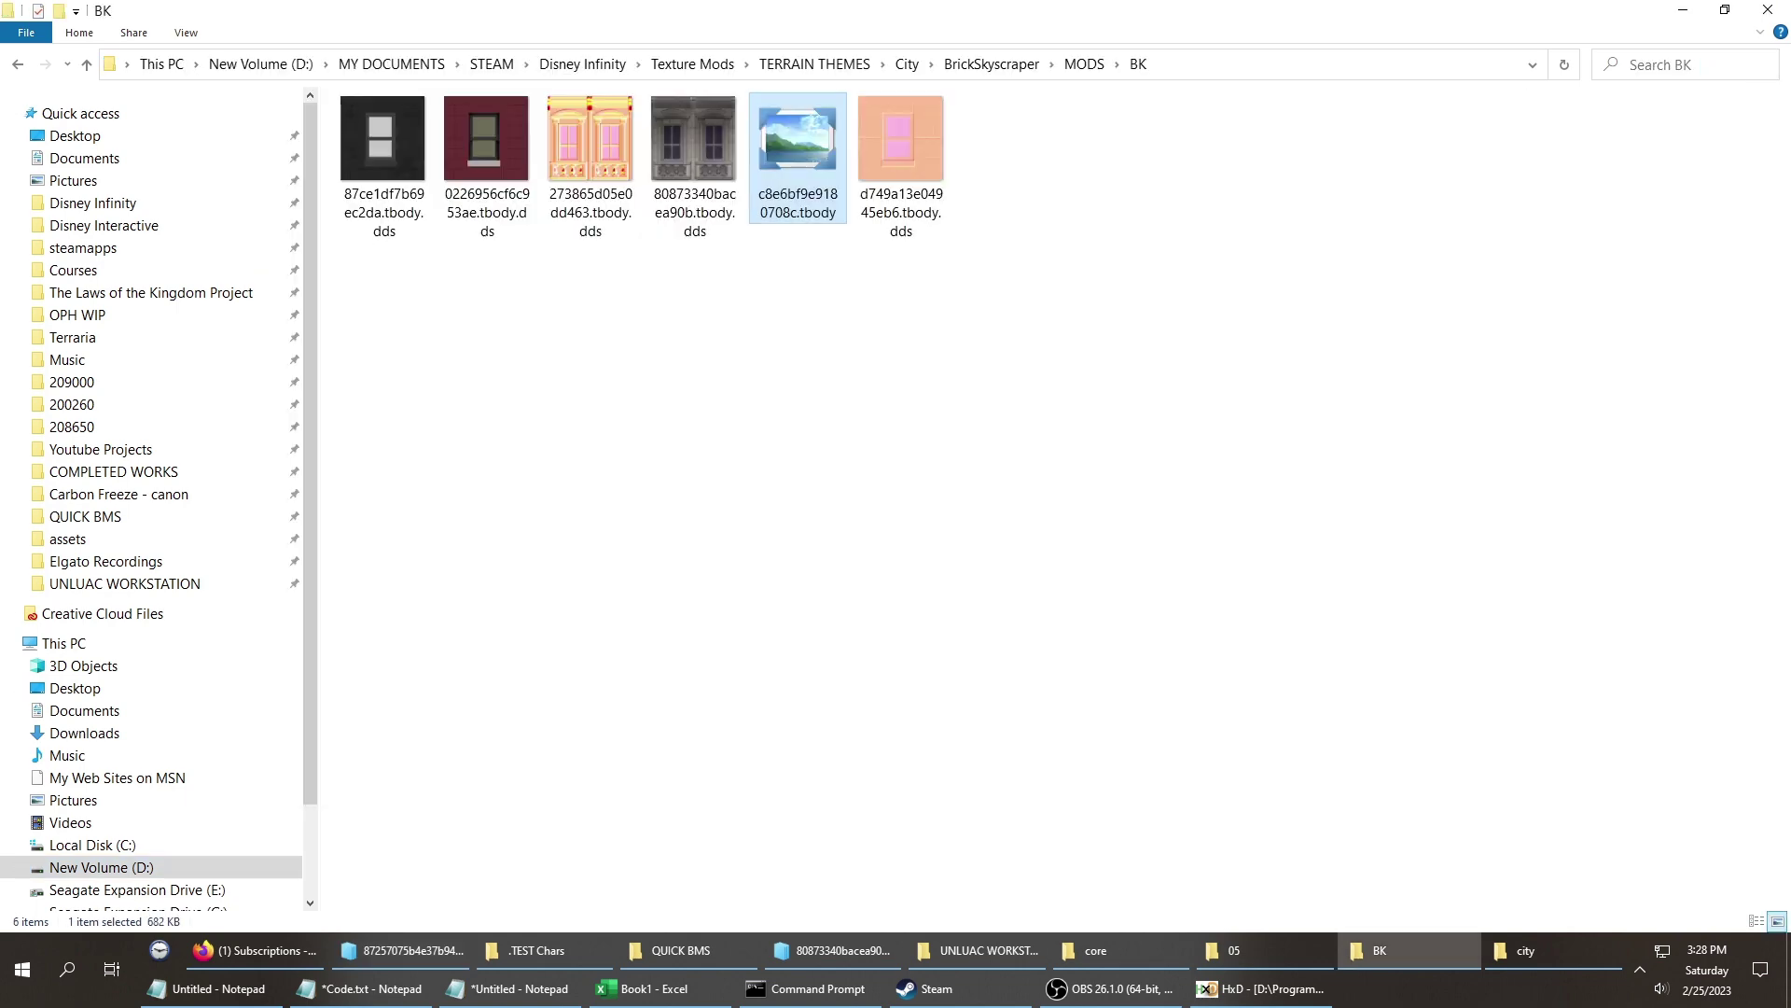
pyautogui.hotkey('ctrl', 'v')
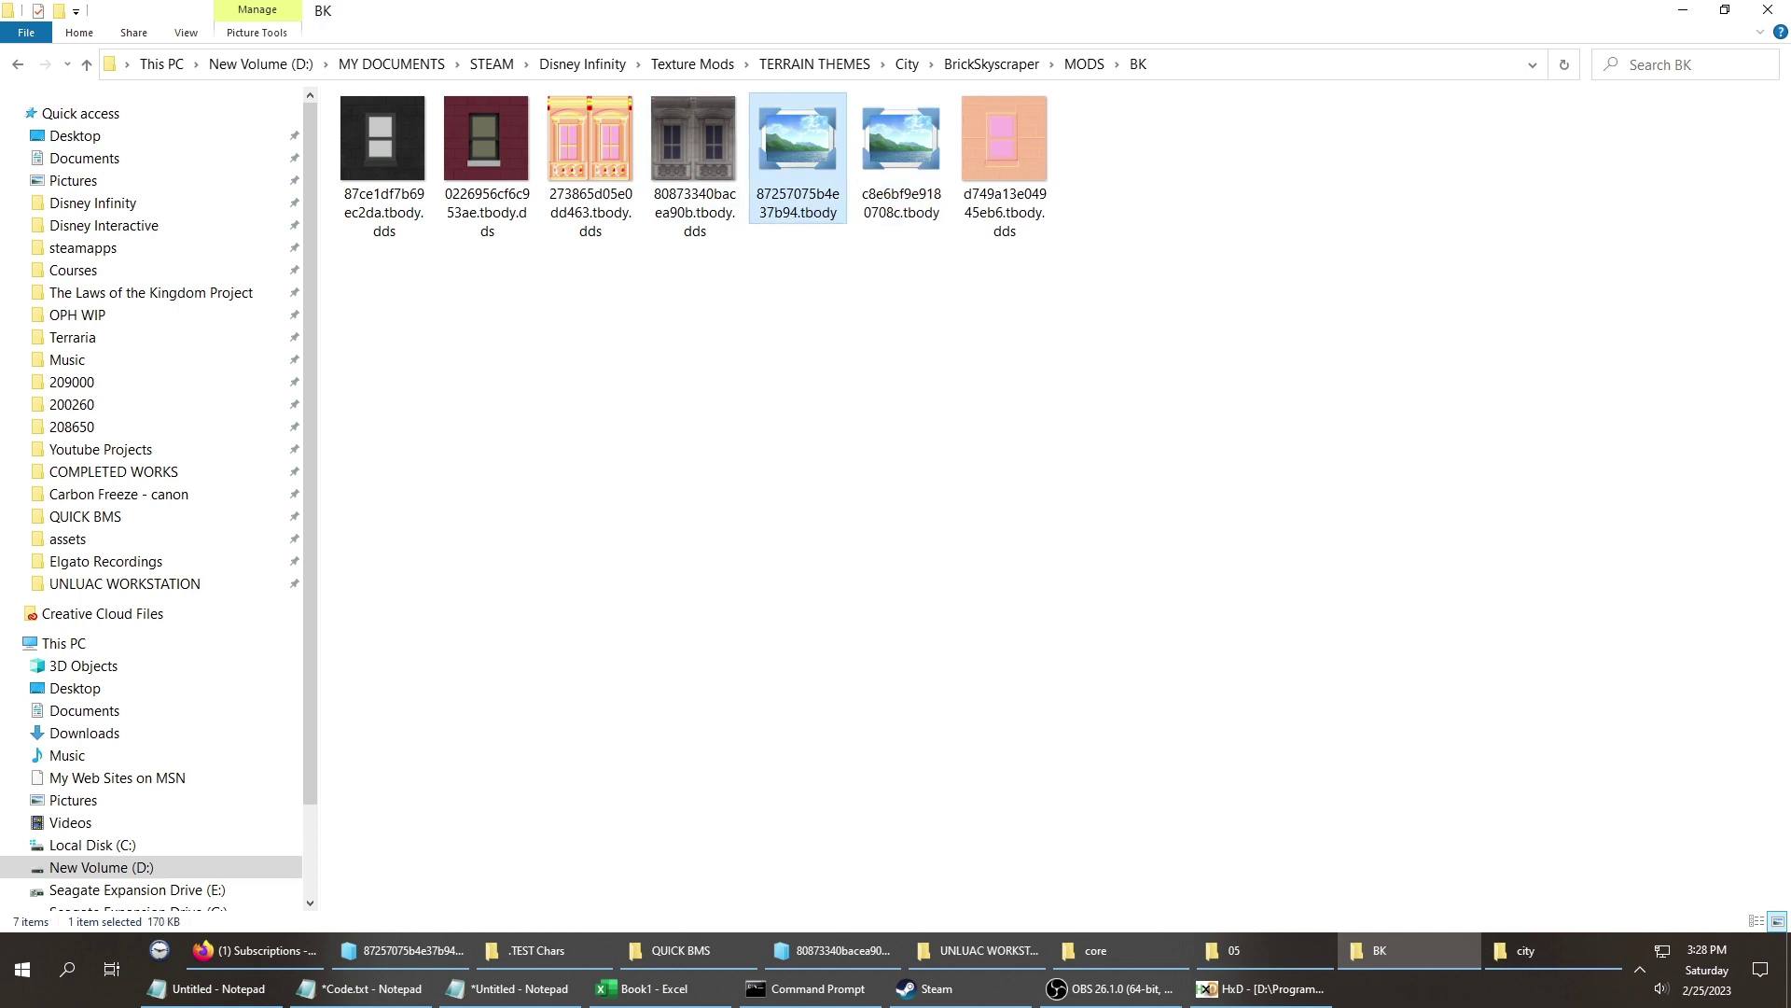
# Add the .dds extension to both 87257075b4e37b94.tbody and c8e6bf9e9180708c.tbody in BK.
pyautogui.press('F2')
pyautogui.press('End')
pyautogui.write('.dds')
pyautogui.press('Tab')
pyautogui.press('Return')
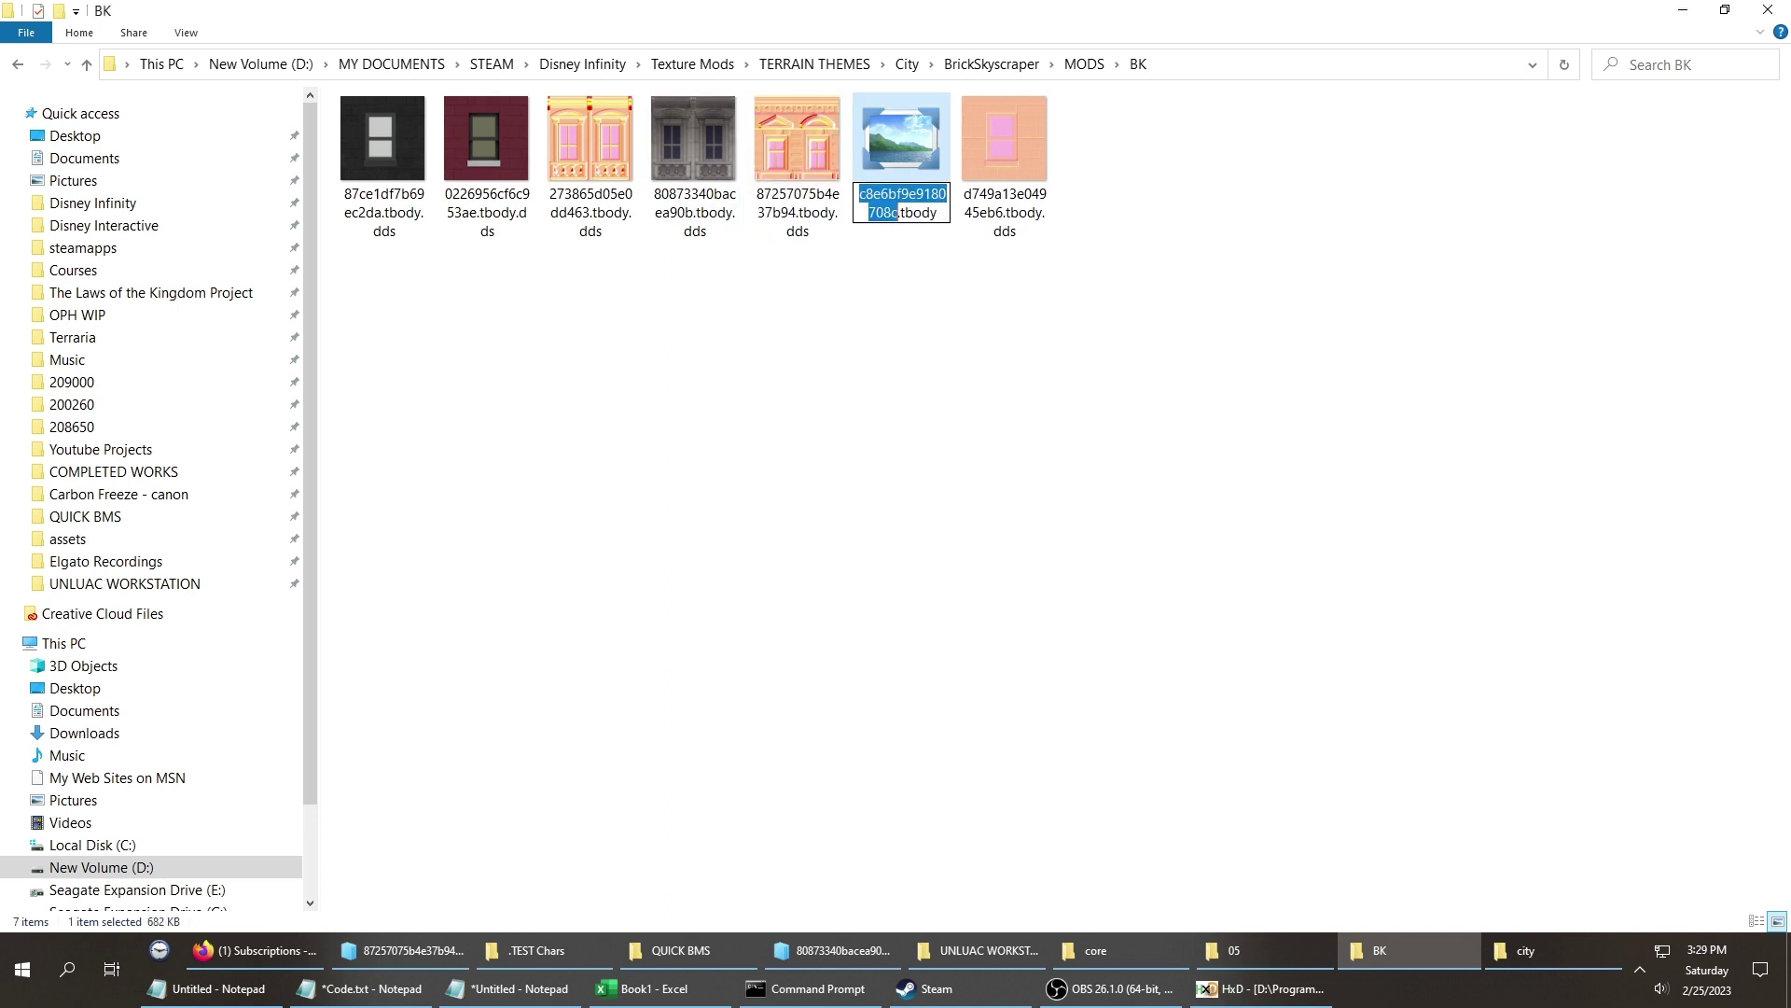
pyautogui.press('End')
pyautogui.write('.dds')
pyautogui.press('Tab')
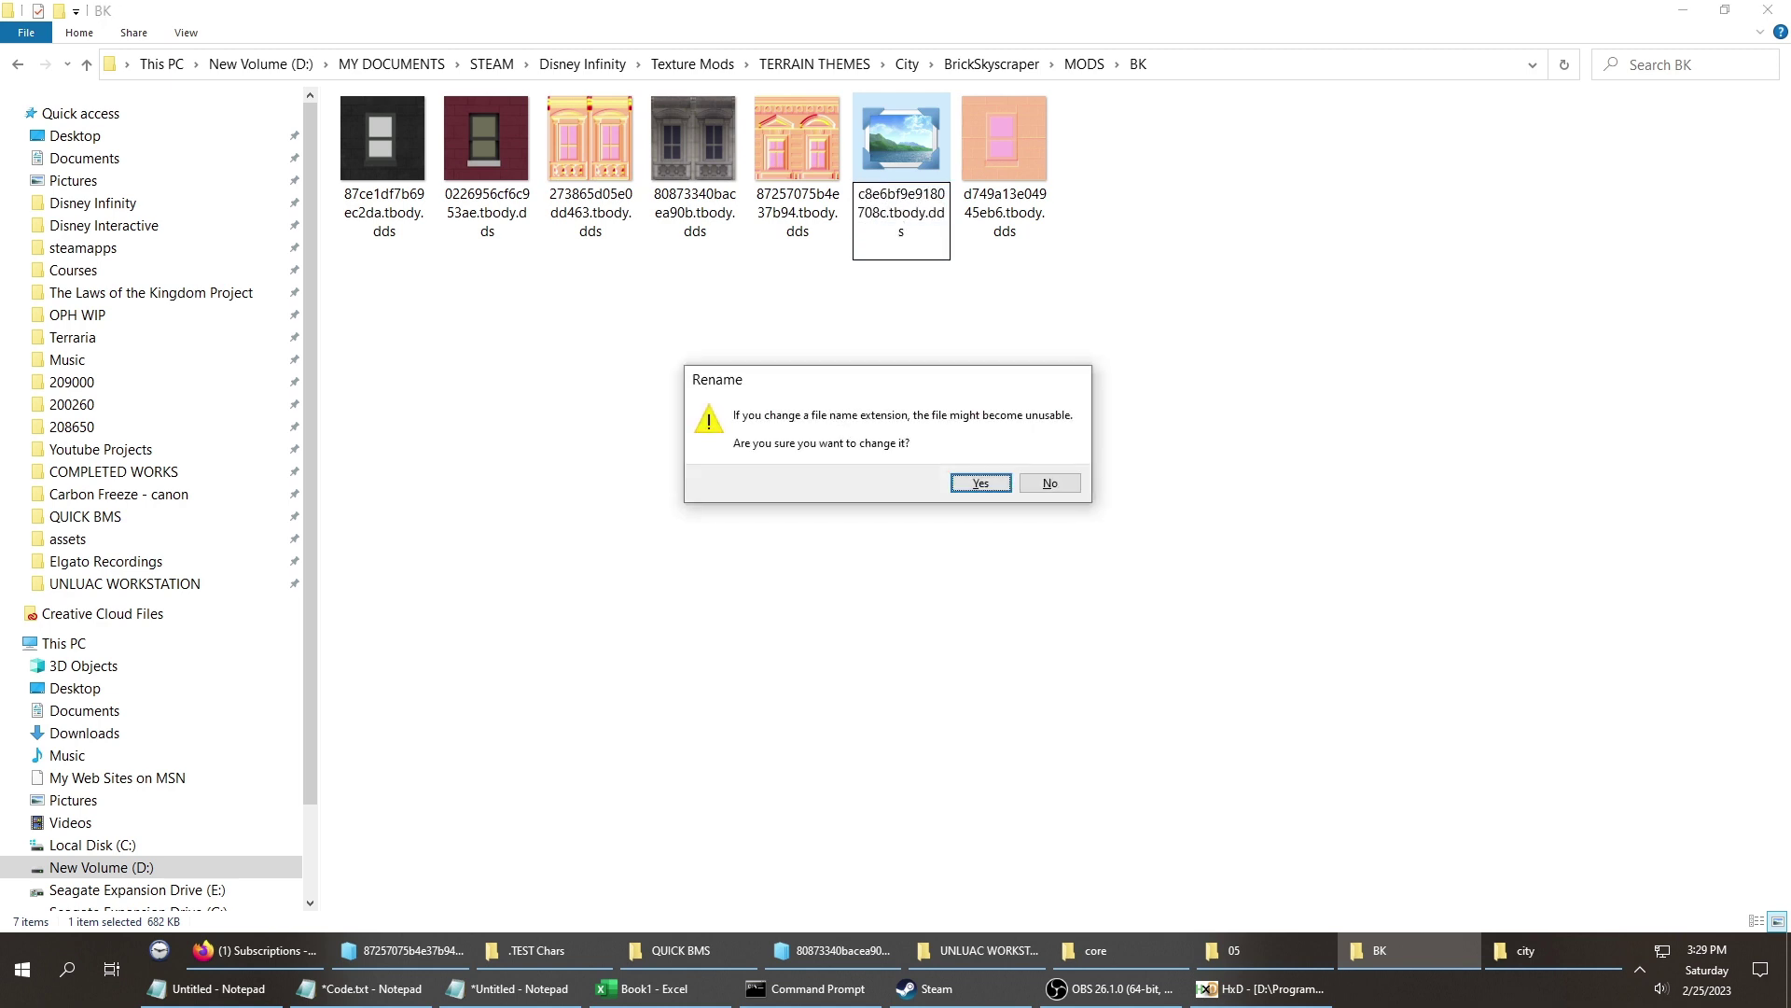
pyautogui.press('Return')
# Put the two new .dds window textures from BK into BrickSkyscraper's MODS folder.
pyautogui.hotkey('shift', 'Left')
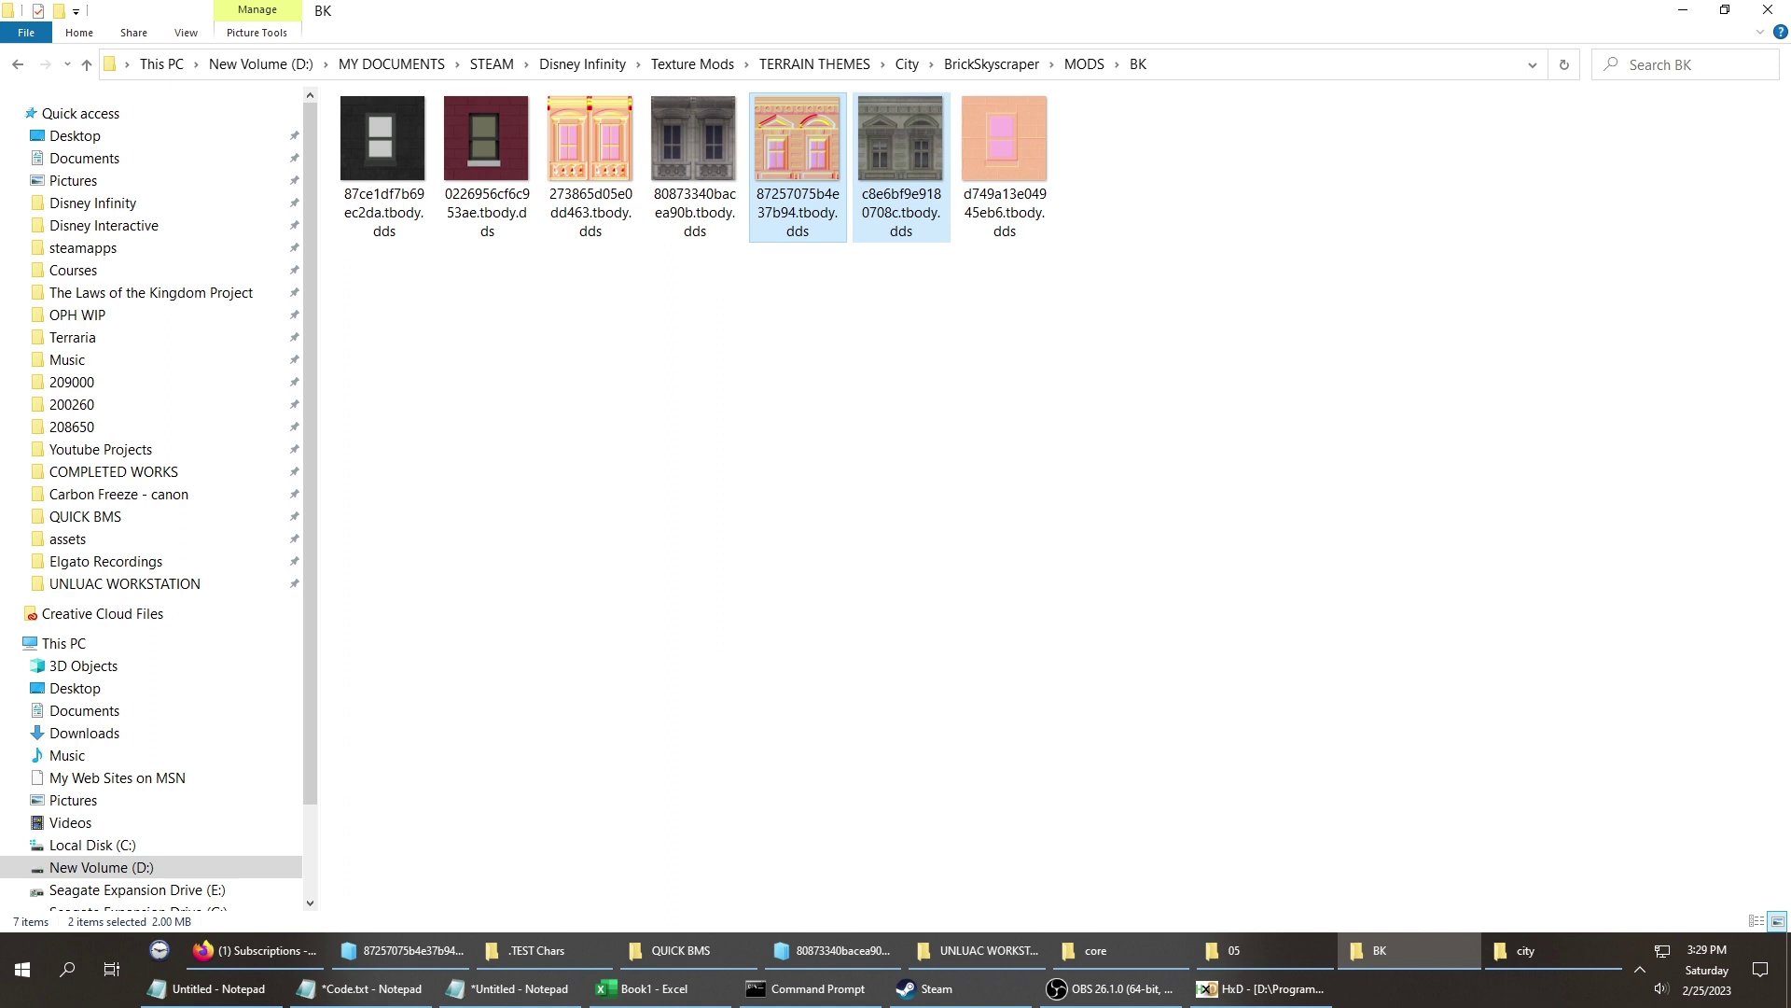
pyautogui.press('BackSpace')
pyautogui.hotkey('ctrl', 'v')
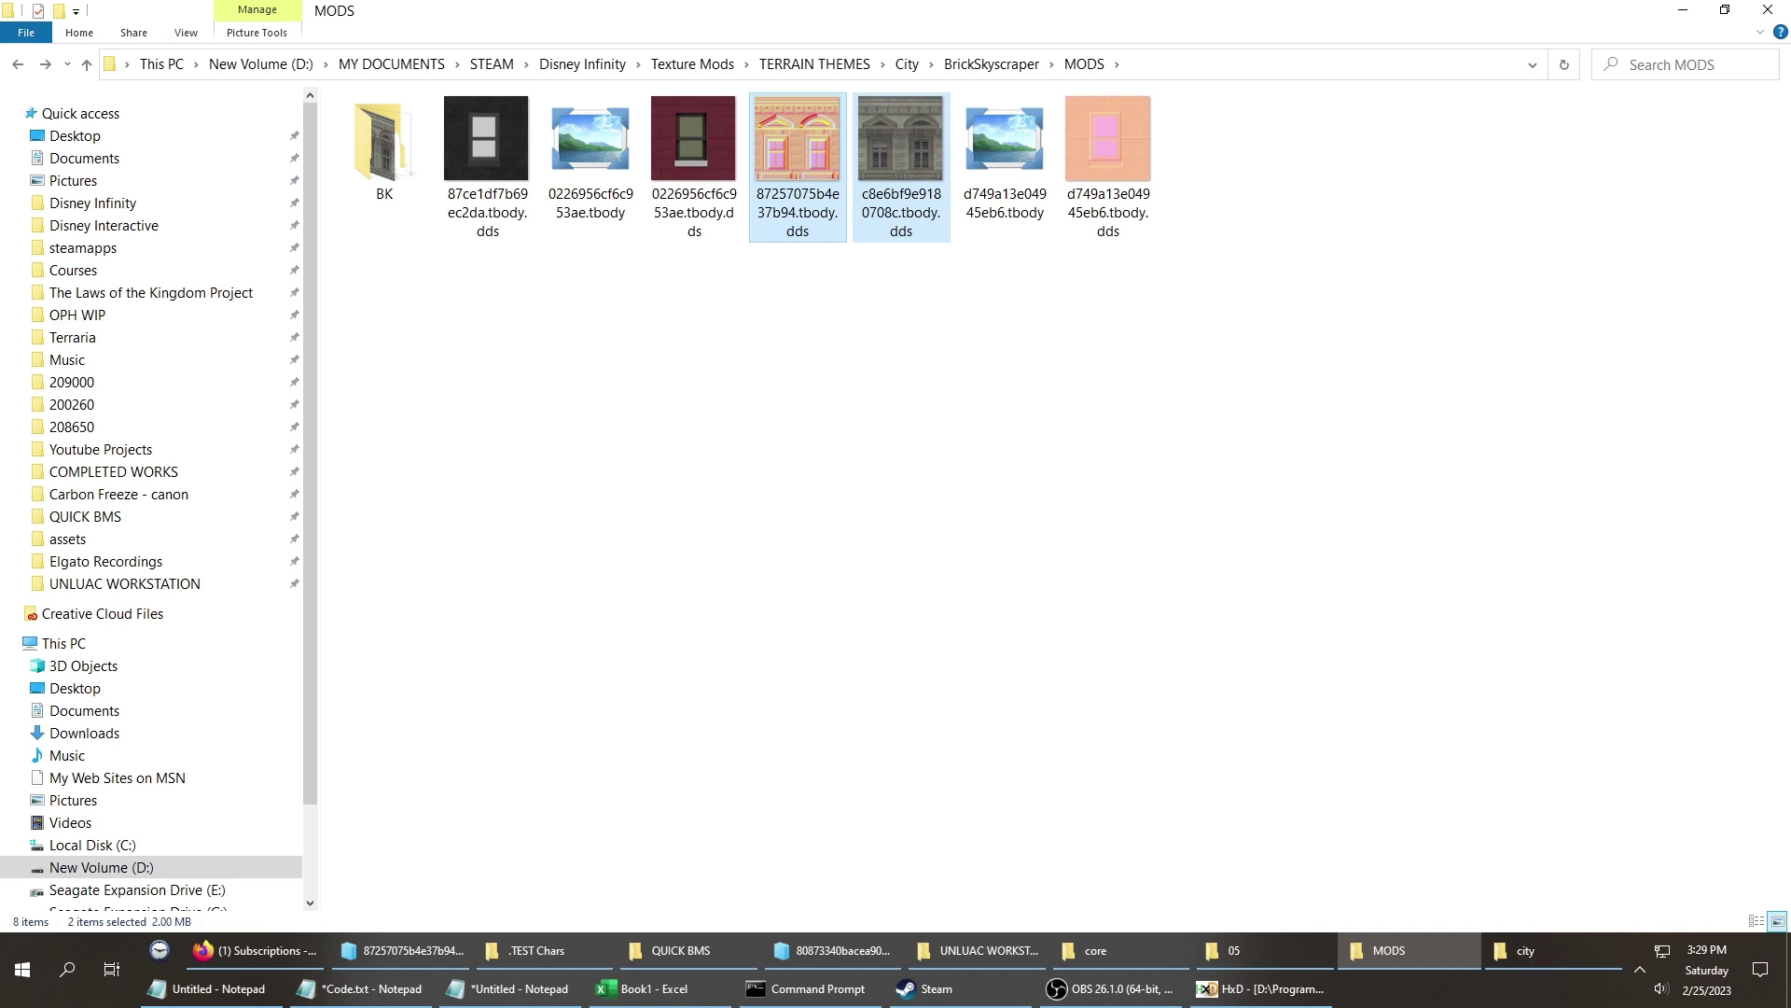
# Cut 87257075b4e37b94.tbody.dds and c8e6bf9e9180708c.tbody.dds from BrickSkyscraper's MODS folder and open the StoneSkyscraper folder under City.
pyautogui.press('Left')
pyautogui.press('Left')
pyautogui.press('Left')
pyautogui.press('Right')
pyautogui.press('Right')
pyautogui.press('Right')
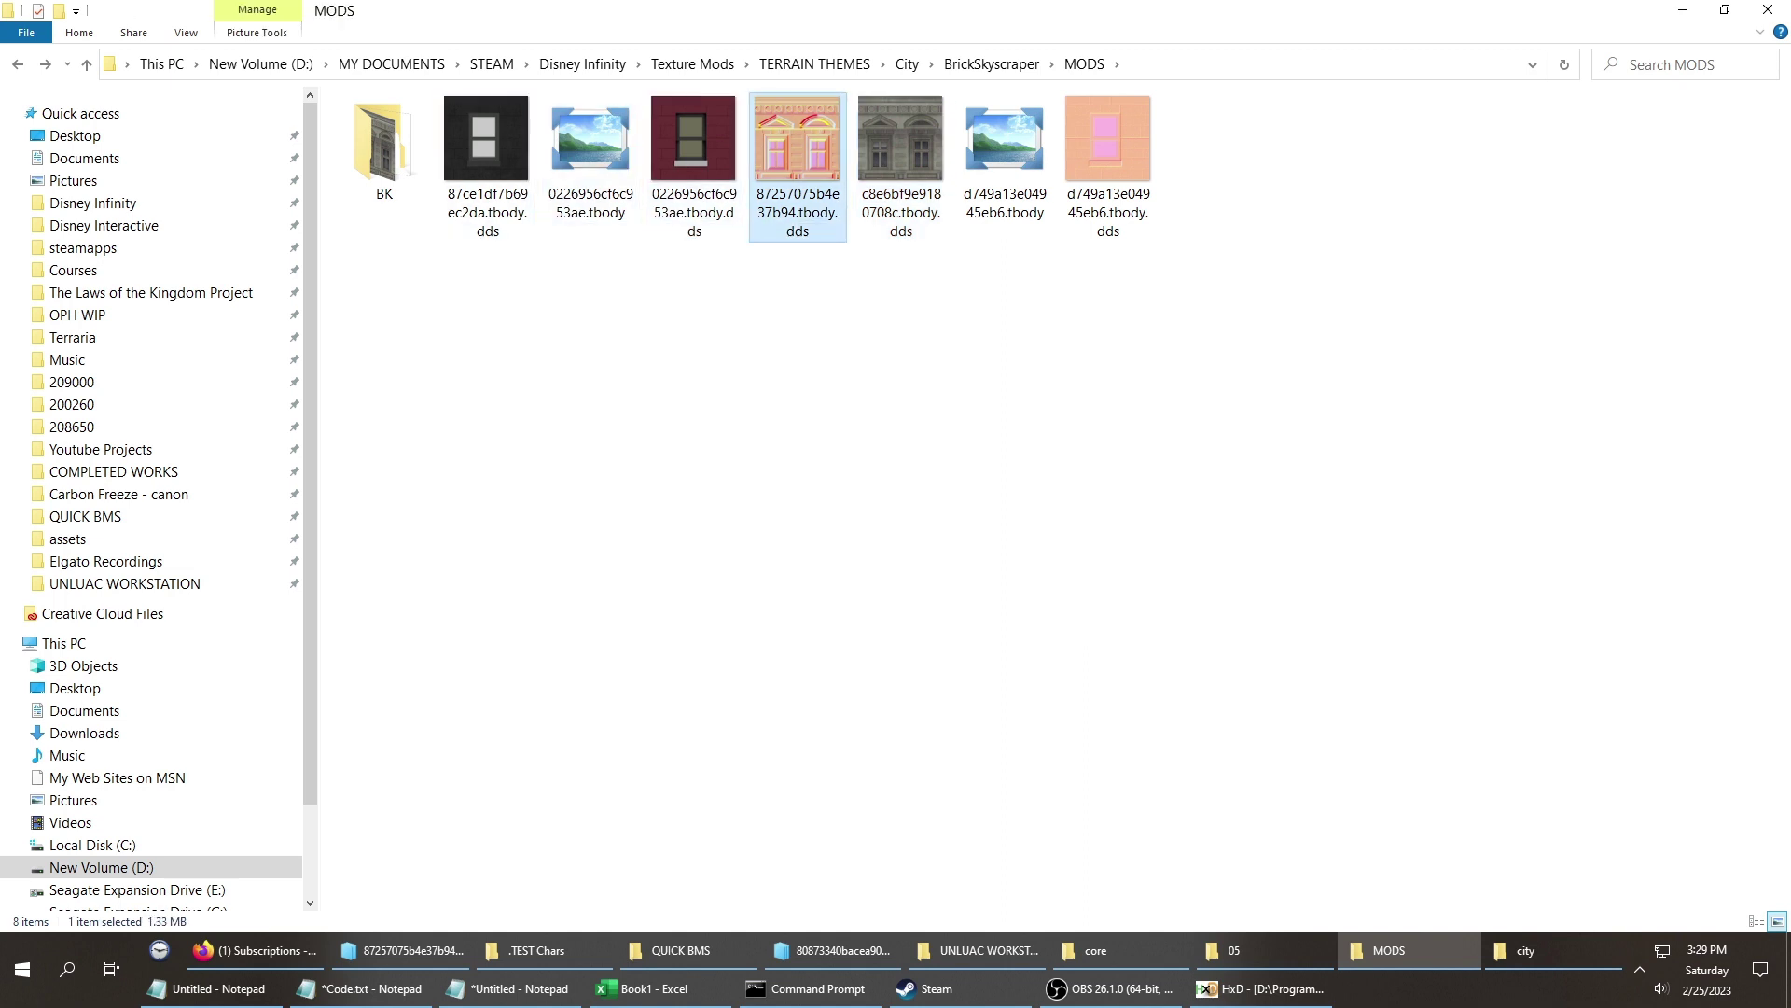
pyautogui.hotkey('shift', 'Right')
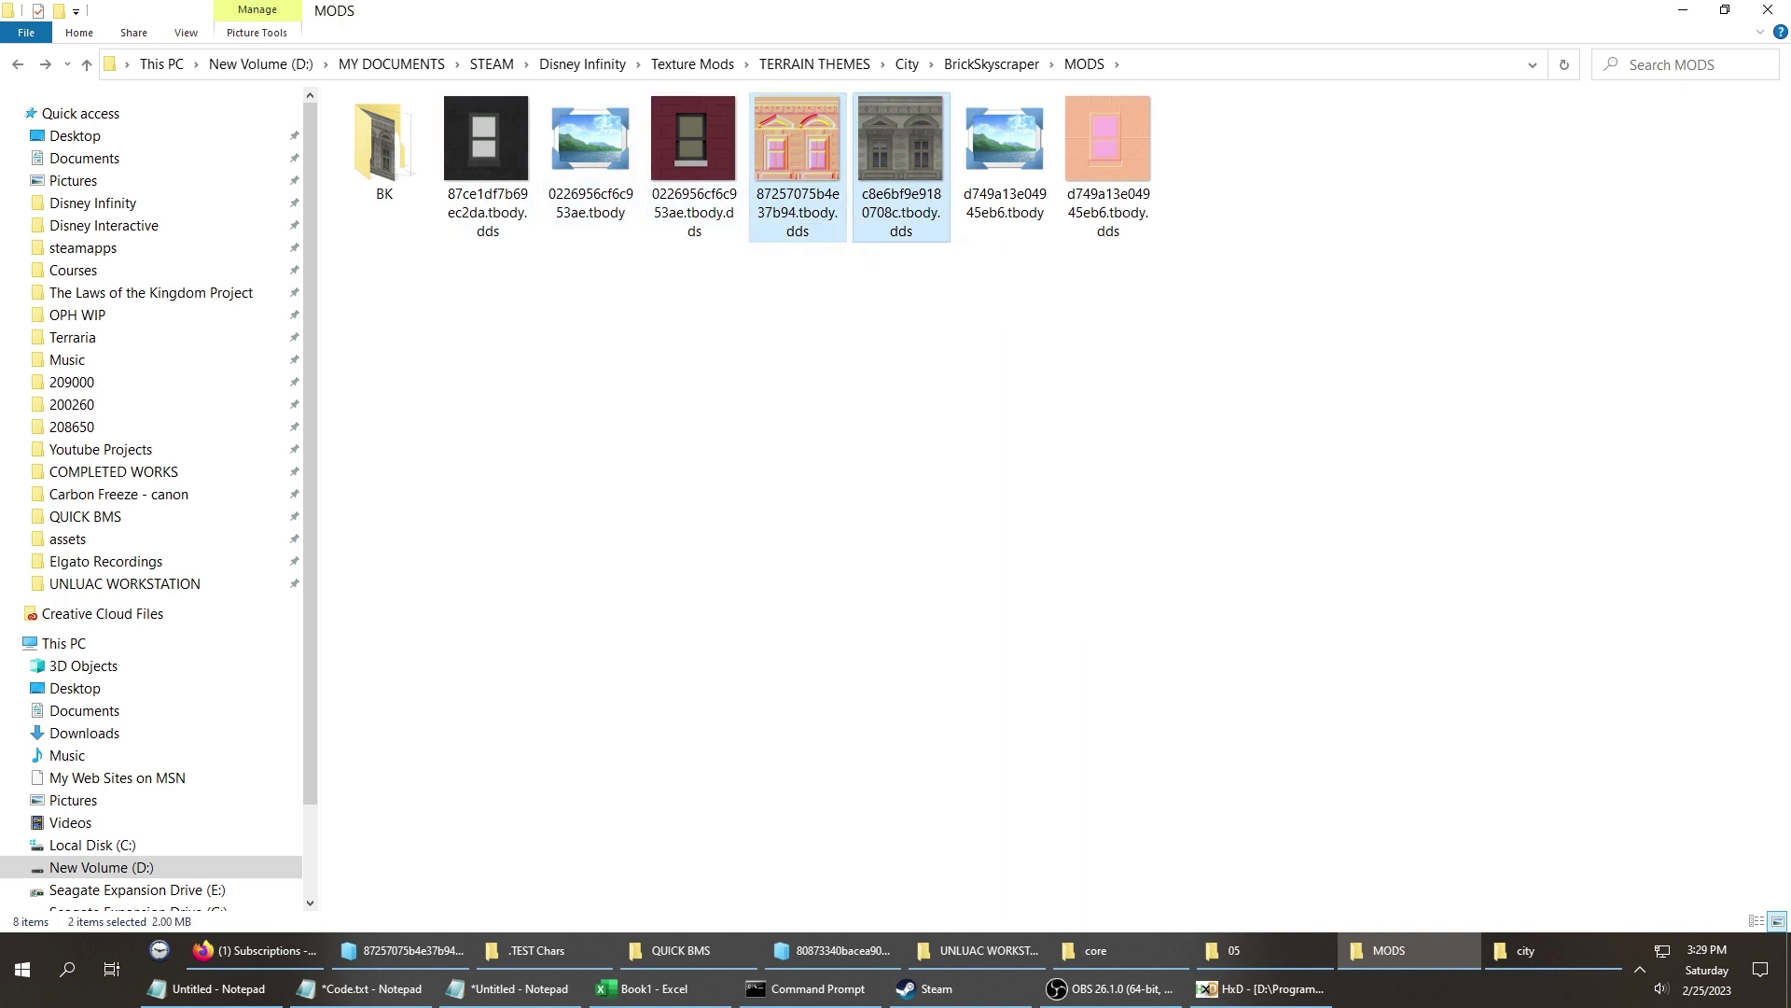
pyautogui.hotkey('ctrl', 'x')
pyautogui.hotkey('alt', 'Up')
pyautogui.hotkey('alt', 'Up')
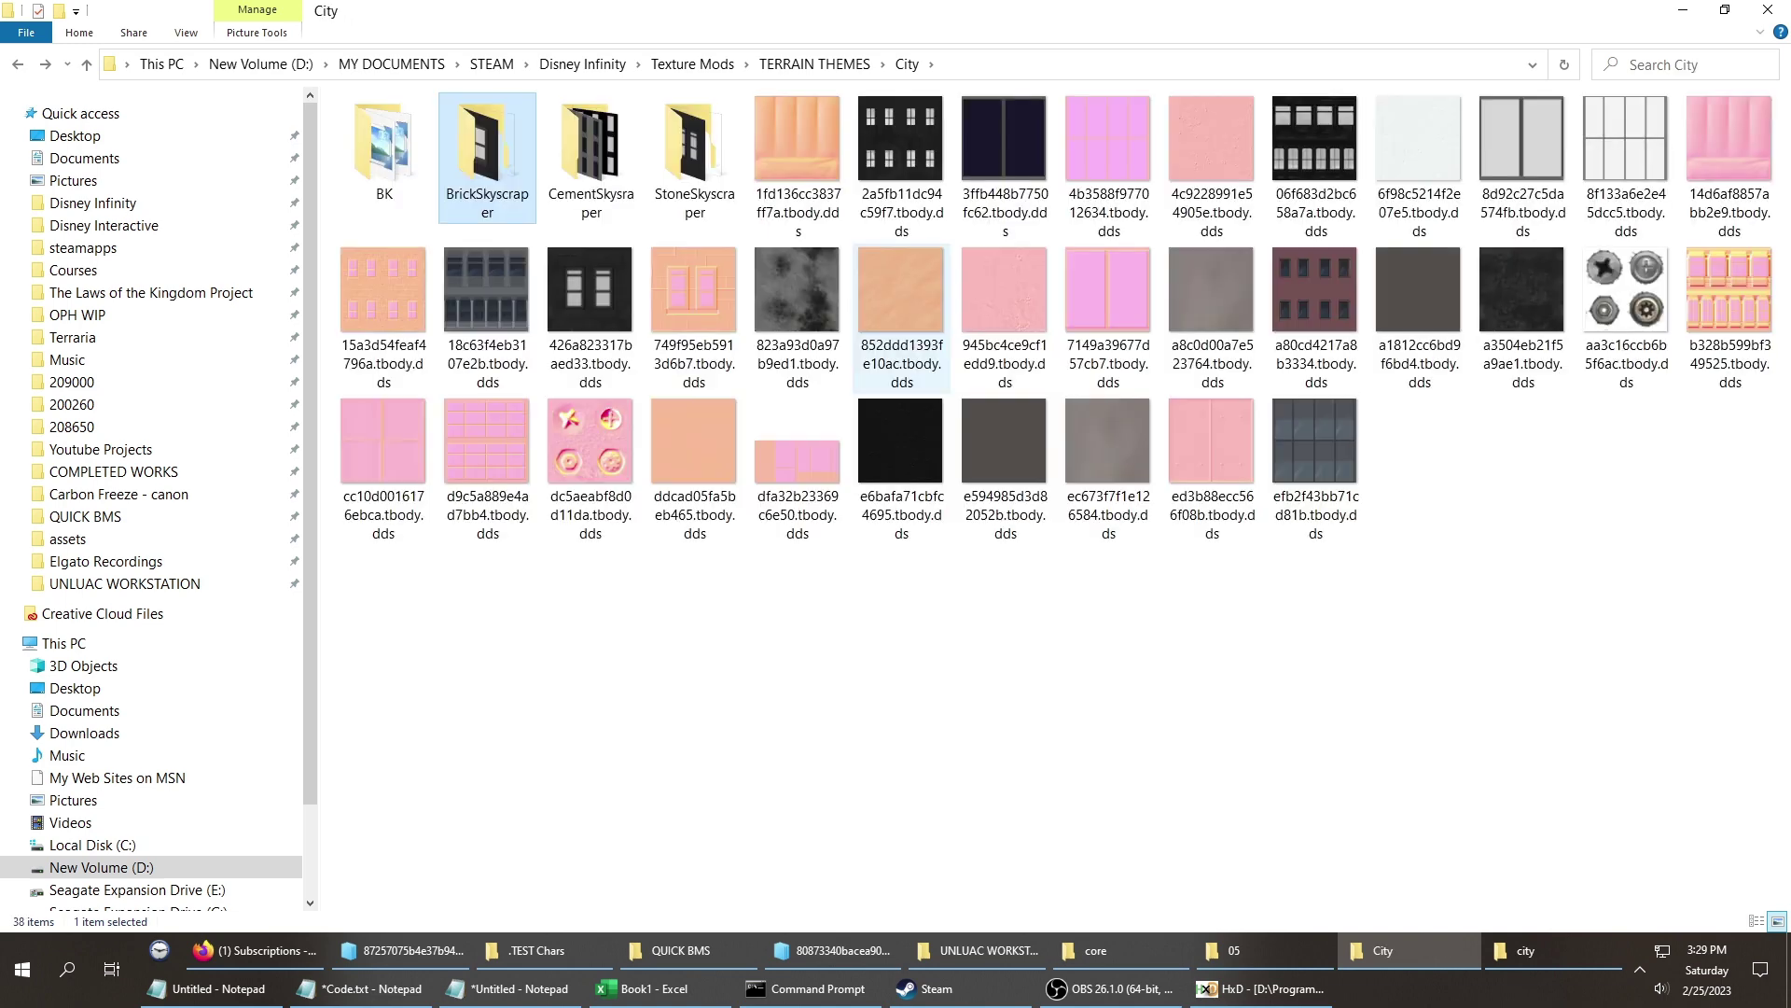
pyautogui.press('Right')
pyautogui.press('Right')
pyautogui.press('Return')
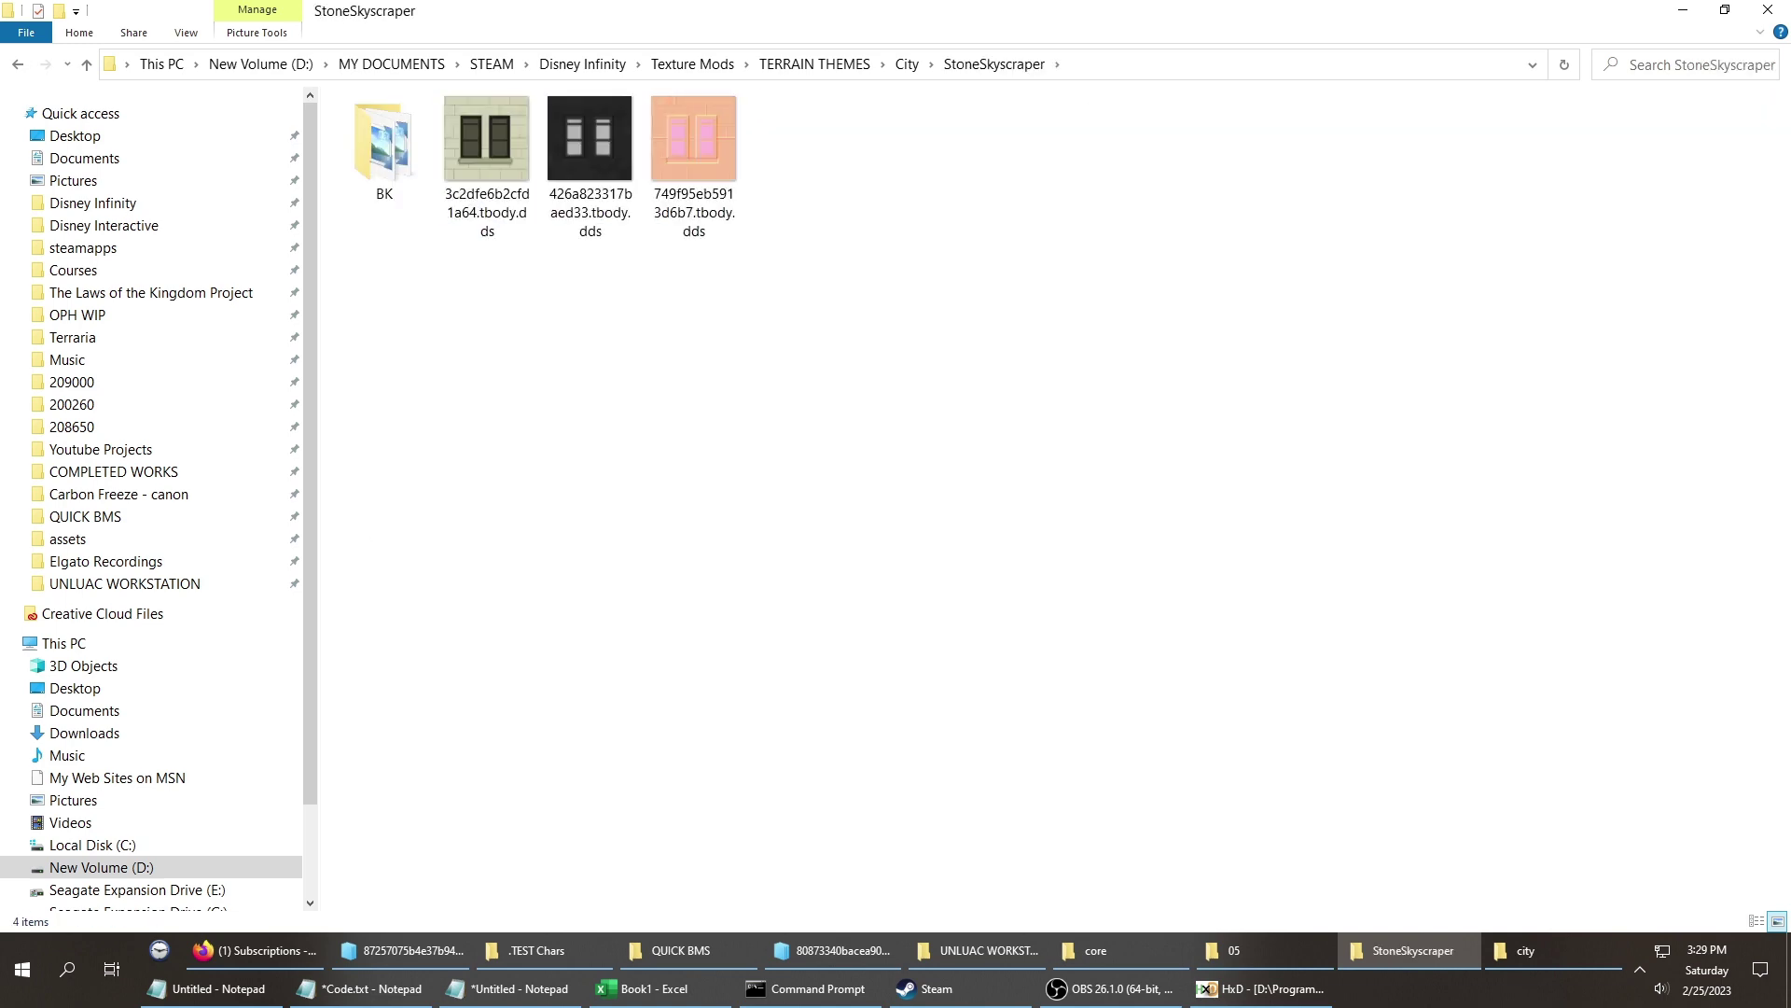
pyautogui.press('Right')
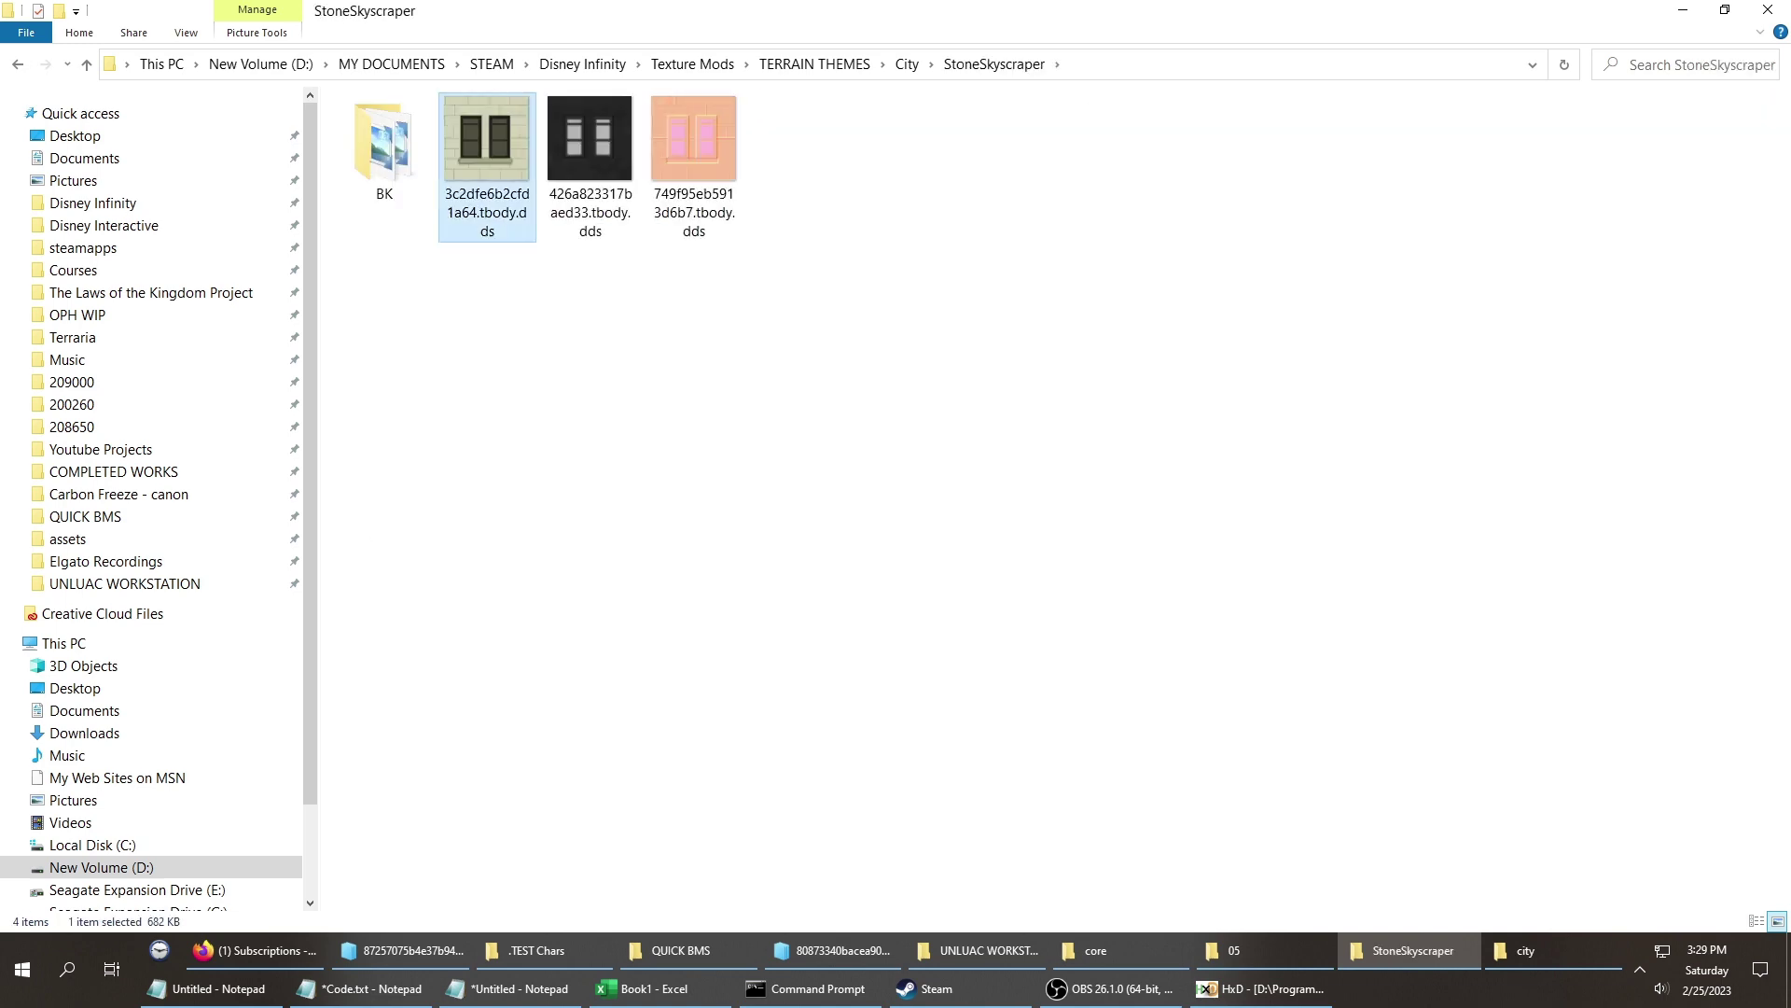
# Create a folder named MODS inside StoneSkyscraper and open it.
pyautogui.rightClick(897, 385)
pyautogui.moveTo(942, 680)
pyautogui.click(1191, 680)
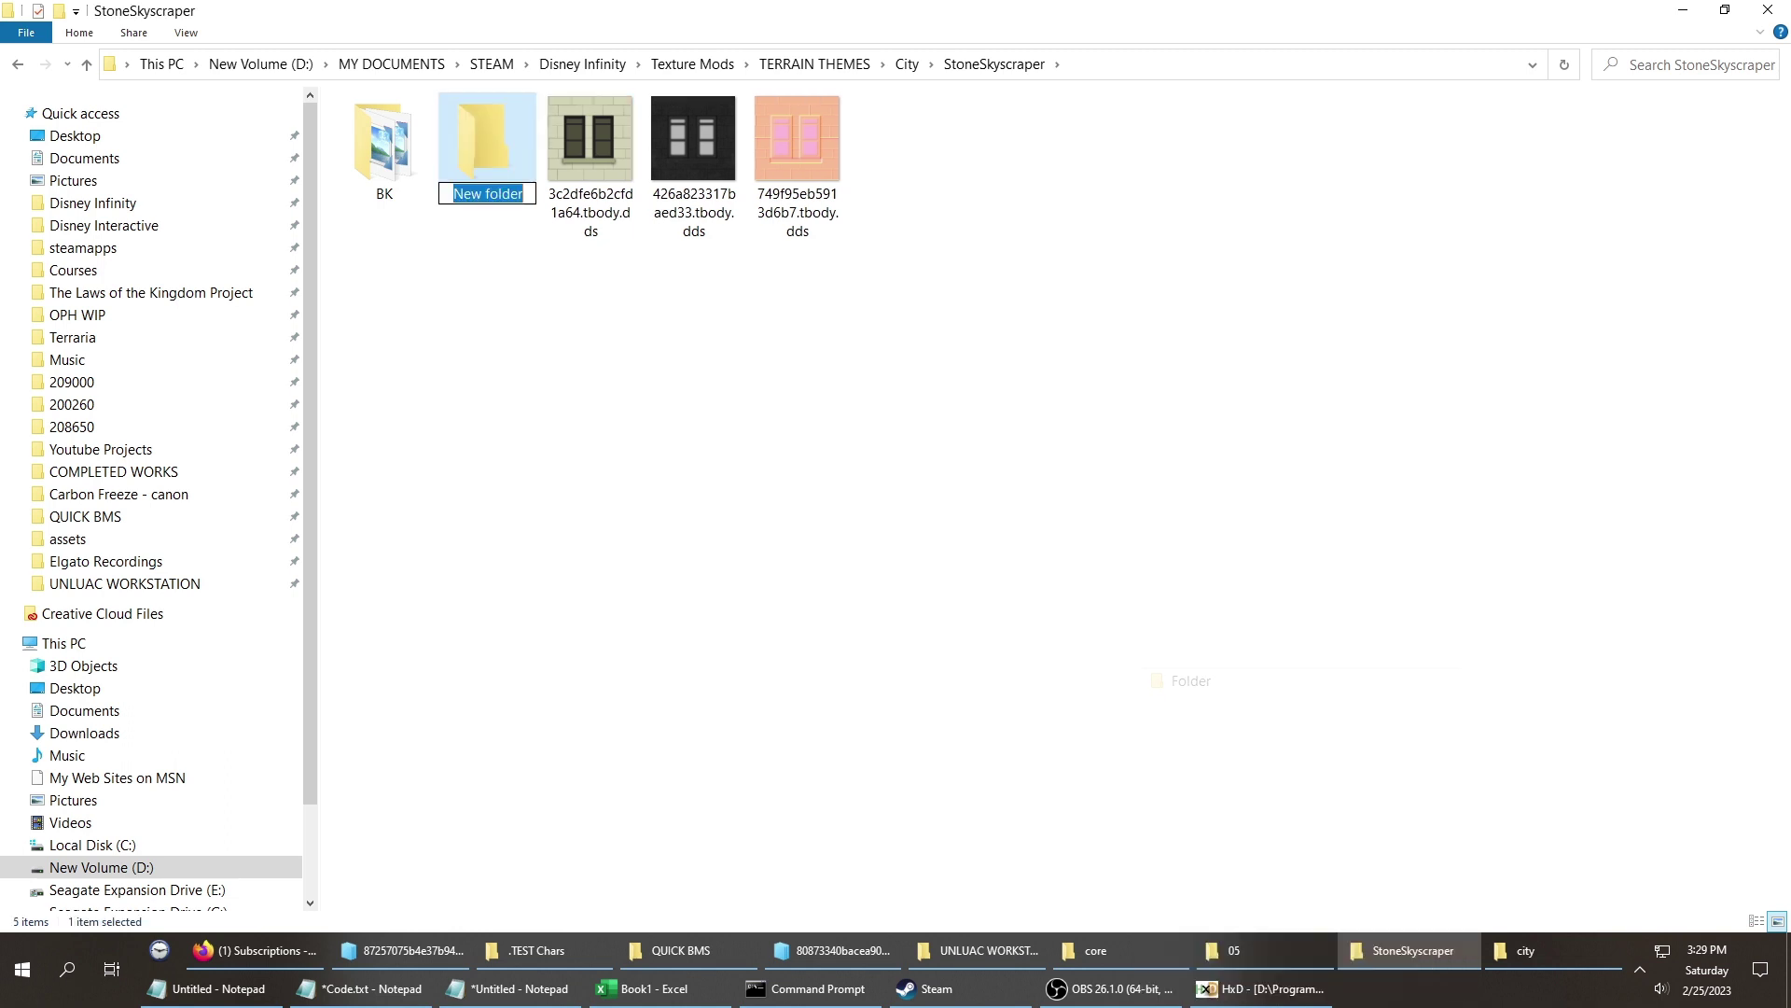
pyautogui.write('NE')
pyautogui.press('BackSpace')
pyautogui.press('BackSpace')
pyautogui.write('MODS')
pyautogui.press('Return')
pyautogui.press('Return')
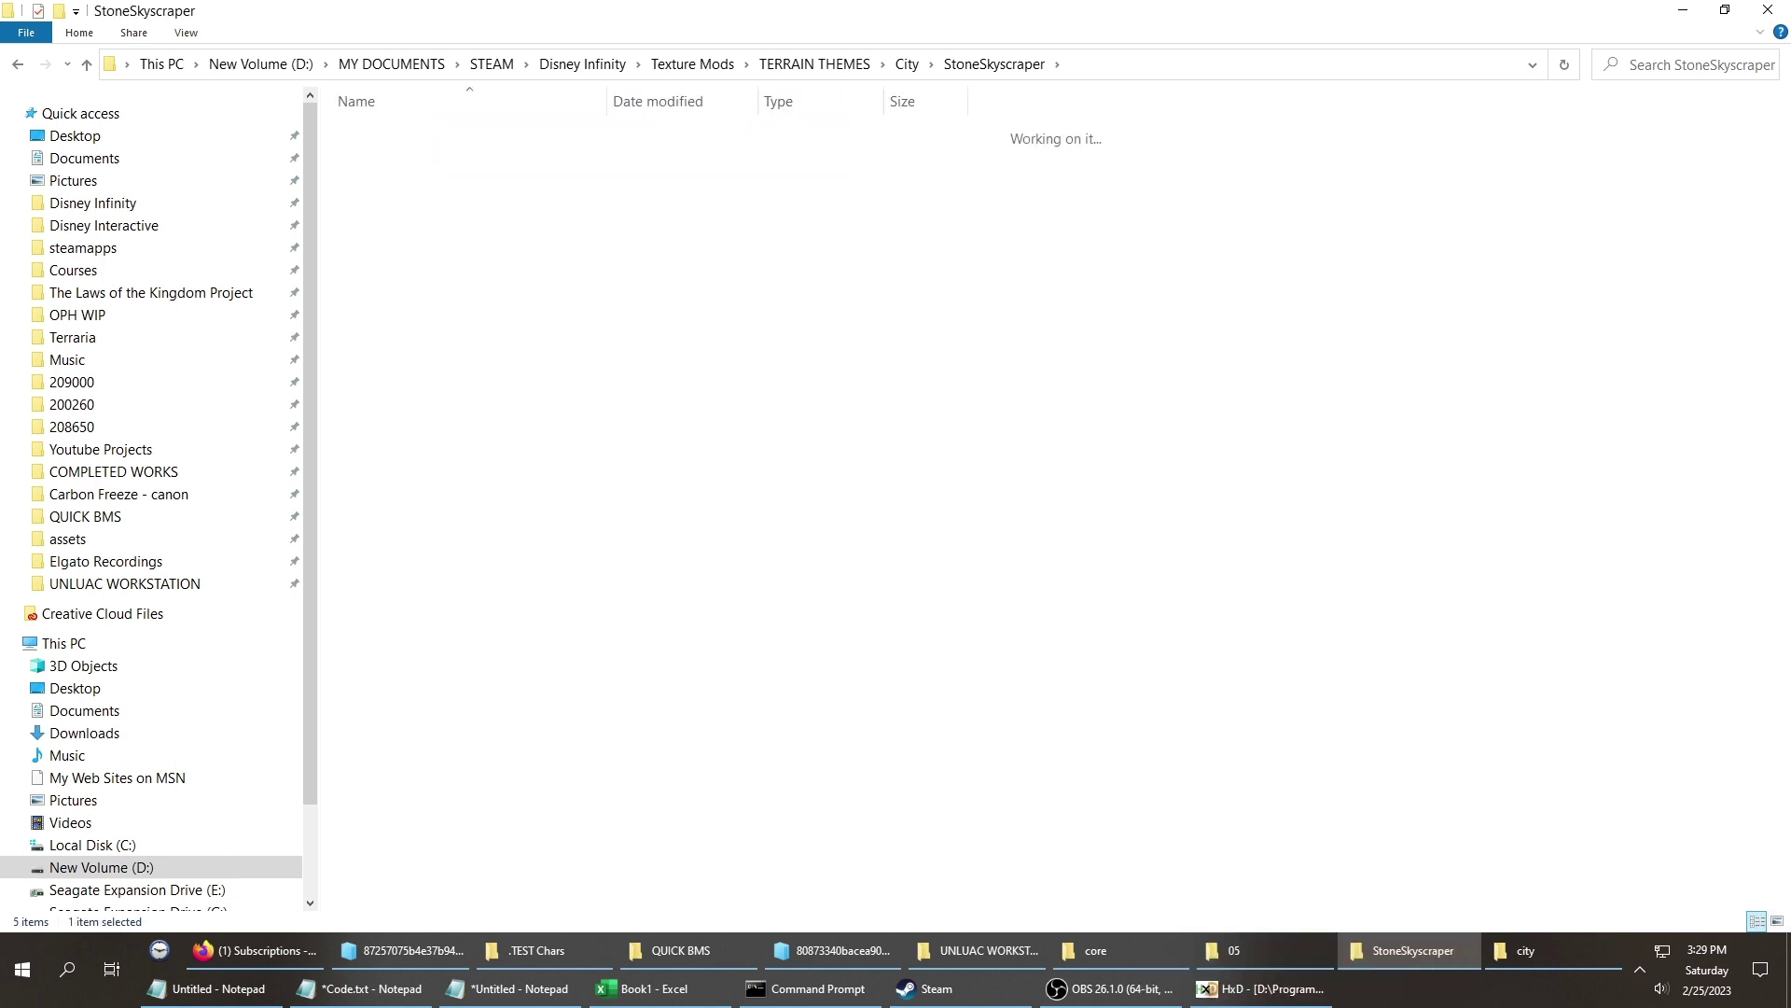
# Create a BK folder inside StoneSkyscraper's MODS folder and paste the two cut window textures into it.
pyautogui.rightClick(1132, 551)
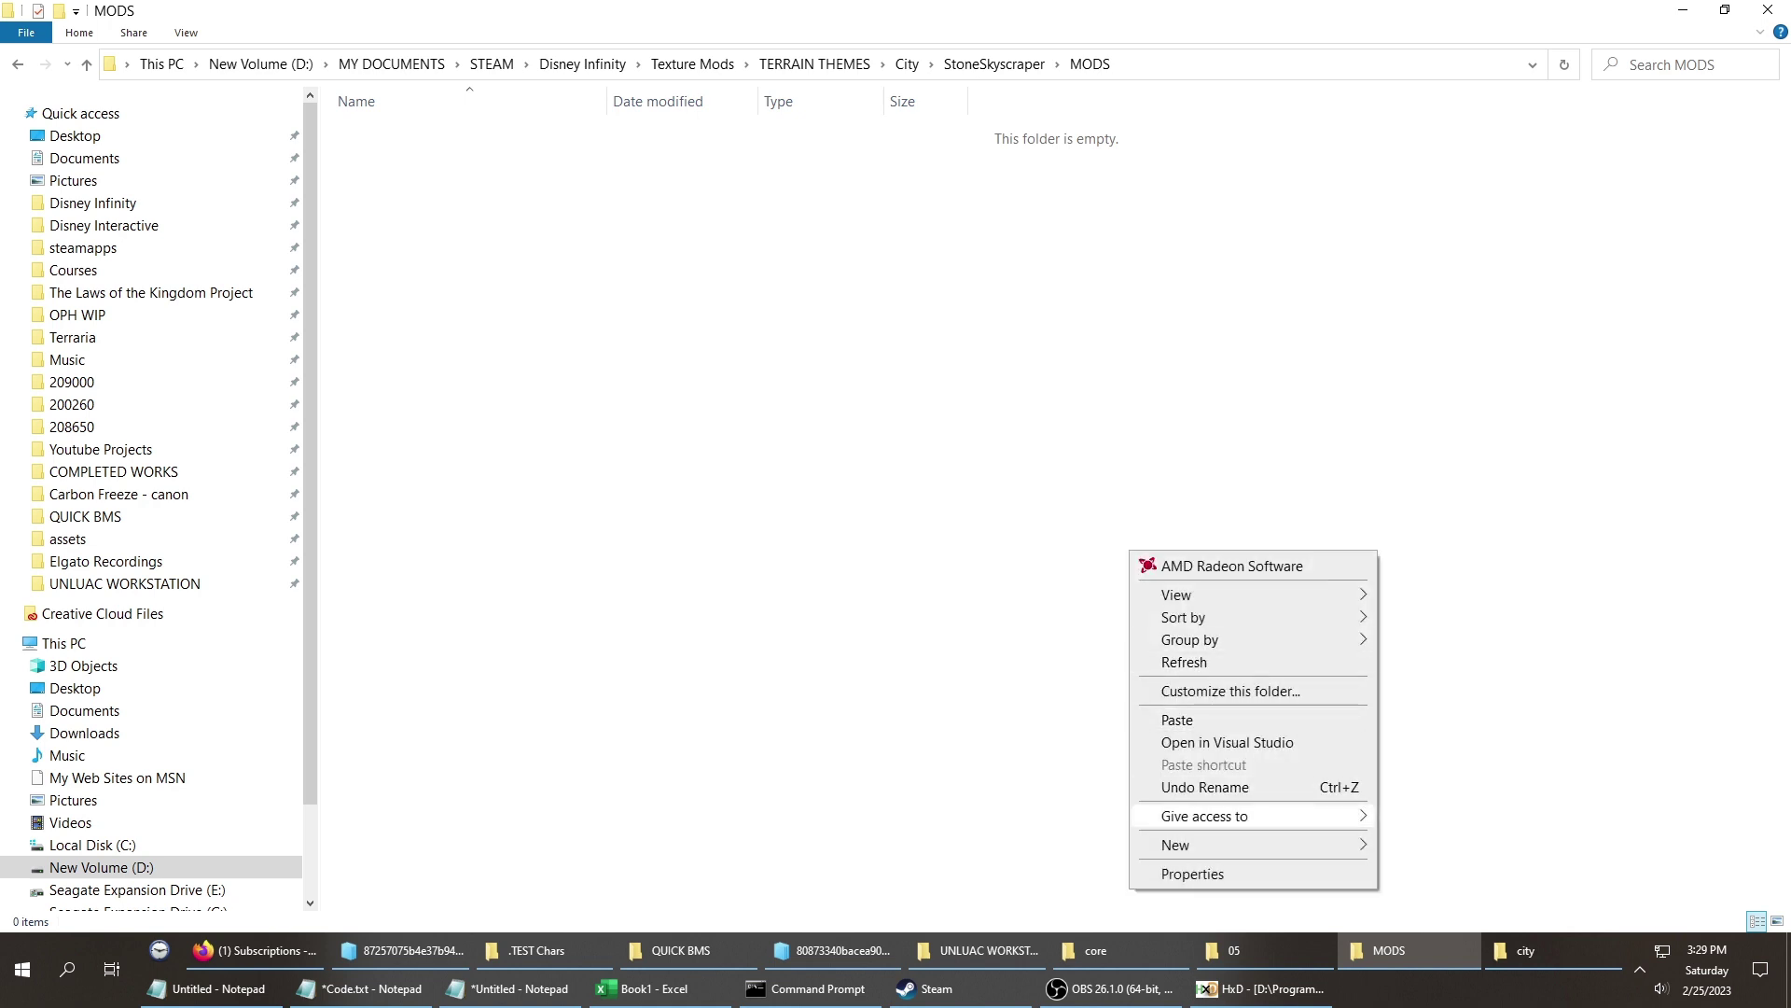
pyautogui.moveTo(1156, 844)
pyautogui.click(1423, 546)
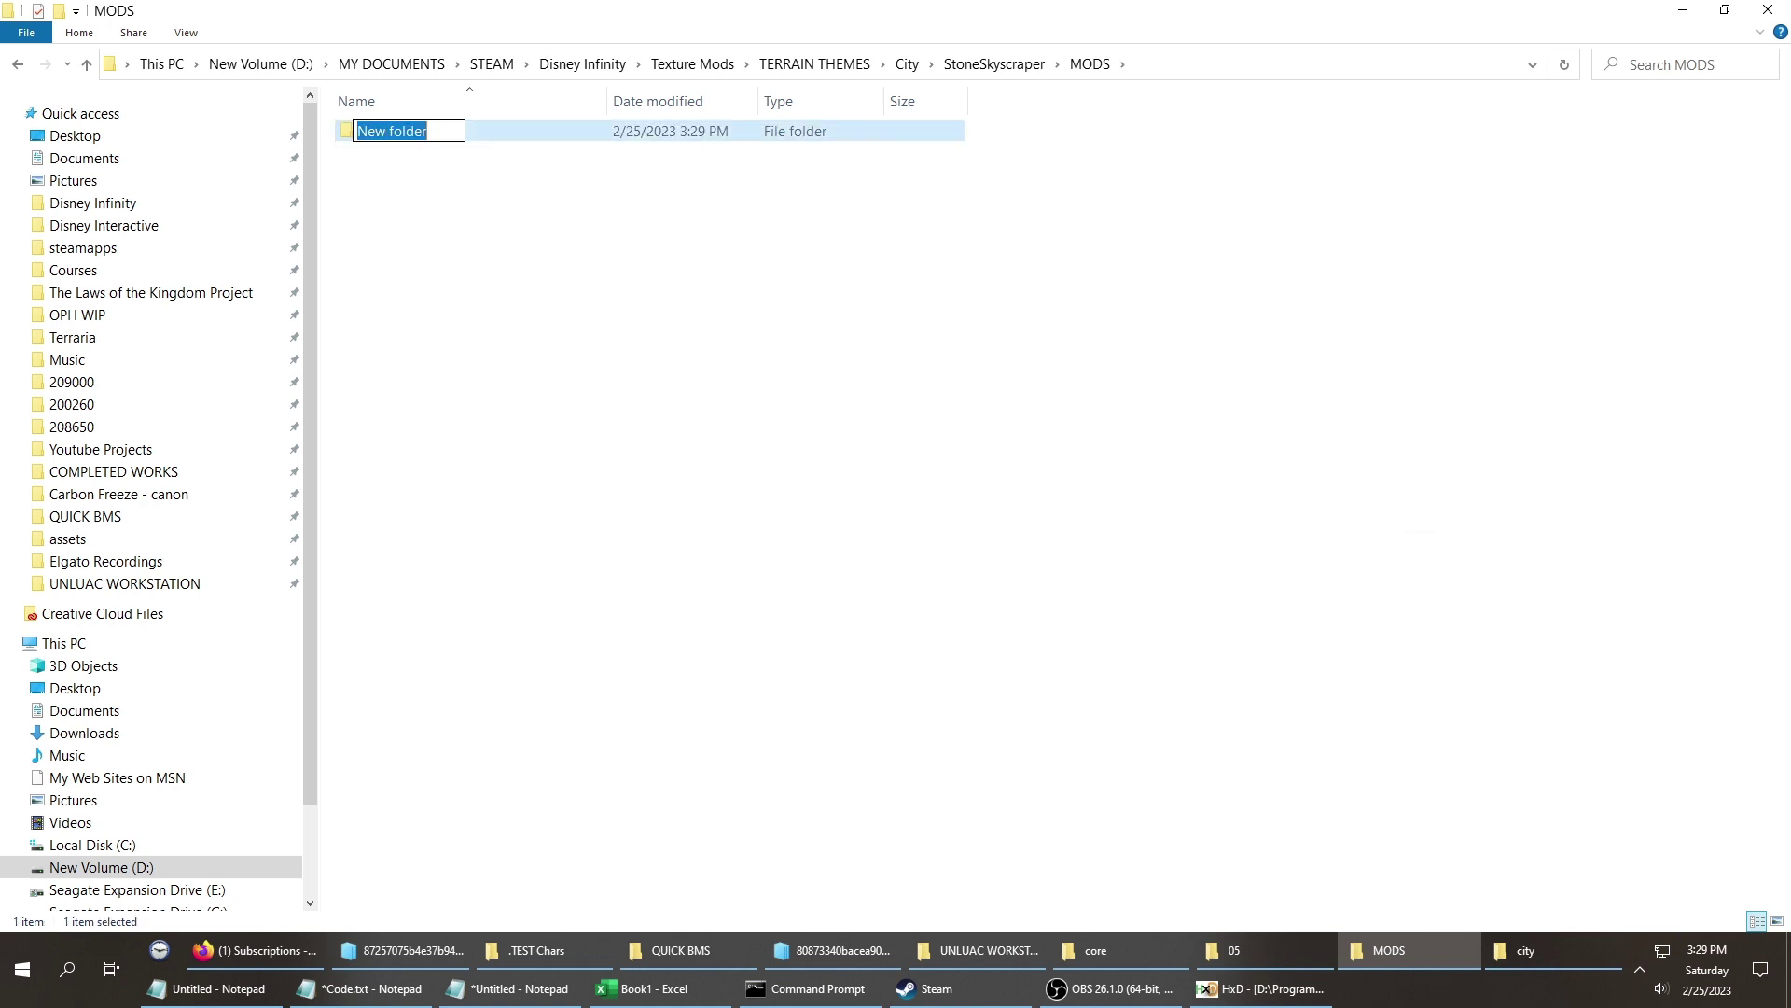
pyautogui.write('BK')
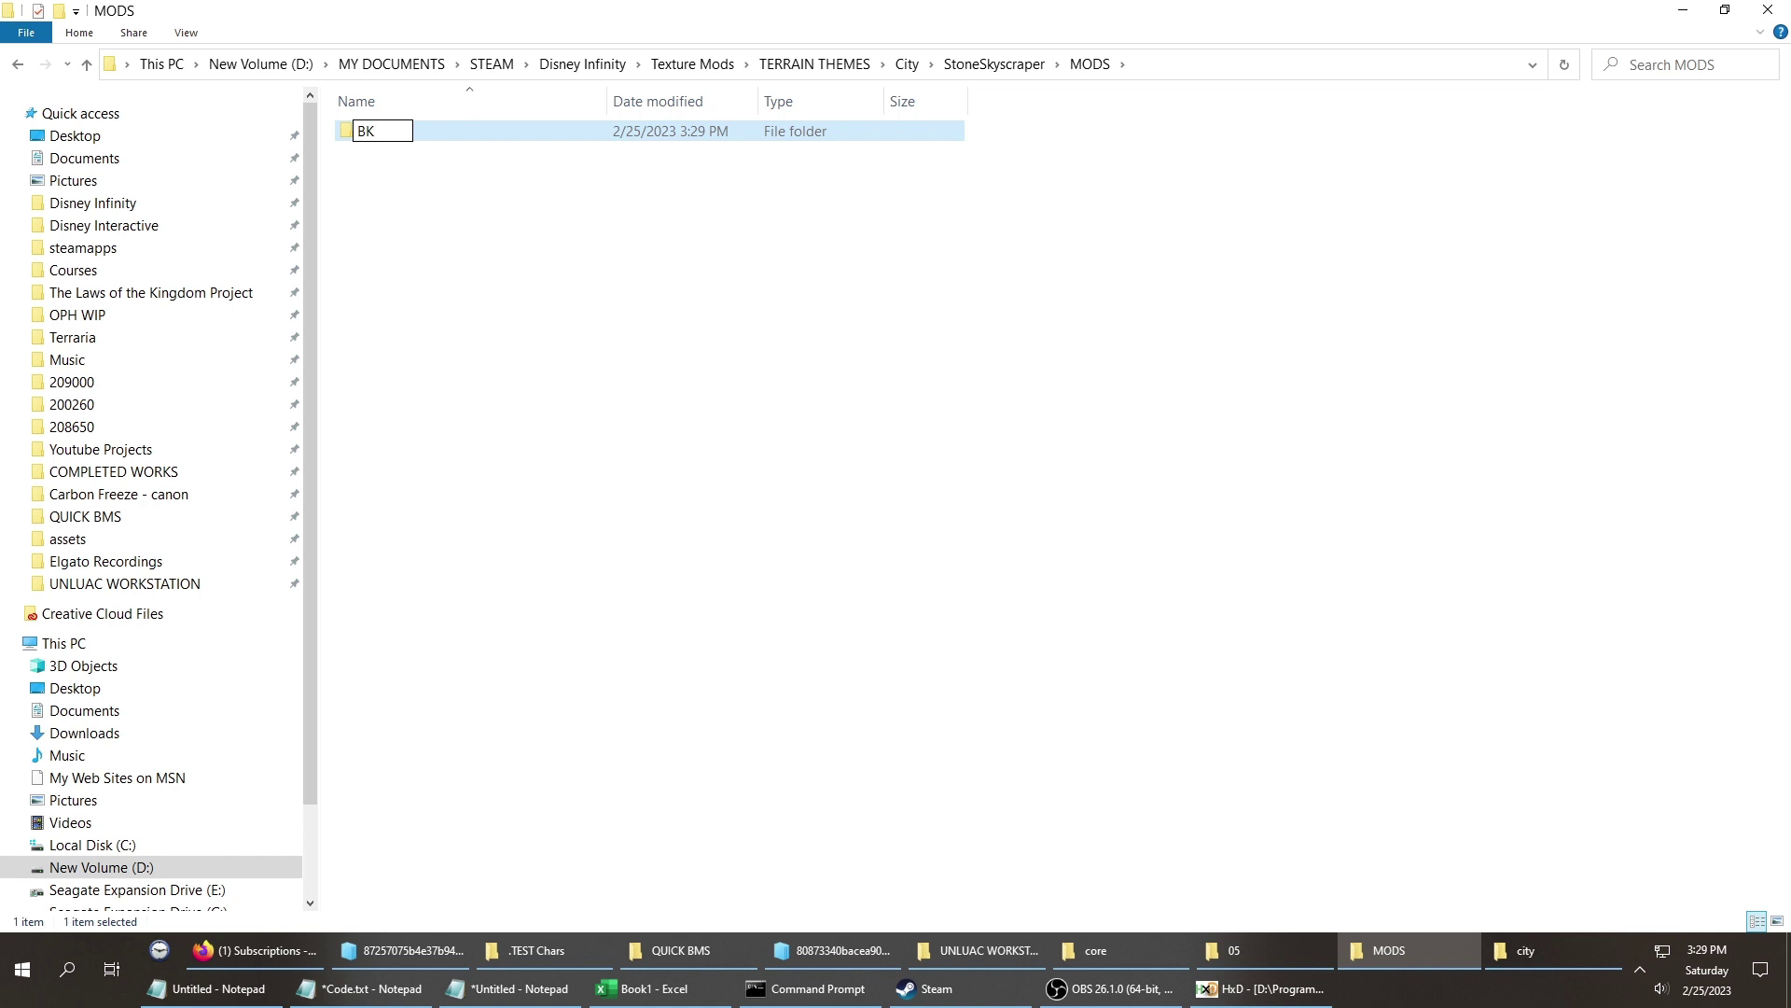
pyautogui.press('Return')
pyautogui.press('Return')
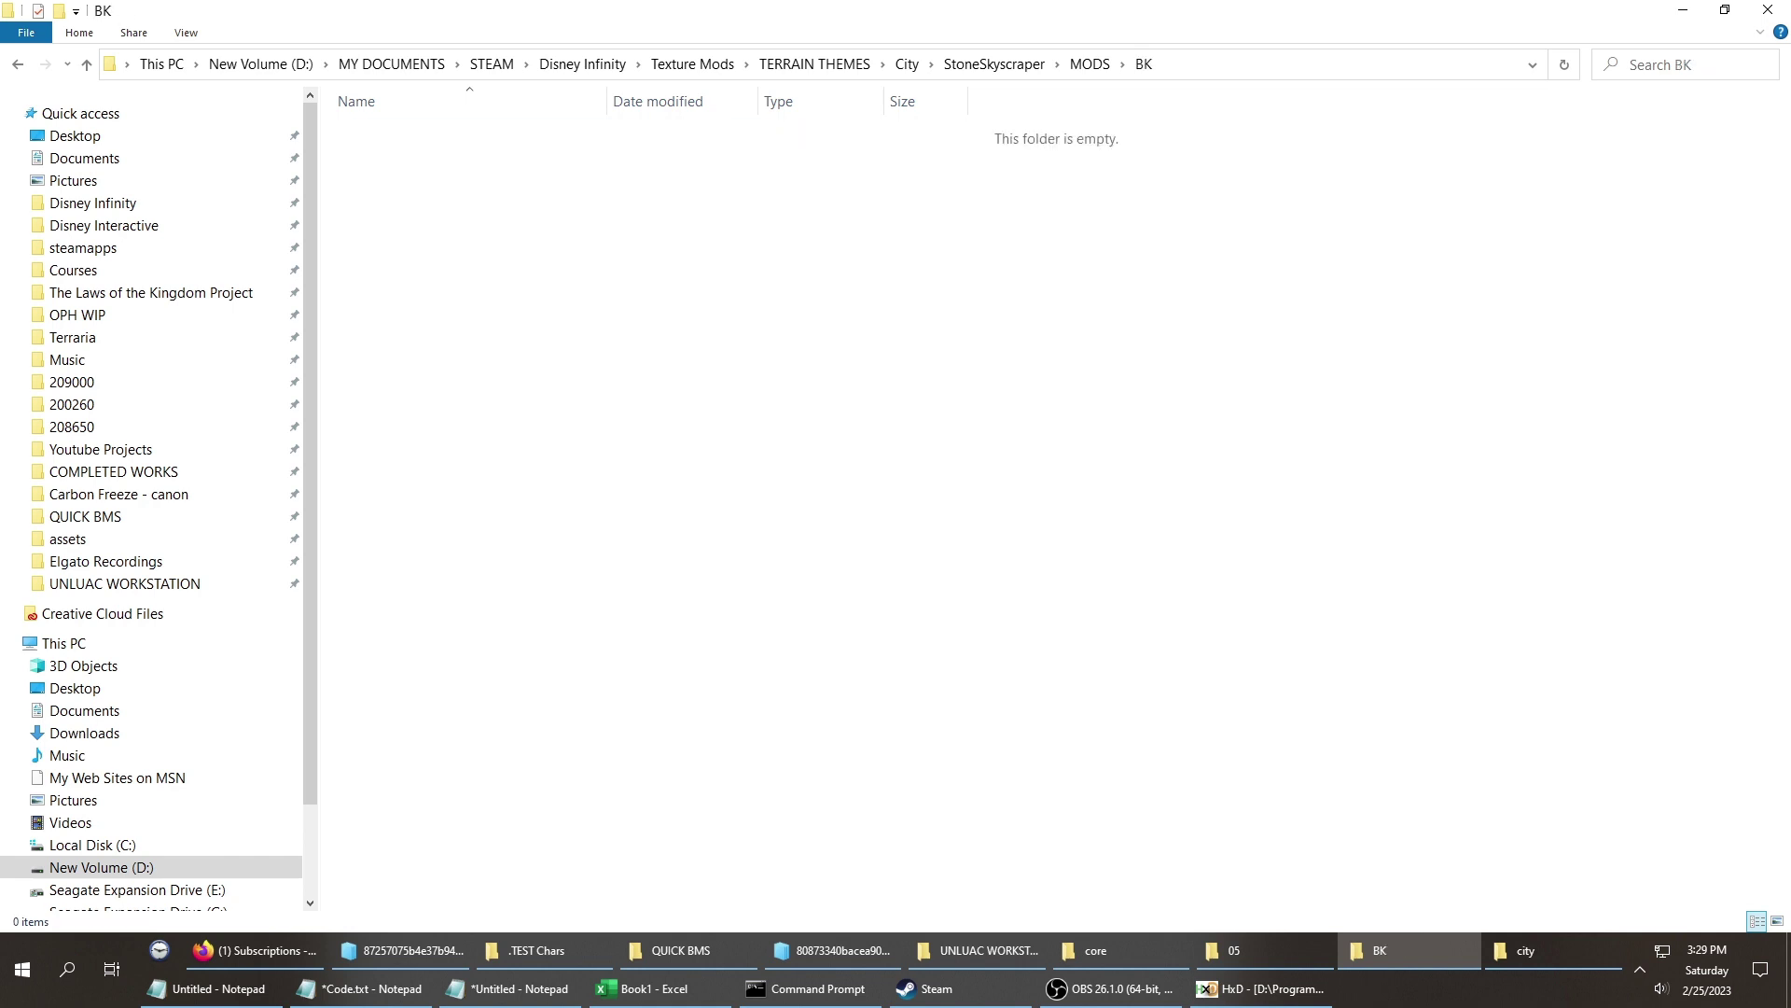
pyautogui.hotkey('ctrl', 'v')
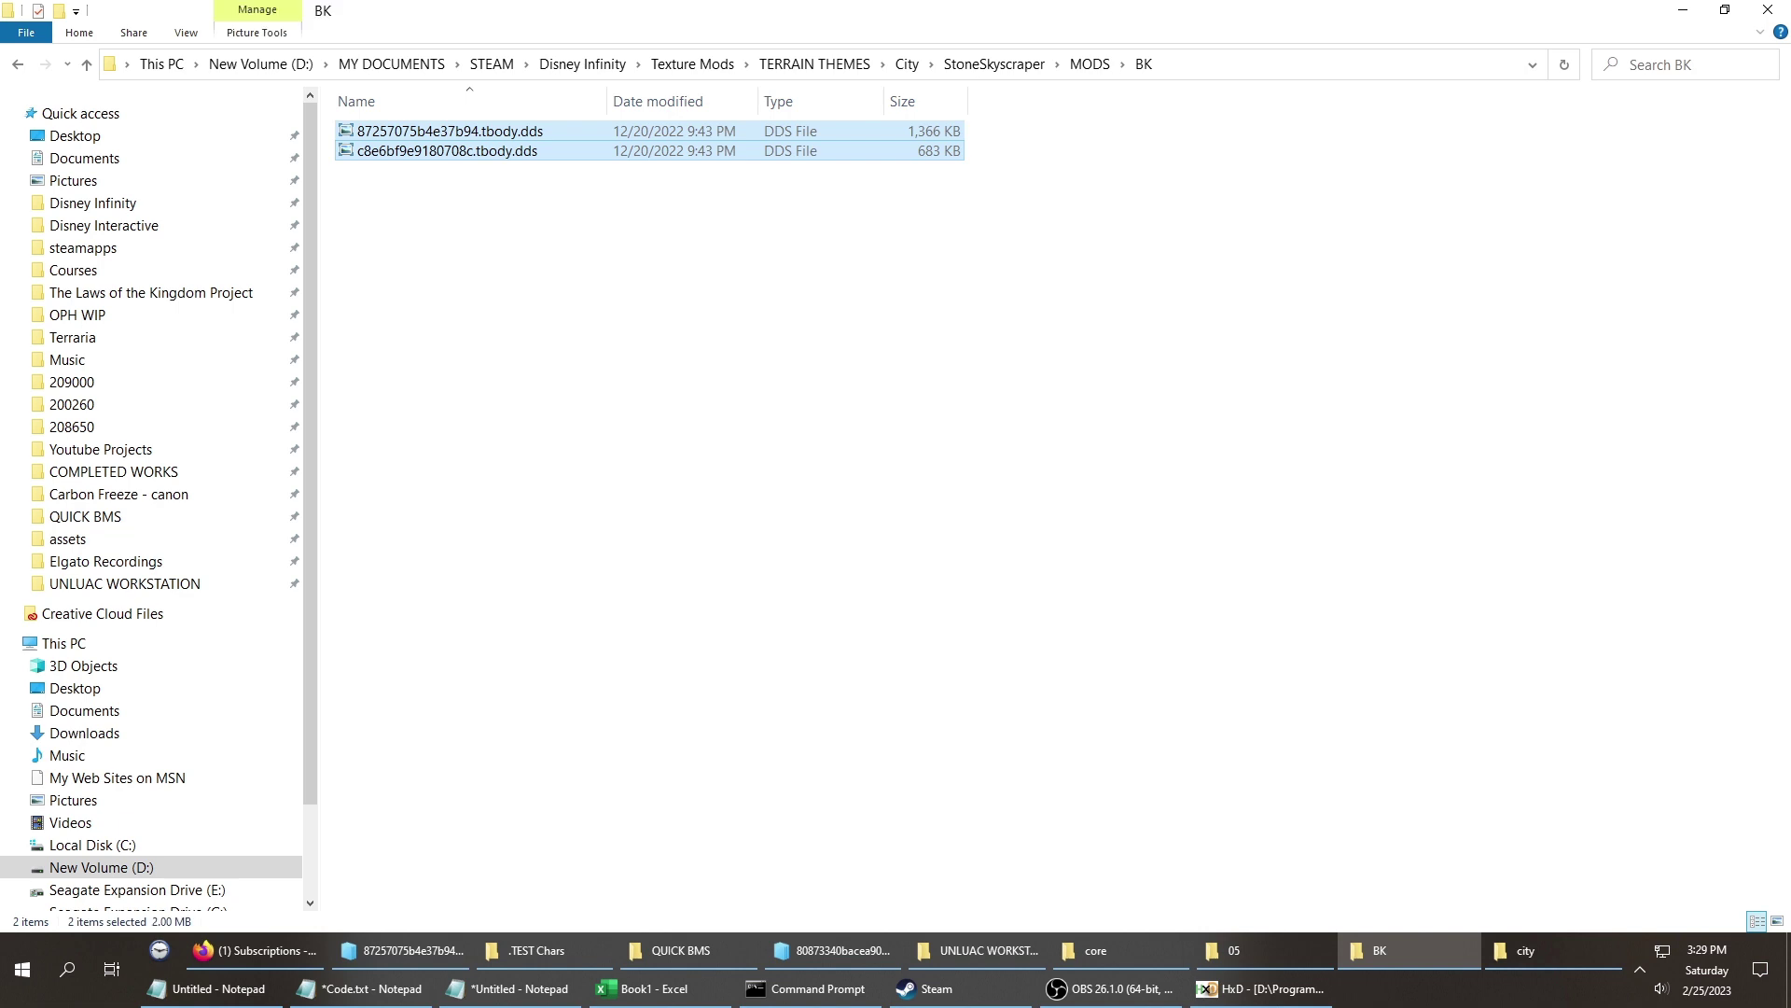
# Copy 87257075b4e37b94.tbody.dds and c8e6bf9e9180708c.tbody.dds from the BK folder into StoneSkyscraper's MODS folder.
pyautogui.hotkey('alt', 'Up')
pyautogui.press('Return')
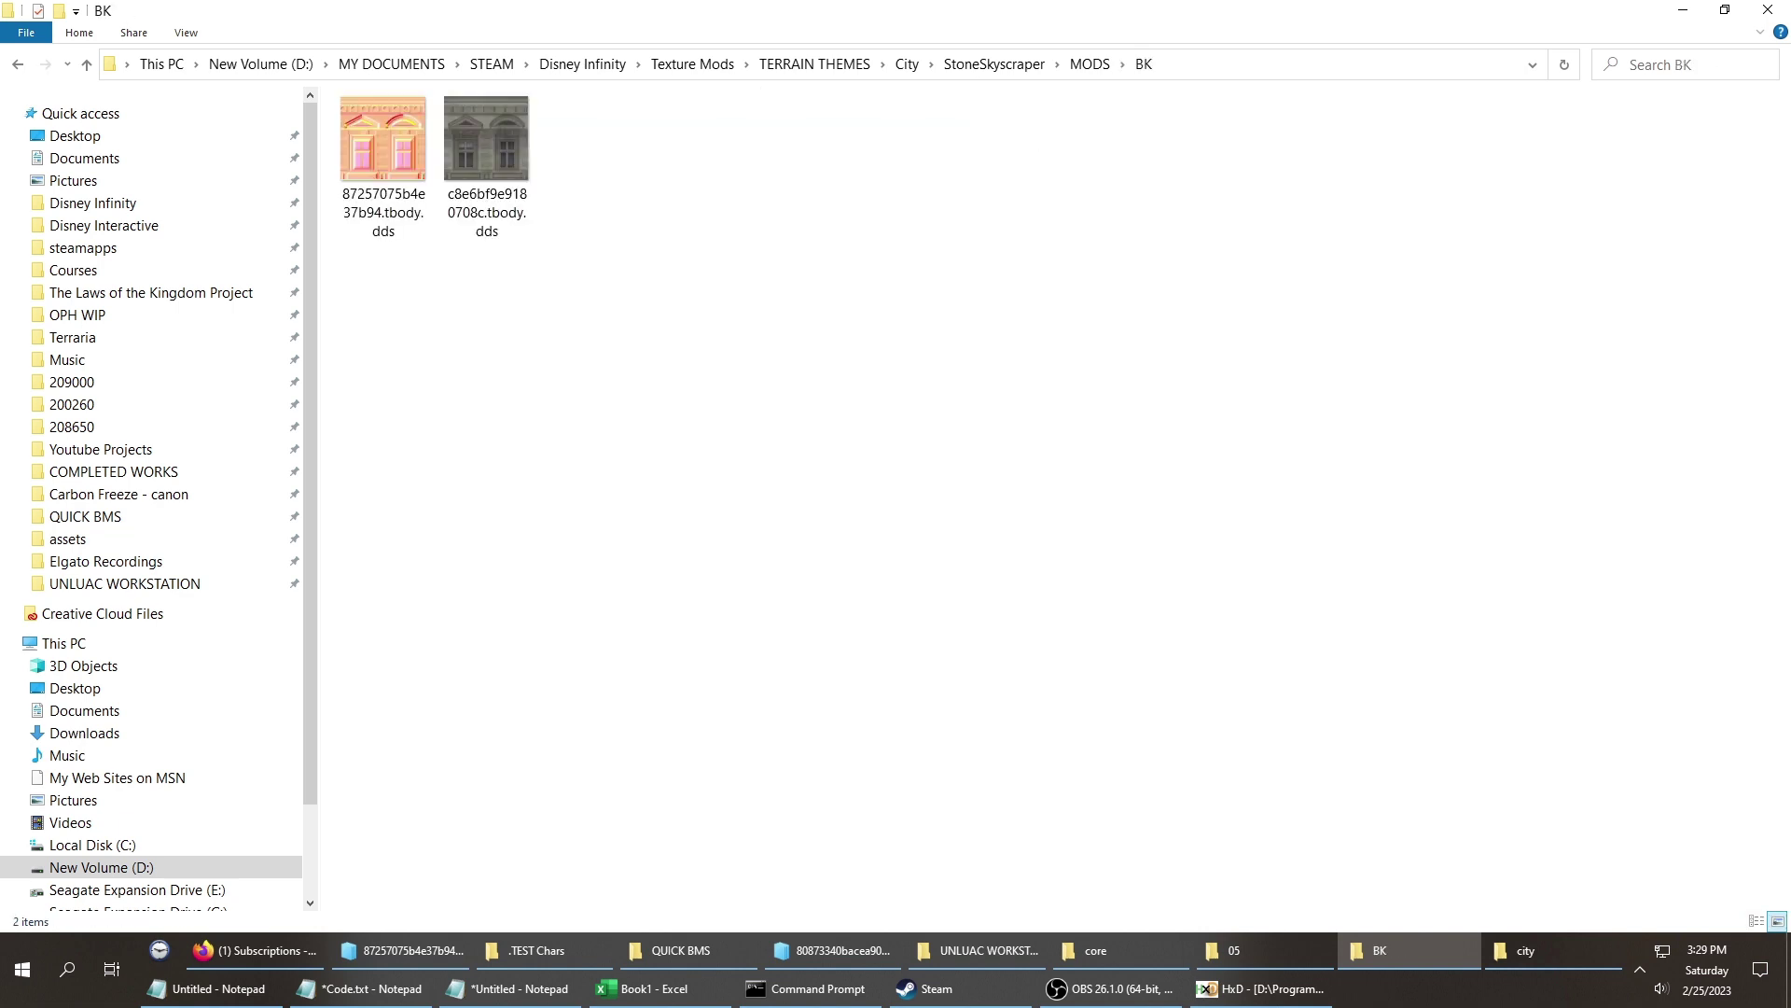
pyautogui.hotkey('alt', 'Up')
pyautogui.press('Return')
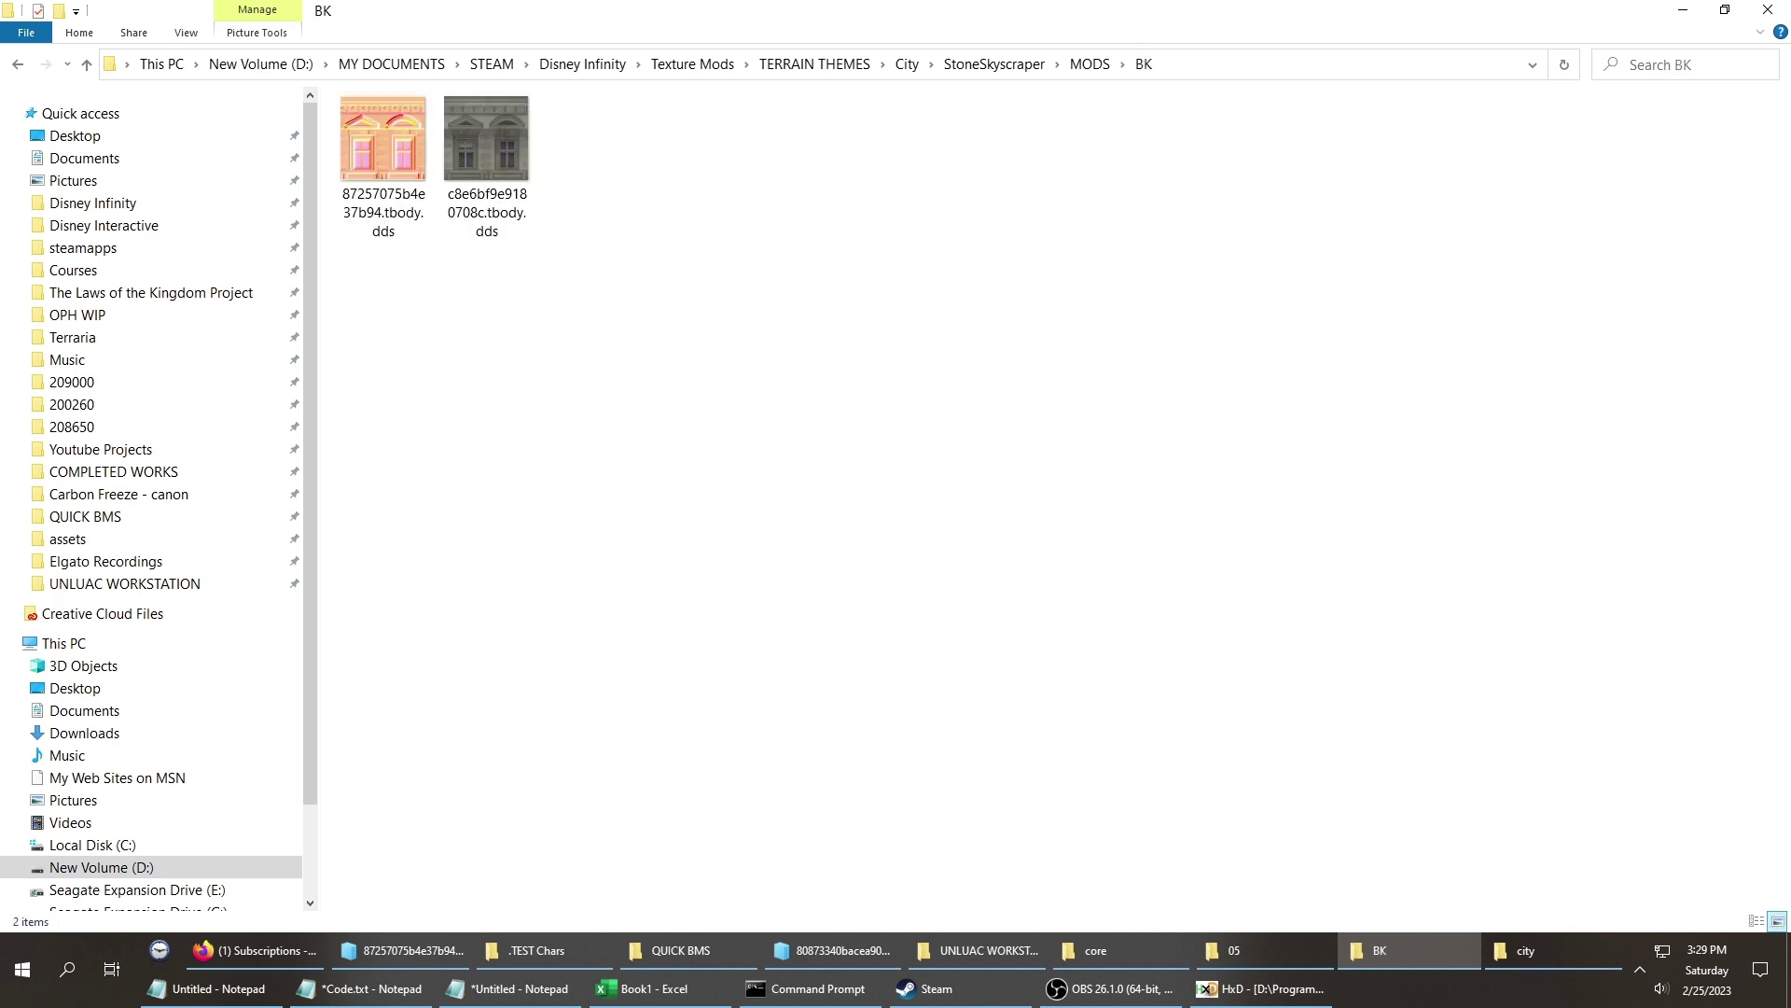
pyautogui.moveTo(587, 291); pyautogui.dragTo(386, 145)
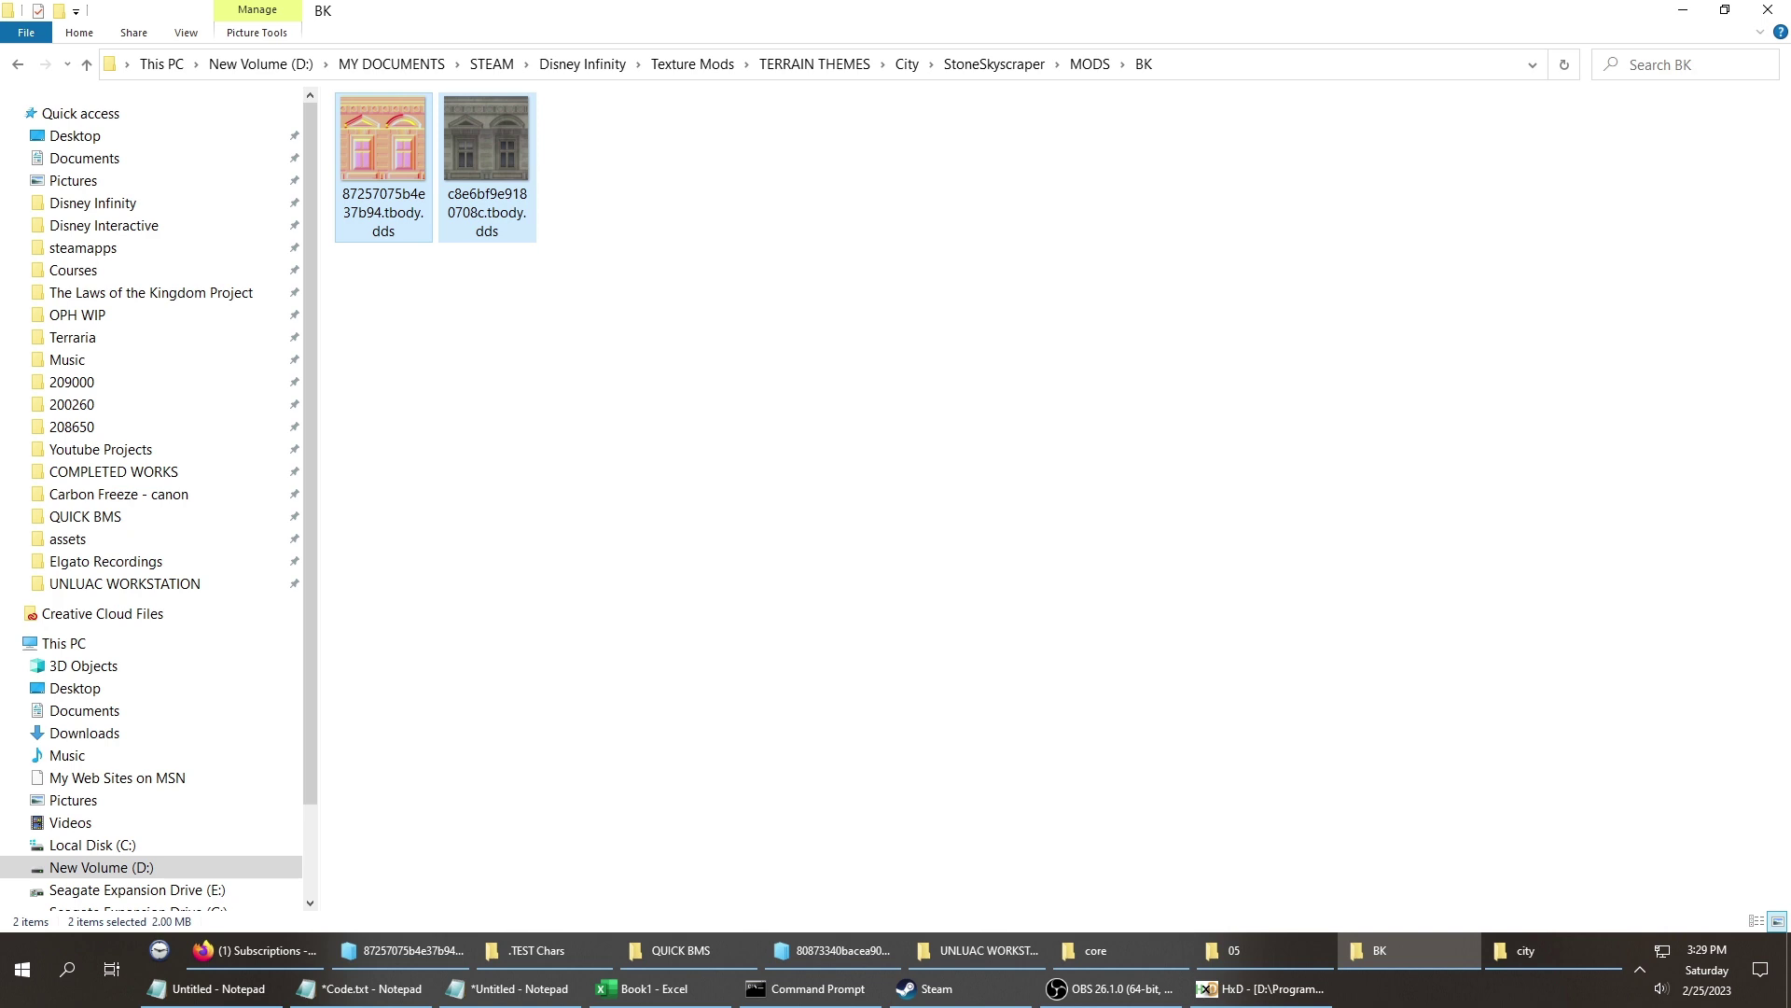
pyautogui.hotkey('alt', 'Left')
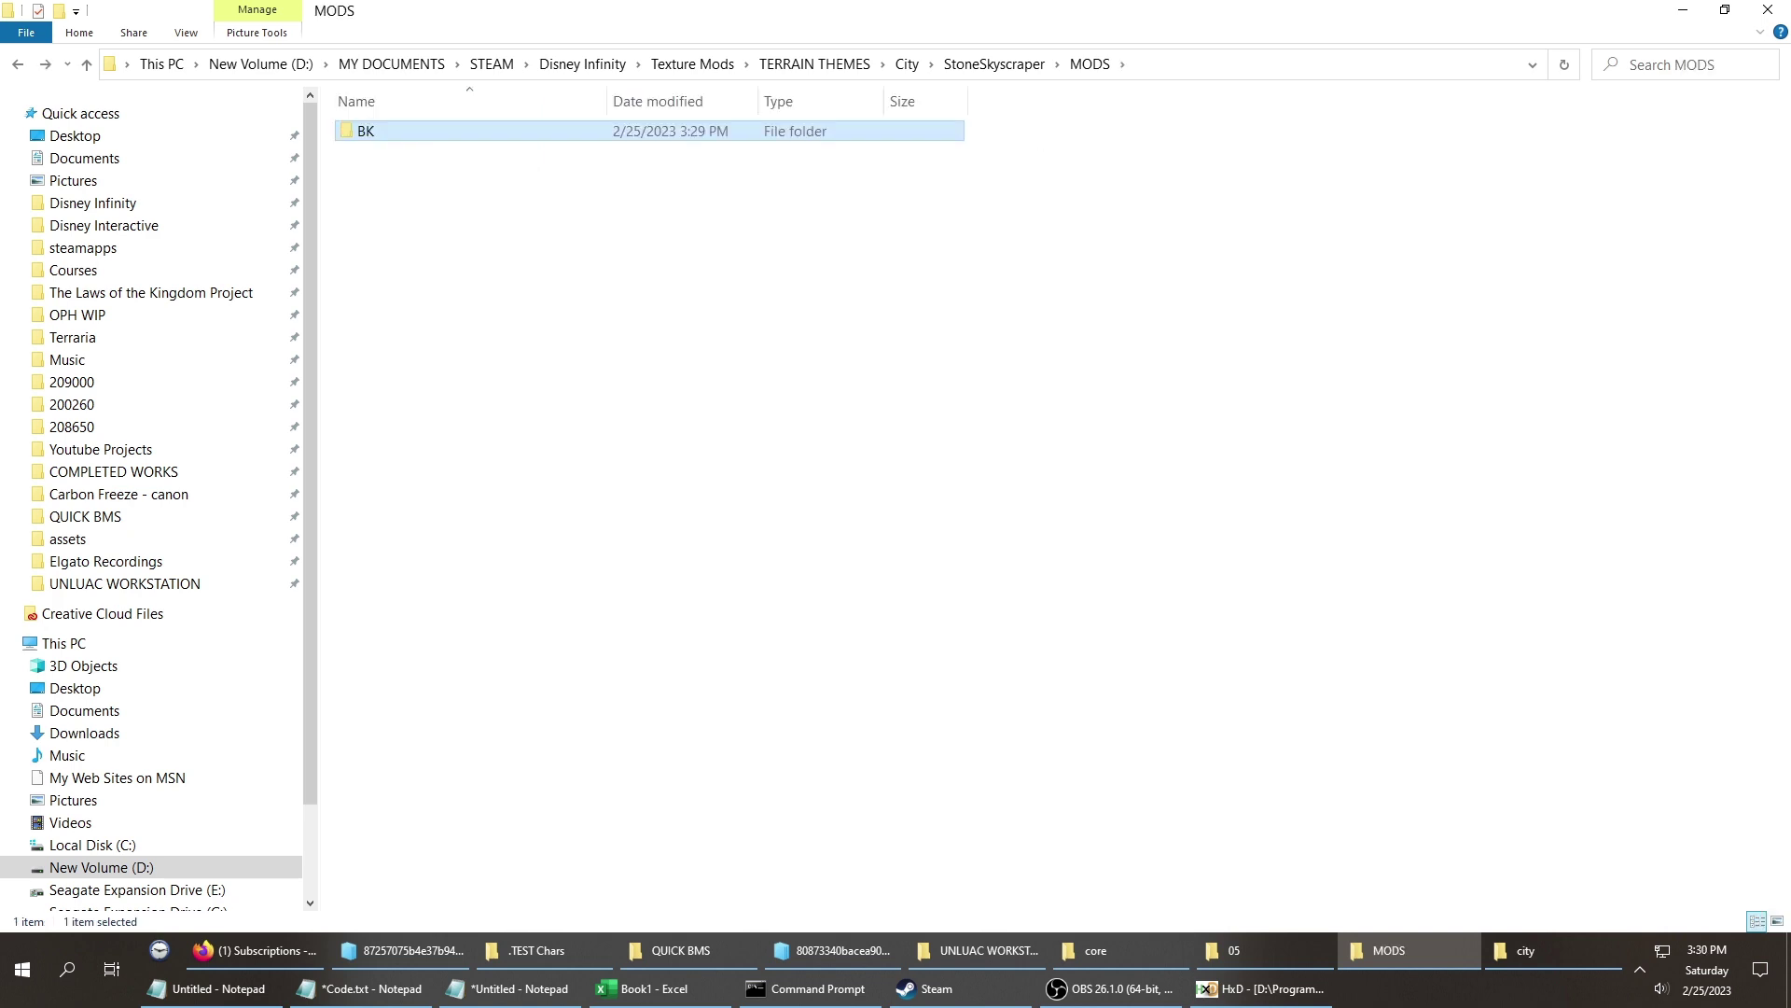
pyautogui.hotkey('ctrl', 'v')
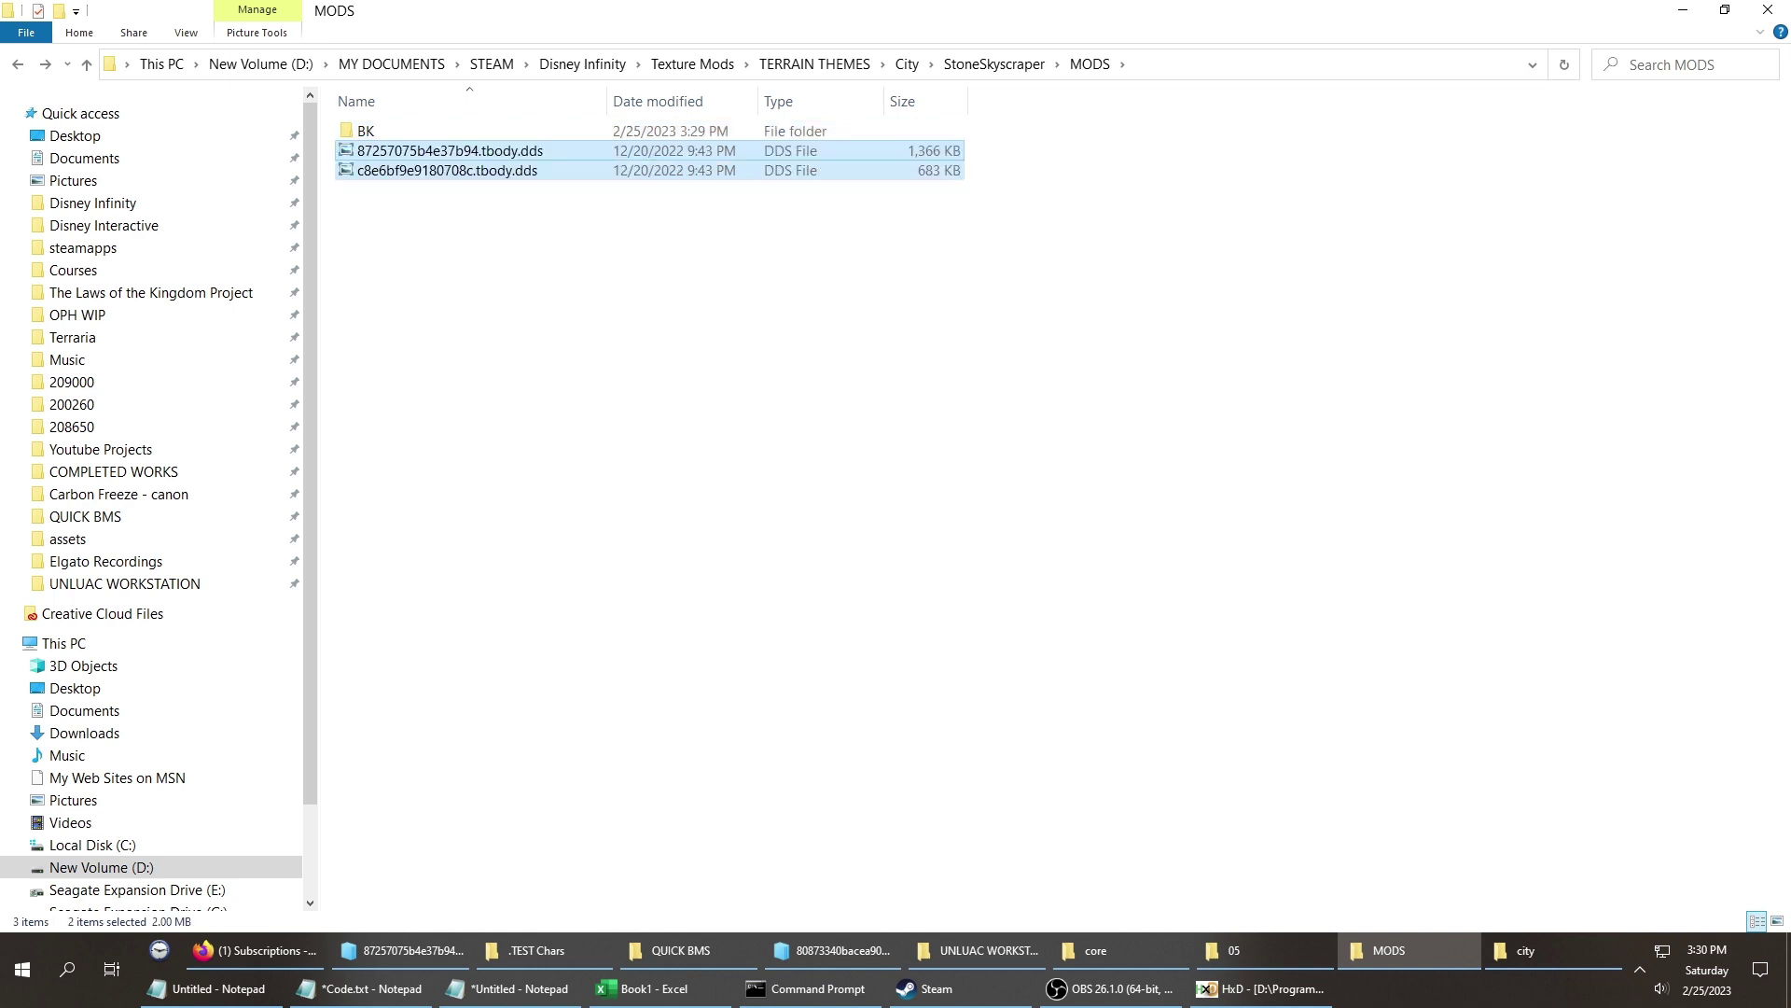
# Copy the three stone window .dds textures from StoneSkyscraper into both the MODS folder and its BK subfolder.
pyautogui.hotkey('alt', 'Left')
pyautogui.press('Right')
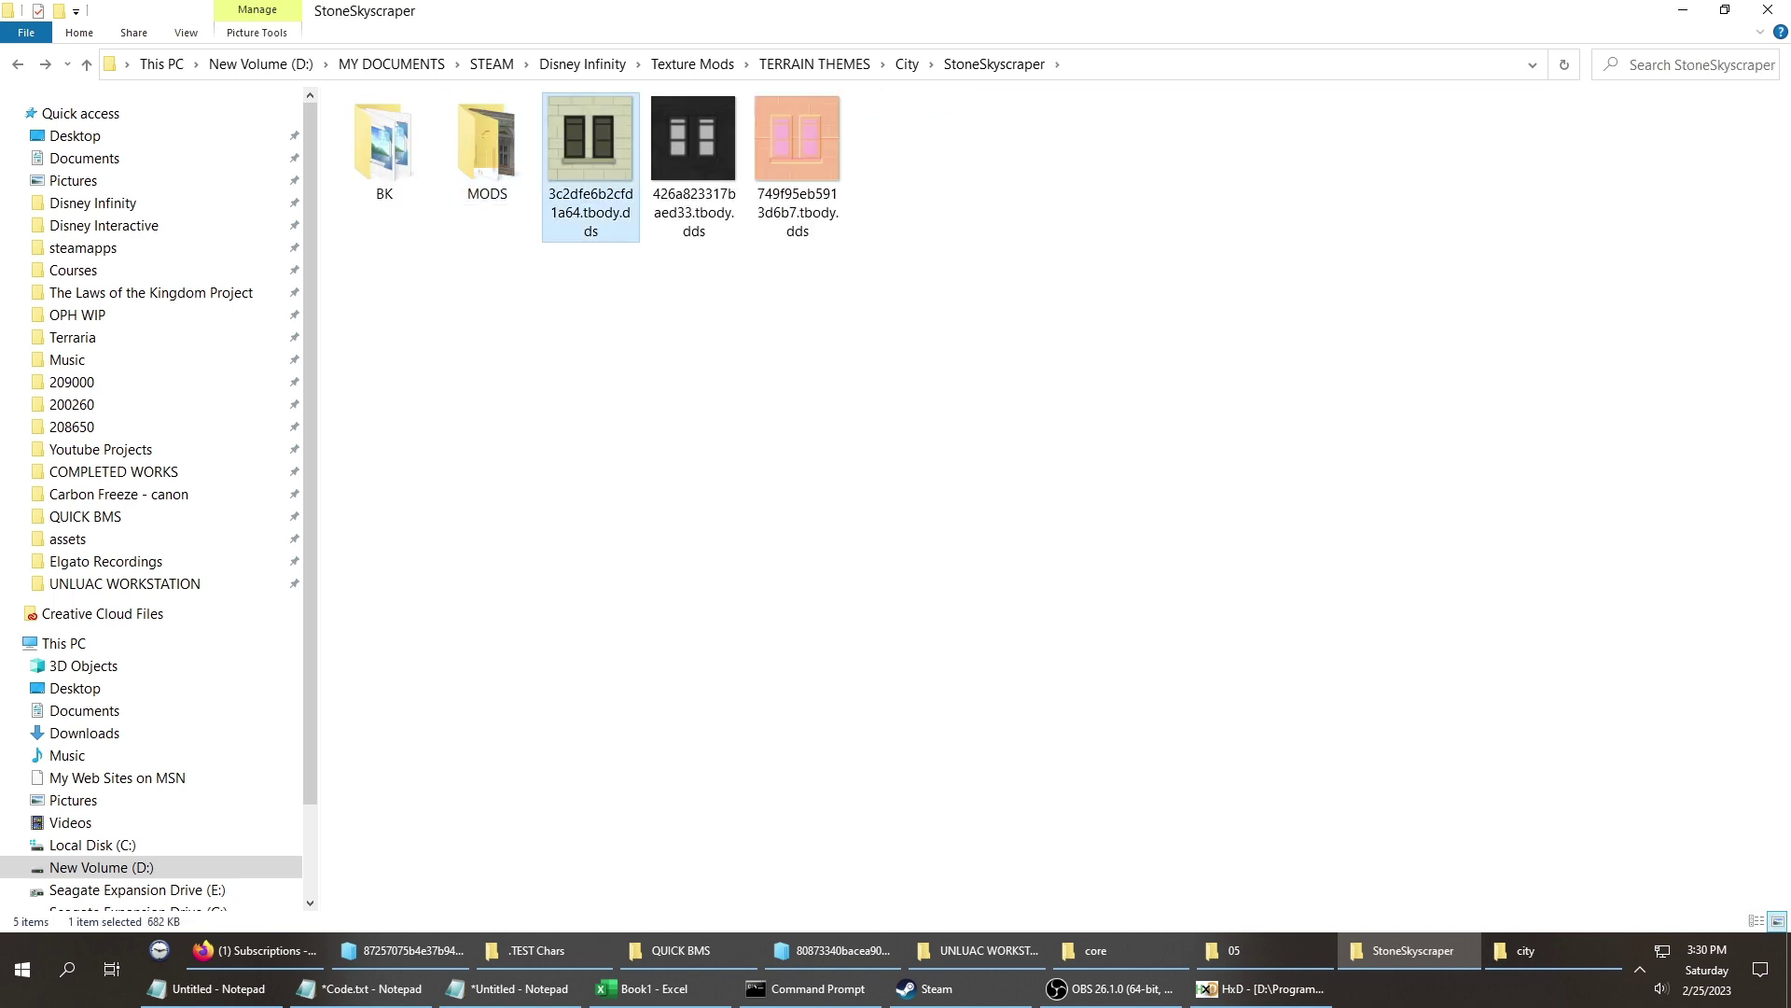
pyautogui.hotkey('shift', 'End')
pyautogui.press('Left')
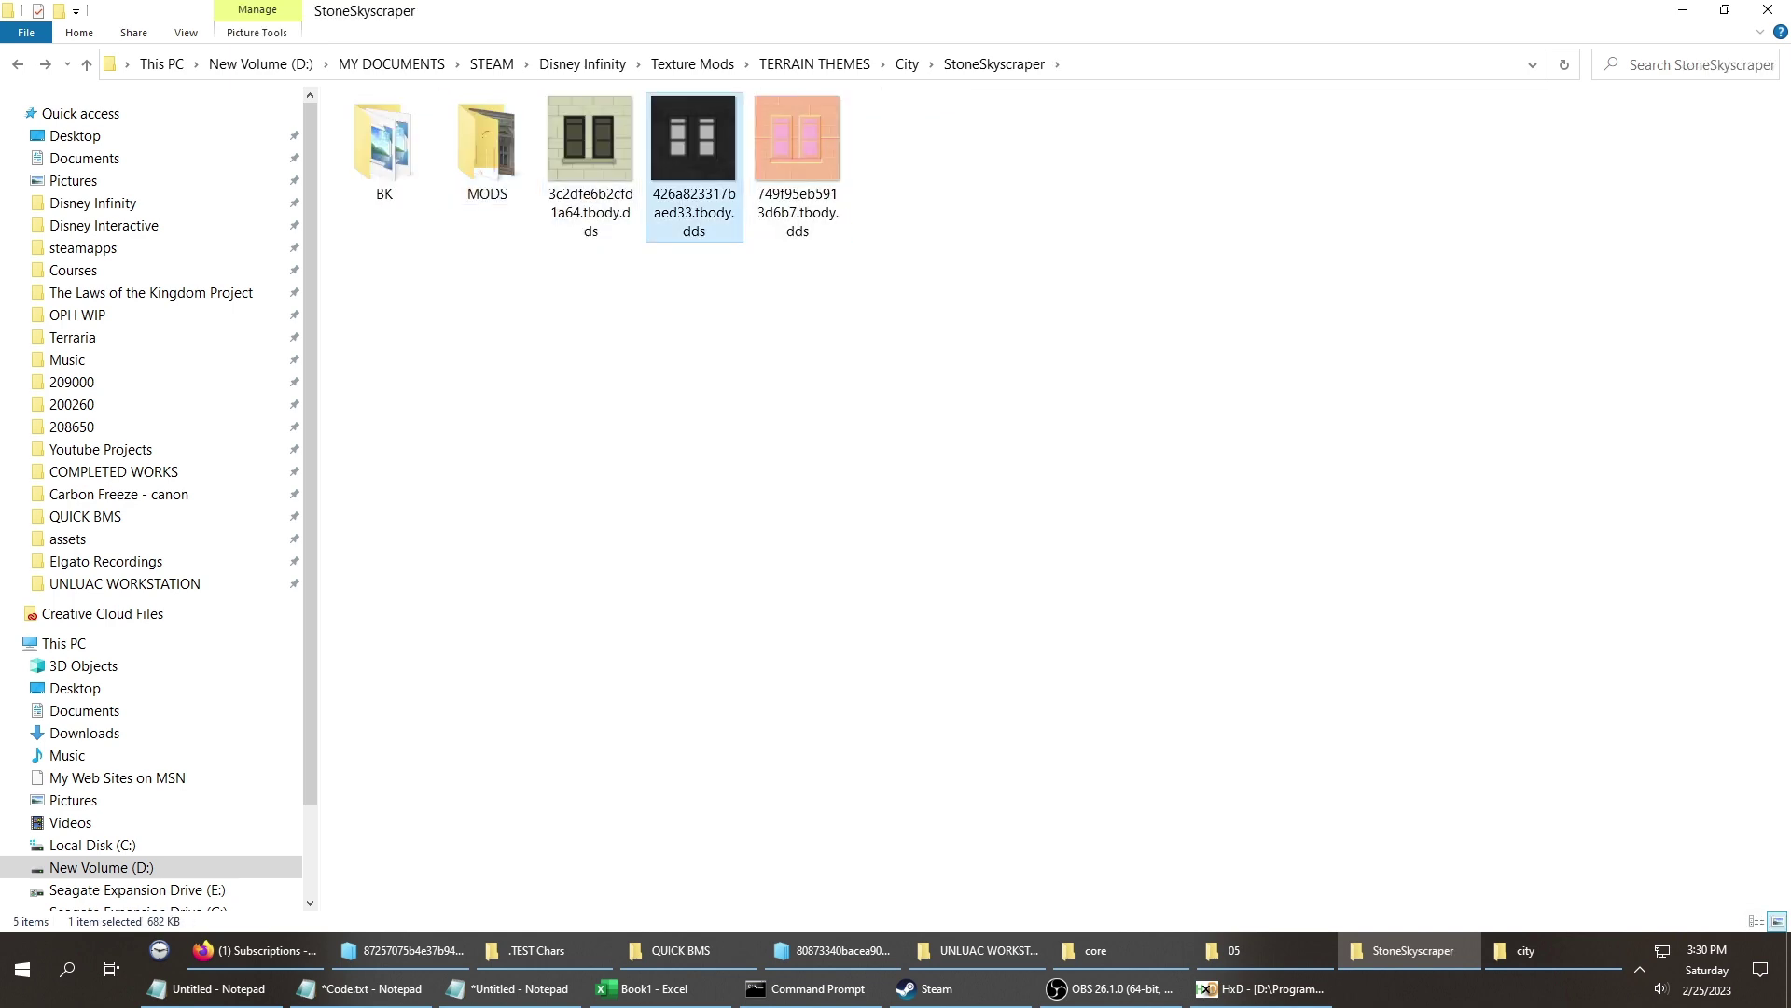
pyautogui.press('Left')
pyautogui.press('Return')
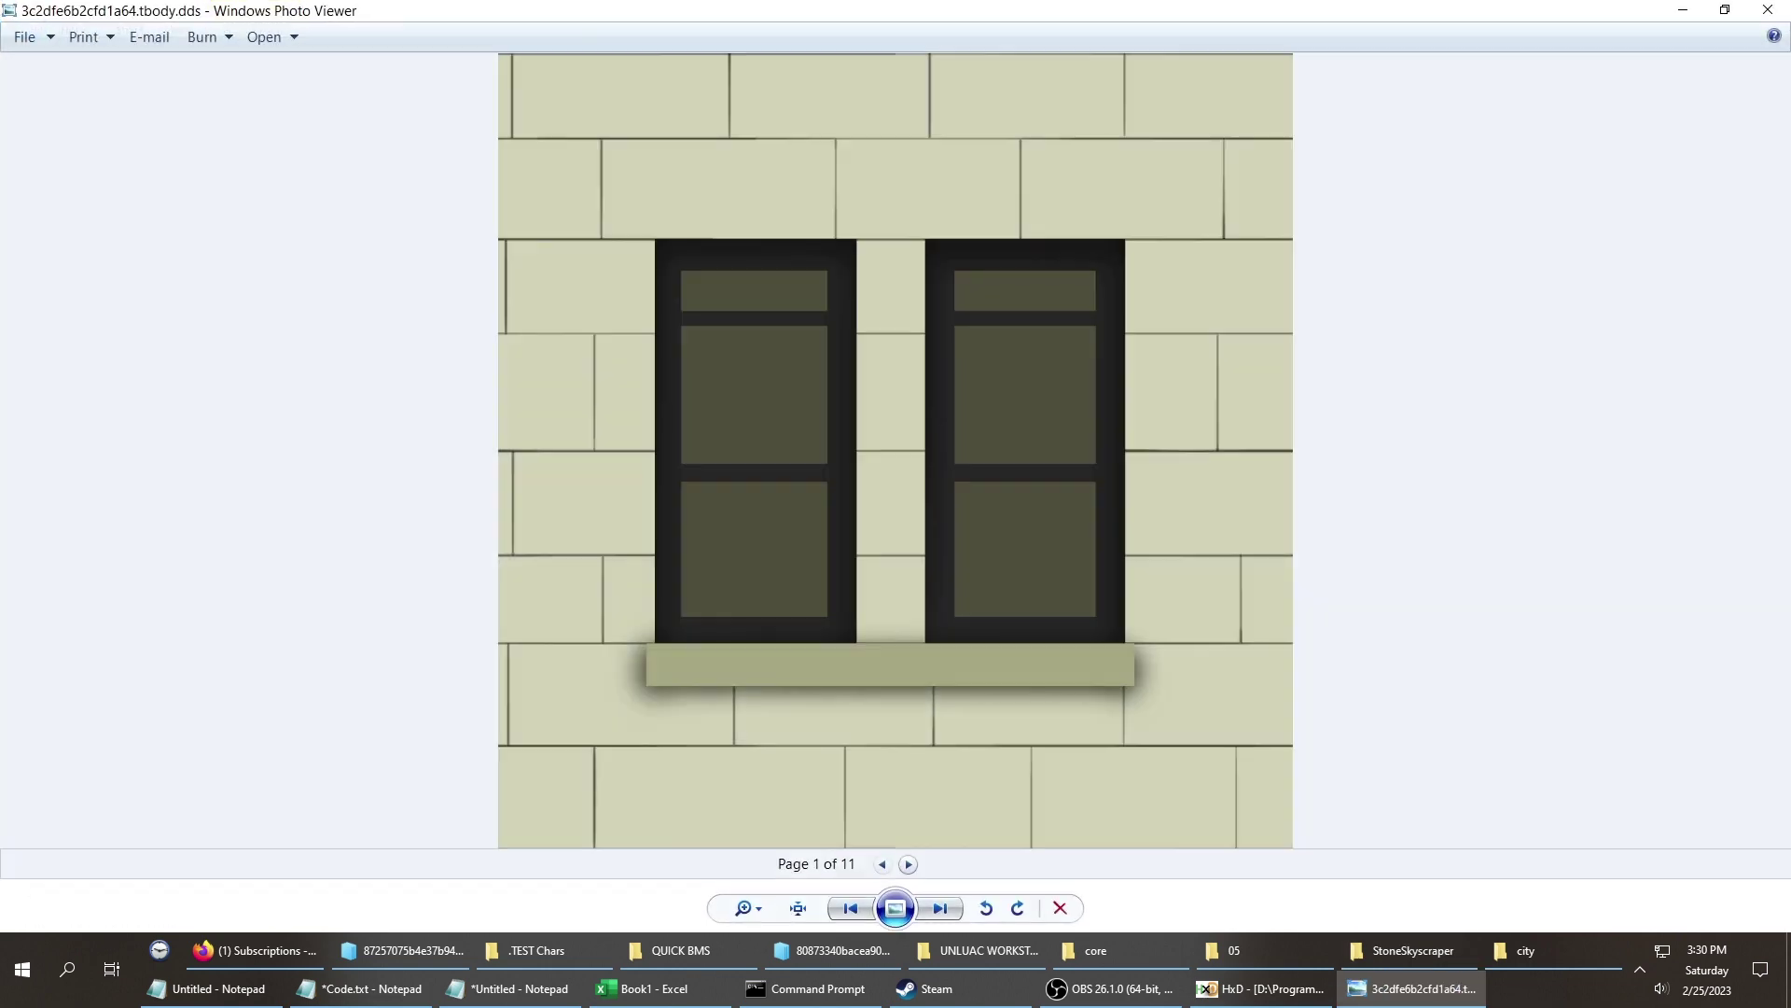
pyautogui.hotkey('alt', 'F4')
pyautogui.press('Return')
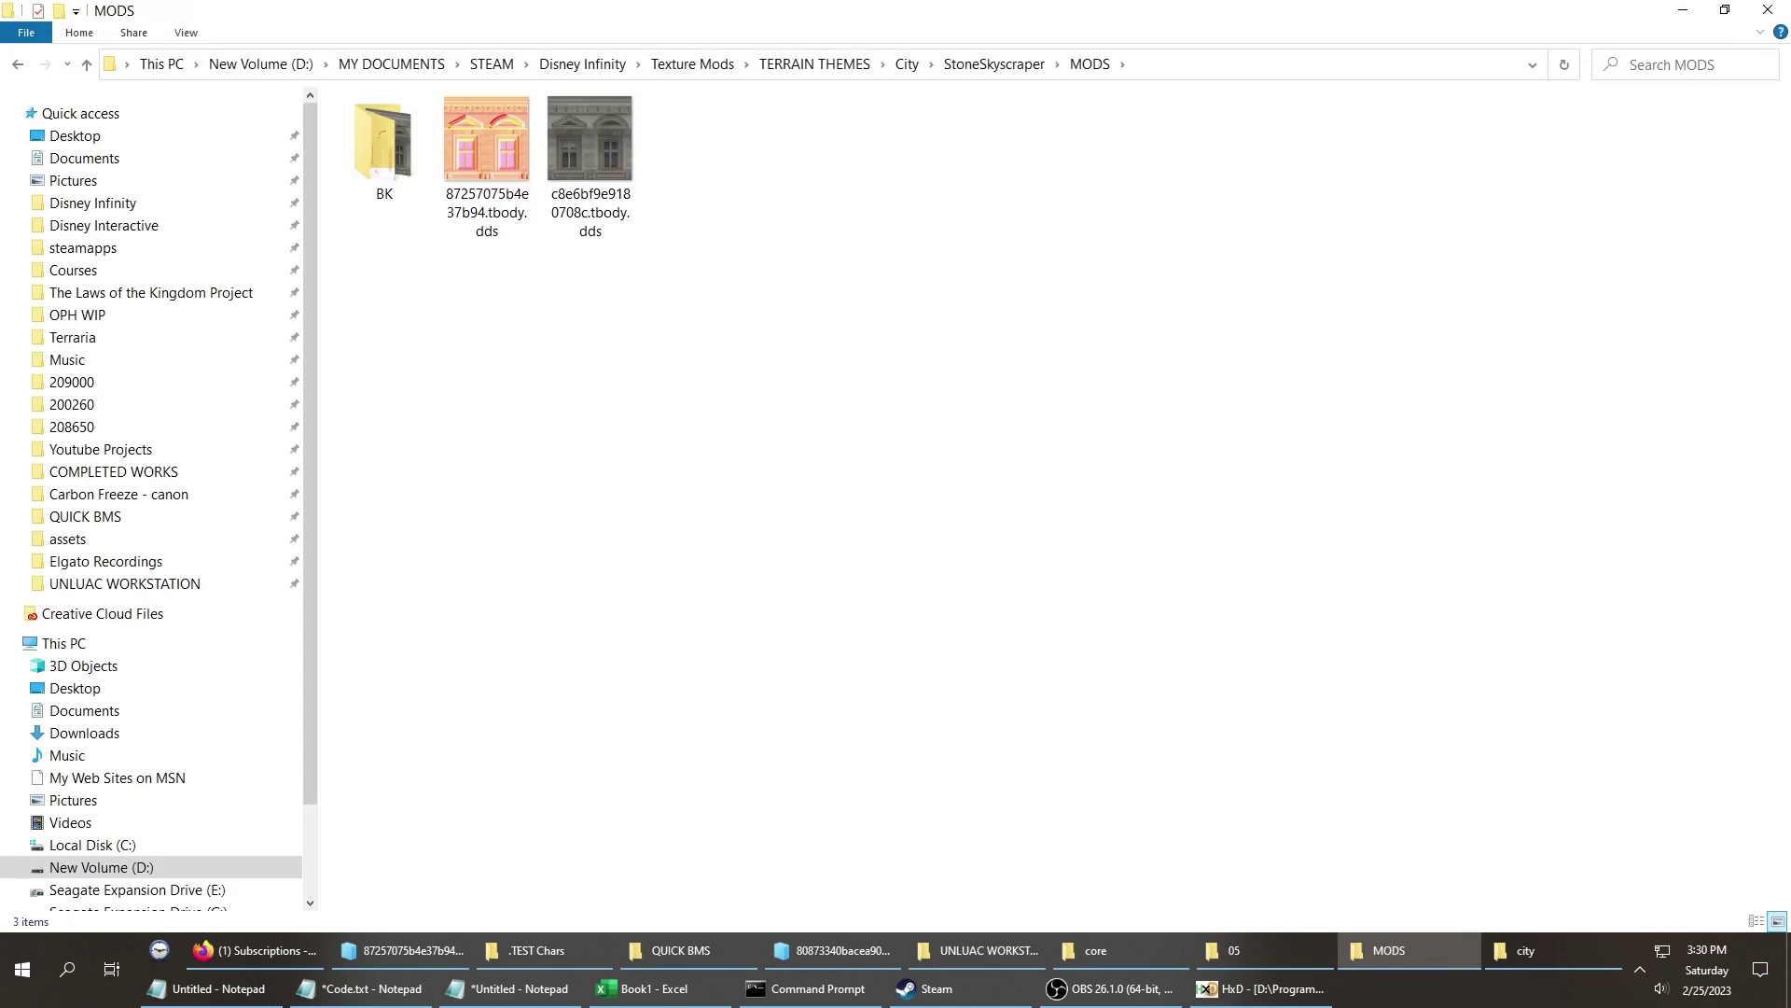
pyautogui.press('Right')
pyautogui.press('Return')
pyautogui.hotkey('ctrl', 'v')
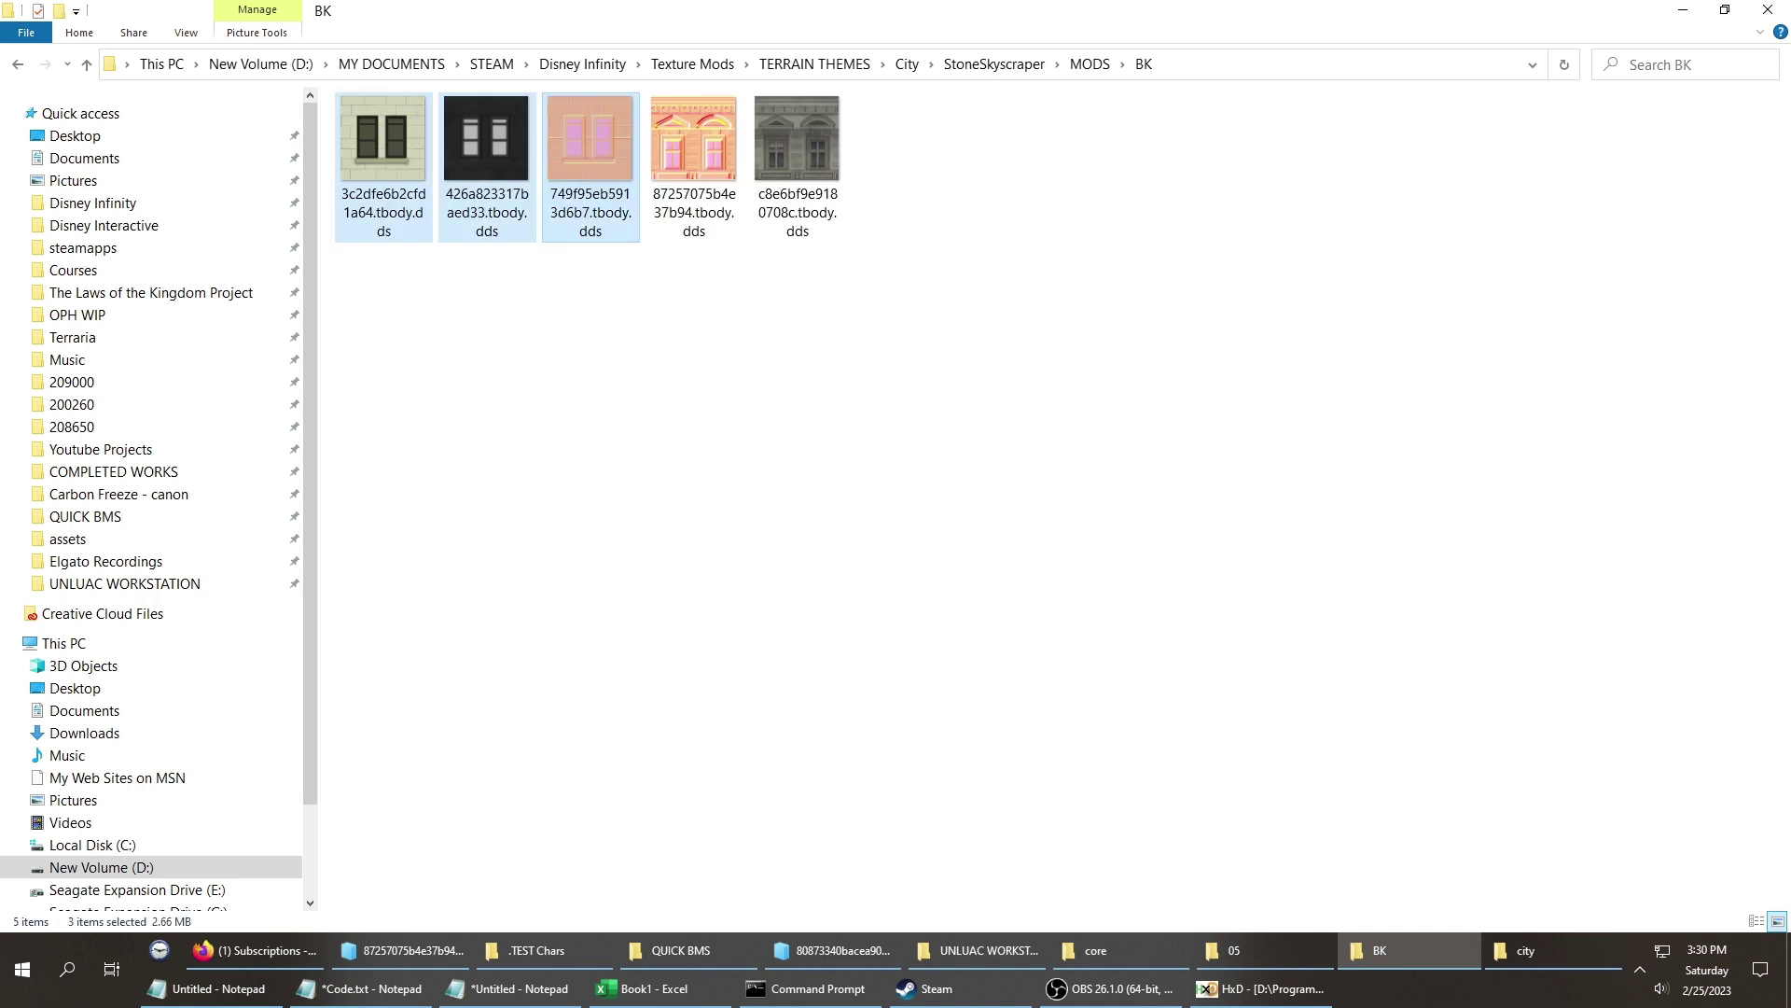
pyautogui.hotkey('alt', 'Up')
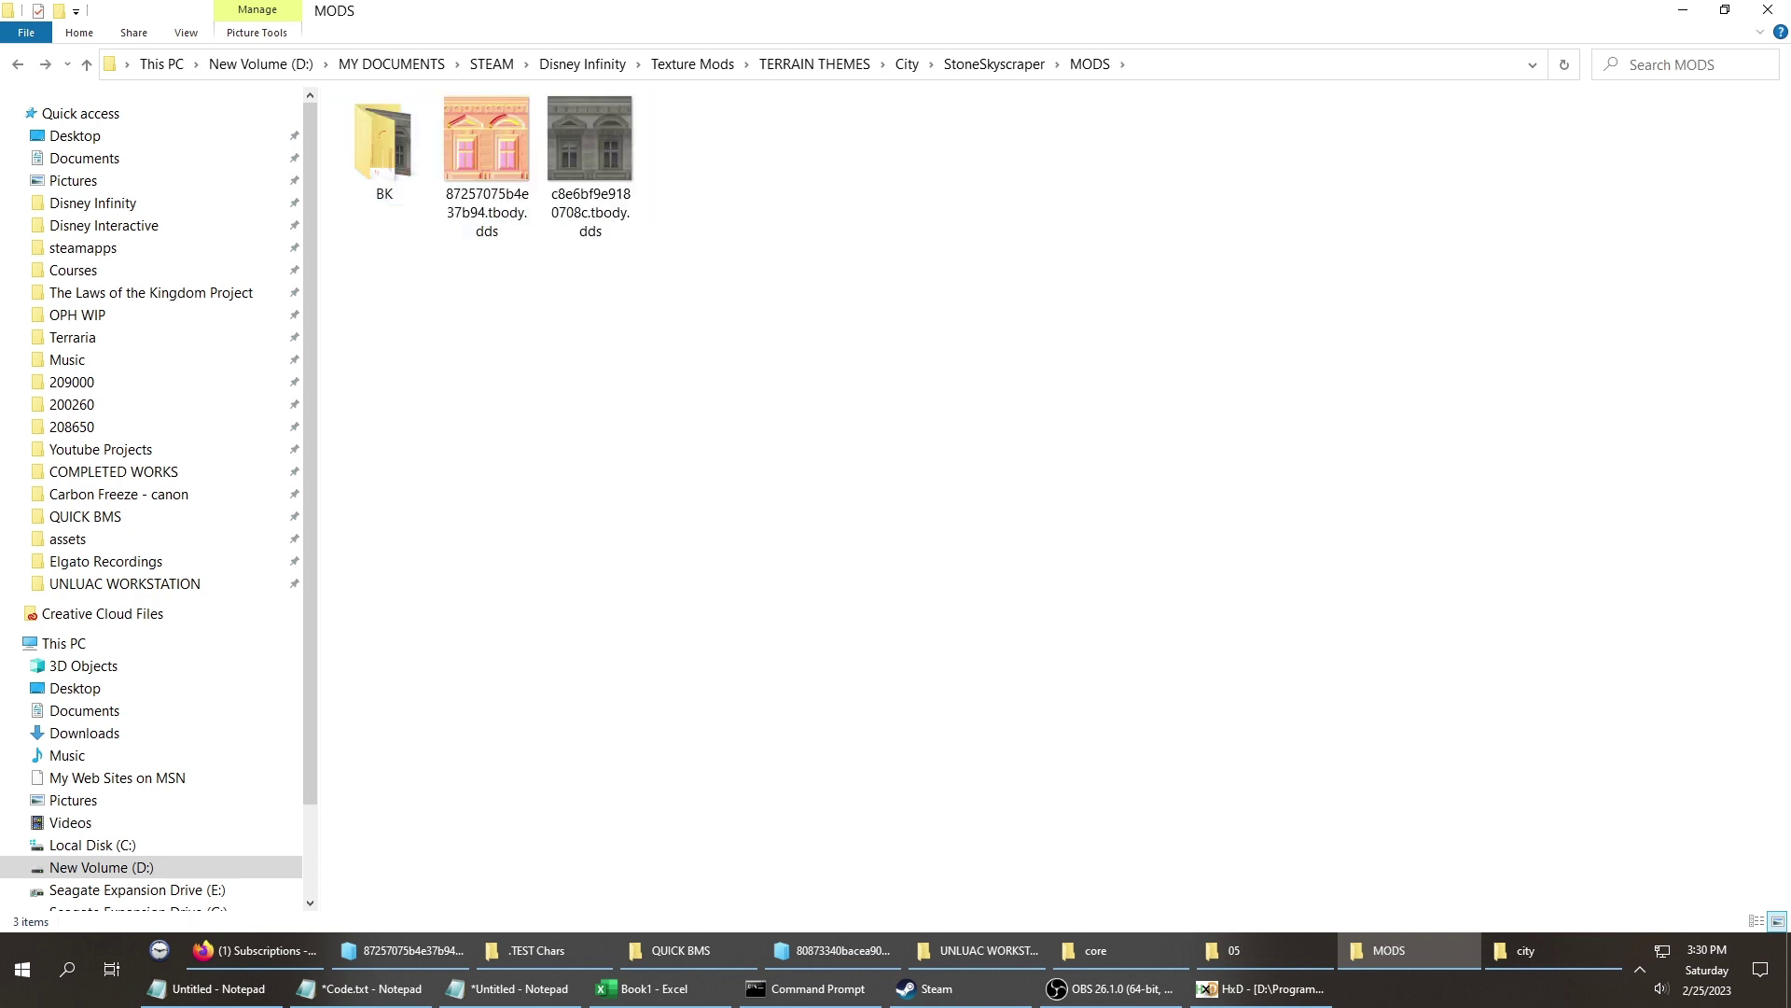
pyautogui.hotkey('ctrl', 'v')
# Rename c8e6bf9e9180708c.tbody.dds in MODS to 3c2dfe6b2cfd1a64.tbody, dropping the .dds extension and accepting the extension change.
pyautogui.click(797, 165)
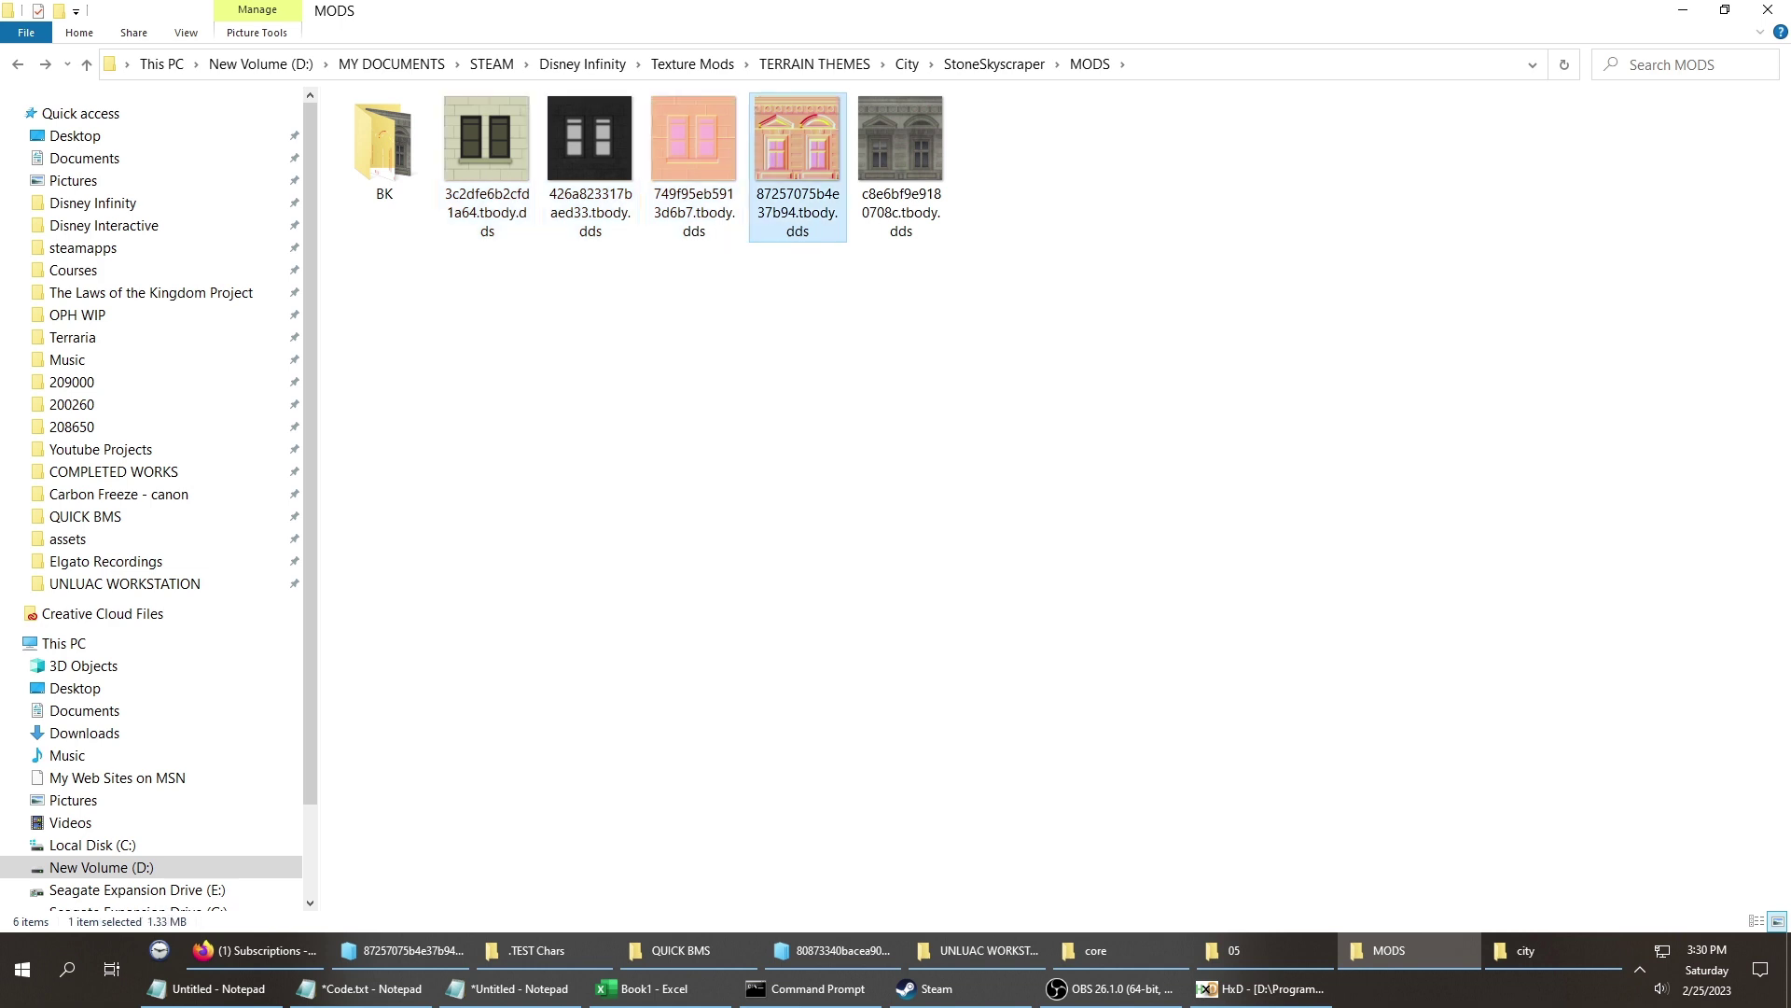
pyautogui.press('Right')
pyautogui.press('Left')
pyautogui.press('Left')
pyautogui.press('Left')
pyautogui.press('Left')
pyautogui.press('F2')
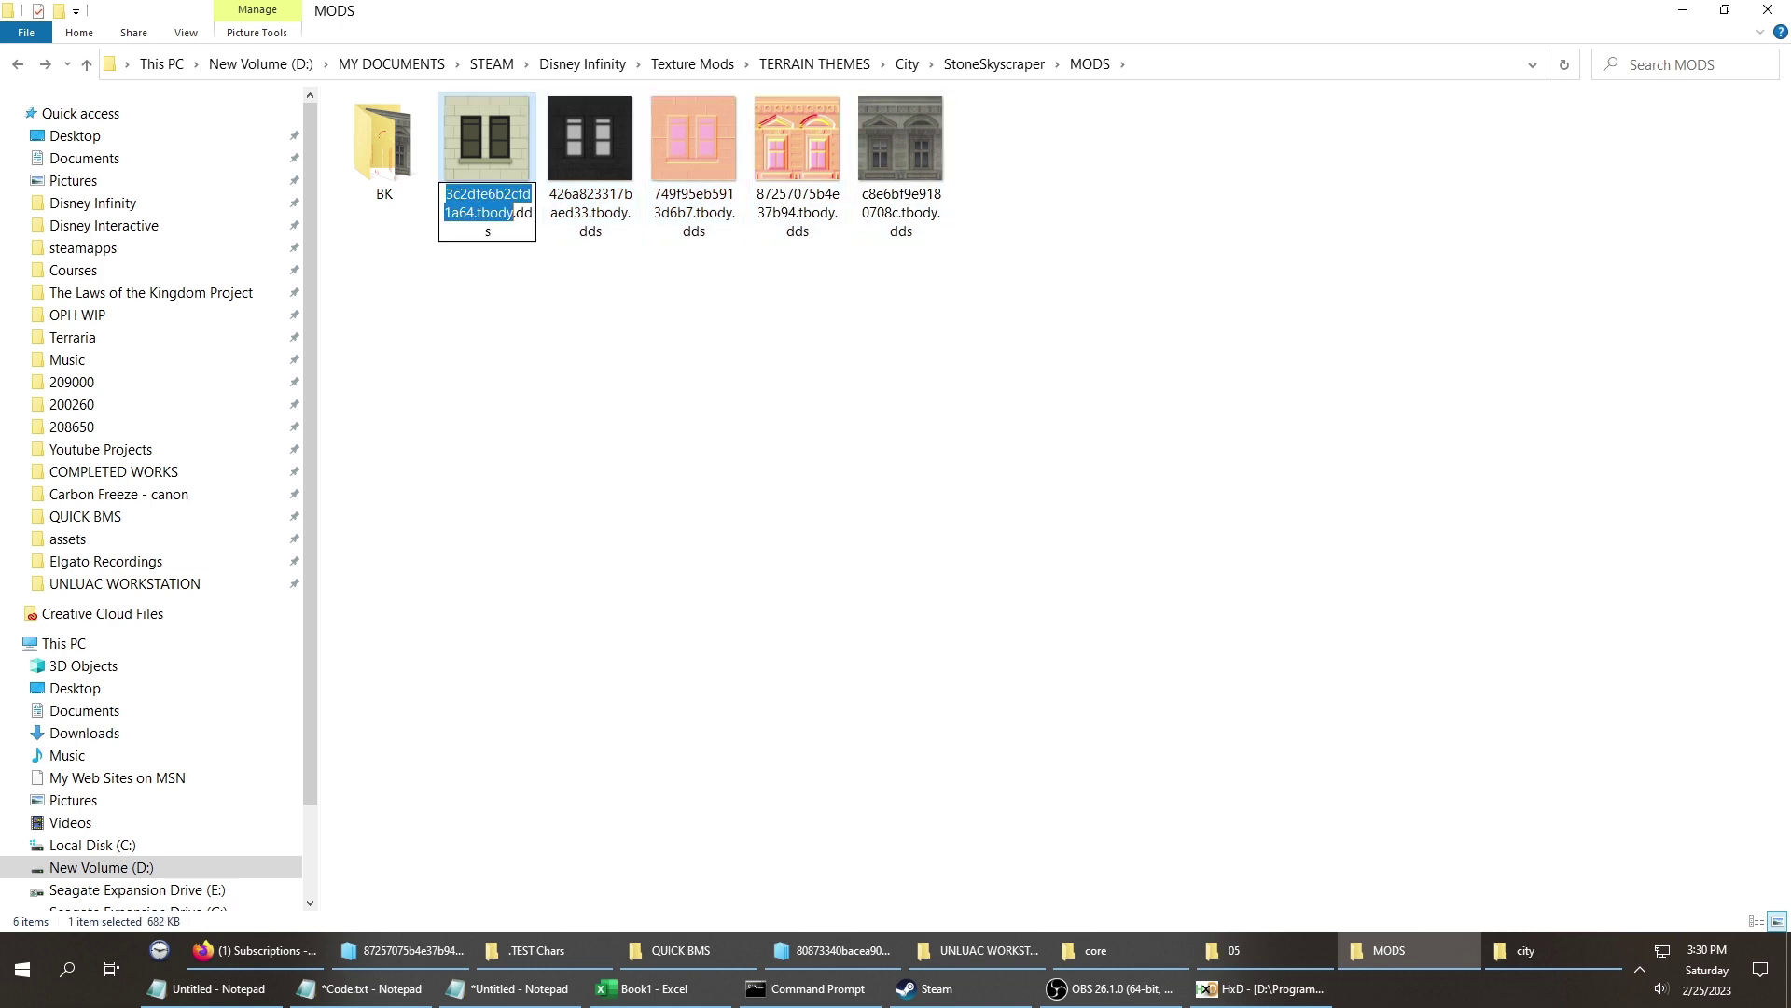
pyautogui.hotkey('ctrl', 'c')
pyautogui.press('Tab')
pyautogui.press('Tab')
pyautogui.press('Tab')
pyautogui.press('Tab')
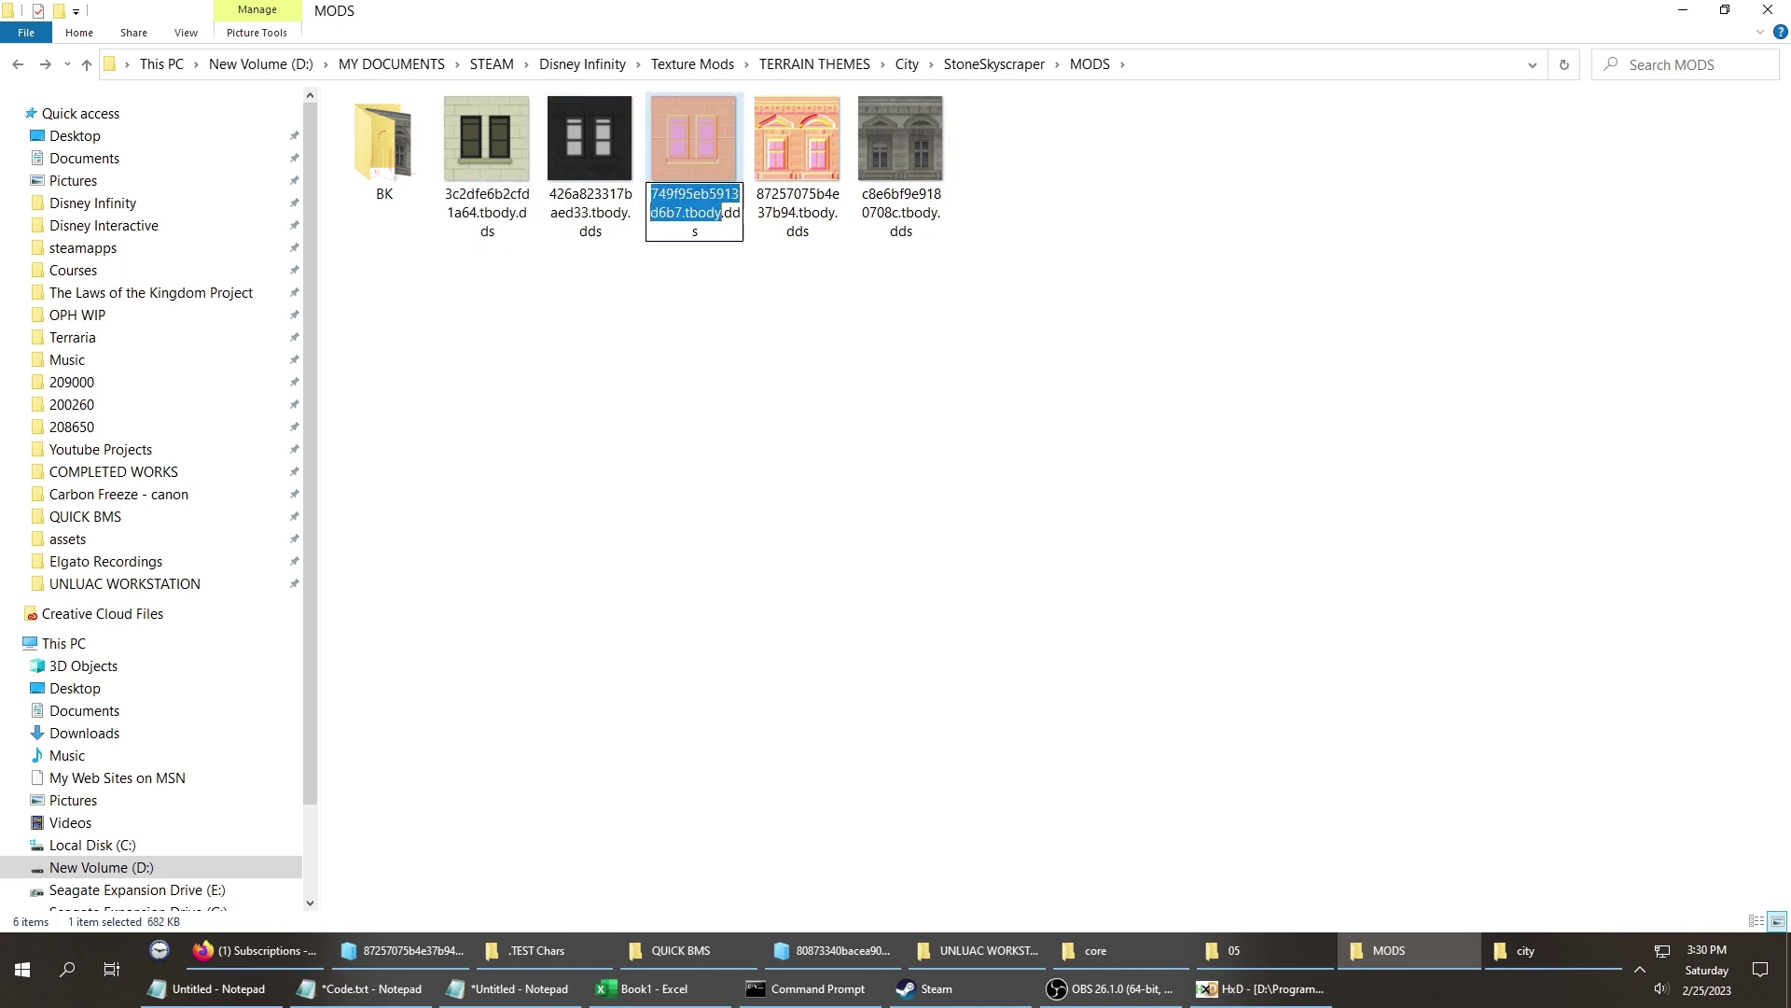
pyautogui.hotkey('ctrl', 'v')
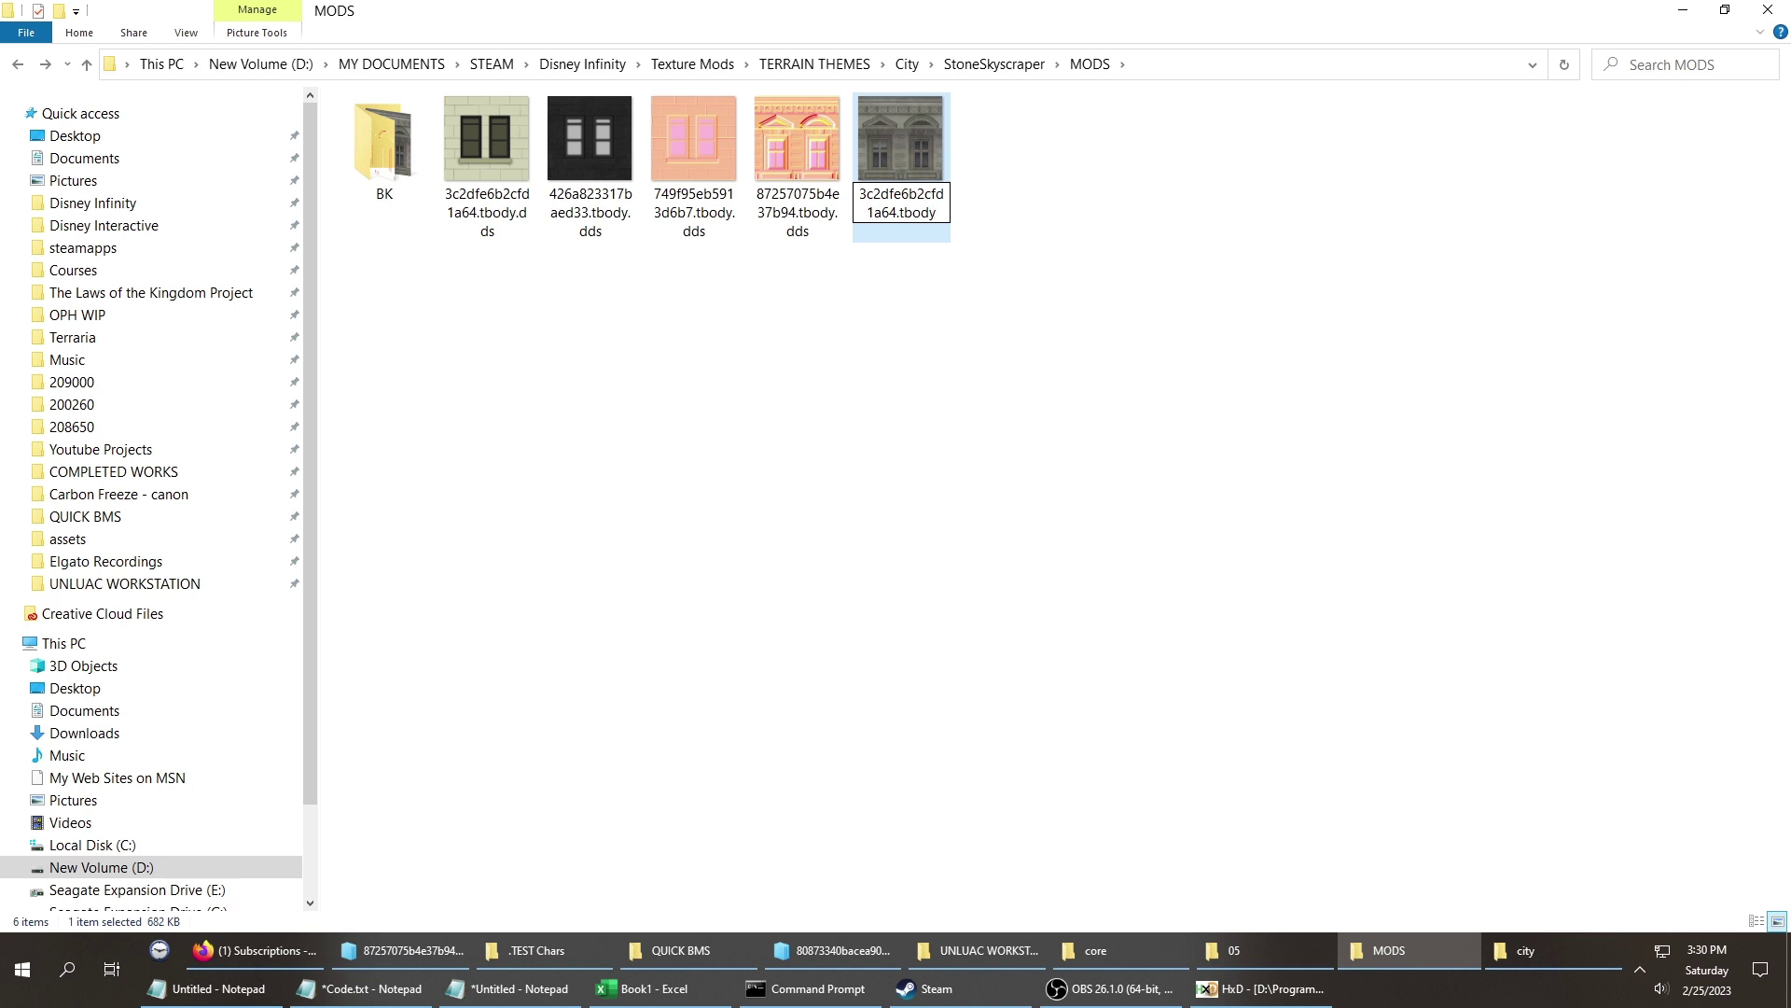
pyautogui.press('Return')
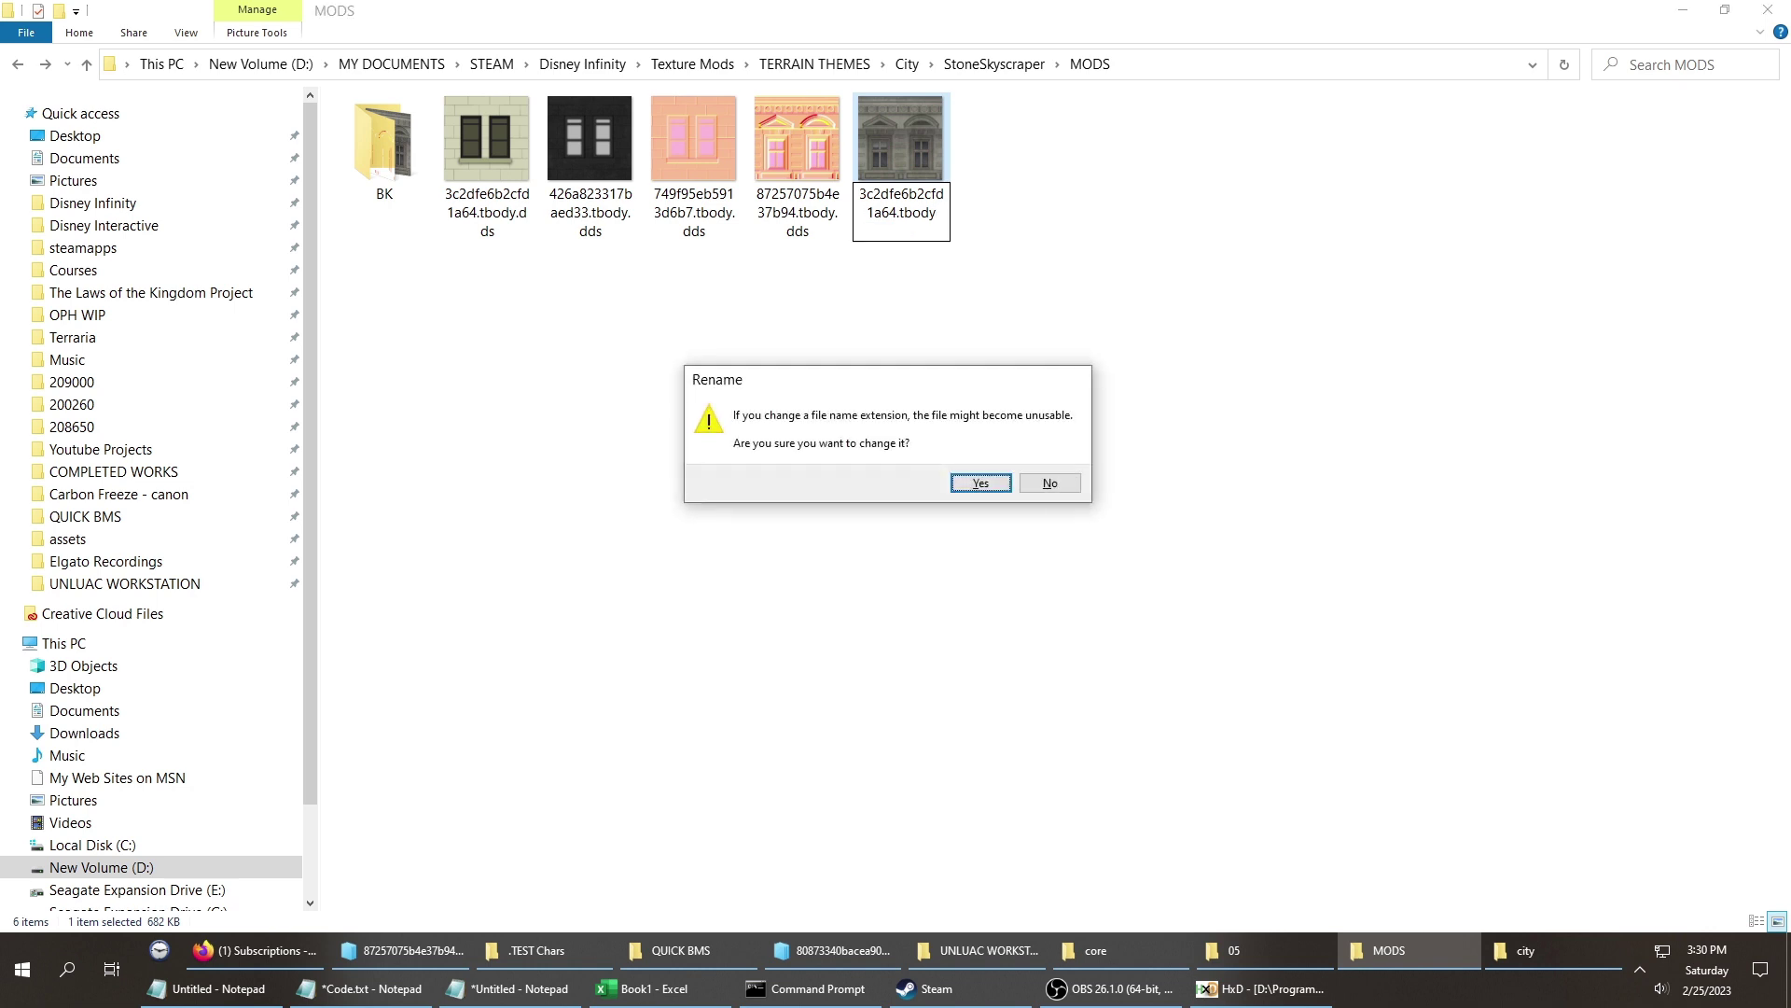
pyautogui.press('Return')
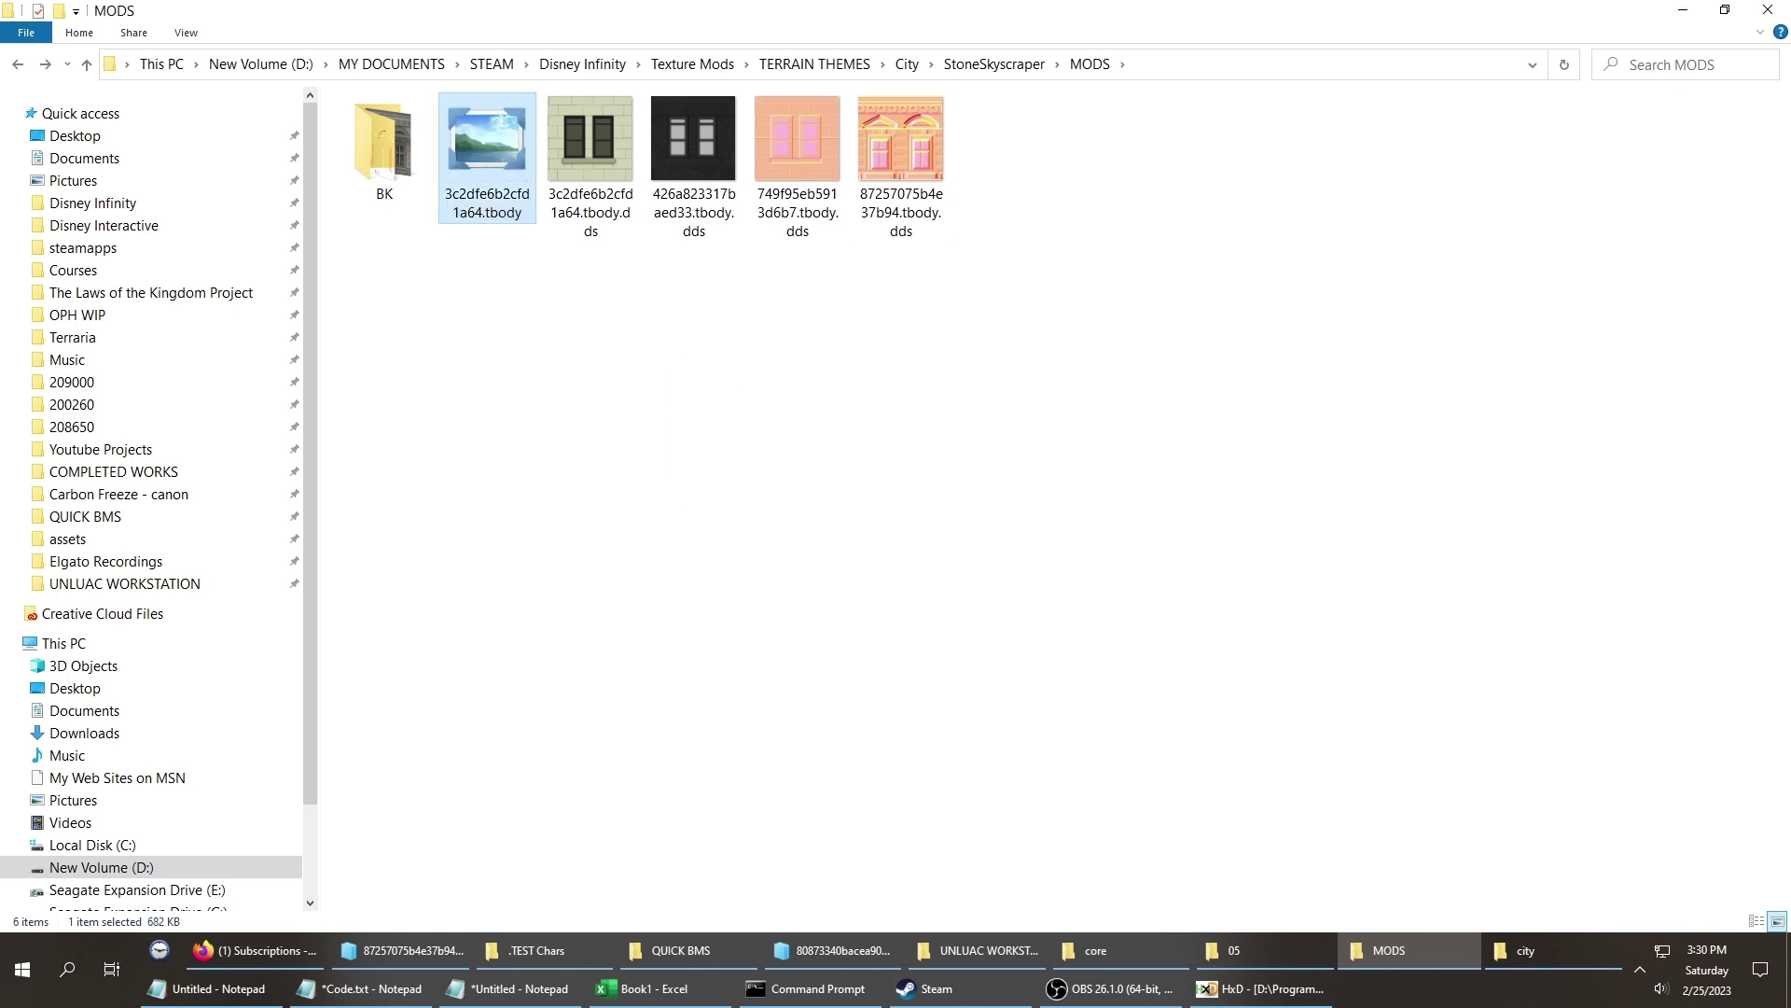
# Rename 87257075b4e37b94.tbody.dds in MODS to 749f95eb5913d6b7.tbody, dropping the .dds extension and accepting the extension change.
pyautogui.press('F2')
pyautogui.hotkey('ctrl', 'a')
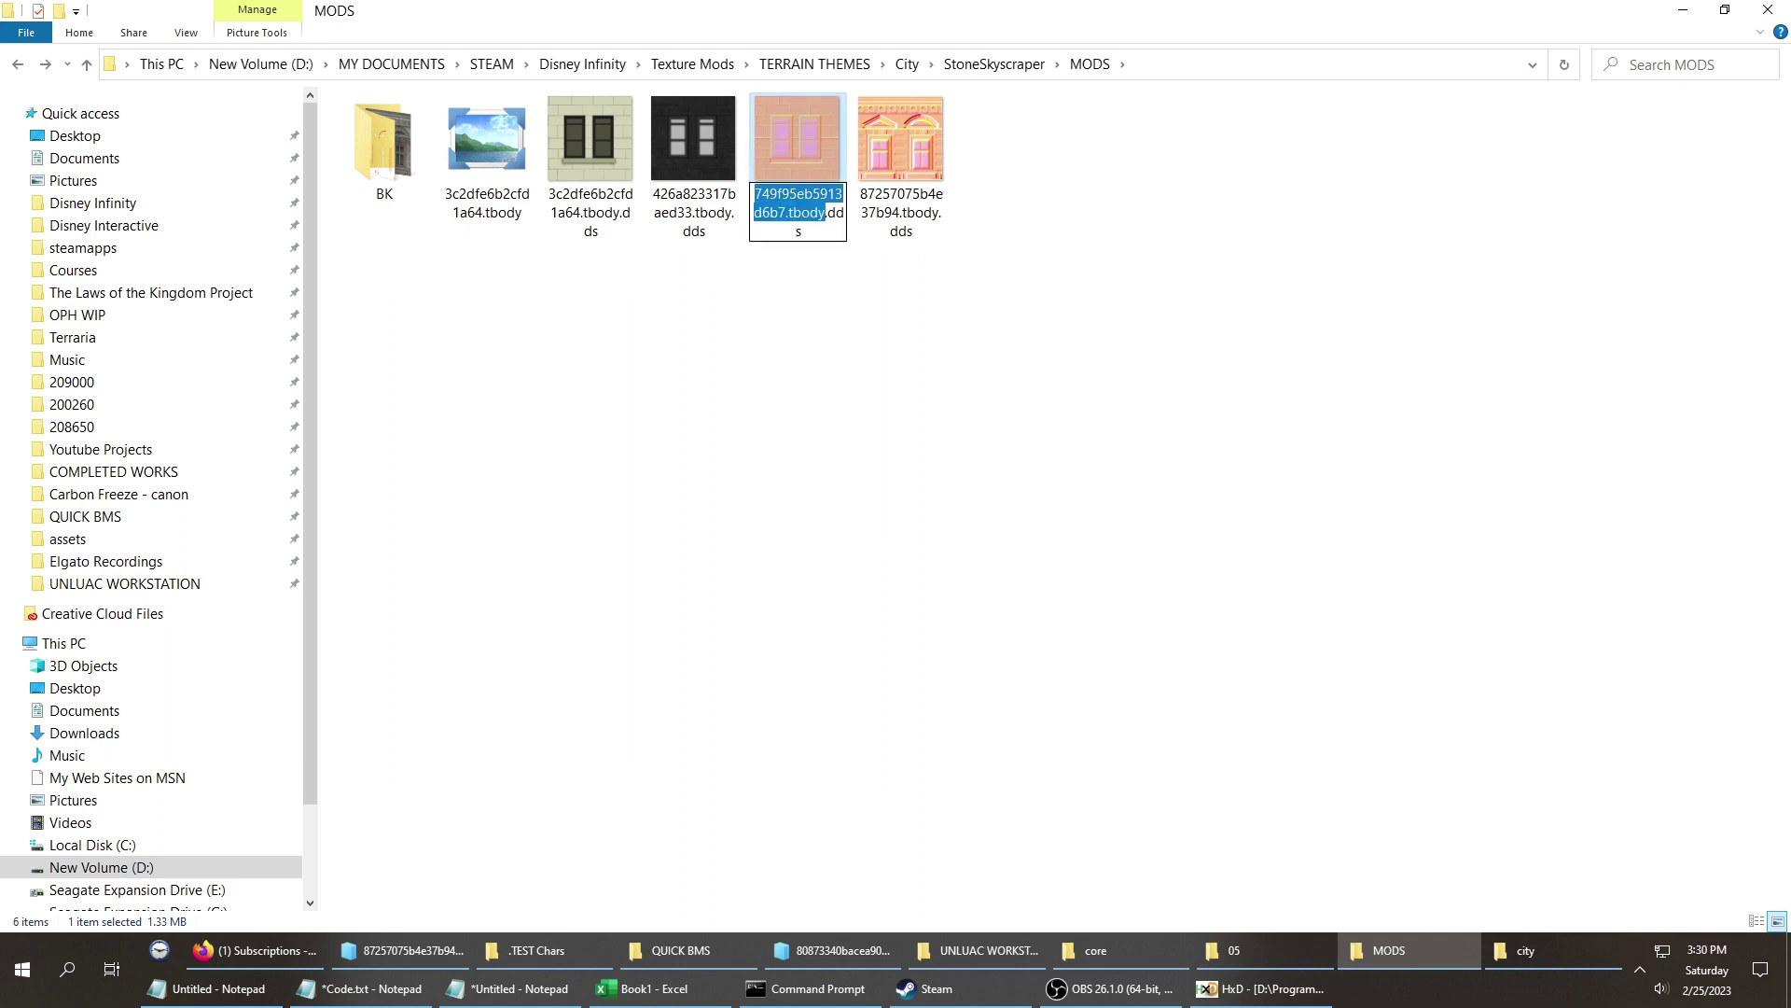
pyautogui.press('Tab')
pyautogui.hotkey('ctrl', 'a')
pyautogui.hotkey('ctrl', 'v')
pyautogui.press('Return')
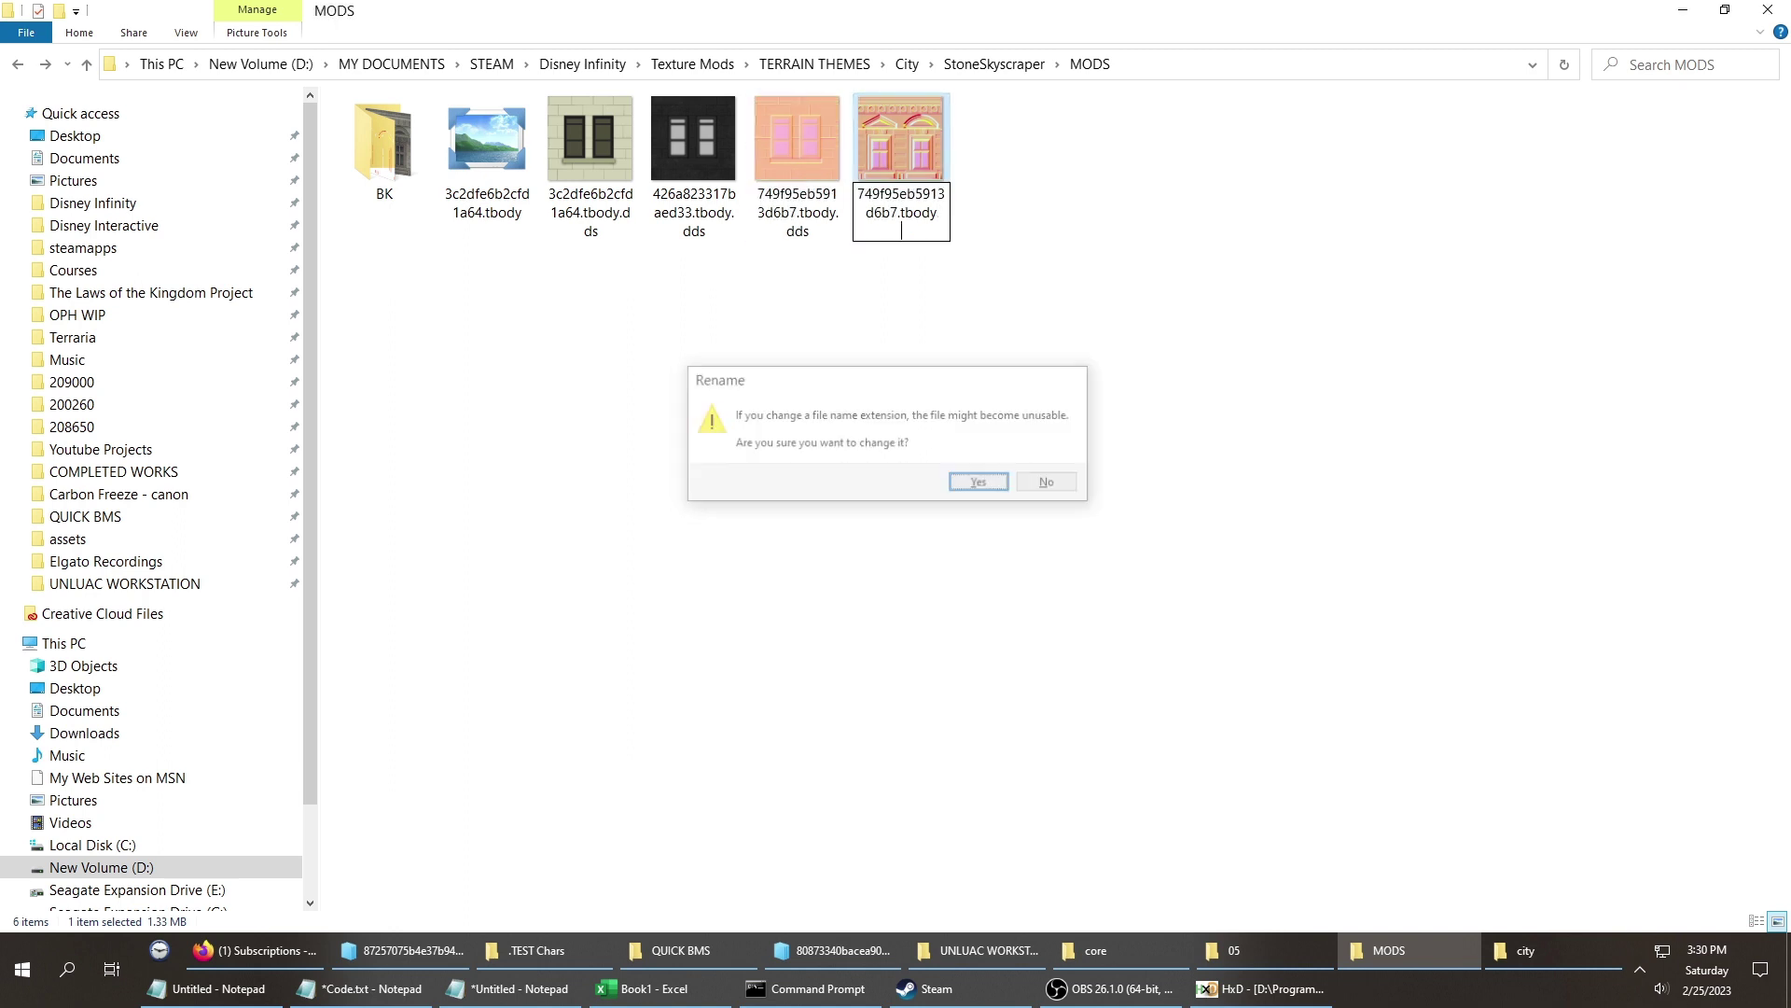
pyautogui.press('Return')
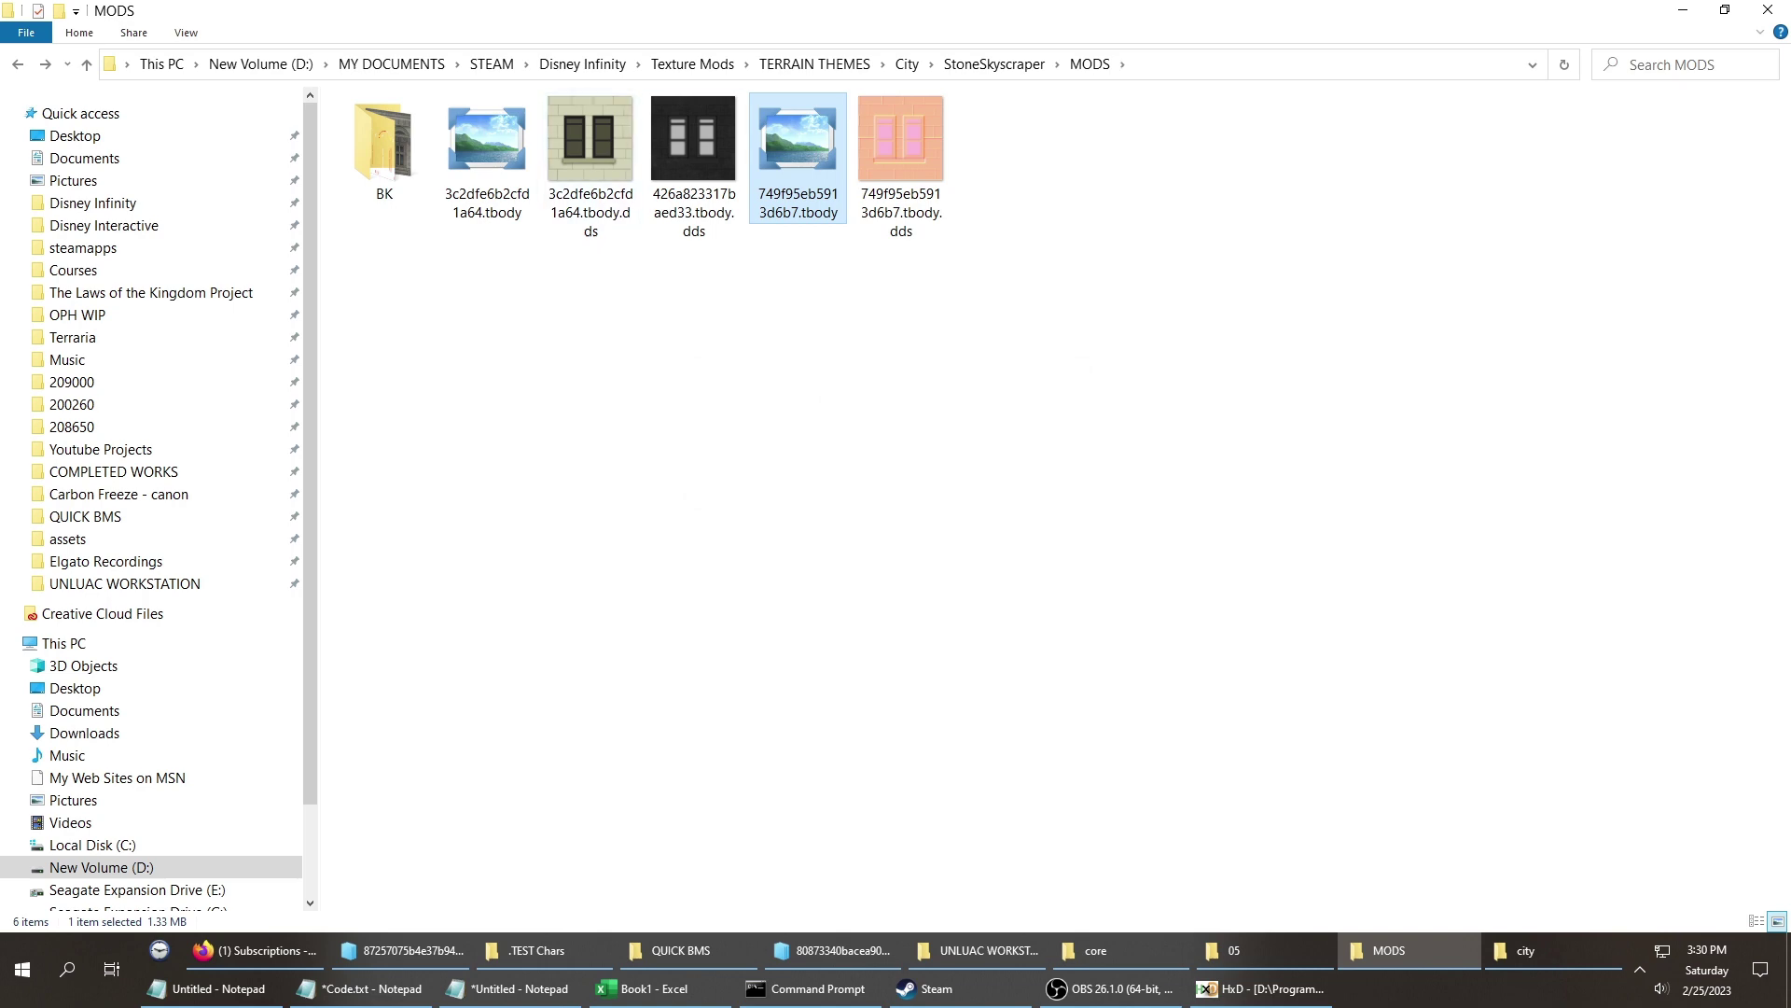
# Copy the two renamed .tbody files from MODS into the game's assets\textures folder, replacing the existing files.
pyautogui.keyDown('ctrl'); pyautogui.click(487, 149); pyautogui.keyUp('ctrl')
pyautogui.hotkey('alt', 'Tab')
pyautogui.hotkey('alt', 'Tab')
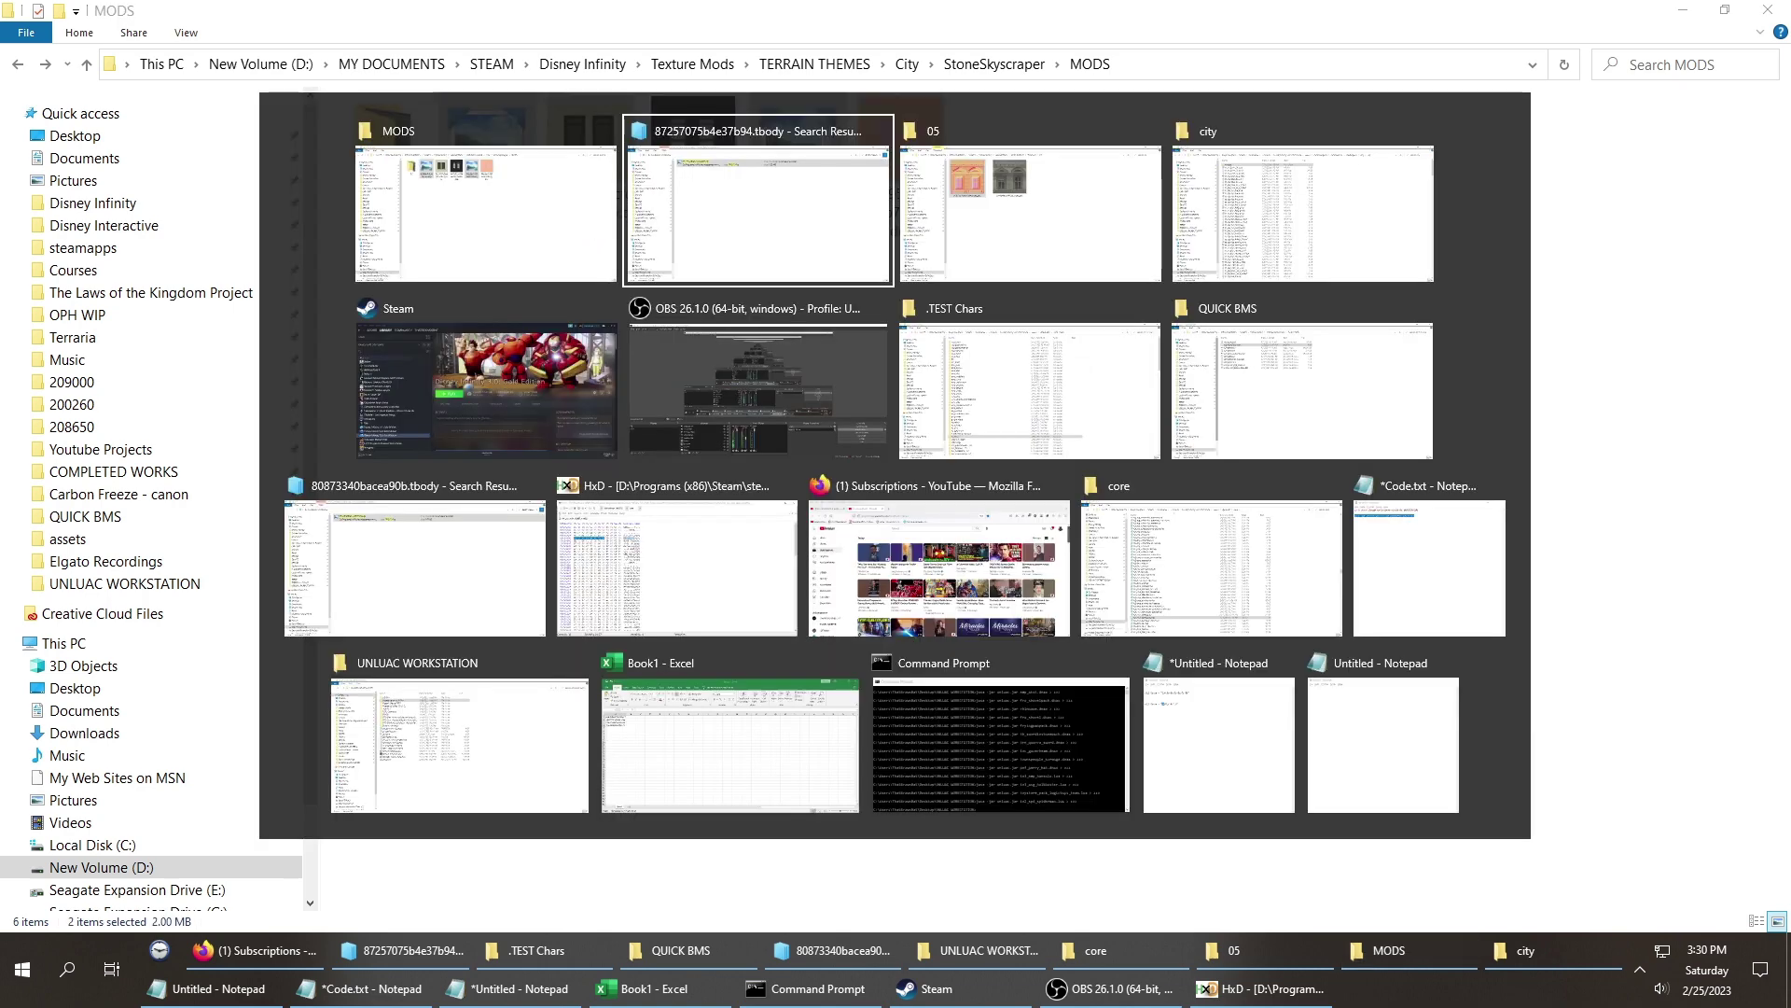
pyautogui.hotkey('alt', 'shift', 'Tab')
pyautogui.hotkey('alt', 'Left')
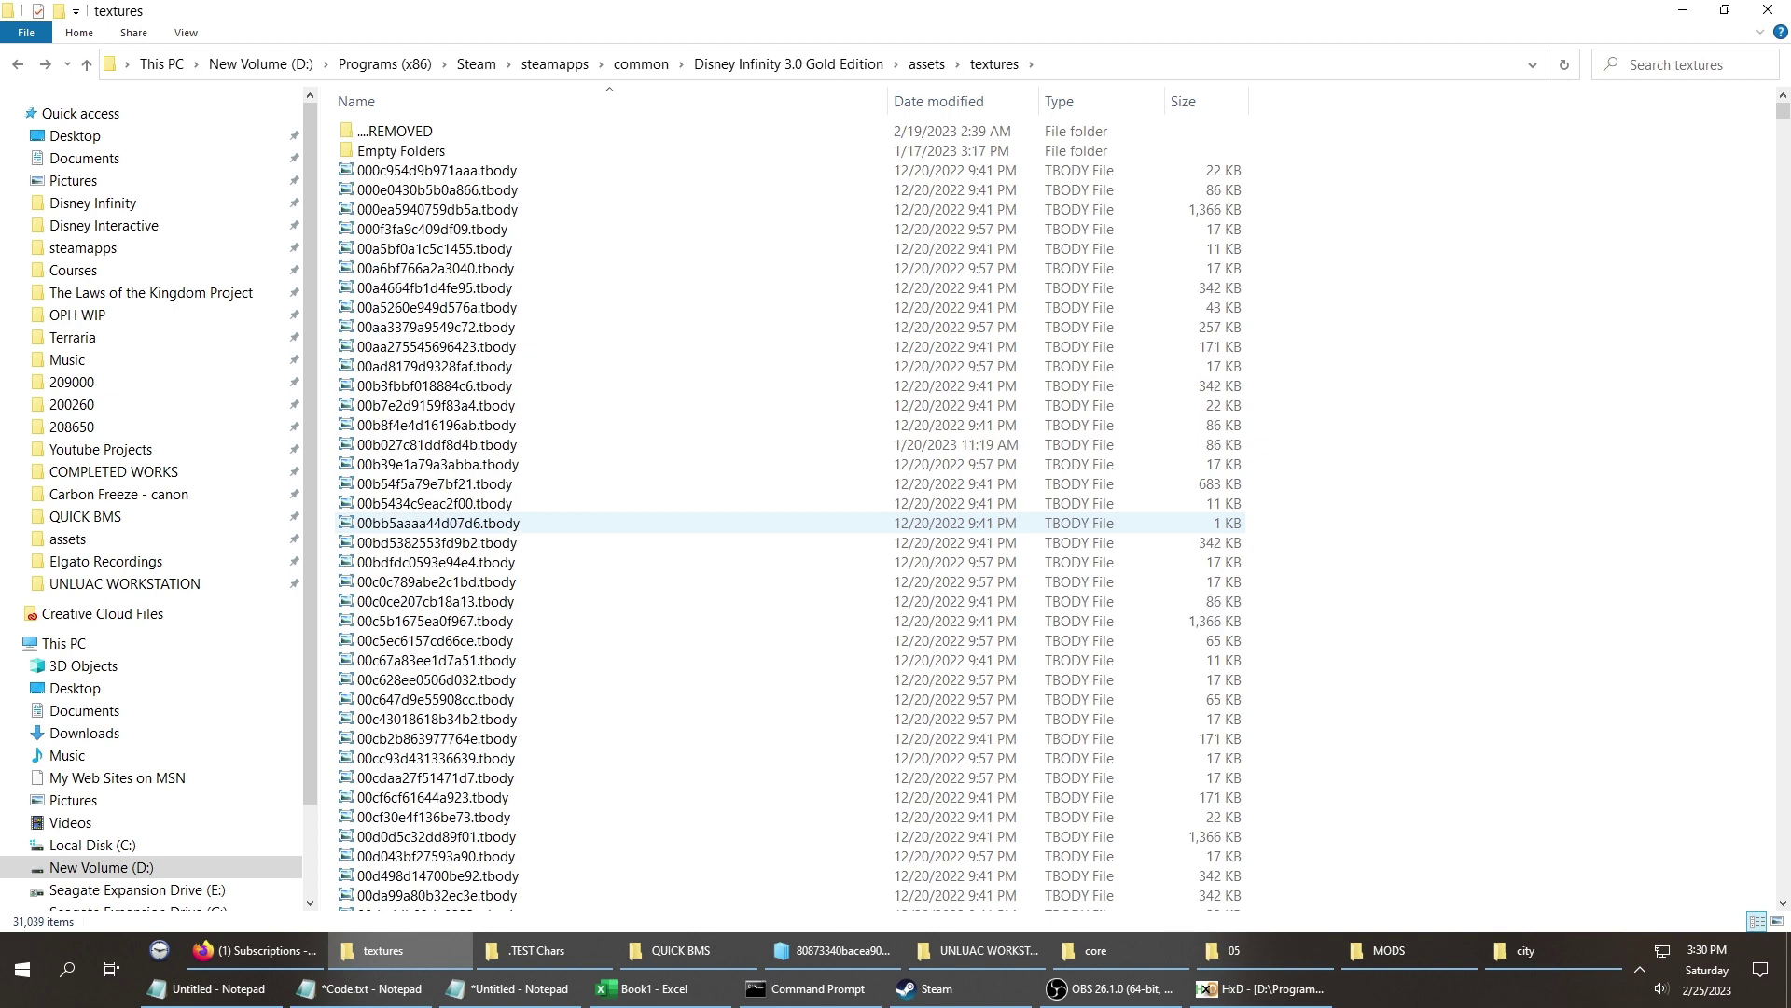
pyautogui.hotkey('ctrl', 'v')
pyautogui.press('Return')
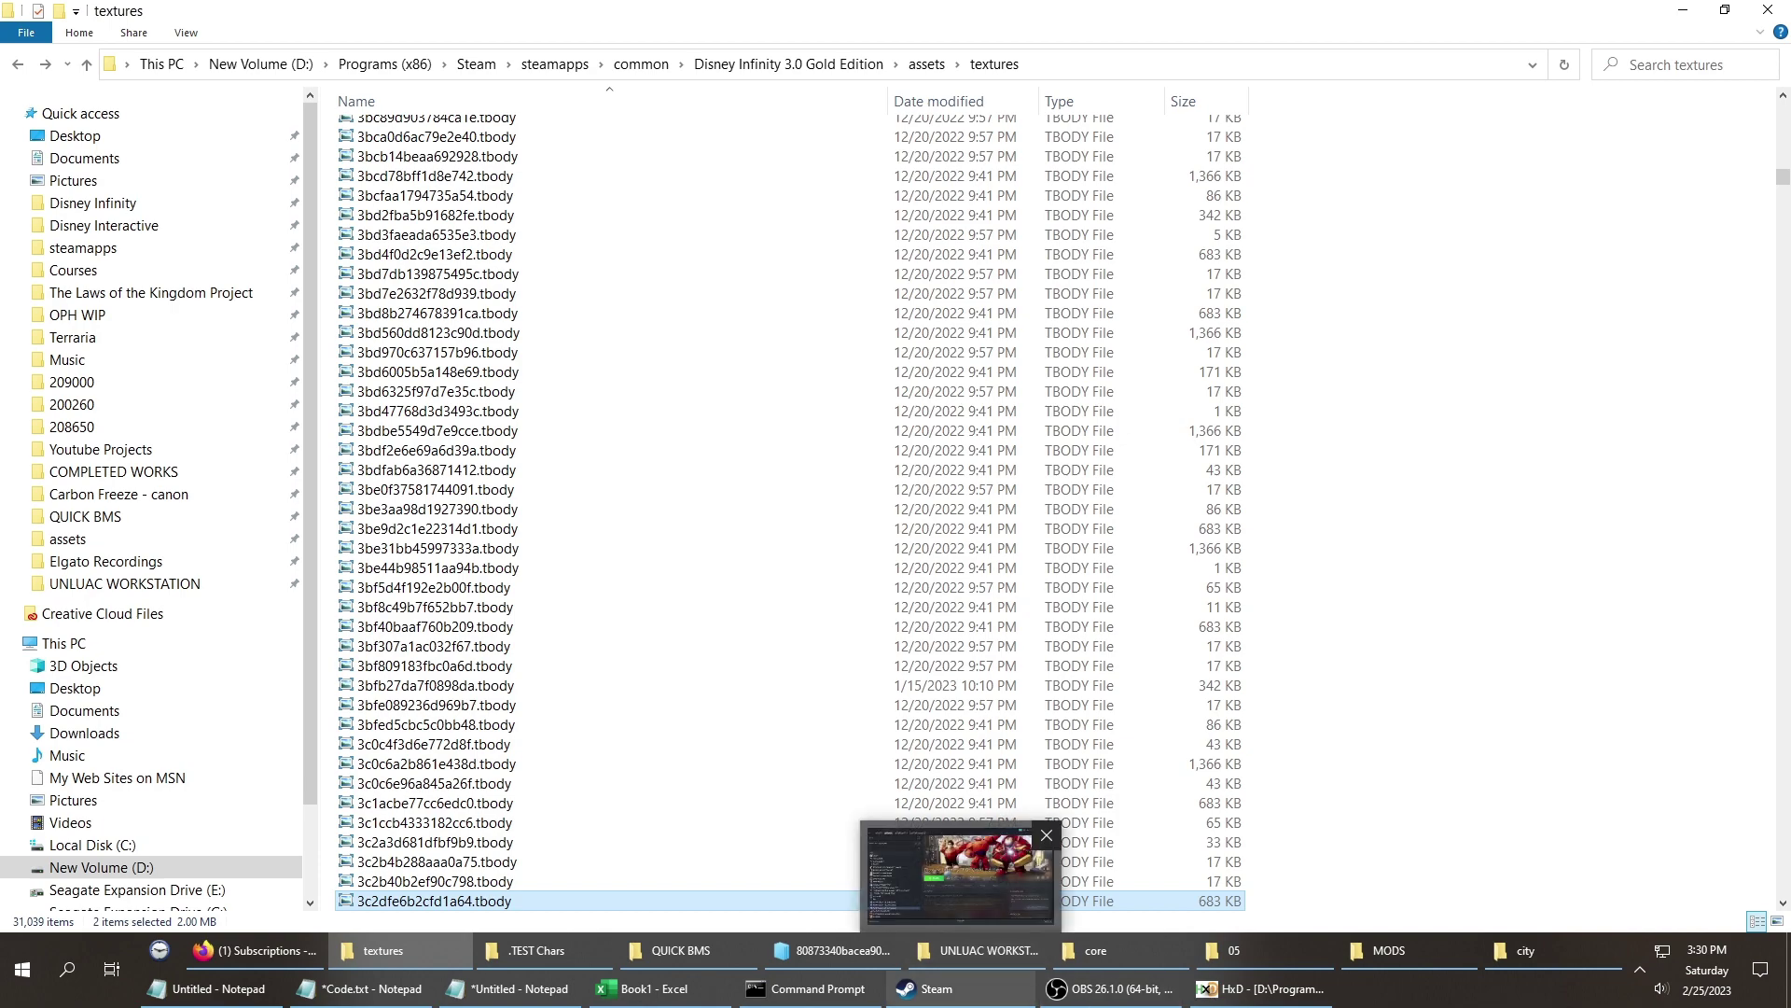
# Launch Disney Infinity 3.0: Gold Edition from Steam and run along the skyscraper facades to examine the replaced window textures.
pyautogui.click(933, 987)
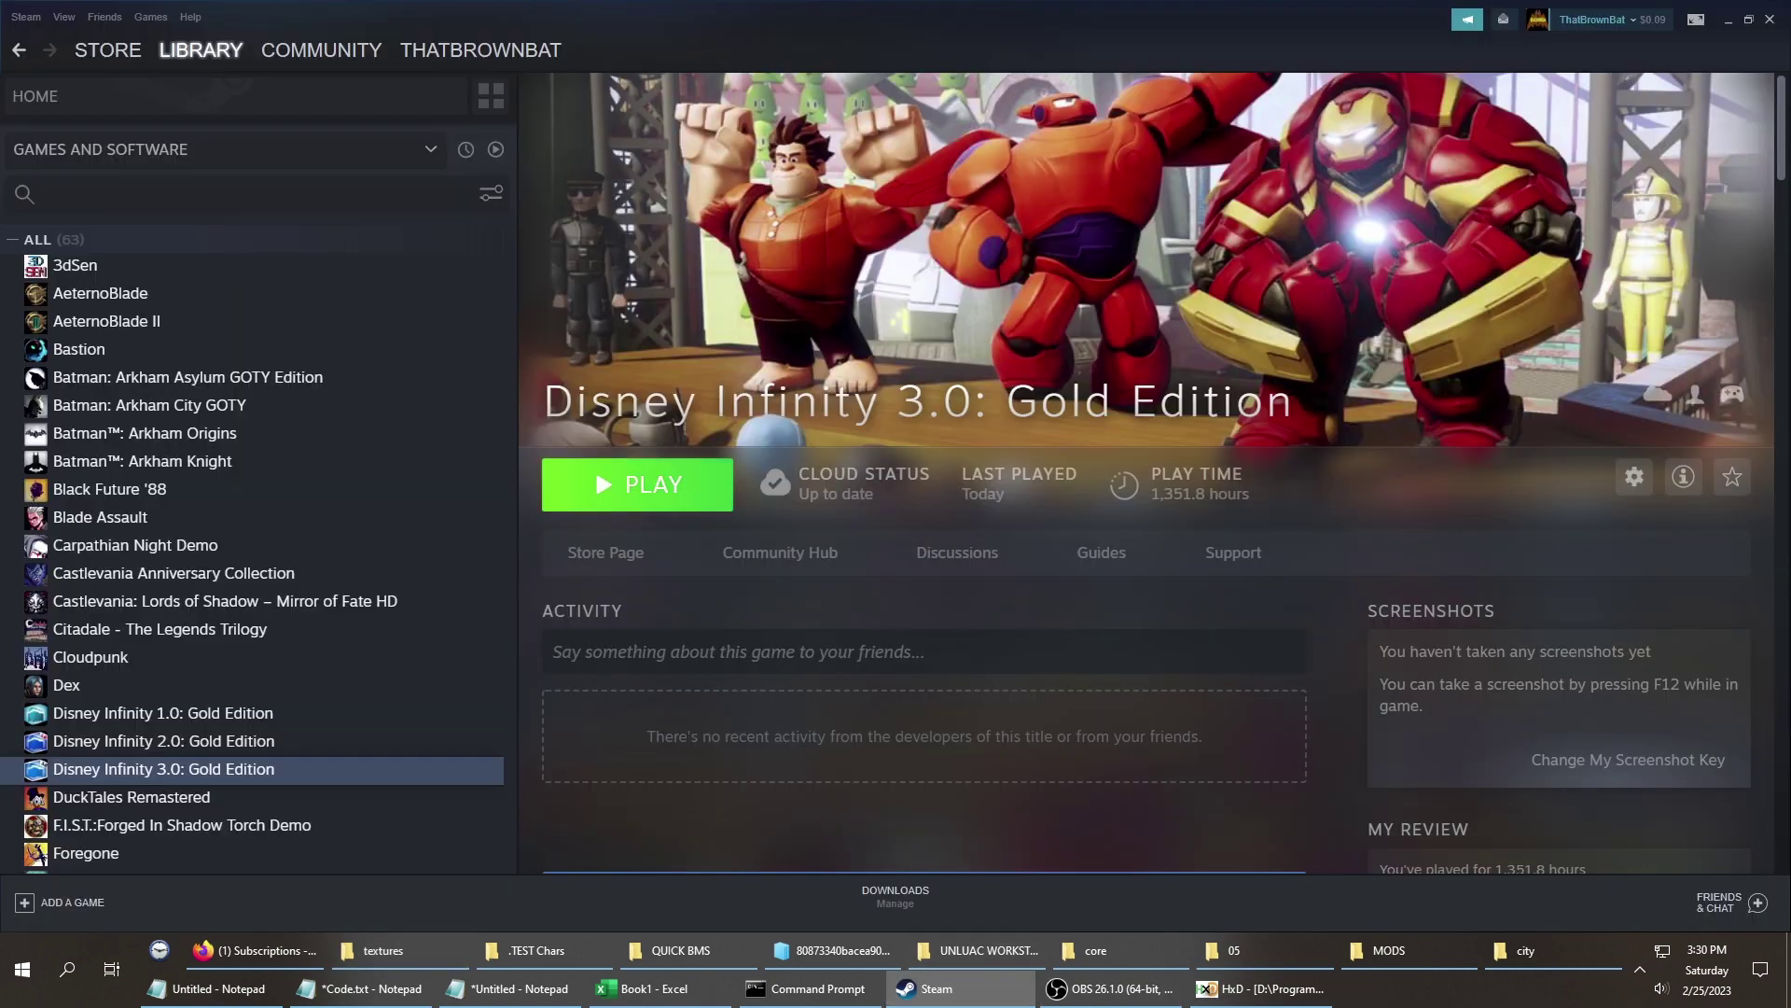
pyautogui.click(638, 485)
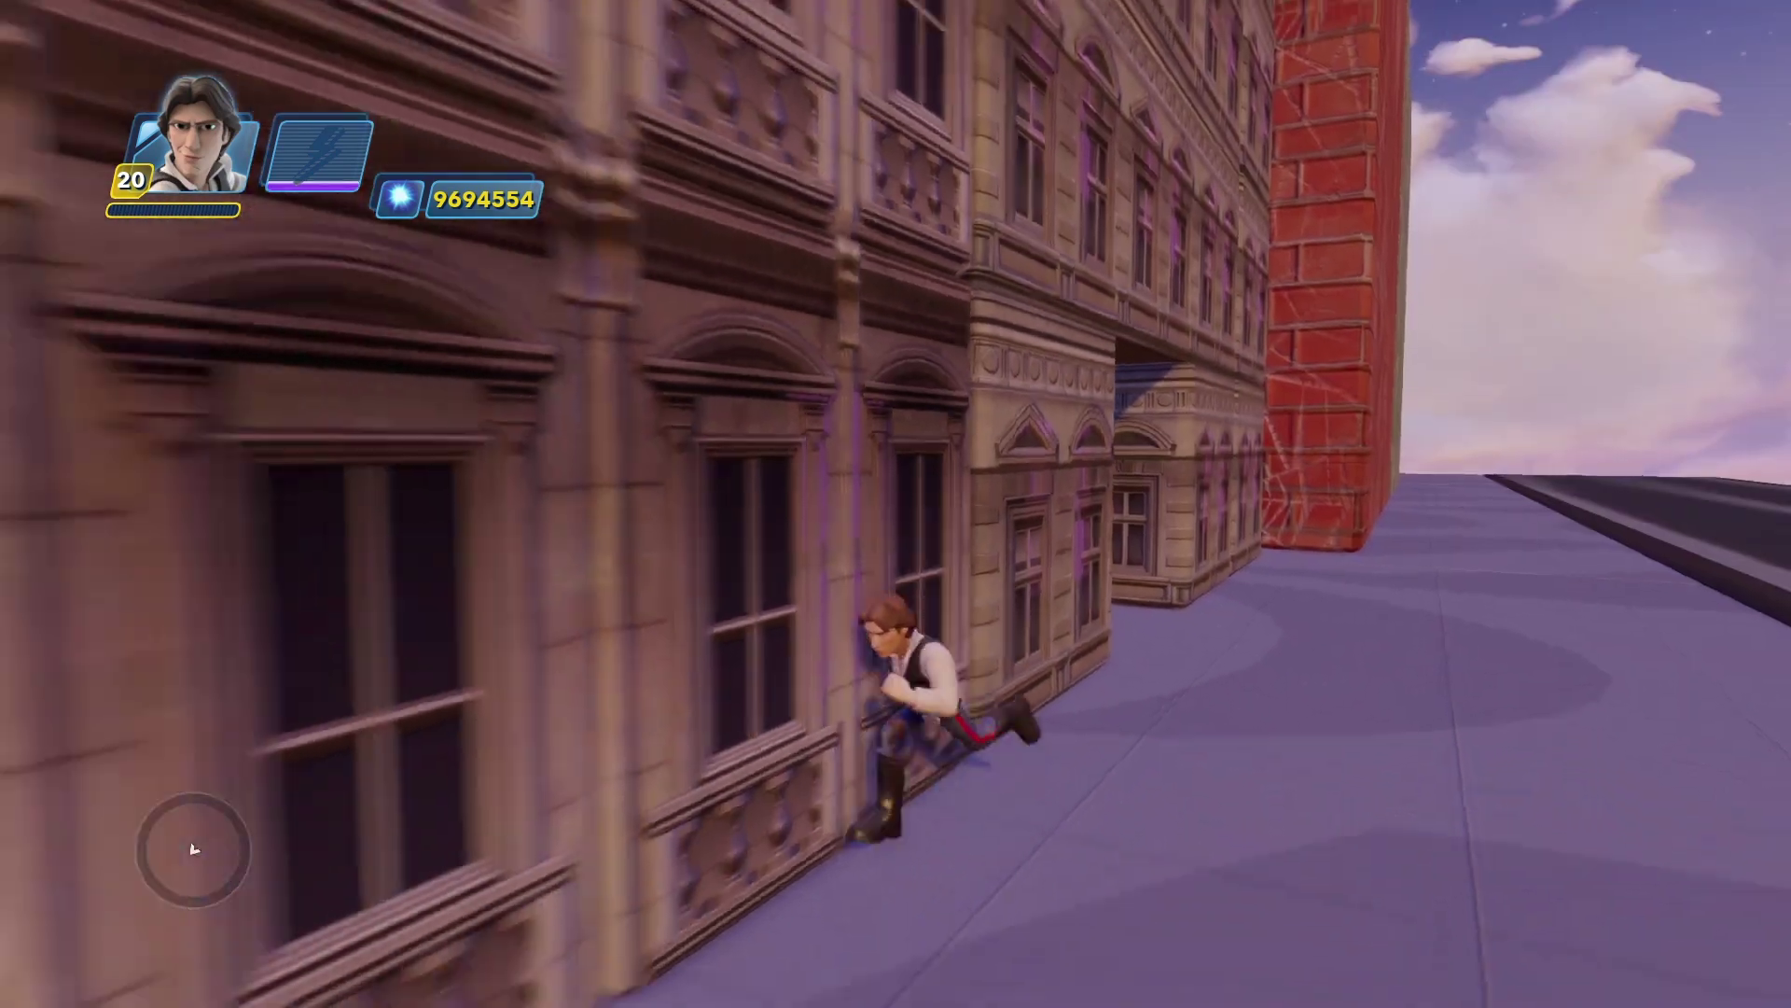
pyautogui.press('a')
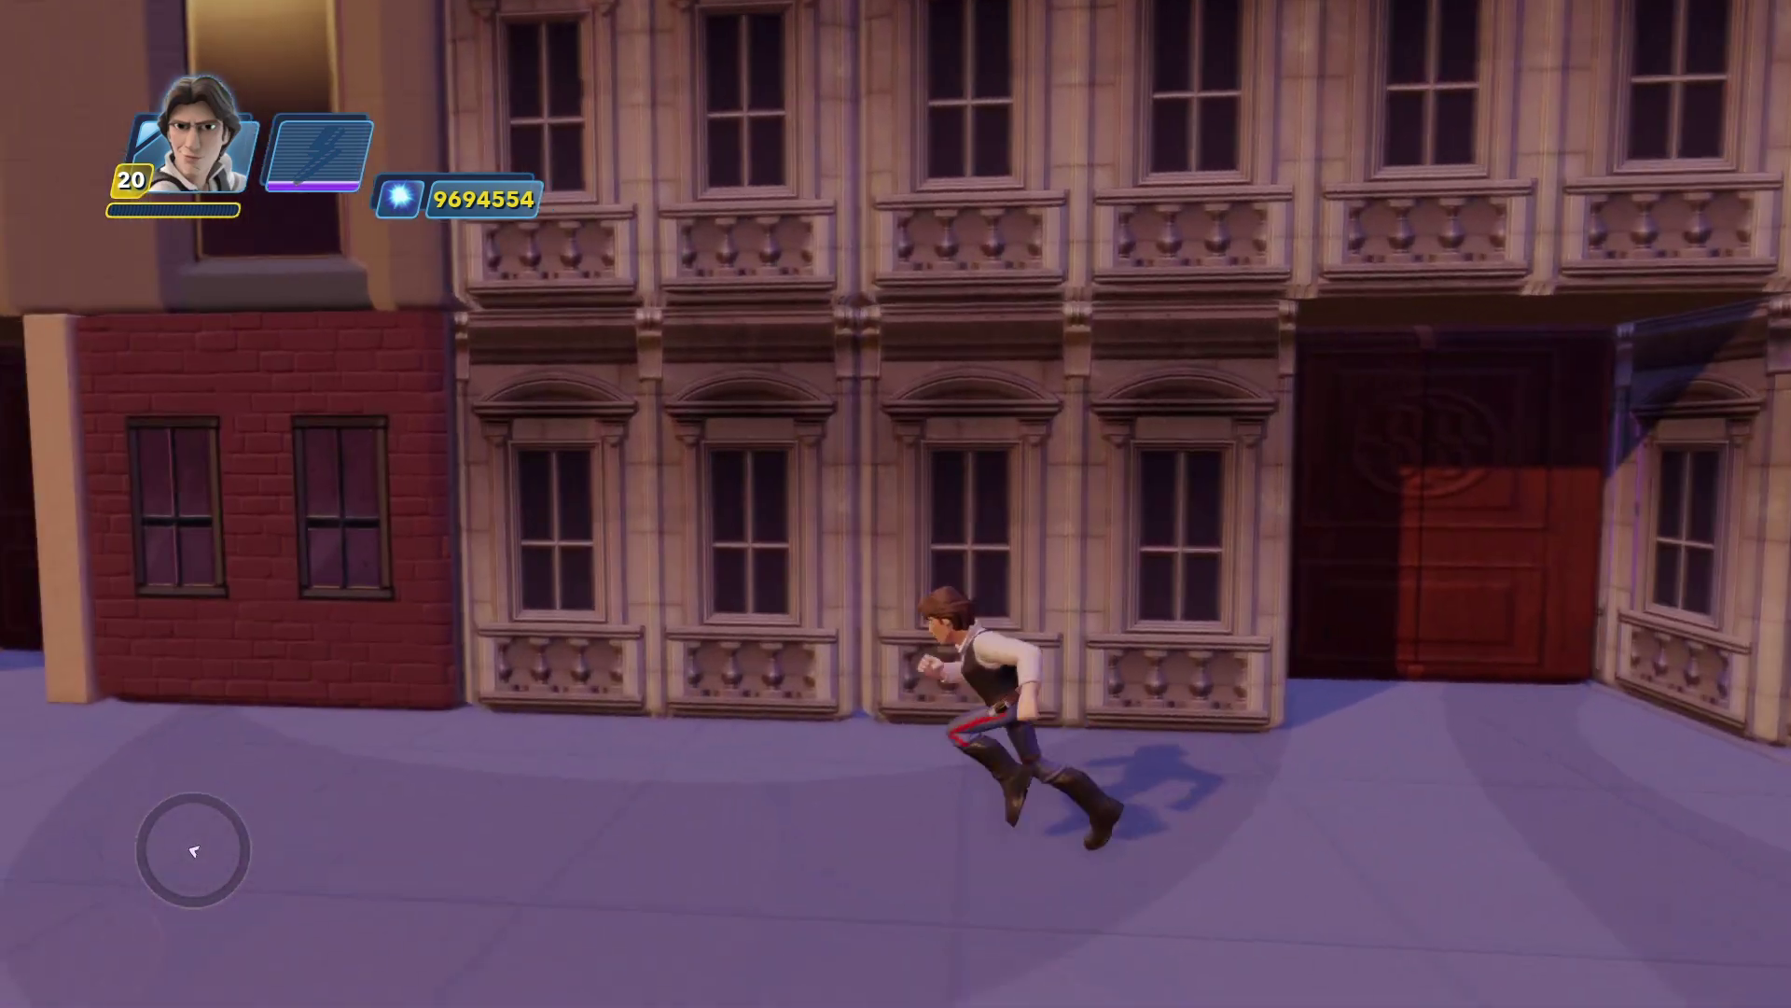
pyautogui.press('d')
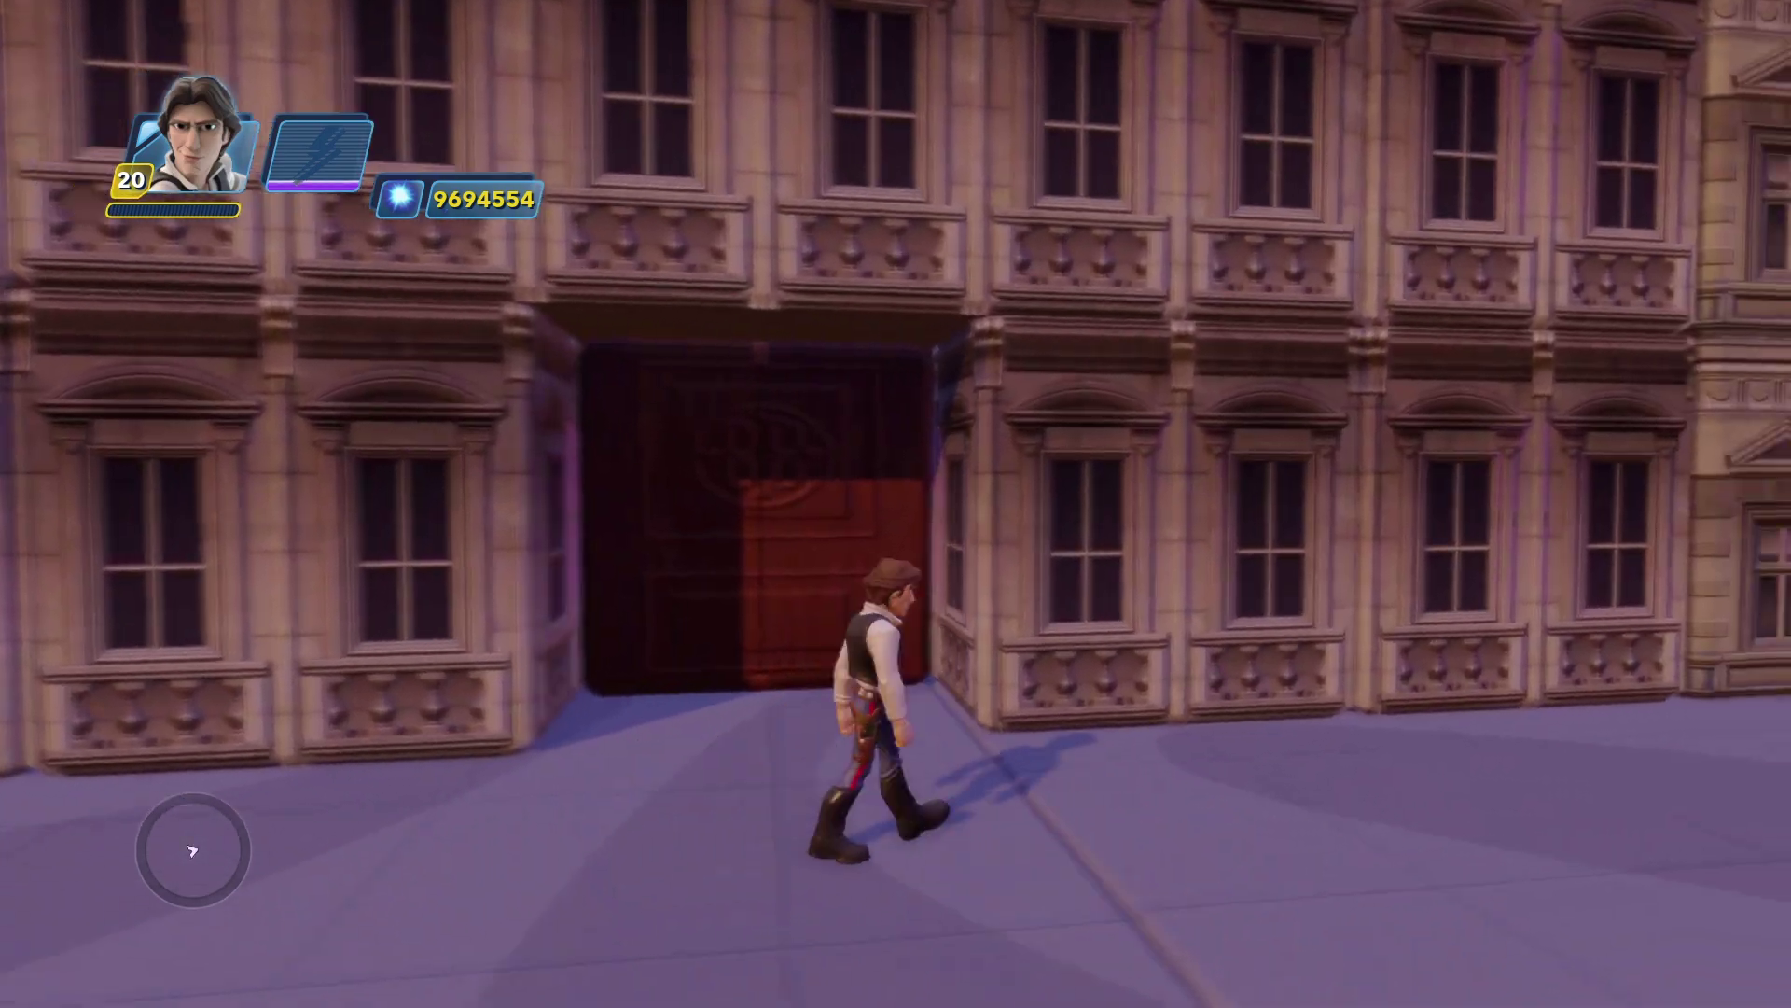
pyautogui.press('d')
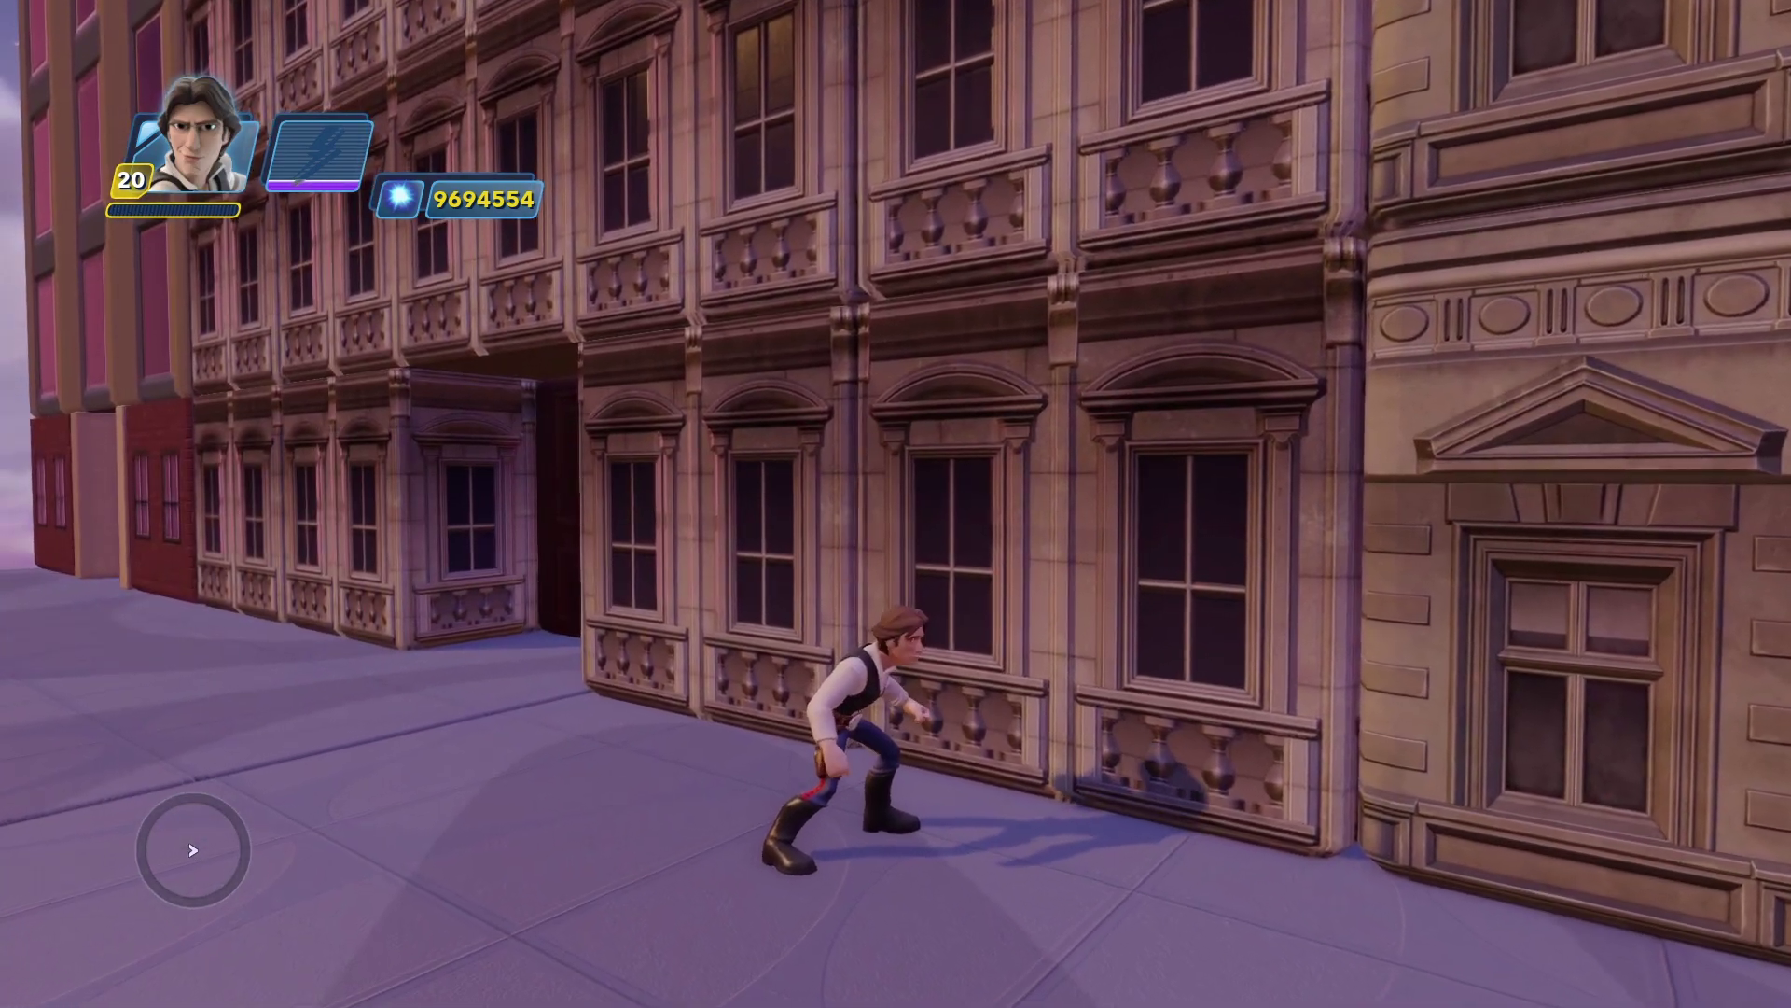
pyautogui.press('w')
pyautogui.press('w')
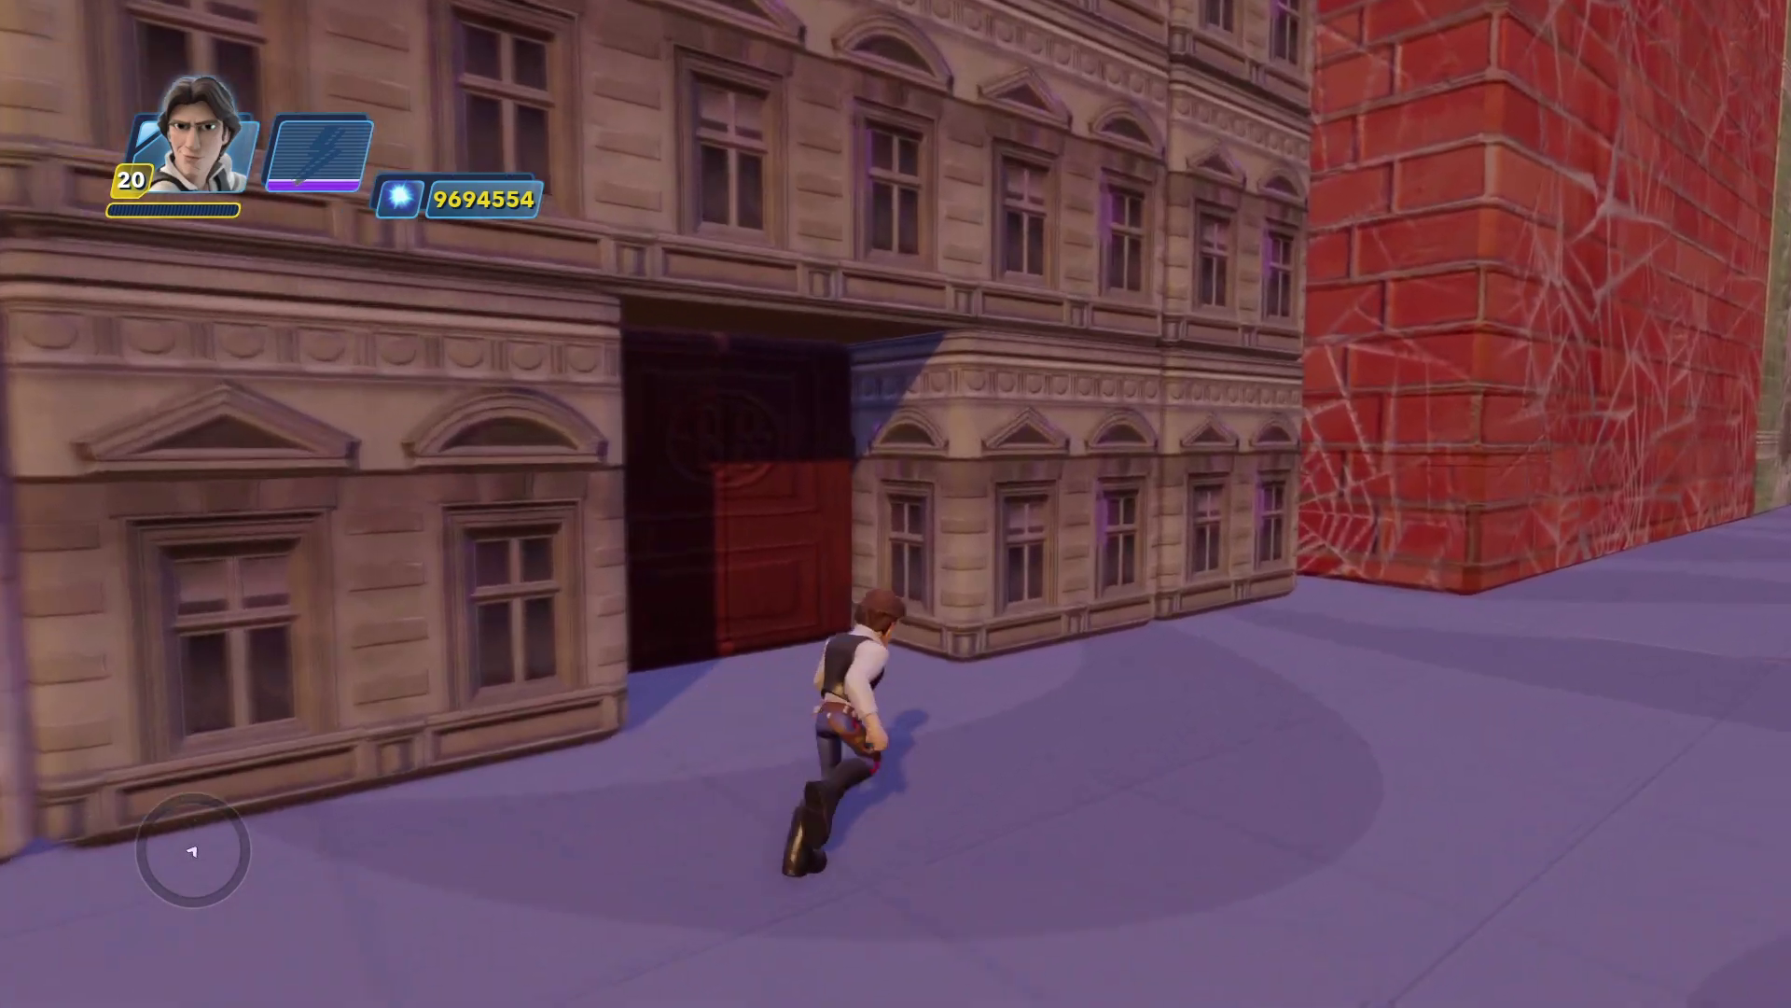
pyautogui.press('d')
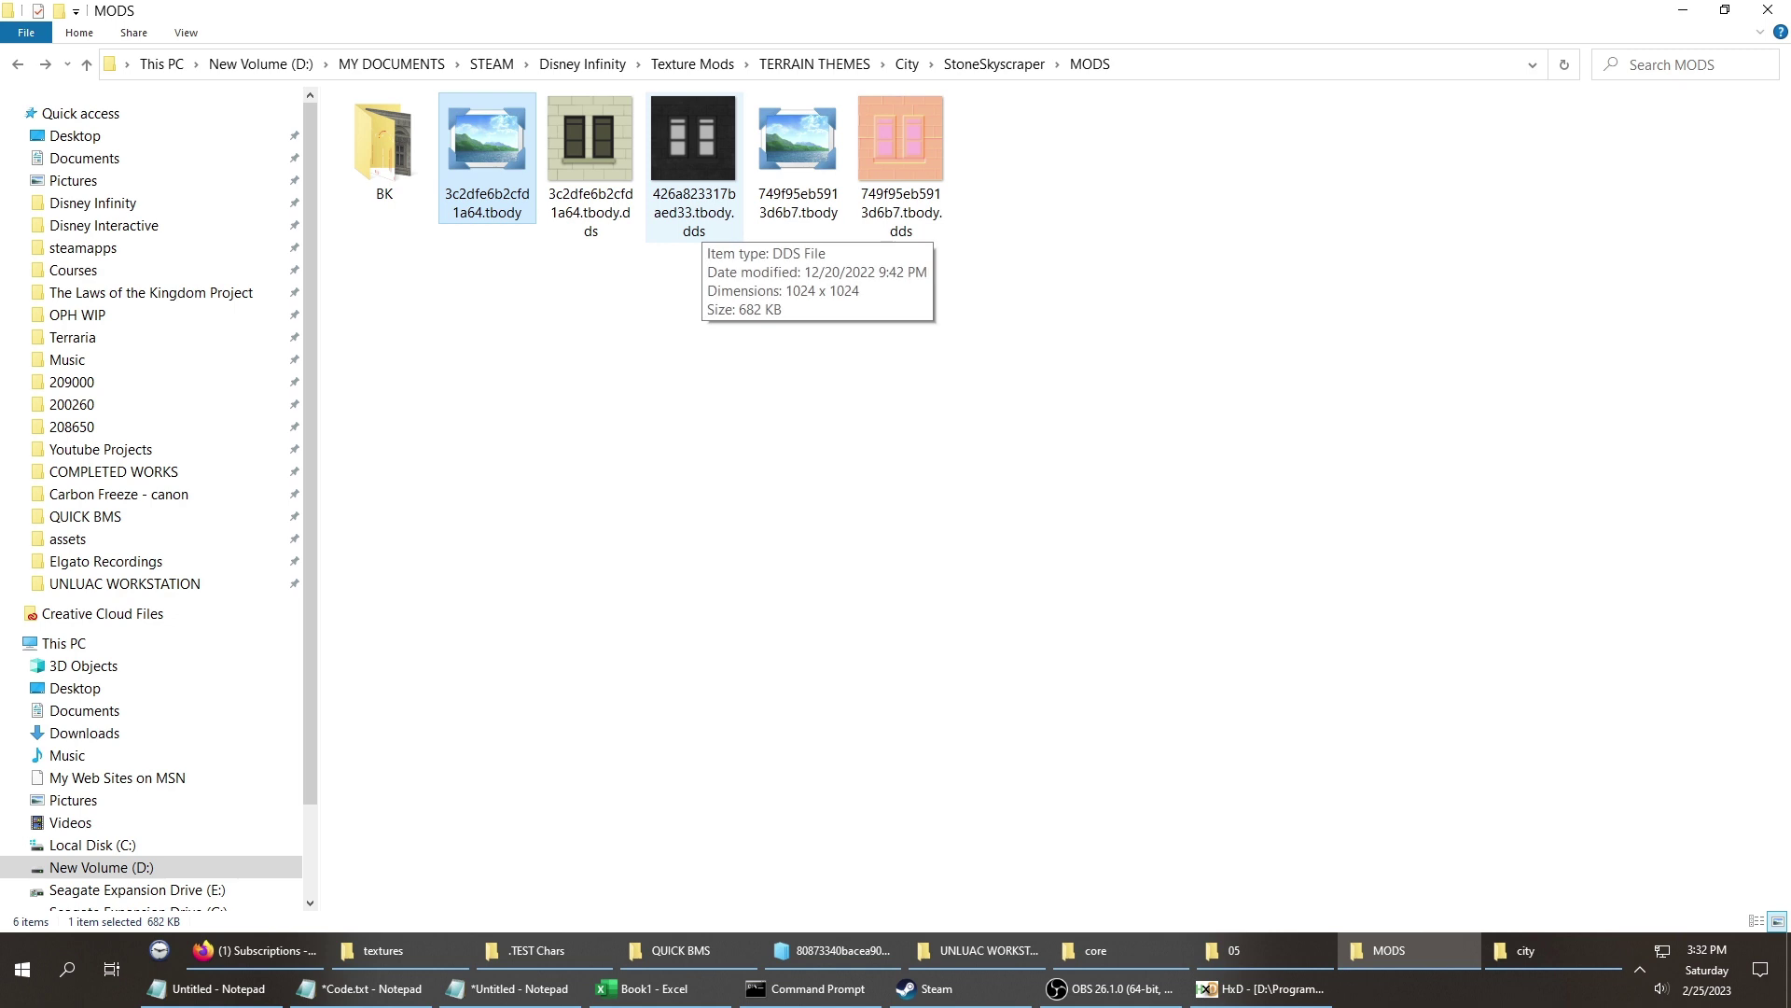
# Find the original 426a823317baed33.tbody in StoneSkyscraper's BK folder and copy it.
pyautogui.click(701, 222)
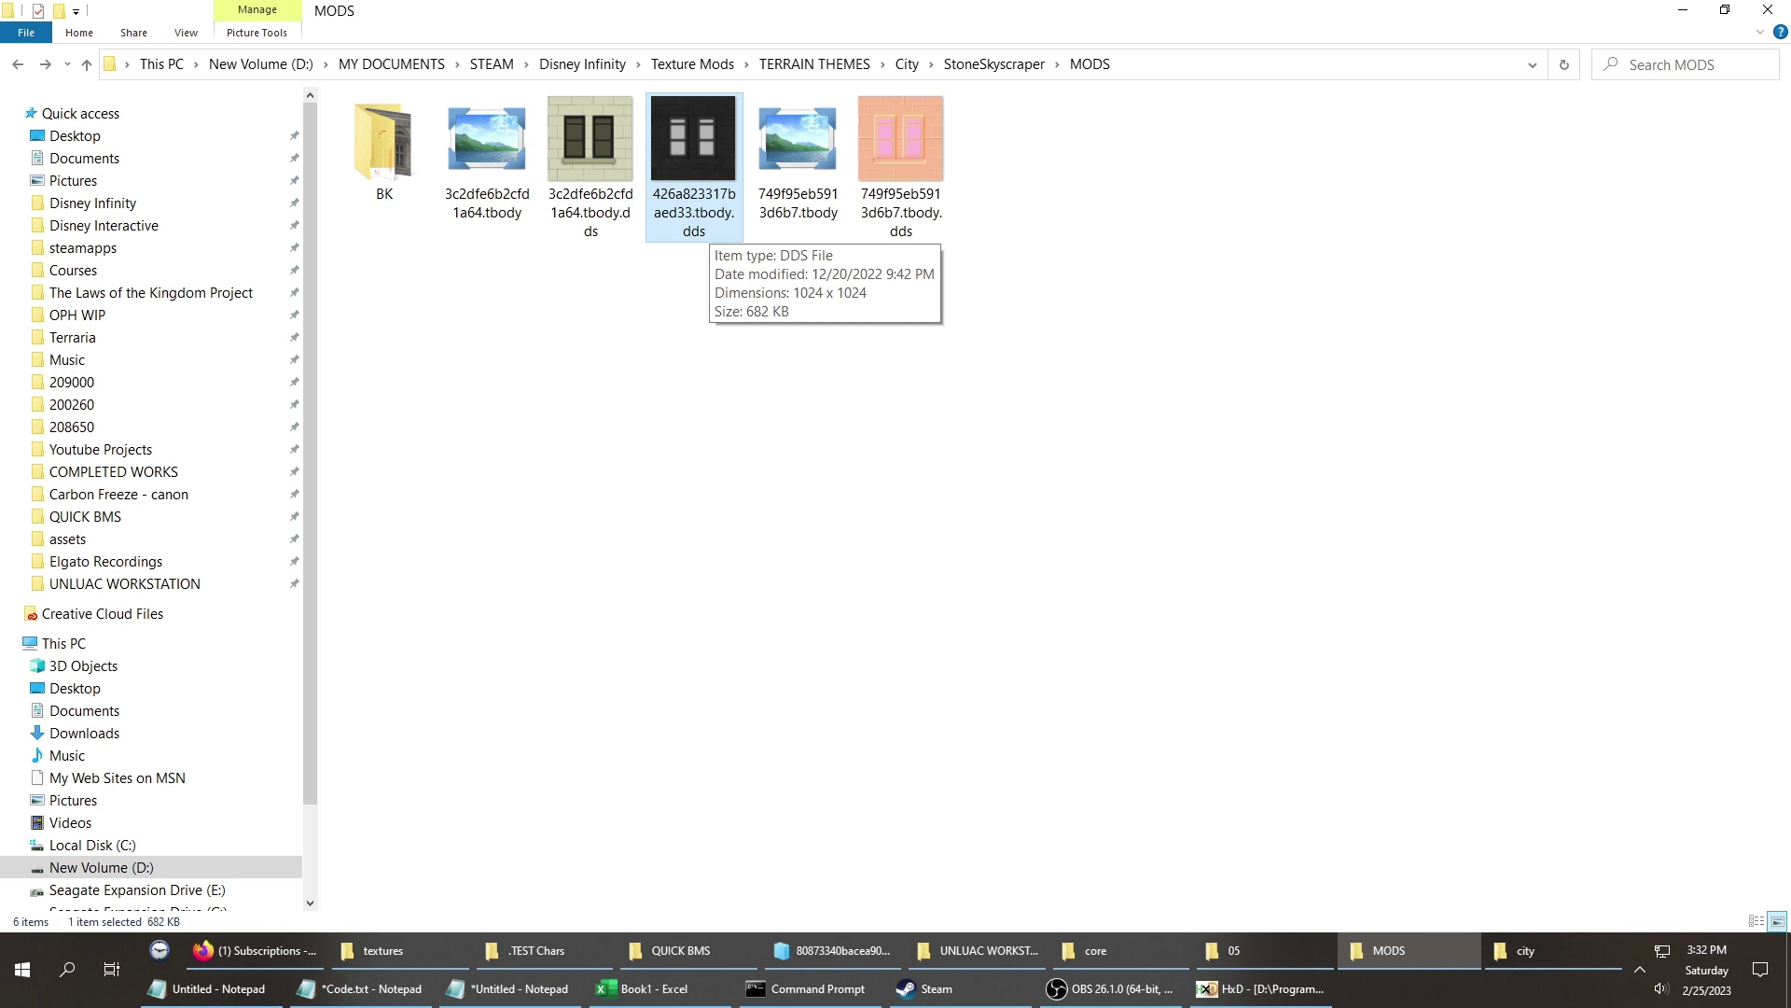
pyautogui.doubleClick(384, 149)
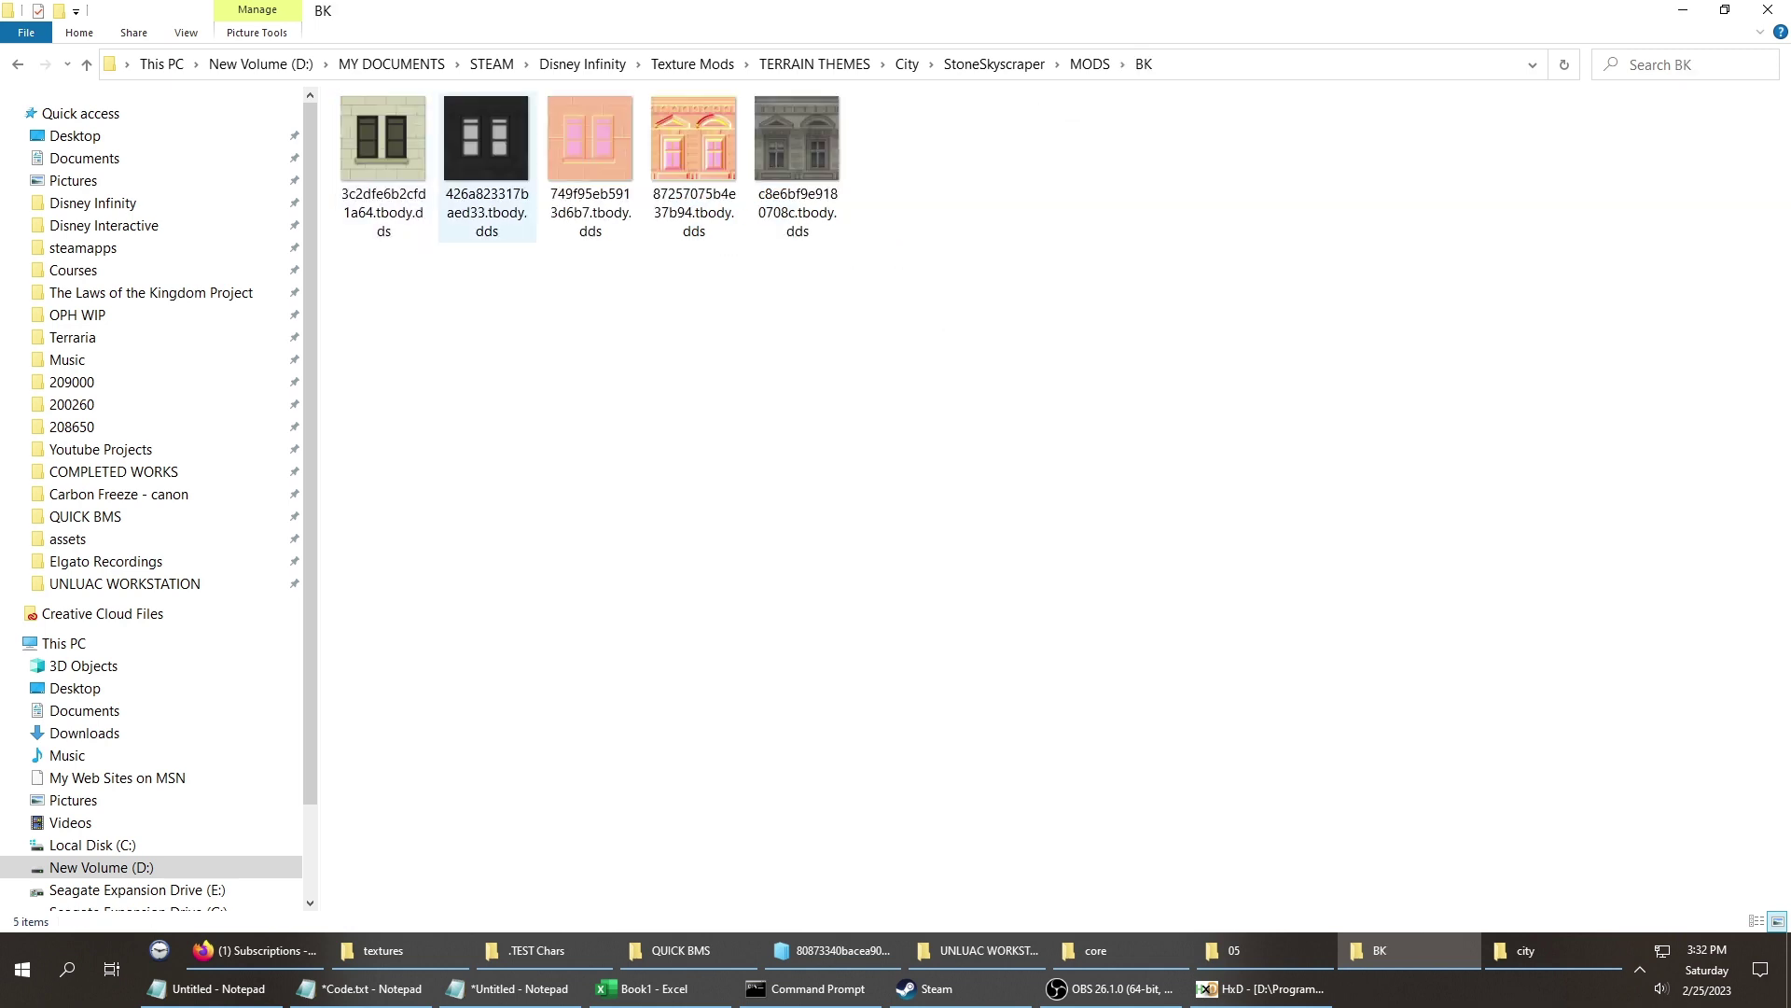
pyautogui.press('BackSpace')
pyautogui.press('BackSpace')
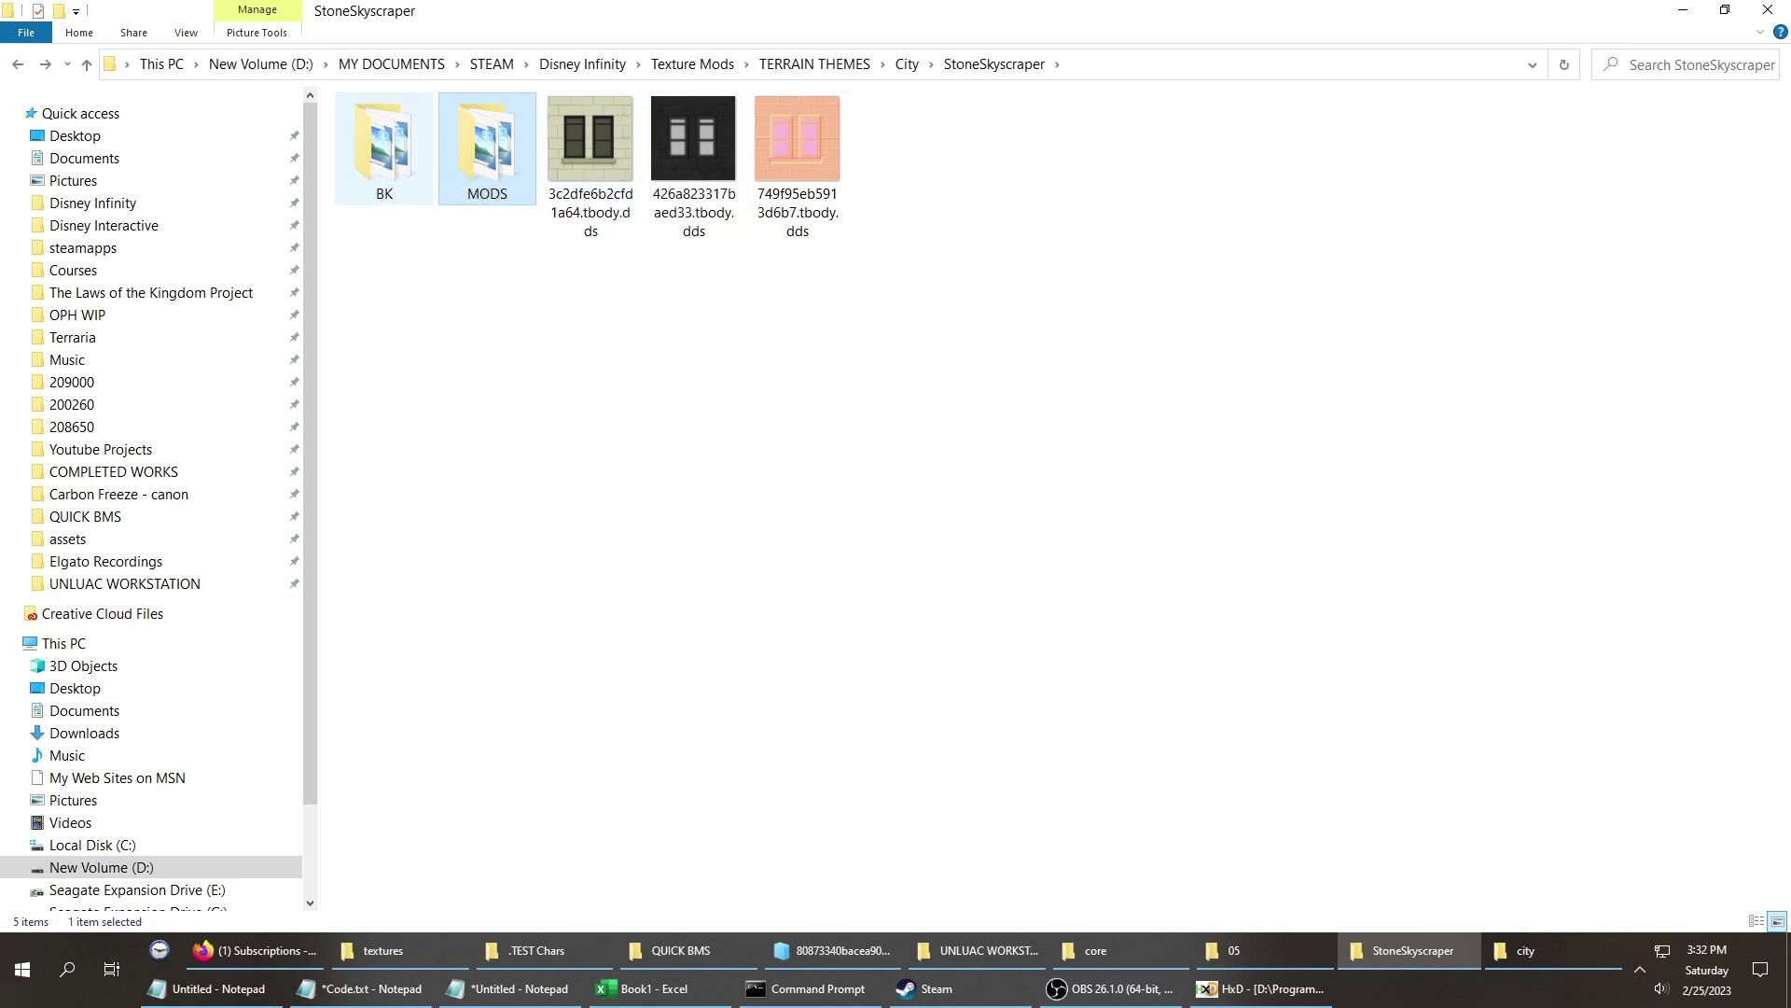
pyautogui.doubleClick(383, 148)
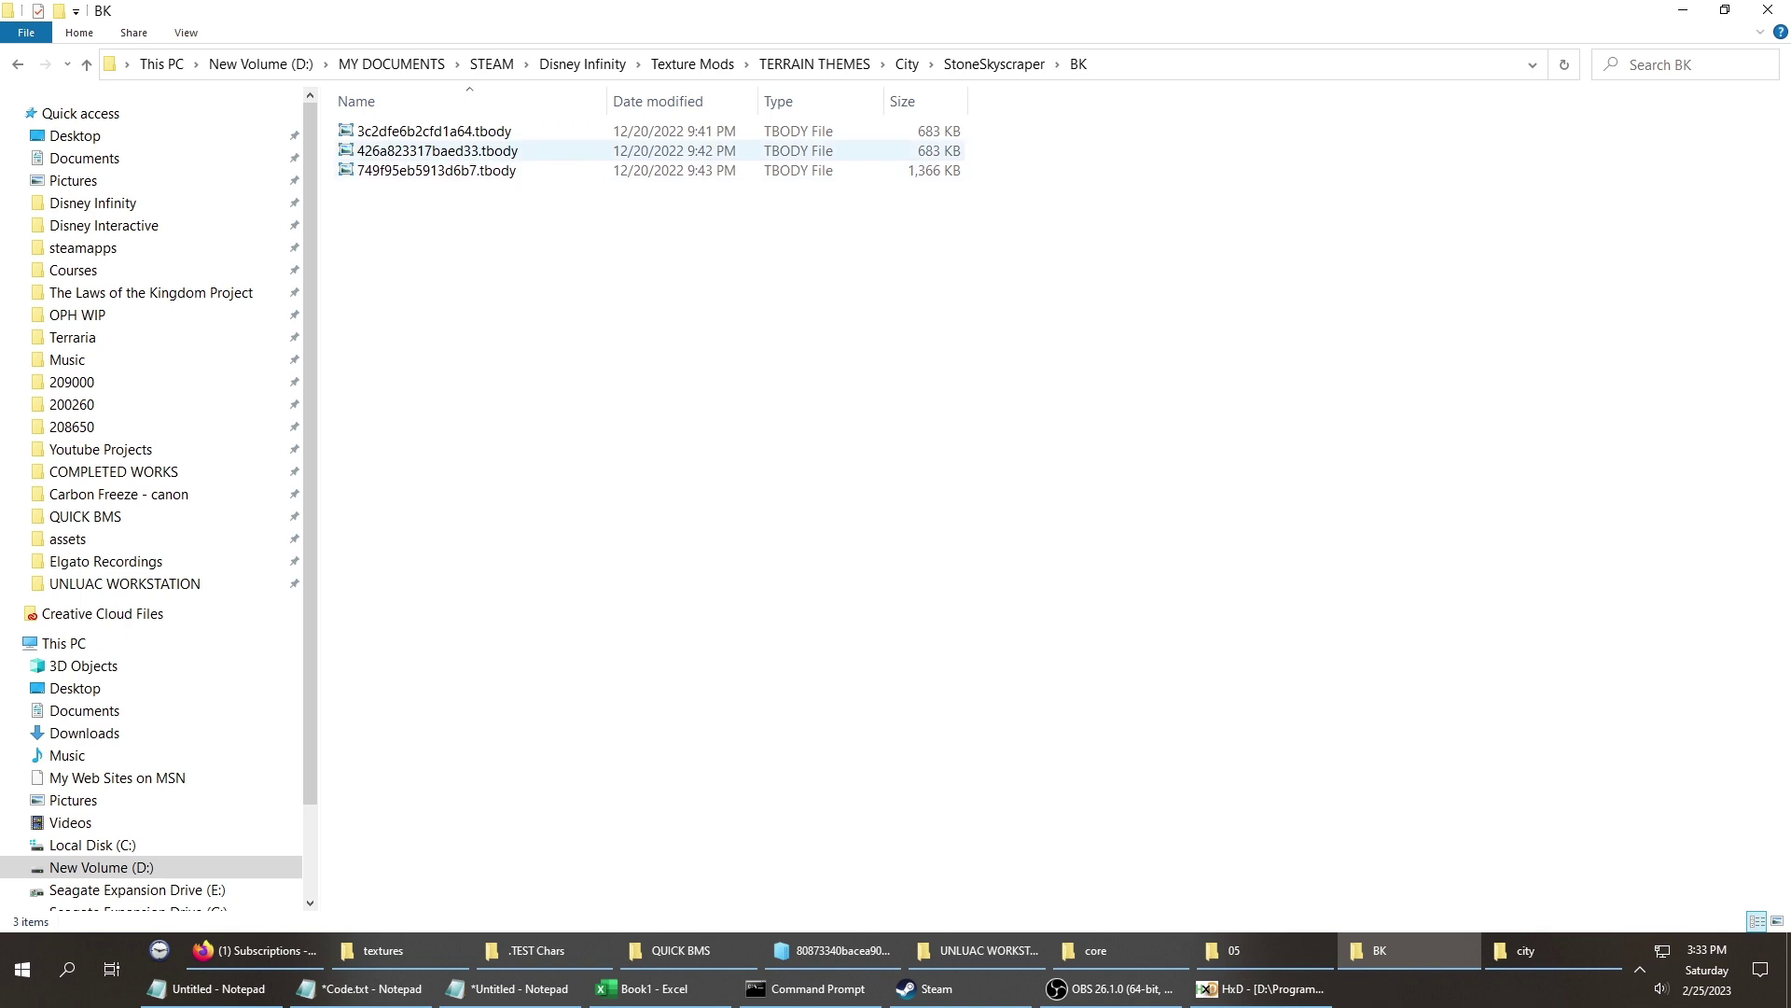
pyautogui.click(383, 150)
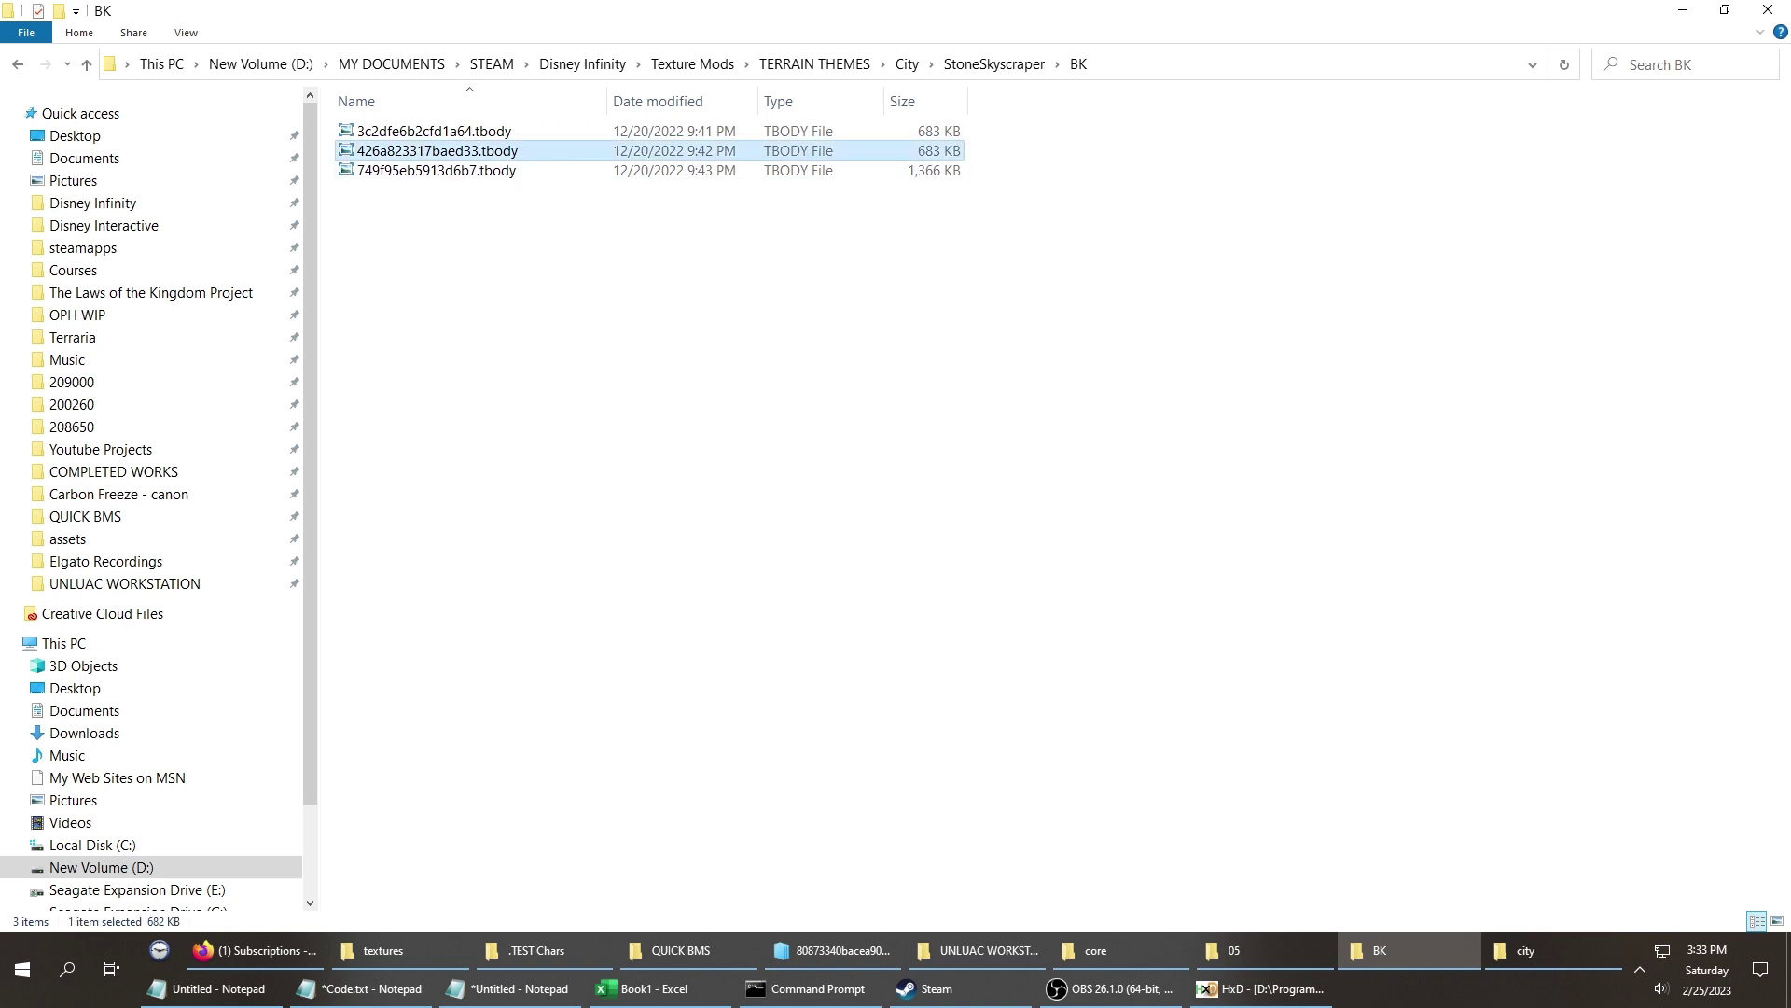
# Paste 426a823317baed33.tbody over the existing file in the game's assets\textures folder, and delete it from there.
pyautogui.hotkey('alt', 'Tab')
pyautogui.hotkey('alt', 'Tab')
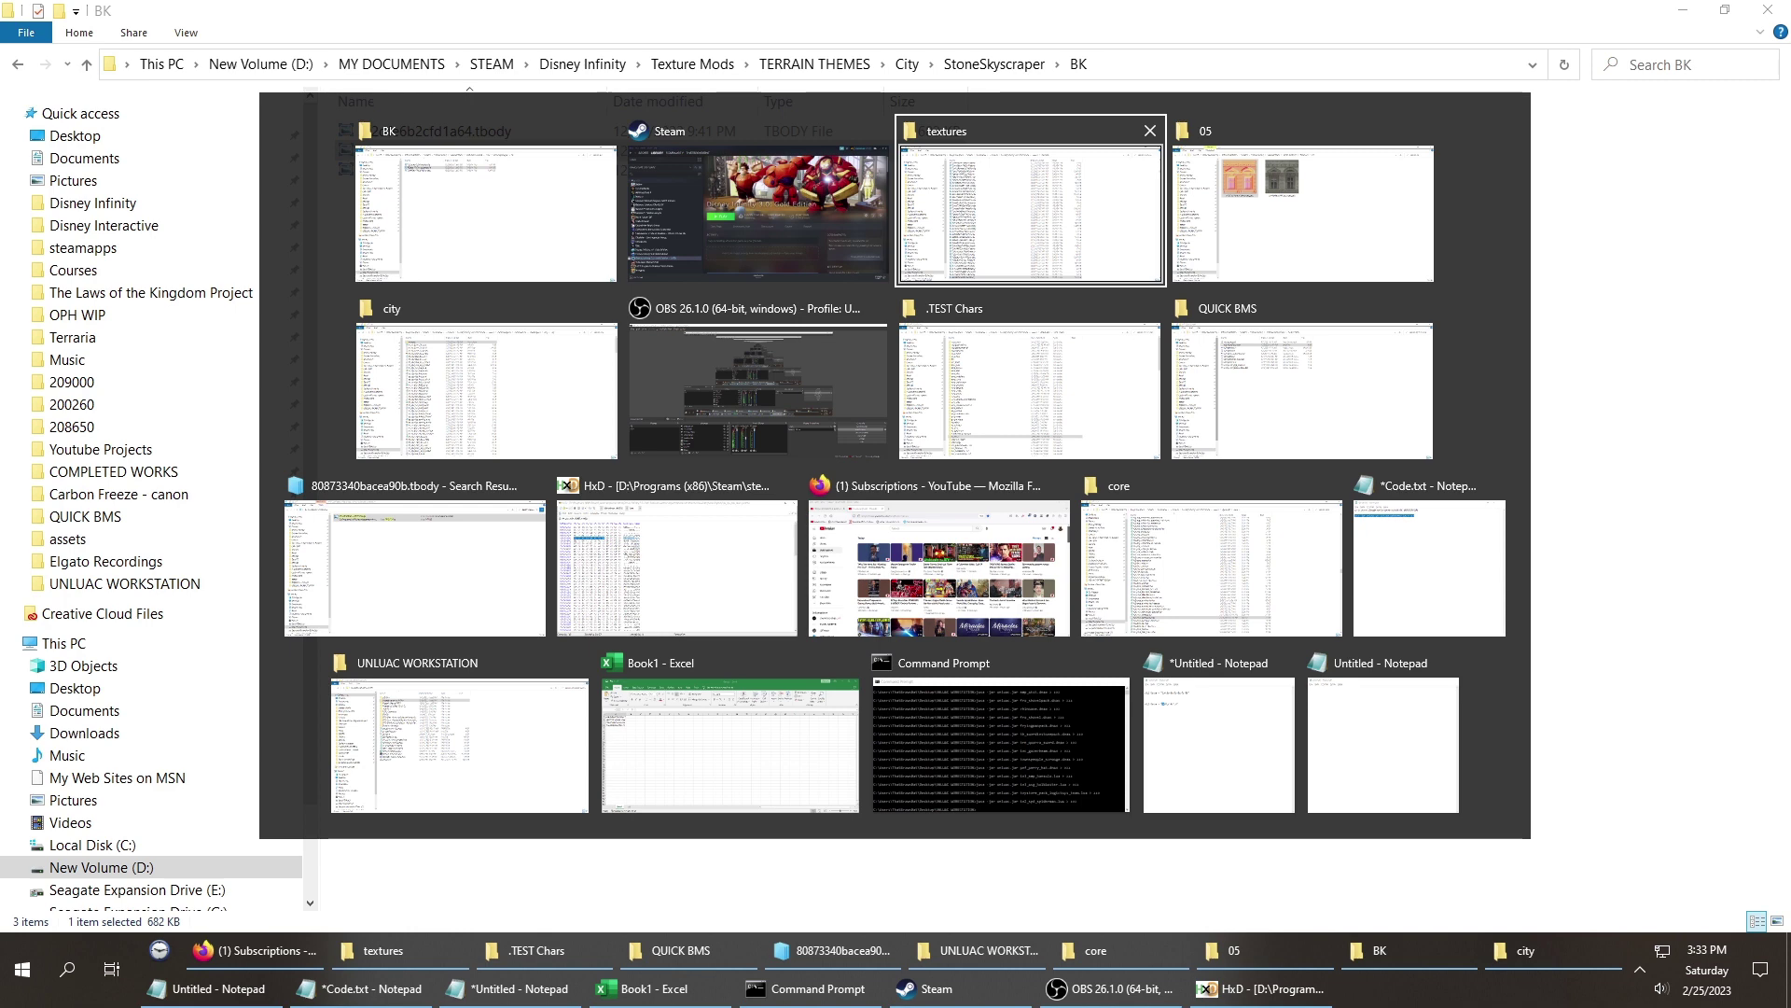
pyautogui.click(1030, 213)
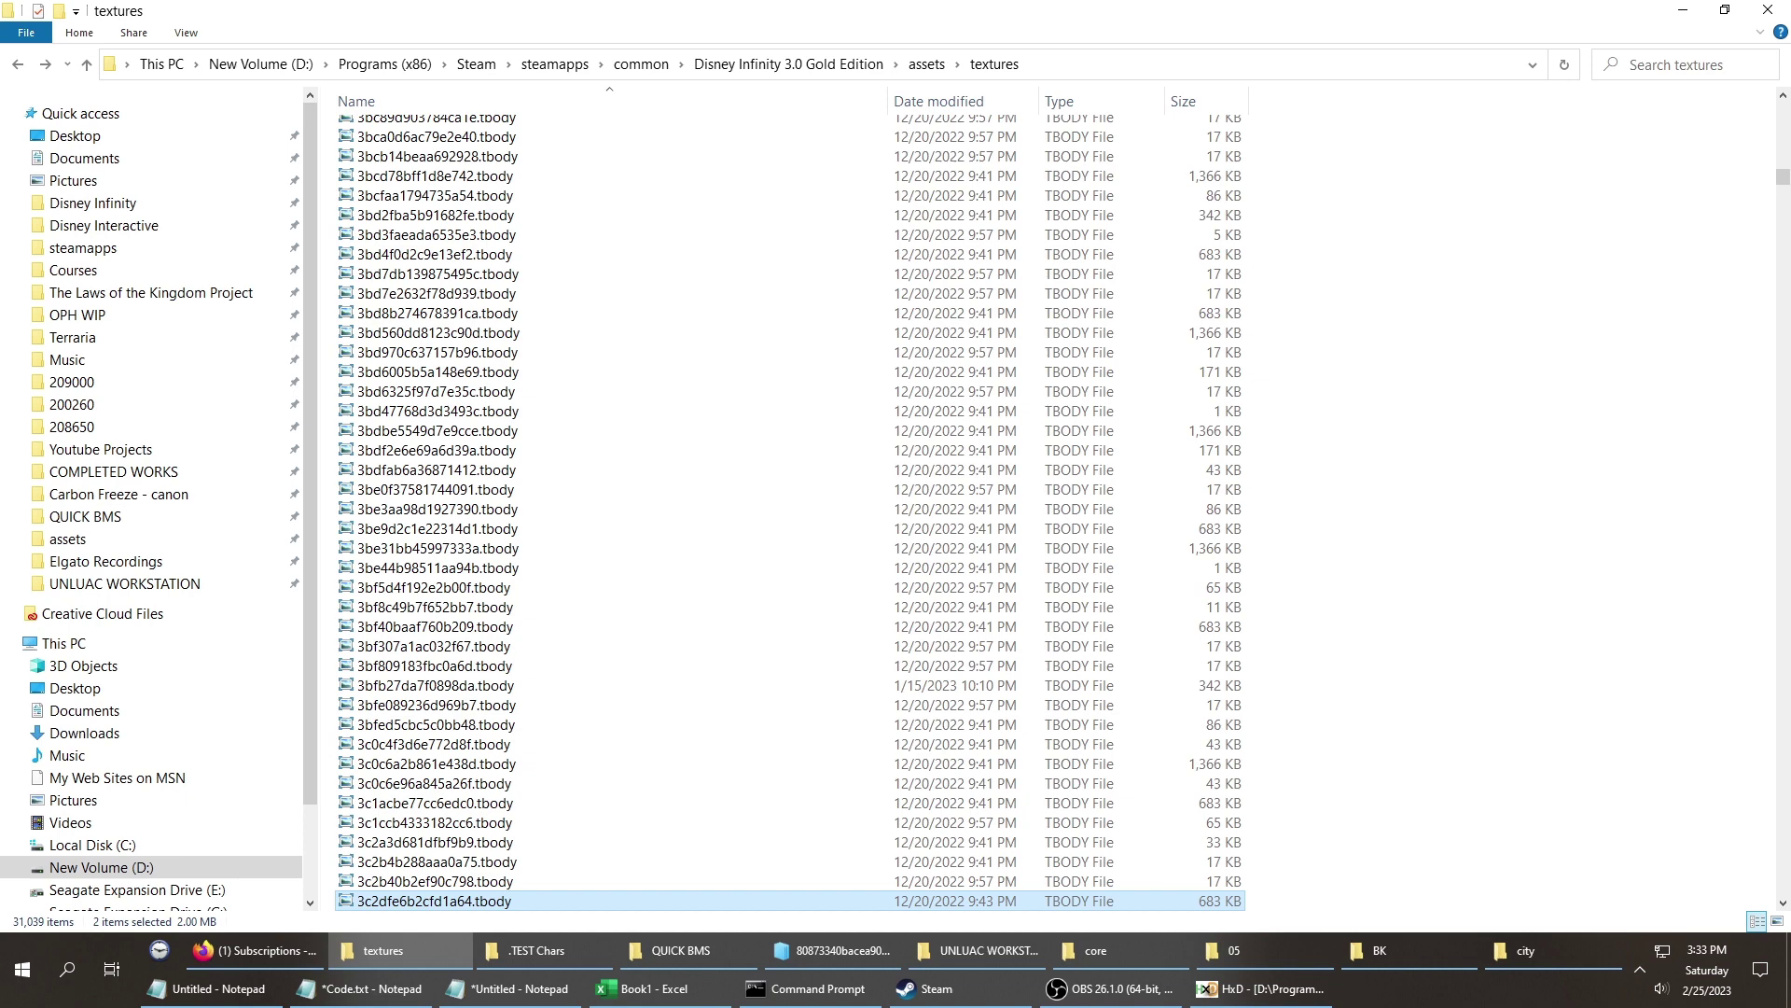
pyautogui.hotkey('ctrl', 'v')
pyautogui.press('Return')
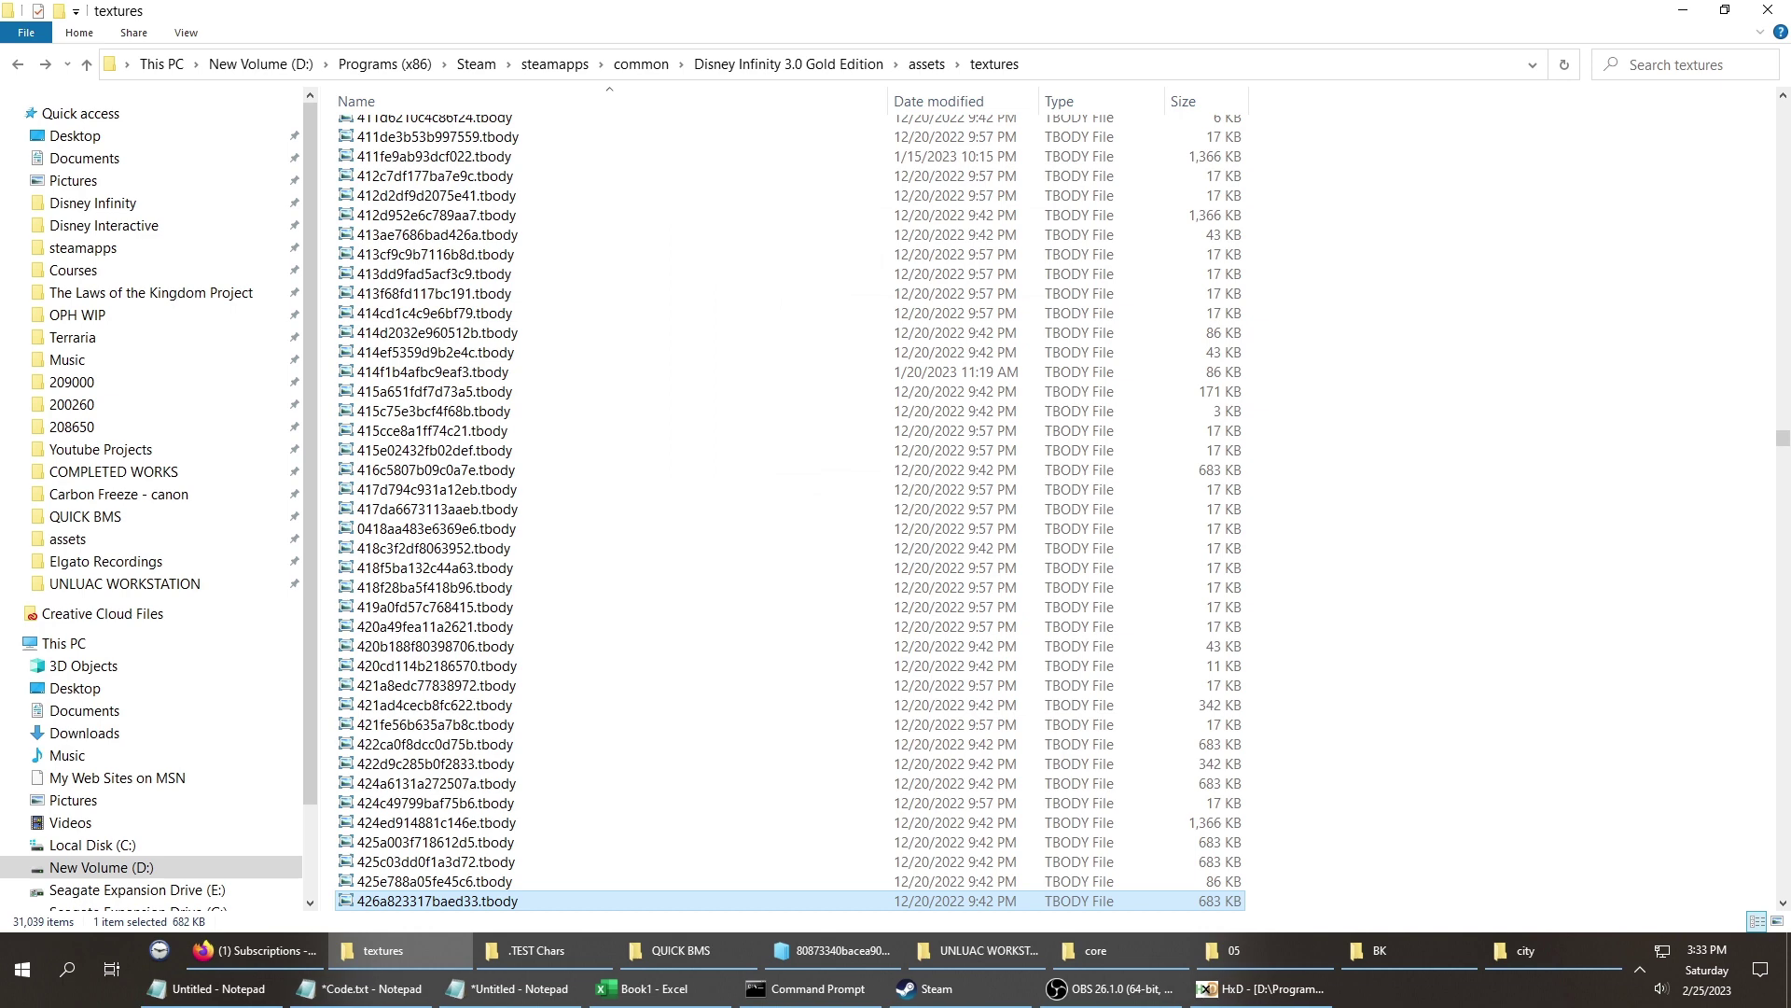
pyautogui.press('Delete')
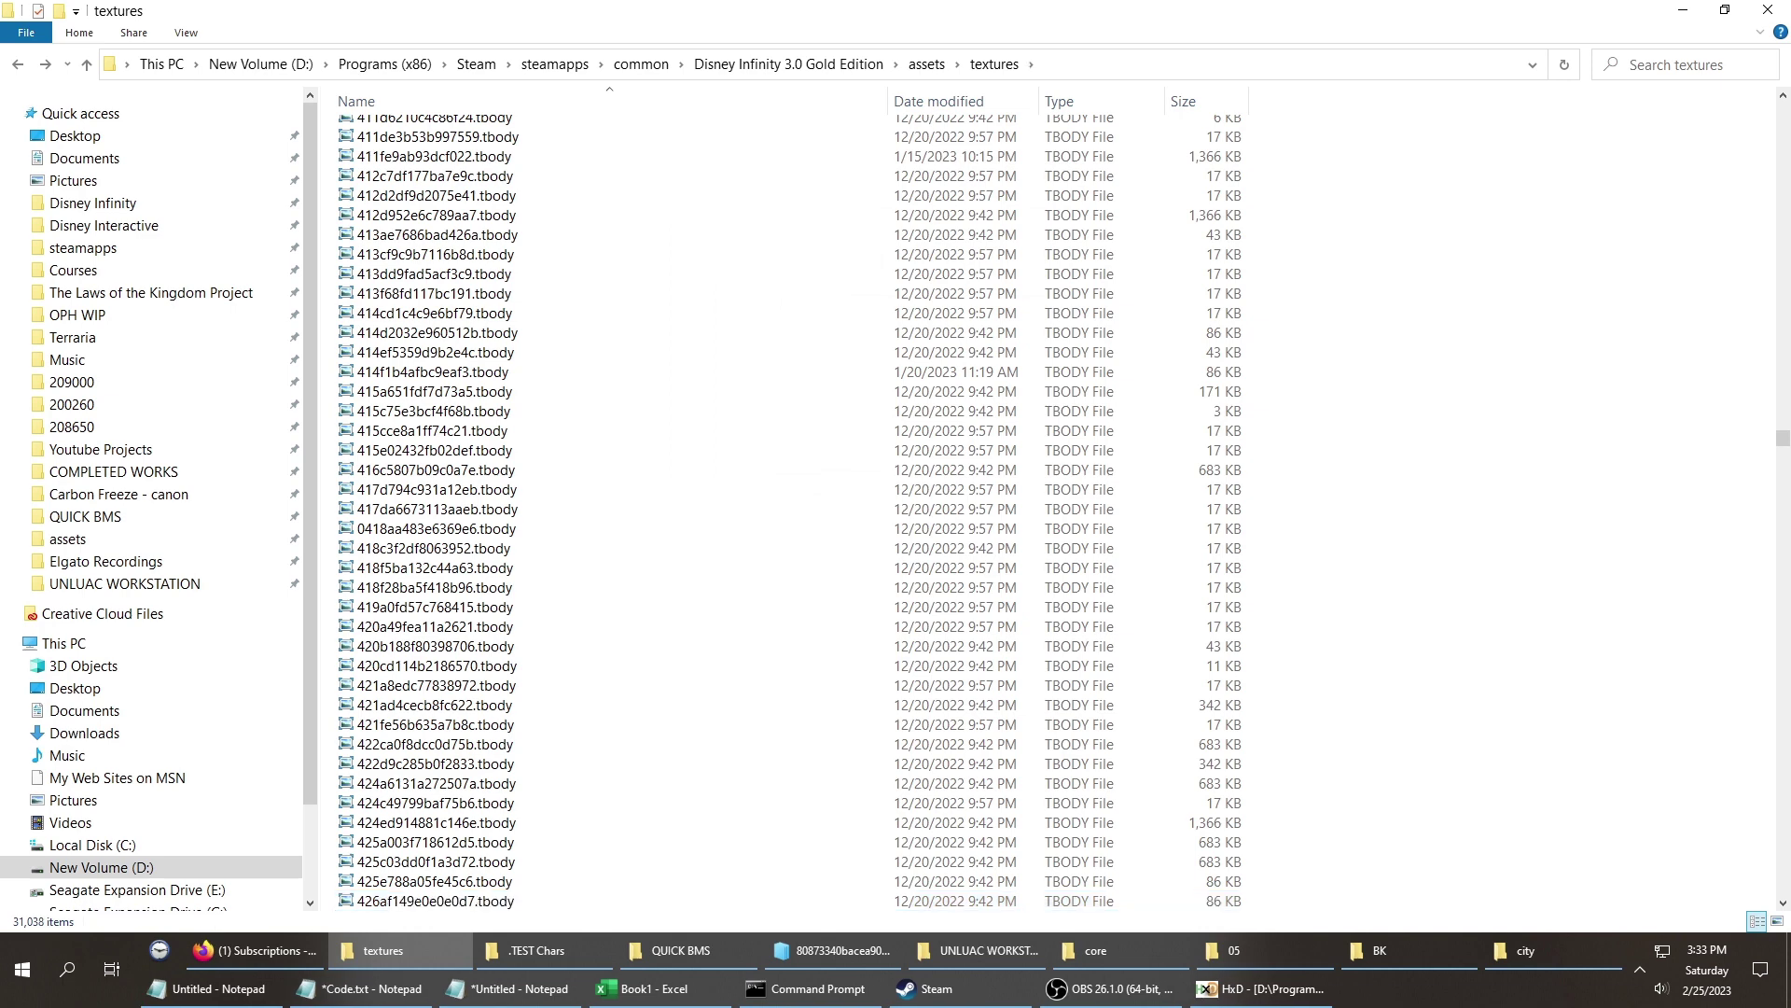
# Copy the original 87ce1df7b69ec2da.tbody from the BK folder of BrickSkyscraper.
pyautogui.hotkey('alt', 'Tab')
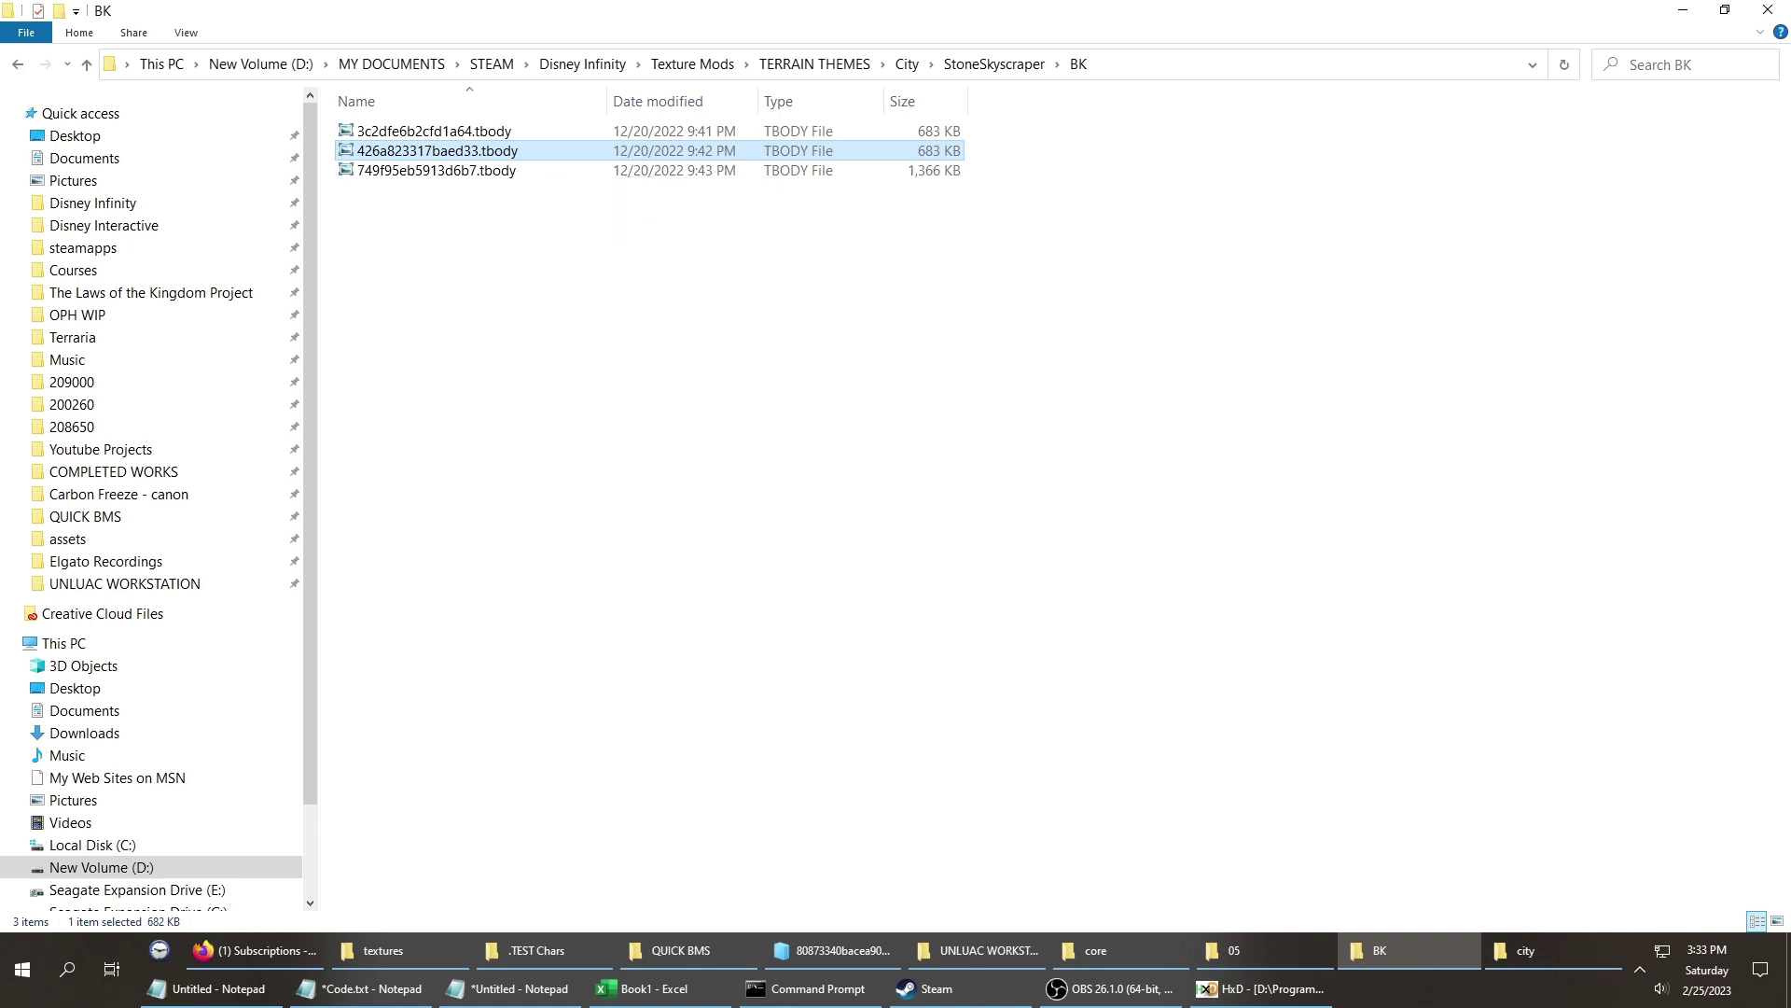
pyautogui.hotkey('alt', 'Up')
pyautogui.hotkey('alt', 'Up')
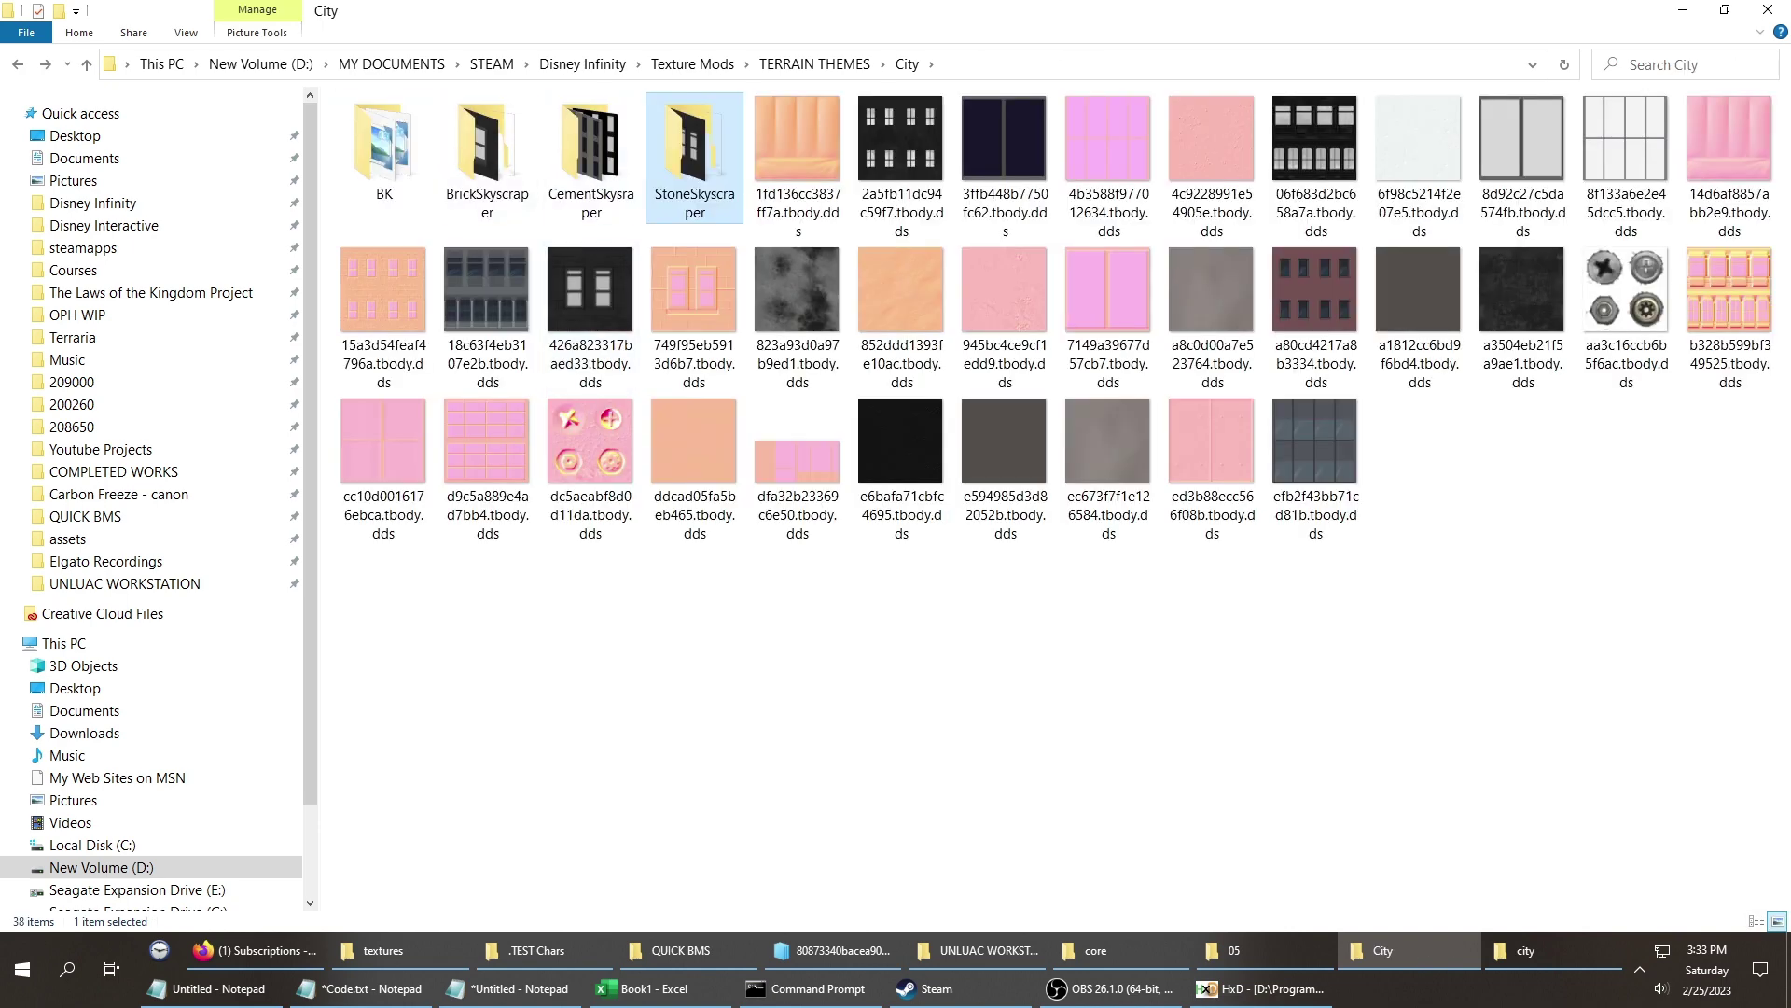
pyautogui.doubleClick(487, 154)
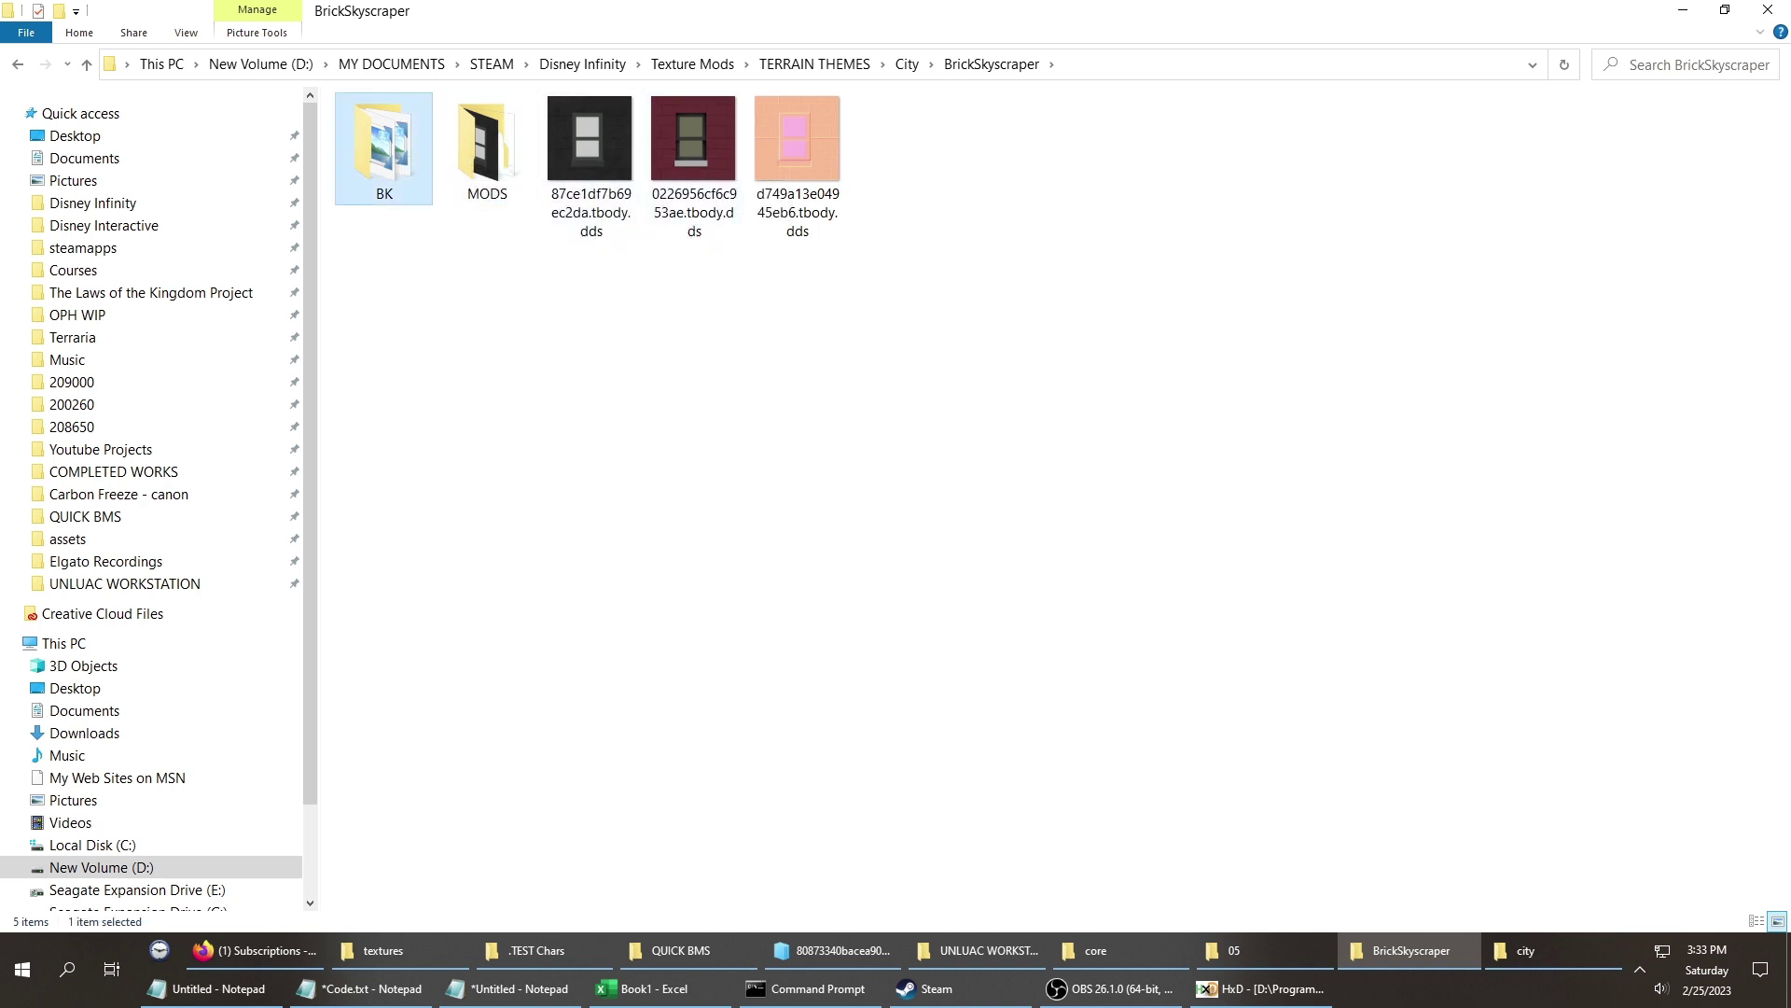
pyautogui.doubleClick(384, 149)
pyautogui.click(573, 185)
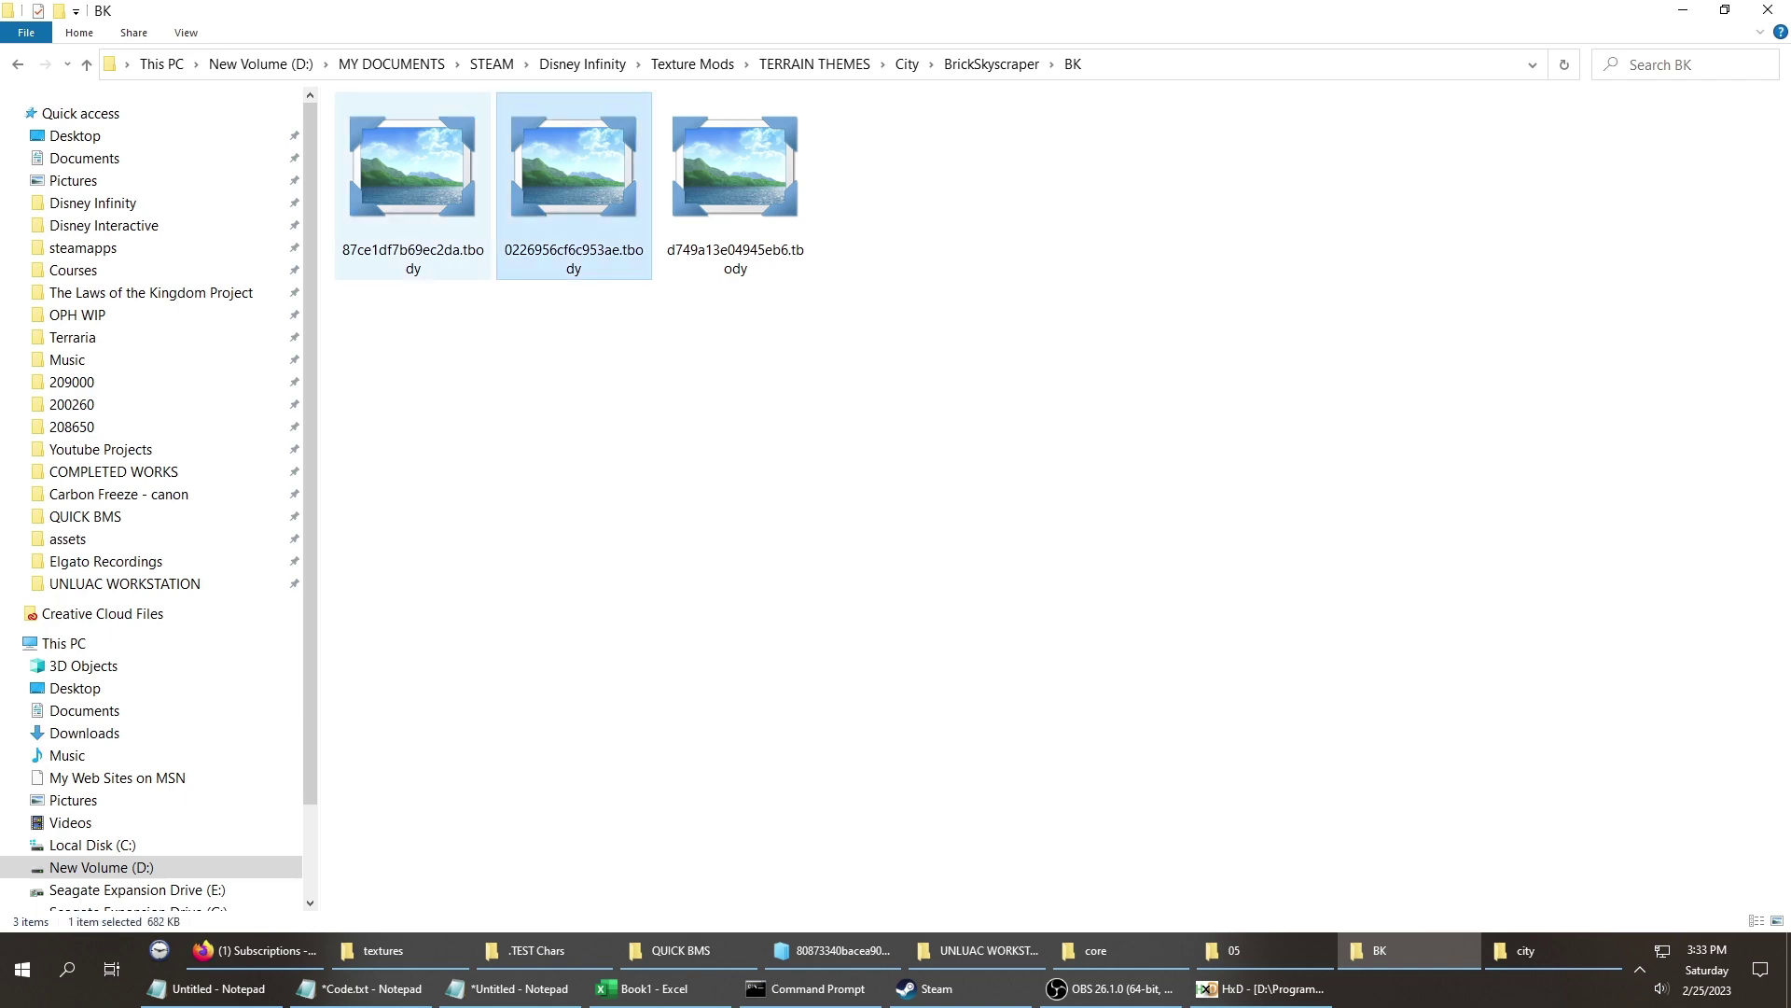
pyautogui.click(412, 184)
pyautogui.press('BackSpace')
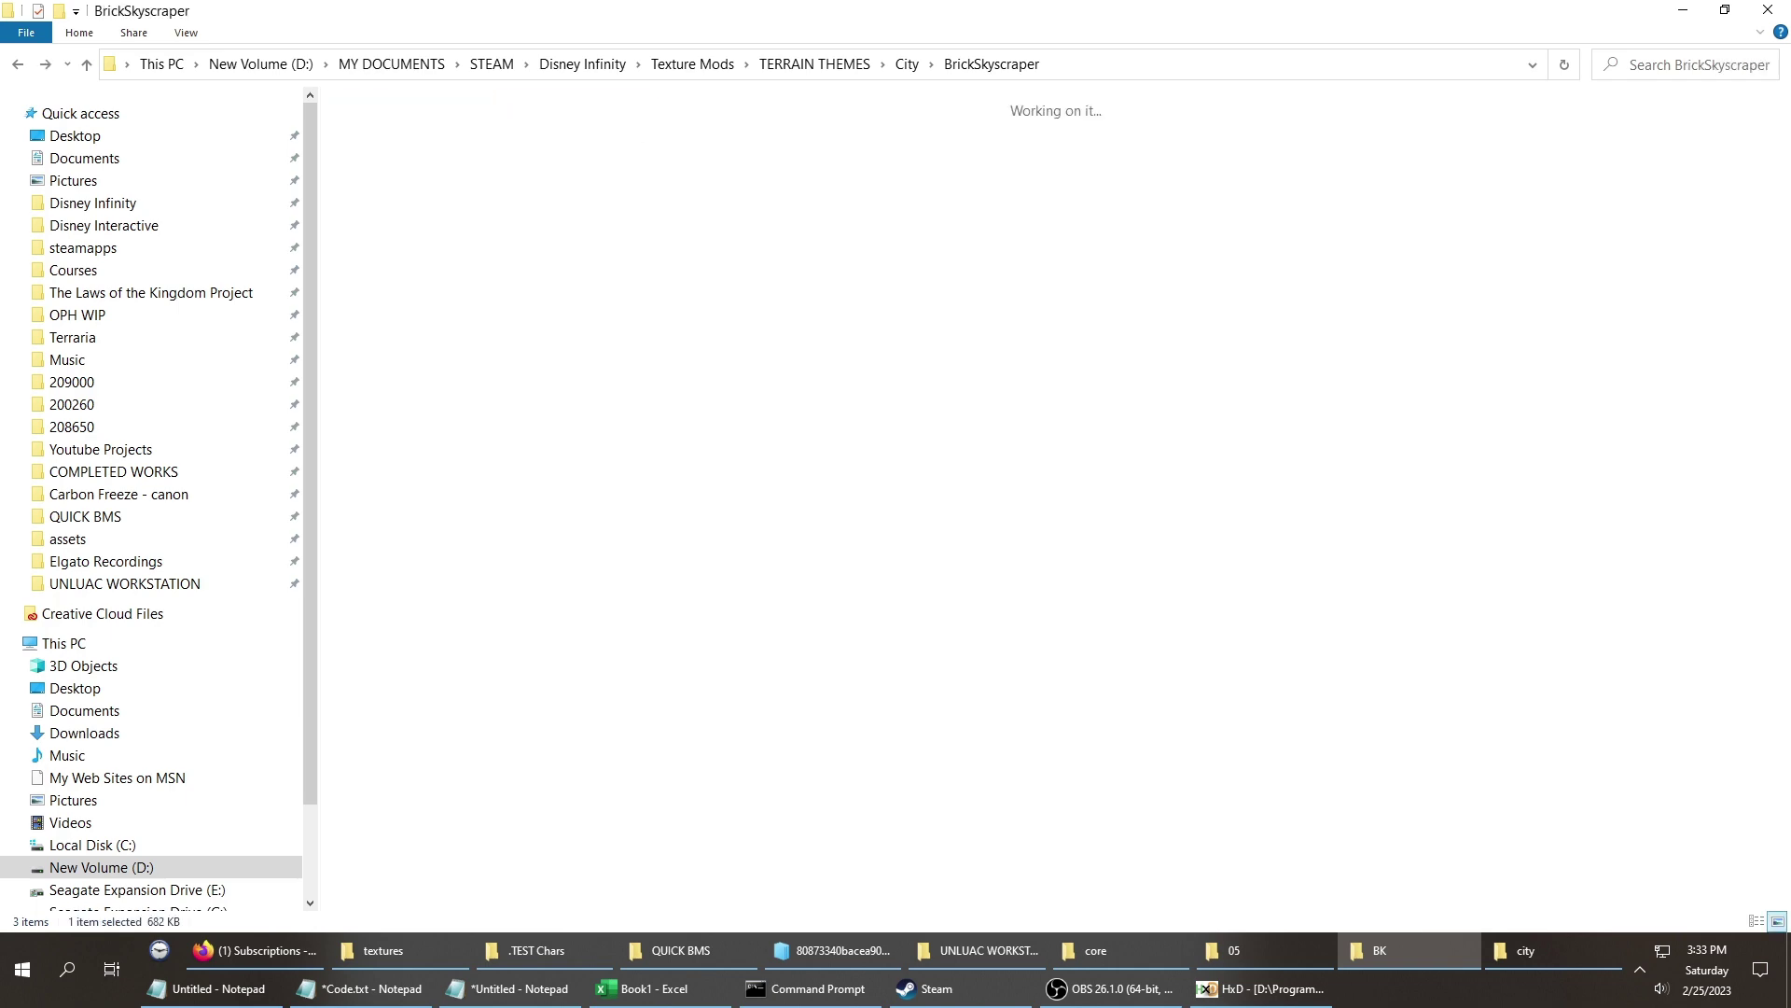
# Paste 87ce1df7b69ec2da.tbody over its existing copy in the game's assets\textures folder, and delete it from there.
pyautogui.hotkey('alt', 'Tab')
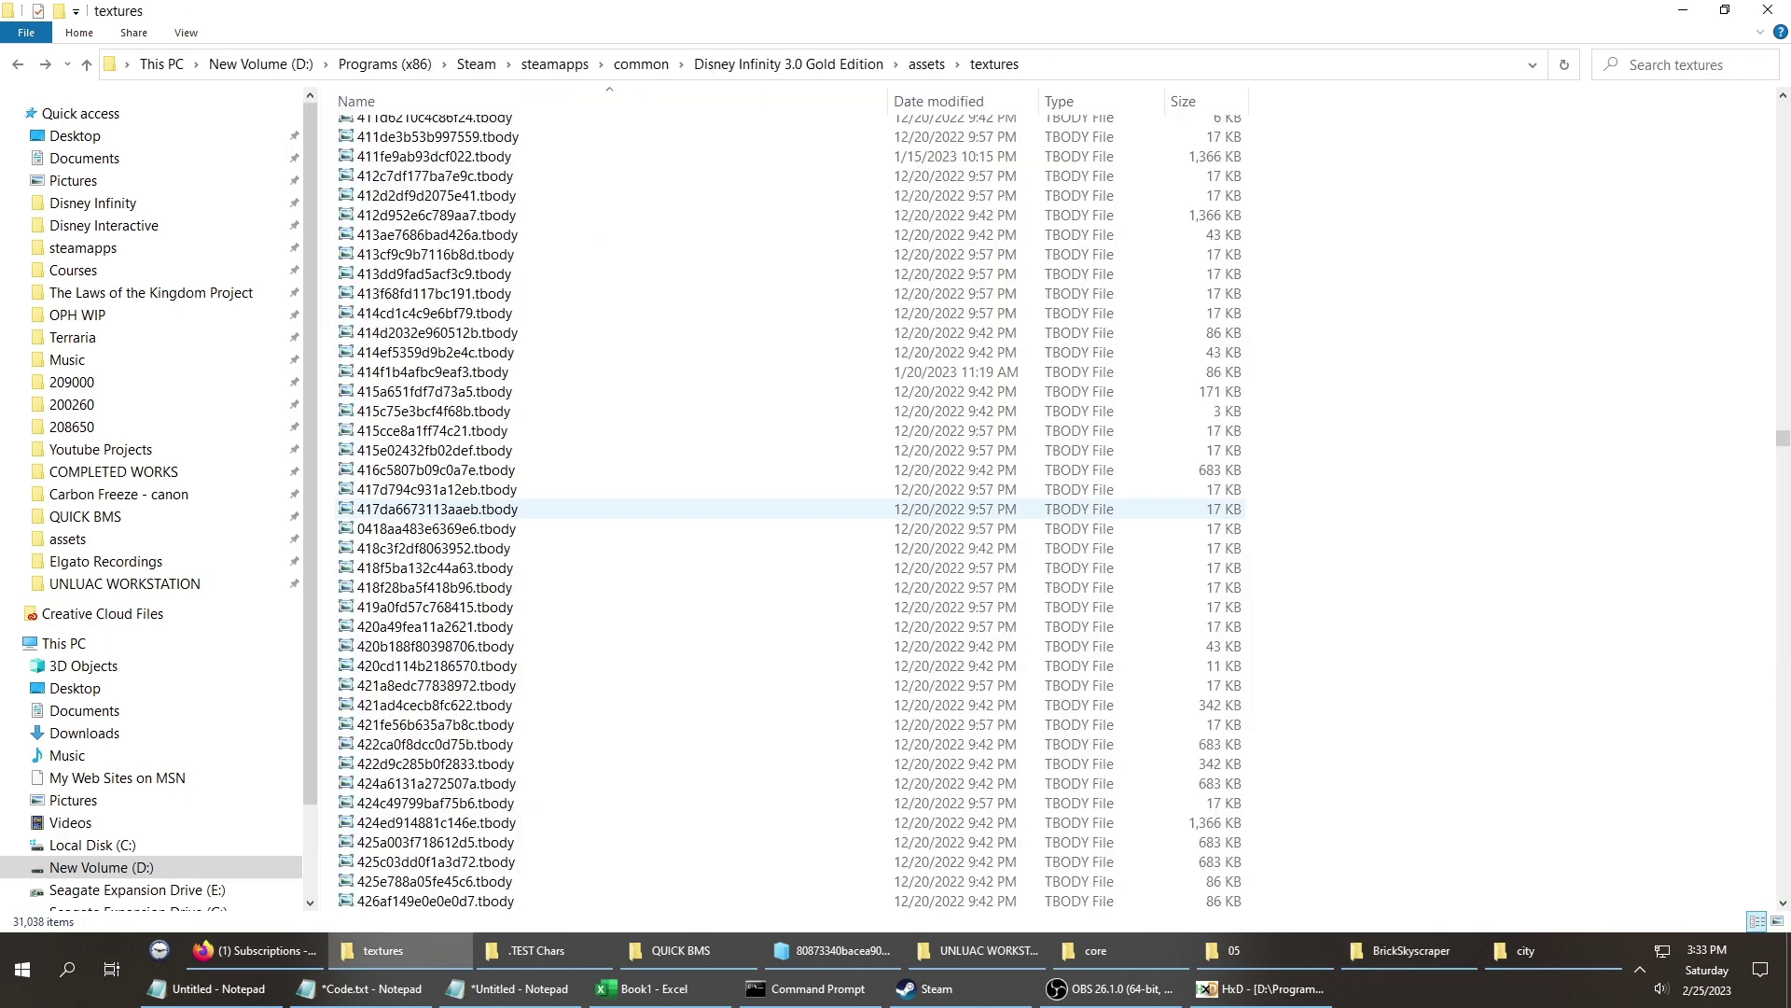
pyautogui.hotkey('ctrl', 'v')
pyautogui.press('Return')
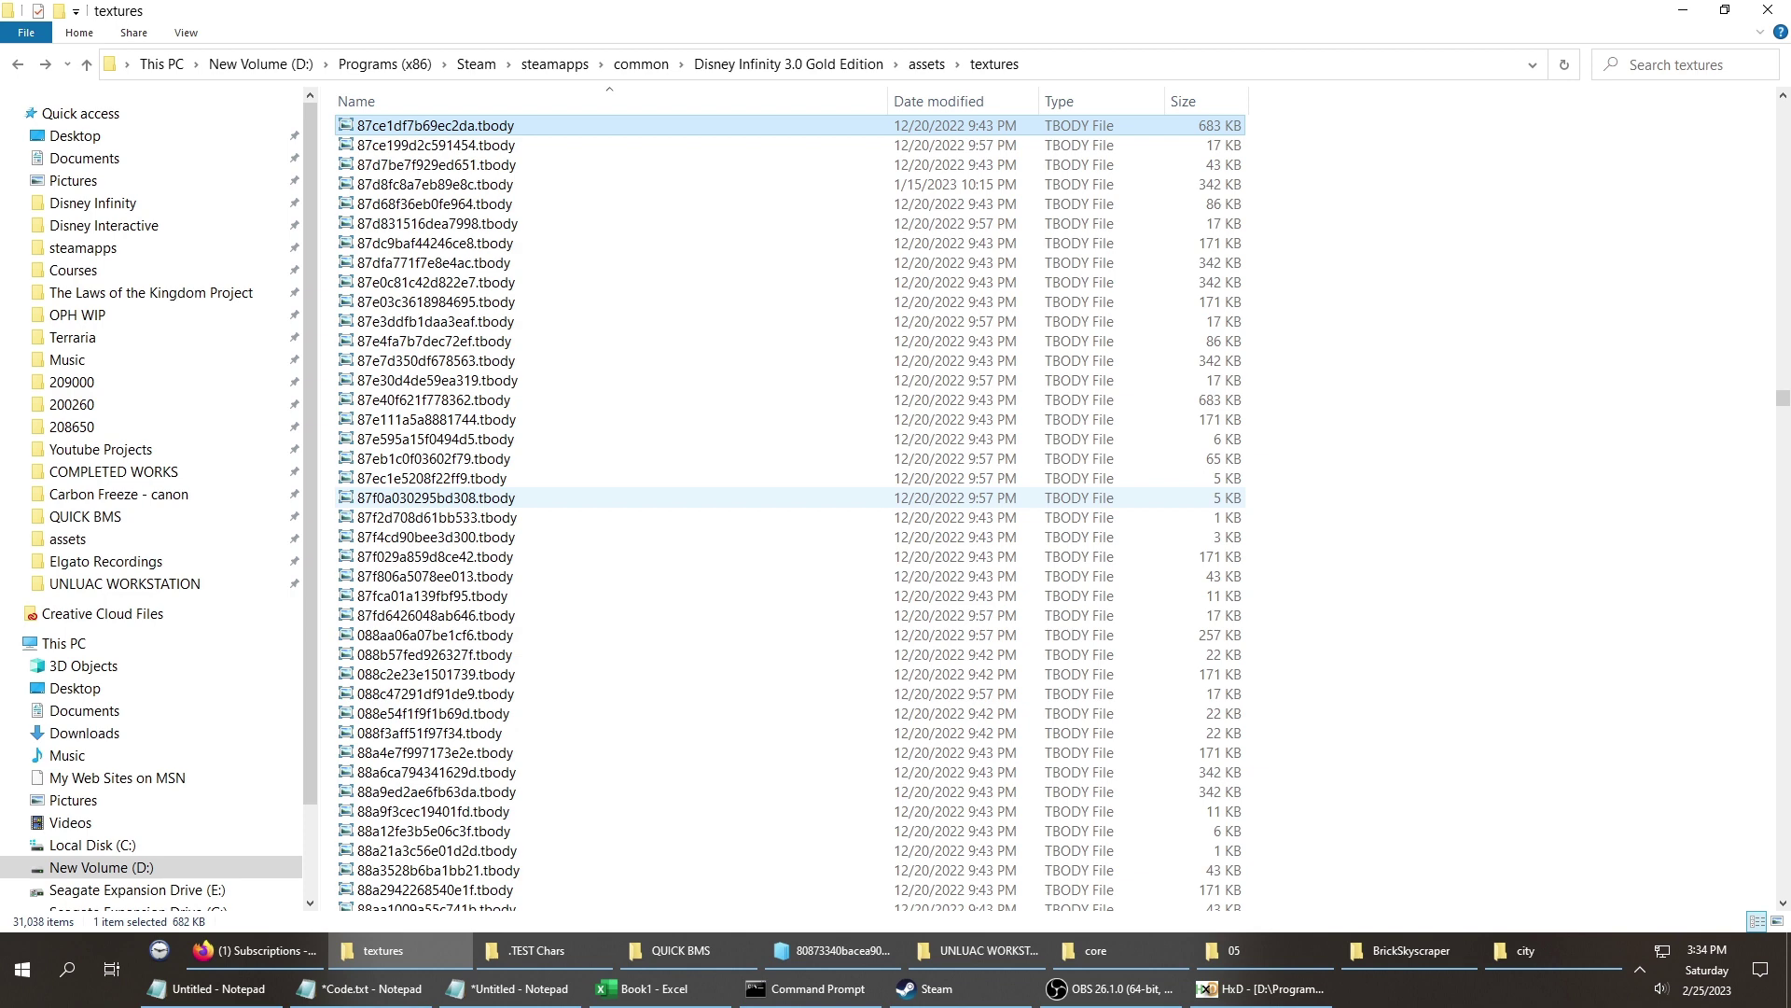
pyautogui.press('Delete')
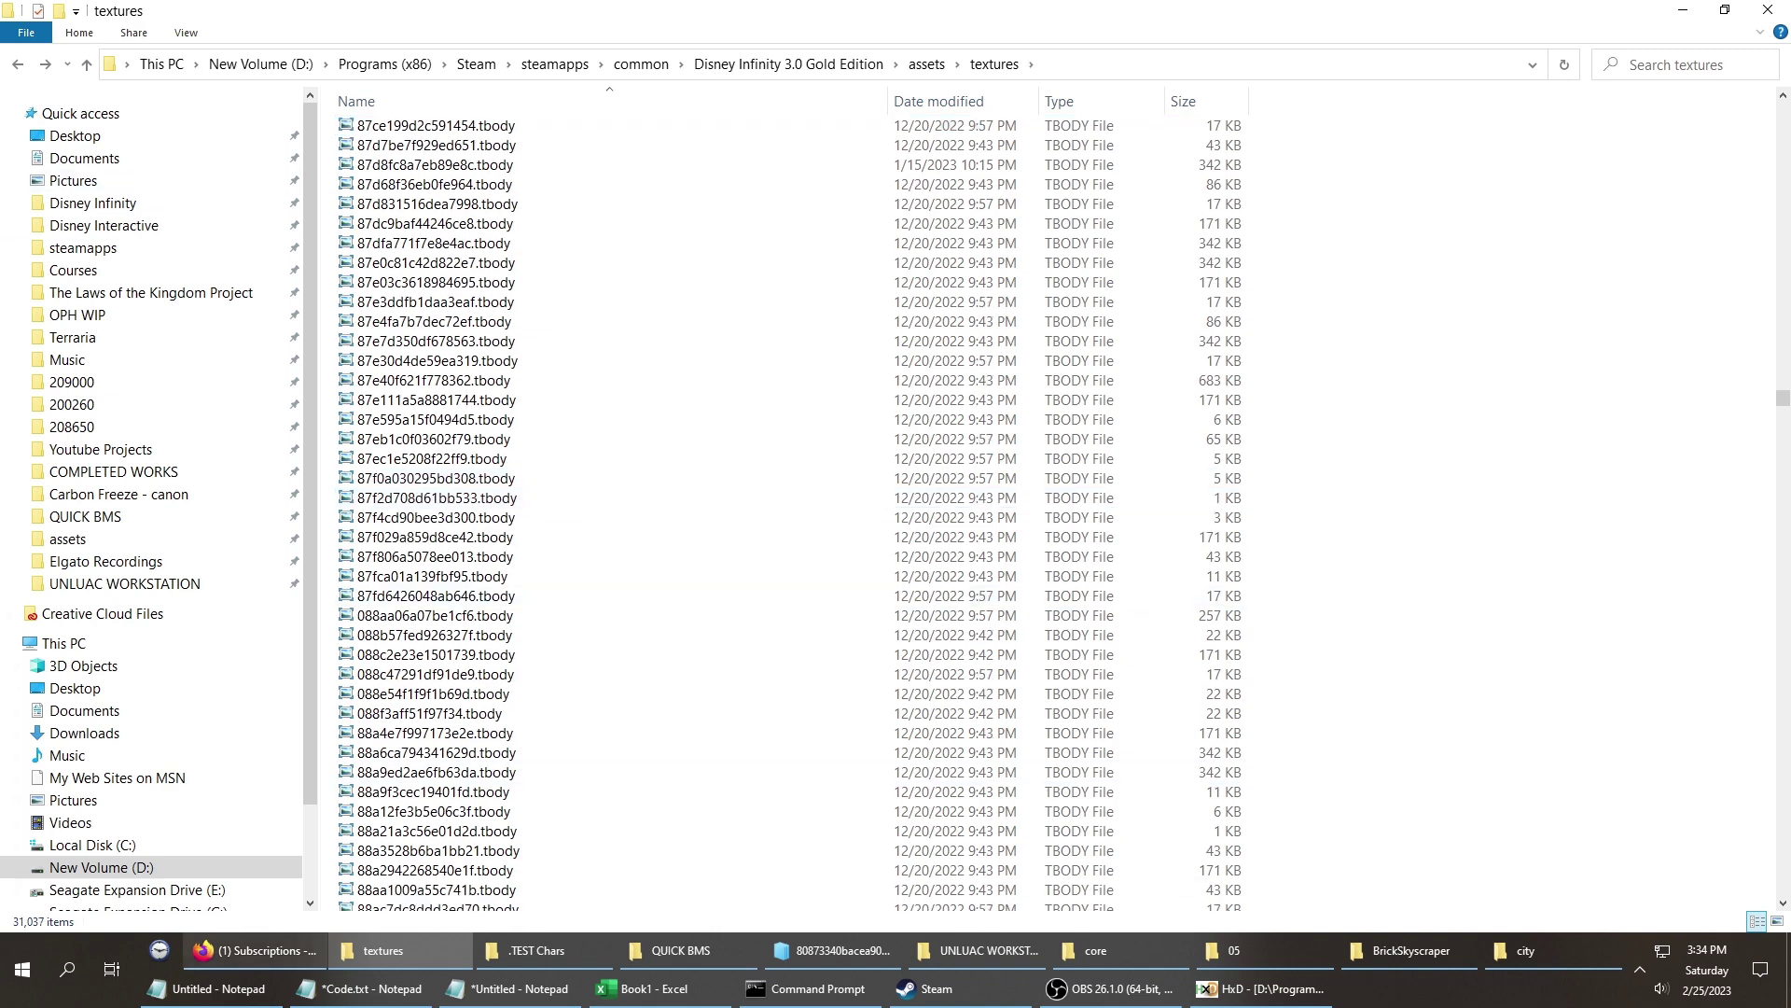
# Relaunch Disney Infinity 3.0 from Steam and run along the street to examine the stone and brick skyscraper facades.
pyautogui.moveTo(1110, 988)
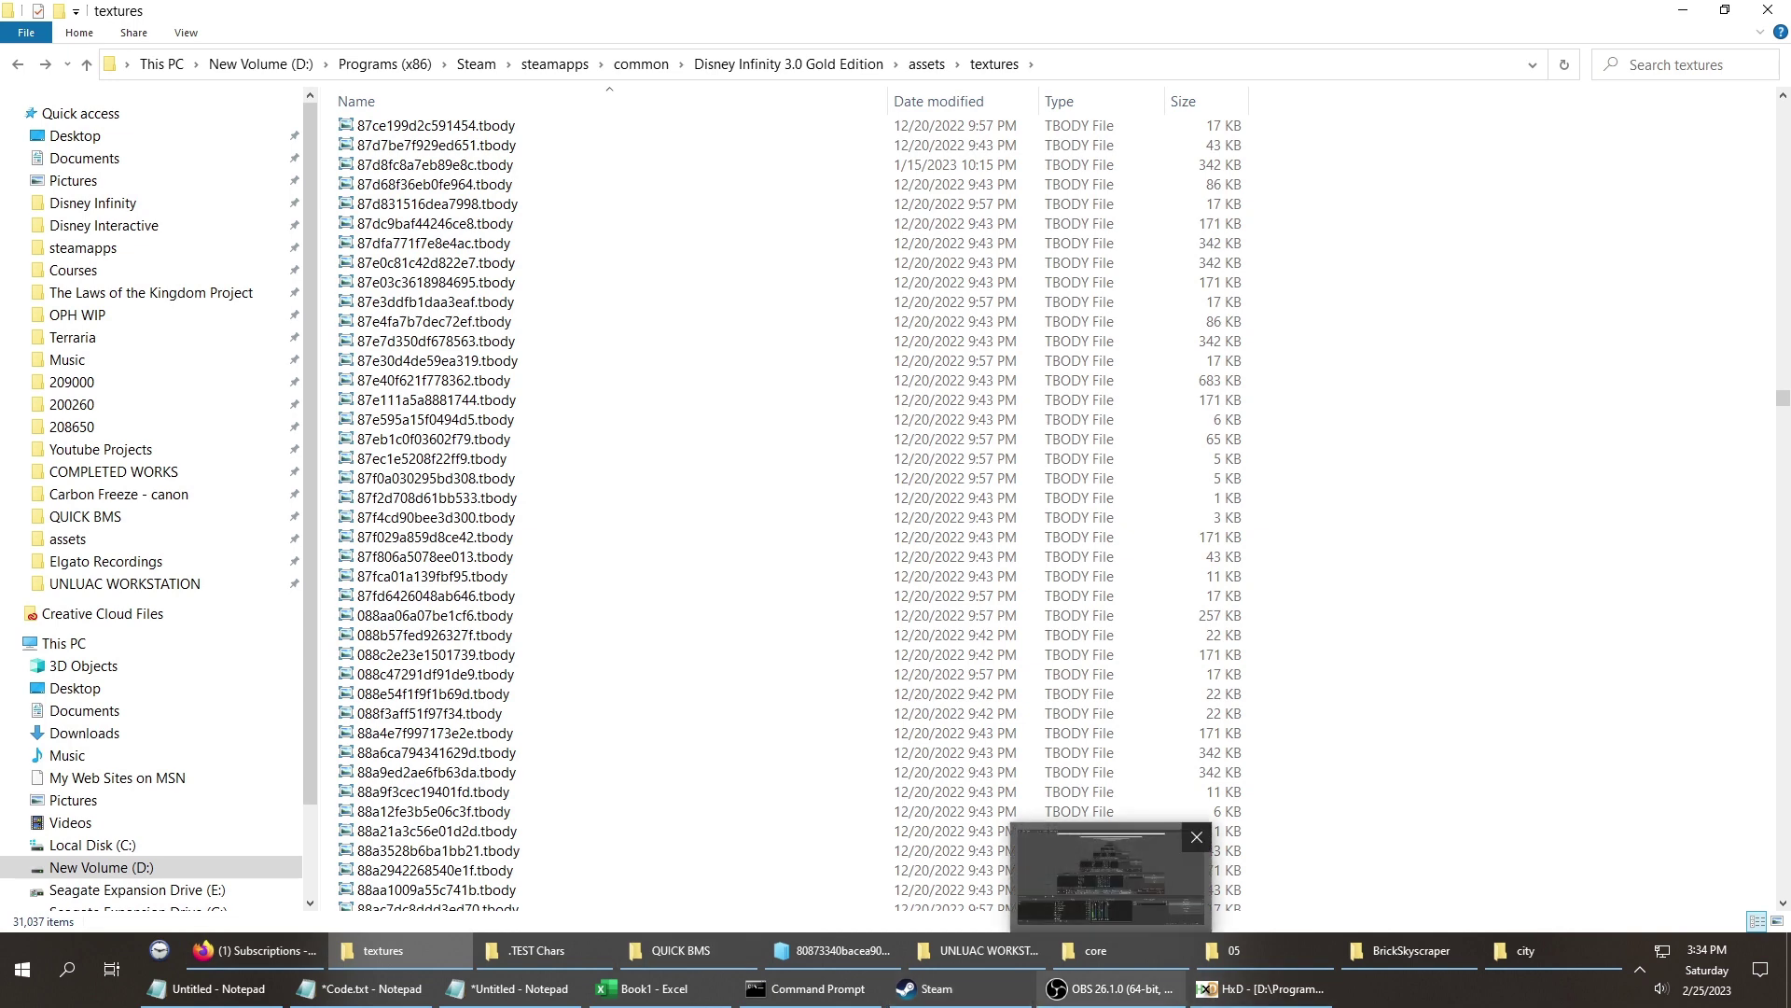
pyautogui.click(923, 988)
pyautogui.click(637, 484)
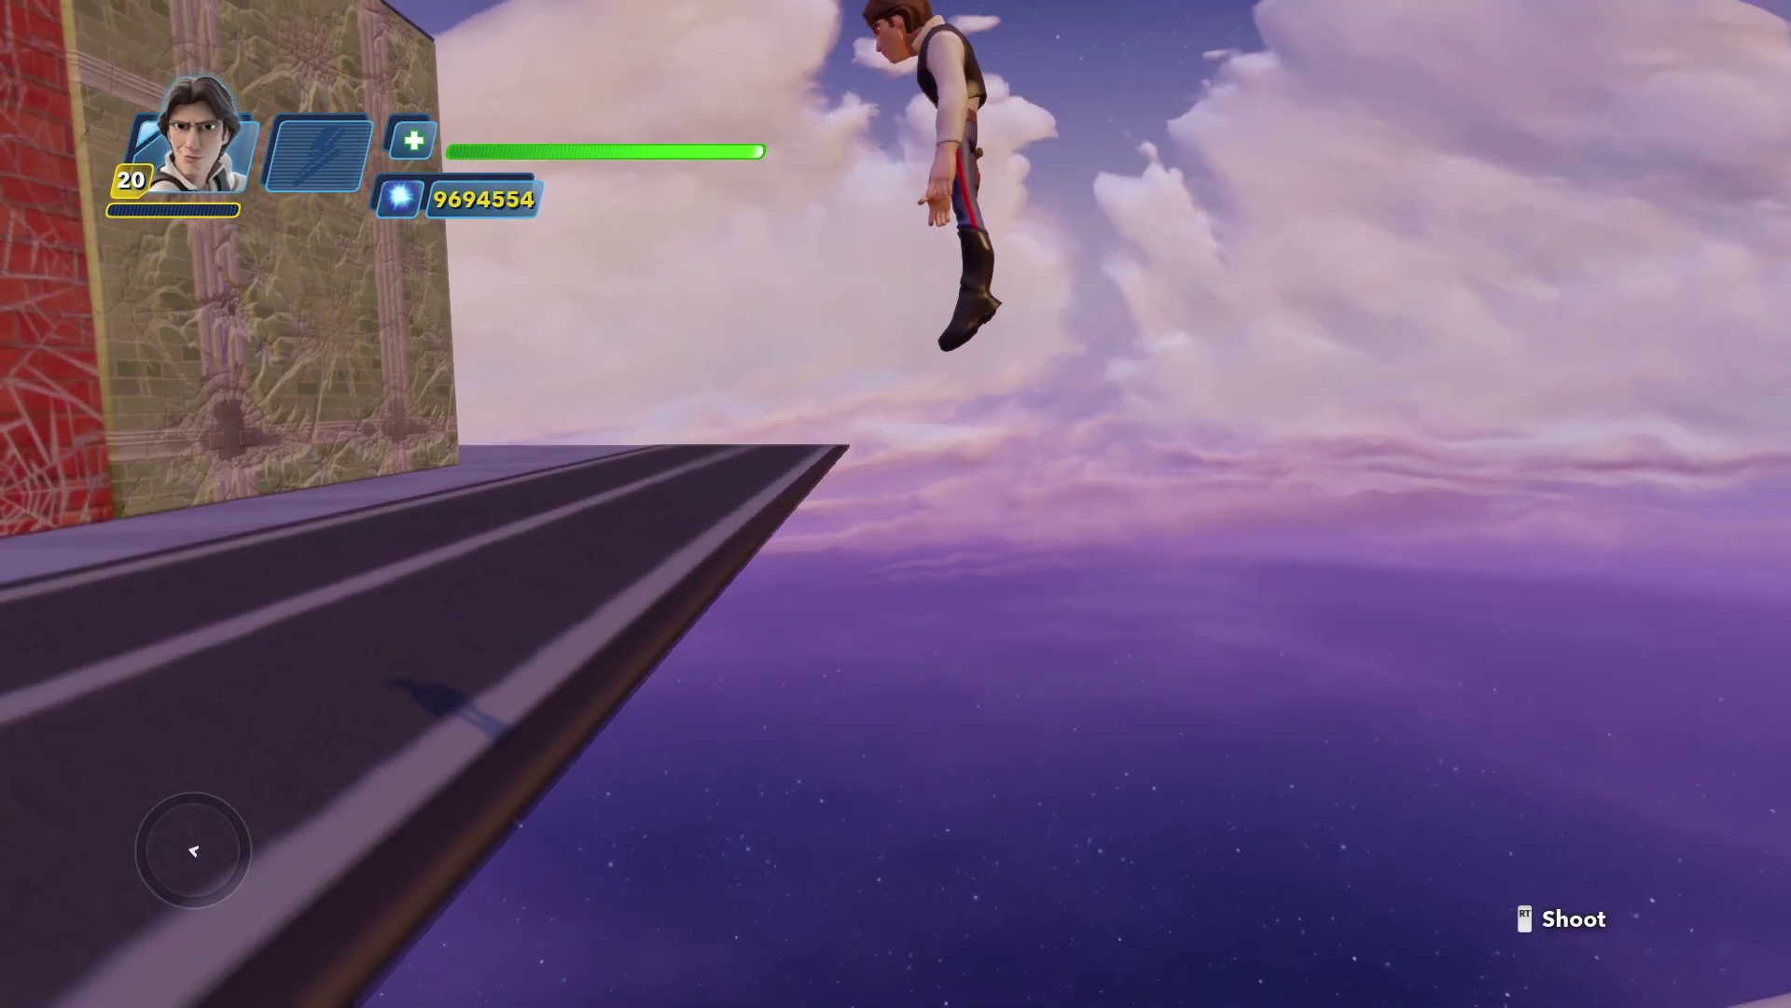
pyautogui.press('w')
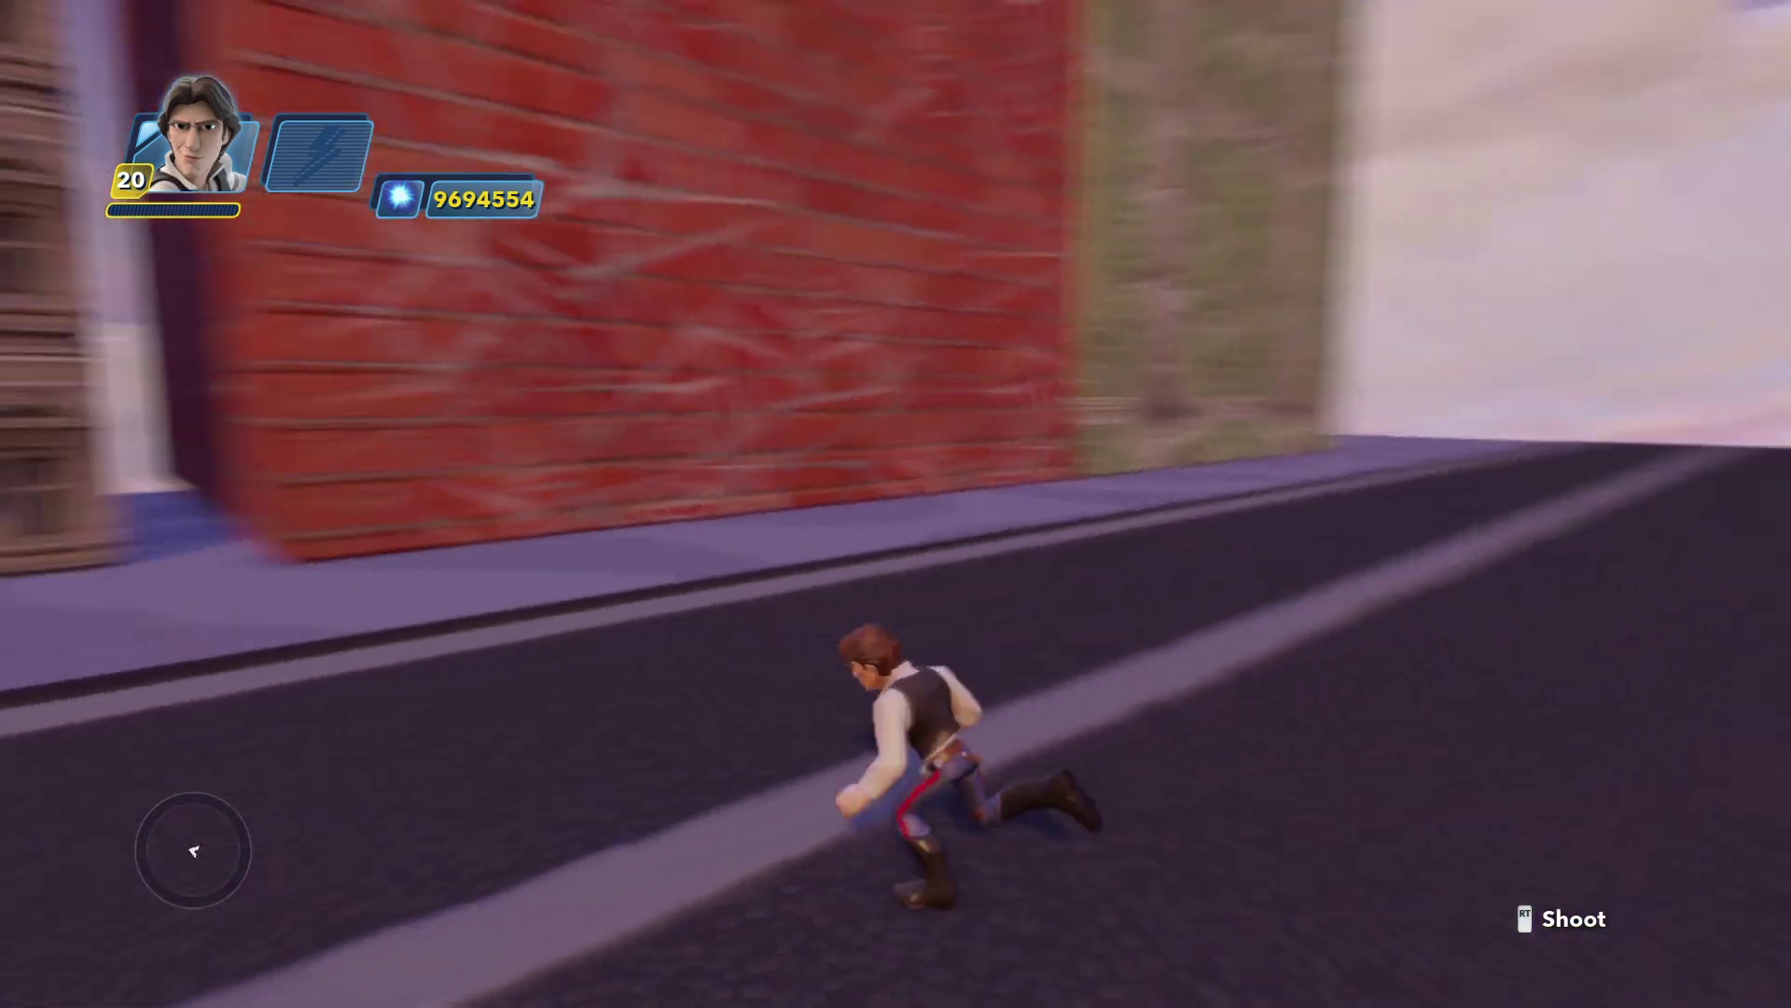
pyautogui.press('w')
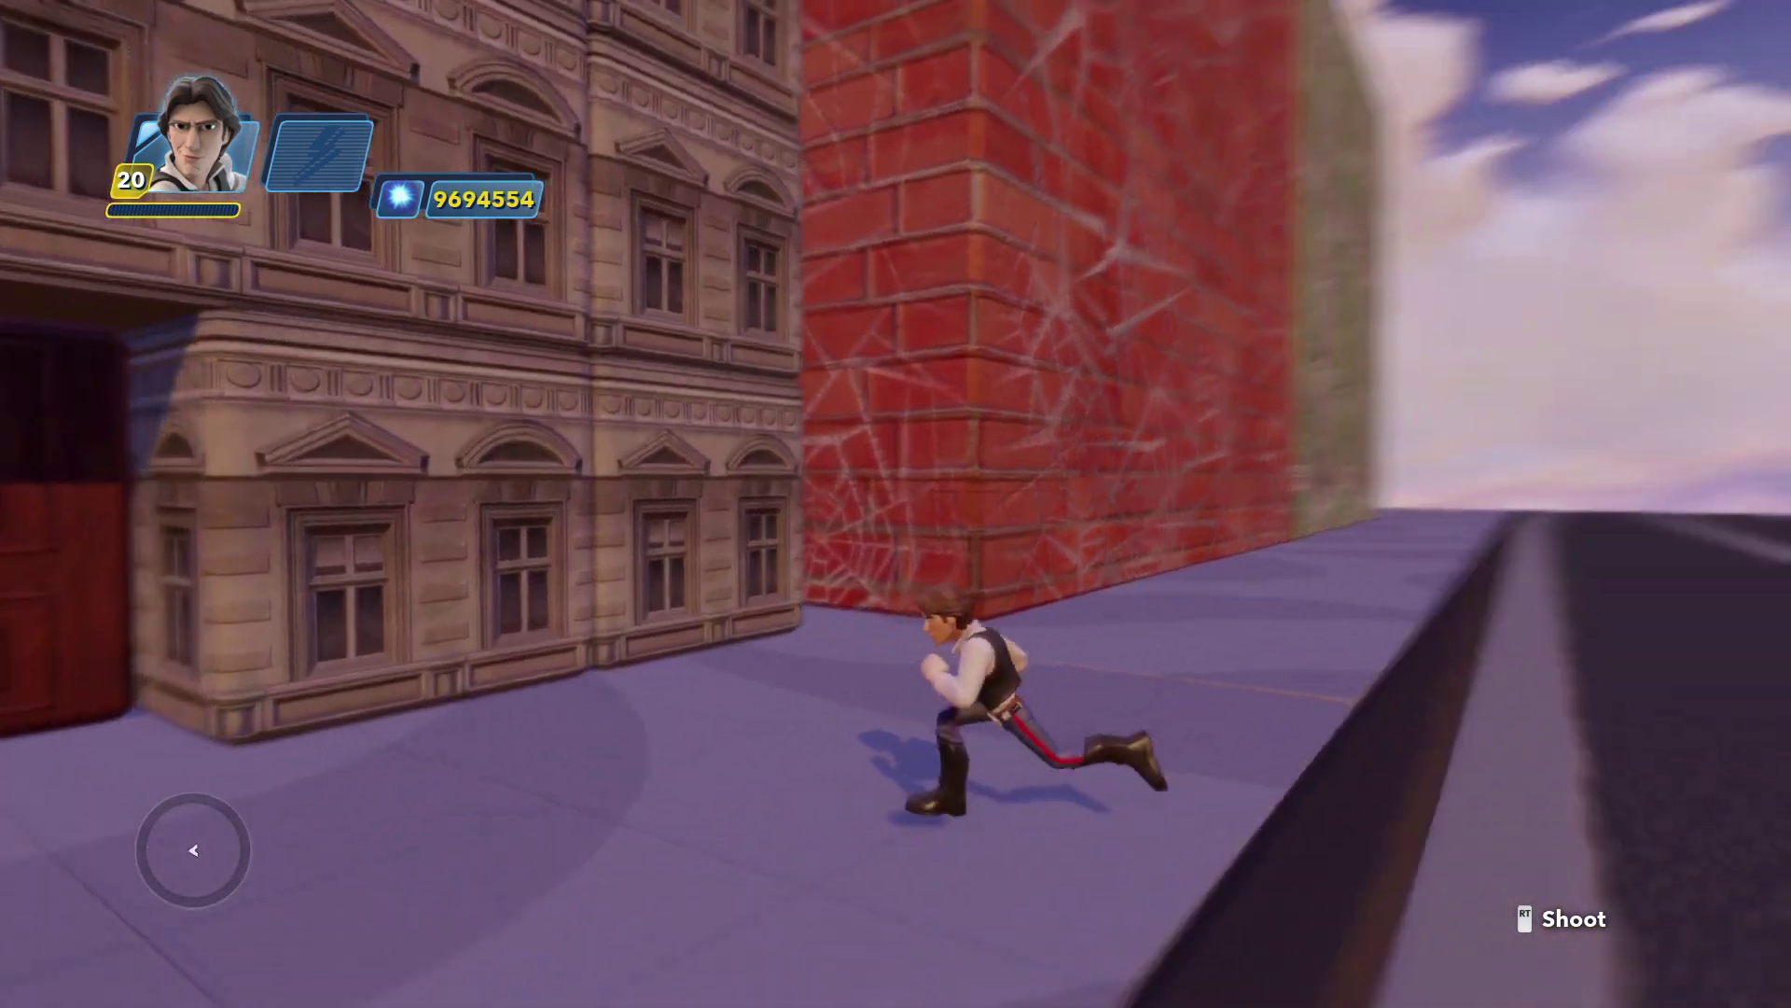
# Walk along the sidewalk and examine the ground-floor facades of the two adjoining stone buildings.
pyautogui.press('a')
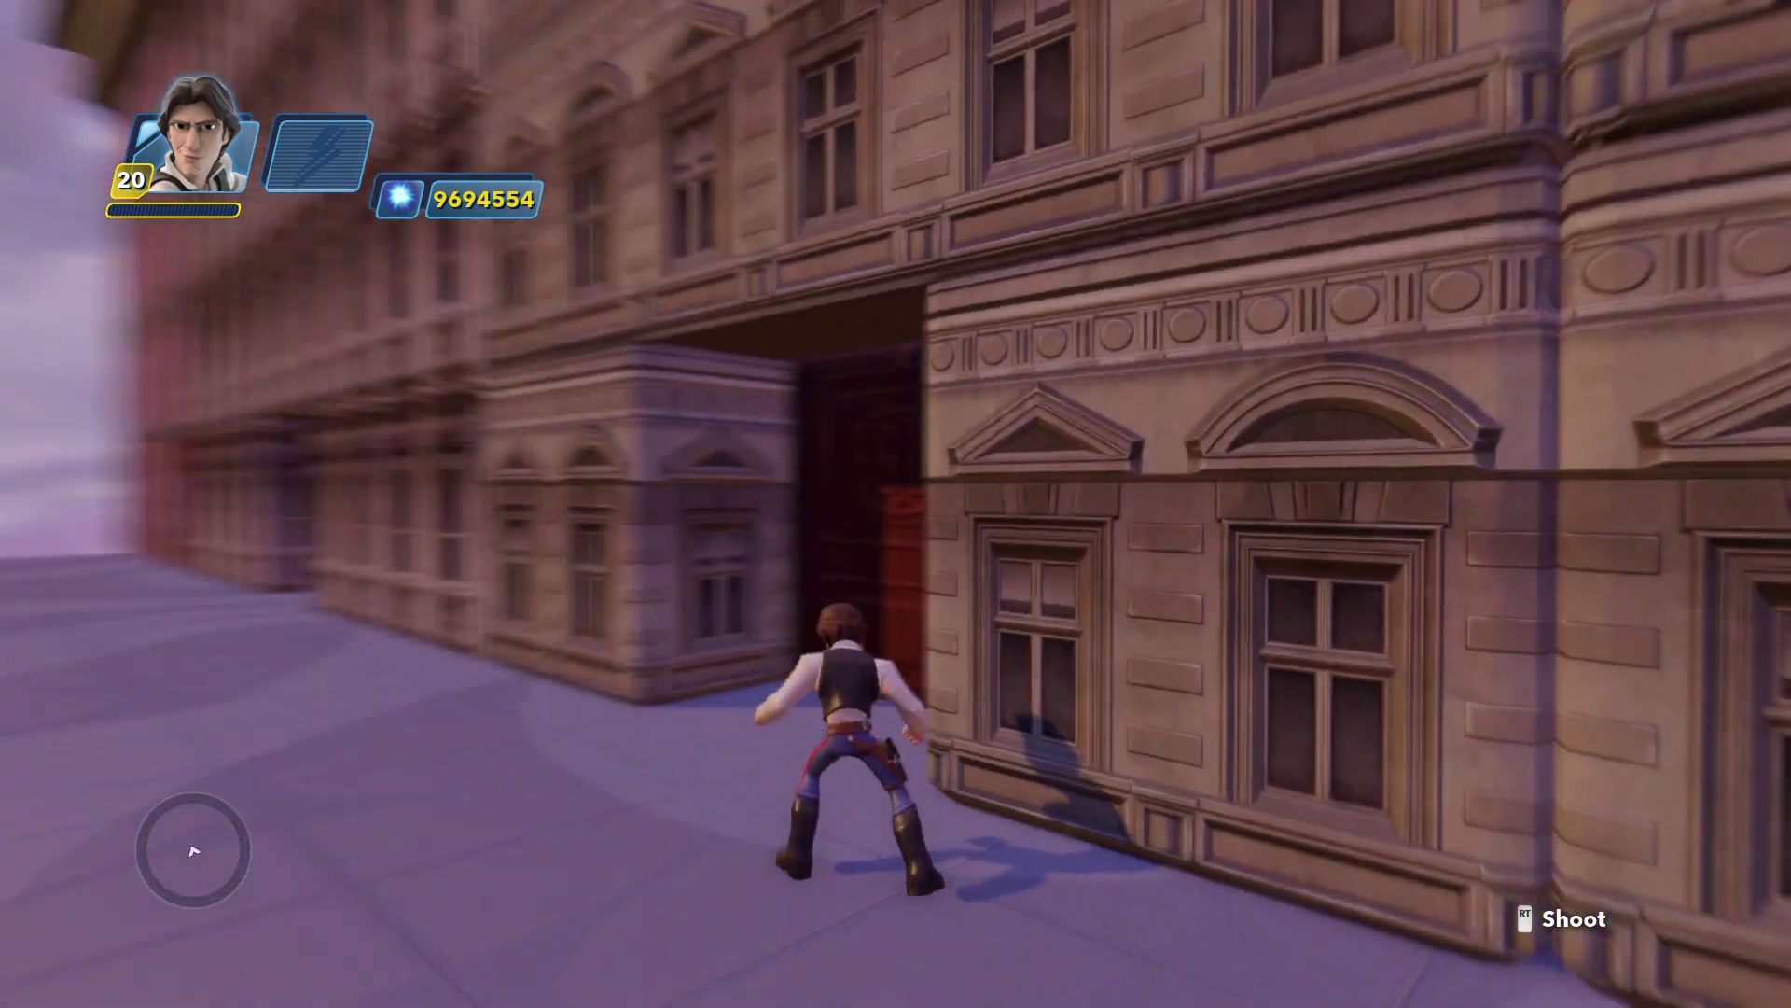
pyautogui.press('w')
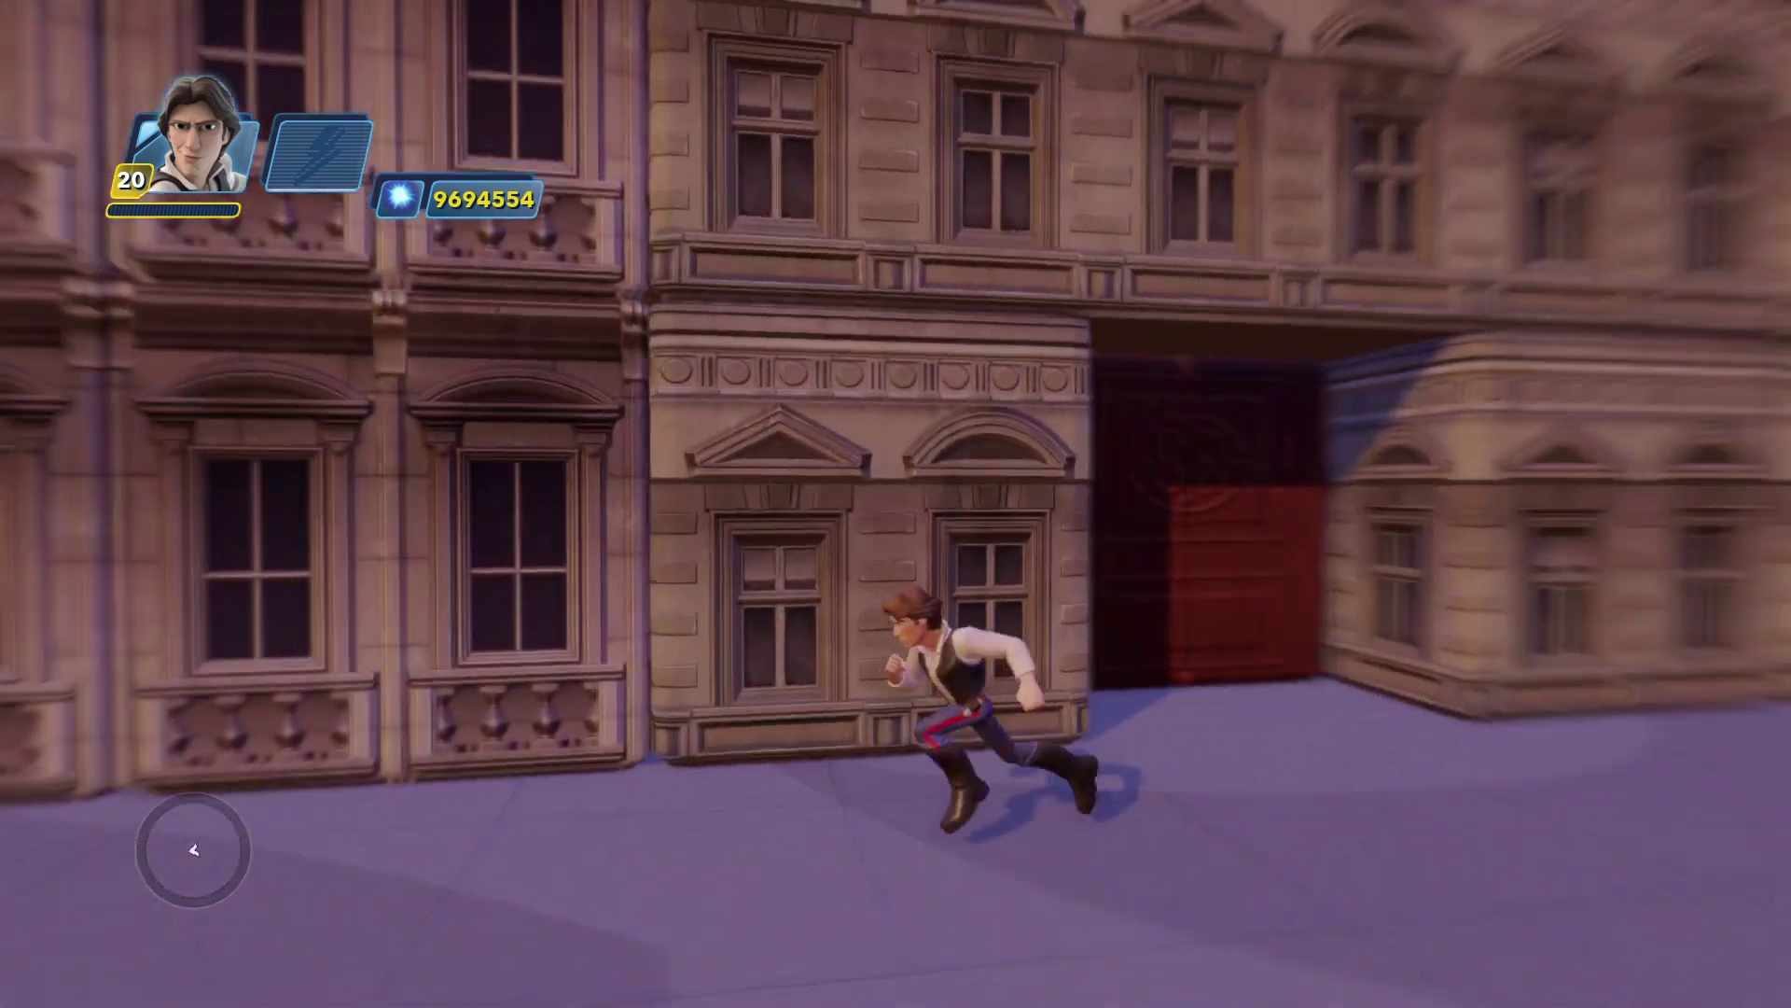
pyautogui.press('a')
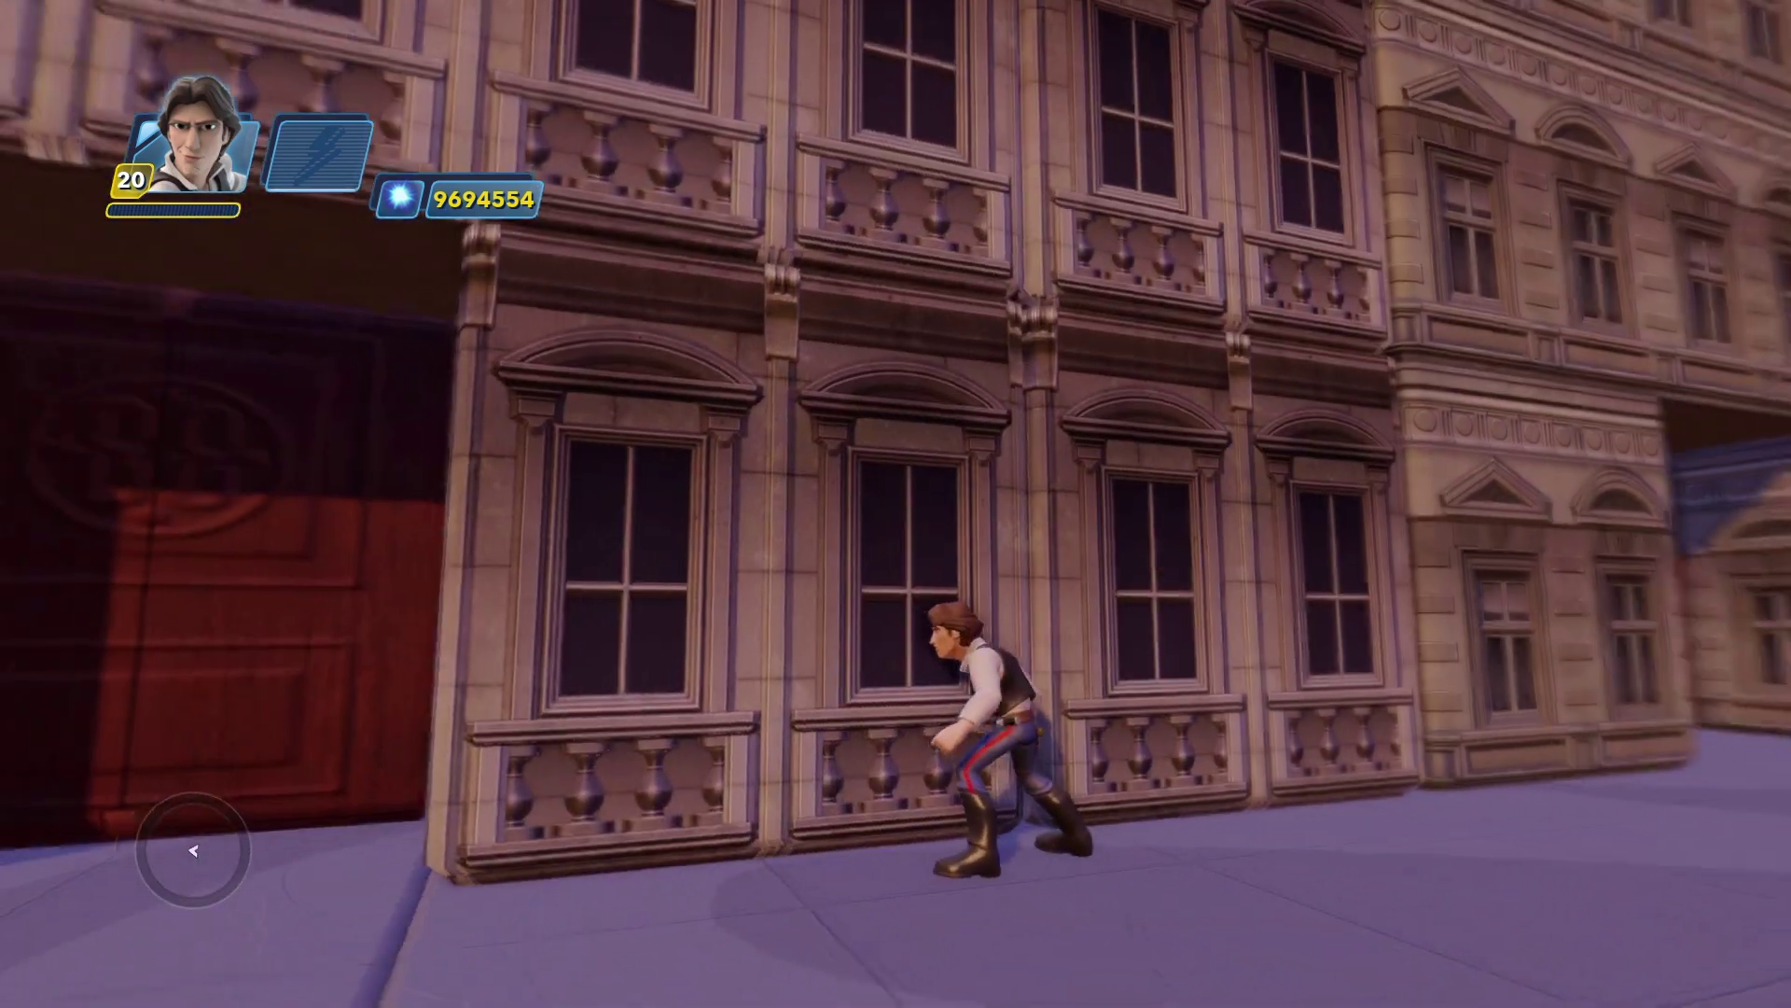
pyautogui.press('w')
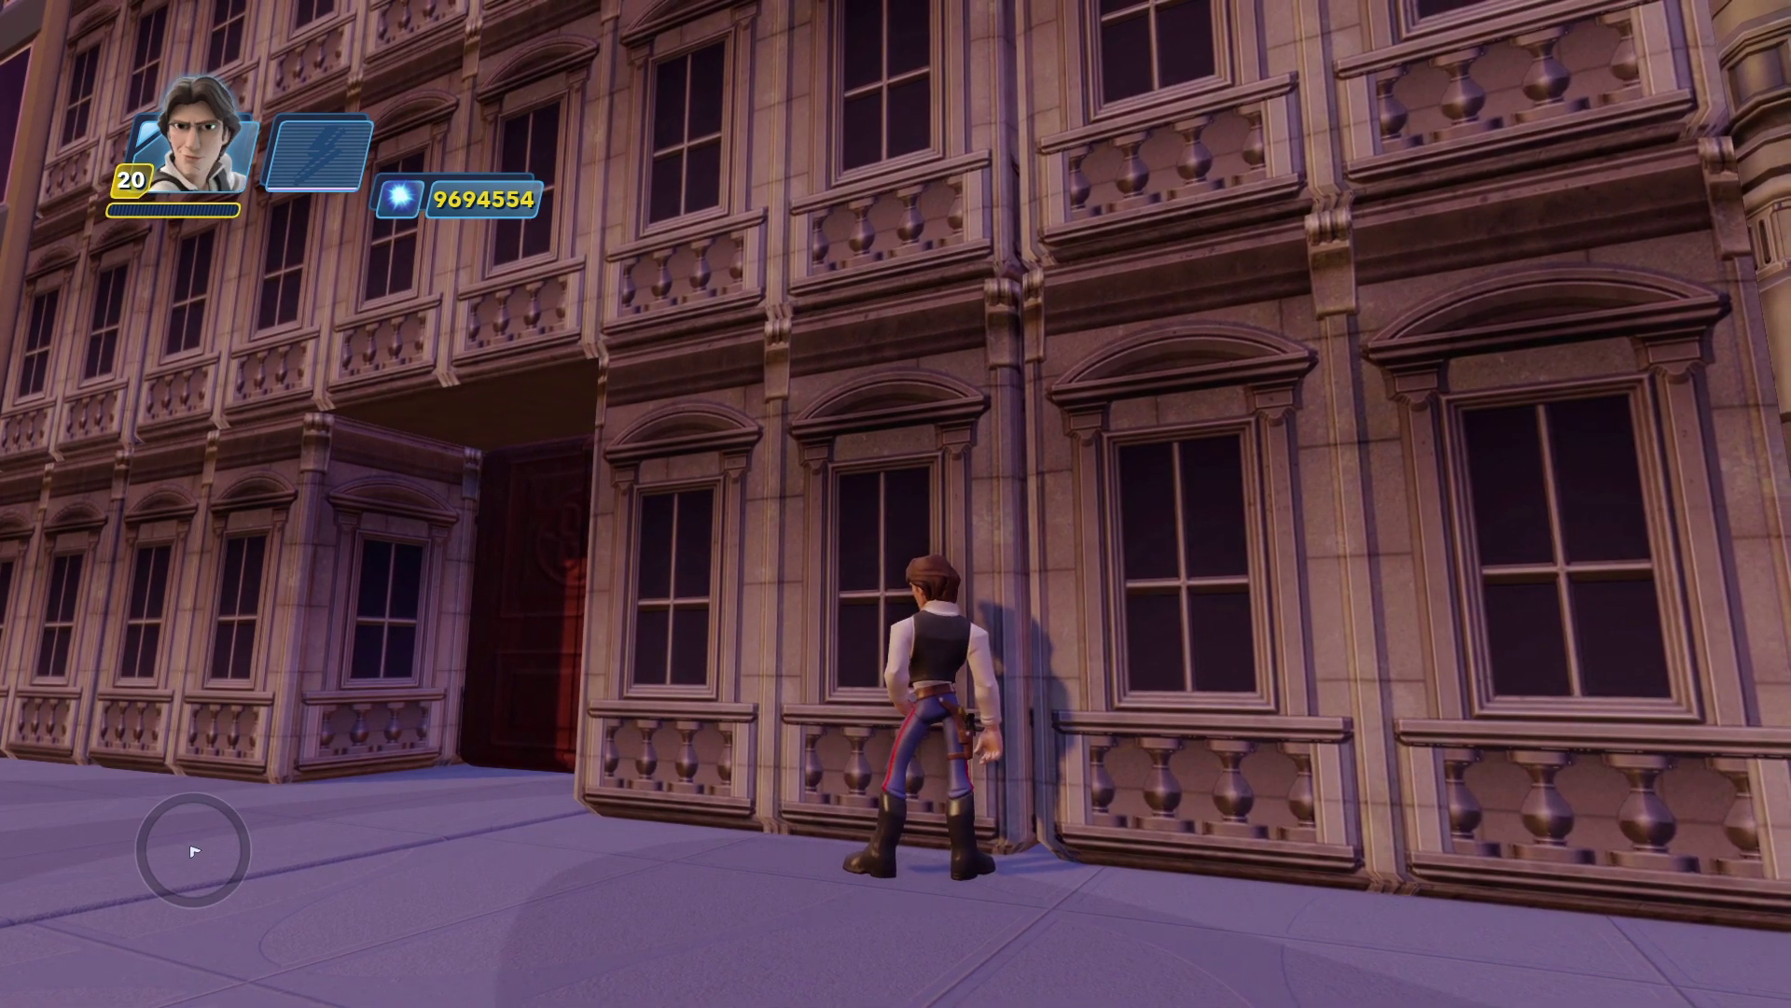
pyautogui.press('w')
pyautogui.press('a')
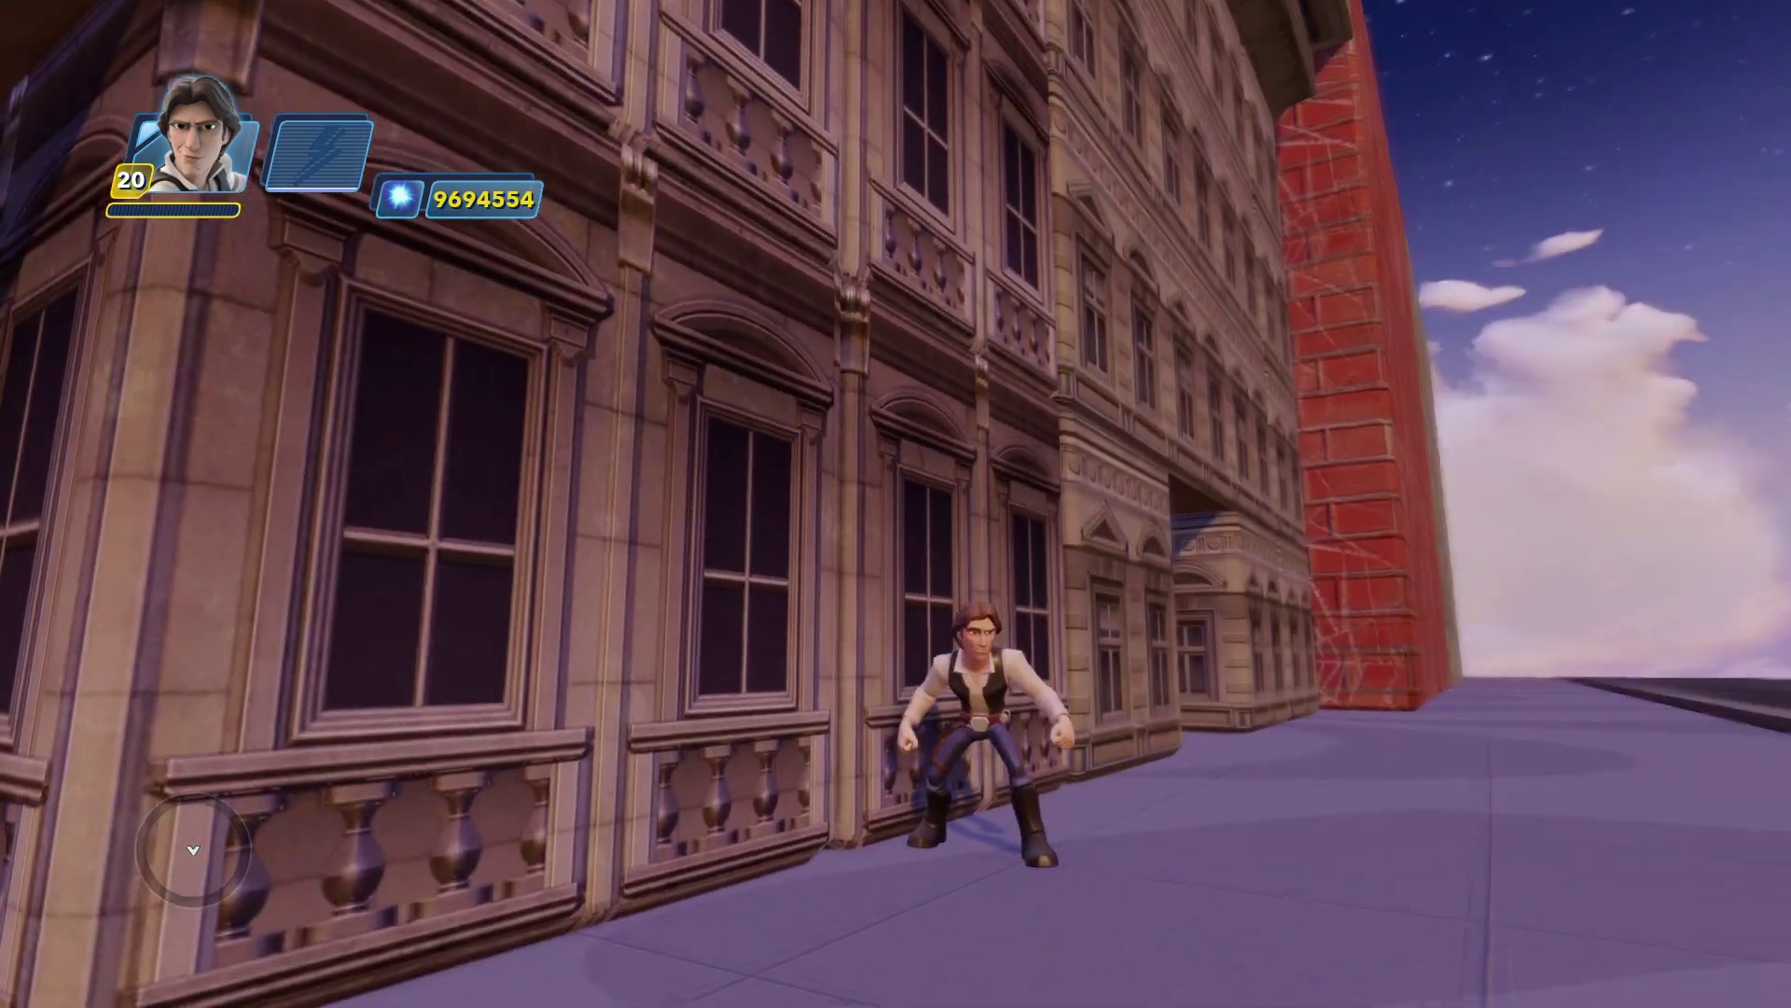
pyautogui.press('d')
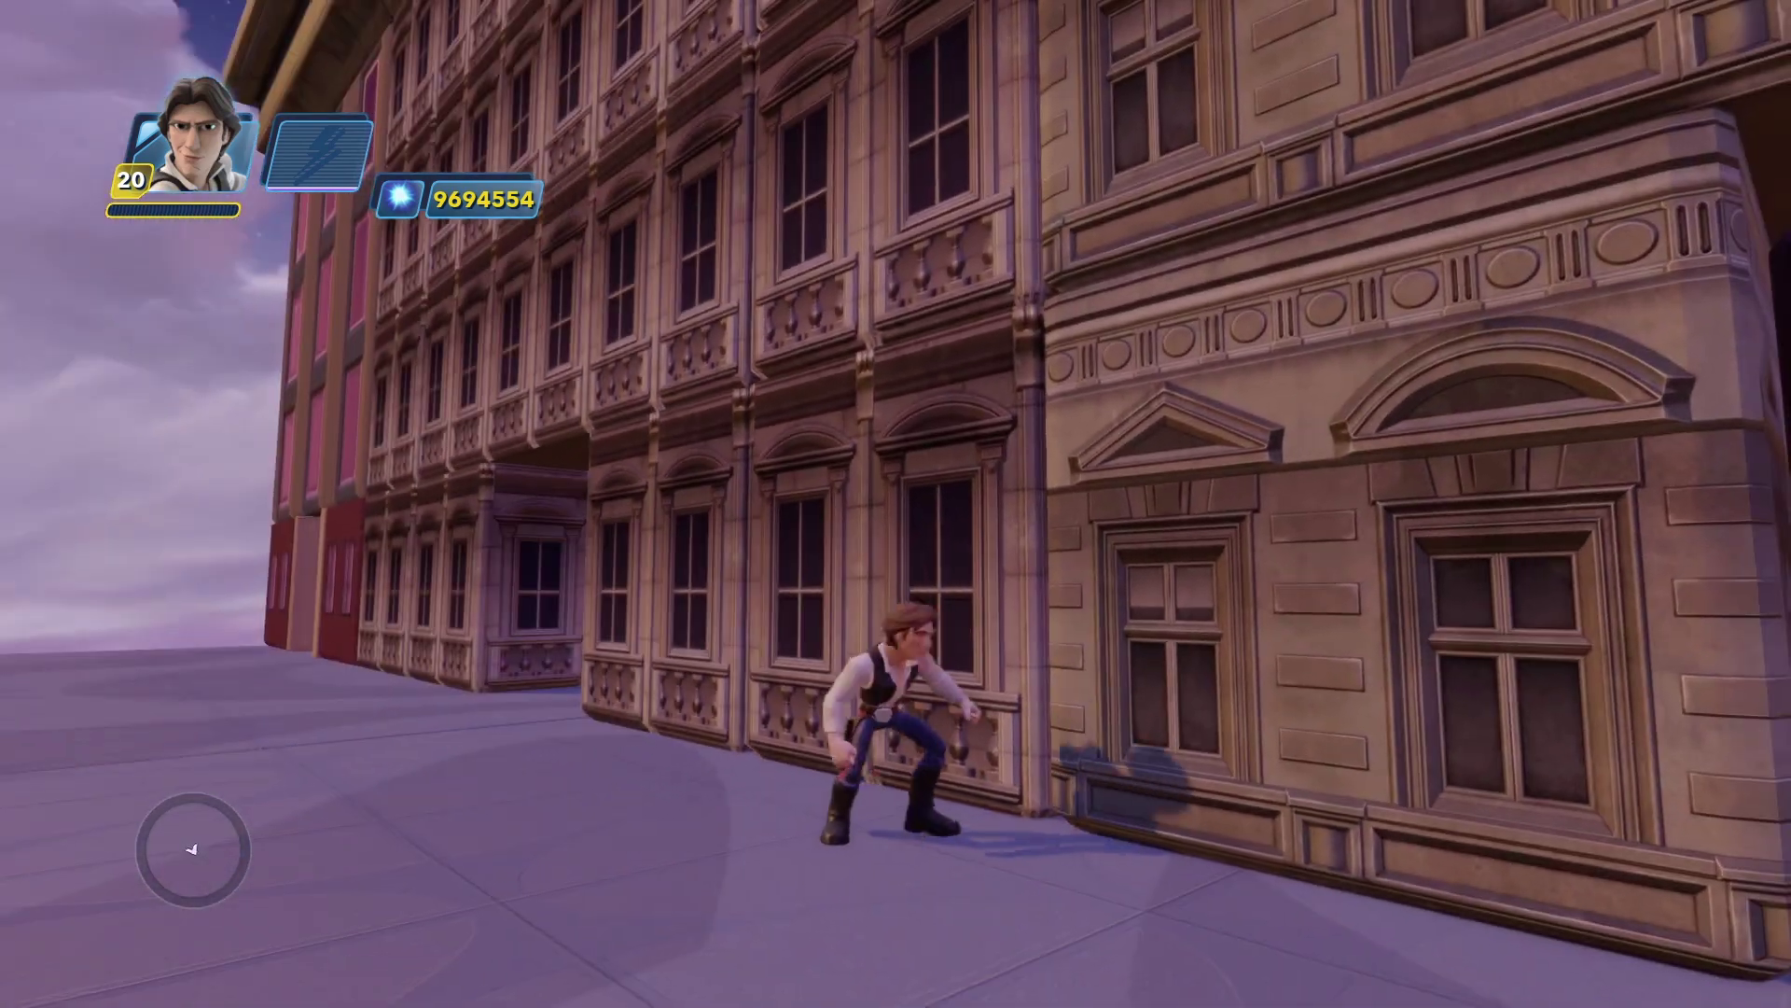
pyautogui.press('d')
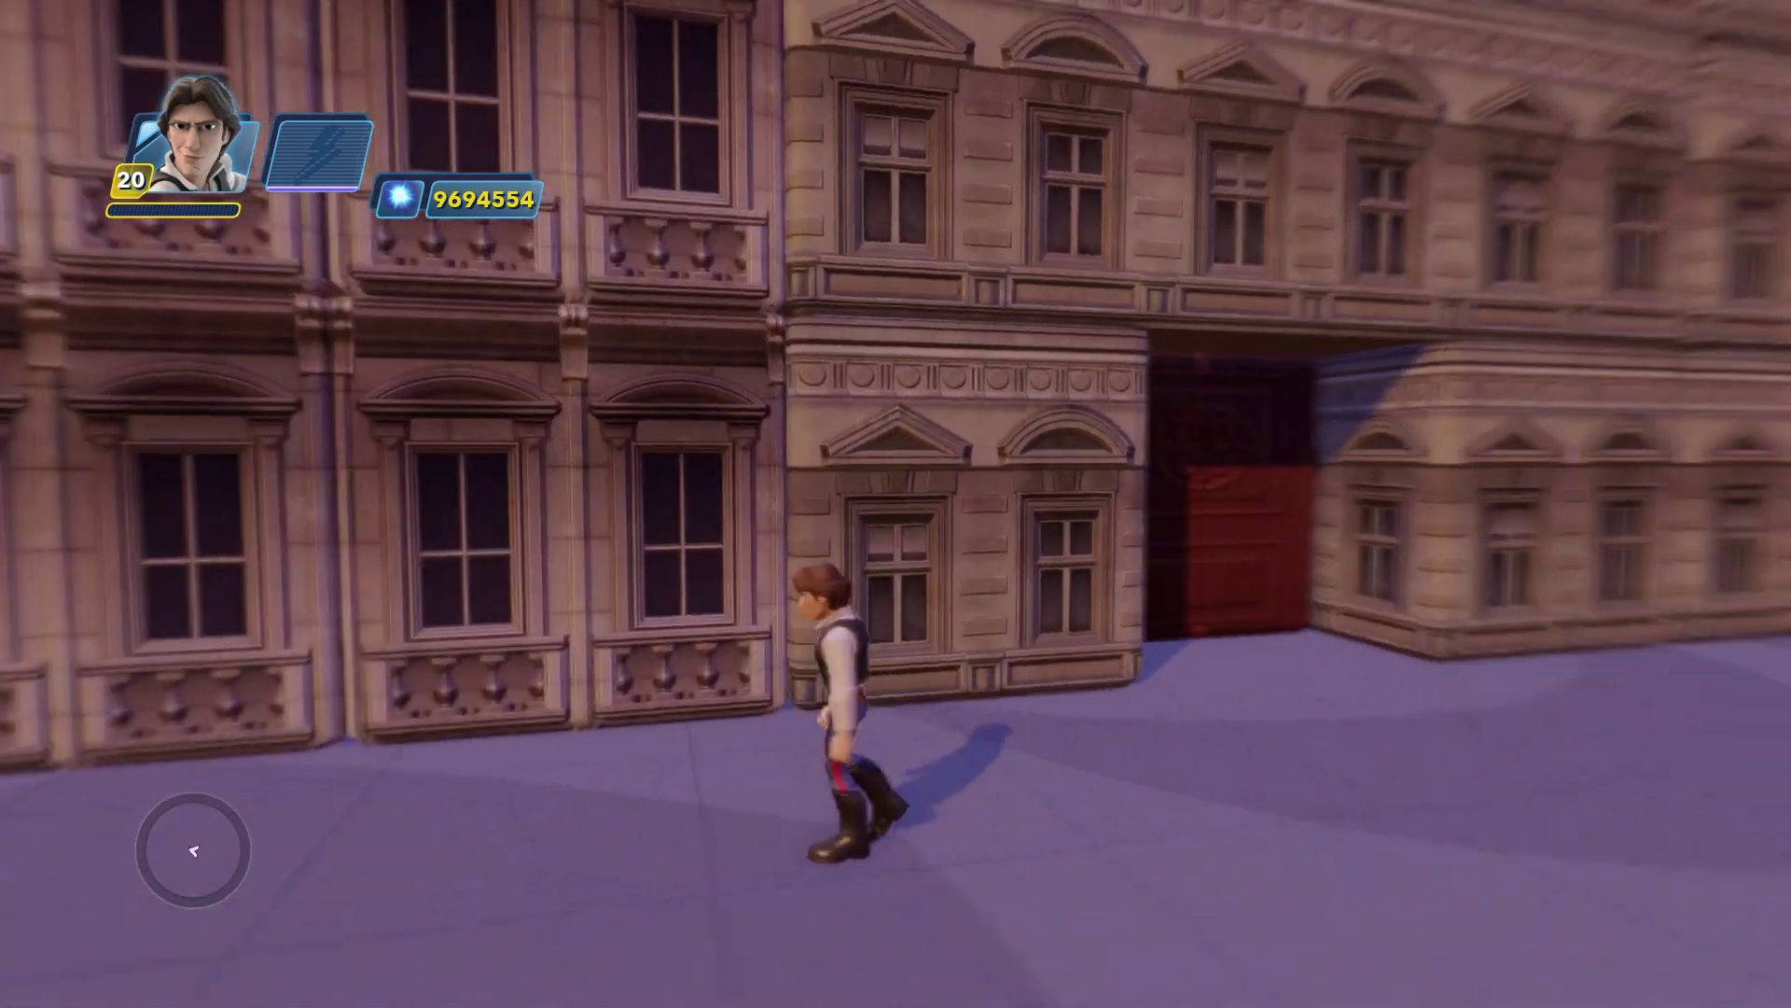
pyautogui.press('w')
pyautogui.press('a')
pyautogui.press('a')
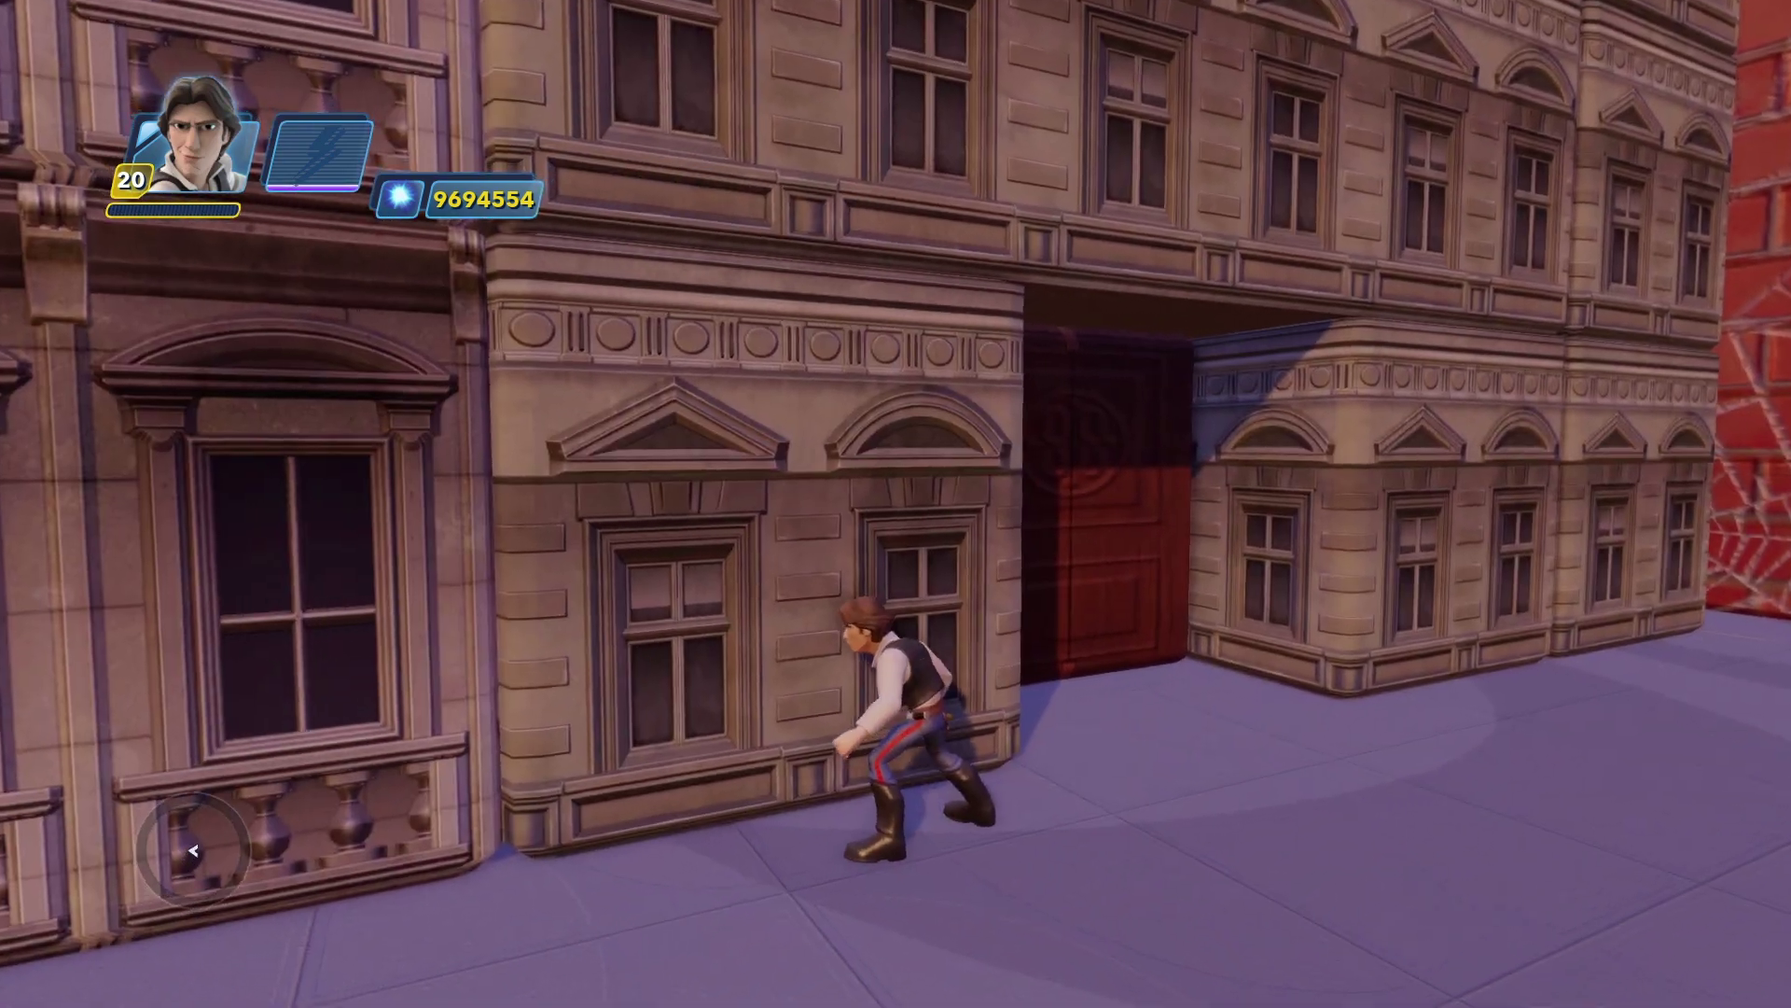
pyautogui.press('a')
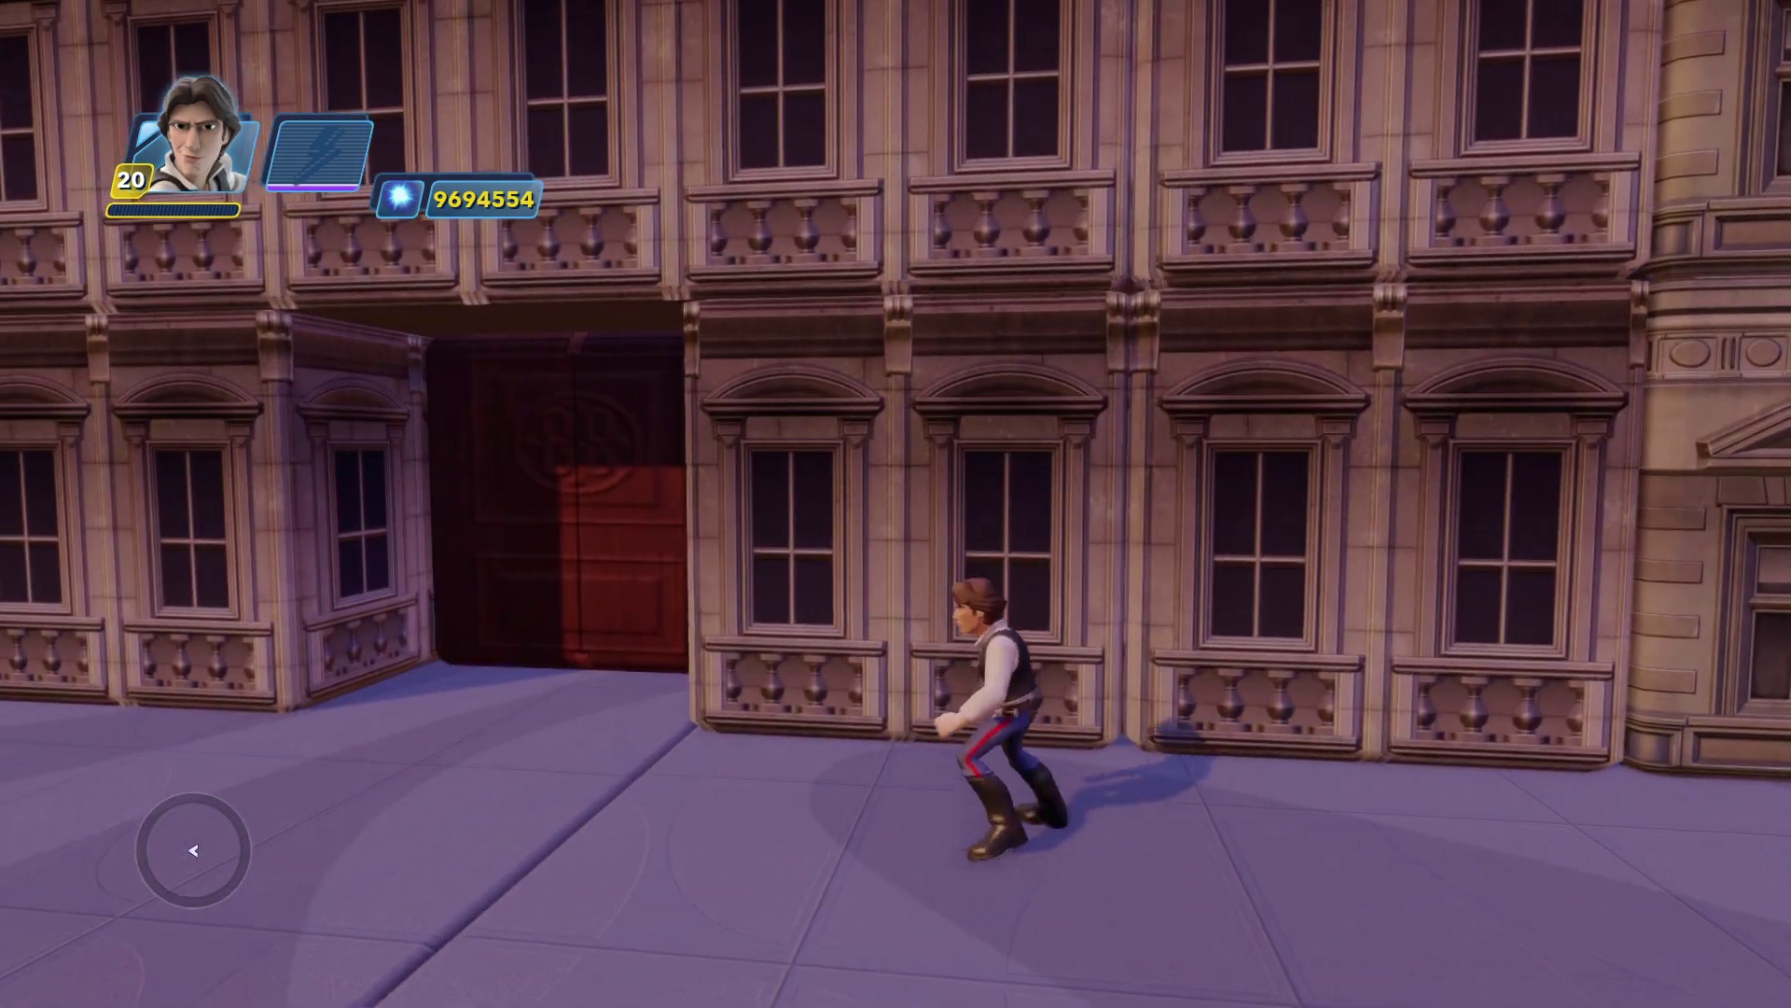
# Examine the recessed red double doors and the window sections around them on both stone buildings.
pyautogui.press('w')
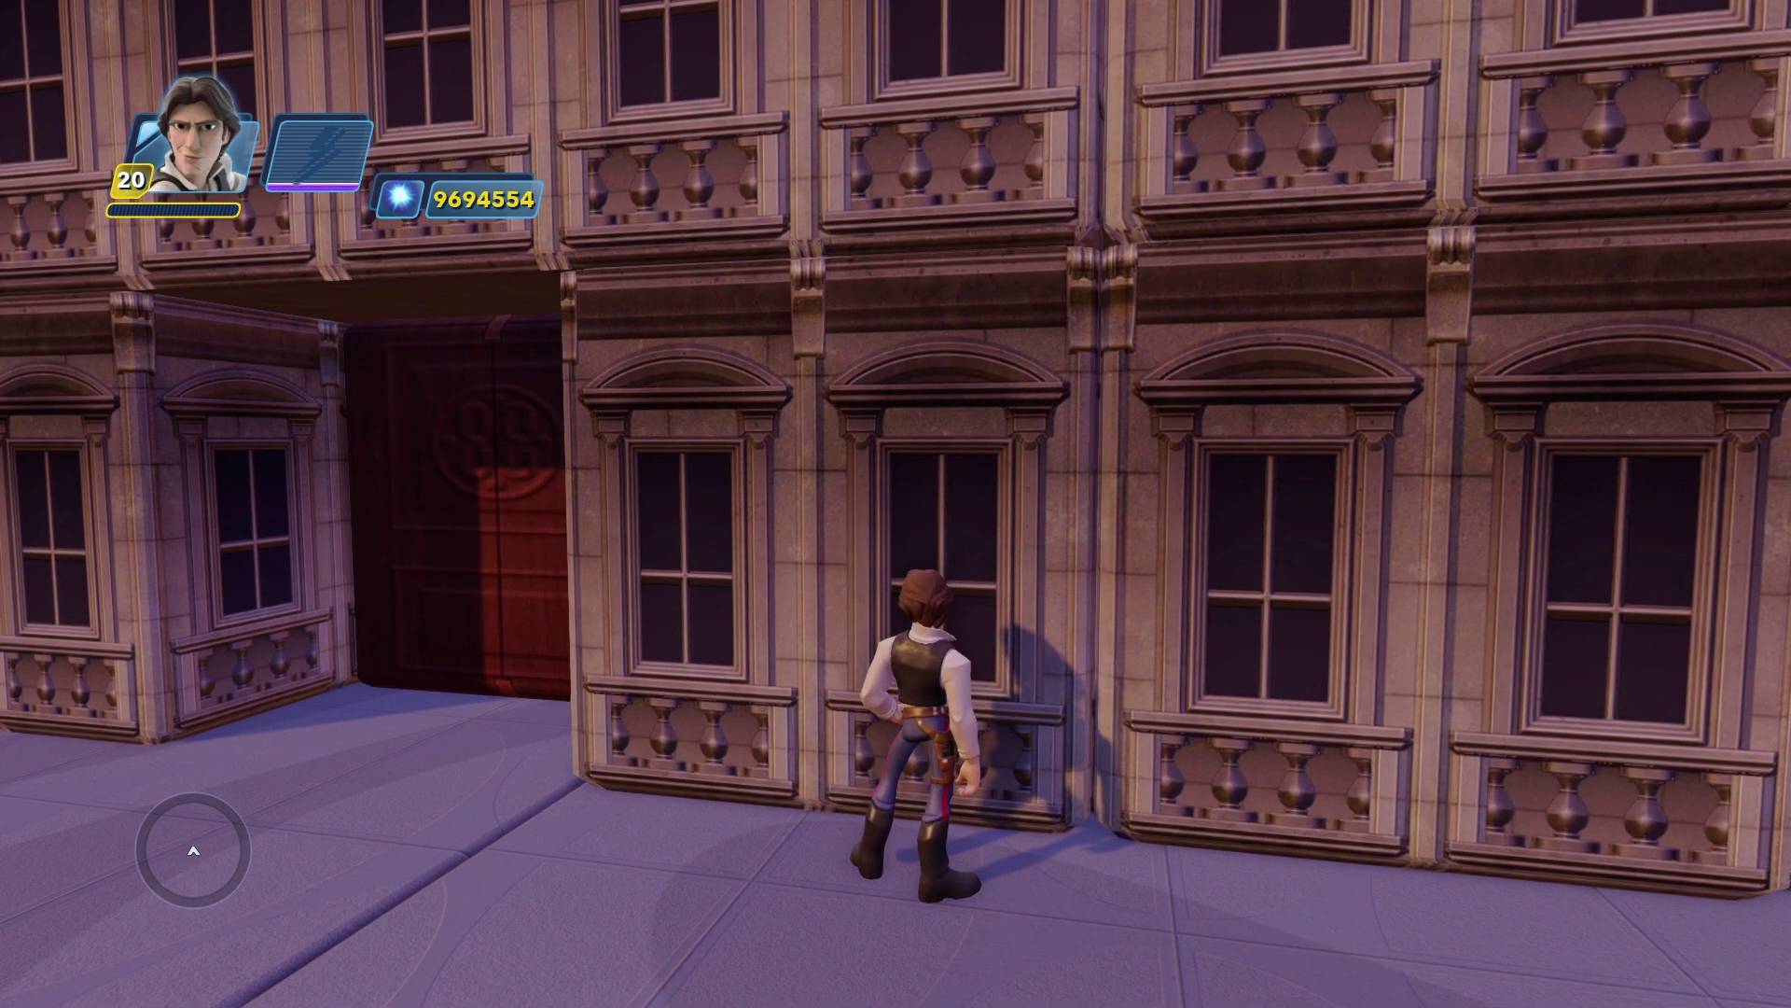
pyautogui.press('a')
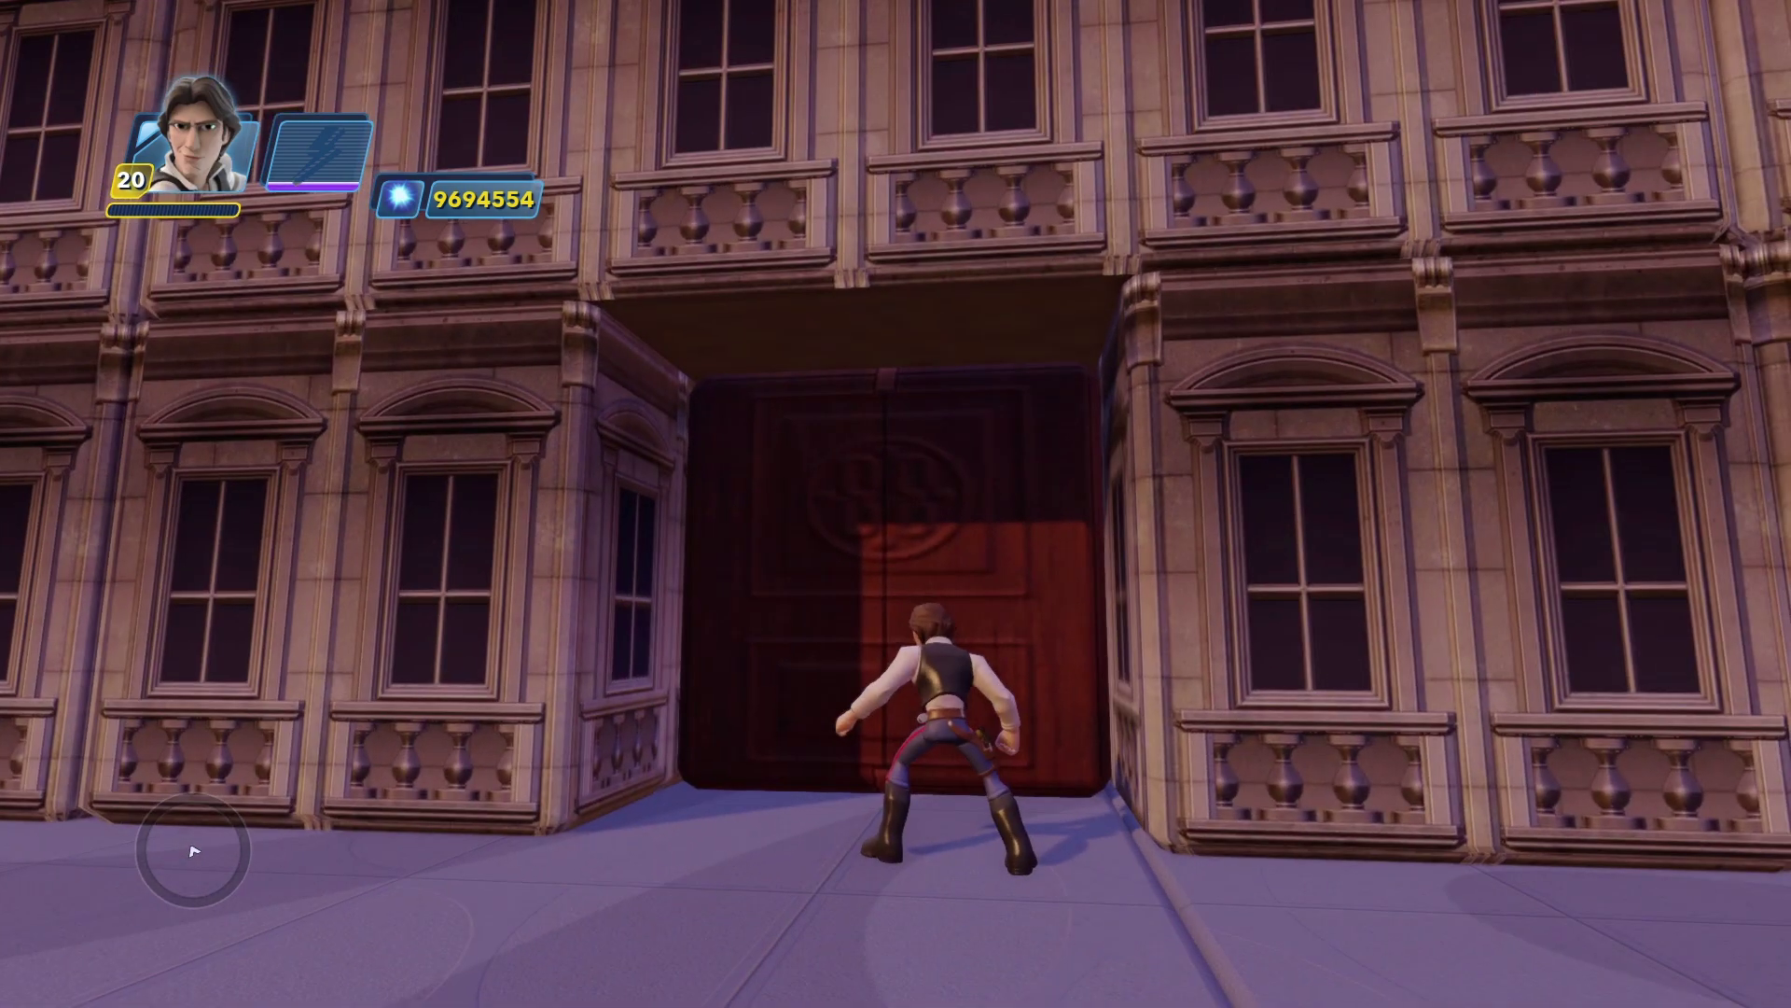
pyautogui.press('d')
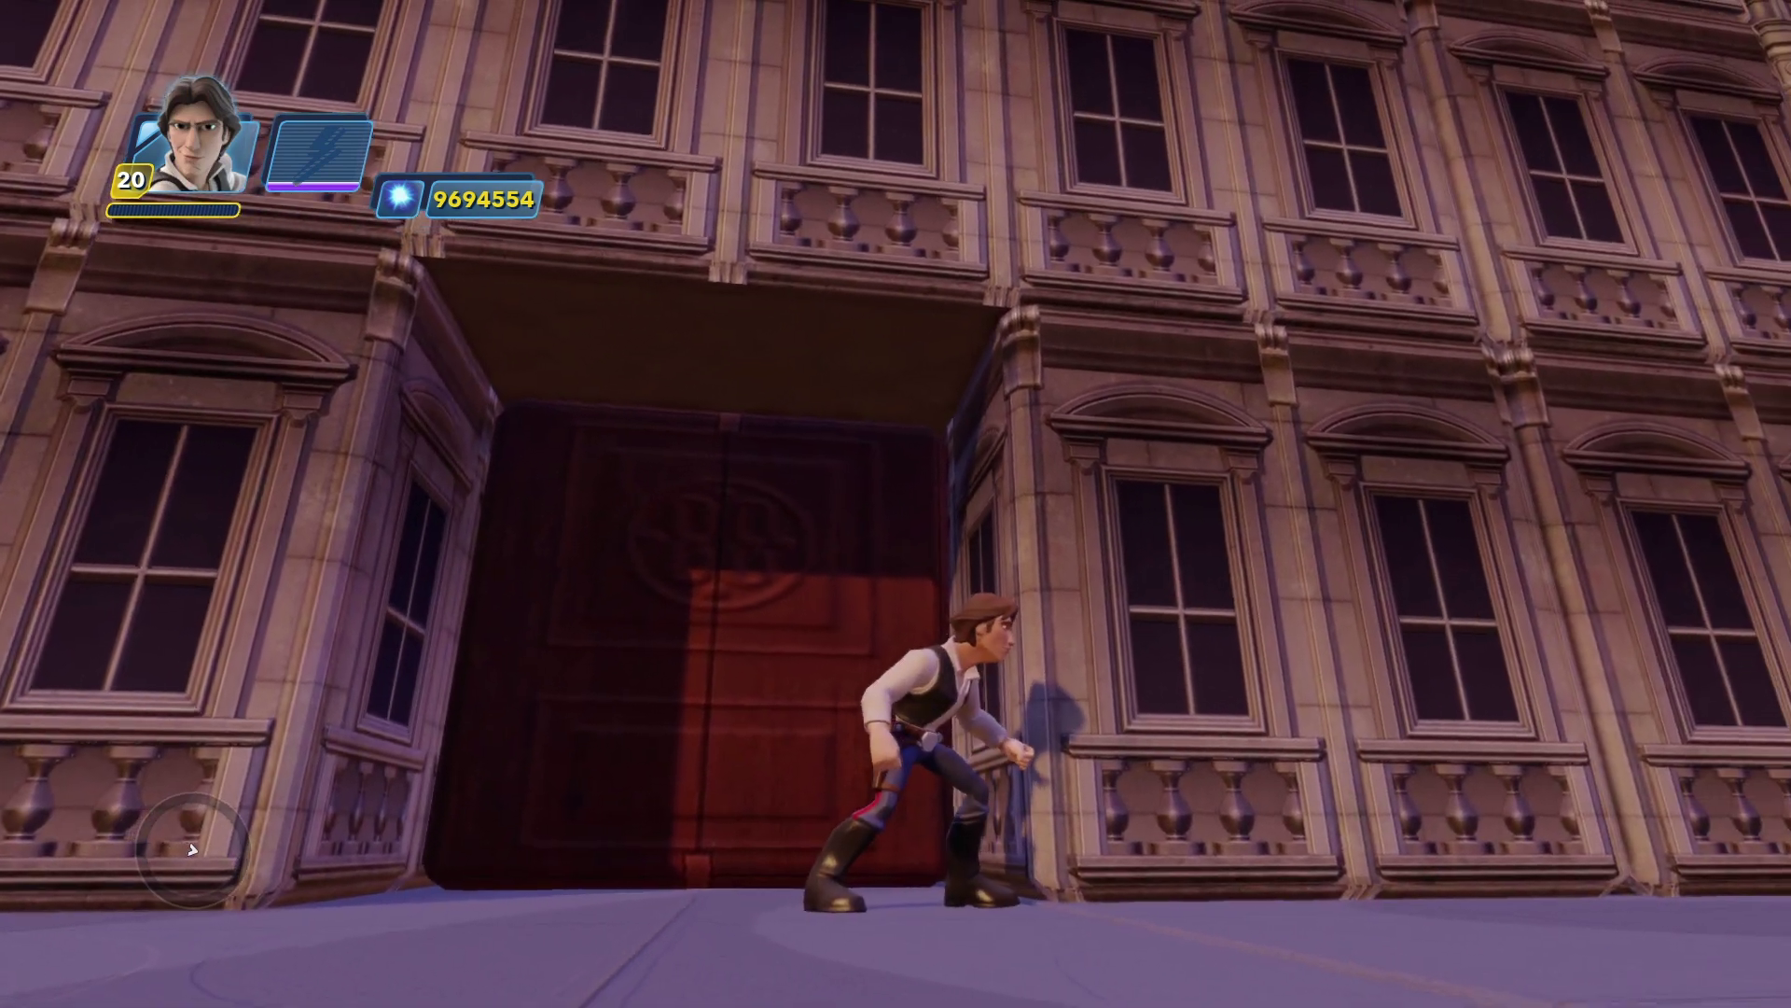
pyautogui.press('a')
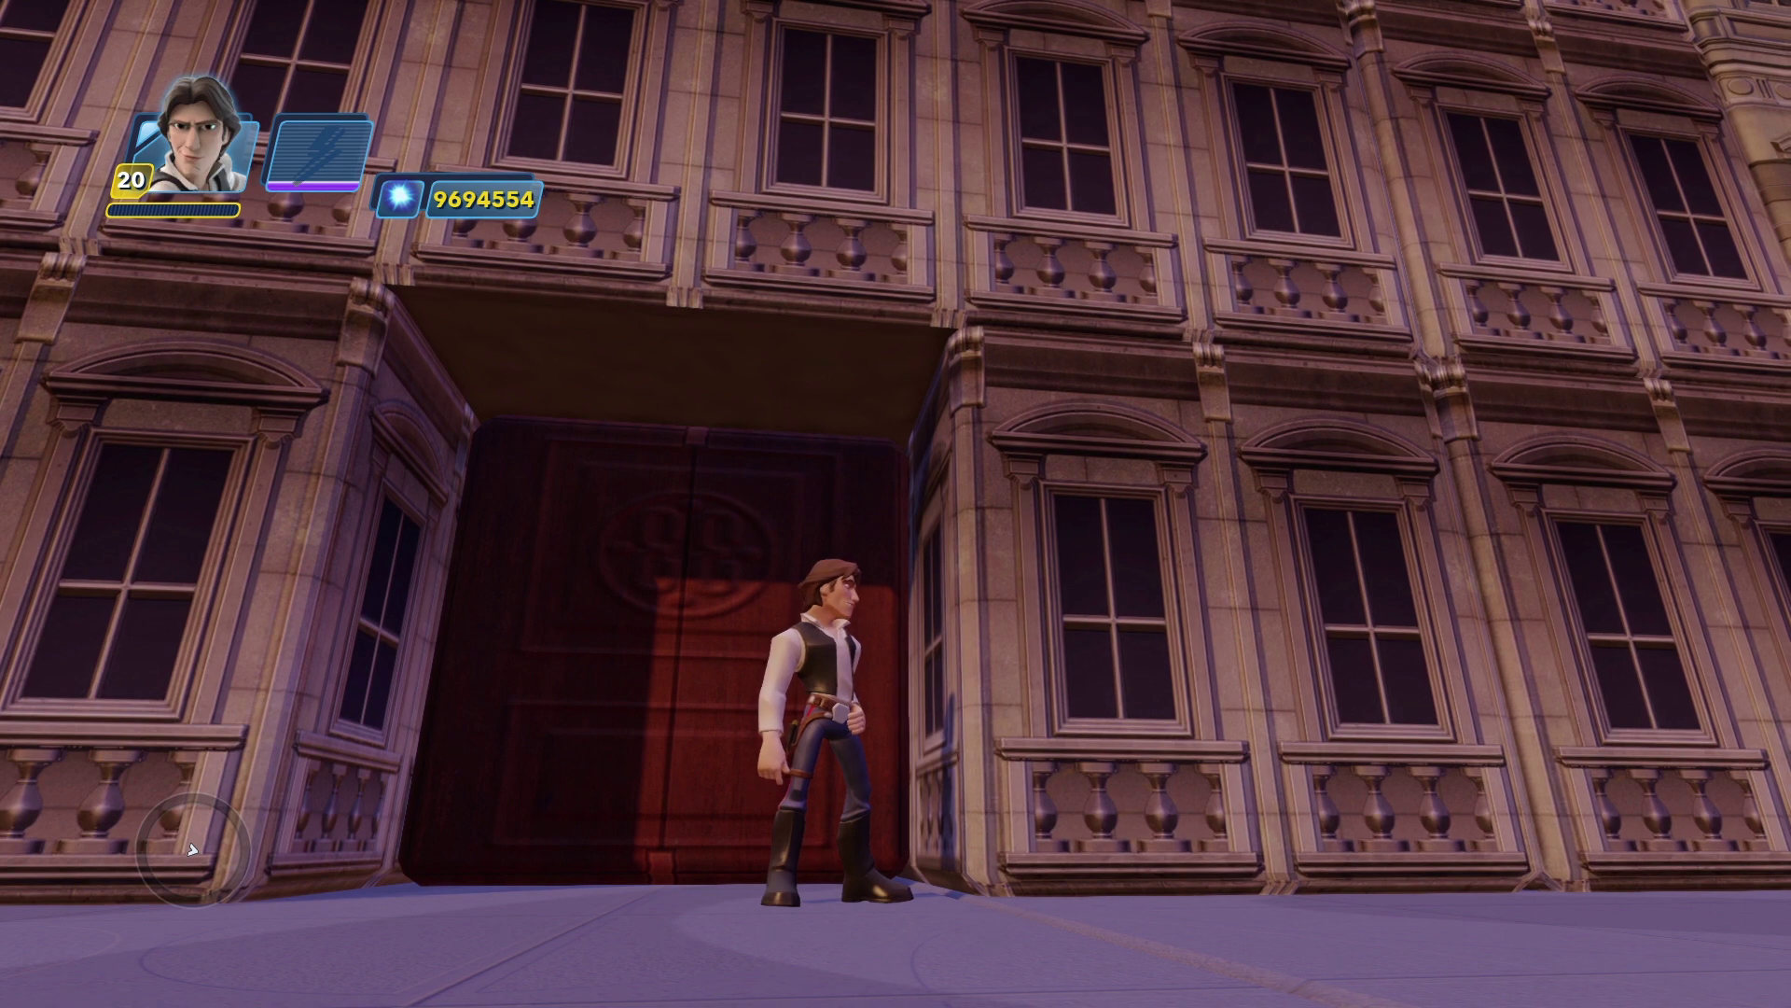
pyautogui.press('a')
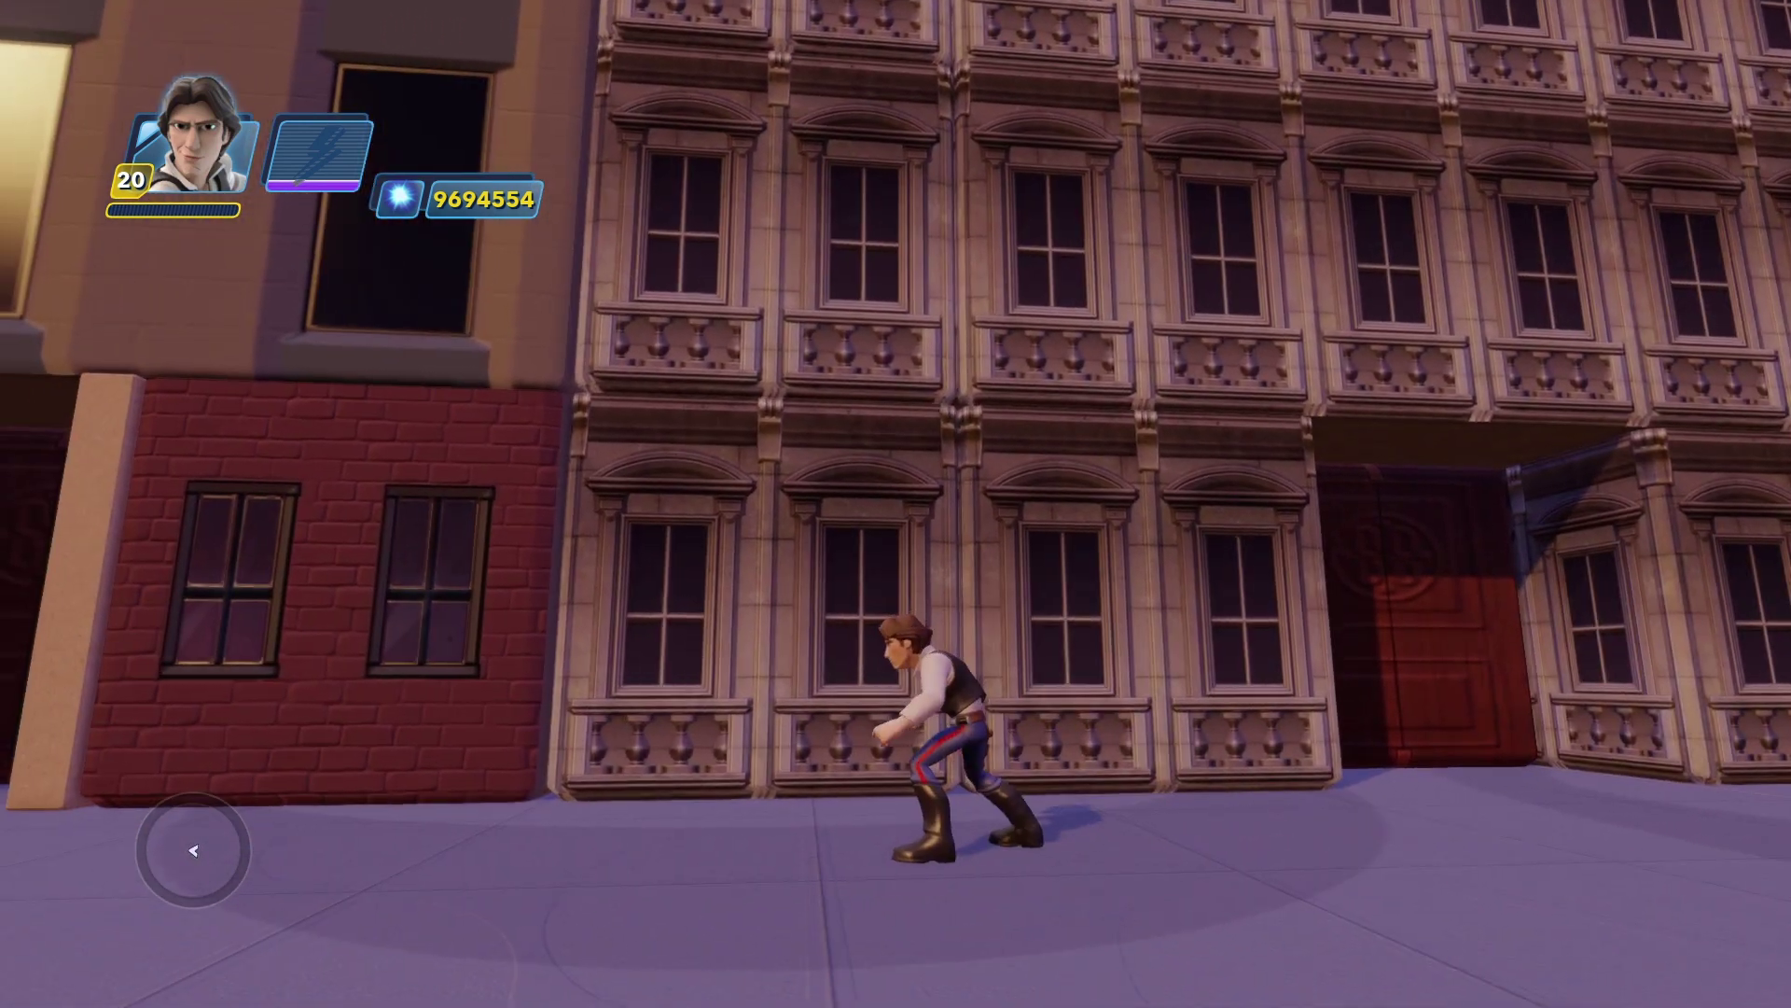
pyautogui.press('w')
pyautogui.press('d')
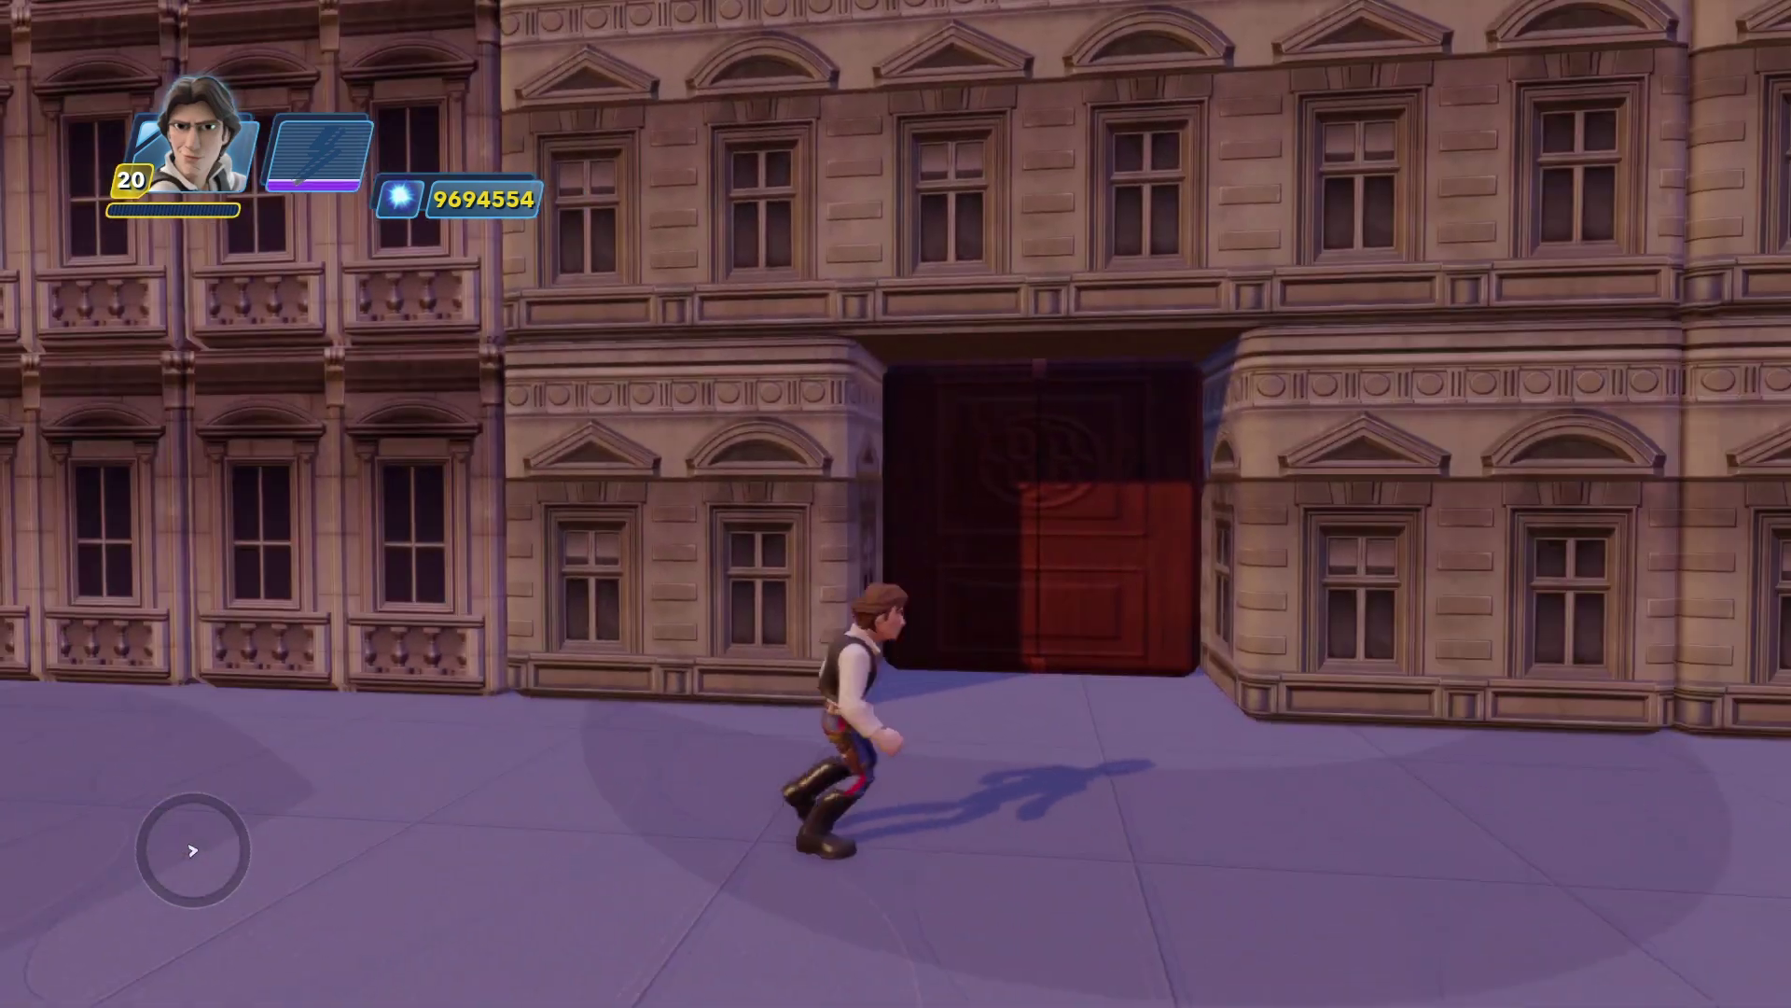
pyautogui.press('d')
pyautogui.press('d')
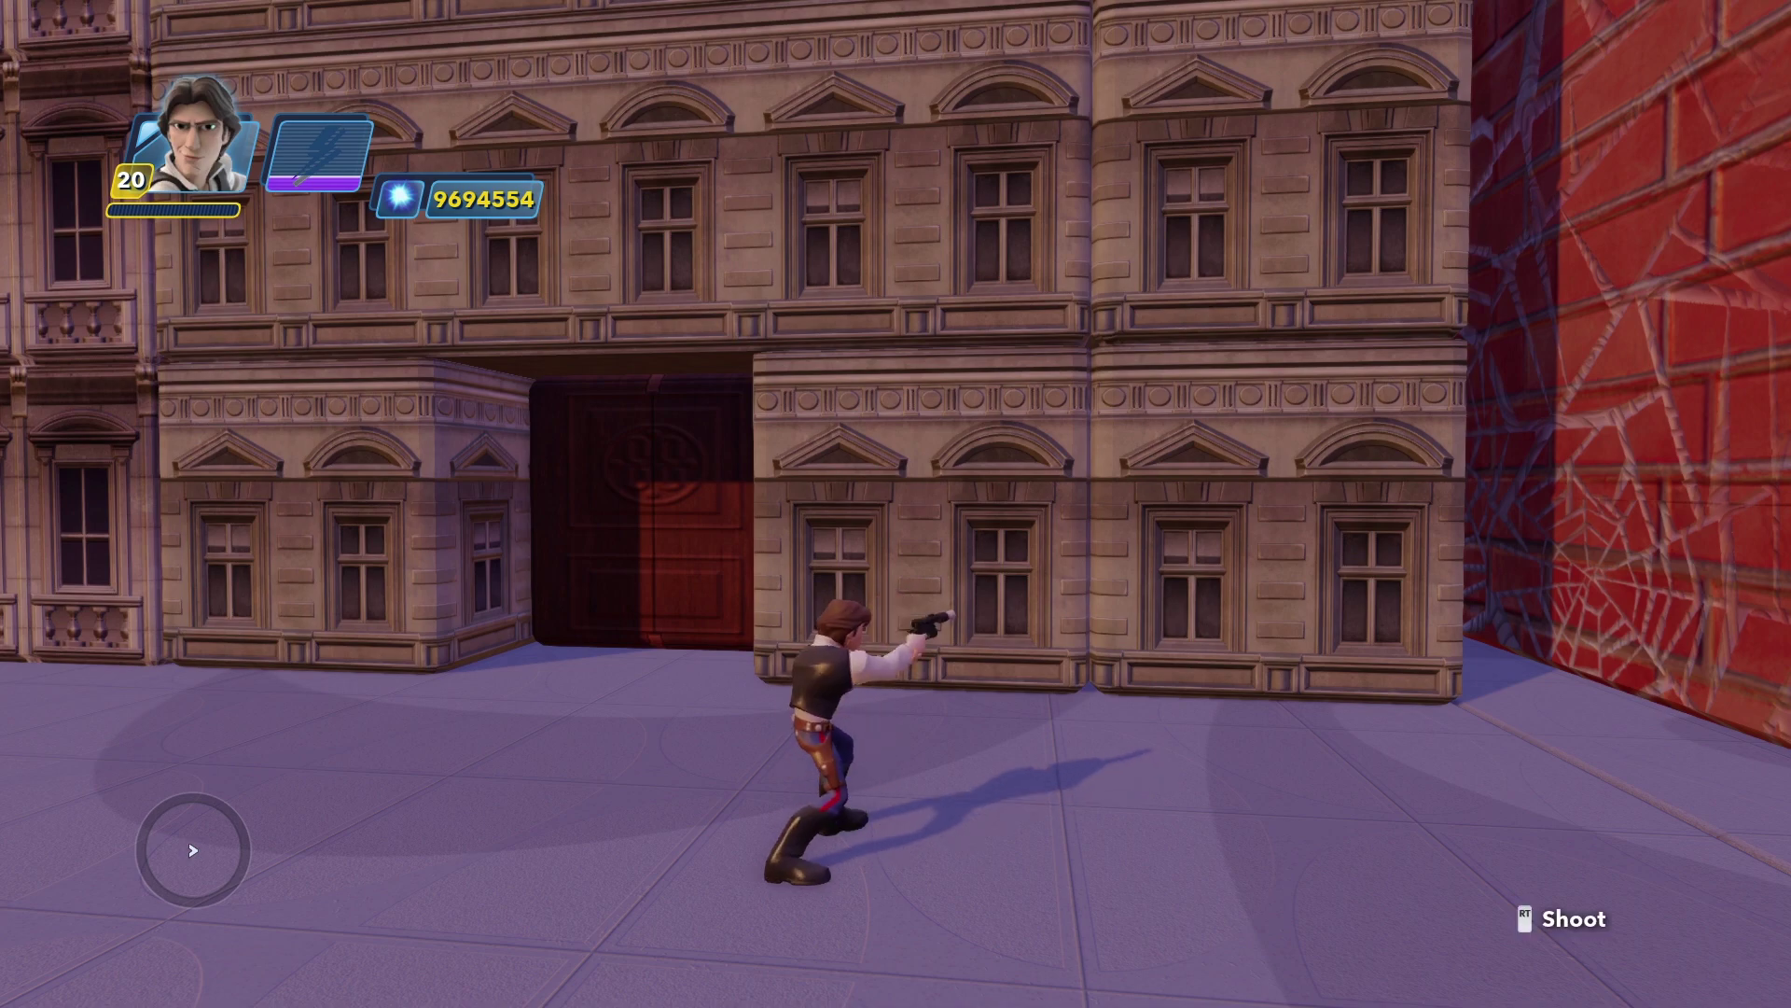
# Run along the street to the corner skyscraper and examine its red-brick ground floor and entrance.
pyautogui.press('w')
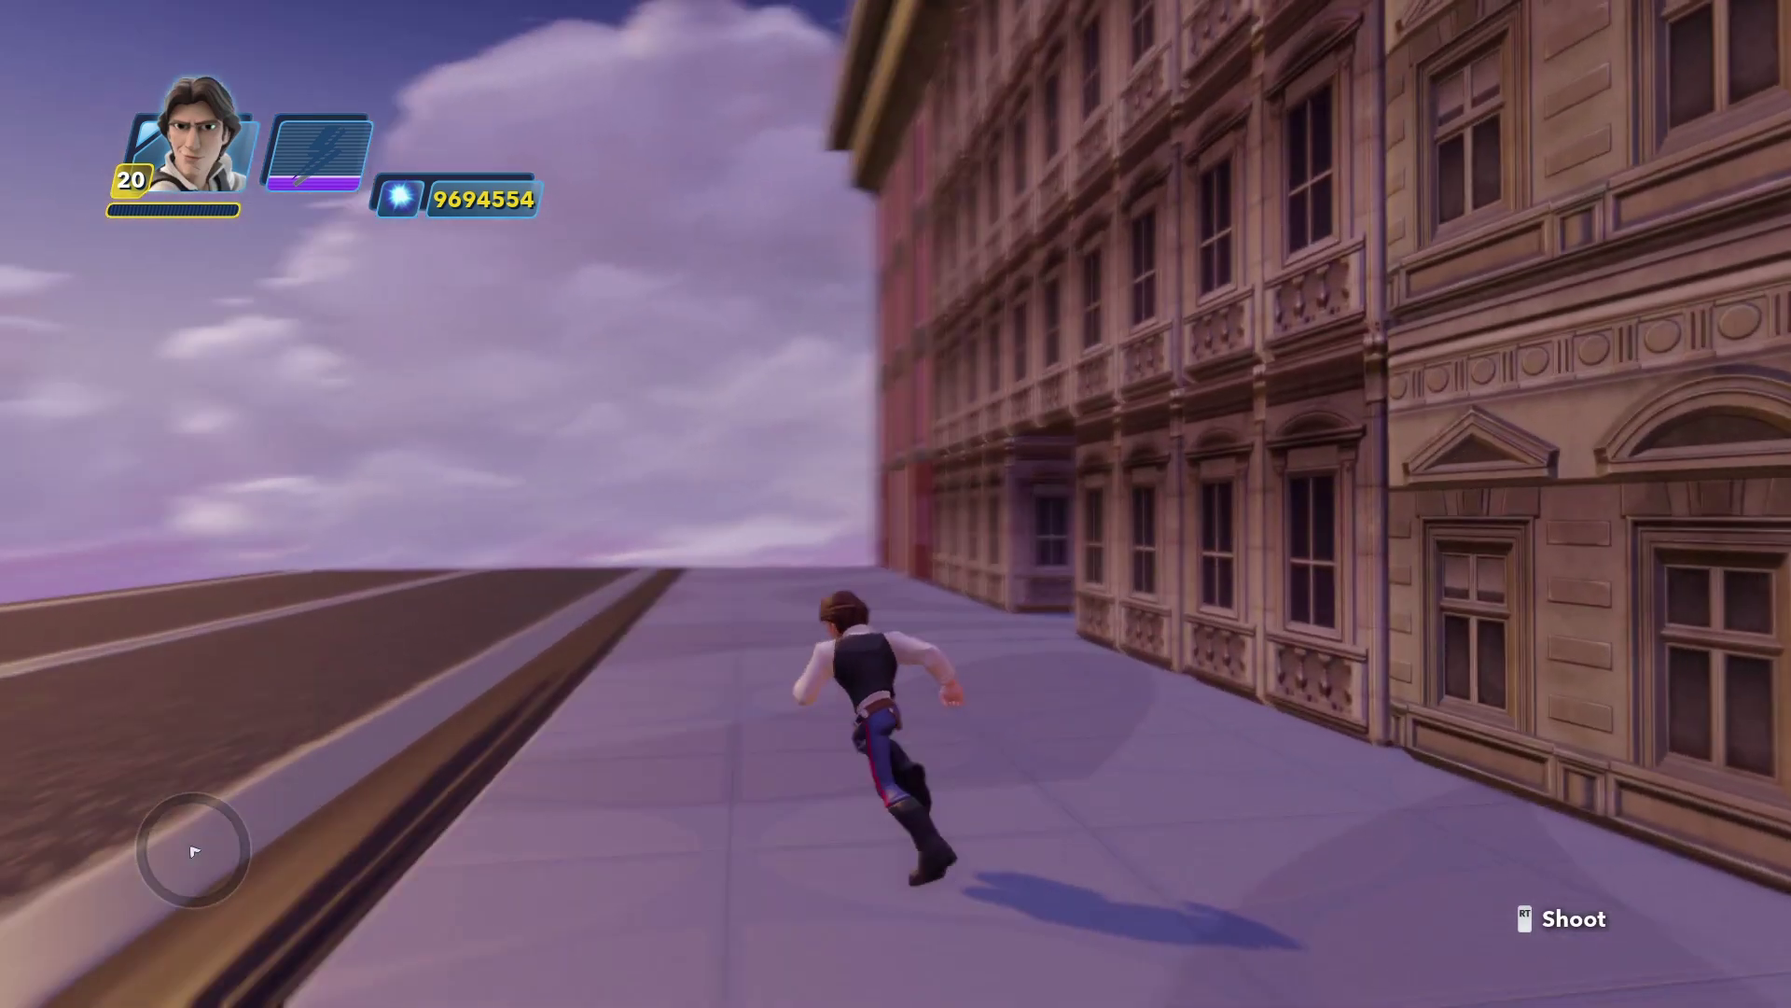
pyautogui.press('a')
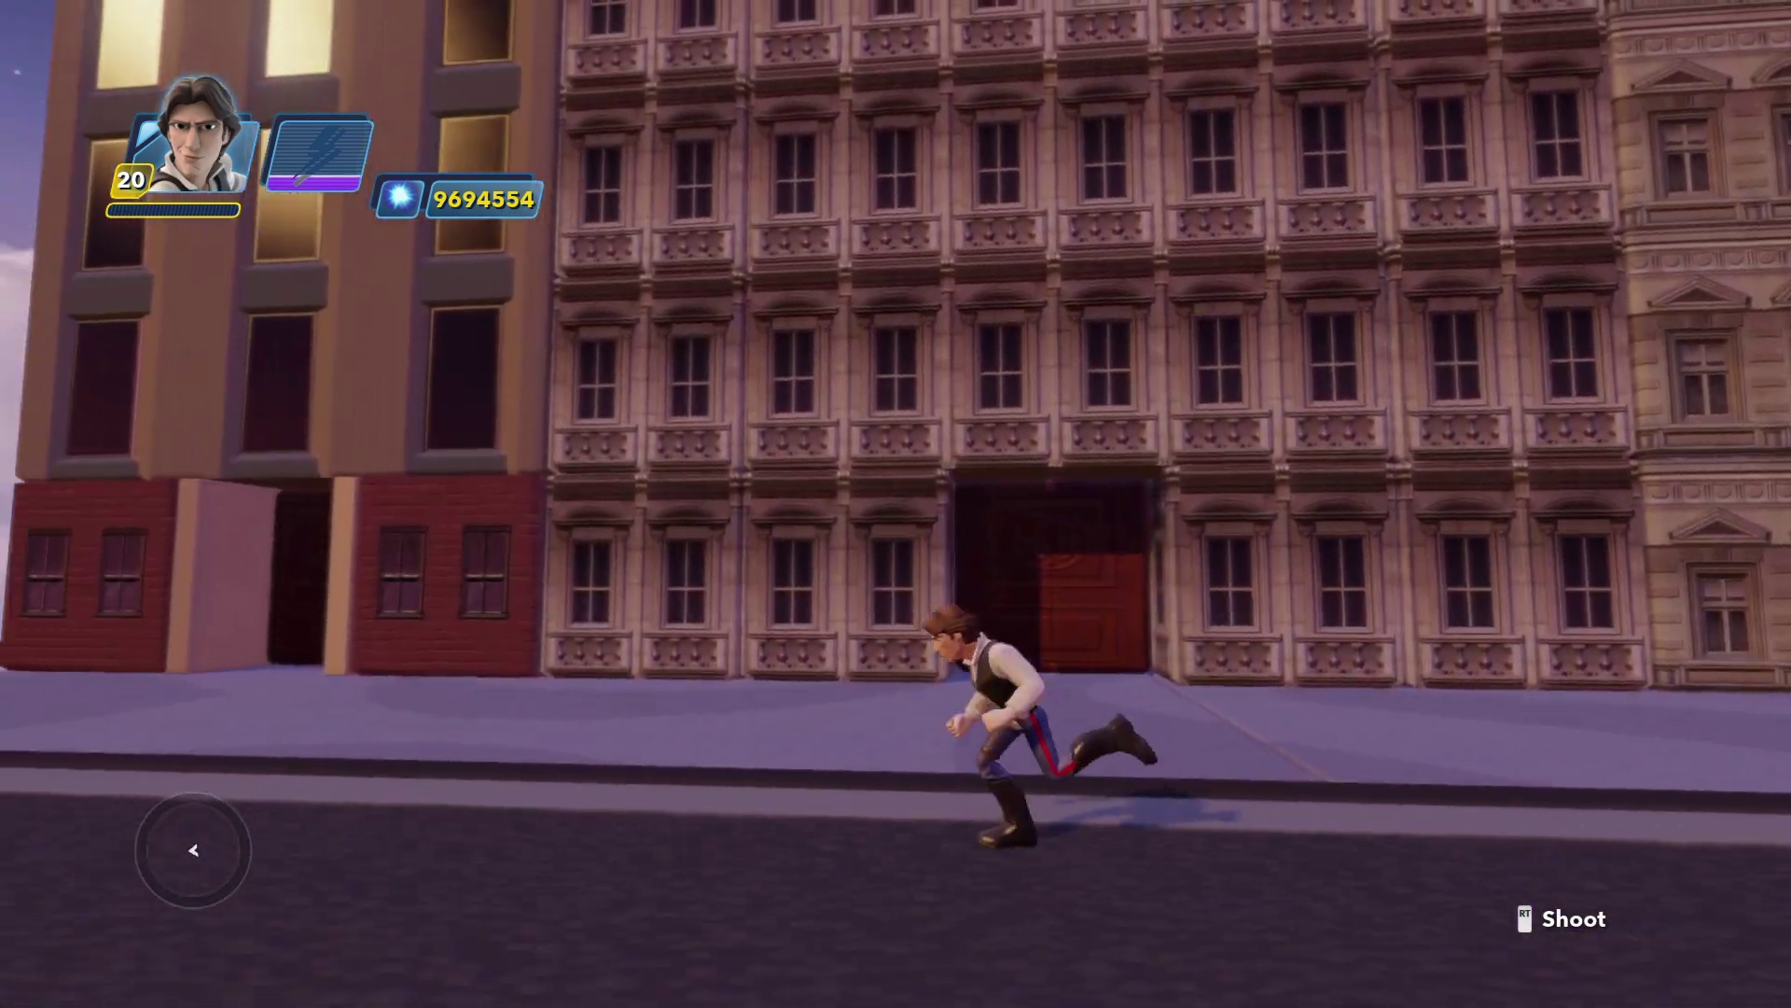
pyautogui.press('w')
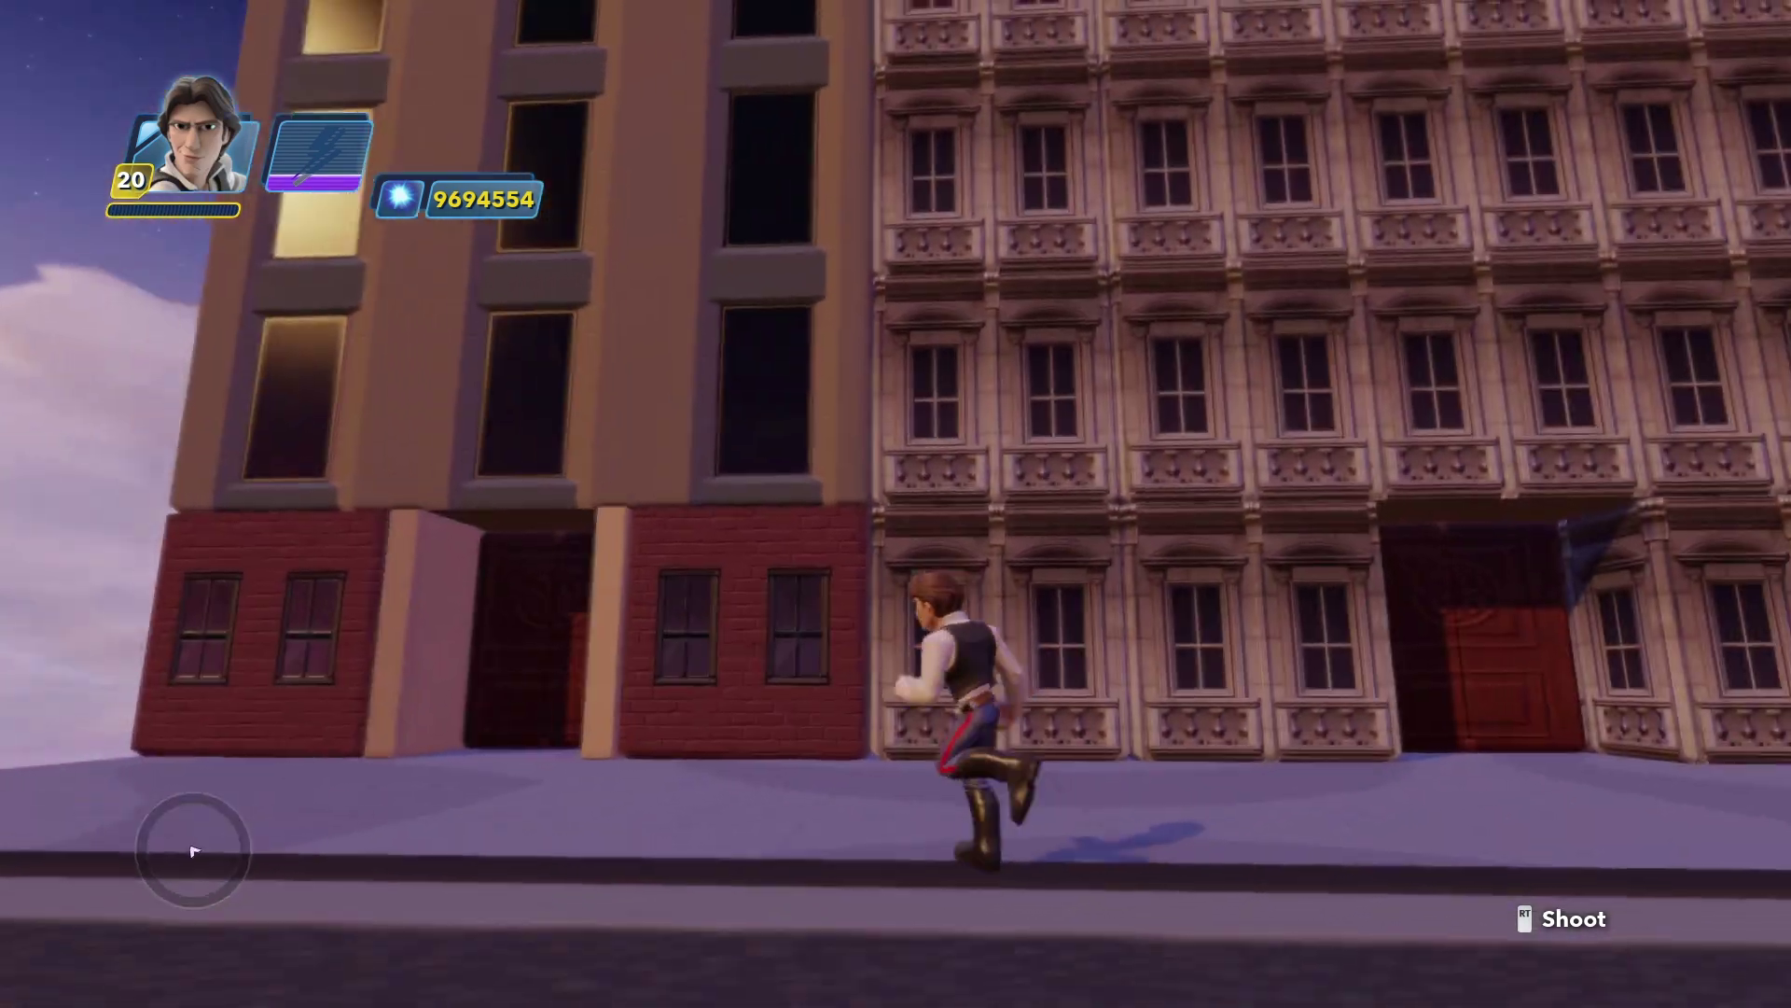
pyautogui.press('w')
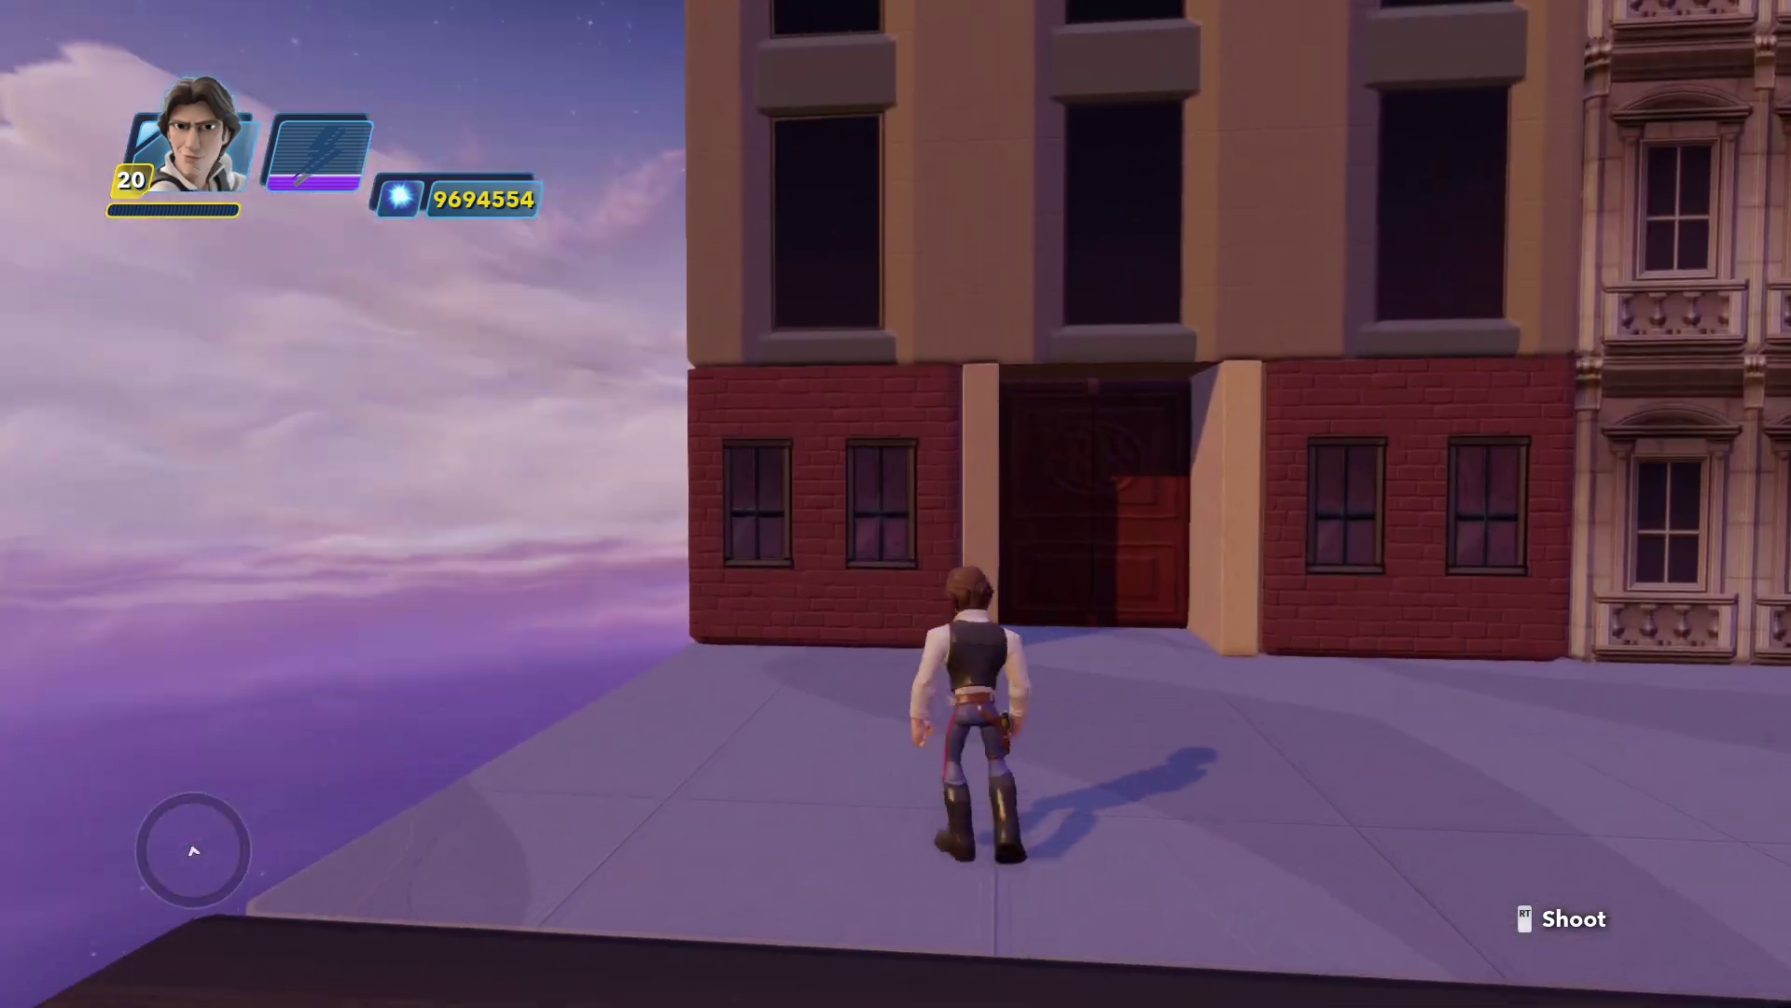
pyautogui.press('w')
pyautogui.press('d')
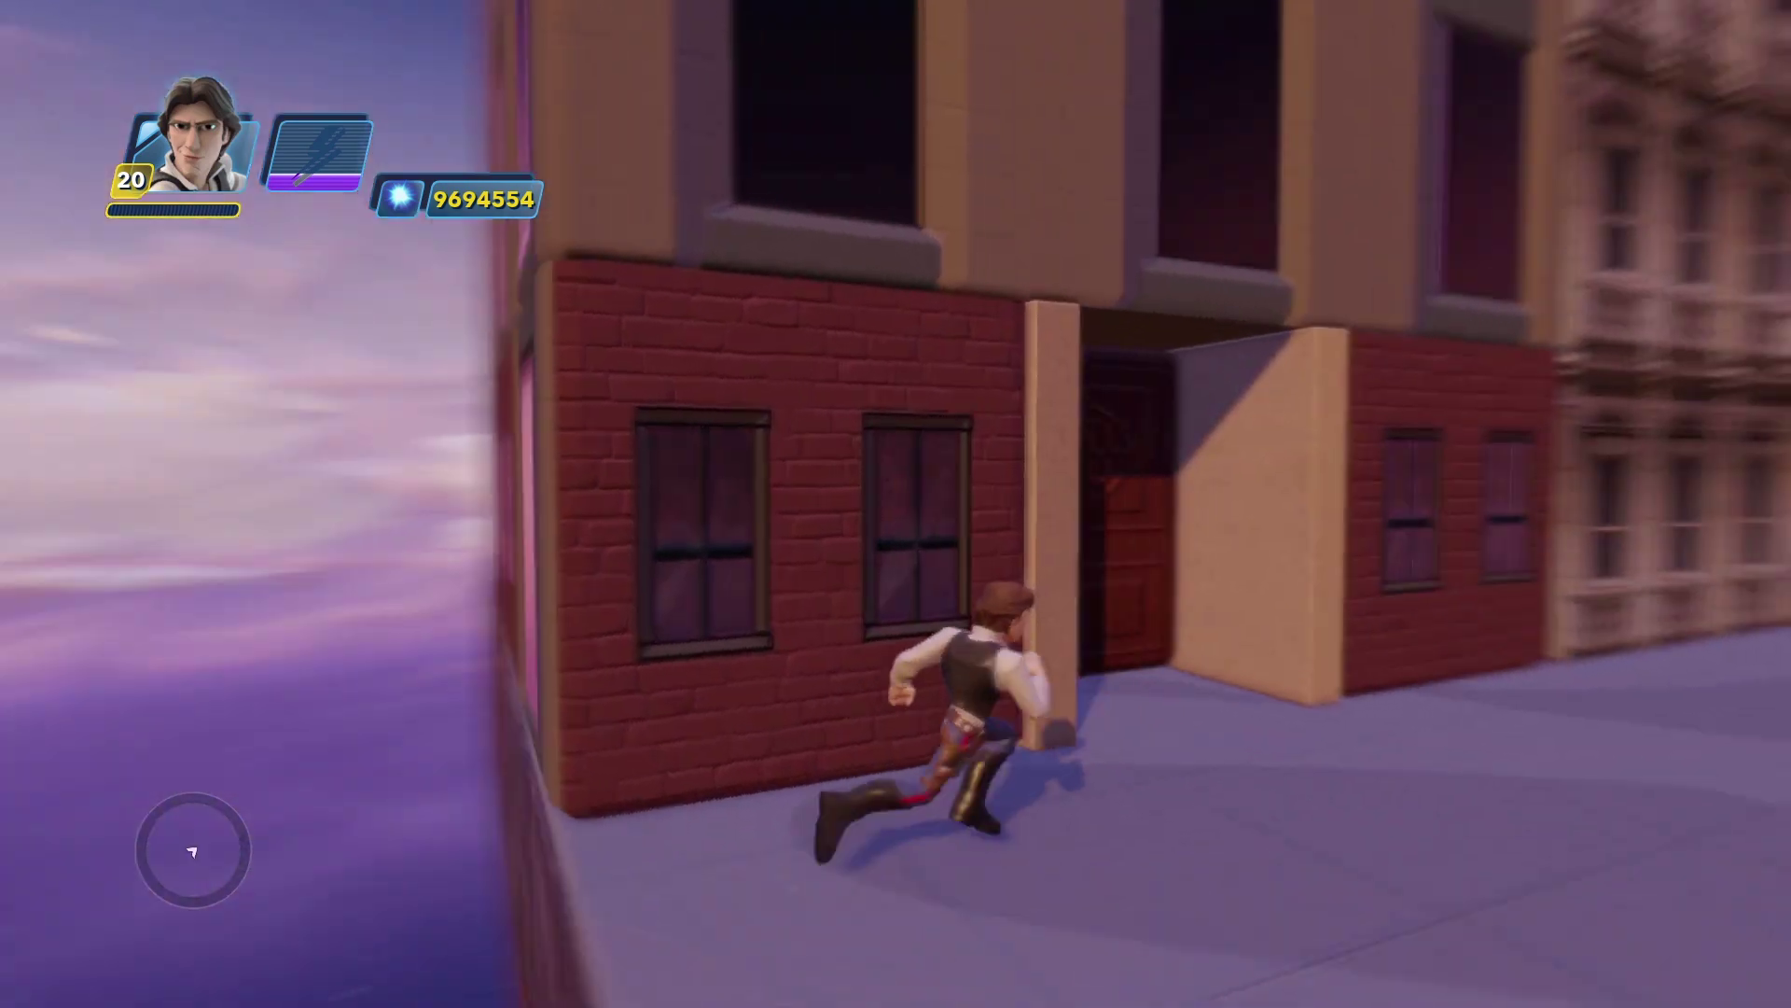
pyautogui.press('d')
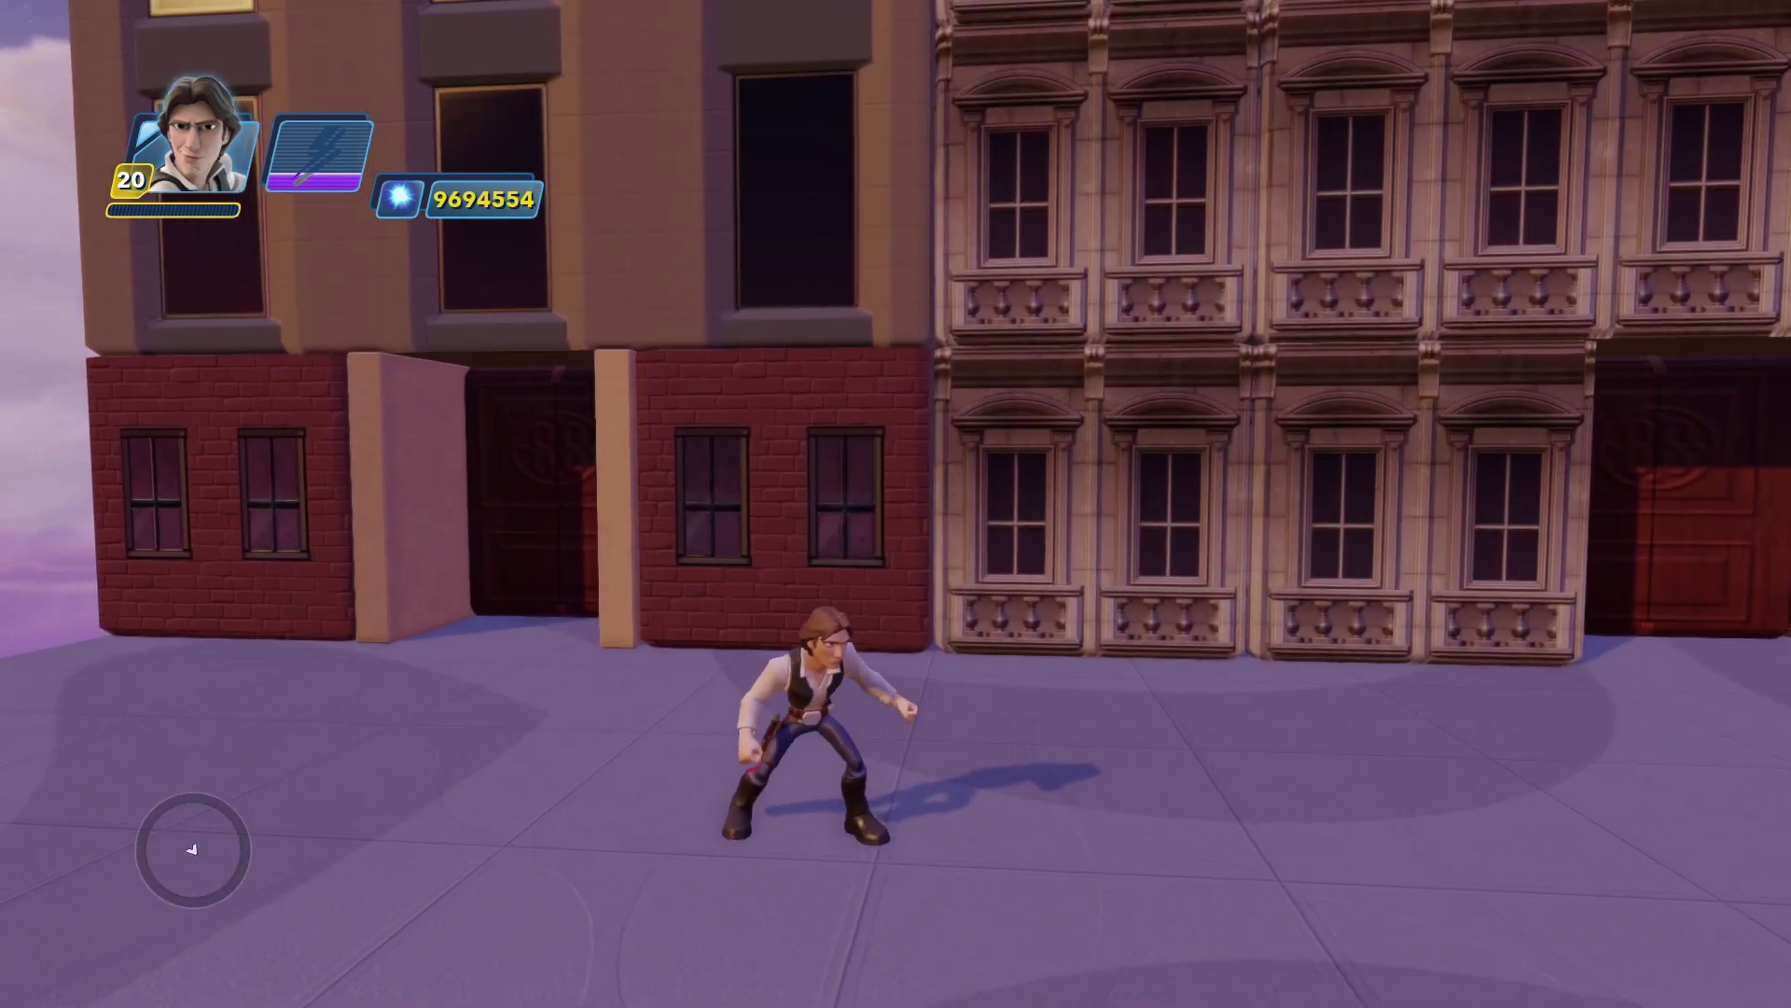
# Pull the red-brick ground-floor block beside the skyscraper's entrance out of the building with the wand and place it on the sidewalk.
pyautogui.press('q')
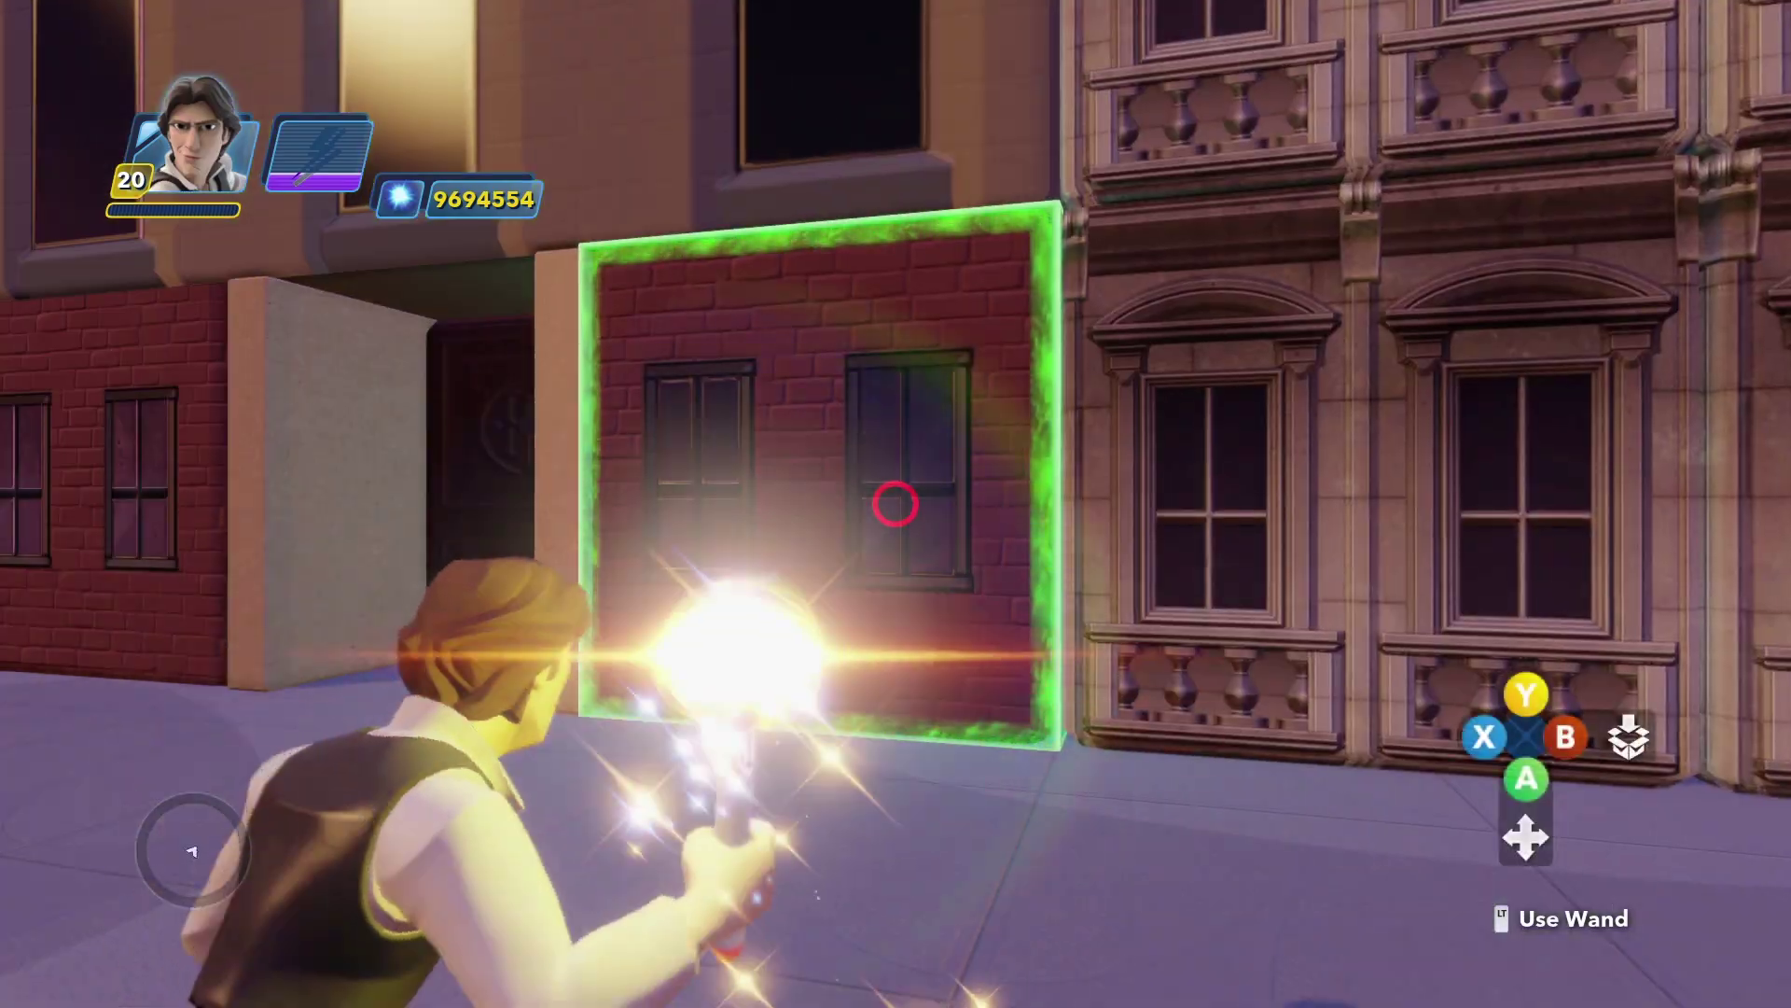
pyautogui.press('w')
pyautogui.press('space')
pyautogui.press('e')
pyautogui.press('s')
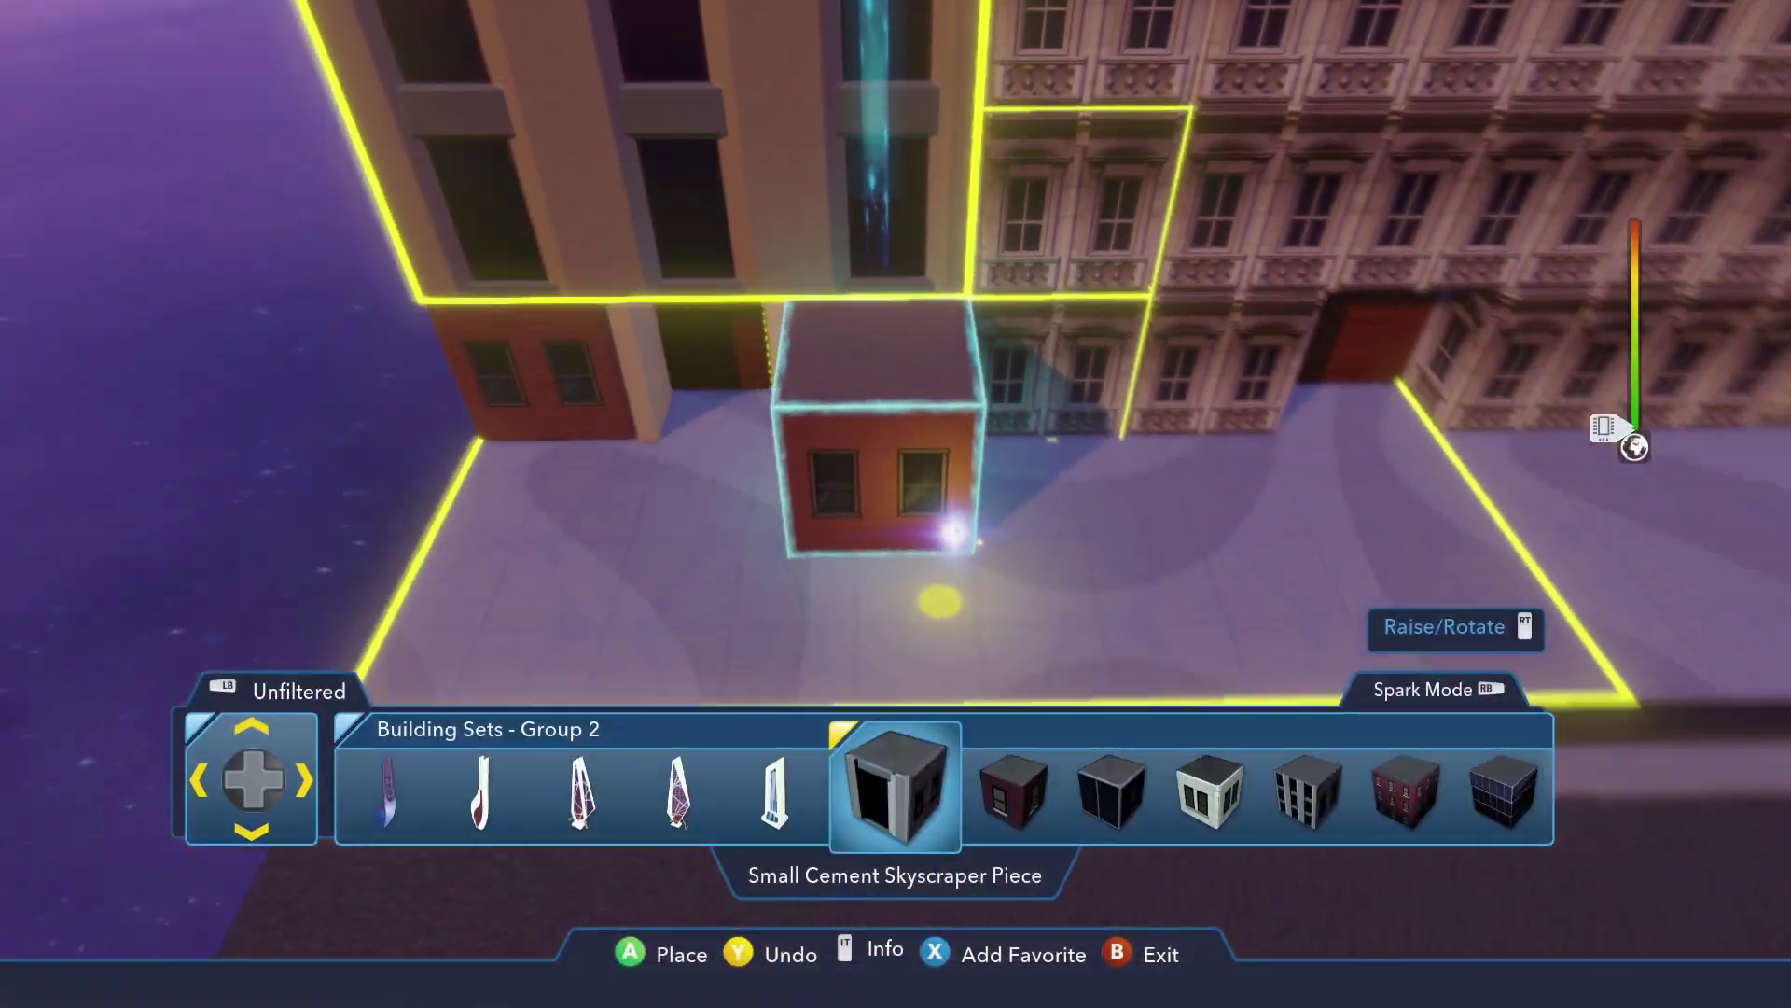
pyautogui.press('Return')
pyautogui.press('Escape')
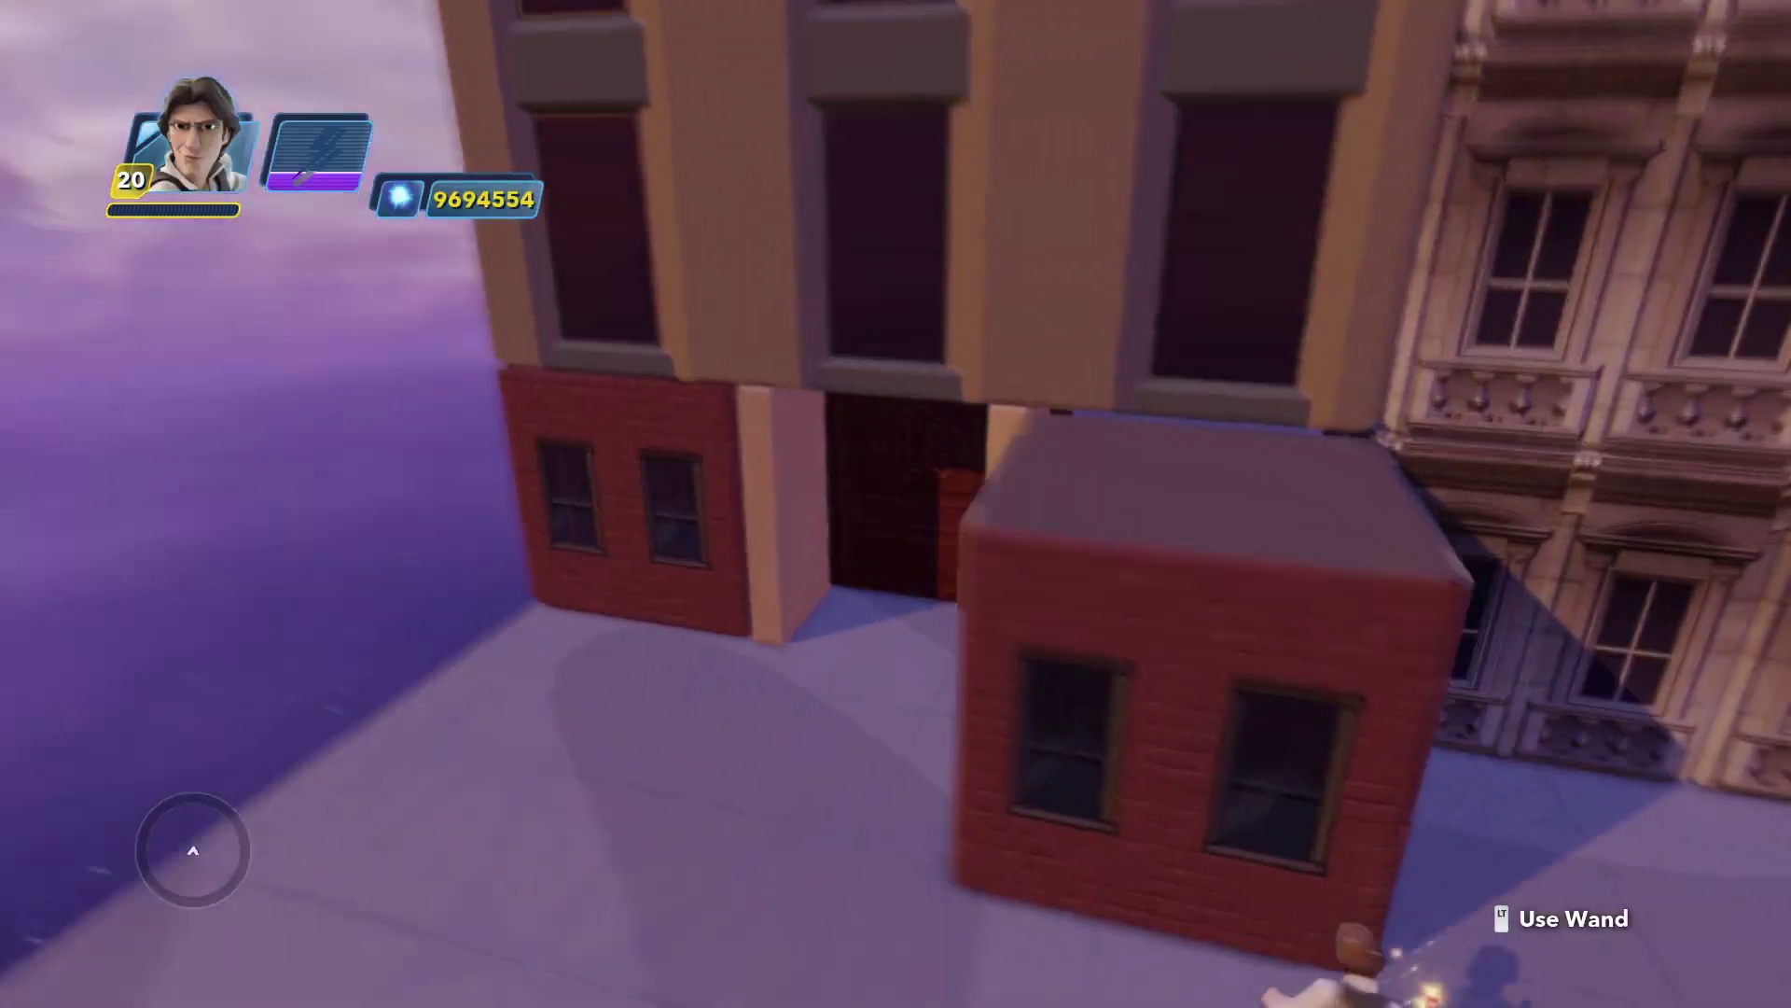
# Walk around the pulled-out block and examine its different sides.
pyautogui.press('d')
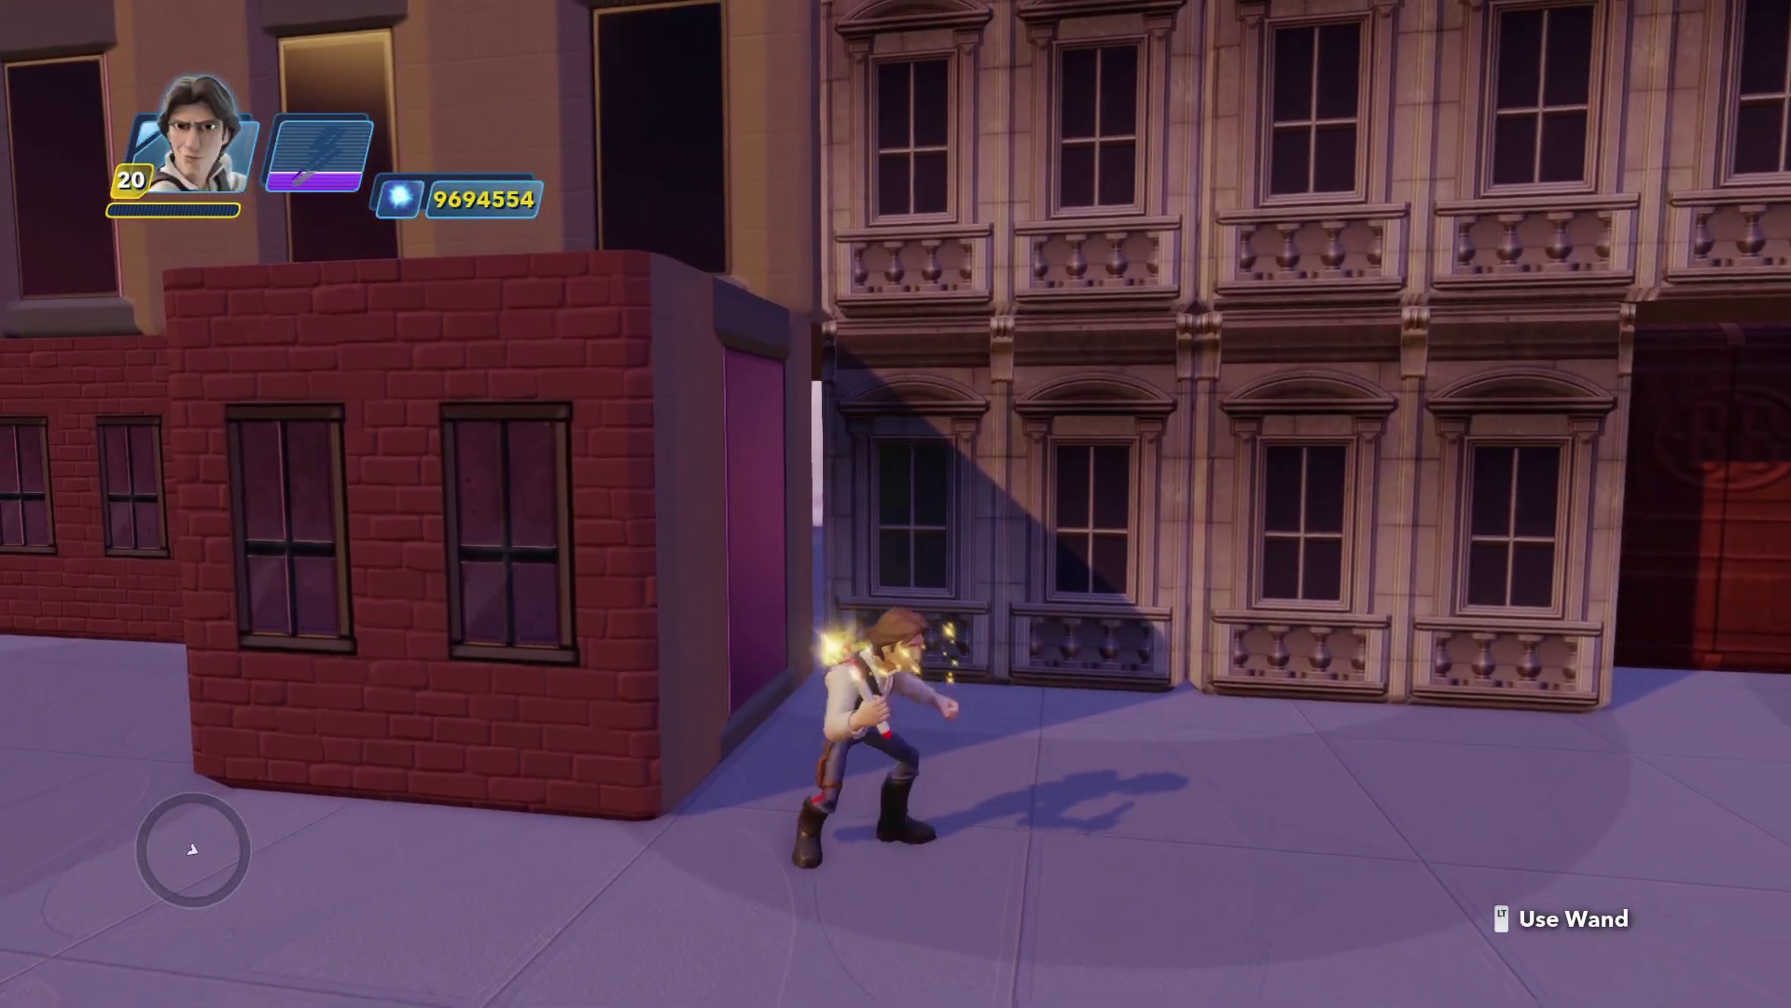
pyautogui.press('q')
pyautogui.press('a')
pyautogui.press('a')
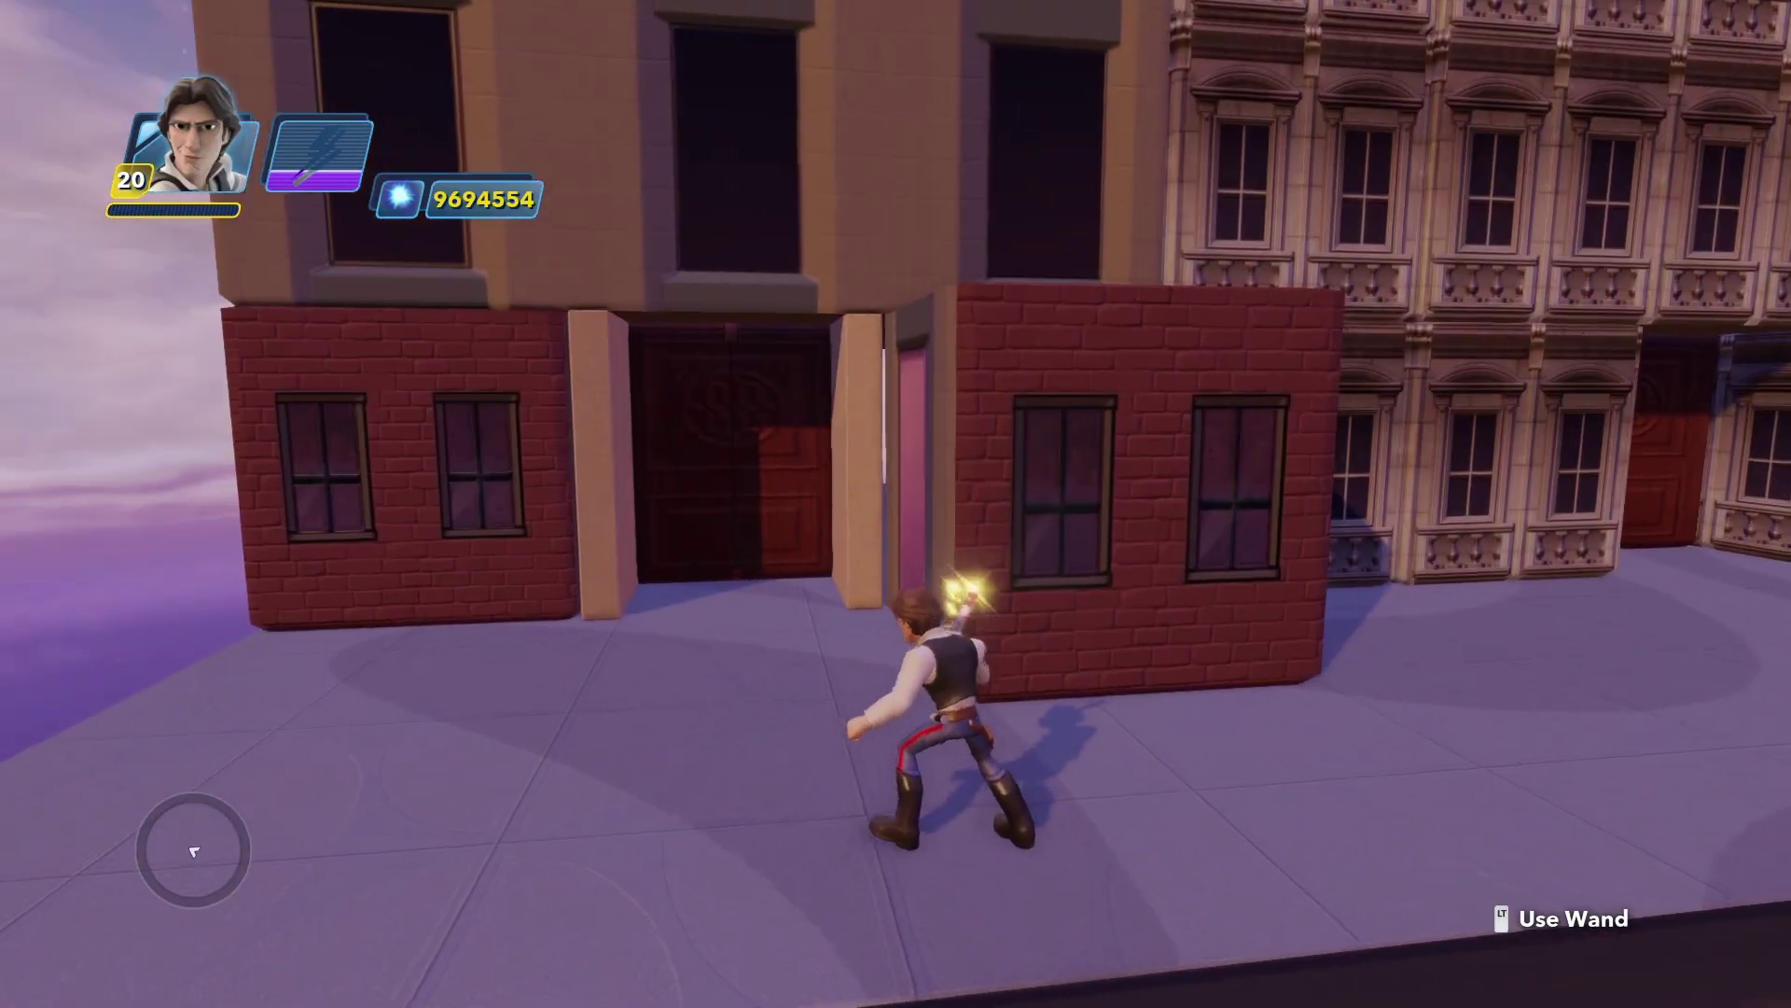
pyautogui.press('d')
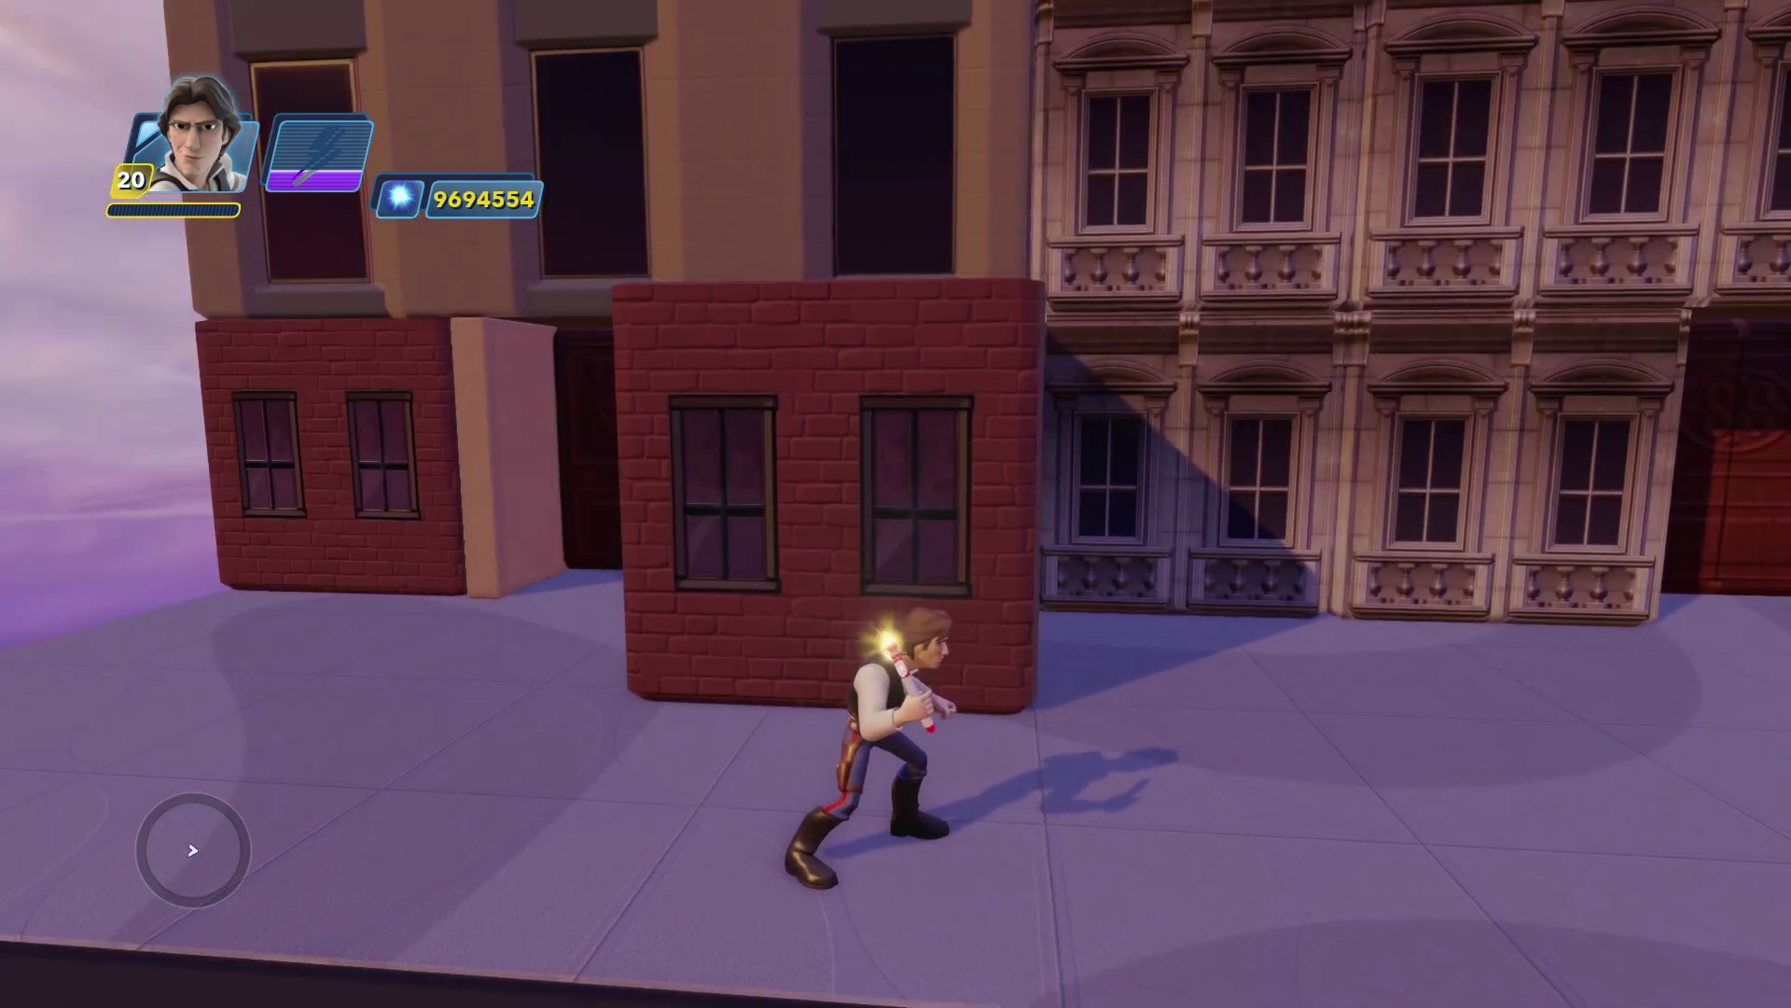
# Pick up the pulled-out block with the wand and rotate it so its cement side with the tall window faces the street.
pyautogui.press('e')
pyautogui.press('Escape')
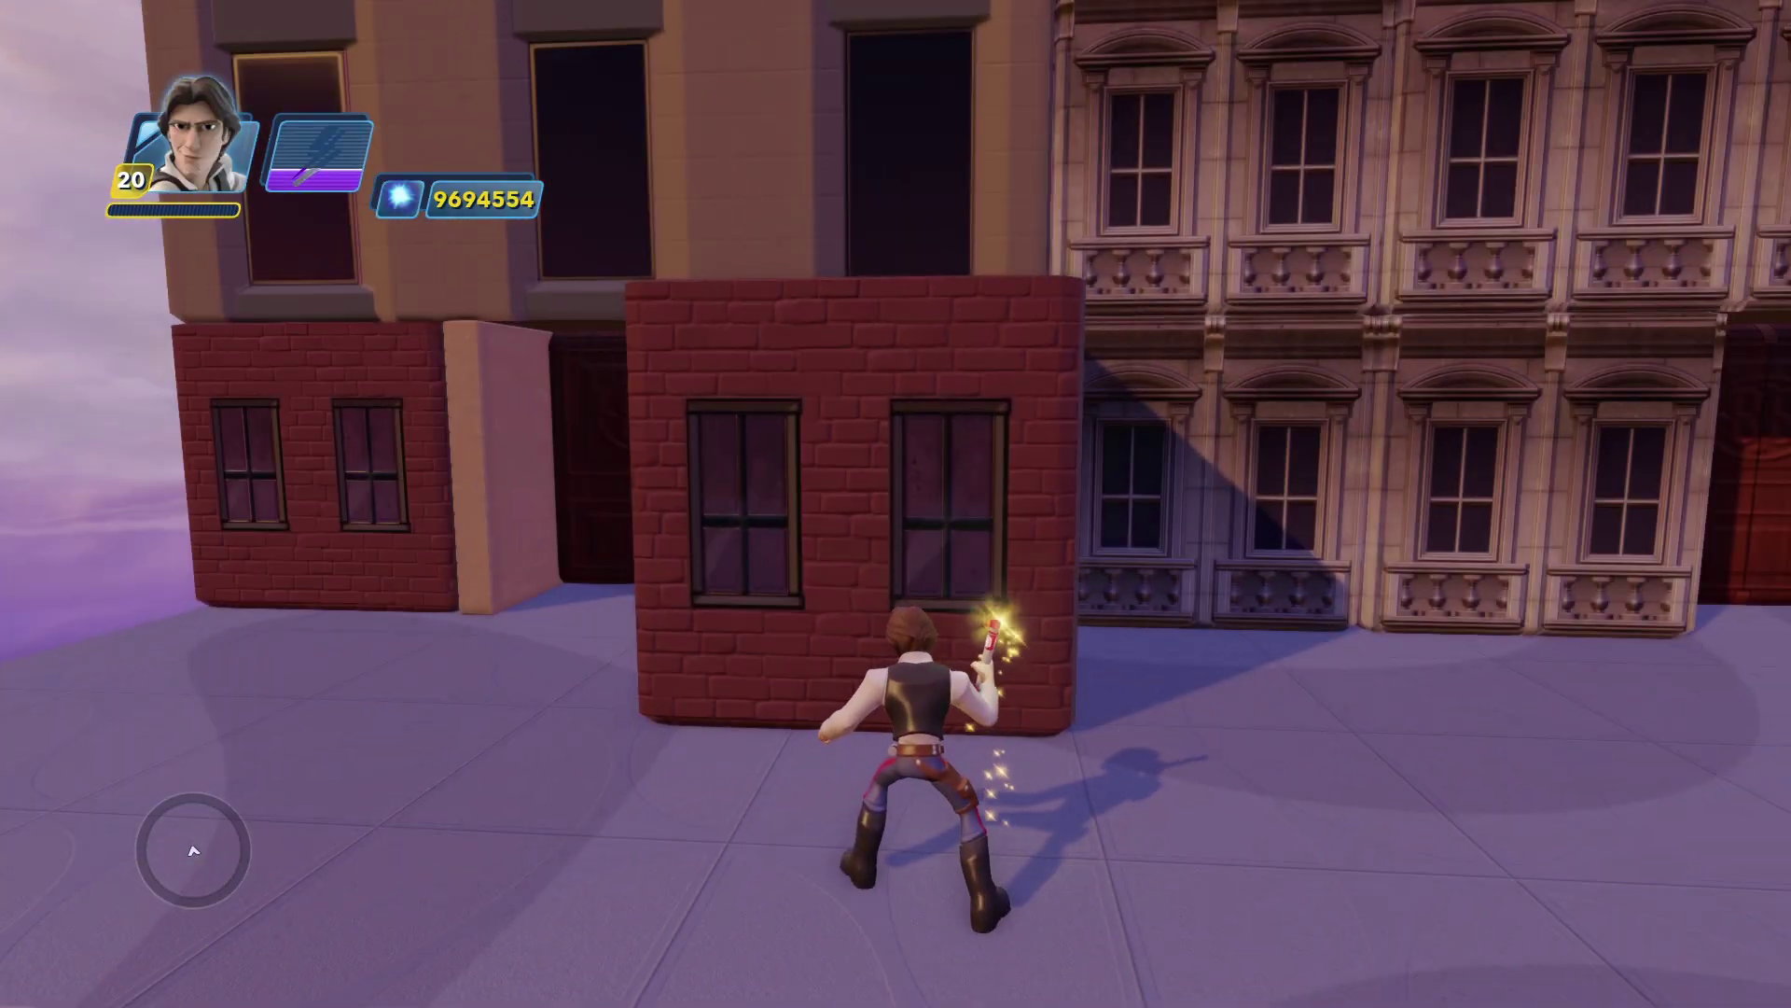
pyautogui.press('e')
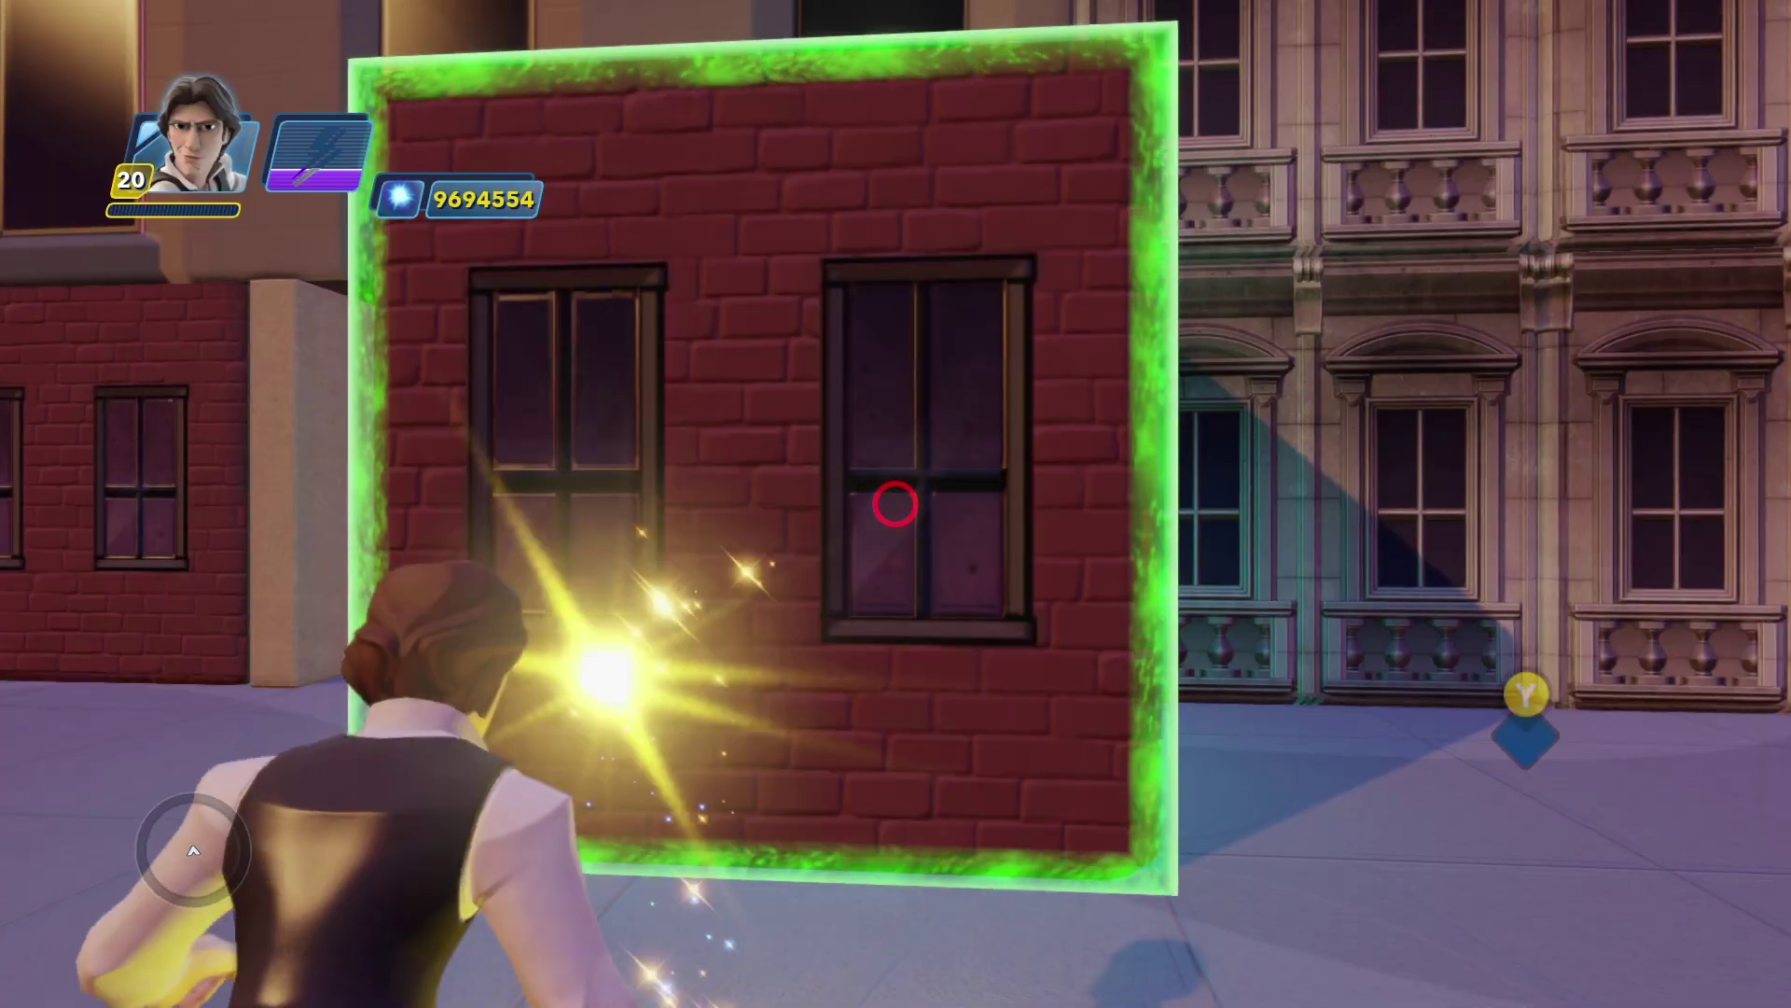
pyautogui.press('Return')
pyautogui.press('Right')
pyautogui.press('Right')
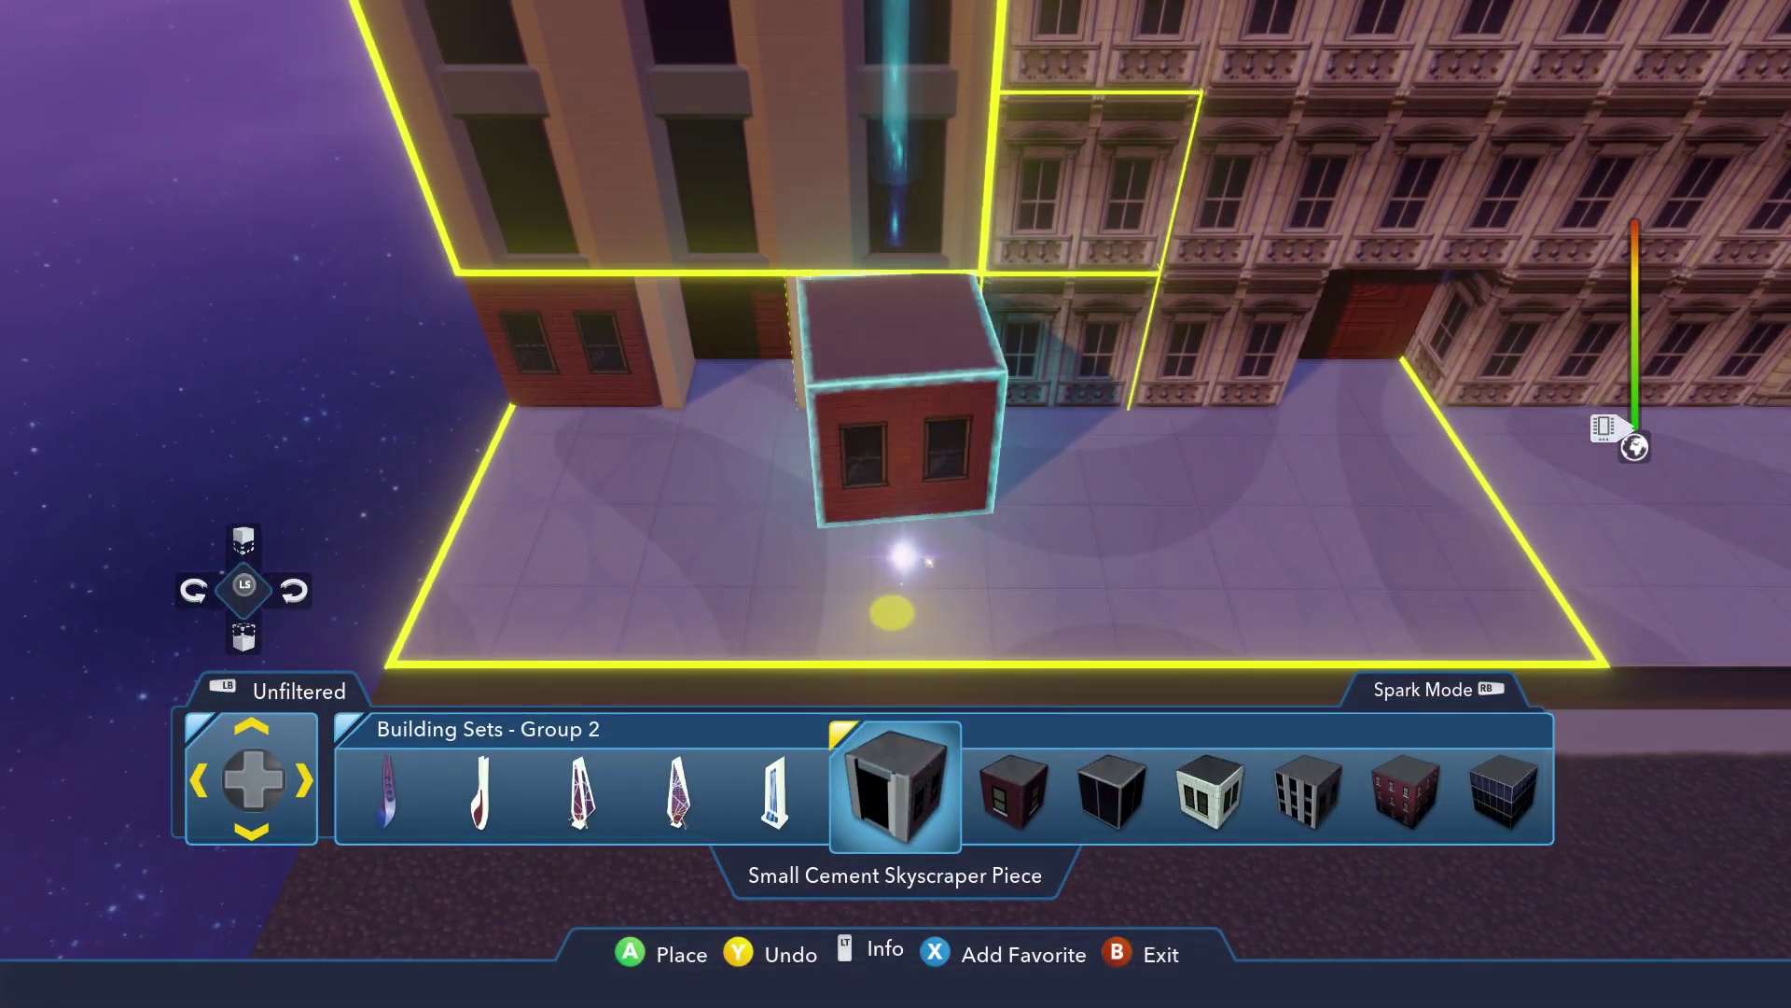
pyautogui.press('Escape')
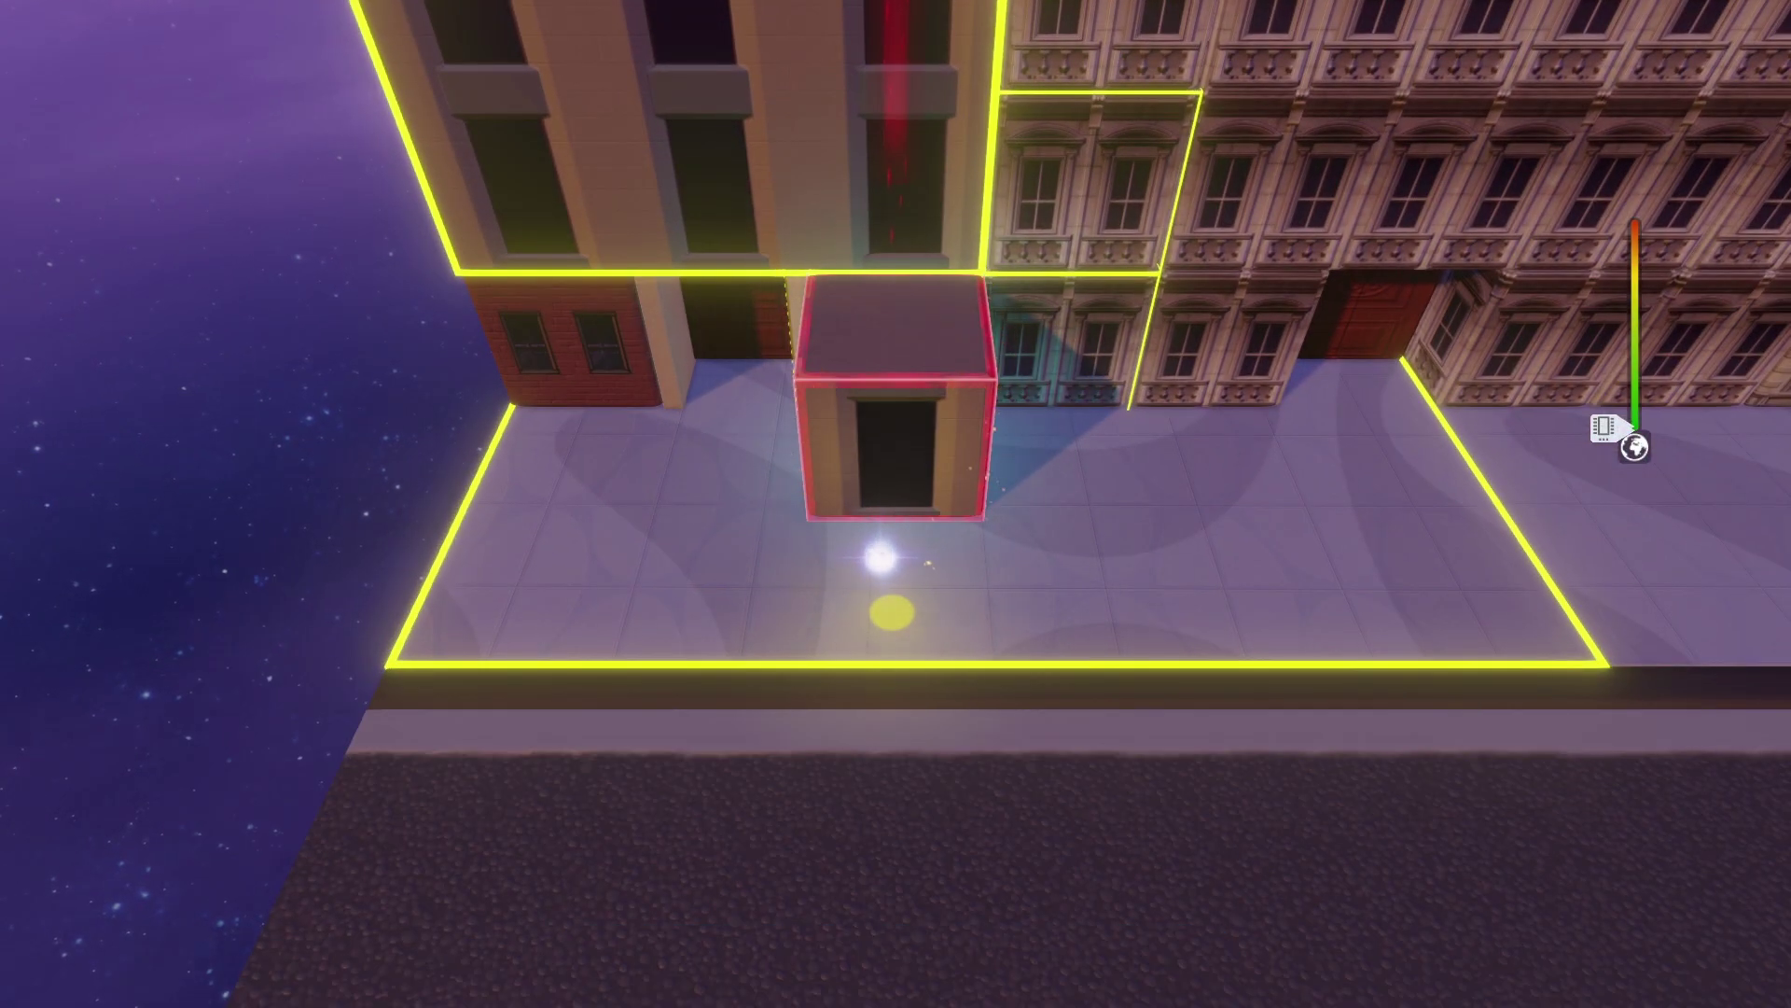
# Examine the rotated block's cement front and its adjacent red-brick side from the sidewalk.
pyautogui.press('a')
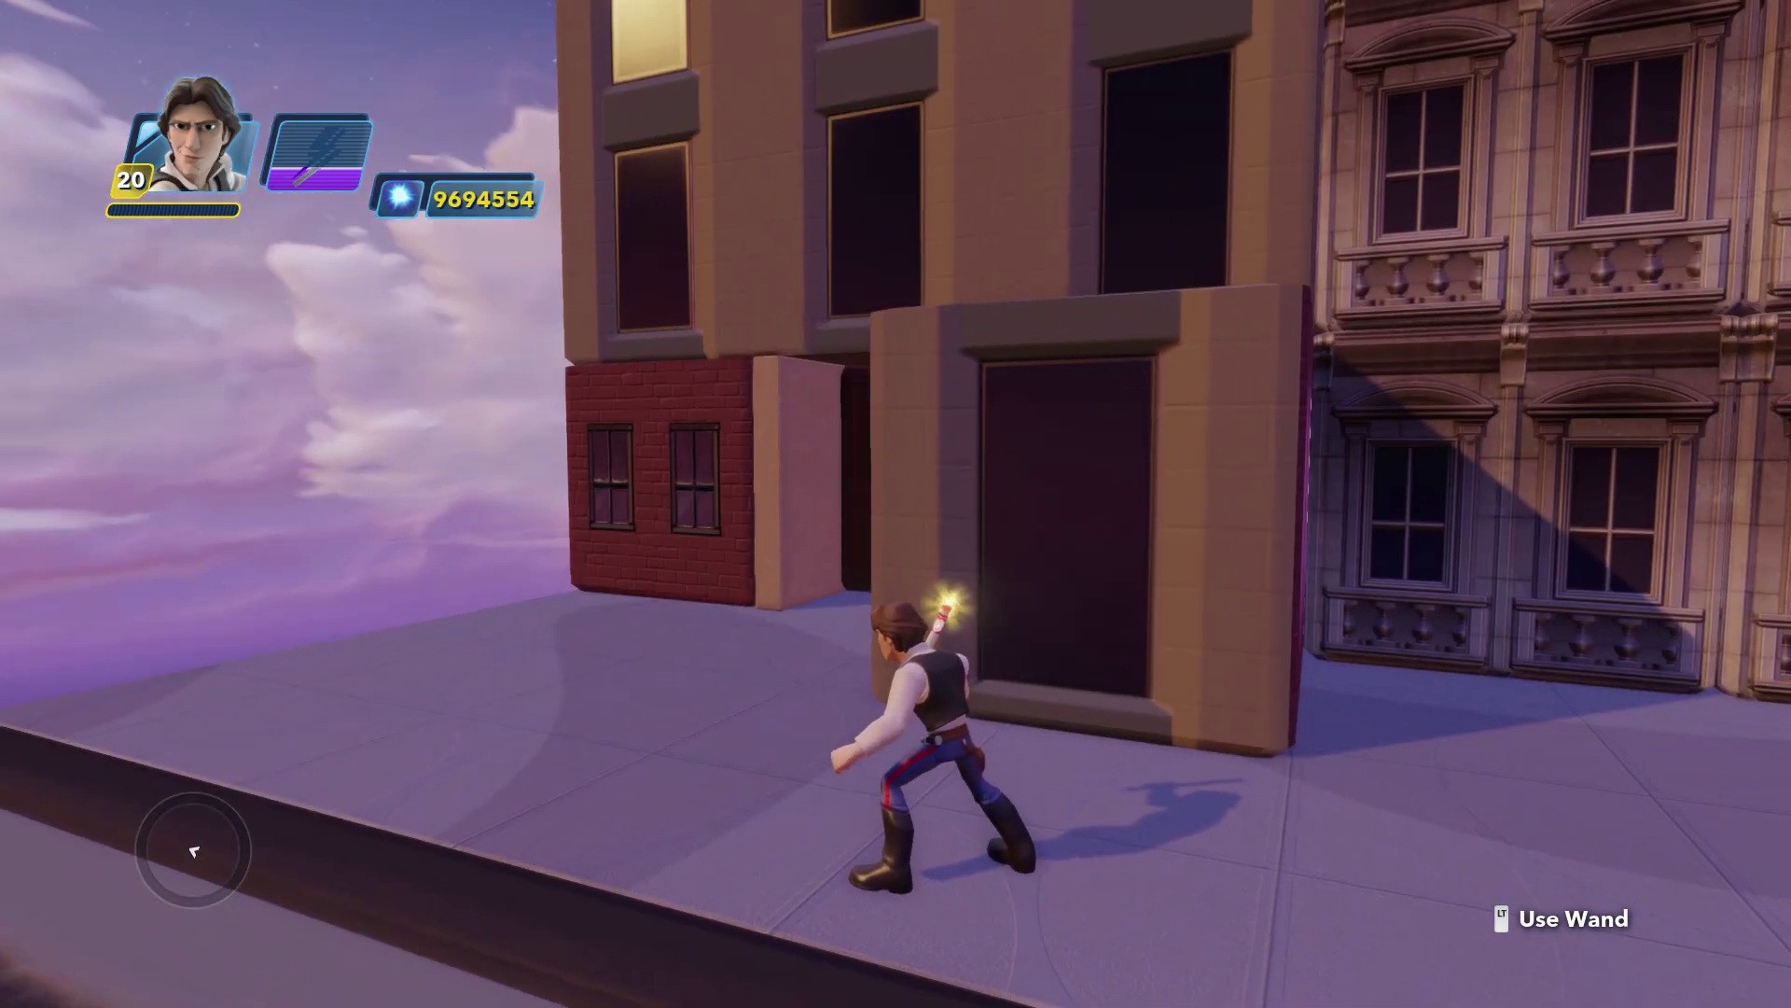
pyautogui.press('w')
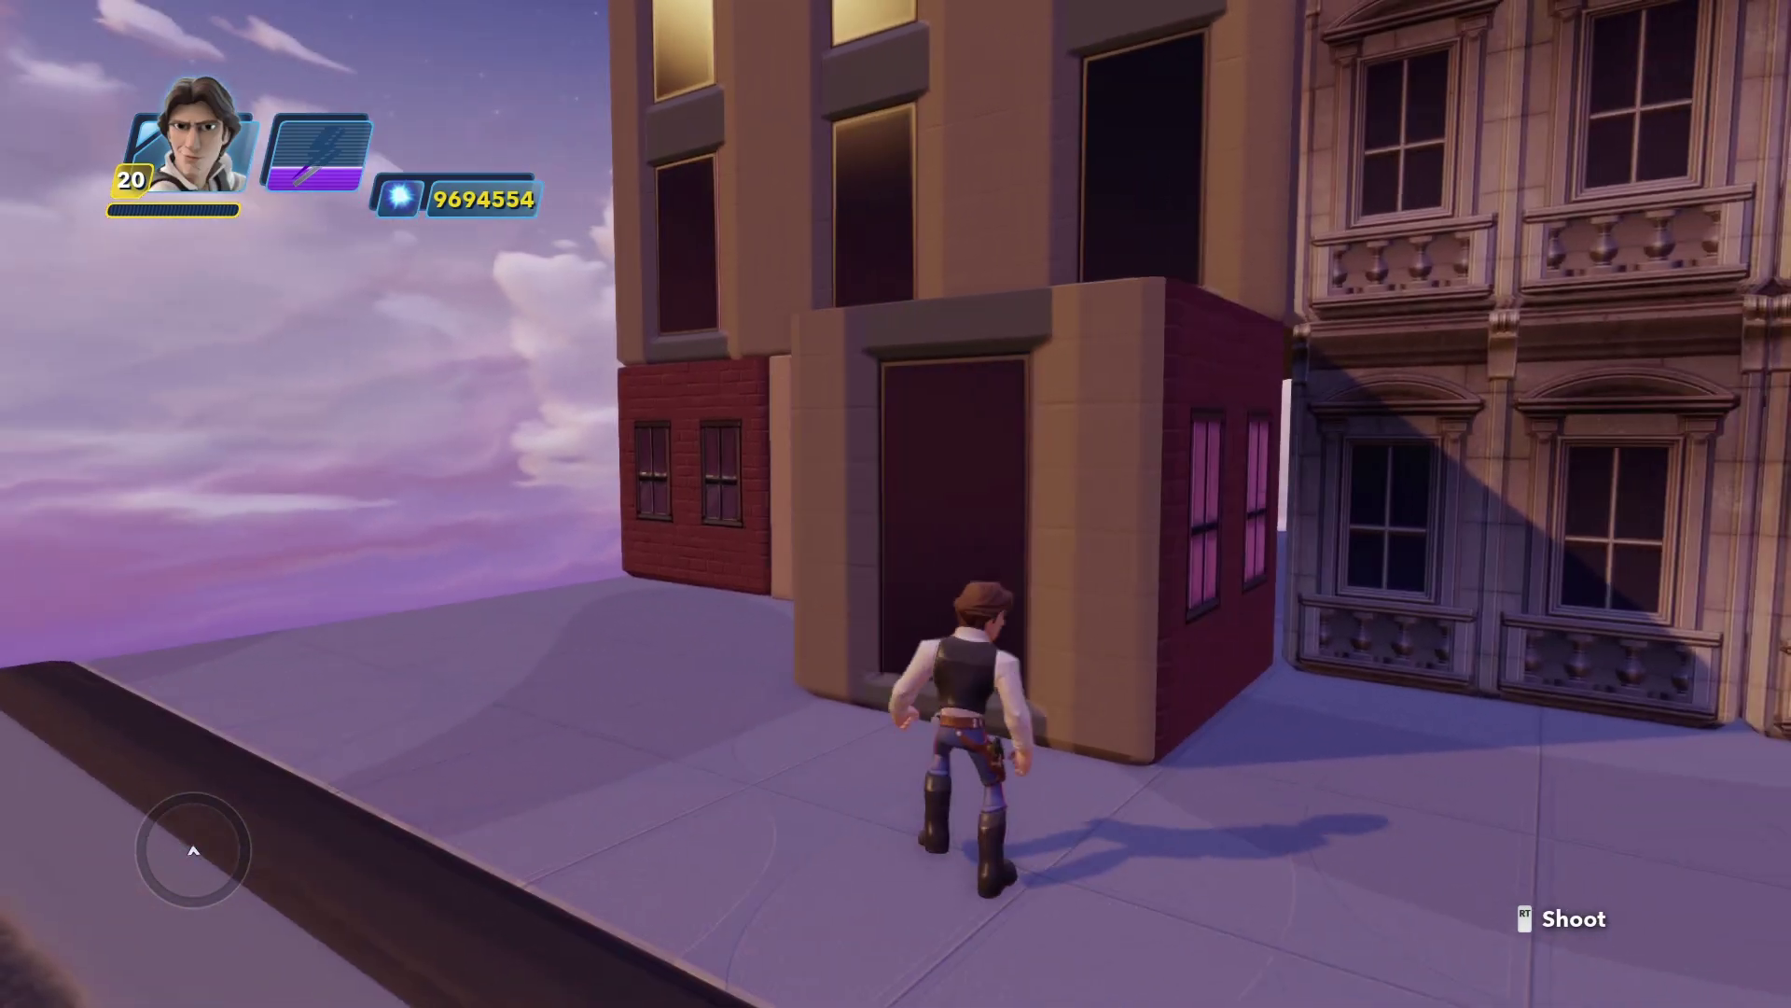
pyautogui.press('a')
pyautogui.press('d')
pyautogui.press('d')
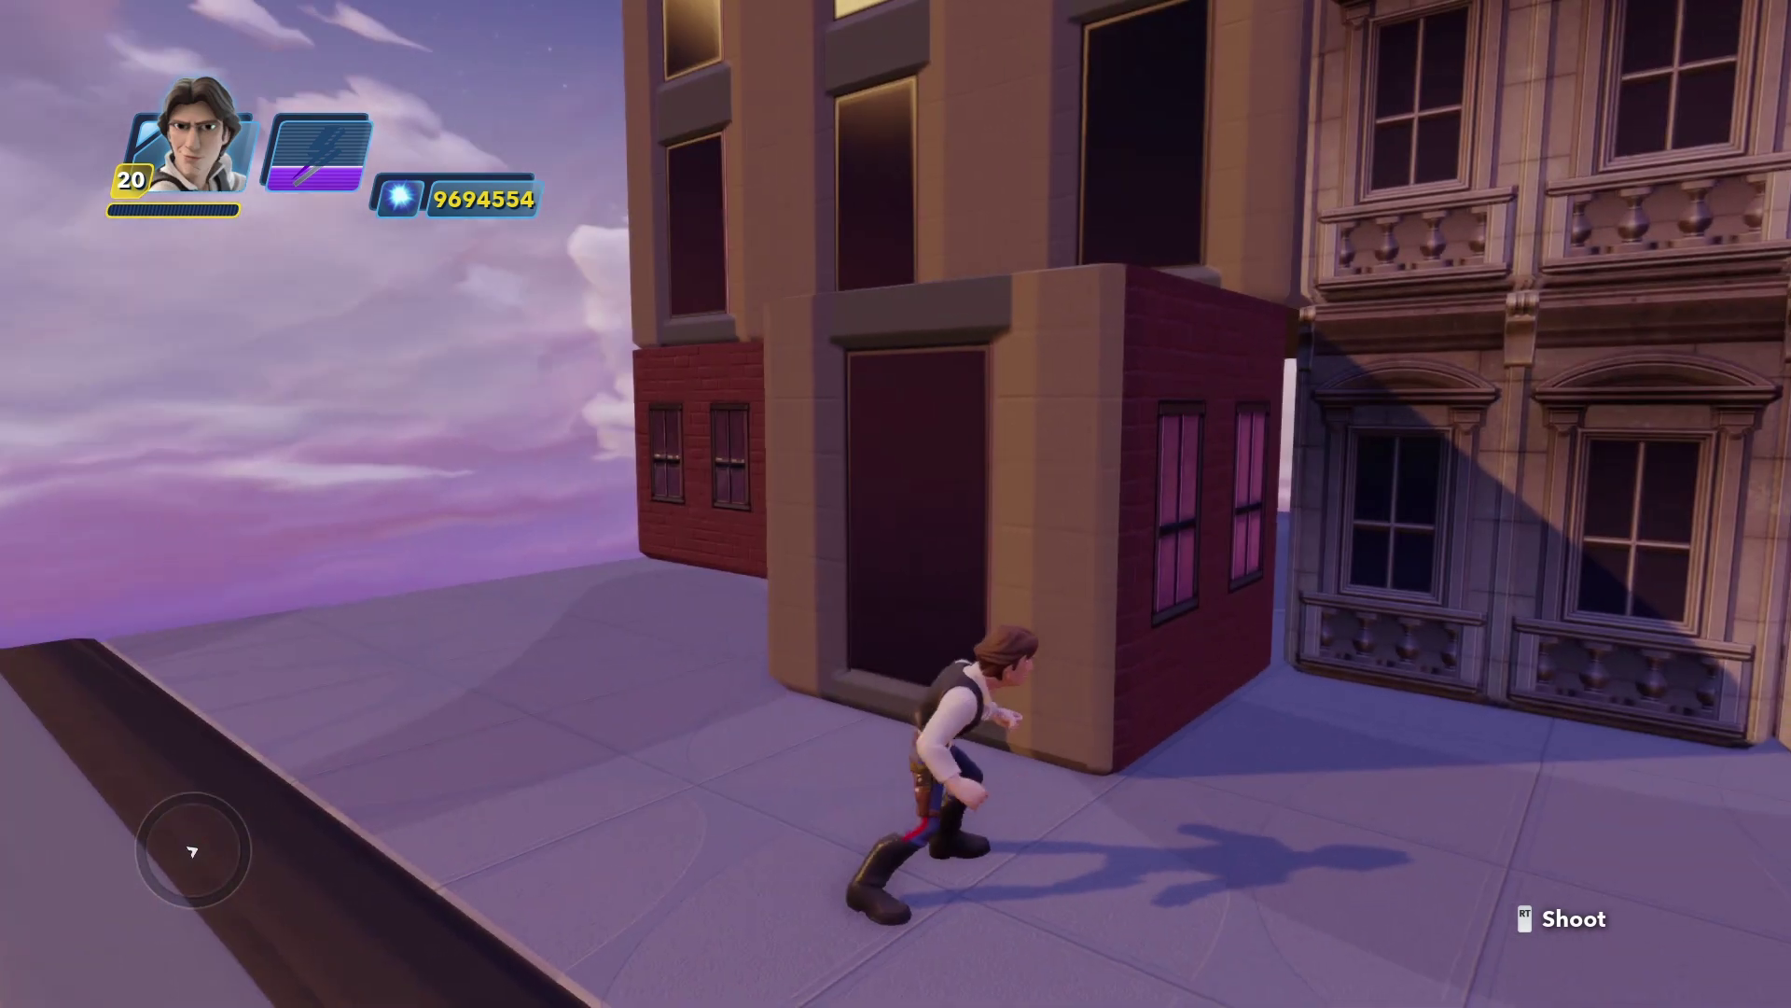
# Pull an ornate stone ground-floor block out of the neighbouring building with the wand and place it beside the cement block.
pyautogui.press('d')
pyautogui.press('w')
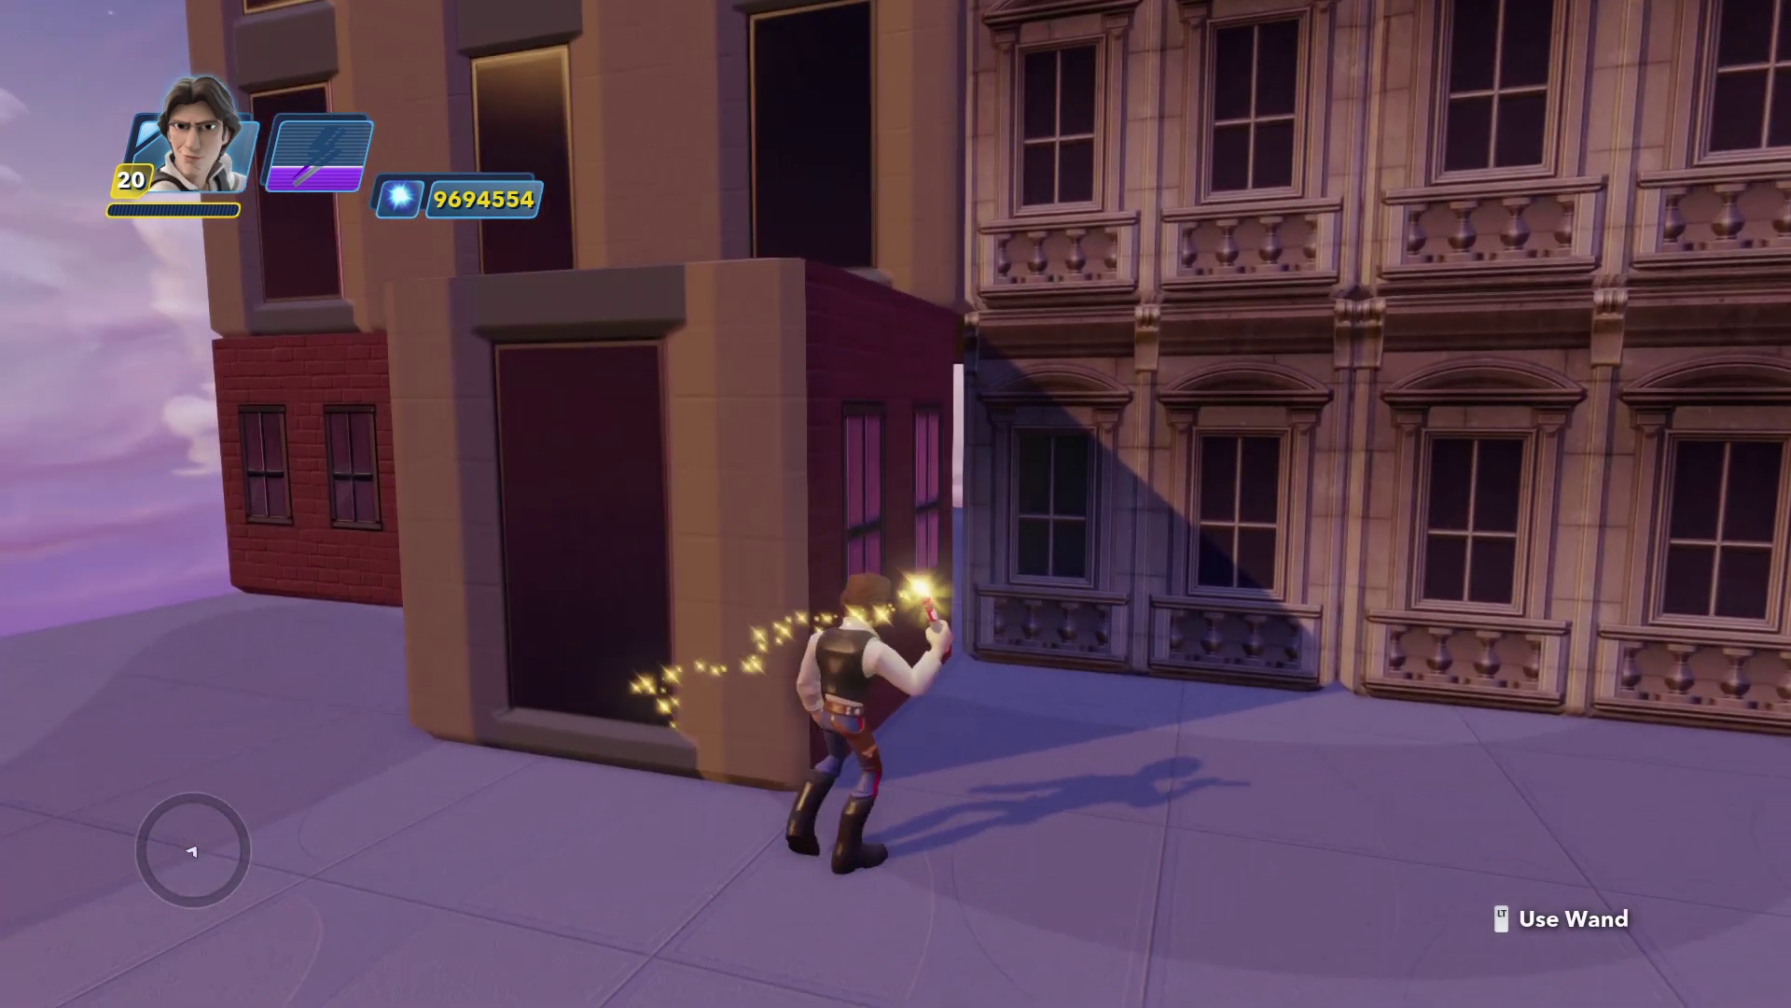
pyautogui.press('b')
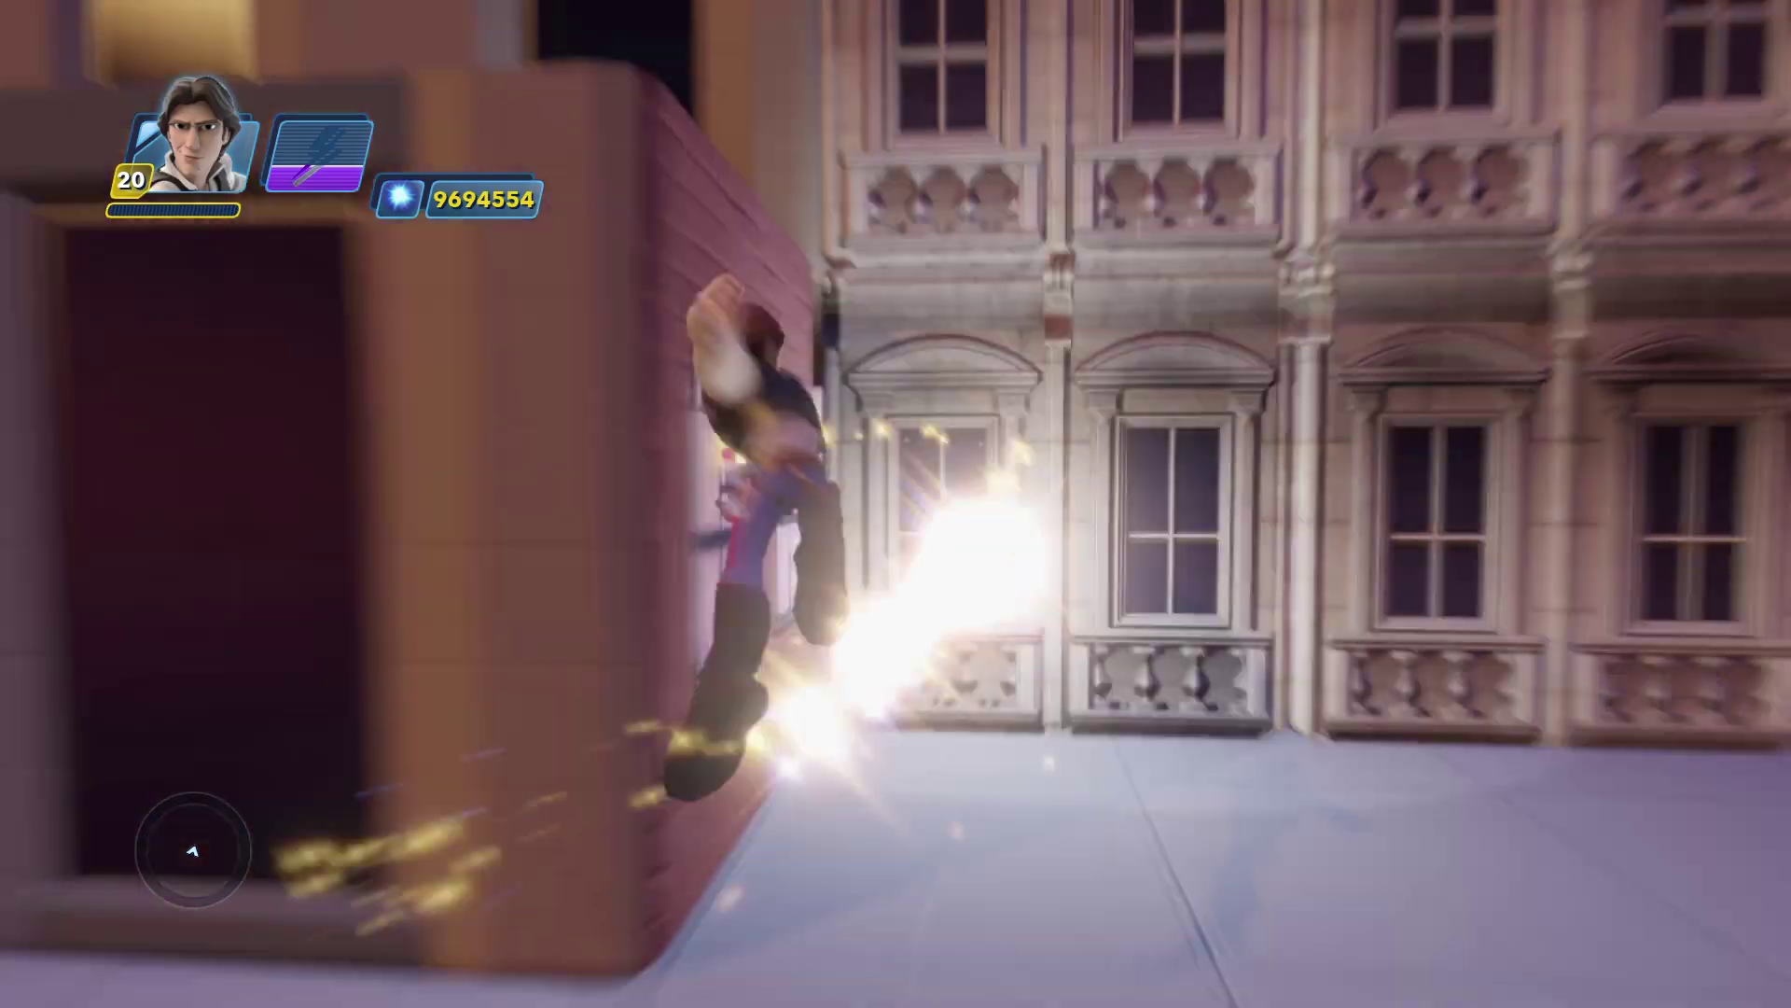
pyautogui.press('a')
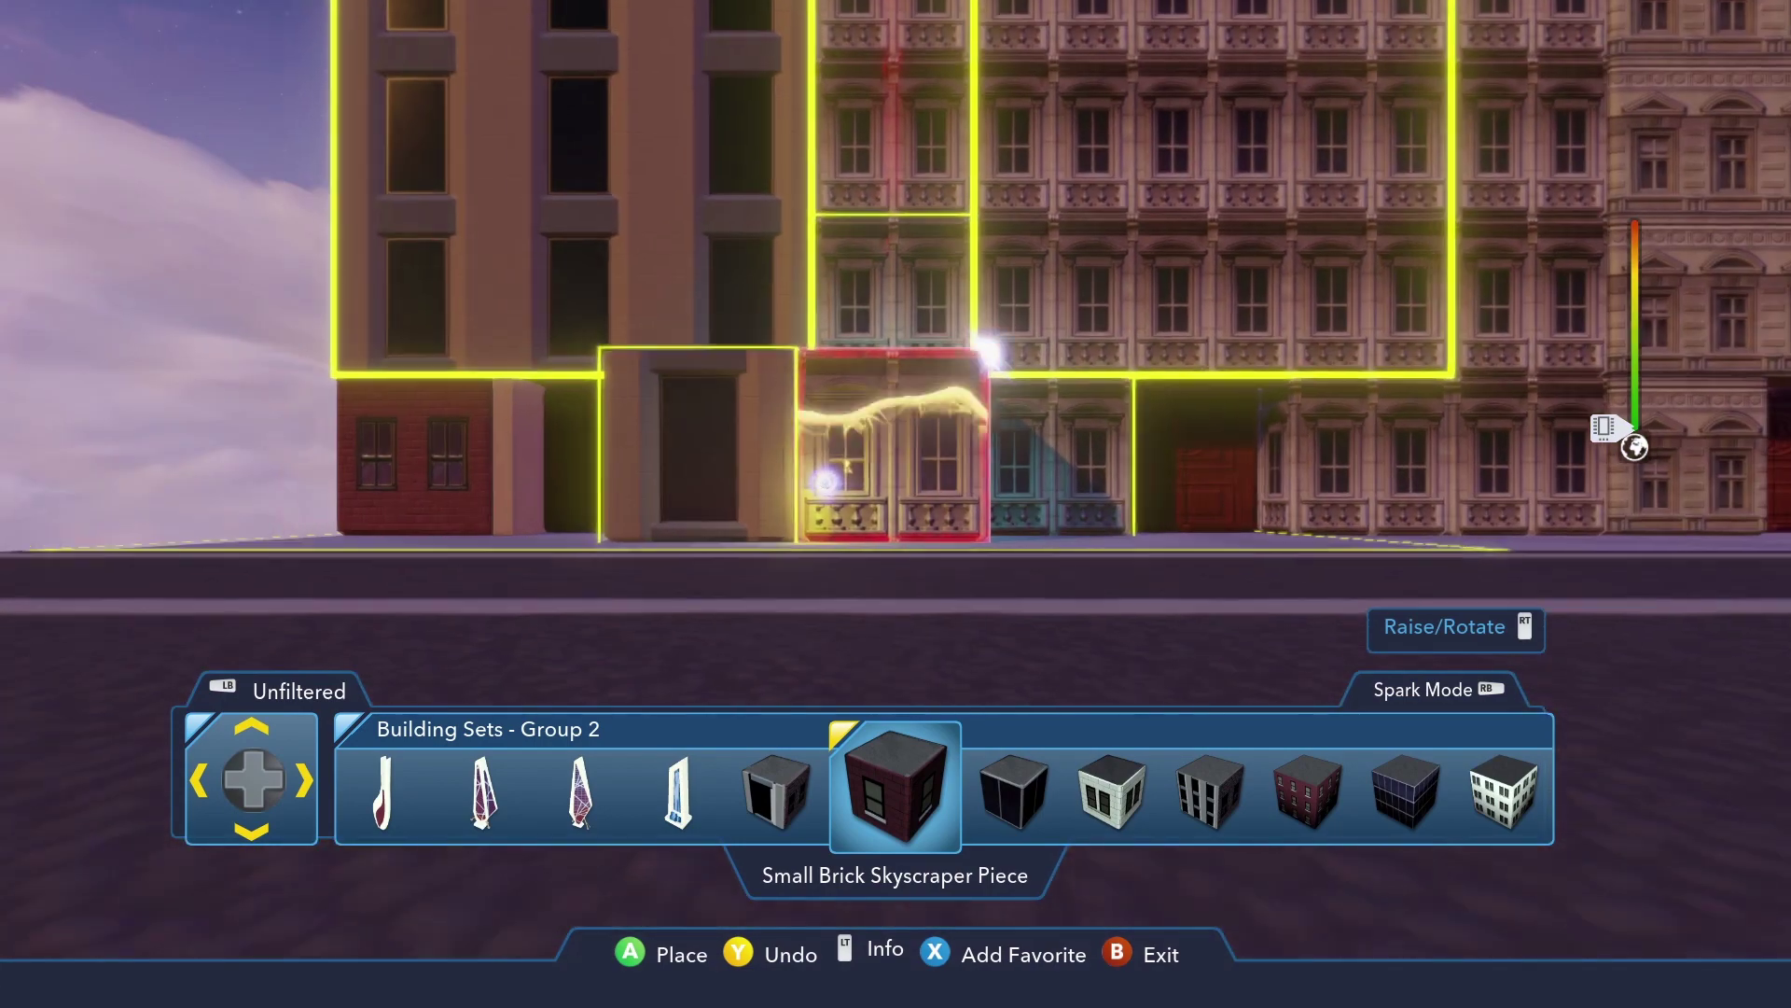
pyautogui.press('b')
pyautogui.press('w')
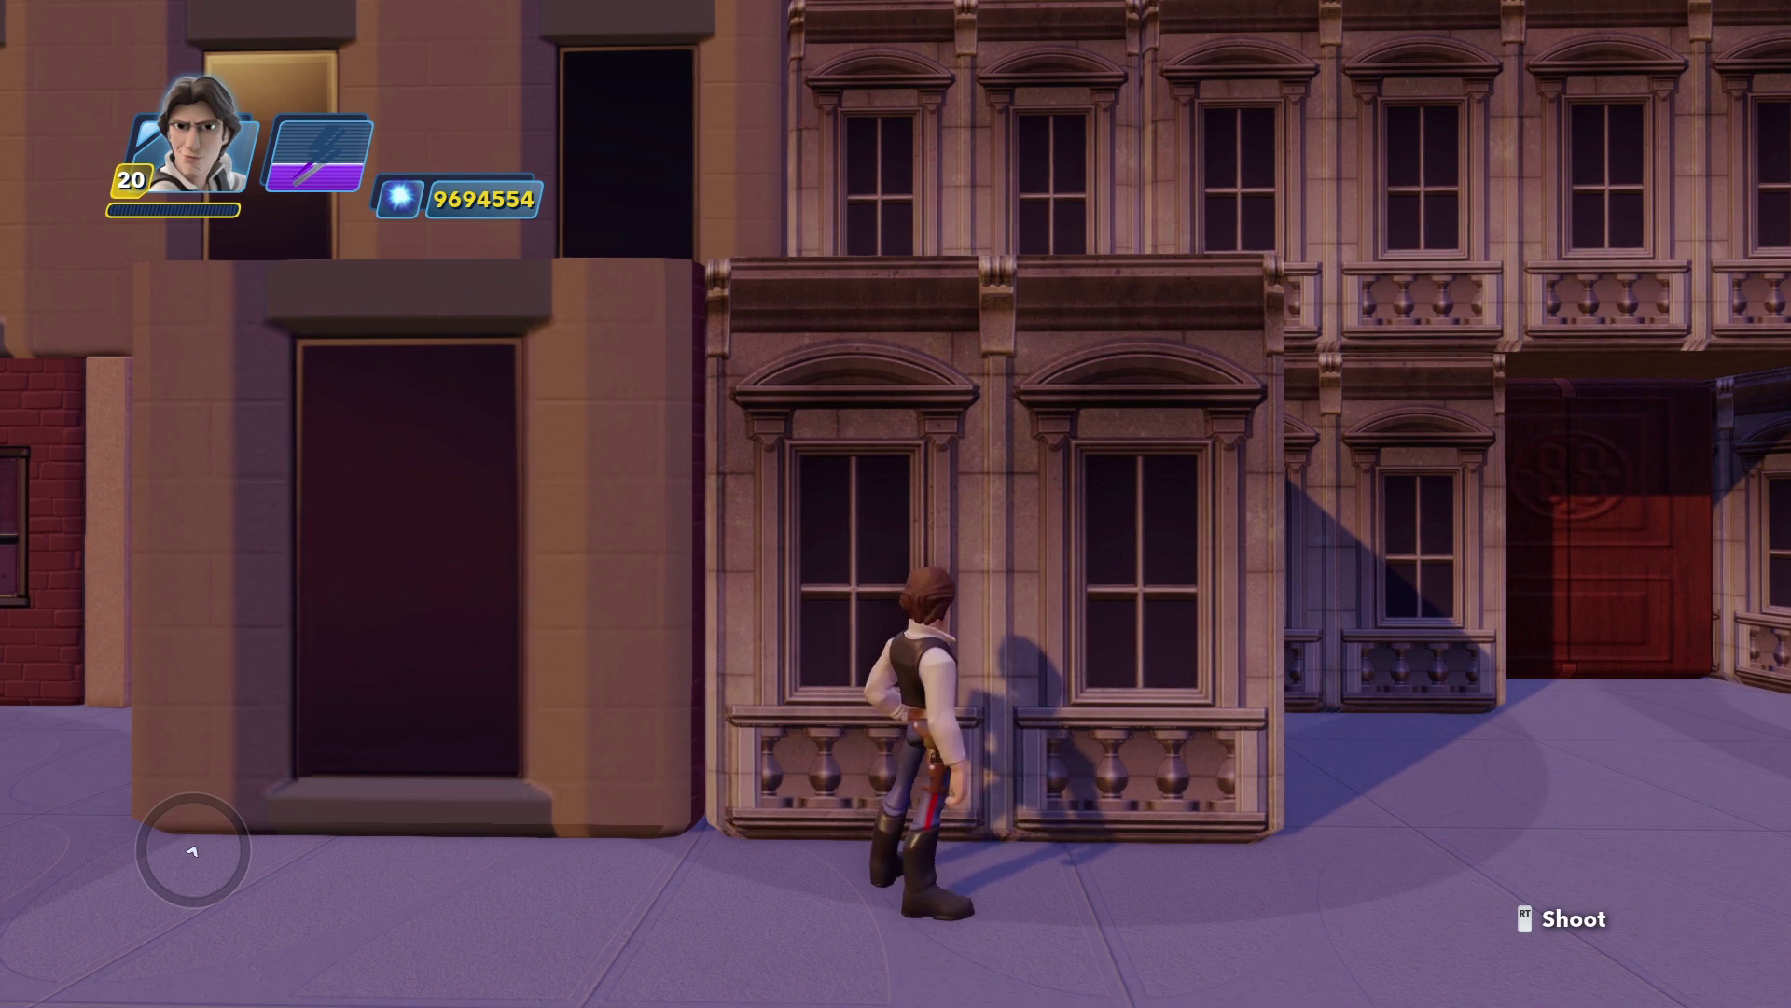
# Pick up the cement block with the wand, rotate it to its red-brick side and set it on the road at the street's edge.
pyautogui.press('a')
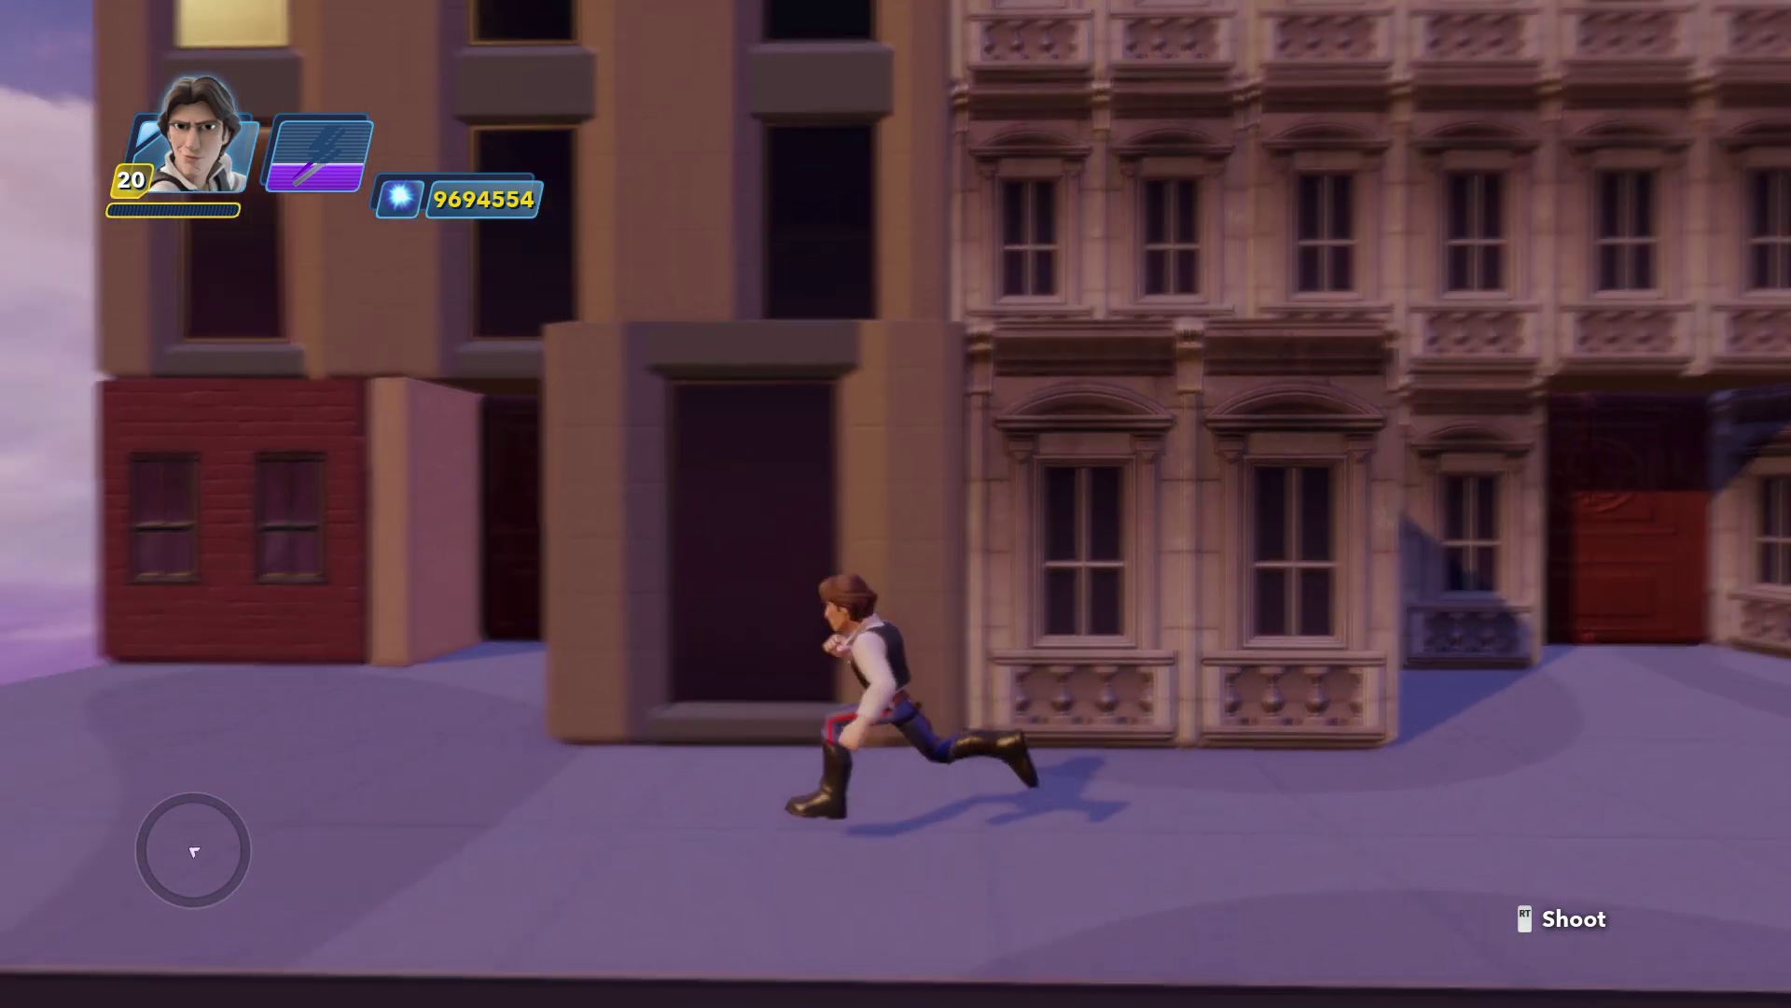
pyautogui.rightClick(895, 504)
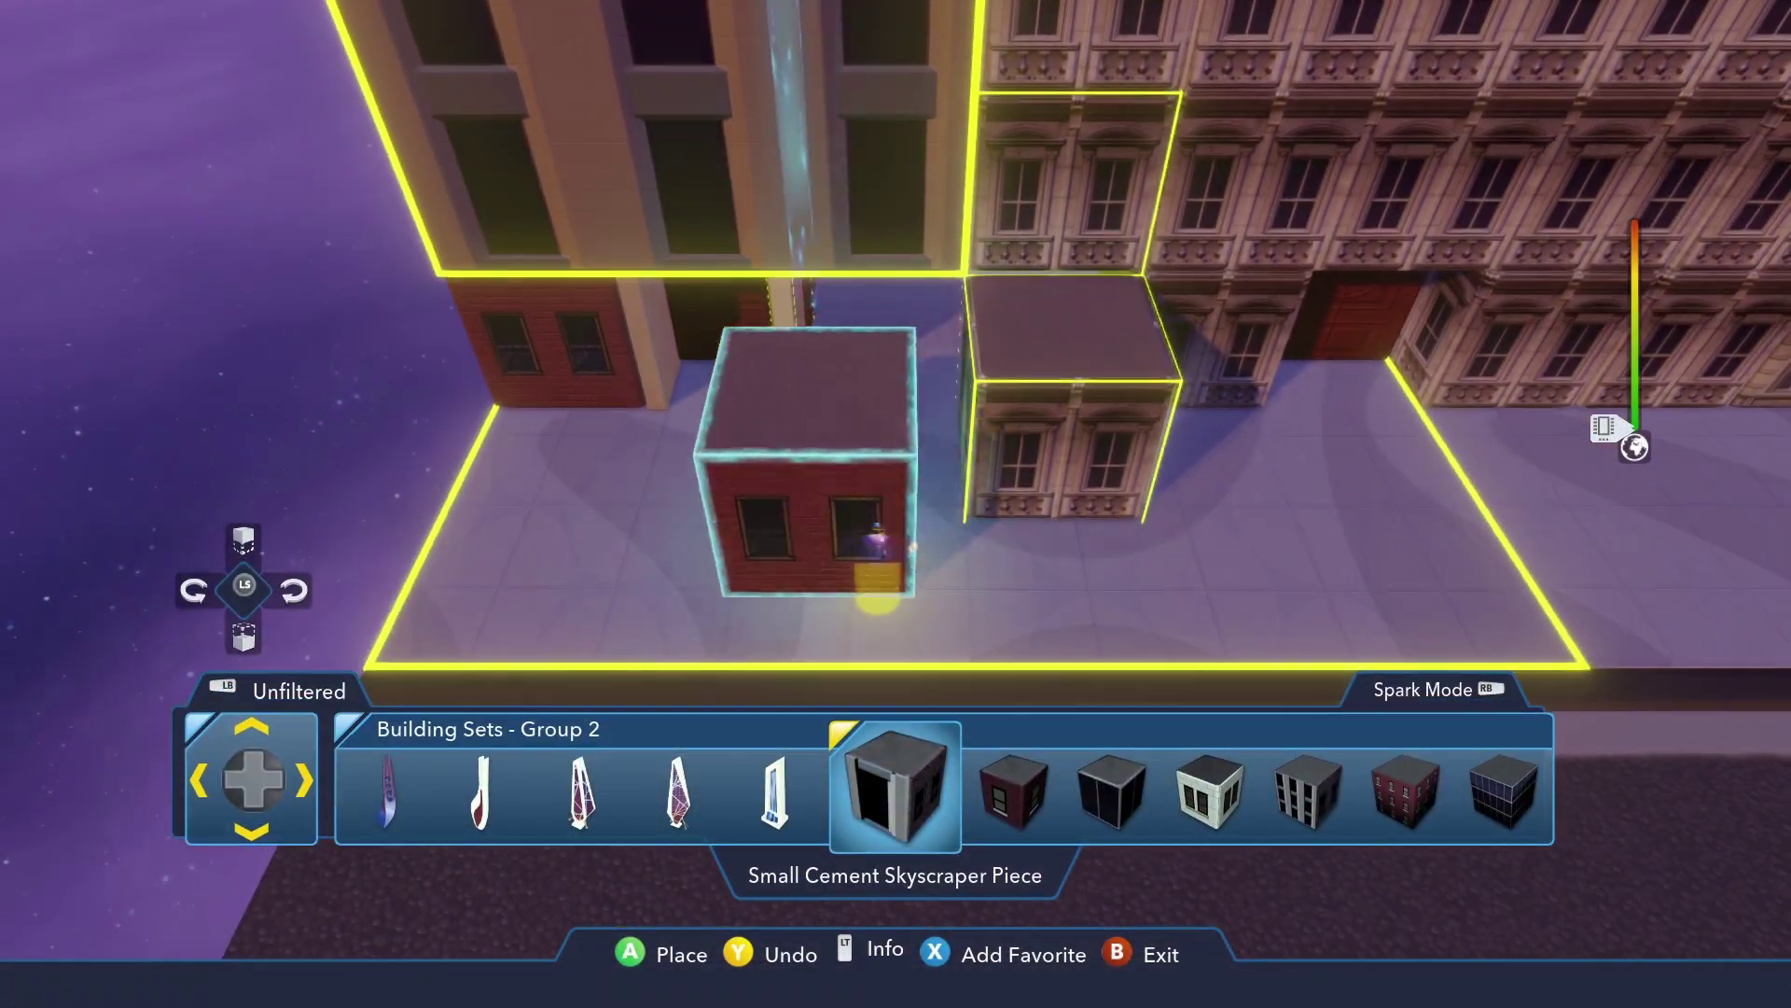
pyautogui.press('a')
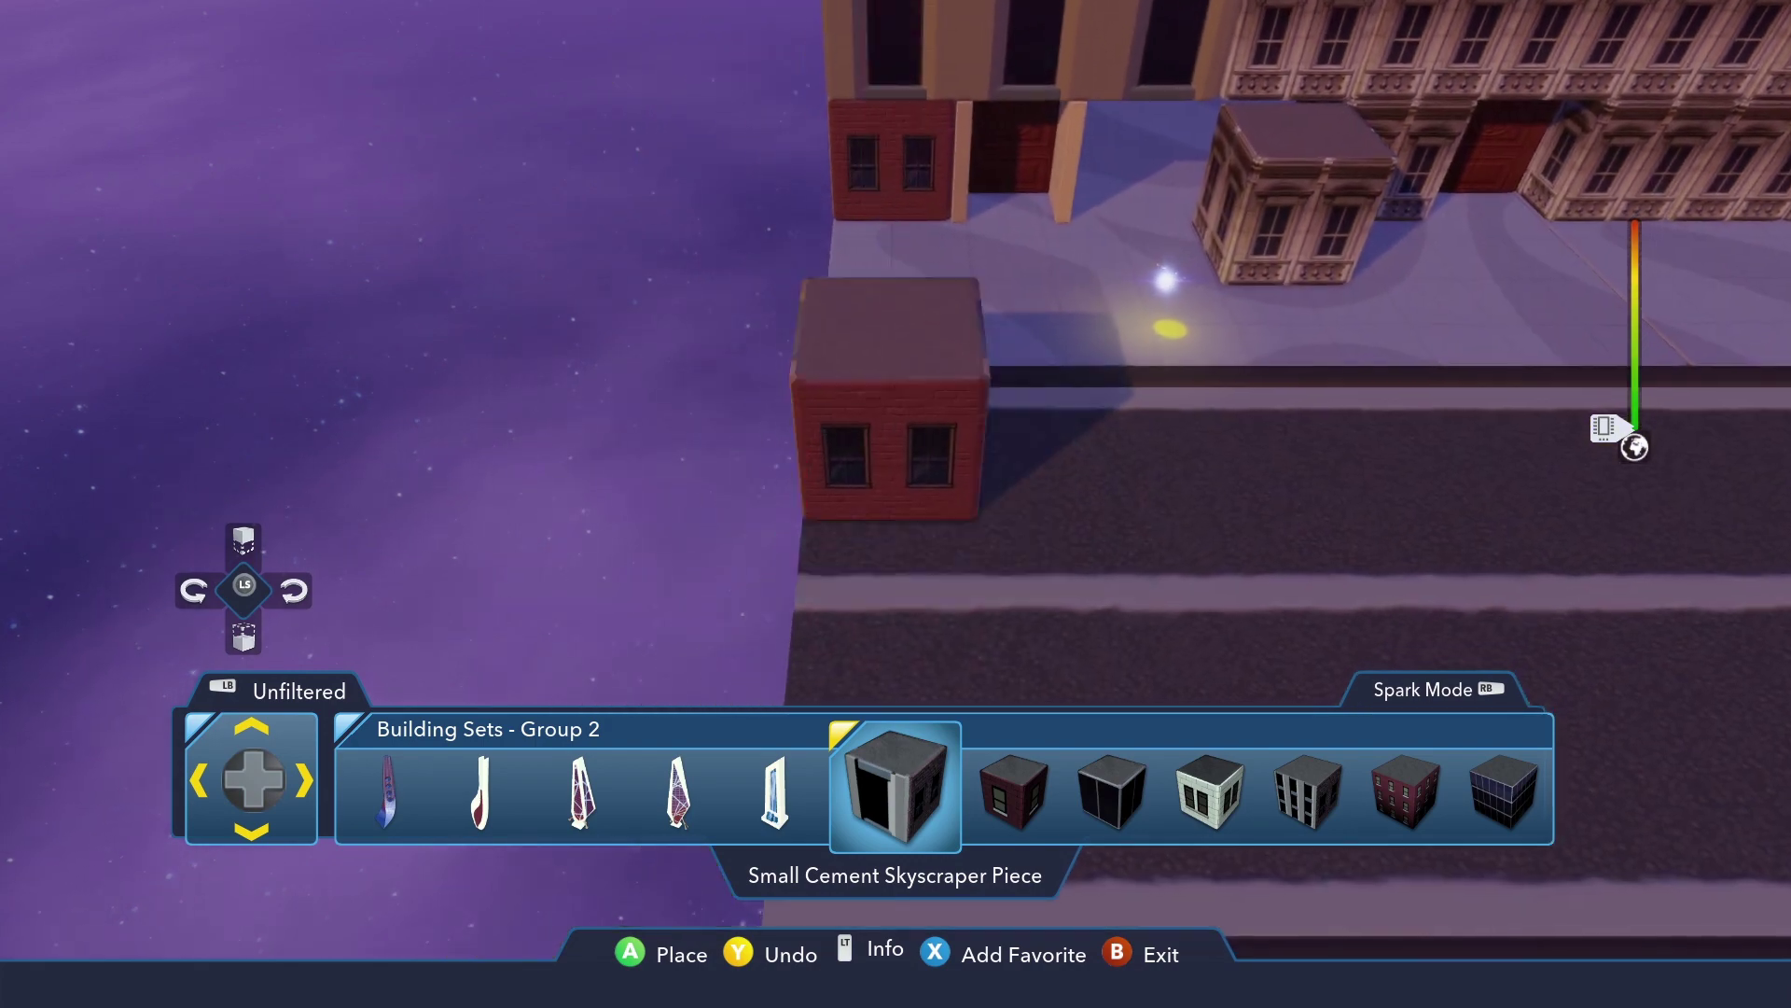
# Place more red-brick blocks next to and on top of the first to form a wall three blocks wide and three high.
pyautogui.press('a')
pyautogui.press('a')
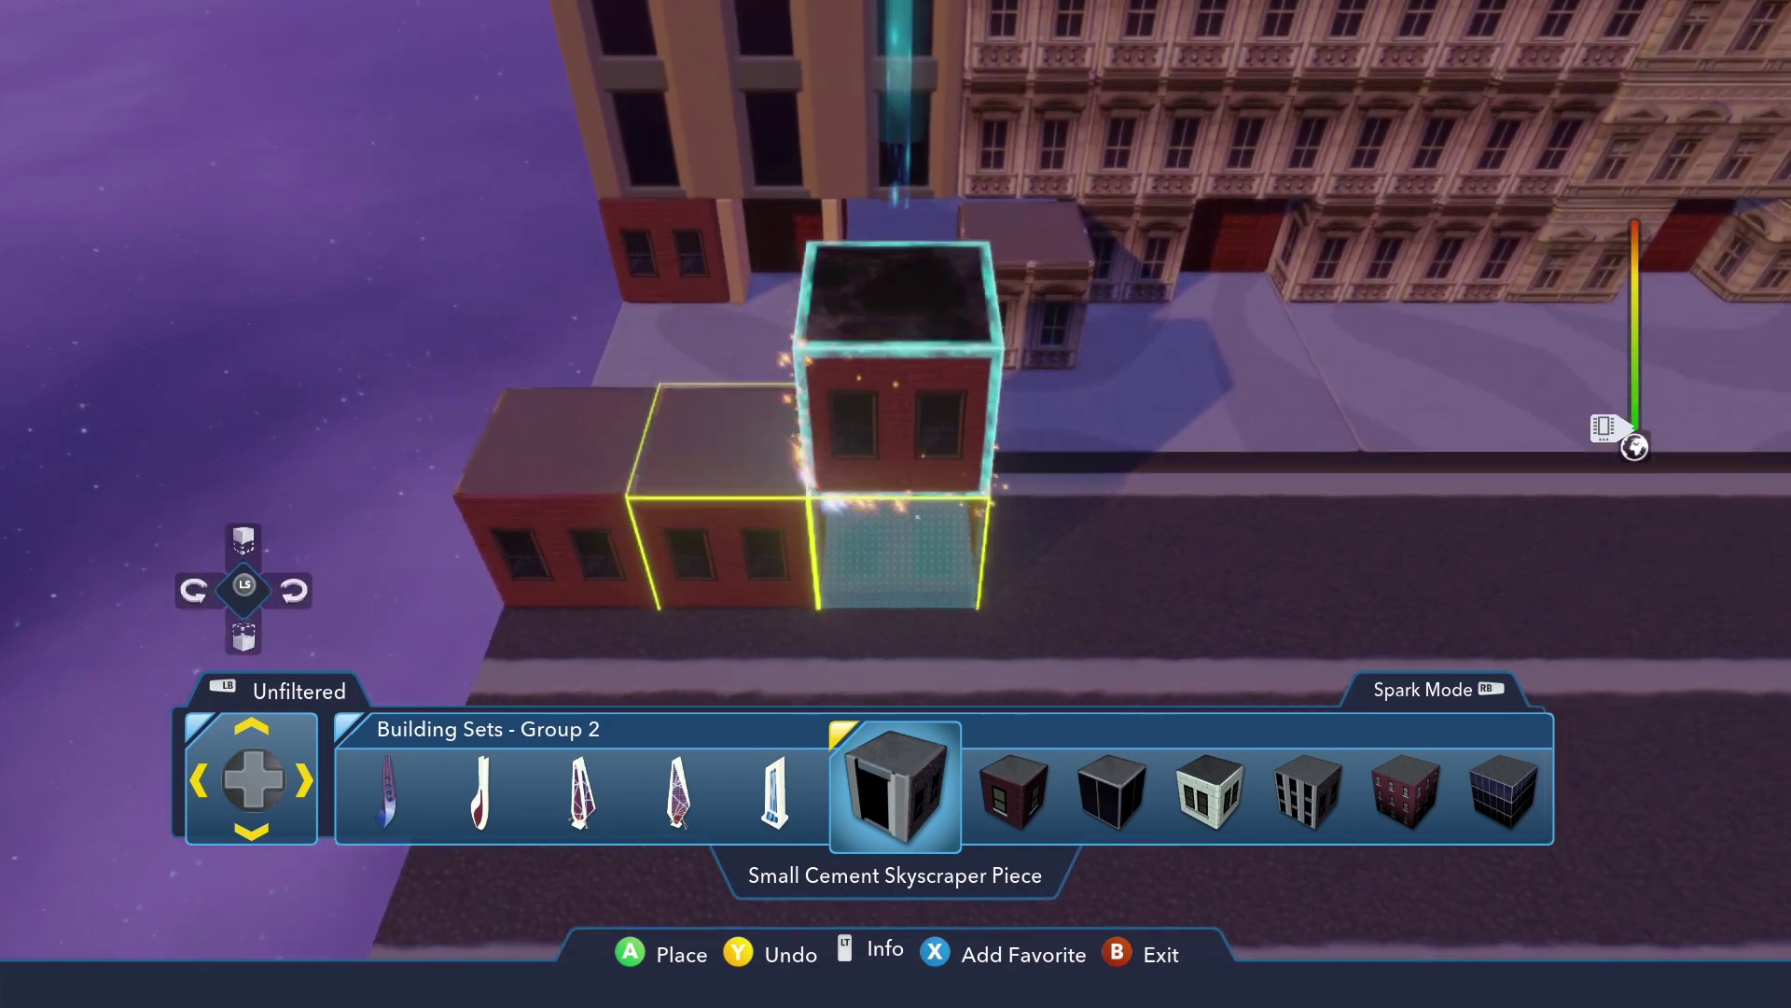
pyautogui.press('a')
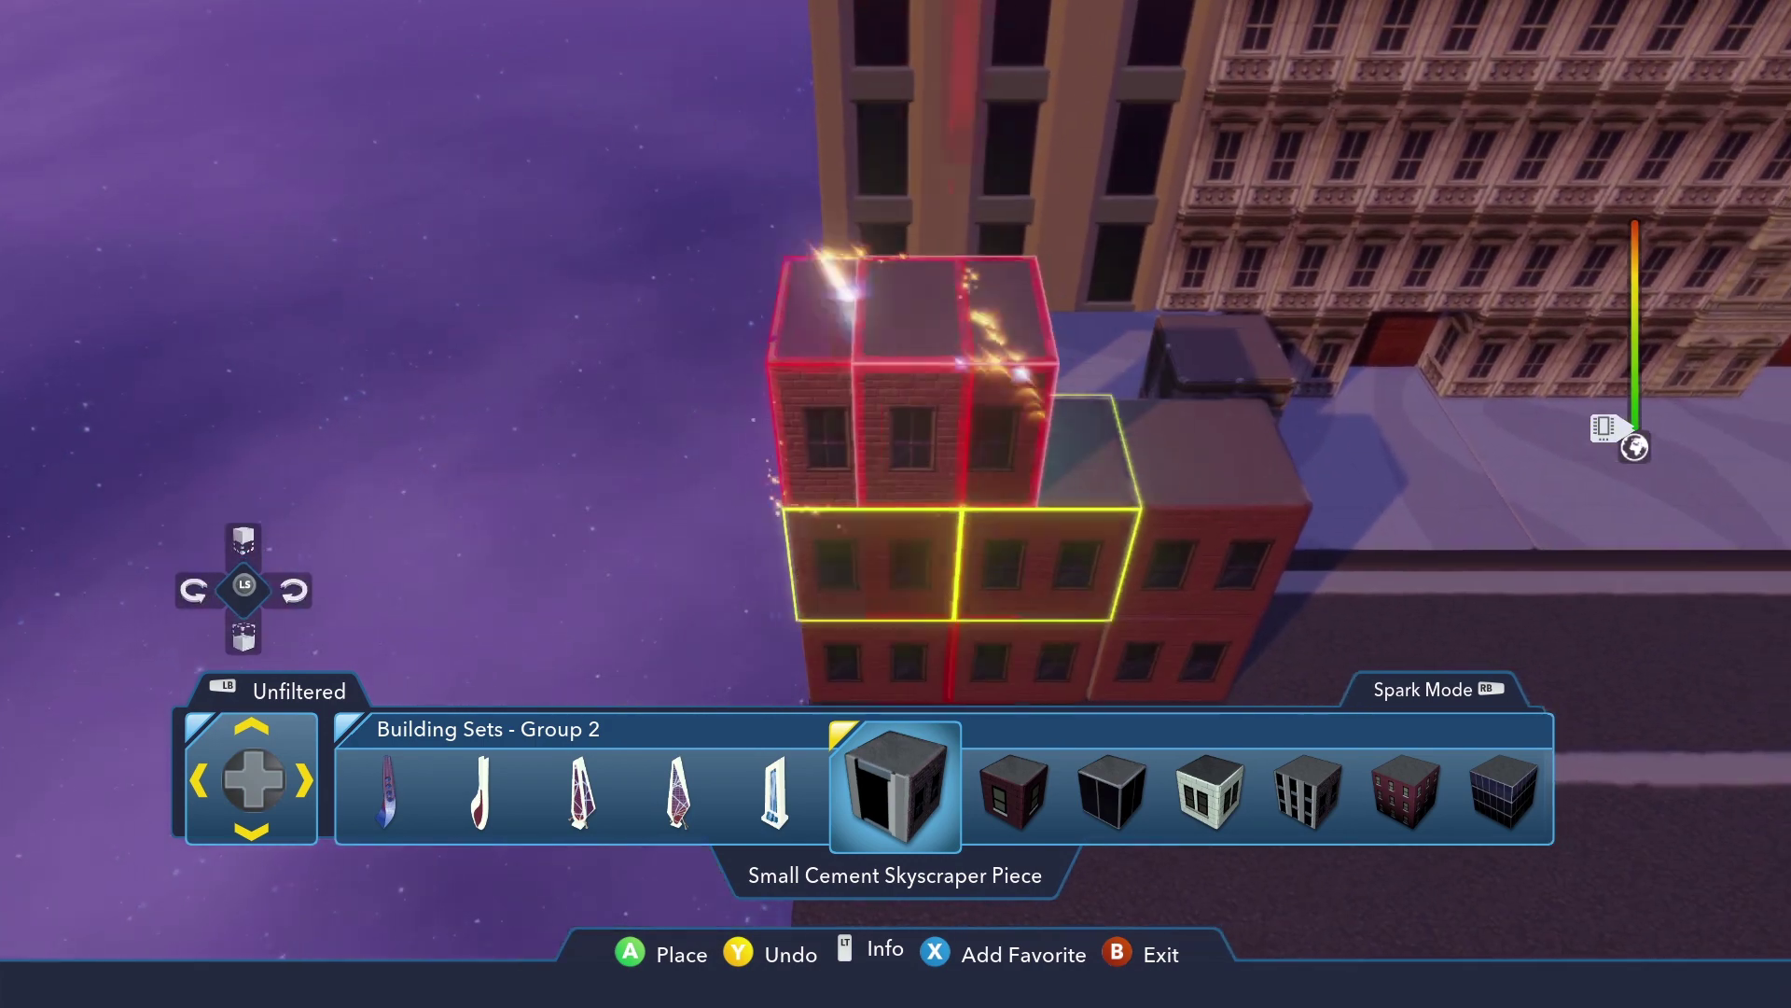
pyautogui.press('b')
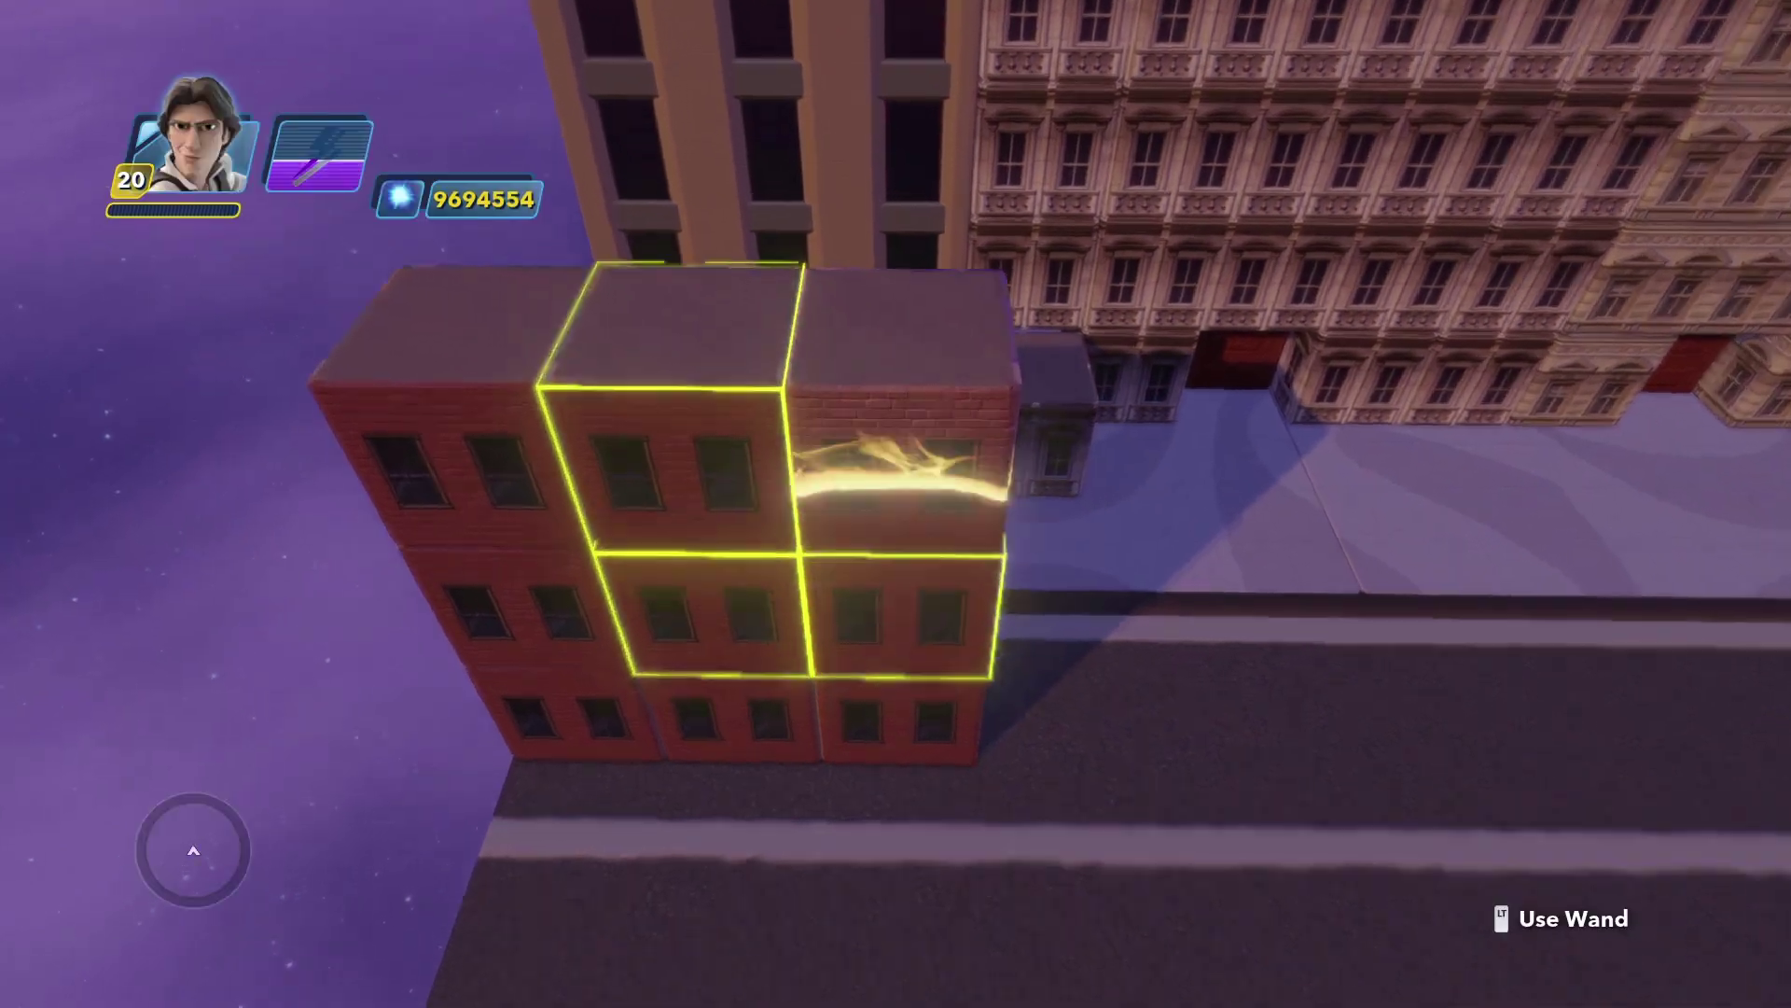
# Walk around the stacked red-brick blocks and examine how the windows repeat across the wall.
pyautogui.press('a')
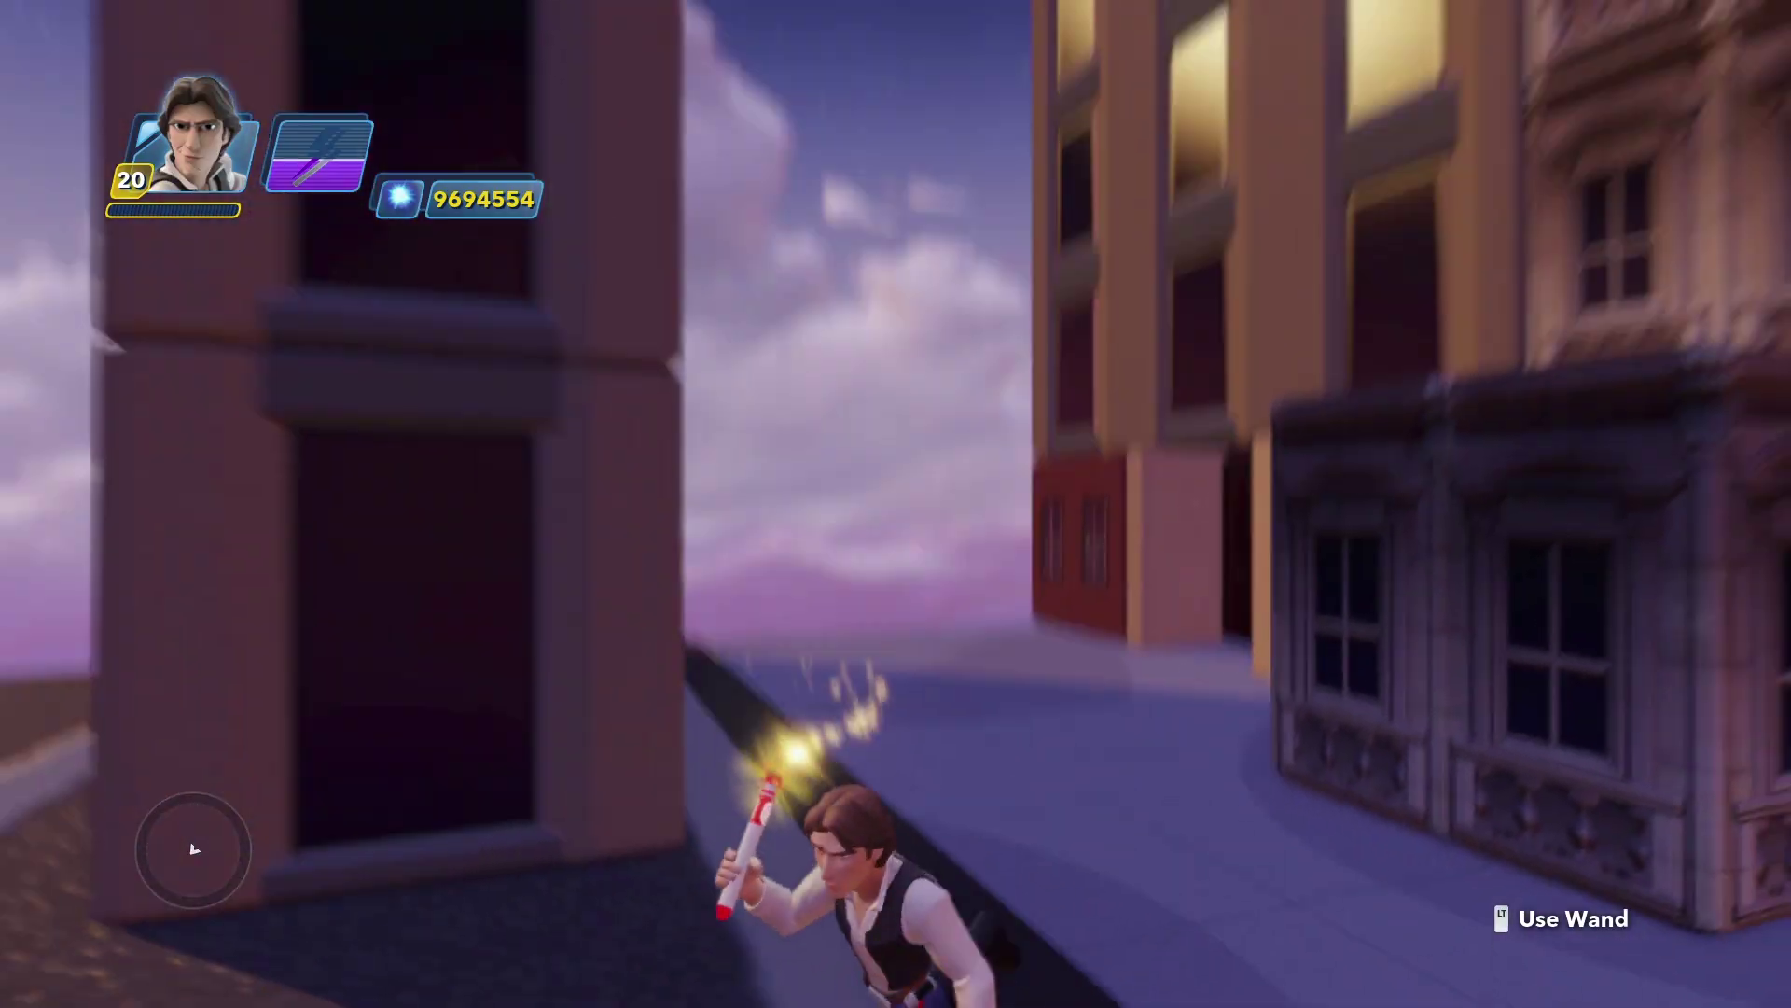
pyautogui.press('a')
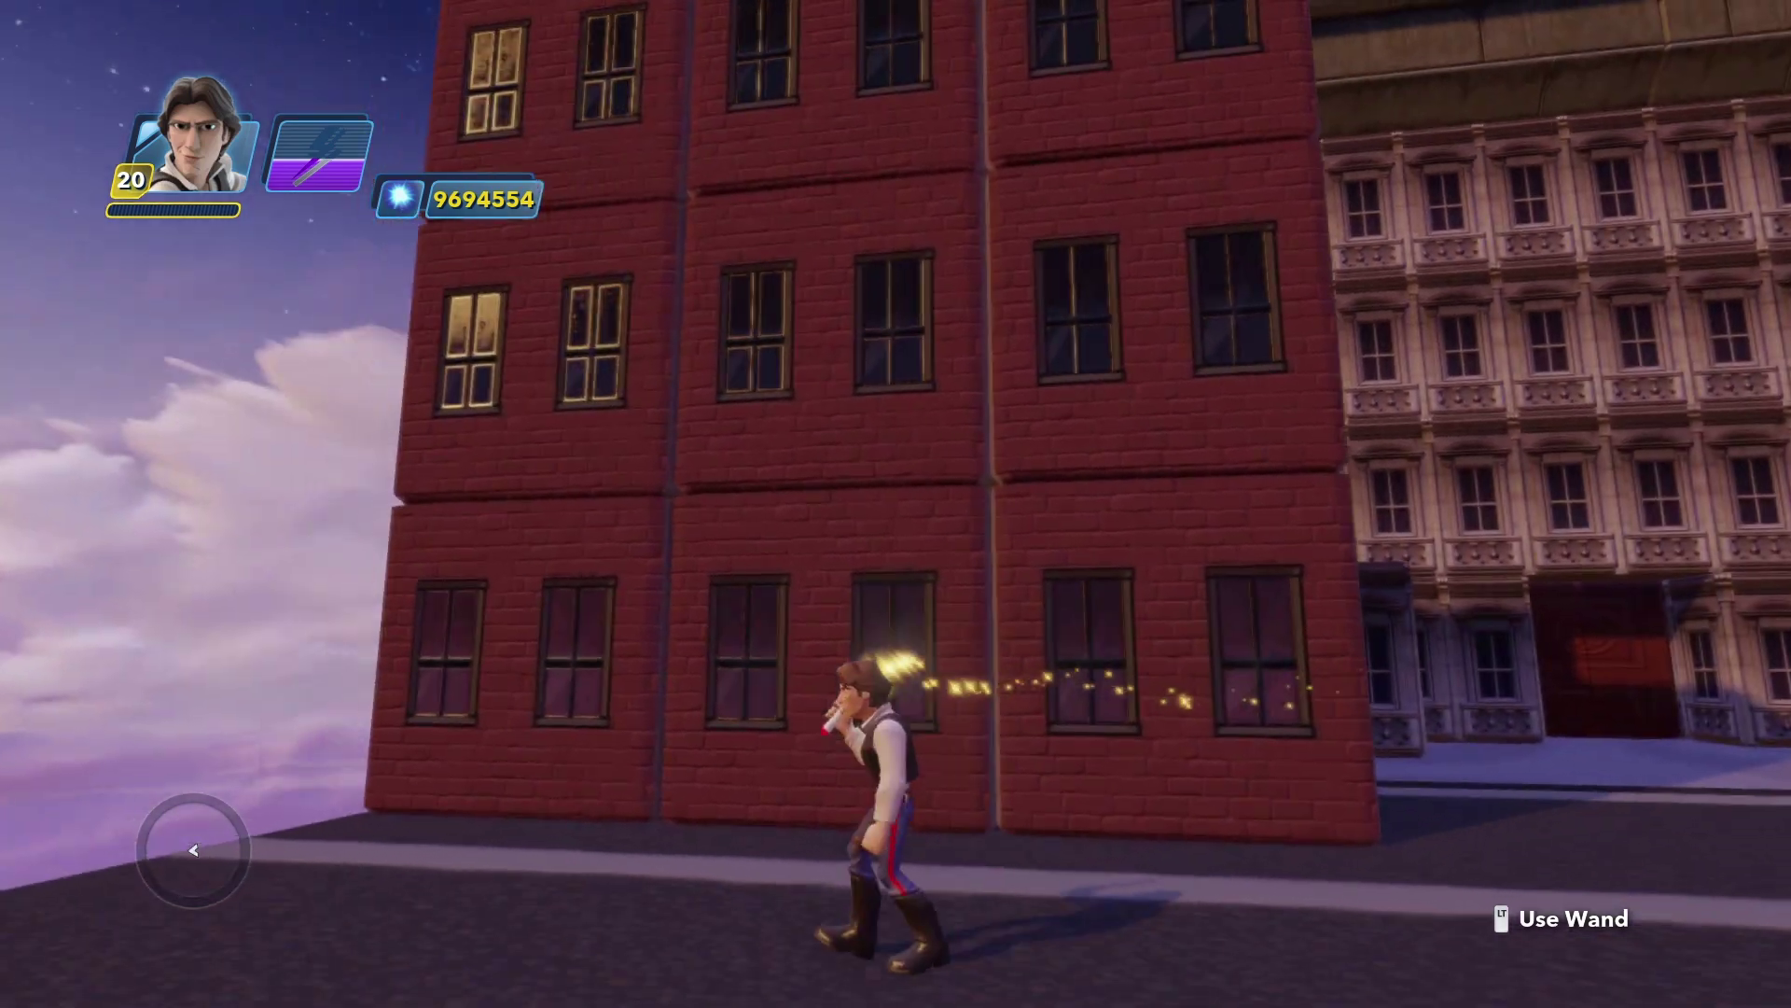
pyautogui.press('w')
pyautogui.press('d')
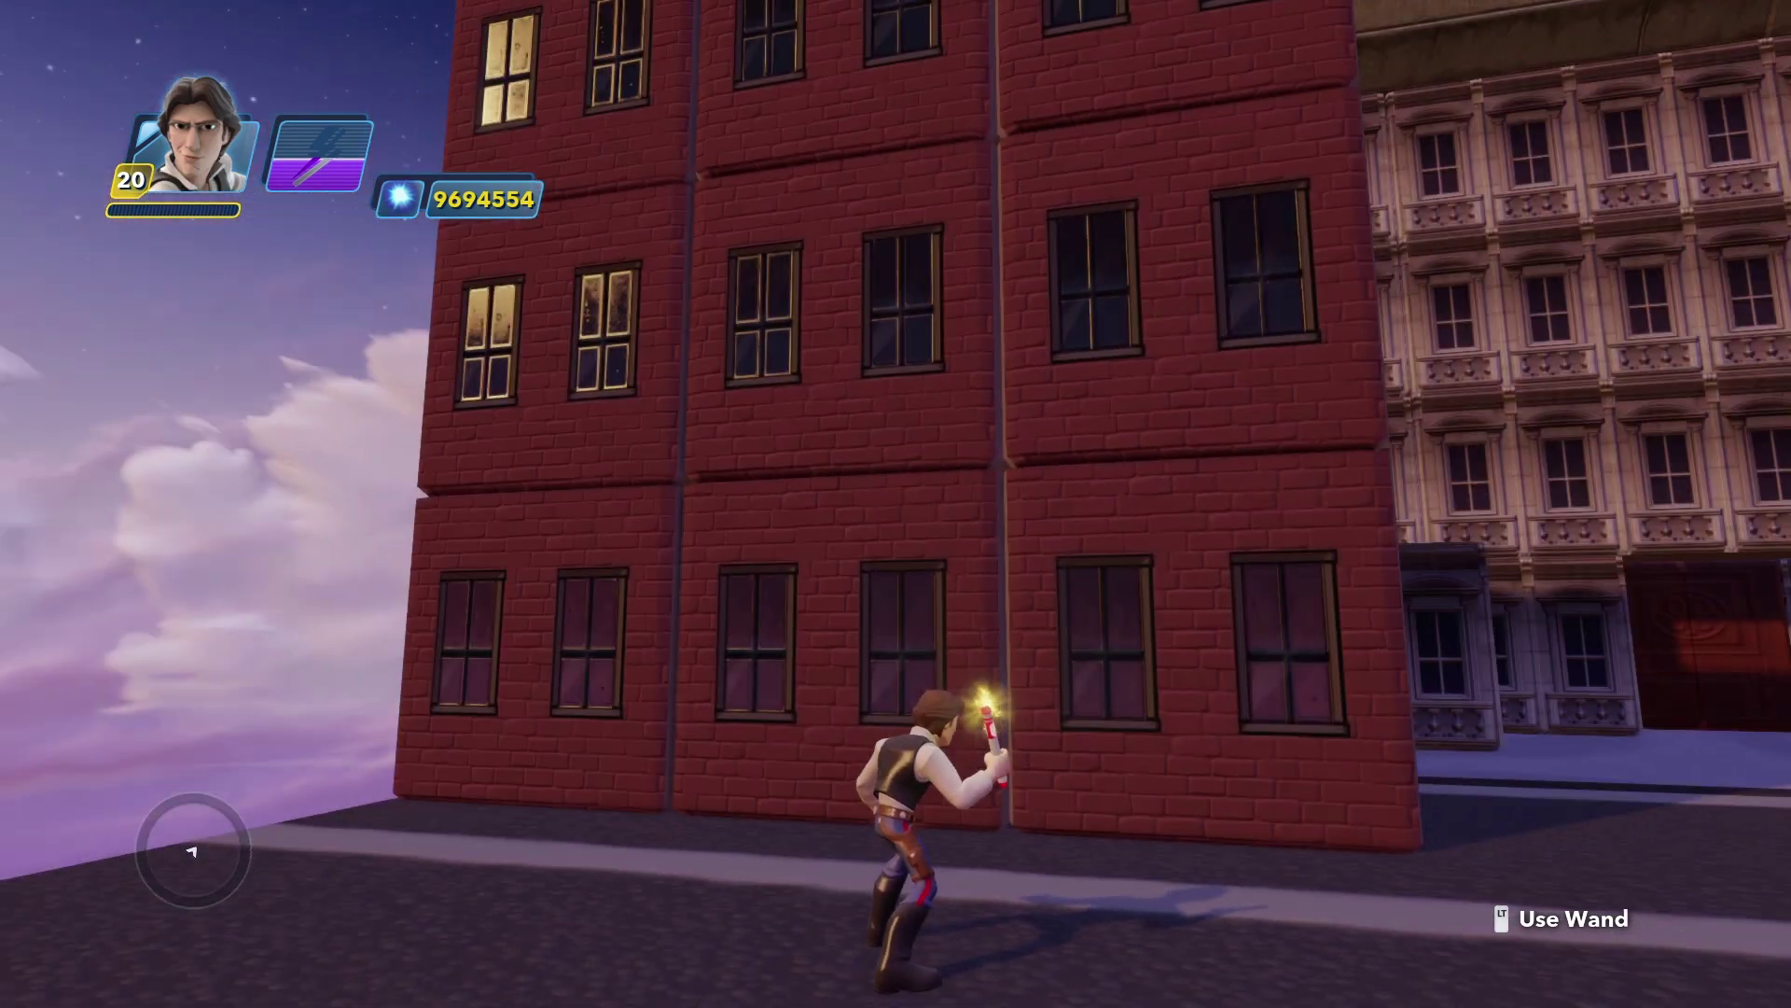
pyautogui.press('d')
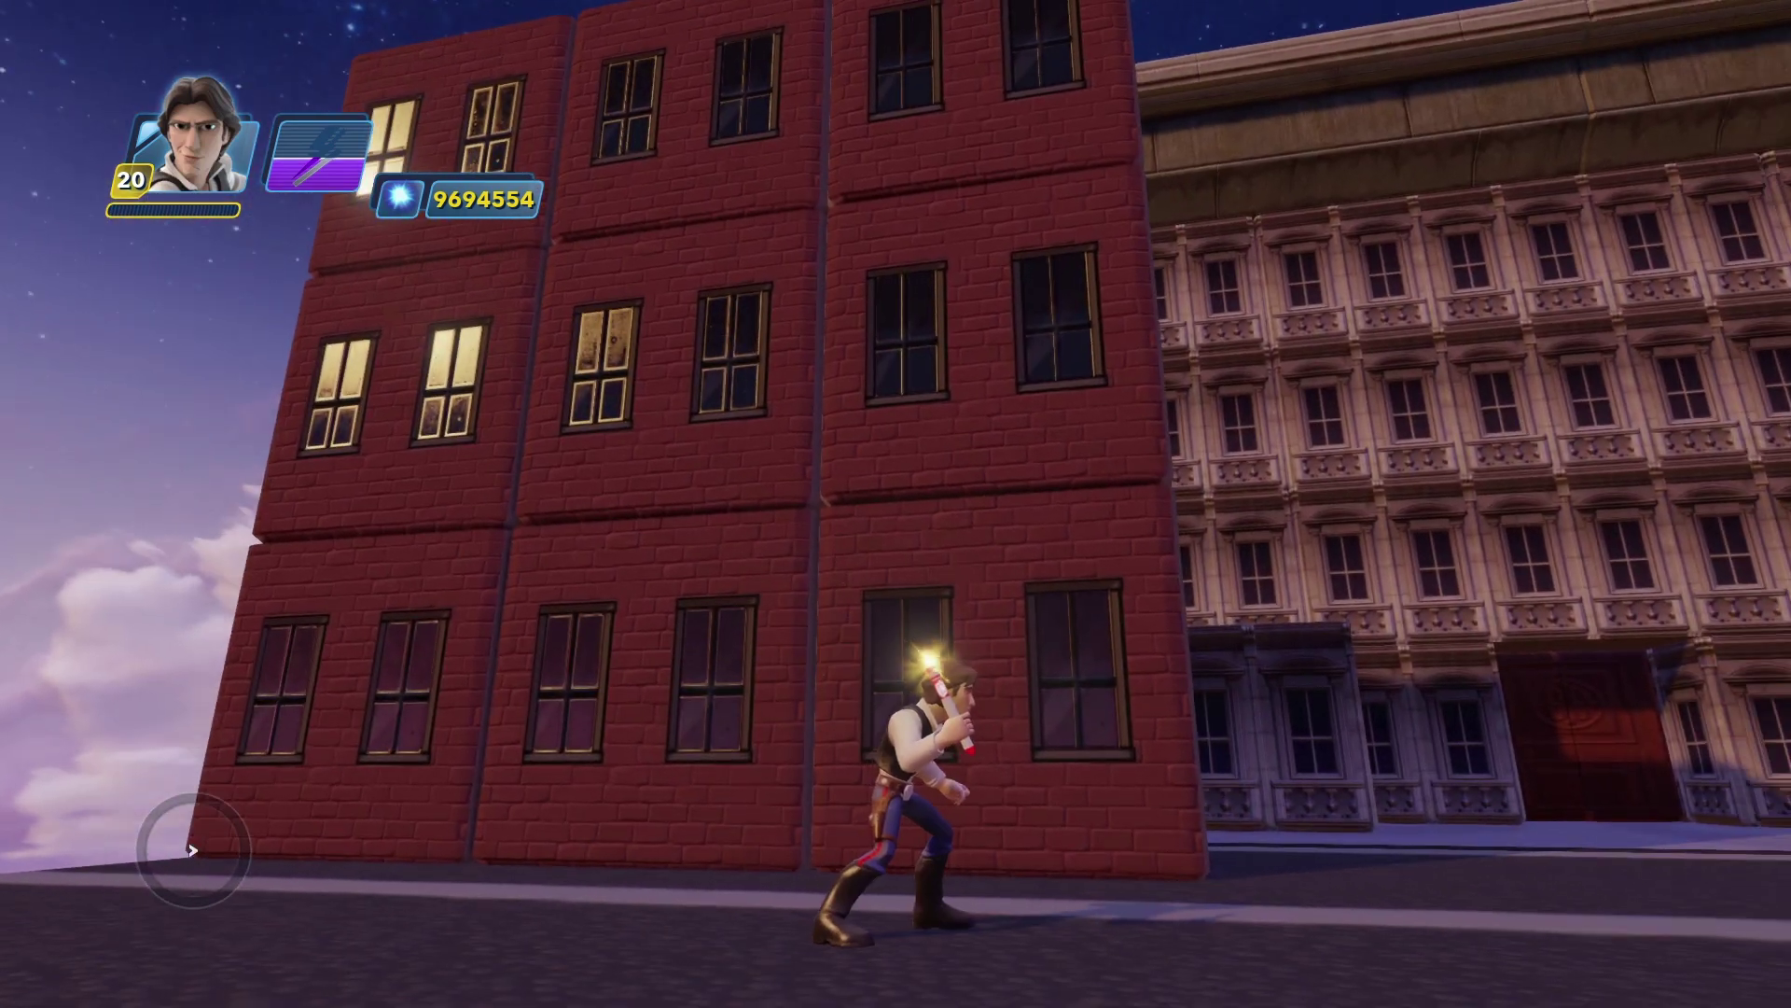
pyautogui.press('d')
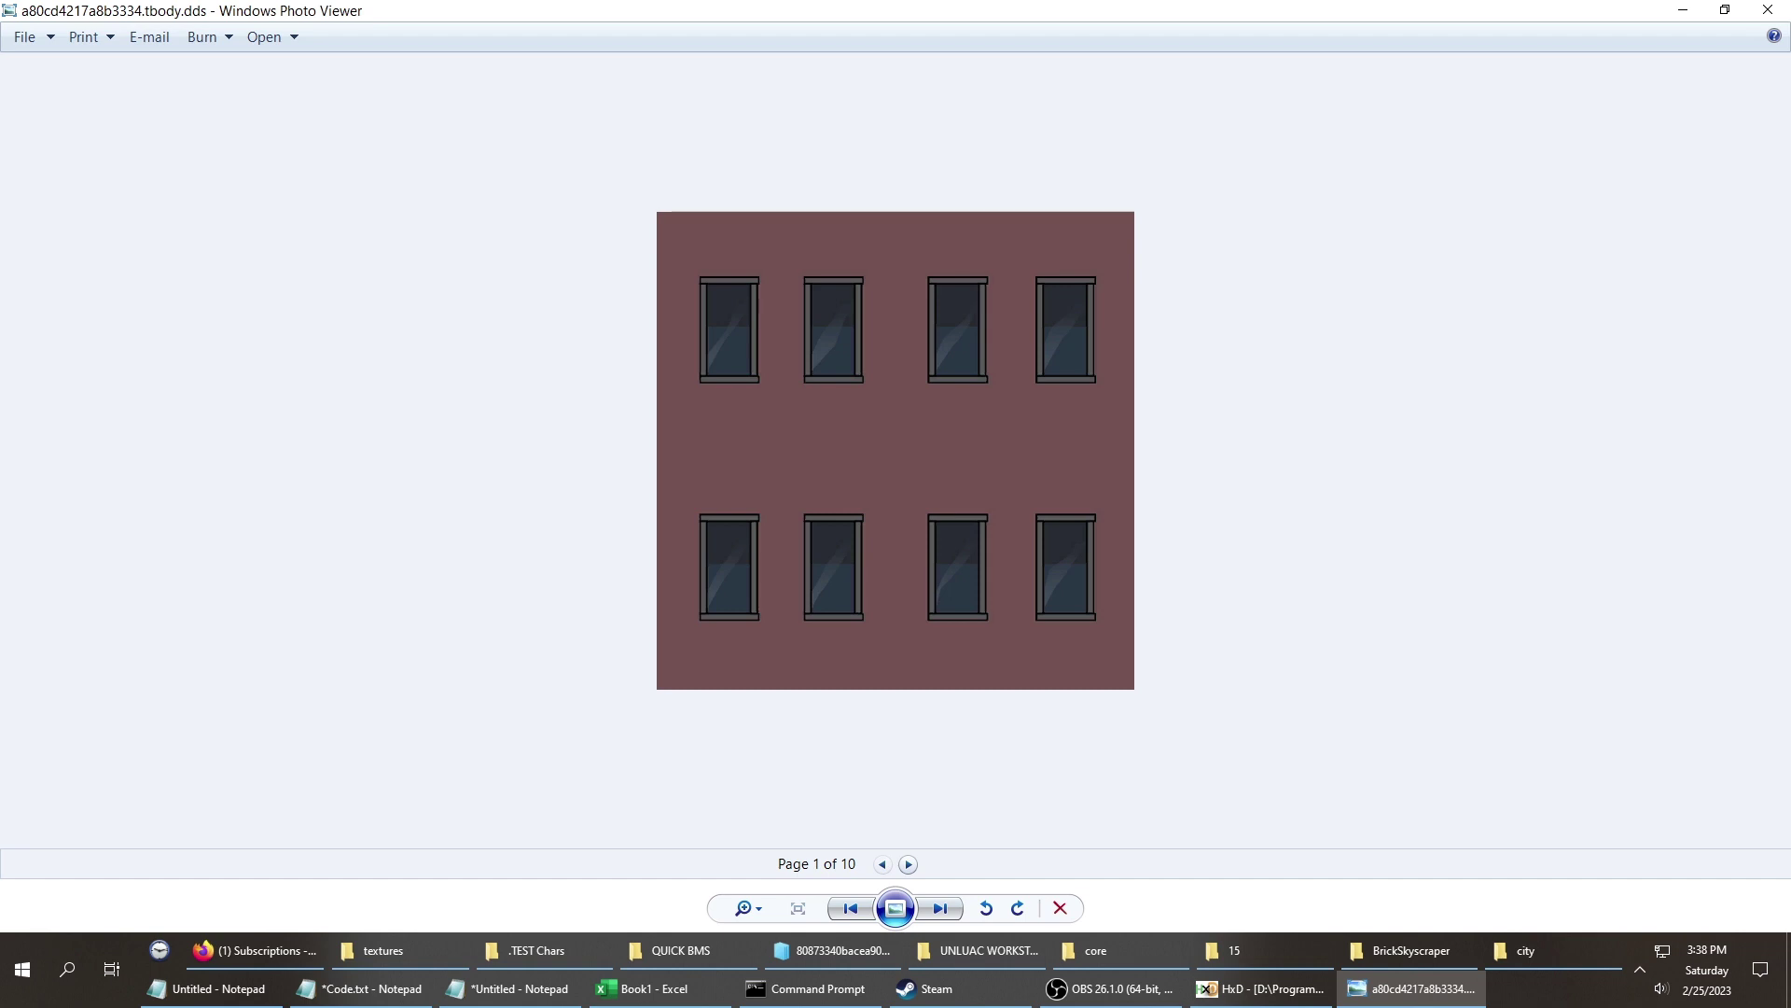
# In Photoshop Elements, isolate the window texture's upper-left quarter with two windows on its own layer and delete the original full-texture layer.
pyautogui.scroll(3, 896, 451)
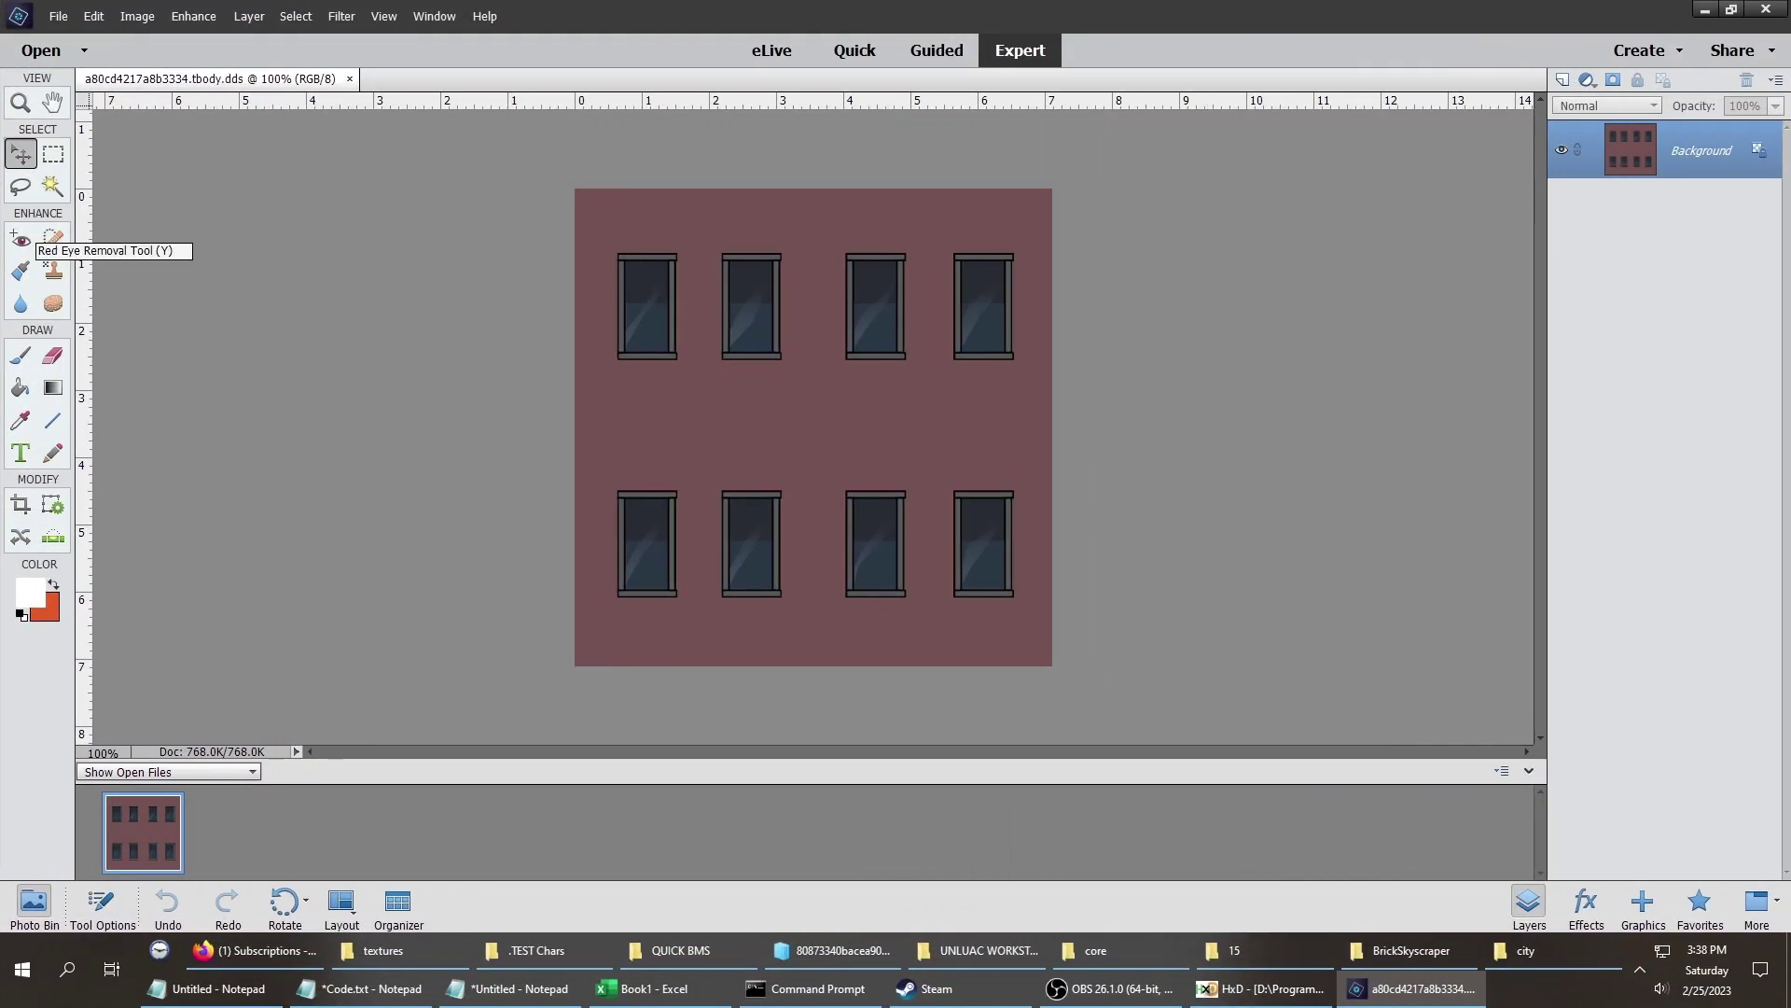
pyautogui.click(53, 153)
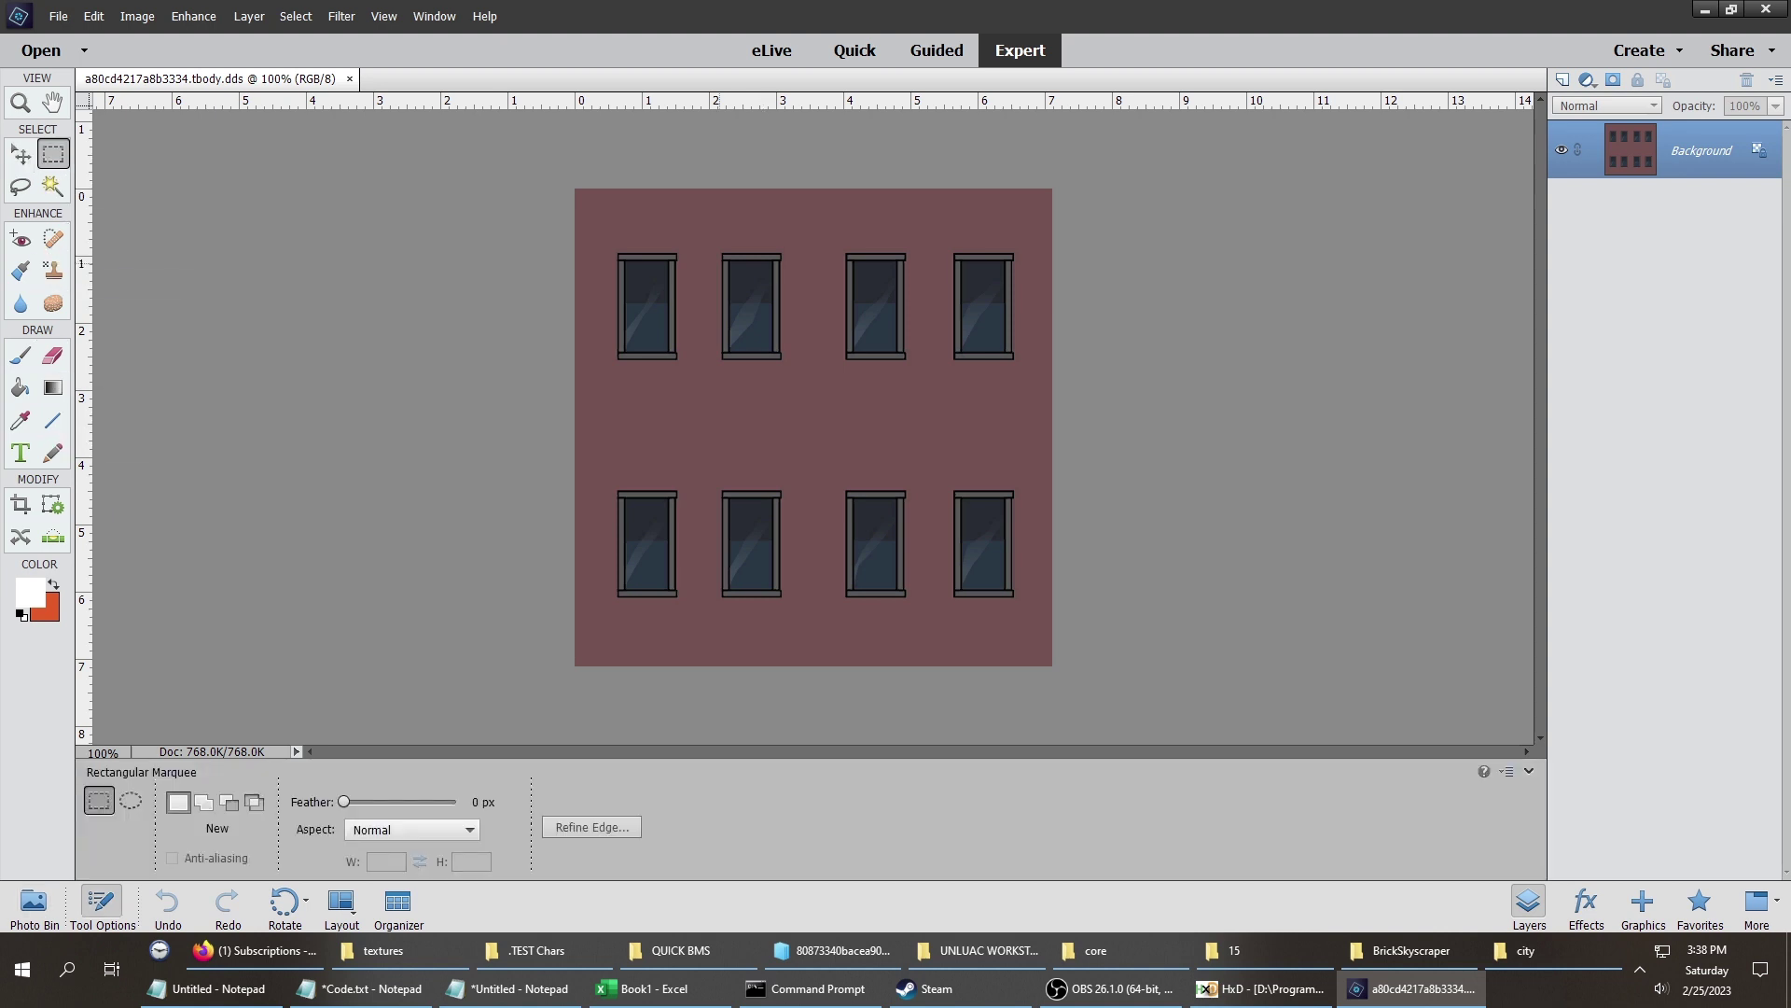
pyautogui.moveTo(576, 189); pyautogui.dragTo(820, 428)
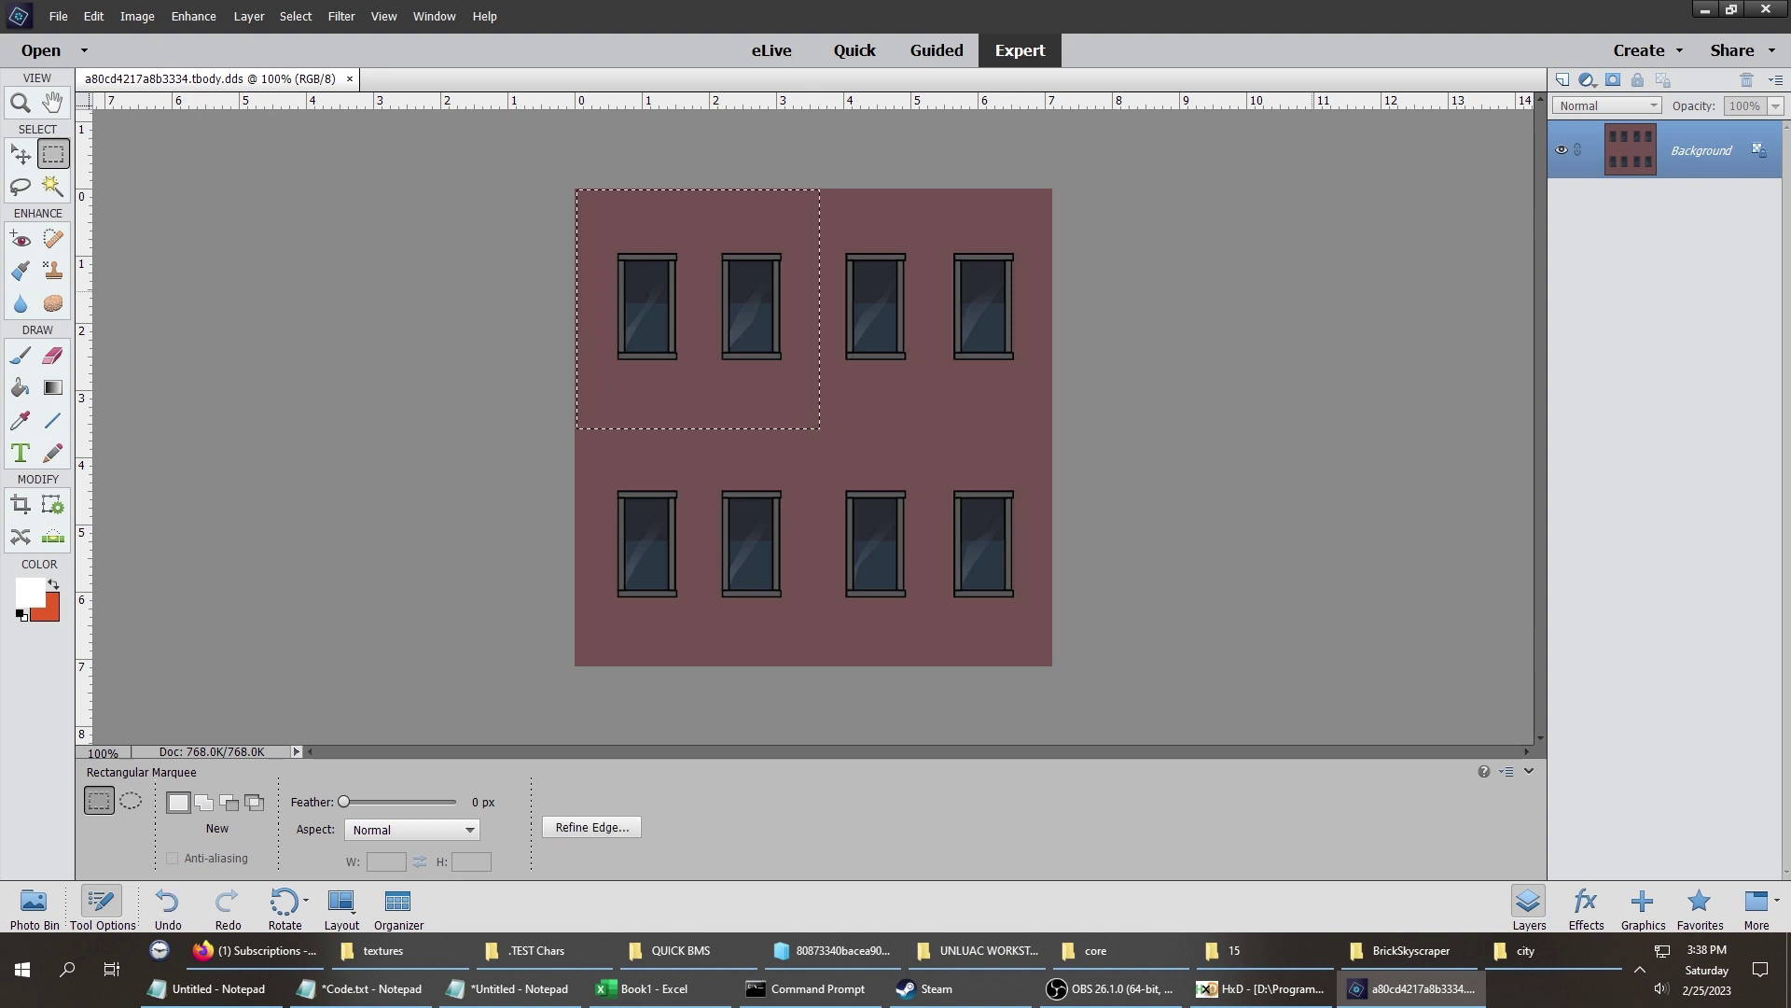
pyautogui.click(1757, 151)
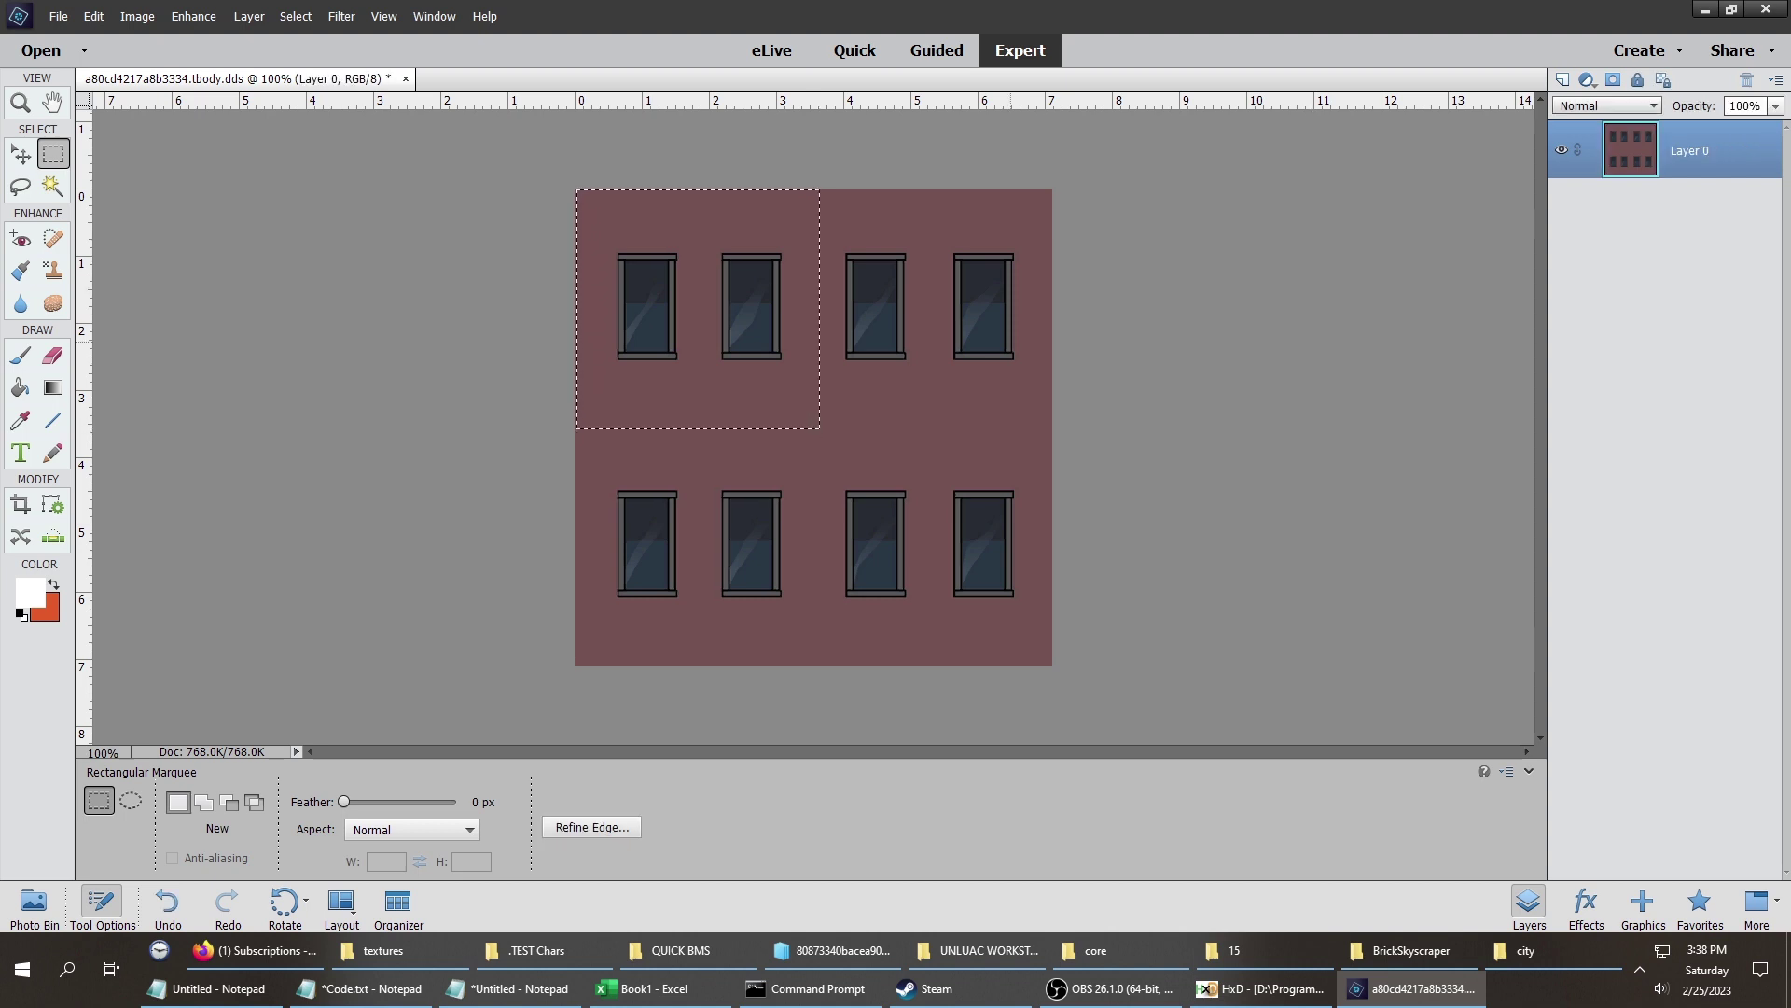
pyautogui.hotkey('ctrl', 'j')
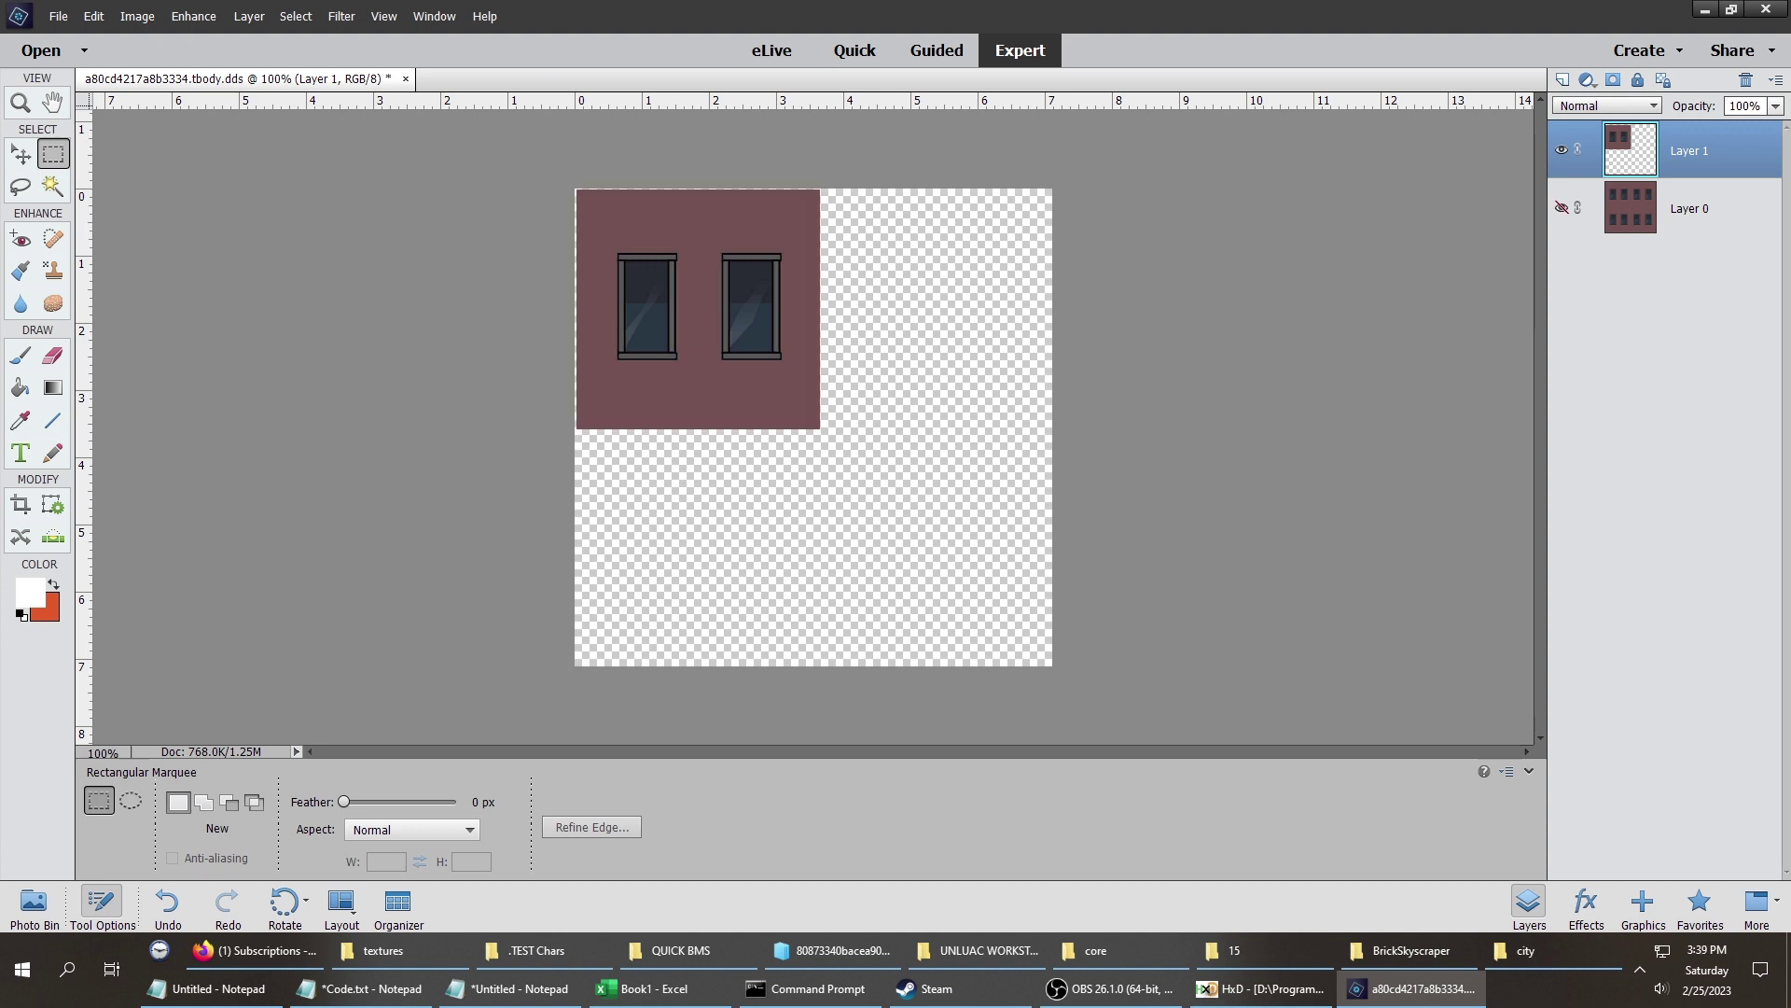
pyautogui.click(1688, 208)
pyautogui.press('Delete')
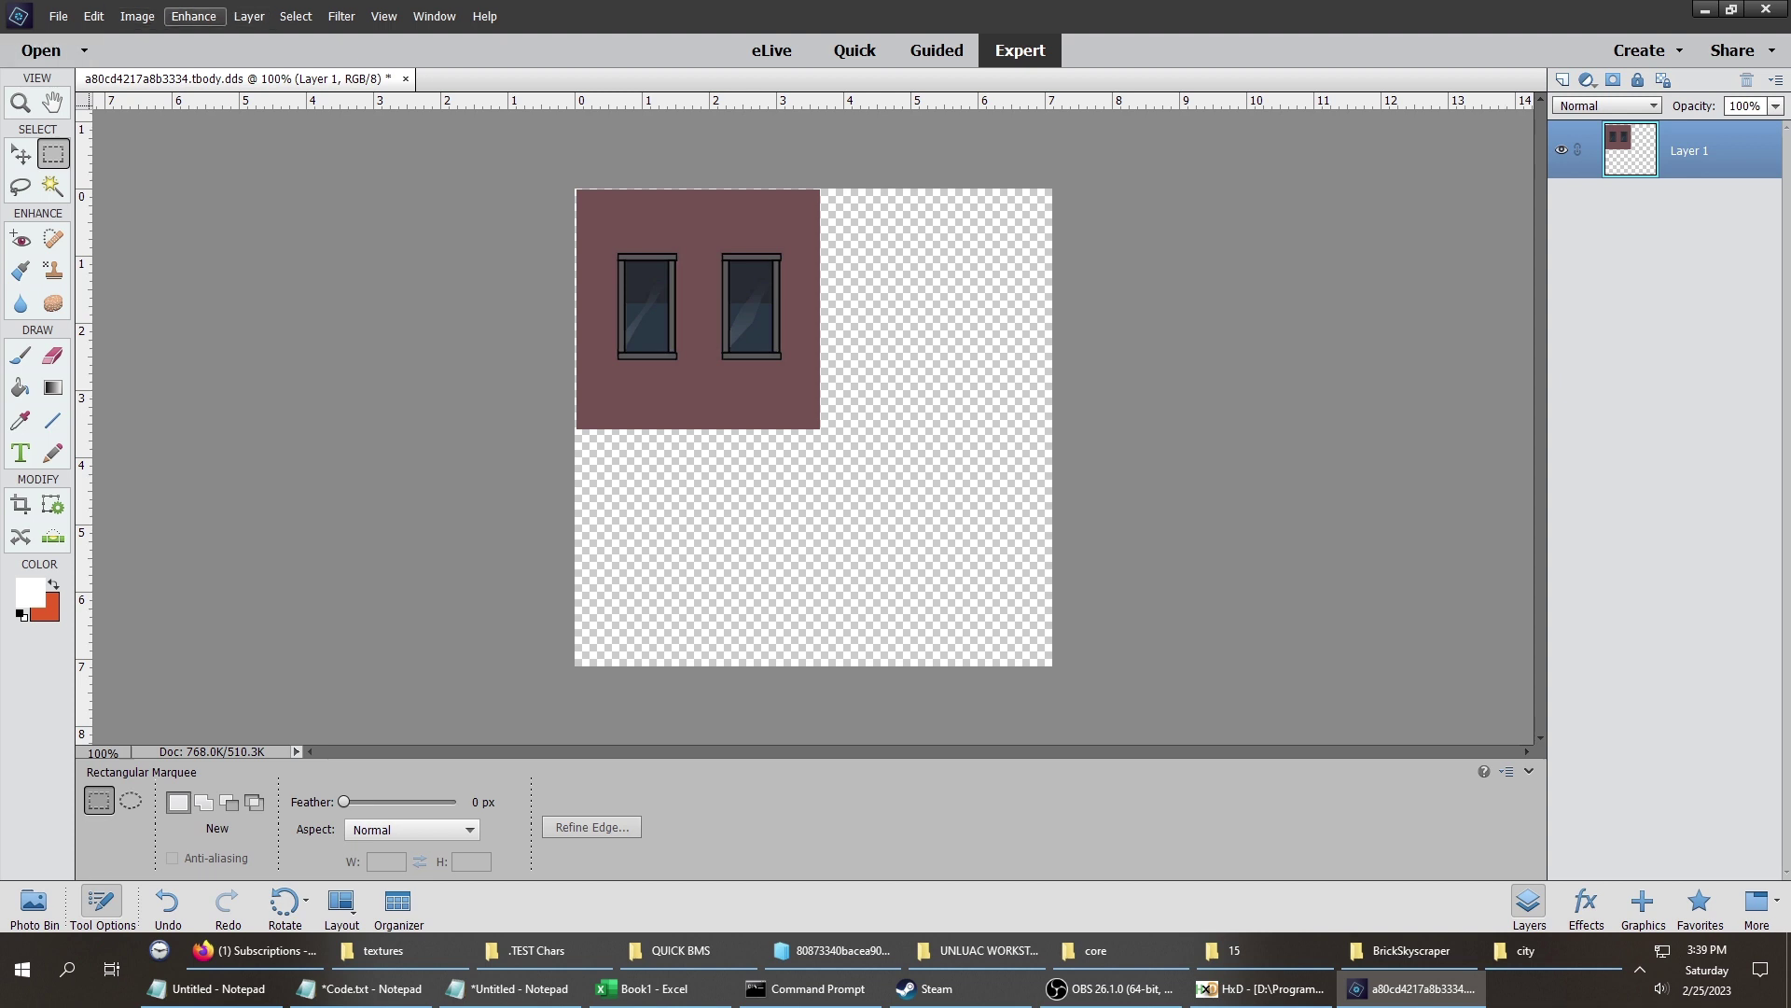
# Crop the canvas to the two-window section and close the image without saving it.
pyautogui.click(138, 16)
pyautogui.click(154, 84)
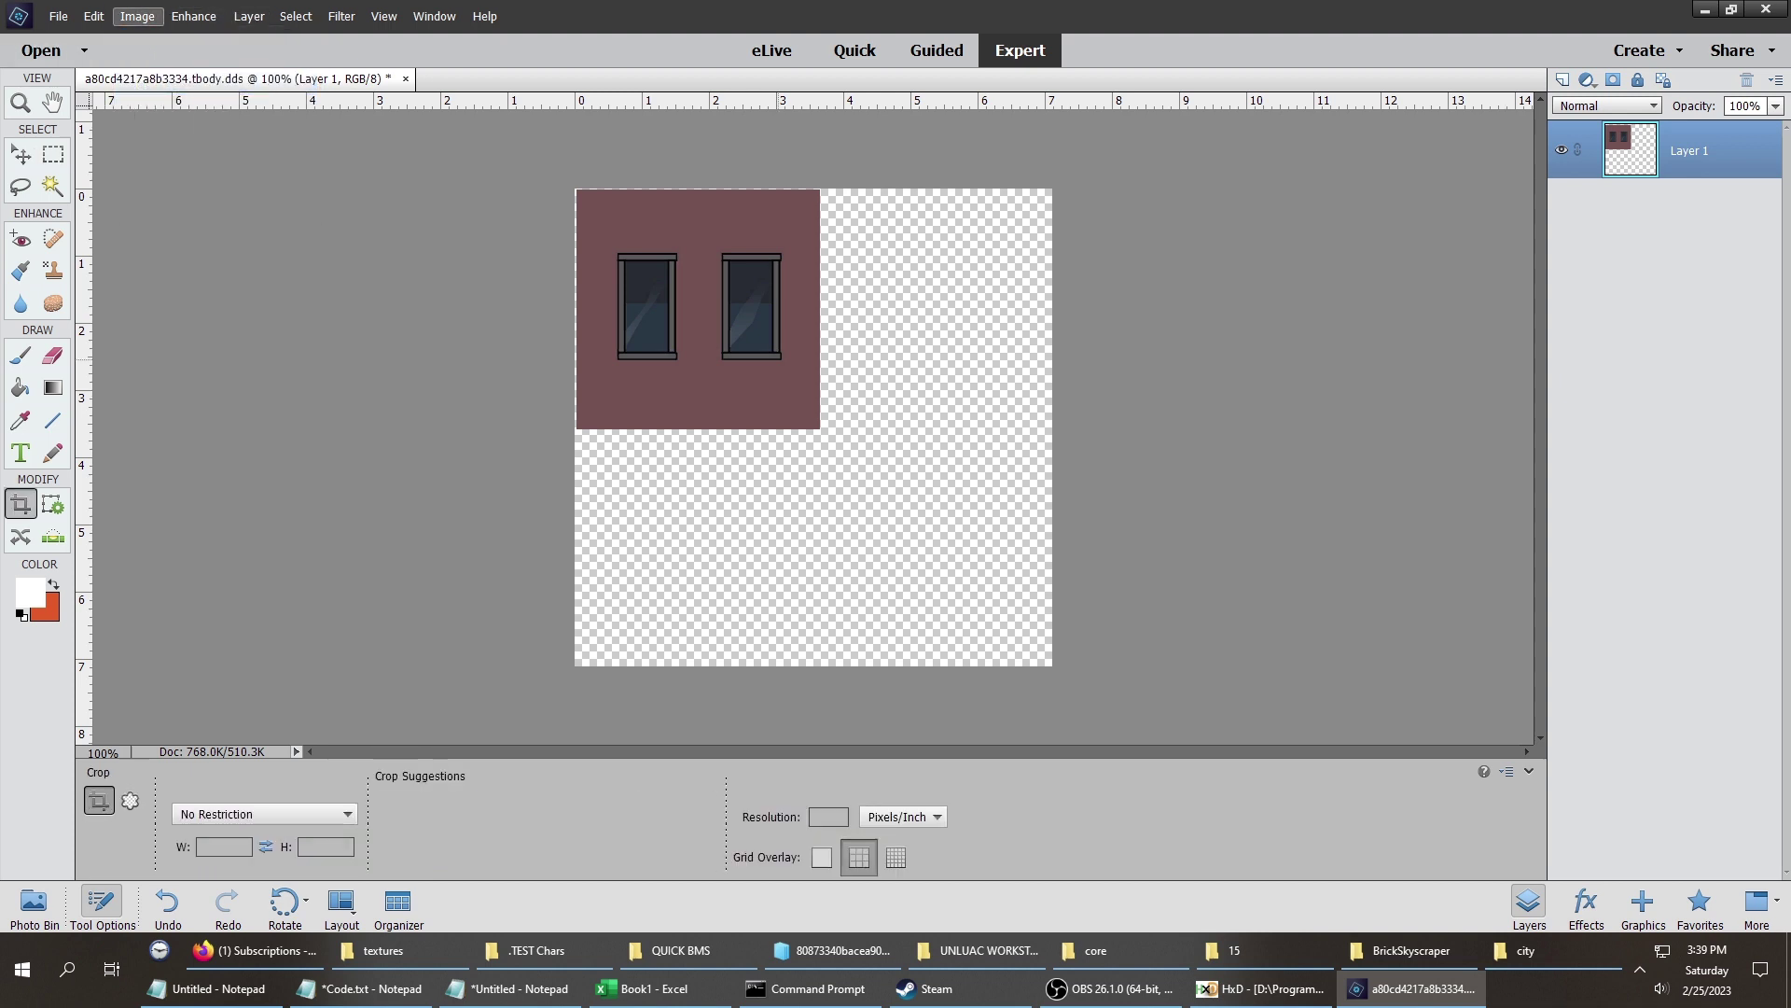
pyautogui.moveTo(880, 403); pyautogui.dragTo(819, 403)
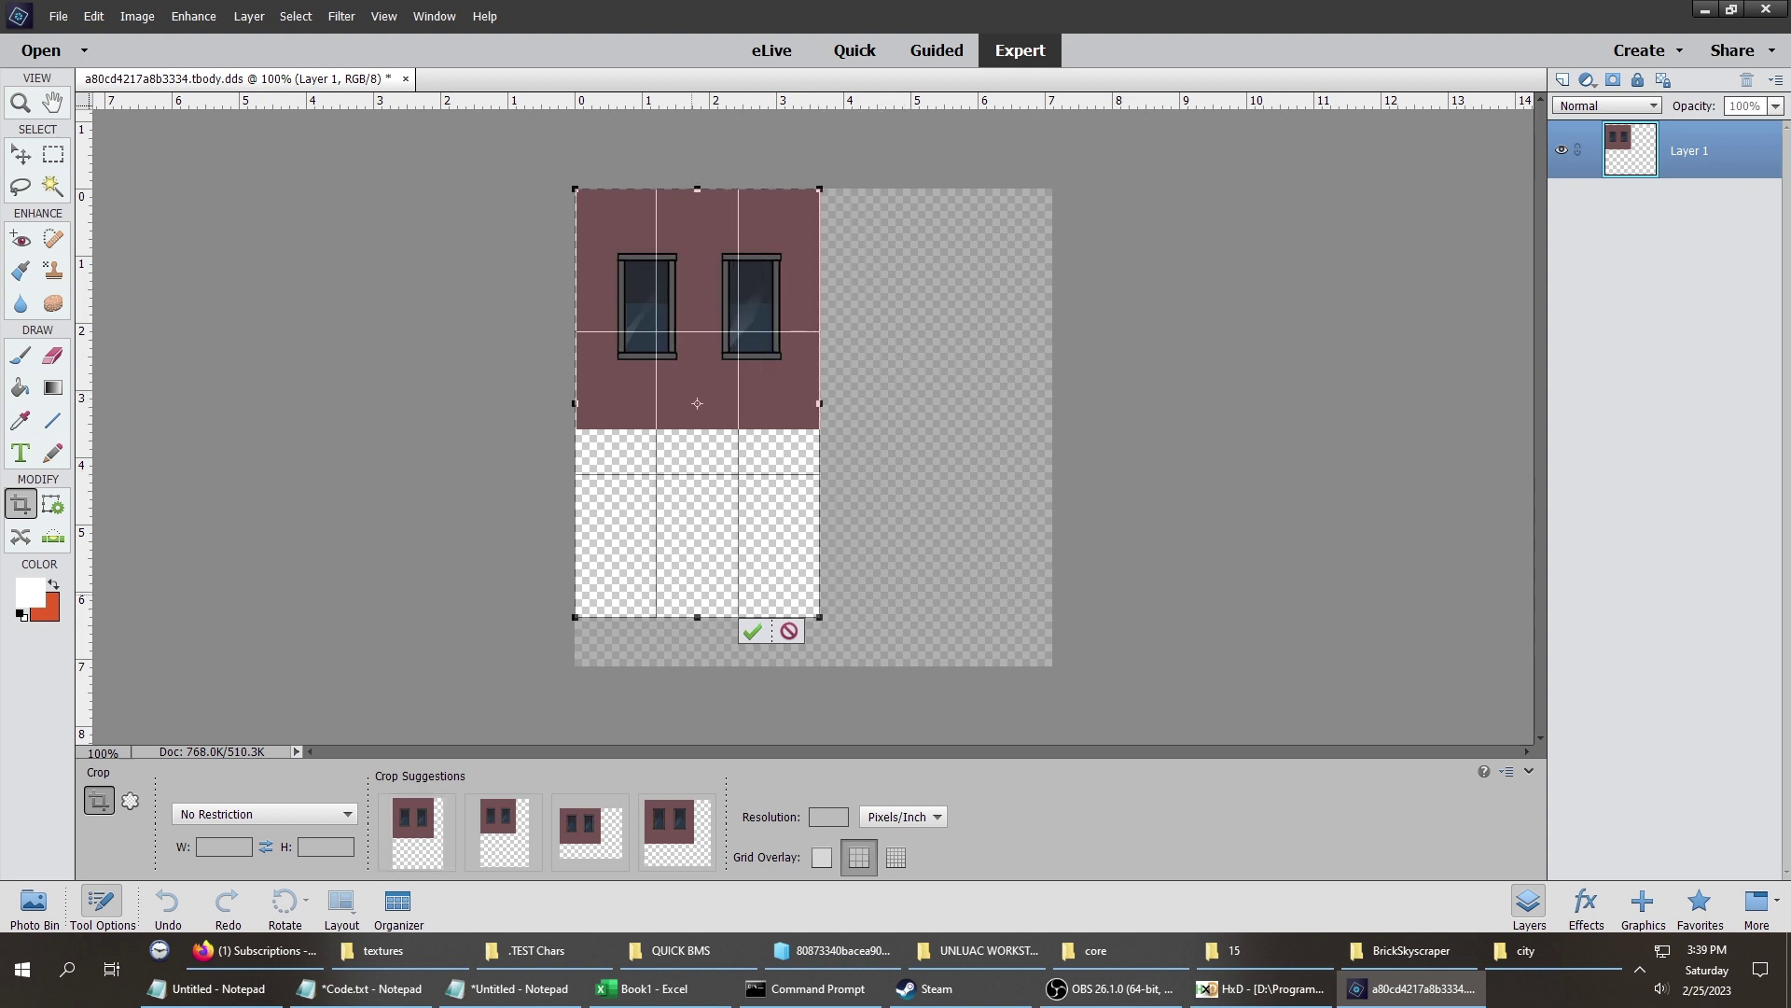
pyautogui.moveTo(760, 616); pyautogui.dragTo(760, 428)
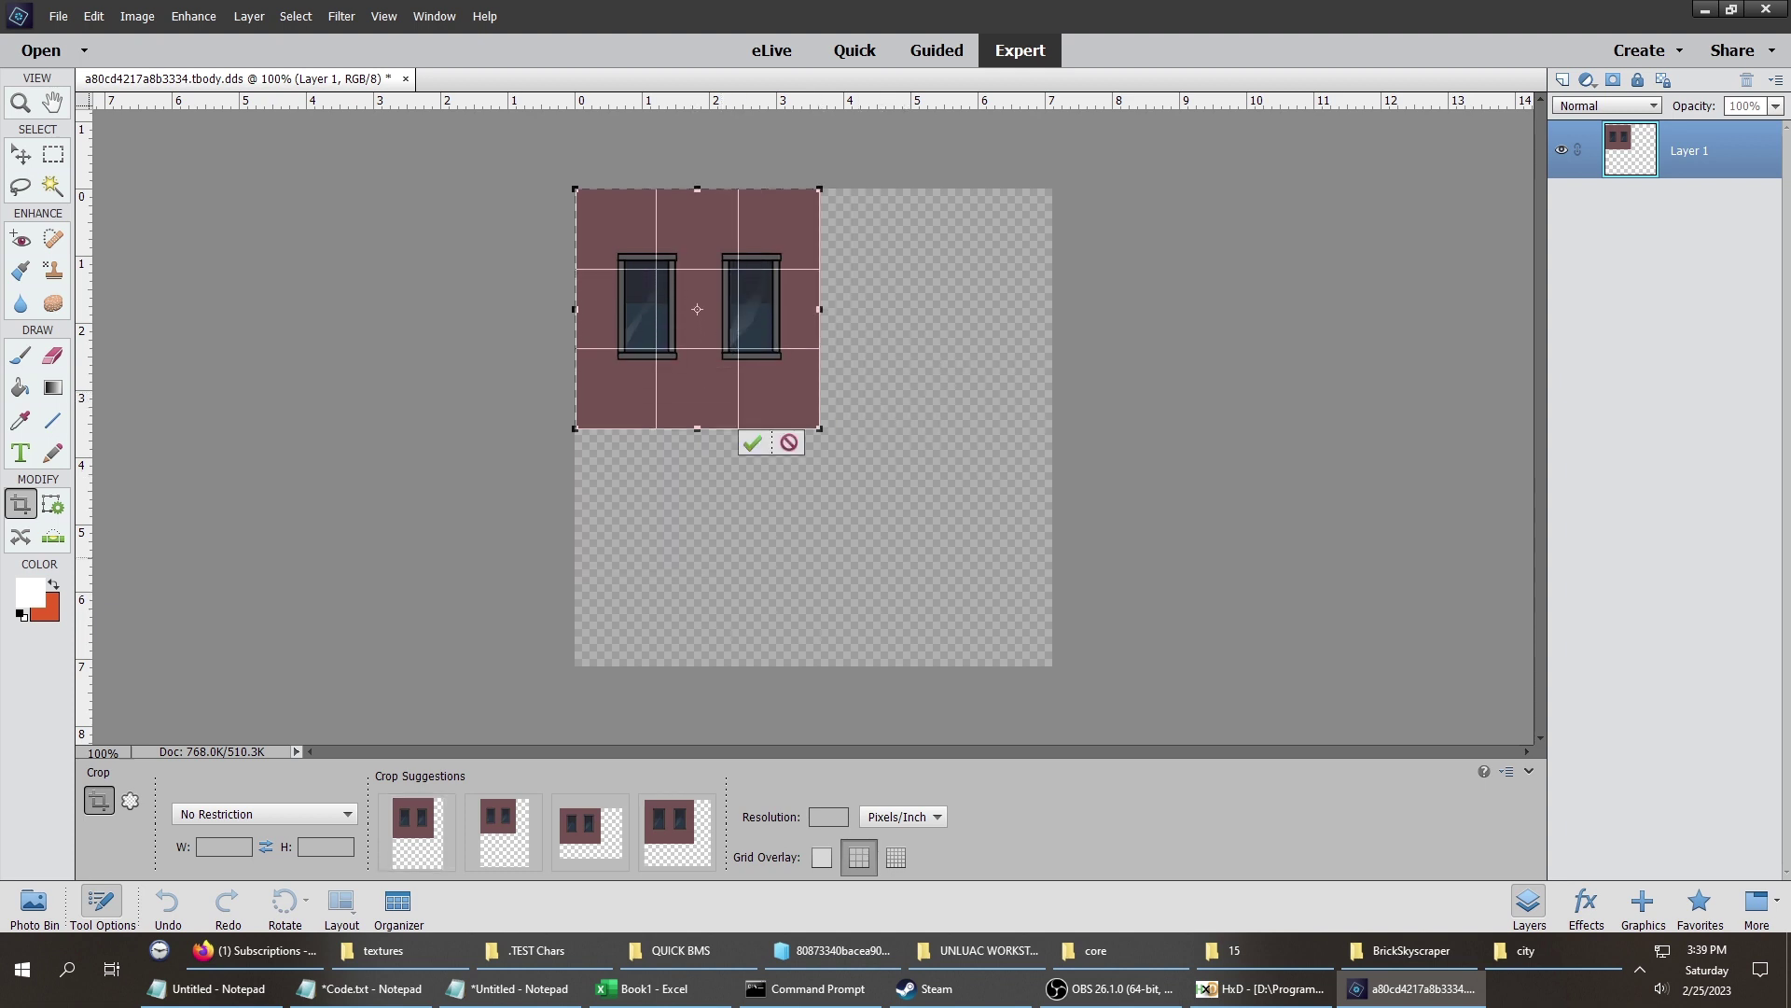
pyautogui.press('Return')
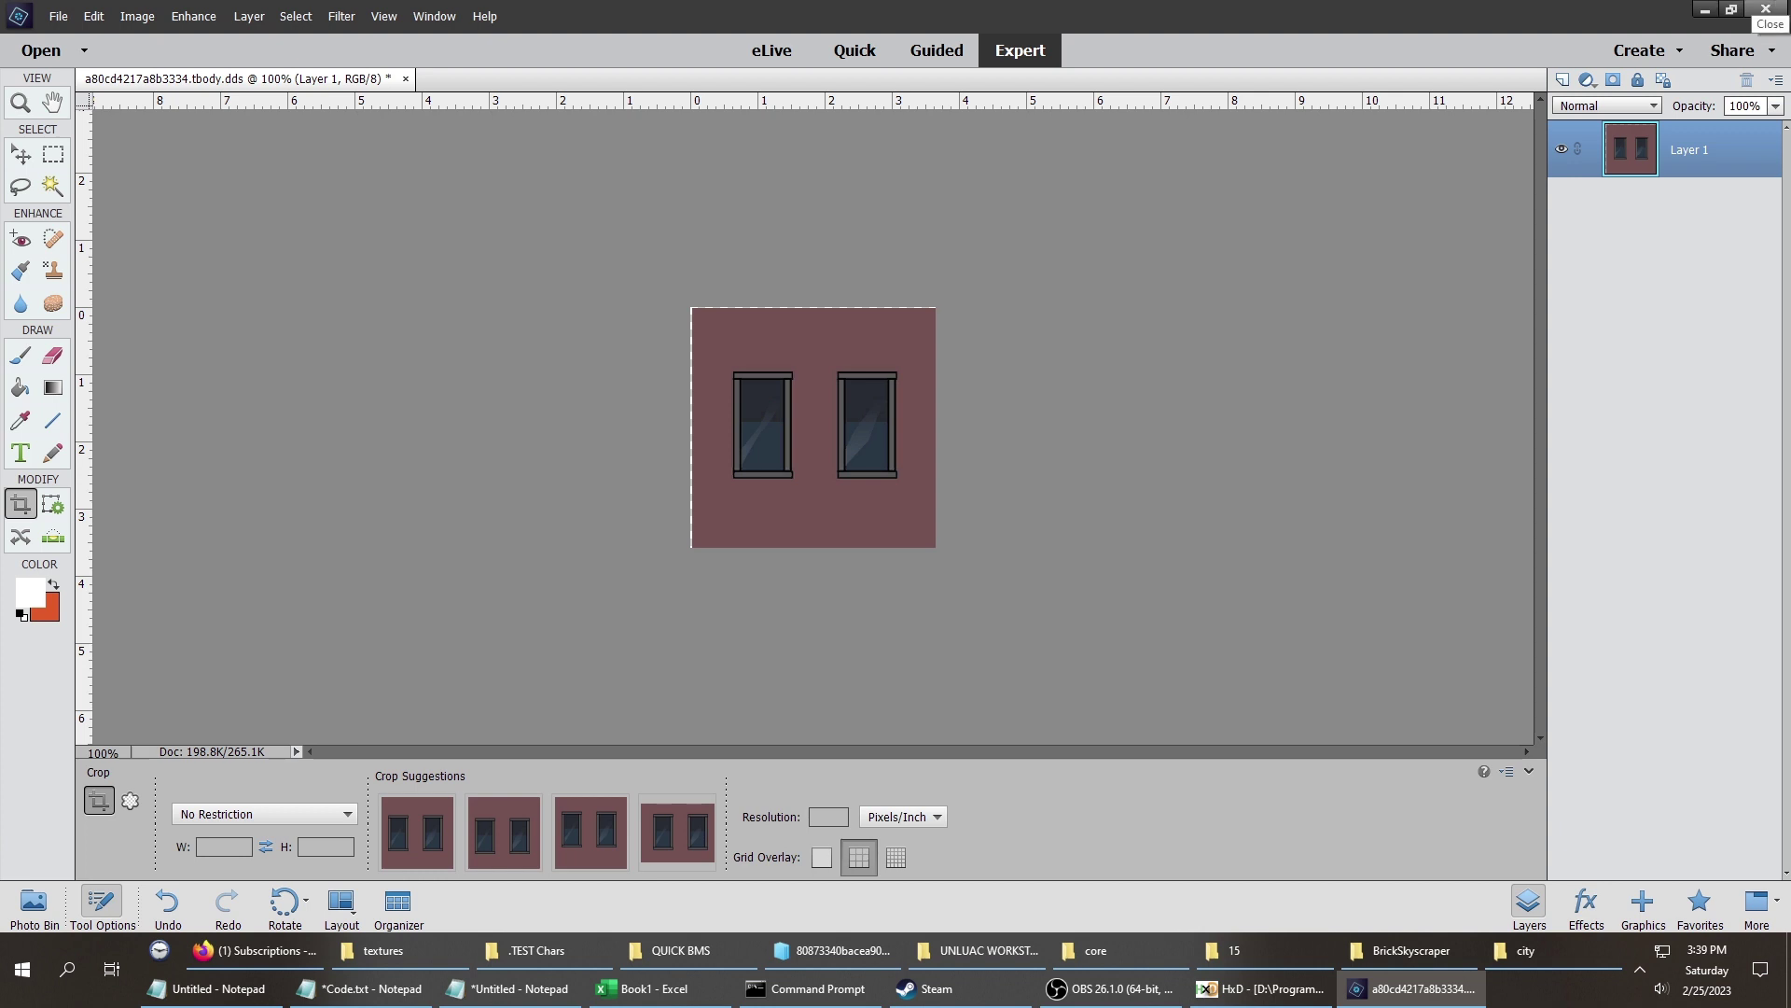
pyautogui.click(1765, 12)
pyautogui.click(898, 370)
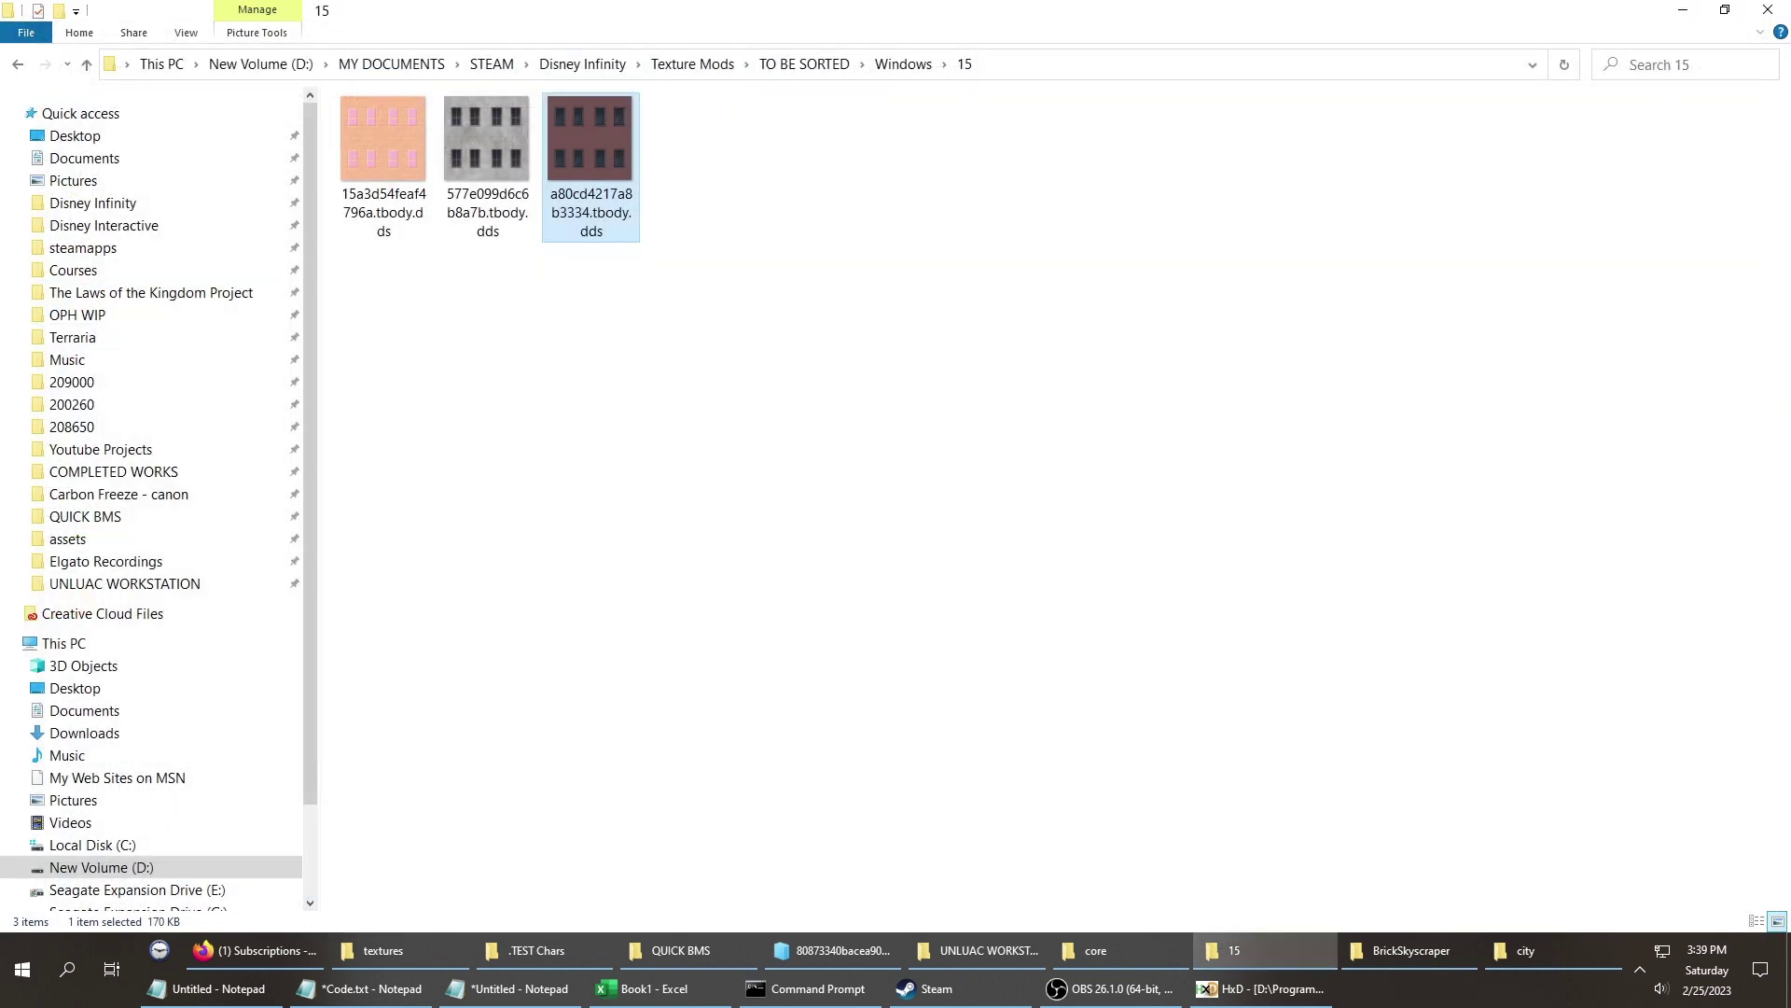
# Go up to the Windows texture folder, return to folder 15 and look over its textures.
pyautogui.hotkey('alt', 'Left')
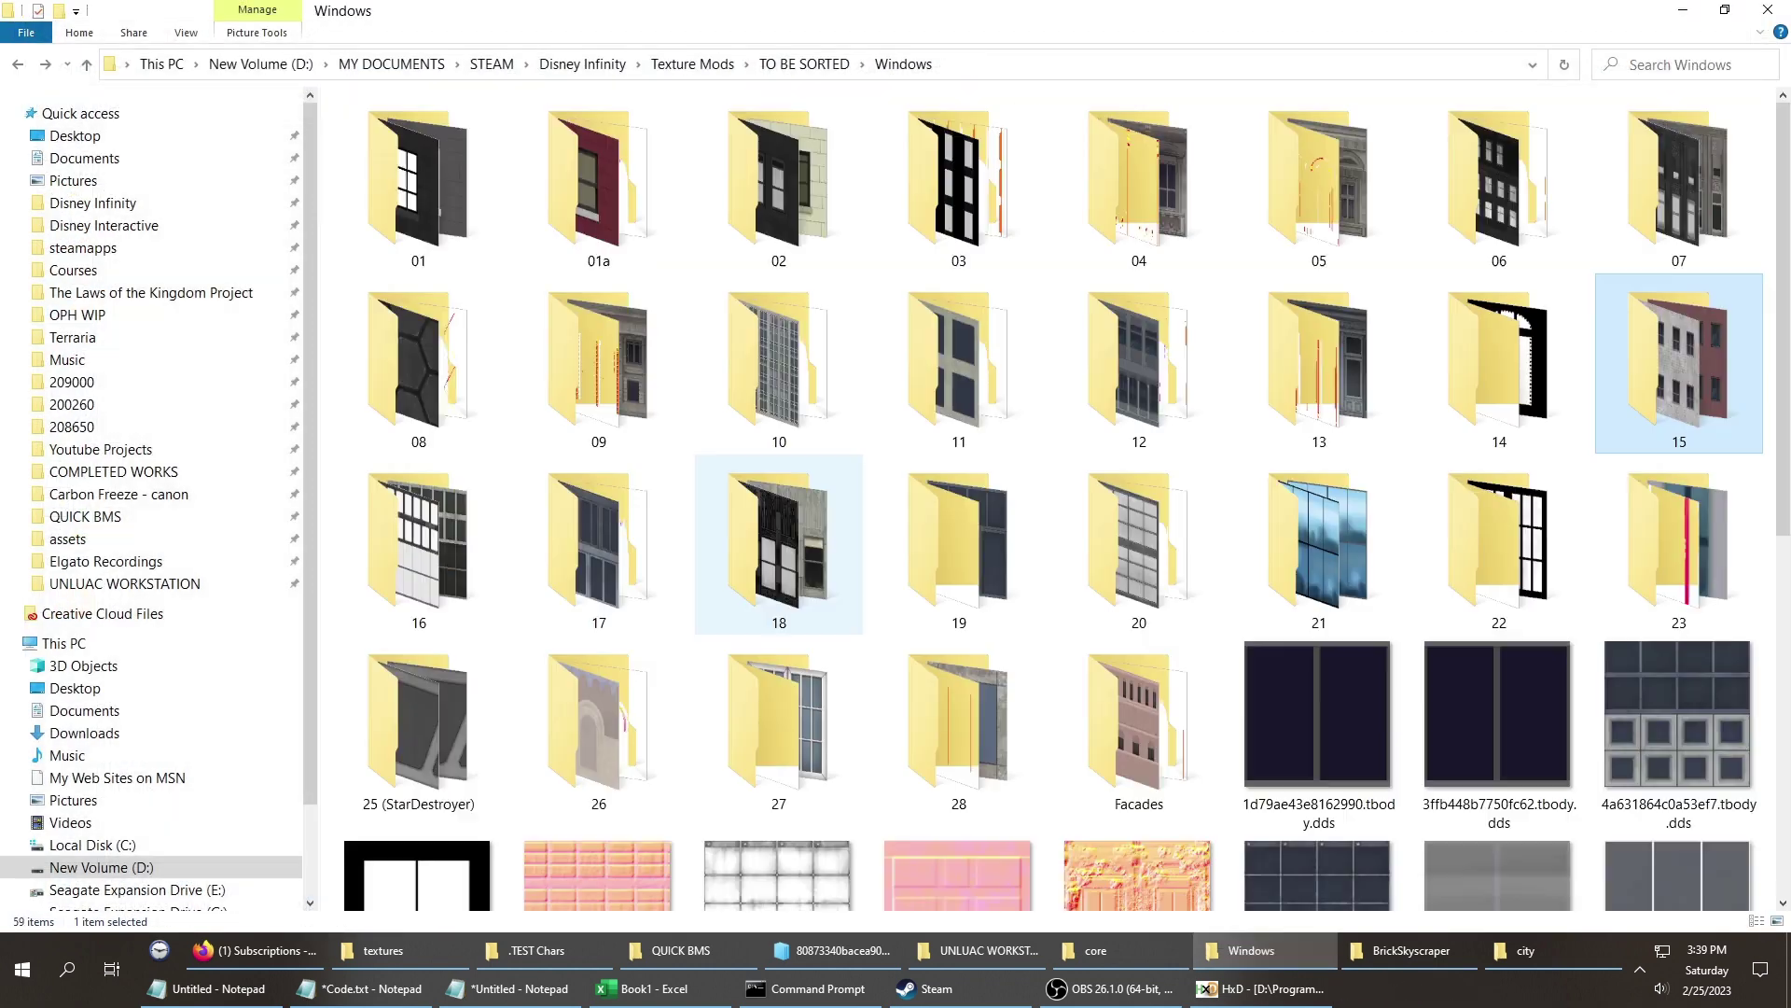
pyautogui.hotkey('alt', 'Right')
pyautogui.click(590, 166)
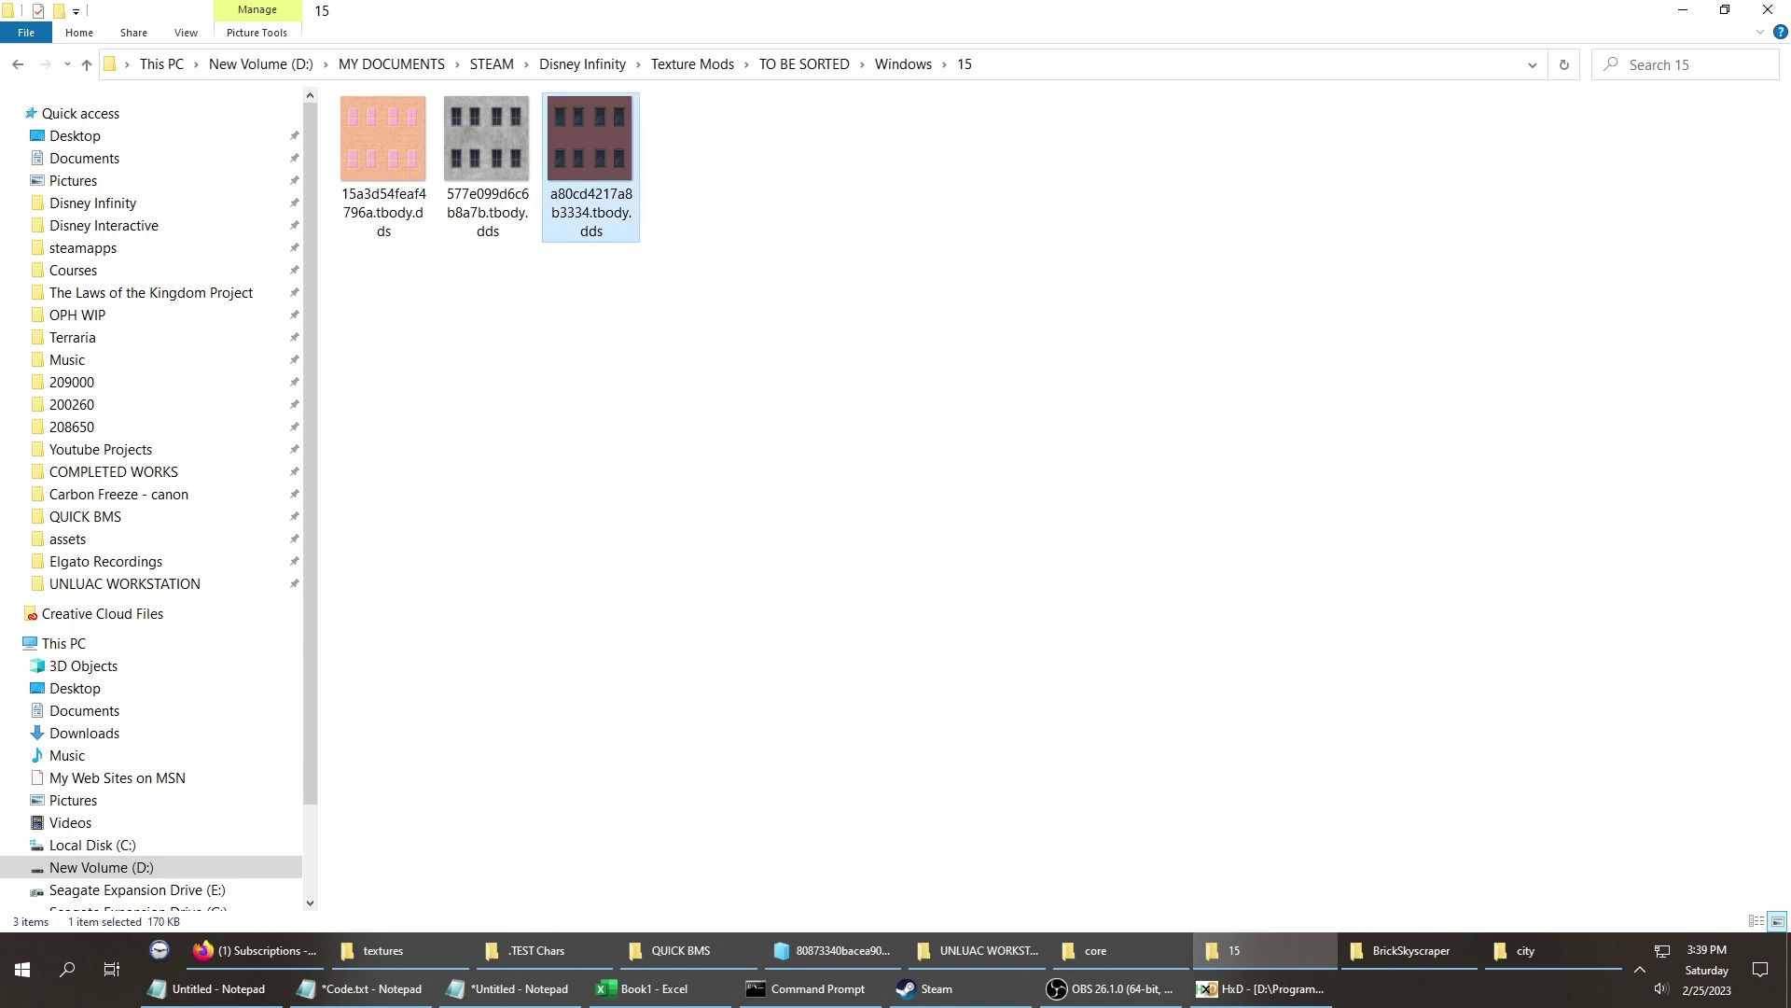
pyautogui.moveTo(776, 282); pyautogui.dragTo(336, 94)
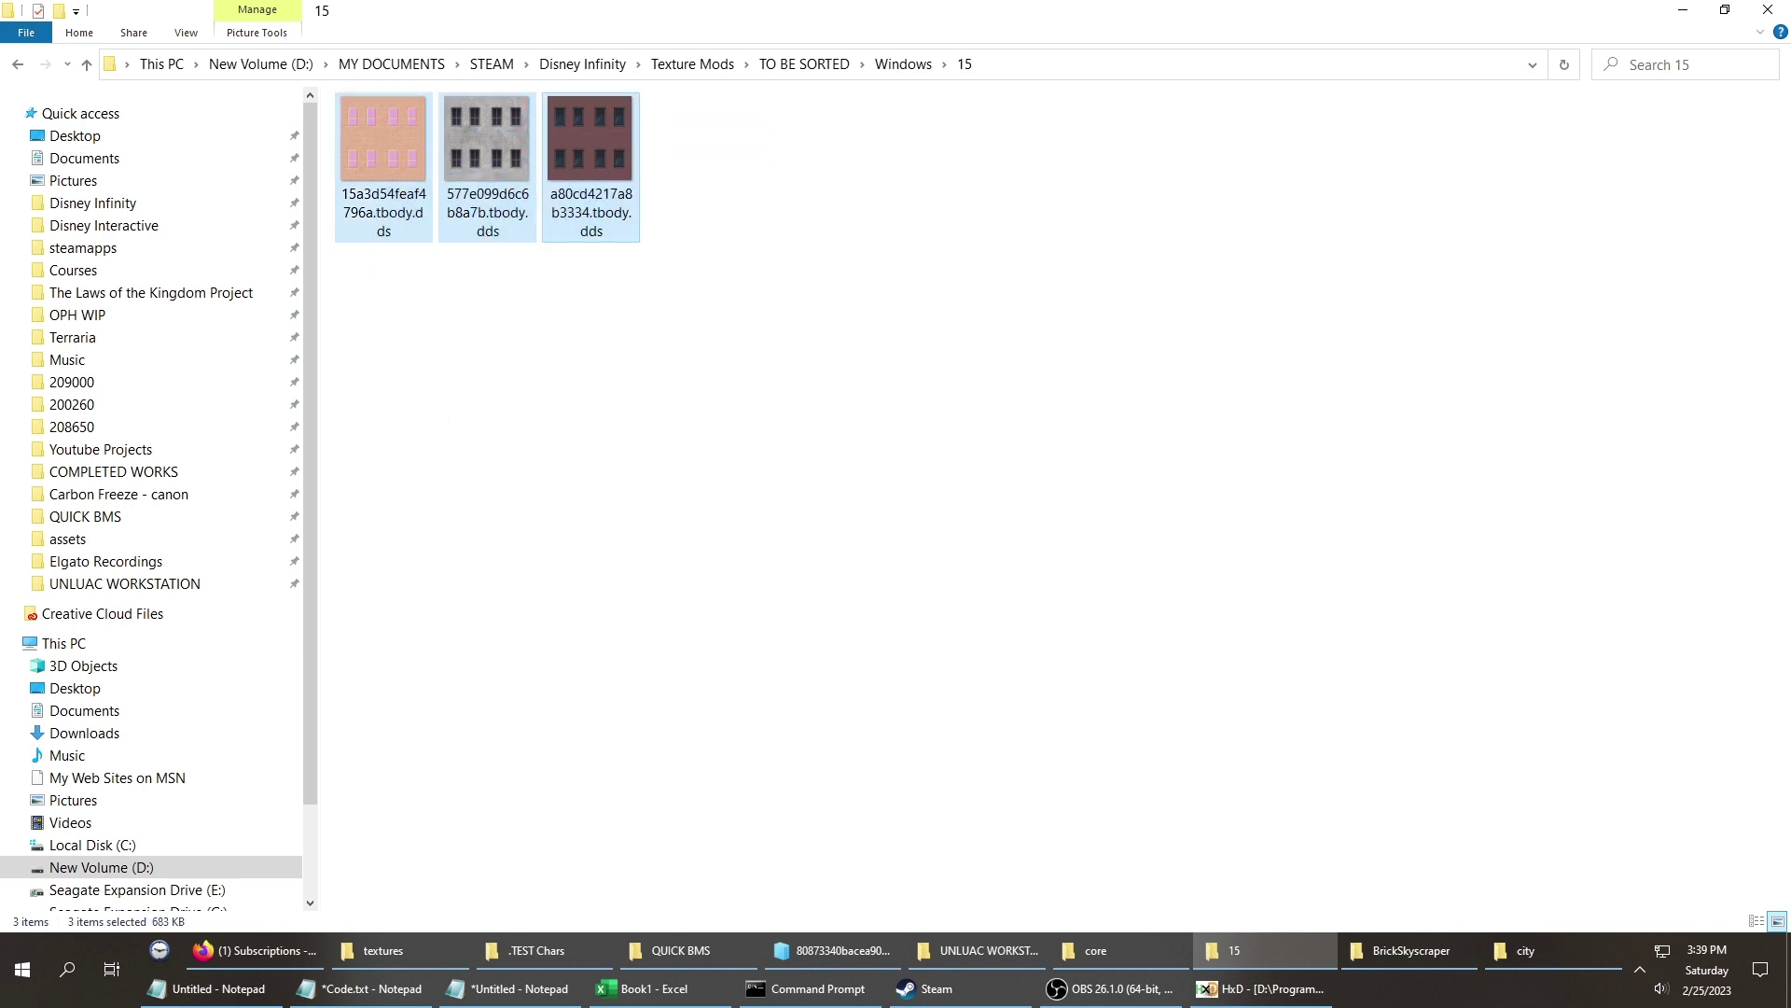
pyautogui.press('Escape')
# Select all textures in folder 15, enlarge their thumbnails for comparison and switch to the BrickSkyscraper folder.
pyautogui.hotkey('alt', 'Tab')
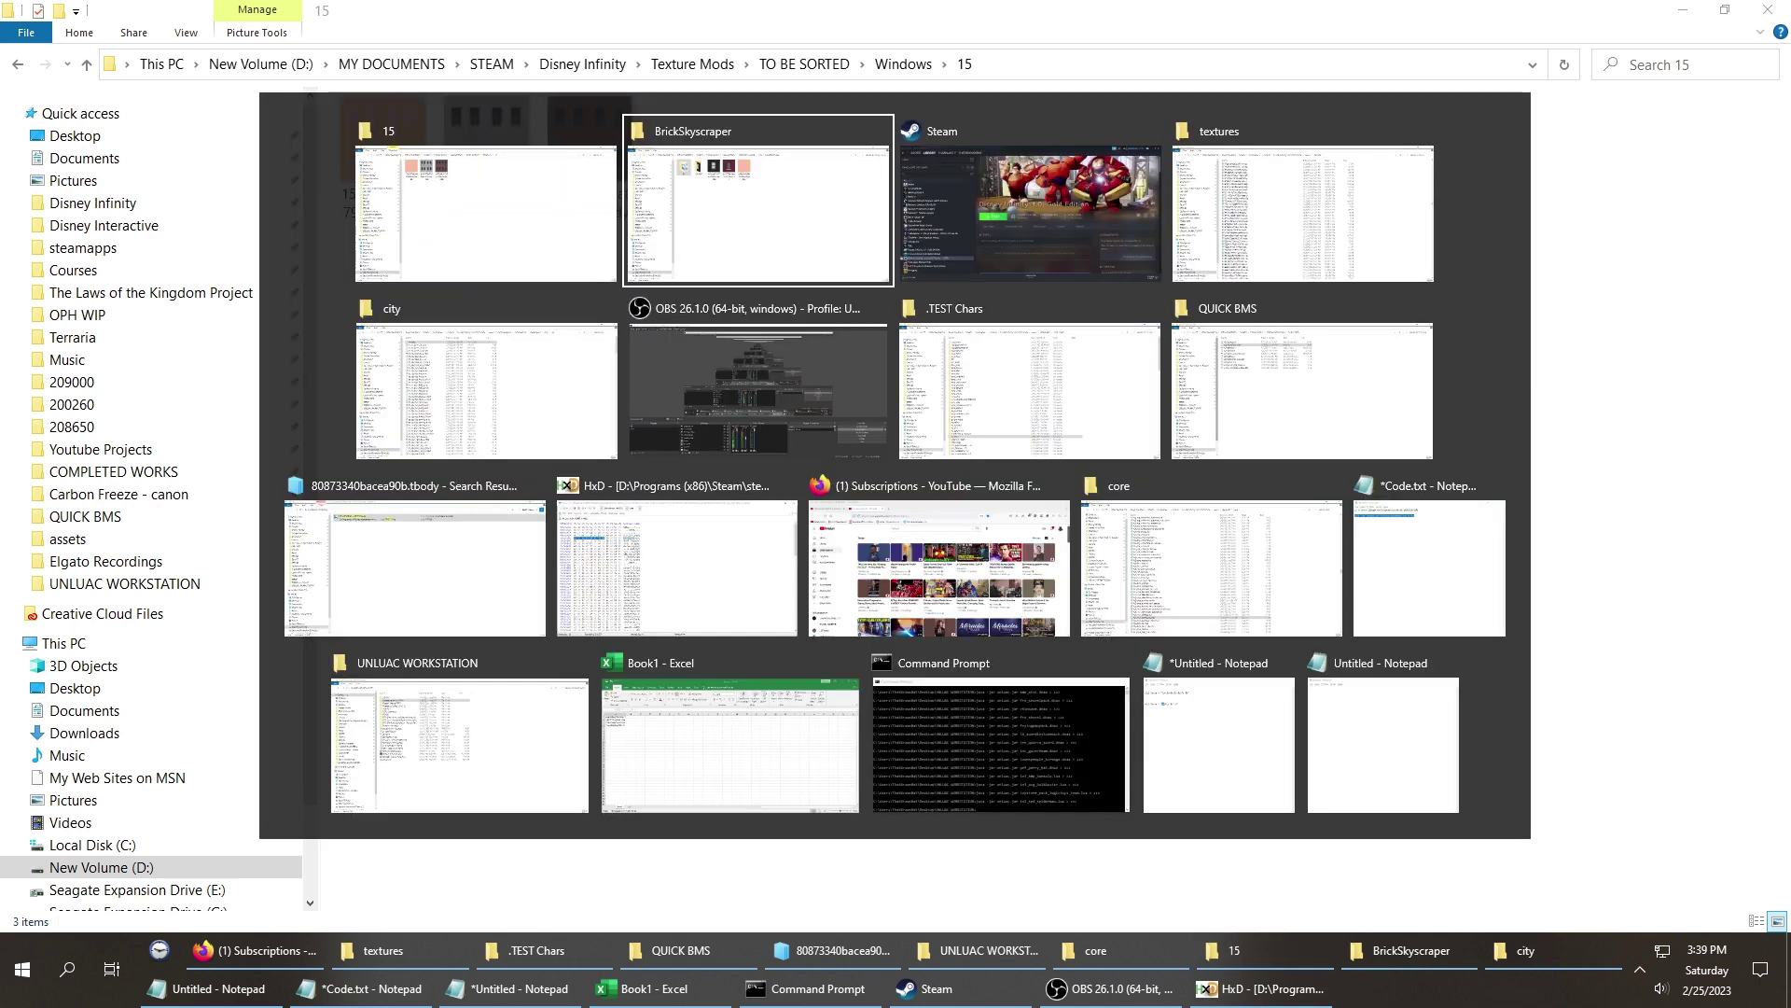
pyautogui.hotkey('alt', 'Tab')
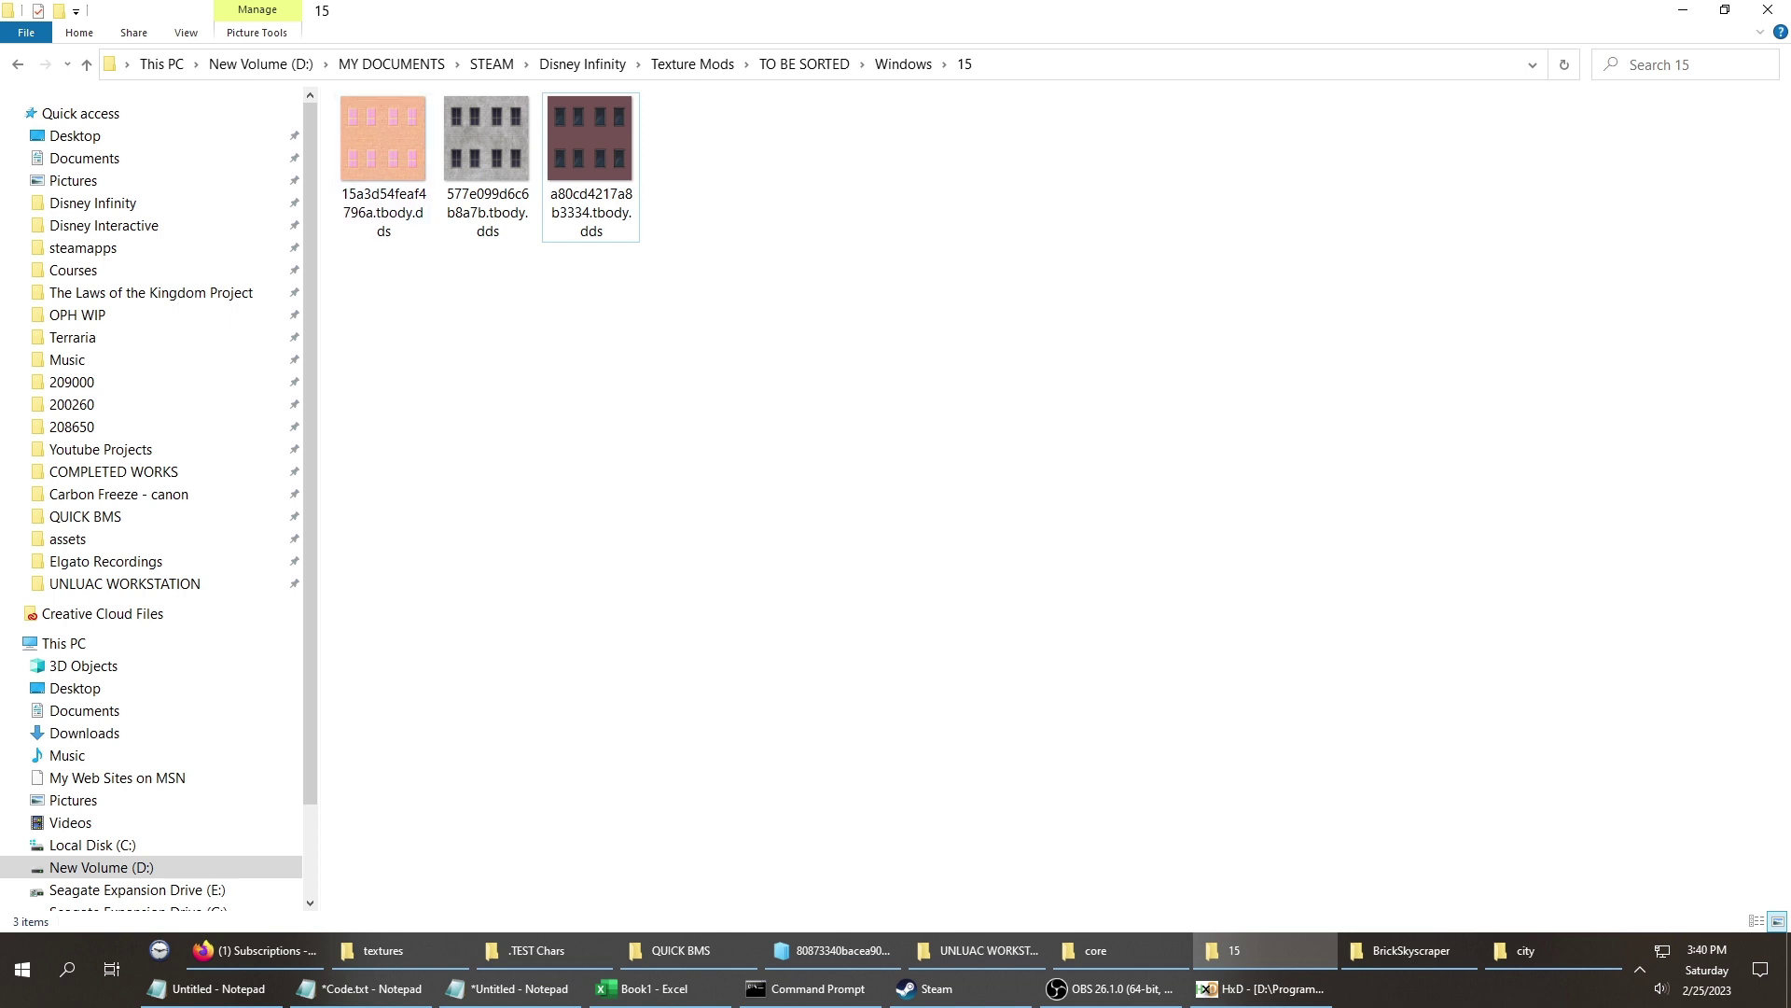
pyautogui.hotkey('ctrl', 'a')
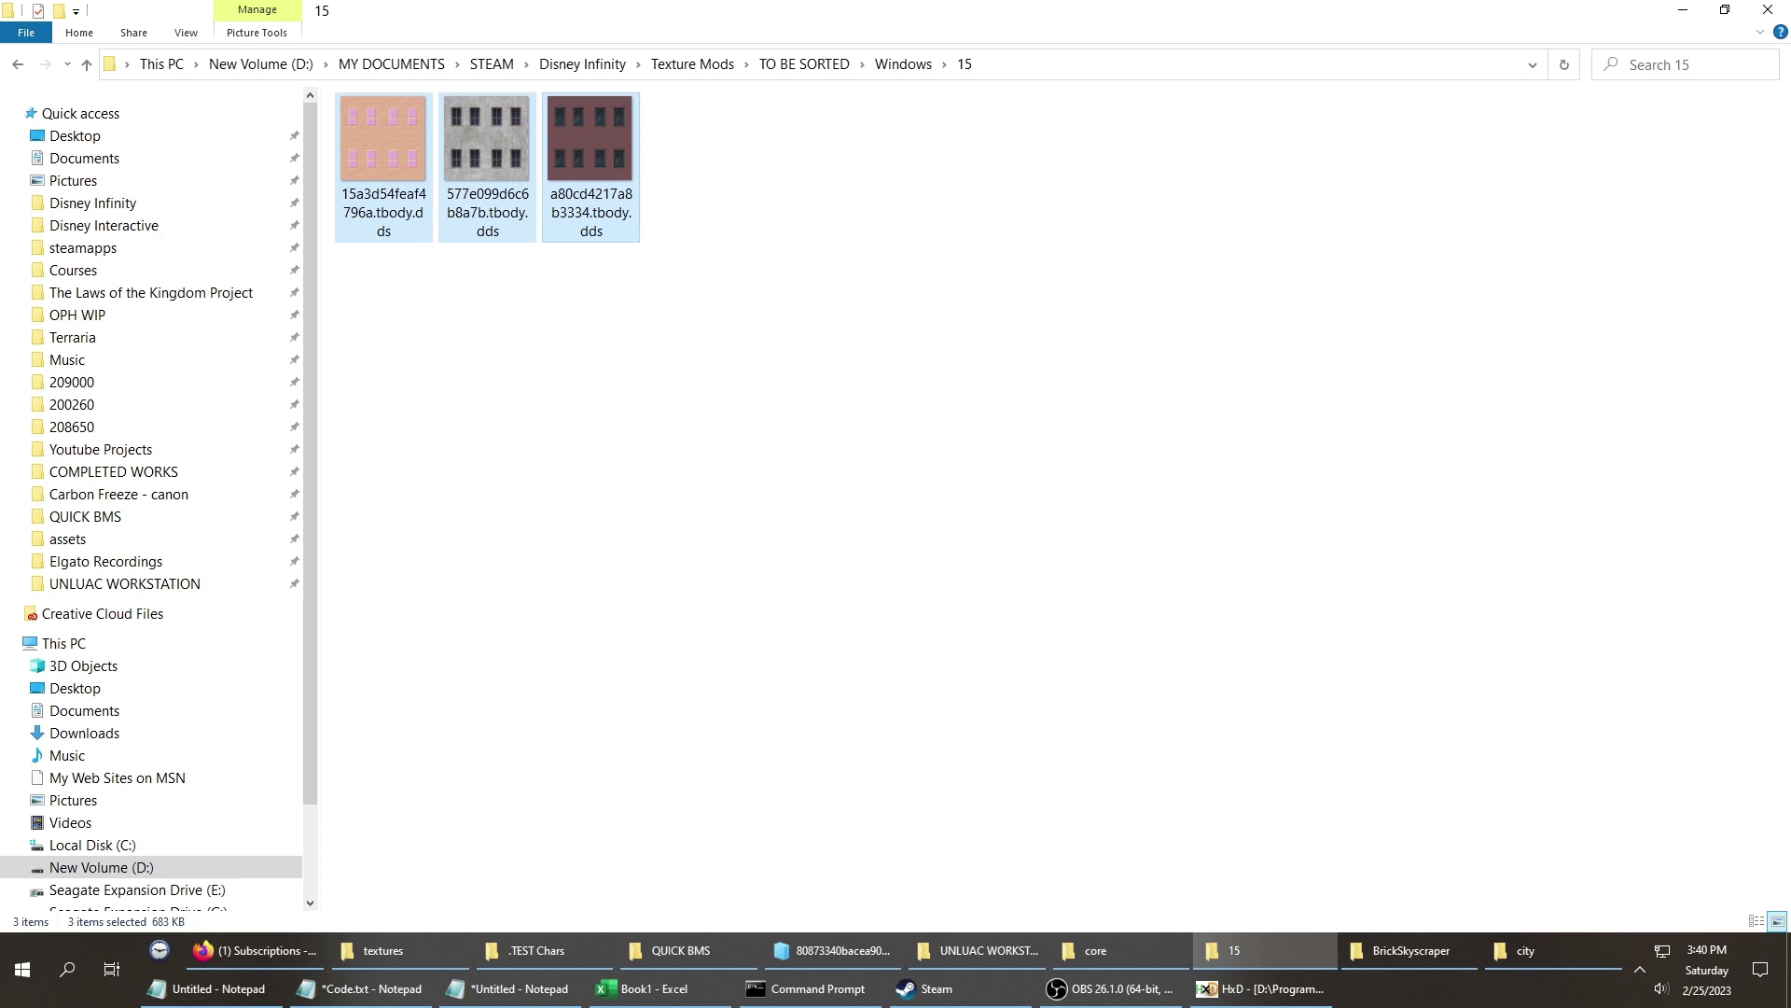
pyautogui.scroll(6, 746, 224)
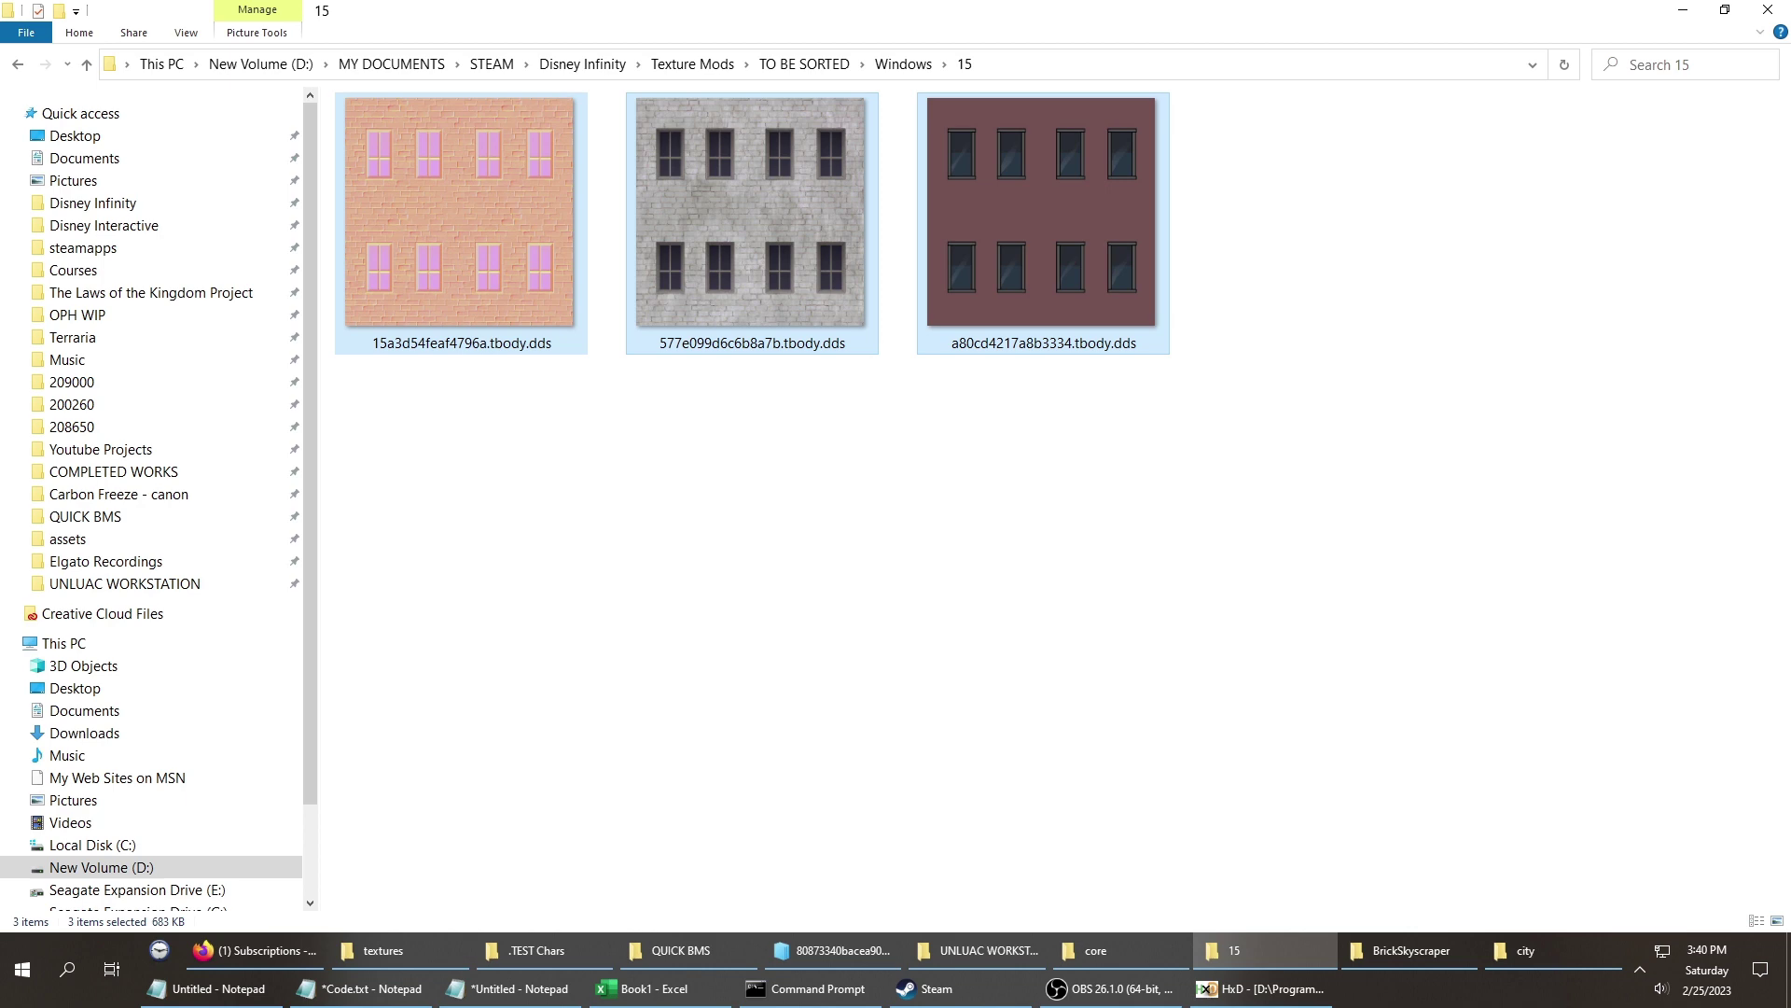
pyautogui.scroll(-3, 746, 224)
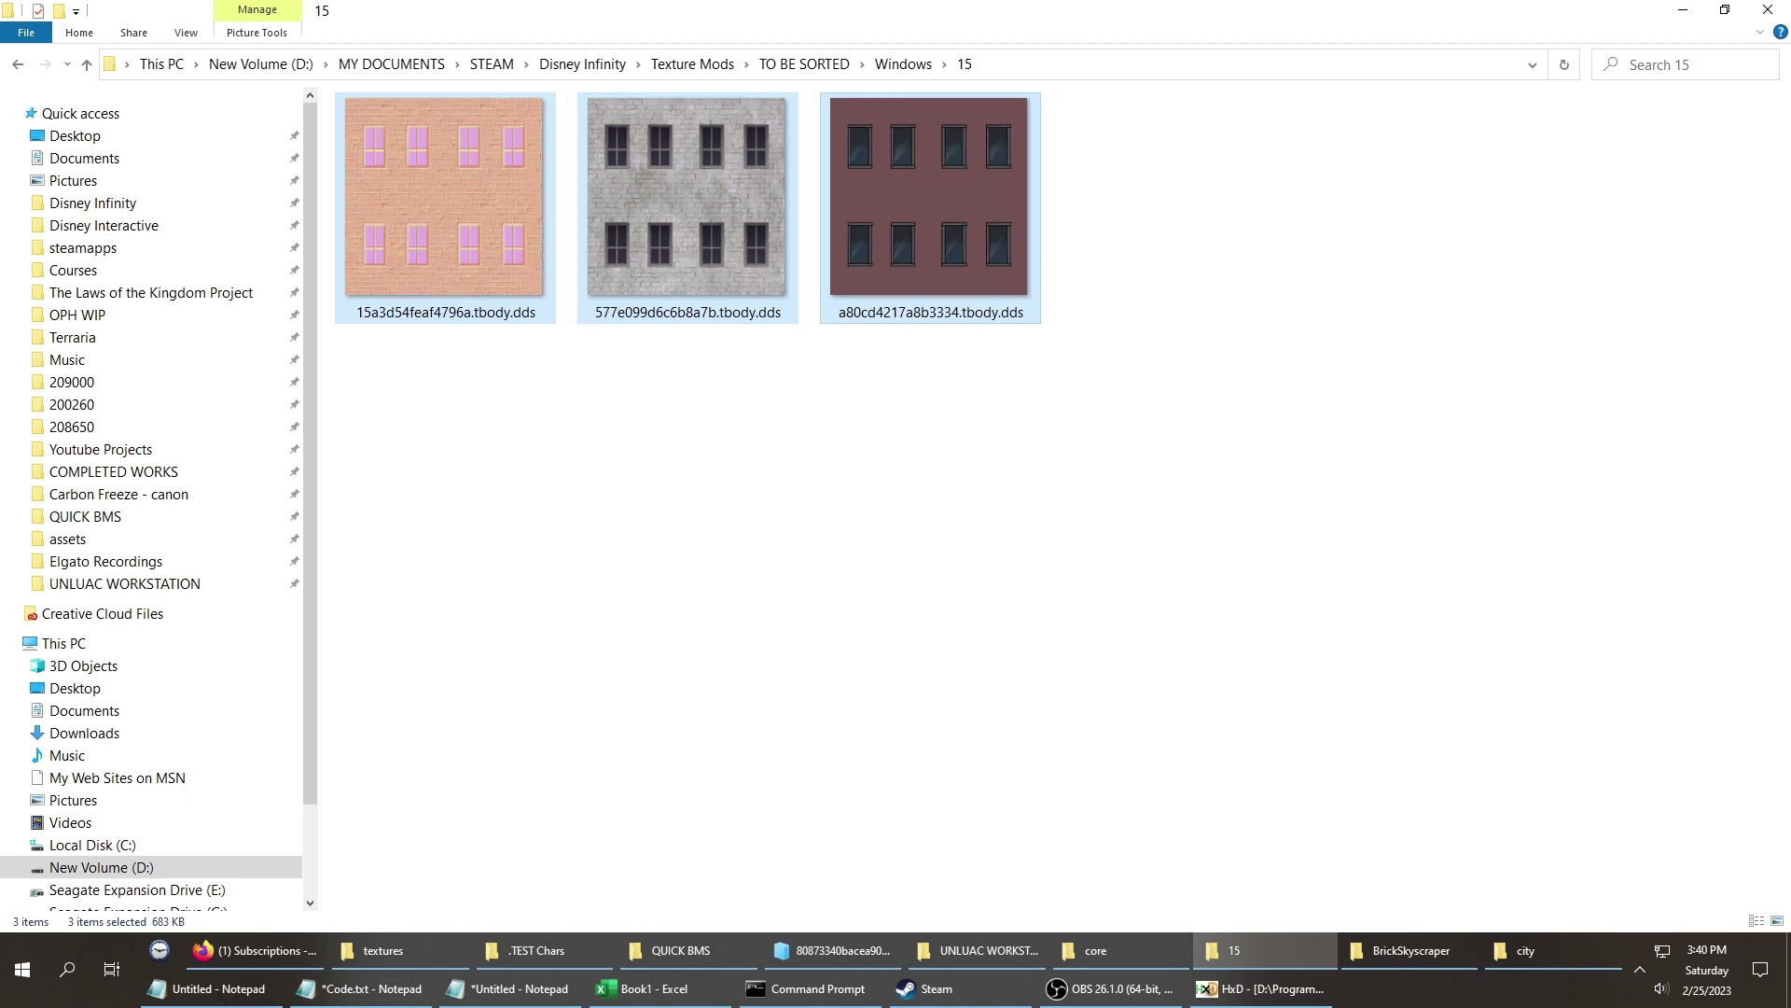
pyautogui.hotkey('alt', 'Tab')
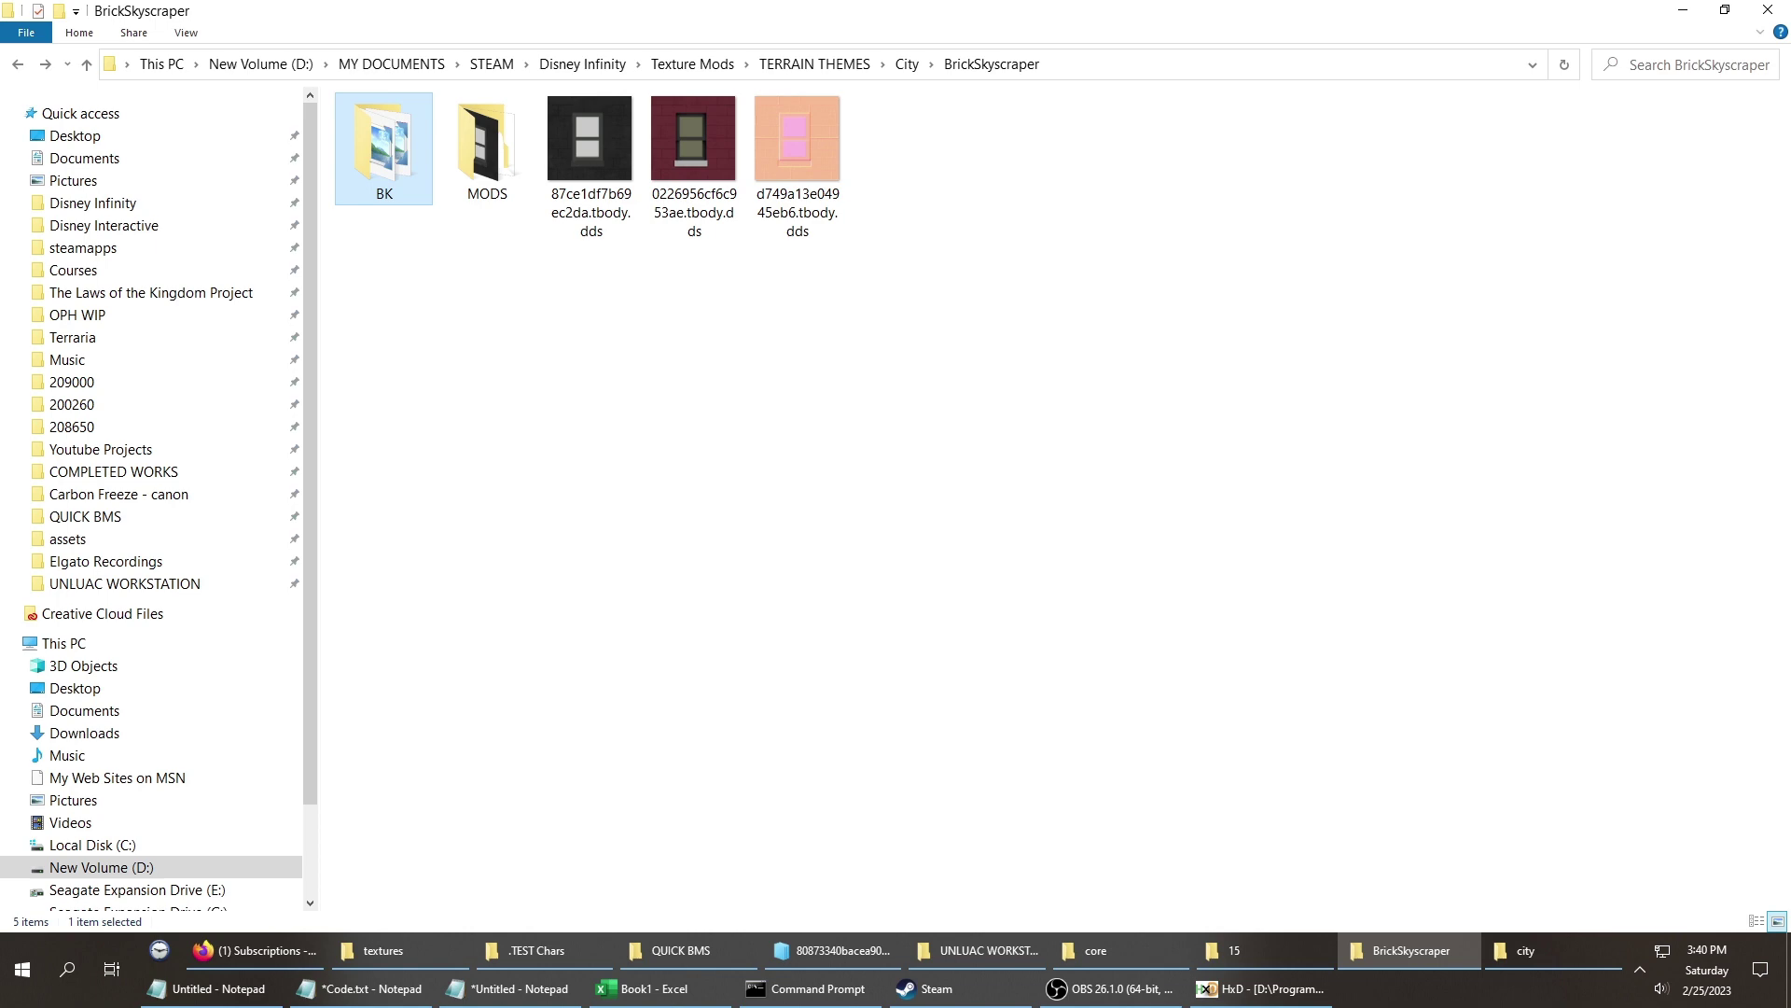
# Check the City texture folder, reopen folder 15 from the Windows folder and return to the City folder.
pyautogui.hotkey('alt', 'Up')
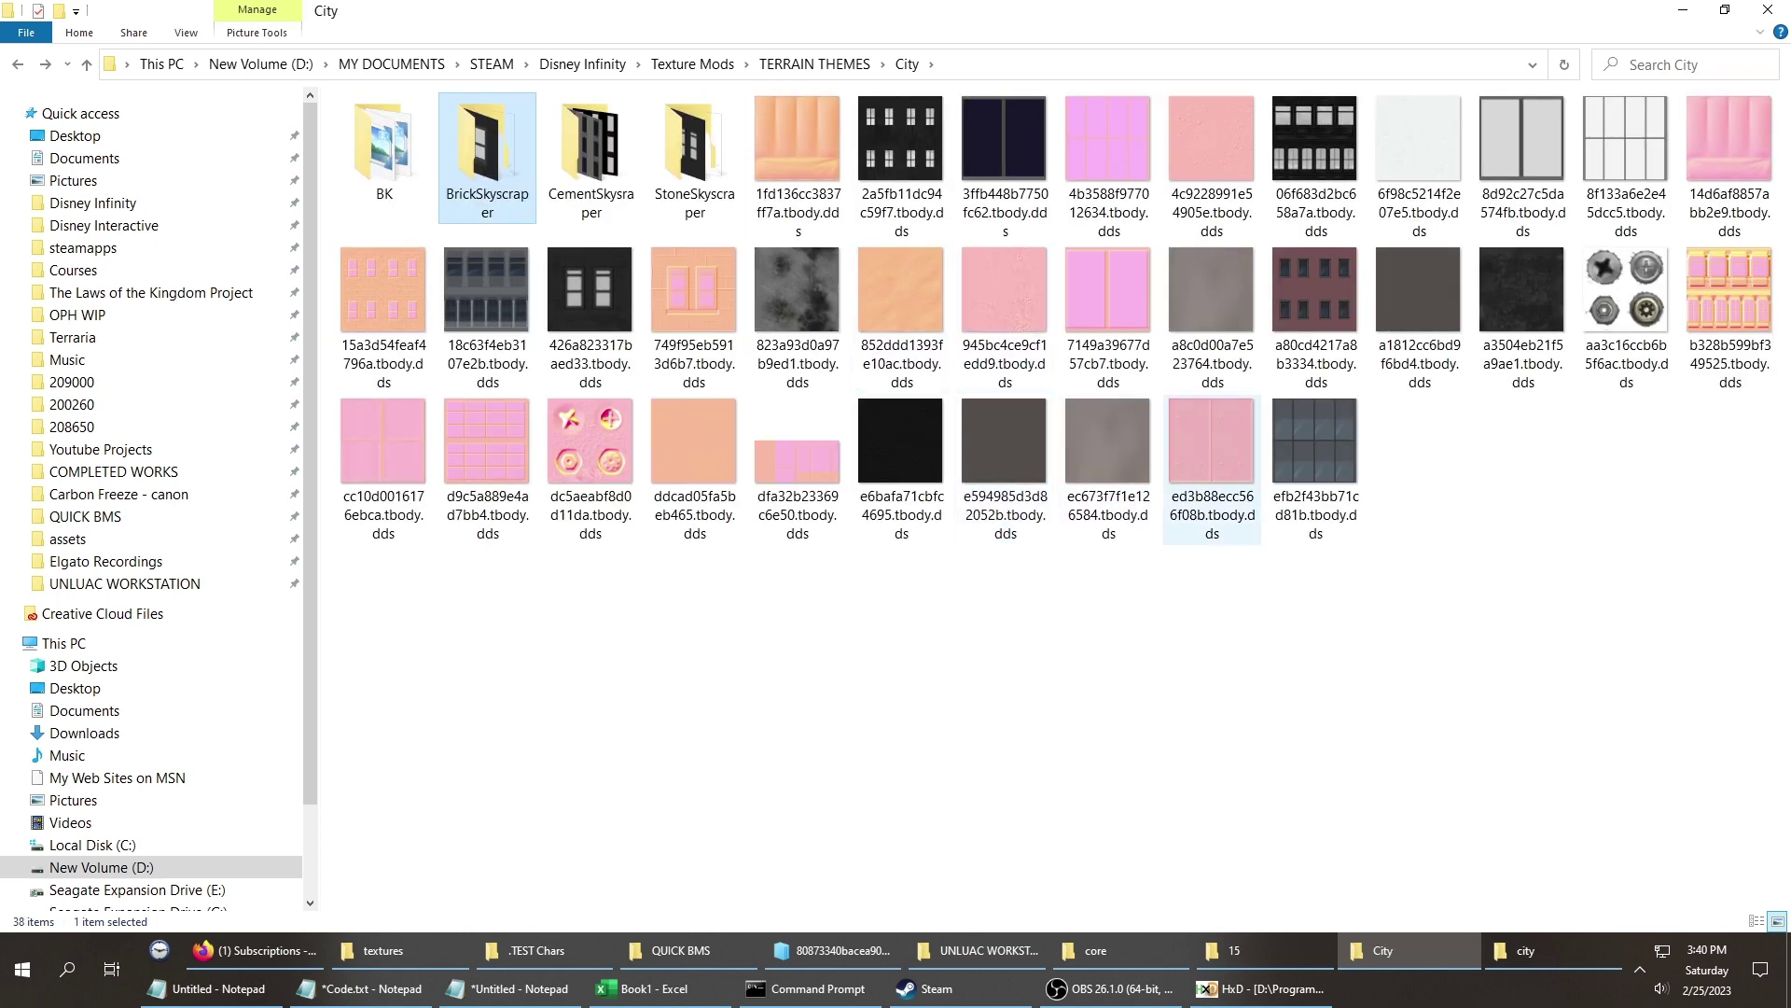
pyautogui.hotkey('alt', 'Tab')
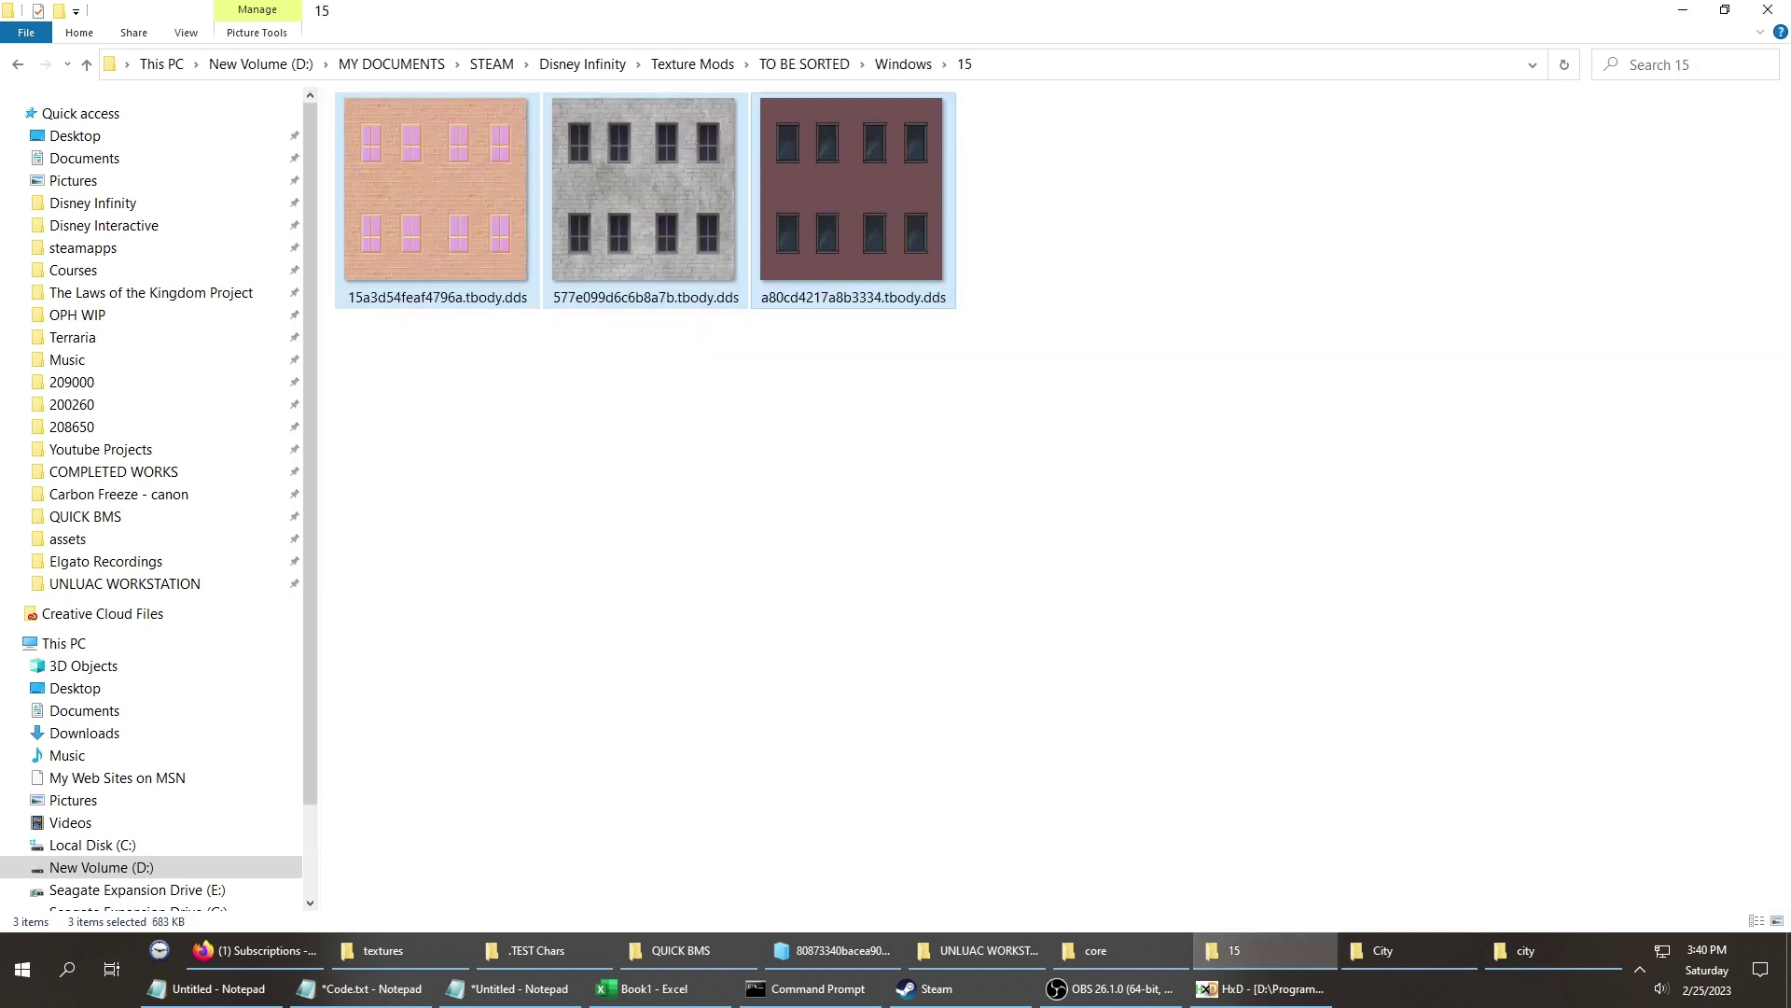
pyautogui.hotkey('alt', 'Up')
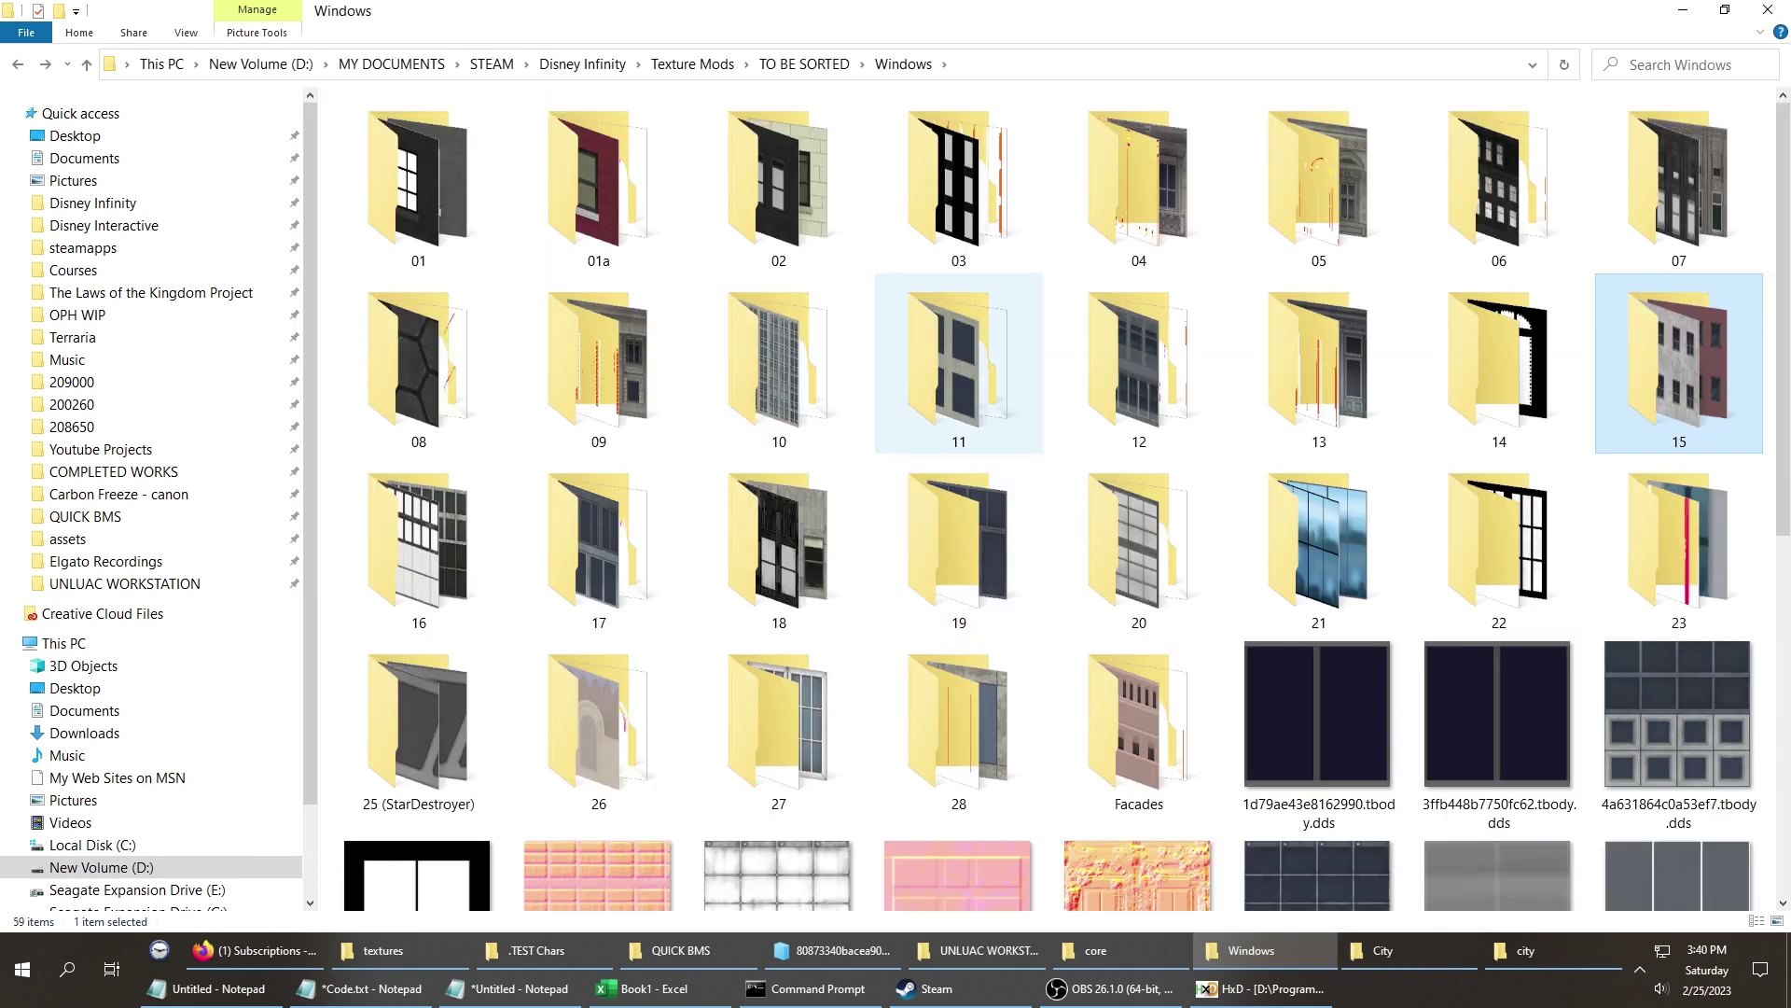
pyautogui.press('Return')
pyautogui.hotkey('alt', 'Tab')
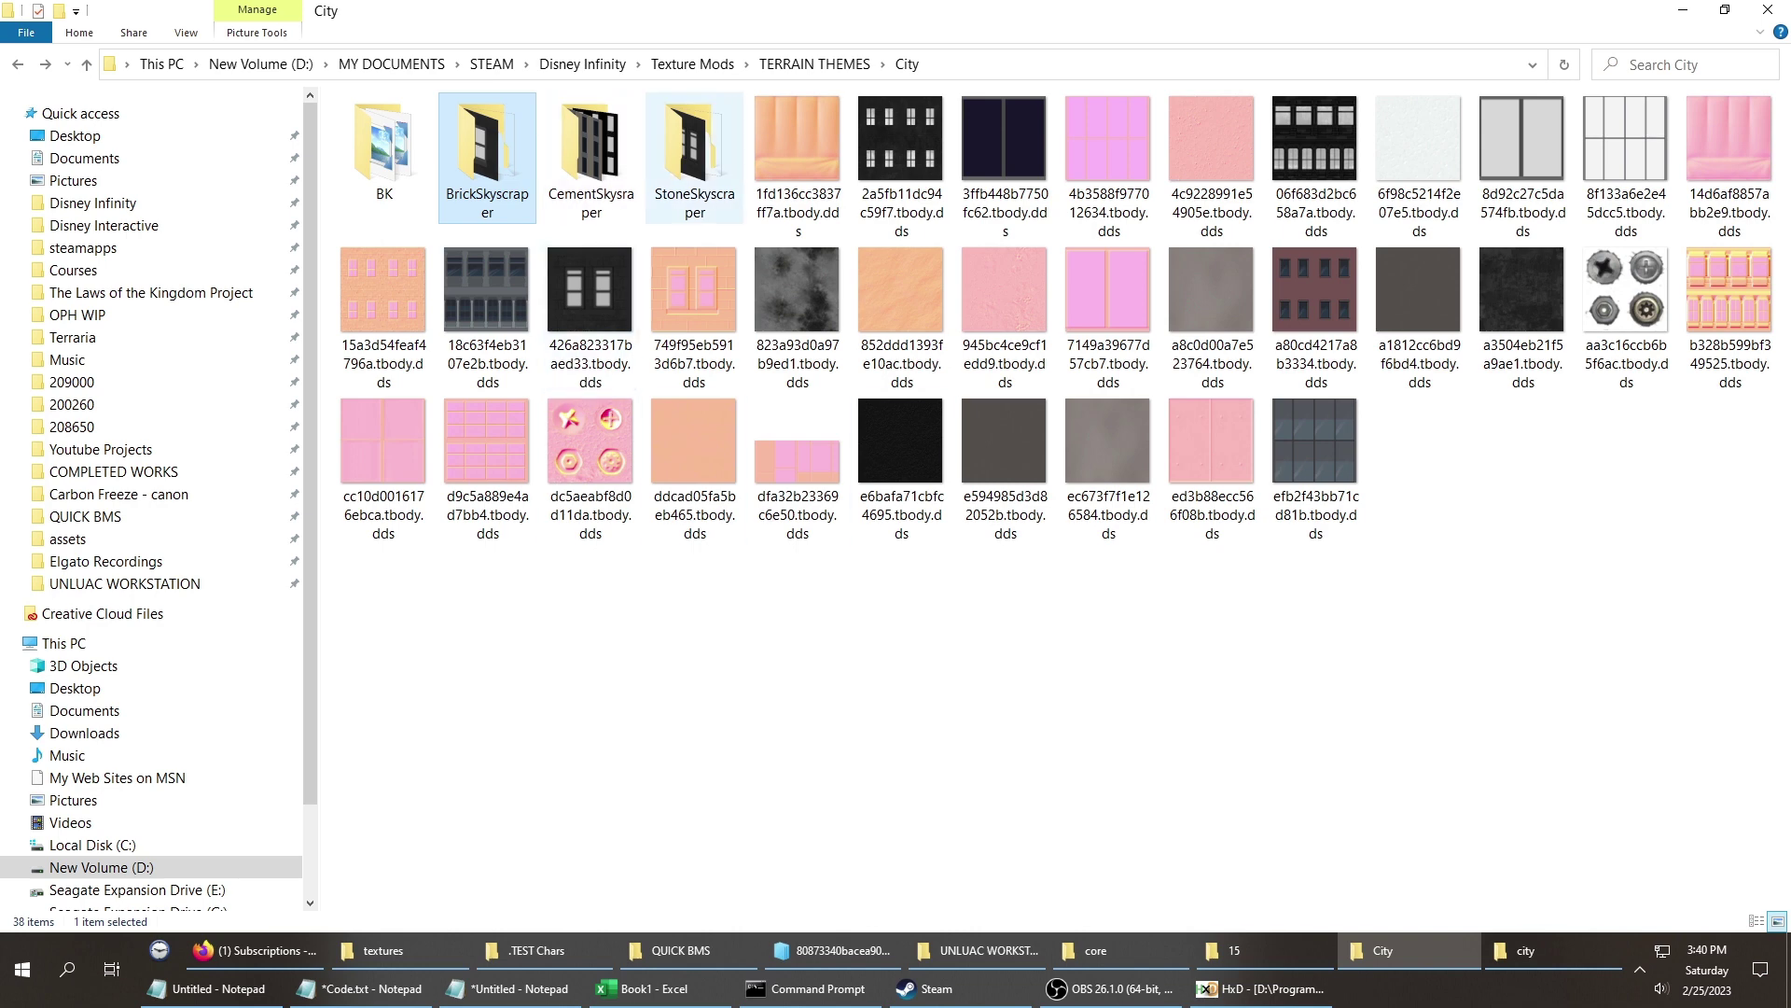
pyautogui.doubleClick(695, 149)
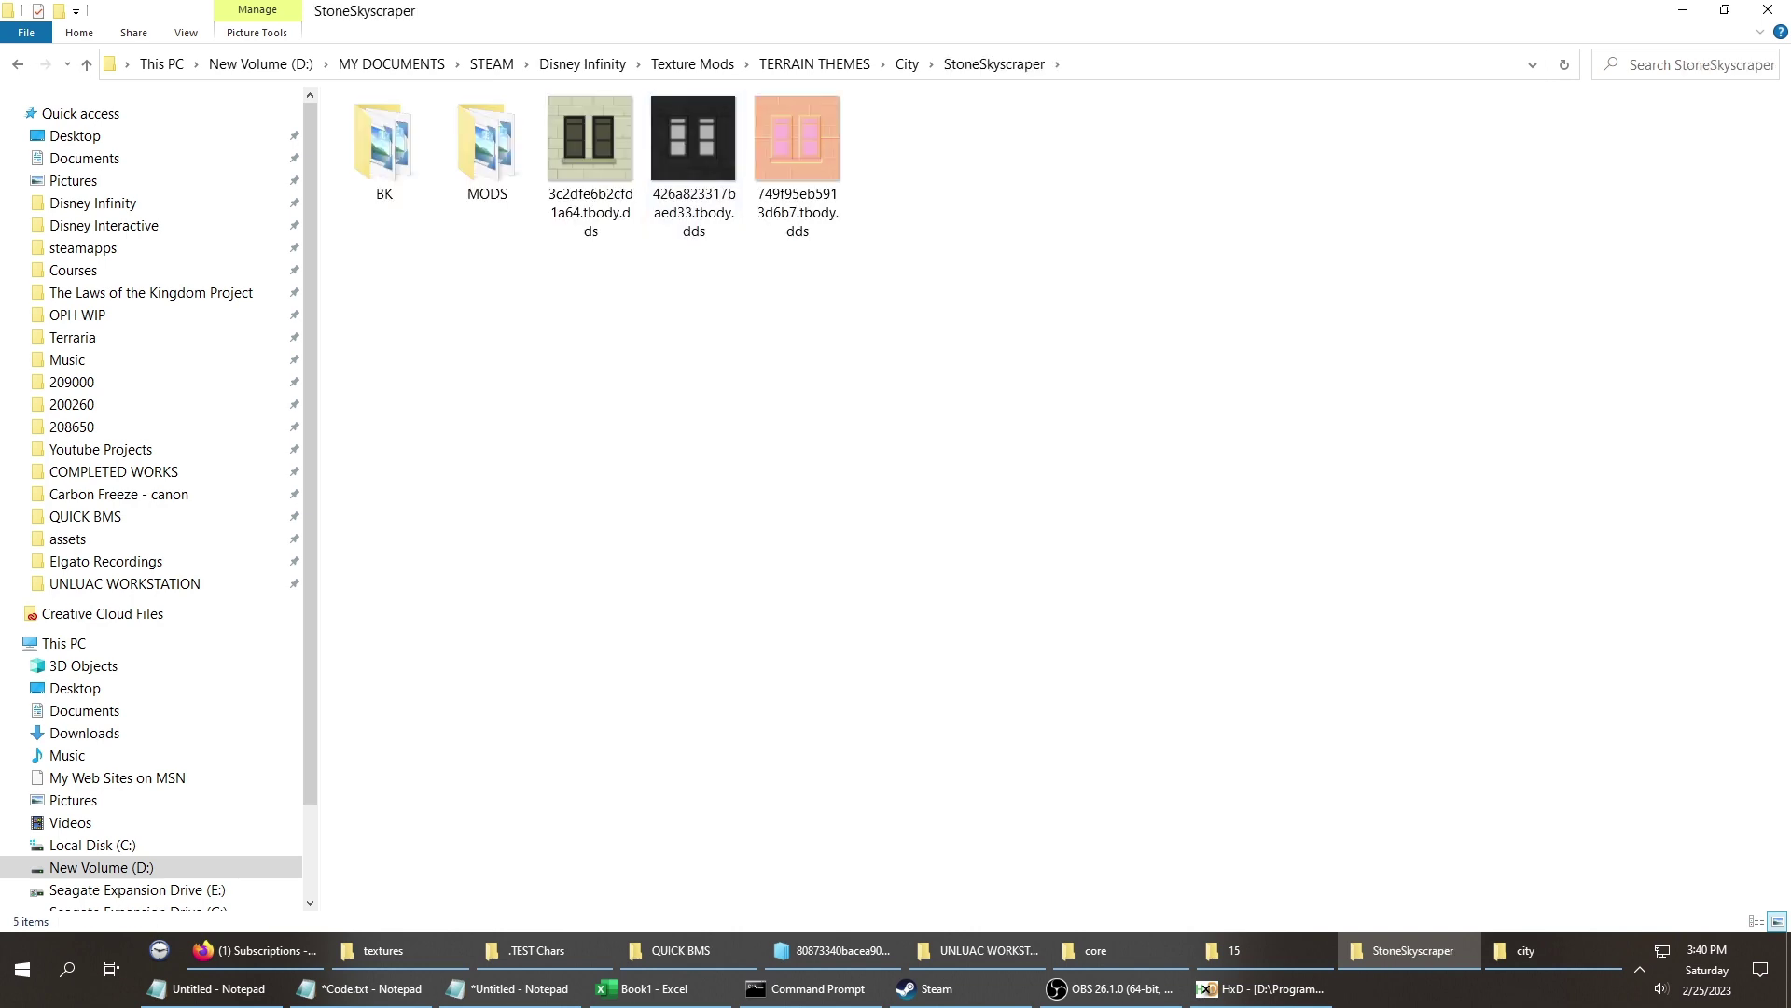
pyautogui.rightClick(576, 326)
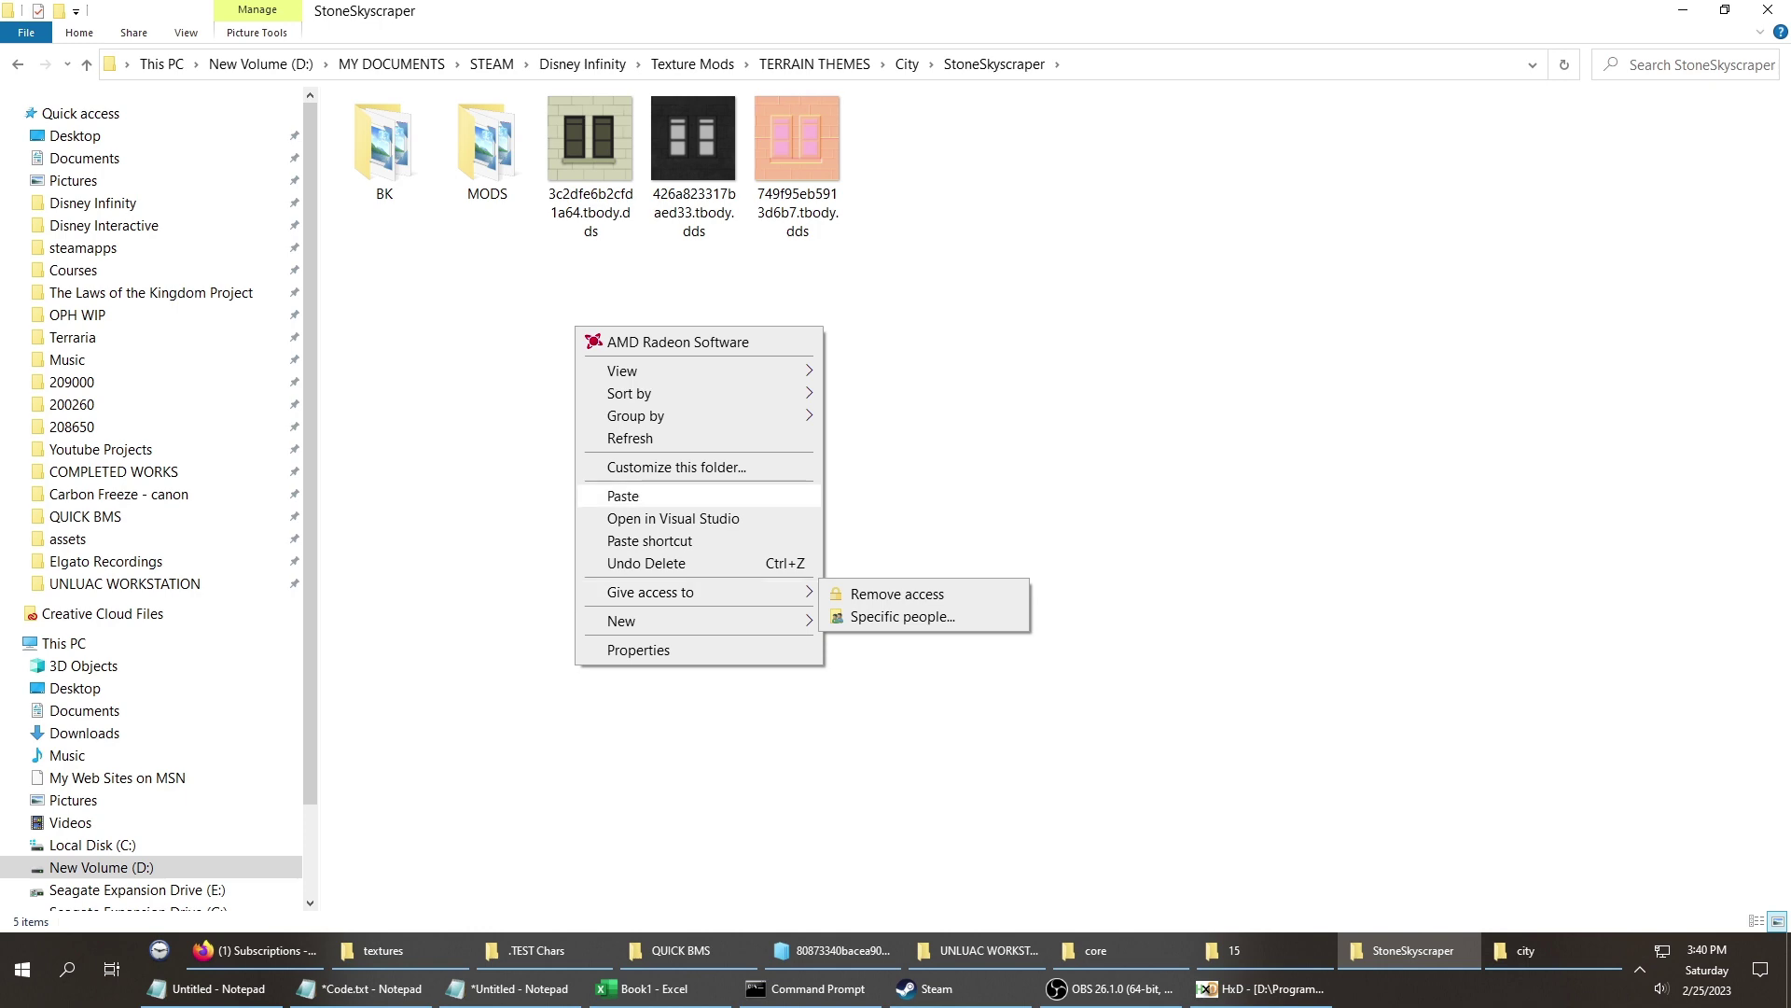
pyautogui.hotkey('alt', 'Left')
pyautogui.hotkey('alt', 'Left')
pyautogui.hotkey('alt', 'Right')
# Create a folder named MODII inside the BrickSkyscraper folder and open it.
pyautogui.doubleClick(488, 154)
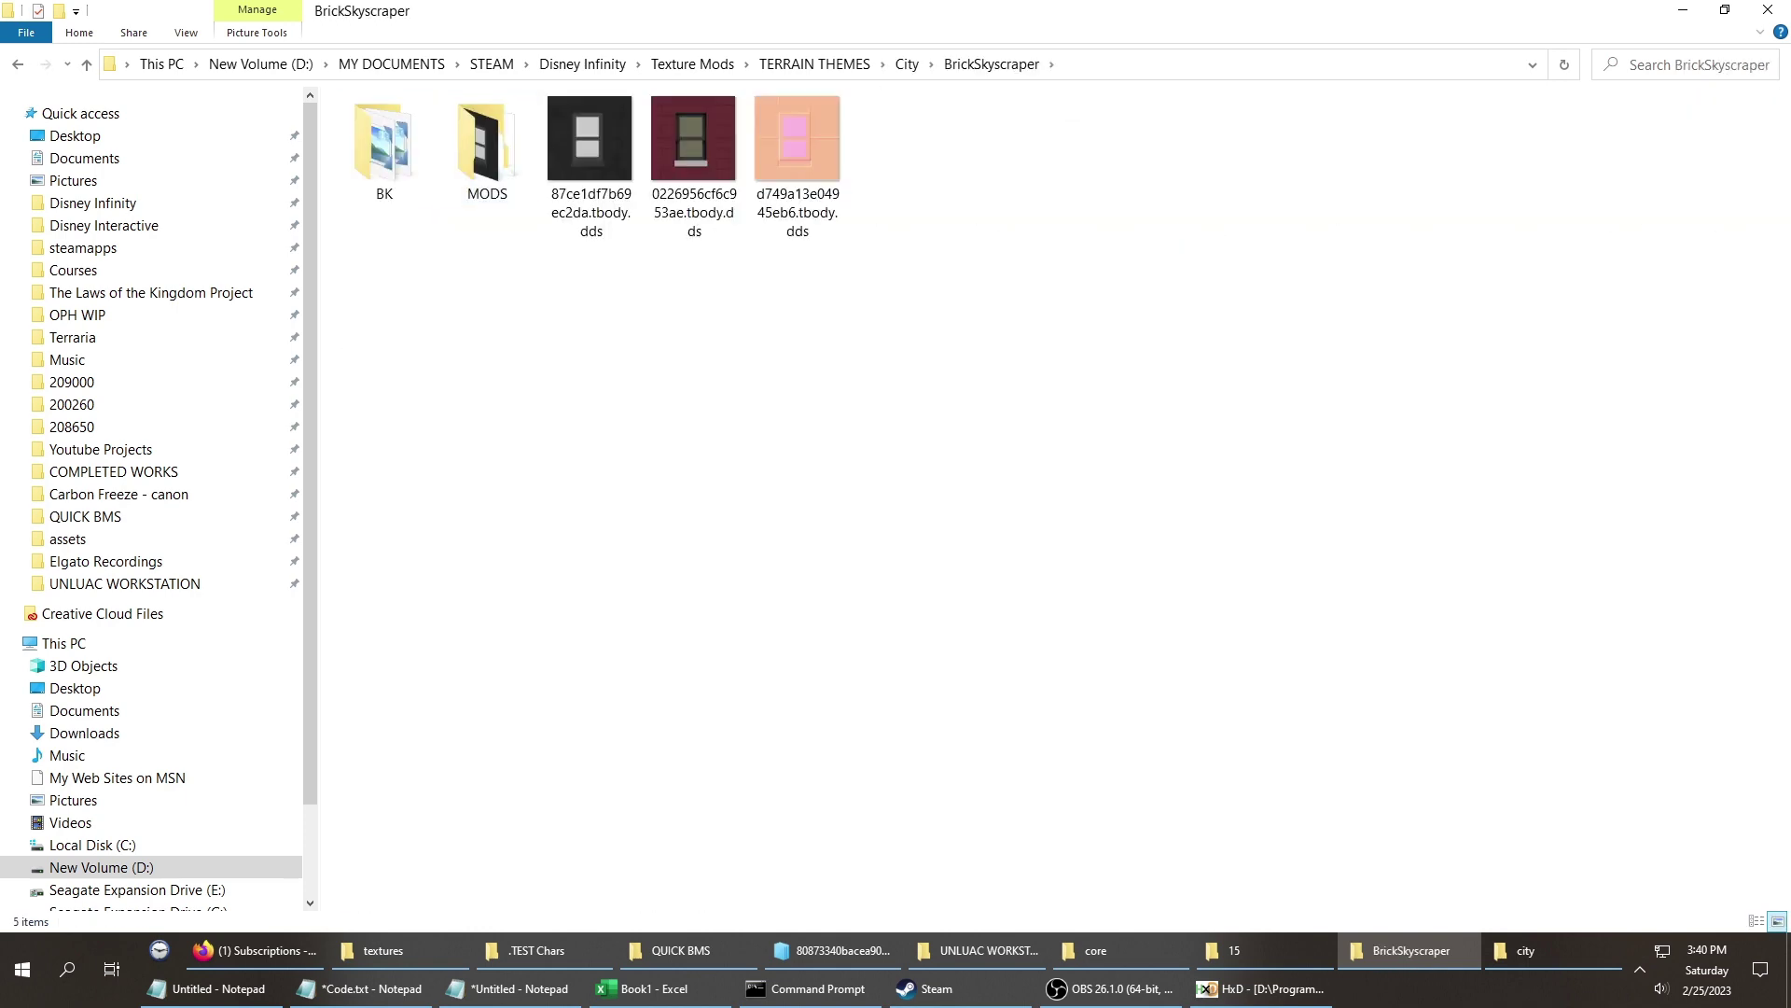
pyautogui.rightClick(711, 448)
pyautogui.moveTo(840, 739)
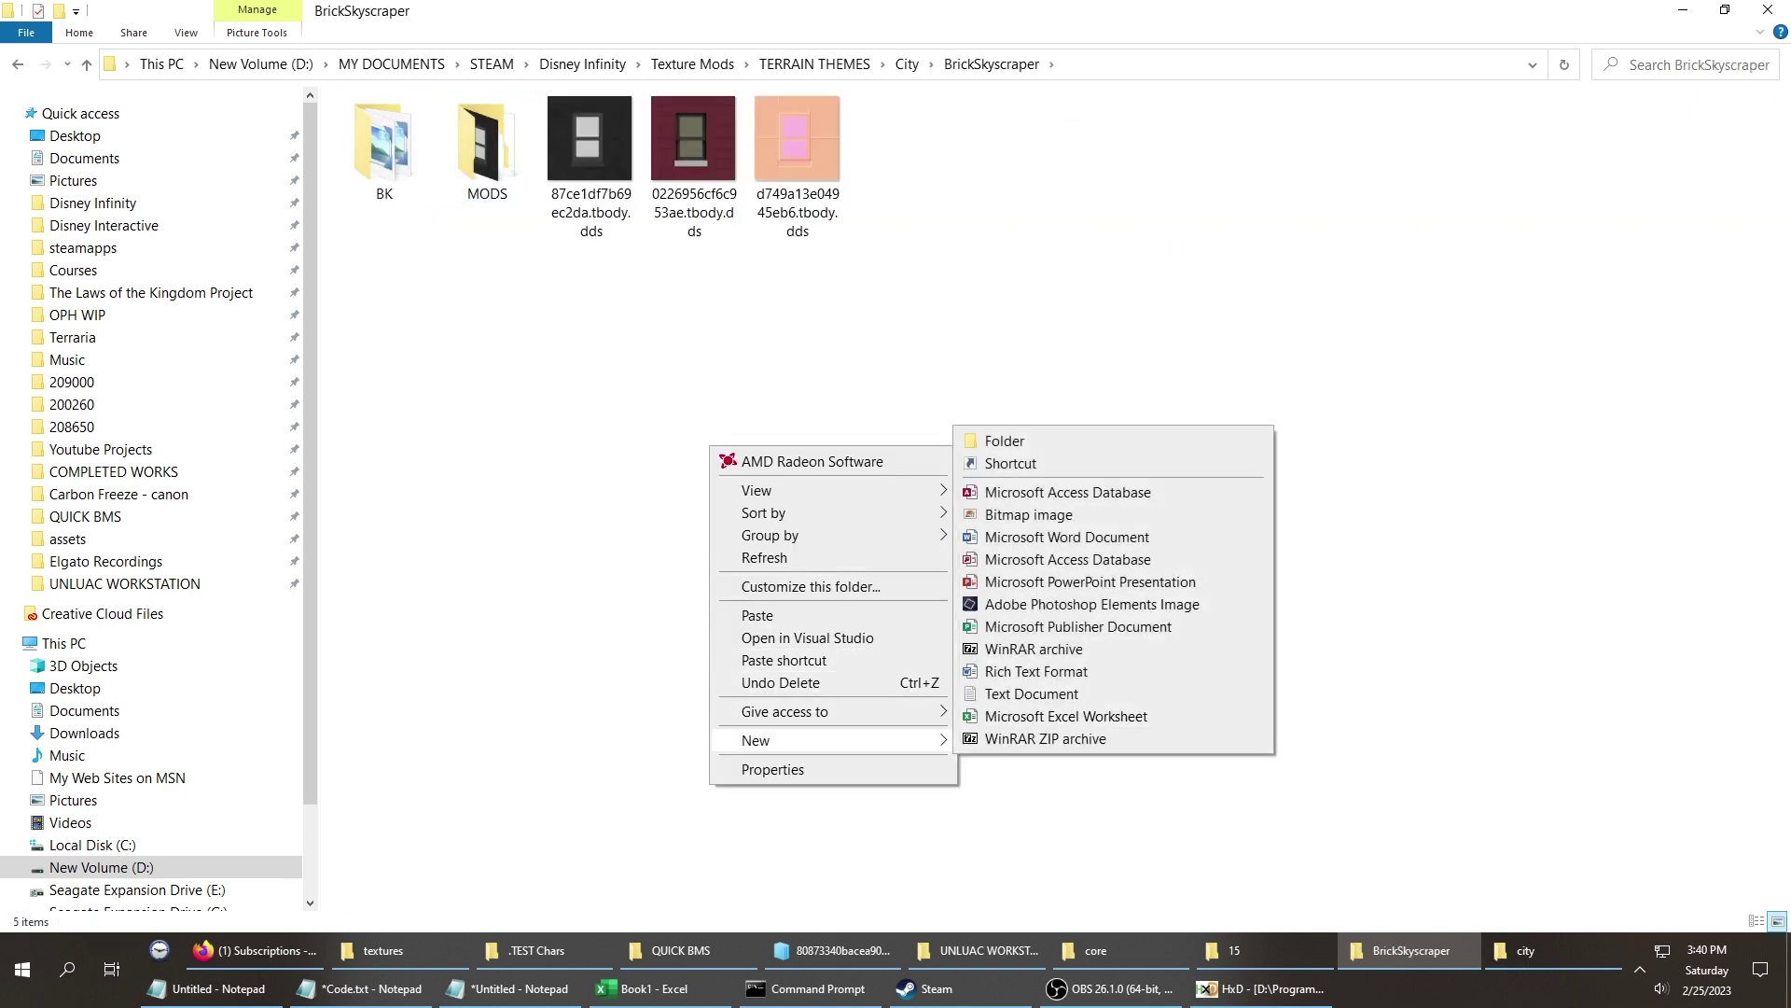
pyautogui.click(1005, 440)
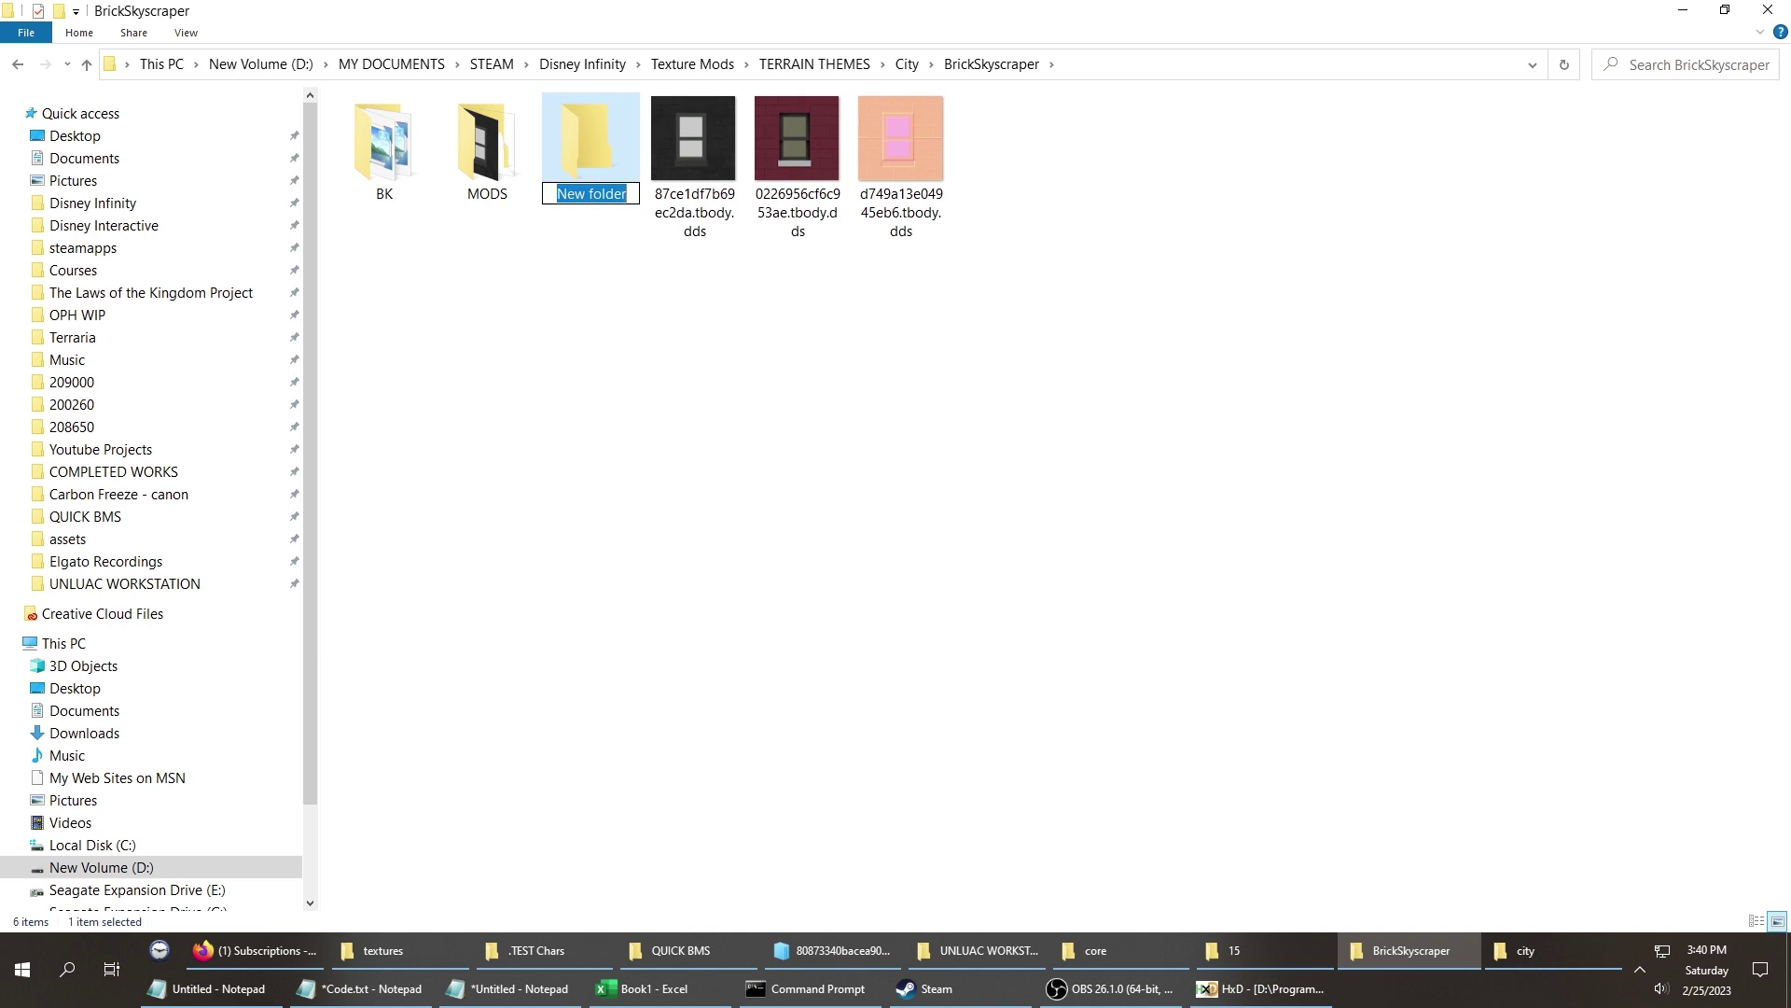
pyautogui.write('MODII')
pyautogui.press('Return')
pyautogui.press('Return')
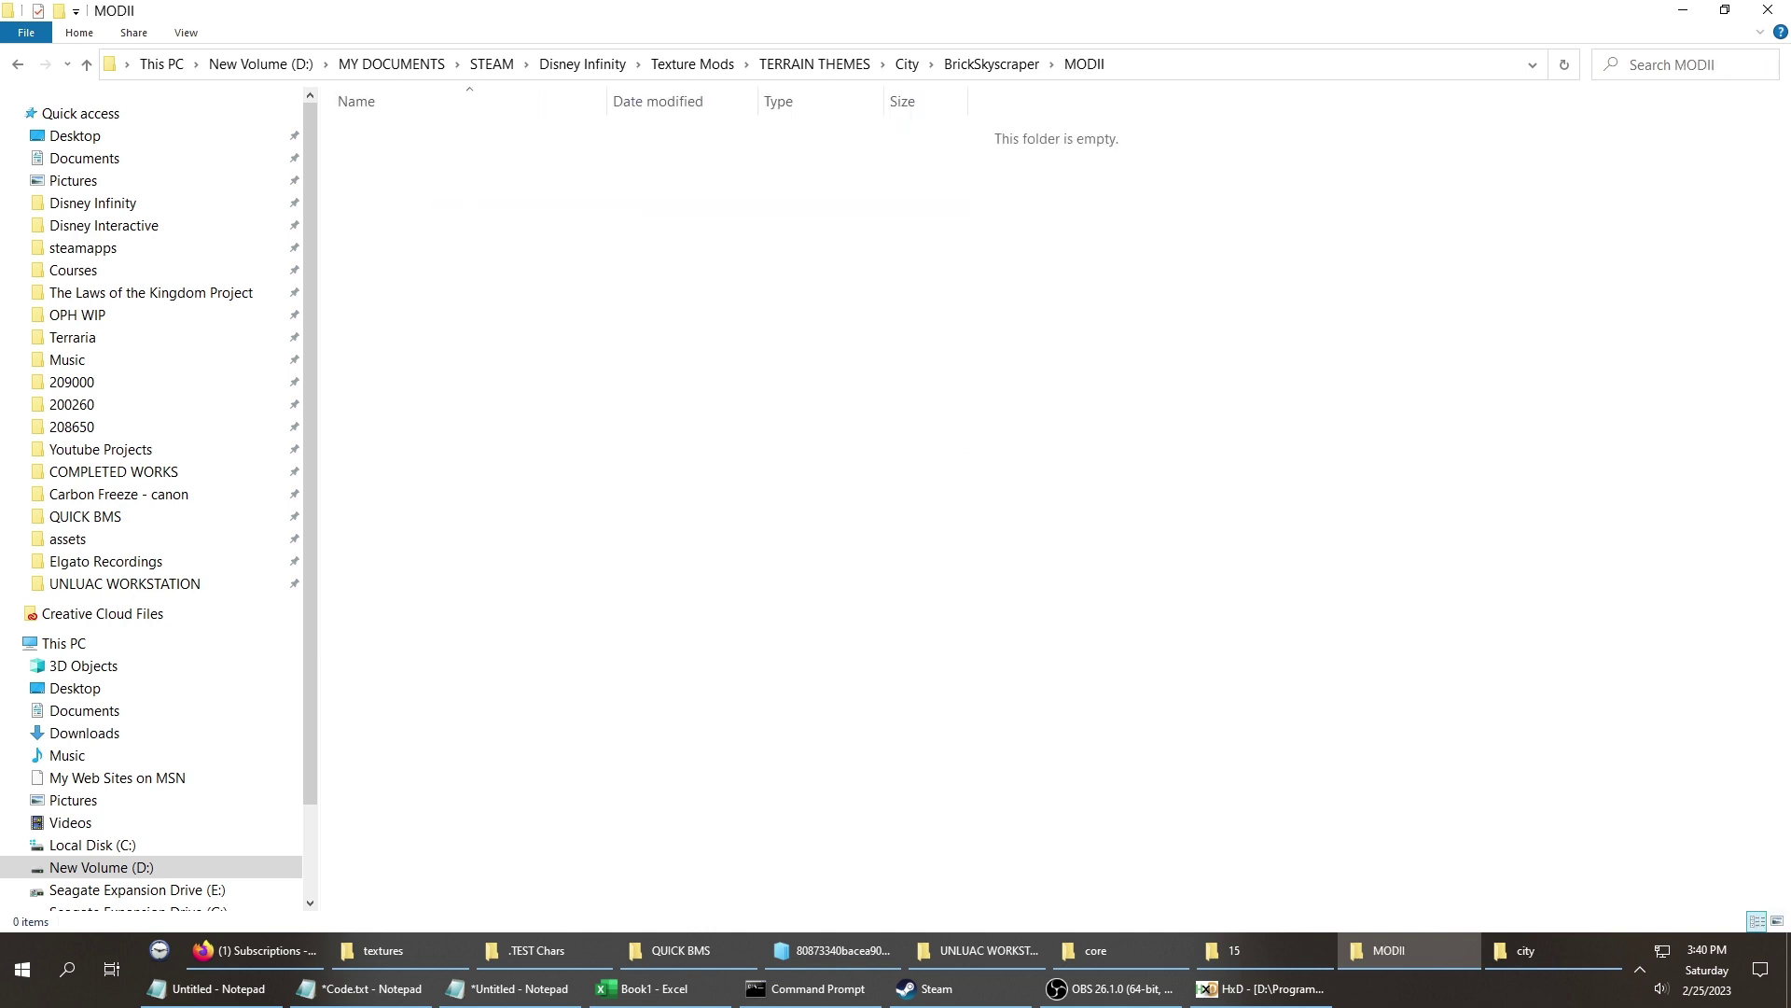
# Create a BK subfolder inside MODII and paste the three textures from folder 15 into it.
pyautogui.rightClick(829, 390)
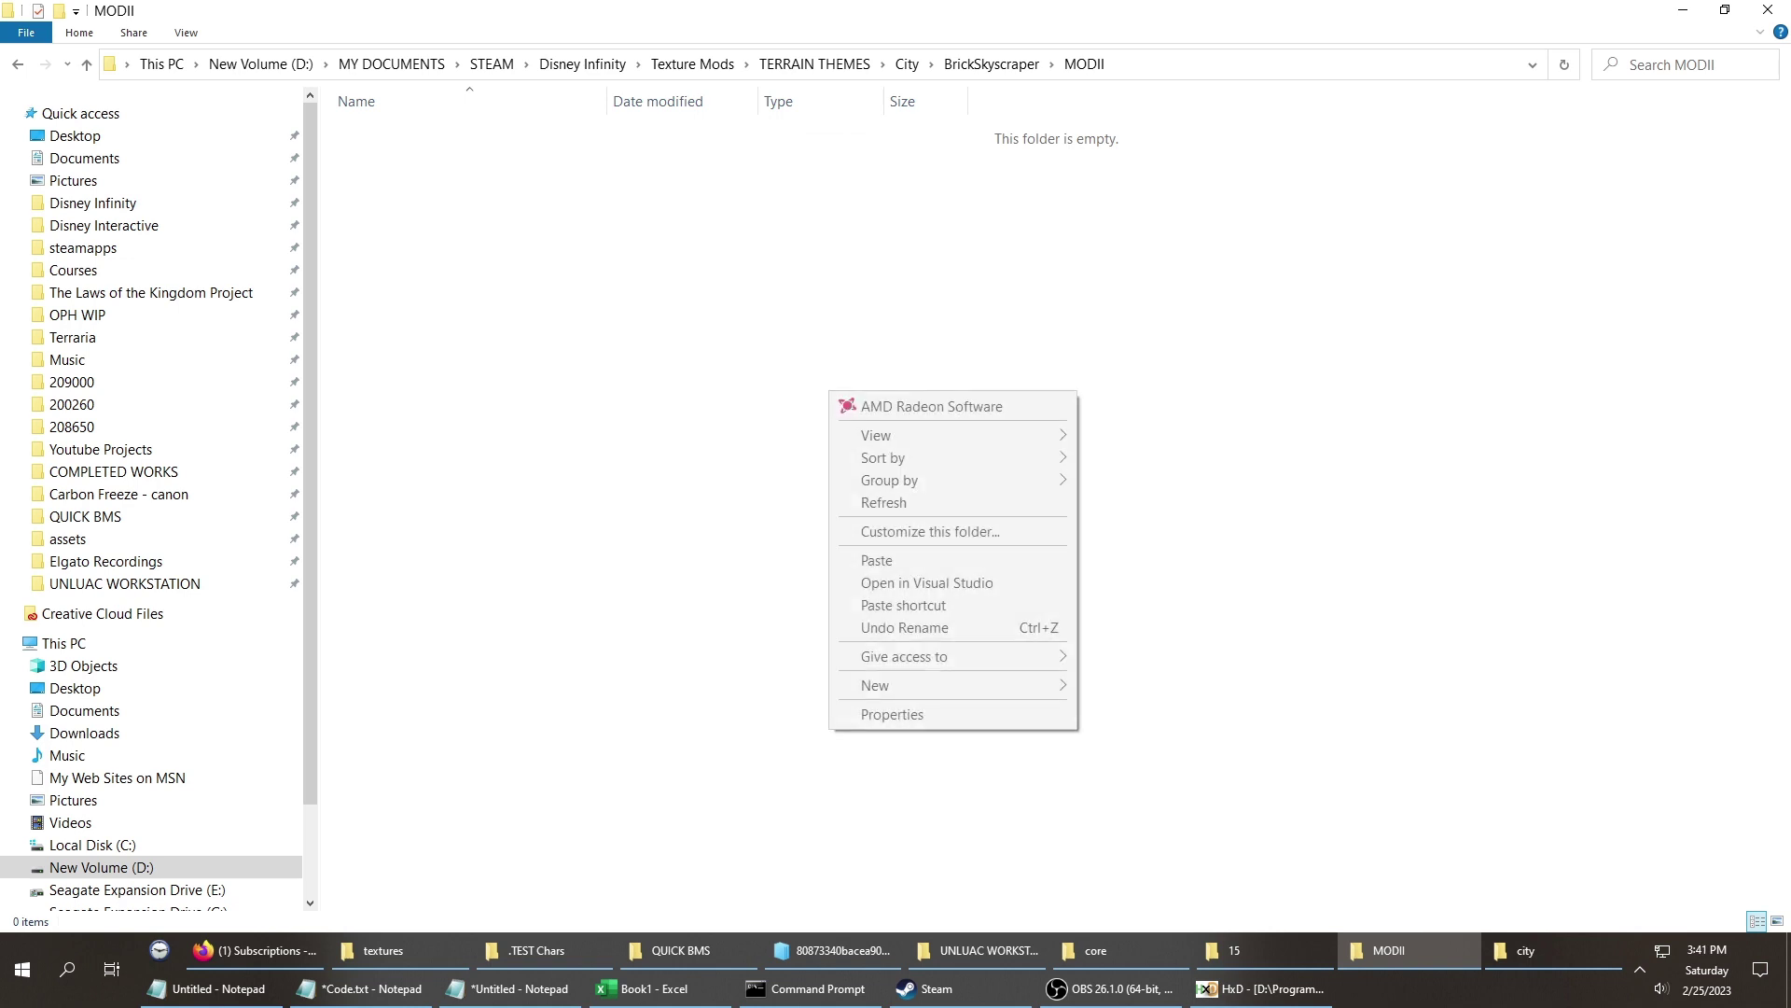
pyautogui.moveTo(886, 685)
pyautogui.click(1124, 687)
pyautogui.write('BK')
pyautogui.press('Return')
pyautogui.press('Return')
pyautogui.hotkey('ctrl', 'v')
# Return to the BrickSkyscraper folder and select its three single-window textures.
pyautogui.press('BackSpace')
pyautogui.press('BackSpace')
pyautogui.press('Right')
pyautogui.press('Right')
pyautogui.press('Right')
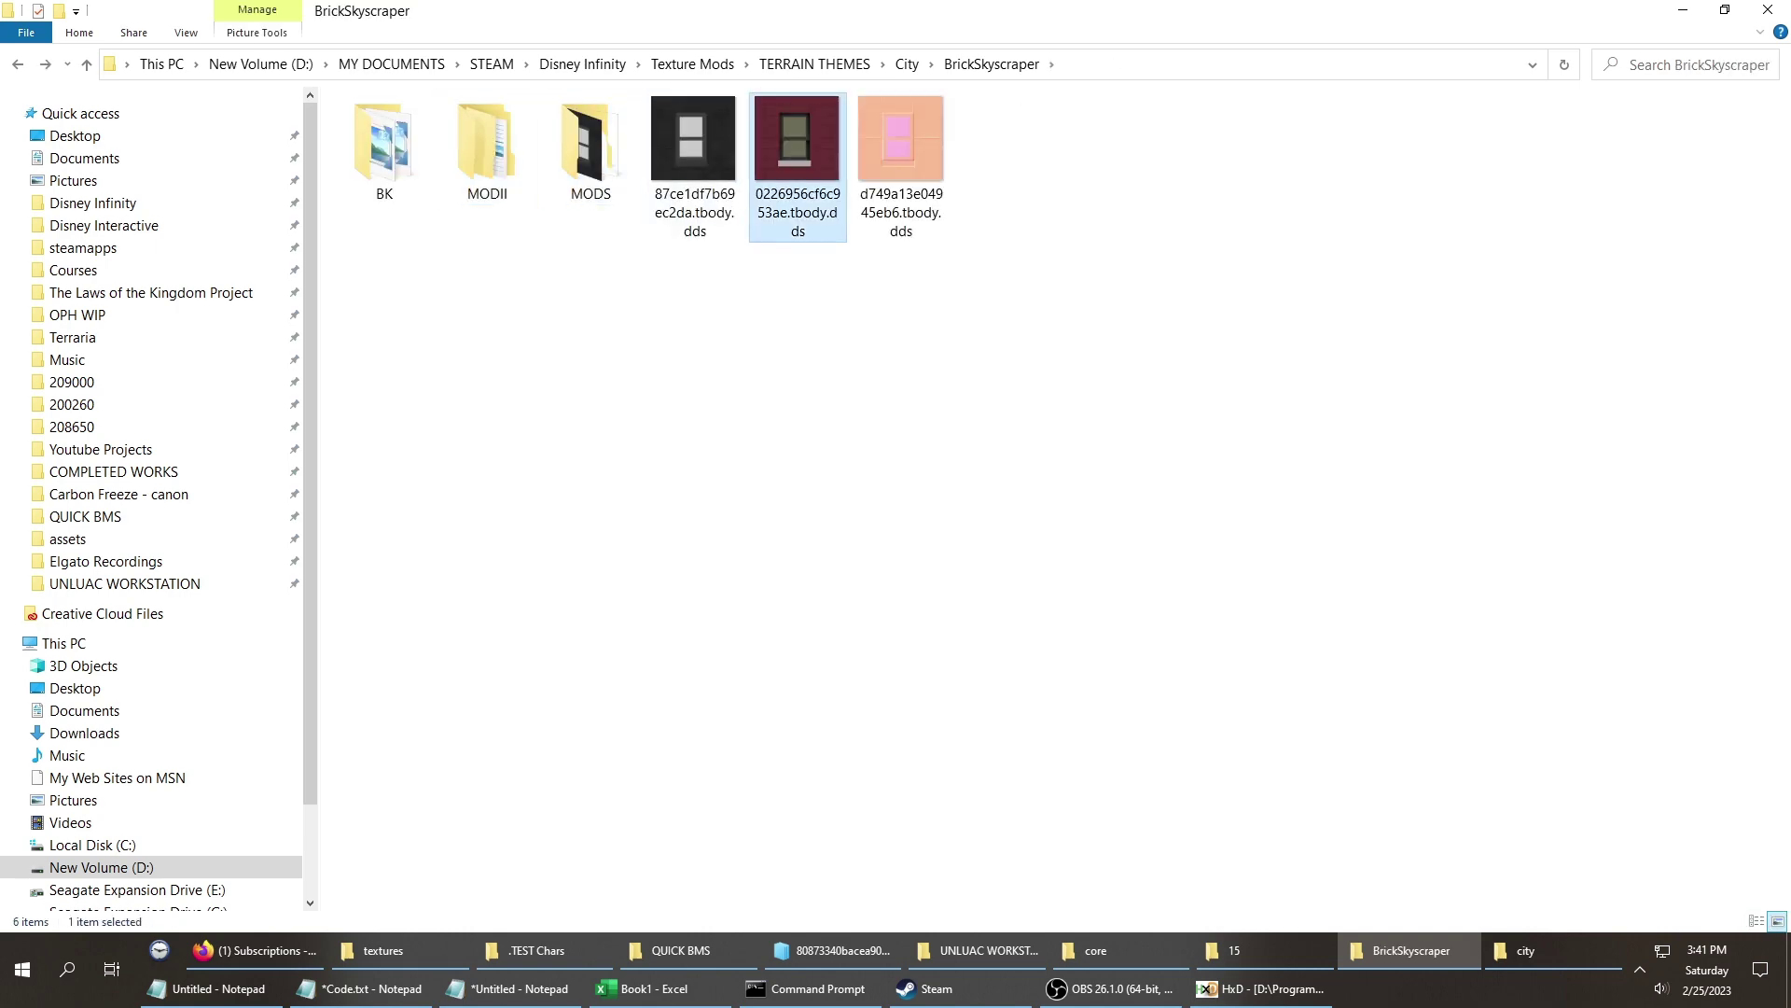
pyautogui.press('Left')
pyautogui.hotkey('shift', 'Right')
pyautogui.hotkey('shift', 'Right')
# Reopen BrickSkyscraper's MODII folder, add the three single-window textures to it and open its BK subfolder.
pyautogui.hotkey('alt', 'Up')
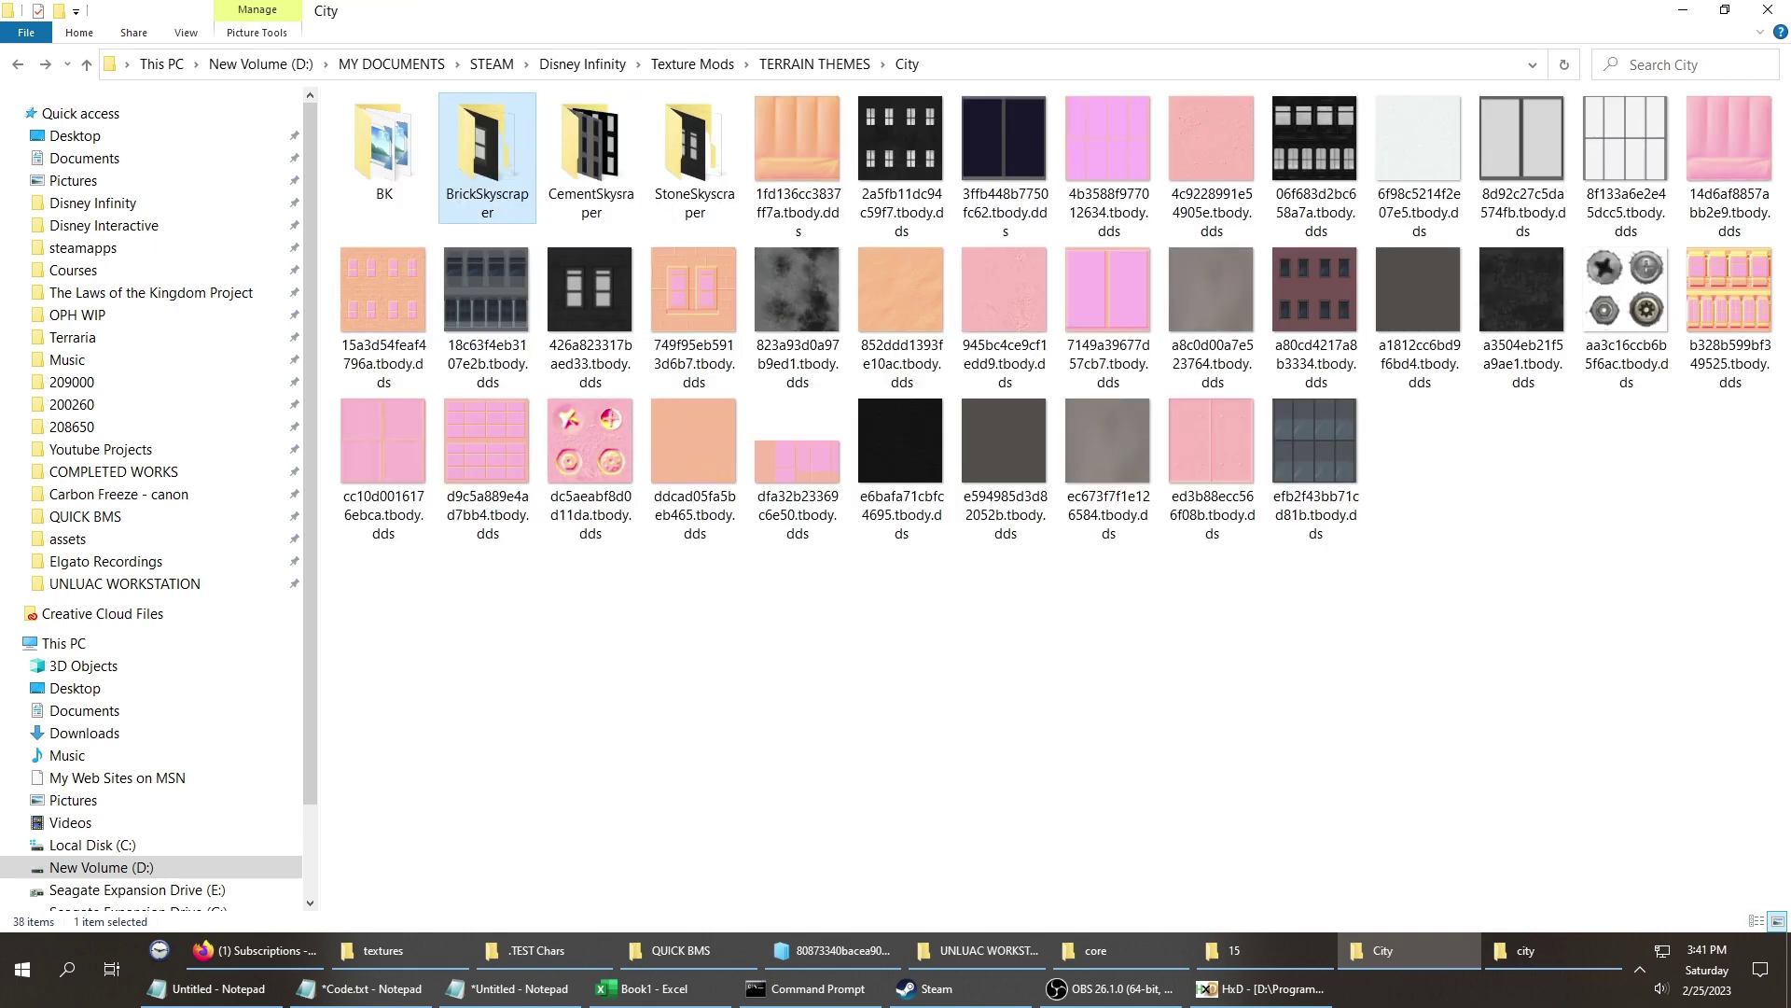
pyautogui.press('Return')
pyautogui.press('Right')
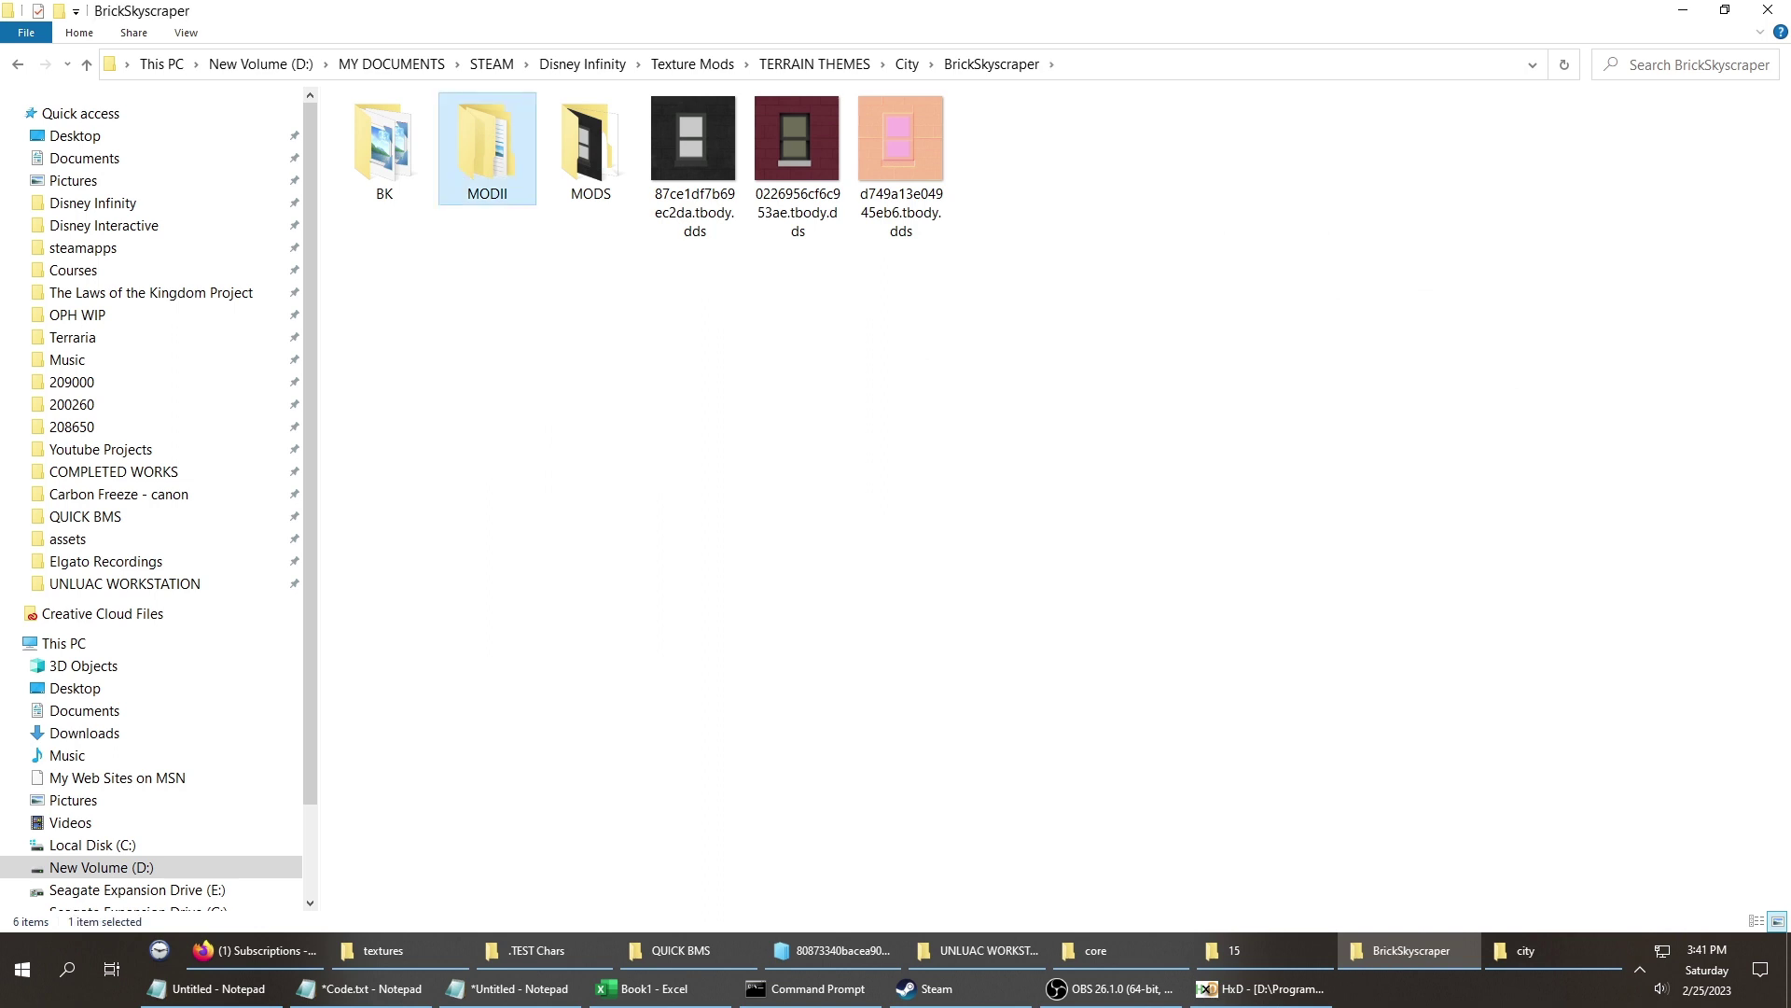
pyautogui.press('Return')
pyautogui.press('Down')
pyautogui.press('Return')
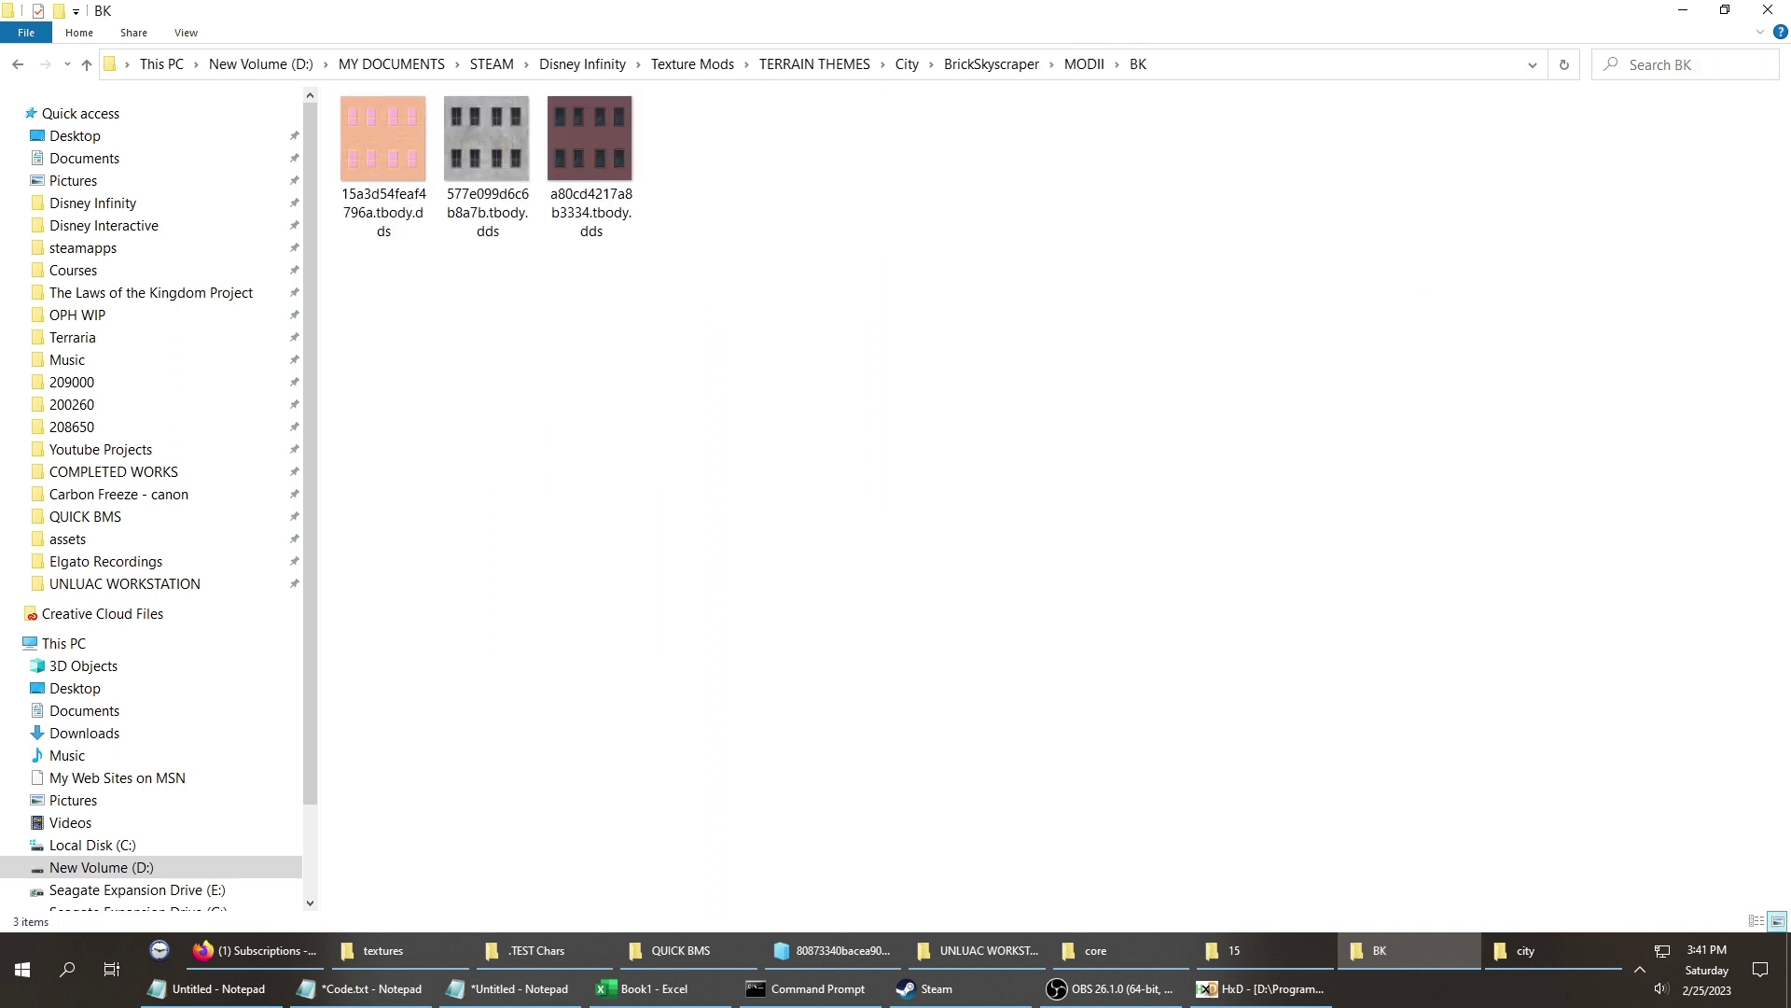
# Copy all three eight-window textures from the BK subfolder into the MODII folder.
pyautogui.hotkey('ctrl', 'v')
pyautogui.hotkey('ctrl', 'a')
pyautogui.hotkey('ctrl', 'x')
pyautogui.press('BackSpace')
pyautogui.hotkey('ctrl', 'v')
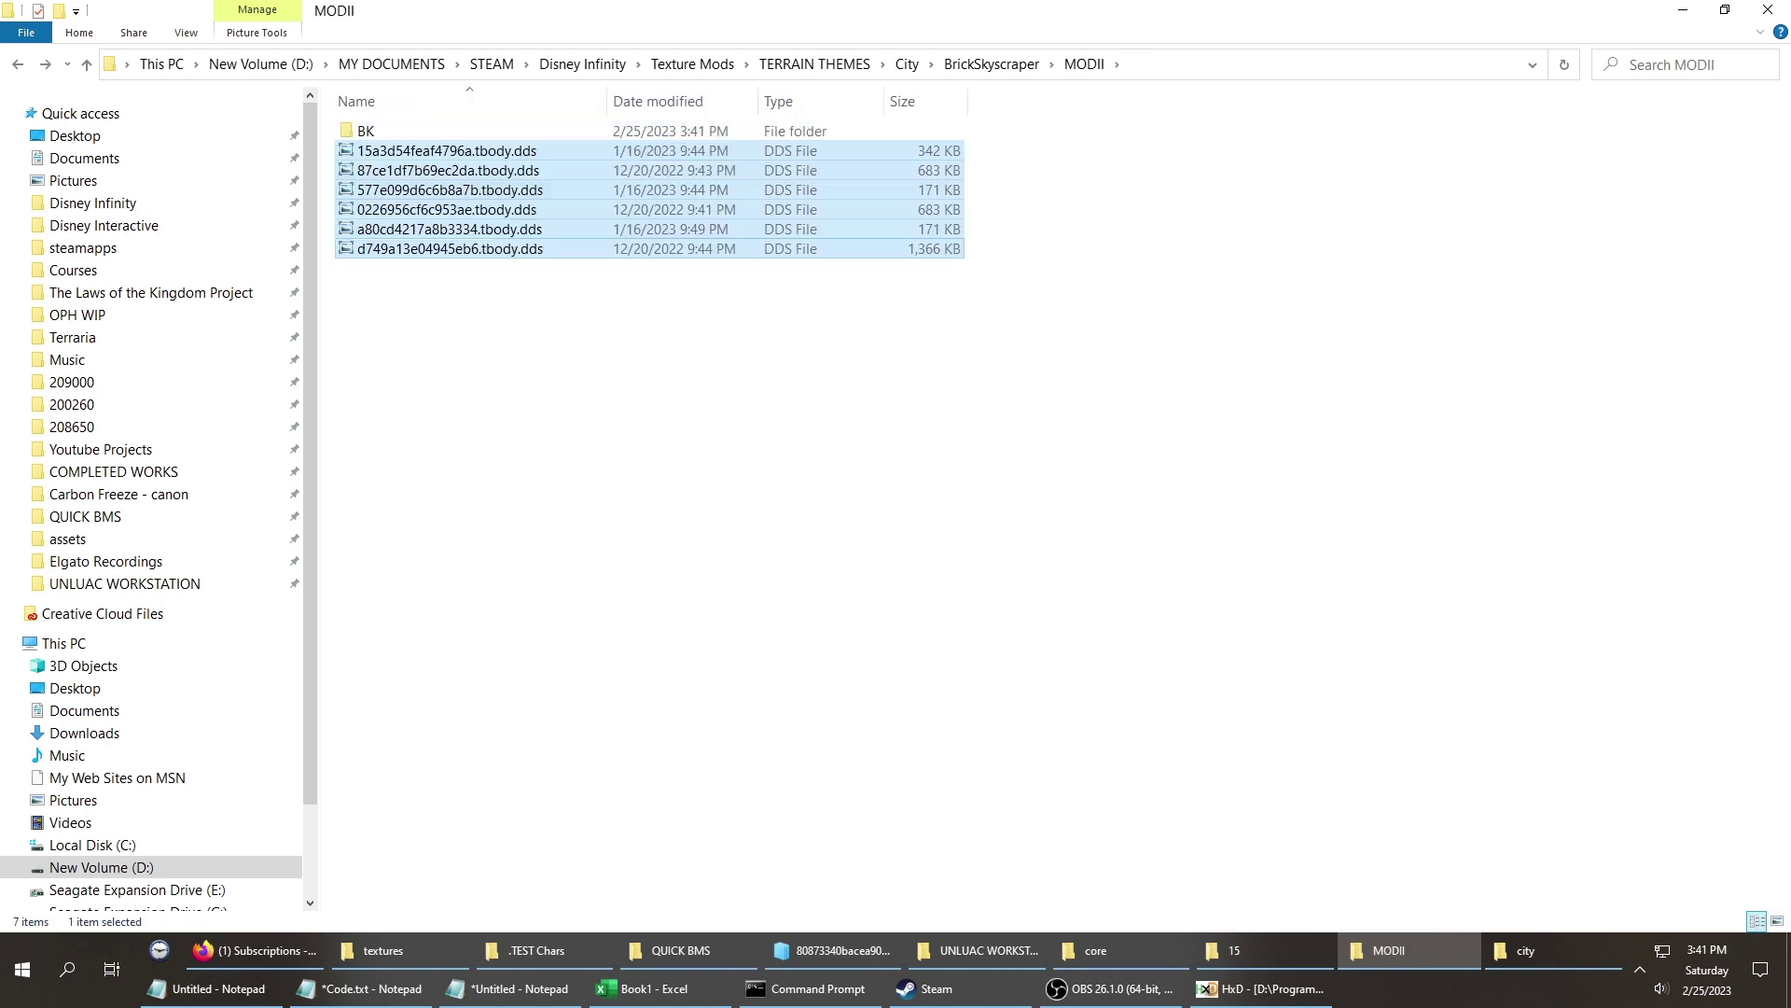
# Enlarge the thumbnails in the MODII folder and refresh the view to load the texture previews.
pyautogui.scroll(8, 648, 355)
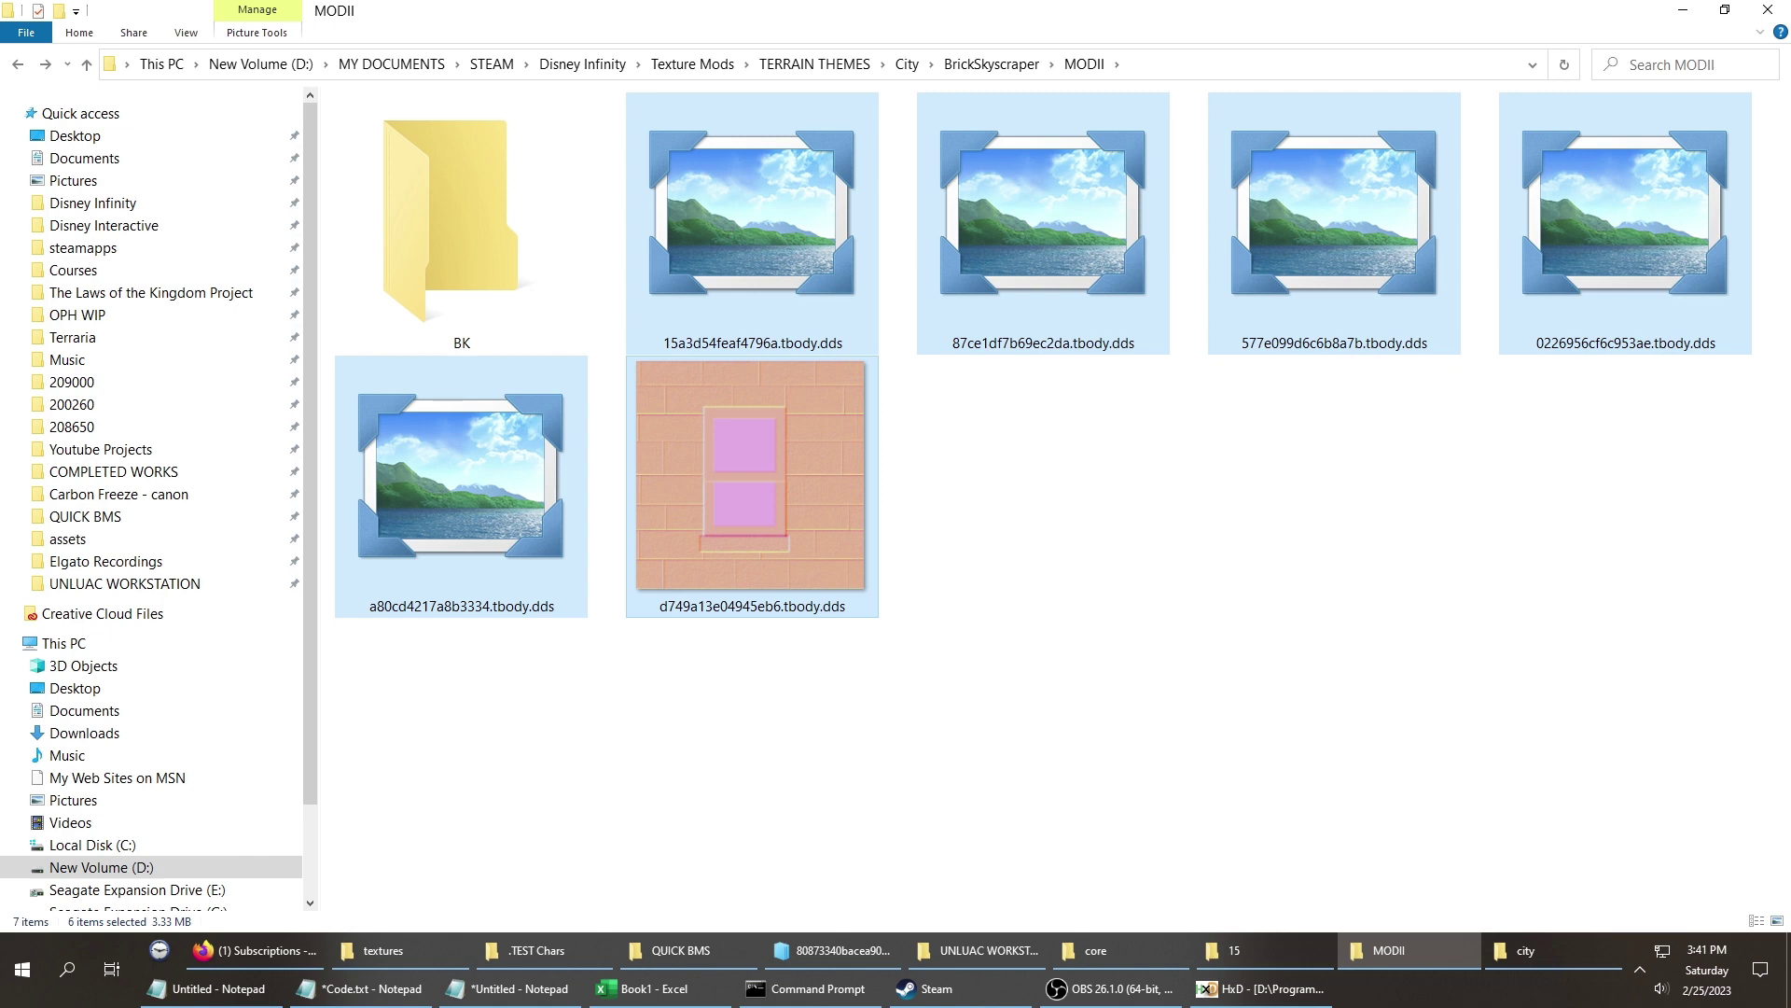
pyautogui.rightClick(1070, 577)
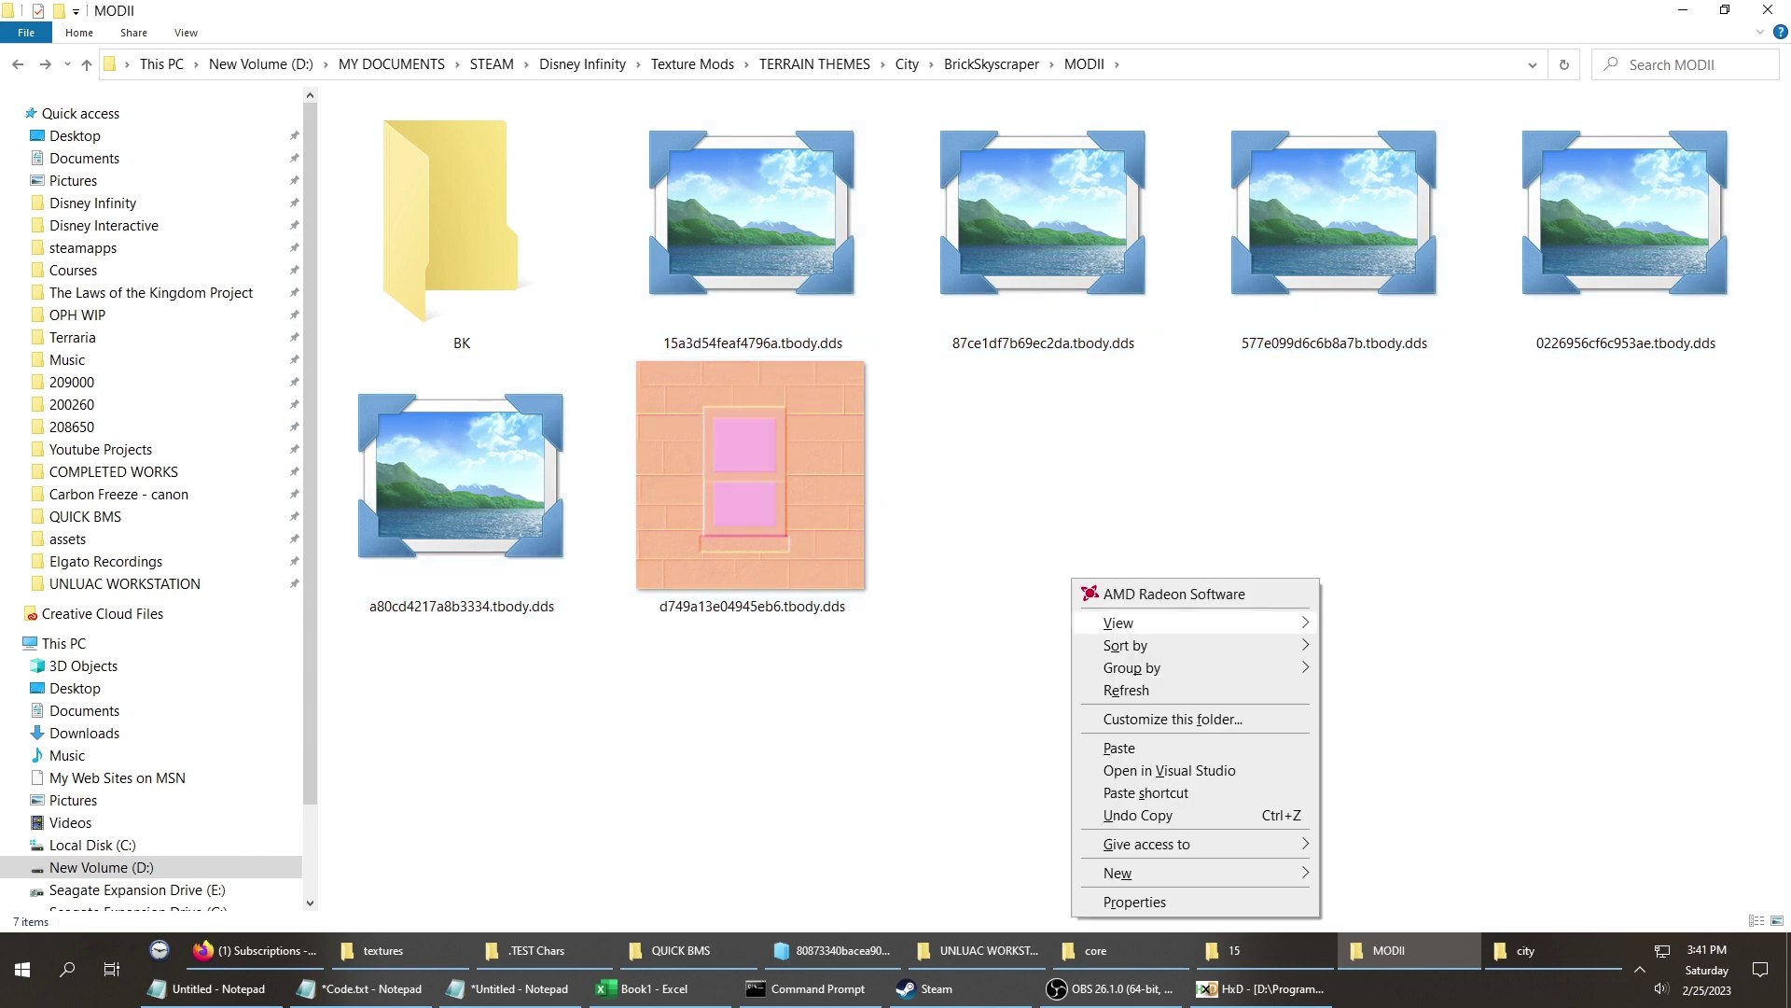
pyautogui.click(1120, 690)
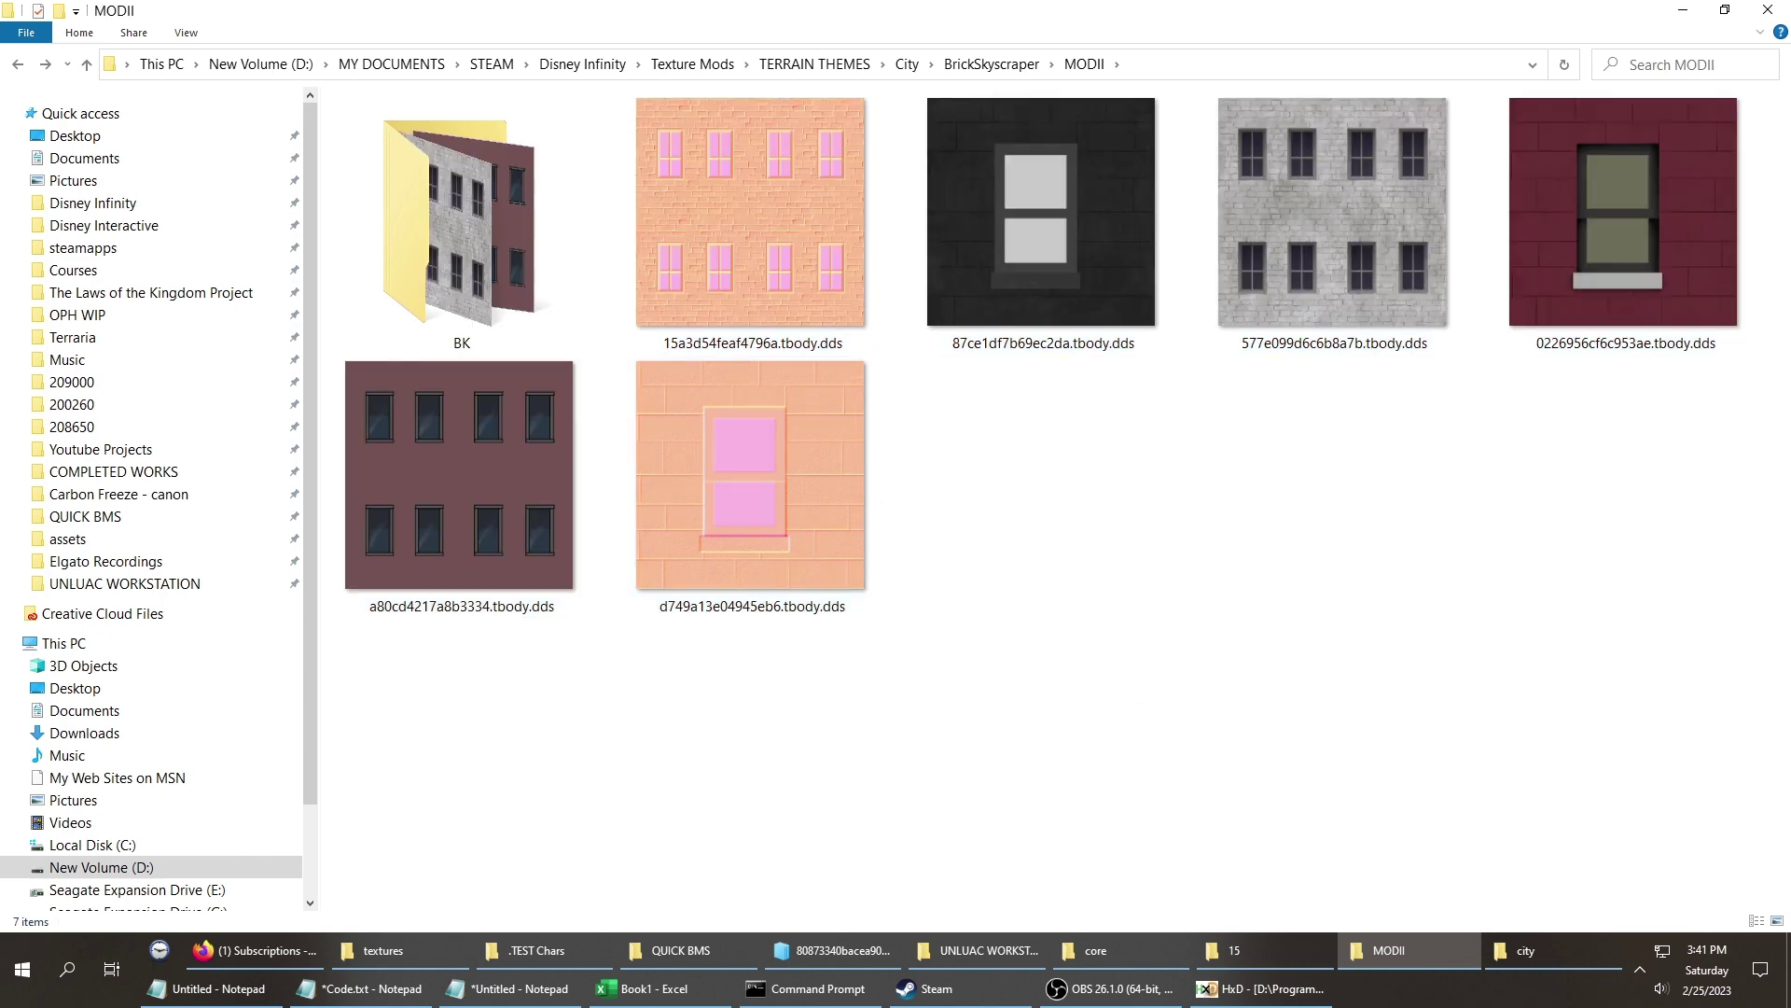
# Rename the dark red eight-window texture as 0226956cf6c953ae.tbody, dropping the .dds extension.
pyautogui.click(459, 485)
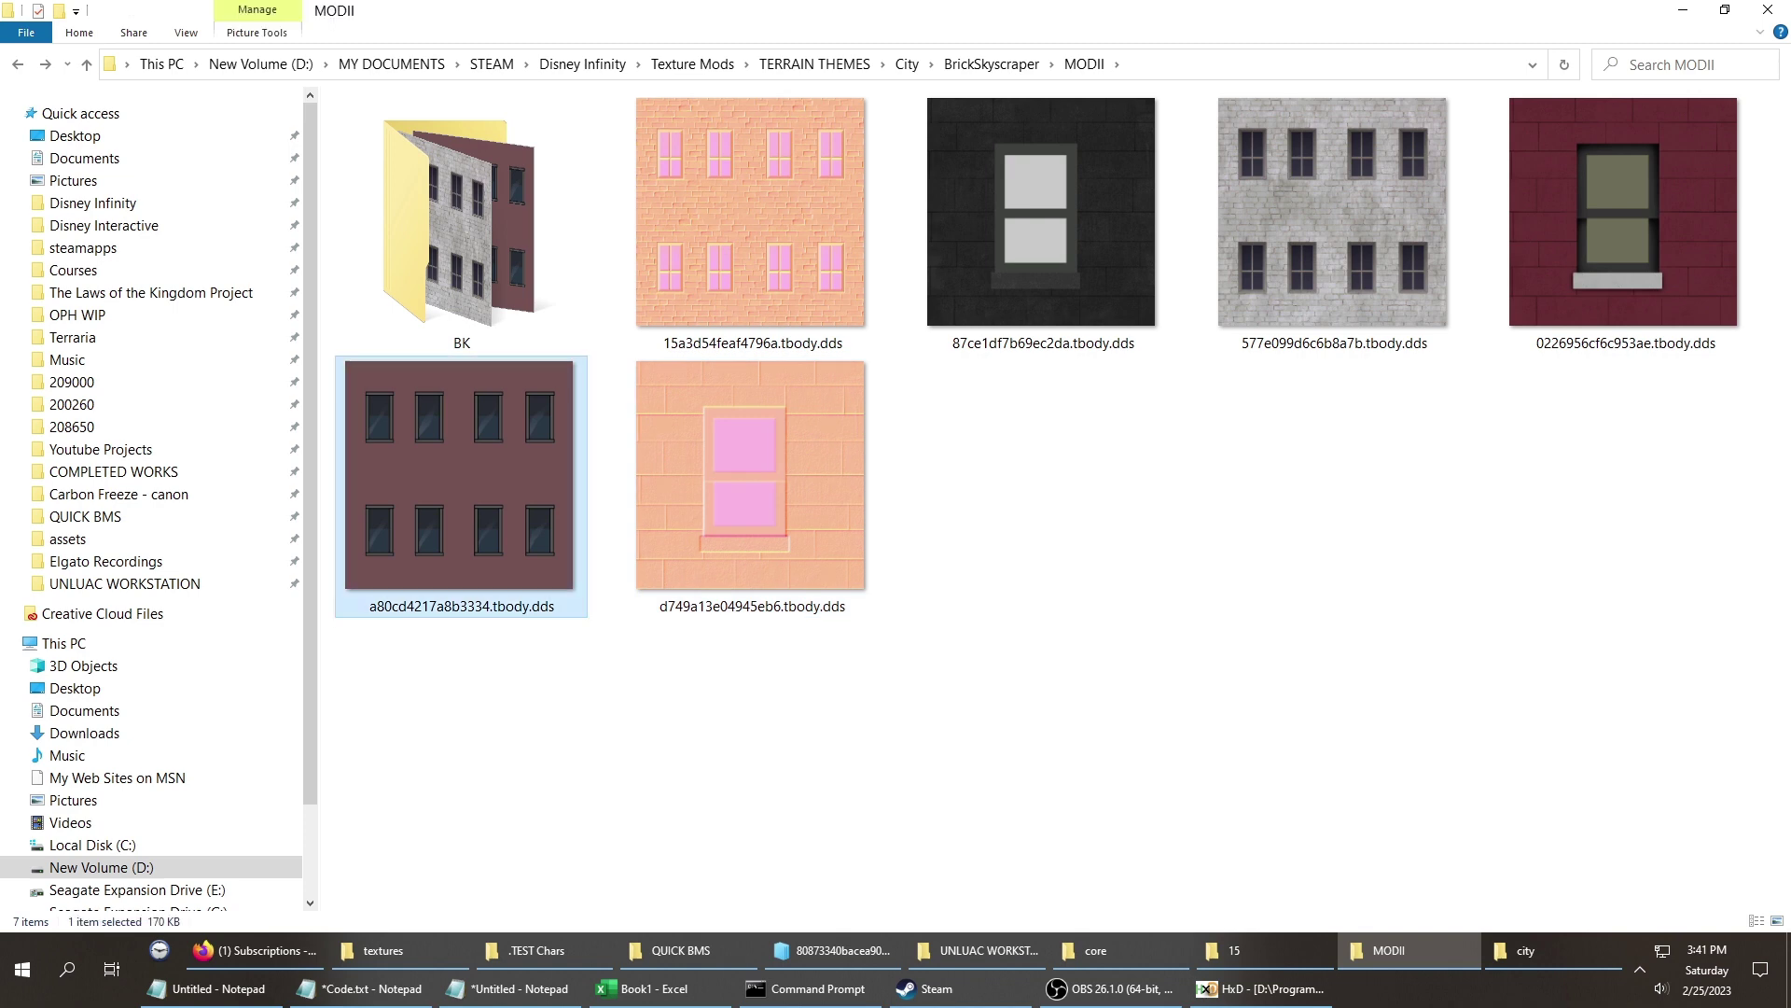
pyautogui.press('F2')
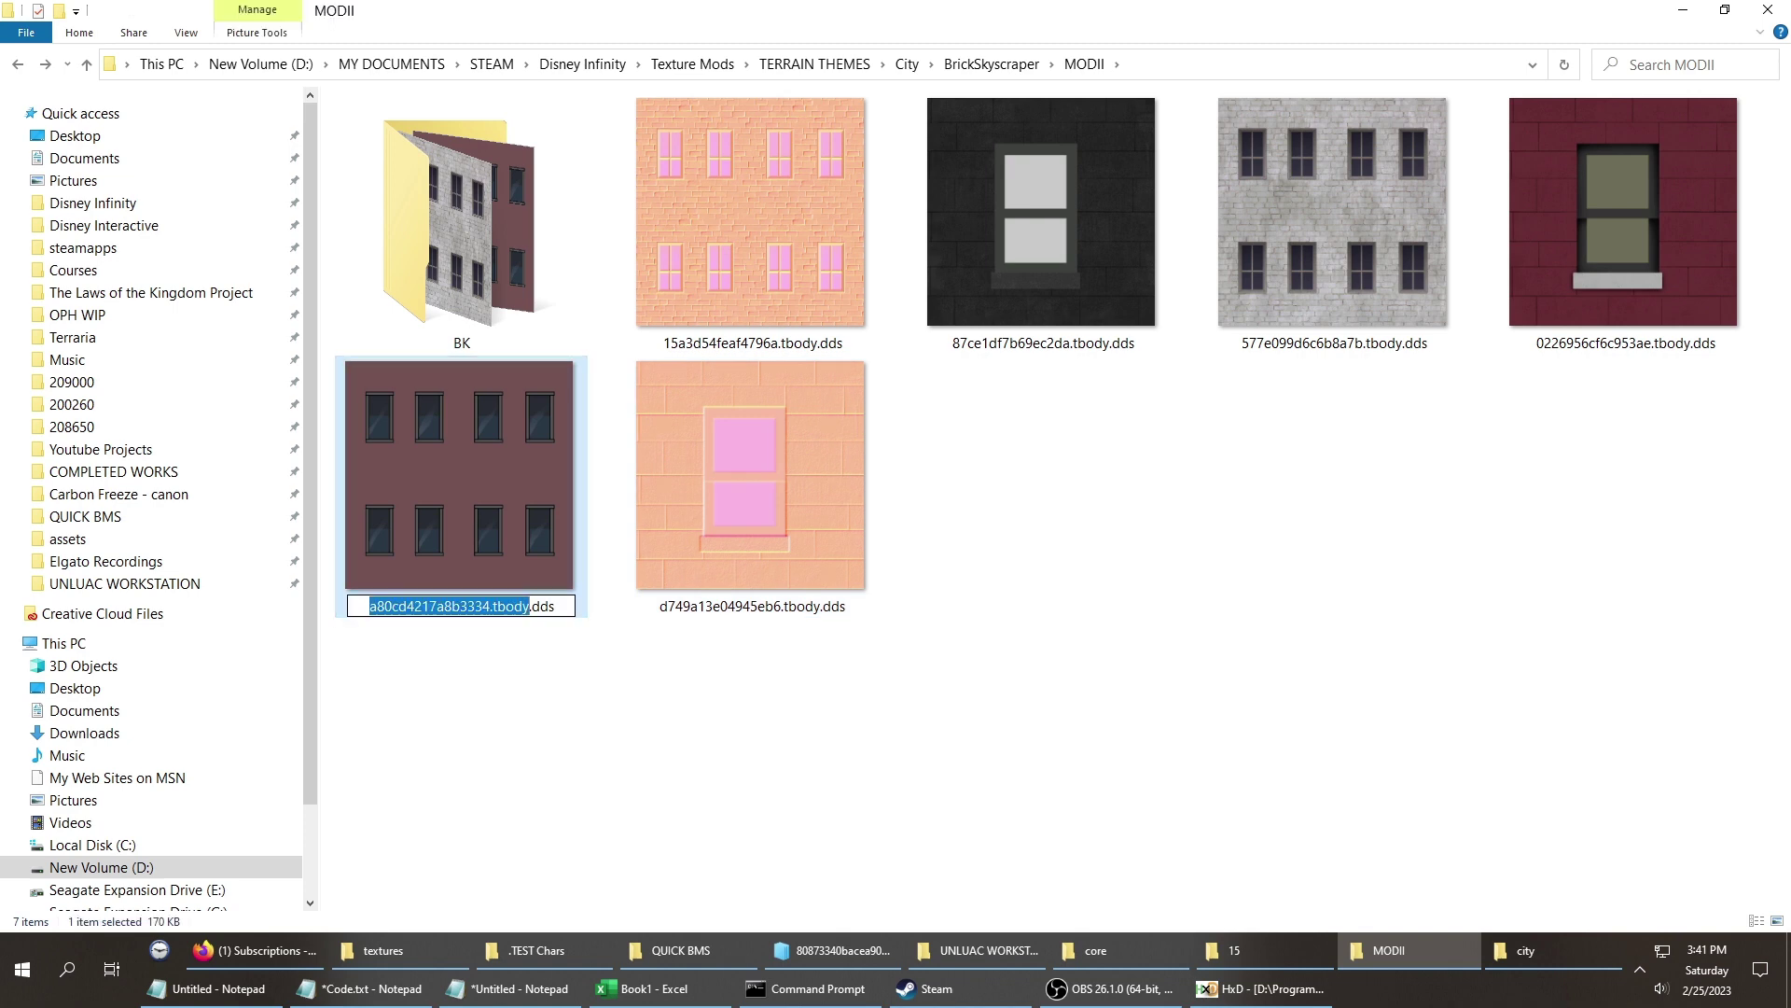
pyautogui.hotkey('shift', 'Tab')
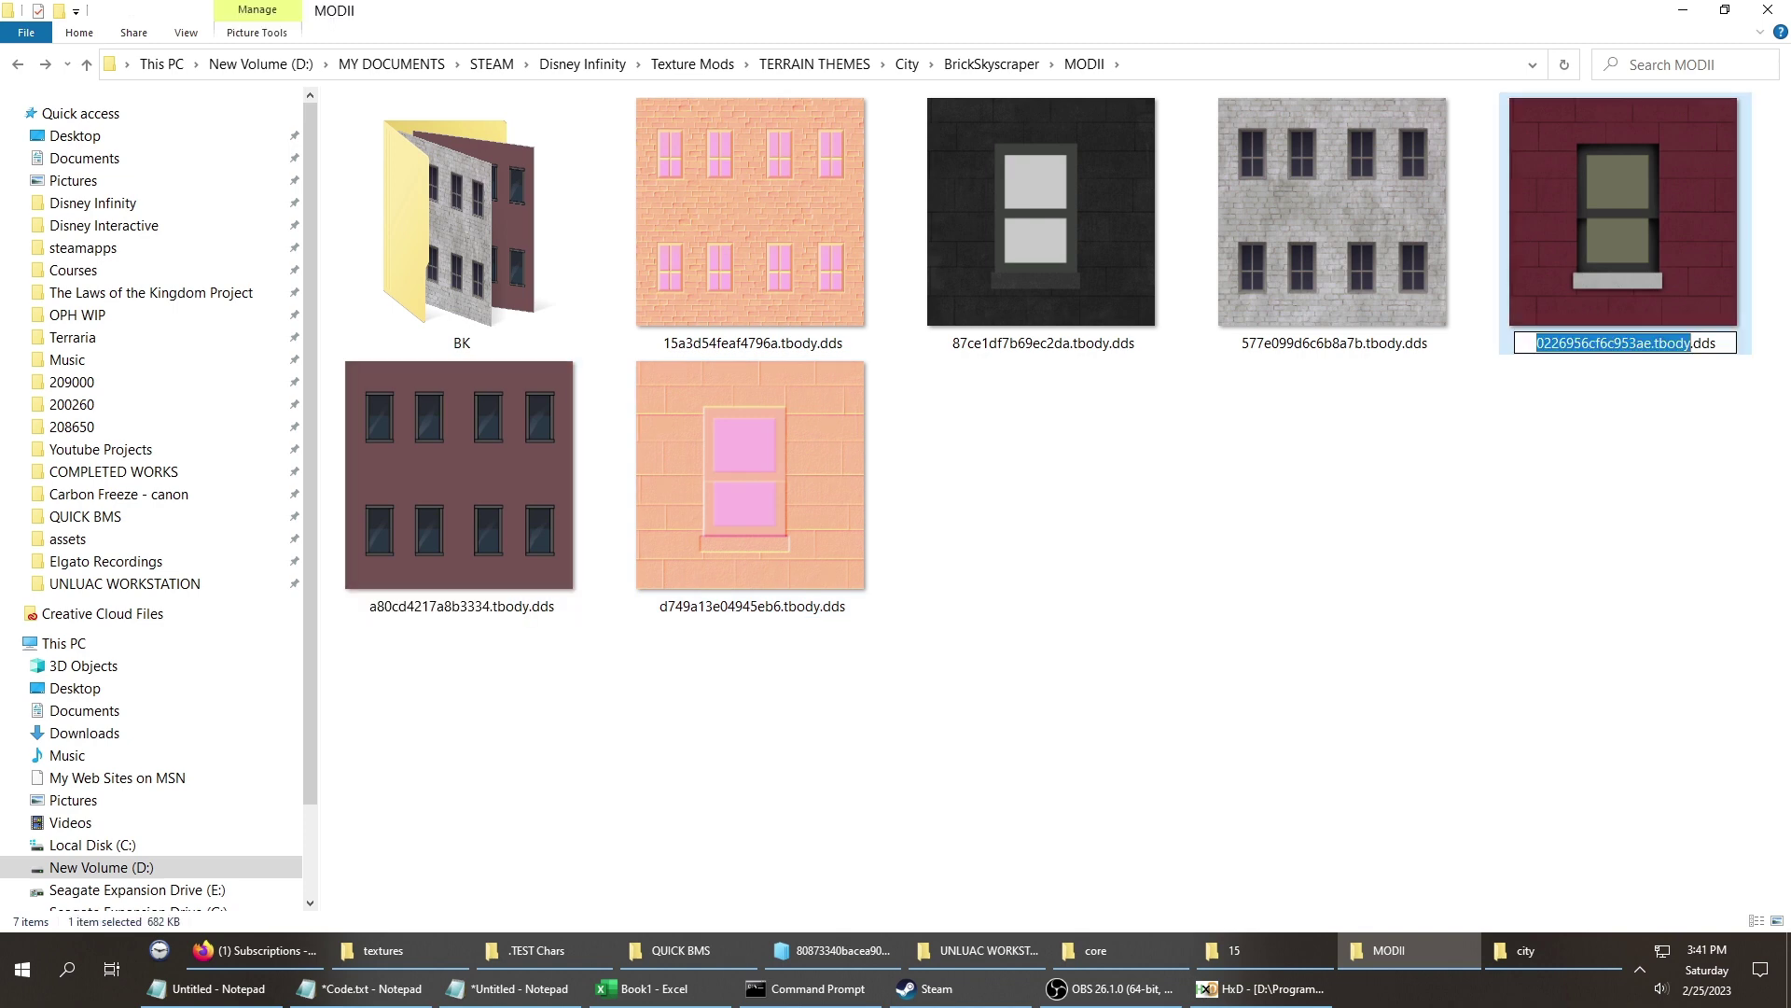
pyautogui.press('Tab')
pyautogui.hotkey('ctrl', 'v')
pyautogui.press('Return')
pyautogui.press('Return')
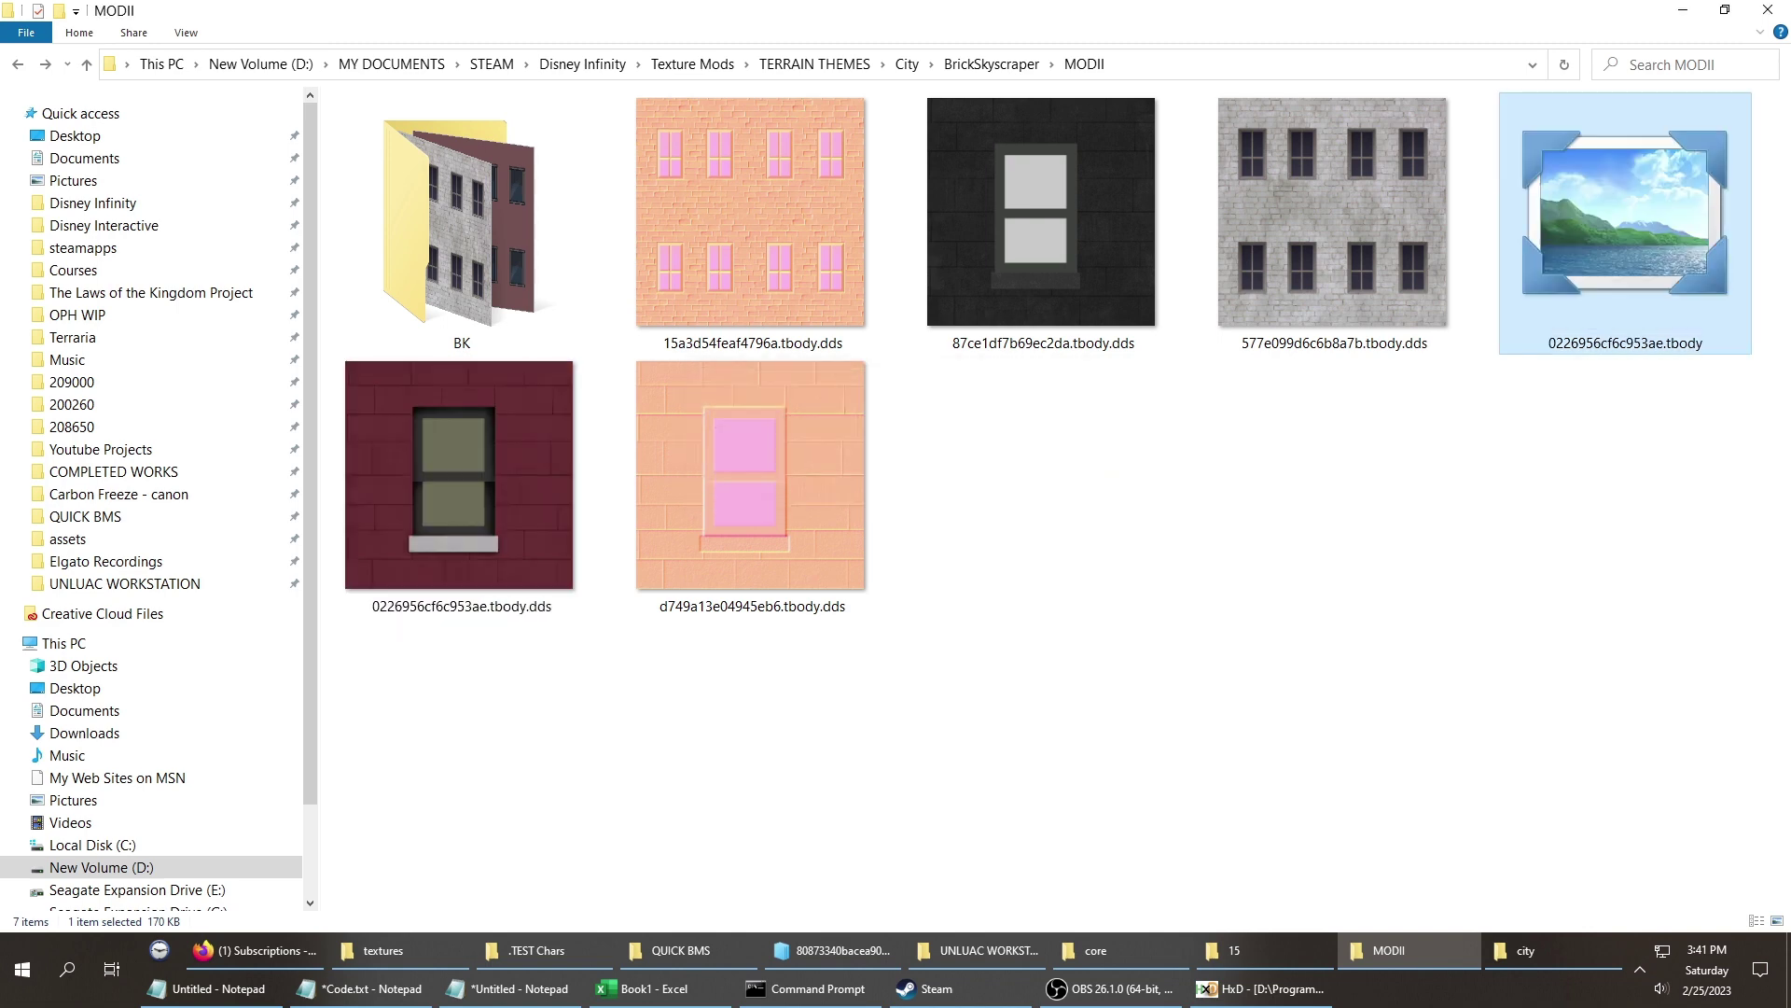
# Rename the orange and pink eight-window texture as d749a13e04945eb6.tbody, dropping the .dds extension.
pyautogui.press('Down')
pyautogui.press('F2')
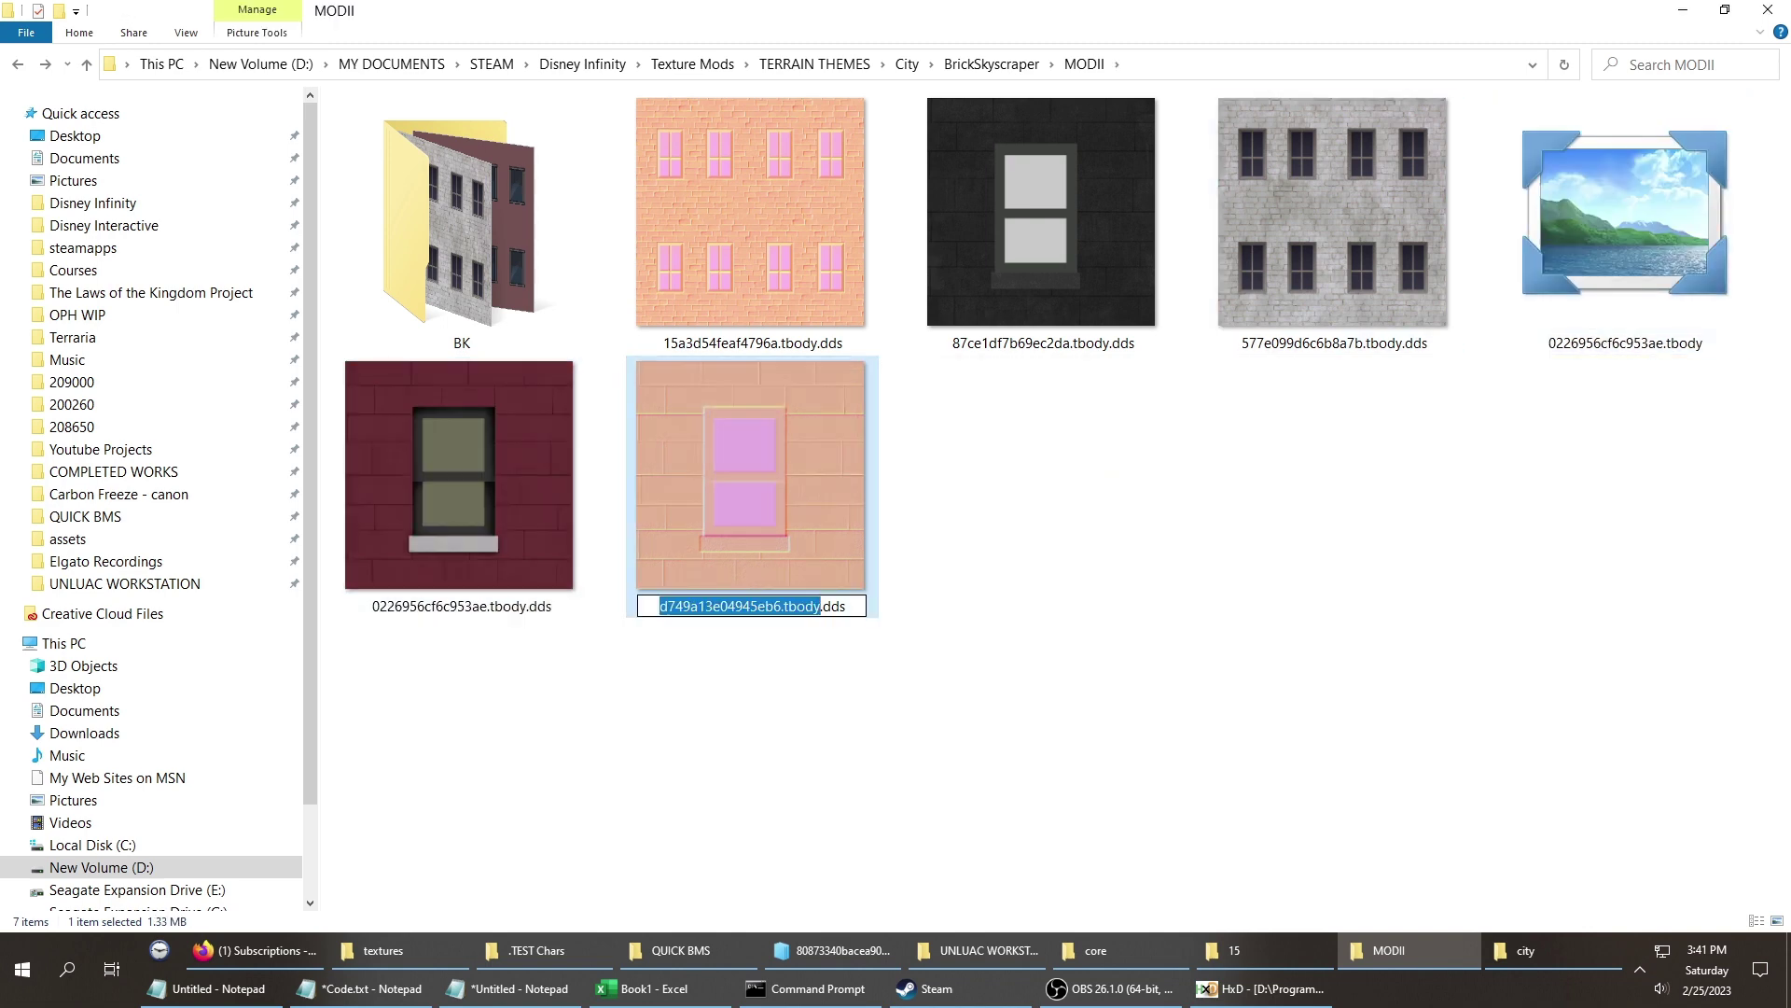
pyautogui.hotkey('shift', 'Tab')
pyautogui.hotkey('shift', 'Tab')
pyautogui.hotkey('shift', 'Tab')
pyautogui.hotkey('shift', 'Tab')
pyautogui.hotkey('shift', 'Tab')
pyautogui.hotkey('ctrl', 'a')
pyautogui.hotkey('ctrl', 'v')
pyautogui.press('Return')
pyautogui.press('Return')
# Rename the grey brick eight-window texture as 87ce1df7b69ec2da.tbody, dropping the .dds extension.
pyautogui.press('Left')
pyautogui.press('Left')
pyautogui.press('Right')
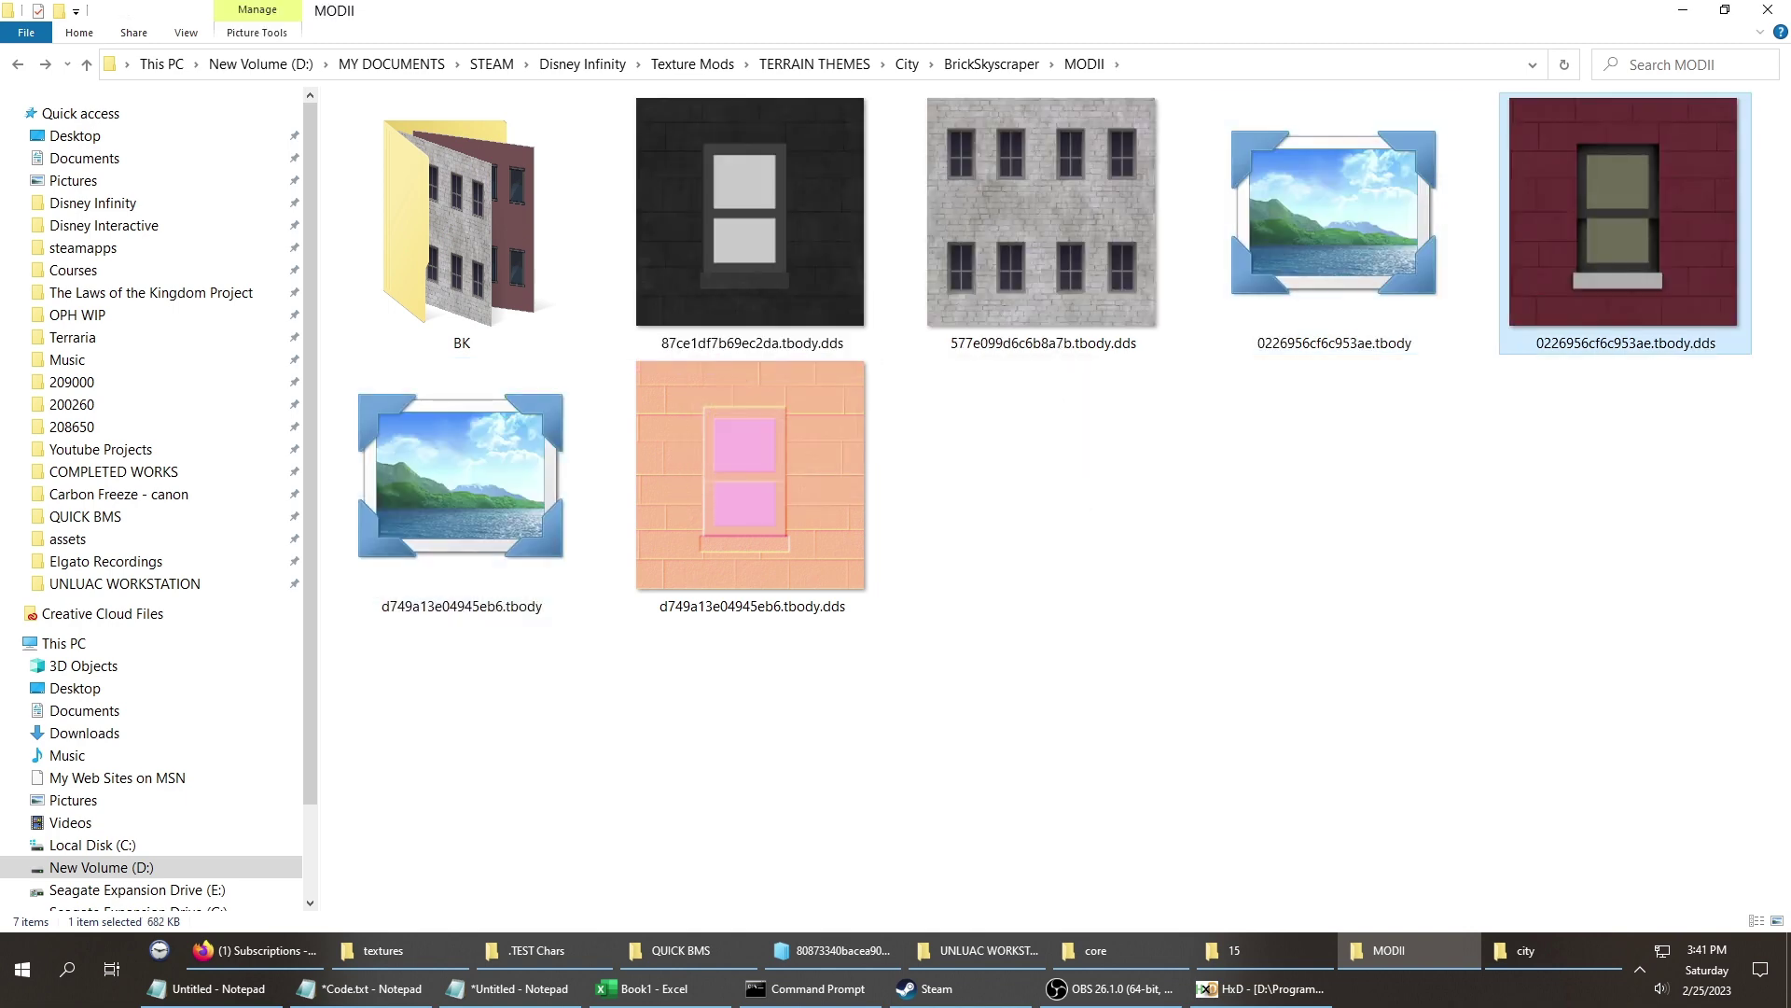
pyautogui.press('Left')
pyautogui.press('Left')
pyautogui.press('Left')
pyautogui.press('F2')
pyautogui.hotkey('ctrl', 'c')
pyautogui.press('Return')
pyautogui.press('Right')
pyautogui.press('F2')
pyautogui.hotkey('ctrl', 'a')
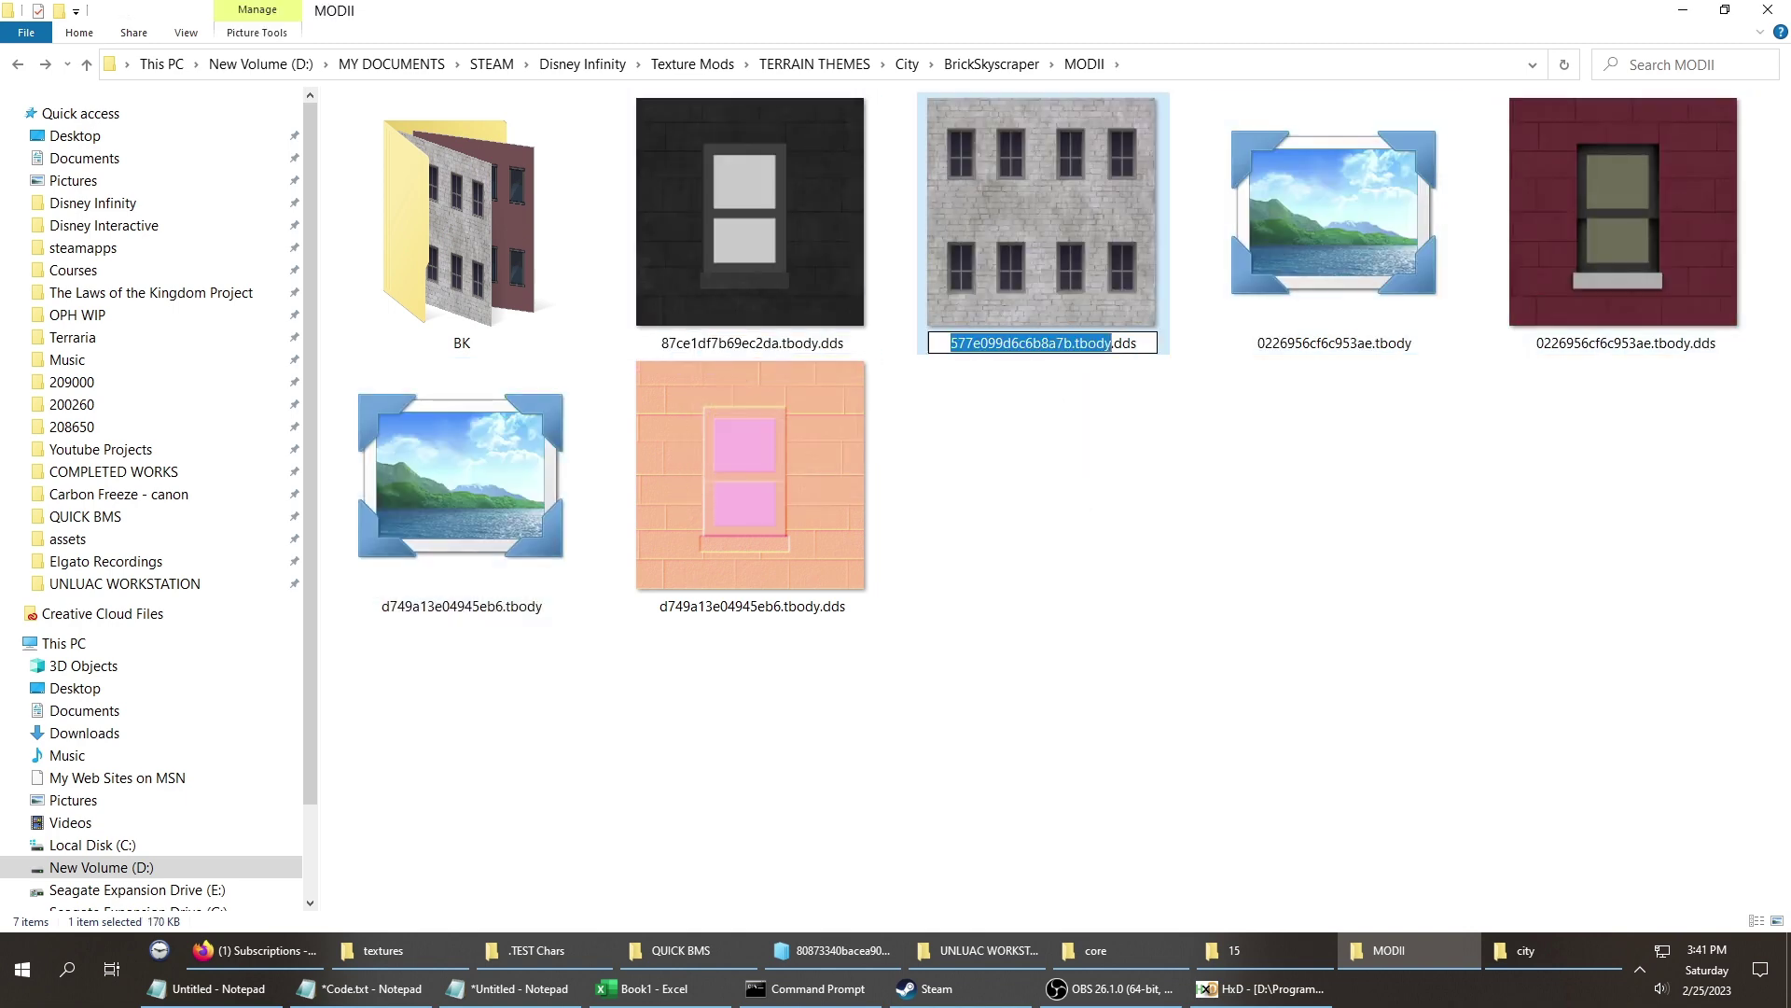
pyautogui.hotkey('ctrl', 'v')
pyautogui.press('Return')
pyautogui.press('Return')
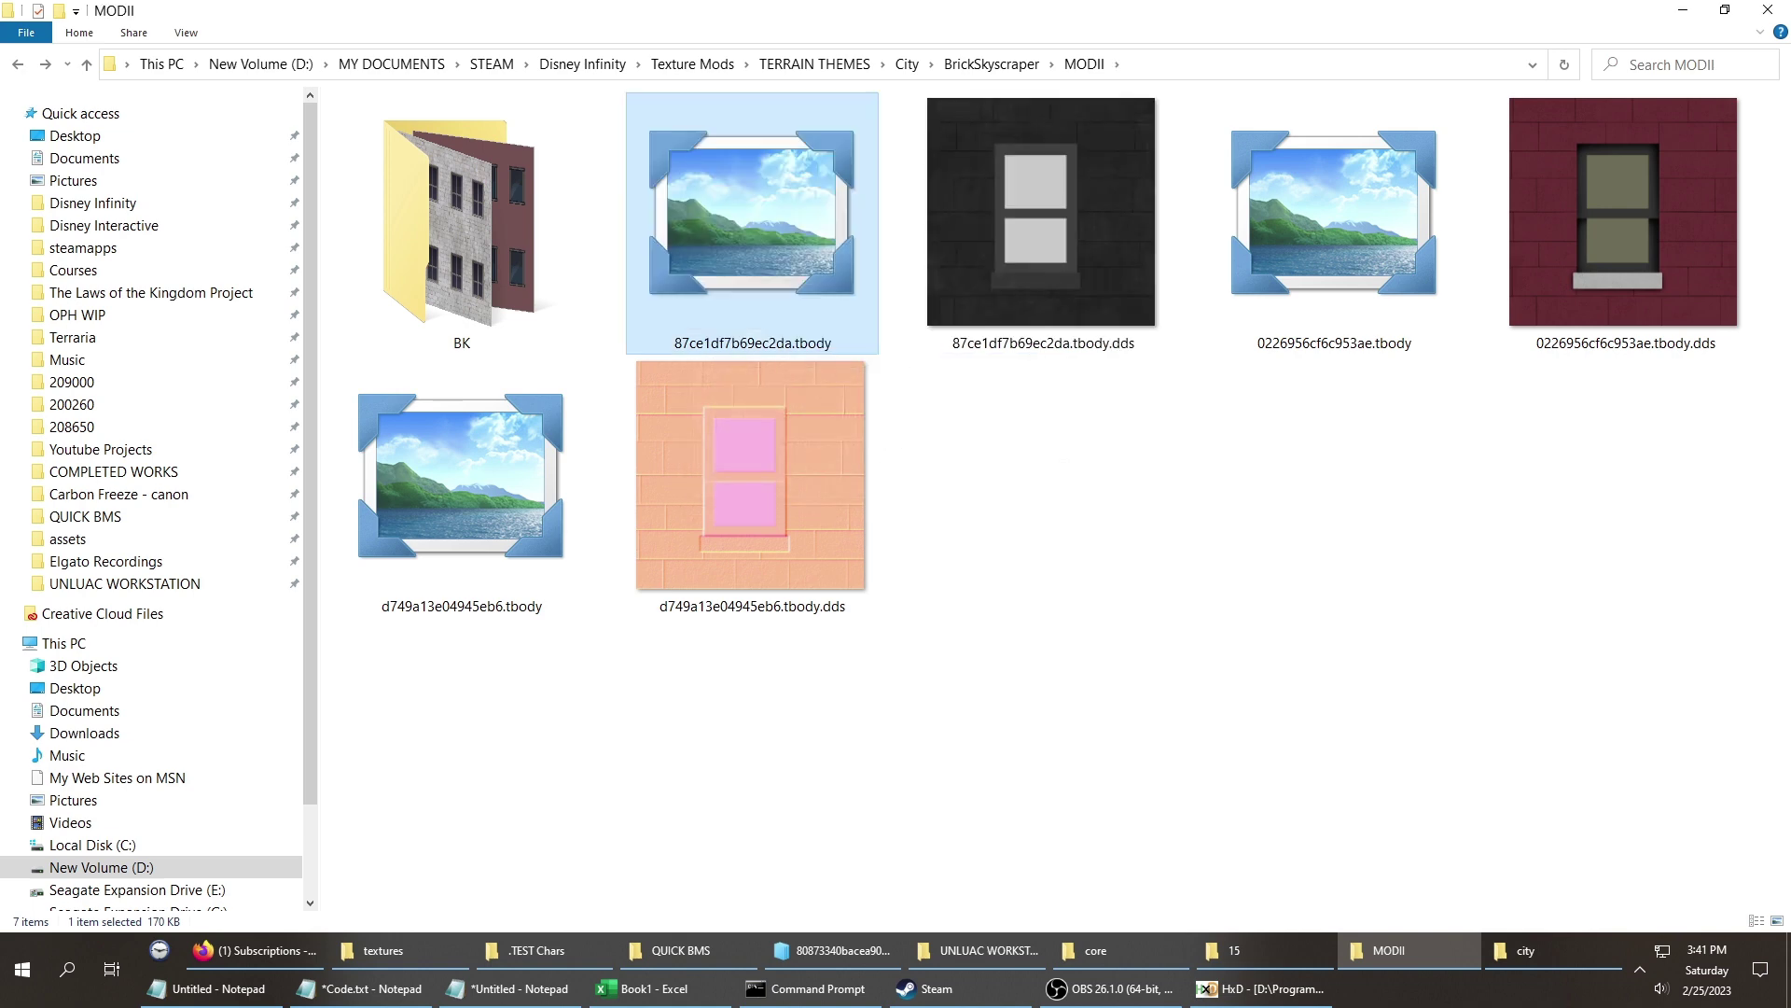
# Copy the three renamed .tbody files into the Disney Infinity 3.0 assets textures folder, replacing the existing files.
pyautogui.keyDown('ctrl'); pyautogui.click(461, 485); pyautogui.keyUp('ctrl')
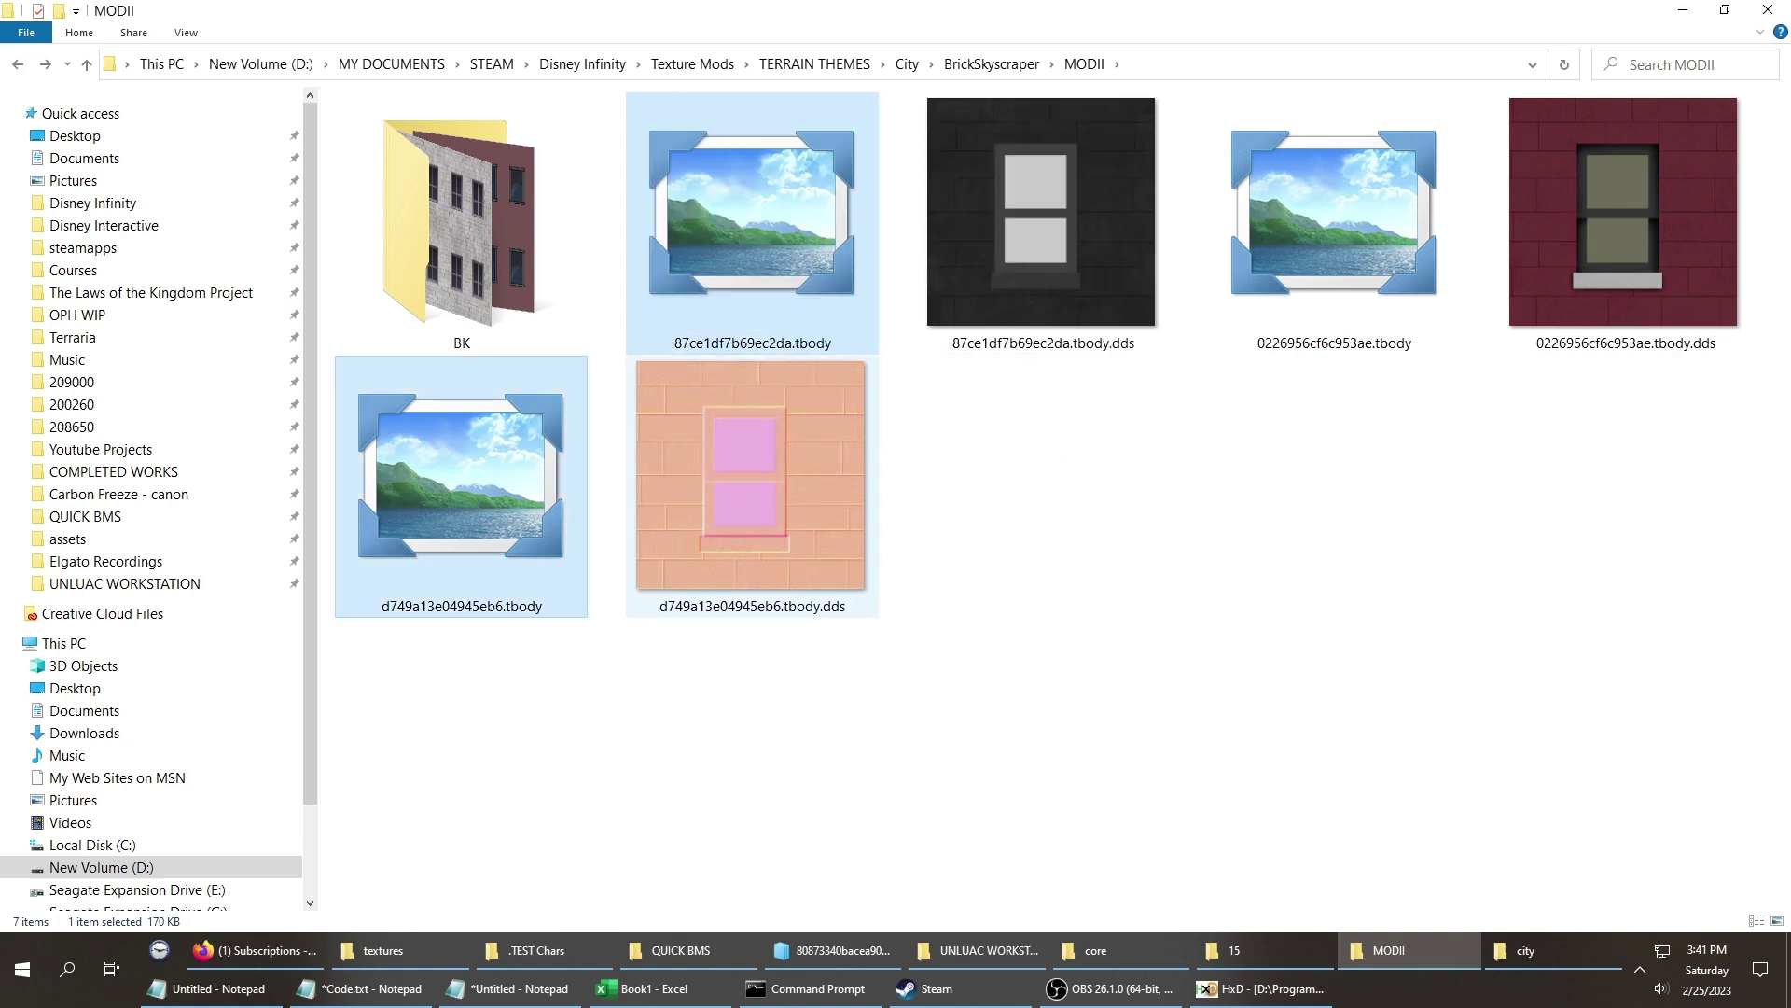
pyautogui.keyDown('ctrl'); pyautogui.click(1333, 222); pyautogui.keyUp('ctrl')
pyautogui.hotkey('ctrl', 'c')
pyautogui.hotkey('alt', 'Tab')
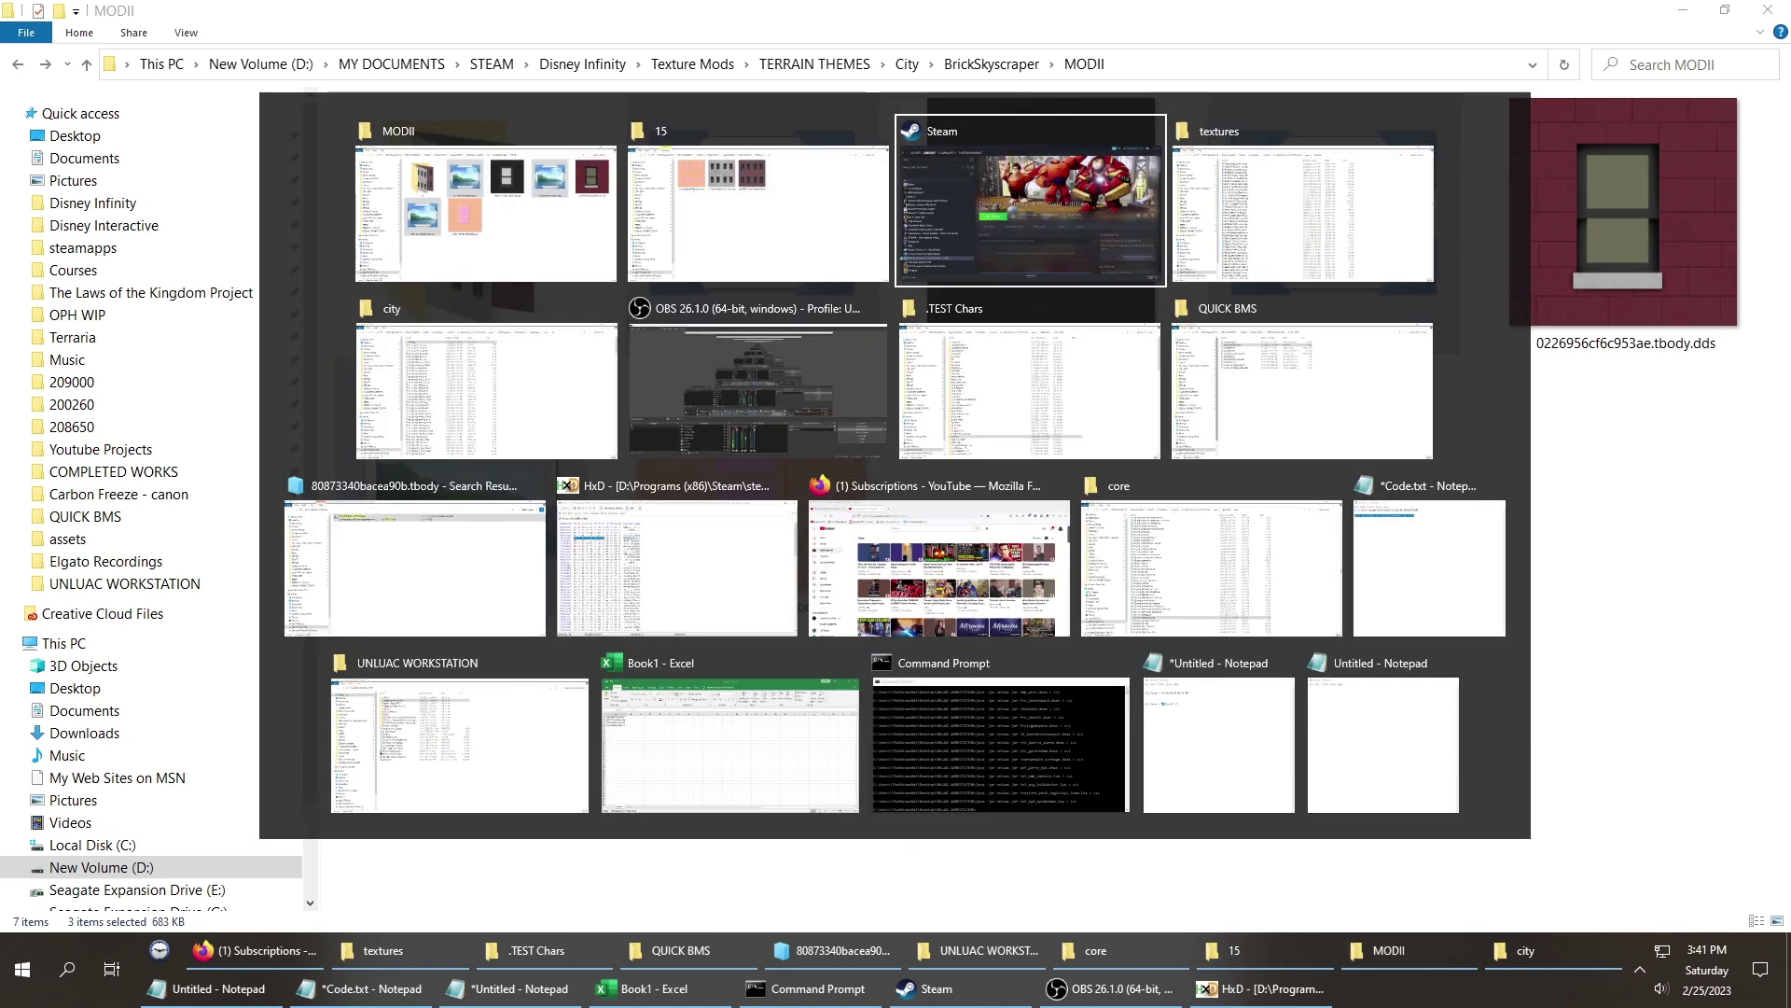
pyautogui.hotkey('ctrl', 'v')
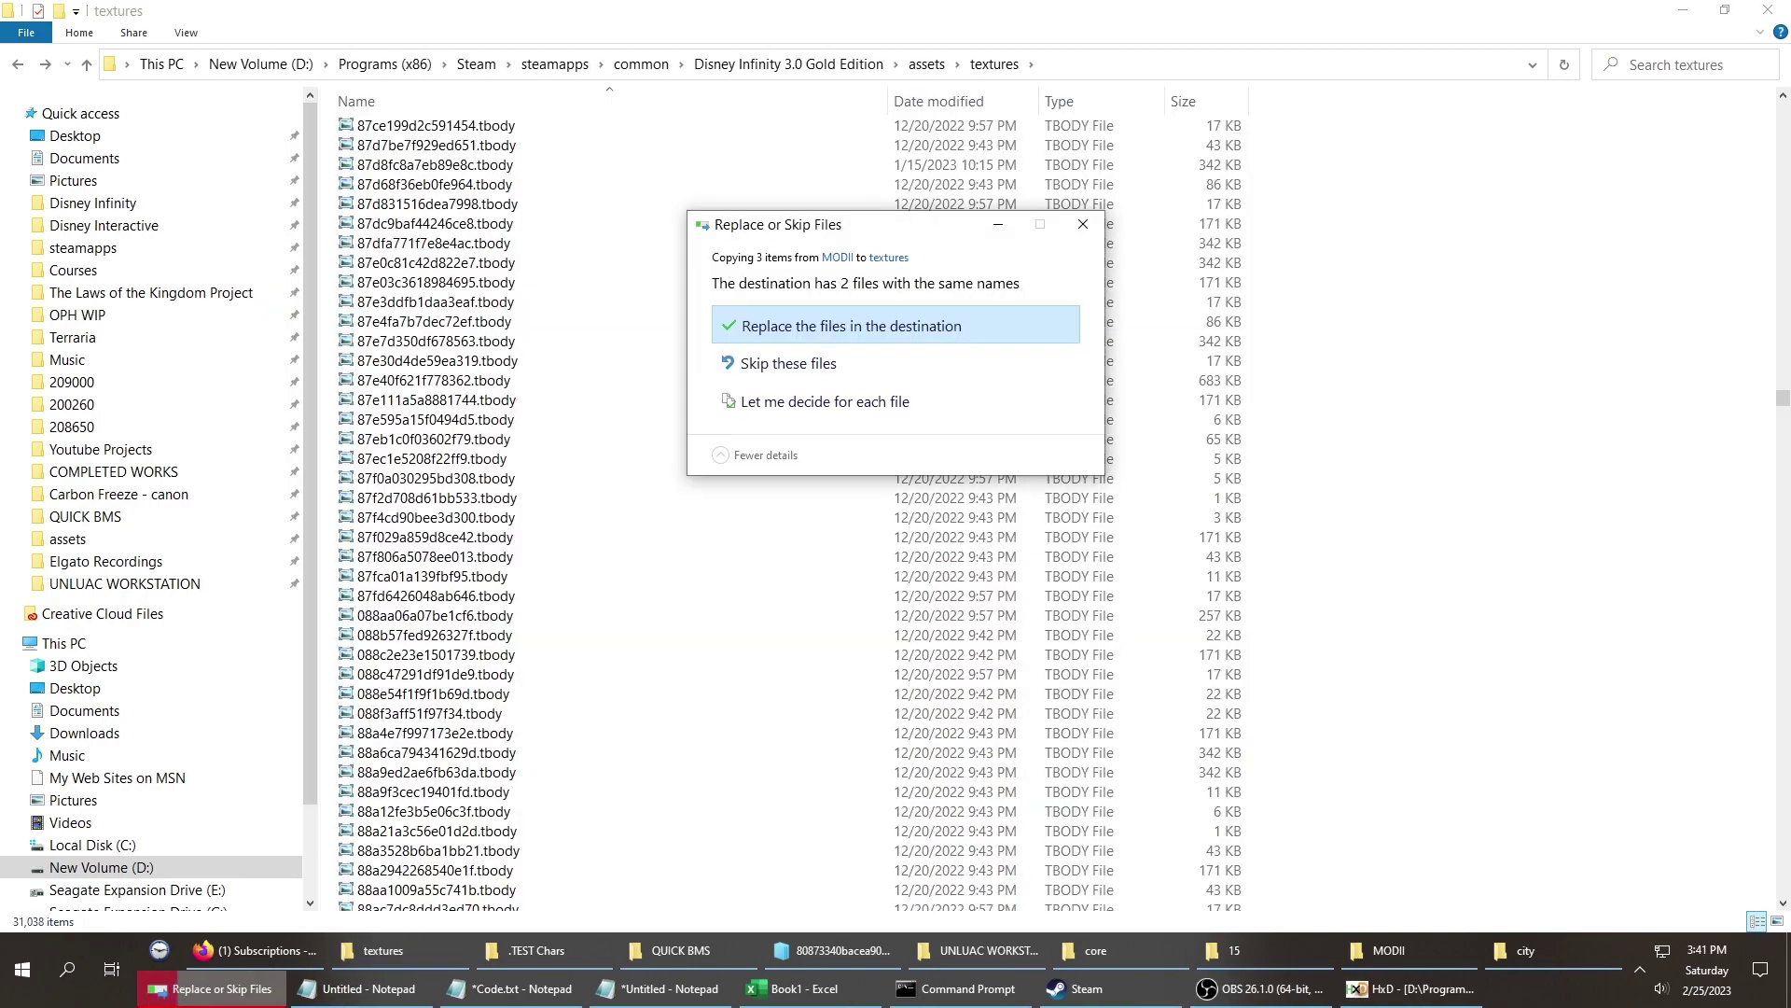
pyautogui.press('Return')
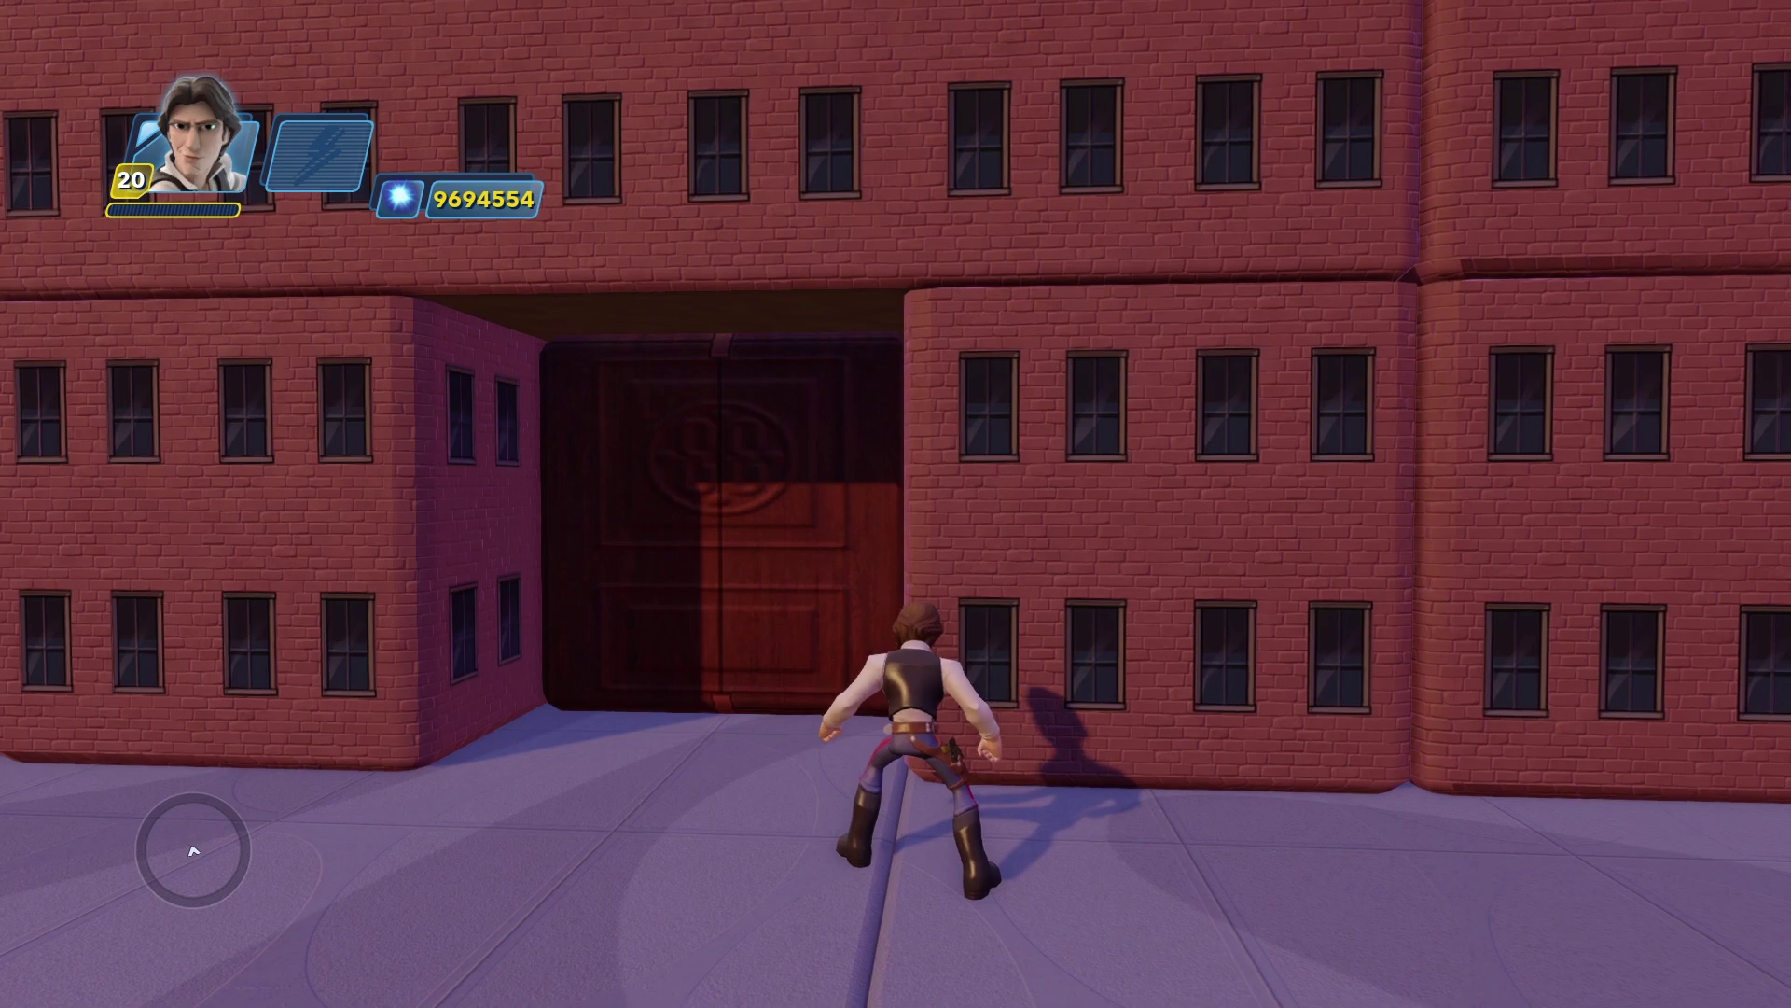
pyautogui.press('Tab')
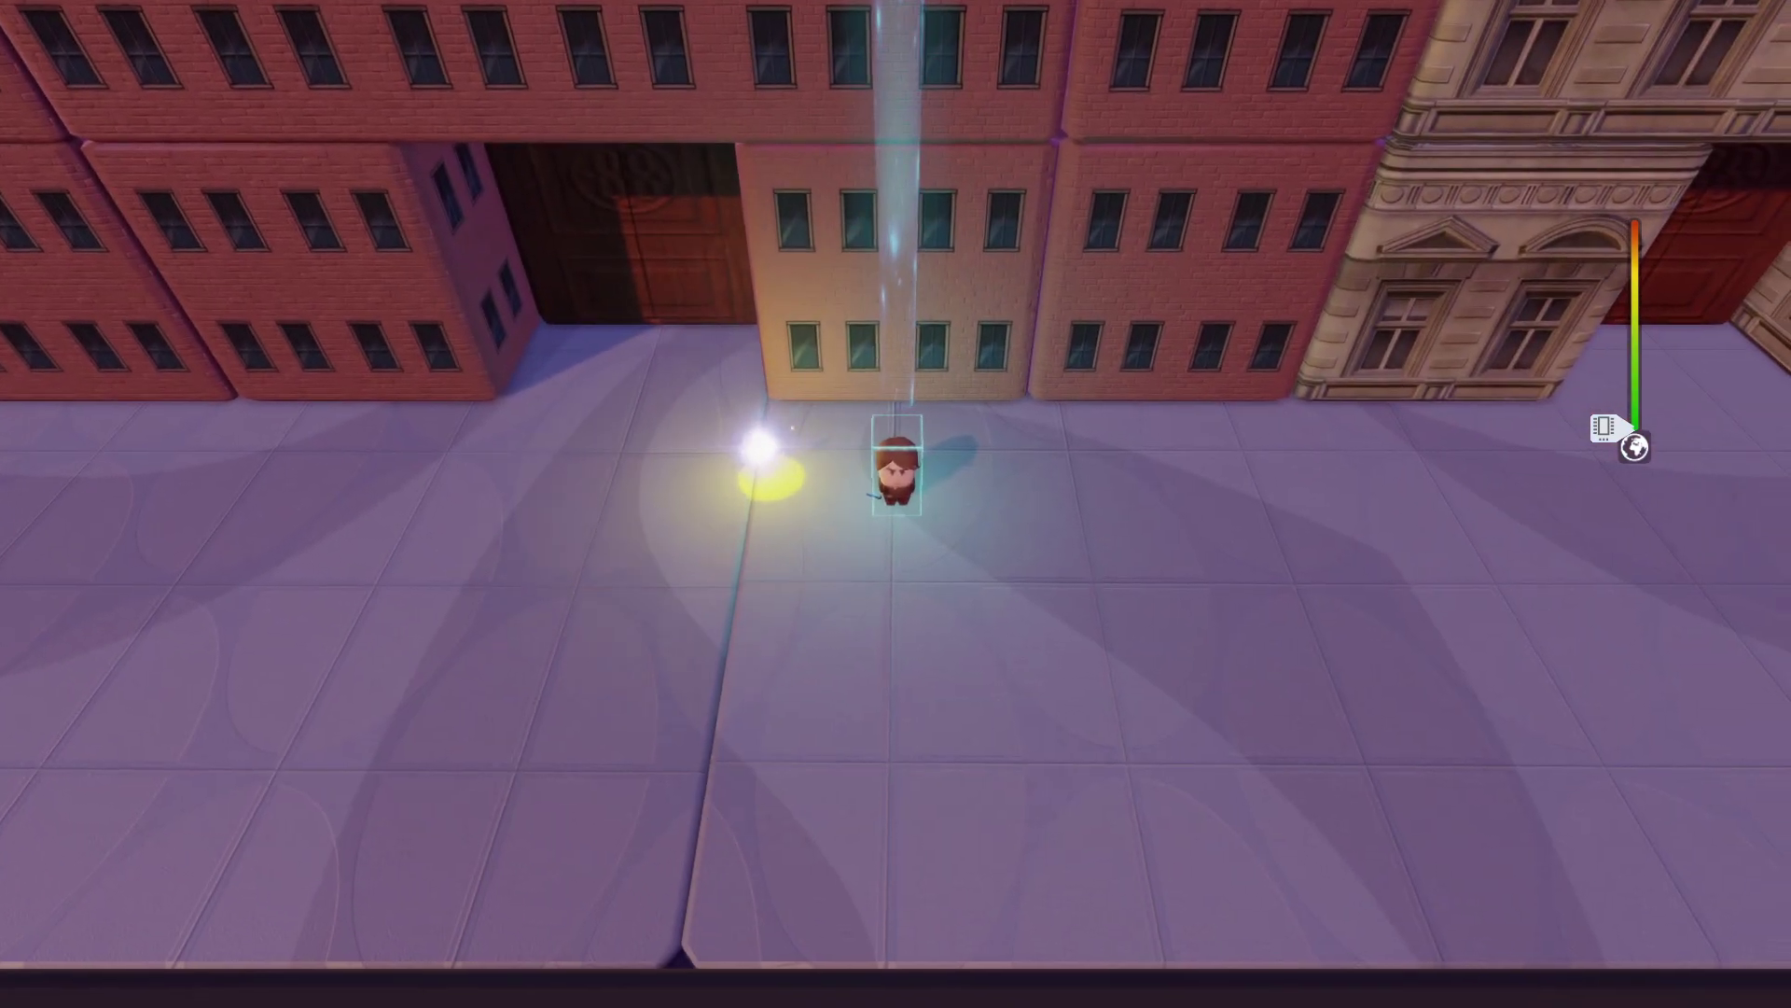
pyautogui.press('Return')
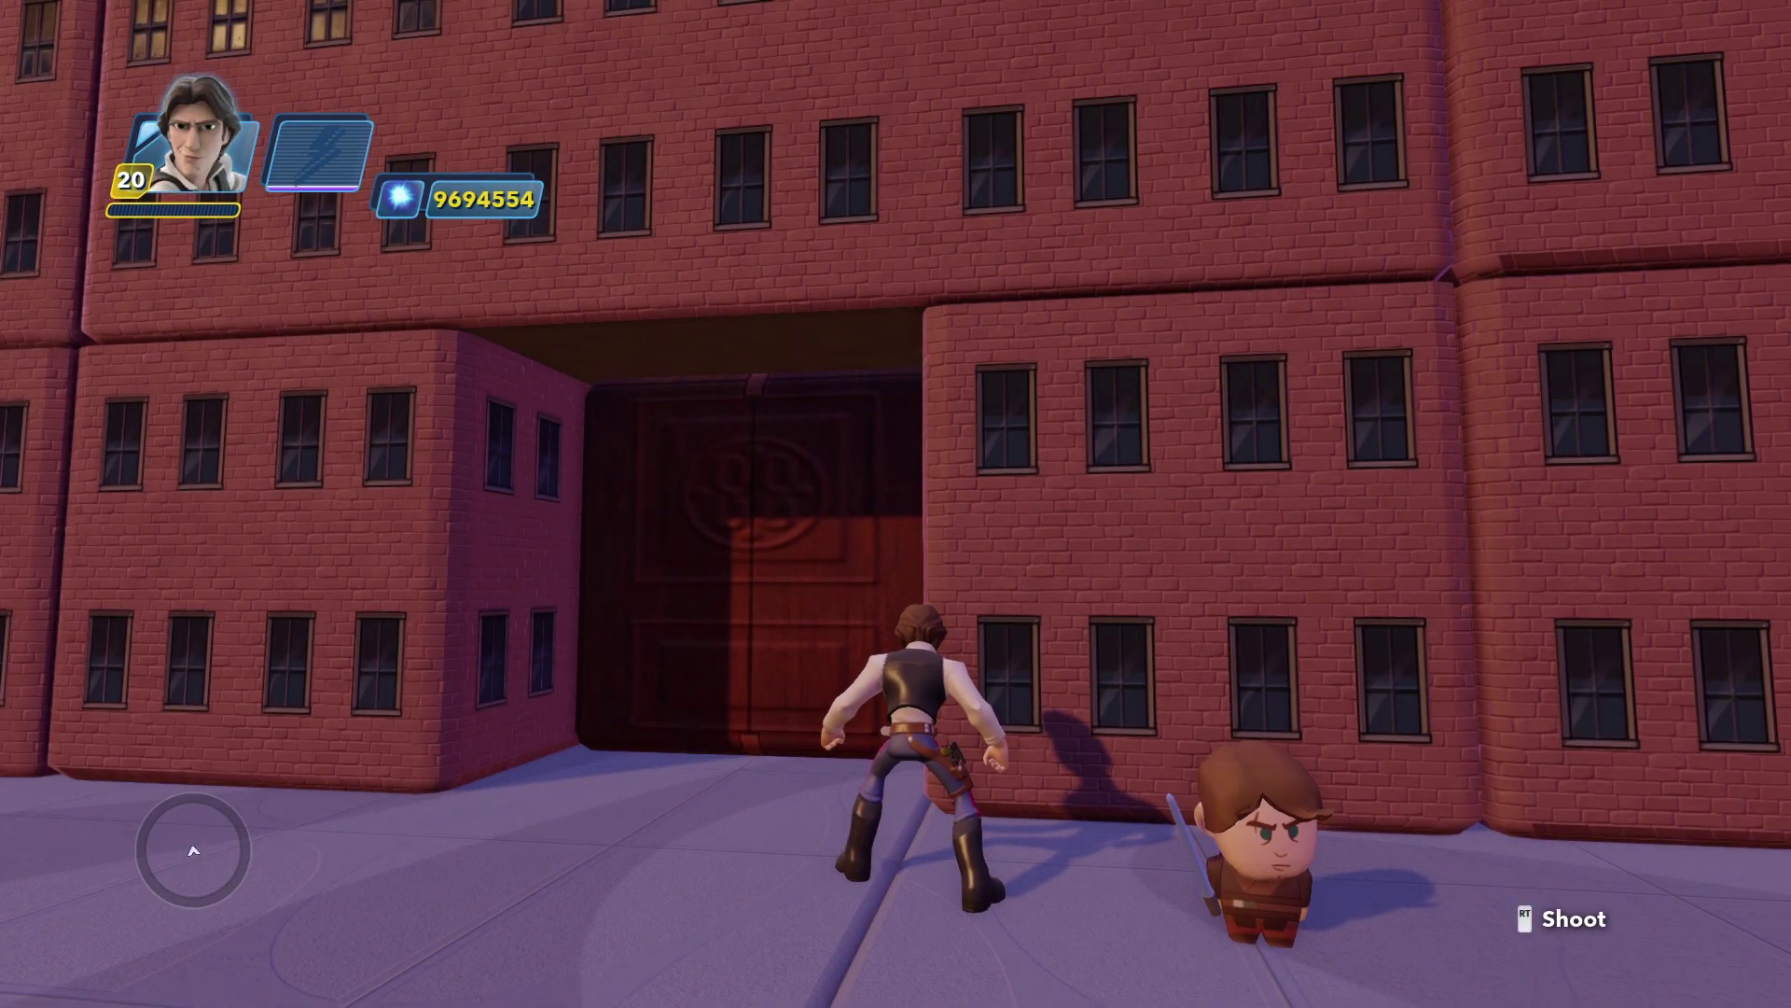
pyautogui.press('d')
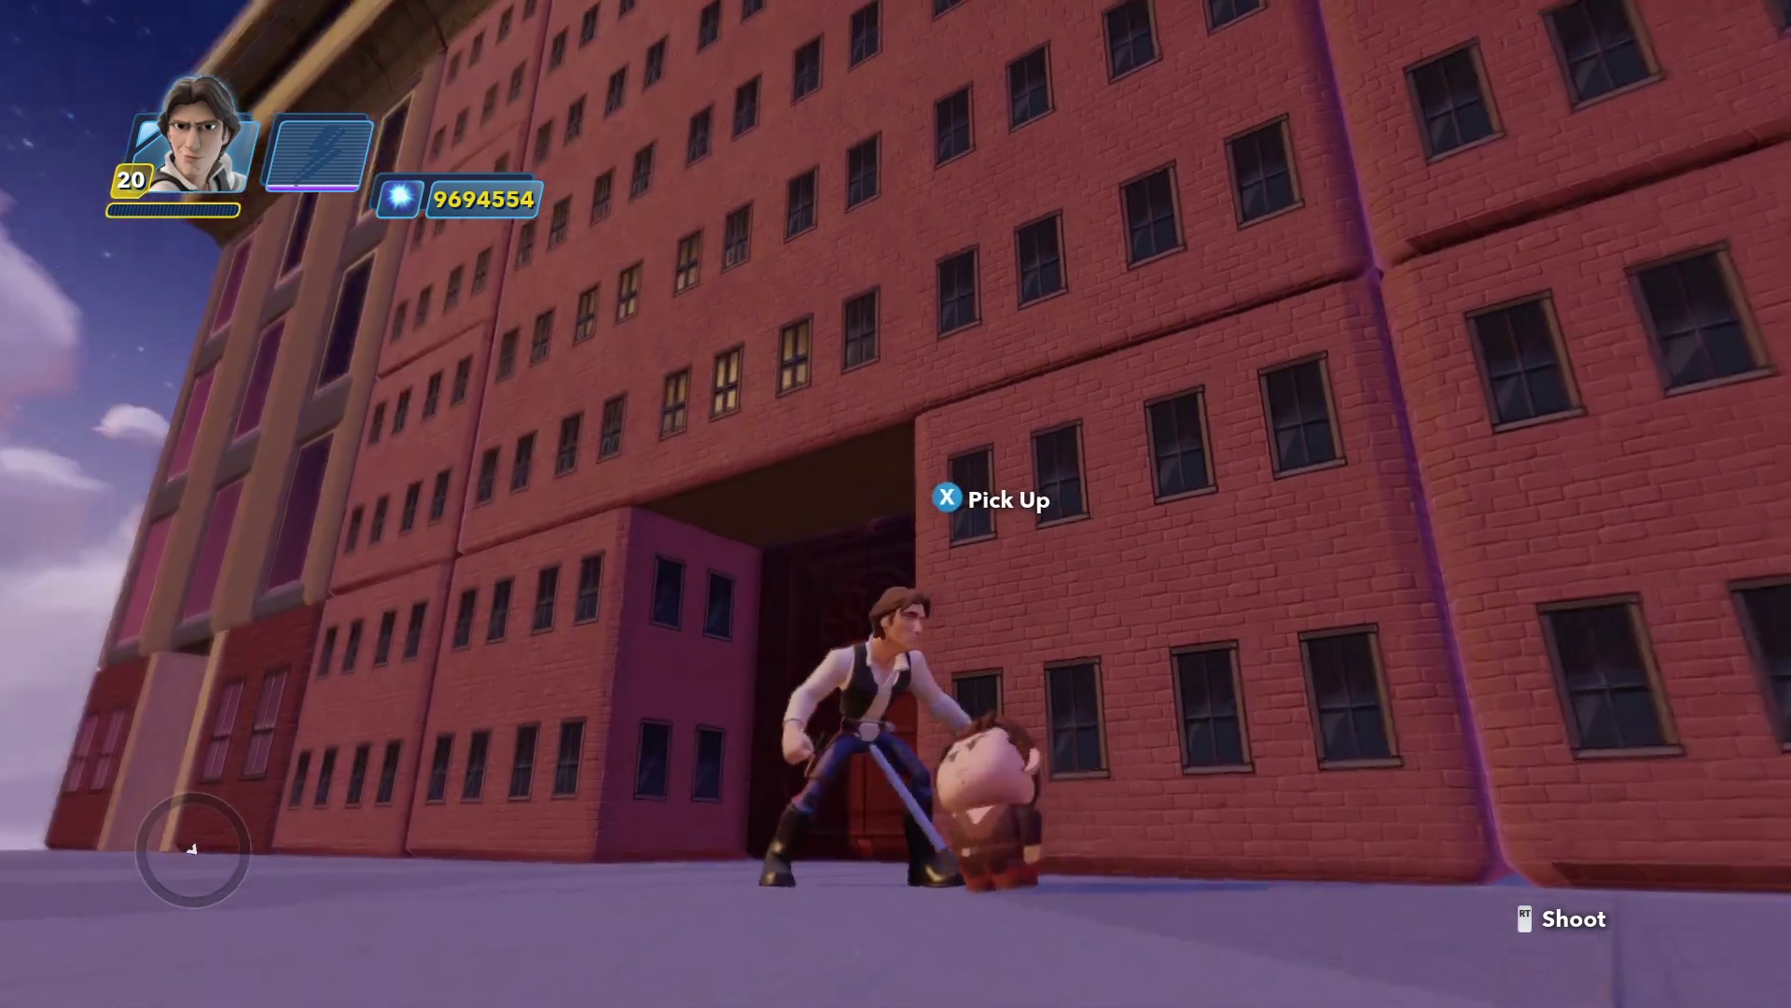
pyautogui.press('x')
pyautogui.press('a')
pyautogui.press('w')
pyautogui.press('space')
pyautogui.press('space')
pyautogui.press('r')
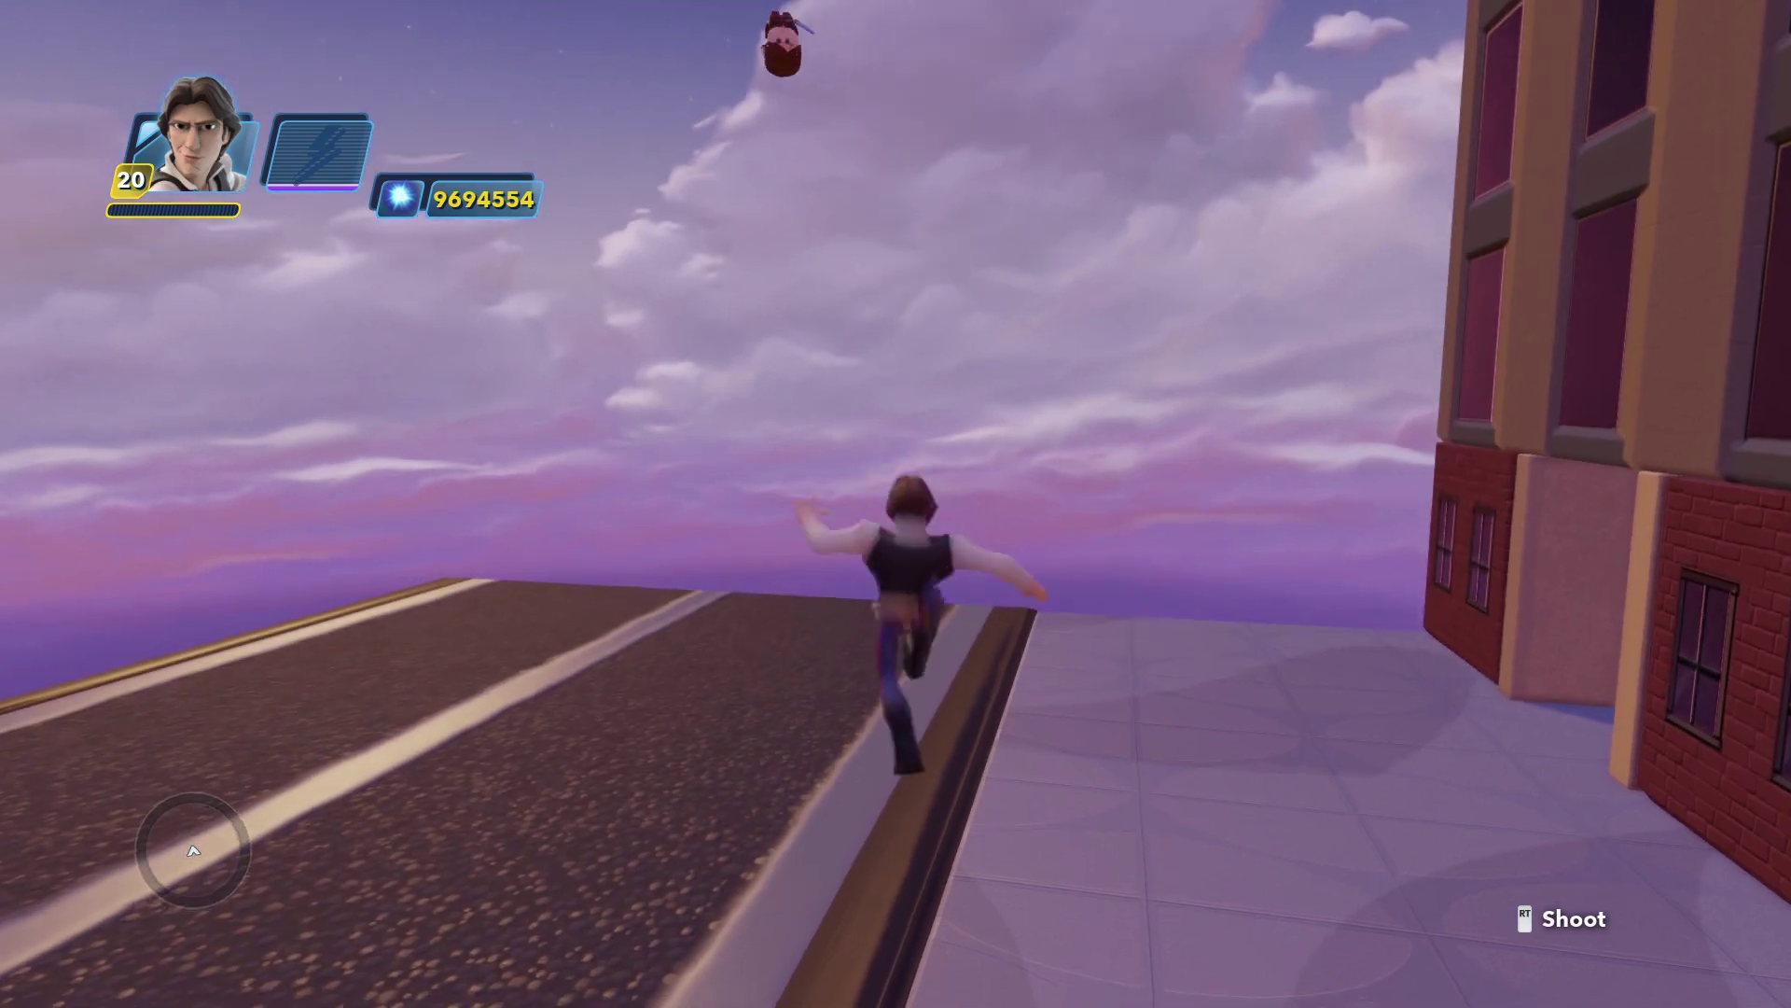
# Inspect the swapped window textures on the brick skyscraper blocks in the toy box and open the pause menu.
pyautogui.press('d')
pyautogui.press('w')
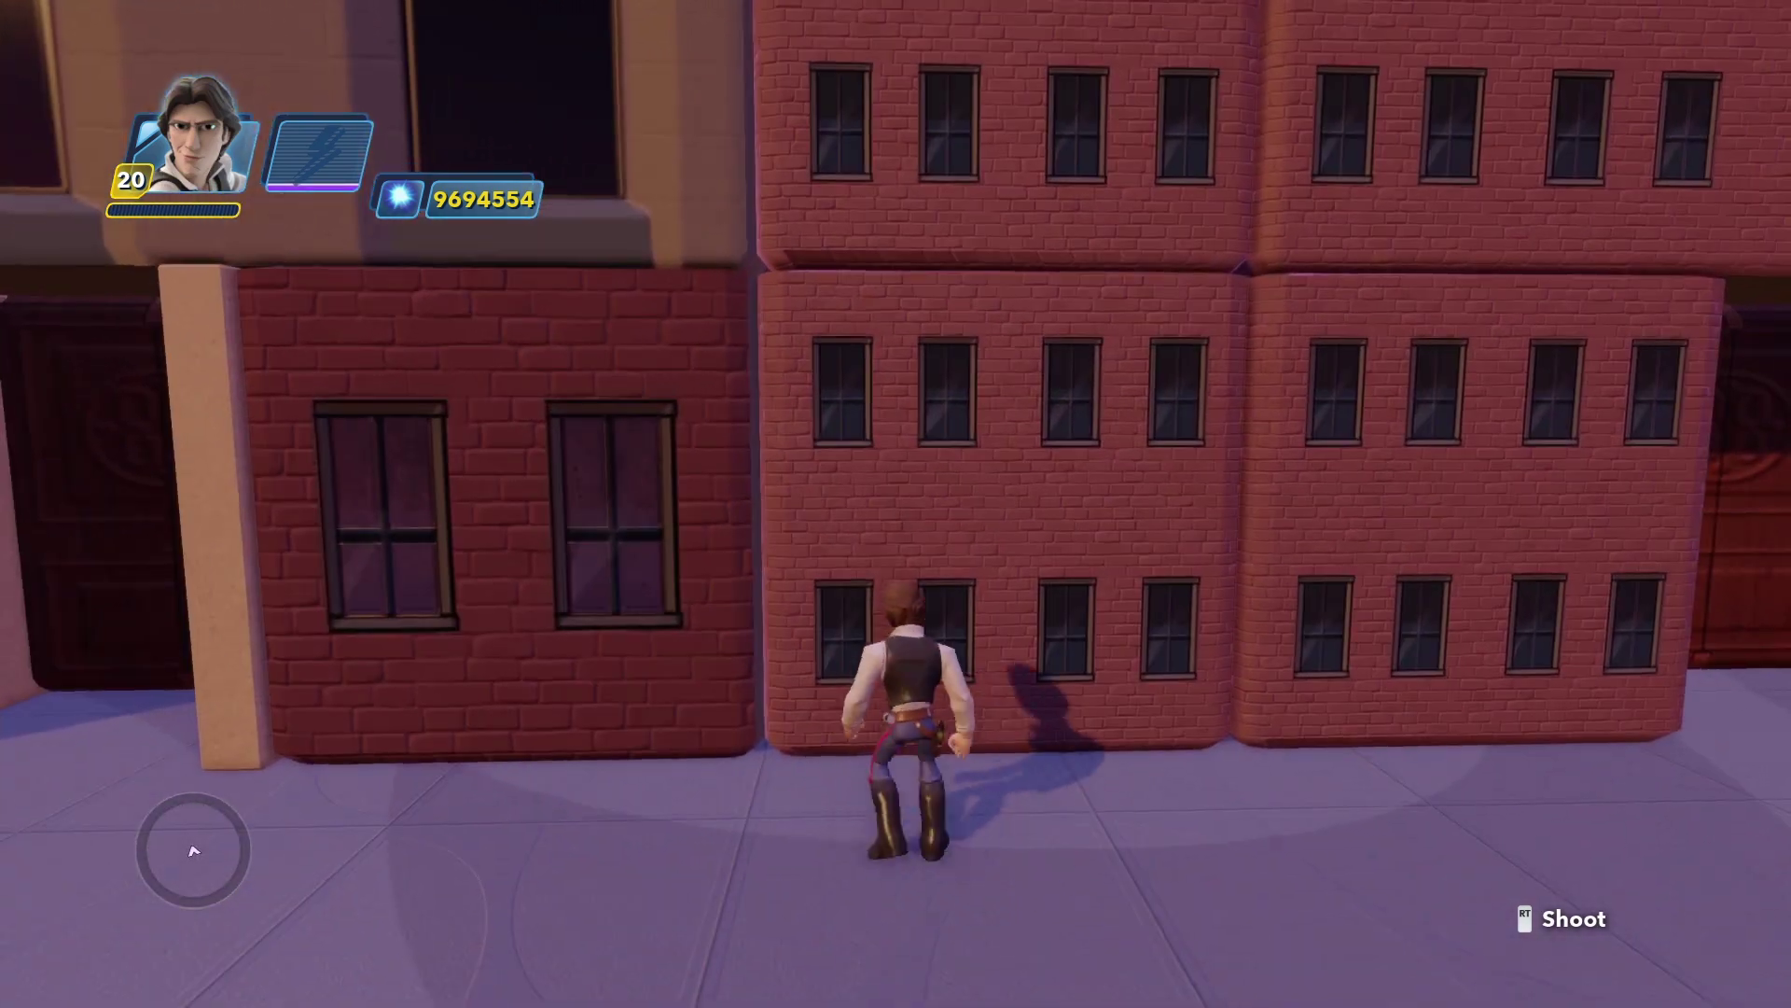
pyautogui.press('s')
pyautogui.press('q')
pyautogui.press('space')
pyautogui.press('q')
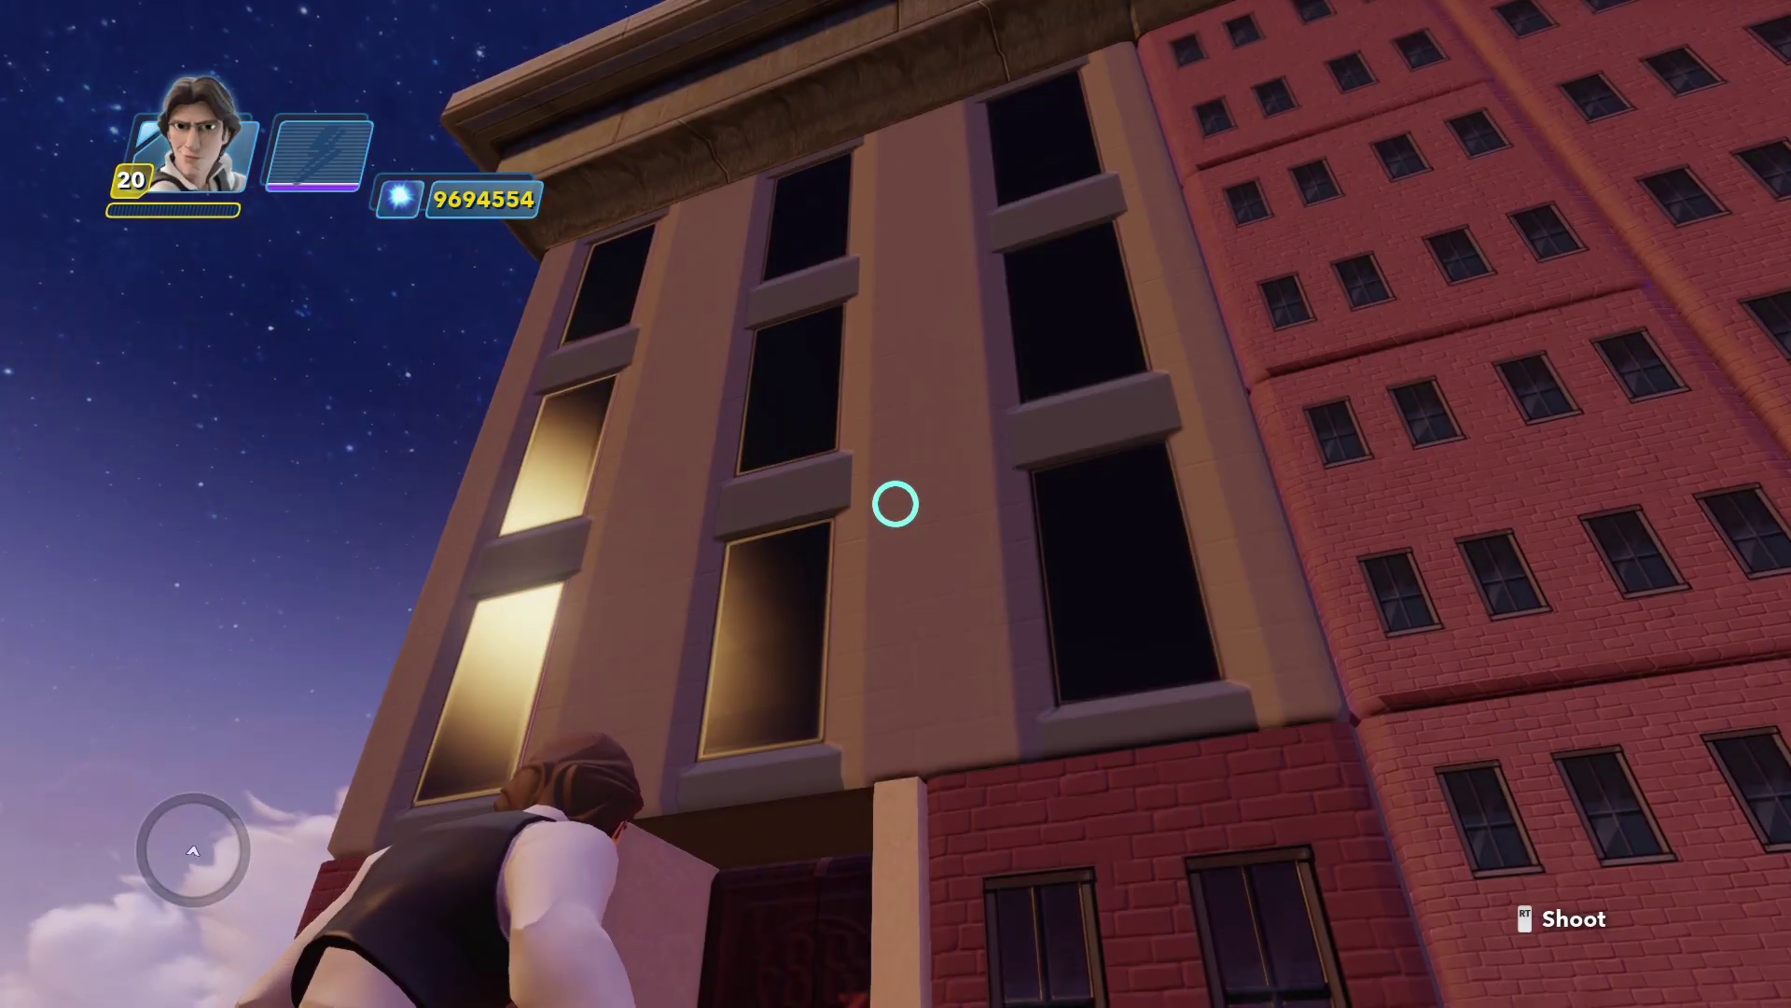
pyautogui.press('w')
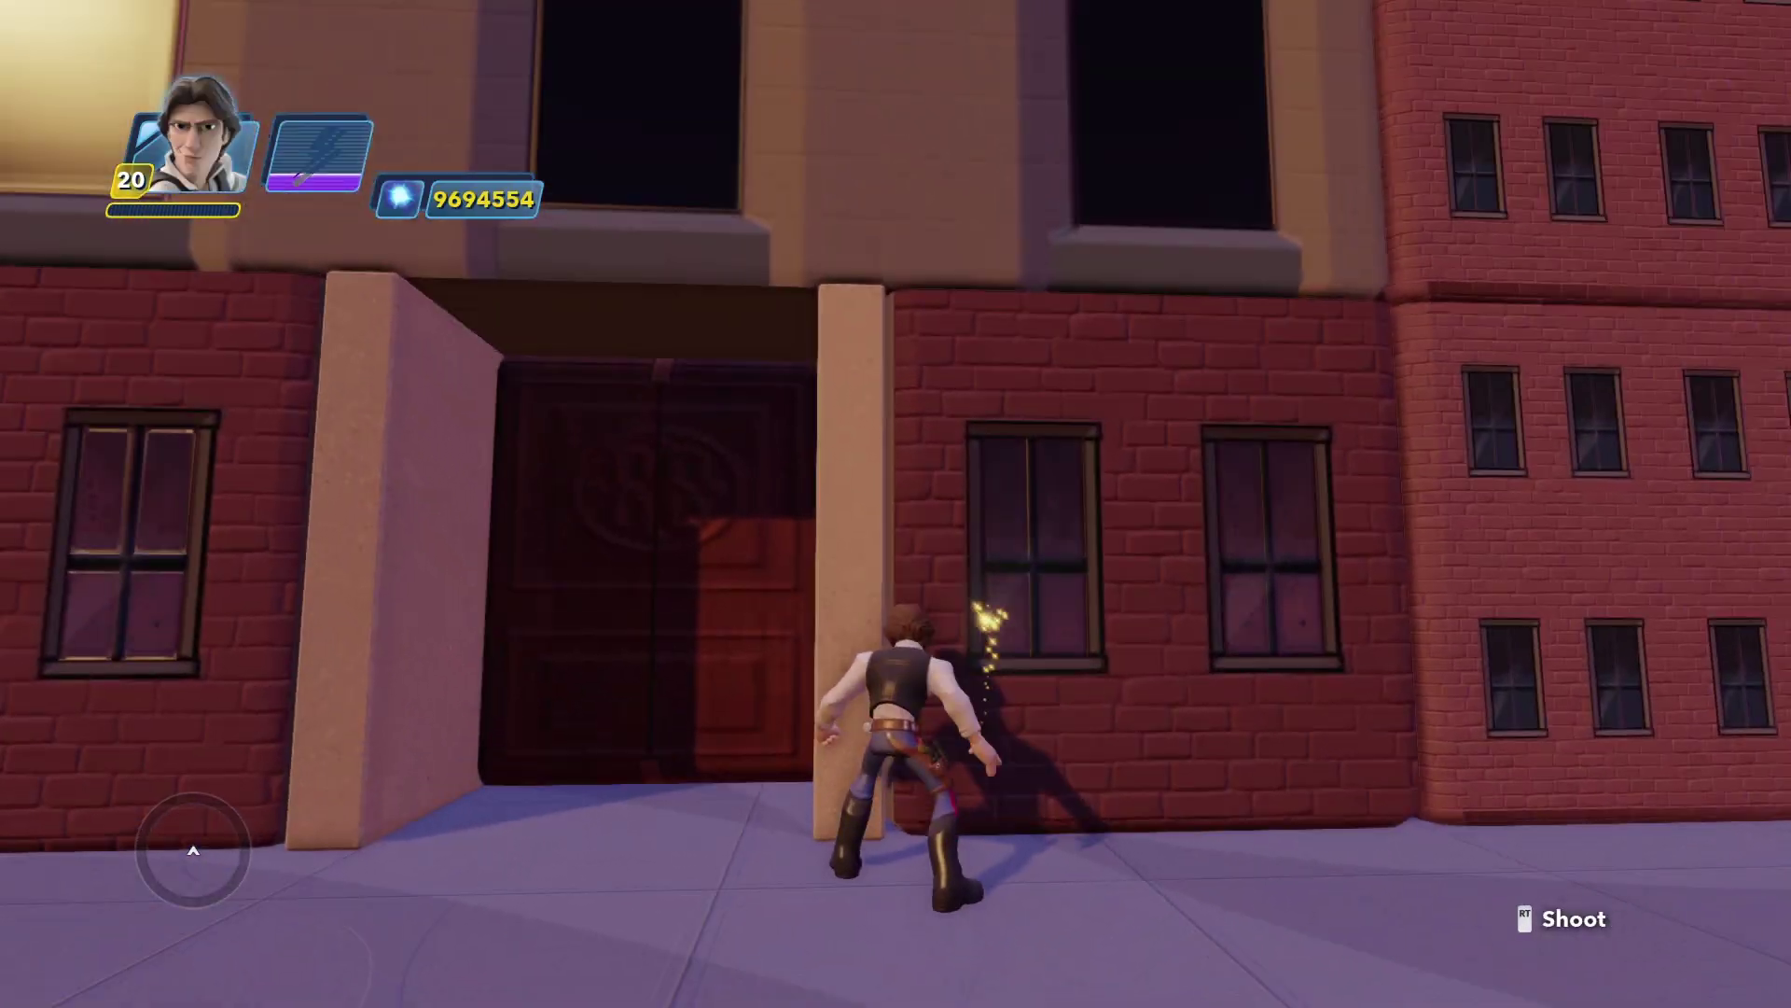
pyautogui.press('Escape')
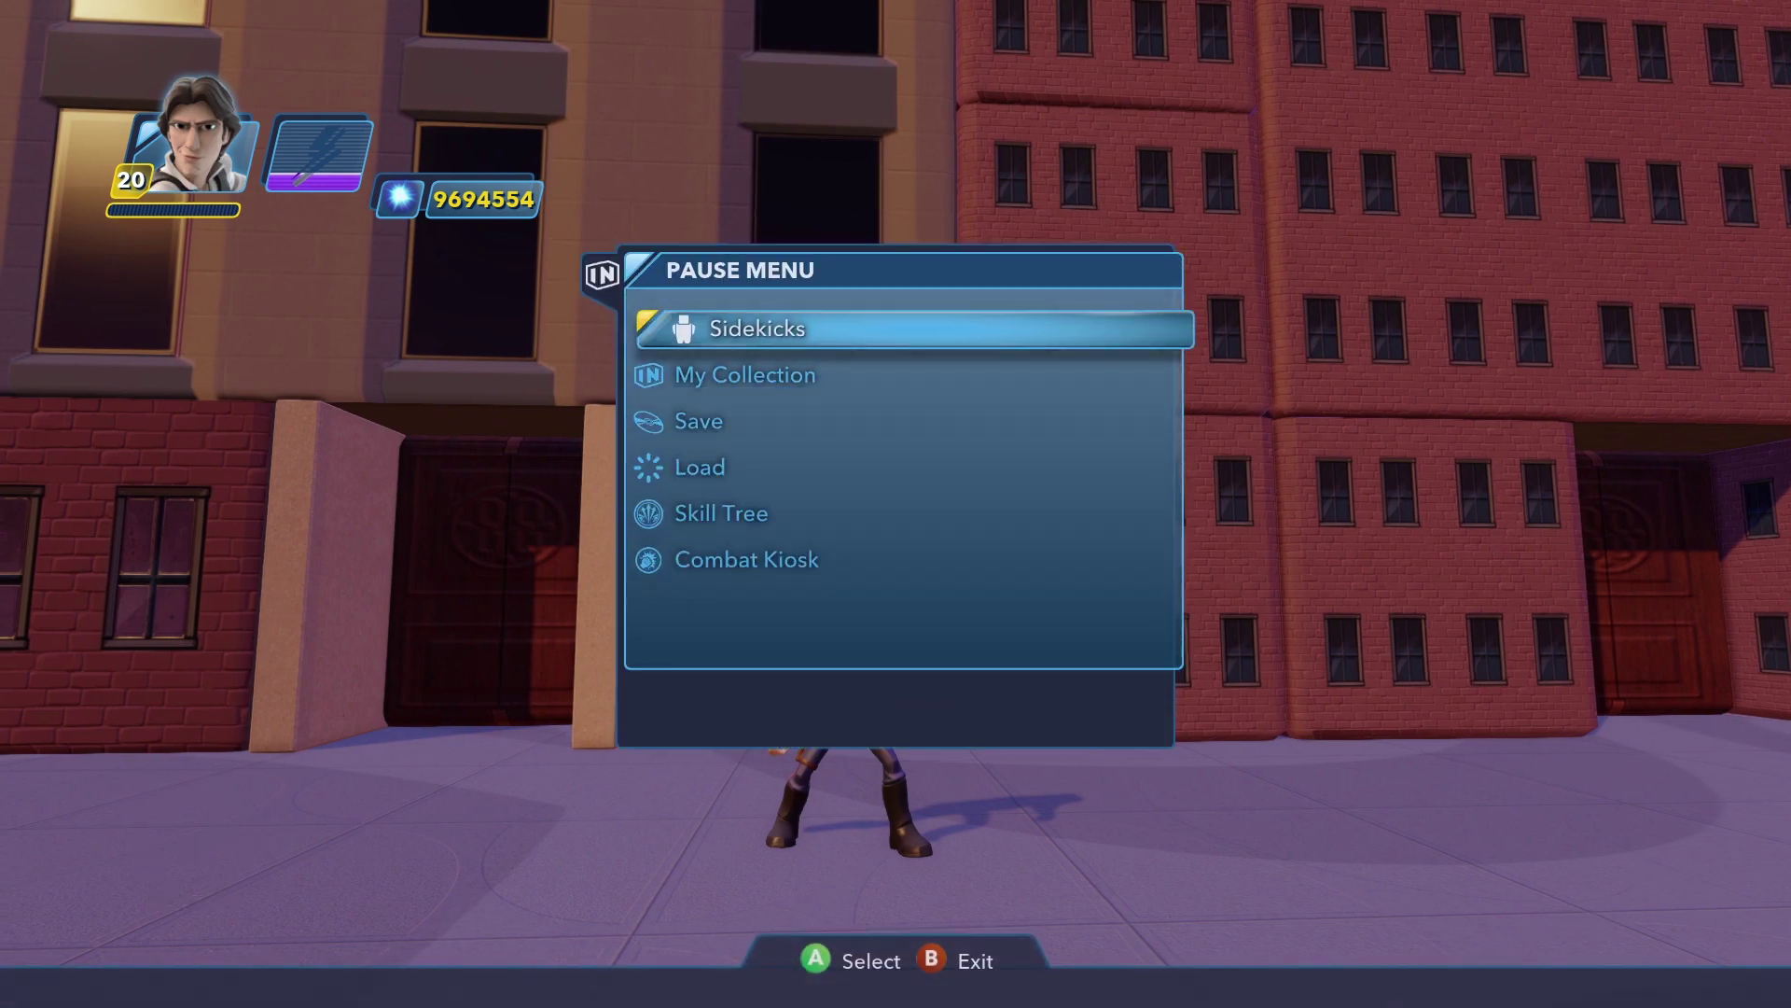
pyautogui.press('Down')
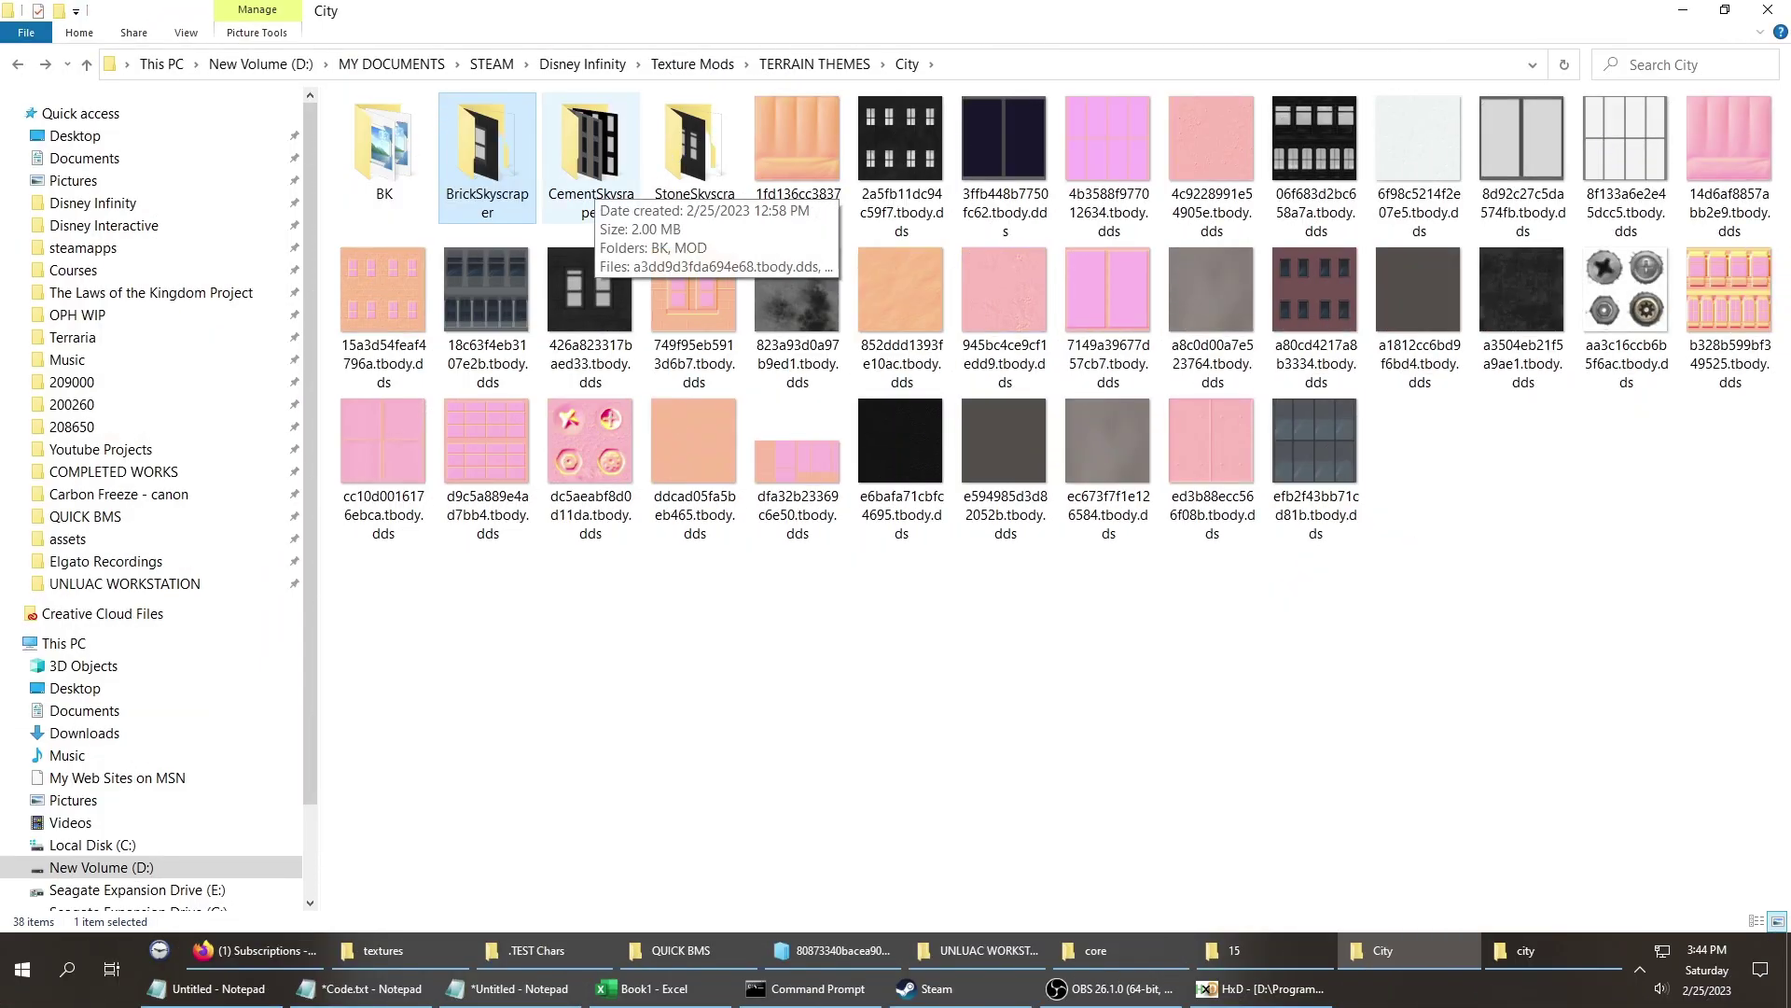
# Open the City theme's CementSkysraper folder and view the a3dd9d3fda694e68.tbody texture in its BK subfolder.
pyautogui.doubleClick(591, 149)
pyautogui.moveTo(599, 263); pyautogui.dragTo(855, 136)
pyautogui.scroll(3, 855, 135)
pyautogui.keyDown('ctrl'); pyautogui.scroll(2, 839, 205); pyautogui.keyUp('ctrl')
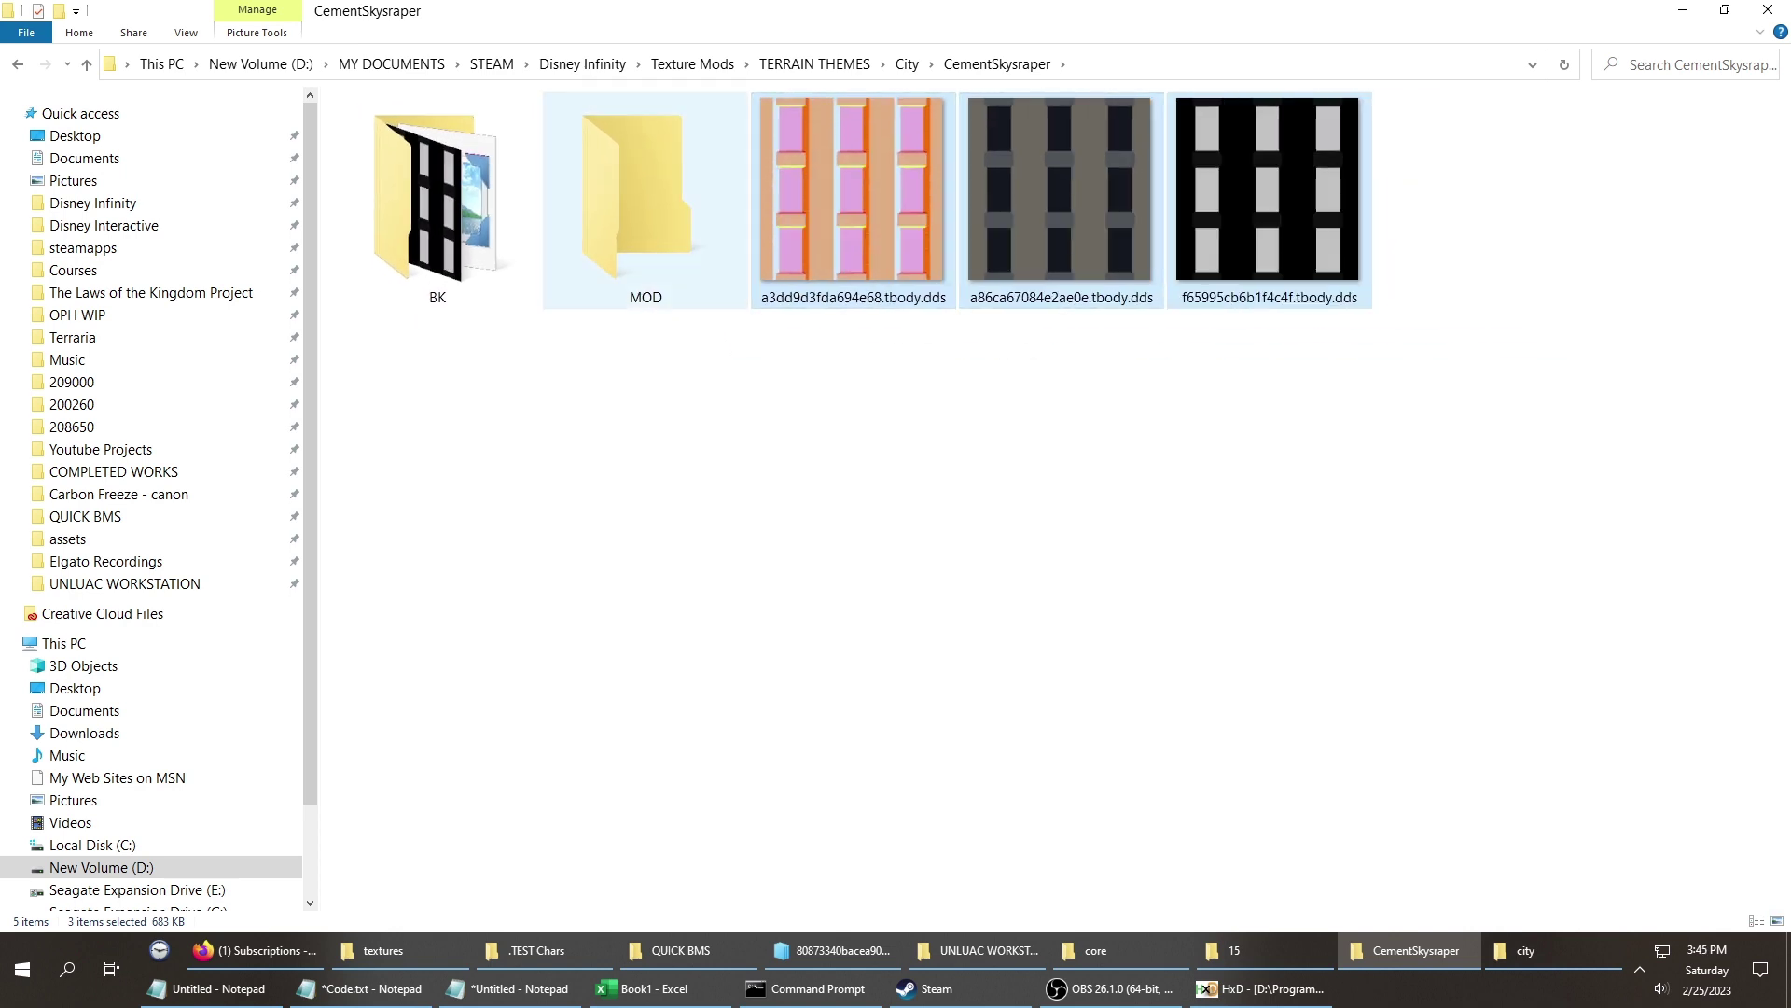
pyautogui.doubleClick(437, 200)
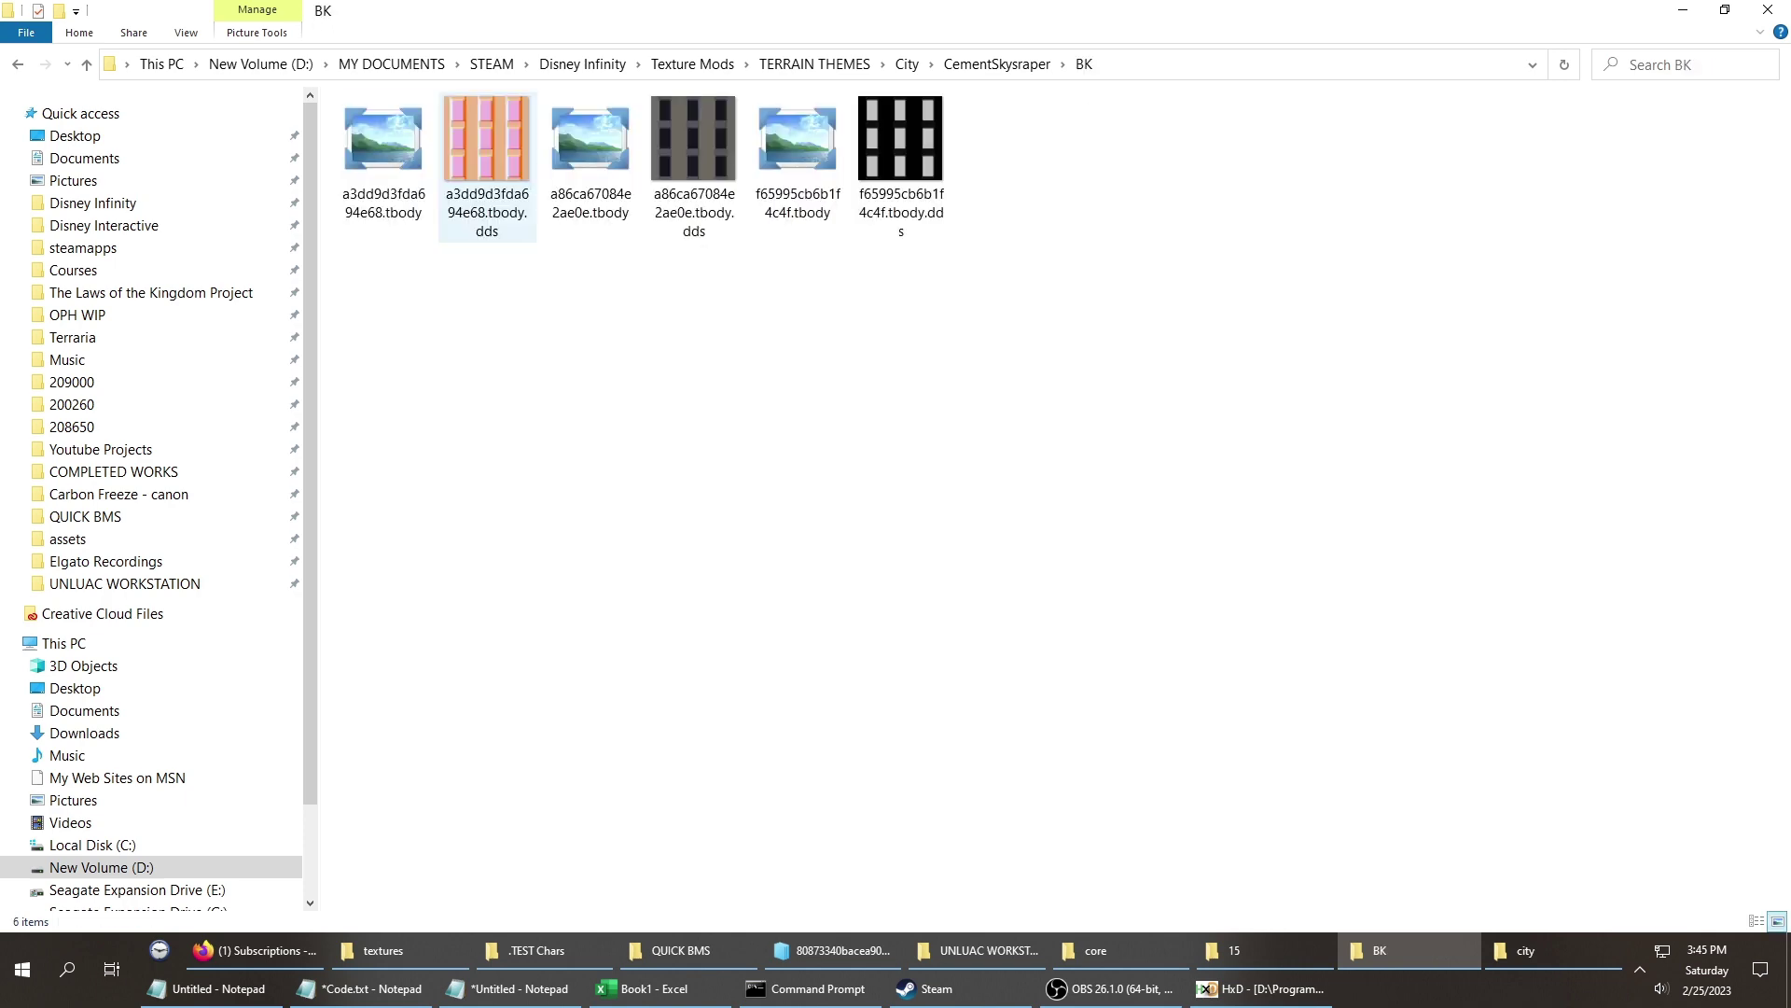
pyautogui.doubleClick(384, 149)
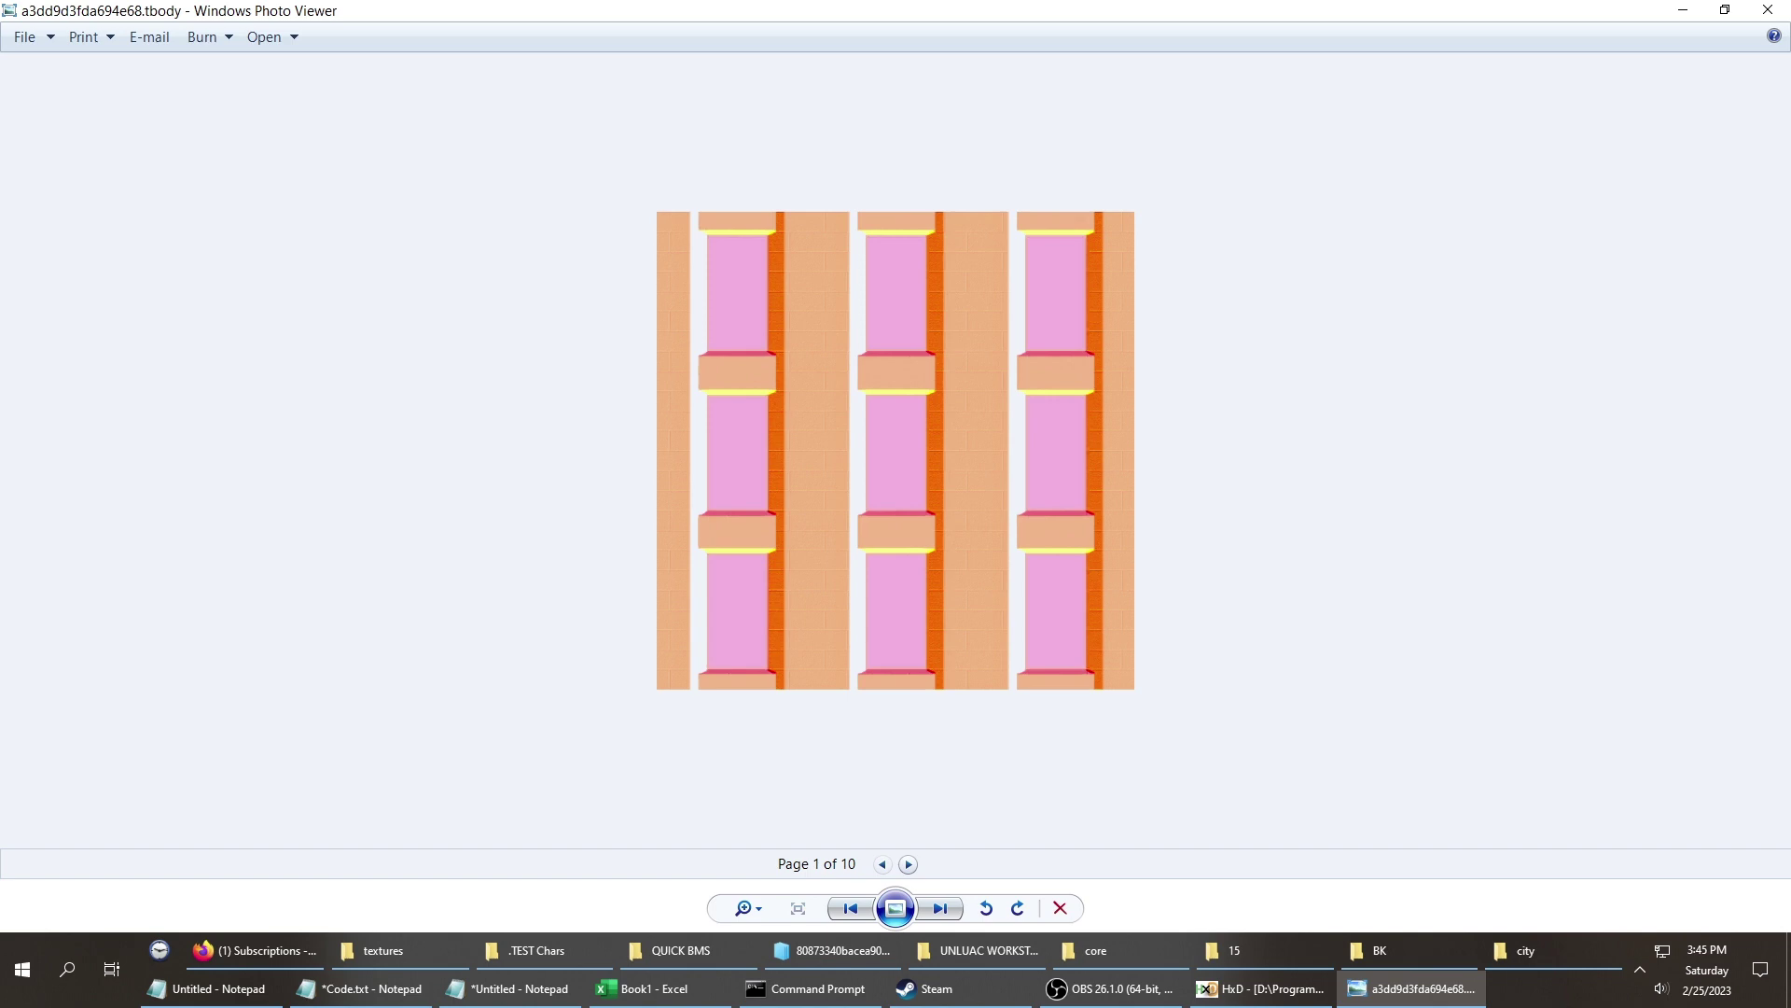
pyautogui.click(1768, 9)
# Create a folder named BK inside the MOD folder of CementSkysraper.
pyautogui.hotkey('alt', 'Left')
pyautogui.doubleClick(645, 200)
pyautogui.hotkey('alt', 'Left')
pyautogui.doubleClick(645, 201)
pyautogui.rightClick(681, 262)
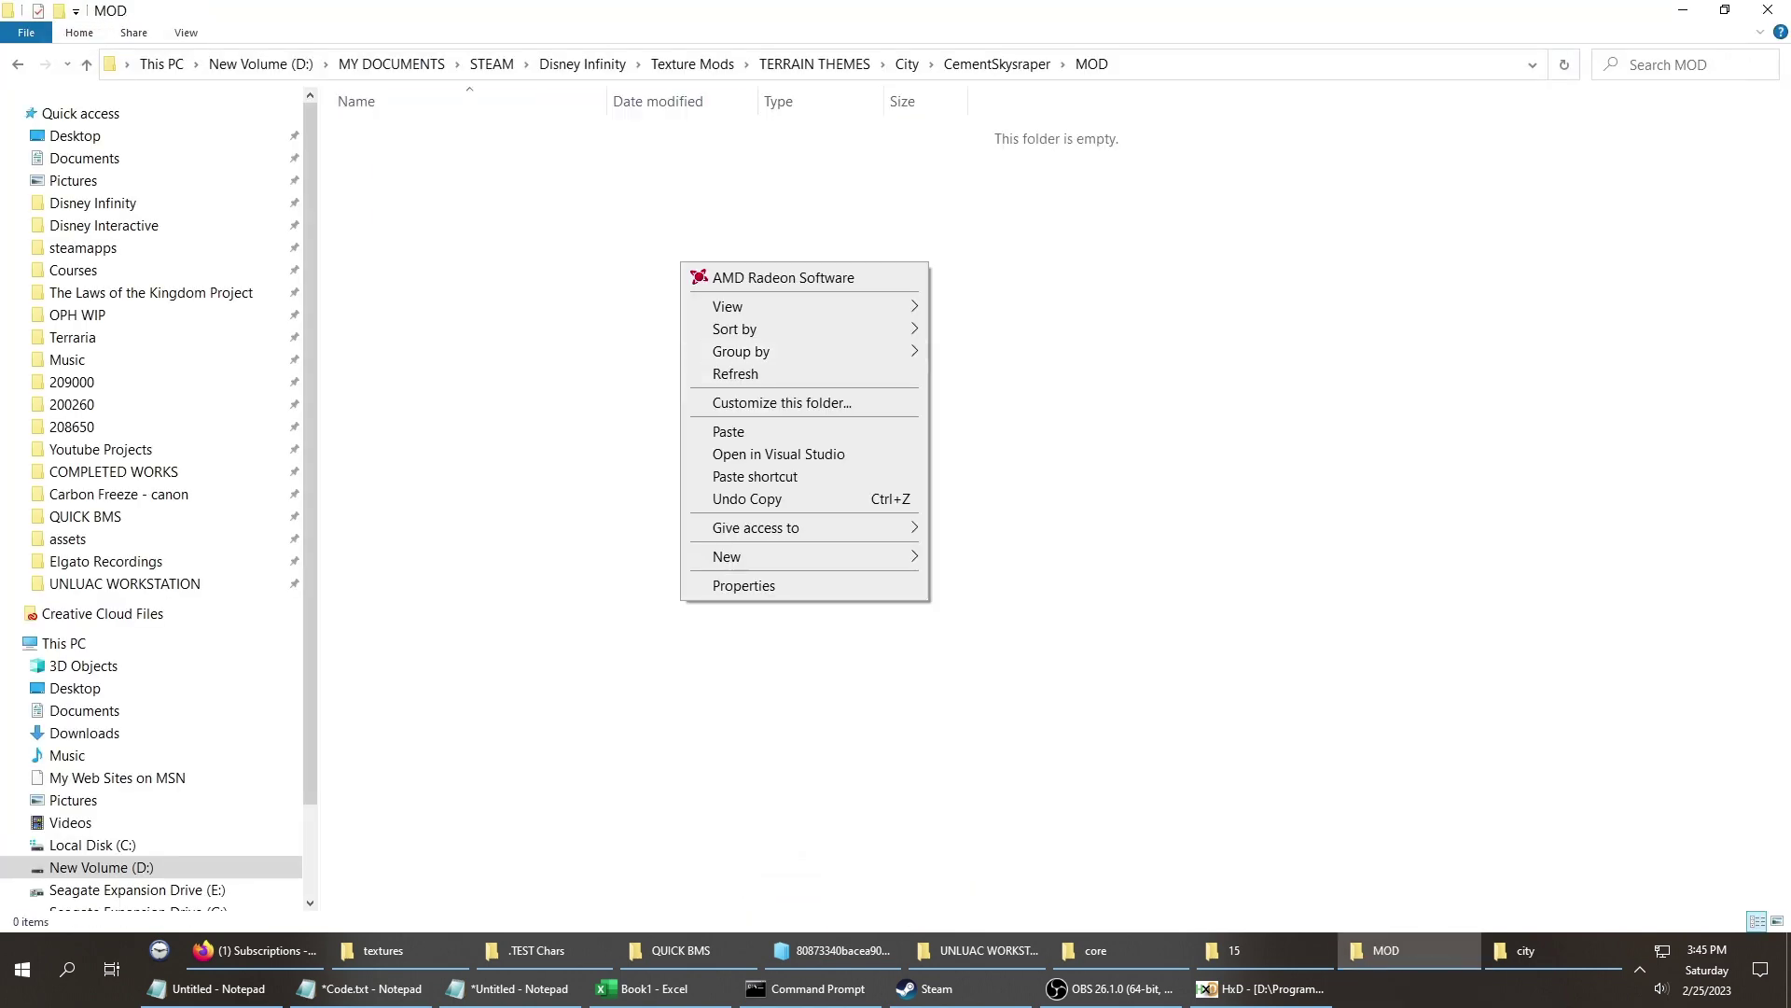
pyautogui.moveTo(727, 556)
pyautogui.click(975, 558)
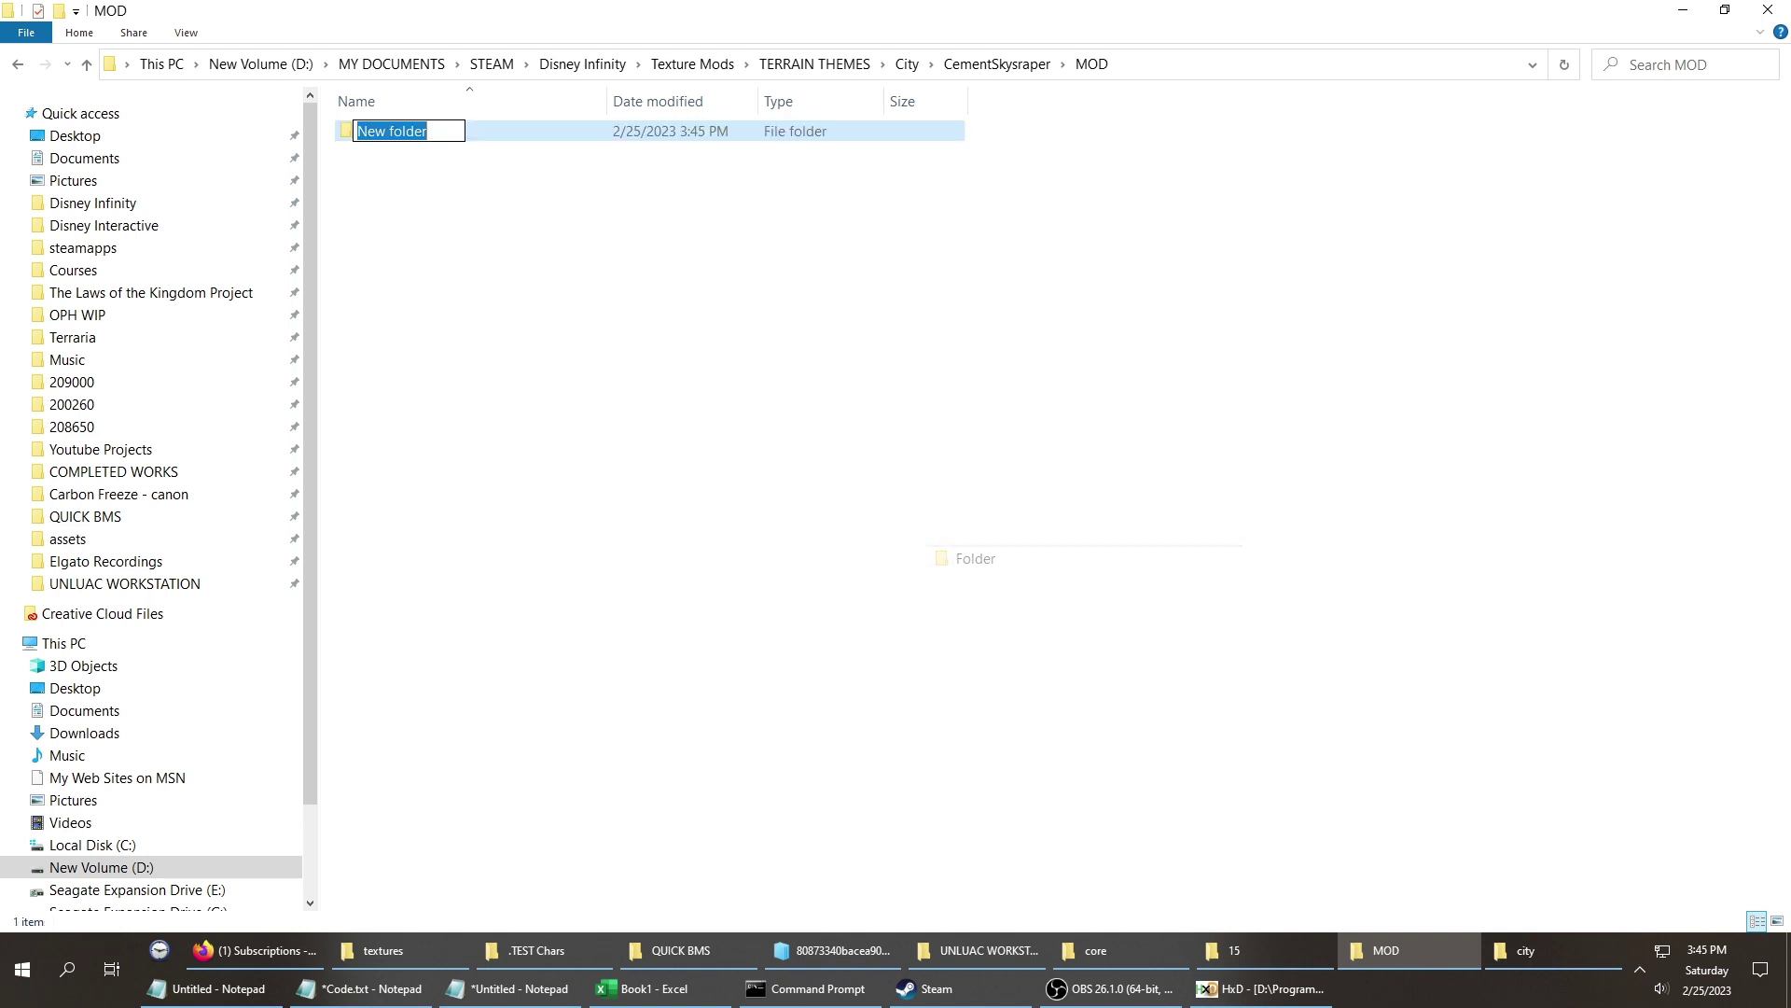
pyautogui.write('BK')
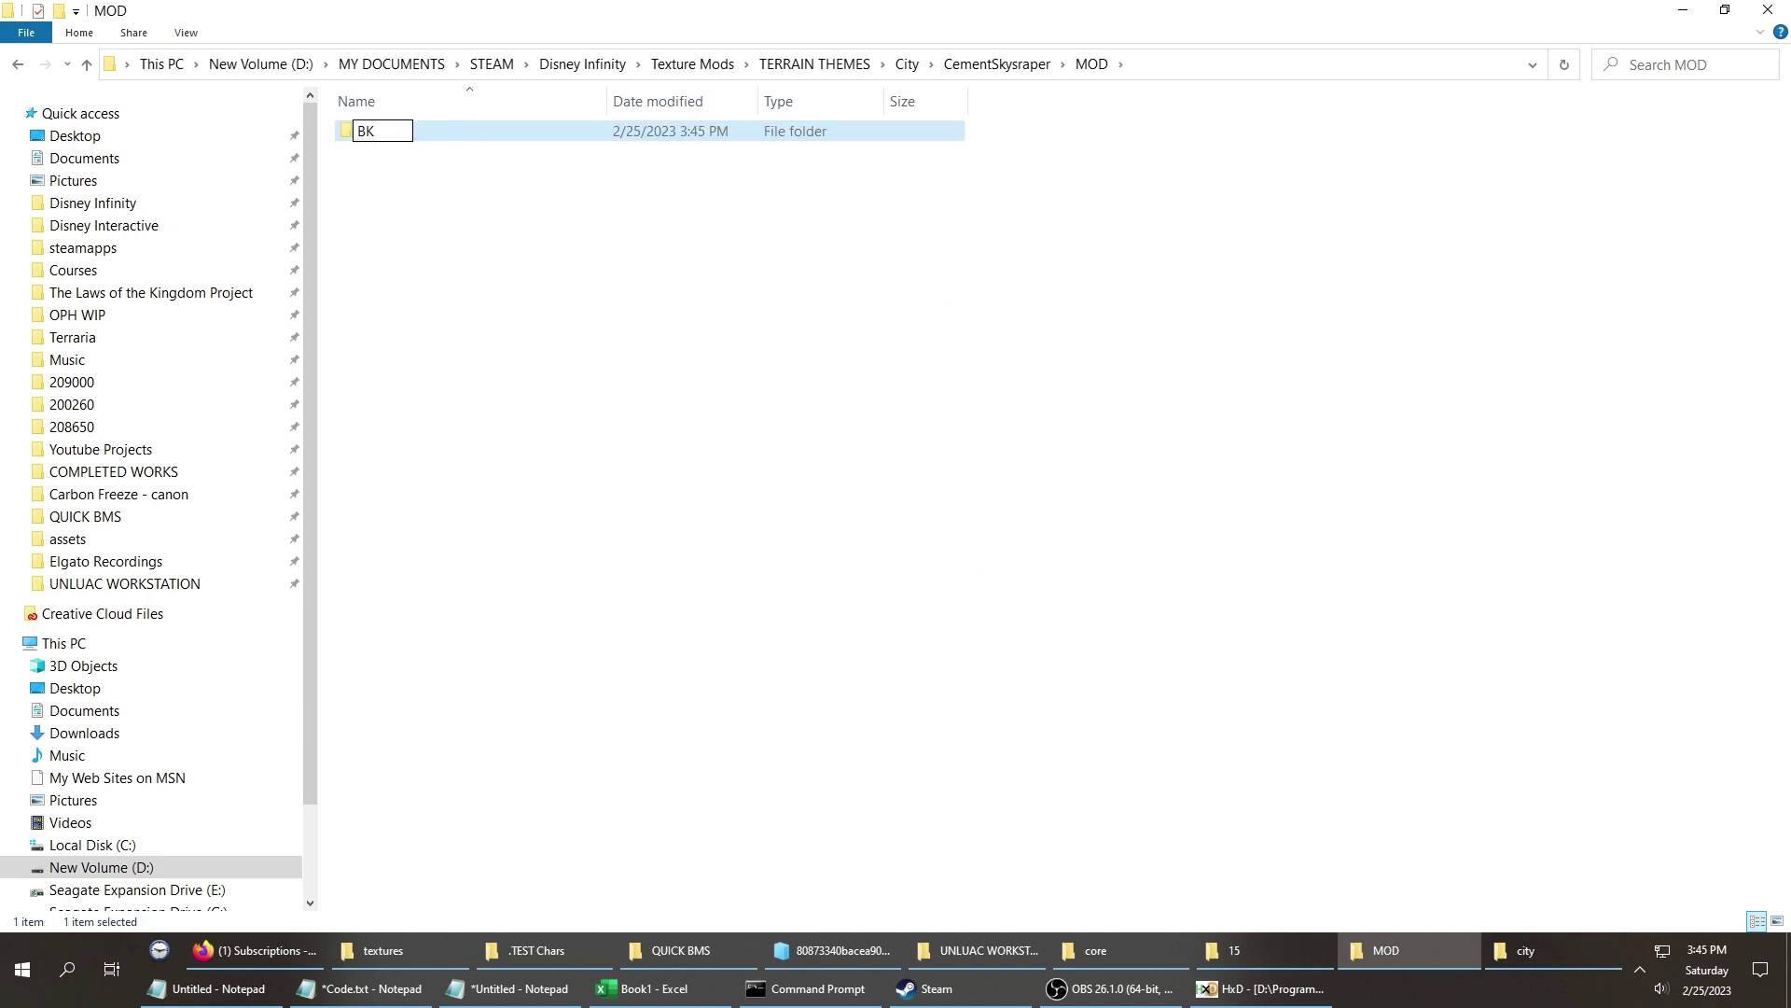
pyautogui.press('Return')
# Copy the three CementSkysraper .dds textures into the MOD folder and its BK subfolder, and show MOD's contents as thumbnails.
pyautogui.press('BackSpace')
pyautogui.press('Right')
pyautogui.hotkey('shift', 'Right')
pyautogui.hotkey('shift', 'Right')
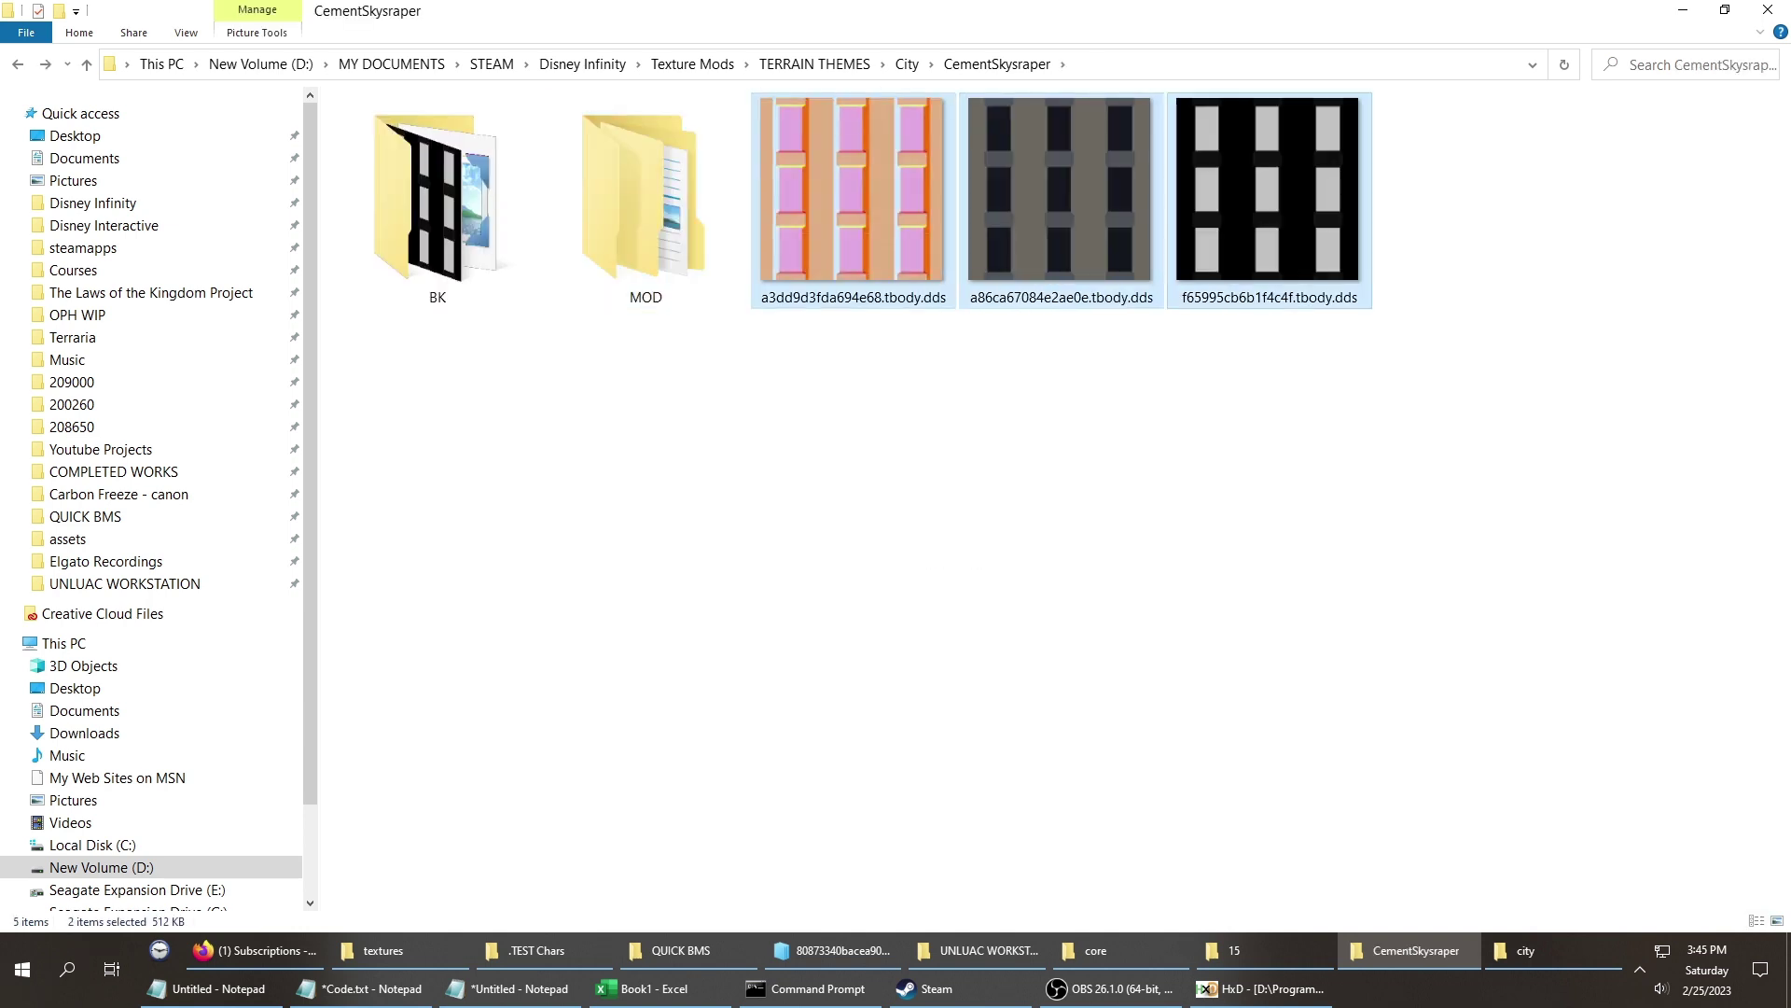
pyautogui.hotkey('ctrl', 'x')
pyautogui.press('Left')
pyautogui.press('Return')
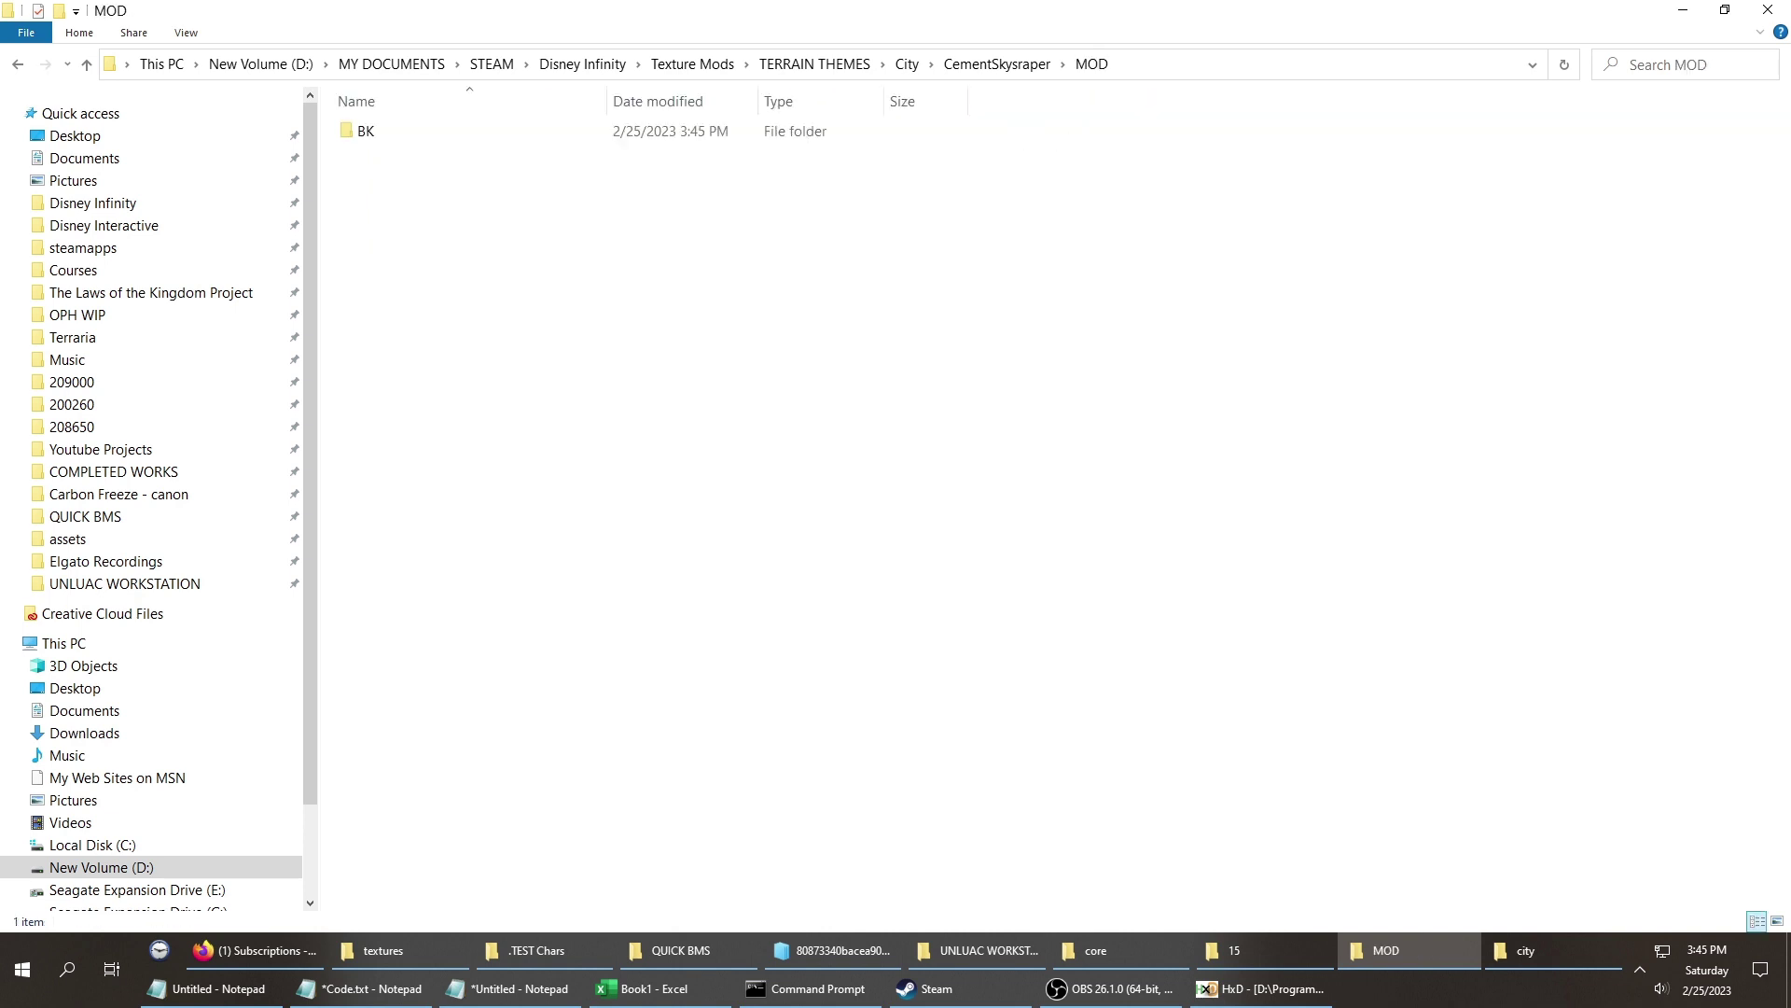
pyautogui.hotkey('ctrl', 'v')
pyautogui.press('Home')
pyautogui.press('Return')
pyautogui.hotkey('ctrl', 'v')
pyautogui.hotkey('alt', 'Up')
pyautogui.hotkey('ctrl', 'shift', '2')
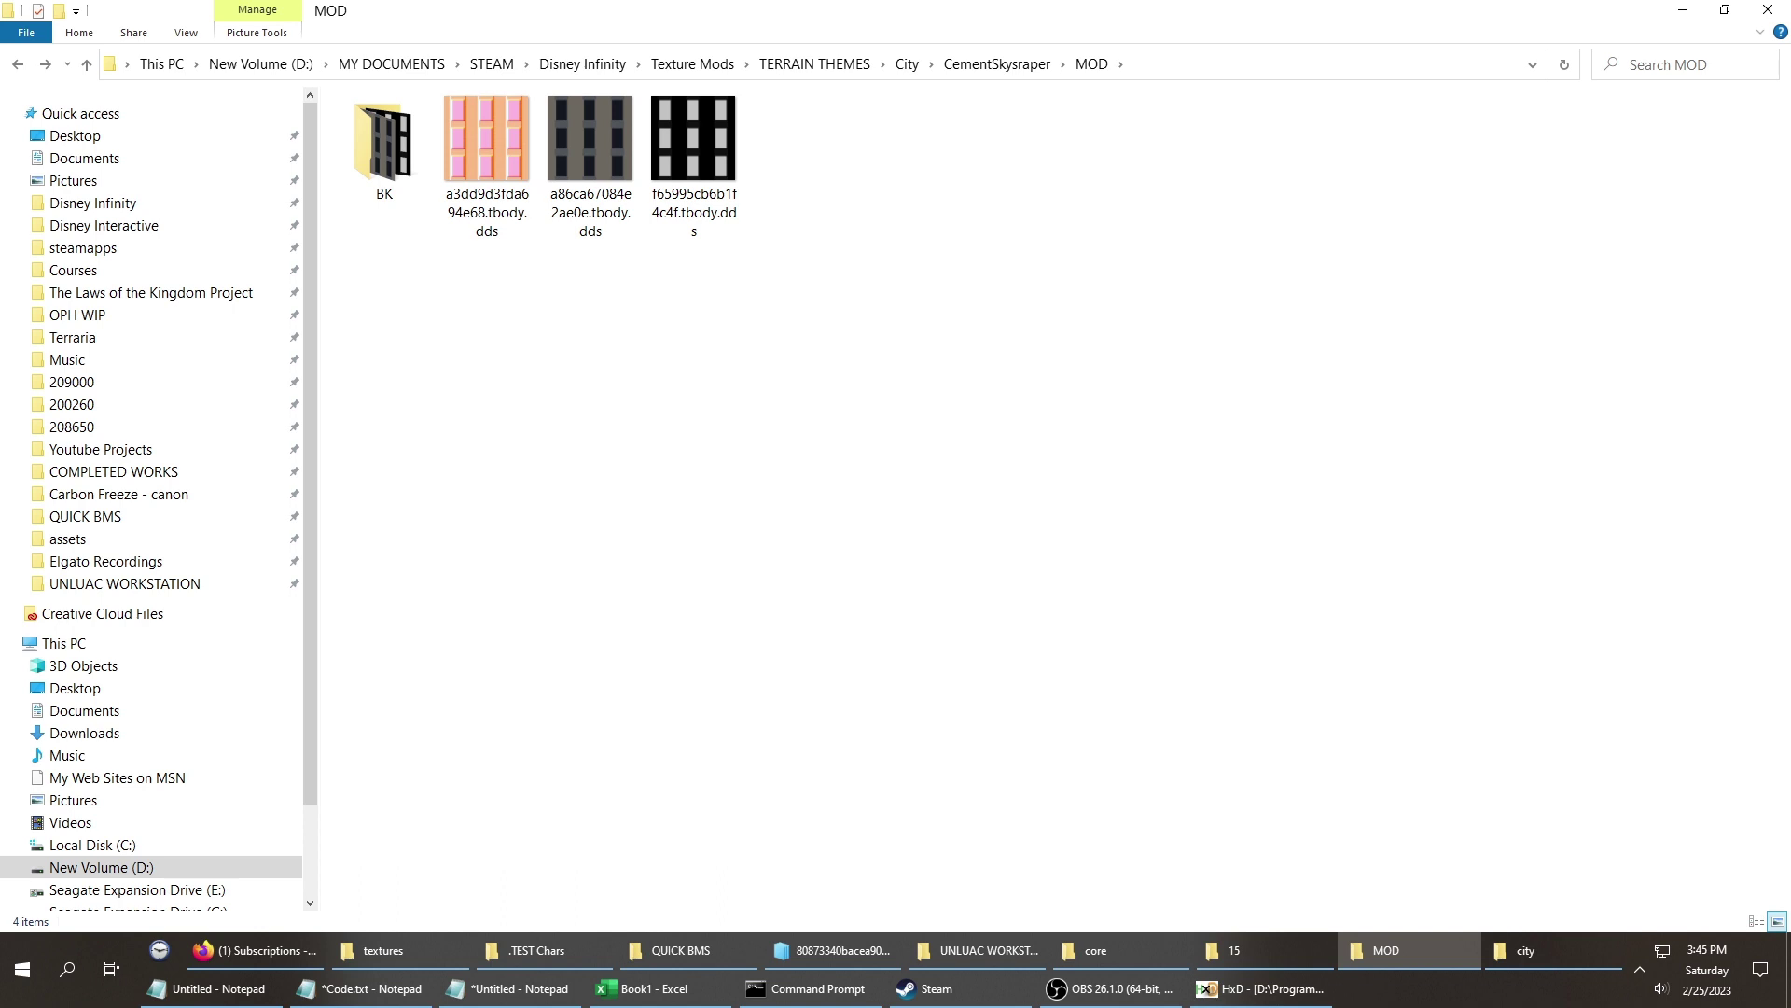
# Open folder 03 of the Windows texture collection and examine the 9e634ba0af2484de.tbody.dds texture up close.
pyautogui.click(1264, 950)
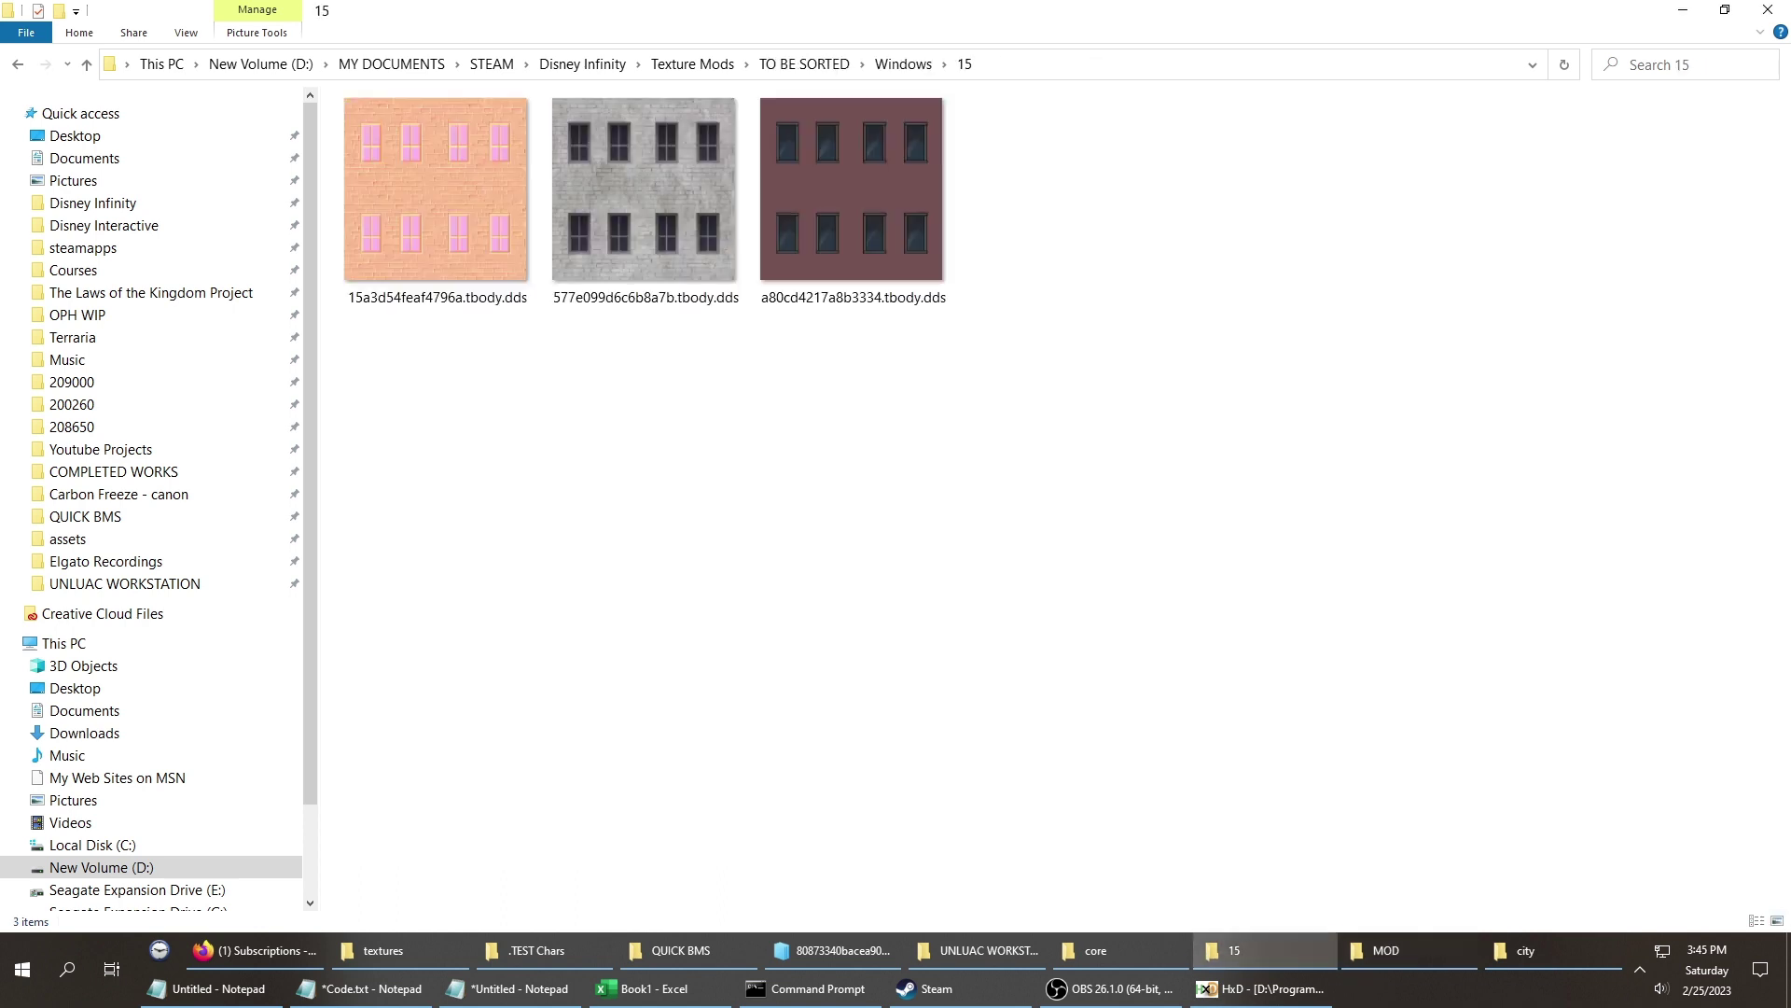
pyautogui.hotkey('alt', 'Up')
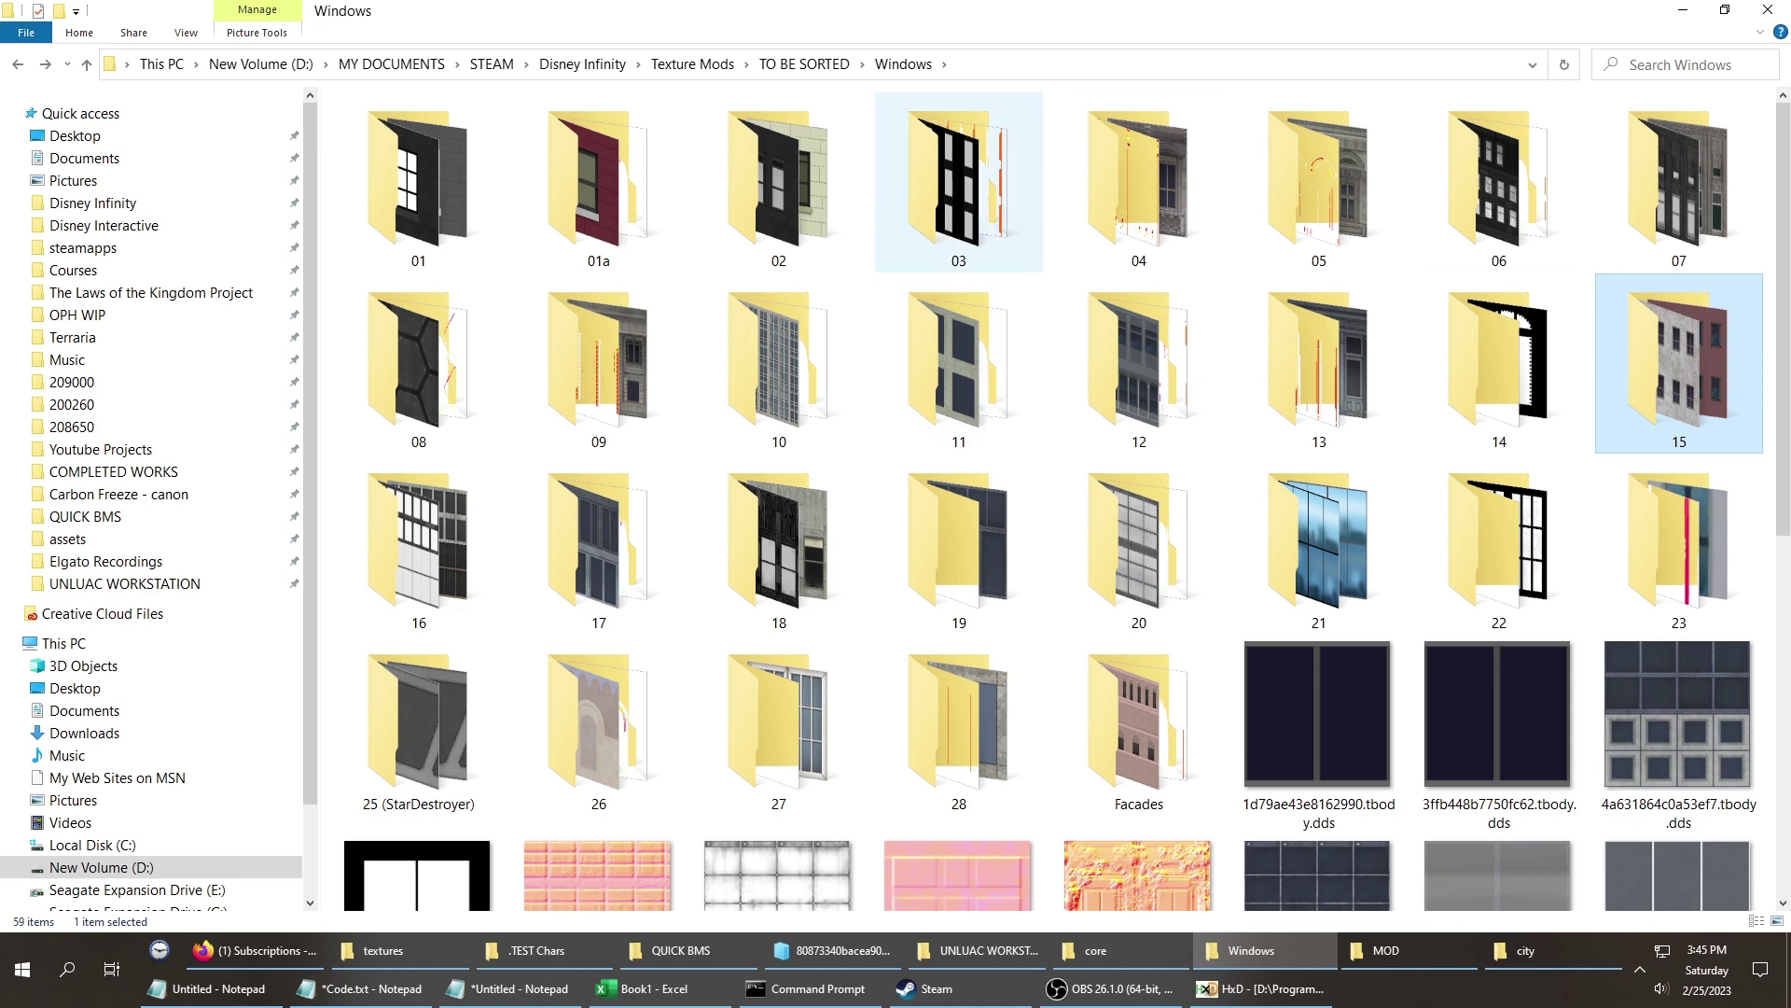
pyautogui.doubleClick(1003, 172)
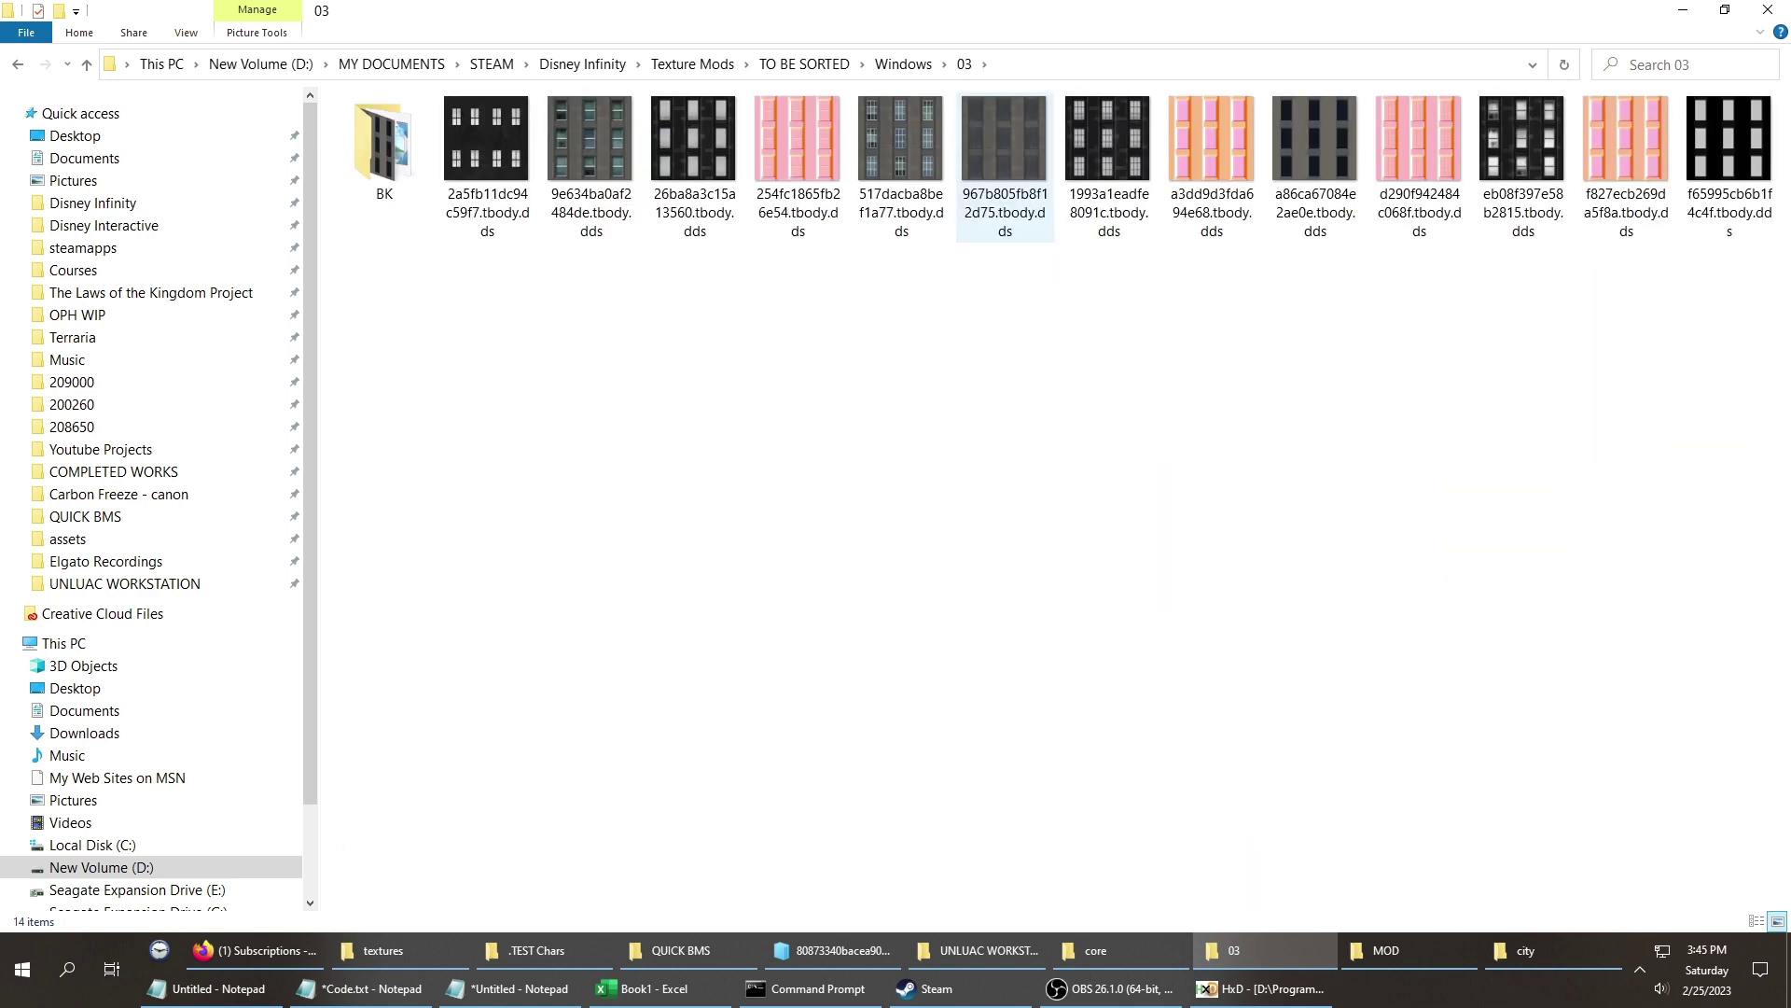
pyautogui.keyDown('ctrl'); pyautogui.scroll(3, 1005, 168); pyautogui.keyUp('ctrl')
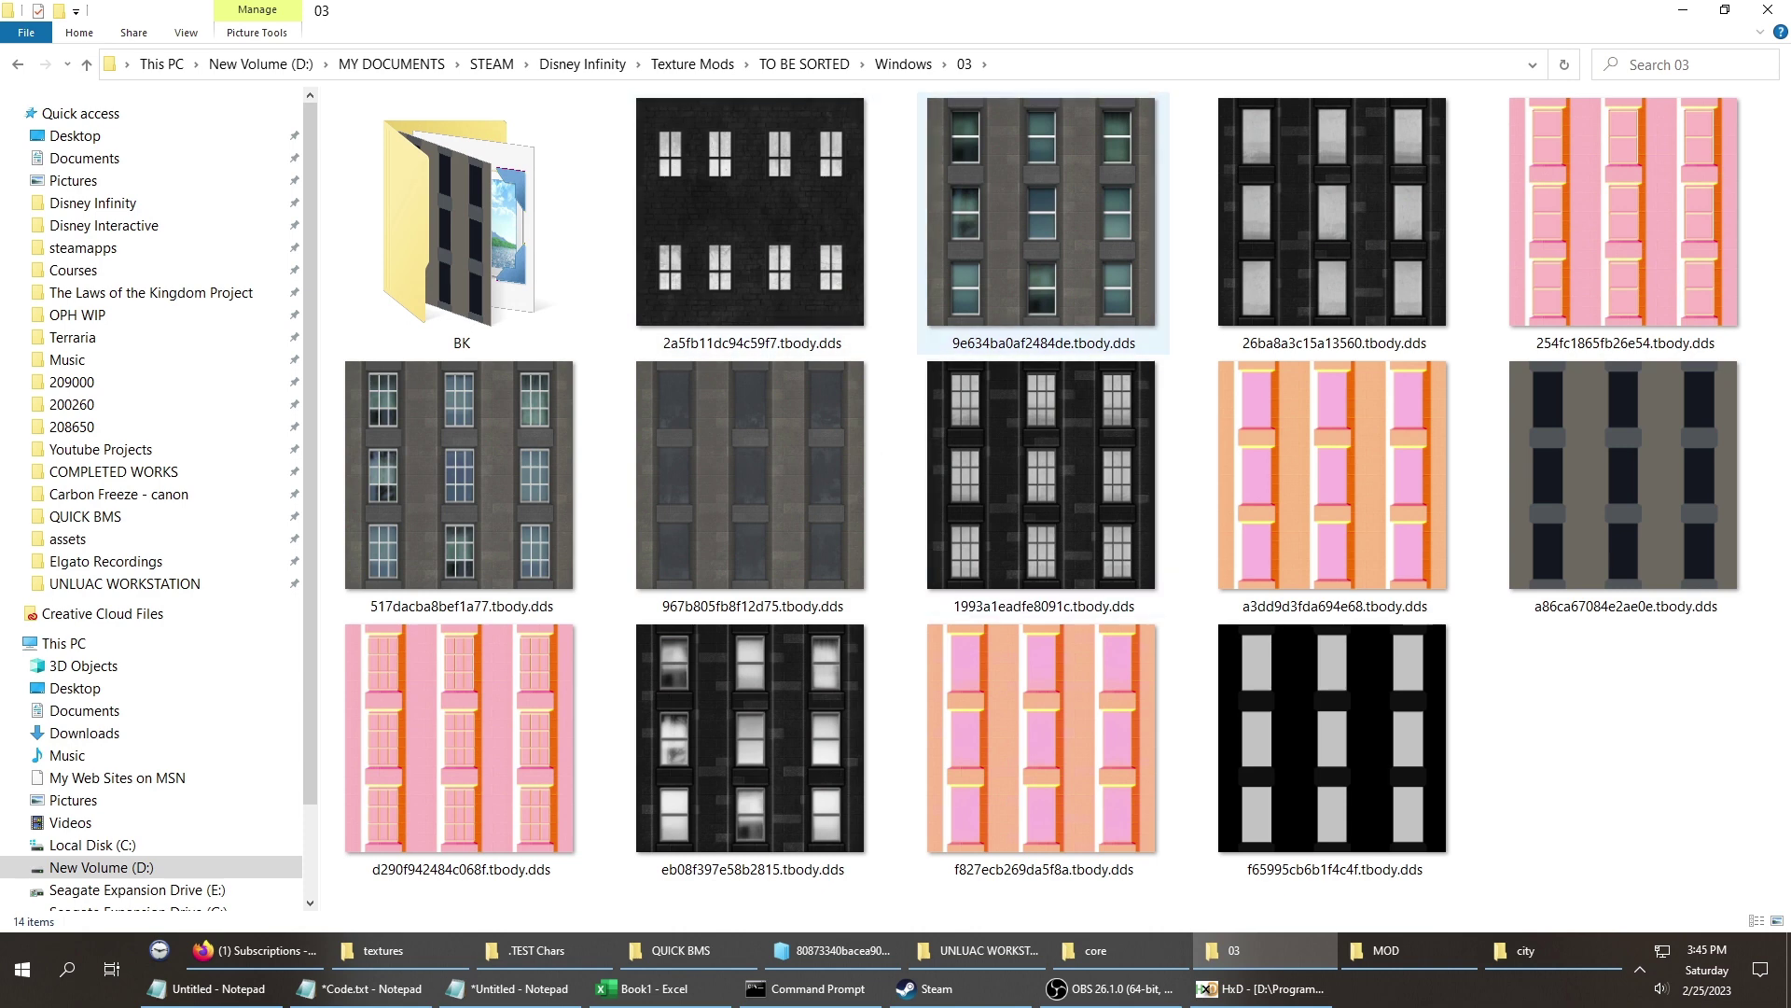
pyautogui.doubleClick(1073, 289)
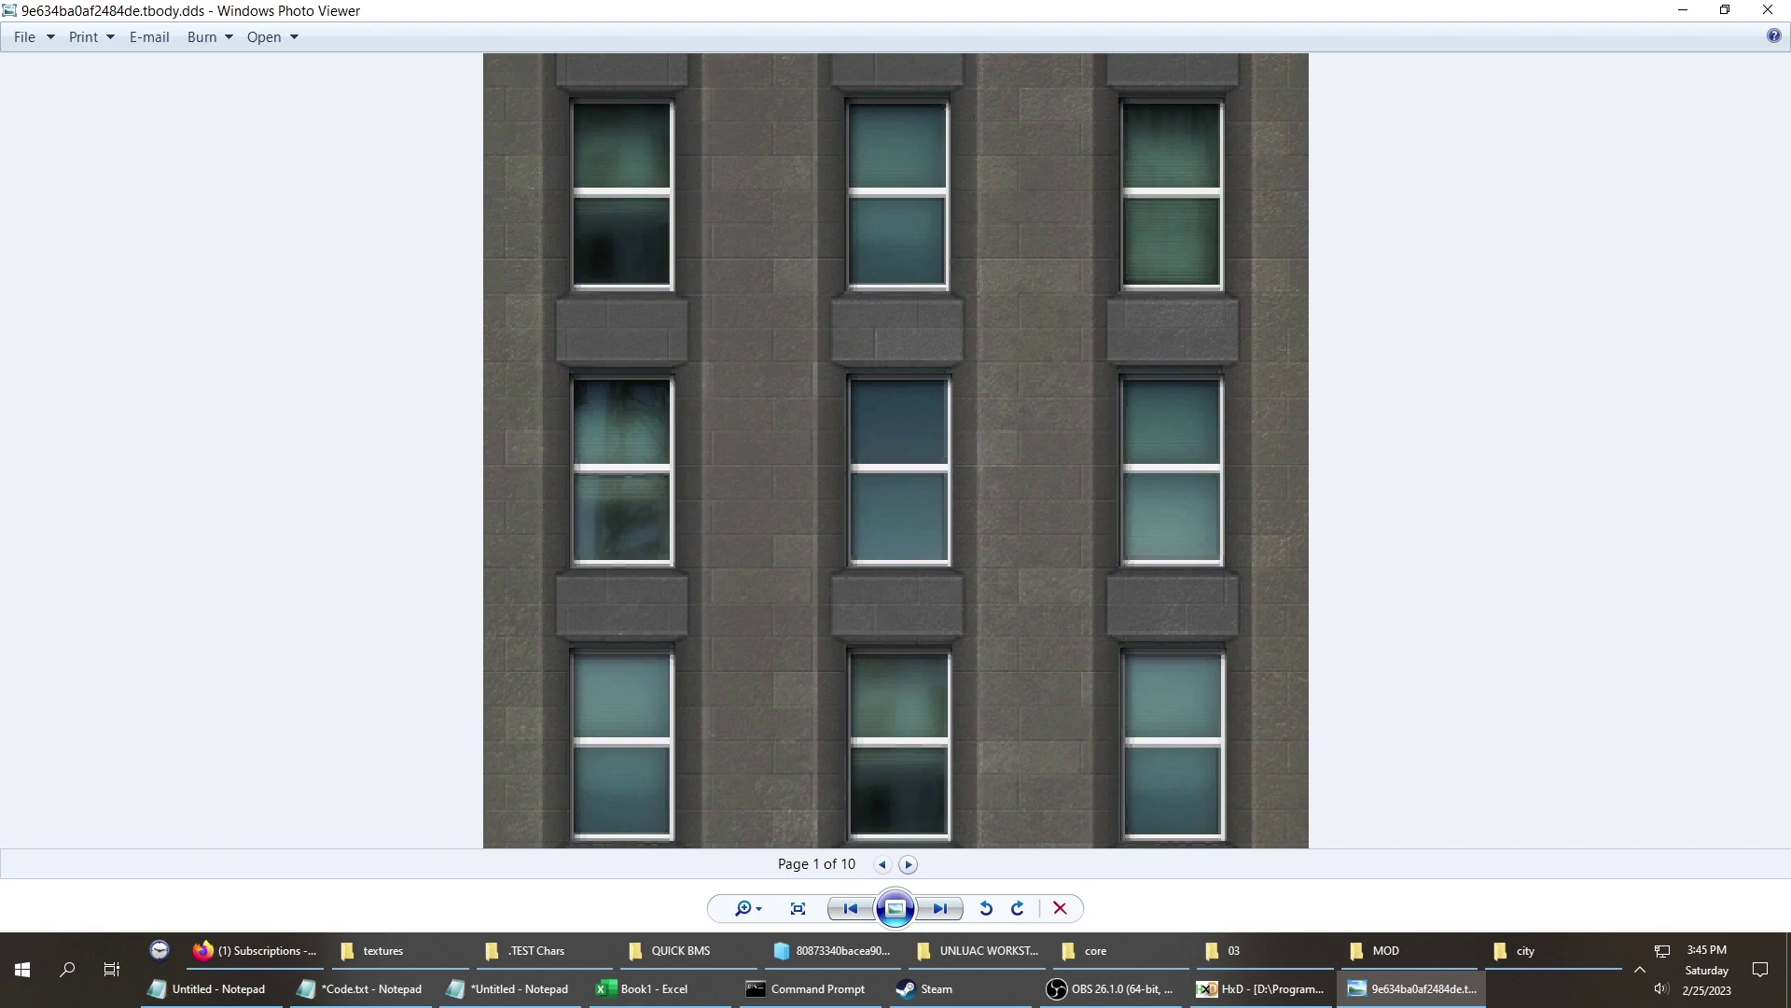
pyautogui.scroll(3, 895, 430)
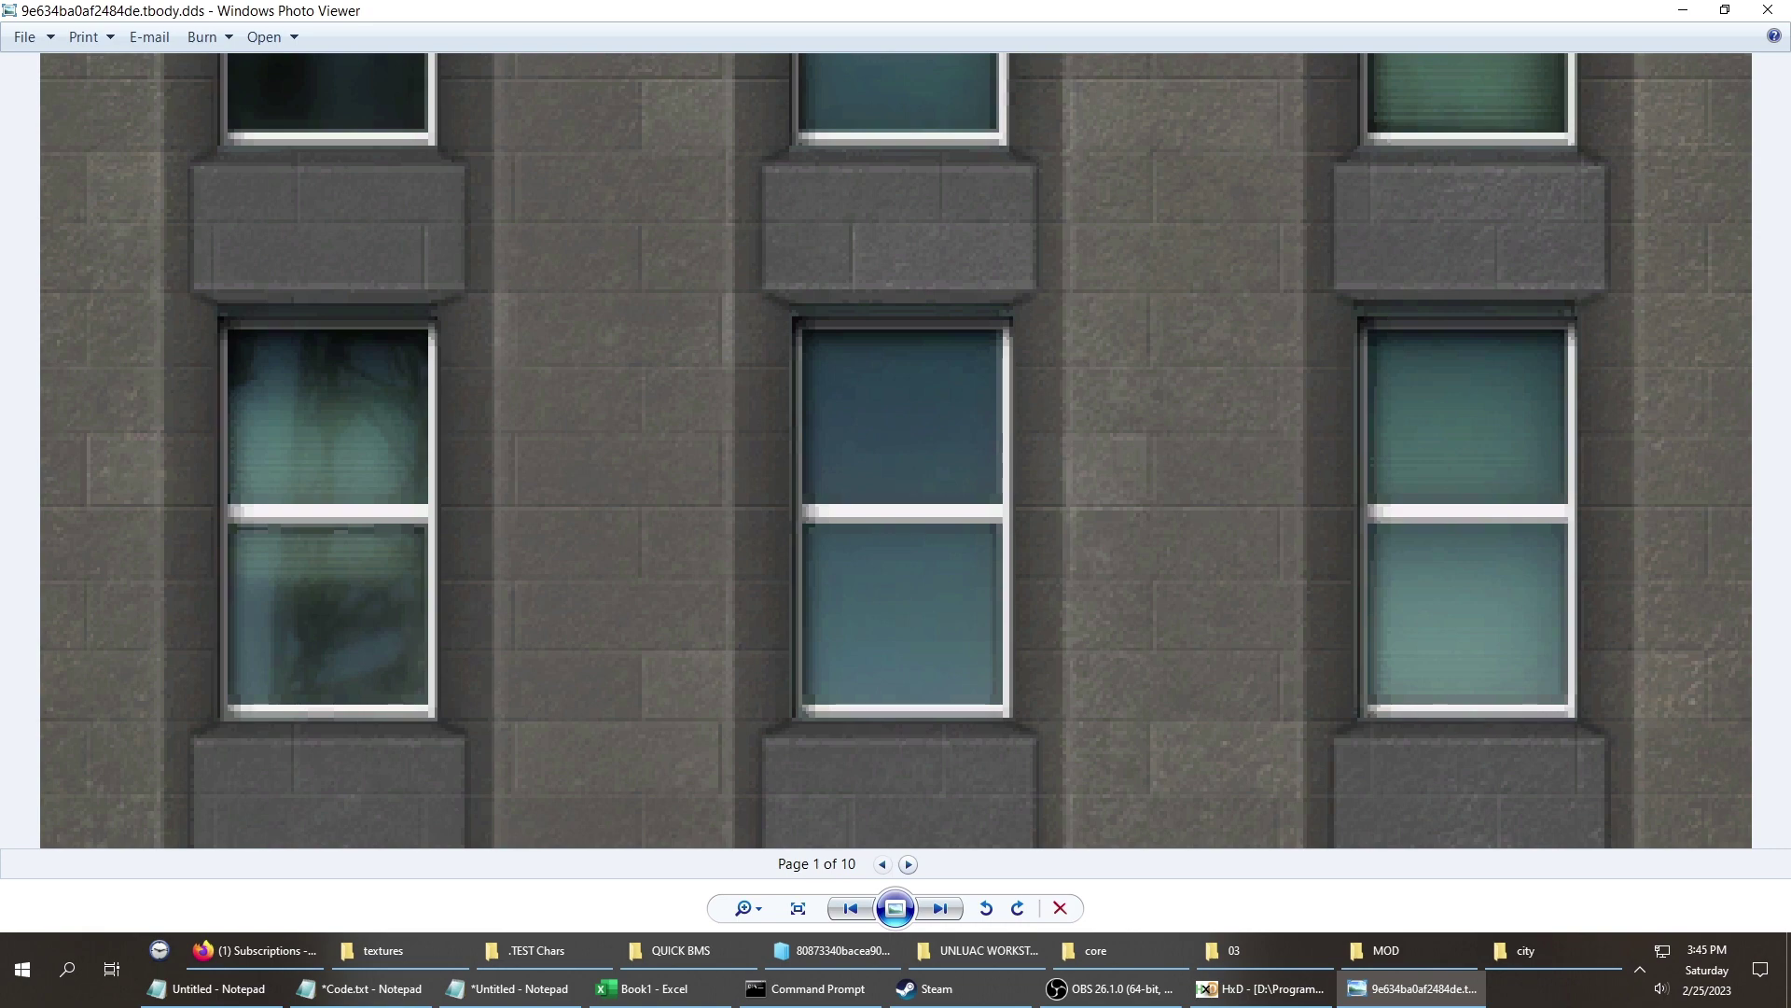
pyautogui.scroll(-5, 895, 449)
pyautogui.click(1767, 11)
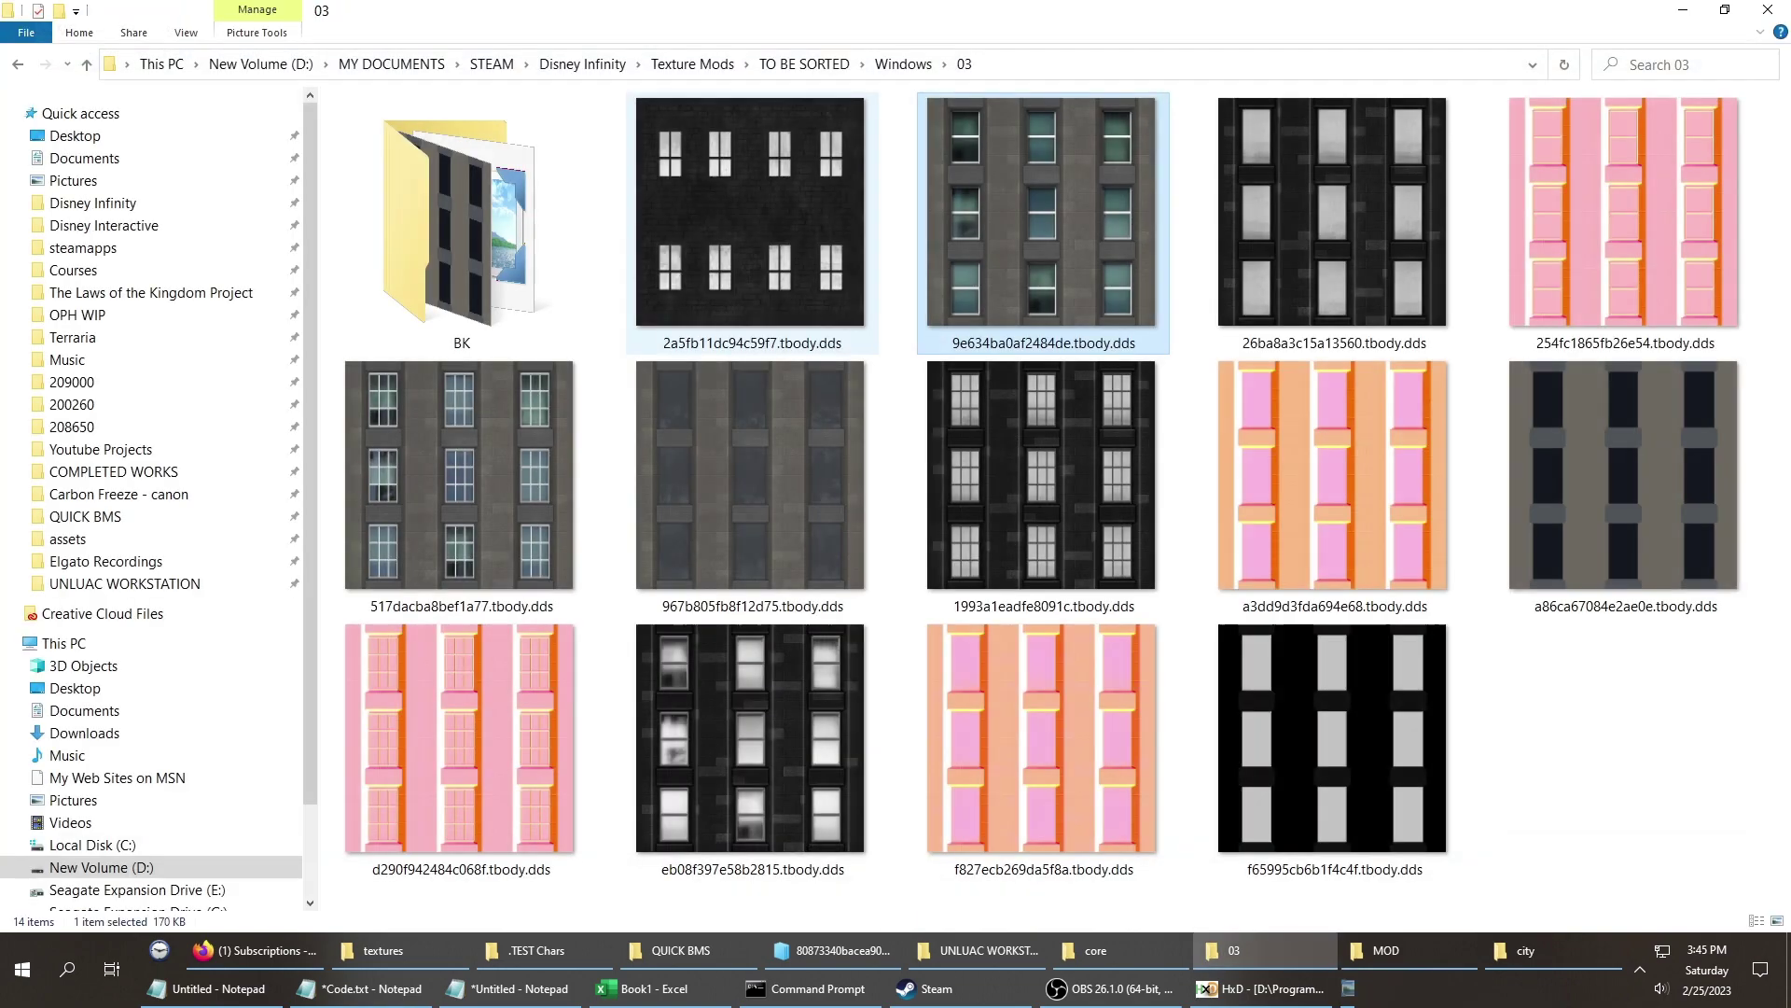
# View the 517dacba8bef1a77.tbody.dds texture at full size and select 254fc1865fb26e54.tbody.dds.
pyautogui.doubleClick(459, 474)
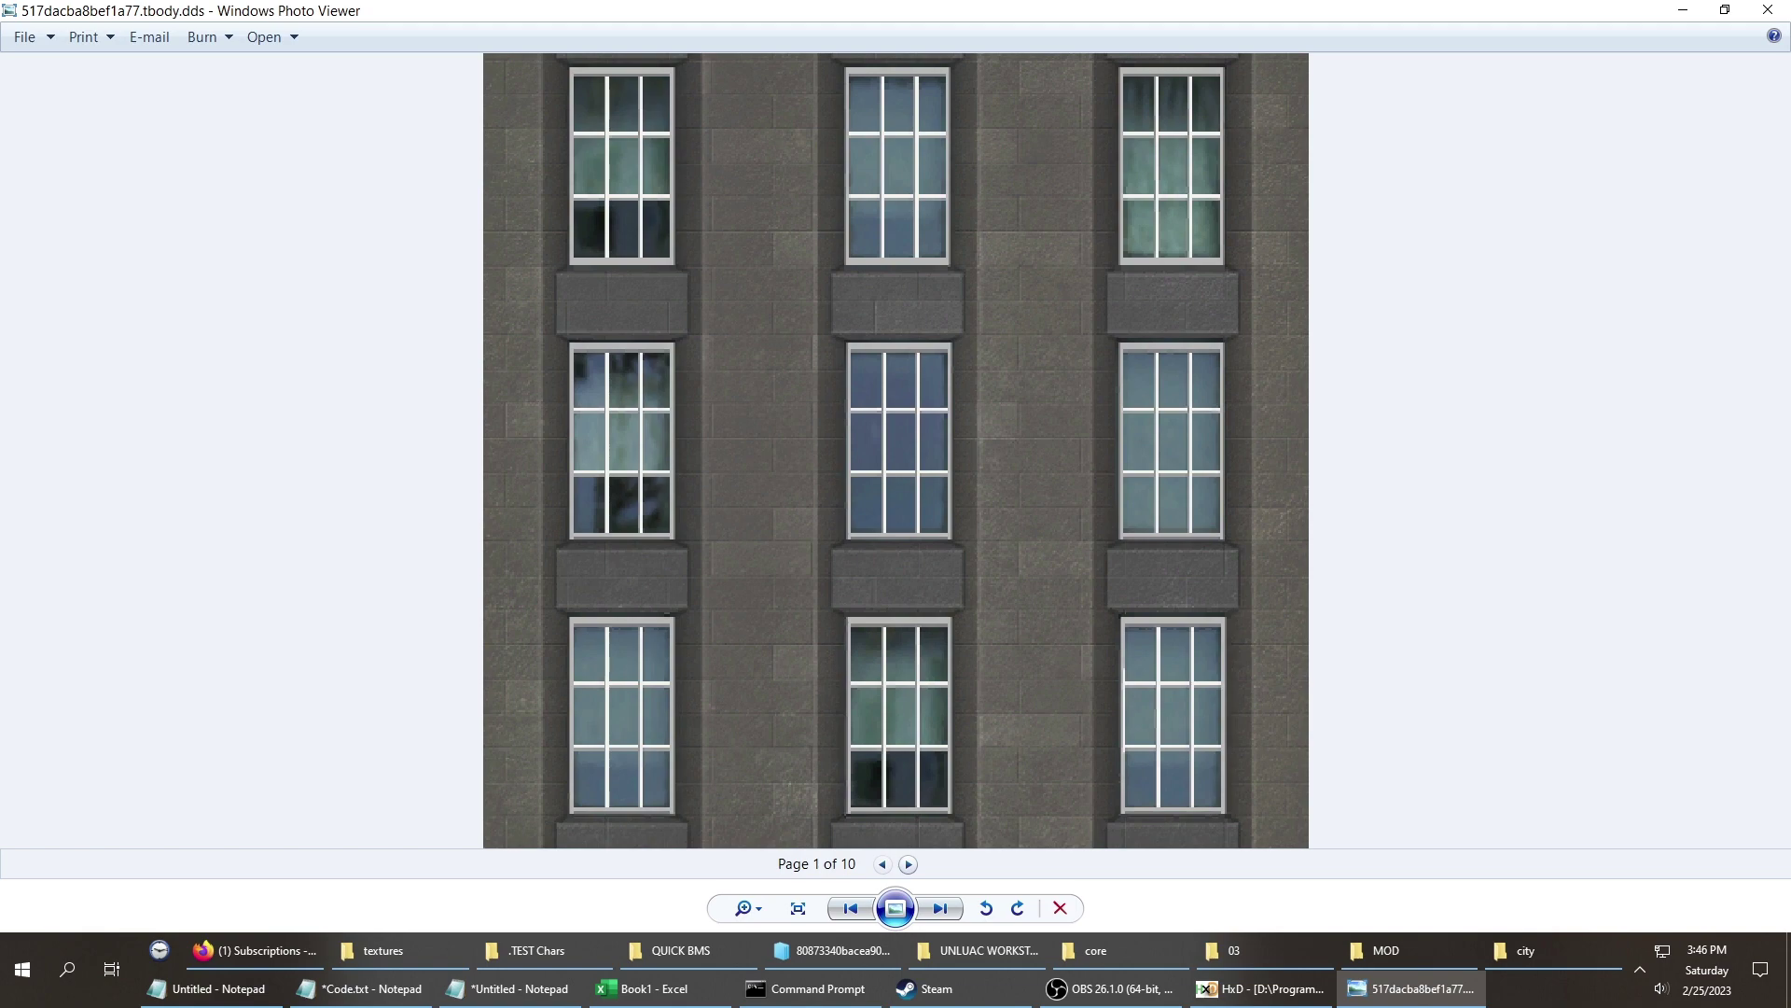
pyautogui.scroll(-1, 894, 449)
pyautogui.scroll(1, 895, 450)
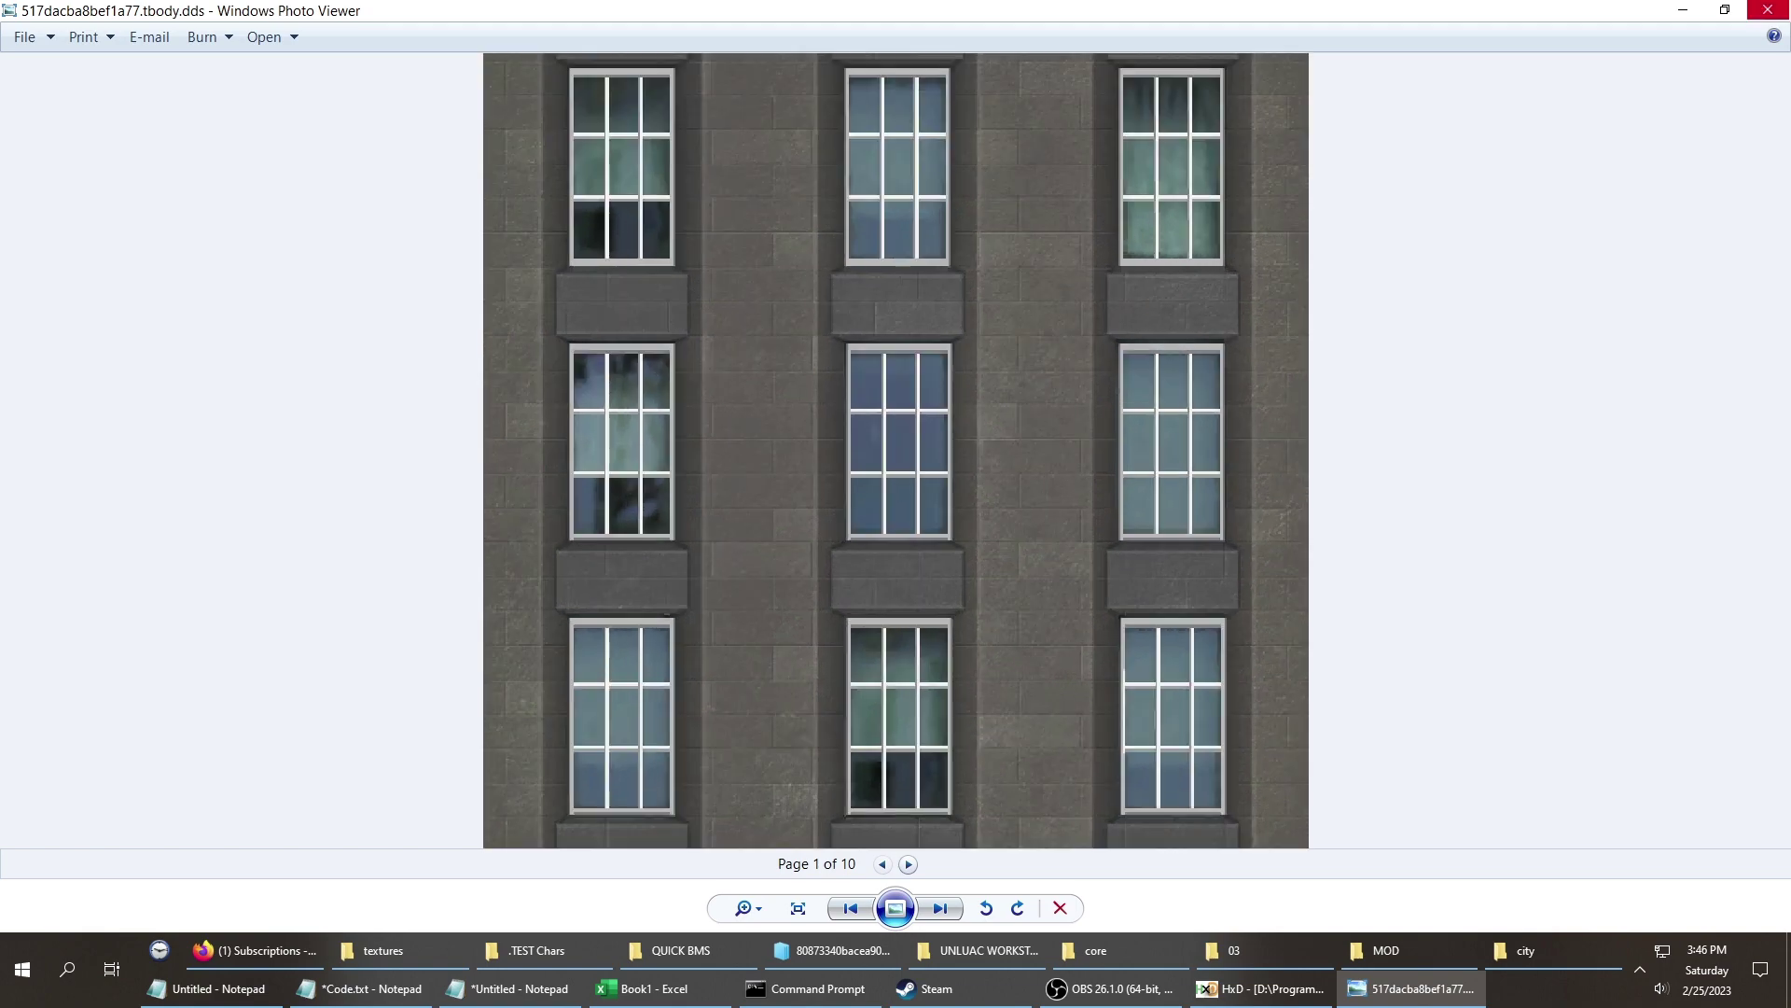
pyautogui.click(1768, 9)
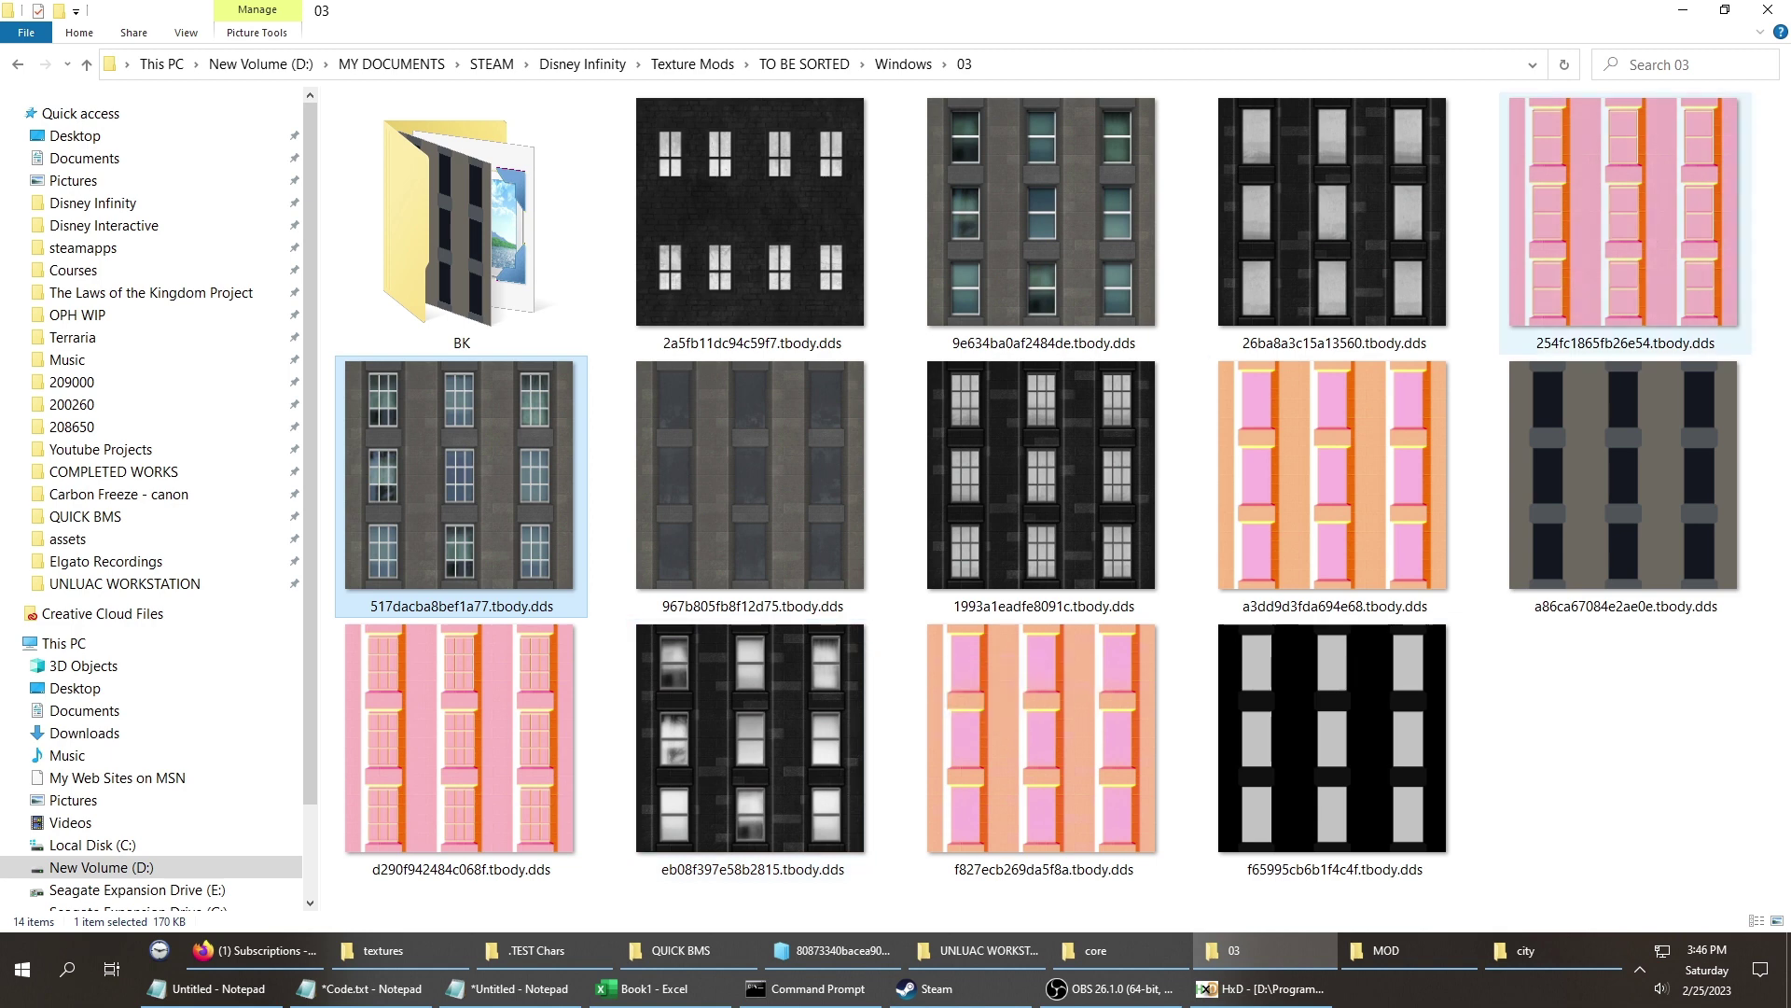
pyautogui.click(1624, 224)
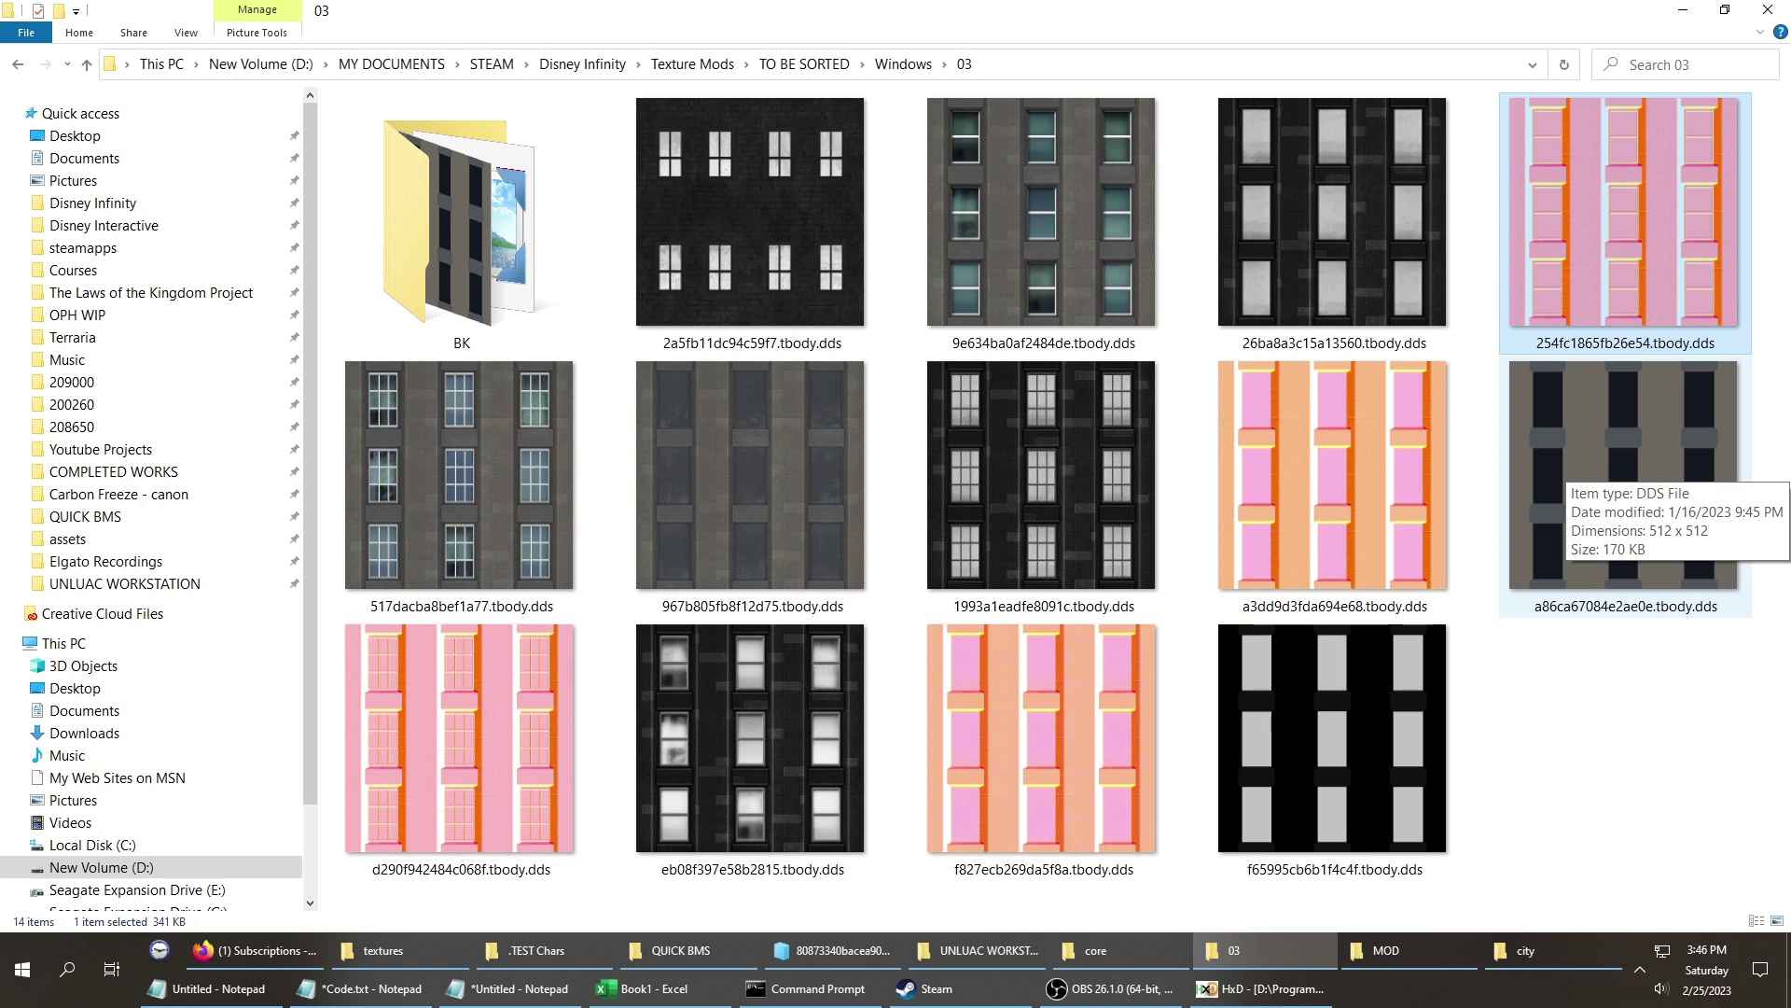
# Search the Disney Infinity 3.0 assets textures folder for 9e634ba0af2484de.tbody, using the file name copied from folder 03.
pyautogui.click(1042, 213)
pyautogui.press('F2')
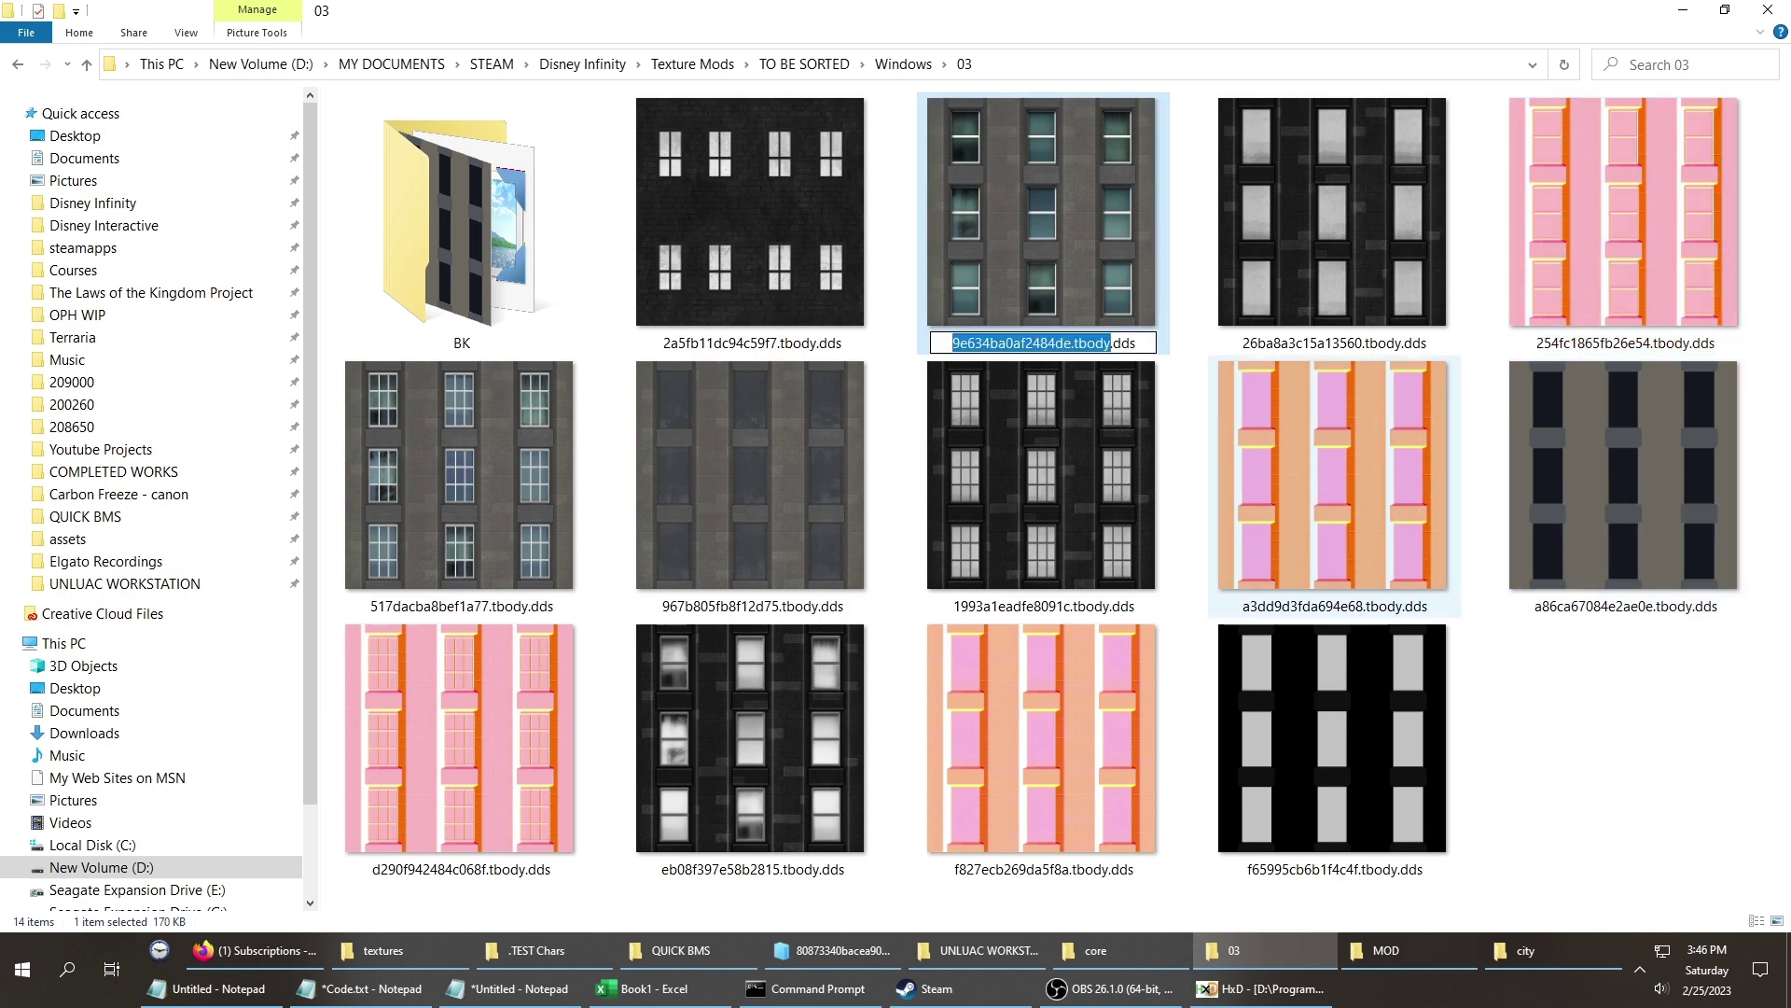
pyautogui.hotkey('alt', 'Tab')
pyautogui.hotkey('alt', 'Tab')
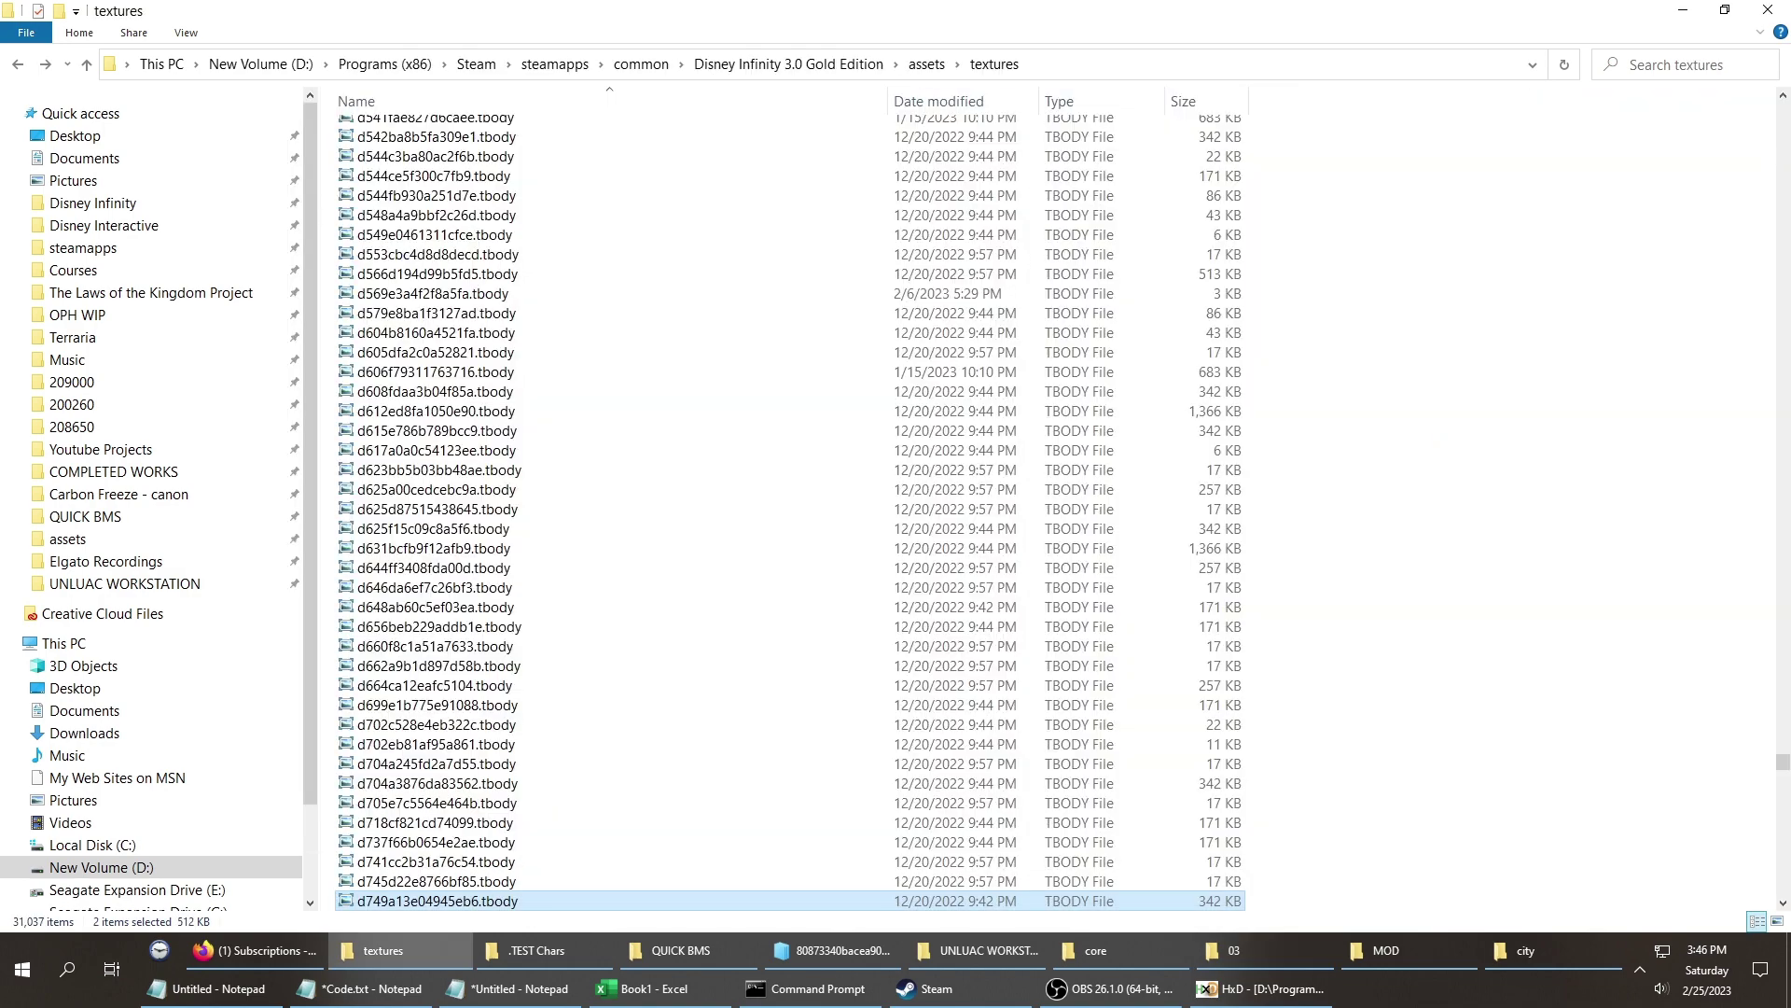
pyautogui.hotkey('ctrl', 'e')
pyautogui.hotkey('ctrl', 'v')
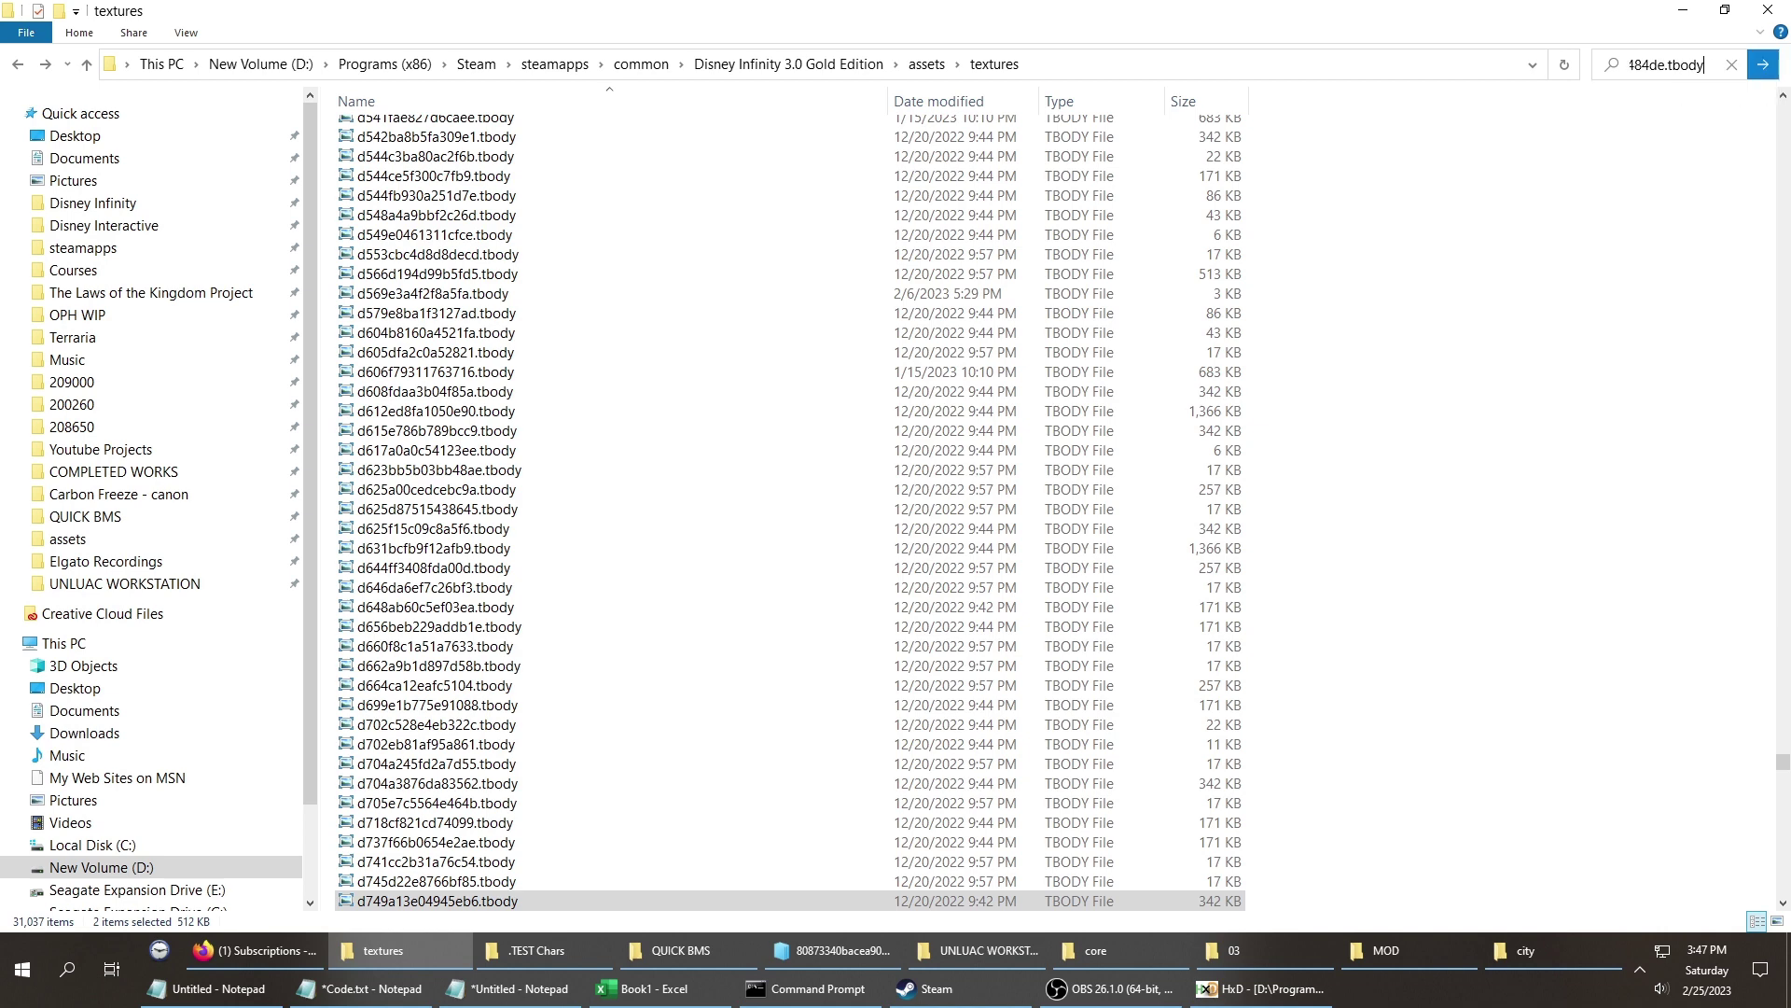
pyautogui.press('Return')
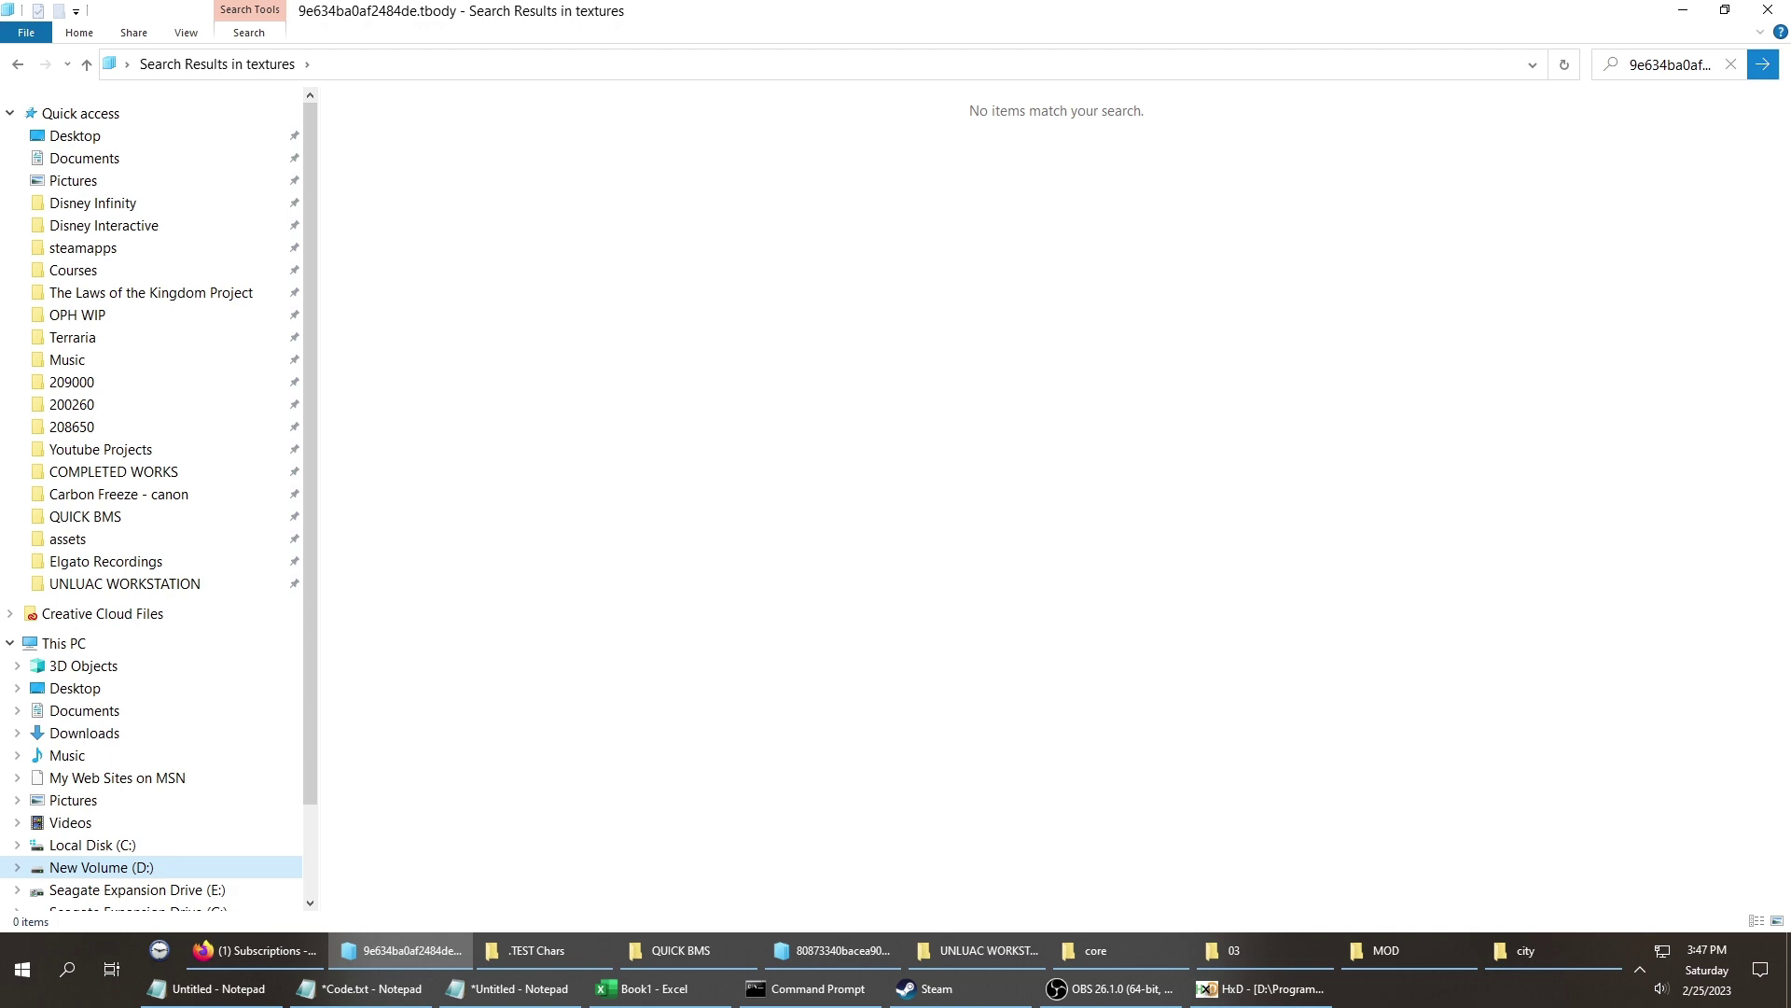
pyautogui.hotkey('alt', 'Left')
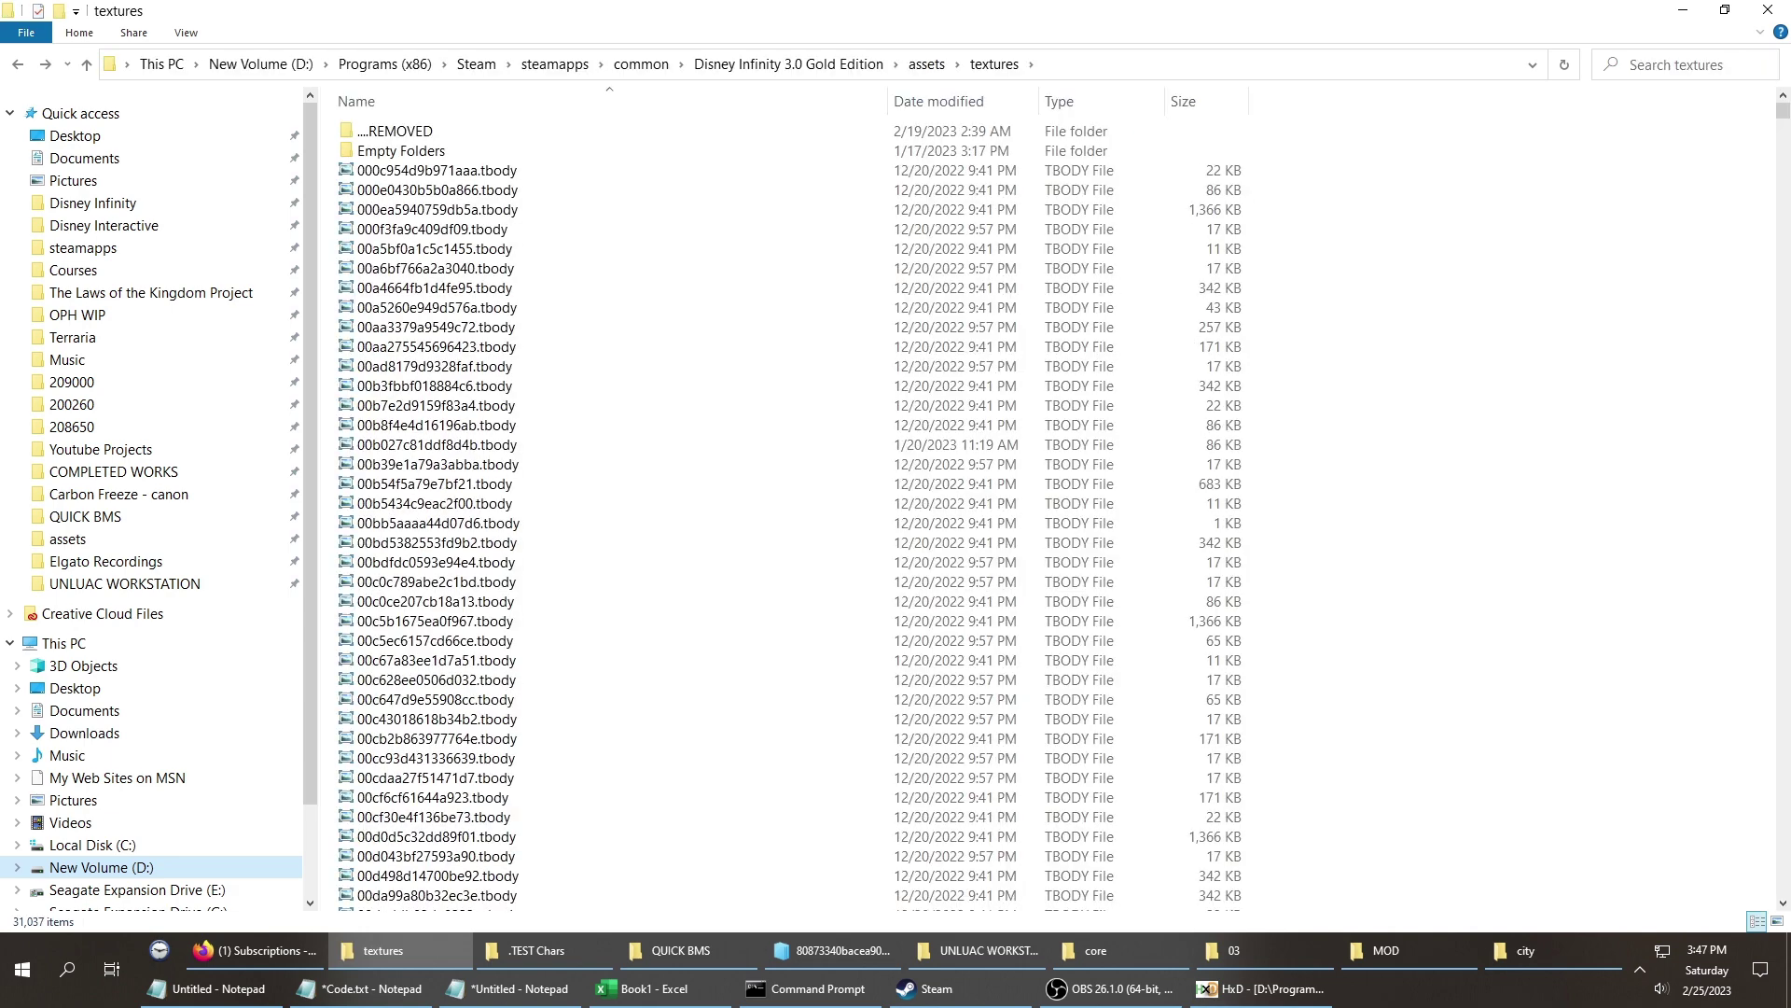
pyautogui.hotkey('alt', 'Tab')
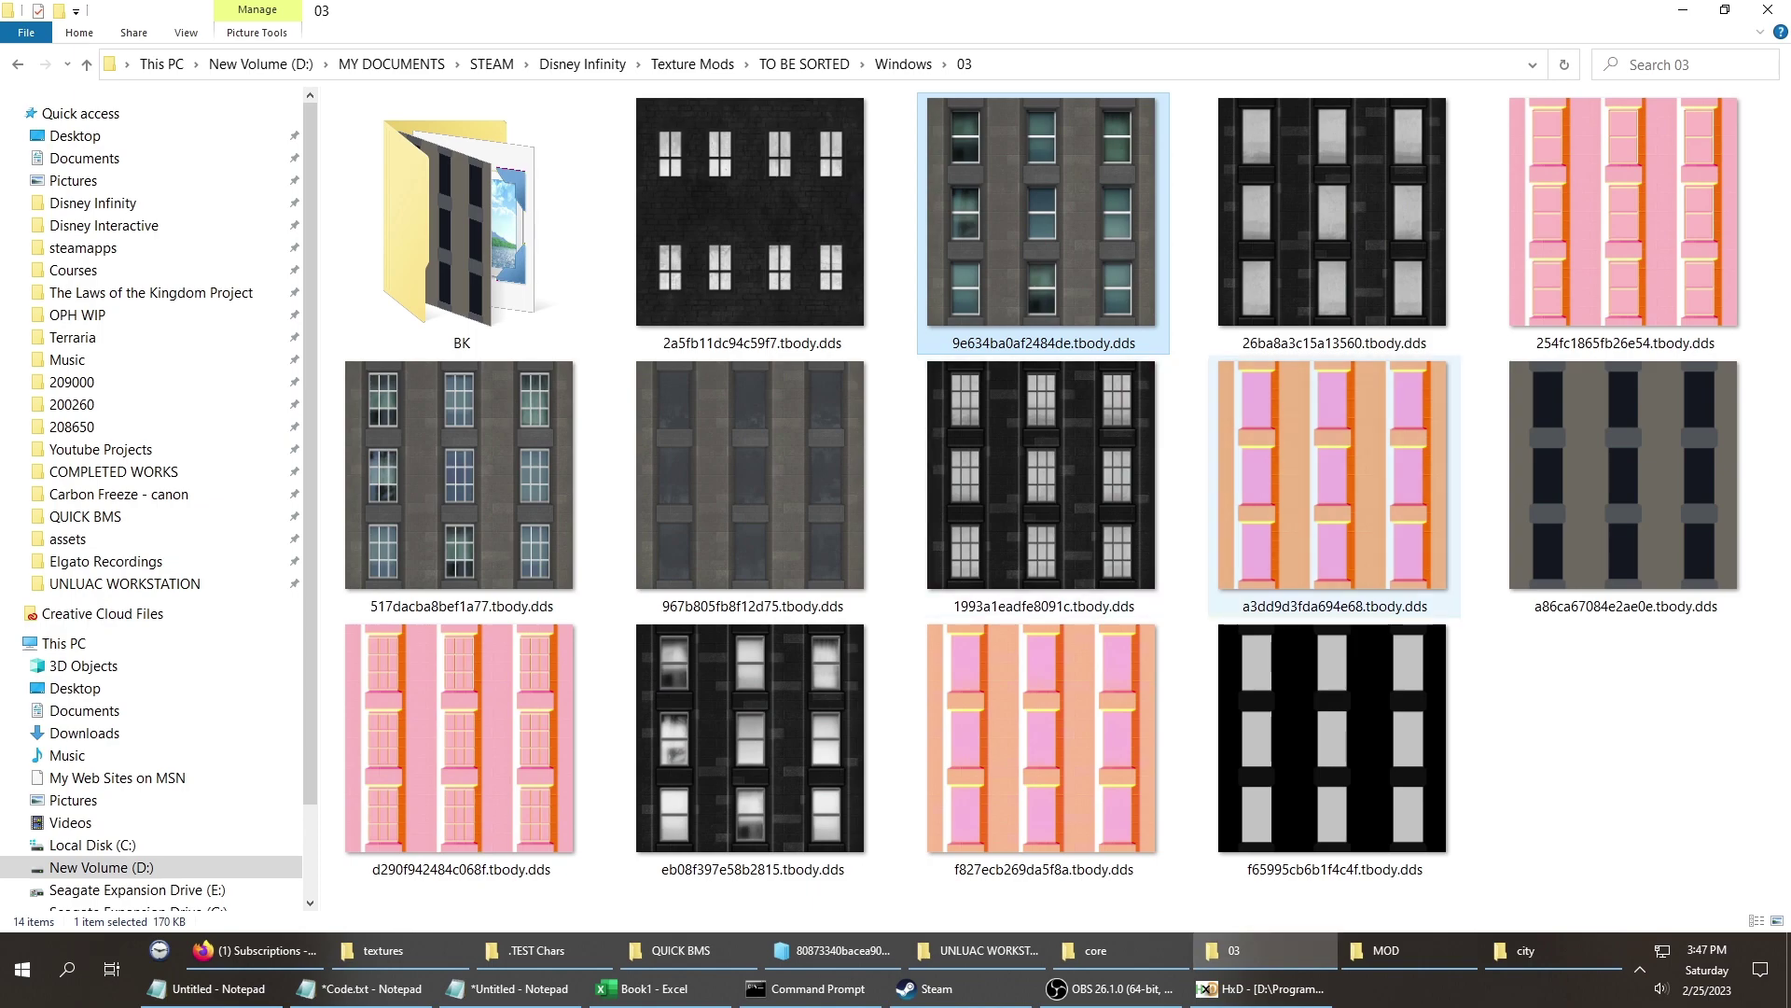
pyautogui.hotkey('alt', 'Tab')
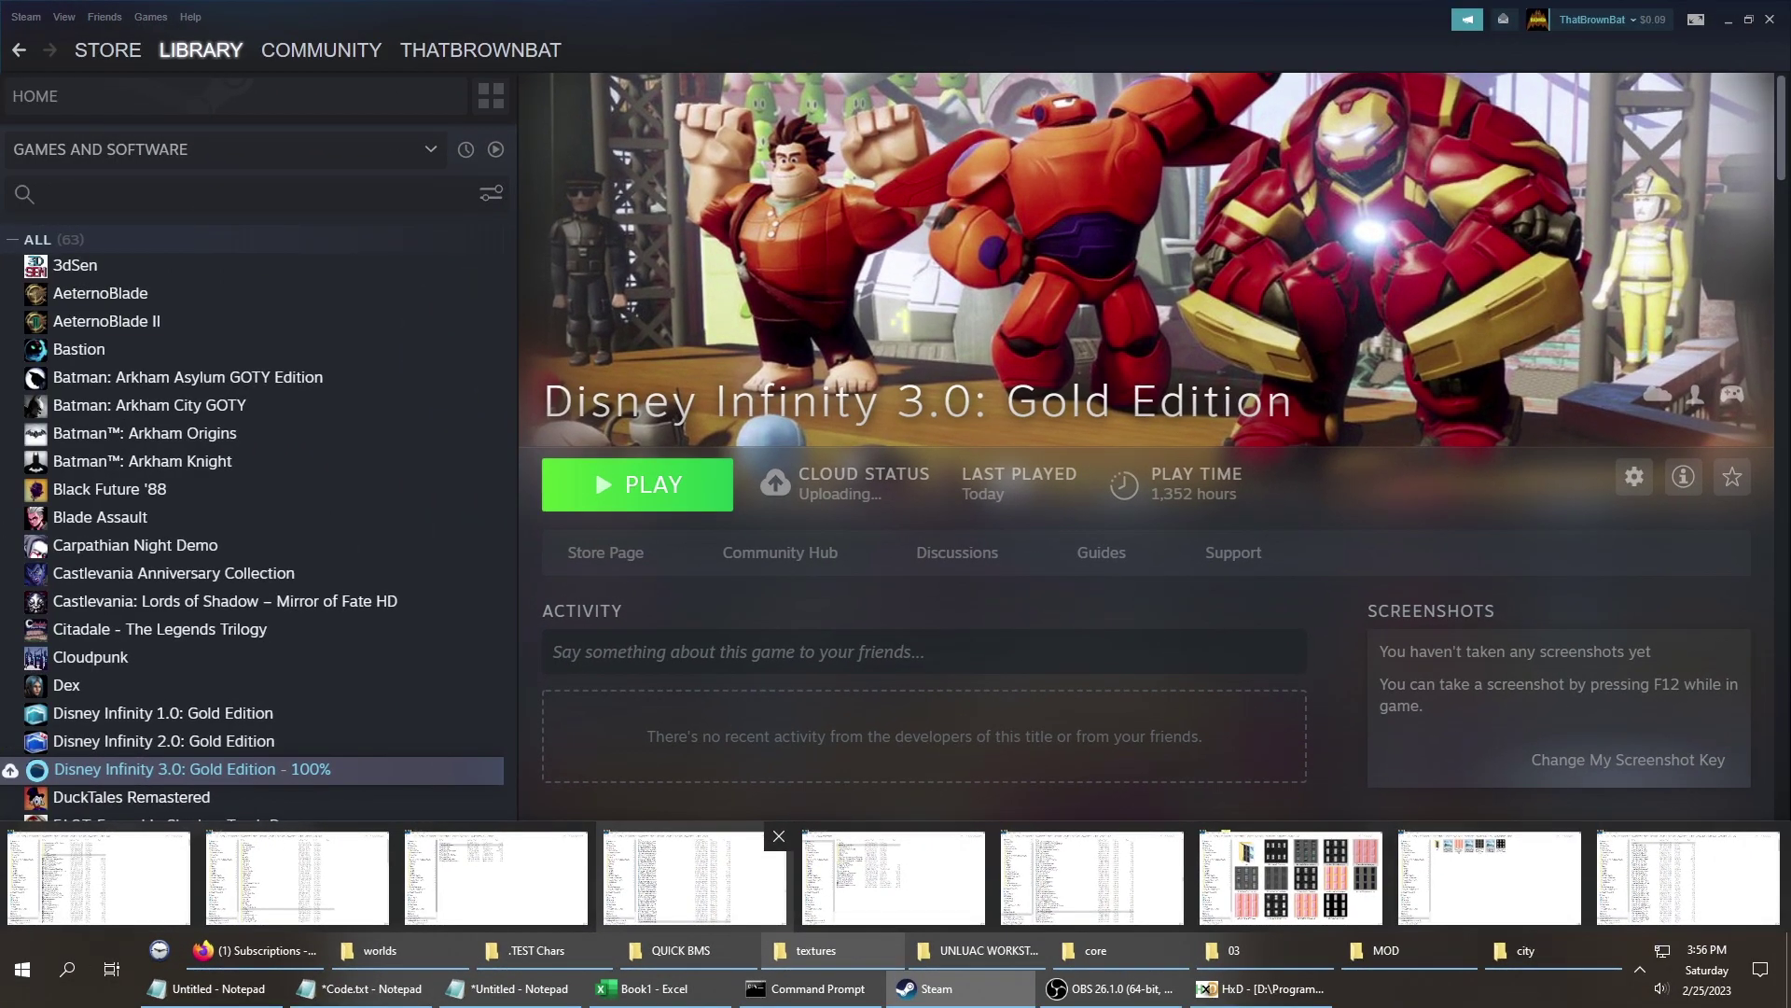
# Search the Disney Infinity 3.0 Gold Edition assets folder for .zip files.
pyautogui.click(831, 950)
pyautogui.hotkey('alt', 'Left')
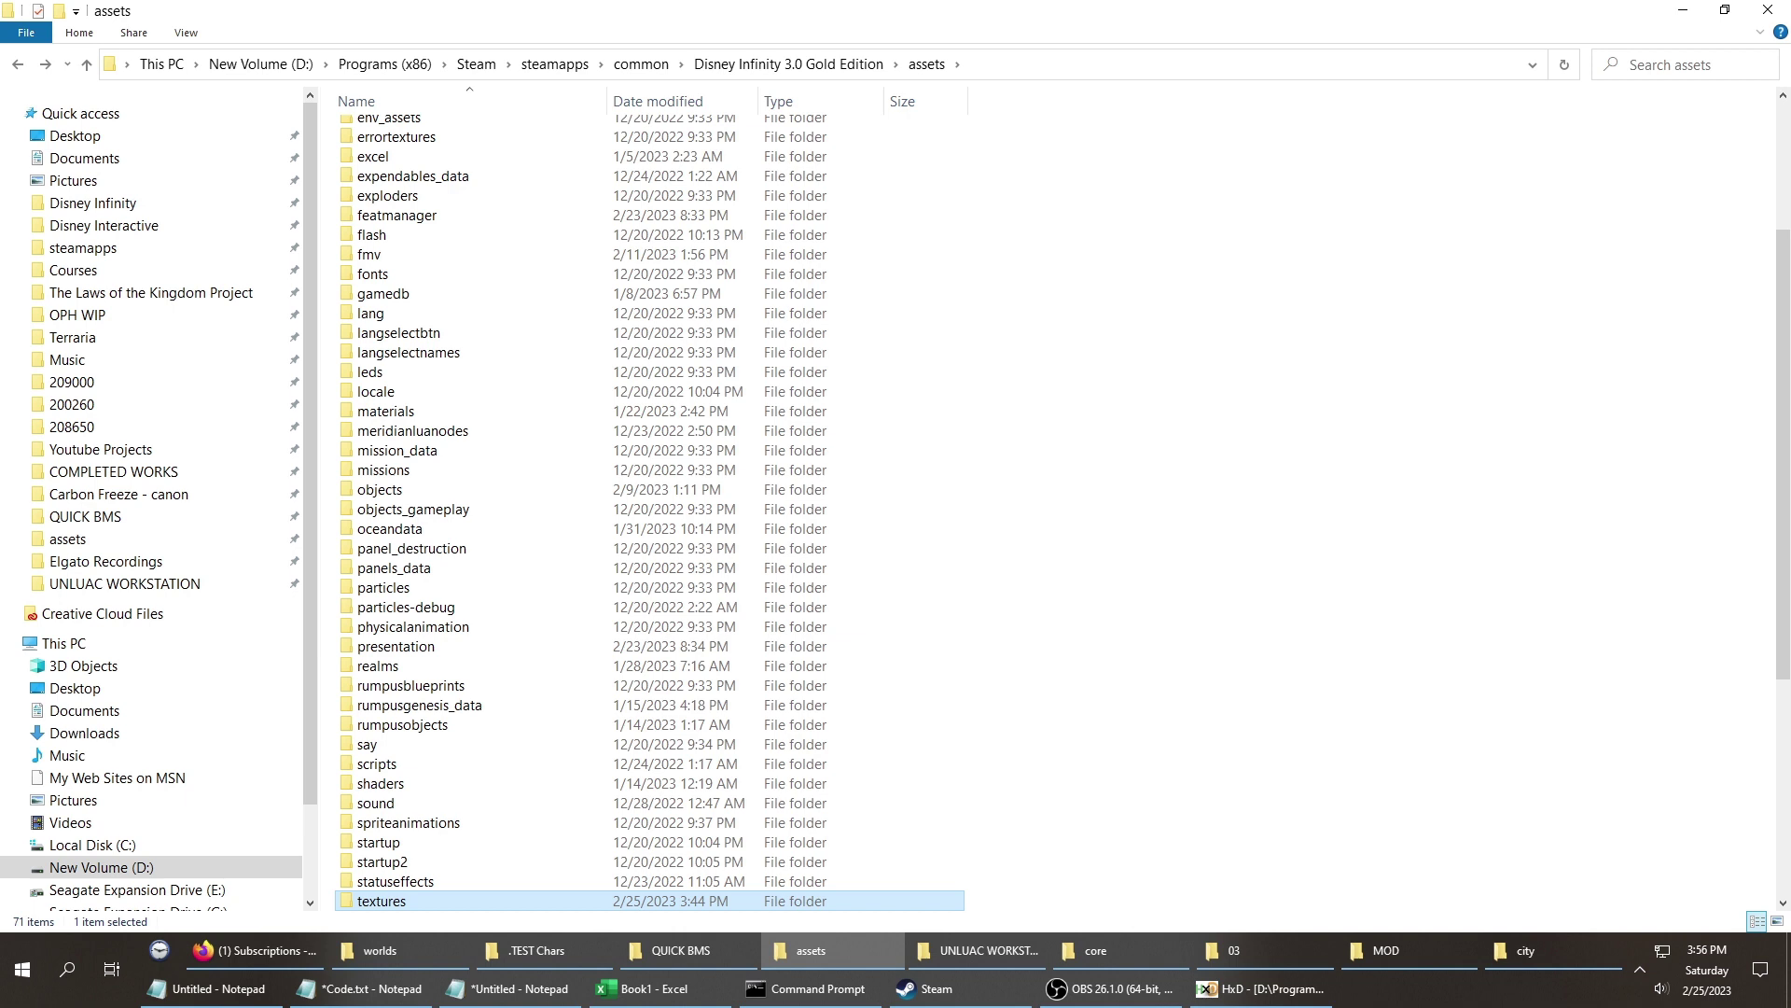
pyautogui.click(1669, 65)
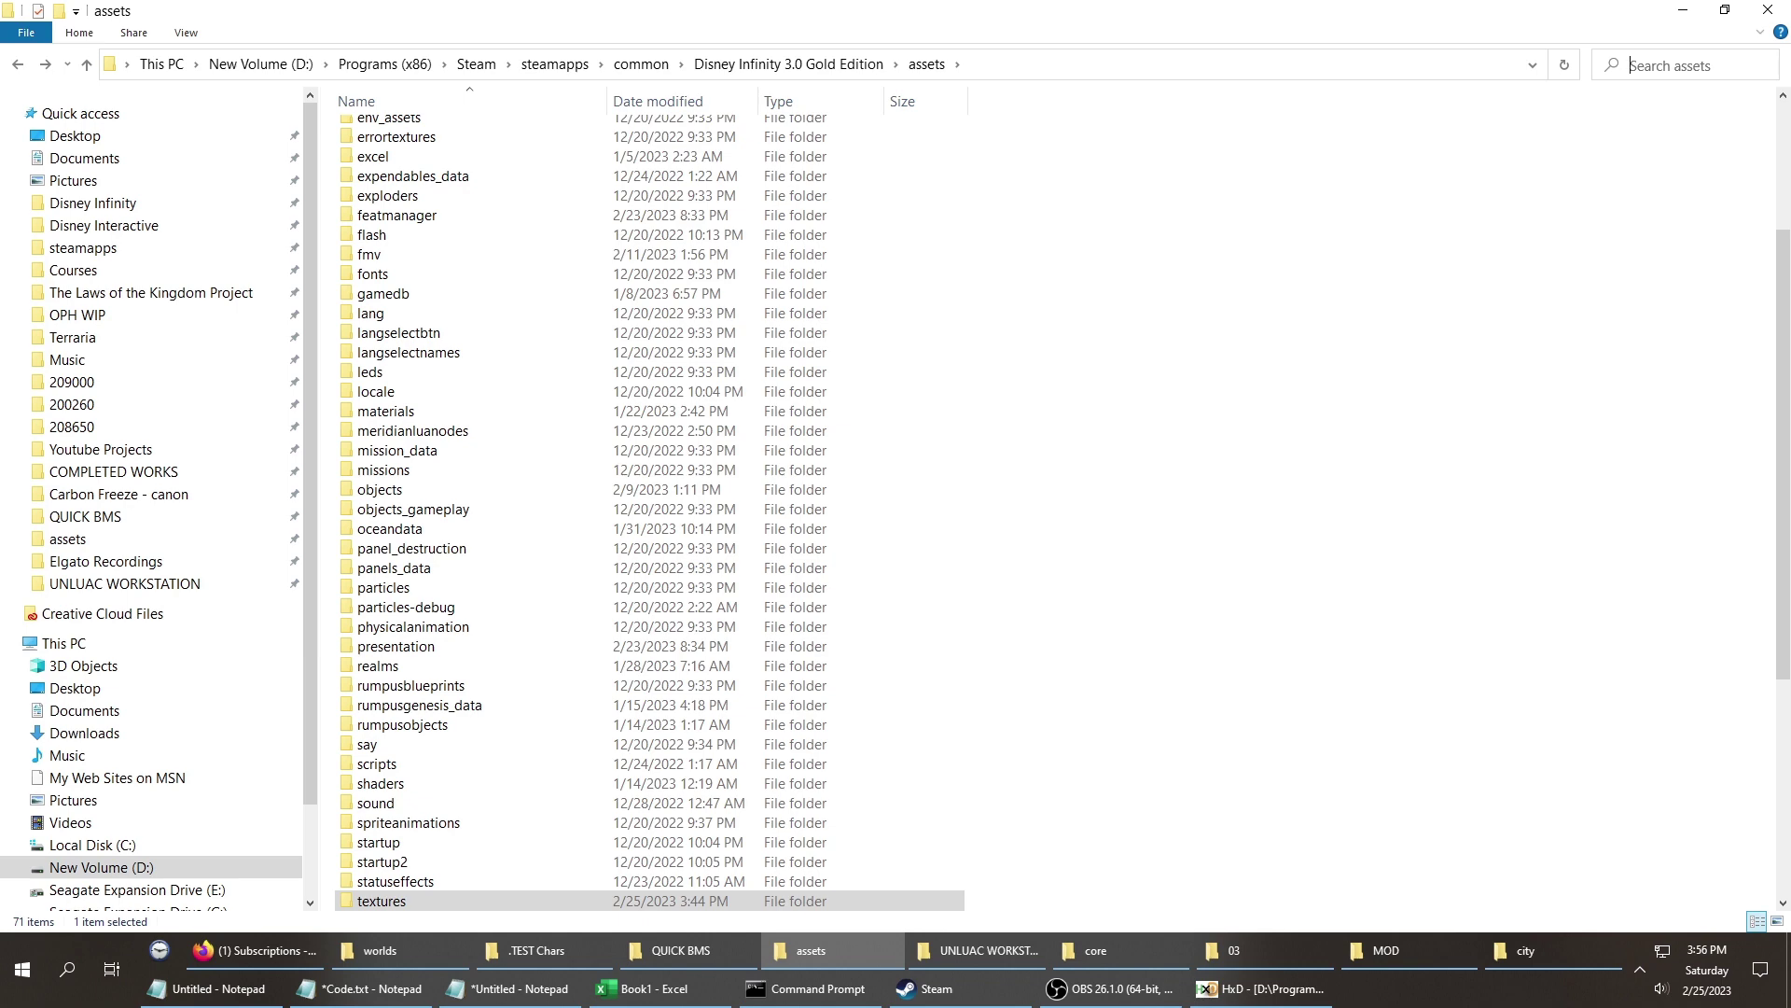
pyautogui.write('.zip')
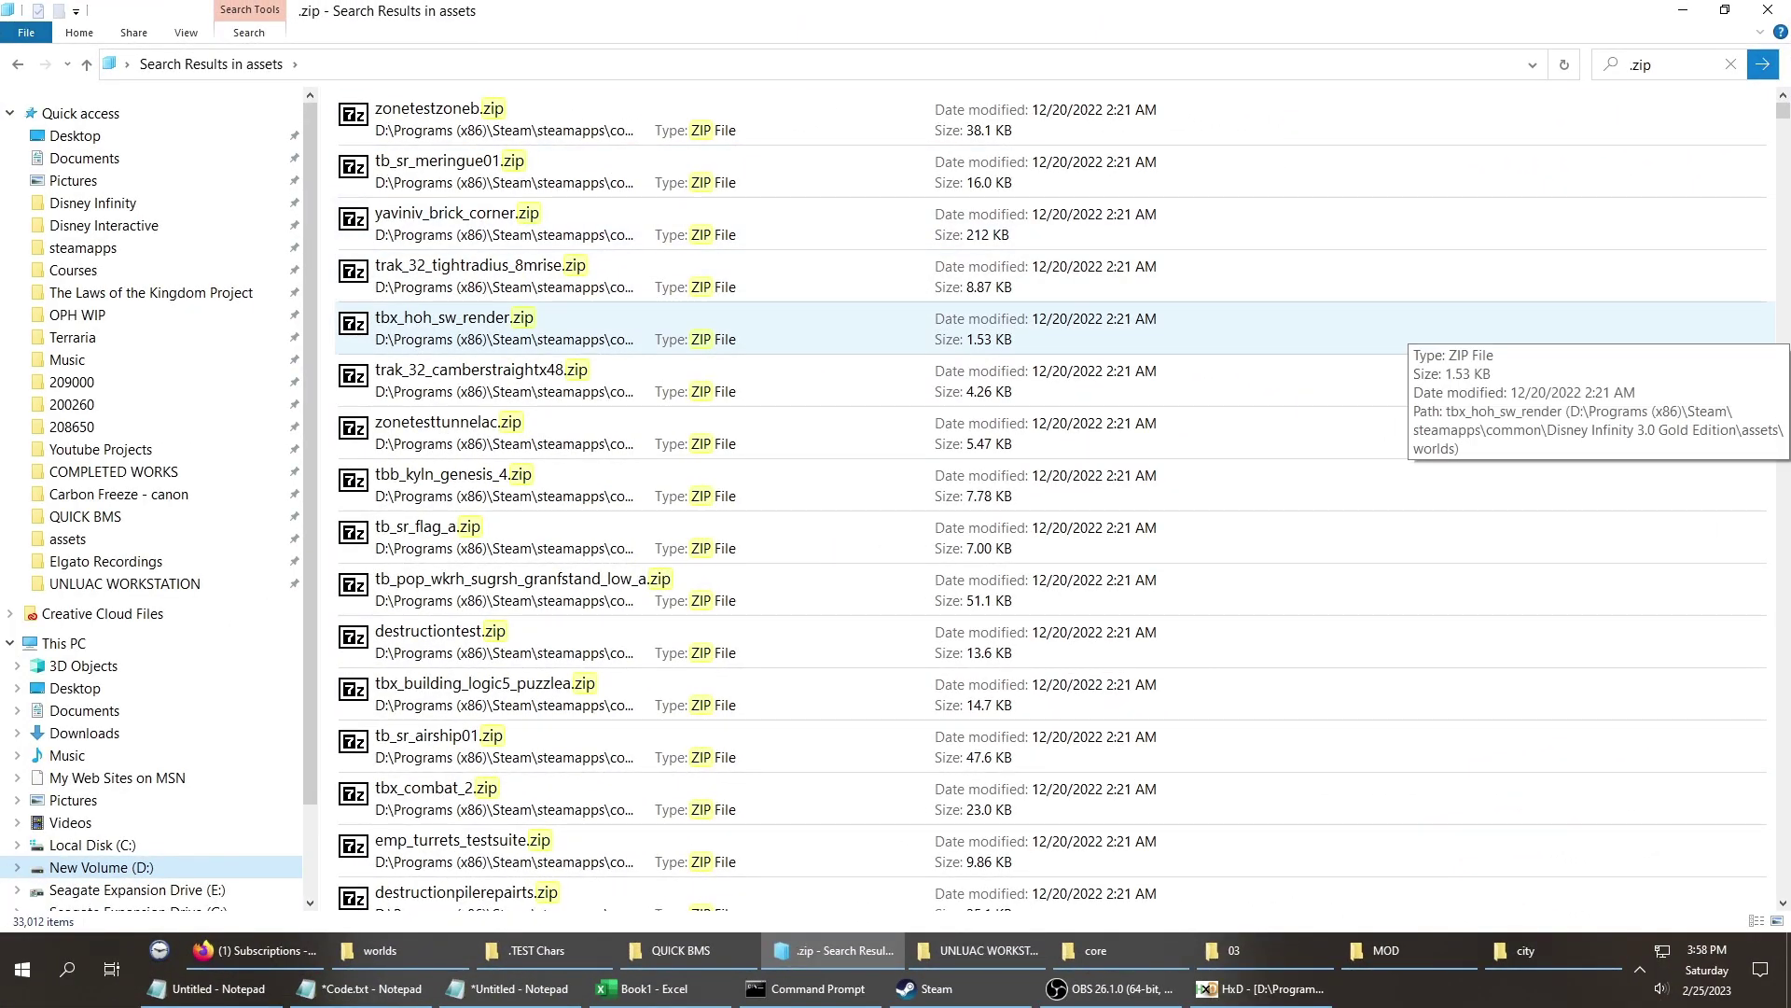
# Select all the .zip search results, return to the game's assets folder, and check the open city and MOD folders.
pyautogui.hotkey('ctrl', 'a')
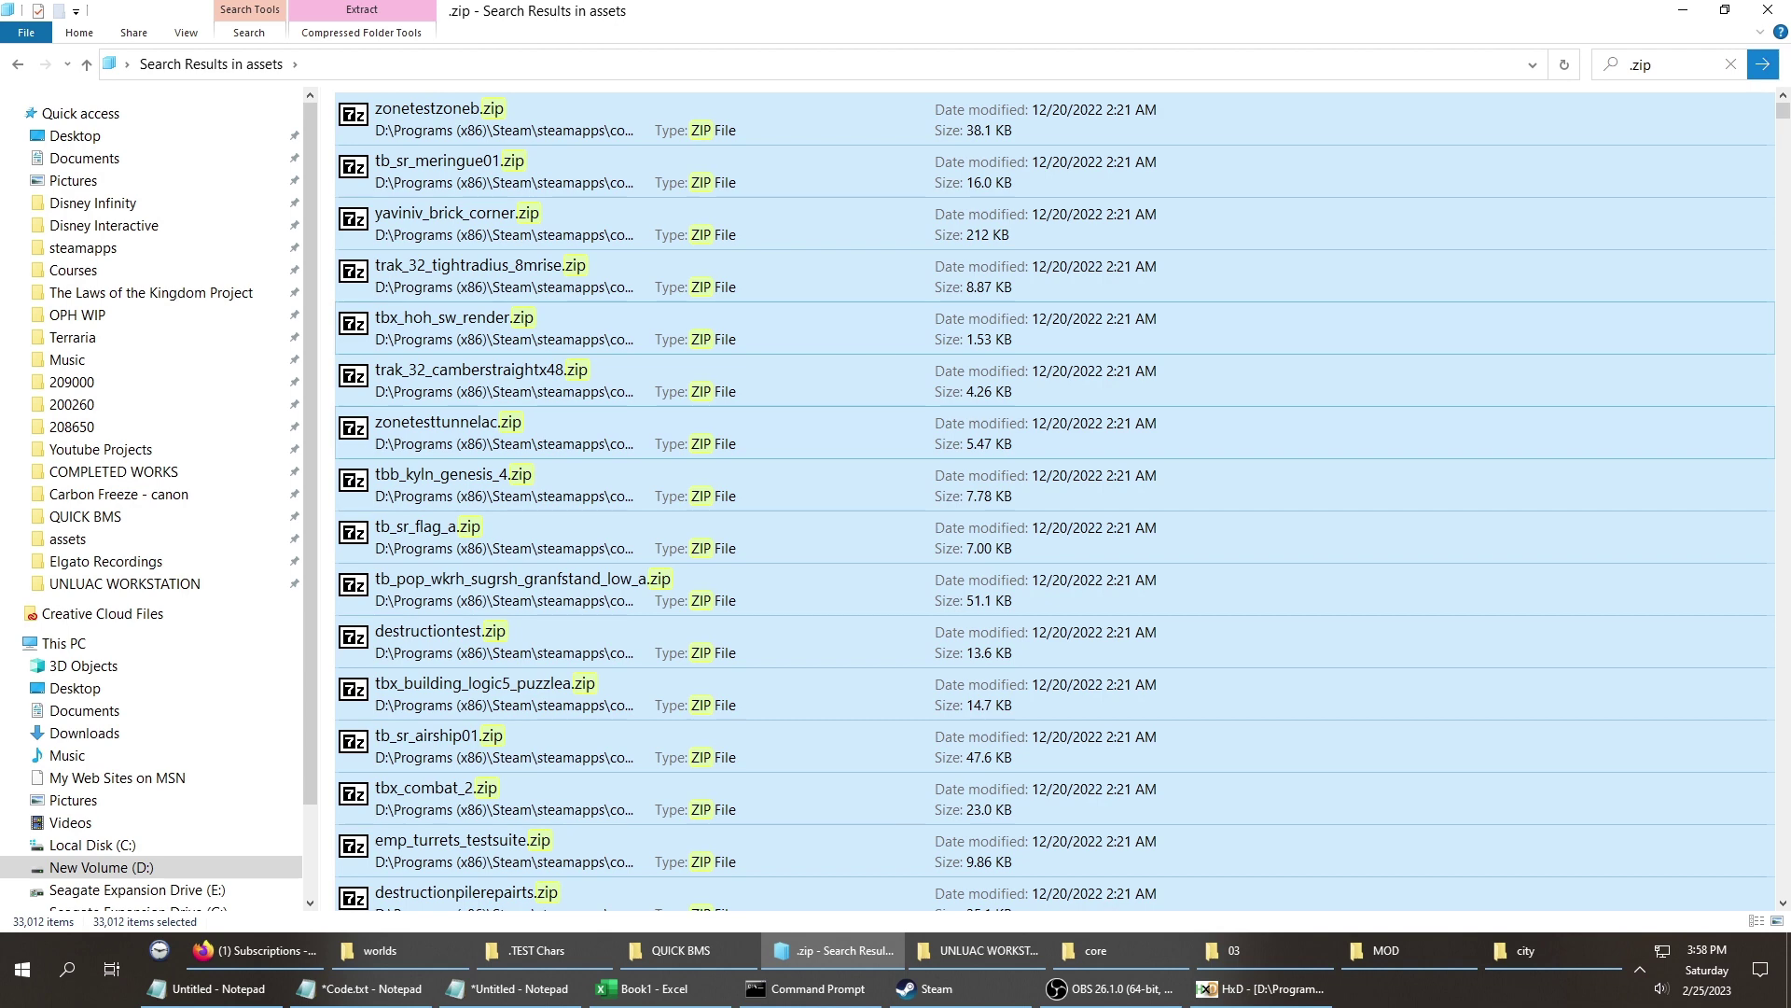
pyautogui.hotkey('alt', 'Left')
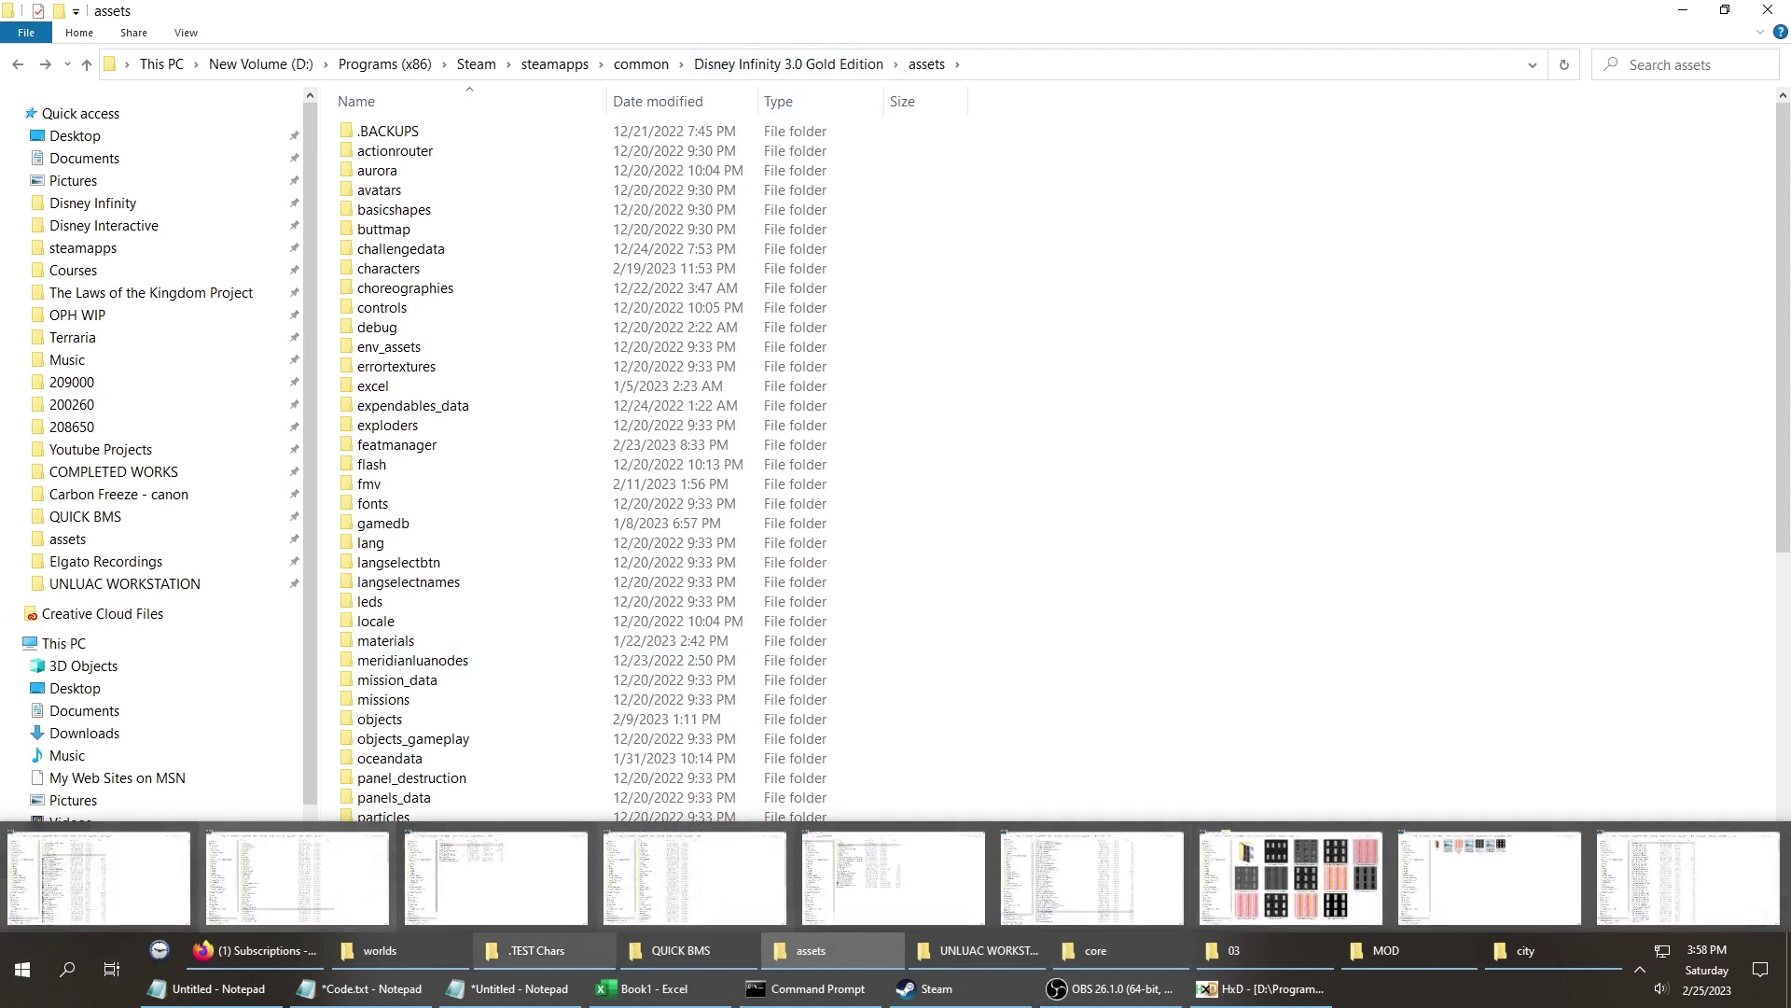
pyautogui.moveTo(1110, 988)
pyautogui.click(1552, 949)
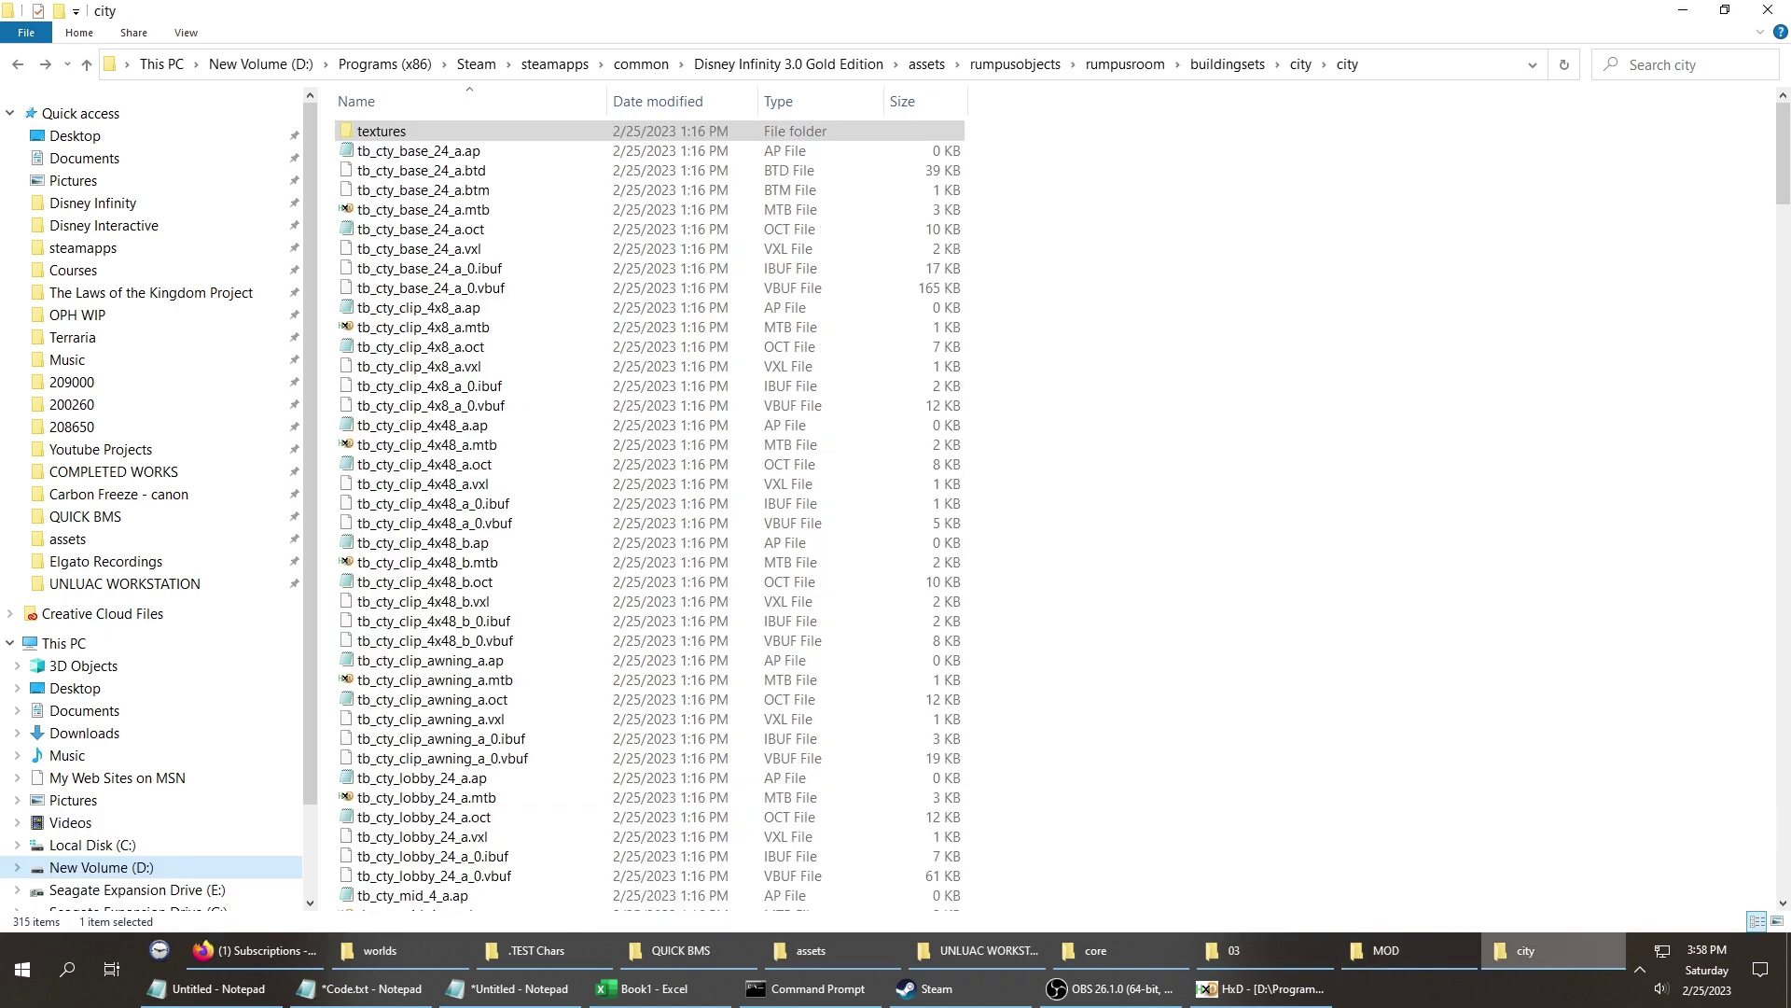
pyautogui.click(1409, 950)
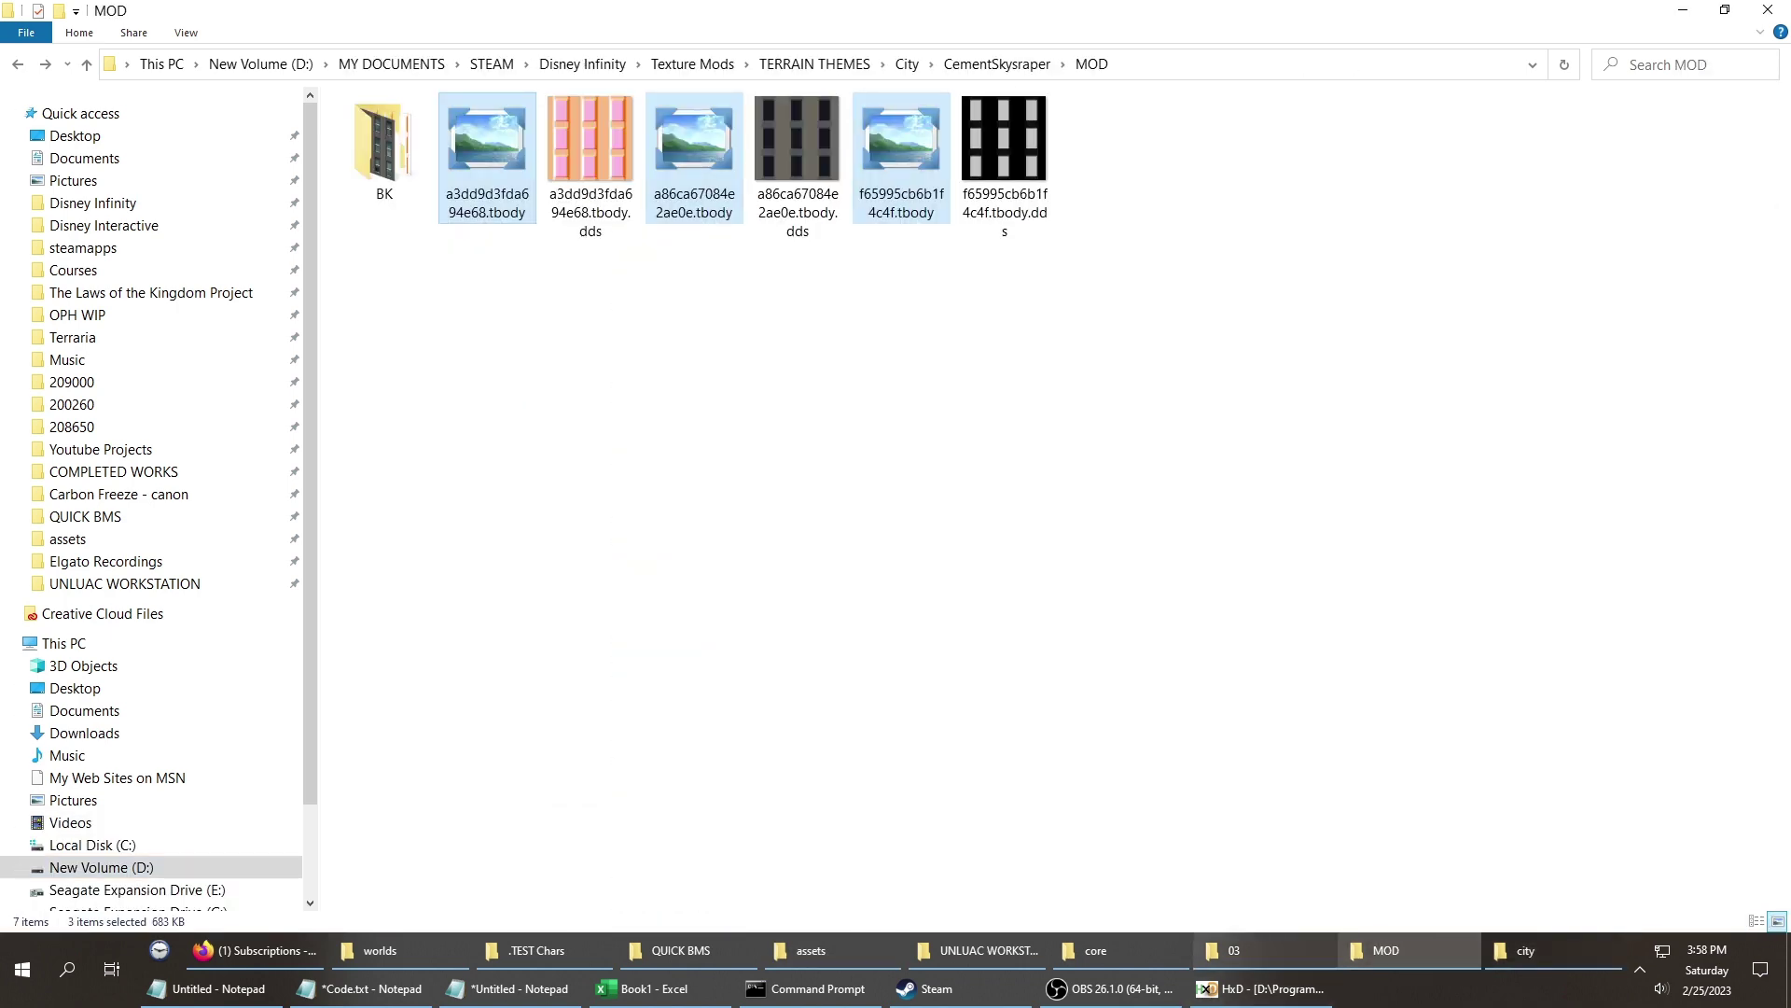
# Look through the textures in the TO BE SORTED folder and go up to Texture Mods.
pyautogui.click(1264, 949)
pyautogui.hotkey('alt', 'Up')
pyautogui.hotkey('alt', 'Up')
pyautogui.scroll(-8, 1010, 531)
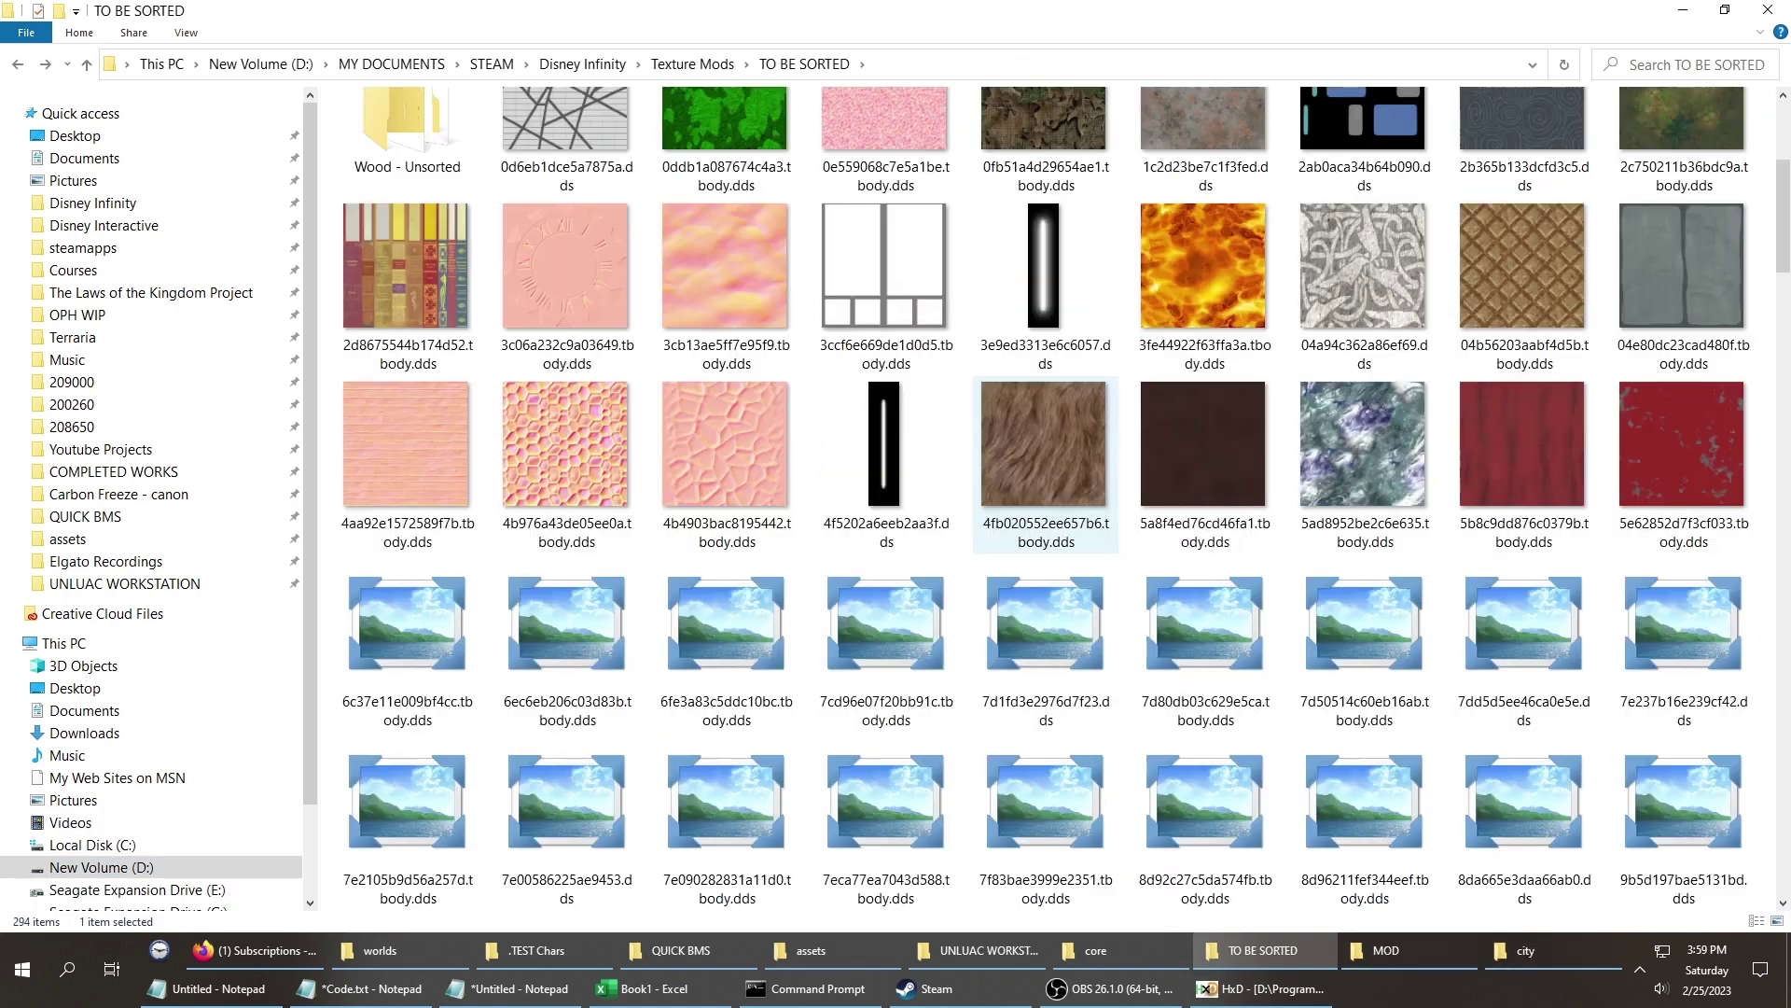
pyautogui.scroll(3, 1009, 532)
pyautogui.scroll(10, 1045, 531)
pyautogui.hotkey('alt', 'Up')
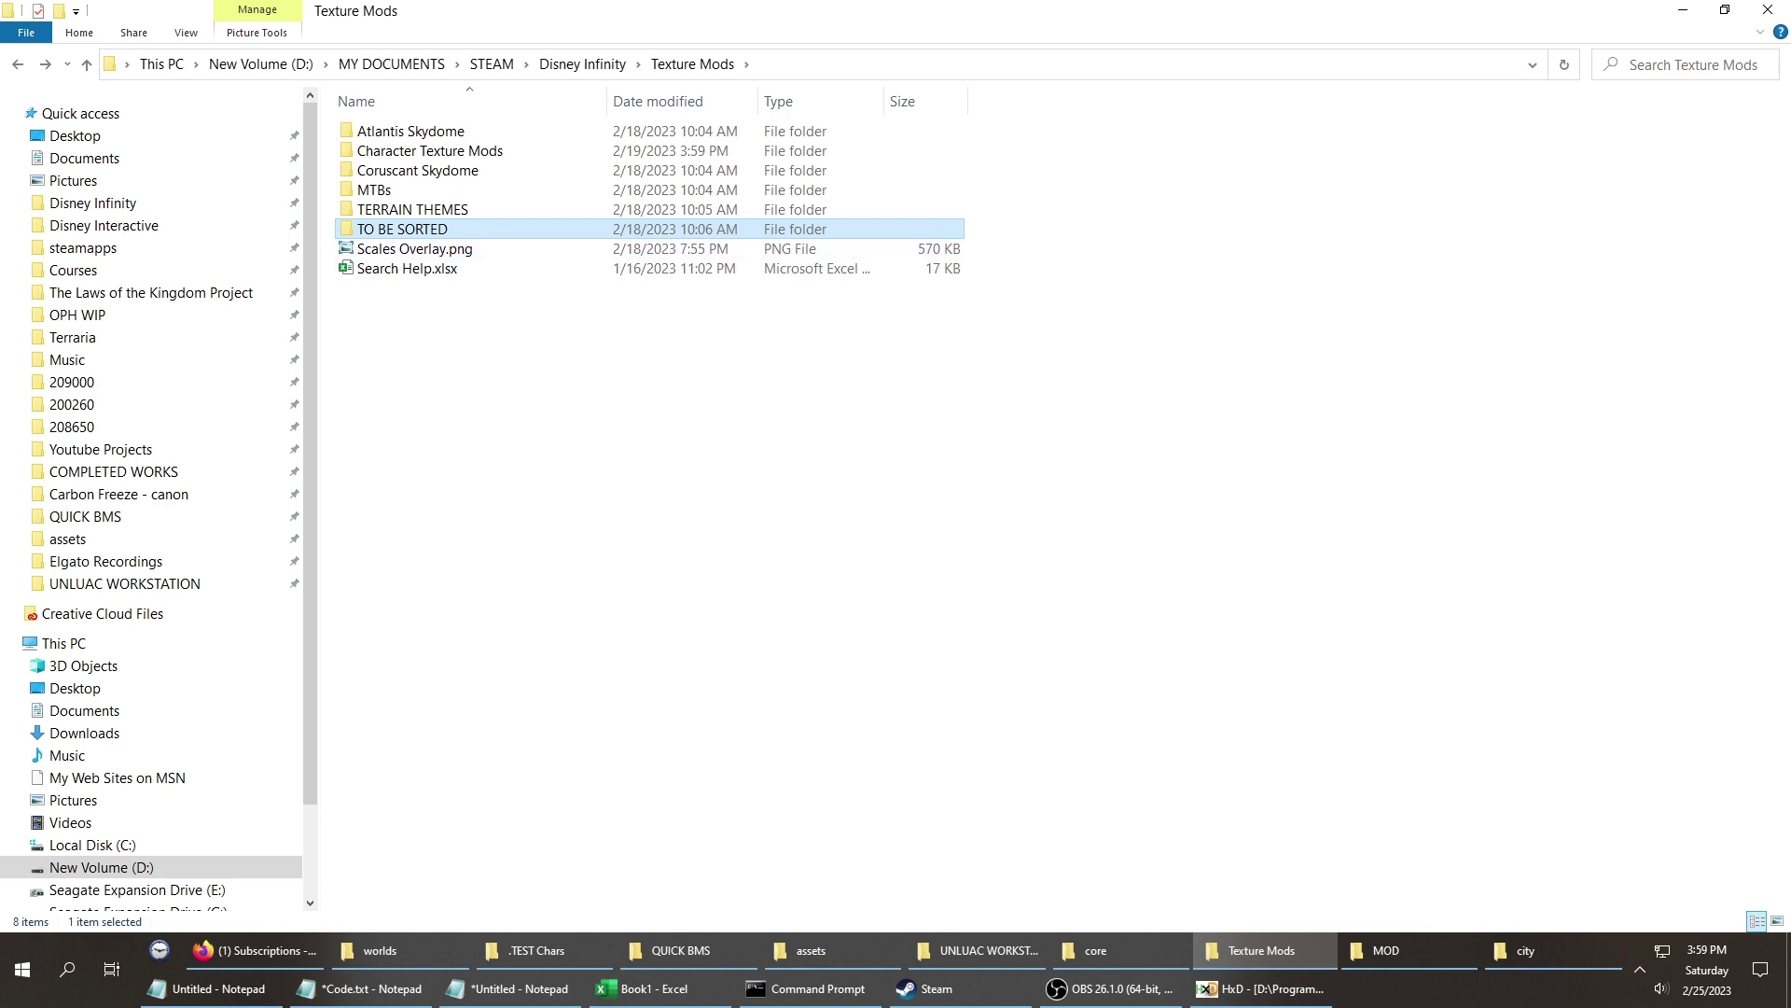
# Create a new folder inside Texture Mods, open it, and return to Texture Mods.
pyautogui.rightClick(496, 314)
pyautogui.moveTo(559, 607)
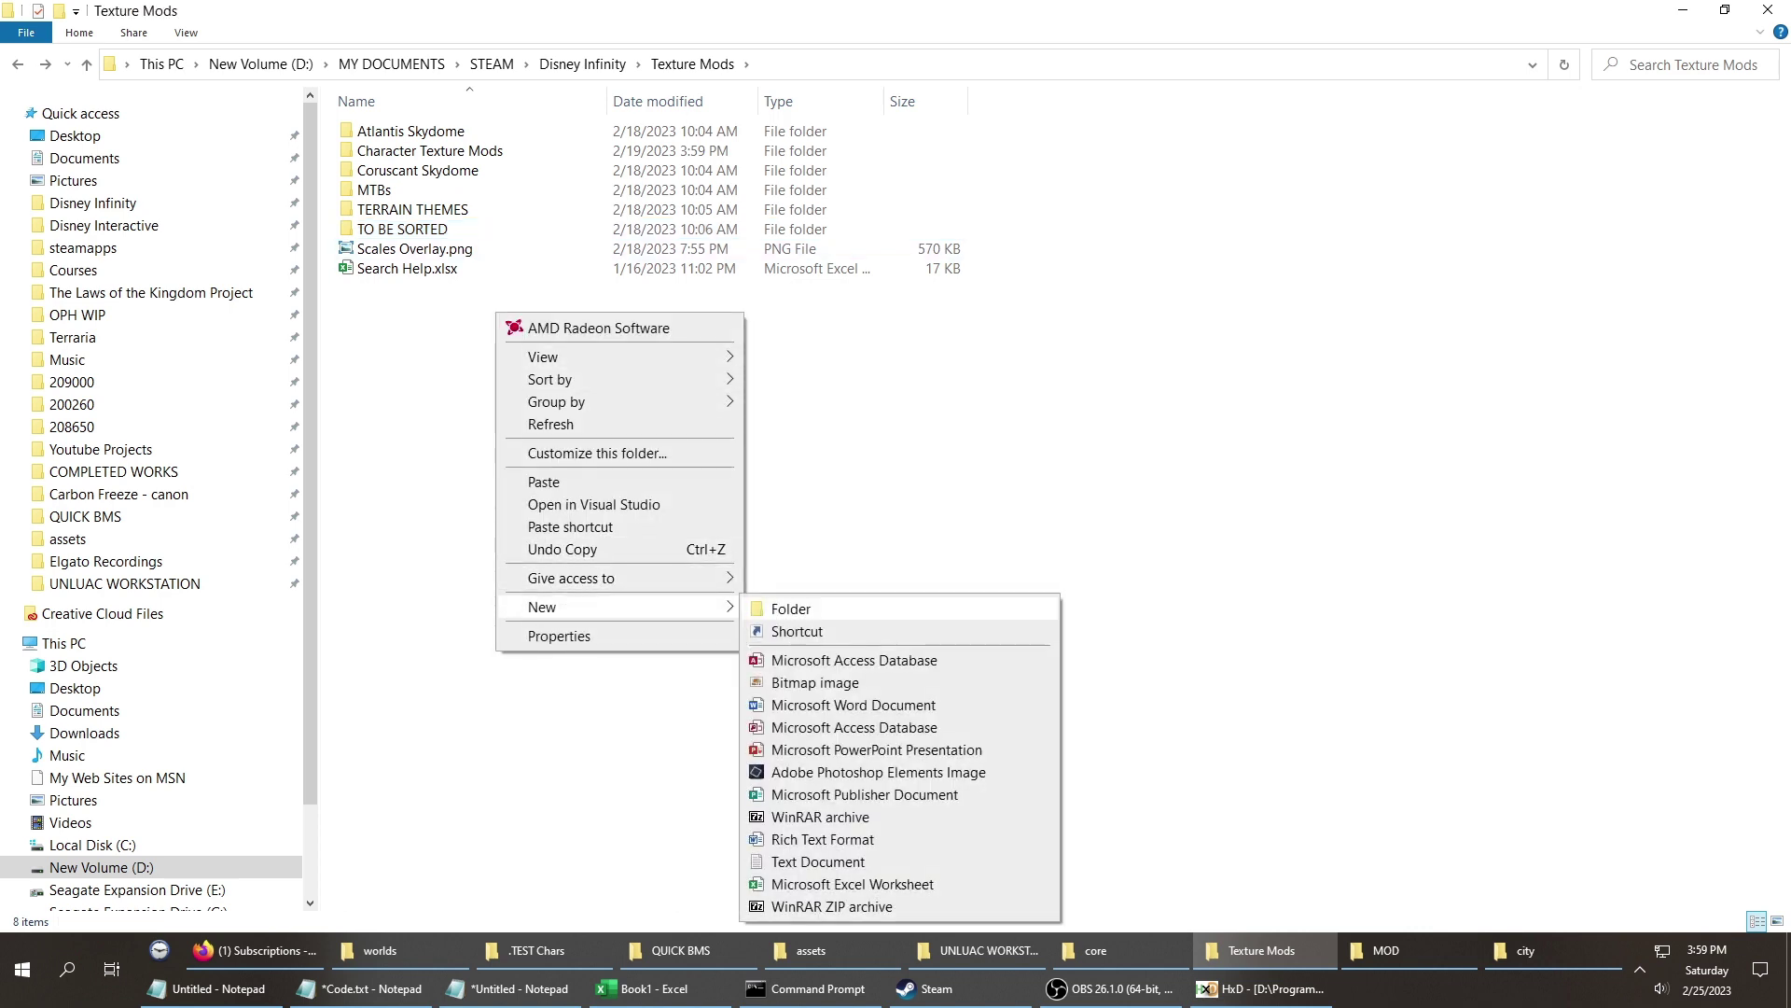
pyautogui.click(791, 608)
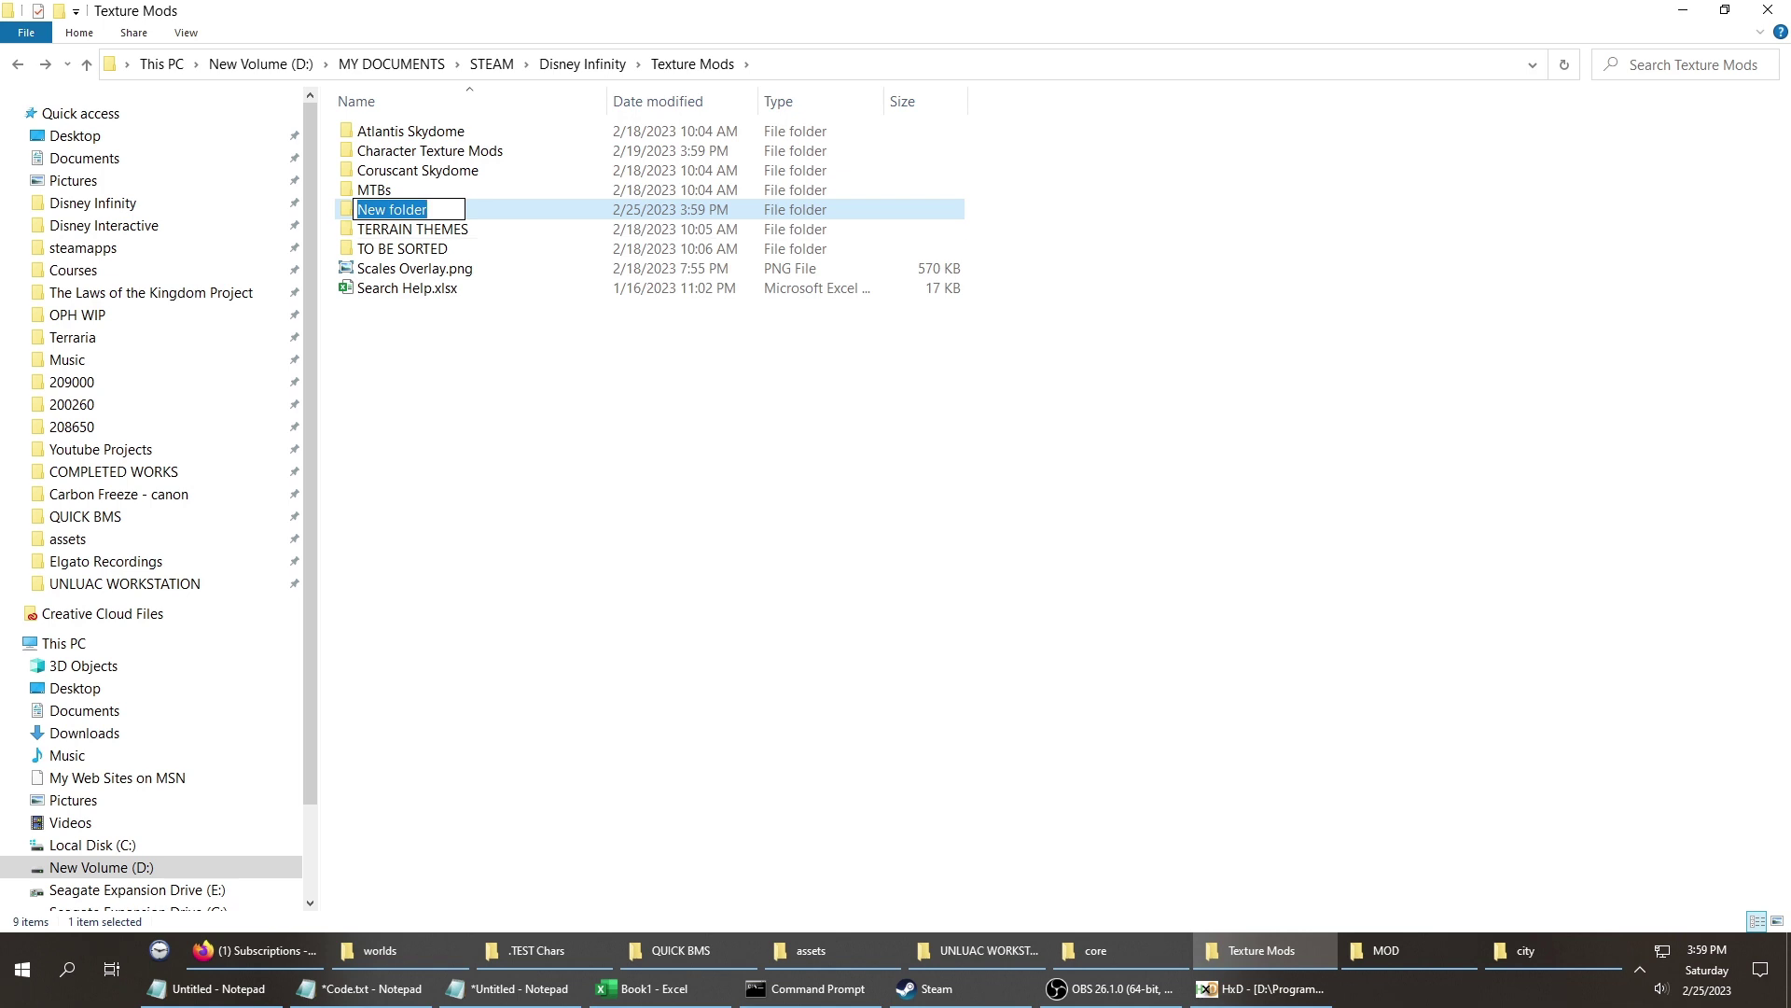
pyautogui.press('Return')
pyautogui.press('Return')
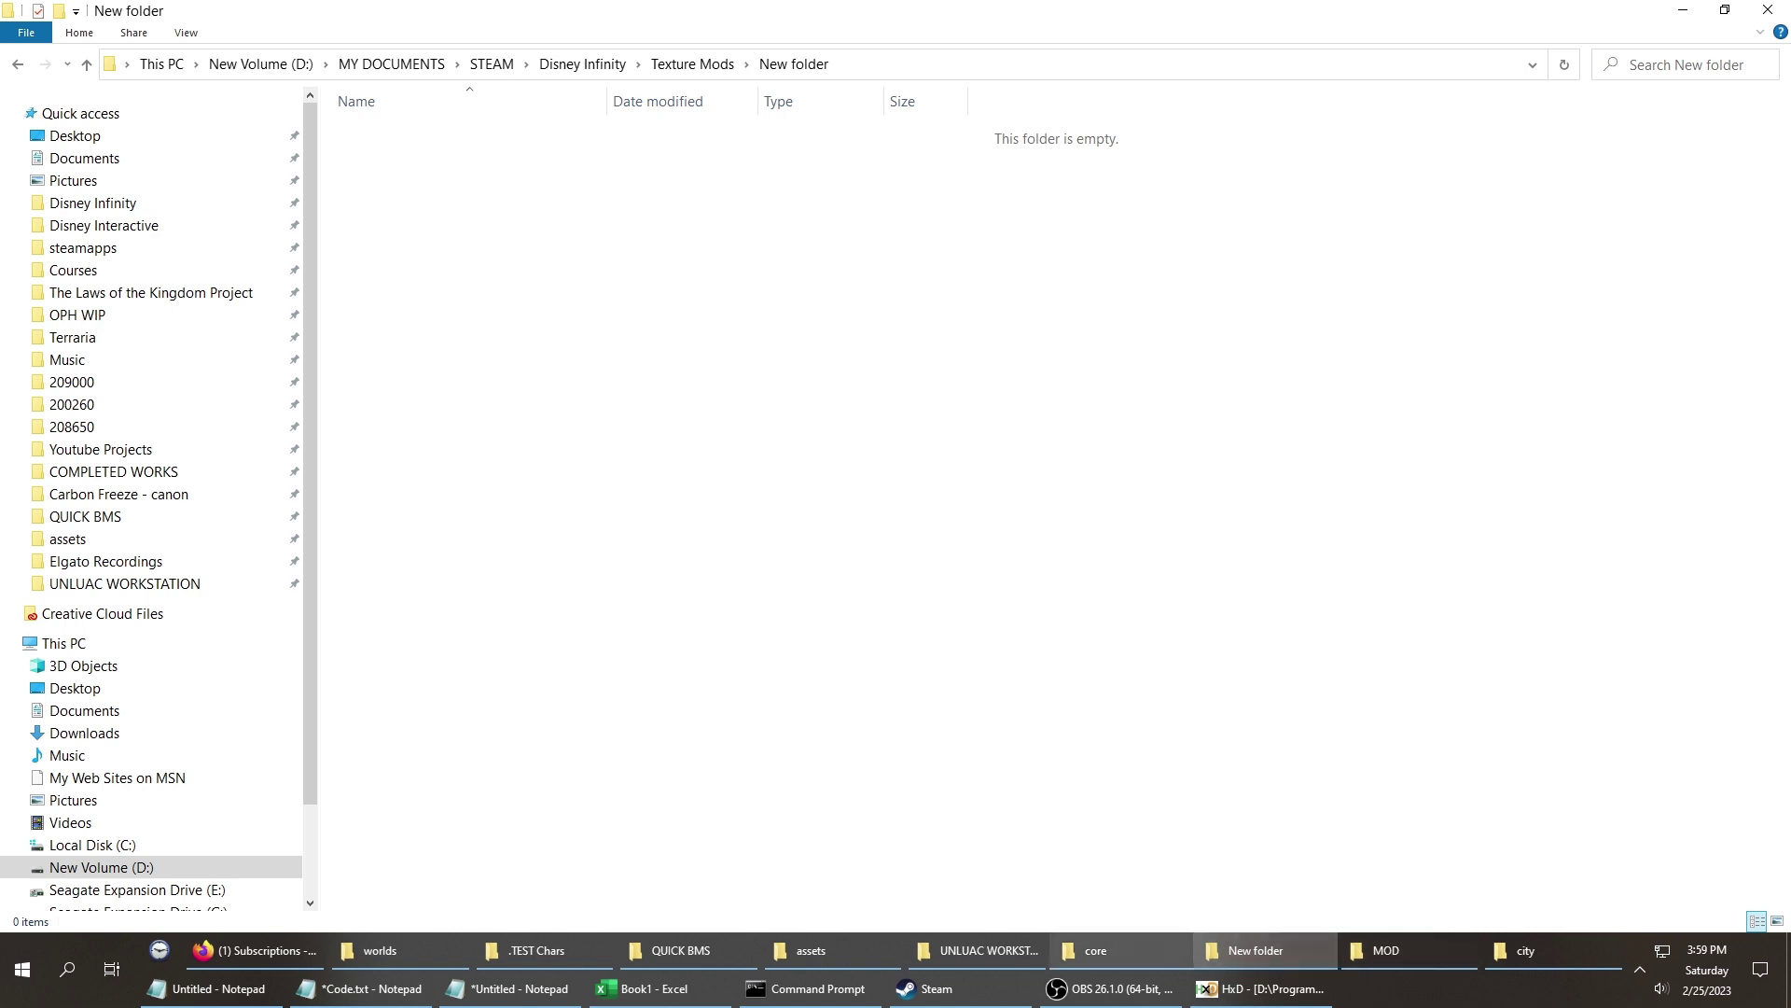
pyautogui.moveTo(1096, 950)
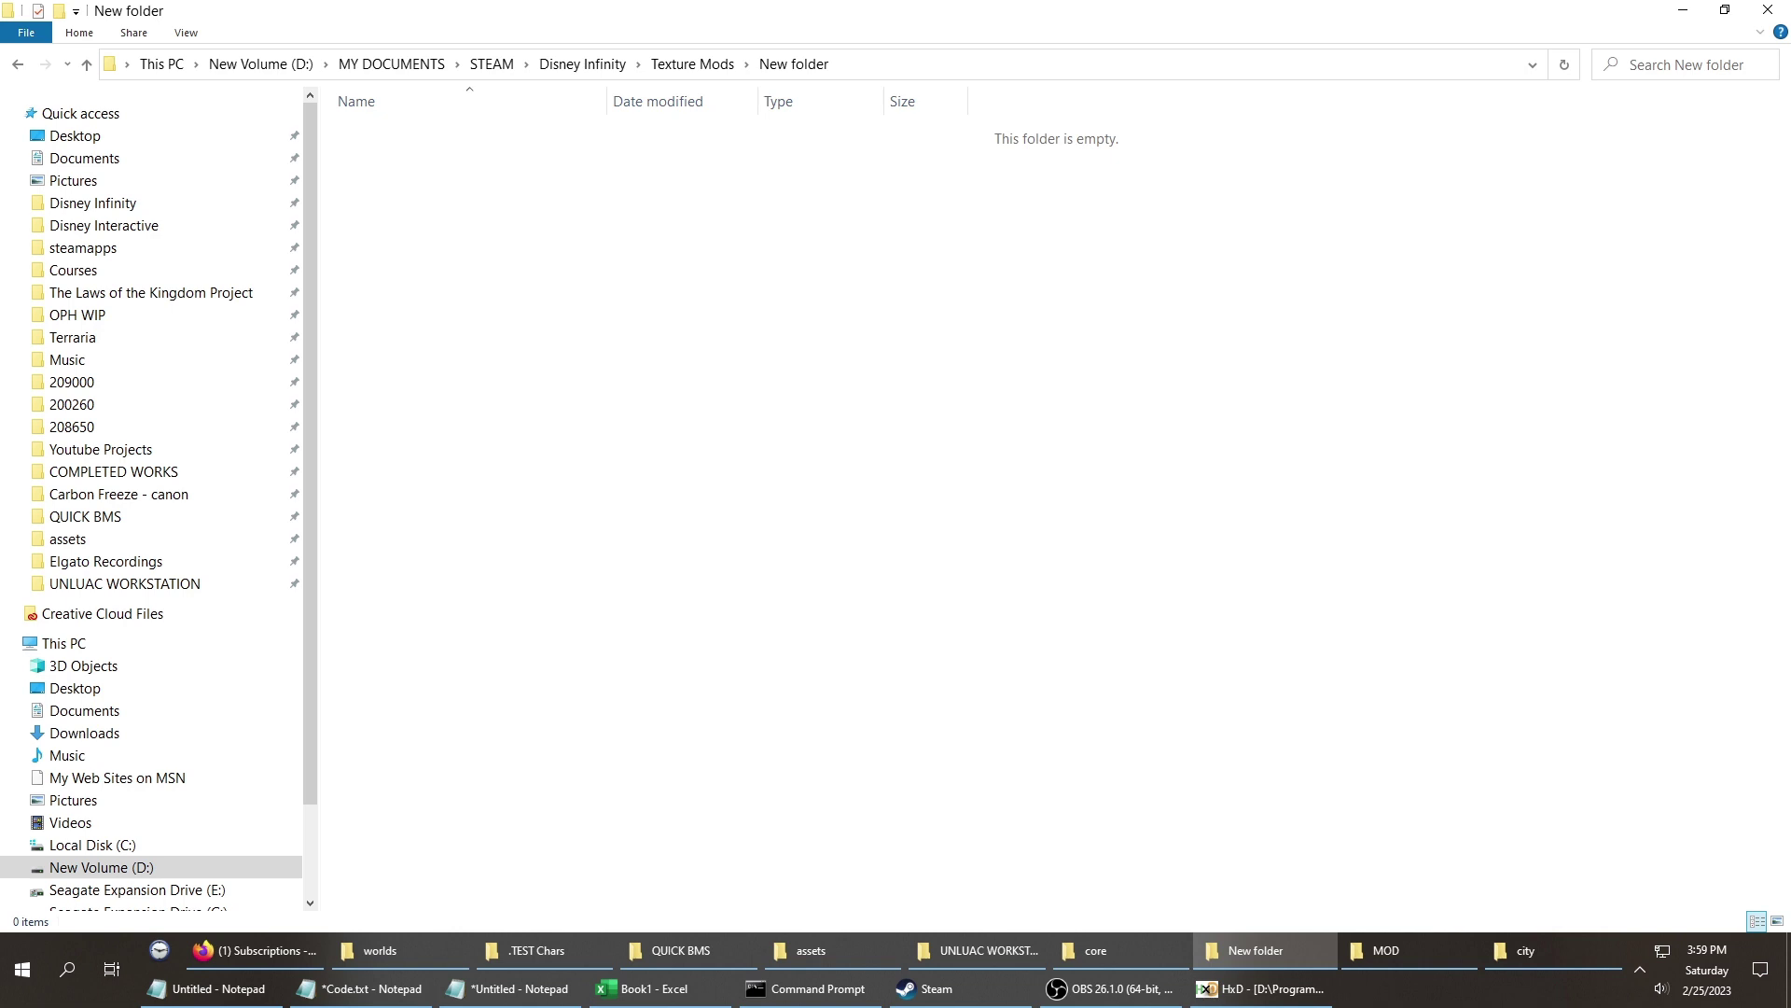
pyautogui.moveTo(810, 988)
pyautogui.hotkey('alt', 'Up')
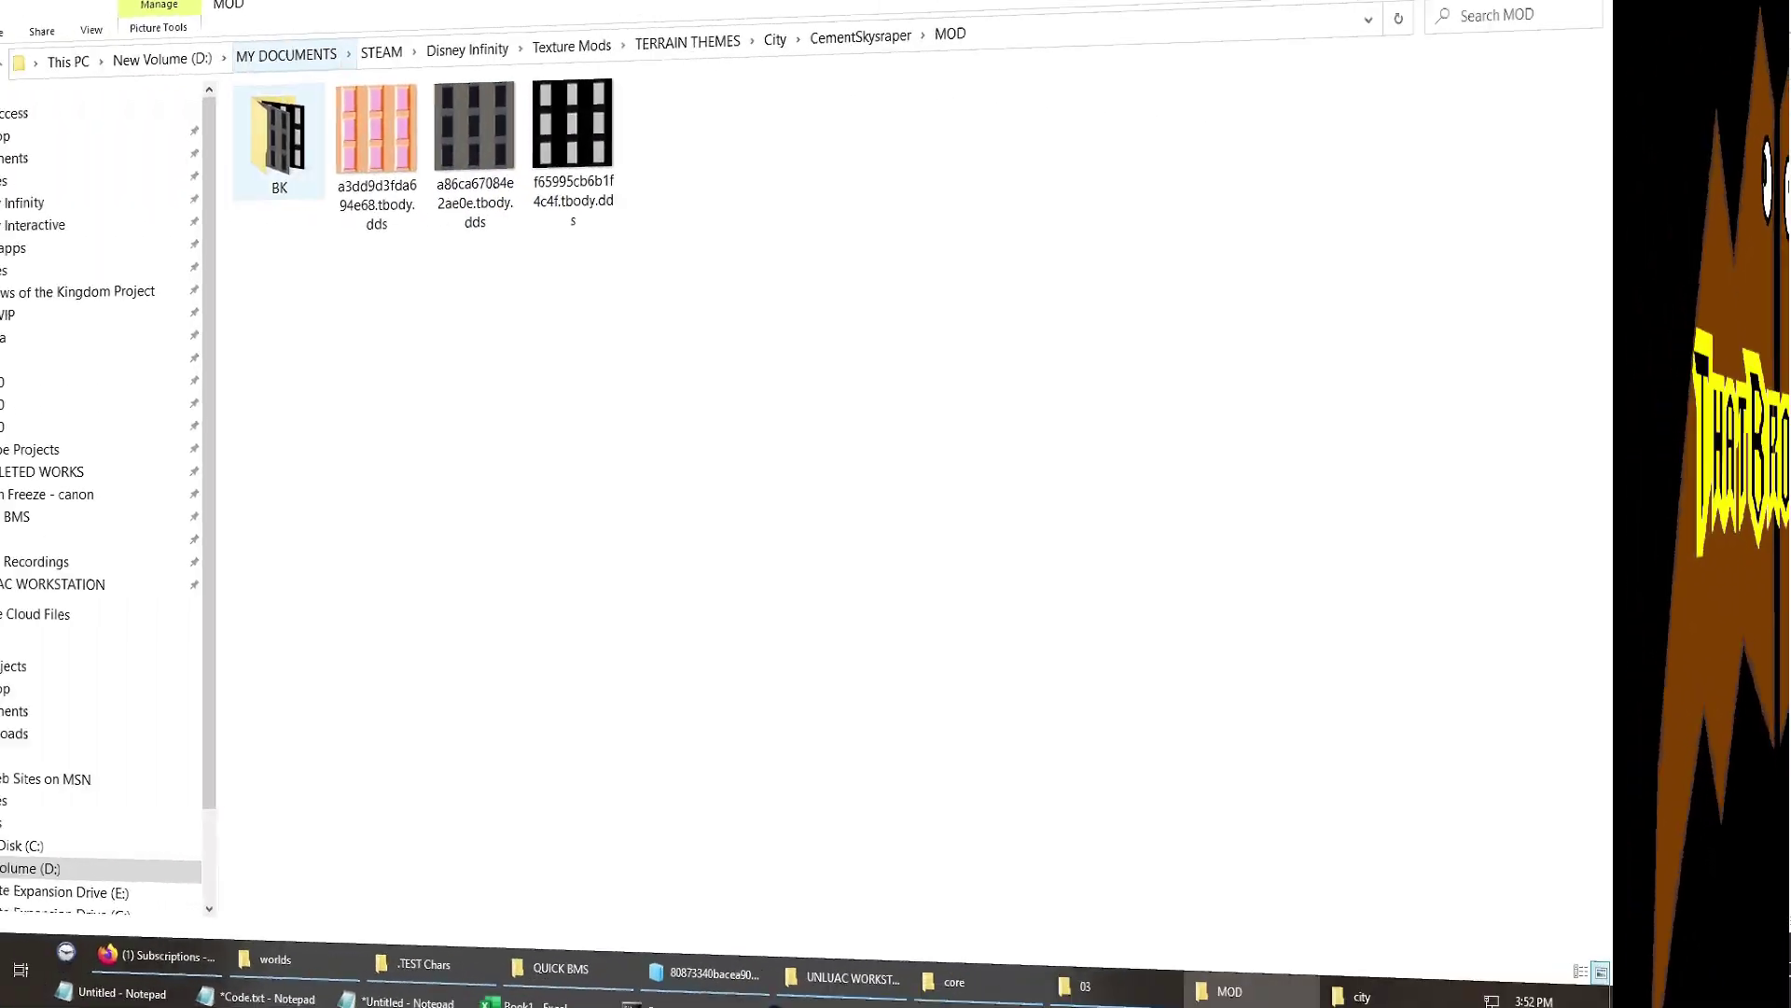
# Paste the 9e634ba0af2484de, 26ba8a3c15a13560 and 254fc1865fb26e54 textures into the cement skyscraper's MOD folder and its BK backup subfolder.
pyautogui.doubleClick(383, 149)
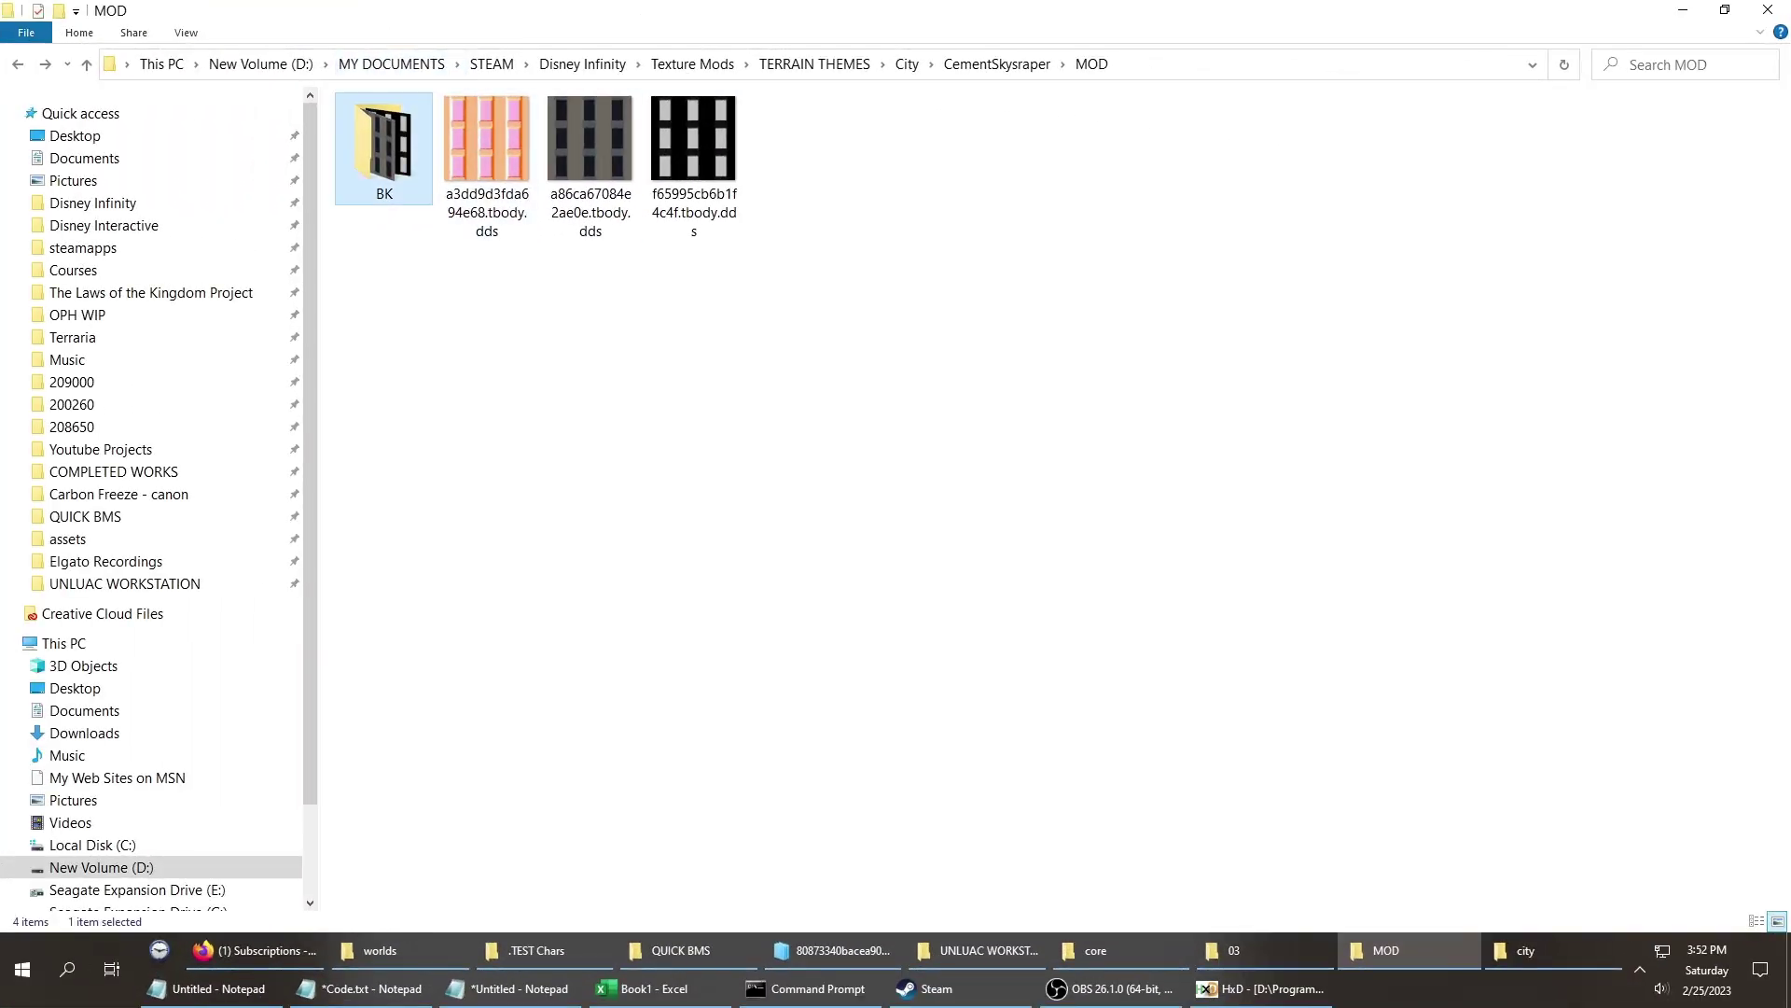
pyautogui.hotkey('alt', 'Left')
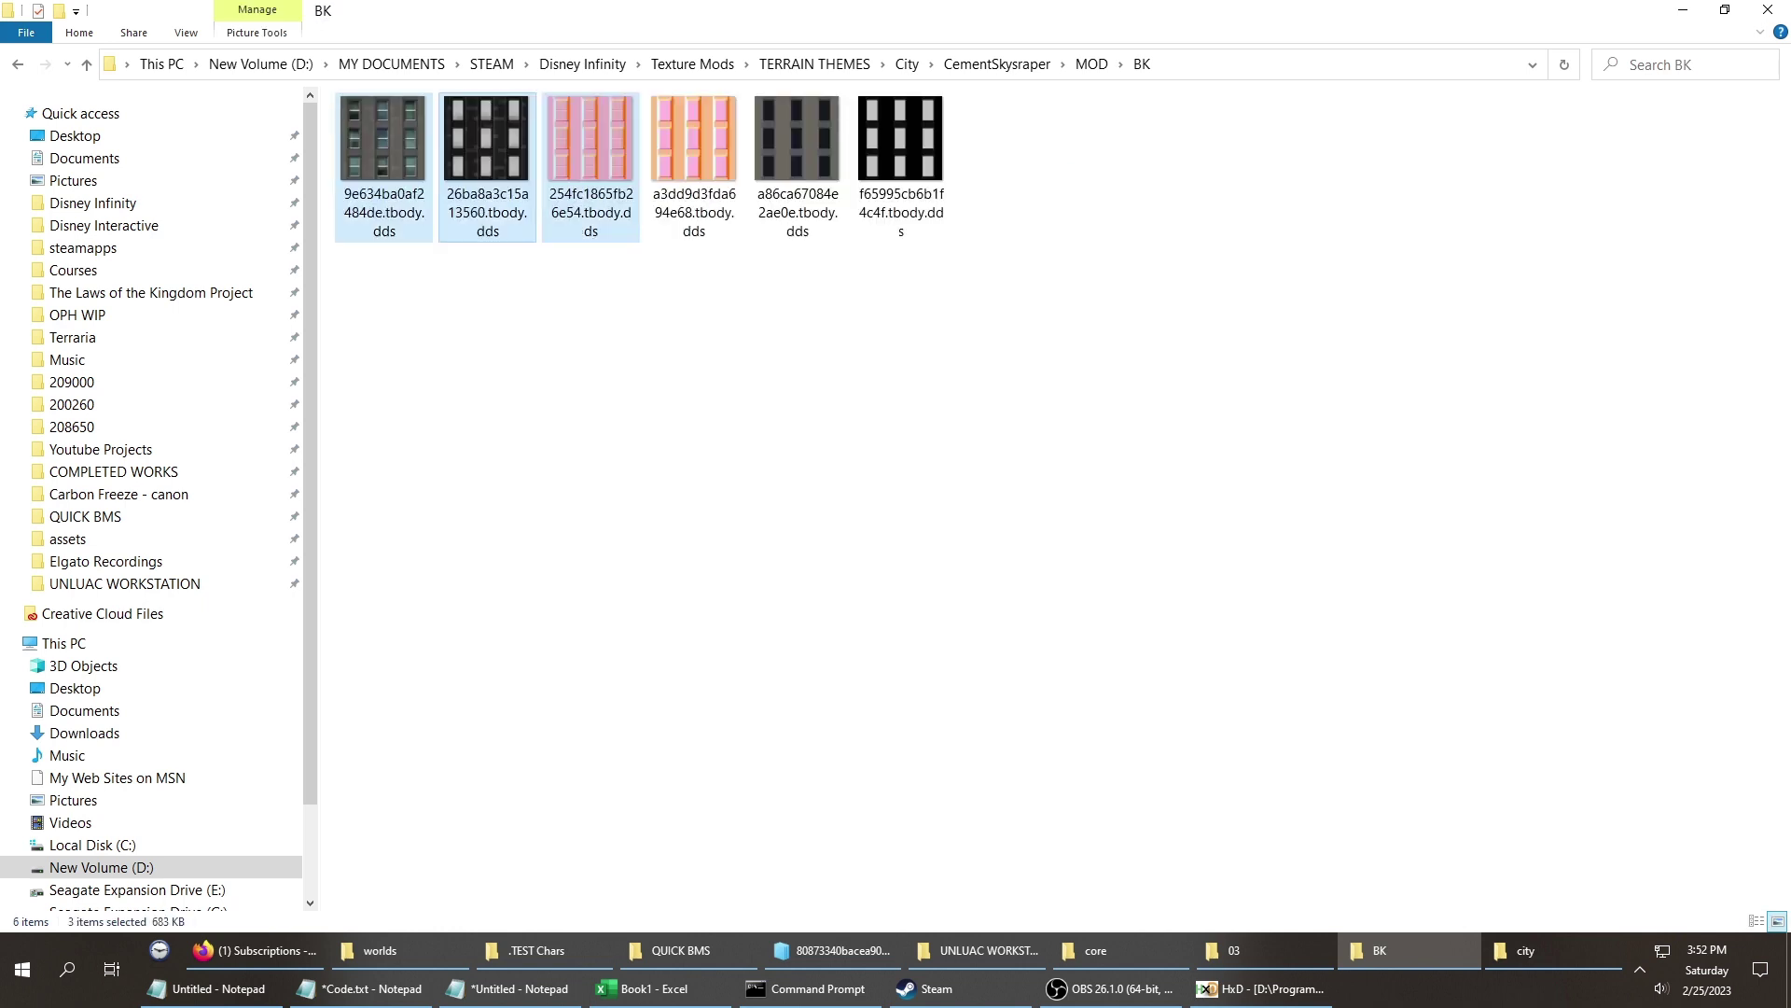
pyautogui.hotkey('ctrl', 'v')
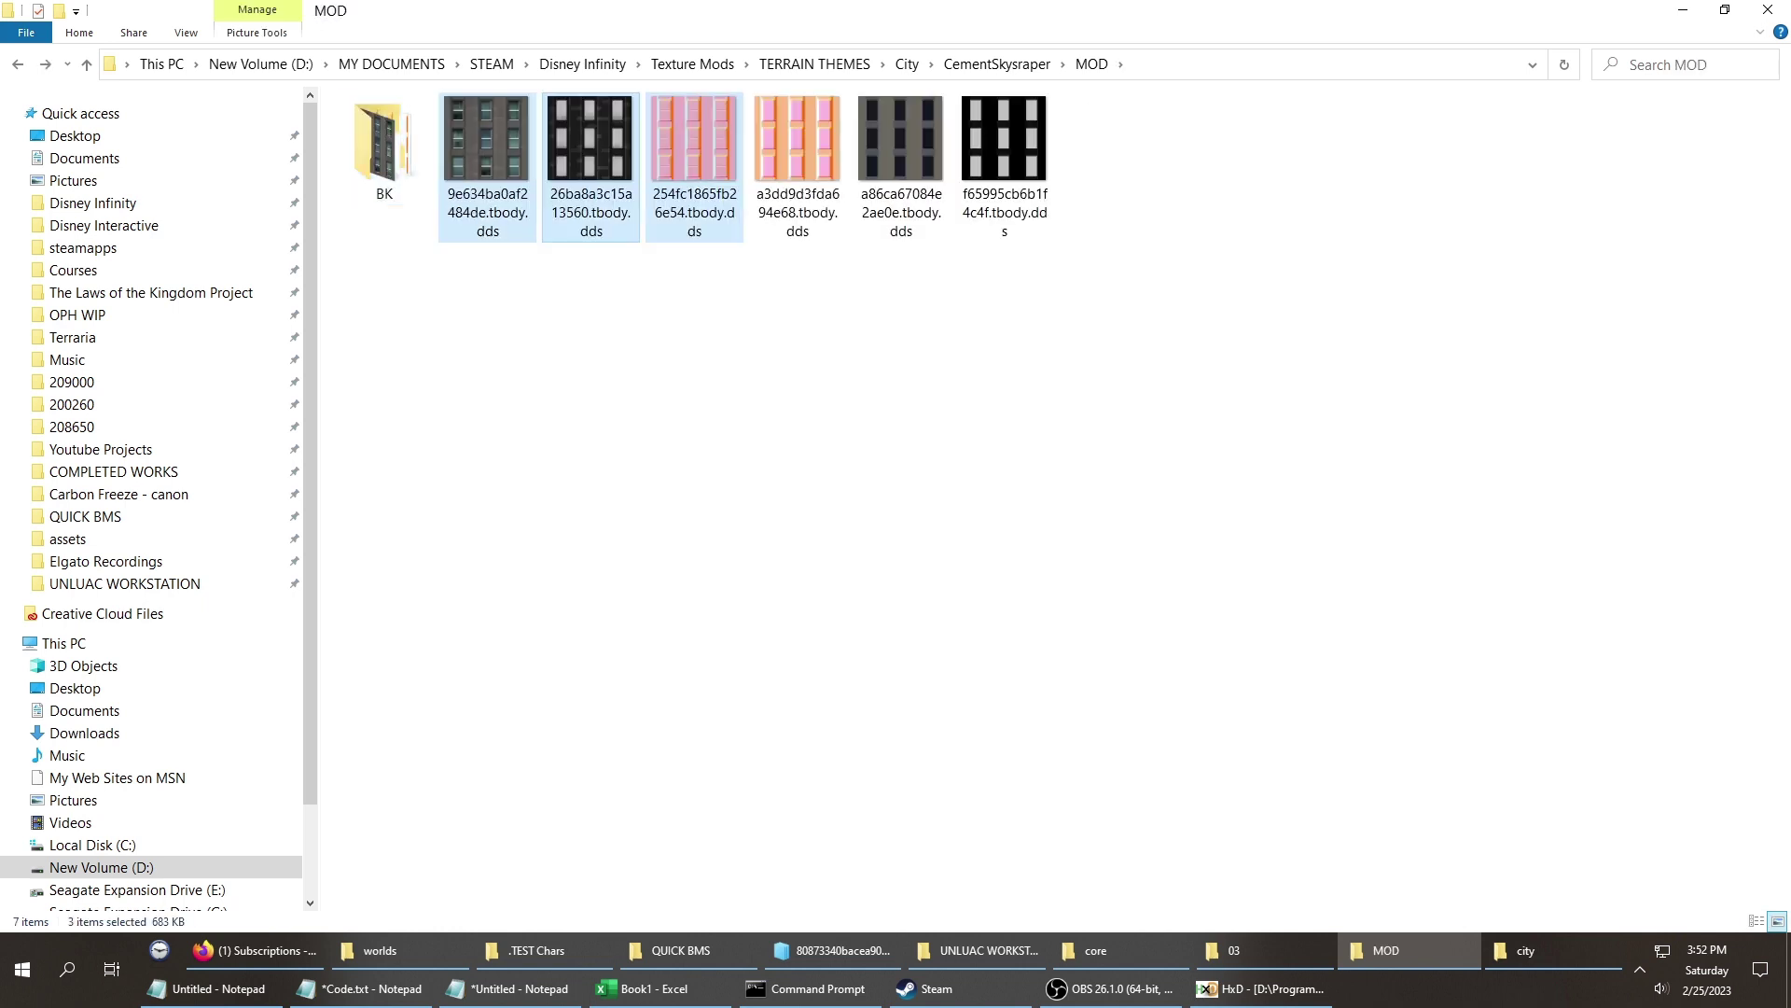
pyautogui.doubleClick(384, 149)
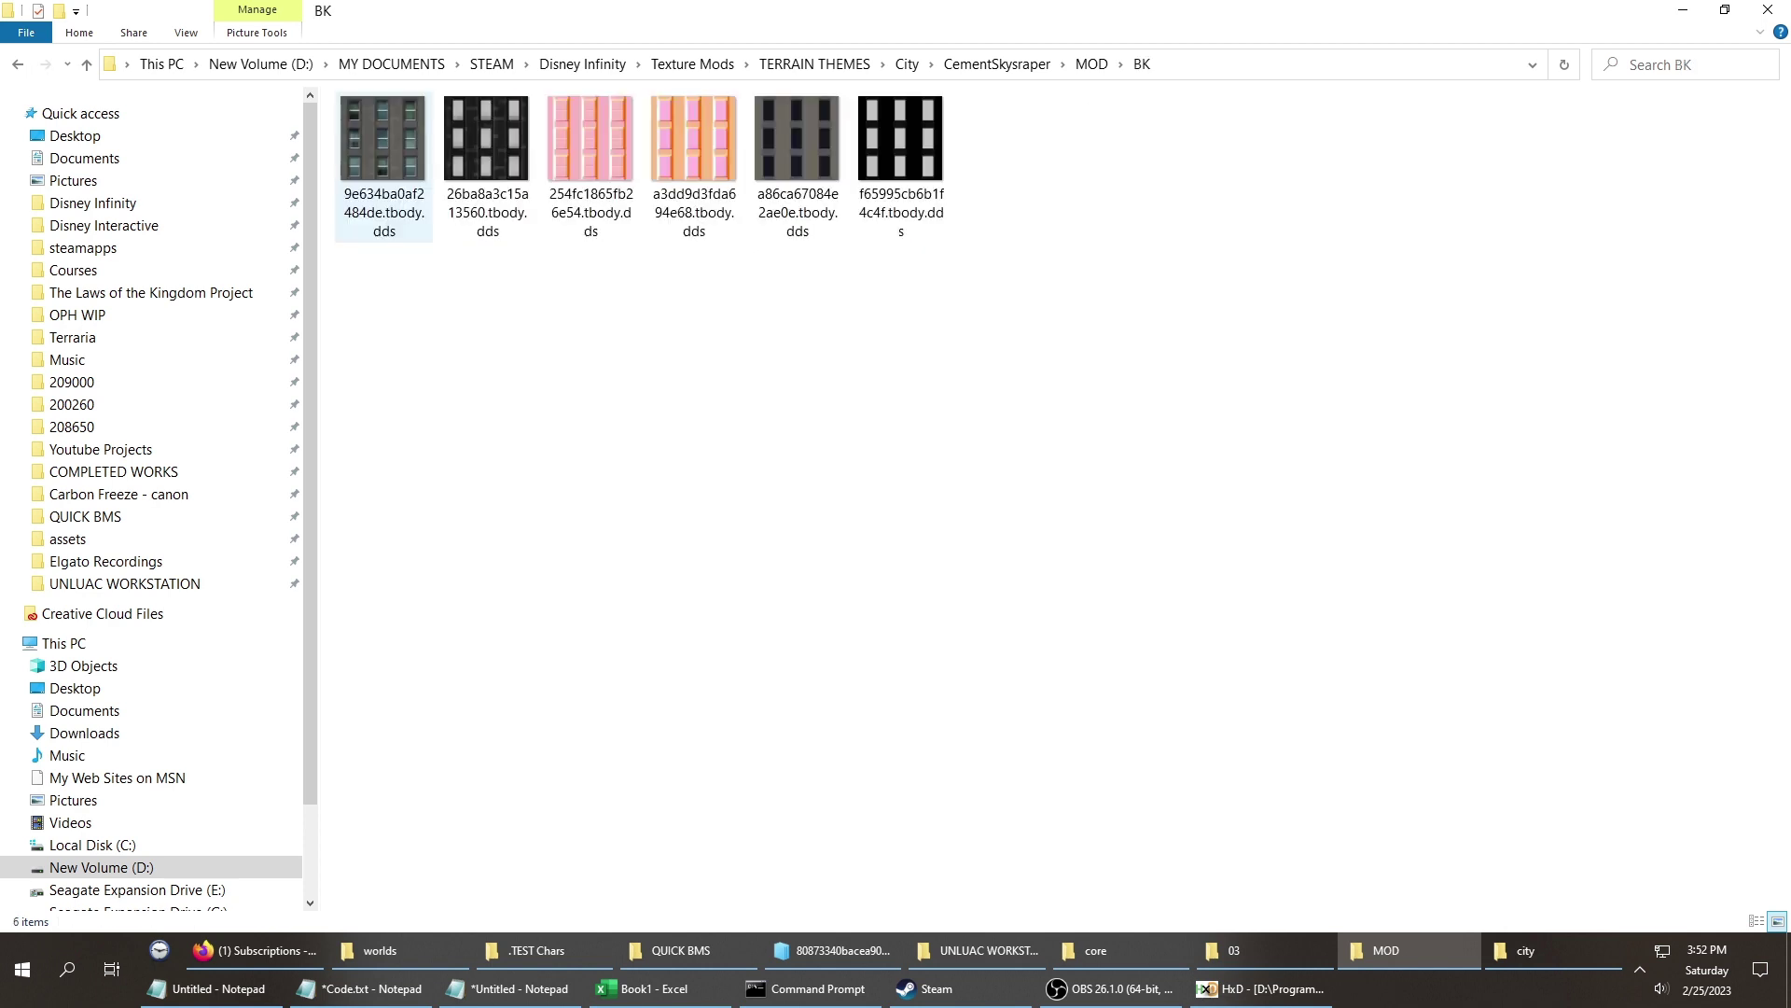
pyautogui.hotkey('alt', 'Left')
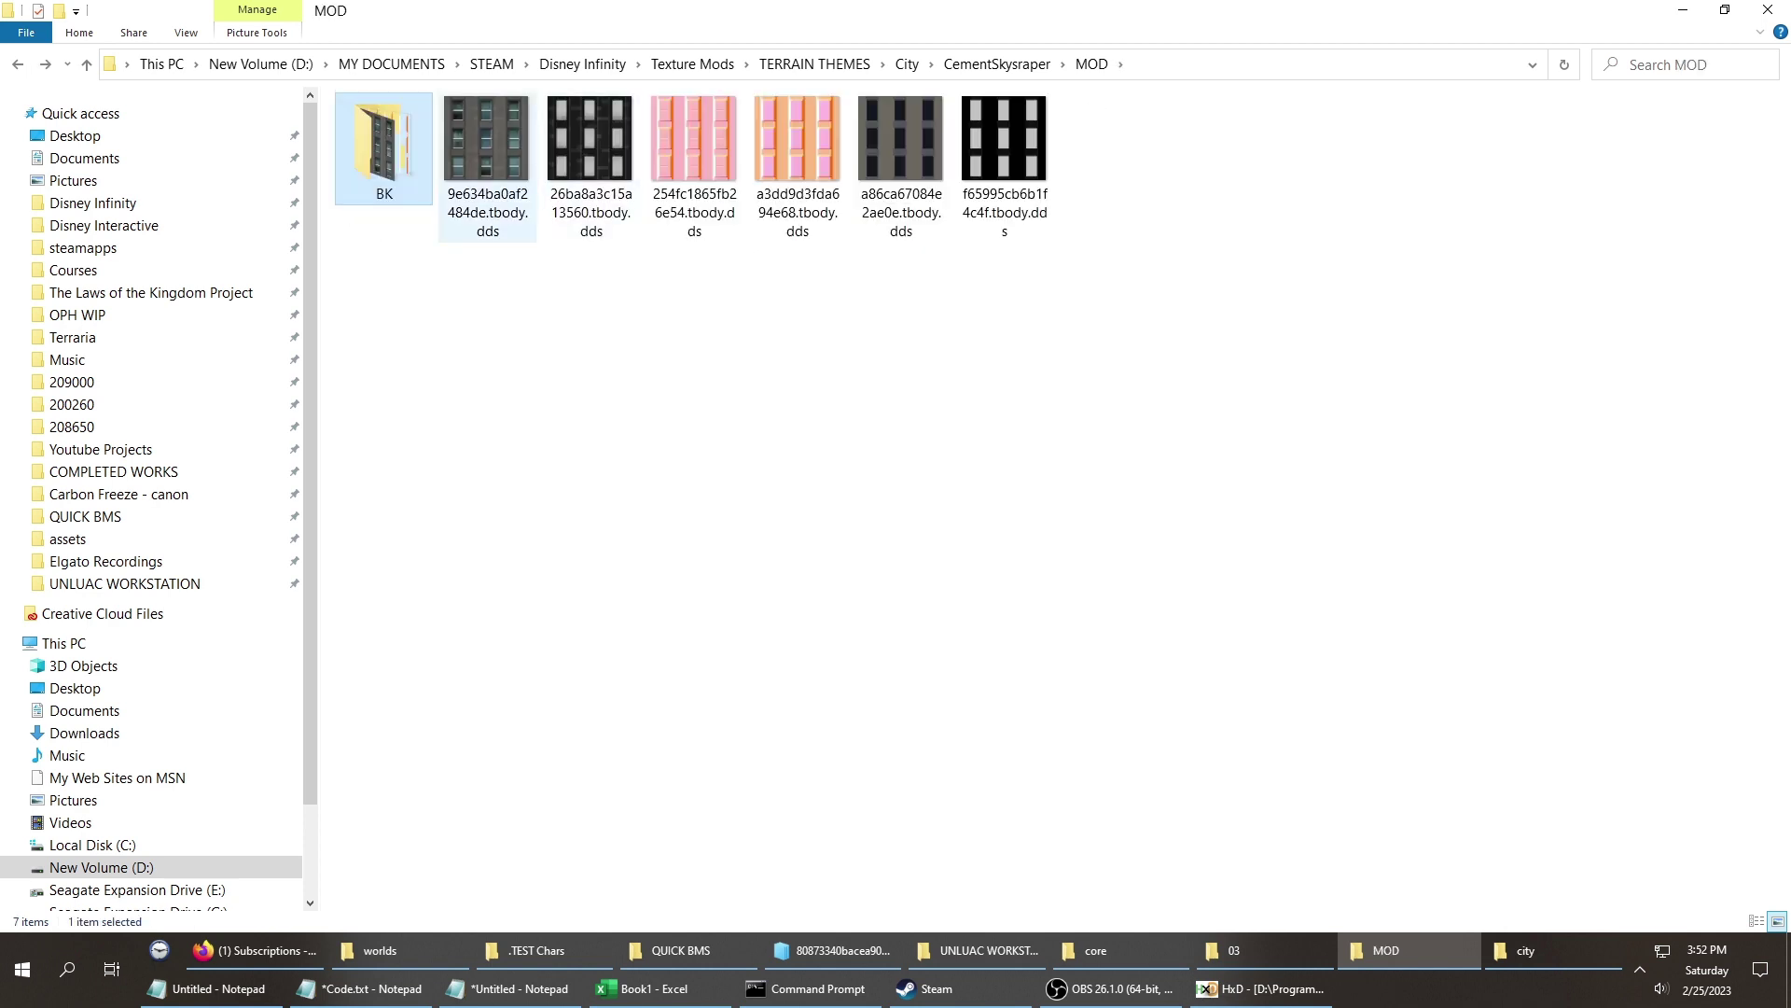
# Rename 9e634ba0af2484de.tbody.dds as a86ca67084e2ae0e.tbody, using the name copied from the original a86ca67084e2ae0e texture and dropping the .dds extension.
pyautogui.click(900, 167)
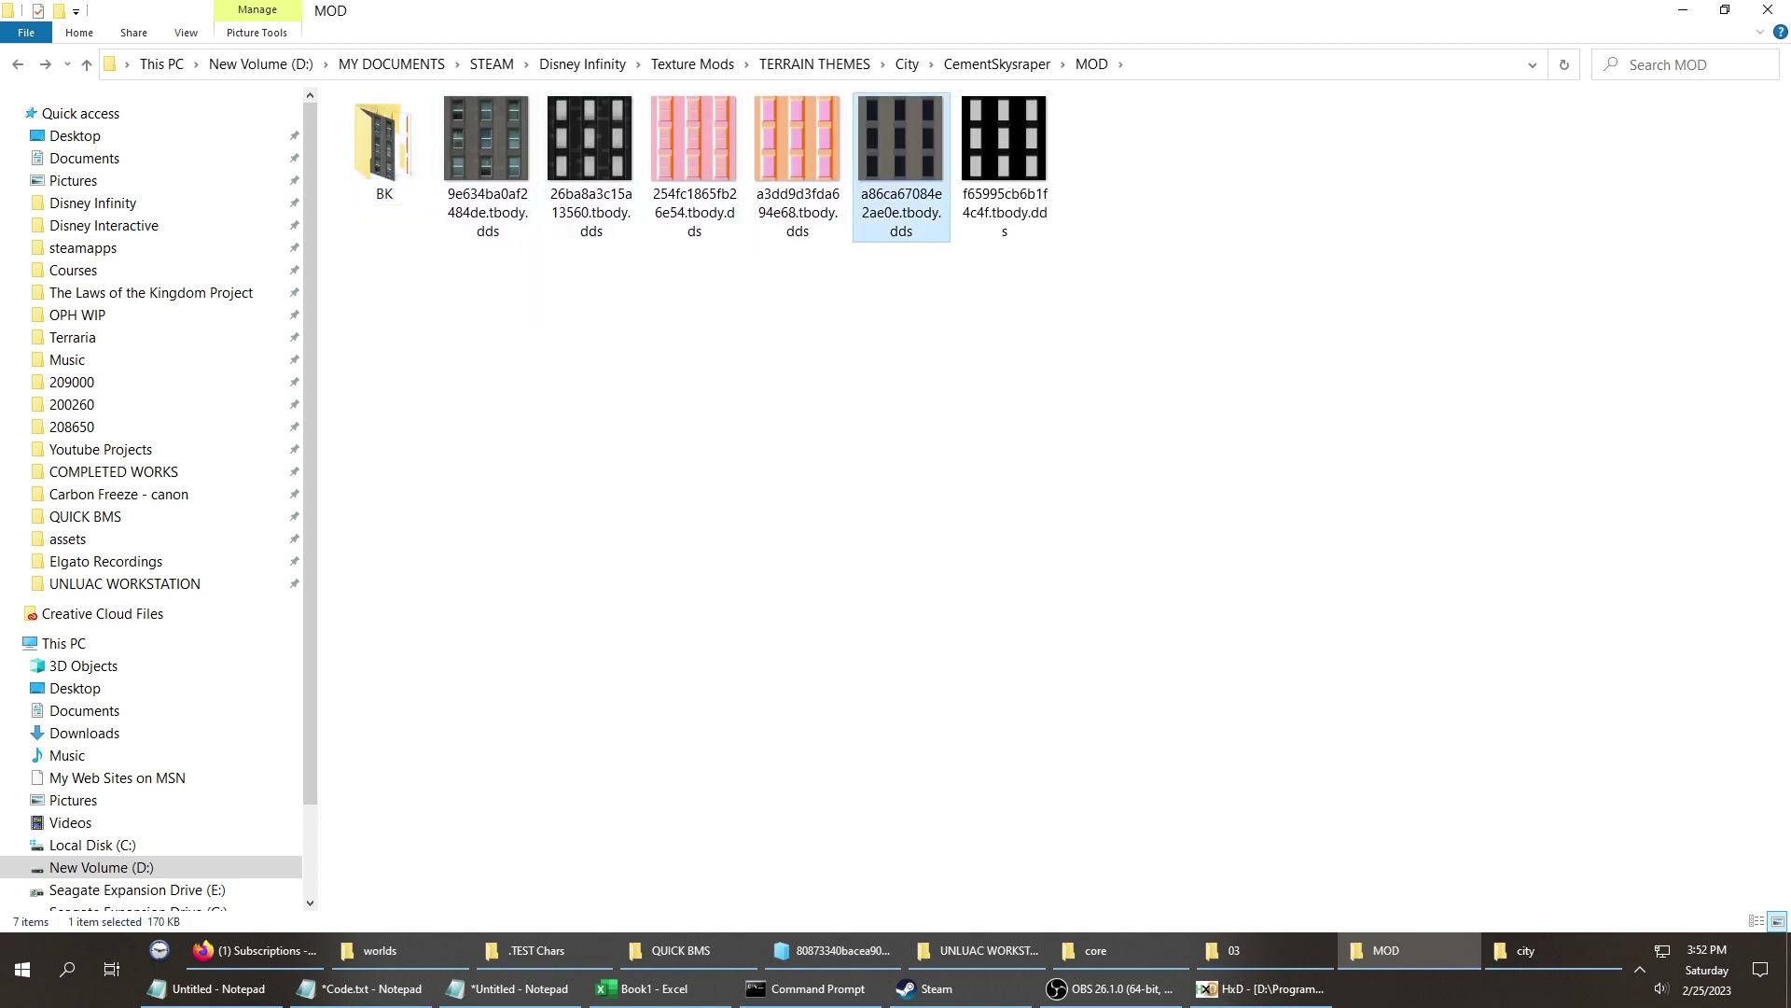
pyautogui.press('F2')
pyautogui.hotkey('ctrl', 'c')
pyautogui.press('Escape')
pyautogui.press('Left')
pyautogui.press('Left')
pyautogui.press('Left')
pyautogui.press('Left')
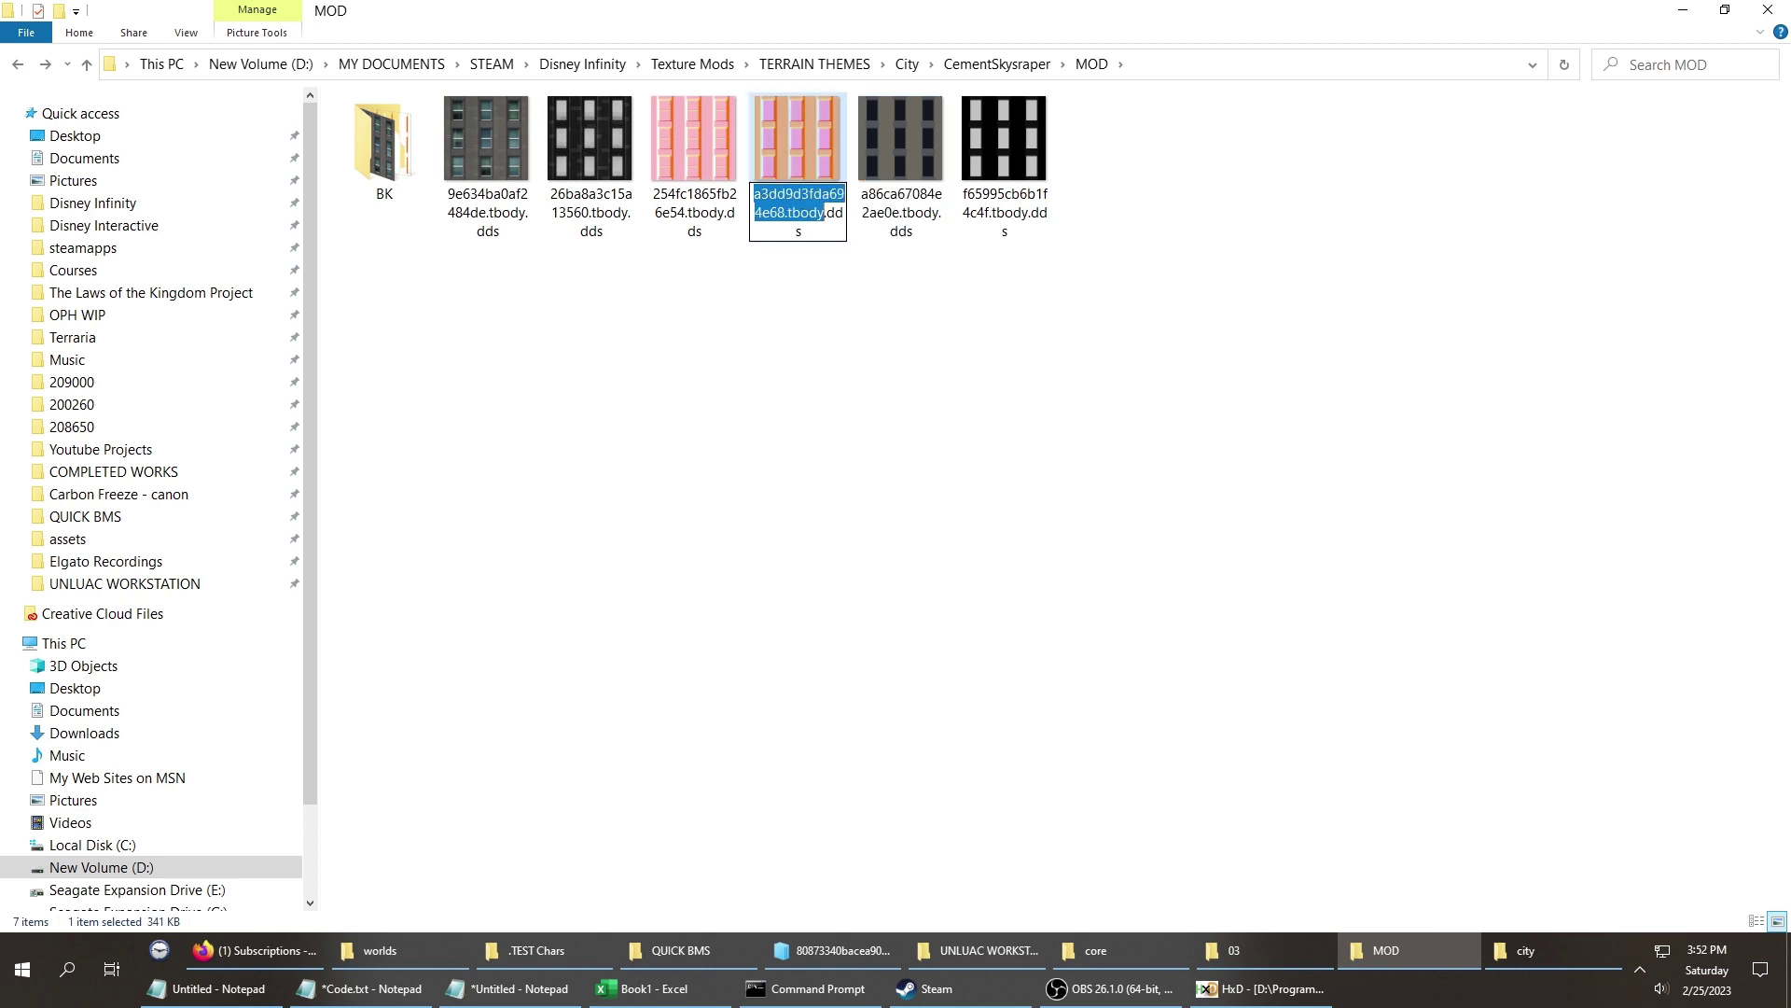
pyautogui.press('F2')
pyautogui.hotkey('ctrl', 'v')
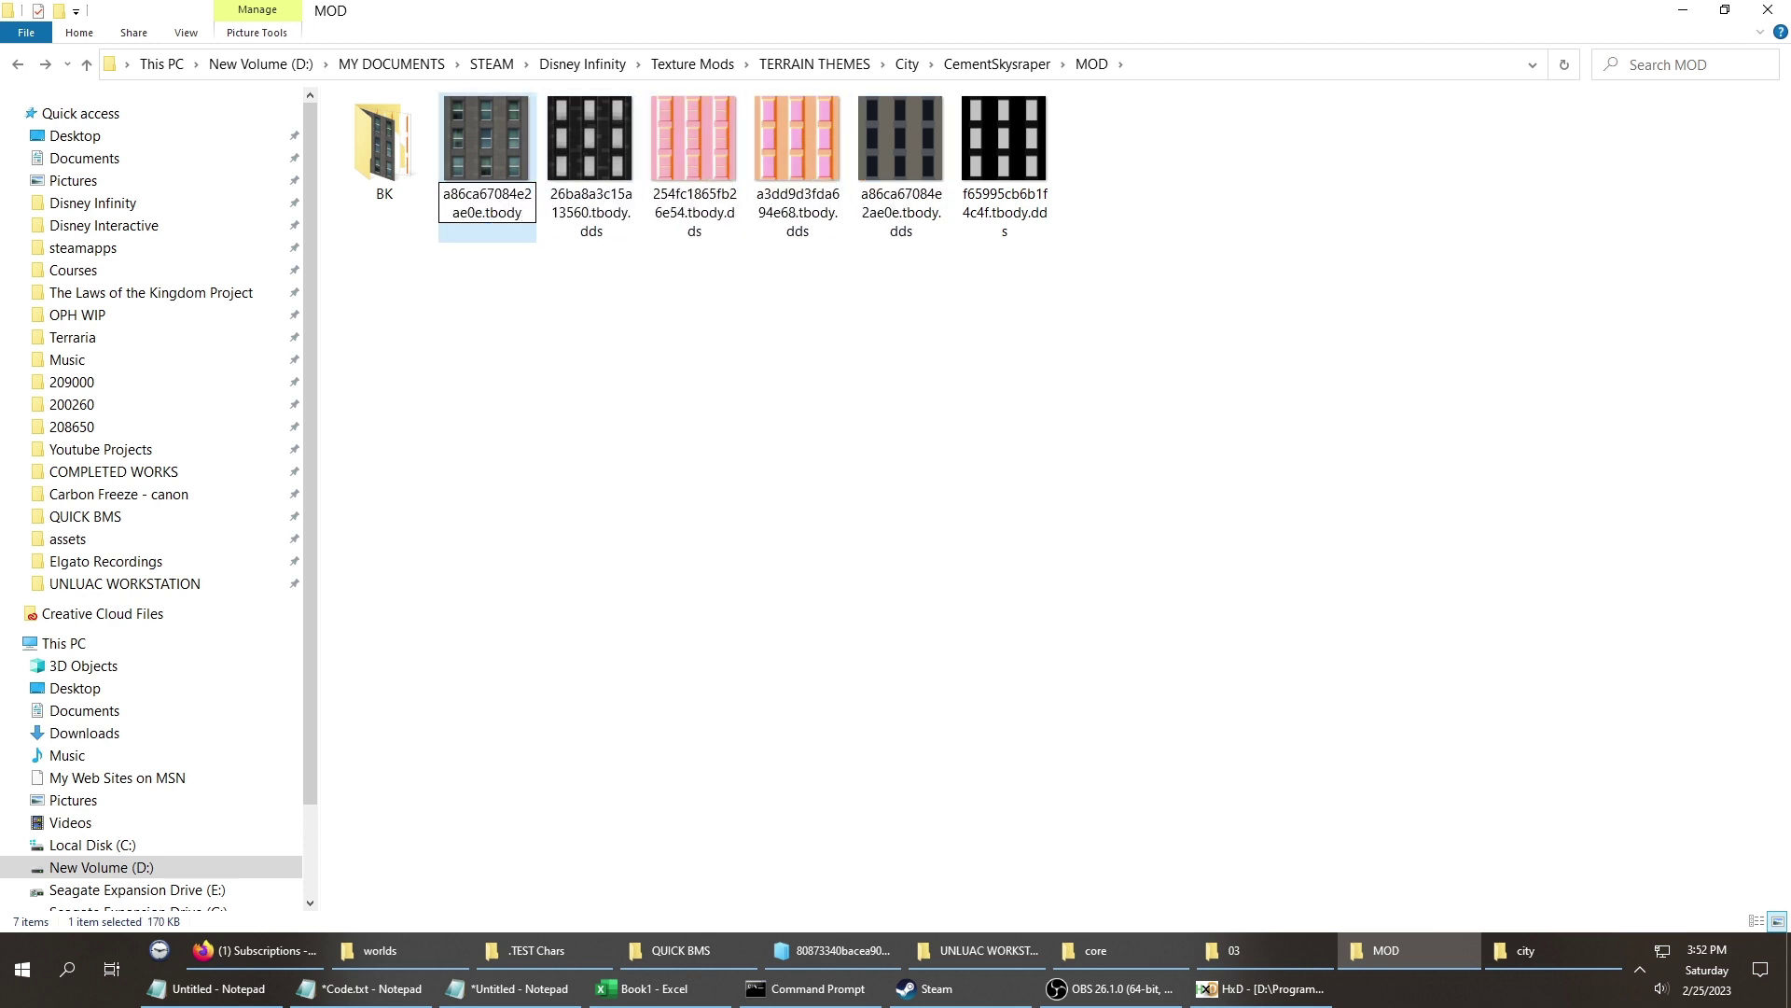
pyautogui.press('Return')
pyautogui.press('Return')
# Rename 26ba8a3c15a13560.tbody.dds as f65995cb6b1f4c4f.tbody, using the original texture's copied name without the .dds extension.
pyautogui.press('Right')
pyautogui.press('Right')
pyautogui.press('F2')
pyautogui.hotkey('ctrl', 'c')
pyautogui.press('Escape')
pyautogui.press('Left')
pyautogui.press('Left')
pyautogui.press('Left')
pyautogui.press('Left')
pyautogui.press('Left')
pyautogui.press('F2')
pyautogui.hotkey('ctrl', 'a')
pyautogui.hotkey('ctrl', 'v')
pyautogui.press('Return')
pyautogui.press('Return')
# Rename 254fc1865fb26e54.tbody.dds as a3dd9d3fda694e68.tbody, dropping the .dds extension.
pyautogui.press('Right')
pyautogui.press('Left')
pyautogui.press('Left')
pyautogui.press('Left')
pyautogui.press('Left')
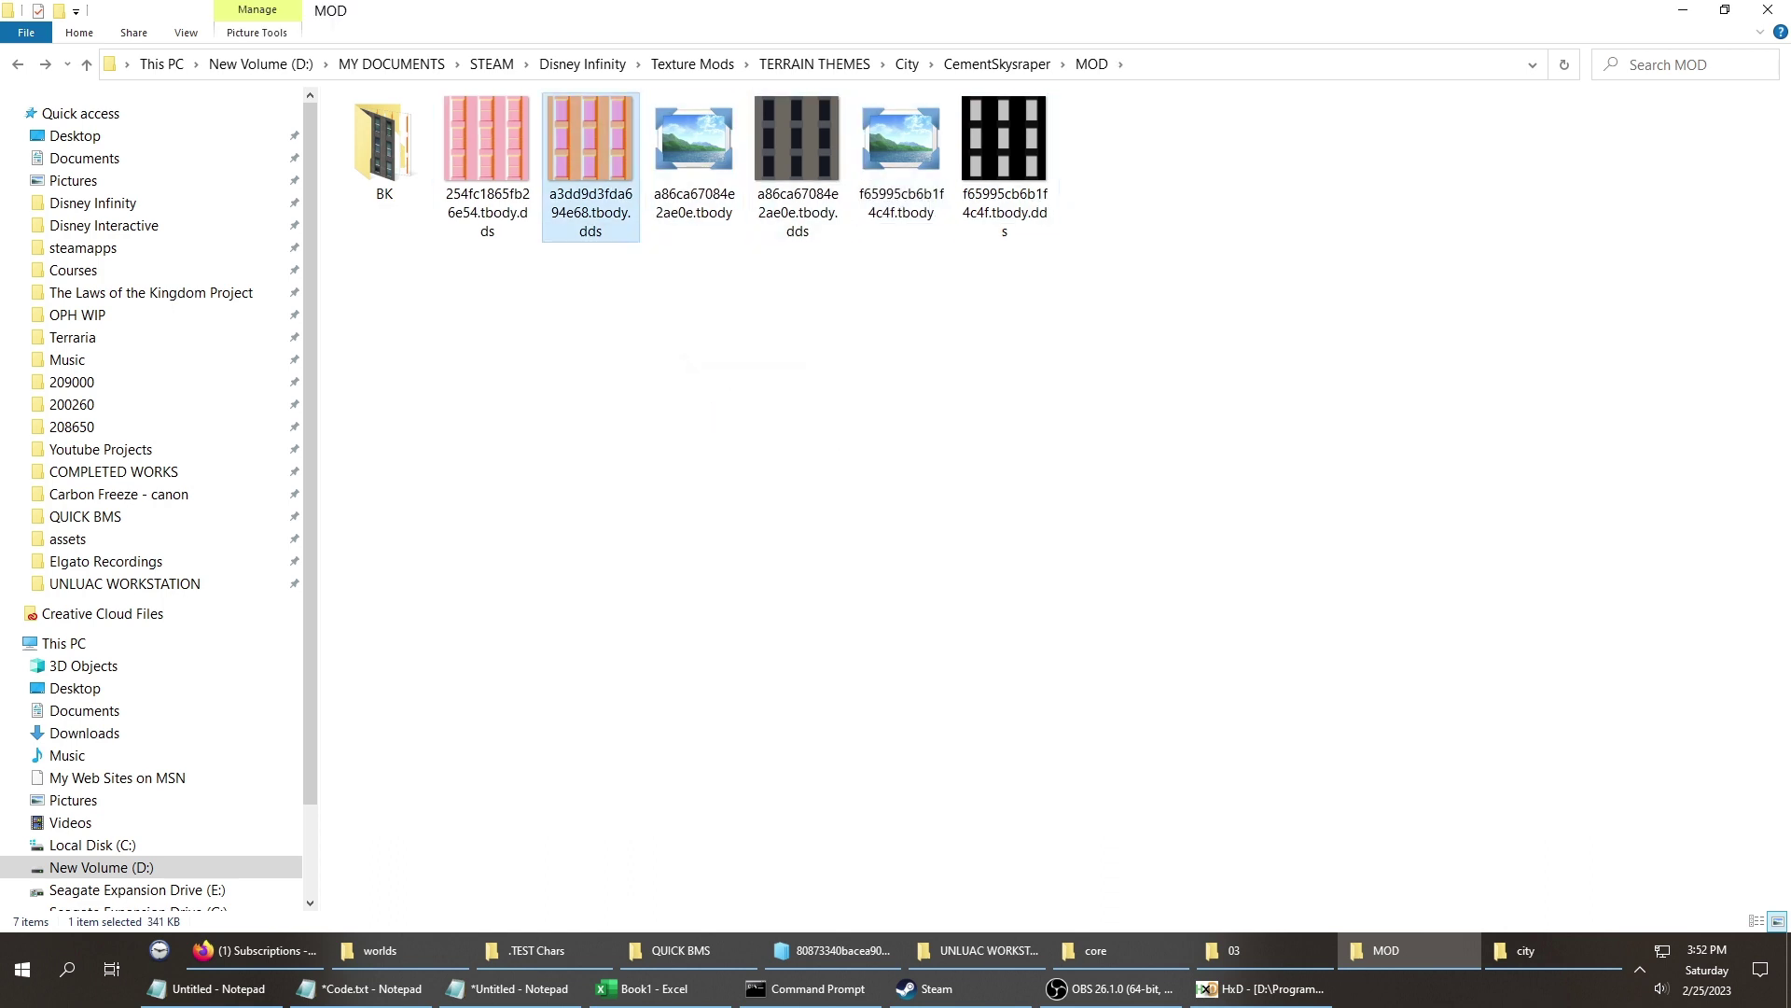
pyautogui.press('Left')
pyautogui.press('F2')
pyautogui.hotkey('ctrl', 'a')
pyautogui.hotkey('ctrl', 'v')
pyautogui.press('Return')
pyautogui.press('Return')
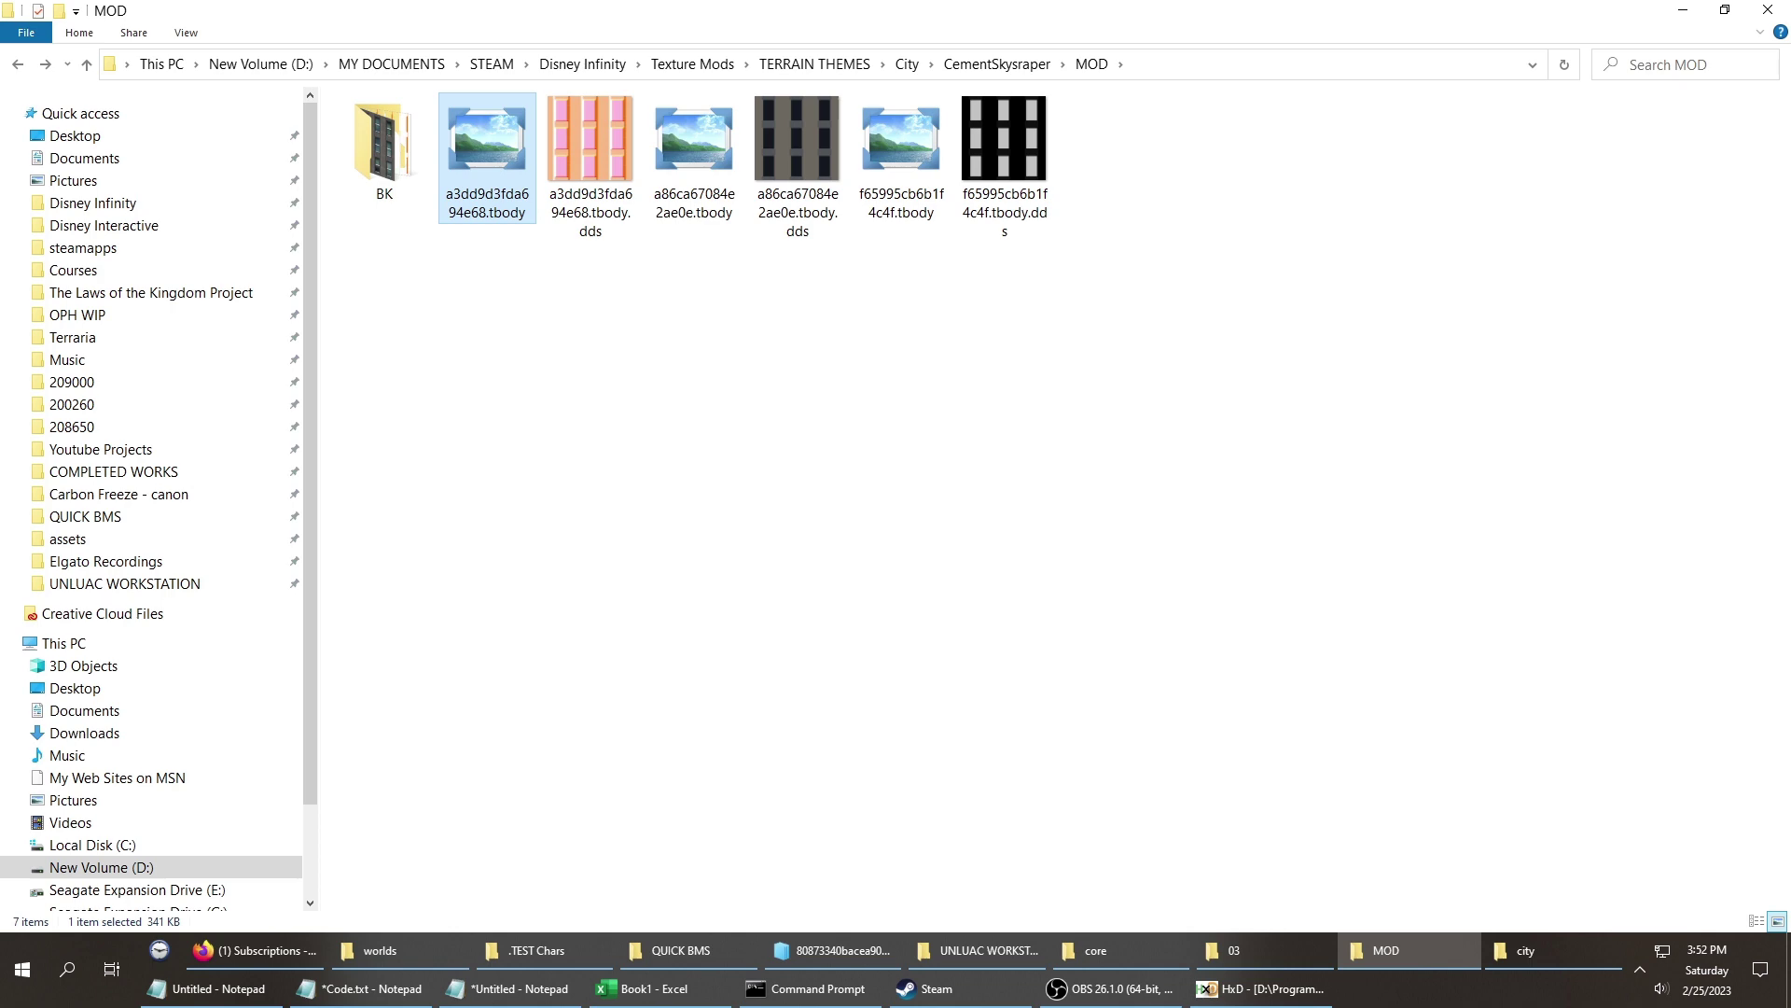
# Copy the three renamed .tbody files from MOD into the Disney Infinity 3.0 assets textures folder, replacing the existing files.
pyautogui.click(900, 157)
pyautogui.keyDown('ctrl'); pyautogui.click(693, 157); pyautogui.keyUp('ctrl')
pyautogui.keyDown('ctrl'); pyautogui.click(487, 156); pyautogui.keyUp('ctrl')
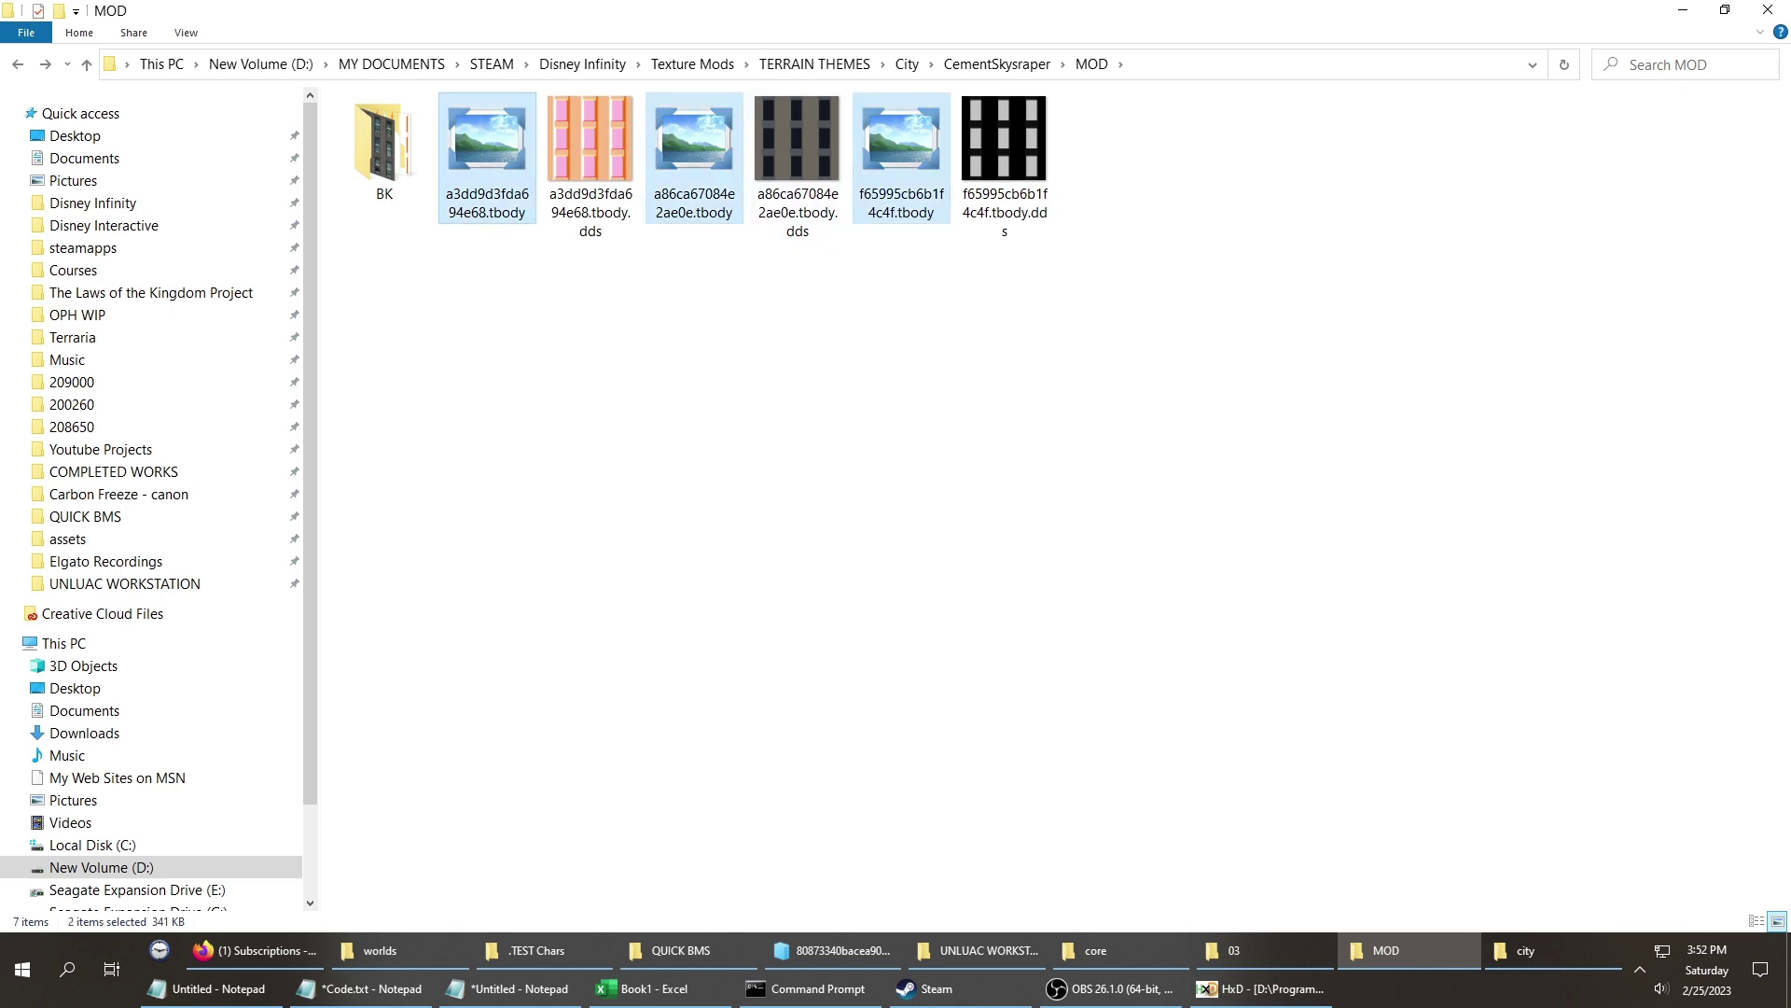
pyautogui.hotkey('alt', 'Tab')
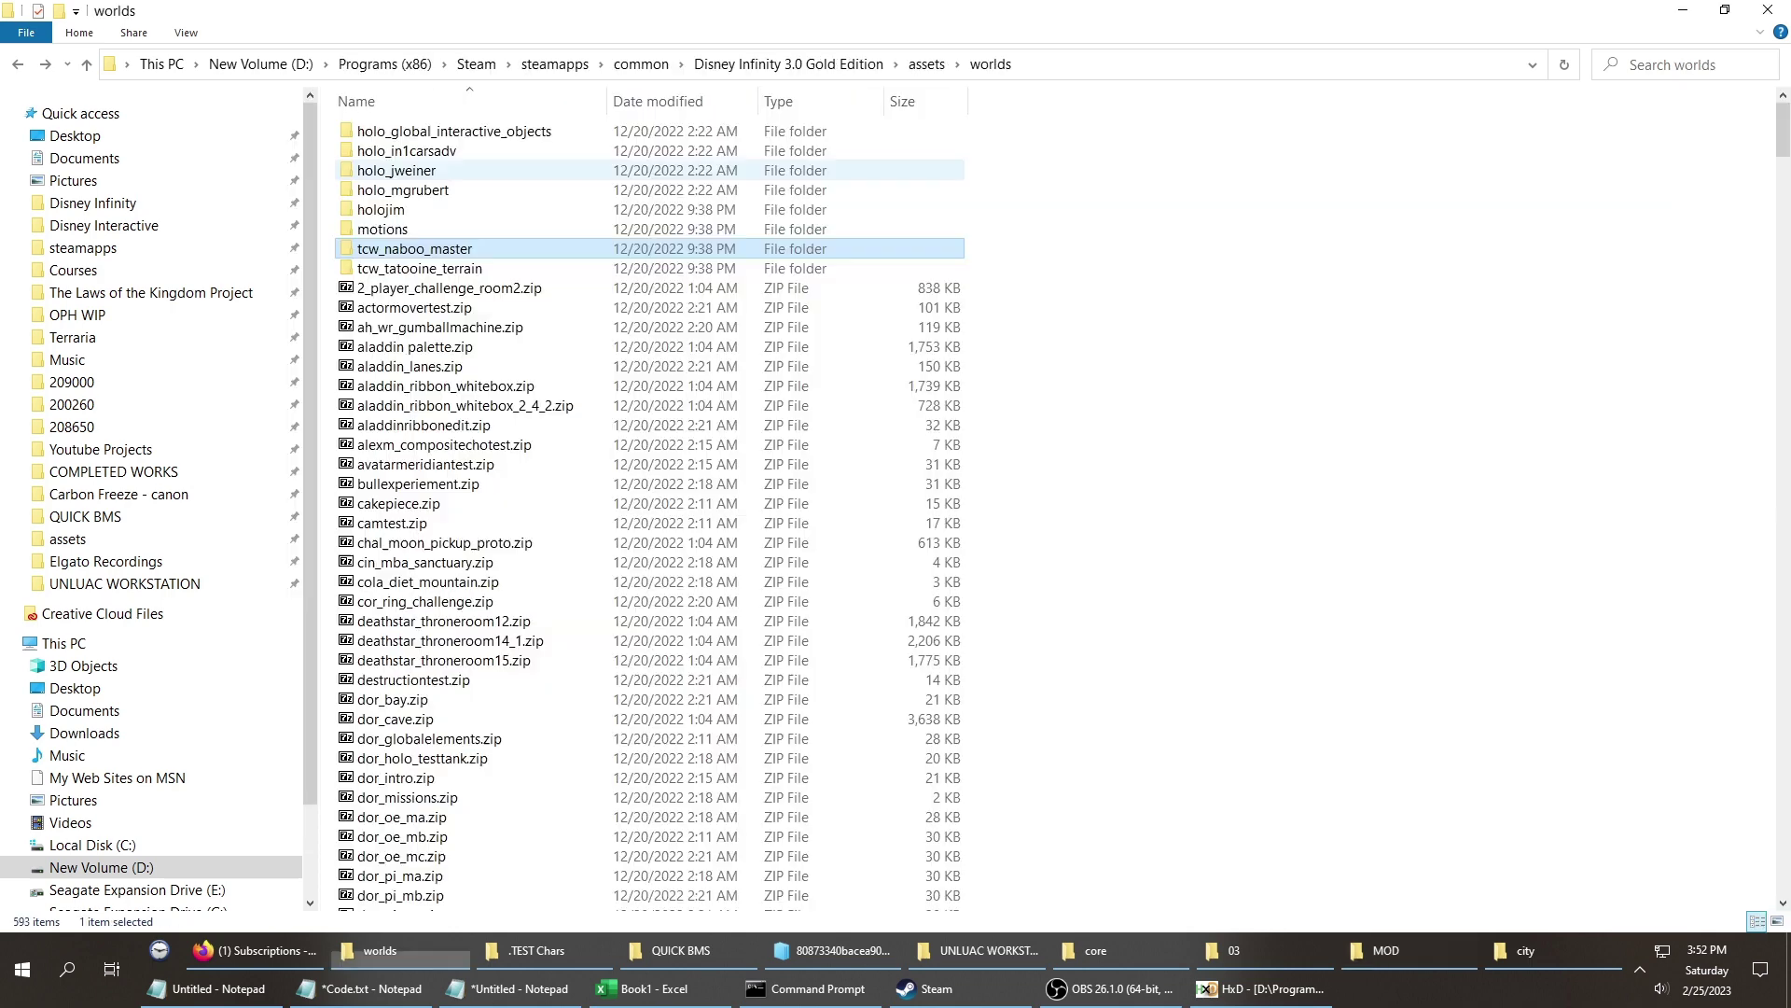
pyautogui.hotkey('alt', 'Tab')
pyautogui.click(414, 568)
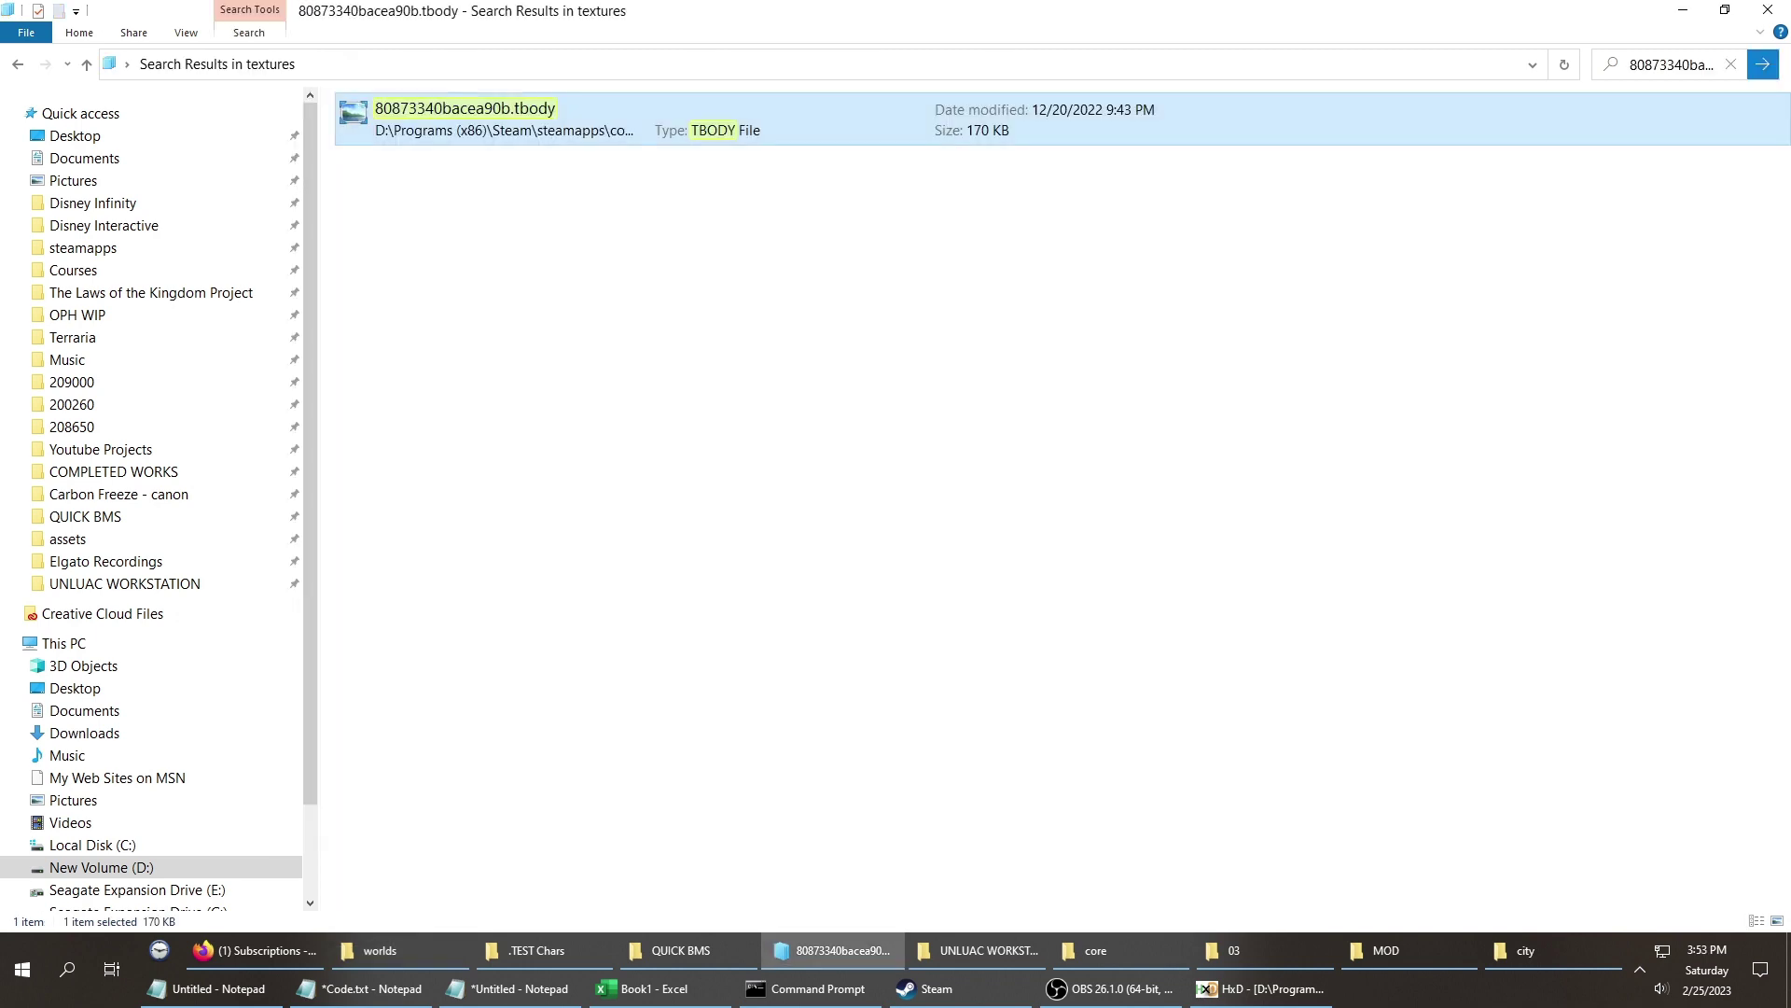
pyautogui.hotkey('alt', 'Left')
pyautogui.hotkey('ctrl', 'v')
pyautogui.press('Down')
pyautogui.press('Up')
pyautogui.press('Return')
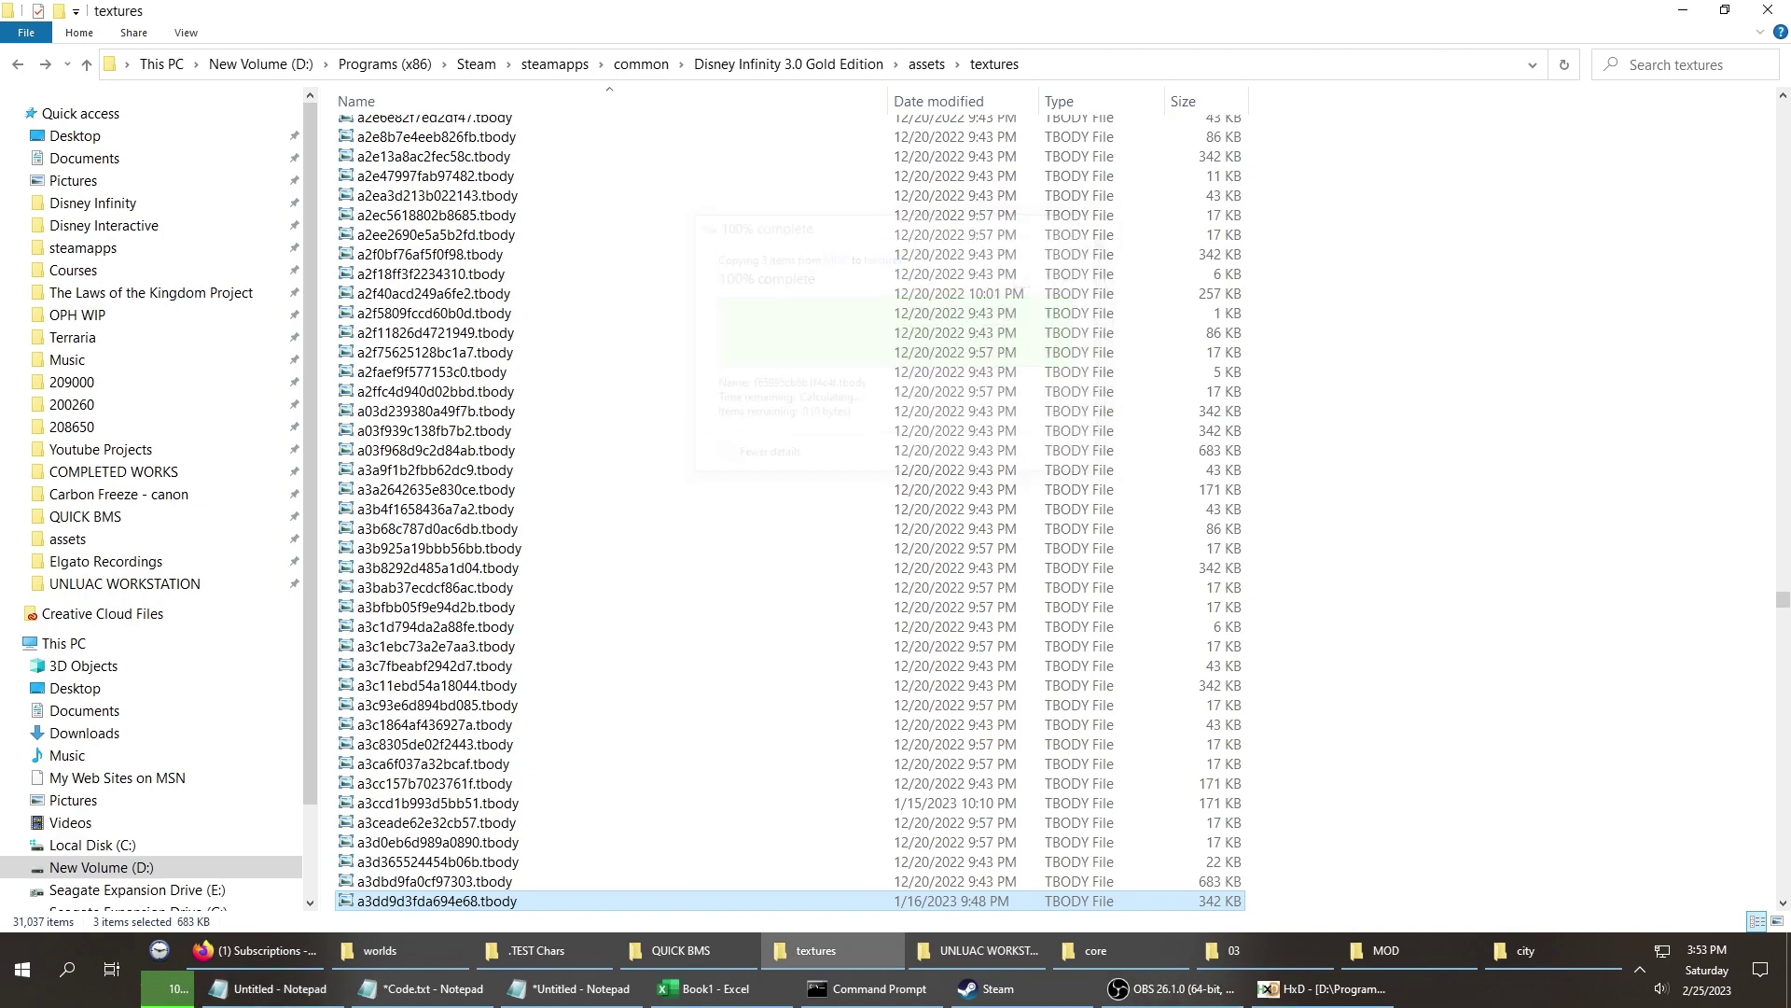
# Launch Disney Infinity 3.0: Gold Edition from Steam and replace the building's red brick ground-floor blocks with cement skyscraper window blocks.
pyautogui.click(932, 988)
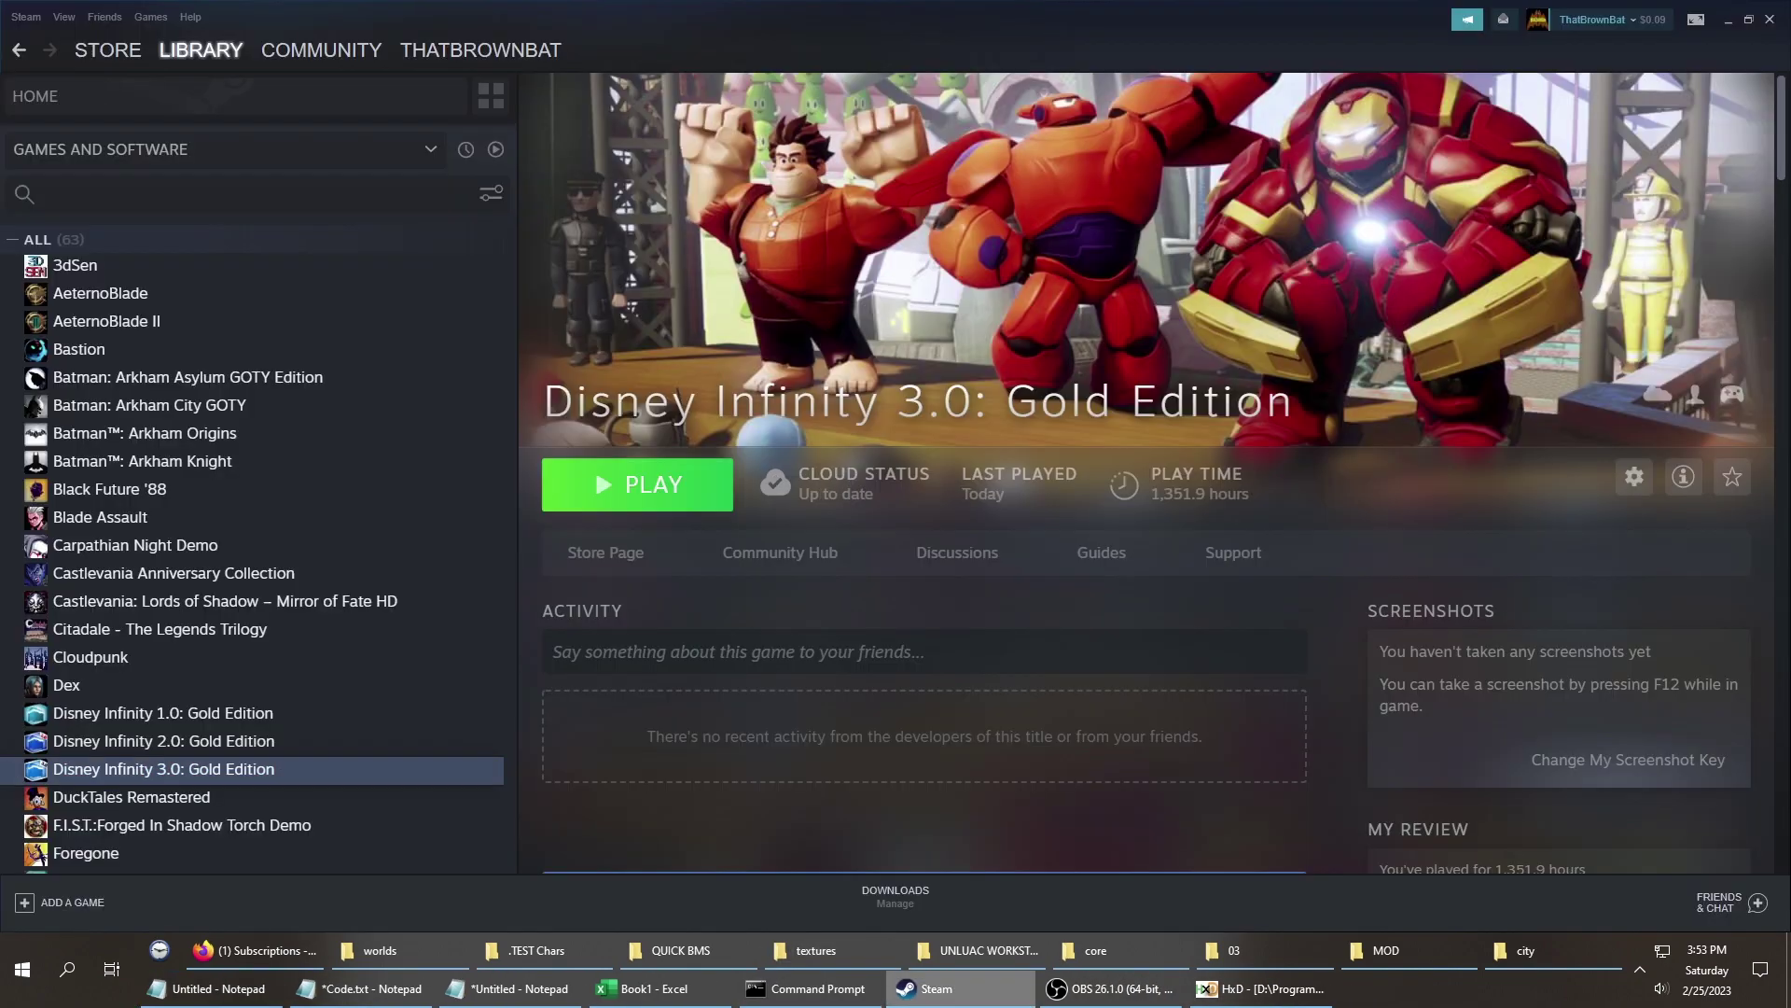
pyautogui.click(616, 485)
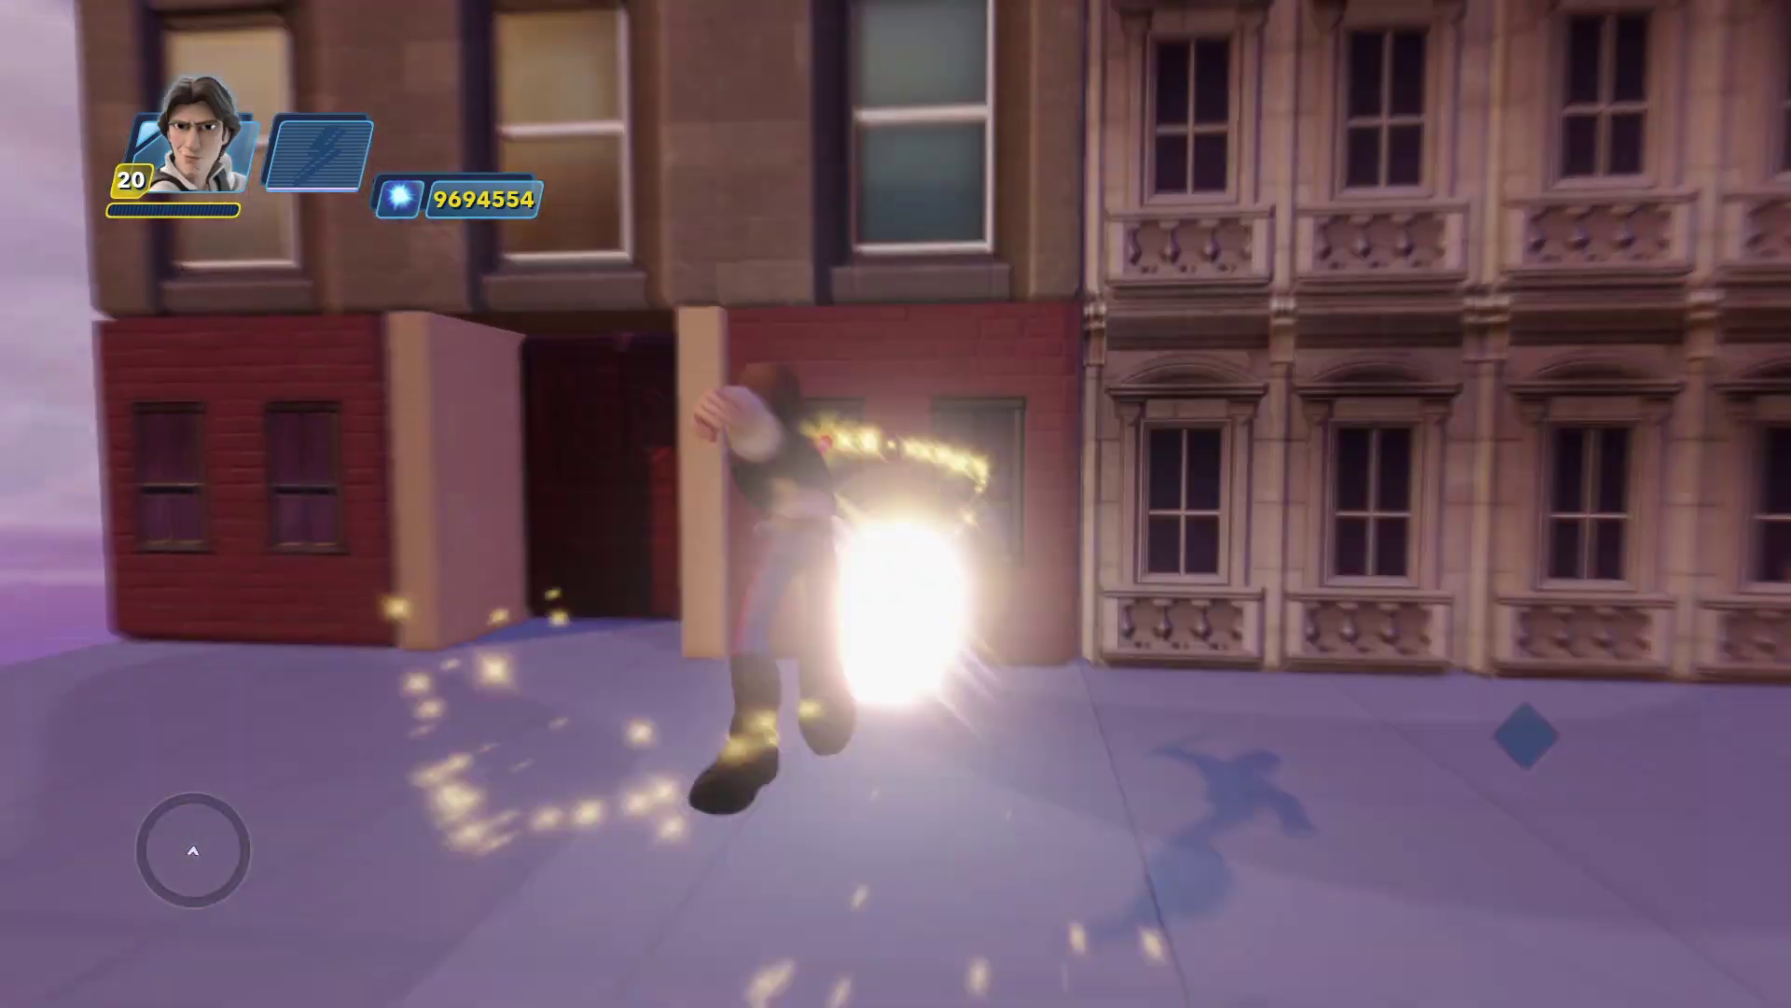
pyautogui.press('Escape')
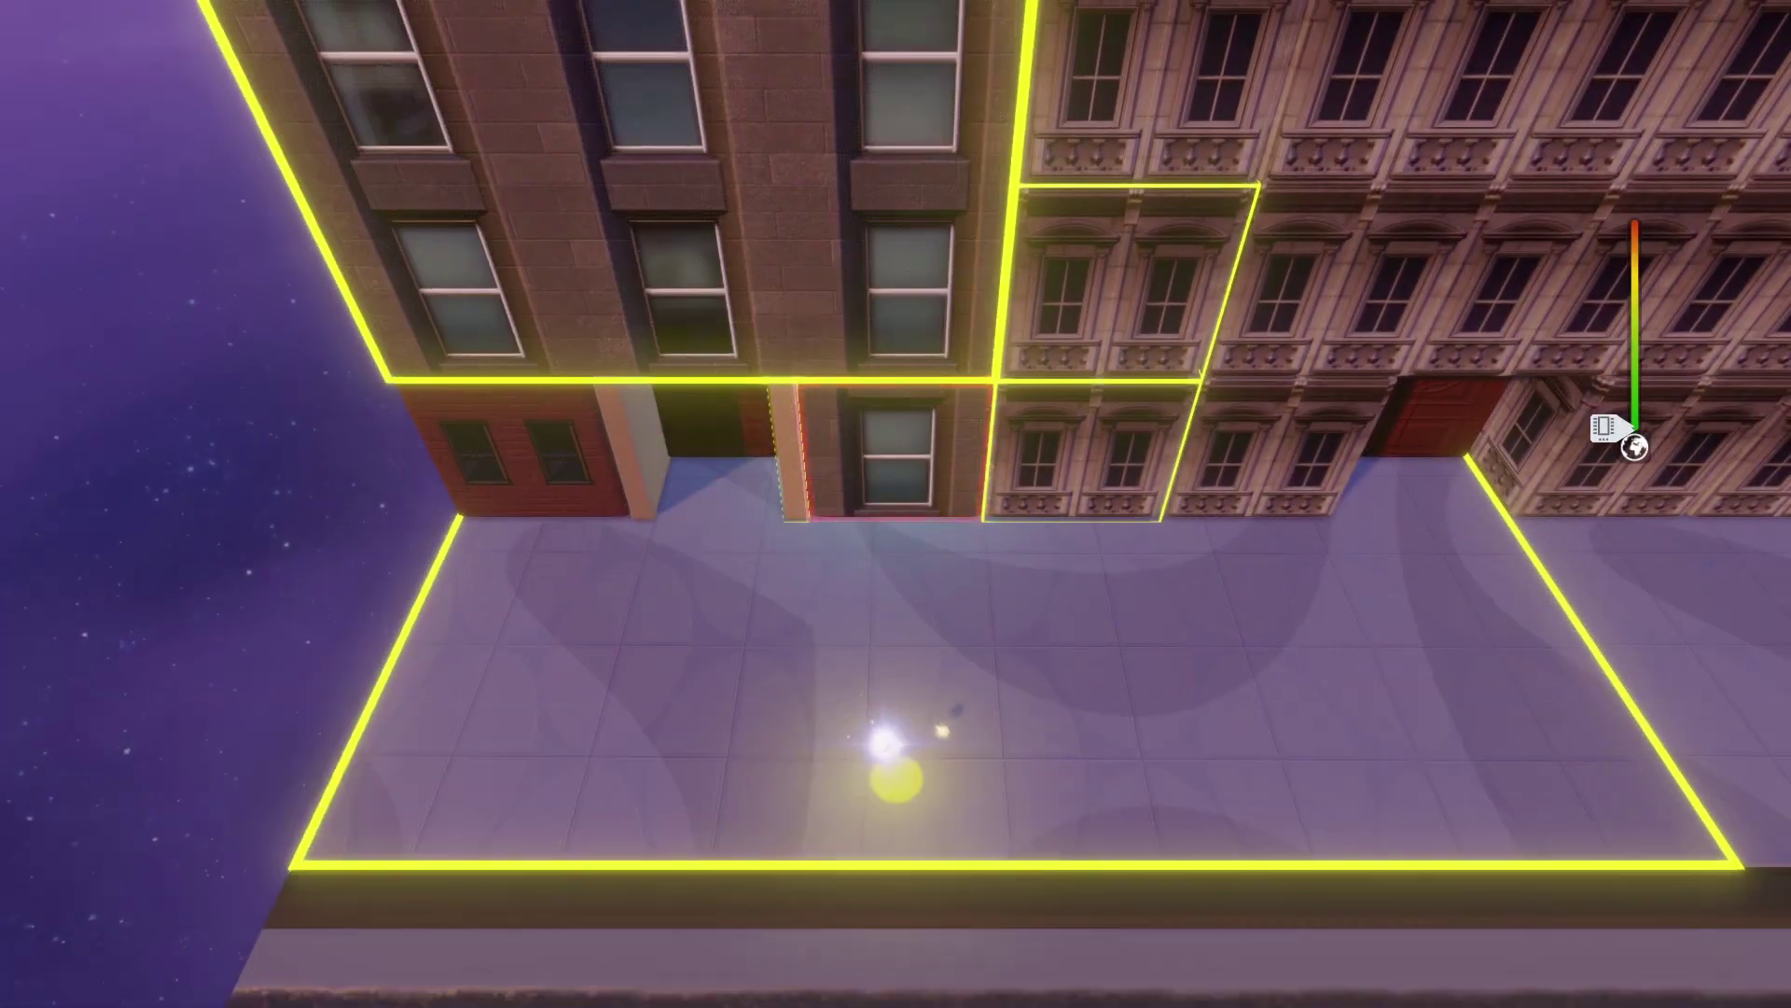
pyautogui.press('e')
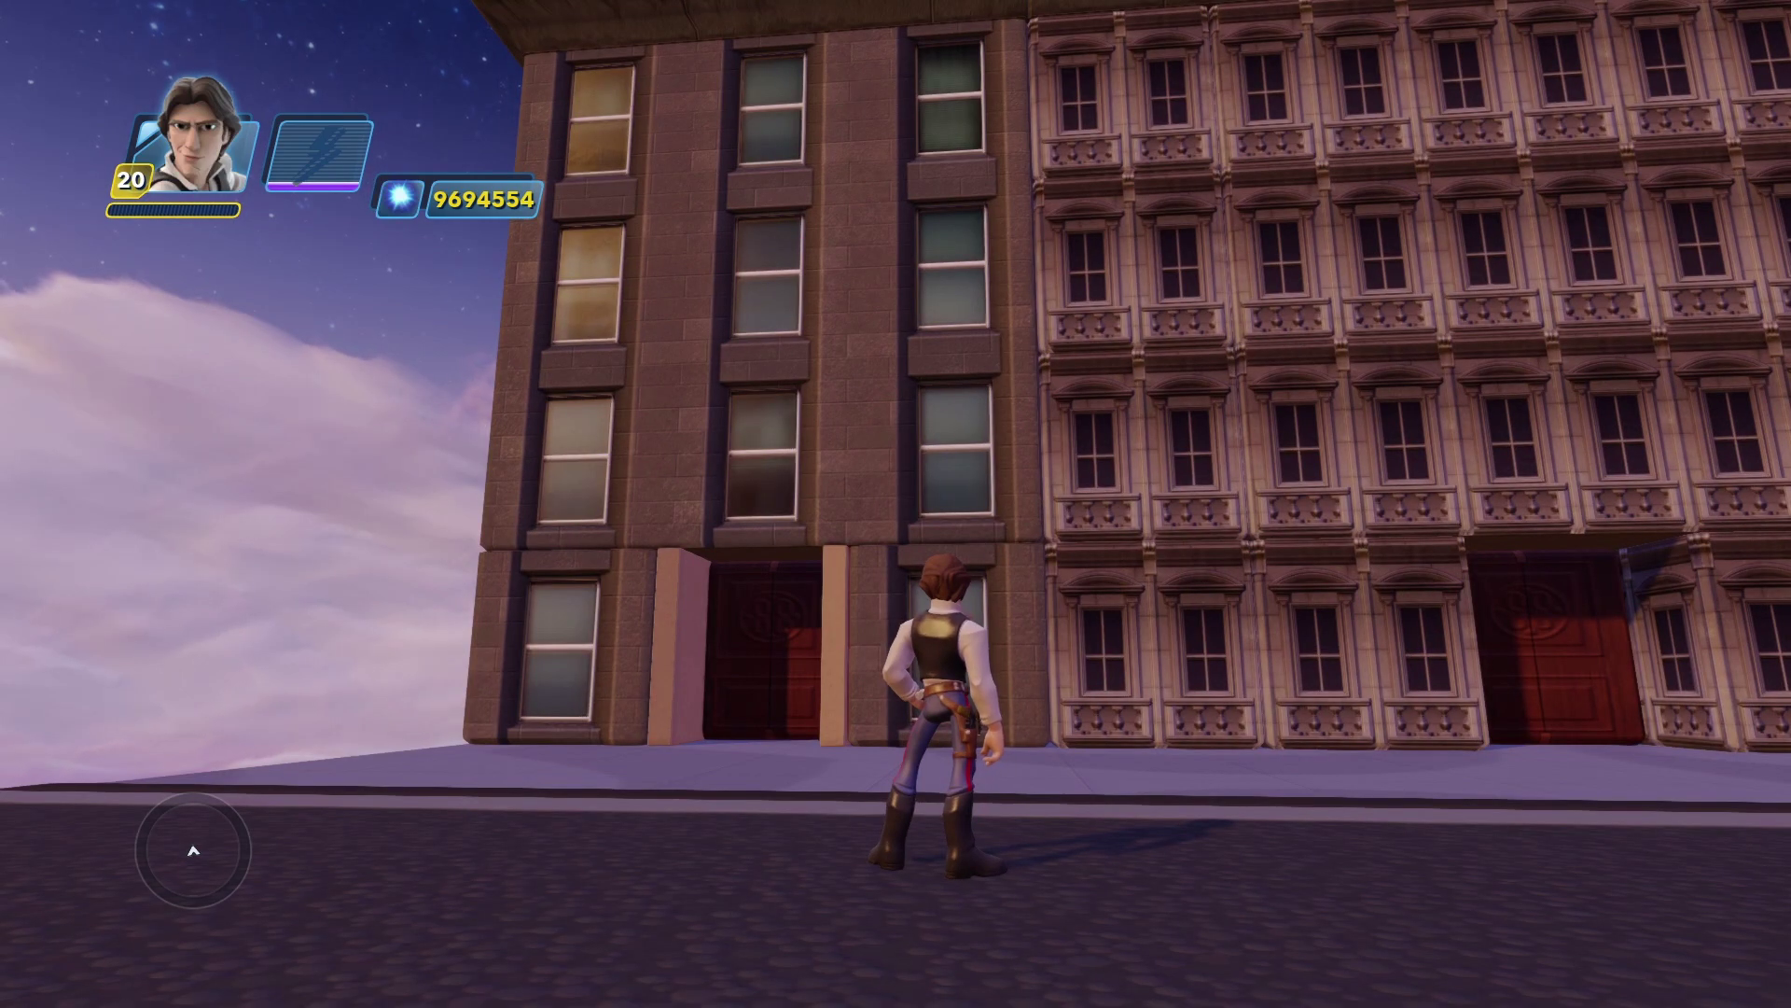
# Walk the character along the street and examine the retextured cement skyscraper blocks beside the neighbouring facades.
pyautogui.press('d')
pyautogui.press('w')
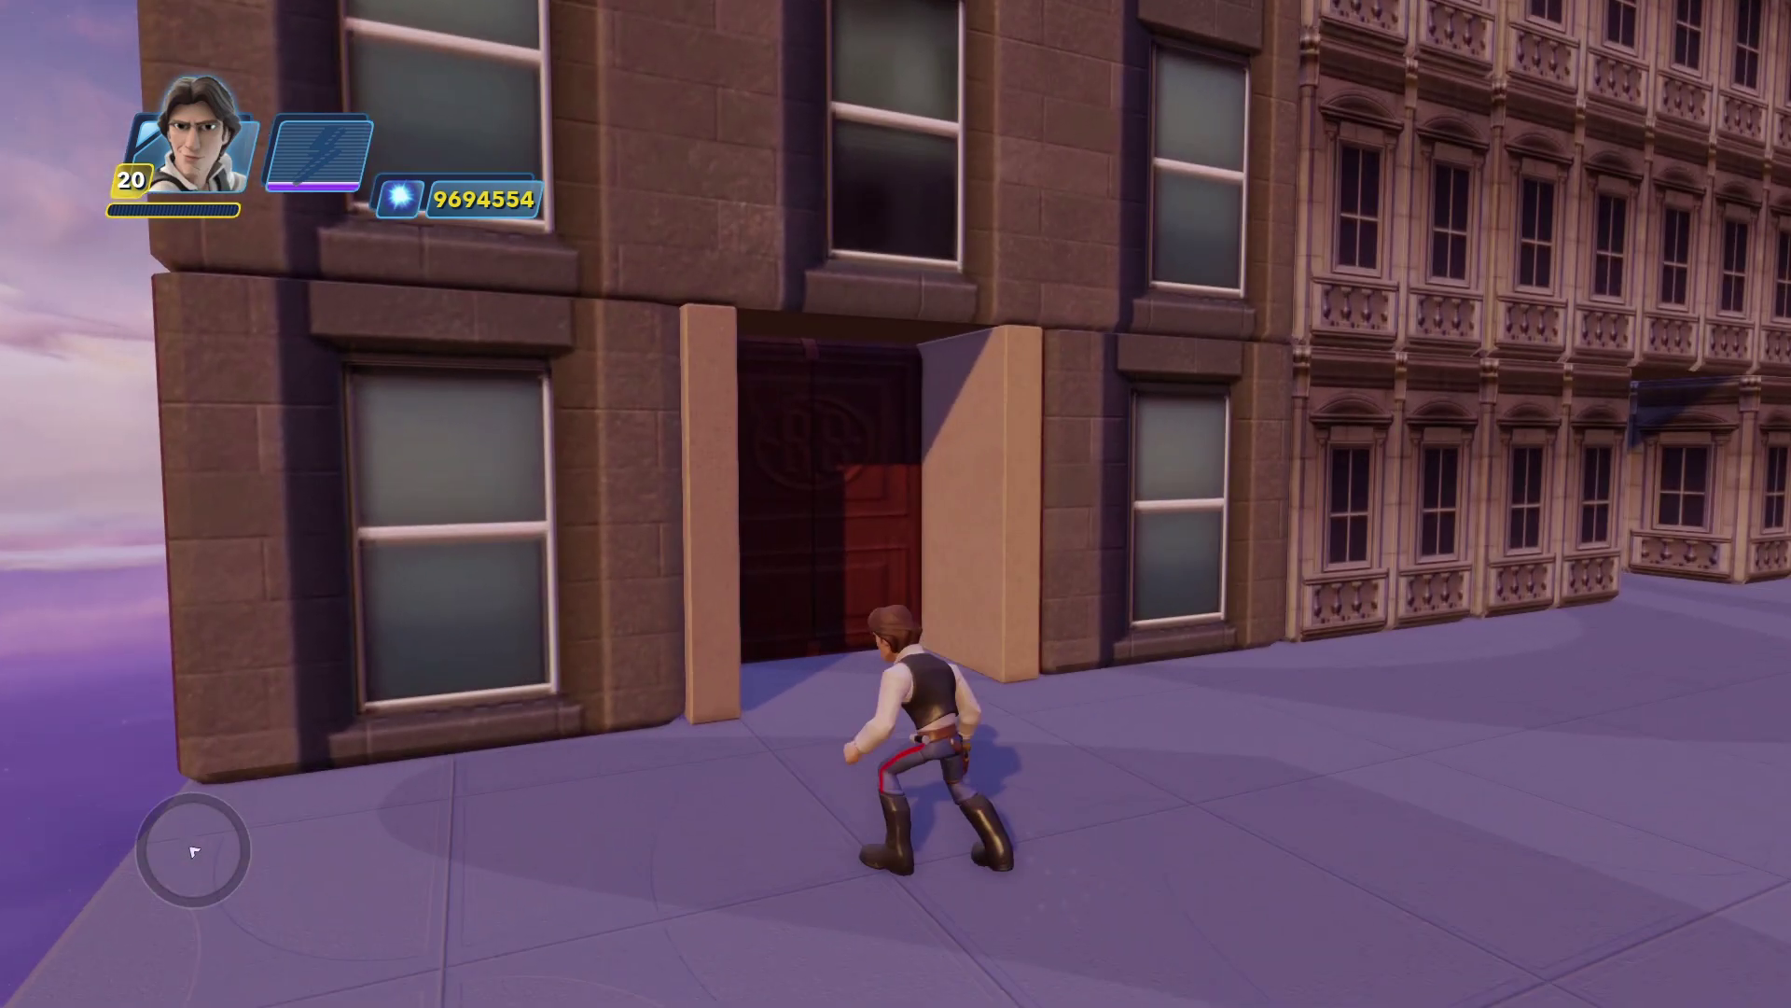
pyautogui.press('w')
pyautogui.press('d')
pyautogui.press('s')
pyautogui.press('d')
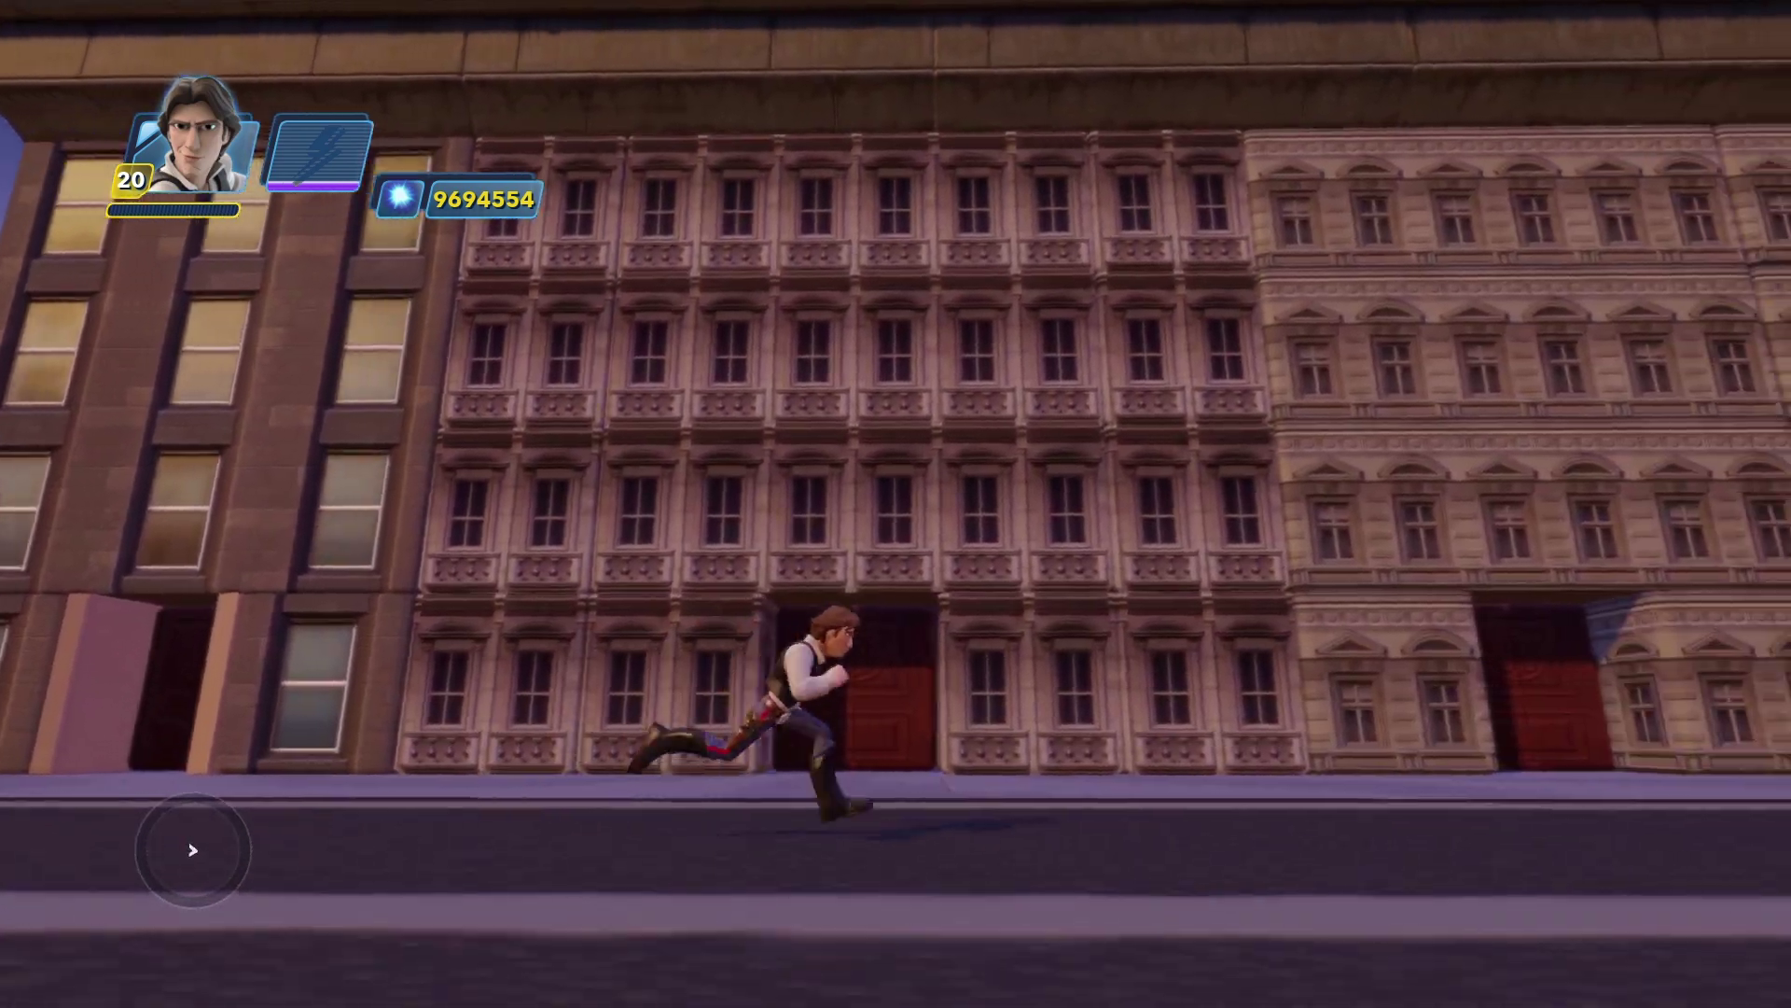
pyautogui.press('w')
pyautogui.click(895, 504)
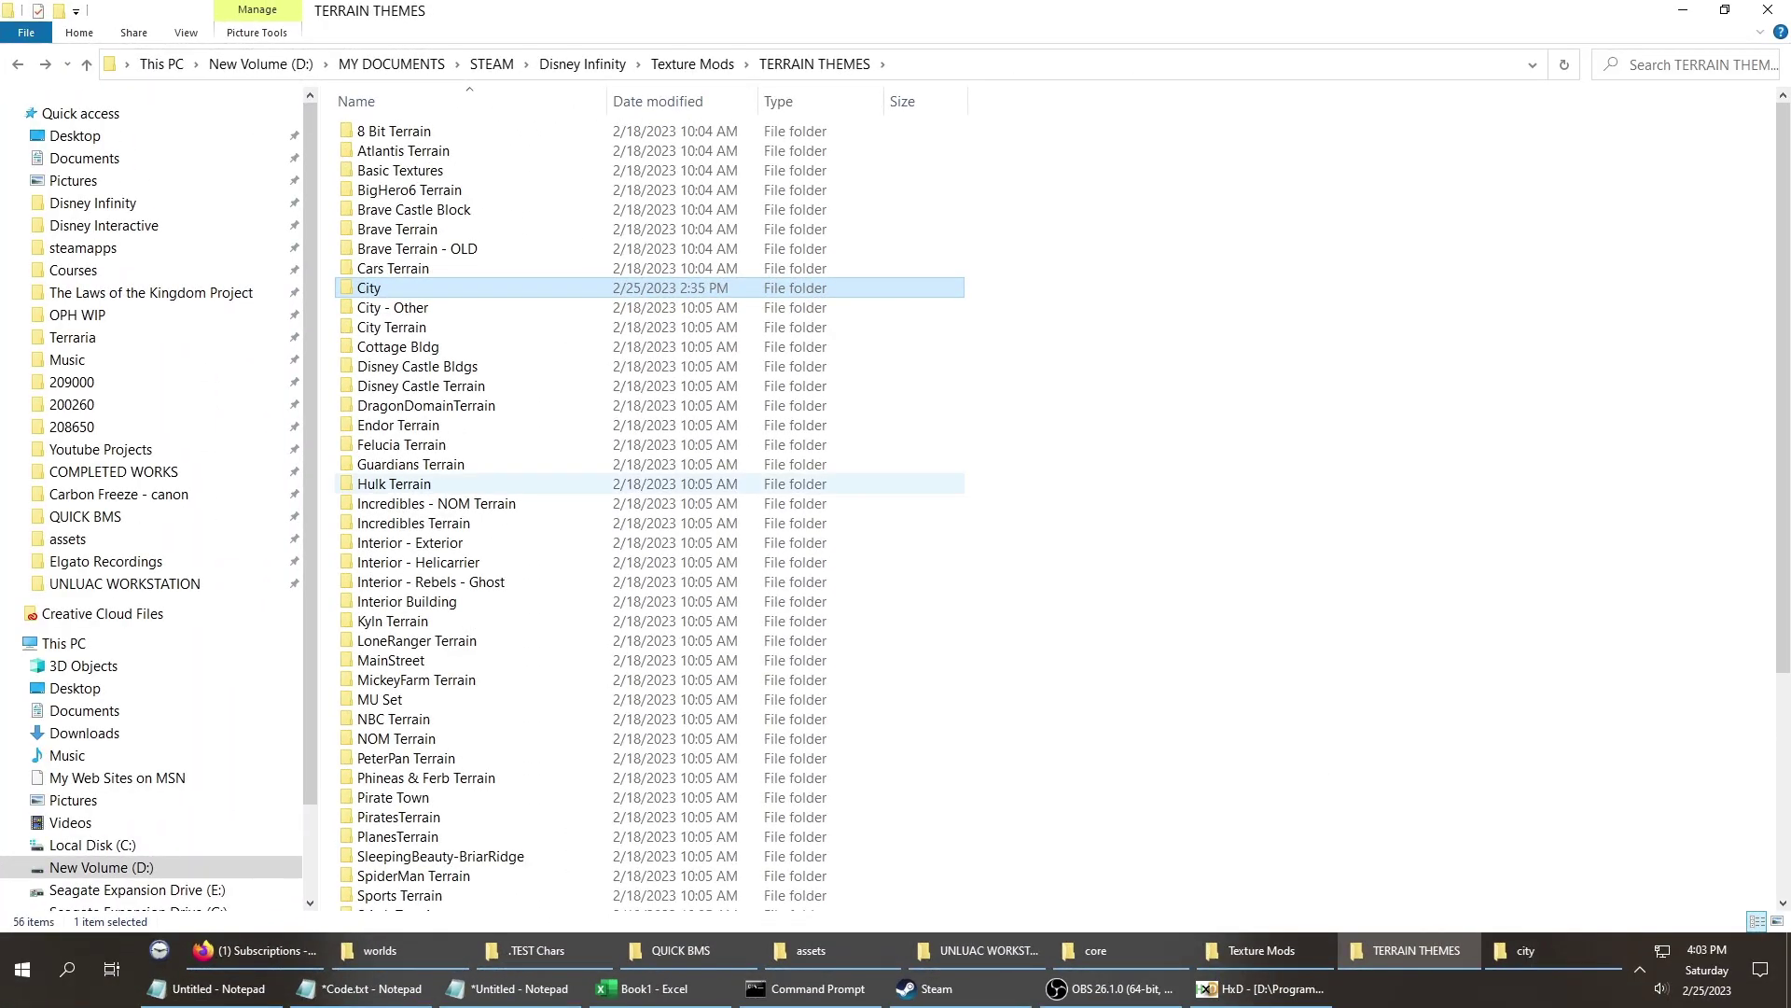
# Switch to the game's city building set folder and go up to the main assets folder.
pyautogui.hotkey('alt', 'Tab')
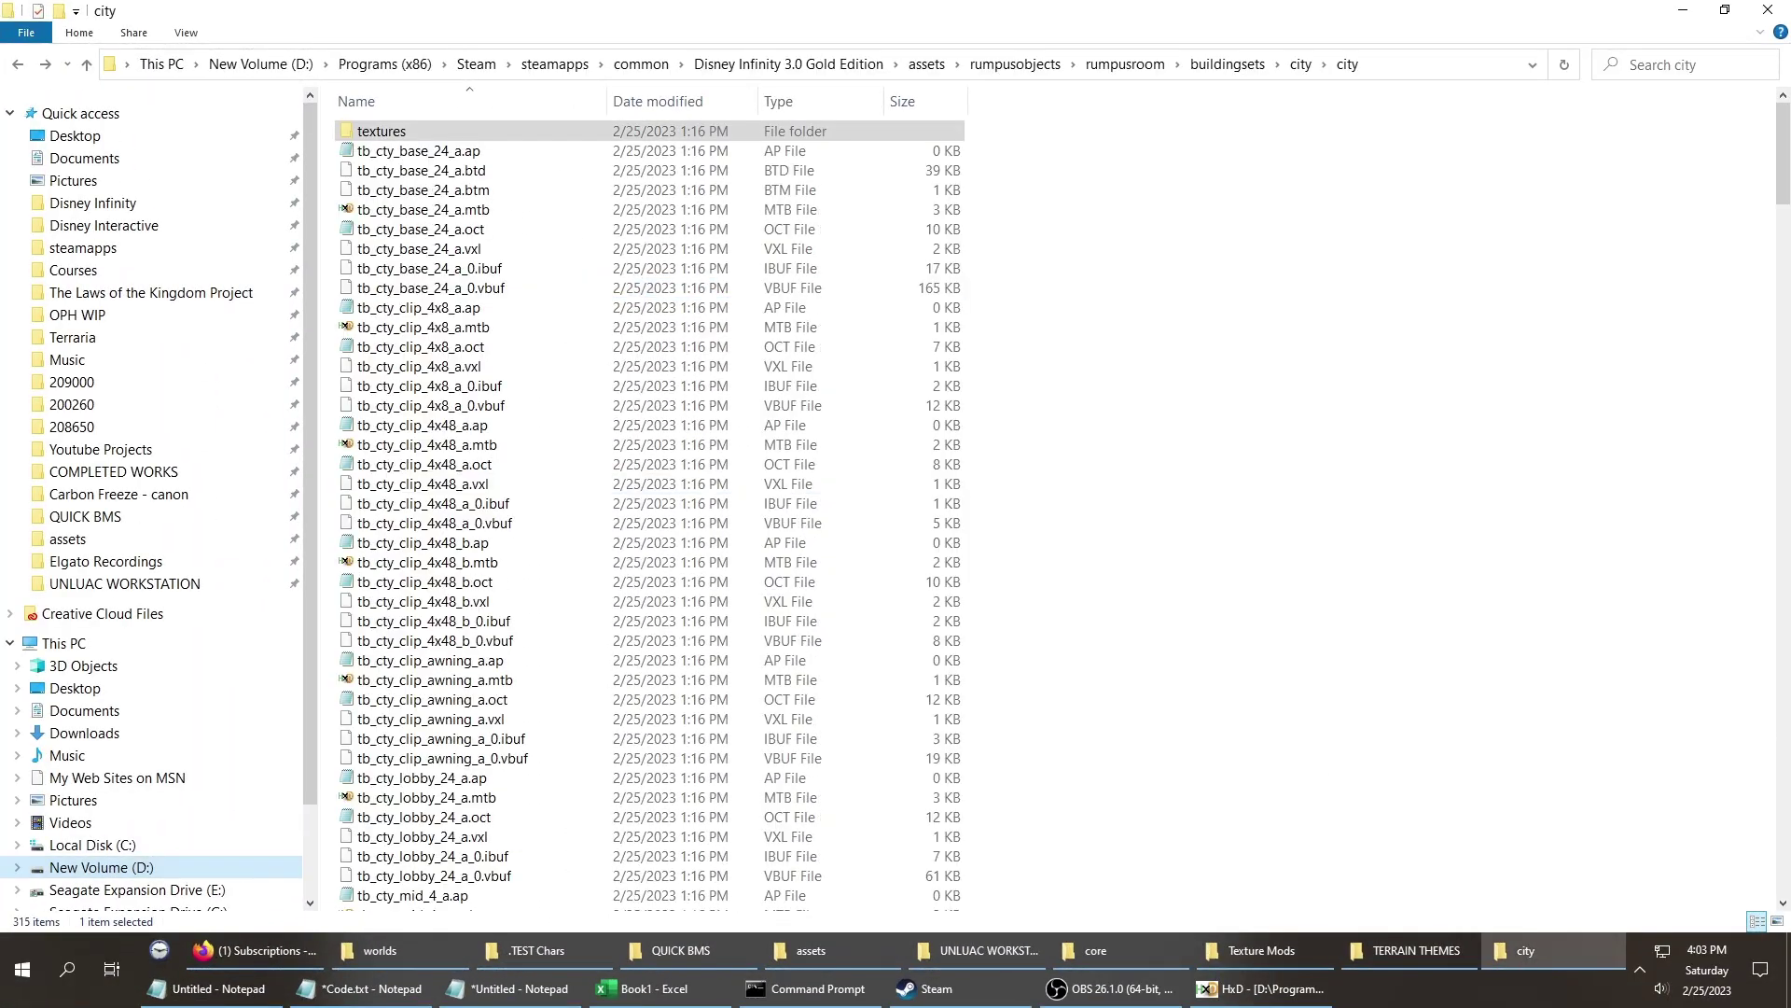
pyautogui.hotkey('alt', 'Up')
pyautogui.hotkey('alt', 'Up')
pyautogui.hotkey('alt', 'Up')
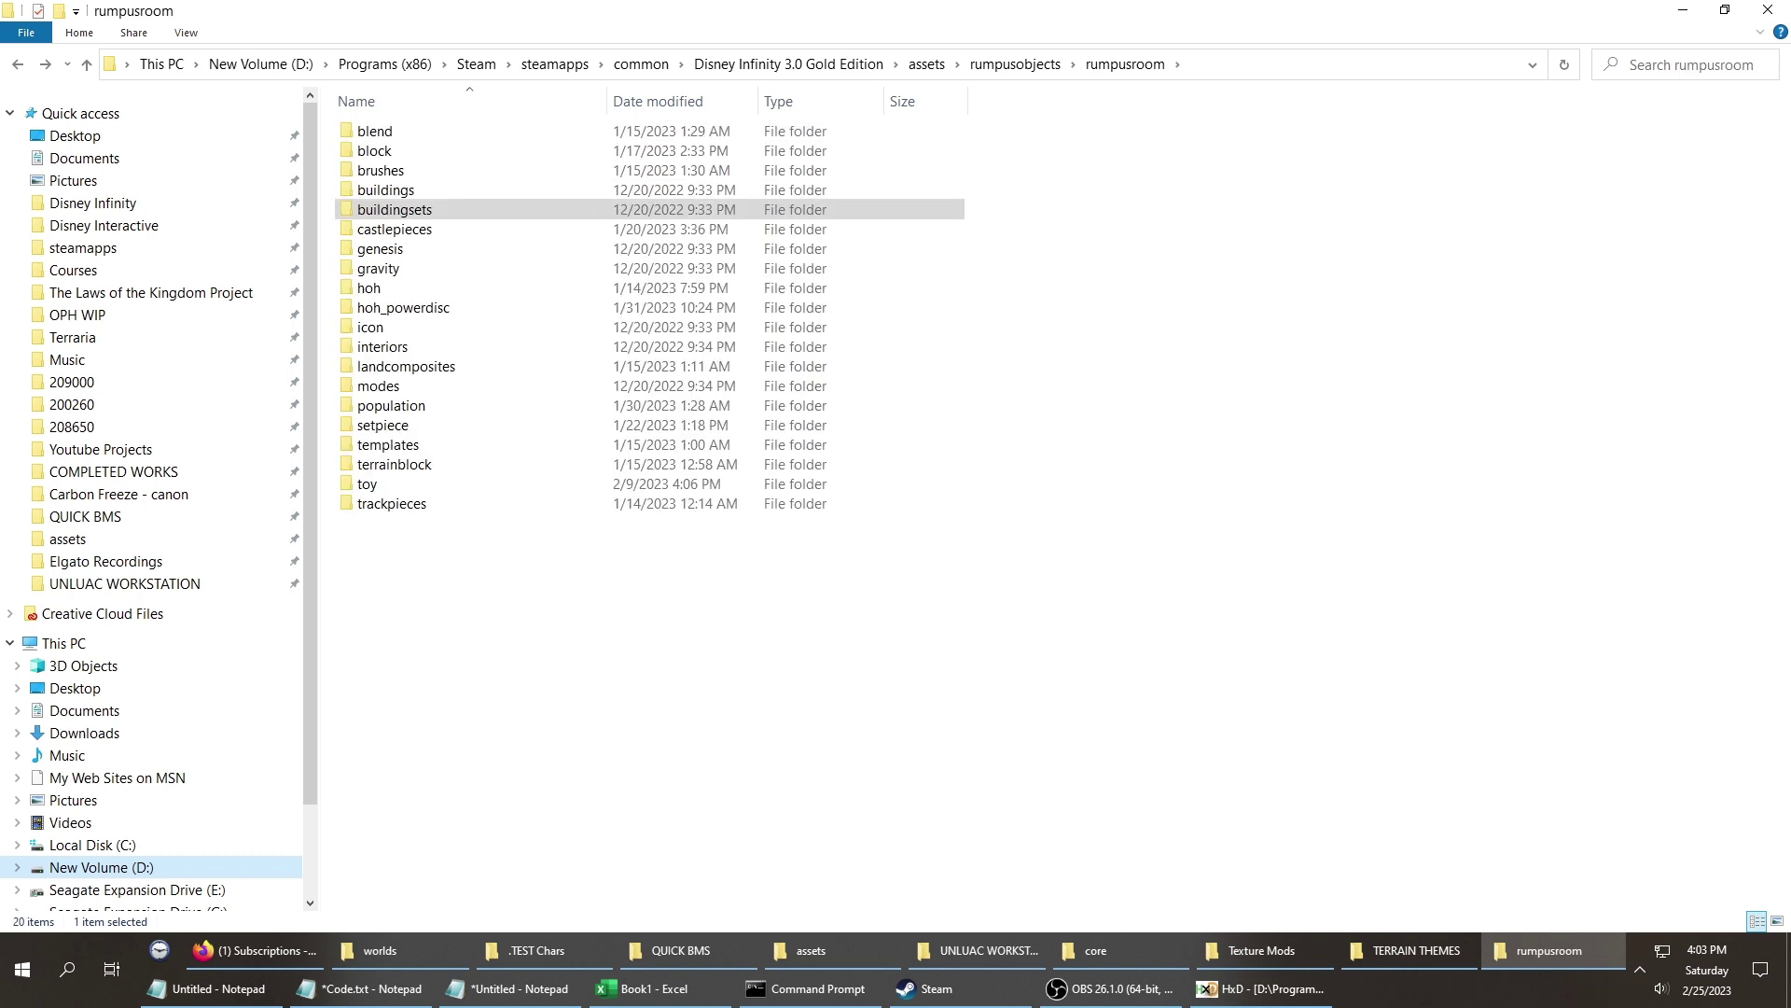
pyautogui.hotkey('alt', 'Up')
pyautogui.hotkey('alt', 'Up')
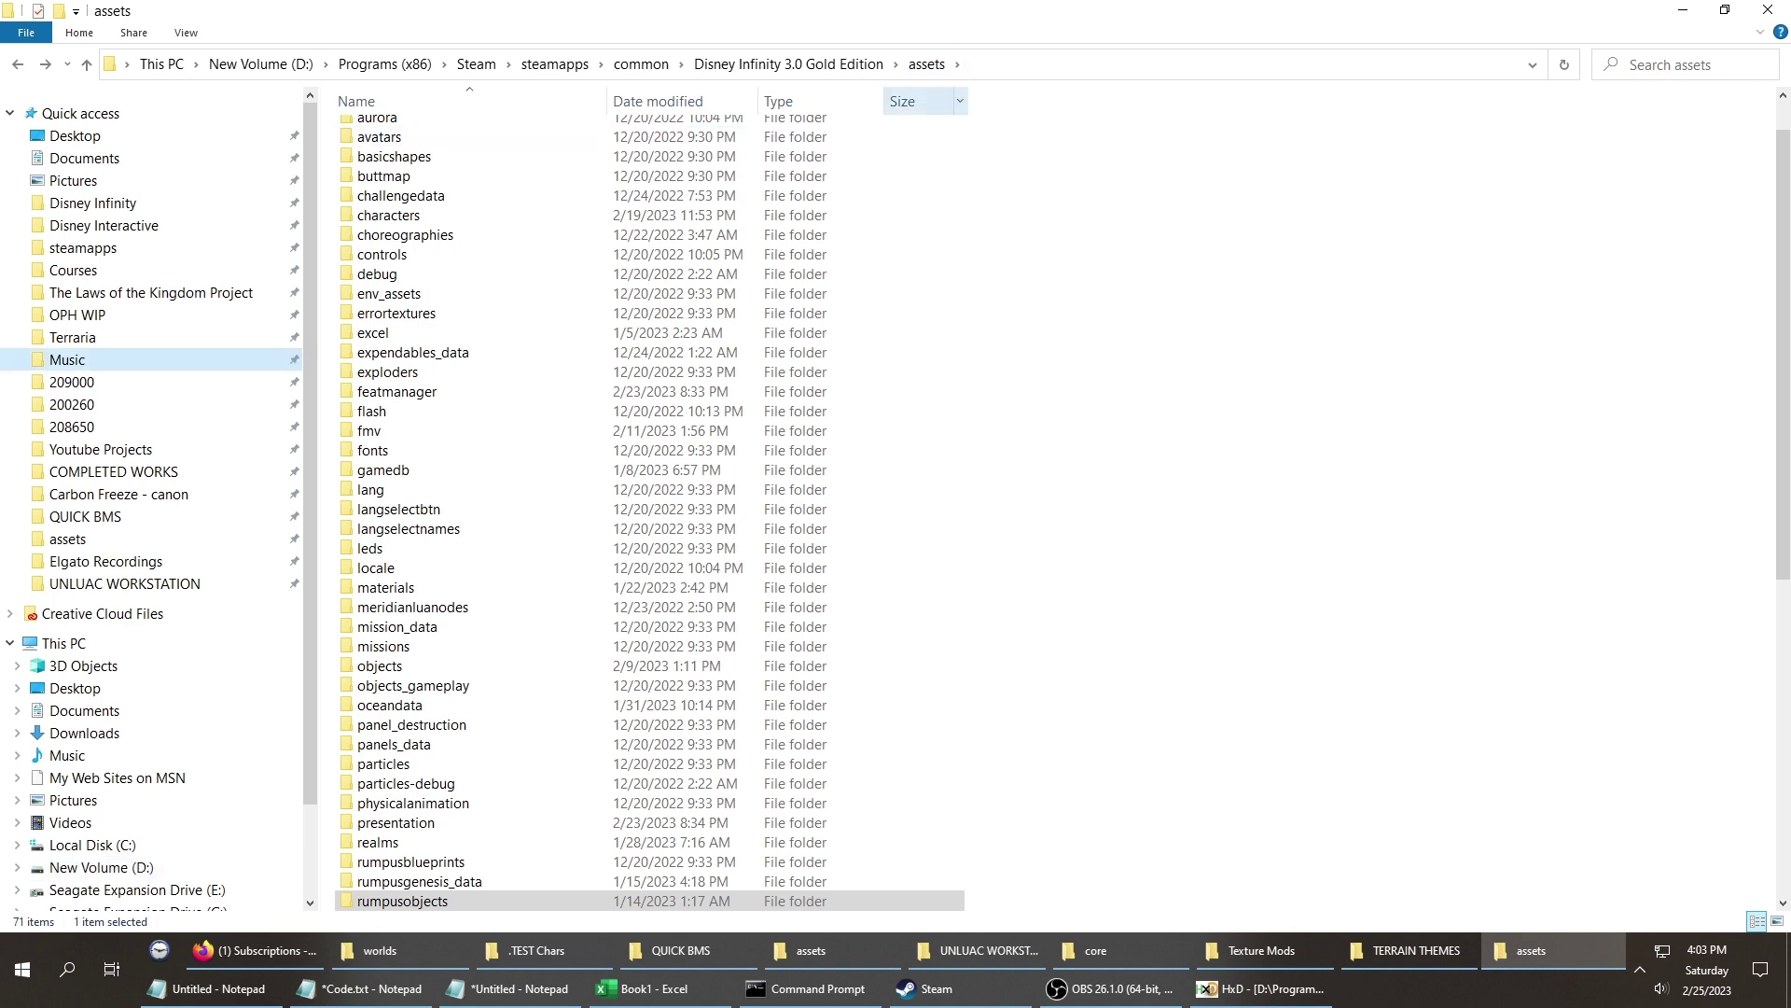
# Open the materials folder inside the .Asset Original Backup copy of the Disney Infinity 3.0 Gold Edition assets.
pyautogui.click(385, 587)
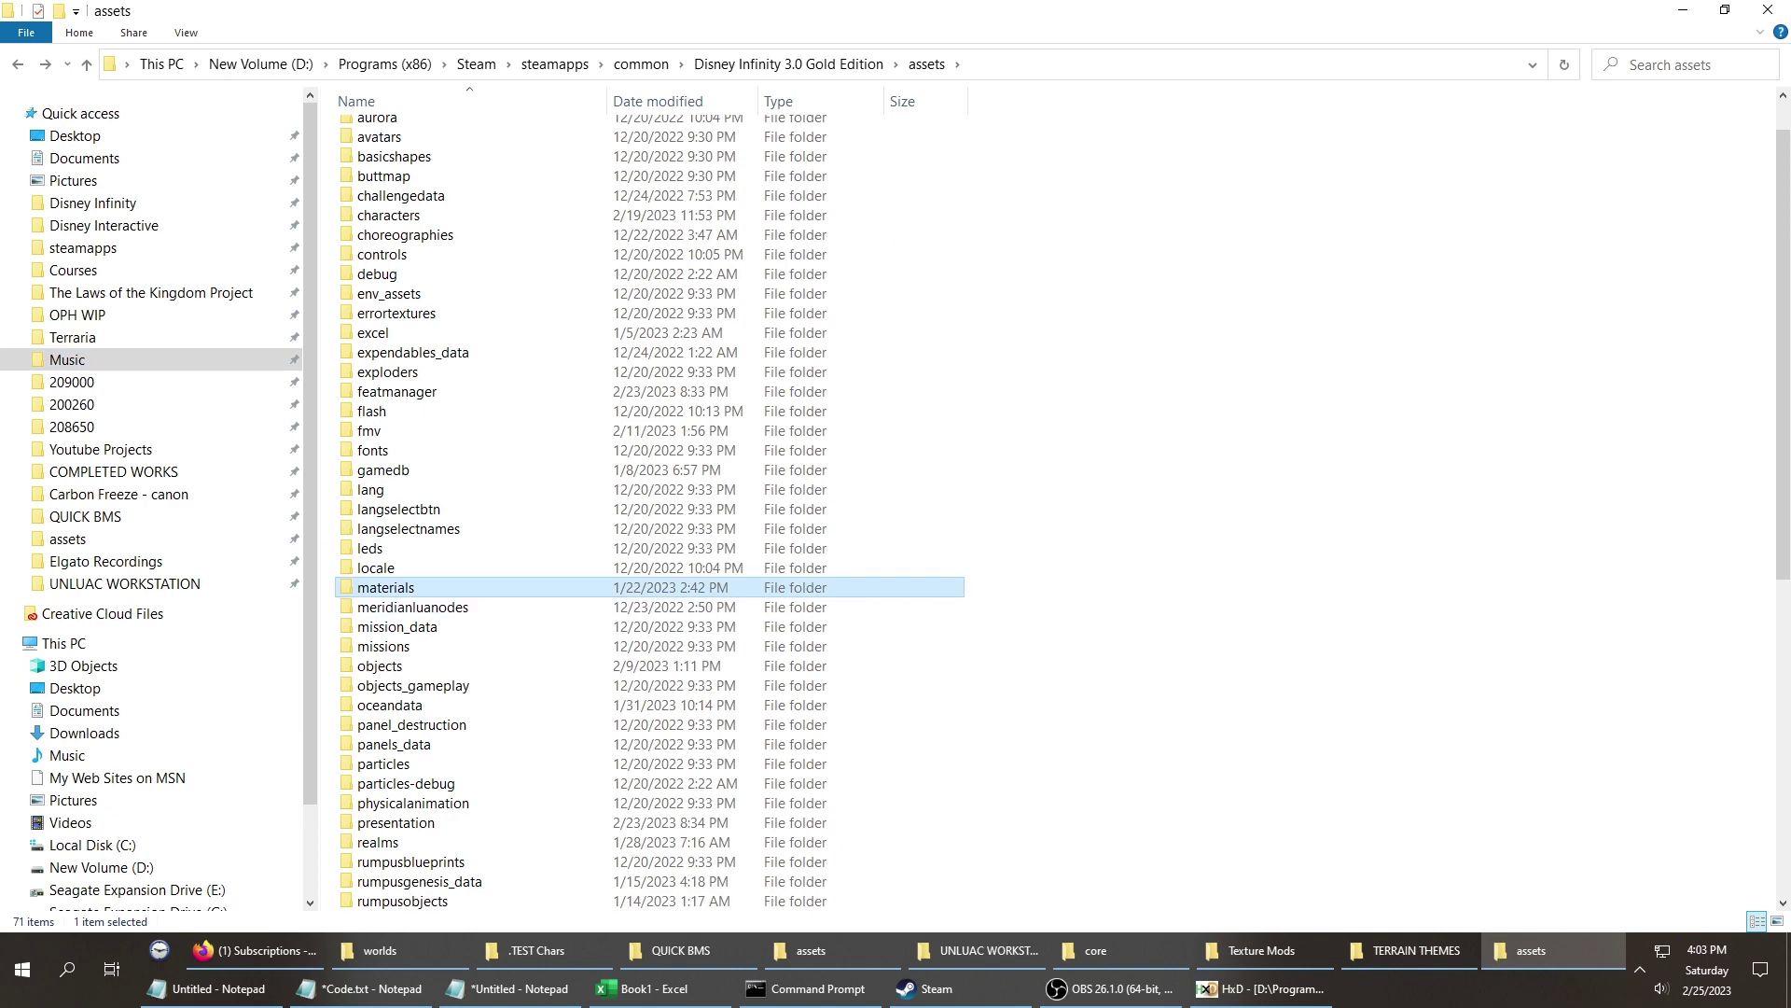
pyautogui.doubleClick(392, 587)
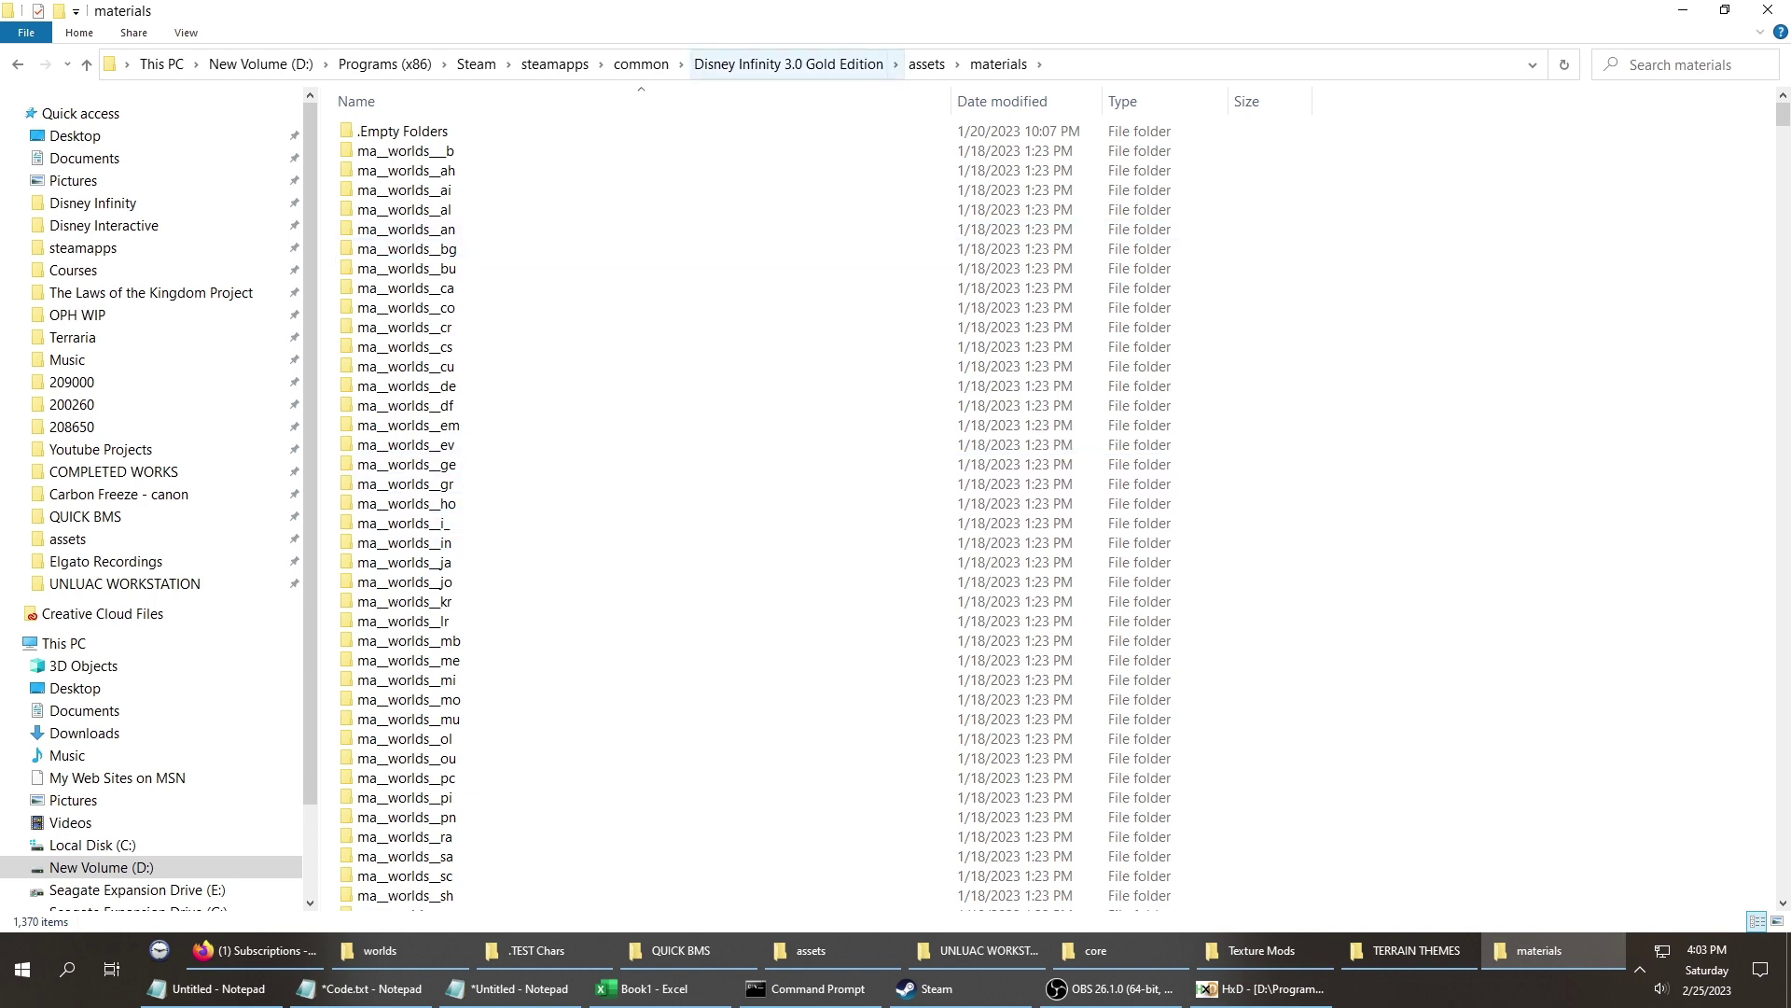
pyautogui.click(788, 63)
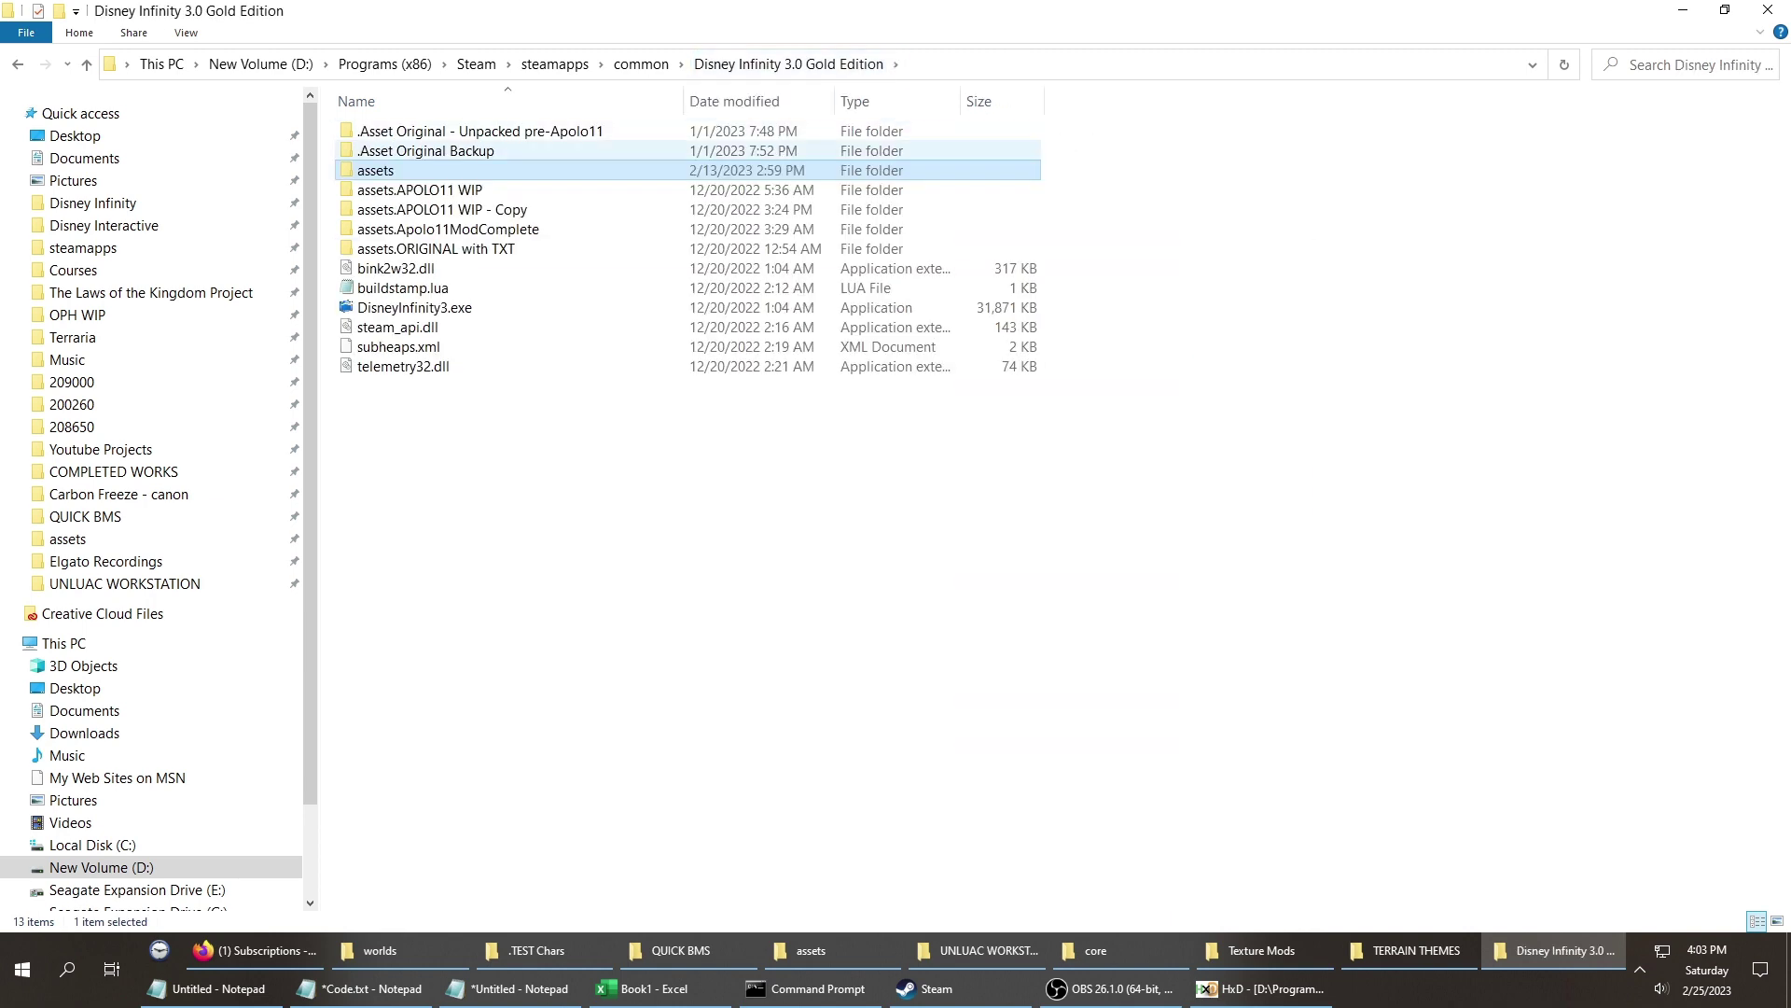
pyautogui.doubleClick(425, 150)
pyautogui.doubleClick(376, 130)
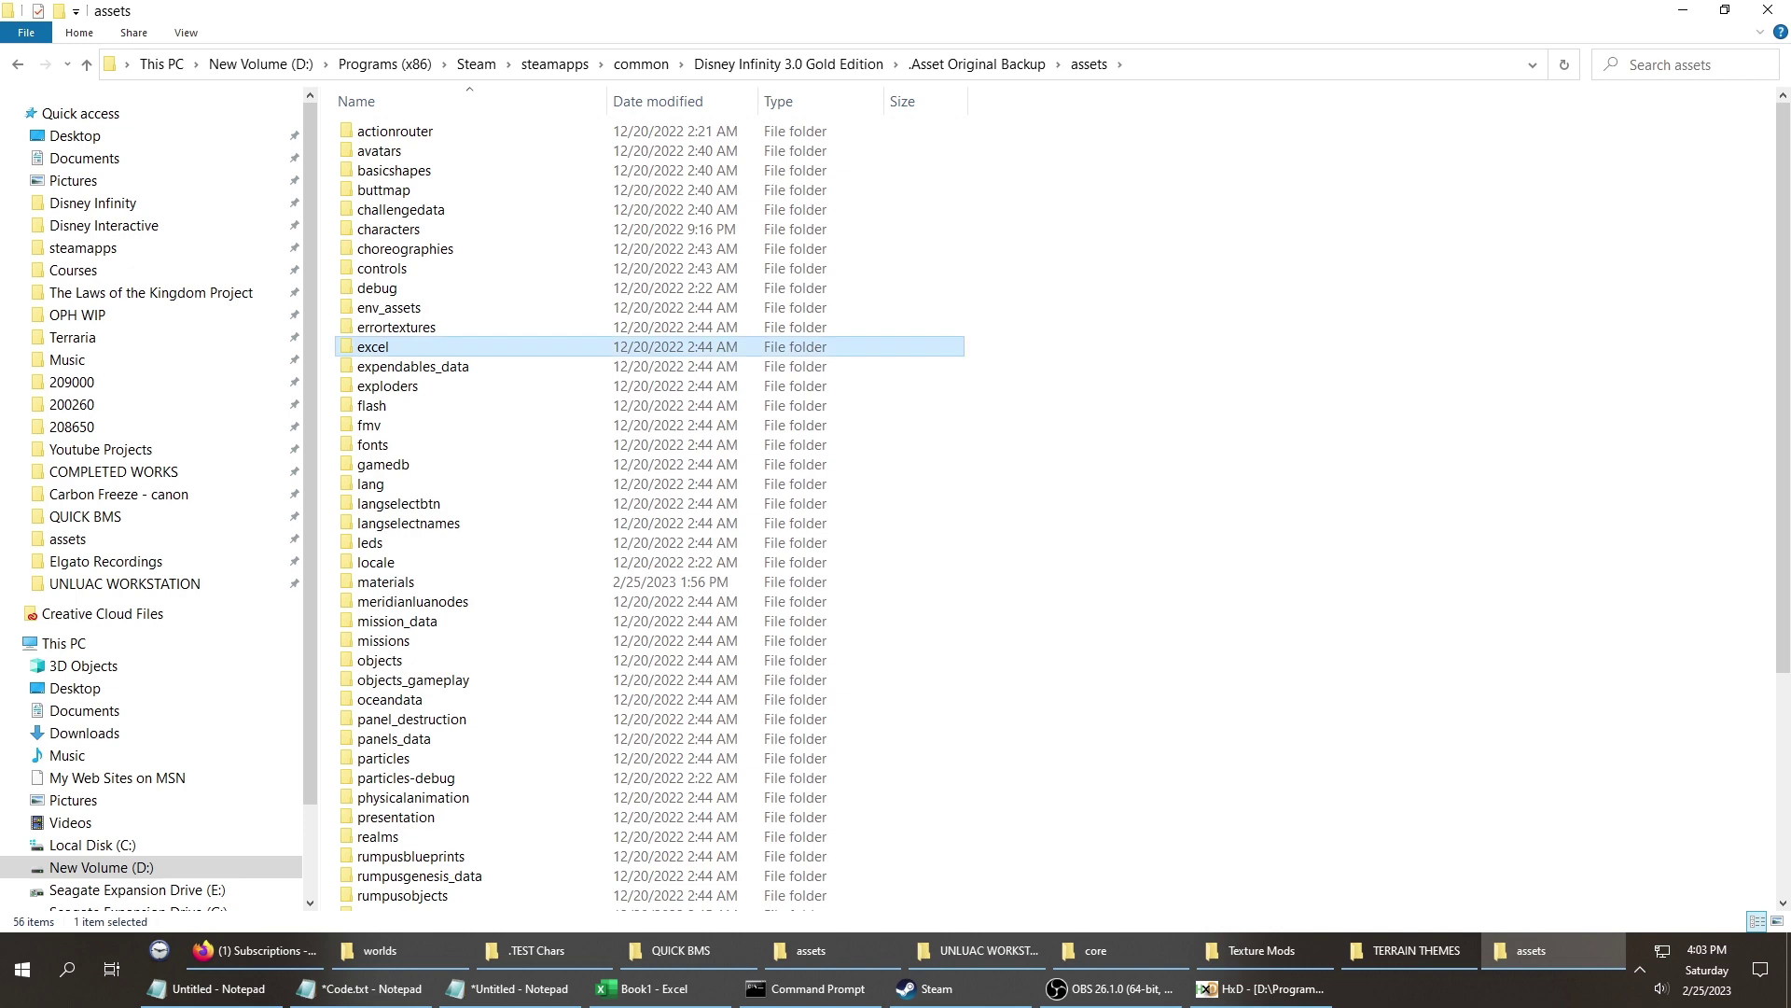
pyautogui.write('m')
pyautogui.press('Return')
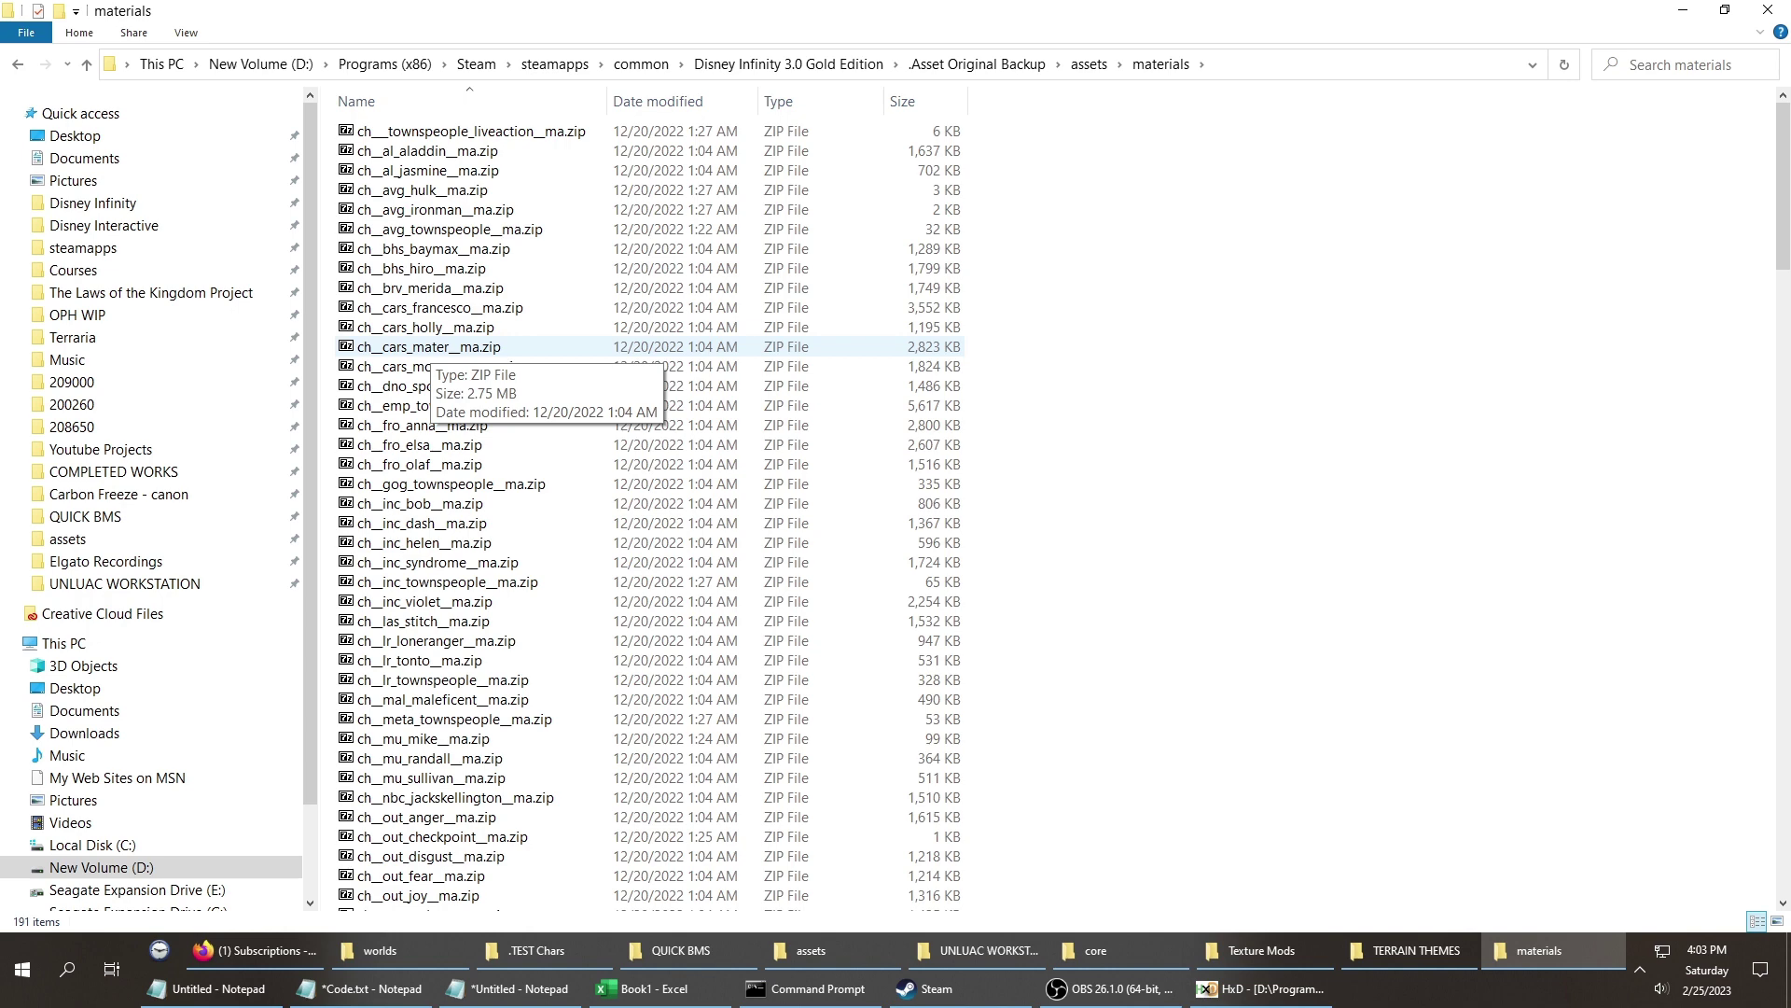
# Locate and select ma__worlds__rr.zip in the backup materials folder, and copy the folder's path.
pyautogui.click(429, 228)
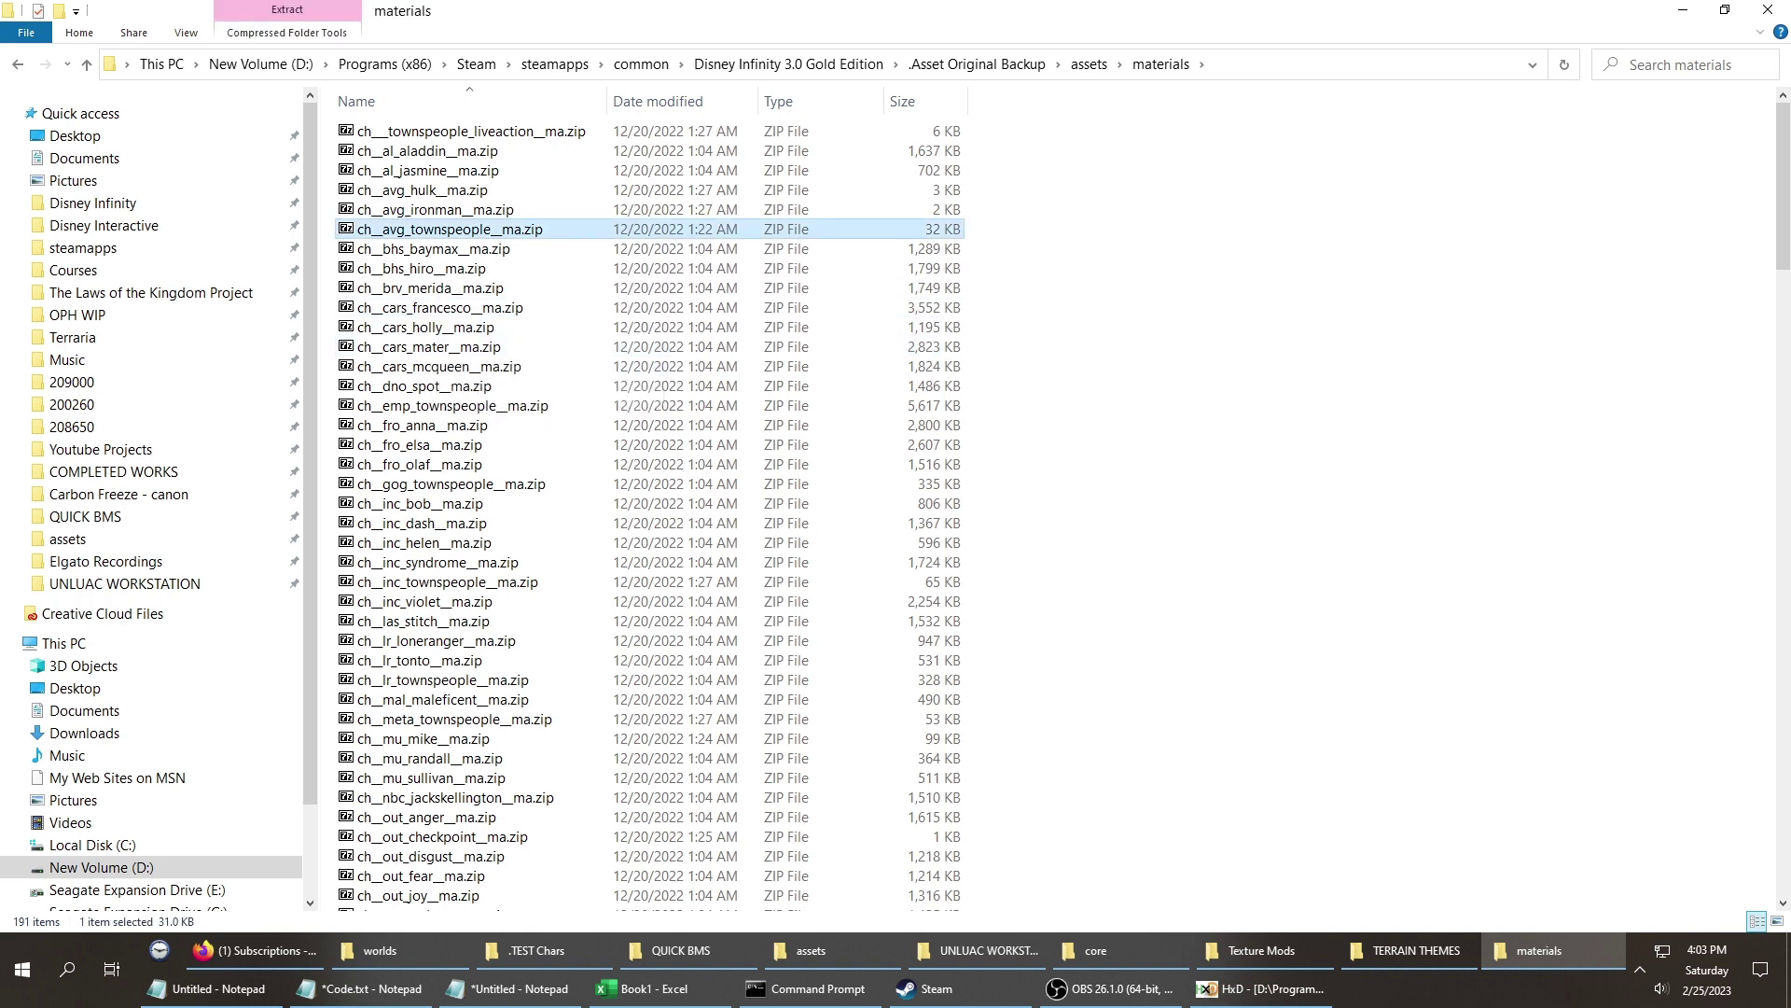
pyautogui.press('End')
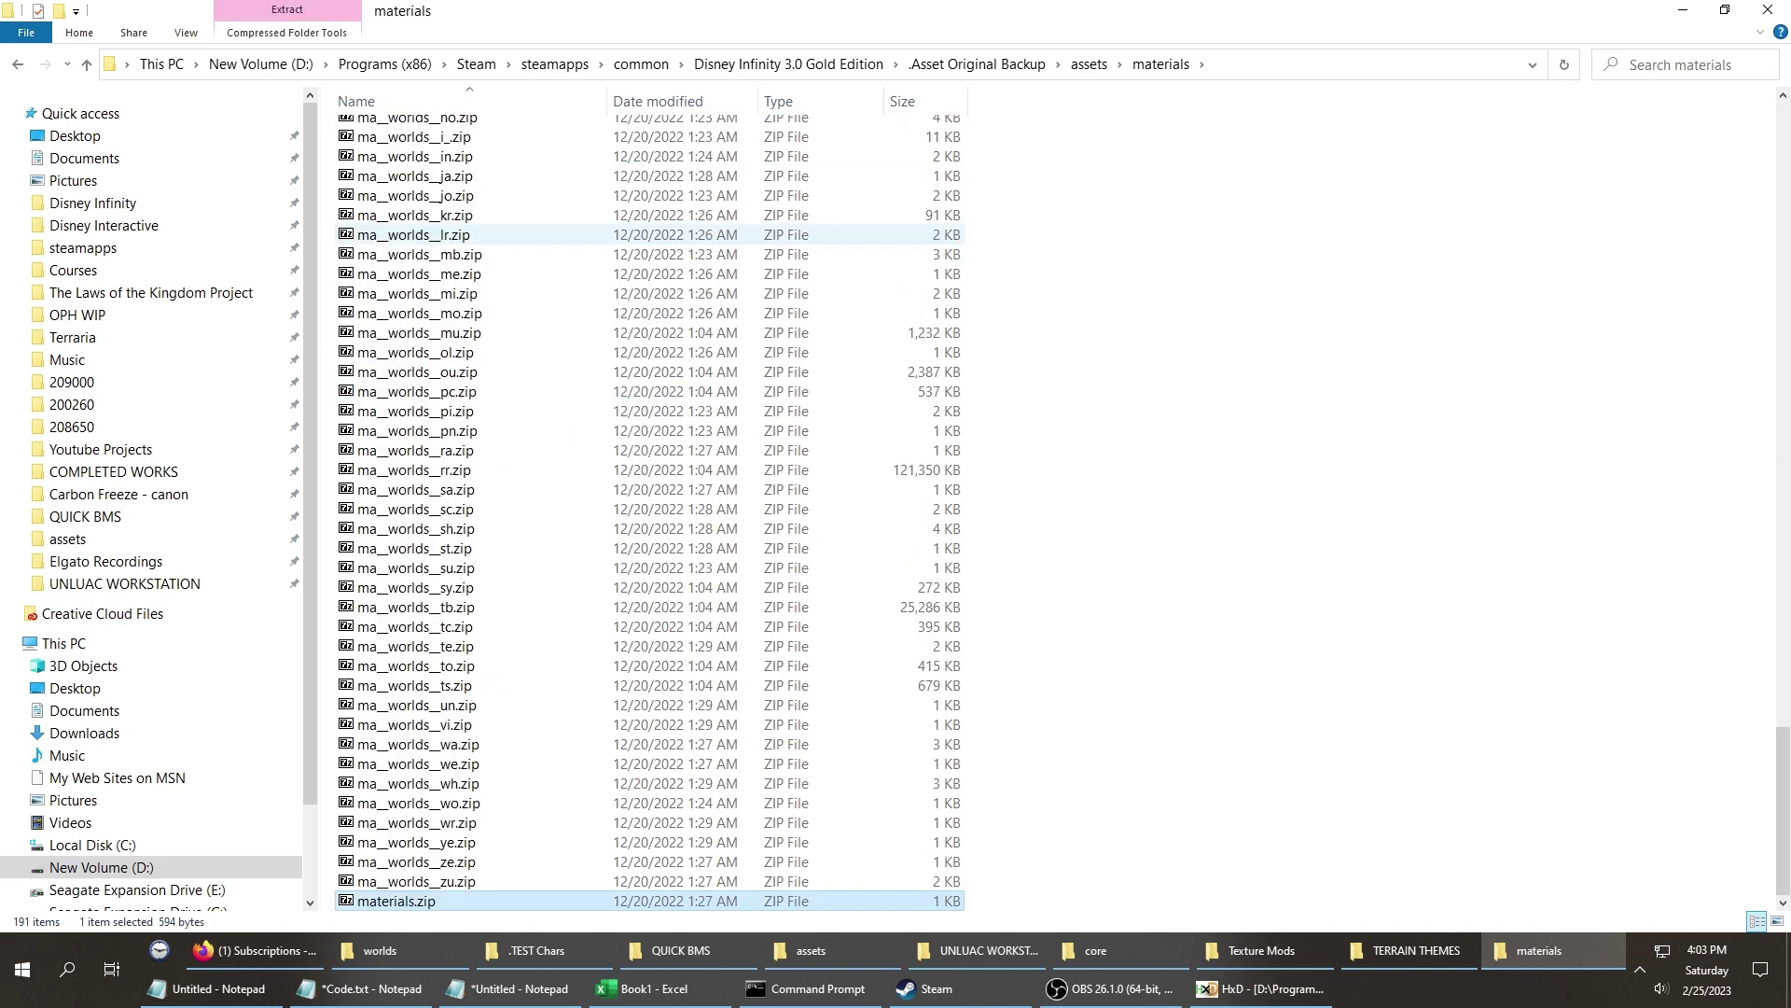
pyautogui.press('Up')
pyautogui.press('Up')
pyautogui.press('Up')
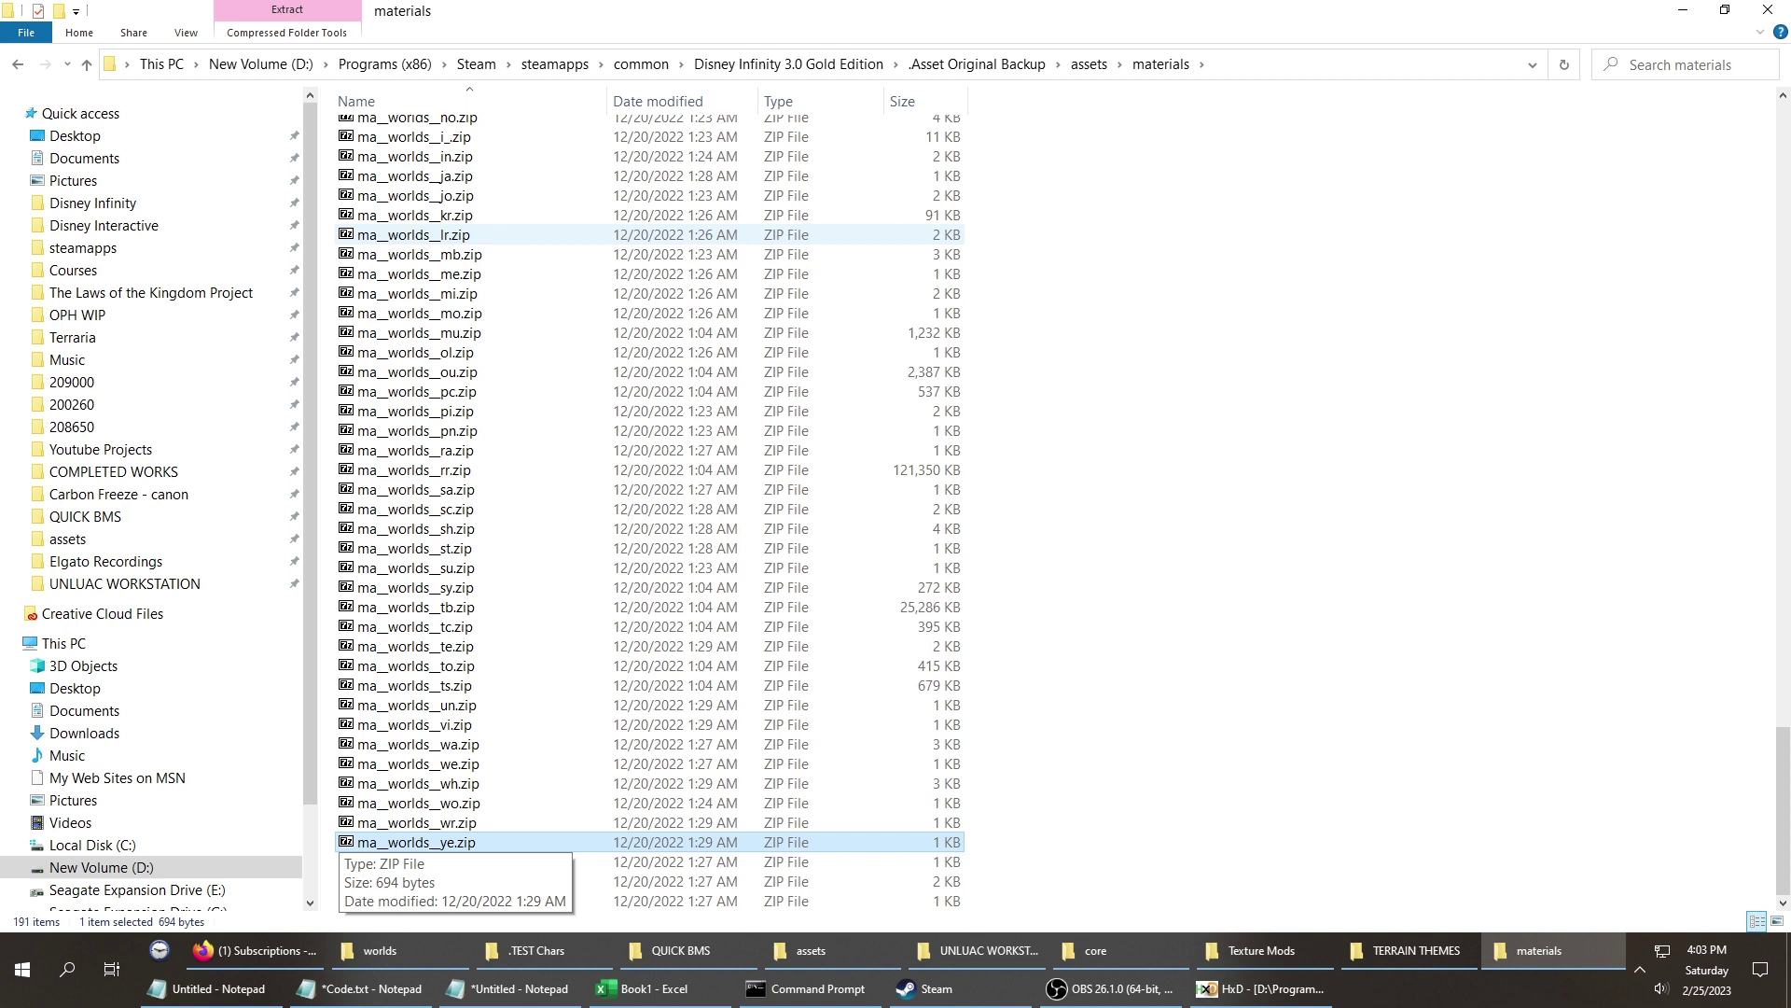
pyautogui.press('Up')
pyautogui.press('Up')
pyautogui.press('Up')
pyautogui.press('Up')
pyautogui.press('Up')
pyautogui.press('Up')
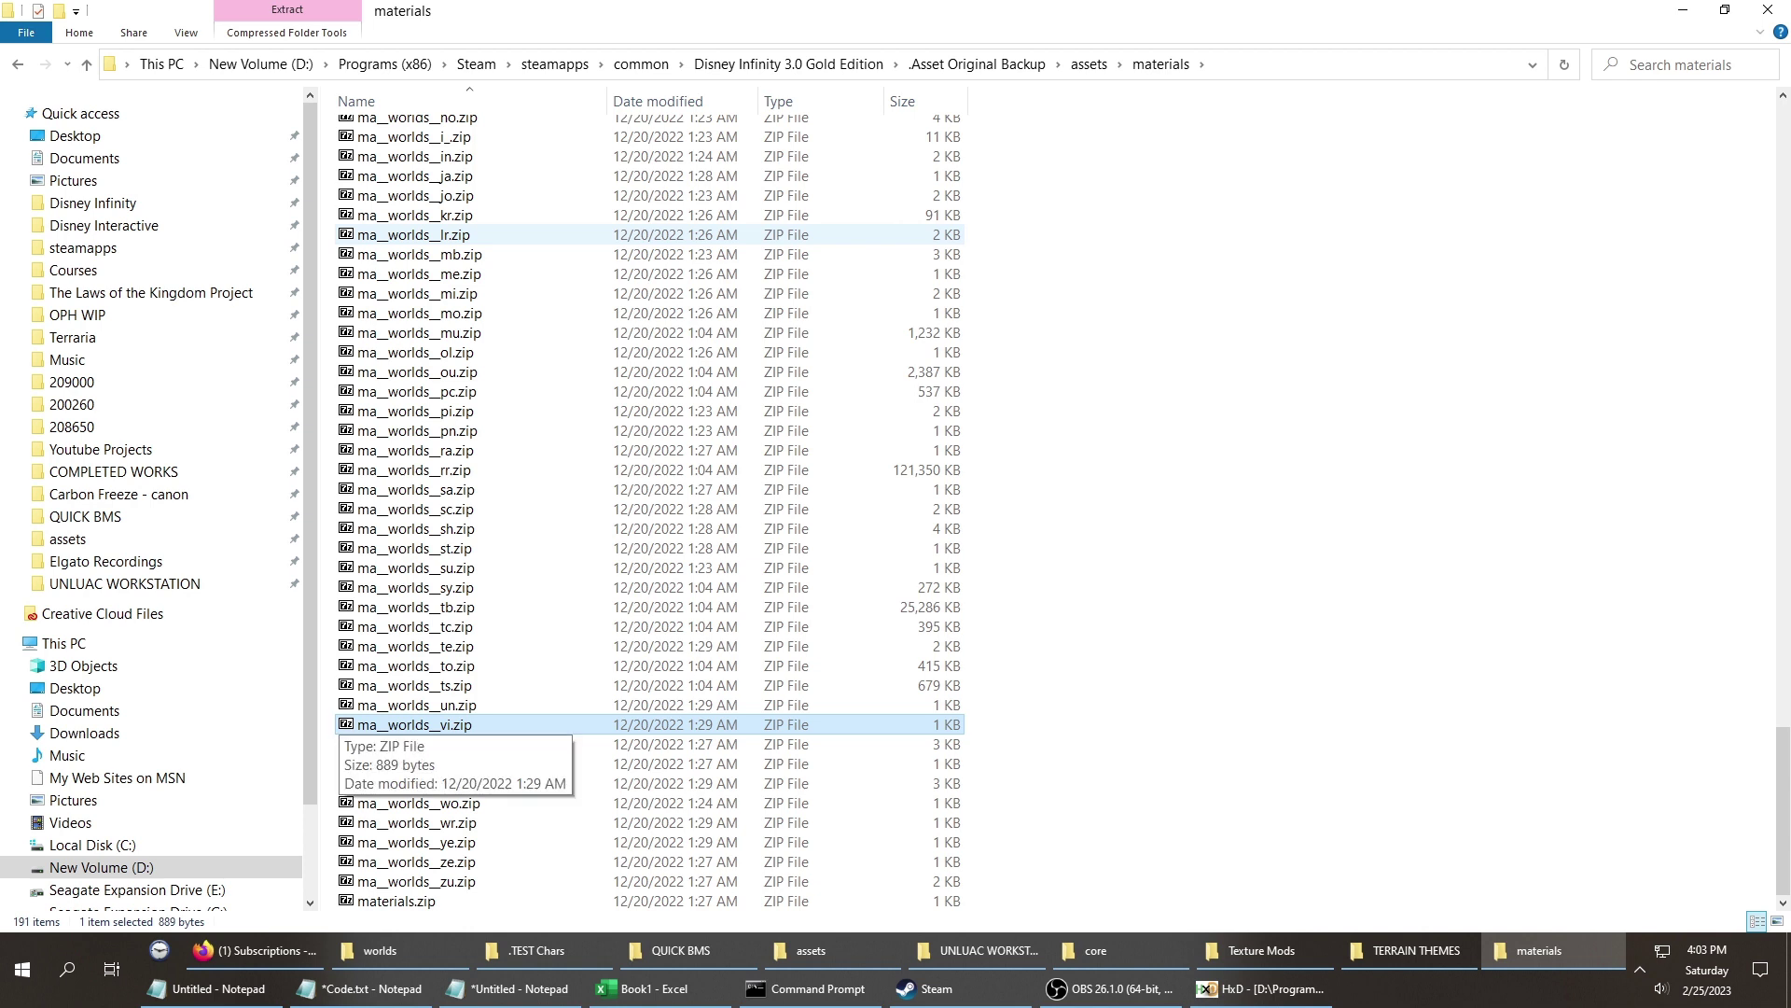
pyautogui.press('Up')
pyautogui.press('Up')
pyautogui.press('Up')
pyautogui.press('Up')
pyautogui.press('Up')
pyautogui.press('Up')
pyautogui.press('Up')
pyautogui.press('Up')
pyautogui.press('Up')
pyautogui.press('Up')
pyautogui.press('Up')
pyautogui.press('Up')
pyautogui.press('Up')
pyautogui.press('Down')
pyautogui.press('Down')
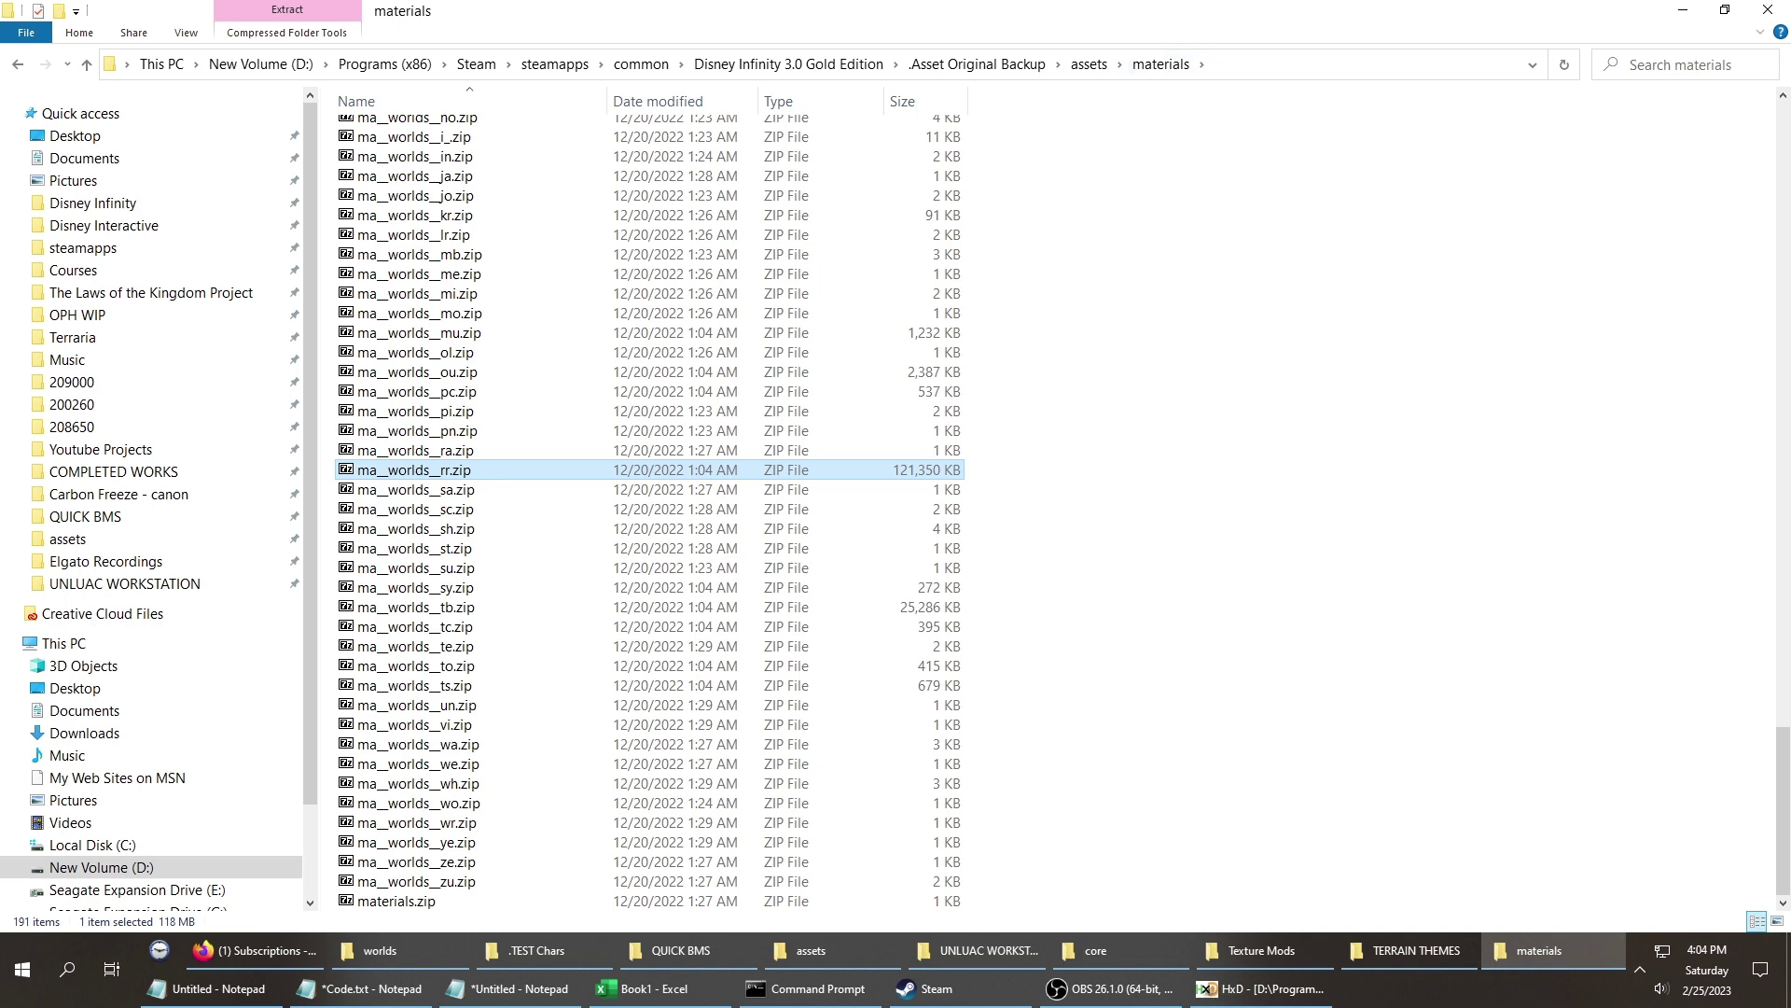
pyautogui.hotkey('alt', 'd')
pyautogui.hotkey('ctrl', 'c')
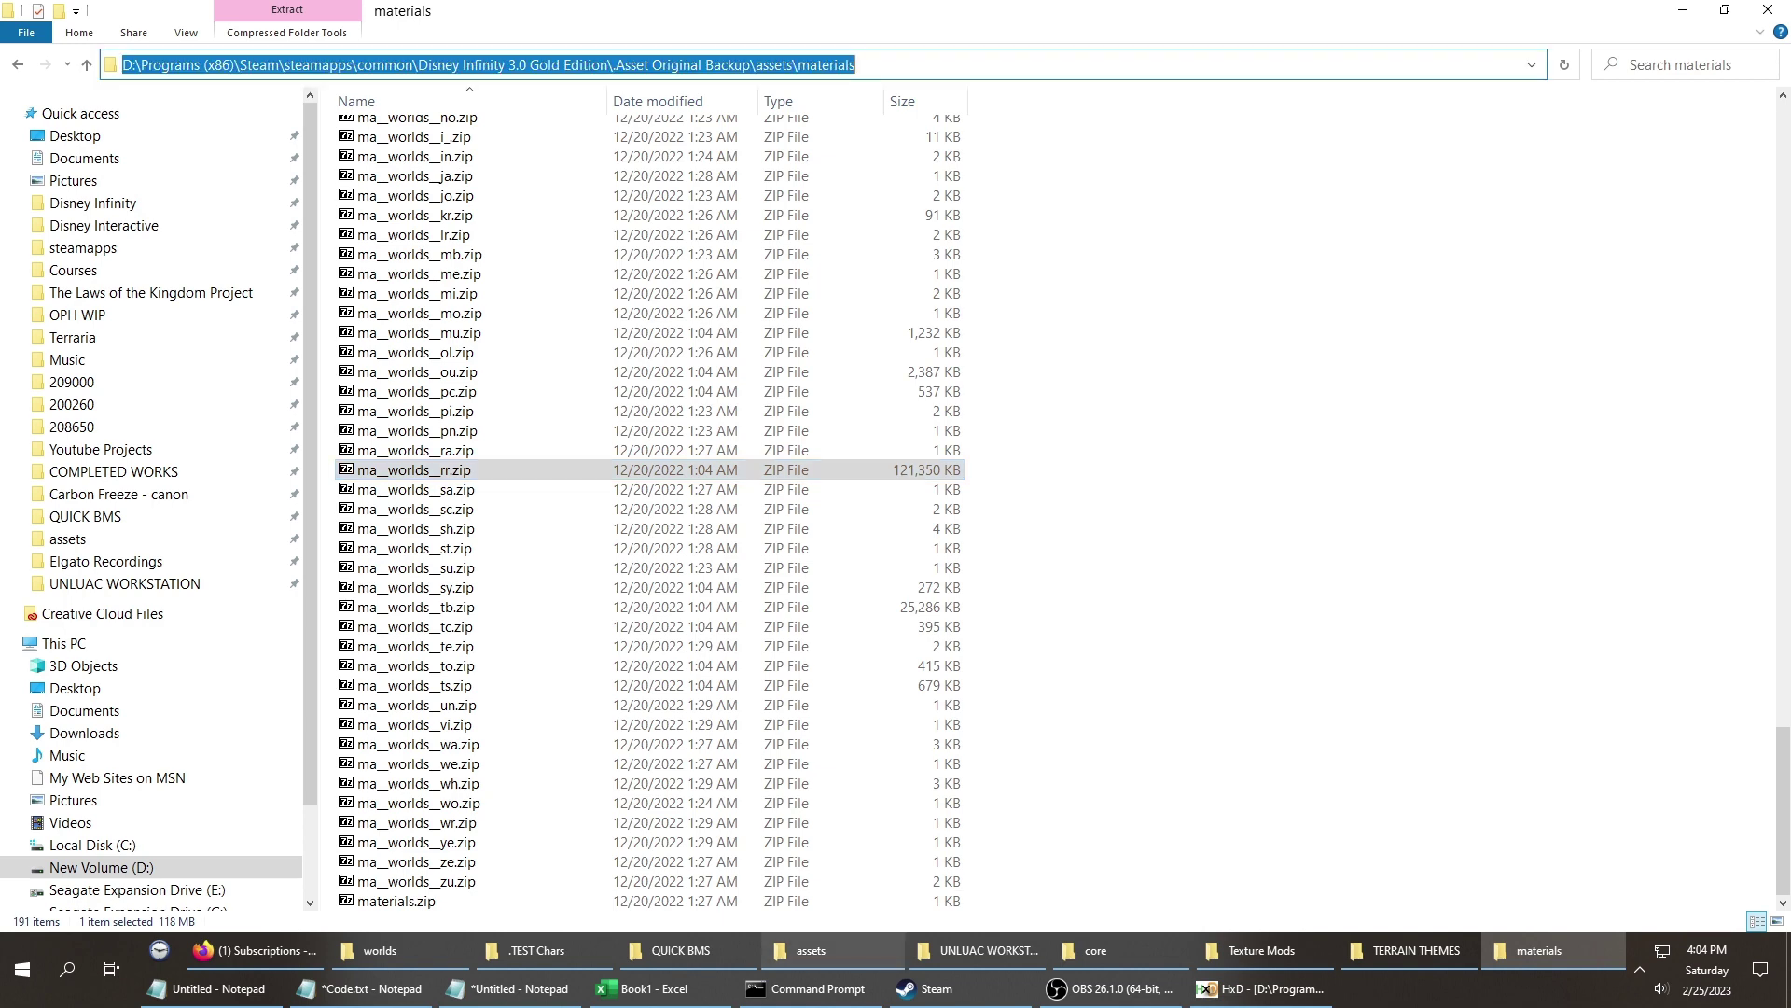
# Launch quickbms.exe from the QUICK BMS folder and point its input file selection to the copied backup materials path.
pyautogui.moveTo(681, 950)
pyautogui.click(494, 877)
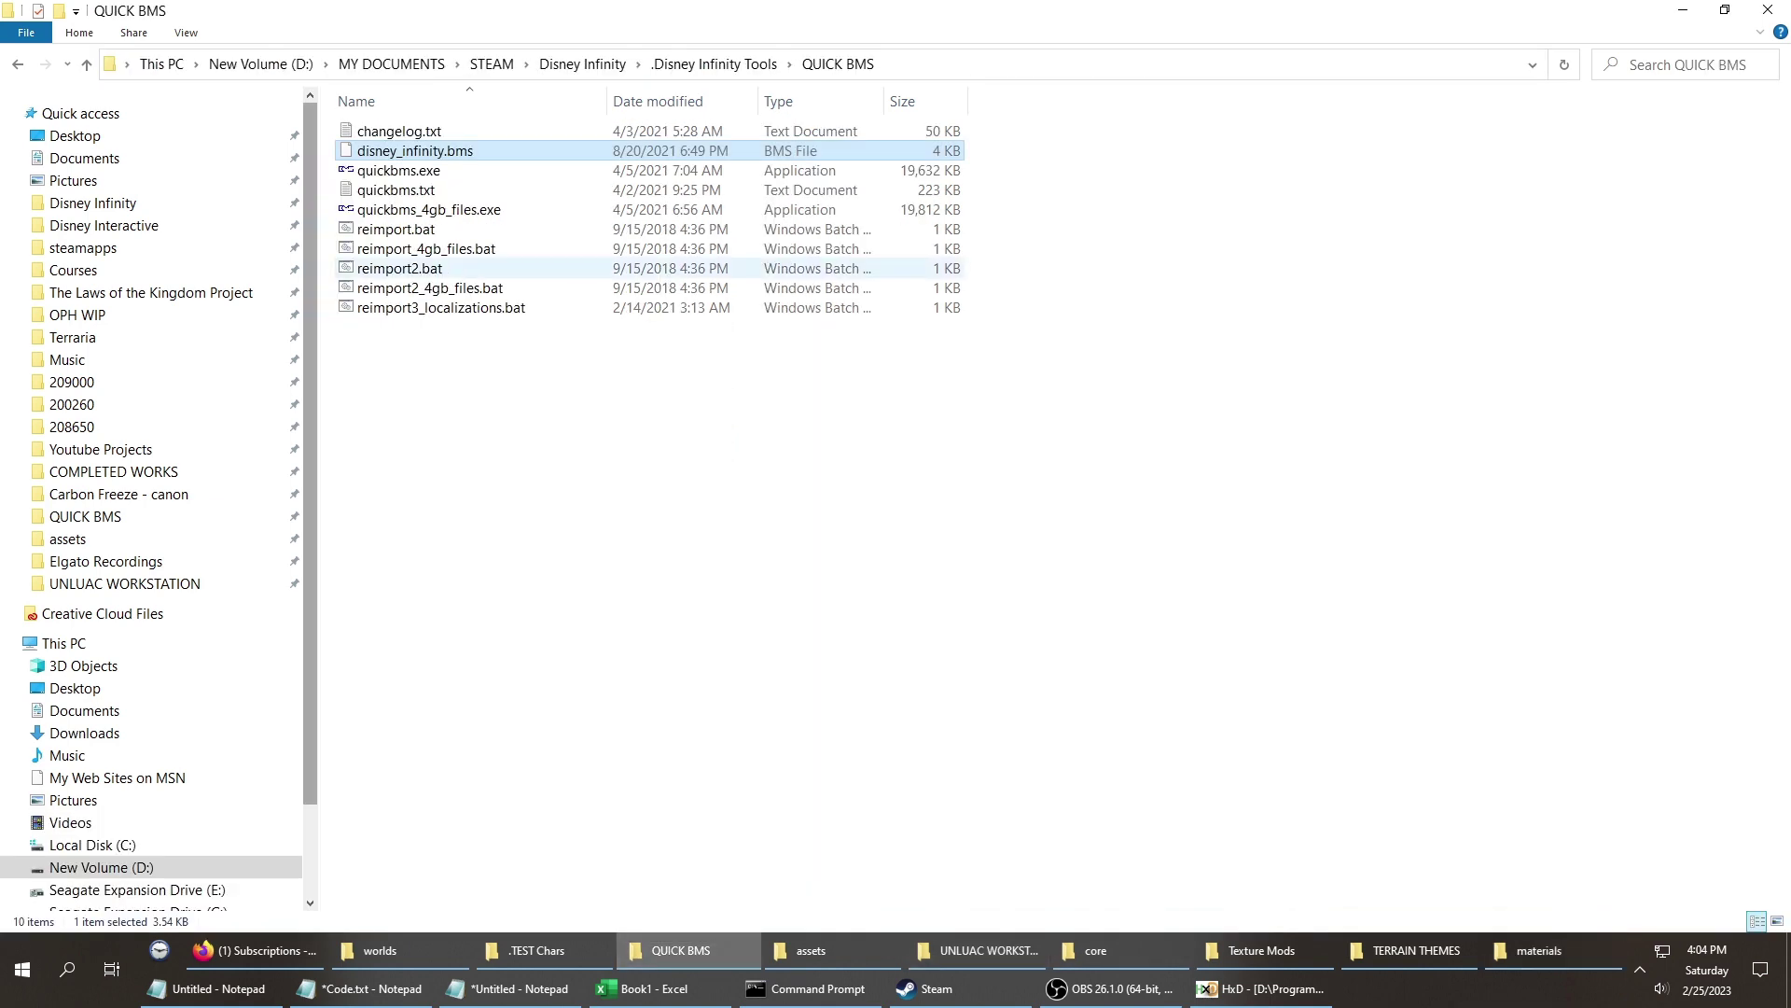
pyautogui.doubleClick(382, 168)
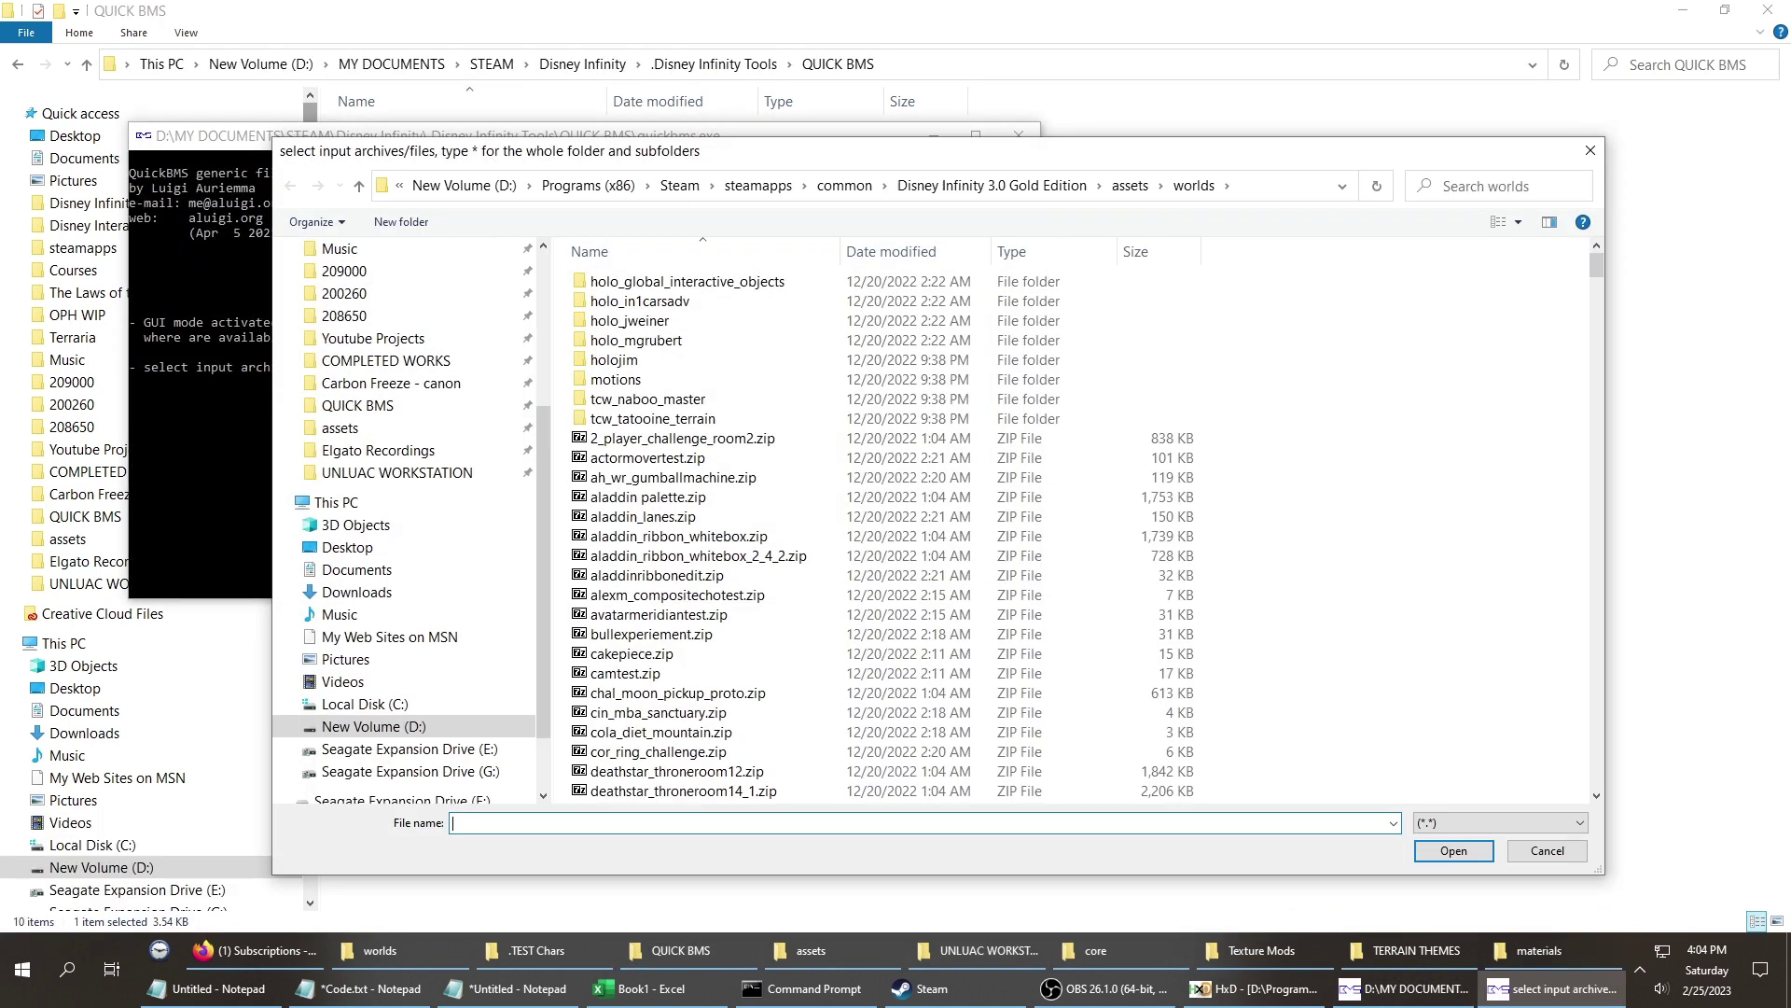
pyautogui.hotkey('alt', 'd')
pyautogui.hotkey('ctrl', 'v')
pyautogui.press('Return')
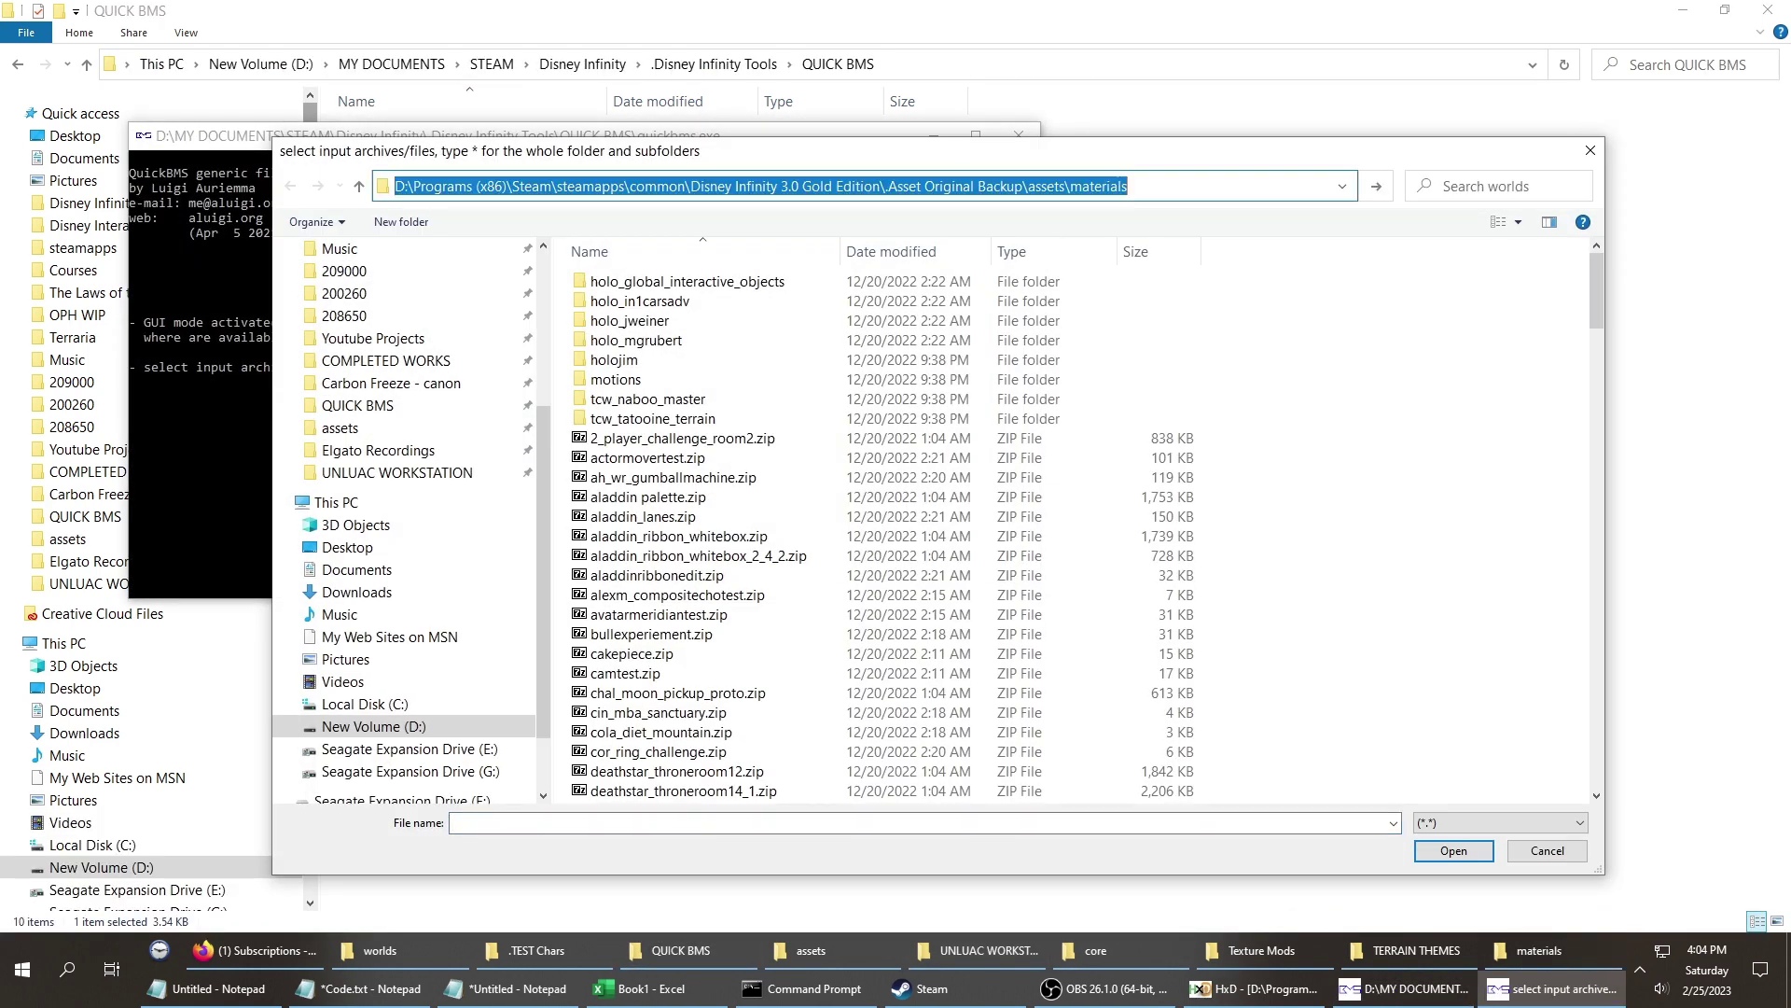
# Extract ma__worlds__rr.zip into the backup materials folder and close the QuickBMS console.
pyautogui.scroll(-9, 746, 373)
pyautogui.scroll(-12, 746, 382)
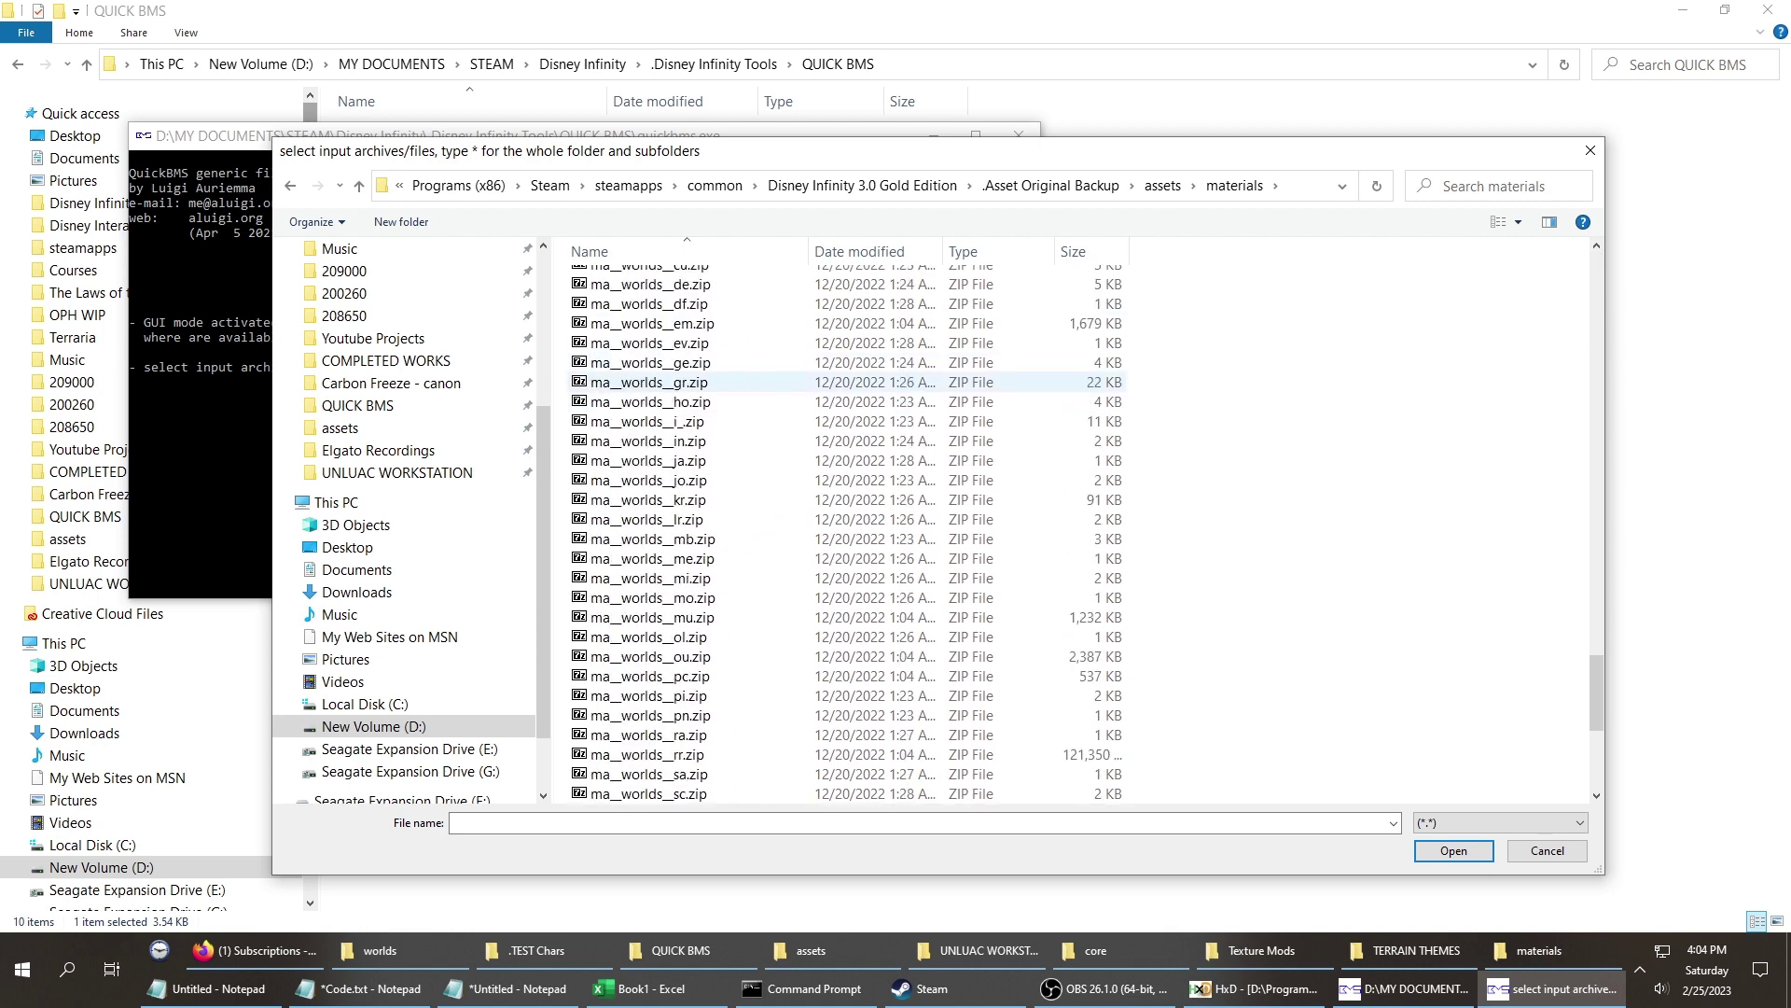
pyautogui.scroll(-1, 746, 382)
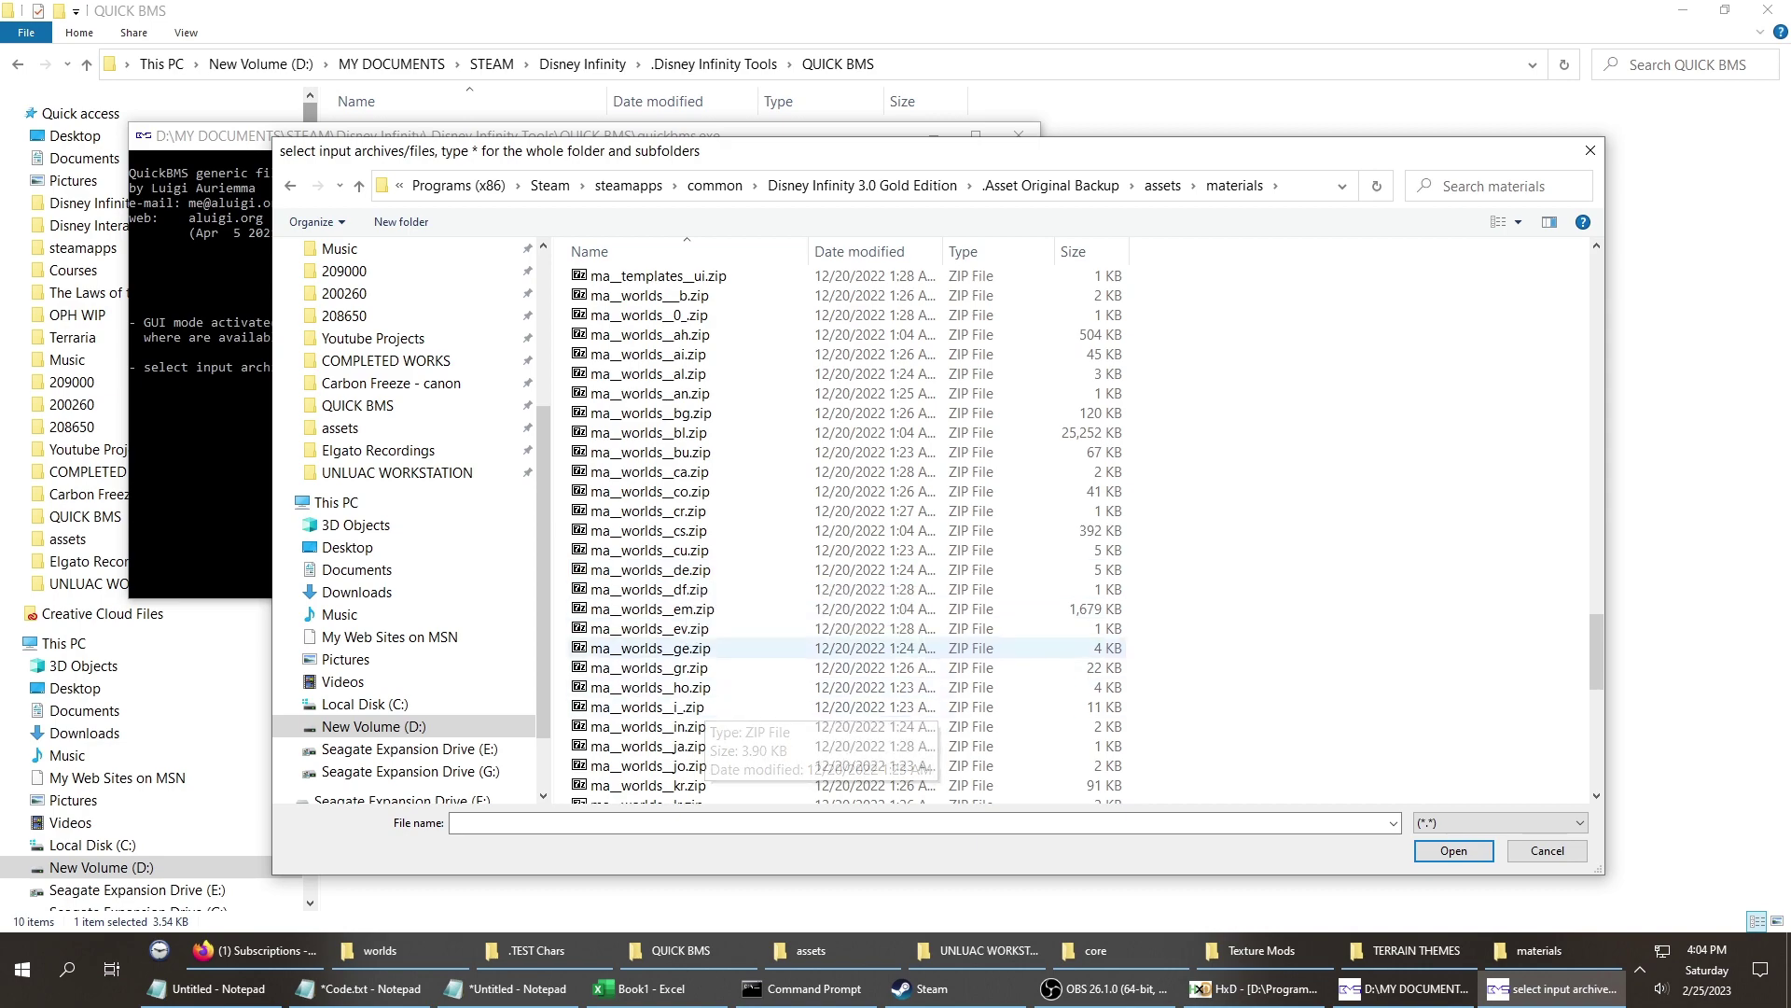
pyautogui.scroll(-6, 700, 635)
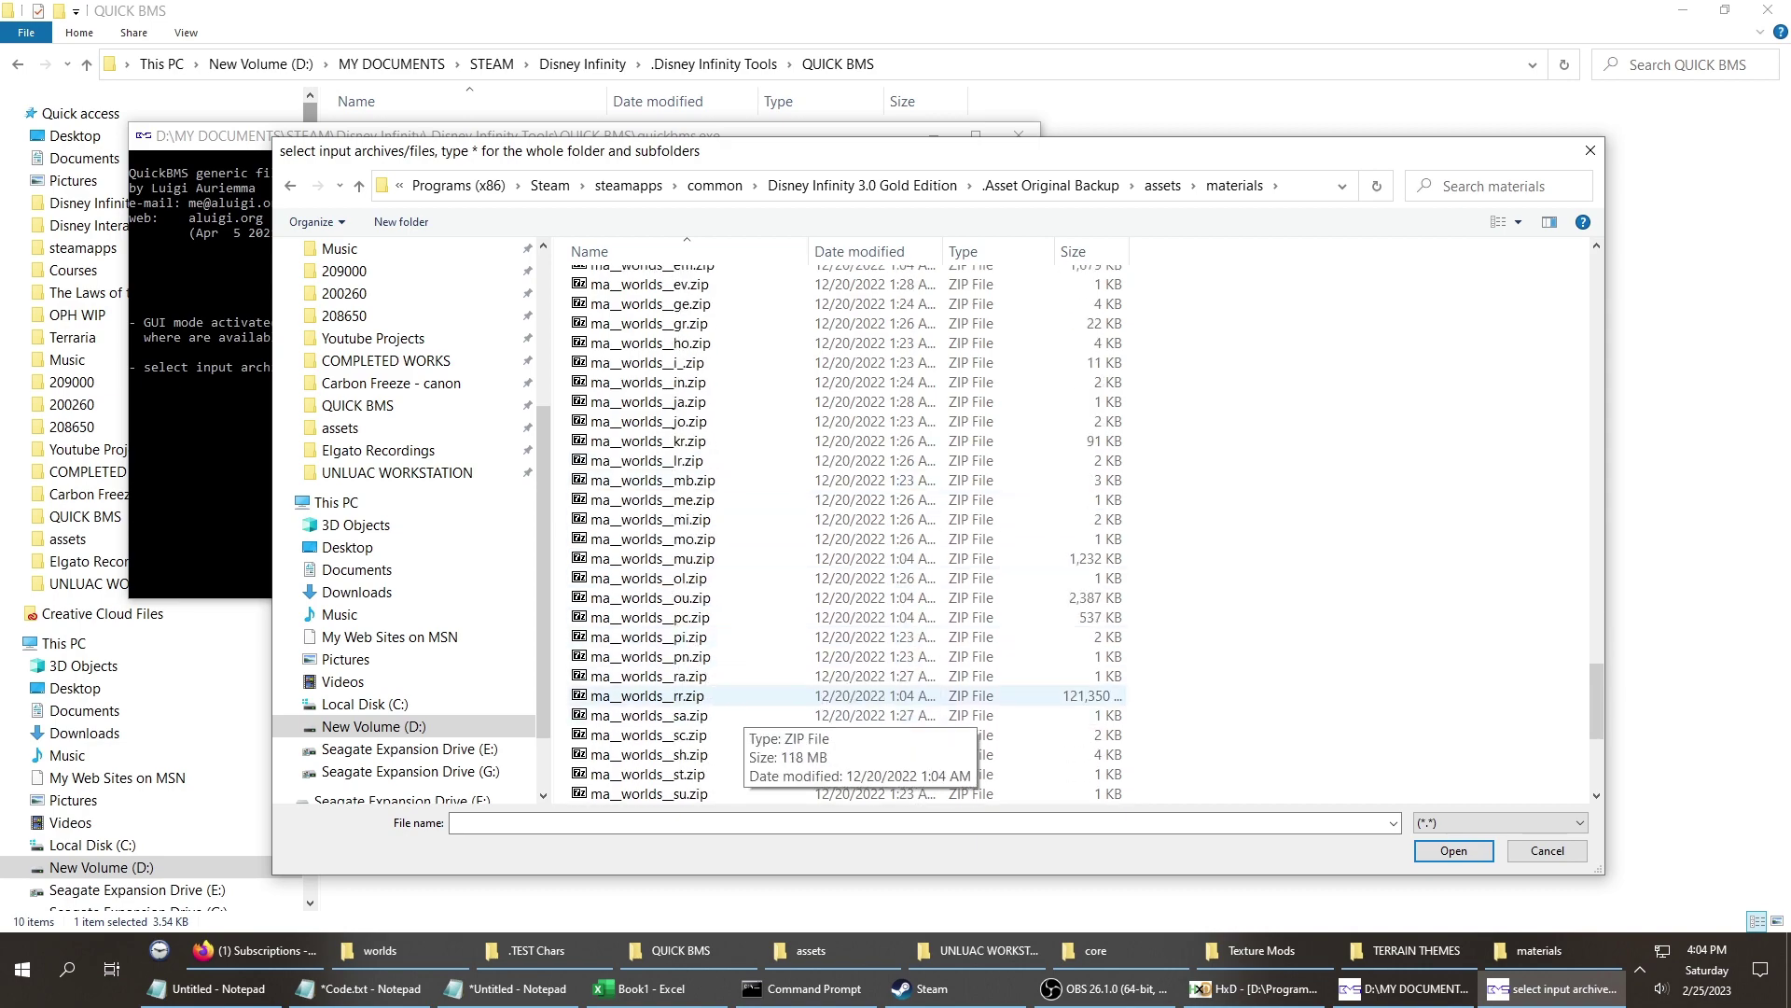
pyautogui.doubleClick(737, 700)
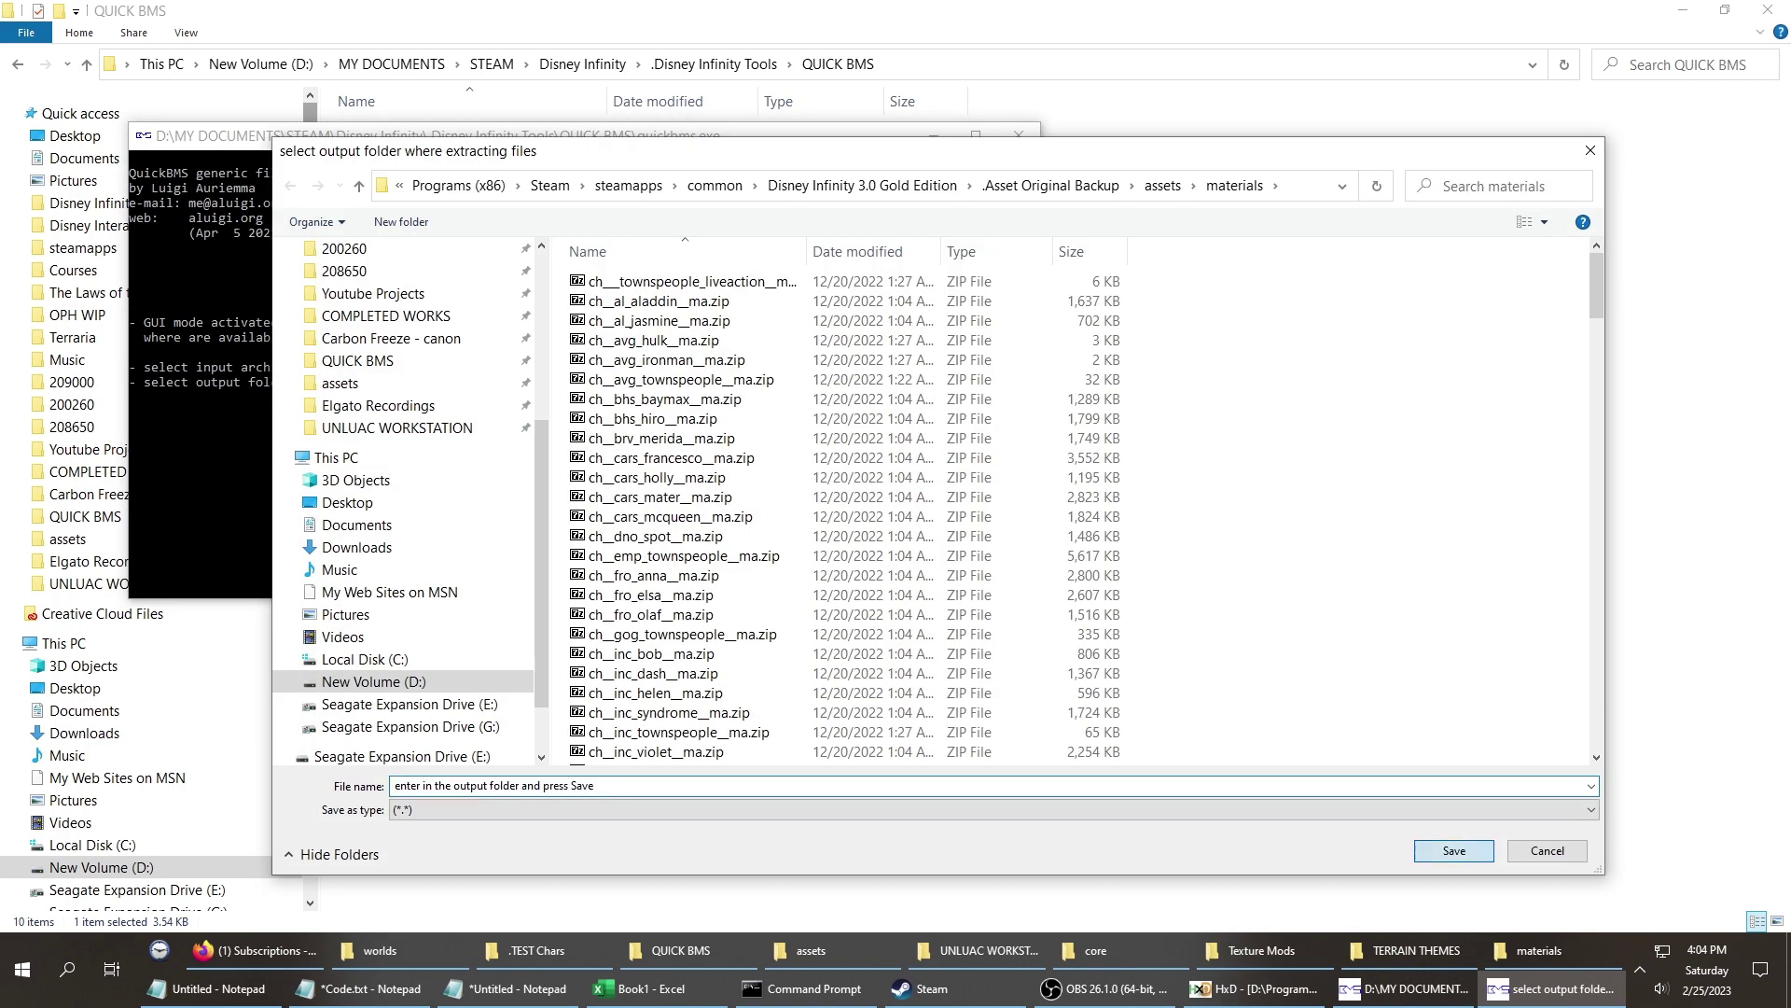
pyautogui.click(1454, 851)
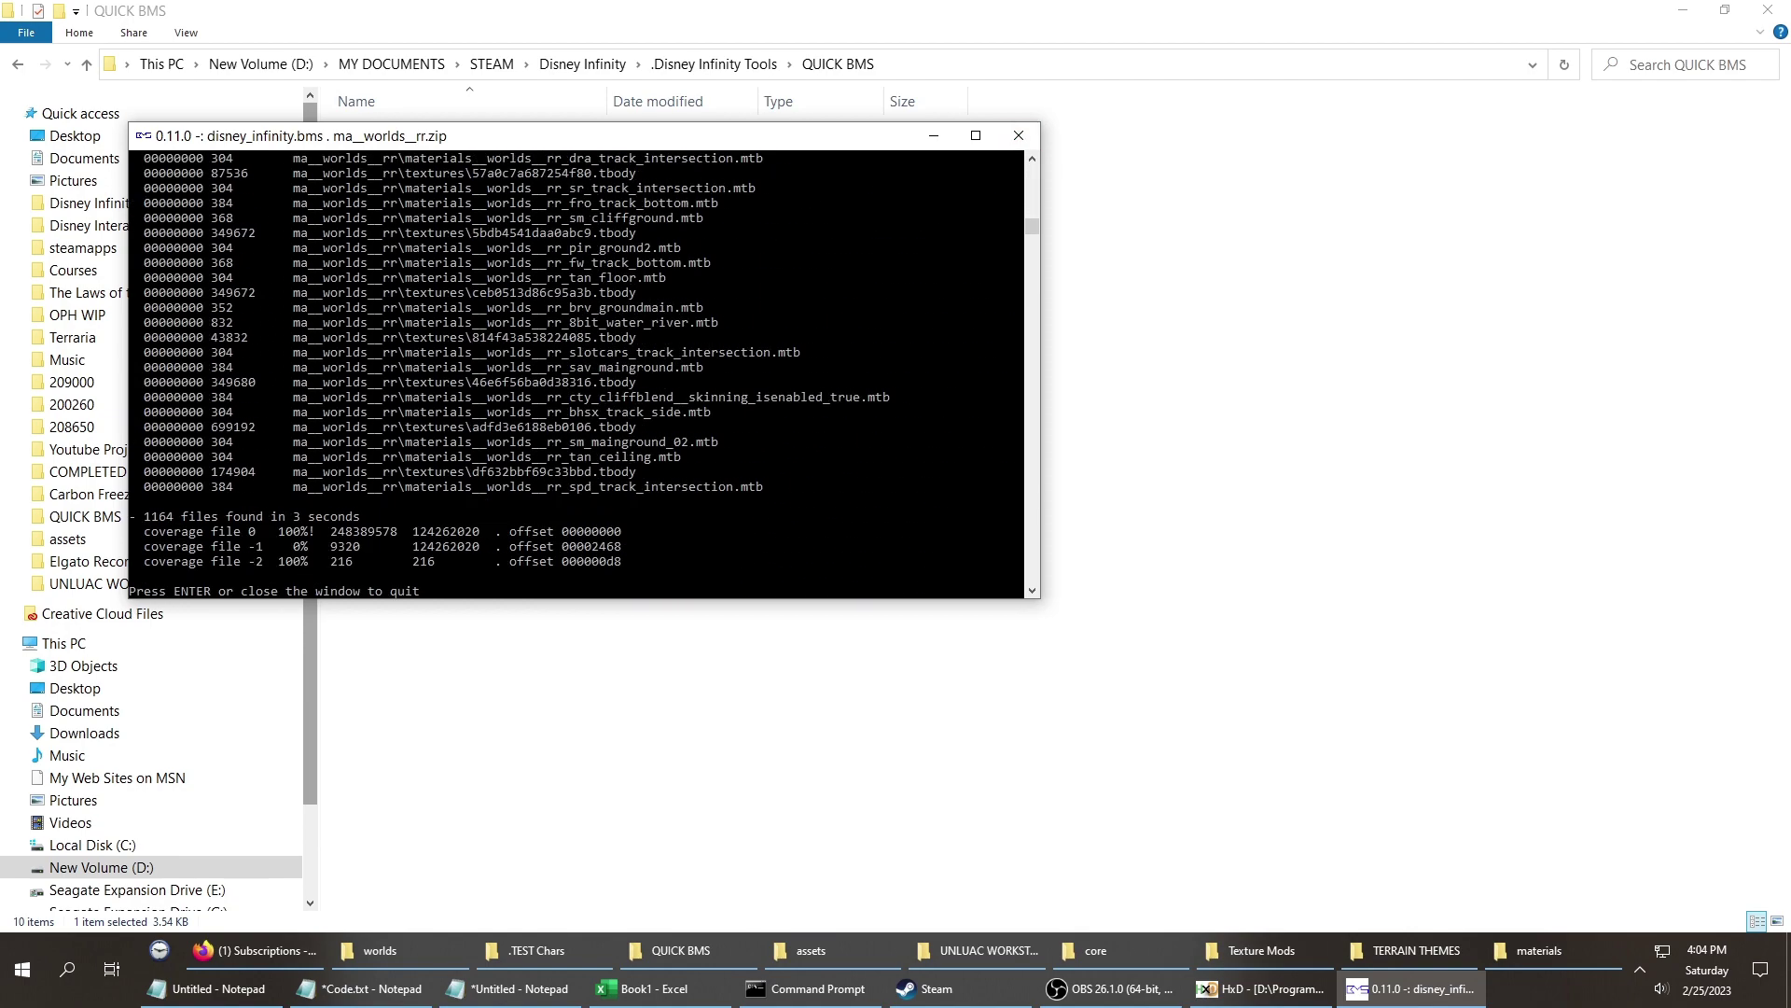
pyautogui.click(1018, 135)
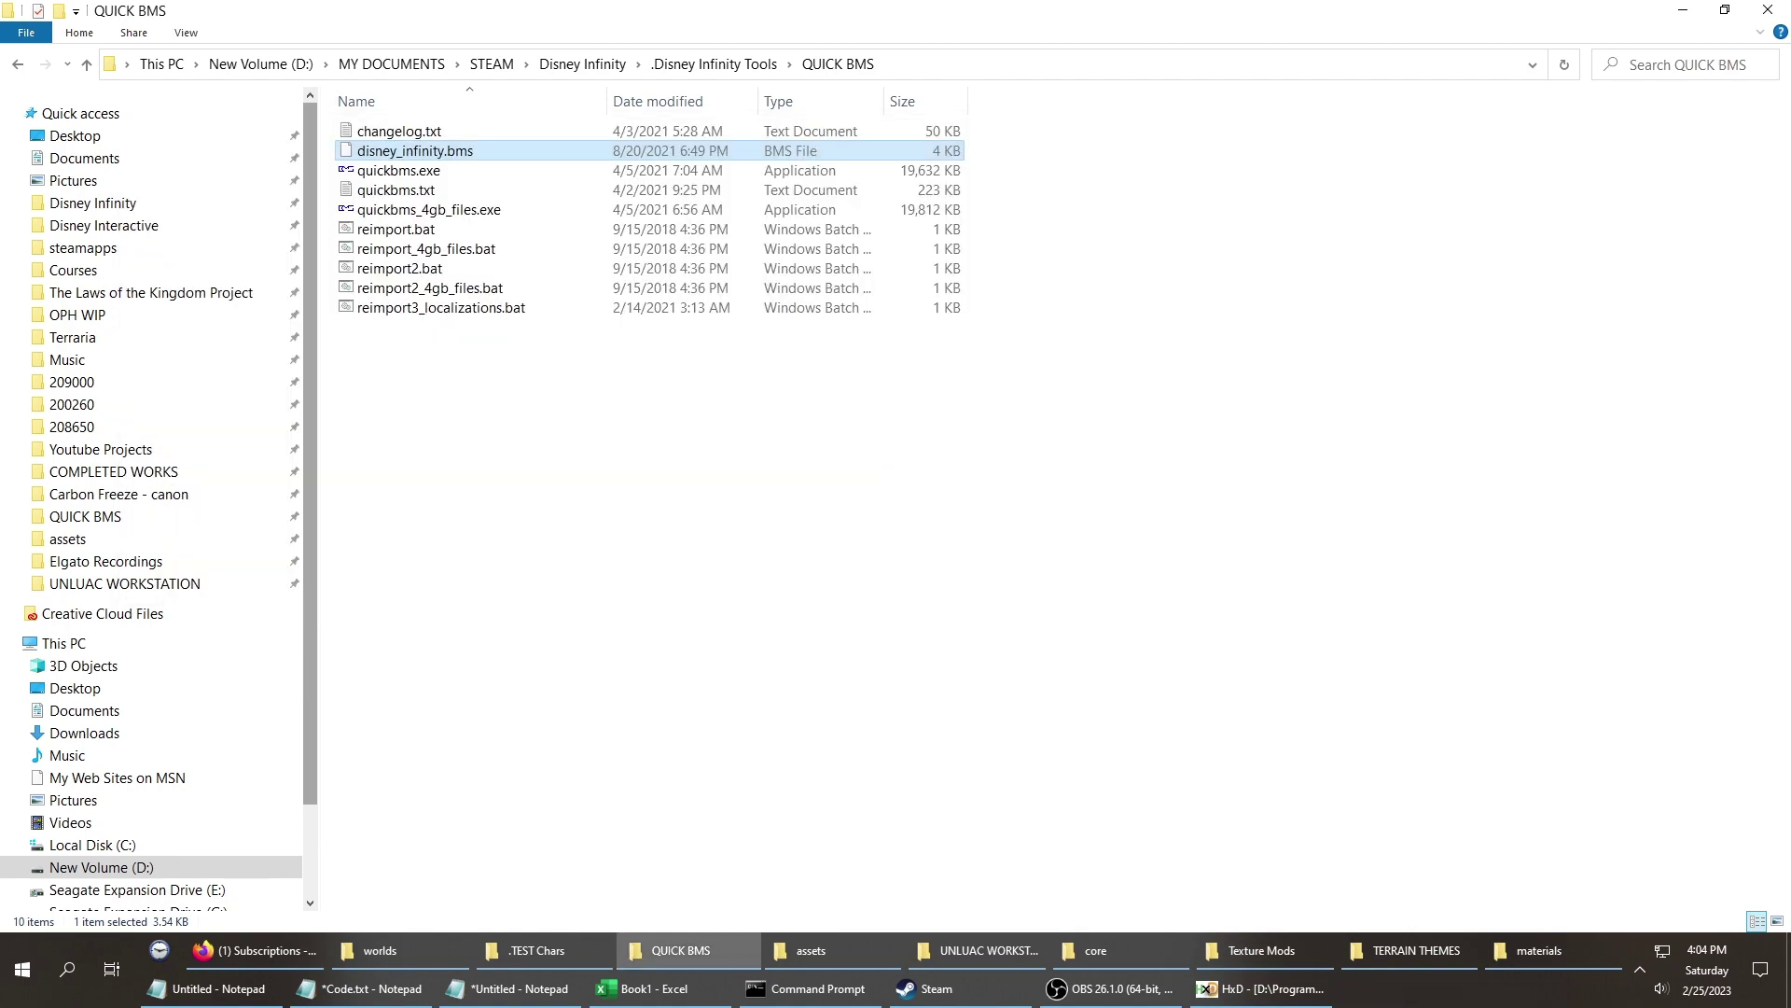
# Open the extracted ma__worlds__rr folder in the backup materials folder and widen its name column to show full file names.
pyautogui.click(1538, 950)
pyautogui.scroll(20, 653, 513)
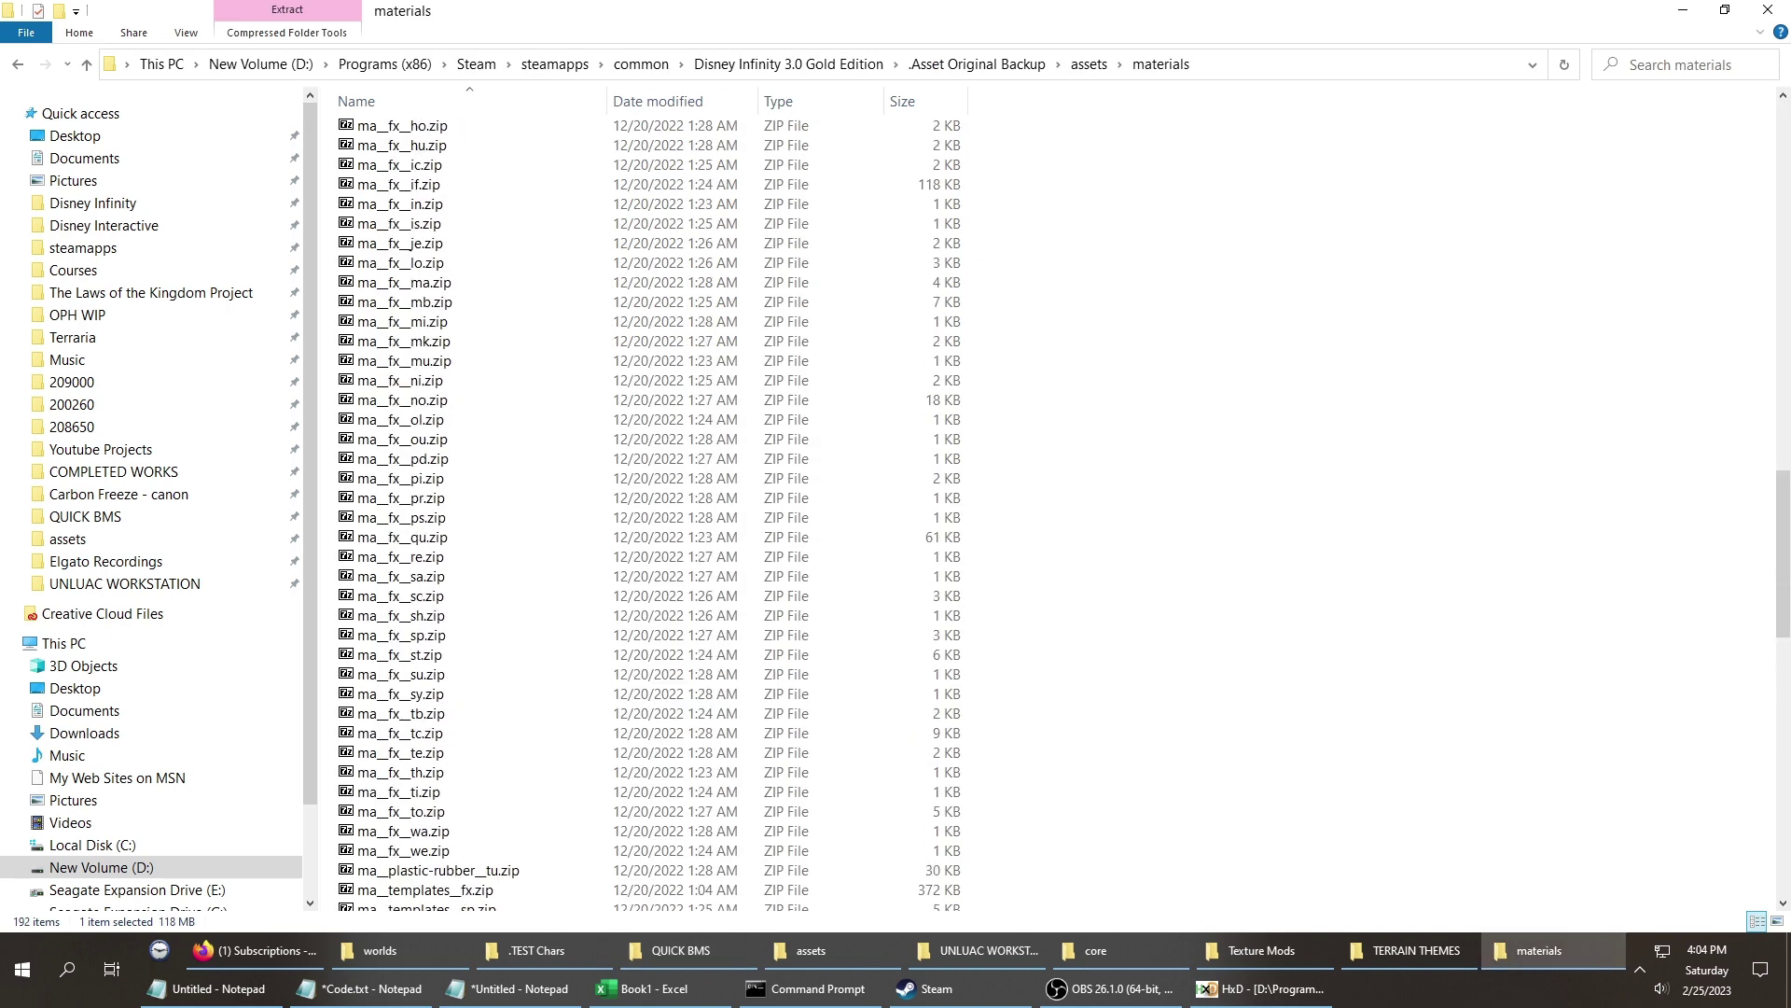
pyautogui.press('Escape')
pyautogui.scroll(20, 653, 513)
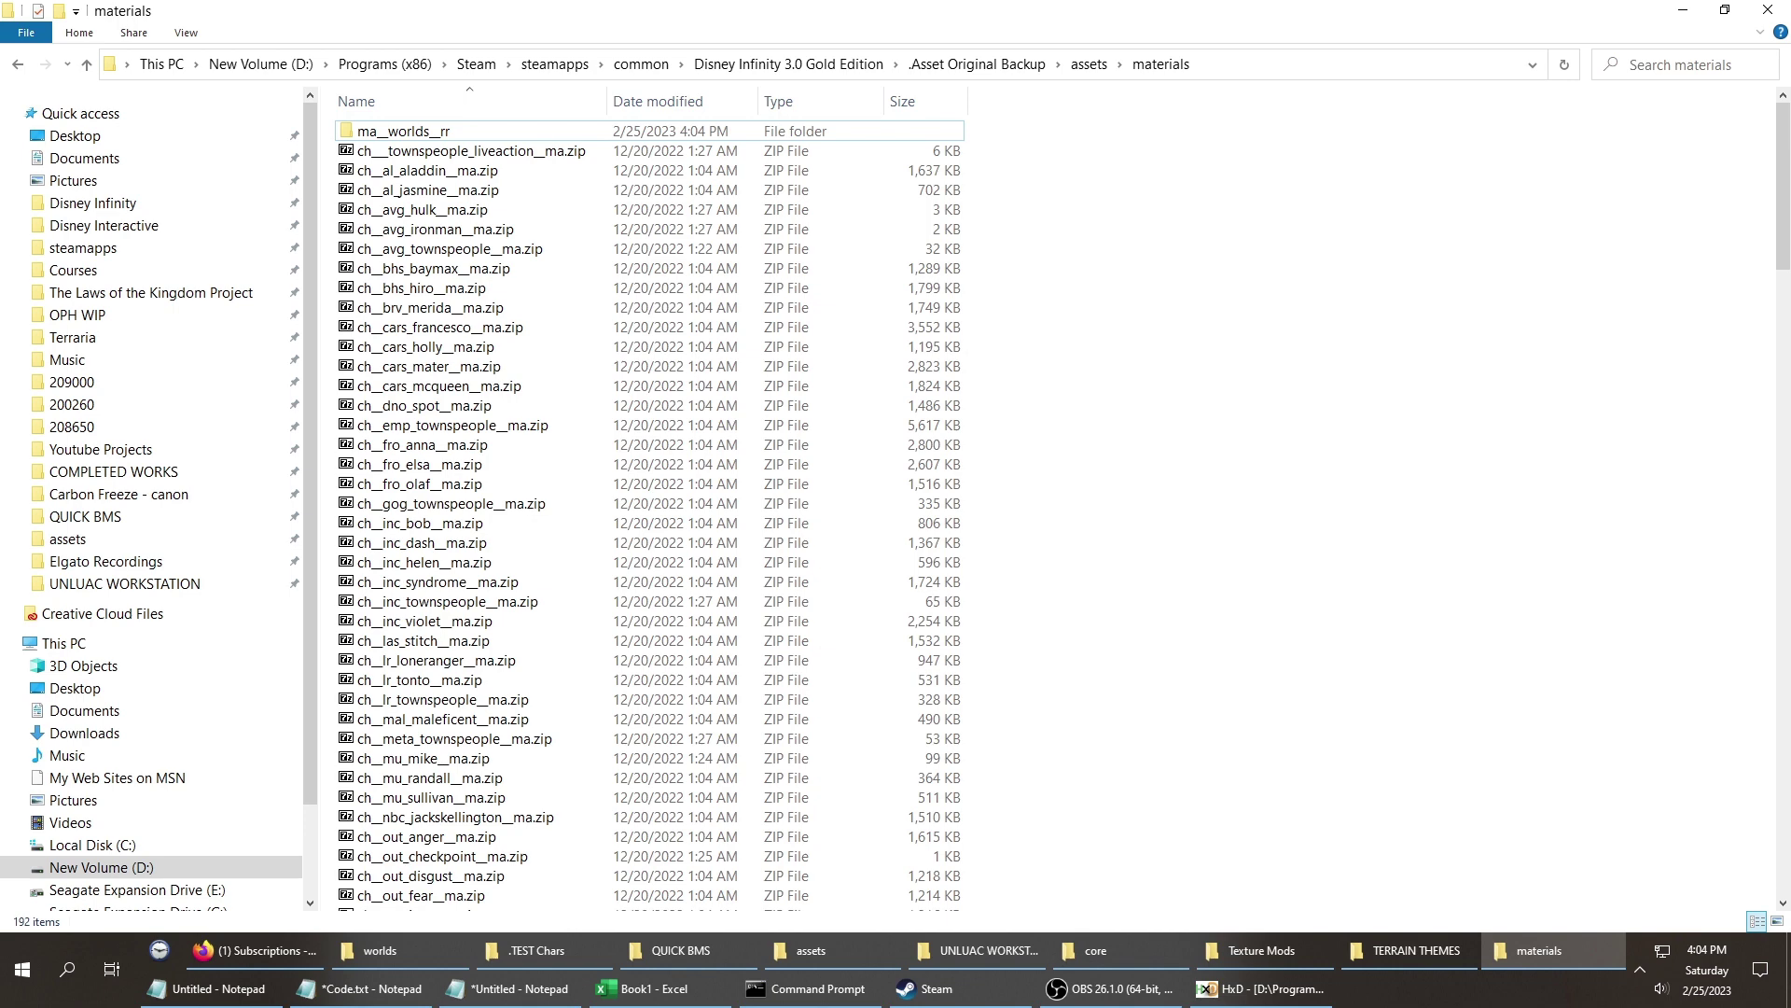
pyautogui.doubleClick(469, 130)
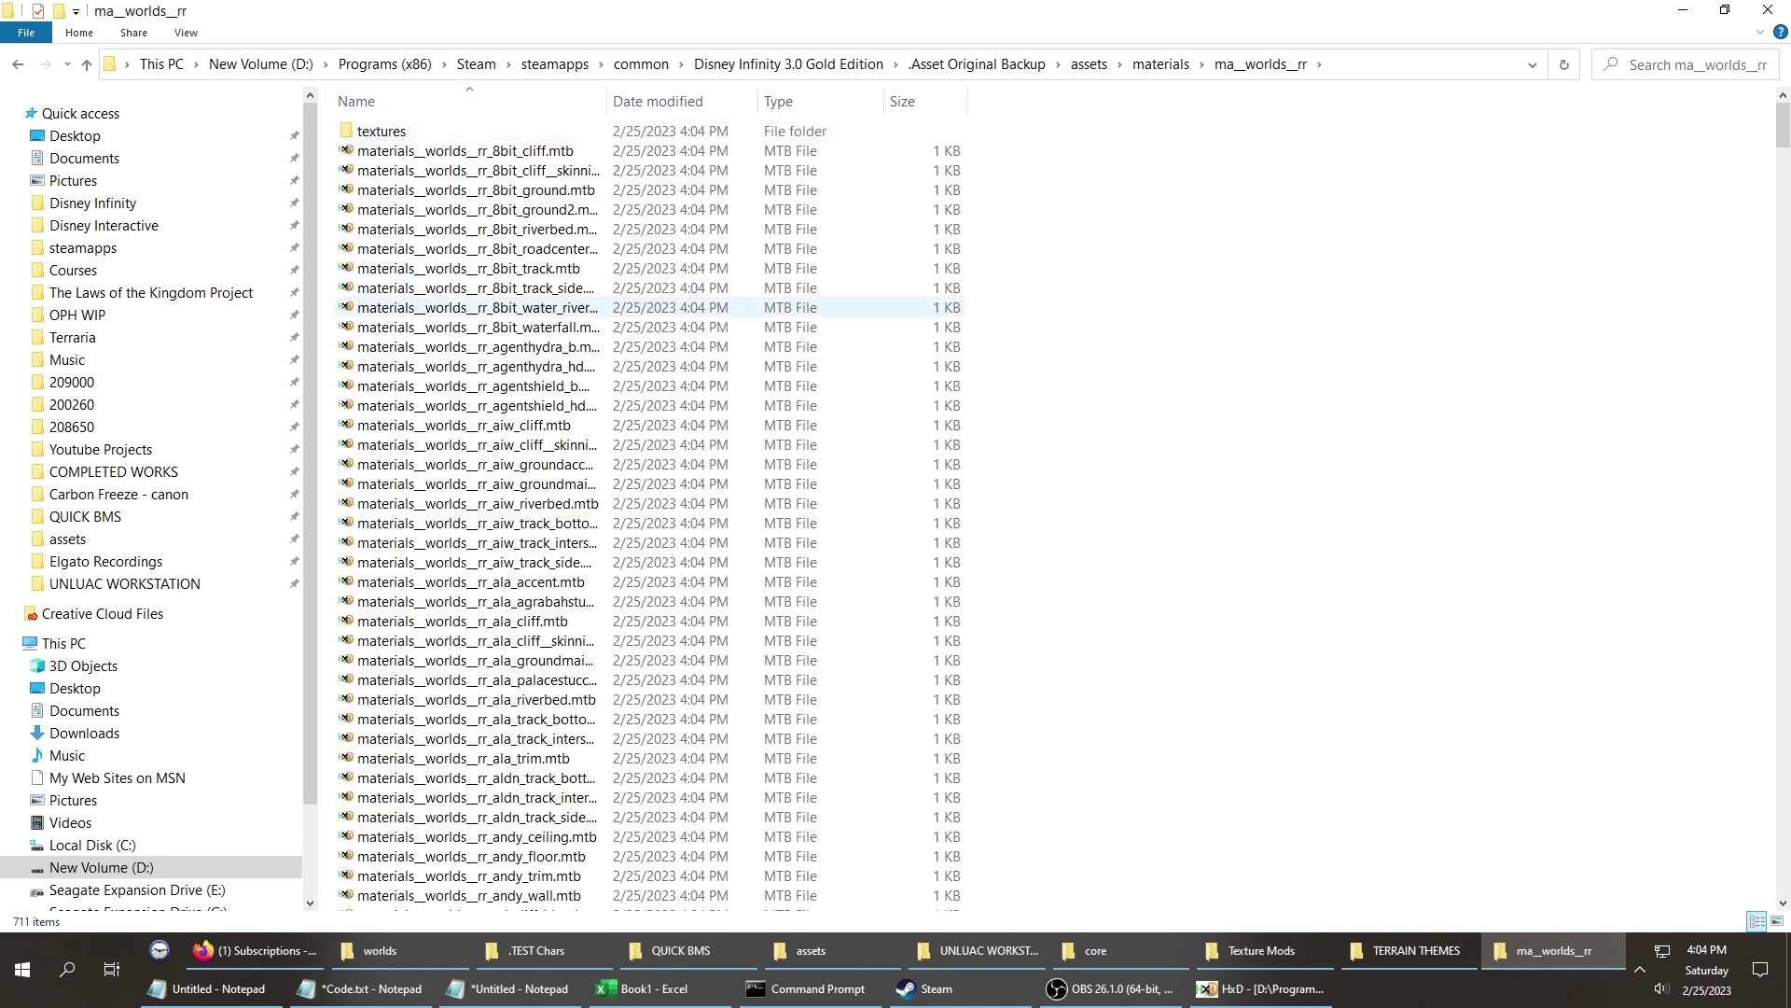
pyautogui.moveTo(606, 101); pyautogui.dragTo(903, 101)
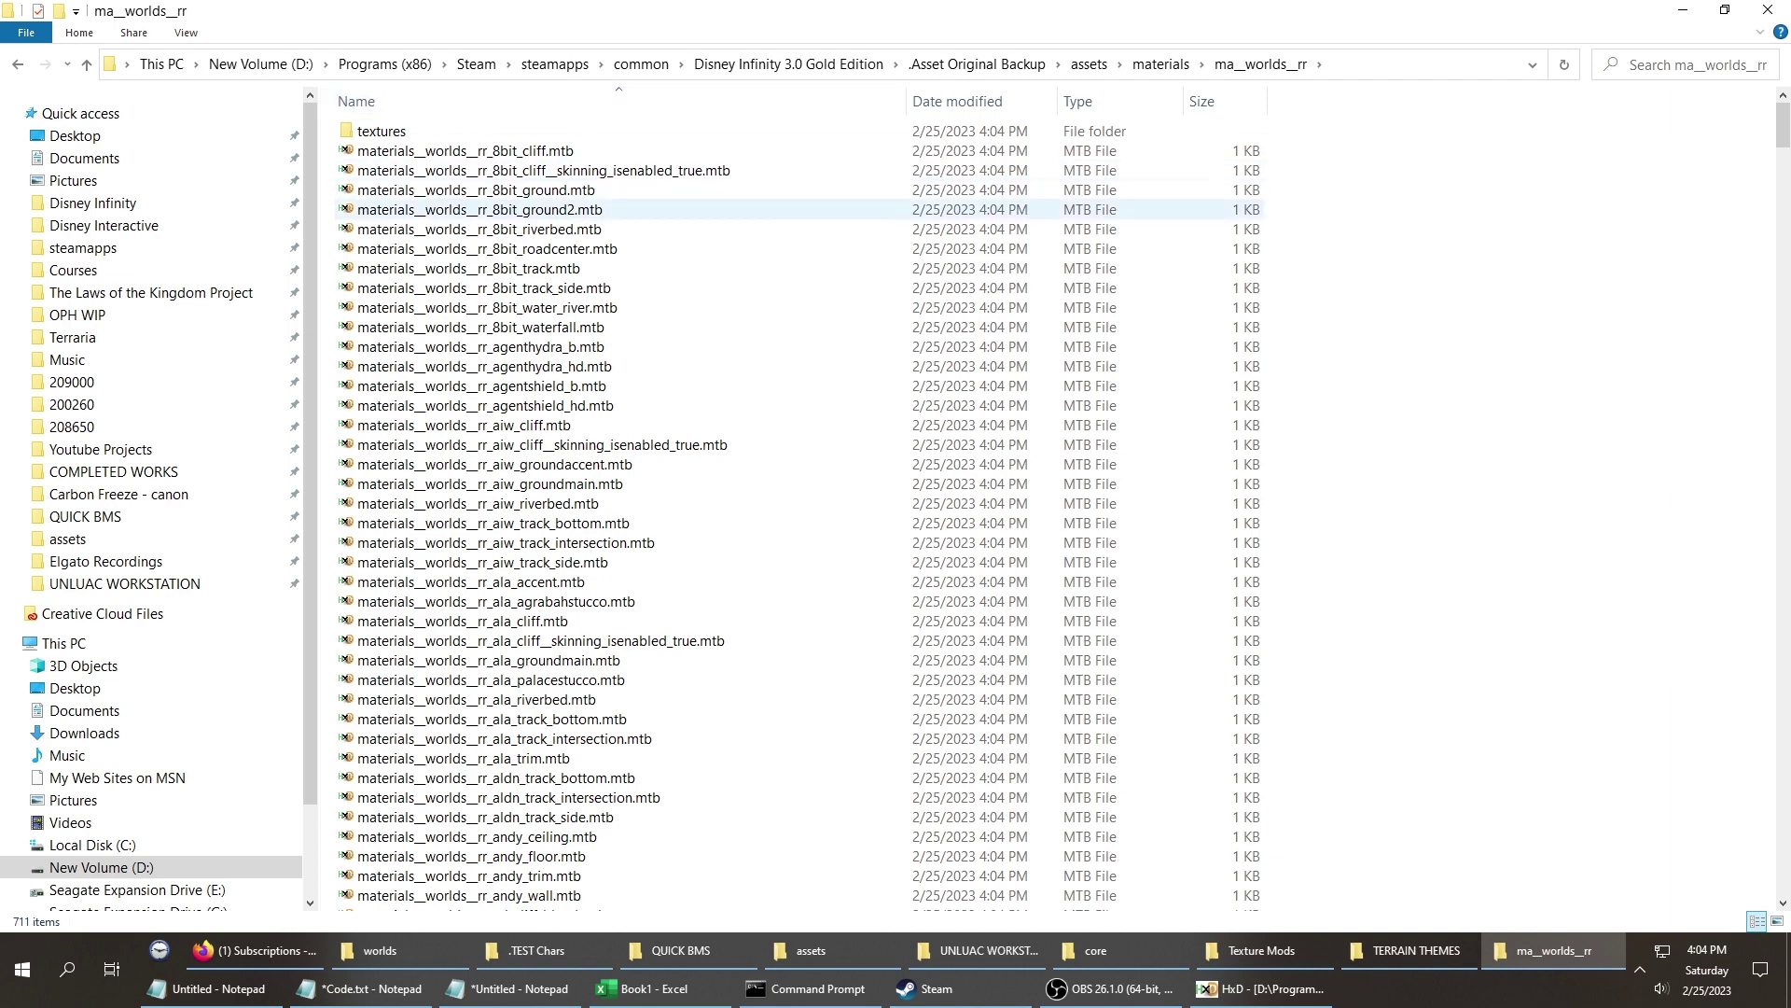
# Look through the extracted material files for the Hulk terrain set and select materials__worlds__rr_hlk_asphalt_02.mtb.
pyautogui.scroll(-5, 467, 213)
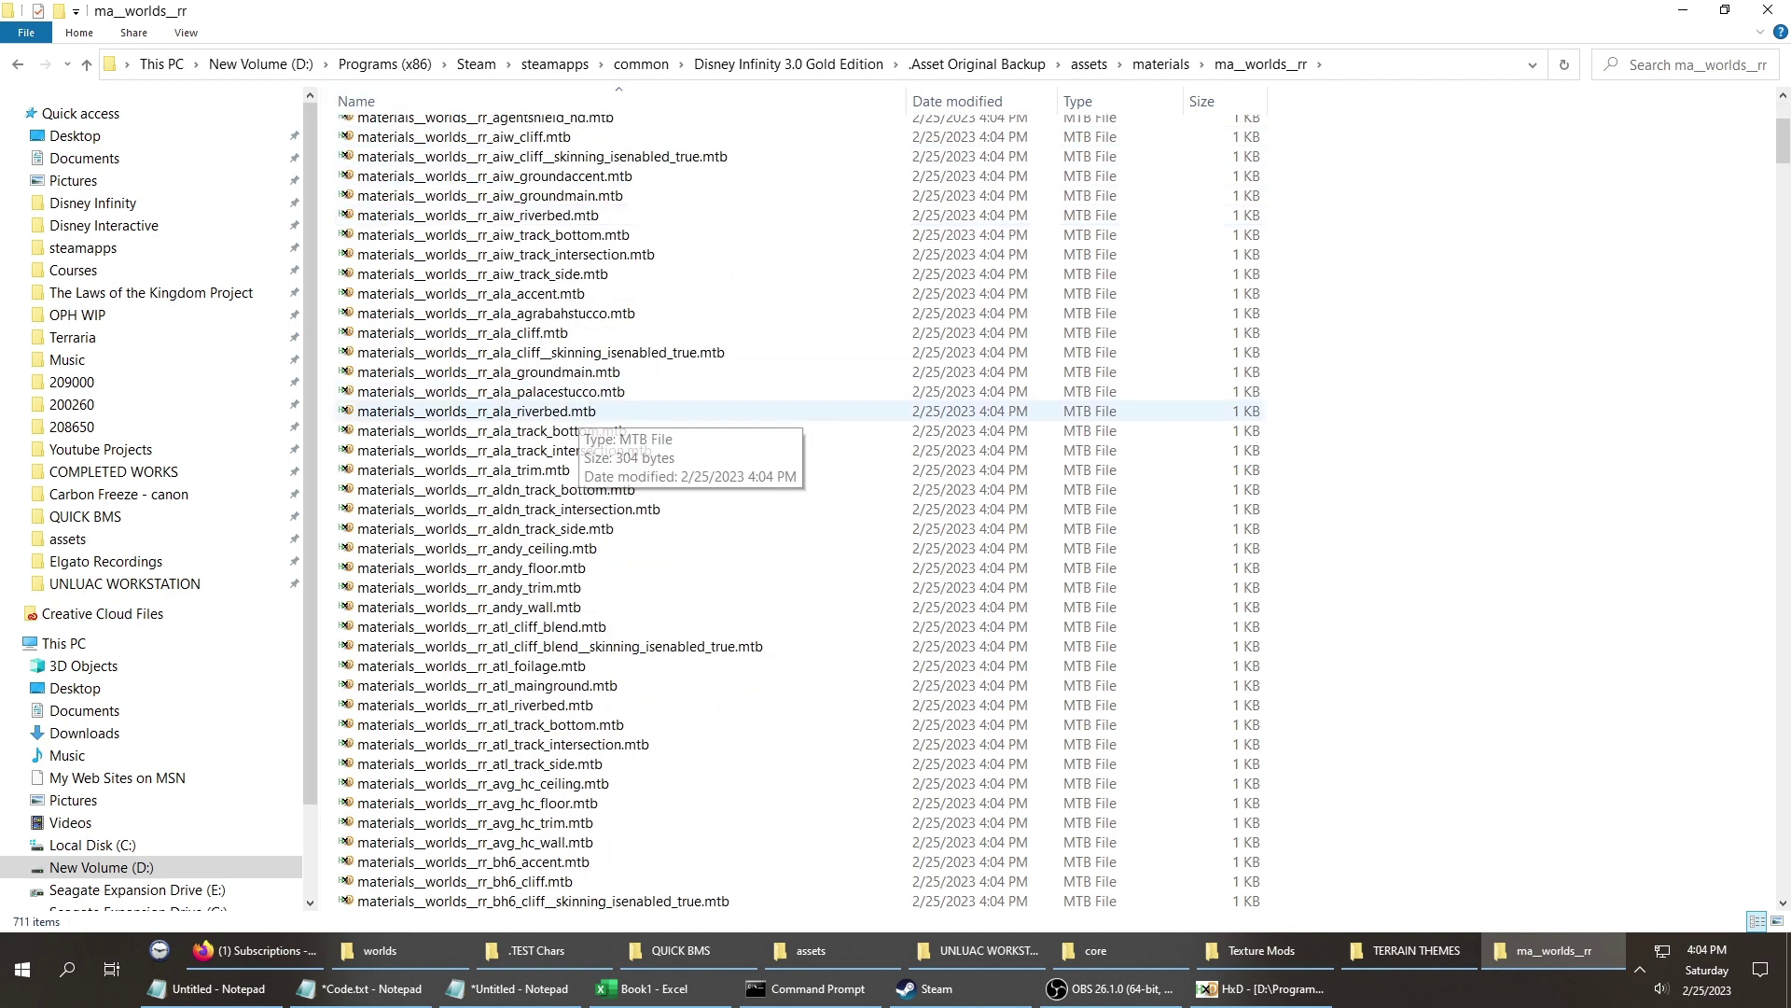
pyautogui.scroll(-20, 503, 449)
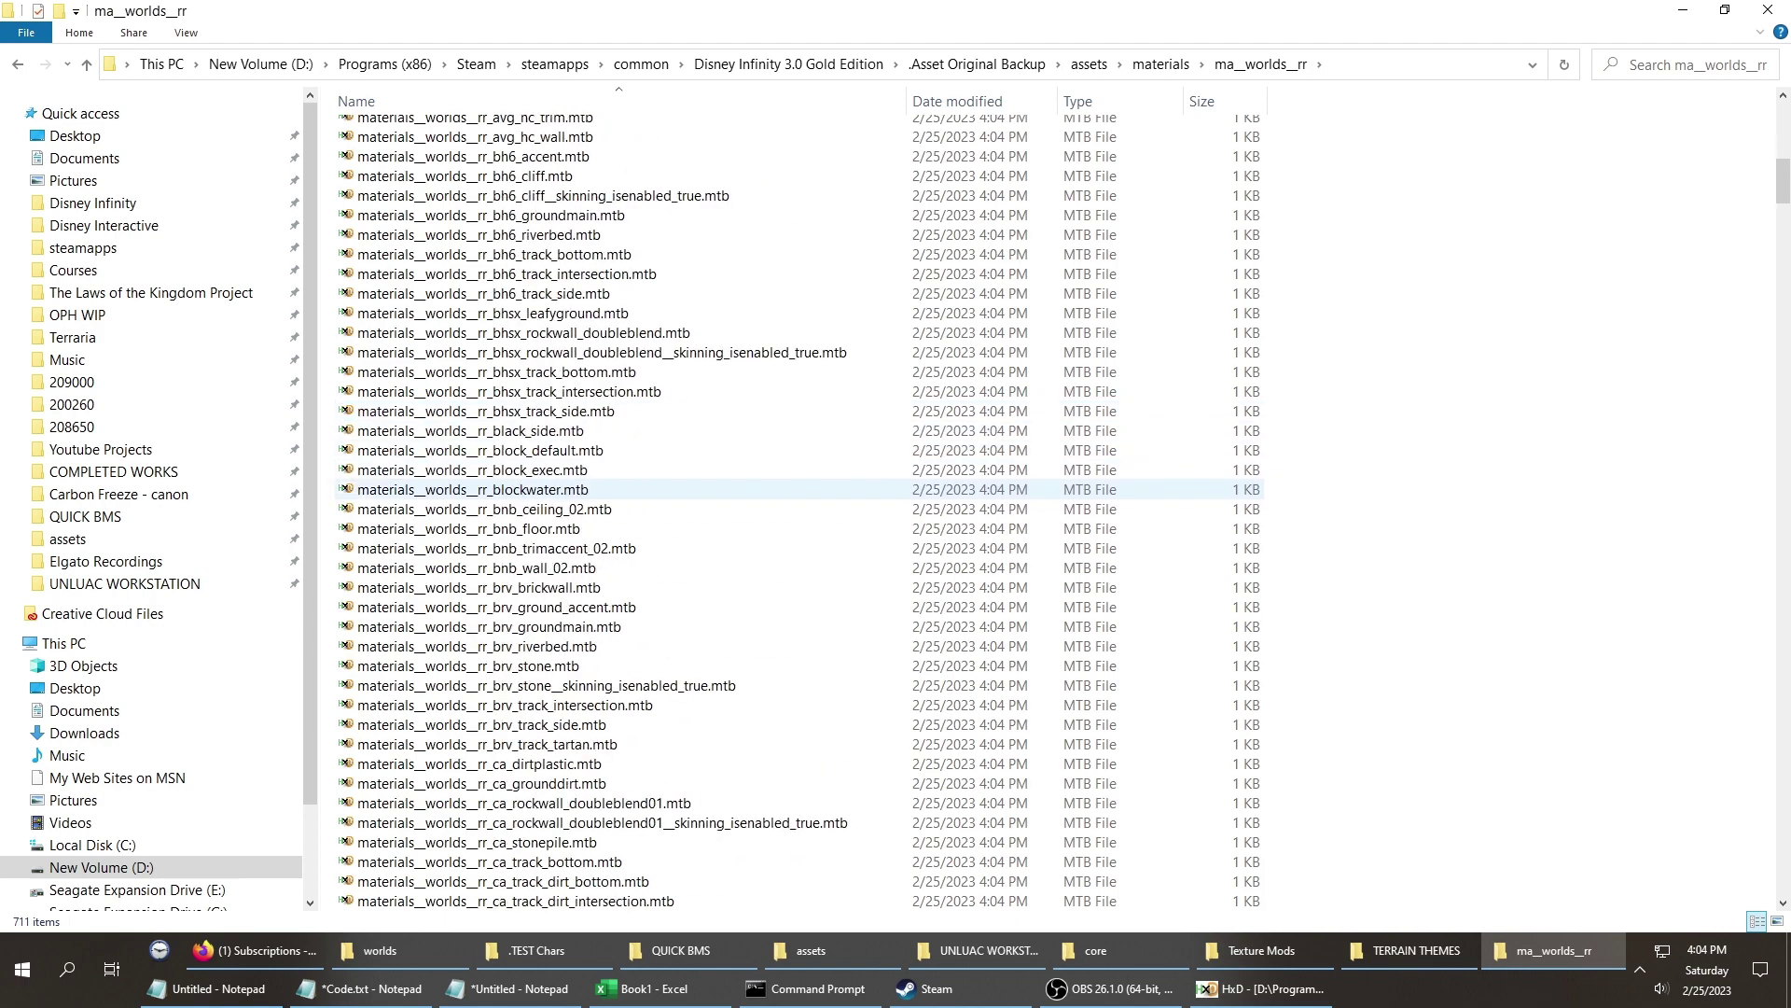
pyautogui.scroll(-20, 504, 489)
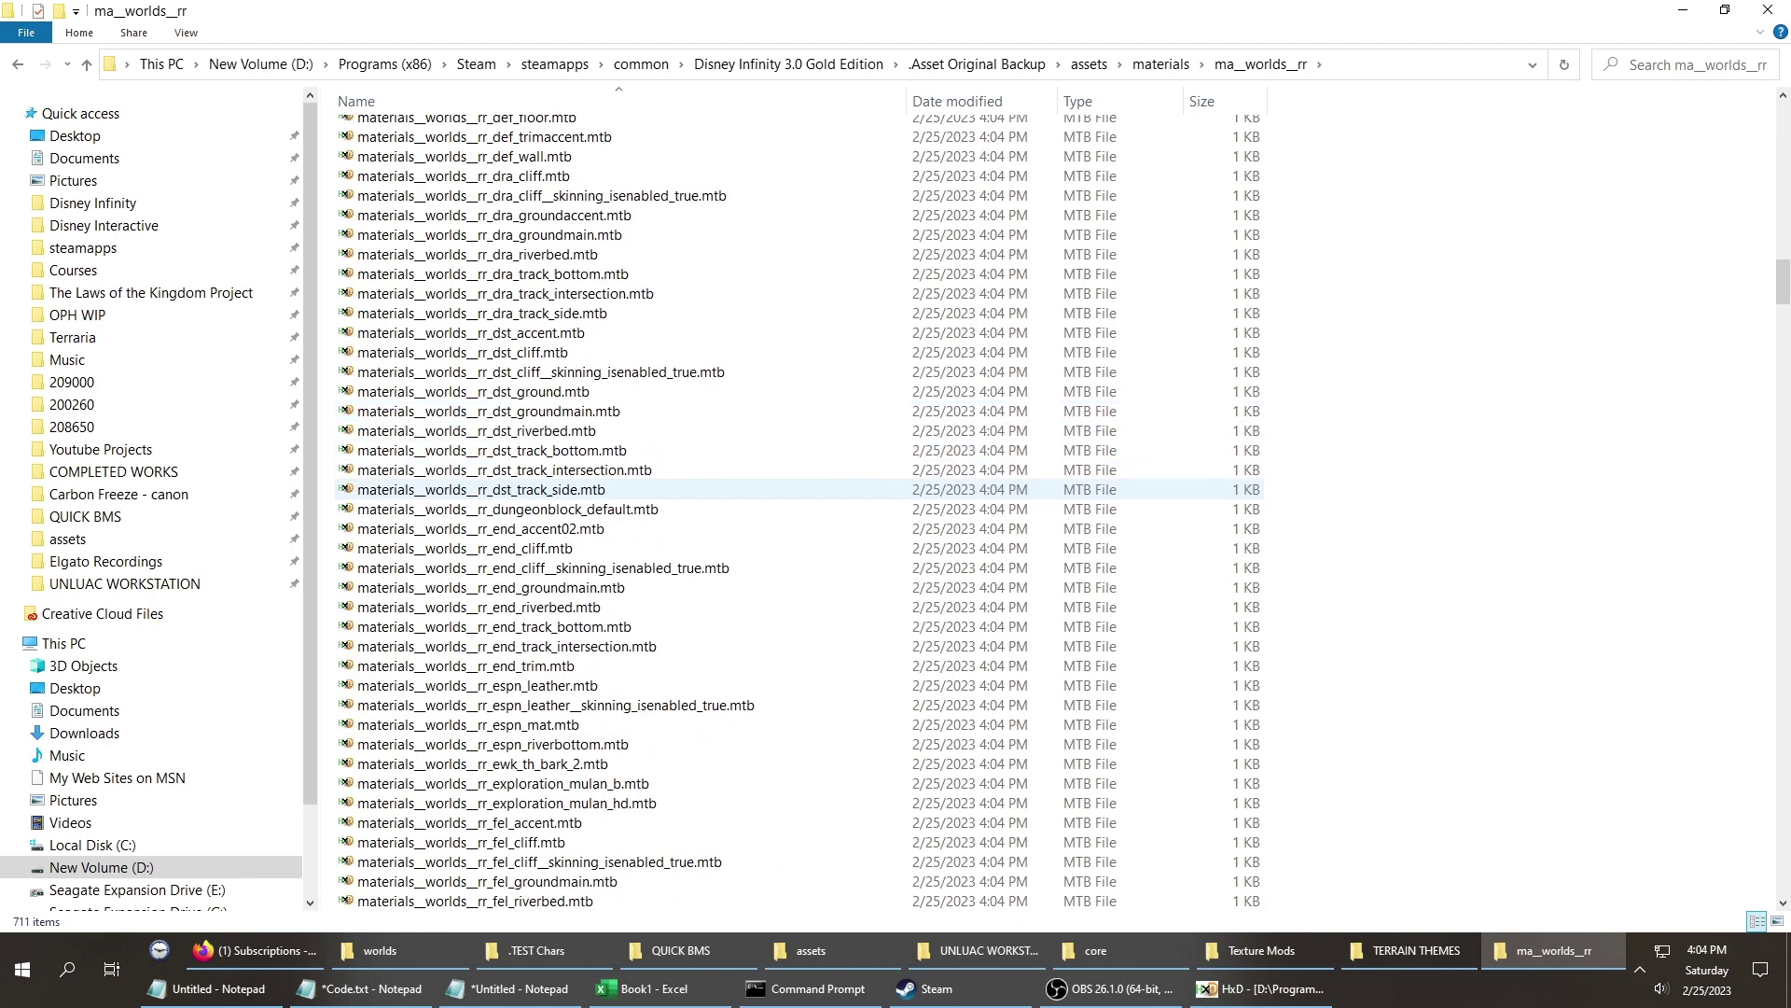
pyautogui.scroll(-20, 504, 489)
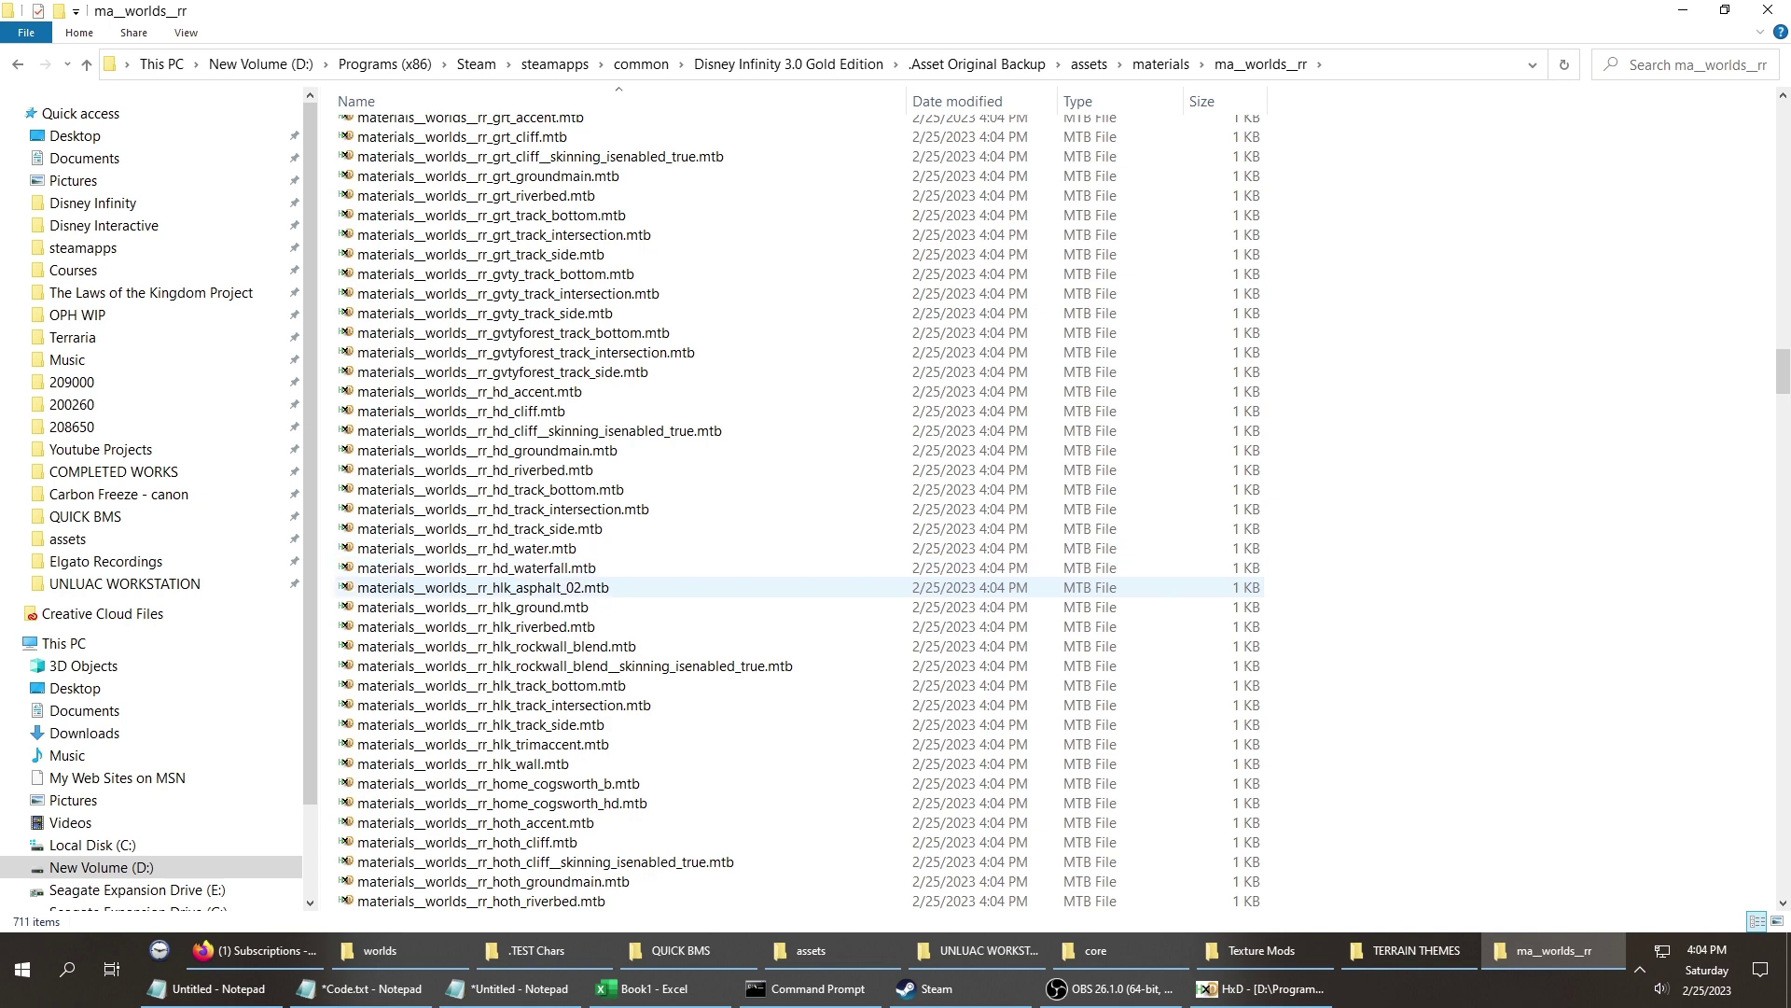
pyautogui.click(482, 586)
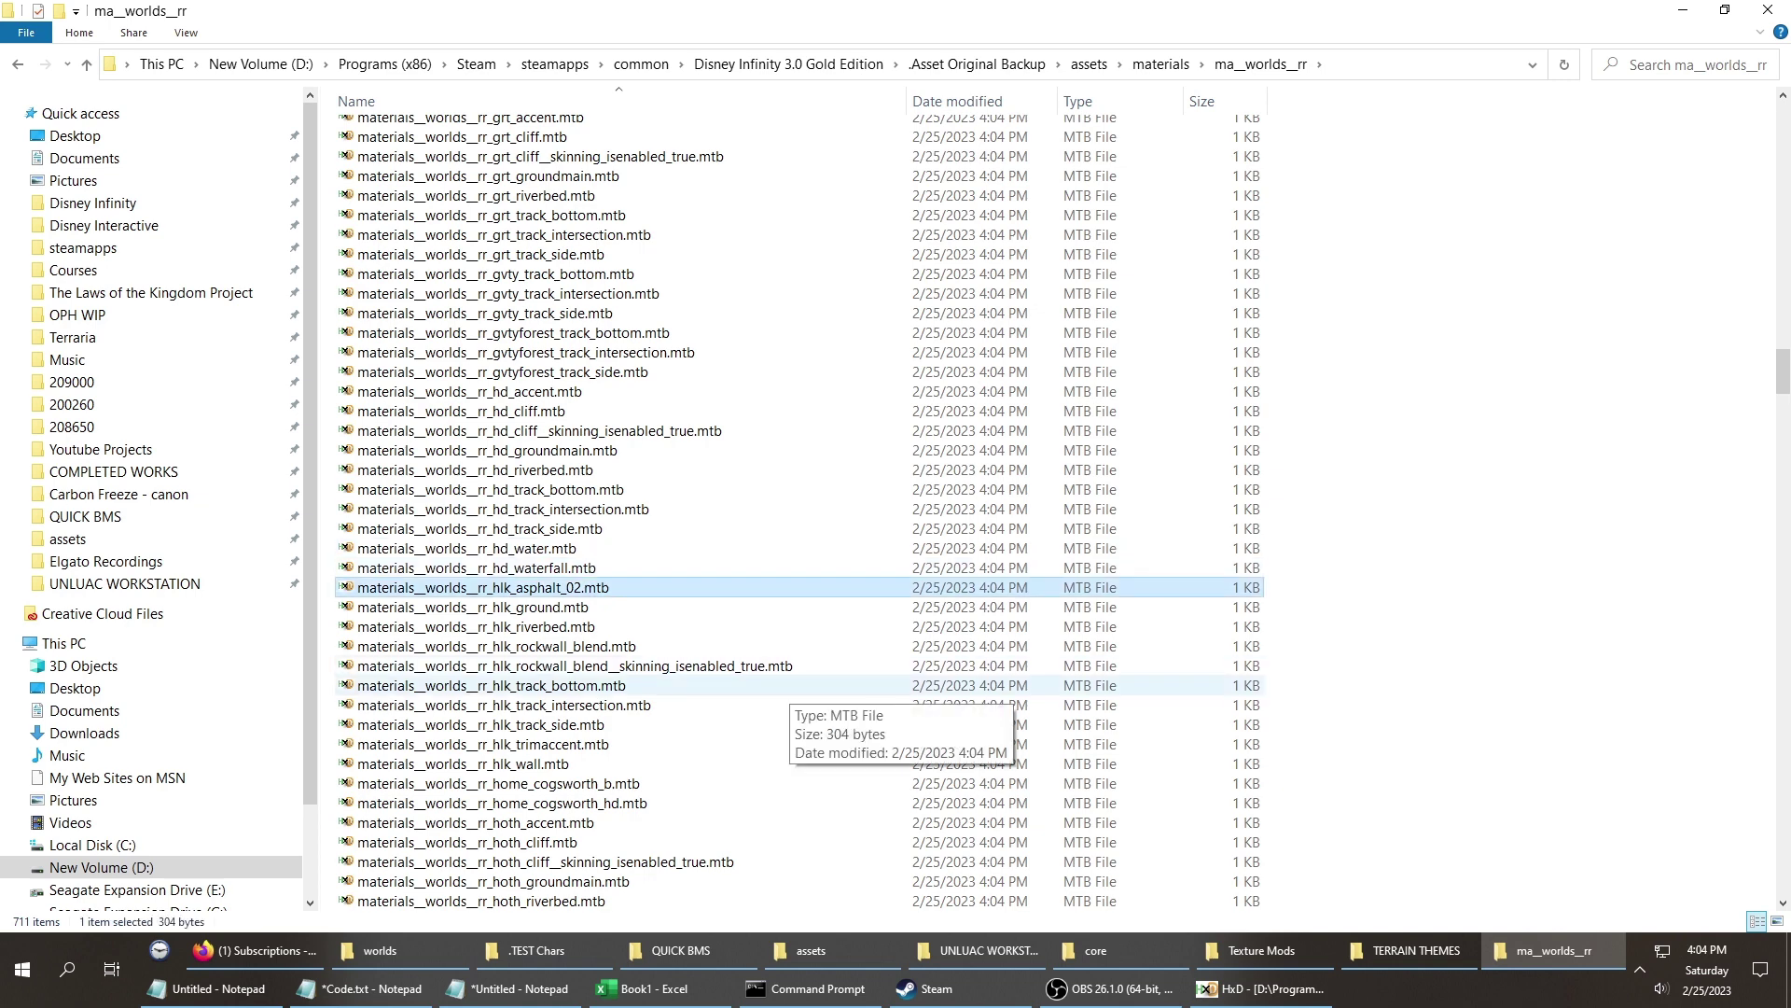
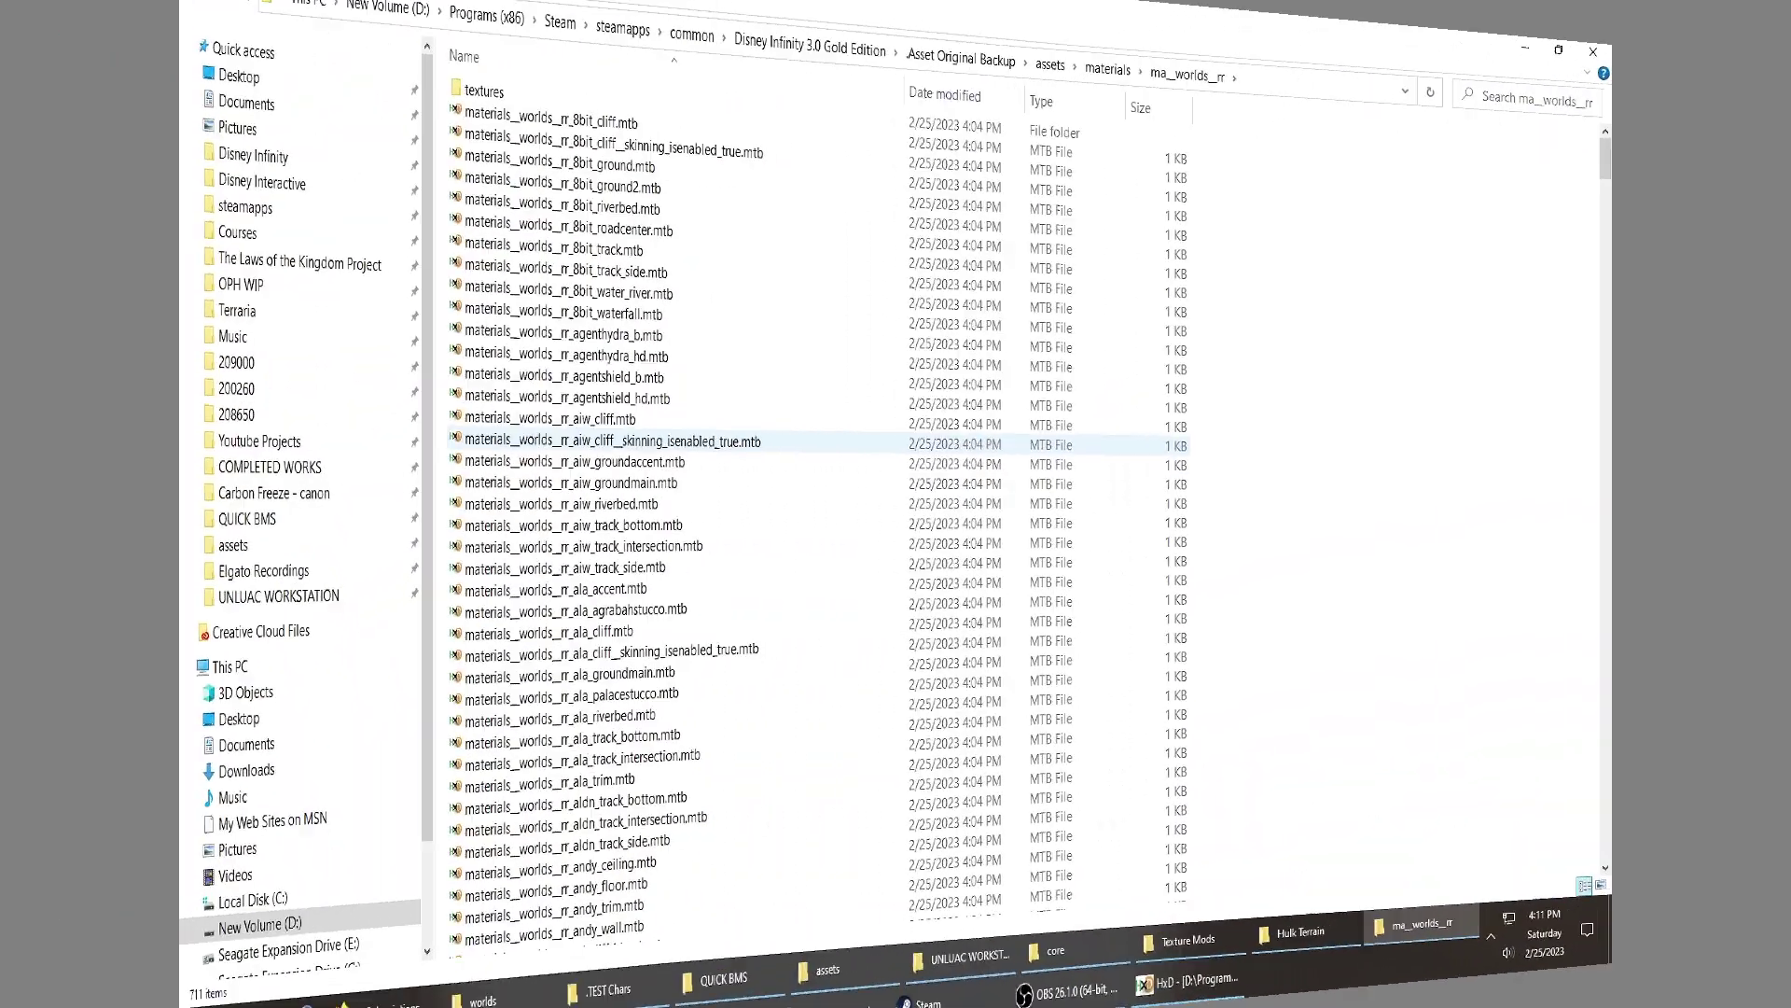
# Review the full set of extracted ma__worlds__rr files and the materials folder's zip archives, returning to ma__worlds__rr.
pyautogui.hotkey('ctrl', 'a')
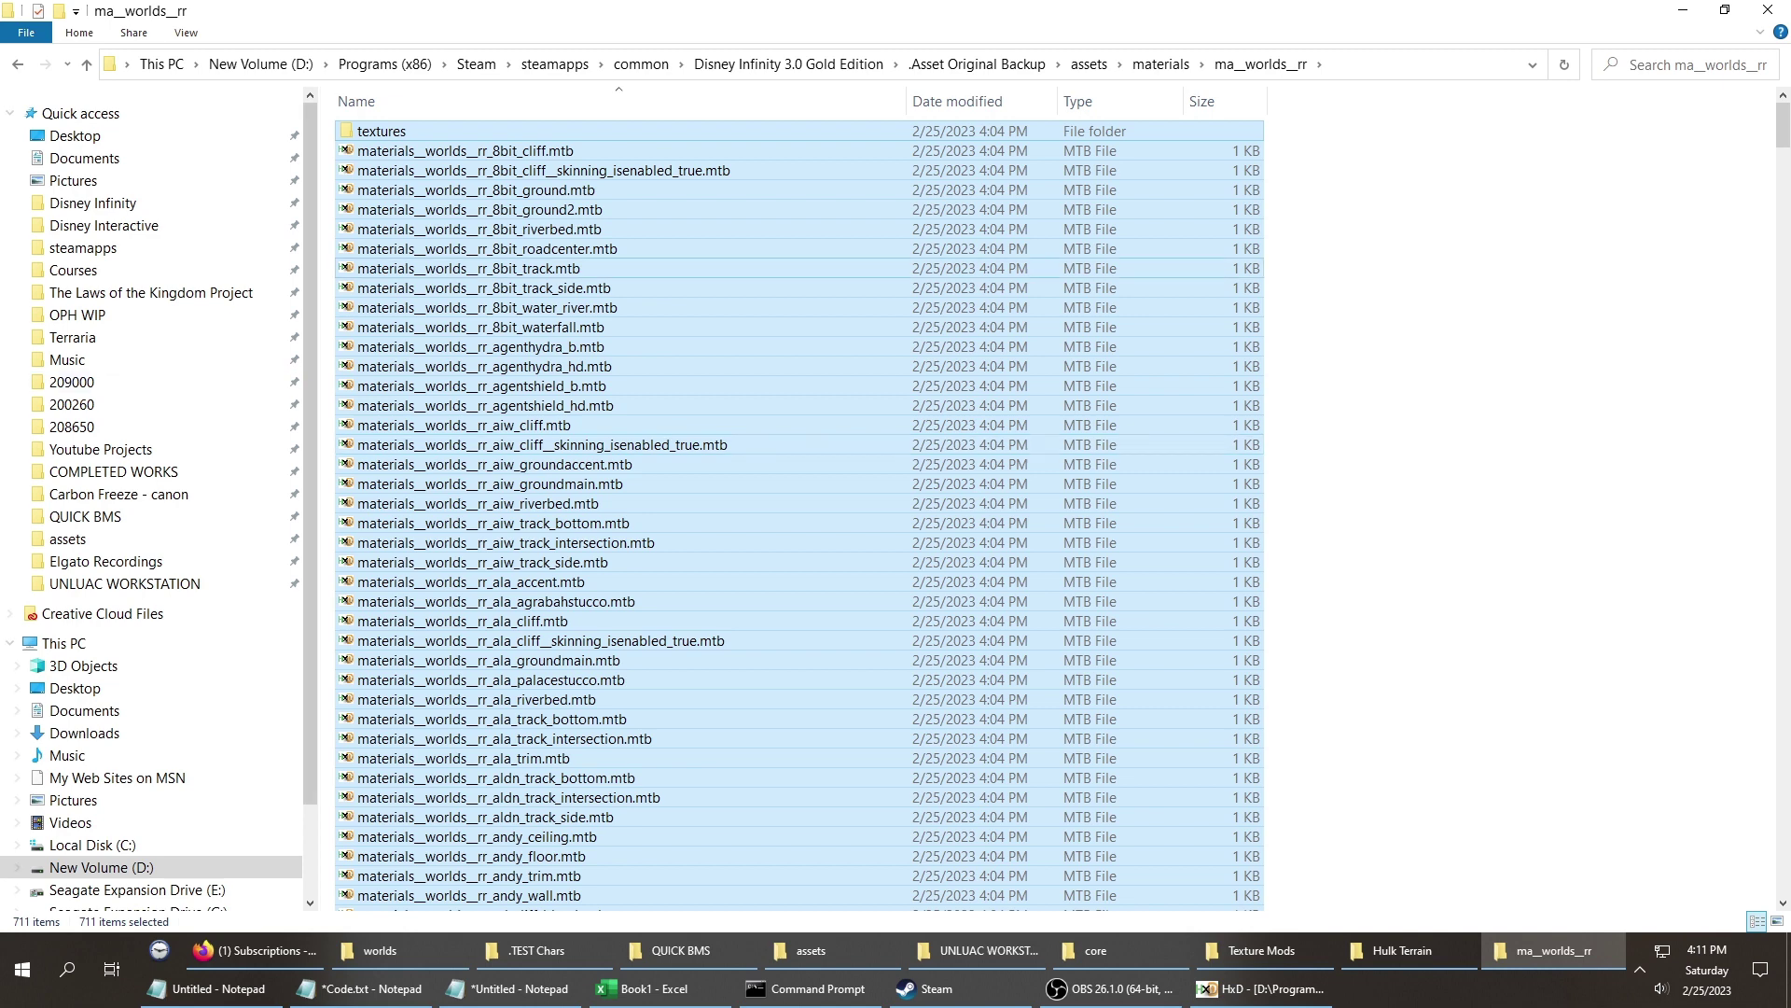
pyautogui.scroll(-5, 619, 504)
pyautogui.hotkey('alt', 'Left')
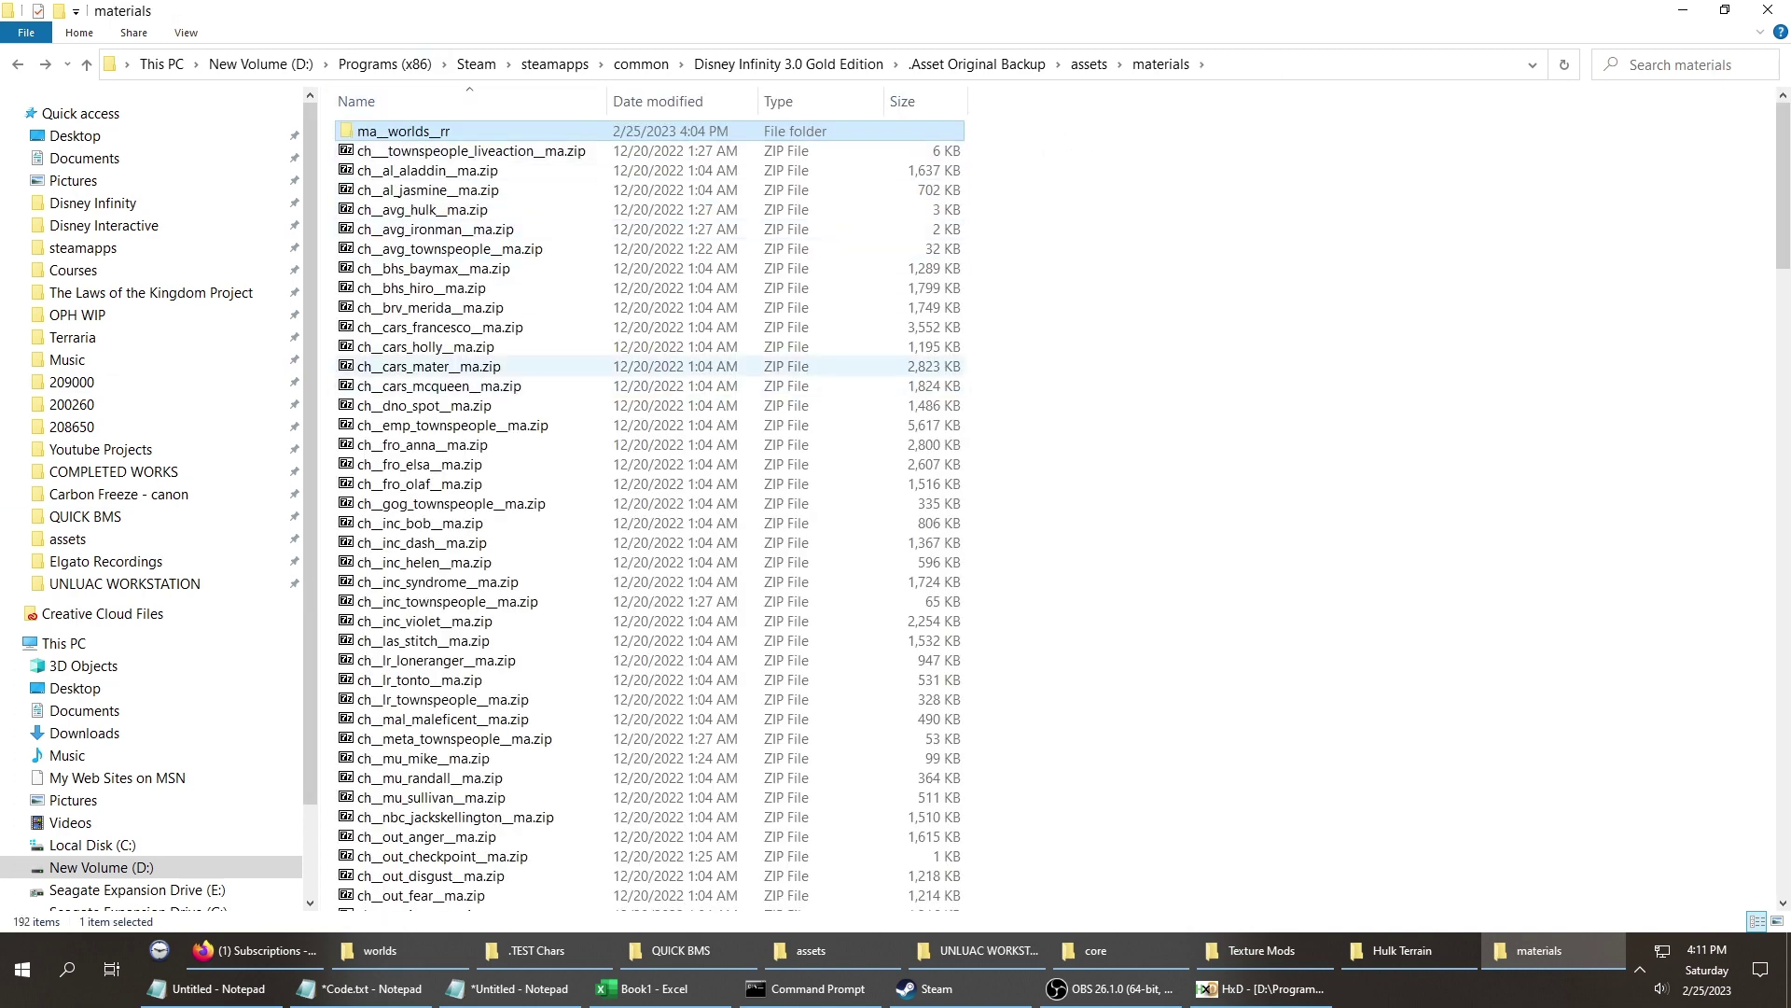
pyautogui.press('Escape')
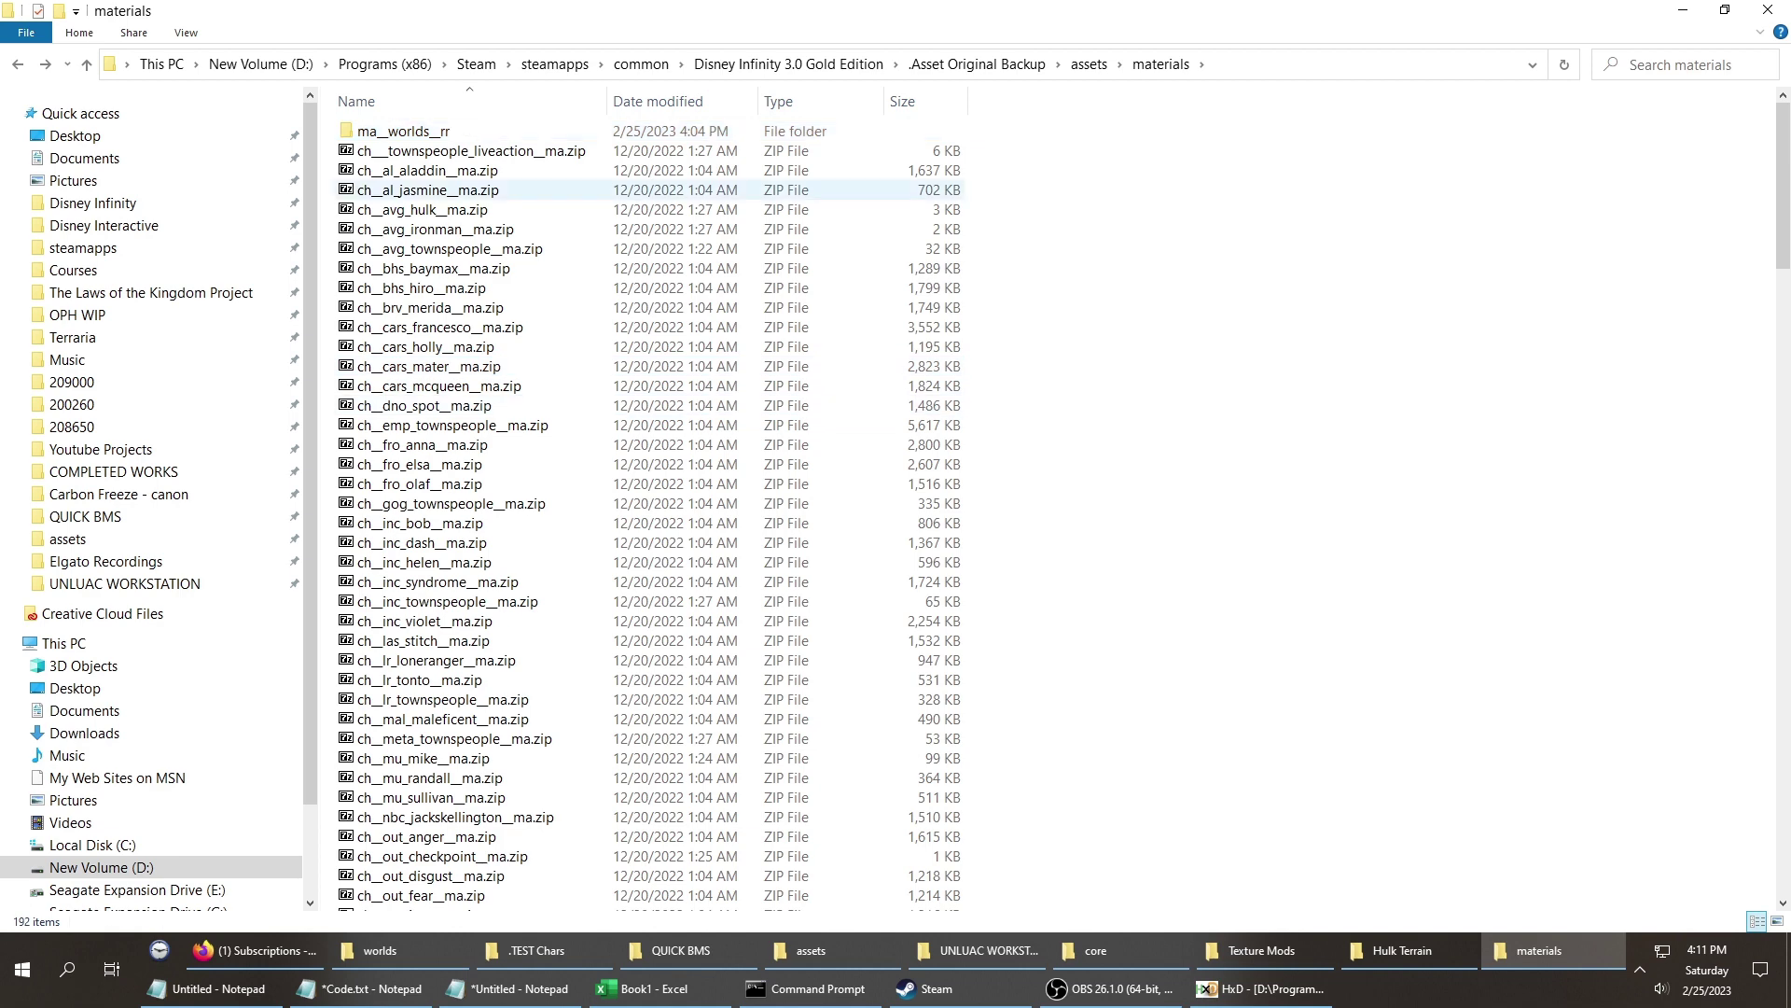
pyautogui.scroll(-18, 560, 228)
pyautogui.scroll(-15, 559, 513)
pyautogui.scroll(3, 560, 513)
pyautogui.scroll(15, 652, 513)
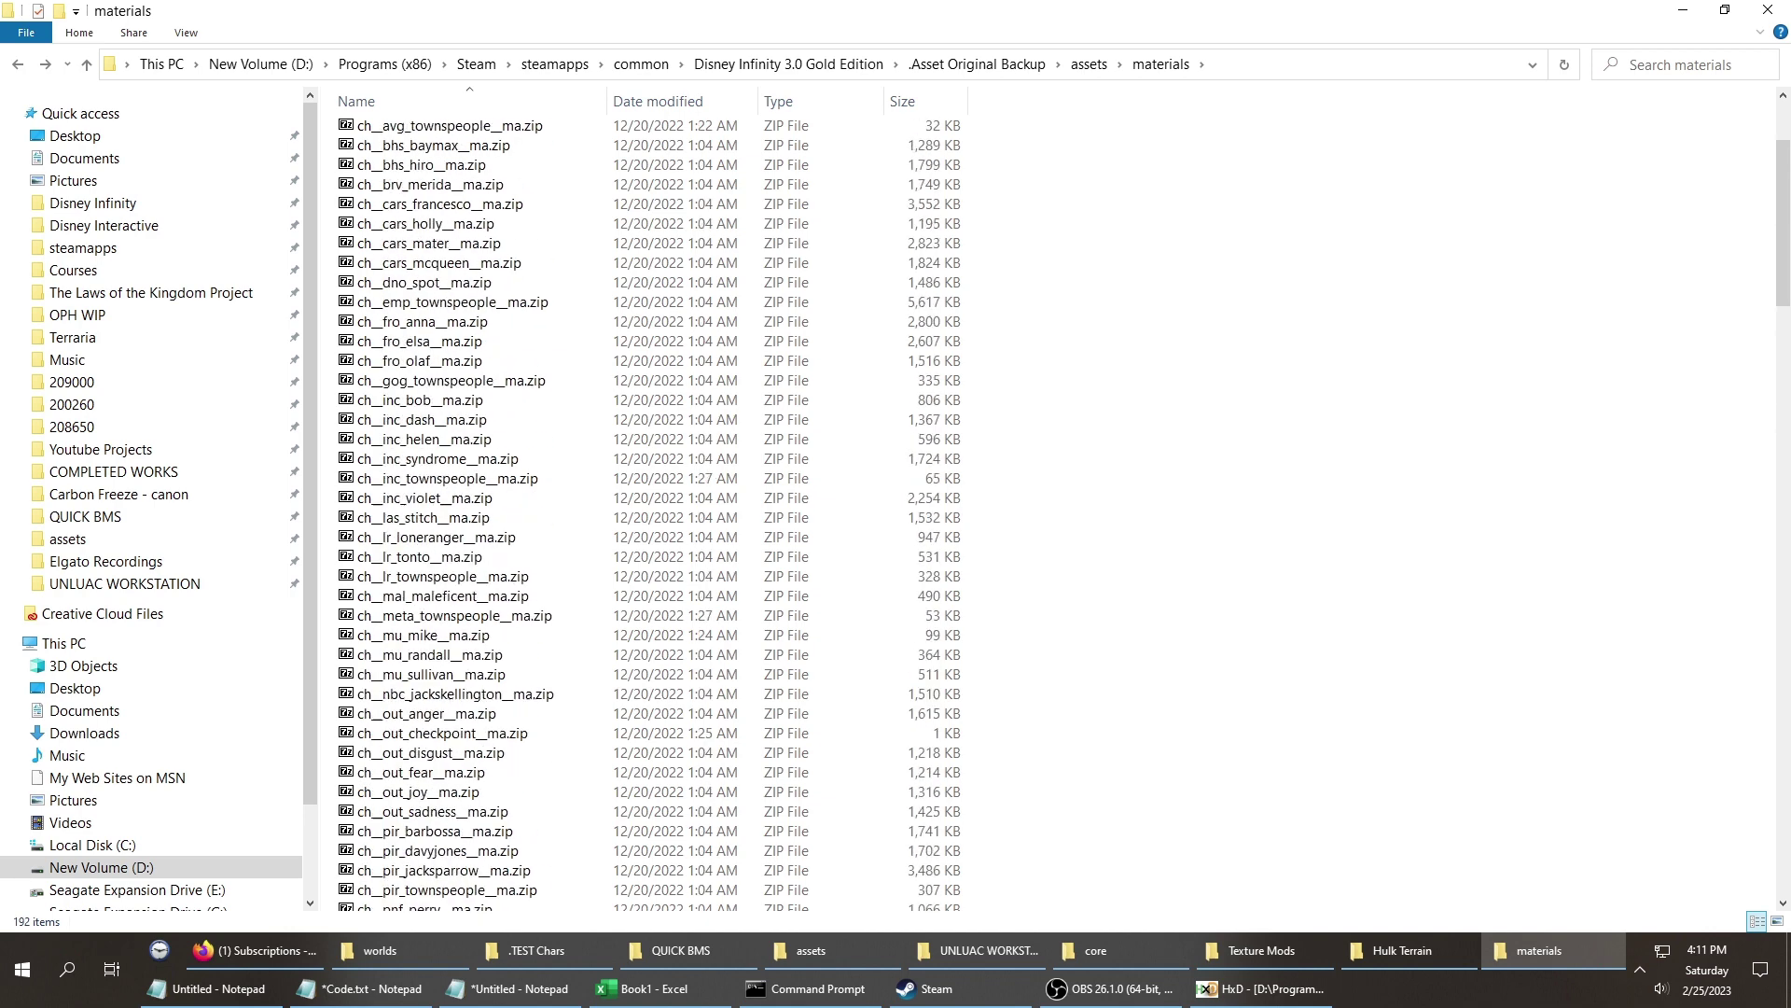
pyautogui.doubleClick(466, 131)
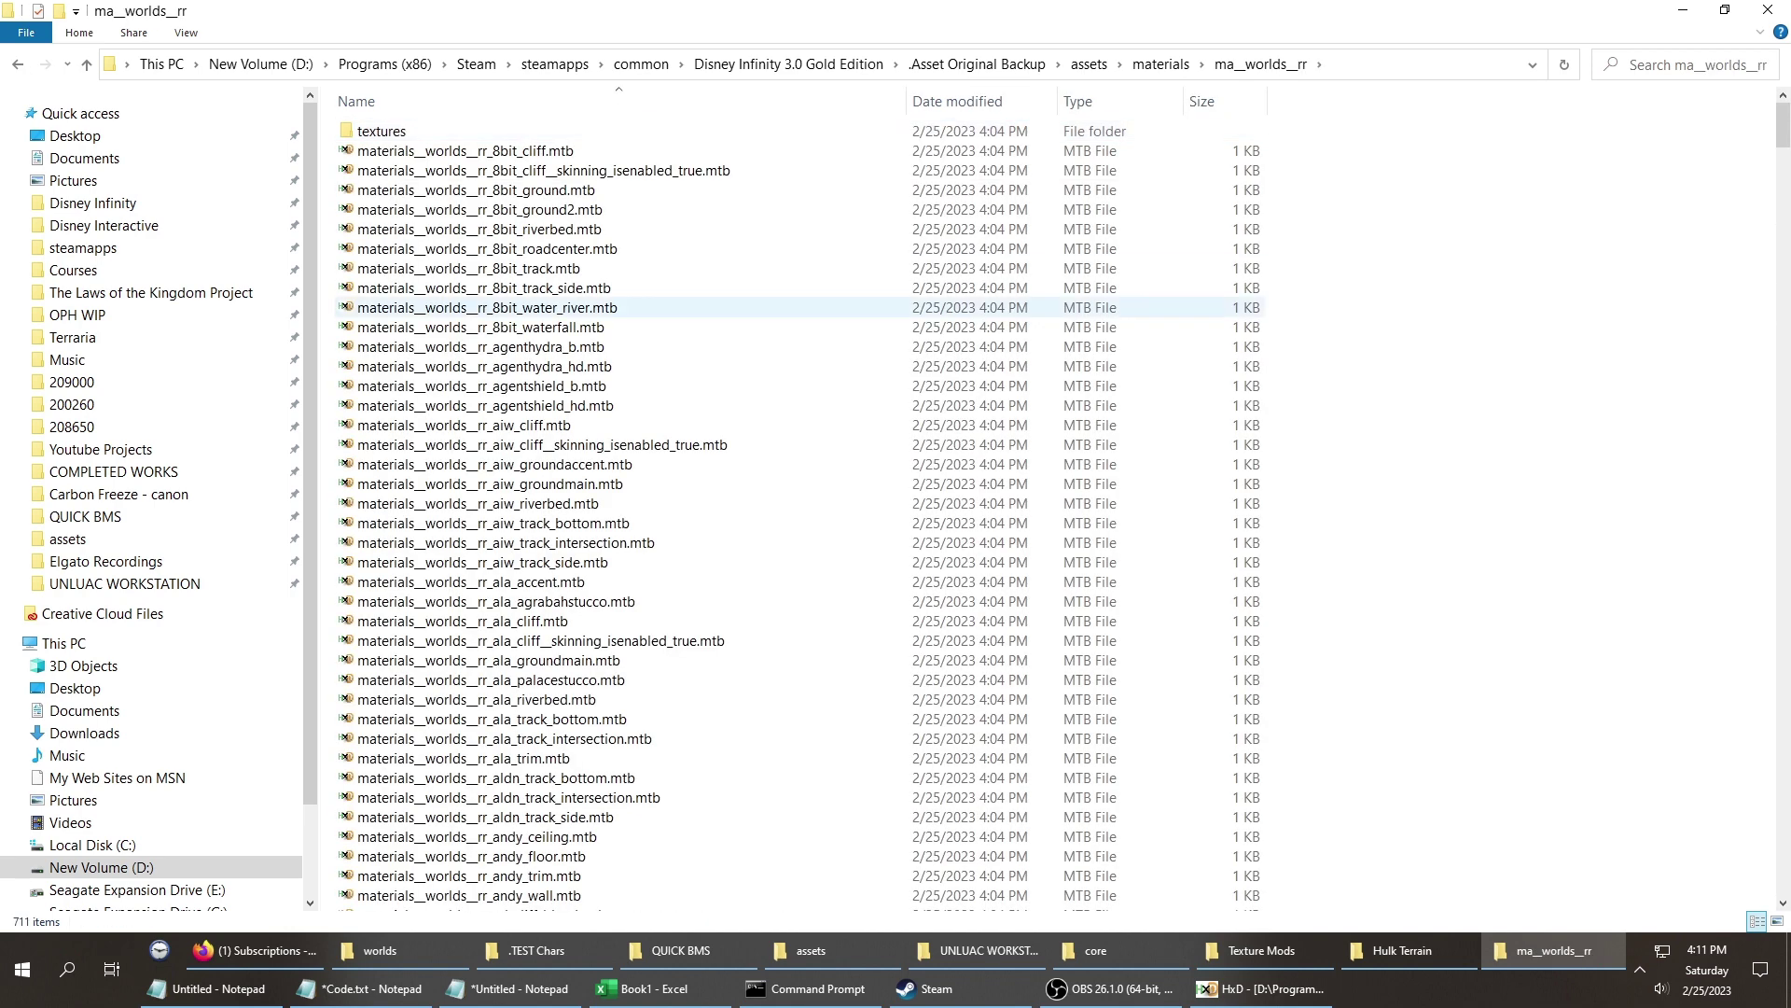
pyautogui.hotkey('ctrl', 'a')
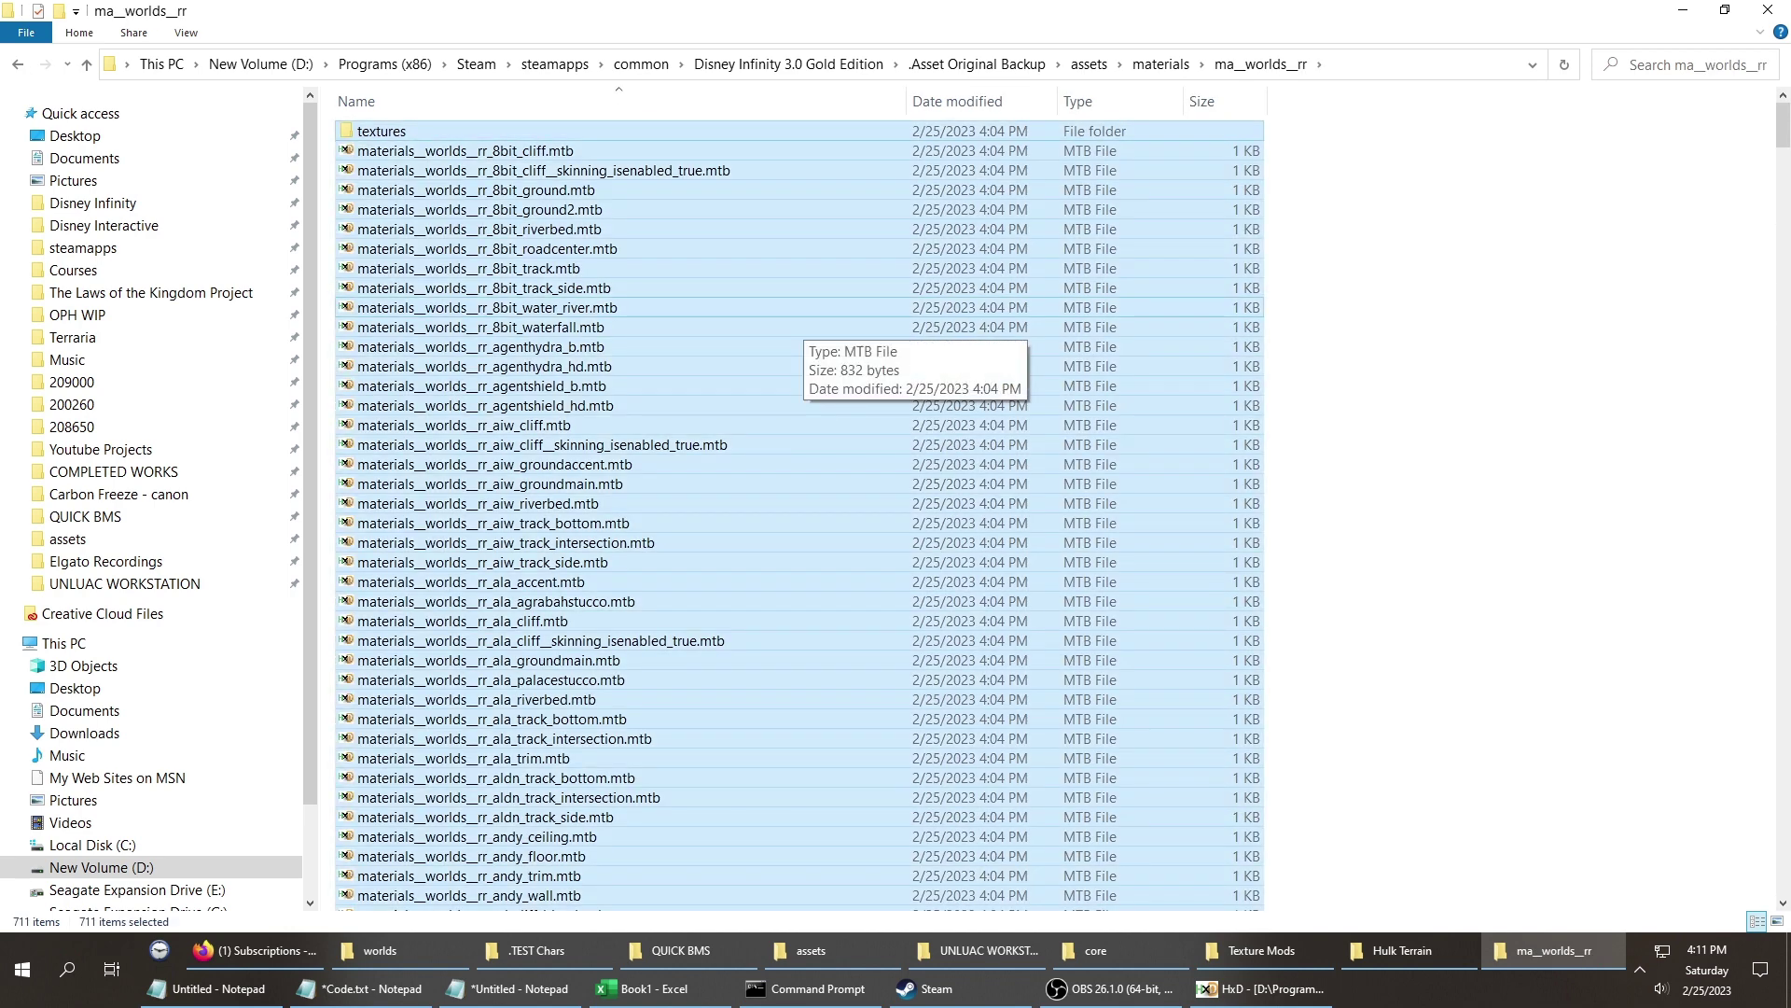
pyautogui.rightClick(763, 318)
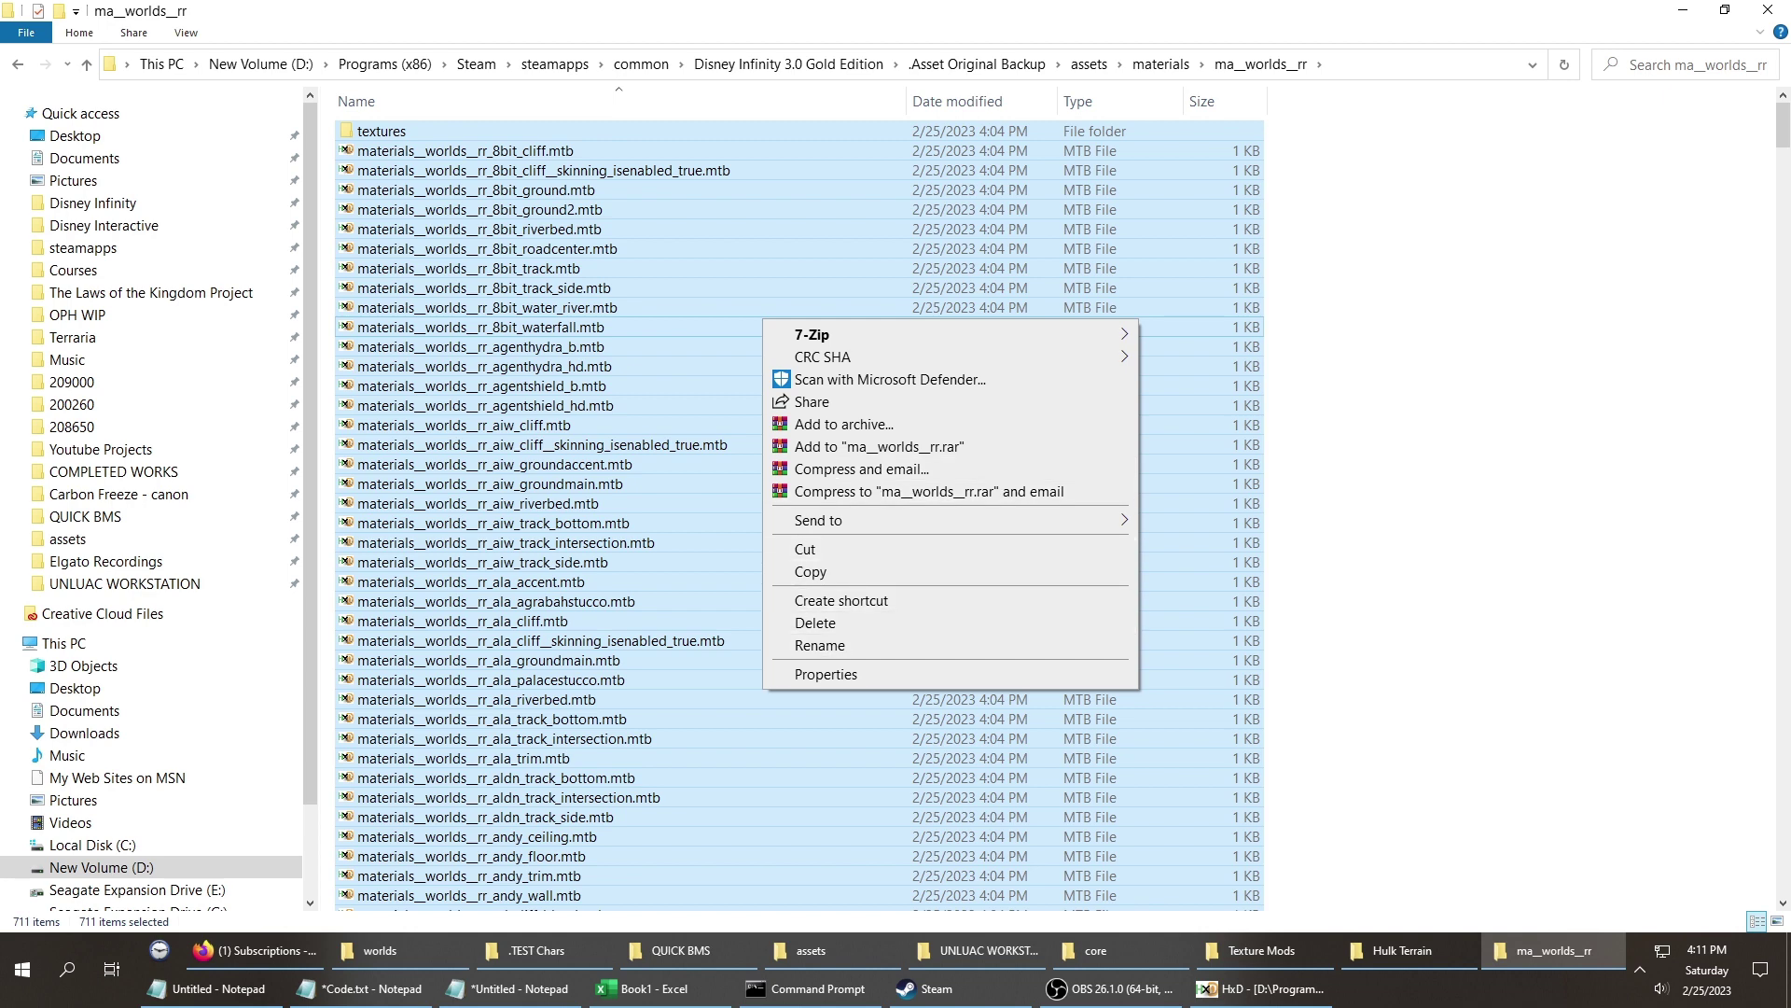
pyautogui.click(805, 549)
pyautogui.hotkey('alt', 'Left')
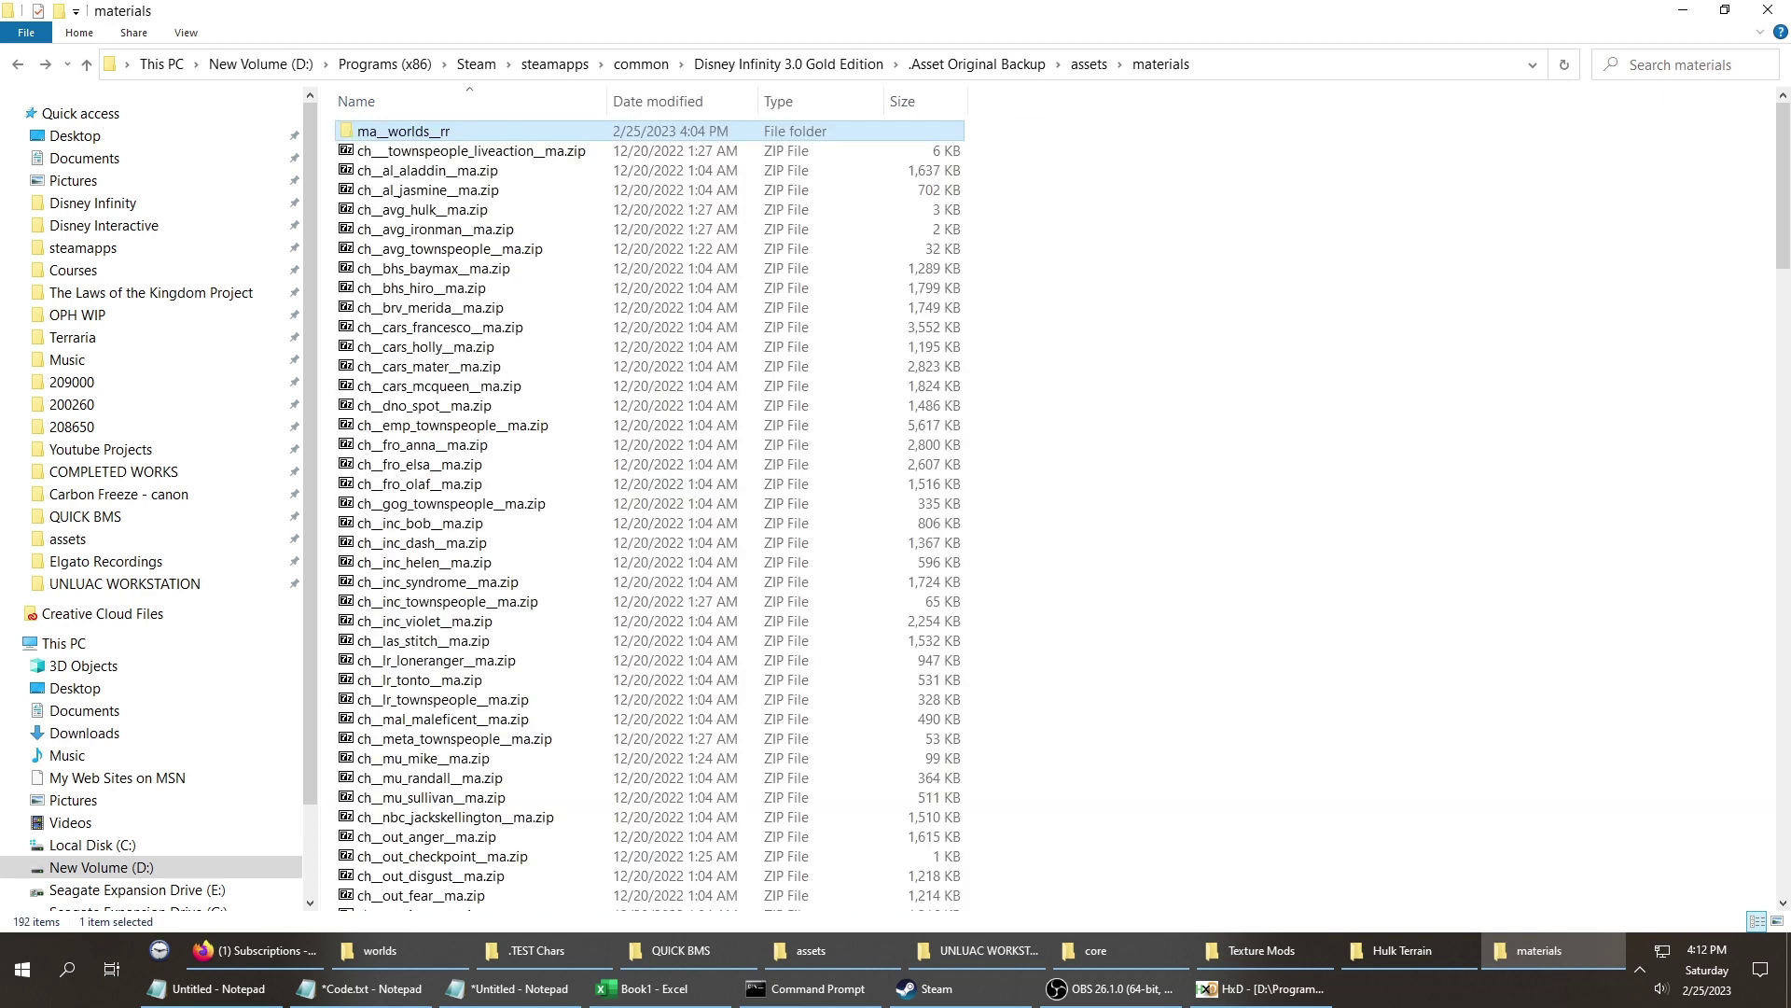
pyautogui.rightClick(1353, 214)
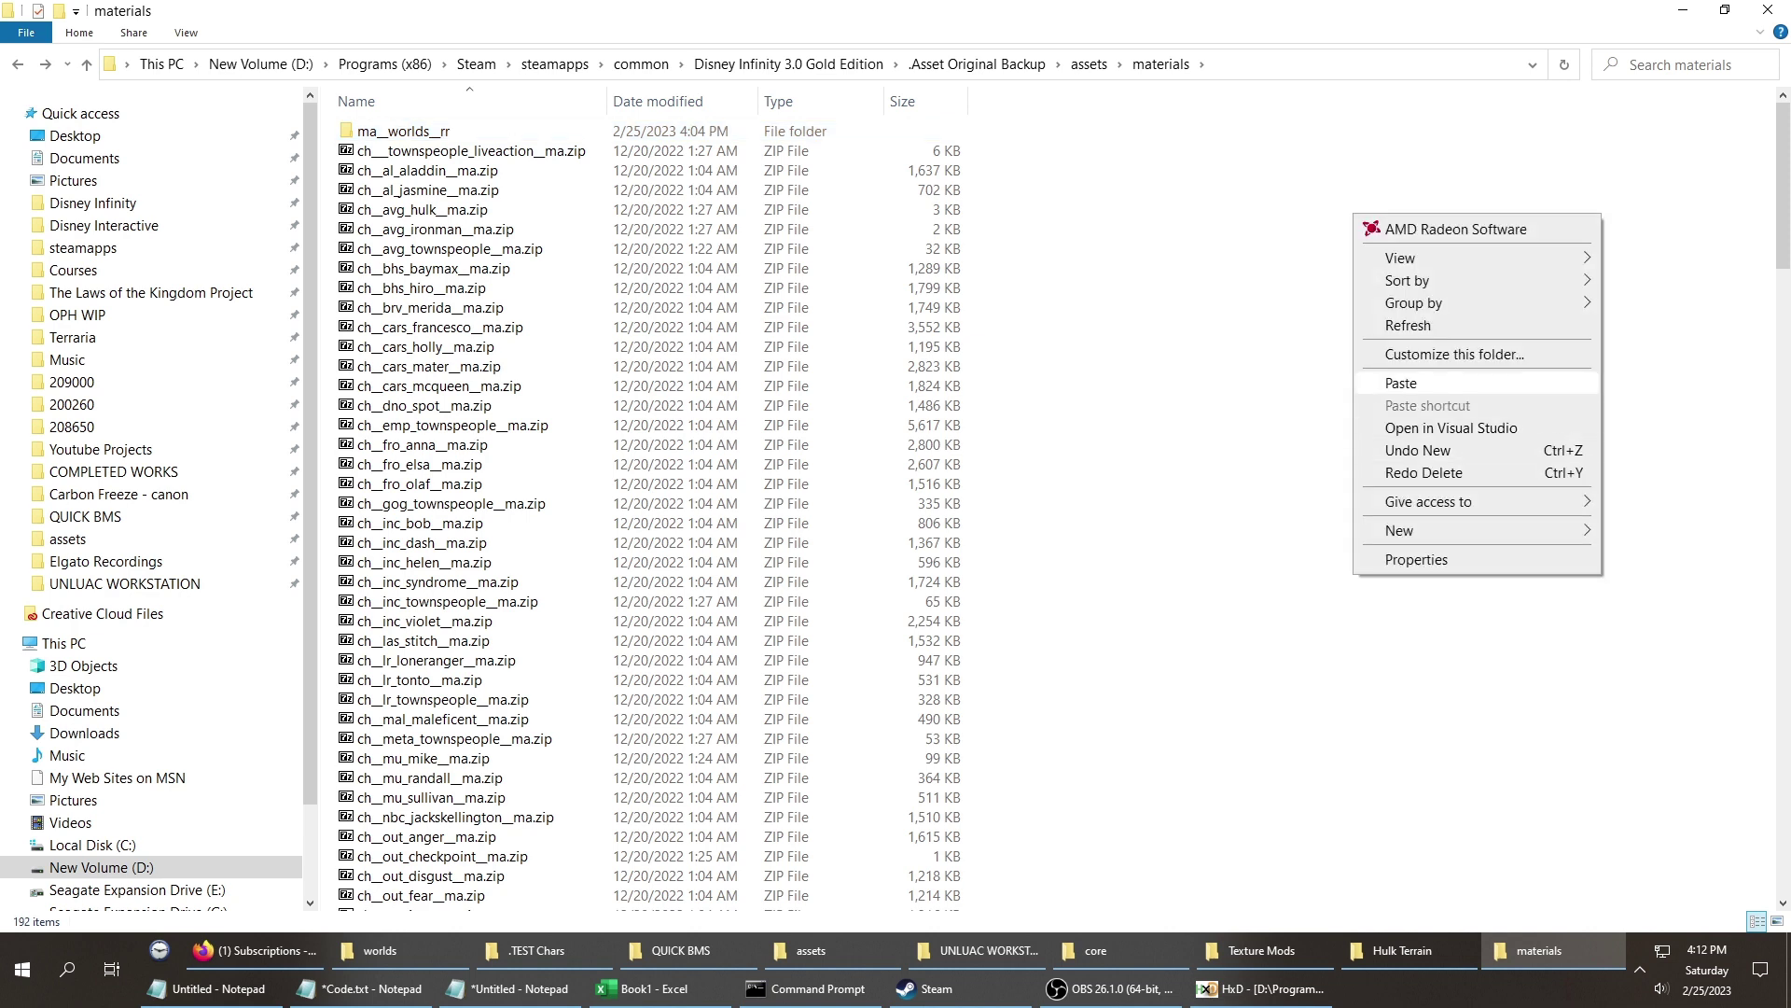
pyautogui.press('Escape')
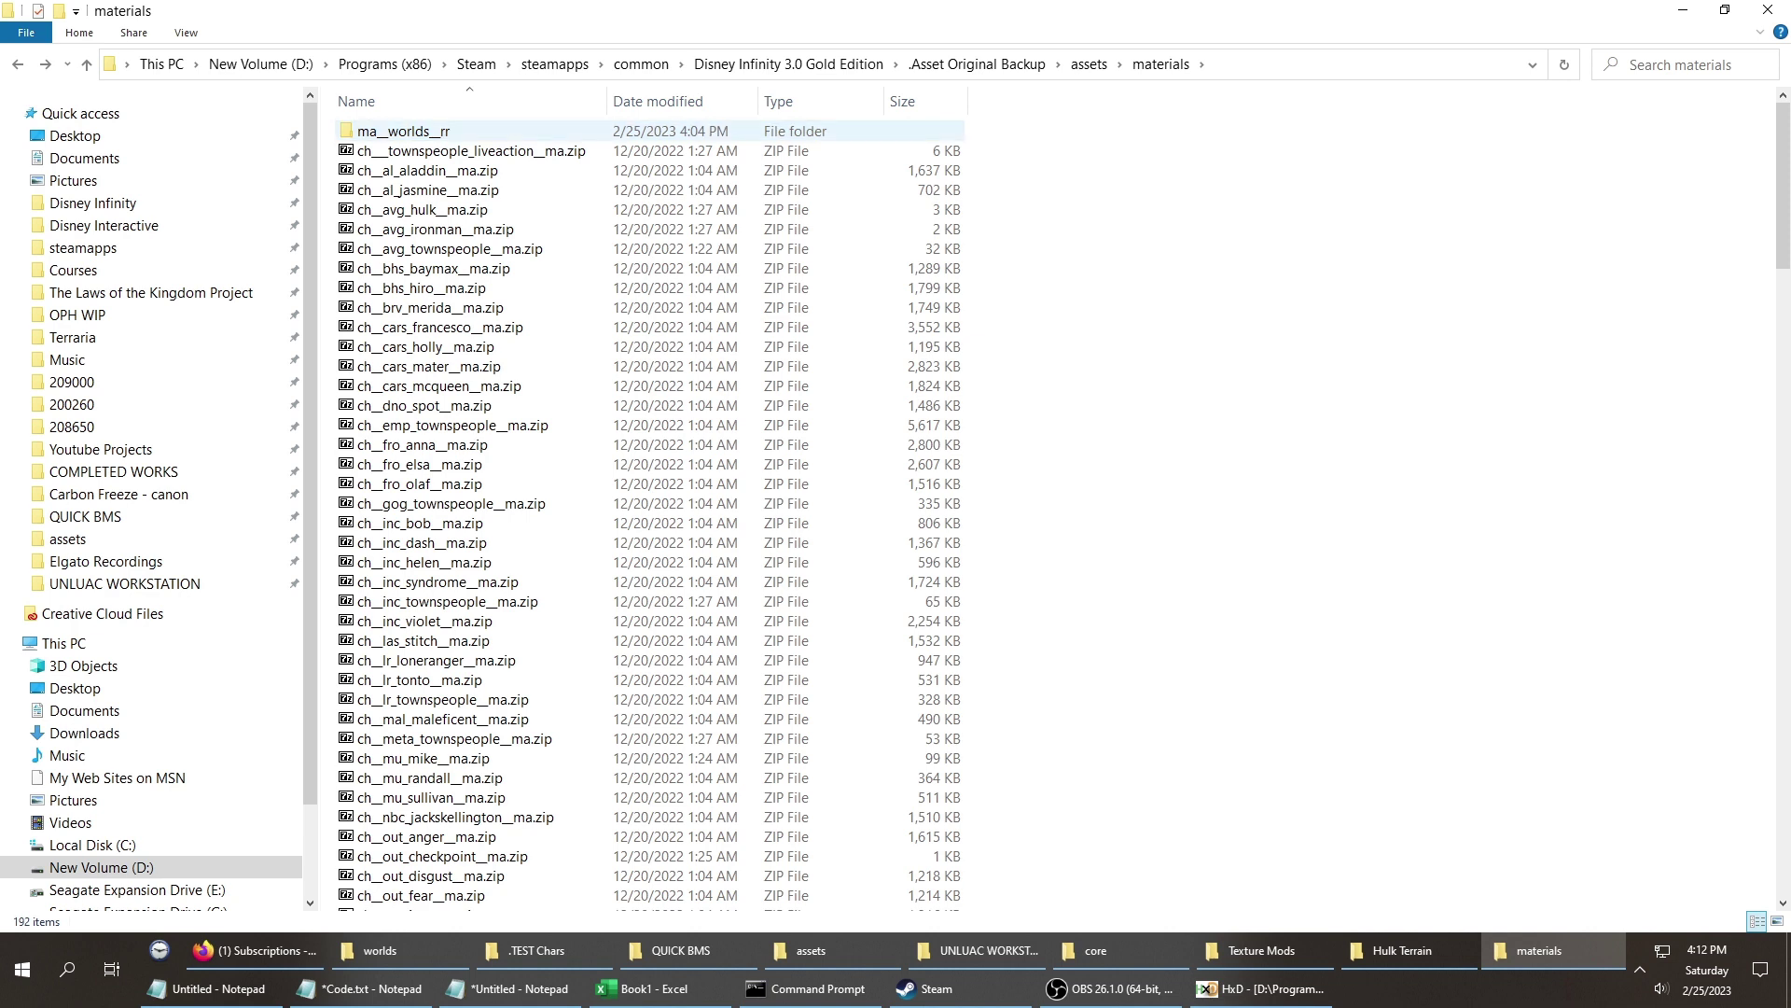
# Open the textures folder inside the extracted ma__worlds__rr folder and select all of its TBODY files.
pyautogui.doubleClick(403, 130)
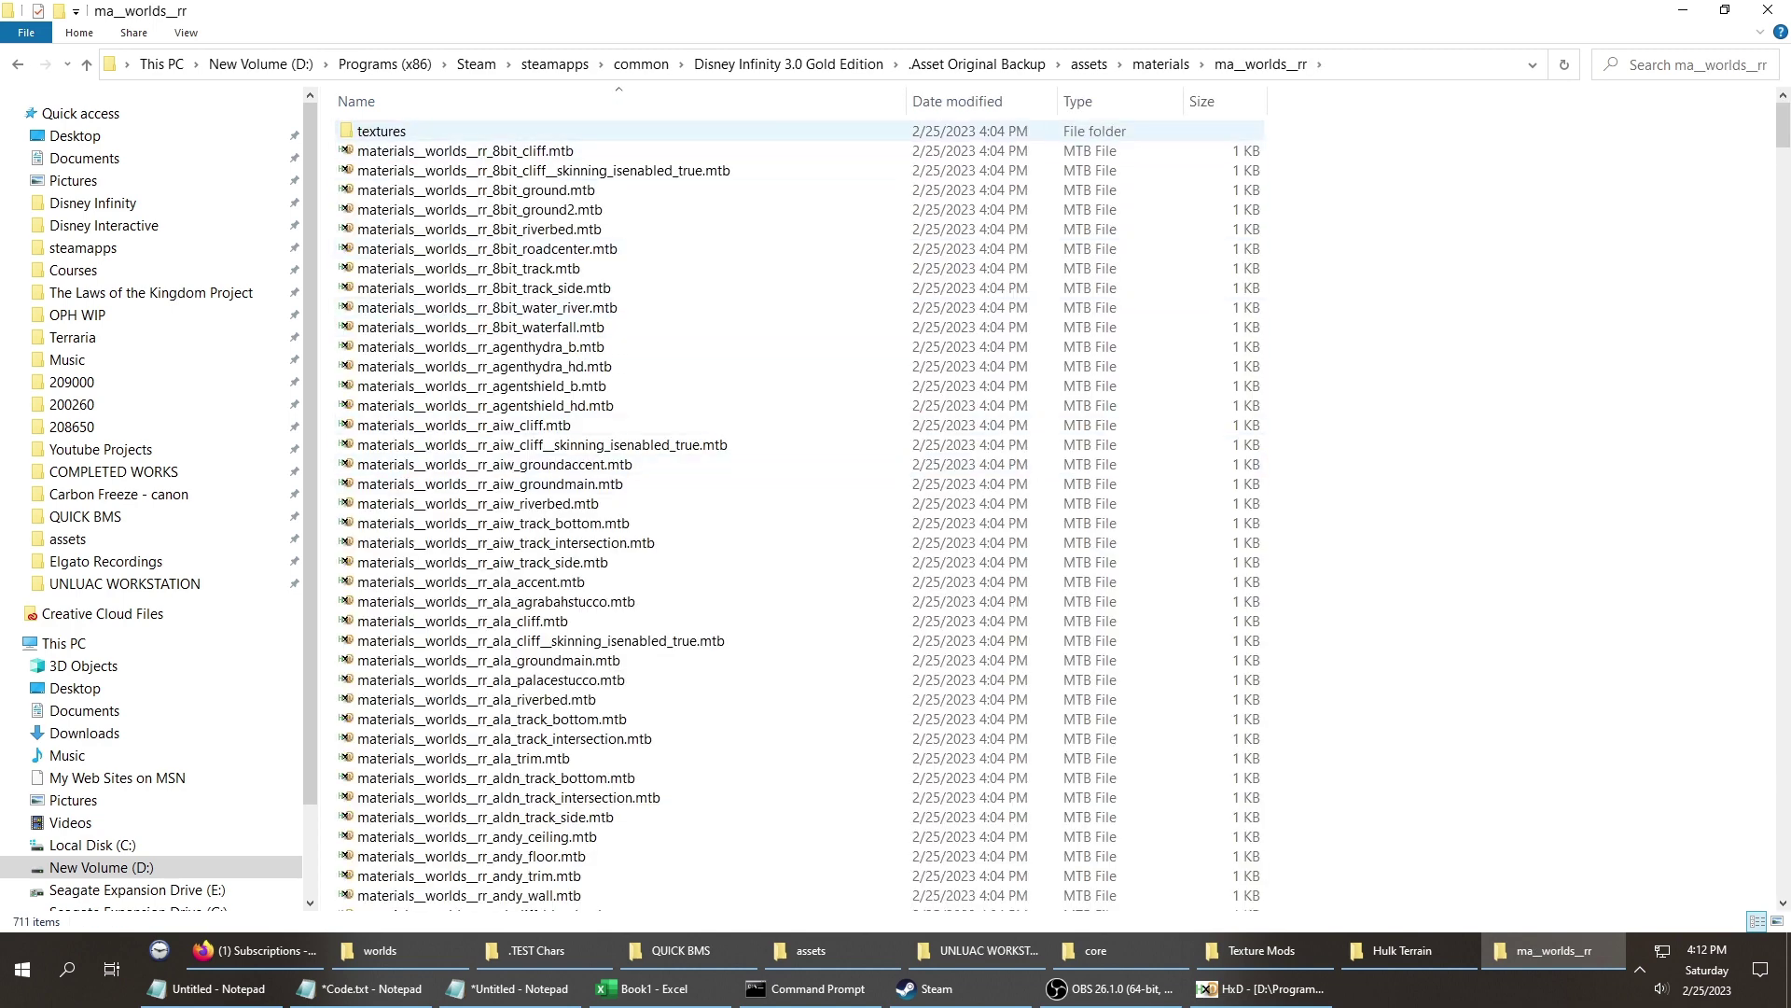
pyautogui.doubleClick(382, 131)
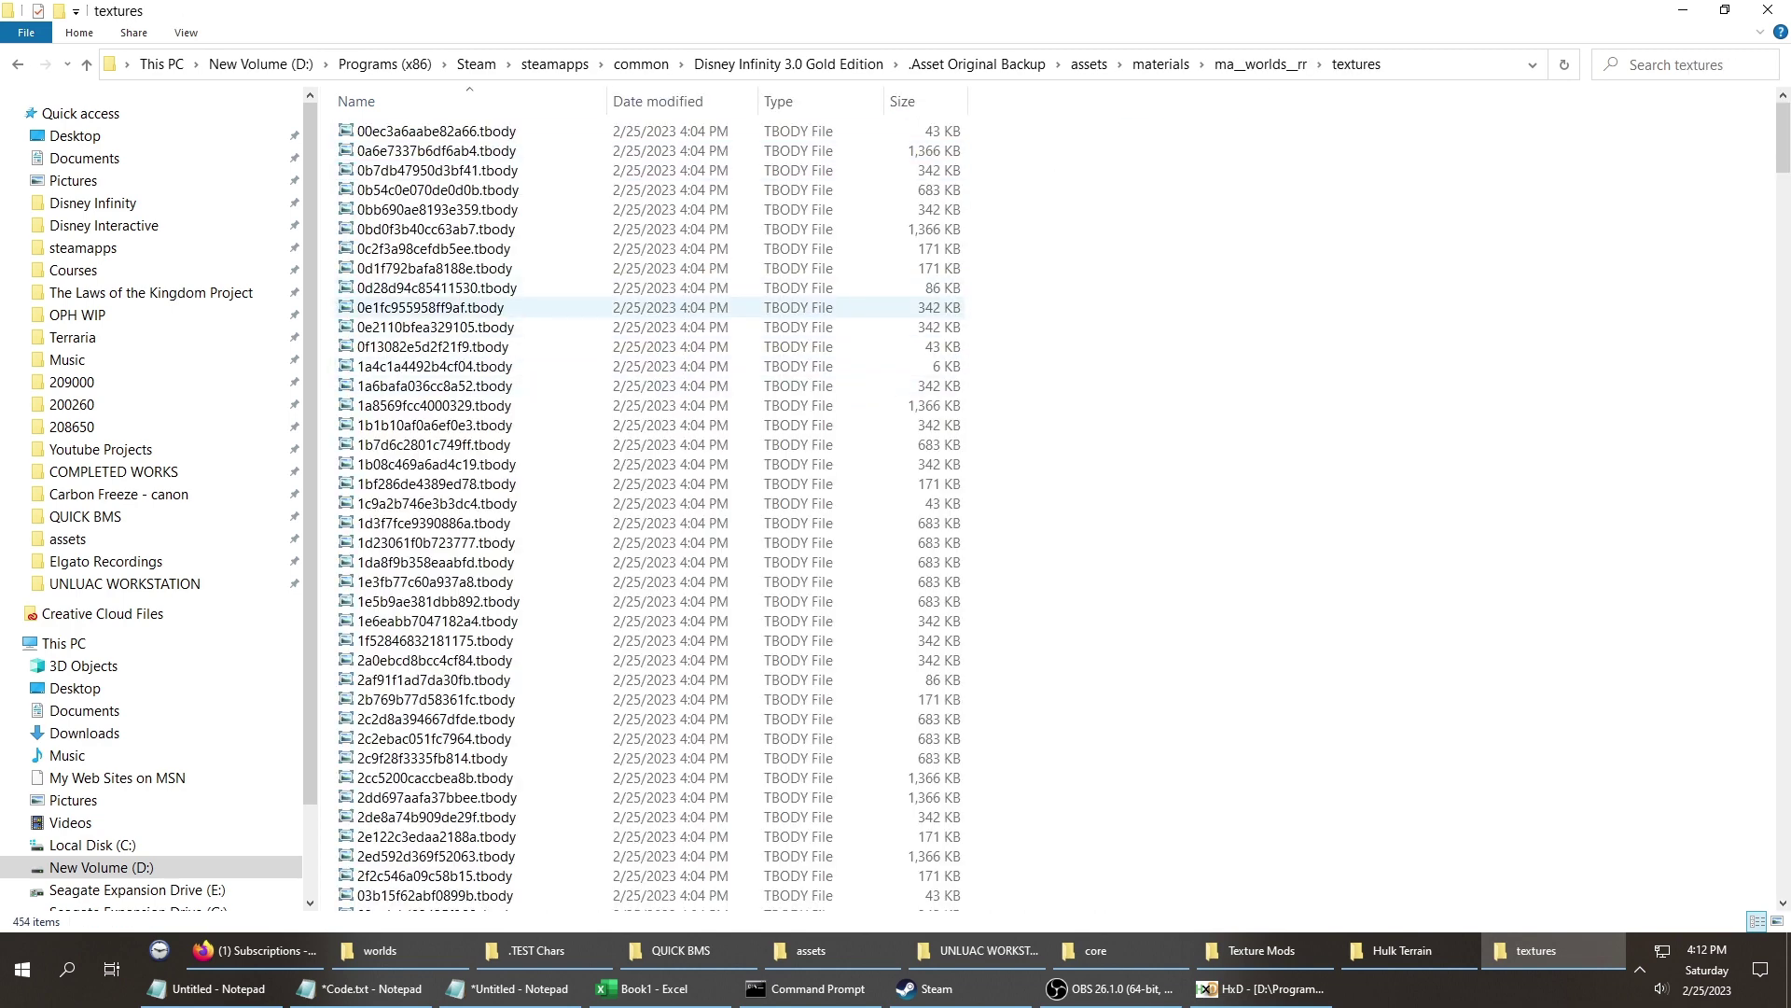
pyautogui.hotkey('ctrl', 'a')
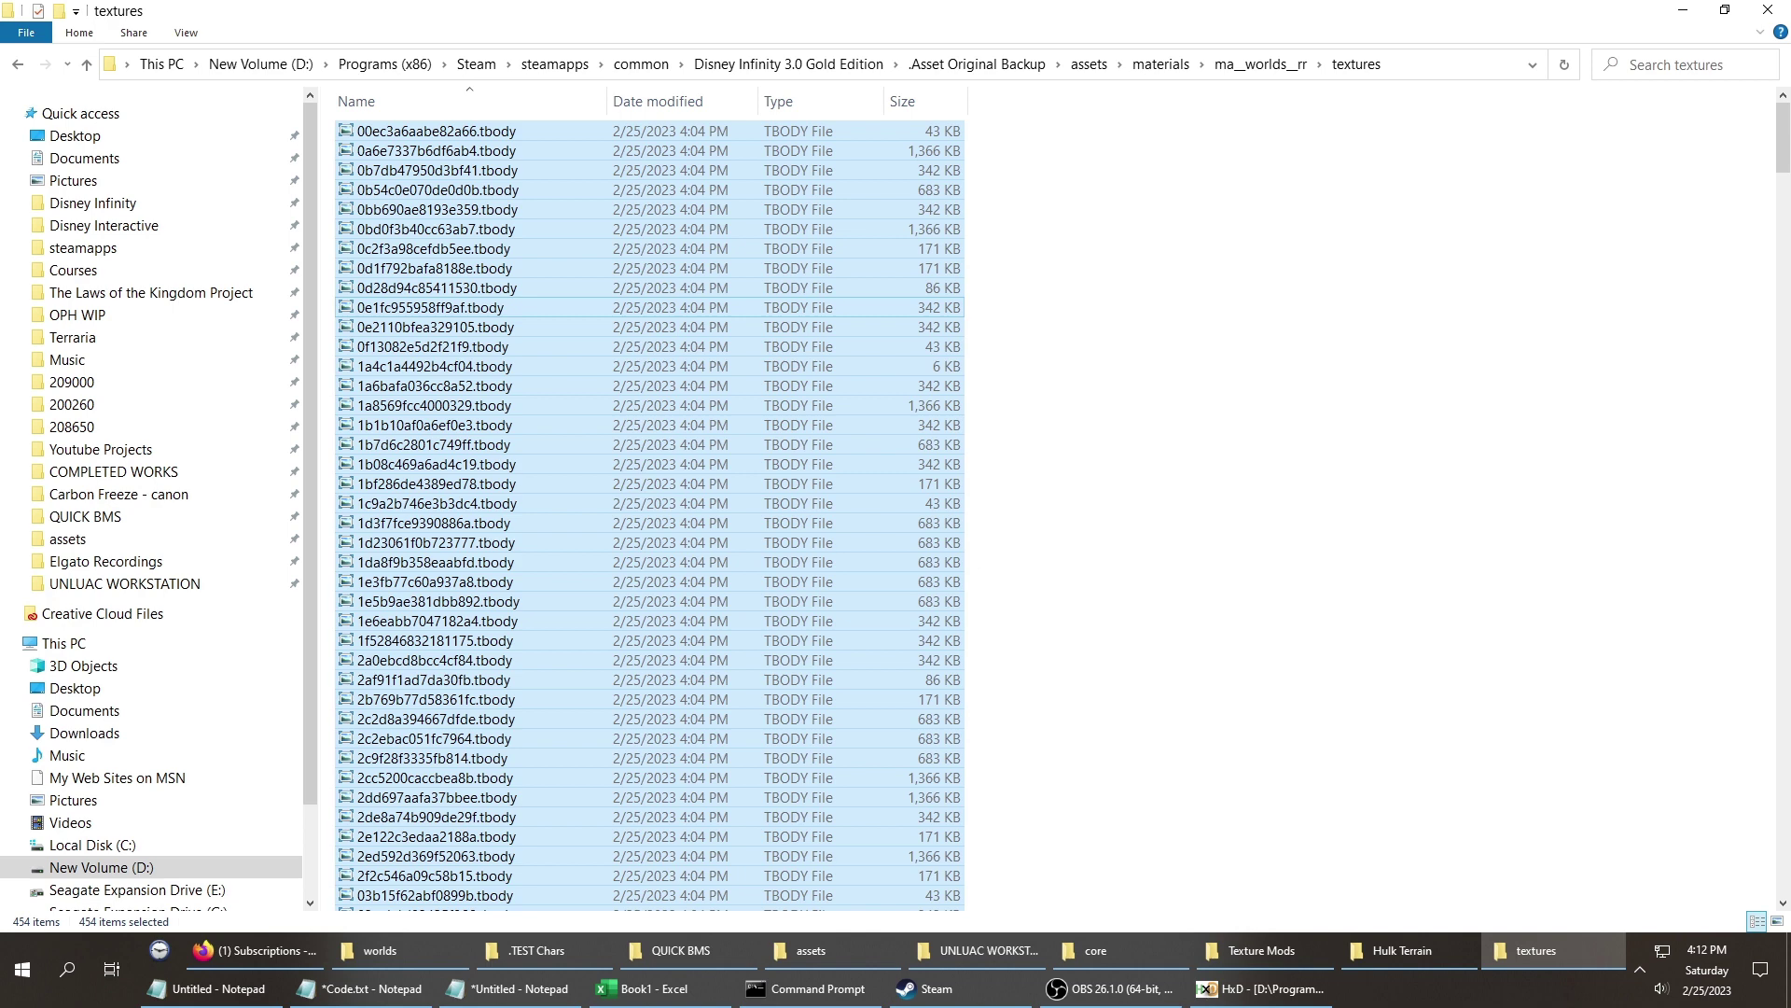
# Switch to the game's assets folder window, open its textures folder and look through the TBODY files.
pyautogui.hotkey('alt', 'Left')
pyautogui.hotkey('alt', 'Tab')
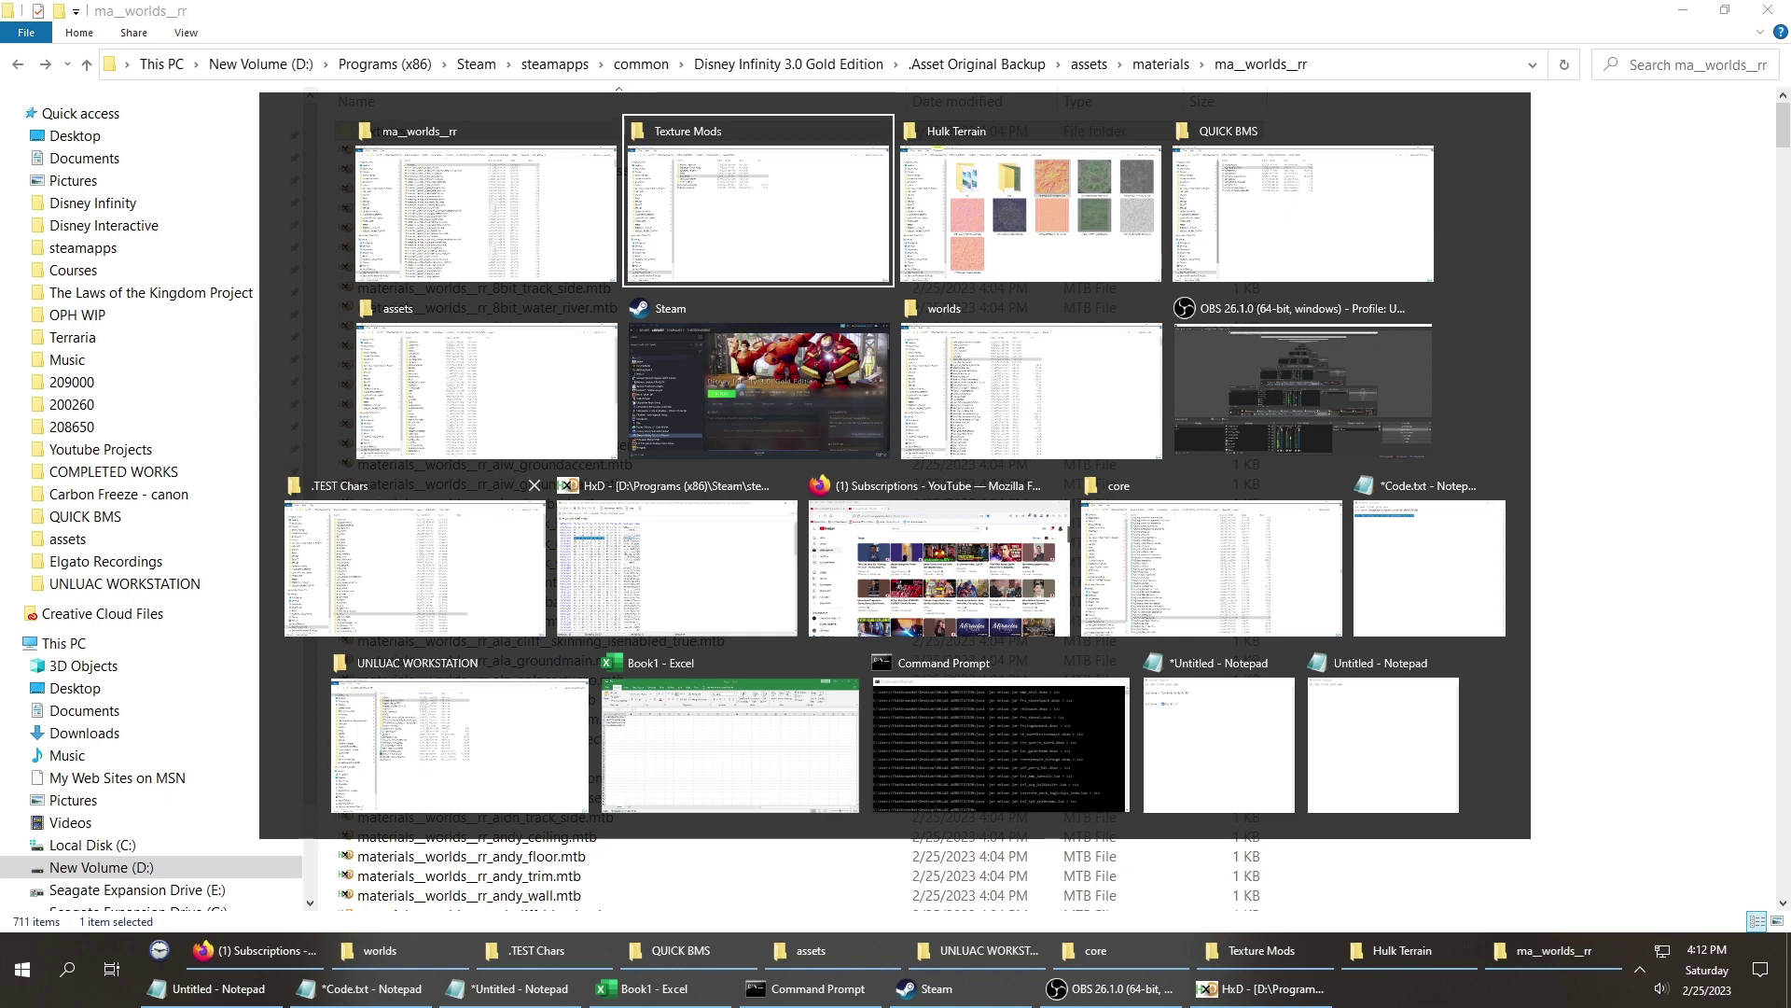
pyautogui.click(485, 390)
pyautogui.click(485, 618)
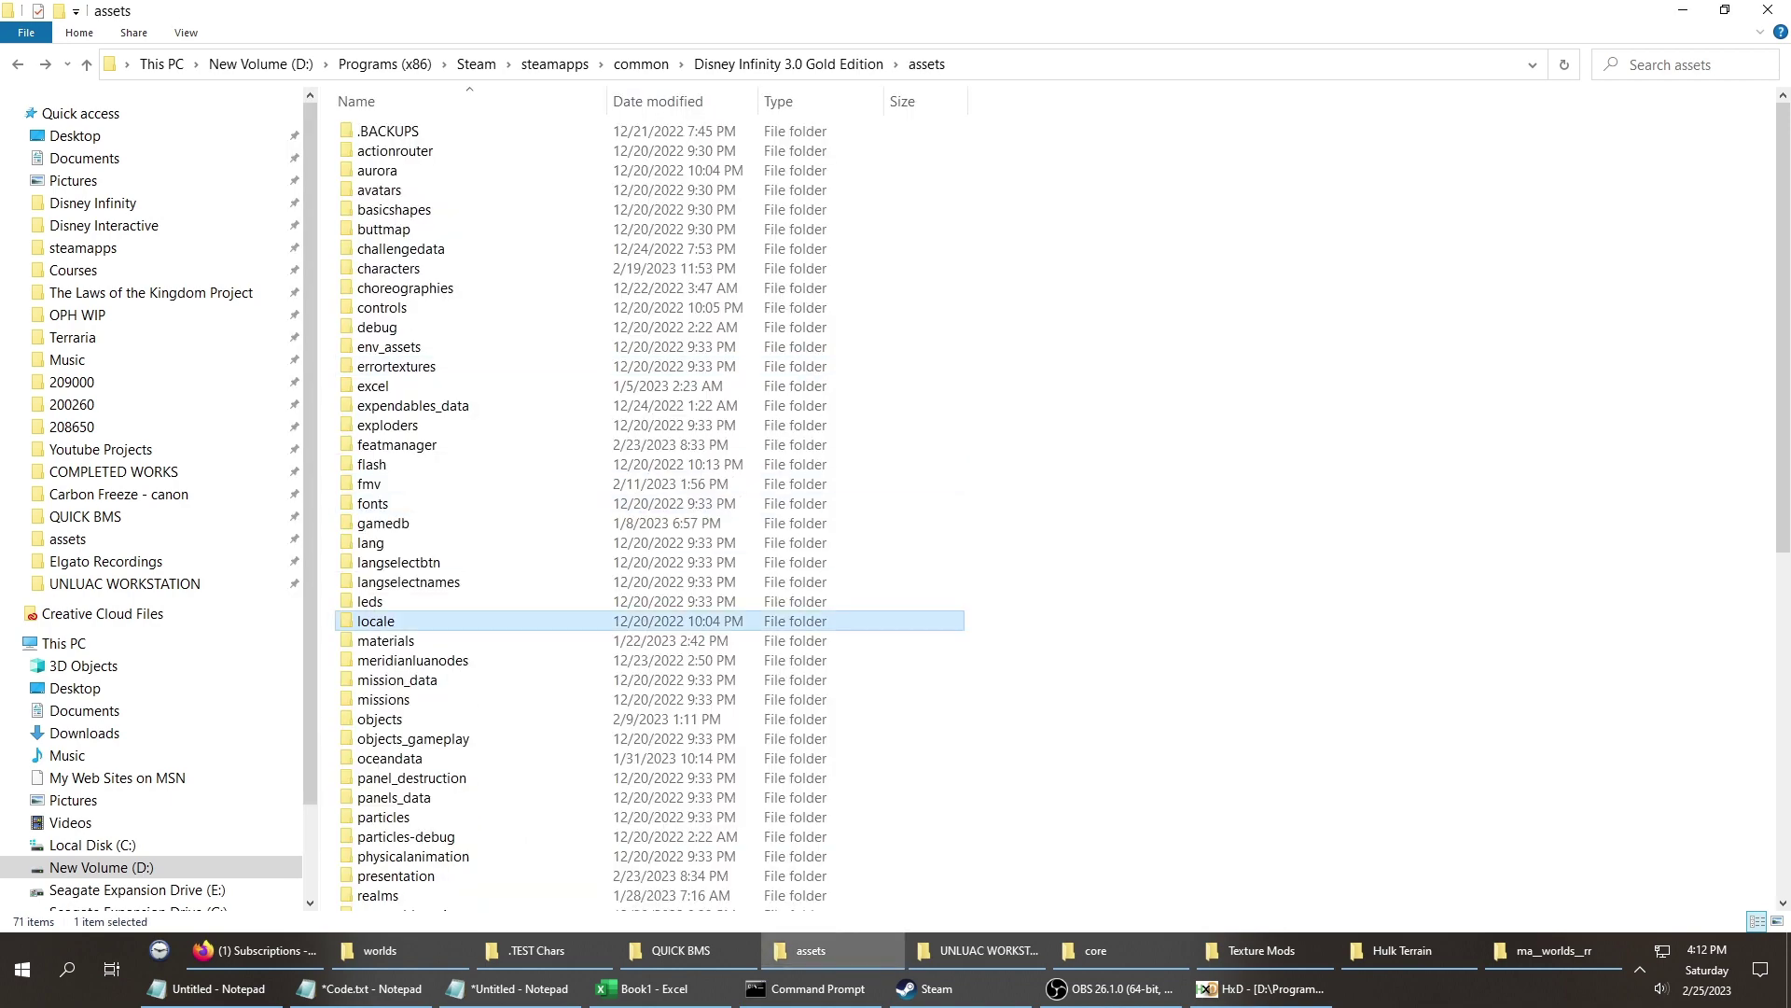
pyautogui.press('t')
pyautogui.press('Return')
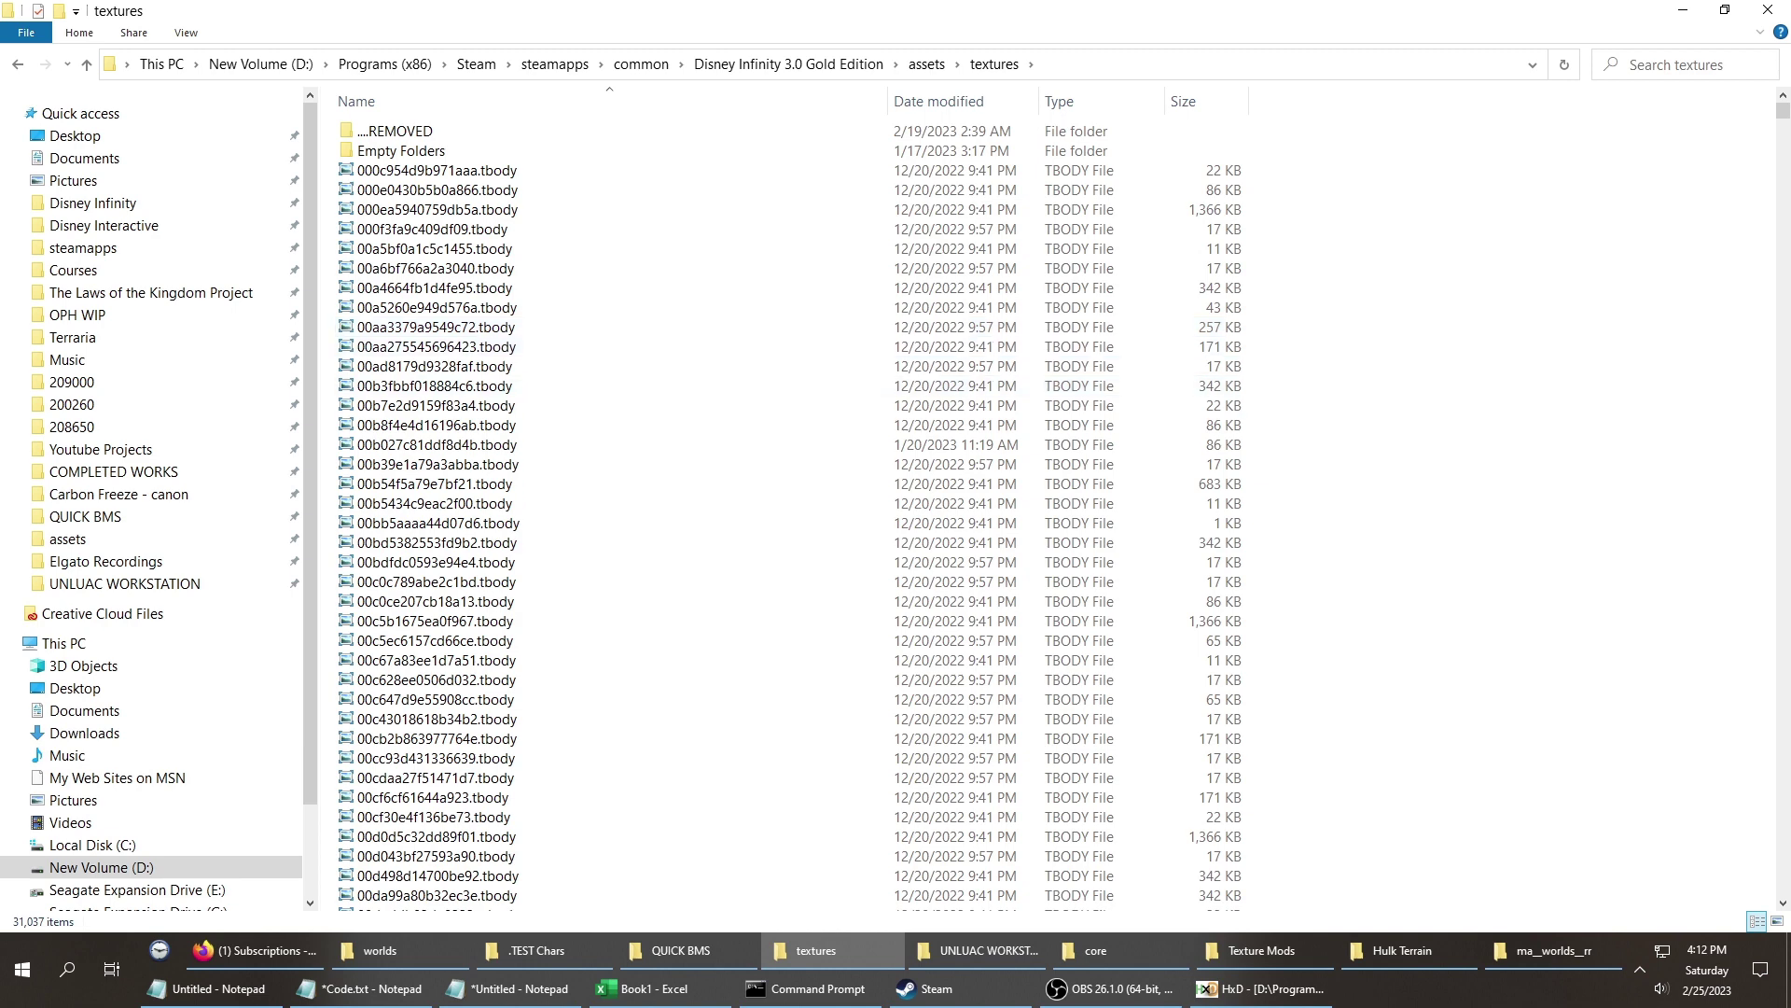
pyautogui.scroll(-7, 598, 503)
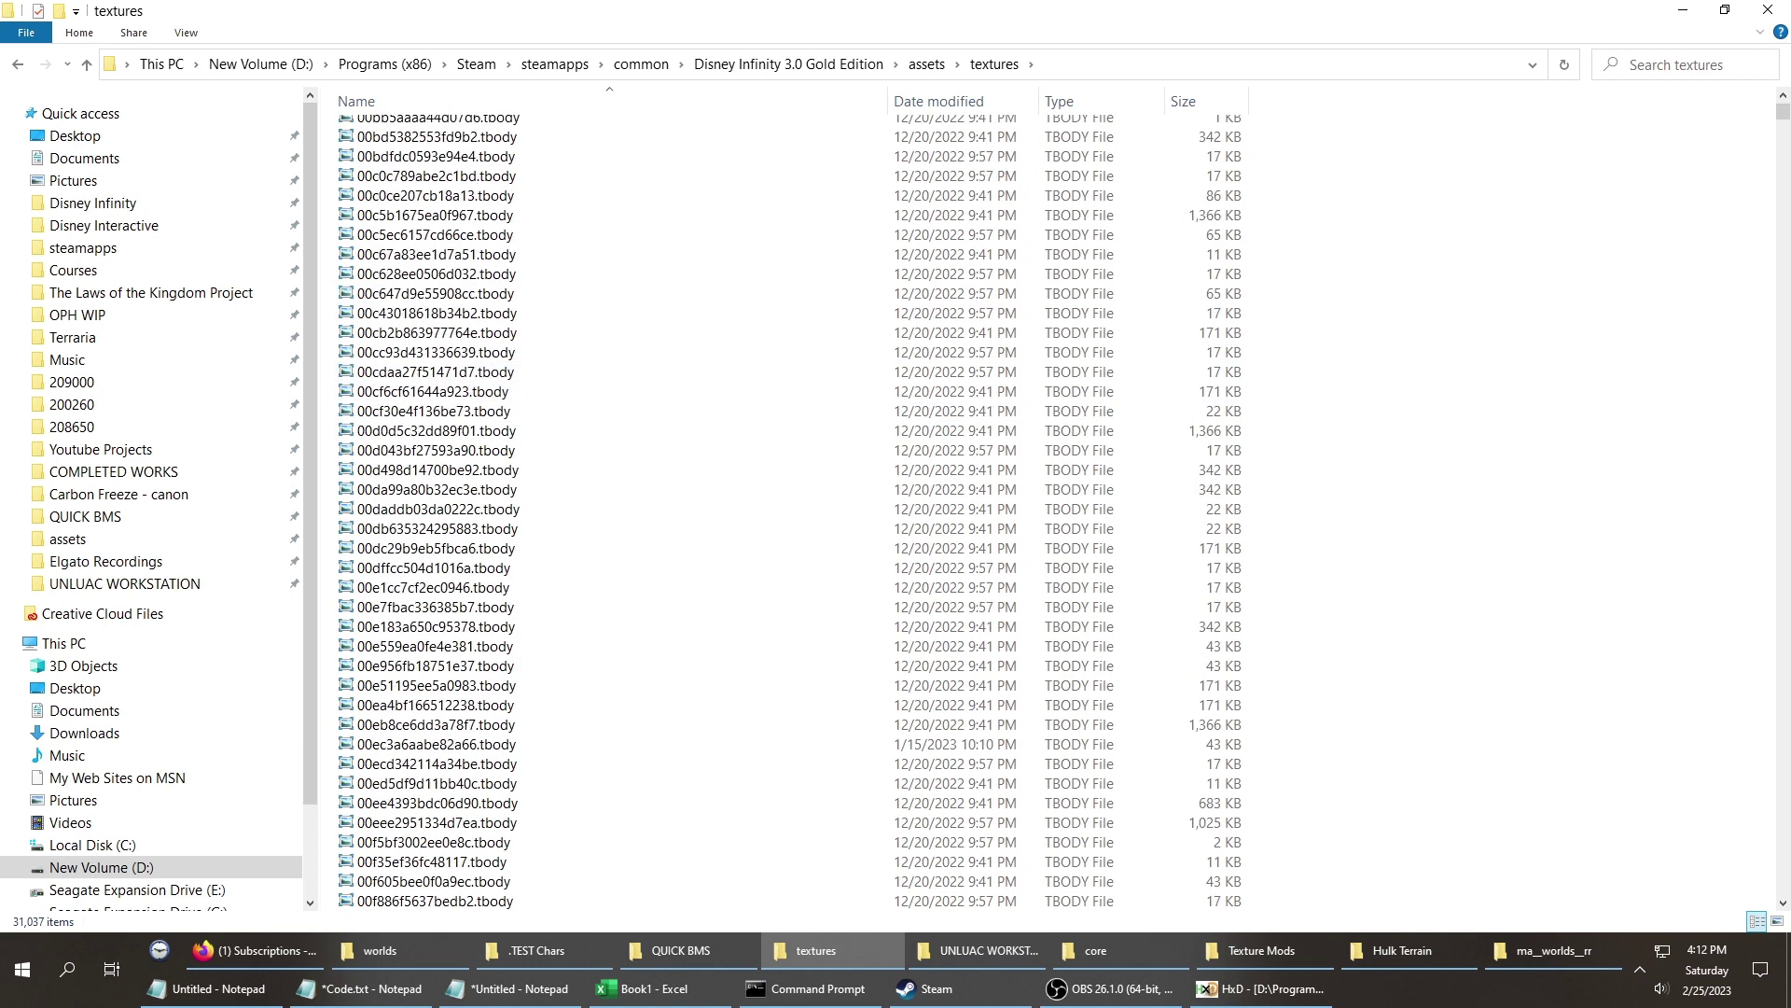
# Return to the backup materials folder and examine its list of ma__worlds zip archives.
pyautogui.hotkey('alt', 'Tab')
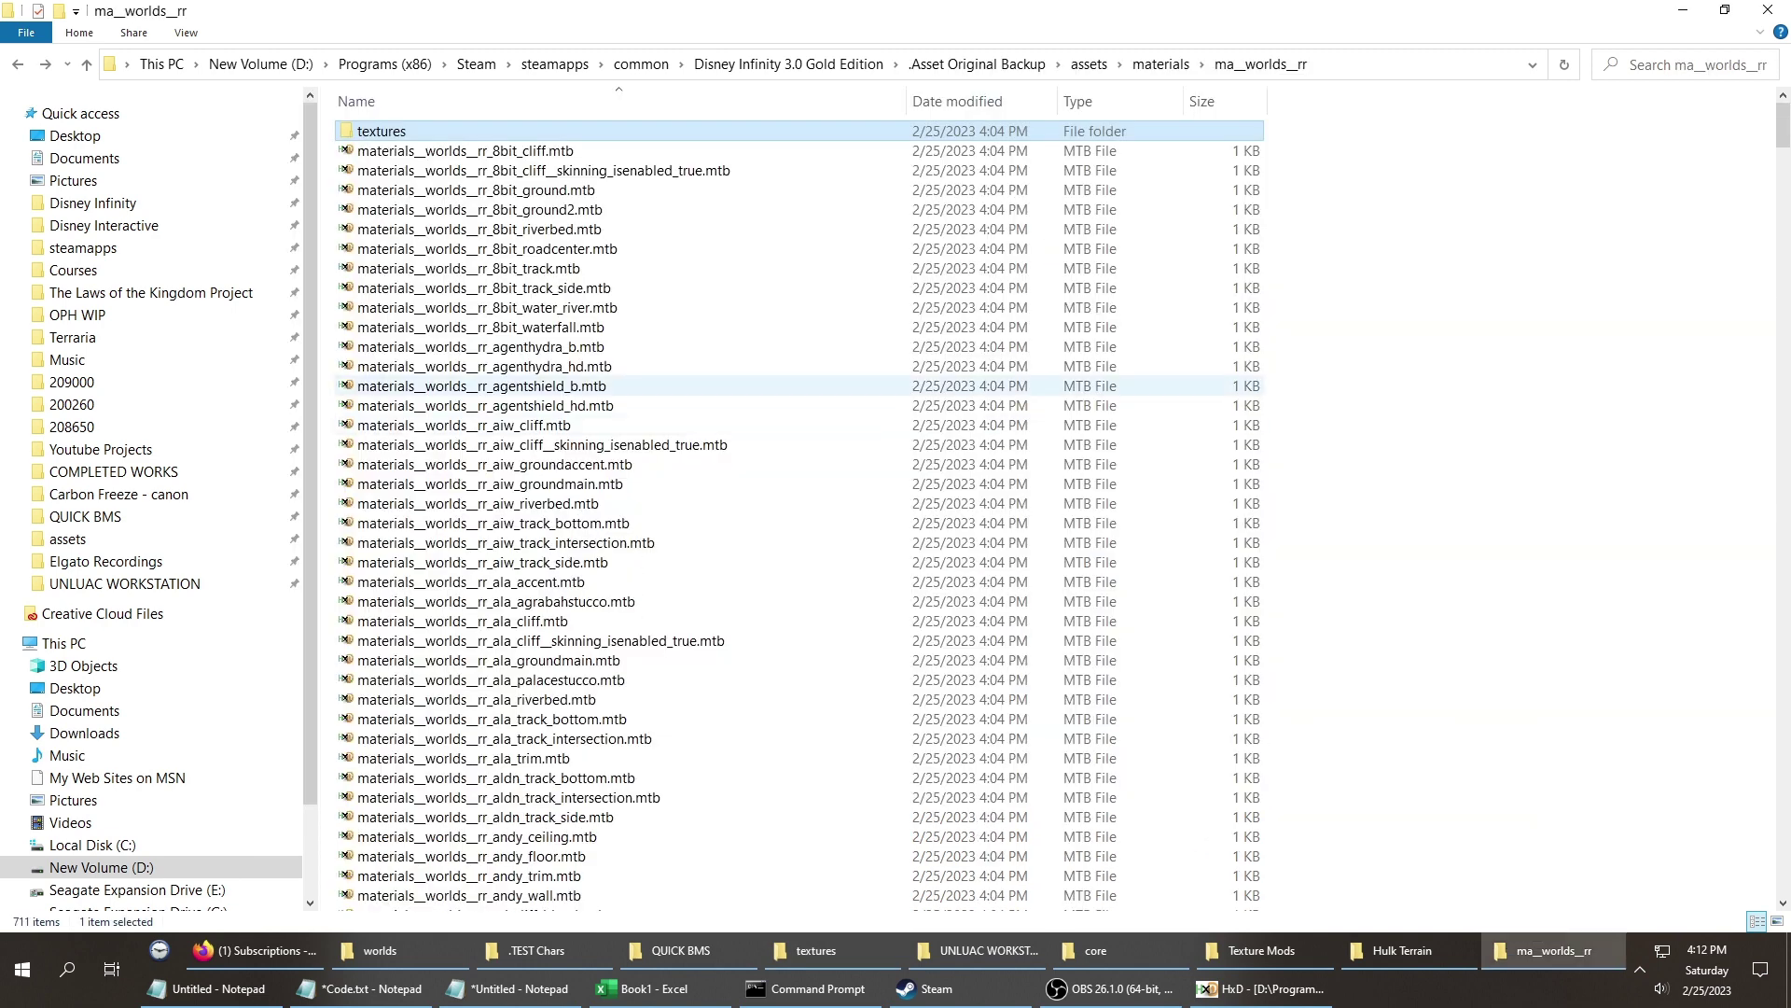
pyautogui.hotkey('alt', 'Up')
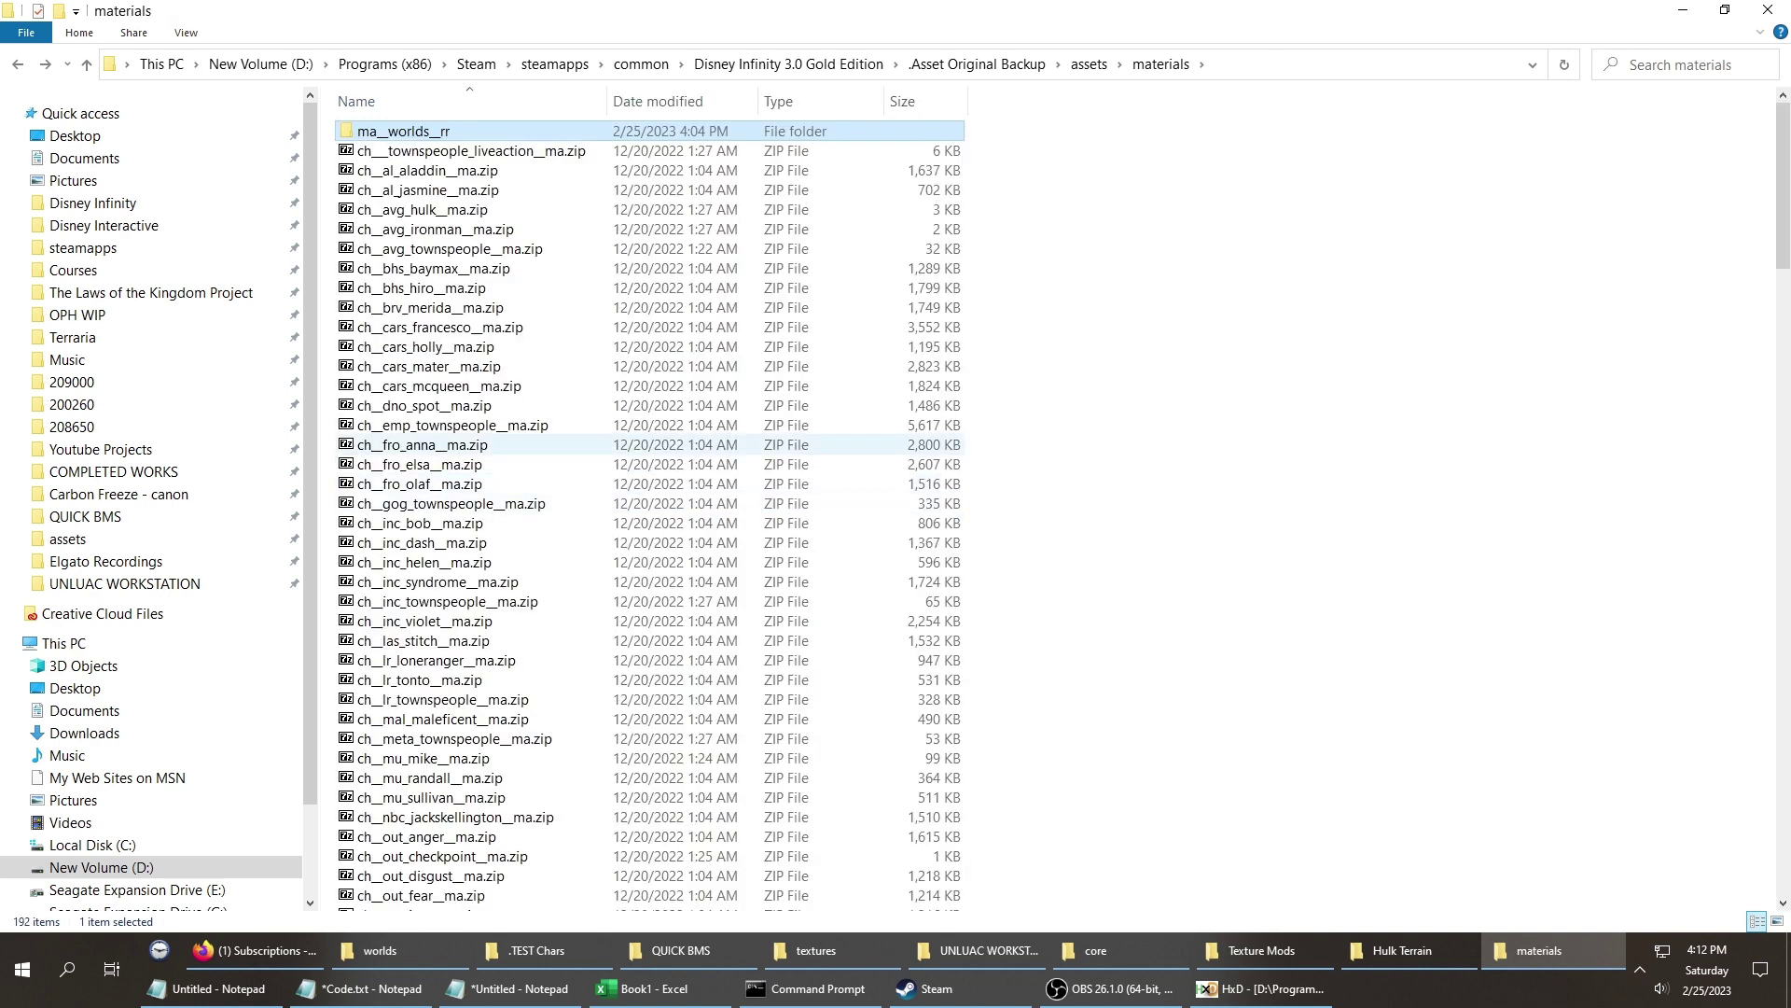
pyautogui.scroll(-20, 560, 438)
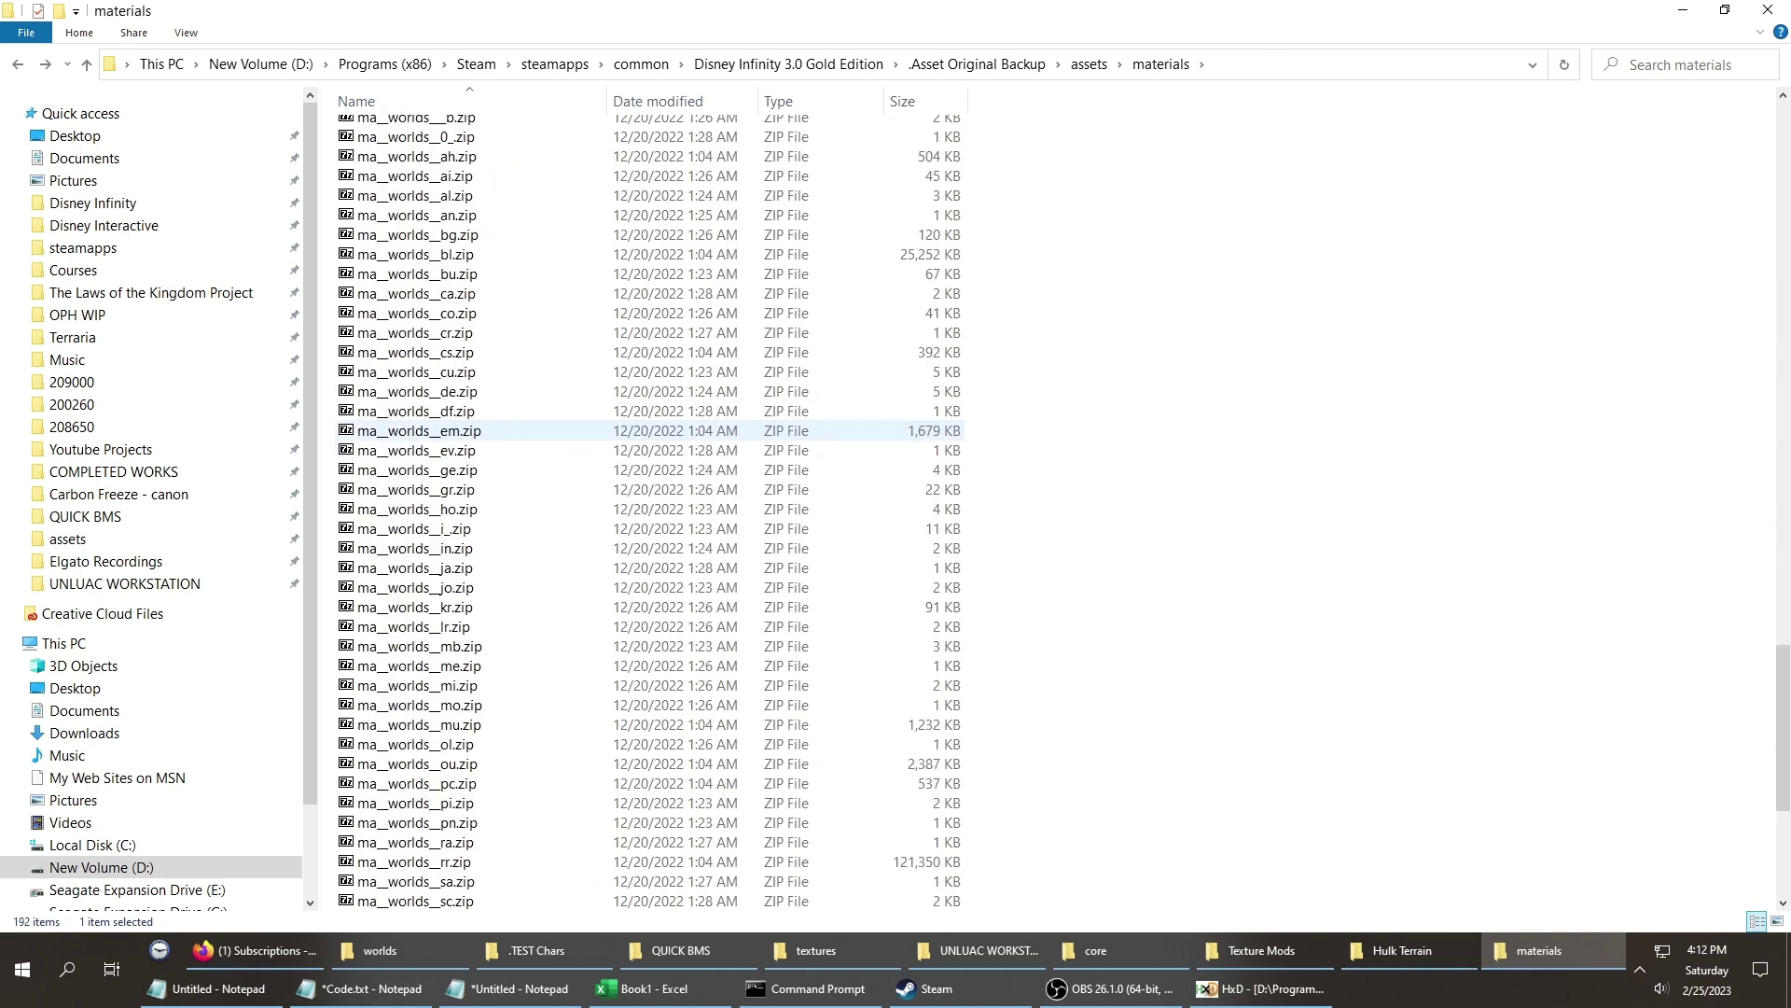
pyautogui.scroll(6, 559, 438)
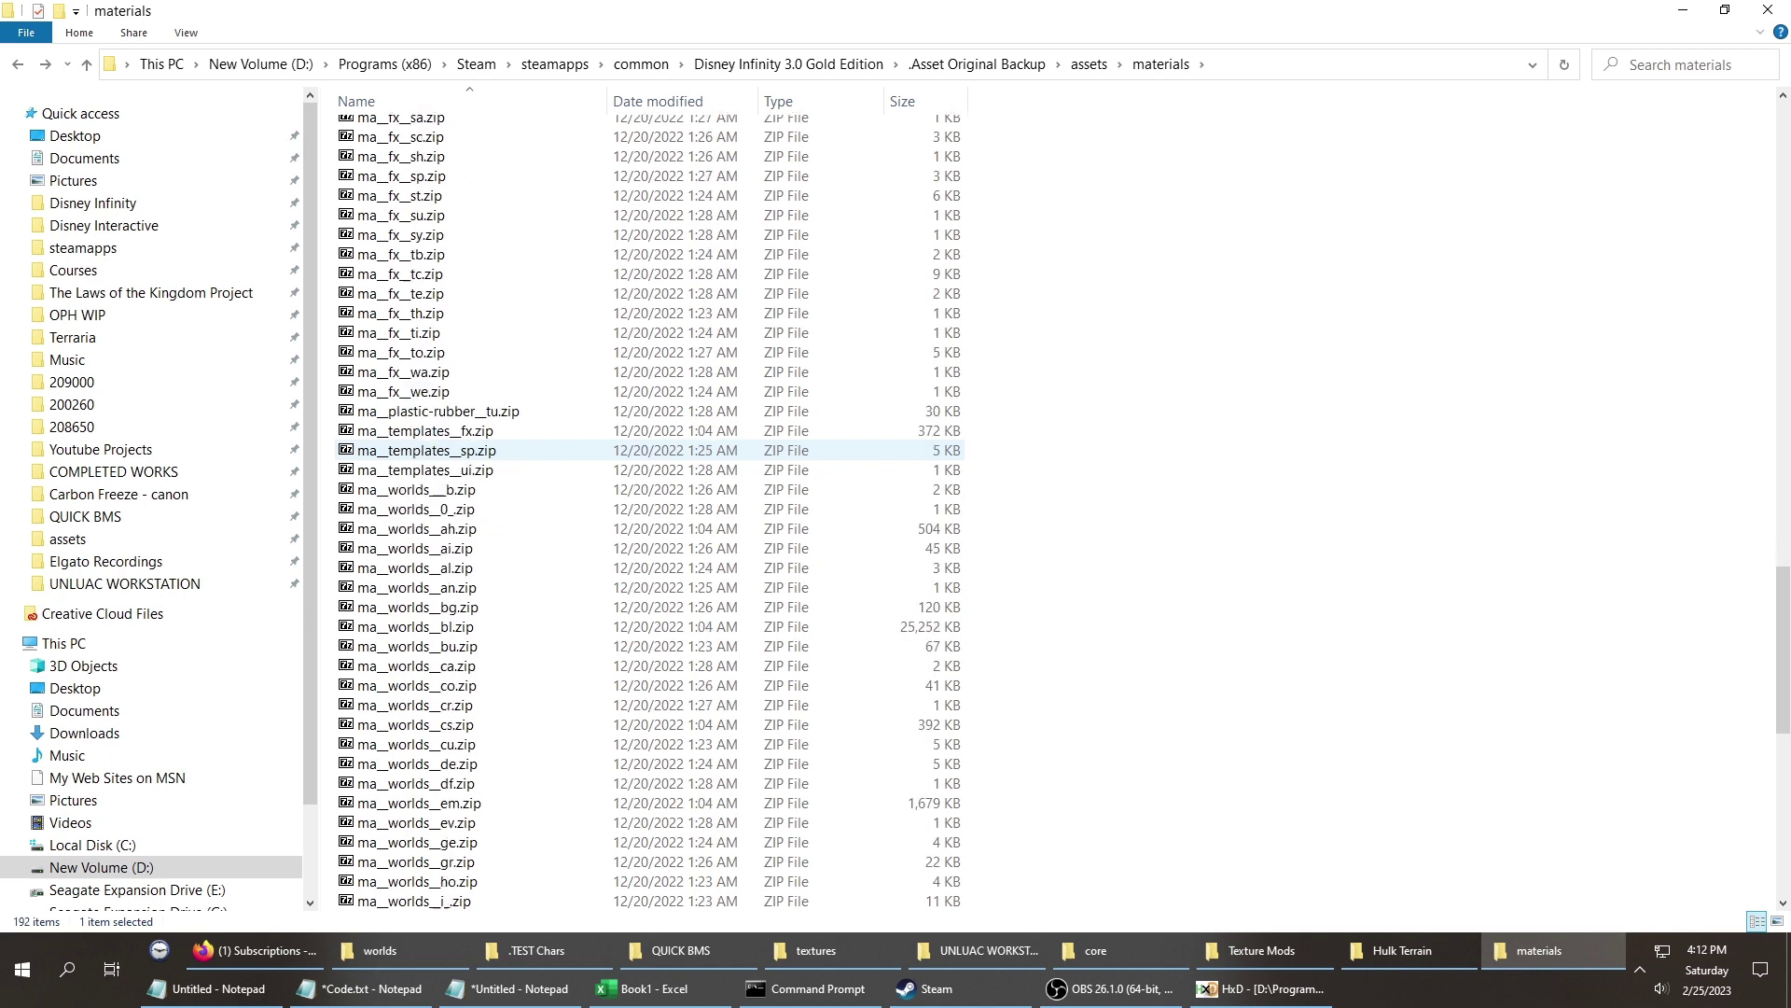
pyautogui.scroll(-13, 560, 439)
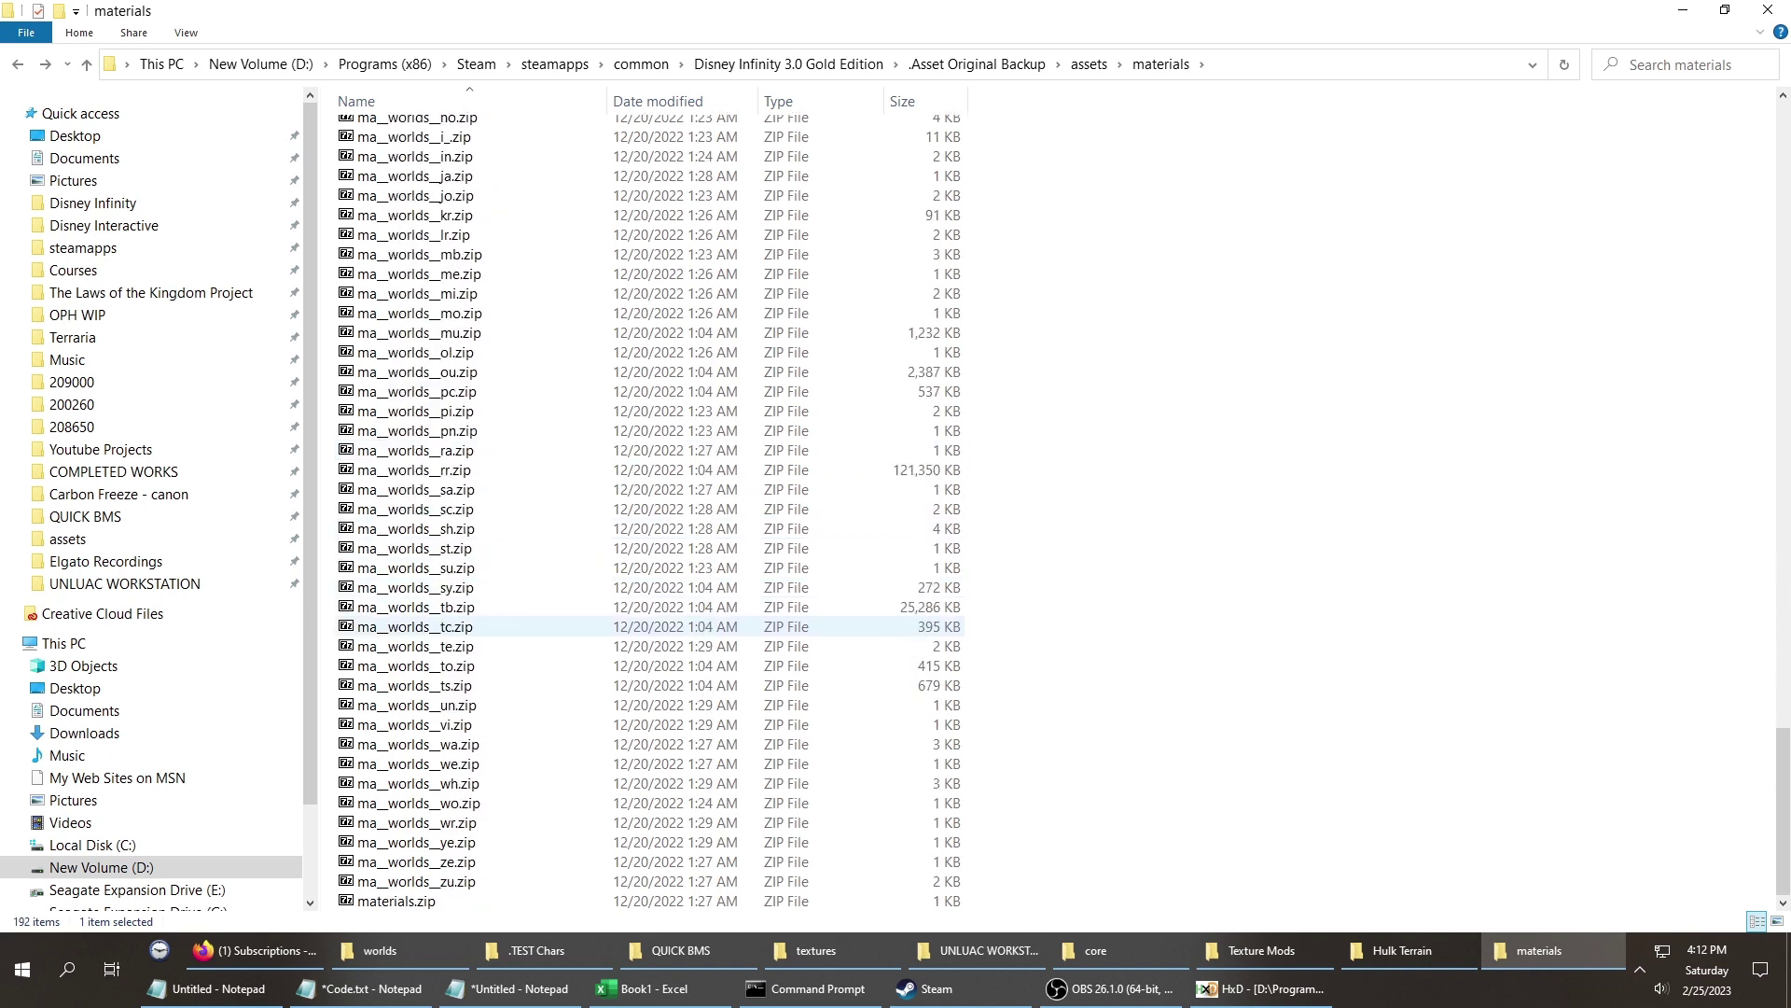
pyautogui.scroll(11, 448, 620)
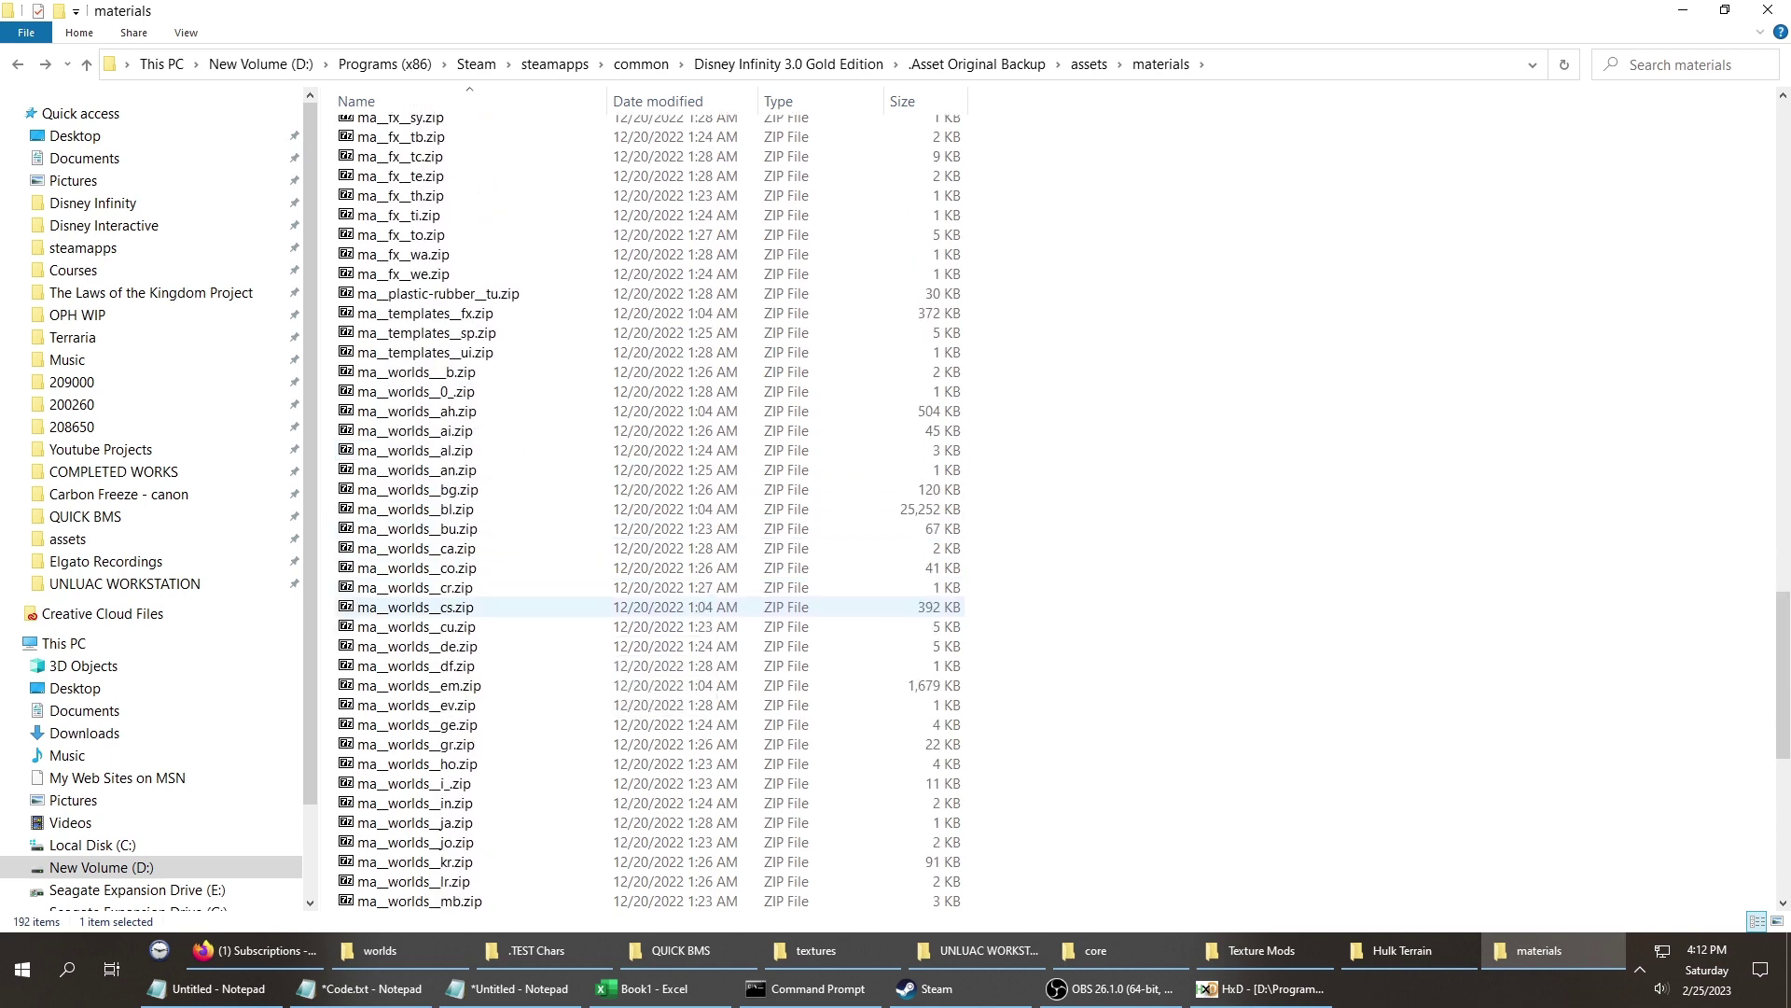
pyautogui.scroll(-1, 466, 730)
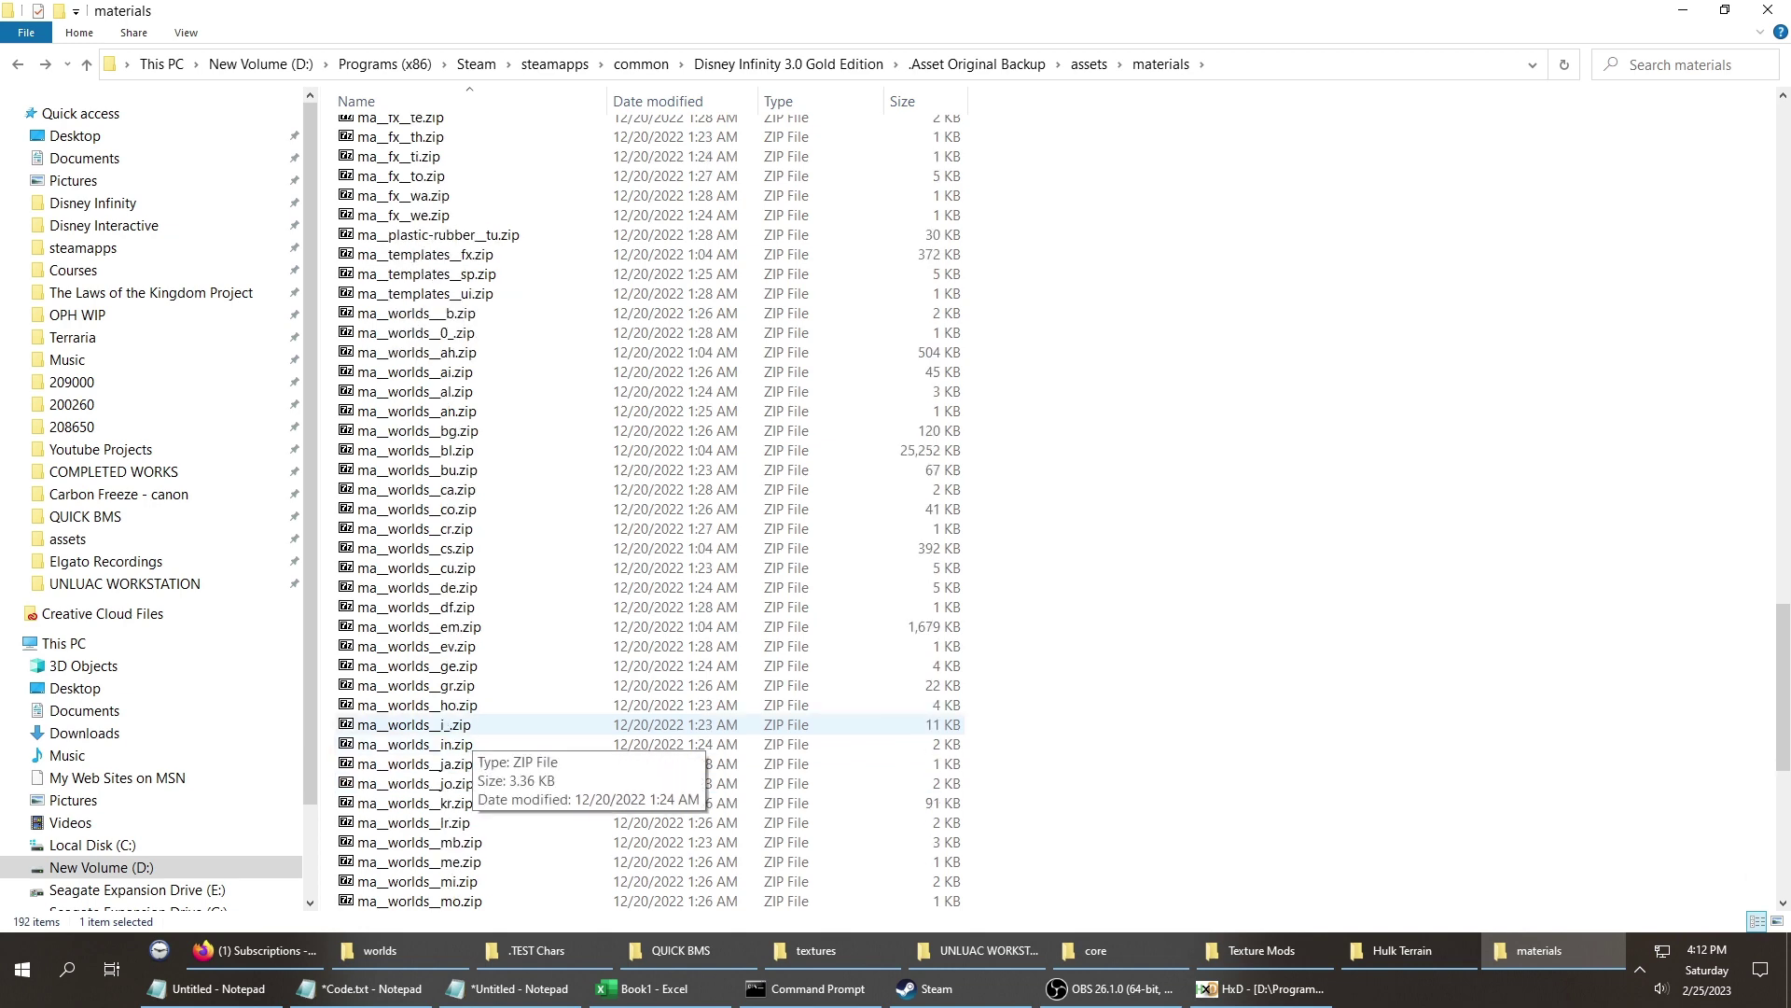
pyautogui.scroll(-4, 466, 809)
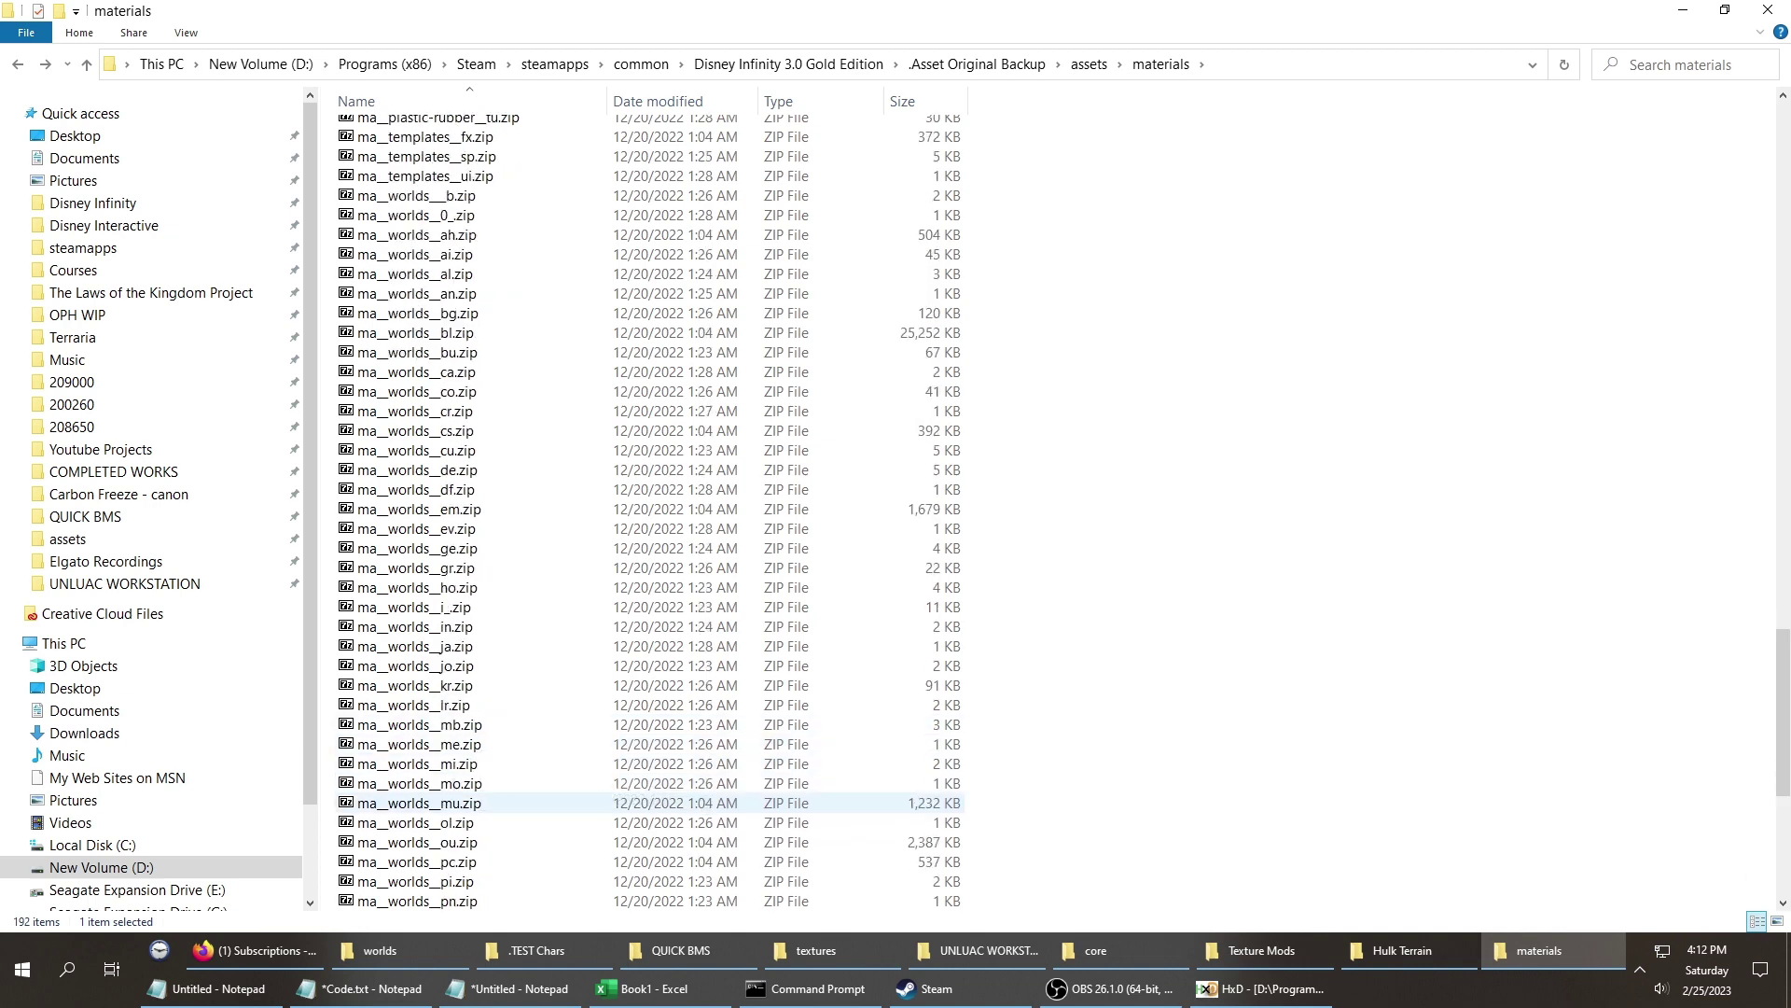
pyautogui.click(462, 822)
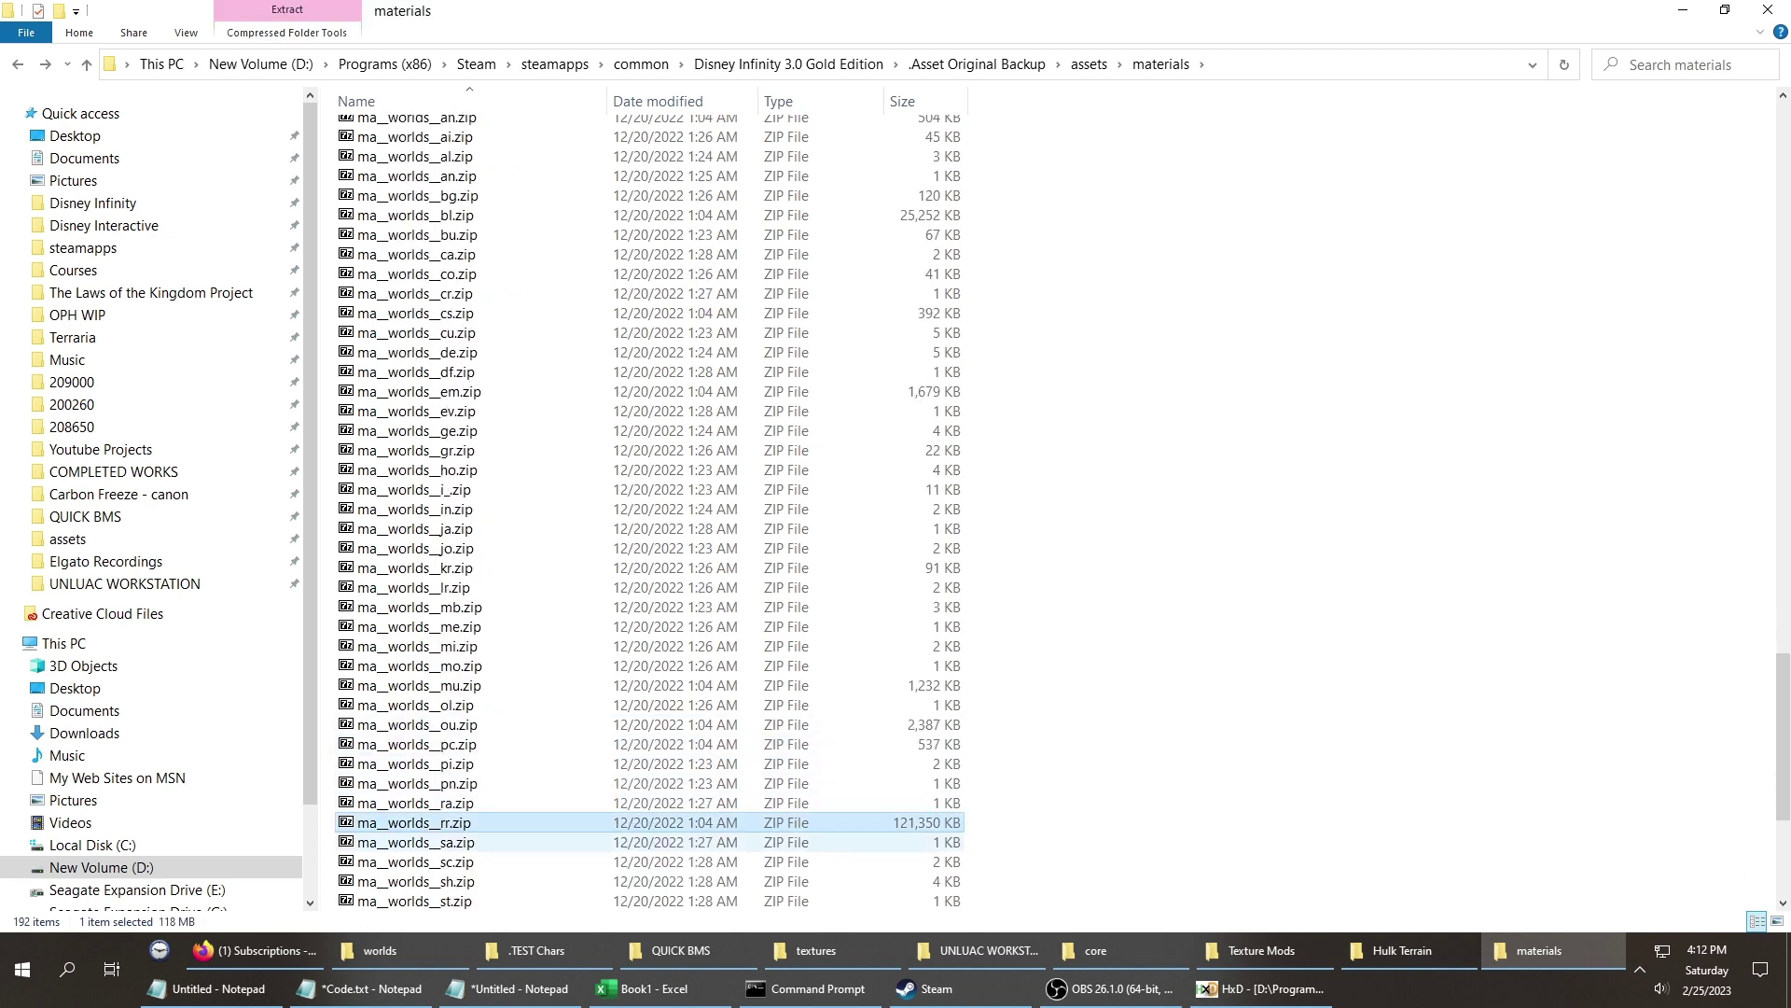
pyautogui.press('F2')
pyautogui.press('End')
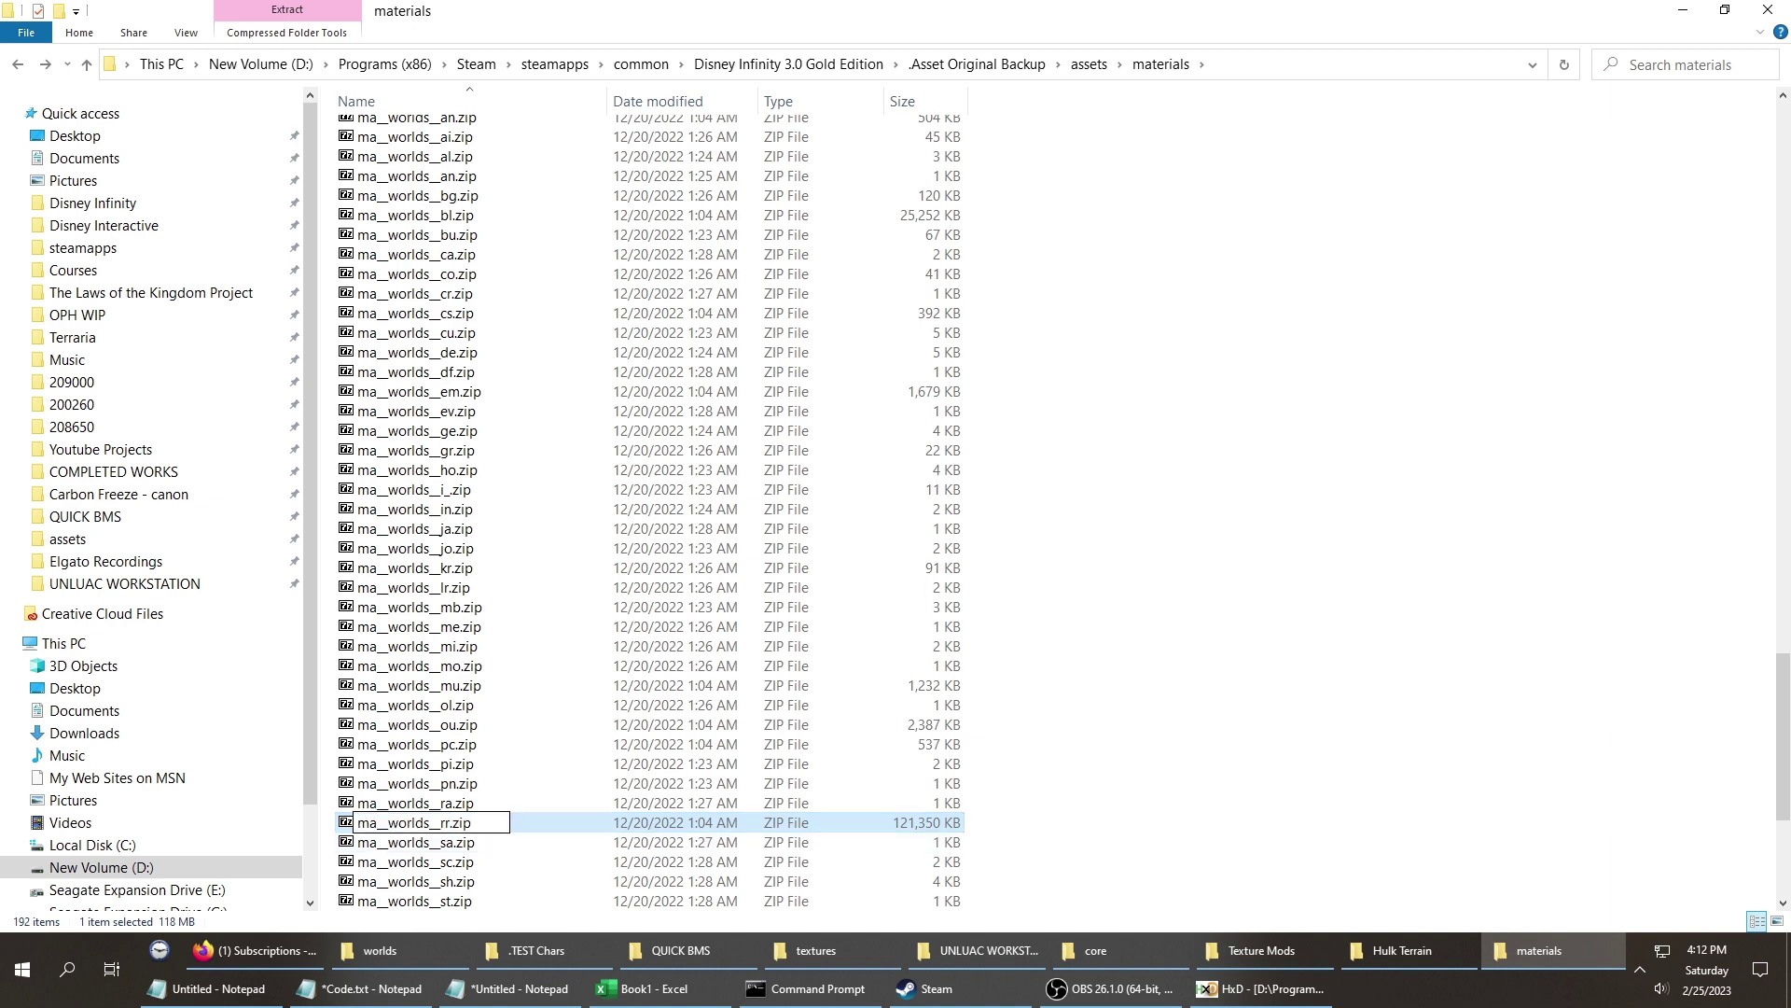
pyautogui.write('.OLD')
pyautogui.press('BackSpace')
pyautogui.press('BackSpace')
pyautogui.press('BackSpace')
pyautogui.press('BackSpace')
pyautogui.press('Return')
# Delete the extracted ma__worlds__rr folder from the backup materials folder.
pyautogui.scroll(20, 466, 528)
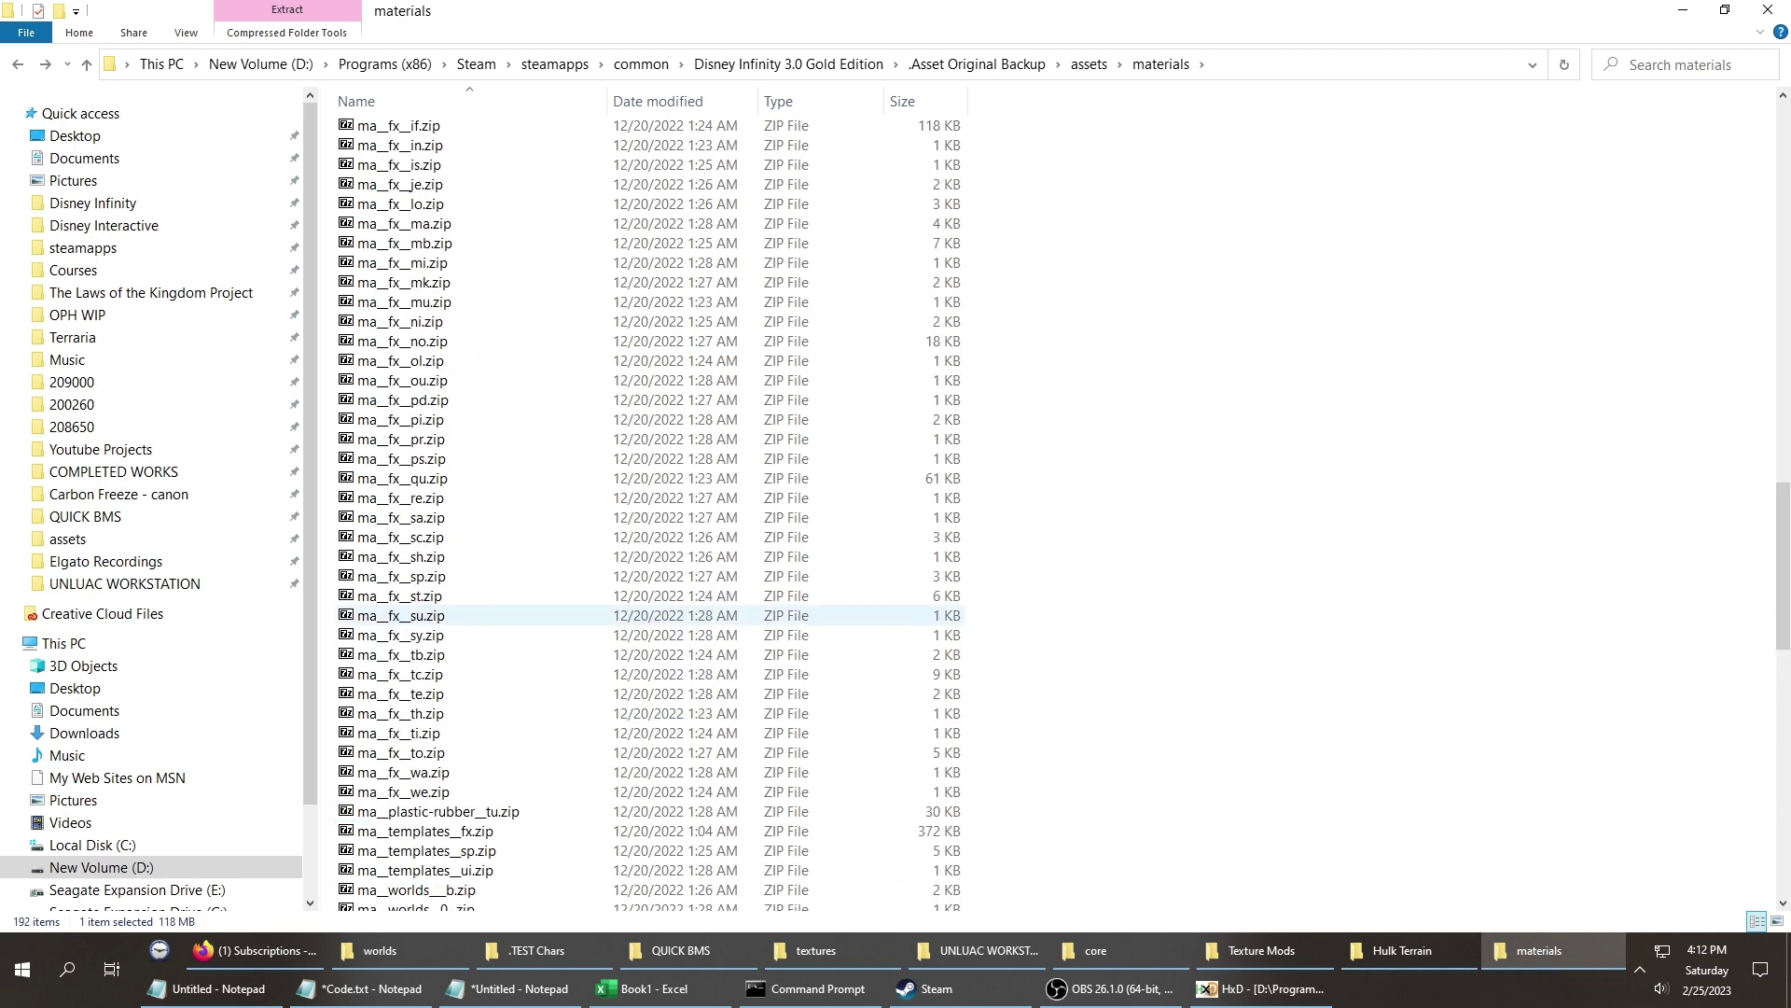
pyautogui.scroll(20, 466, 525)
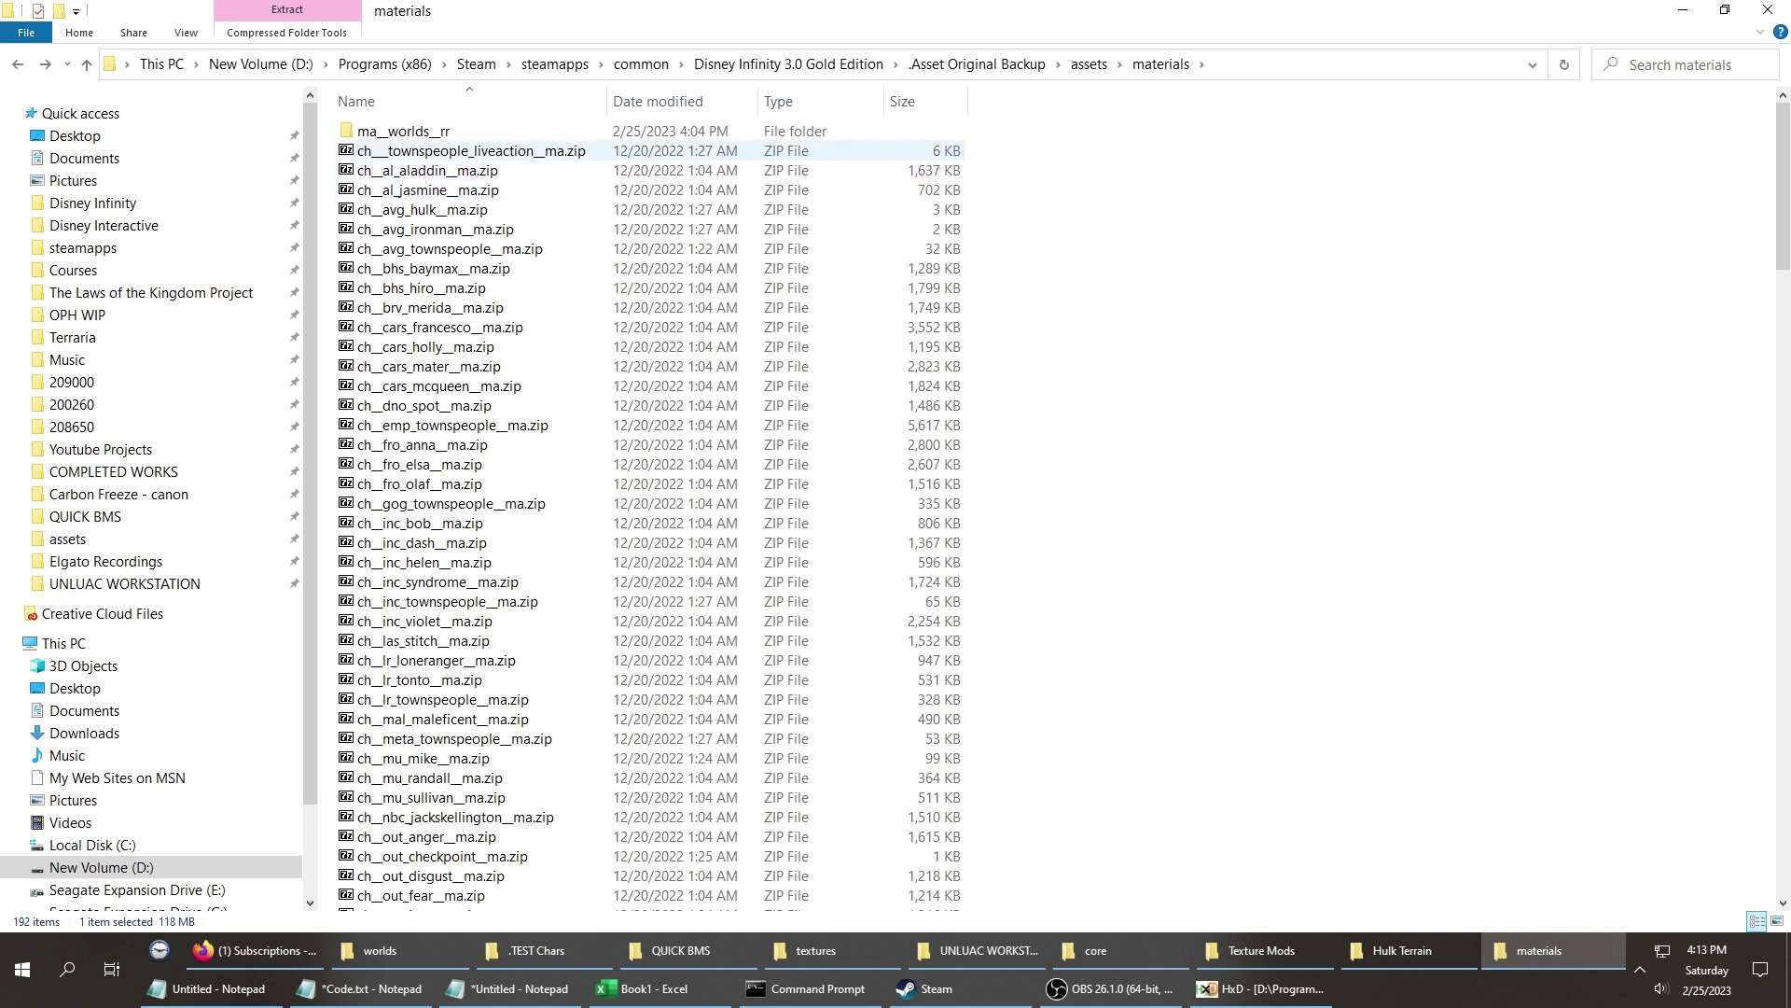
pyautogui.click(403, 131)
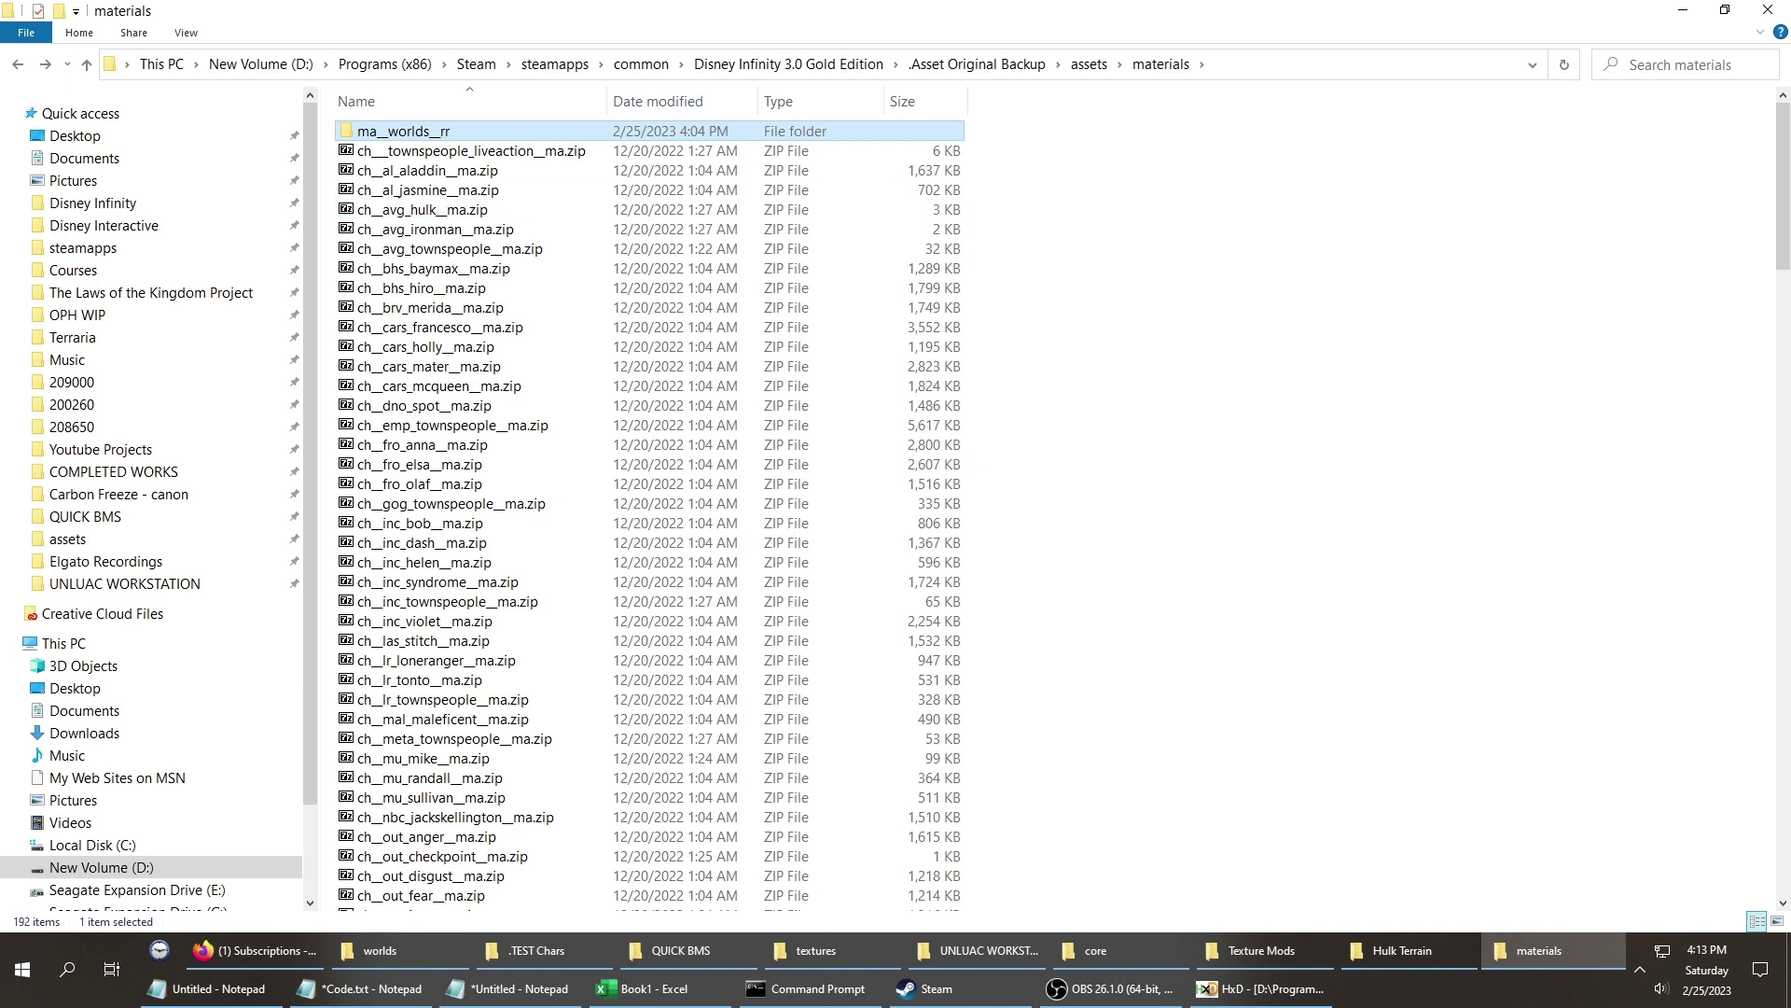
pyautogui.press('Delete')
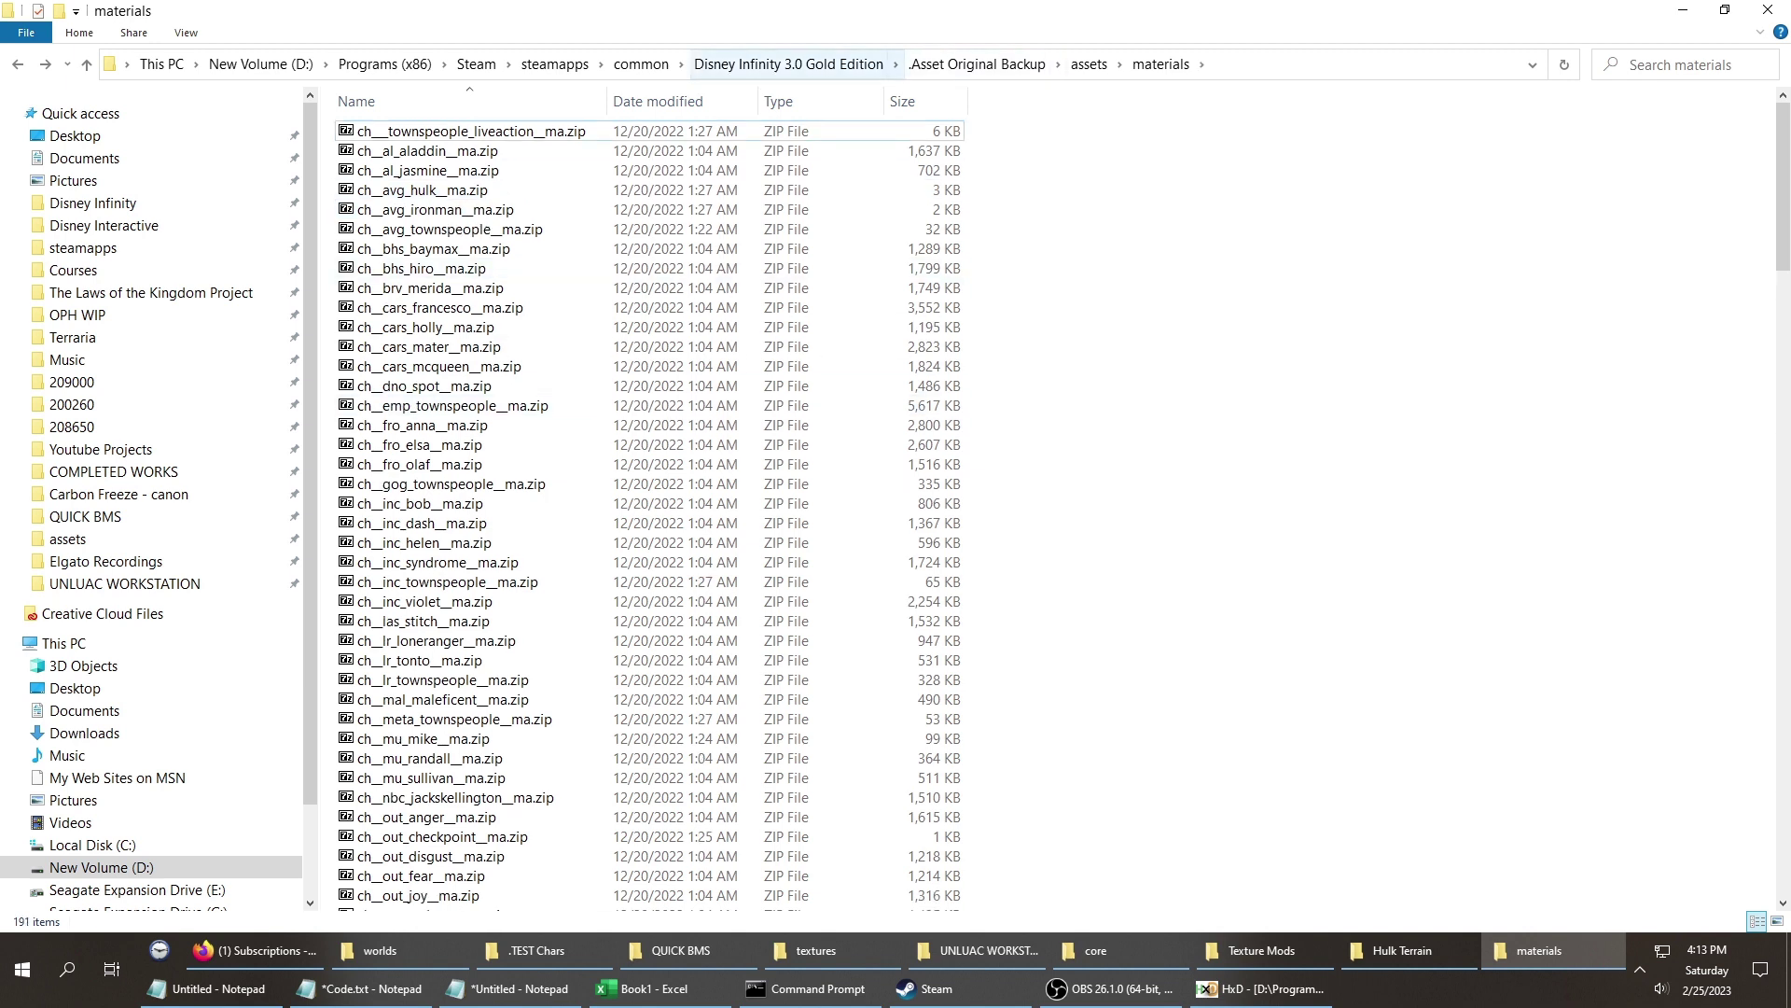
# Go to the Disney Infinity 3.0 Gold Edition folder, open assets and its materials folder, and look through the ma__worlds folders.
pyautogui.click(788, 63)
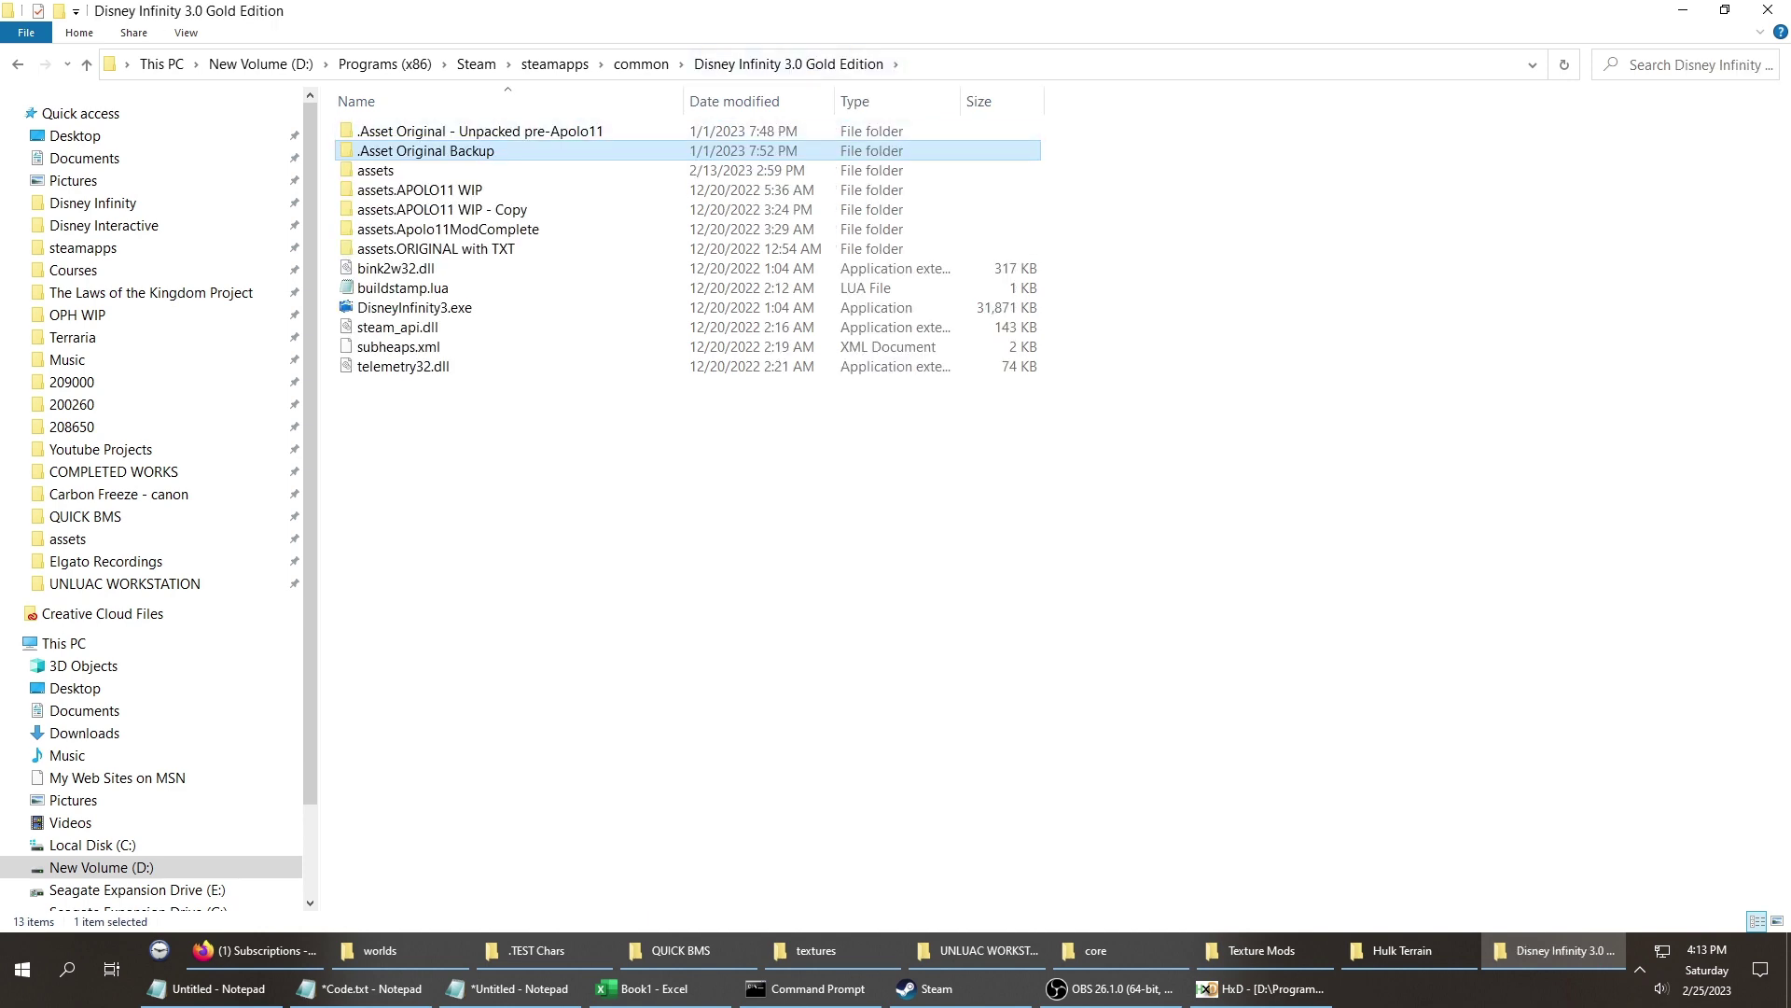
pyautogui.click(375, 169)
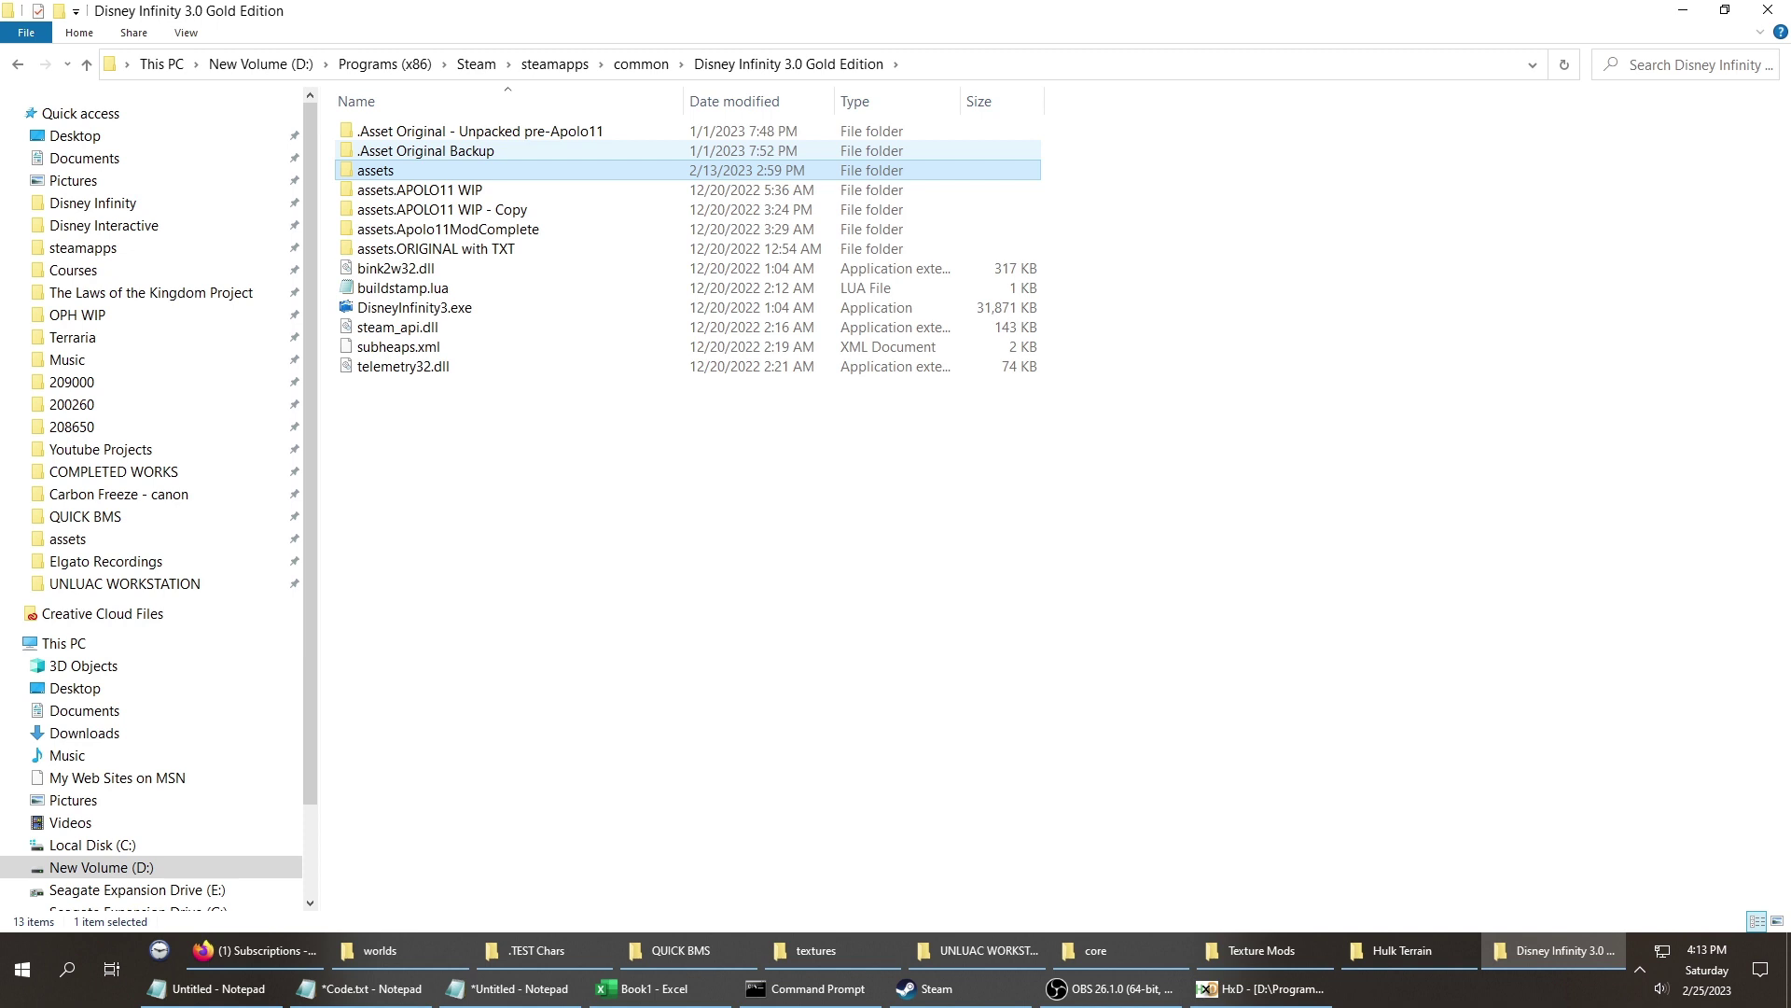
pyautogui.click(425, 150)
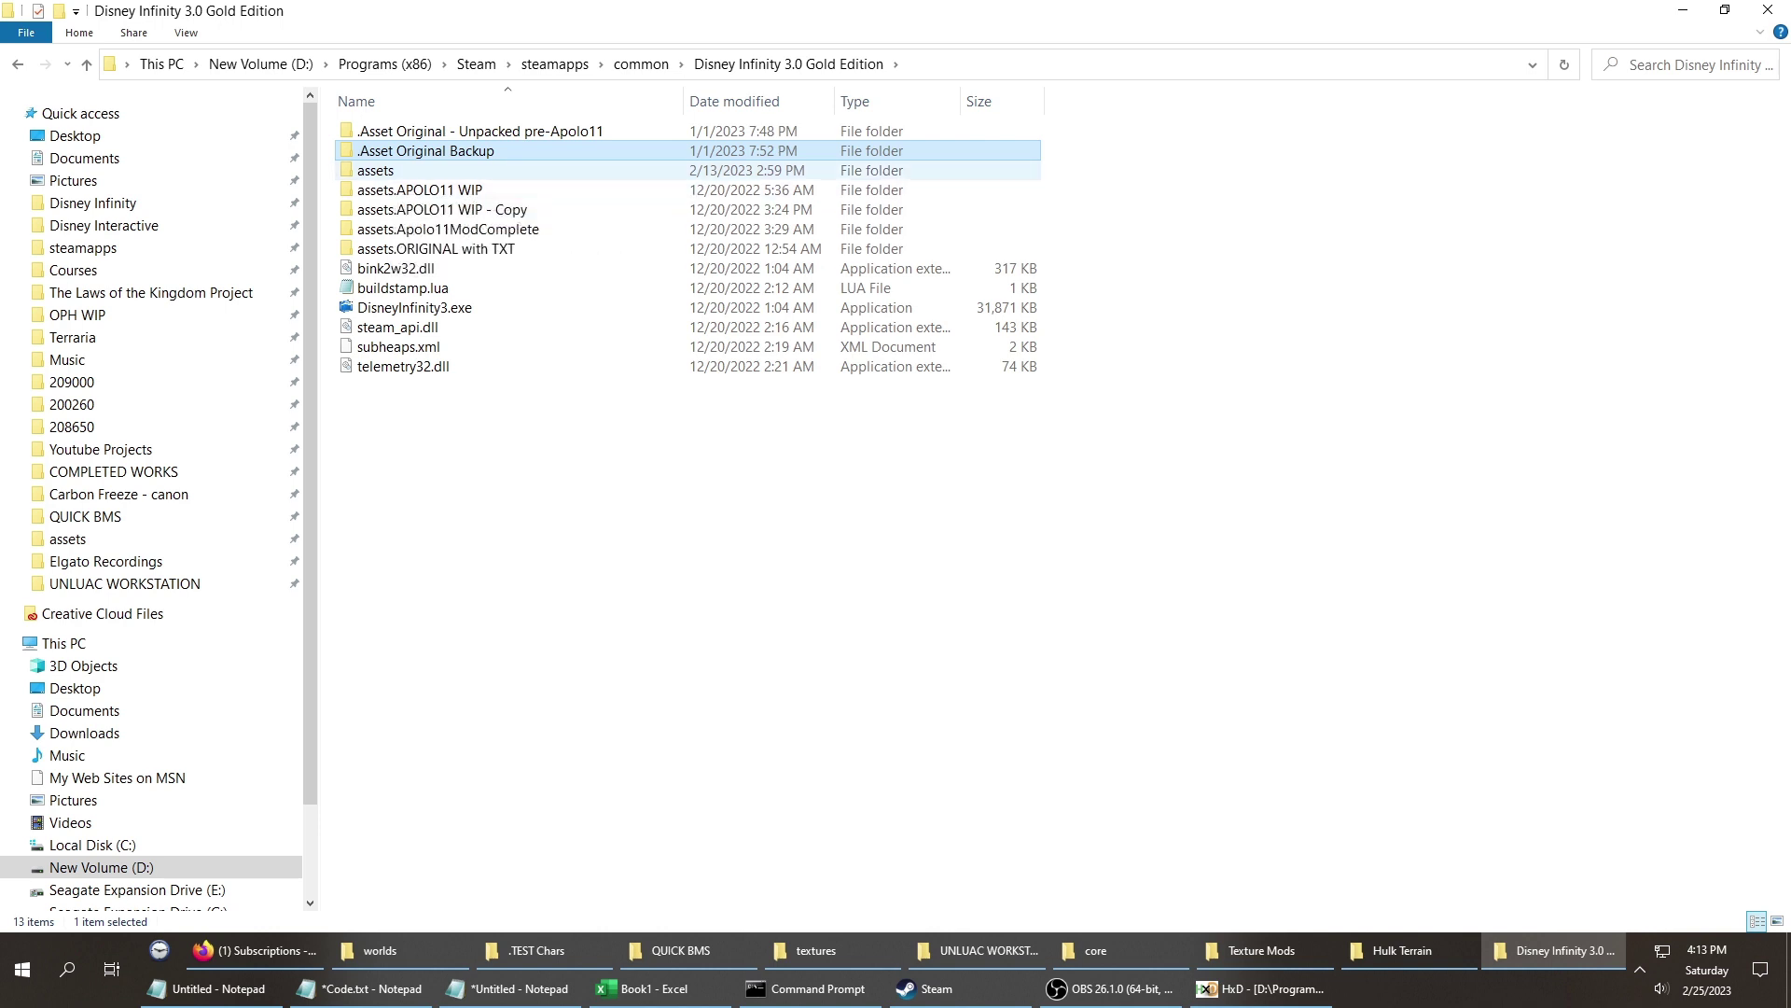
pyautogui.doubleClick(375, 170)
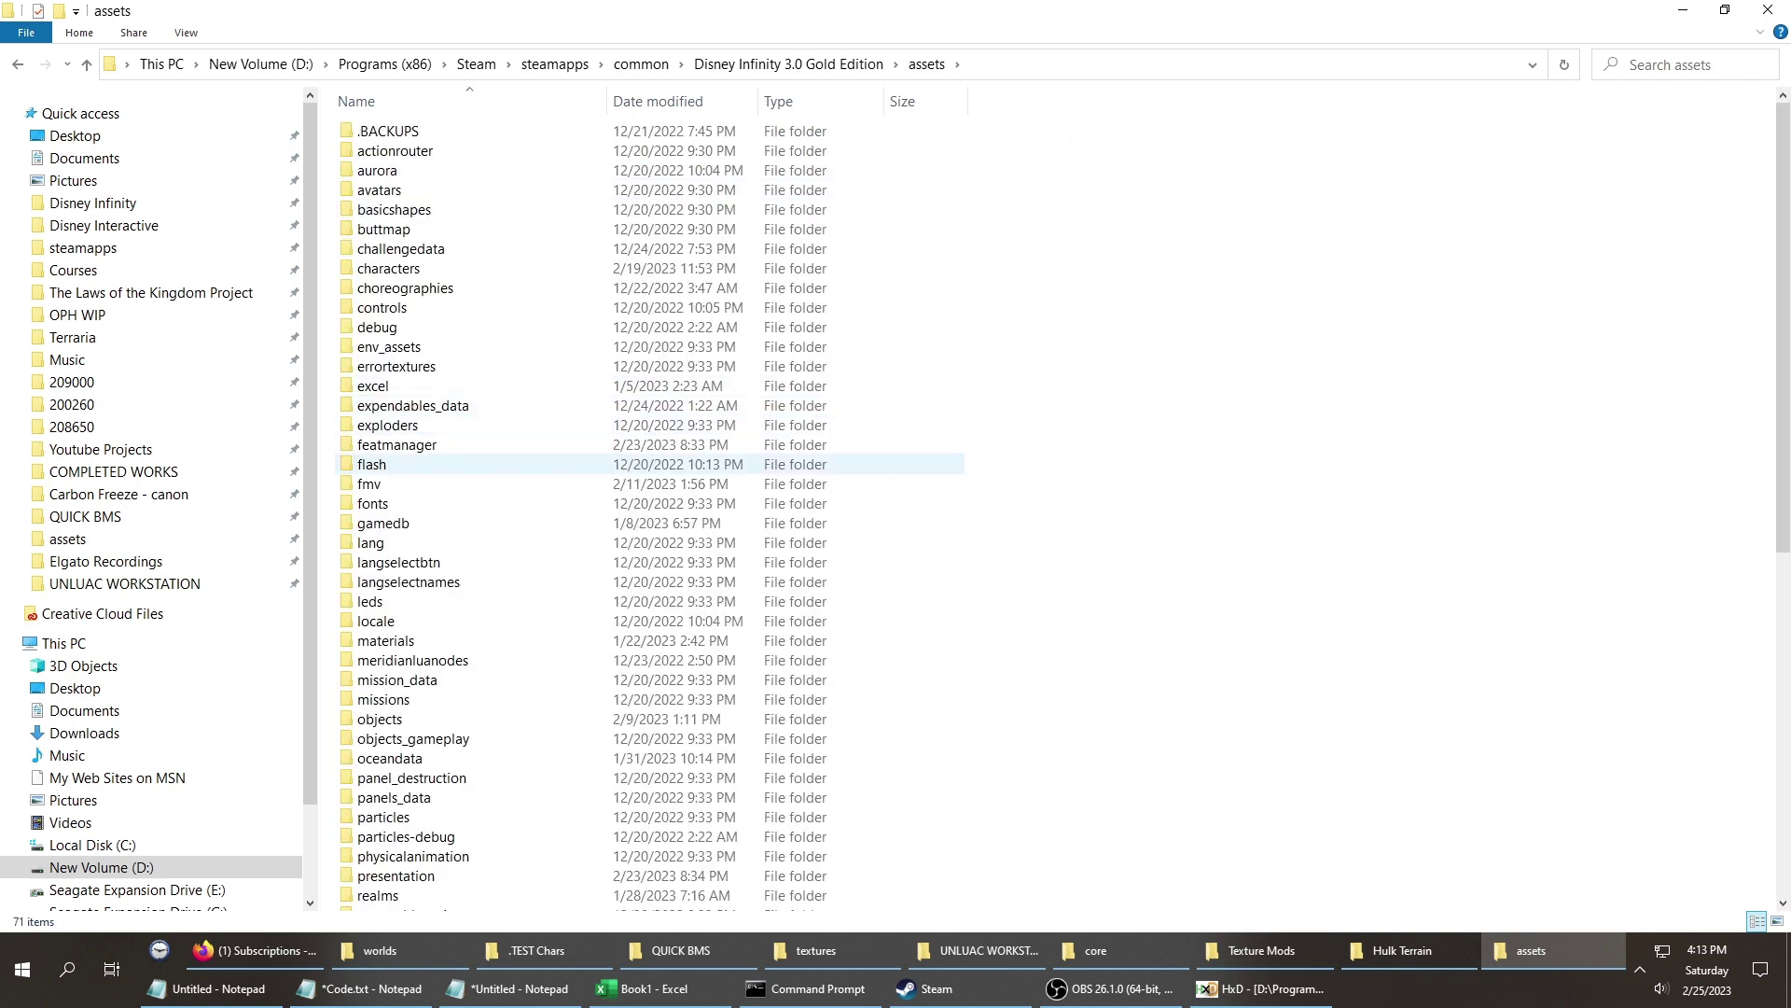
pyautogui.click(371, 463)
pyautogui.press('m')
pyautogui.press('Return')
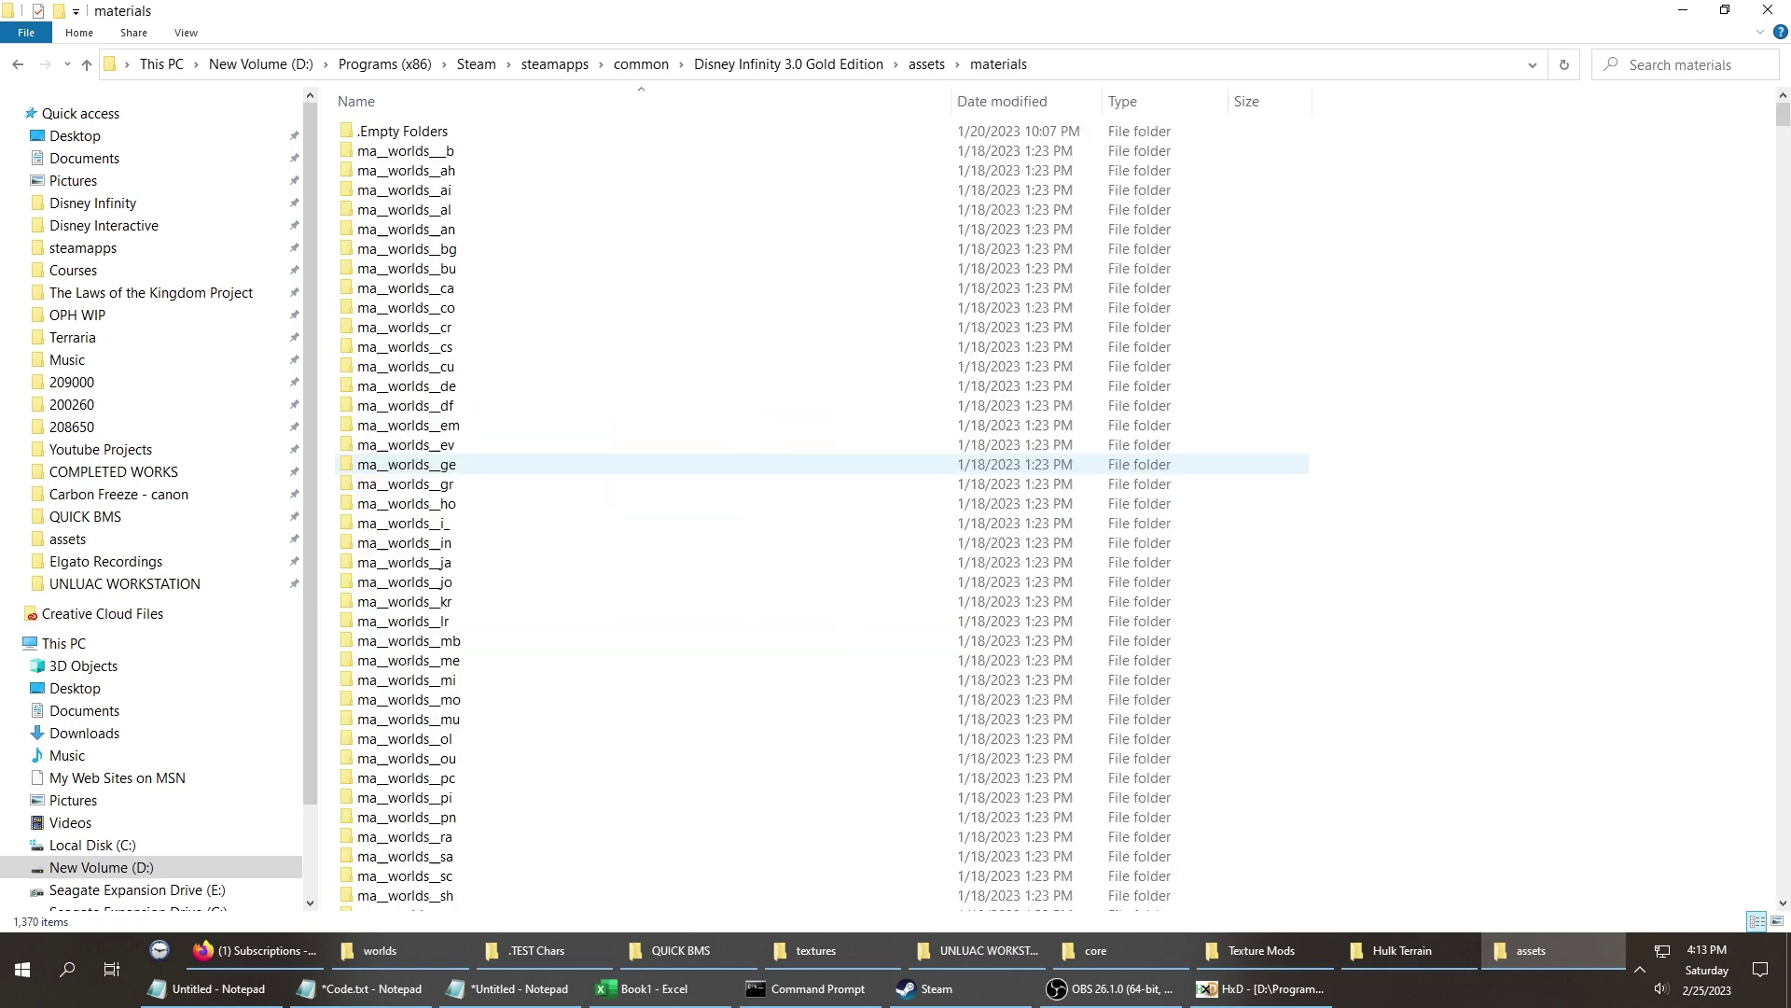
pyautogui.press('m')
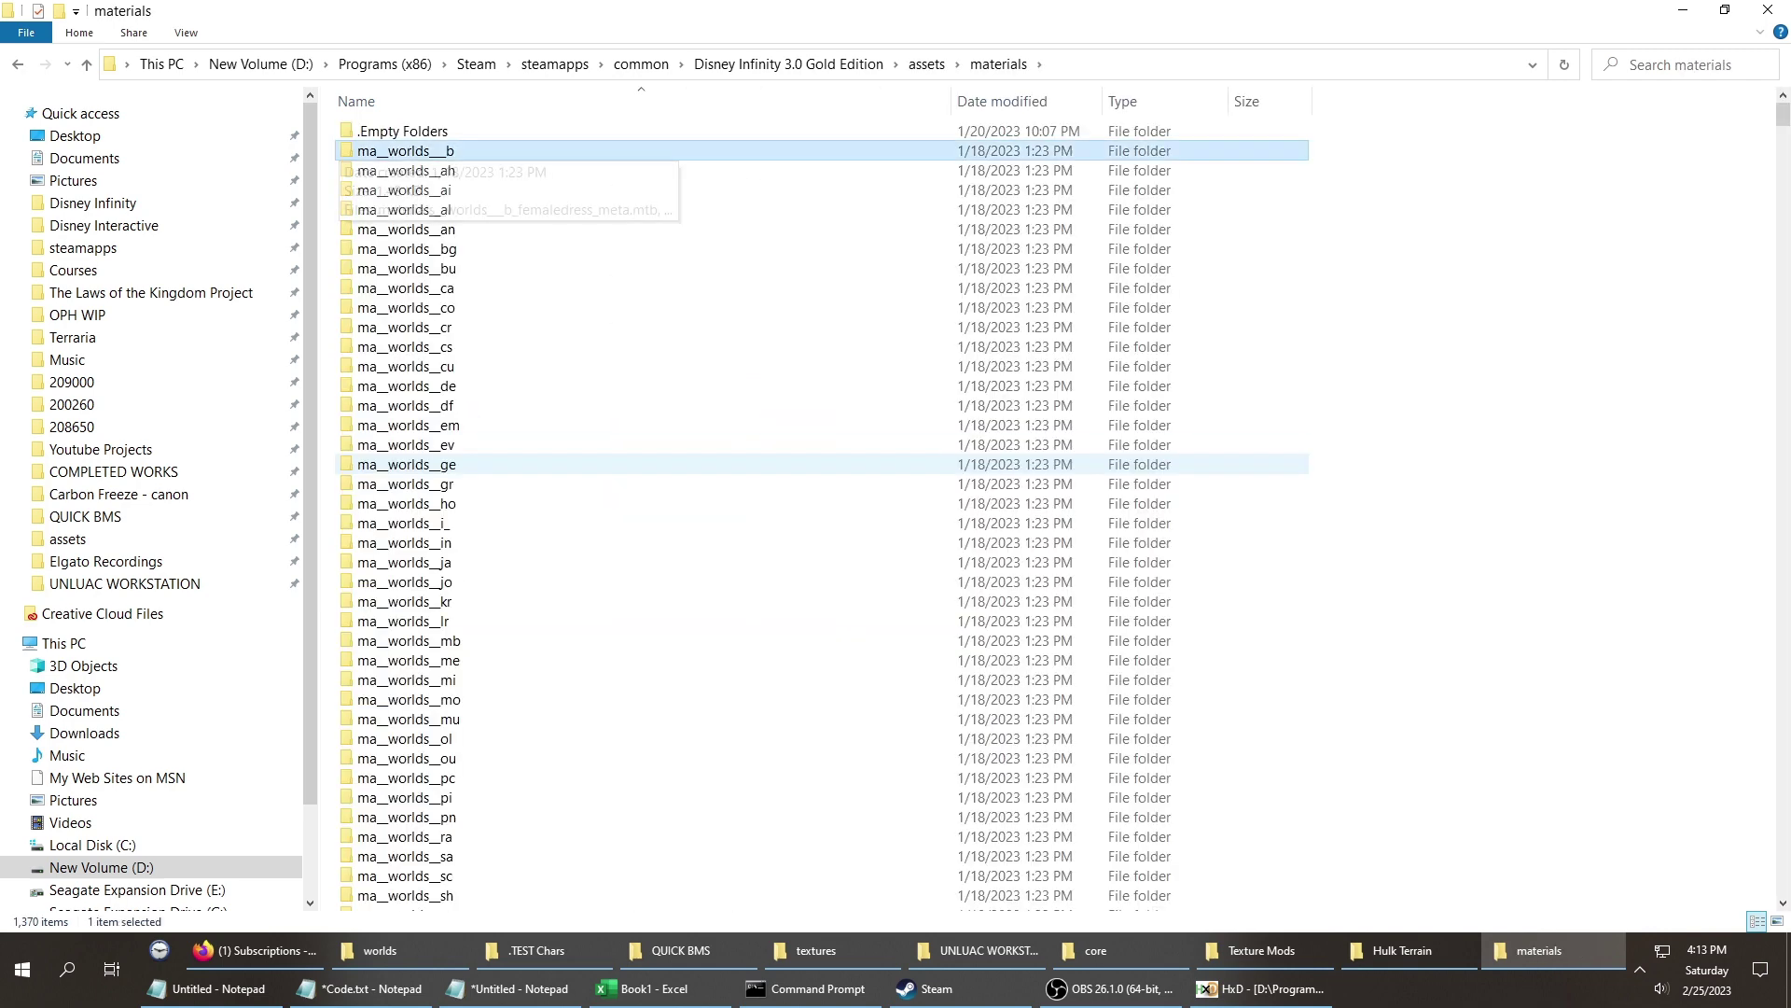
pyautogui.scroll(-20, 653, 475)
pyautogui.scroll(20, 653, 495)
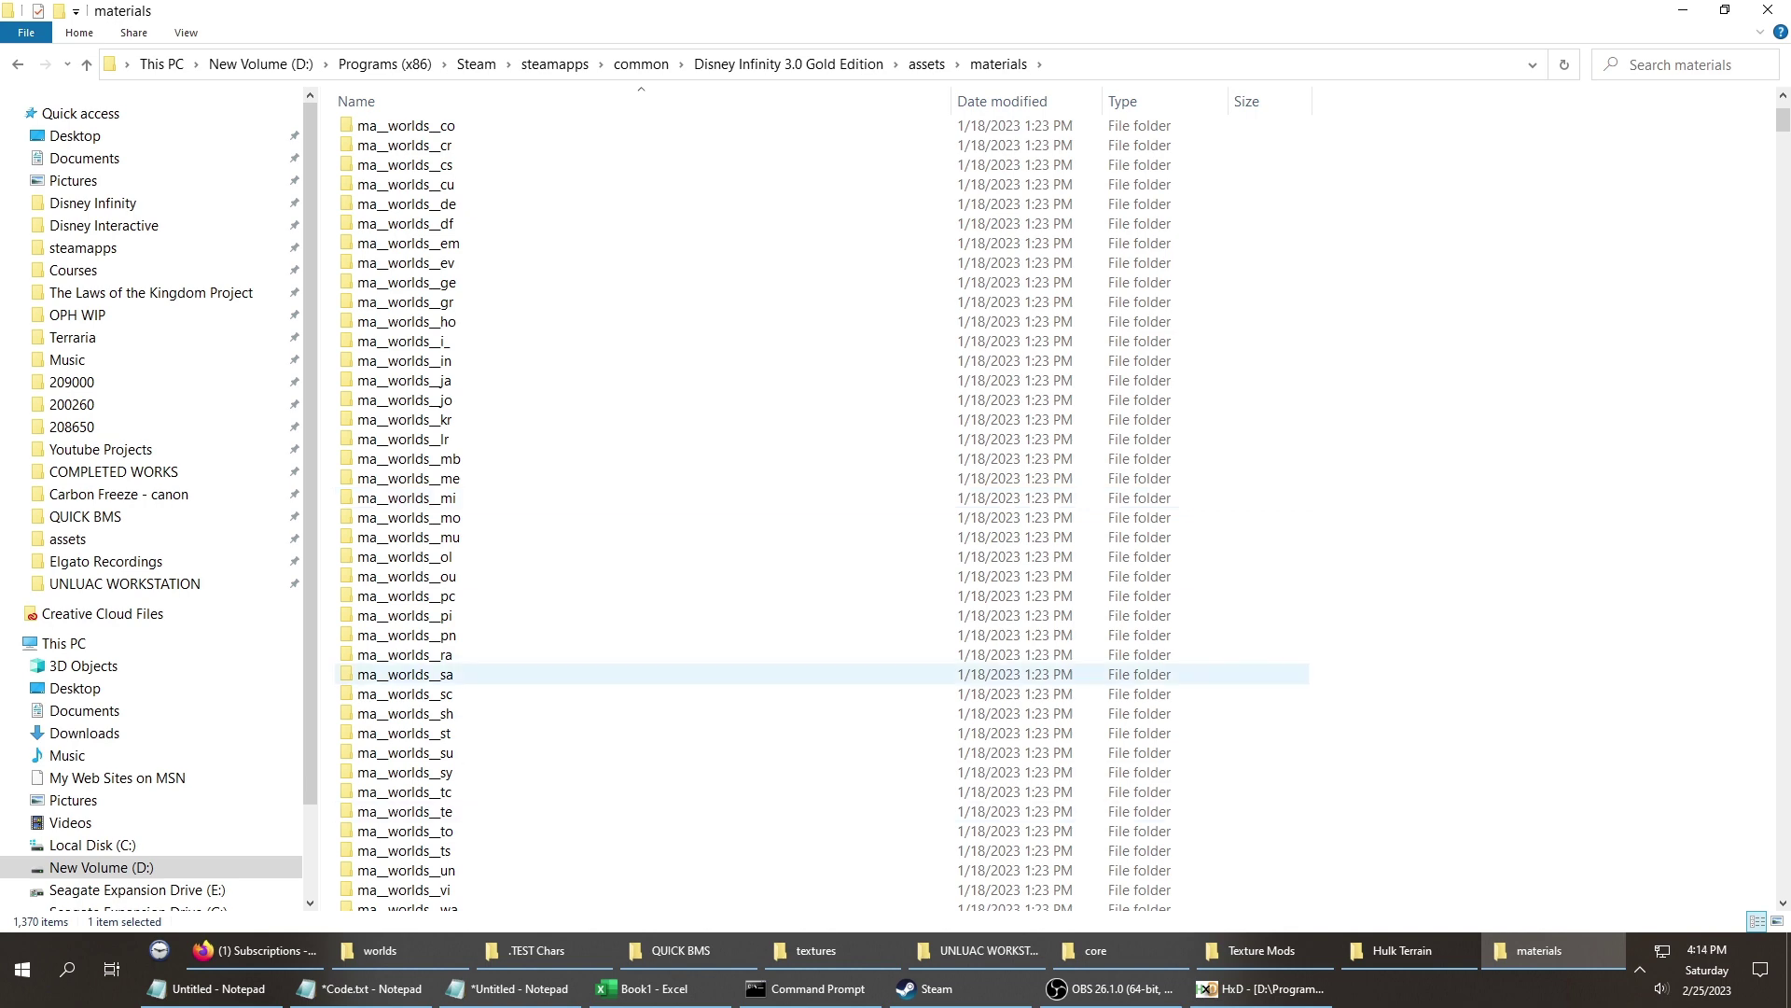
# Switch to the Hulk Terrain folder window containing the terrain's DDS textures.
pyautogui.hotkey('alt', 'Tab')
pyautogui.hotkey('alt', 'Tab')
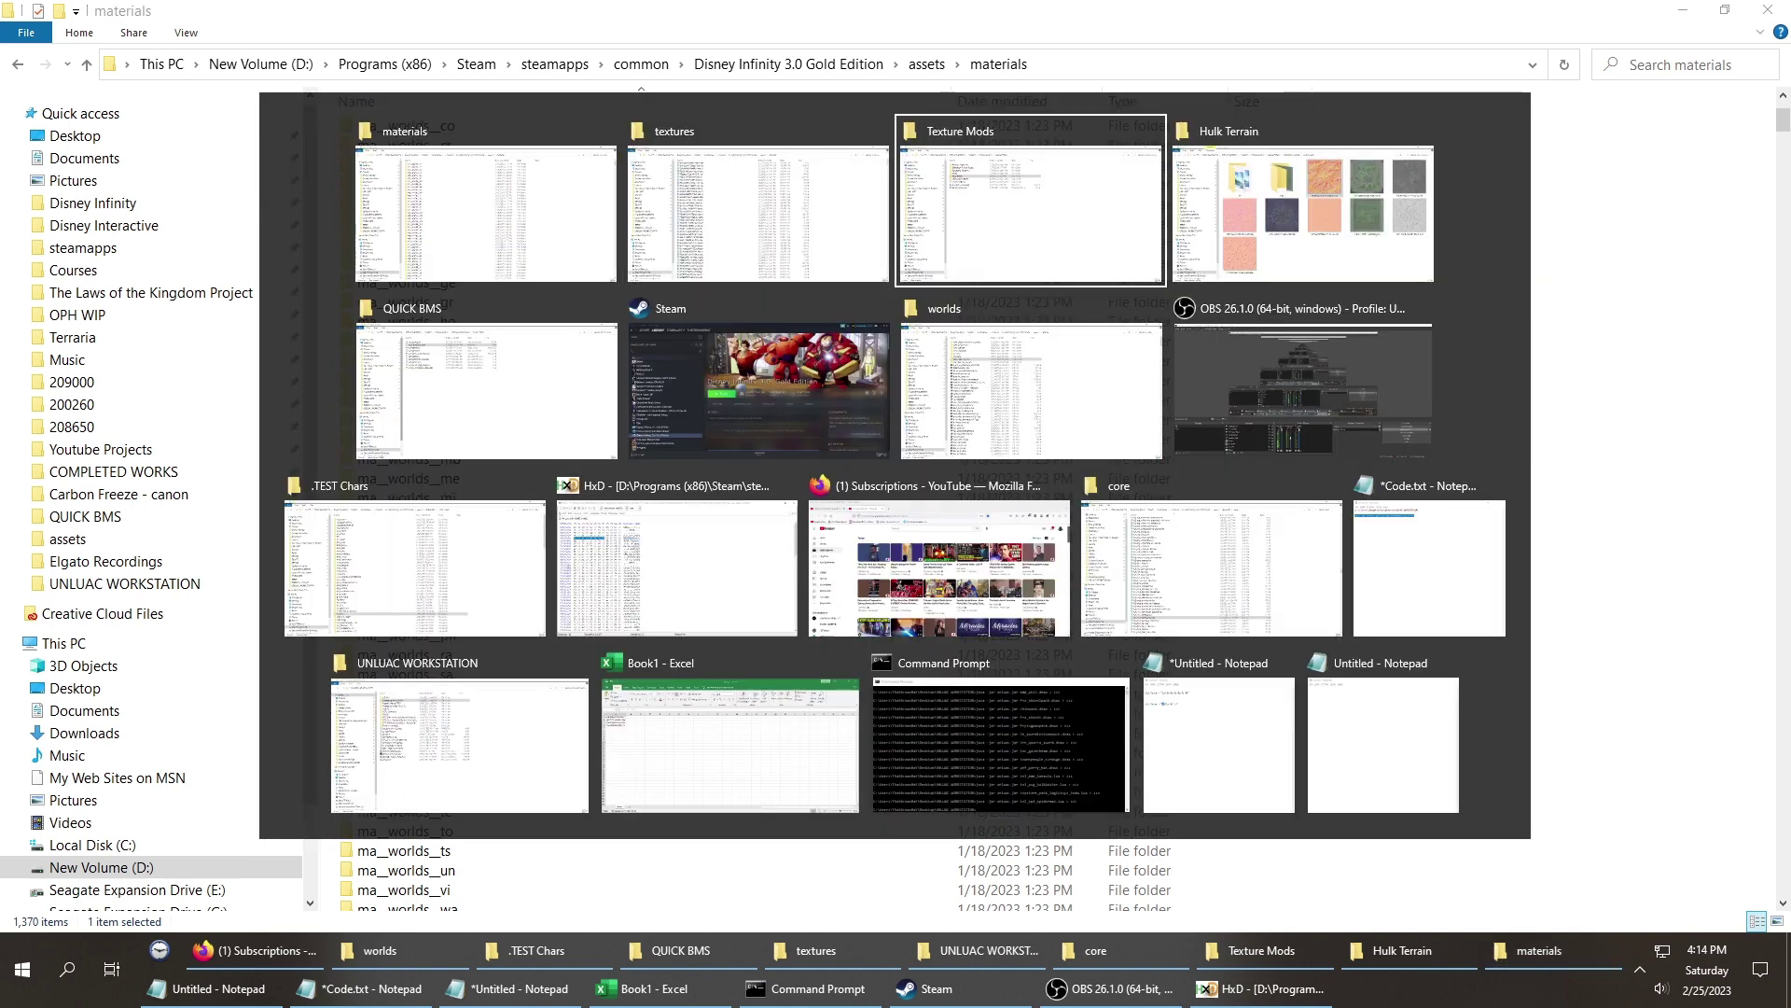
pyautogui.hotkey('alt', 'Tab')
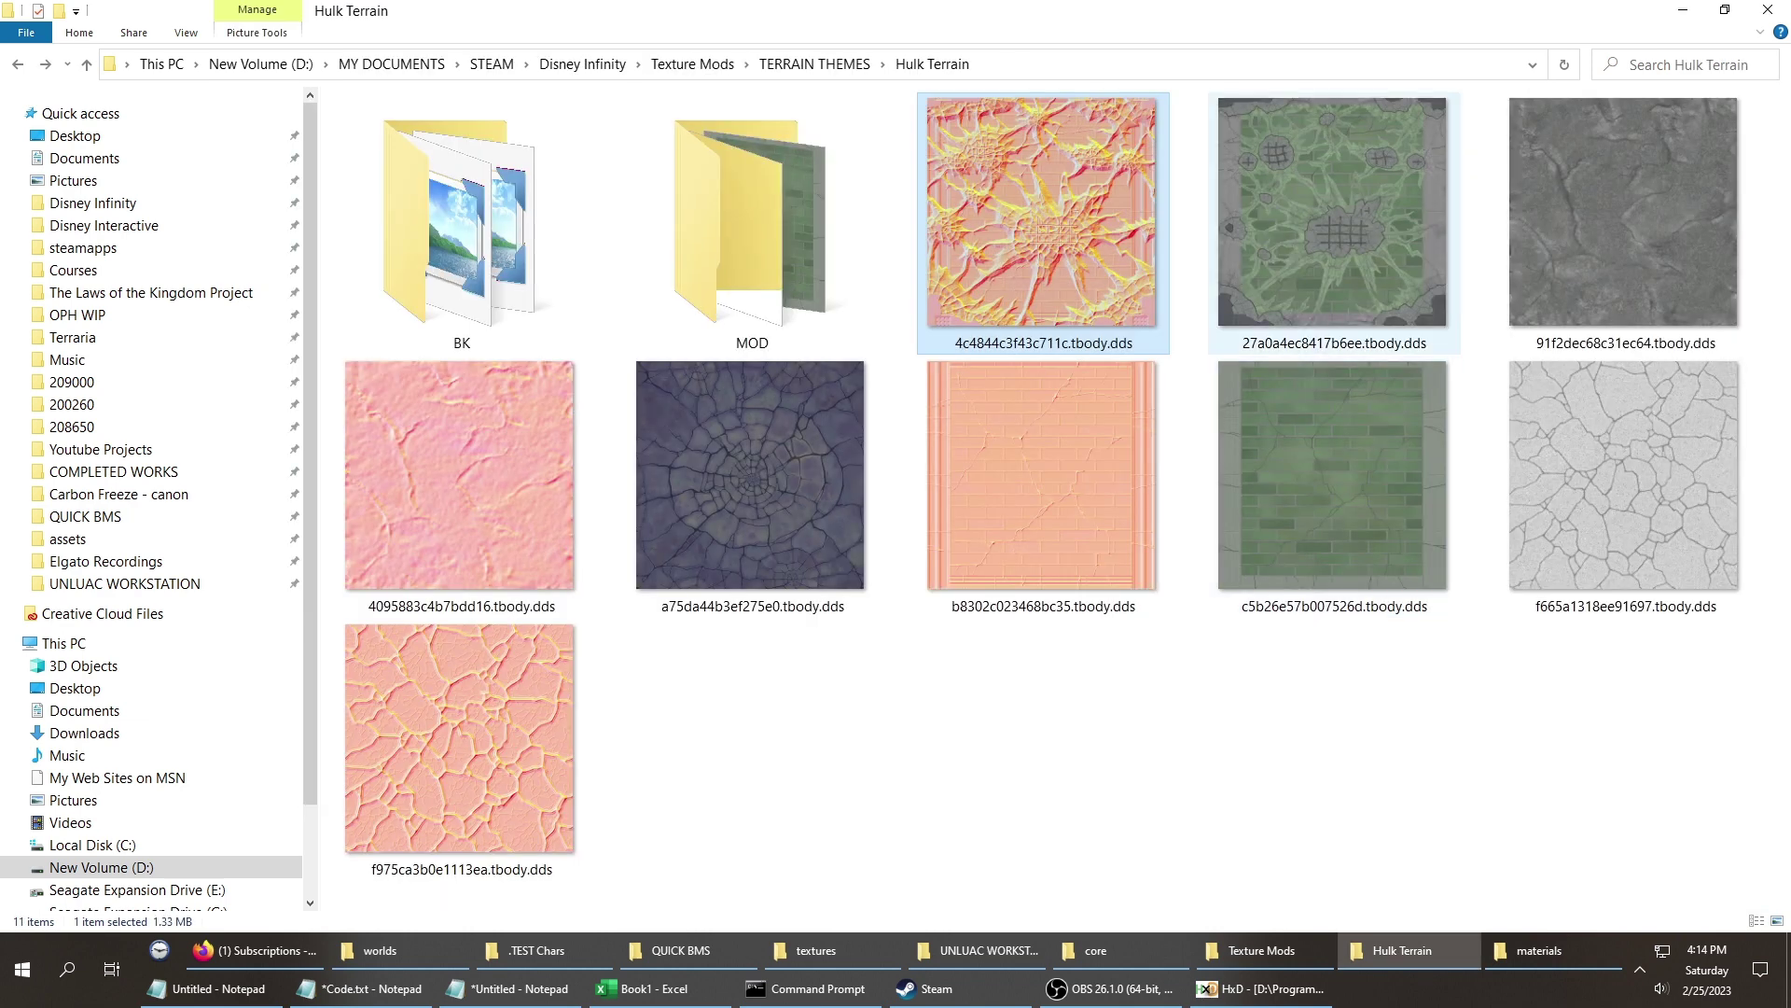
# Copy the file name 27a0a4ec8417b6ee.tbody from the Hulk Terrain folder and search the textures folder for it.
pyautogui.click(1333, 224)
pyautogui.press('F2')
pyautogui.hotkey('ctrl', 'c')
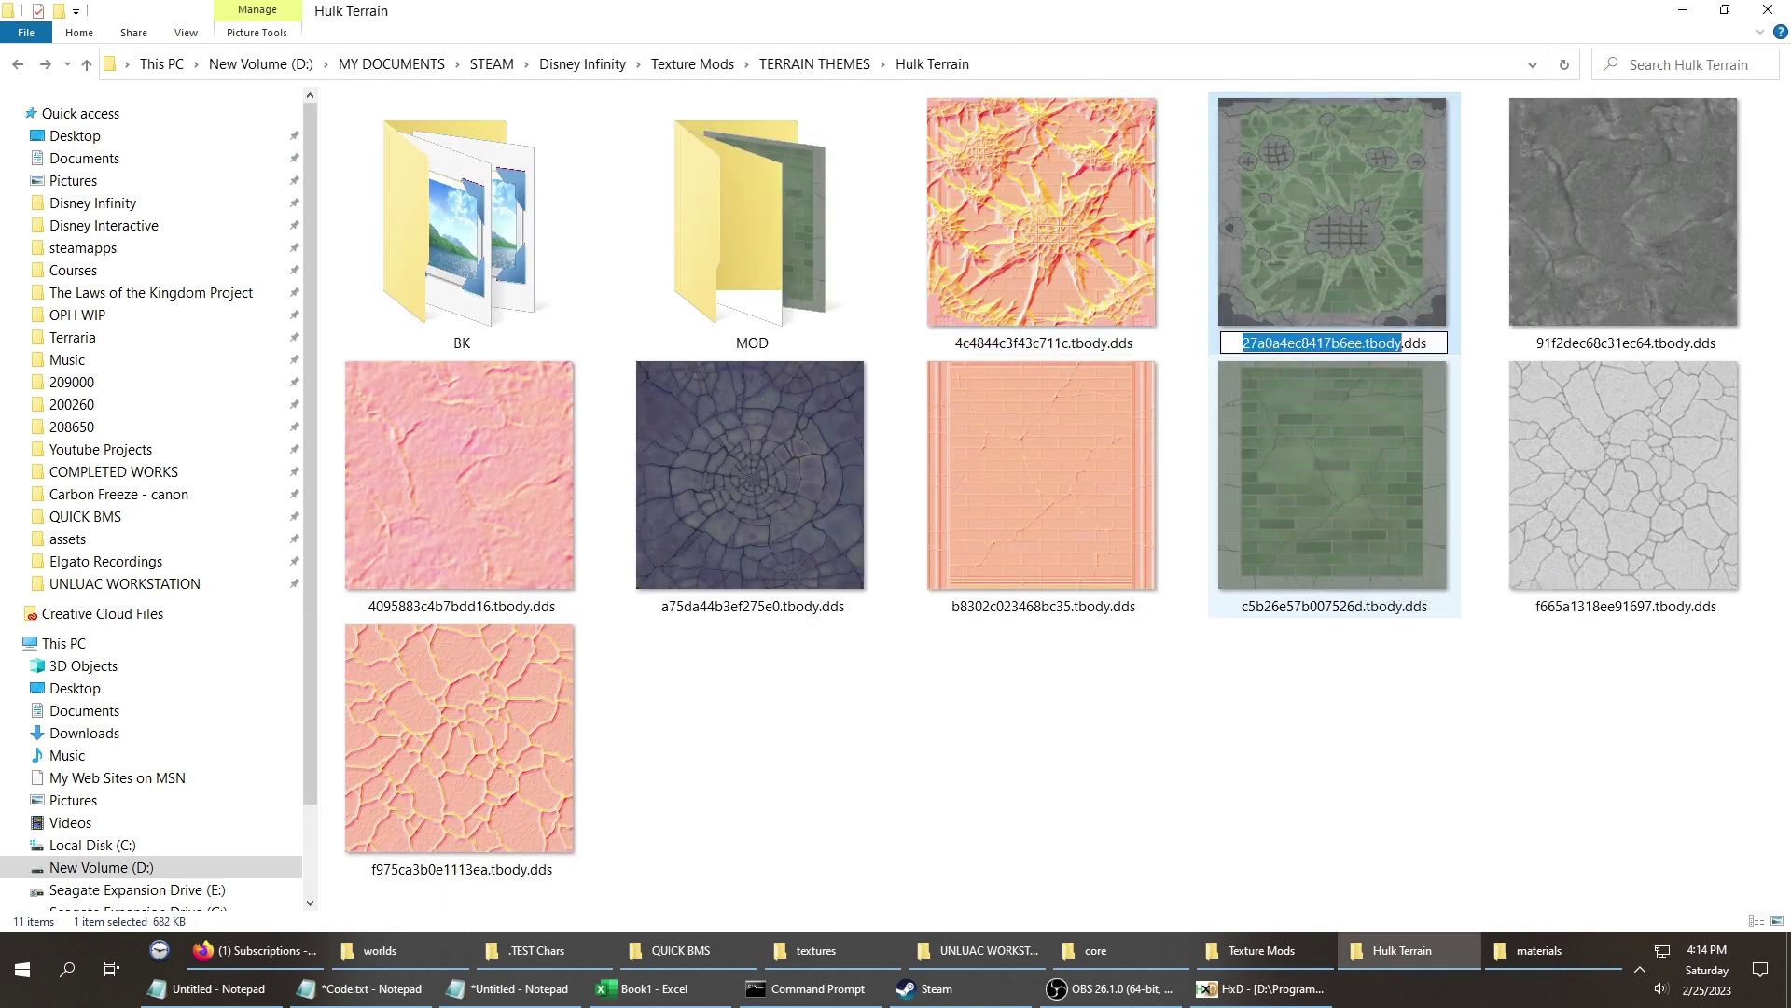
pyautogui.press('Escape')
pyautogui.hotkey('alt', 'Tab')
pyautogui.hotkey('alt', 'Tab')
pyautogui.hotkey('alt', 'Tab')
pyautogui.hotkey('alt', 'Tab')
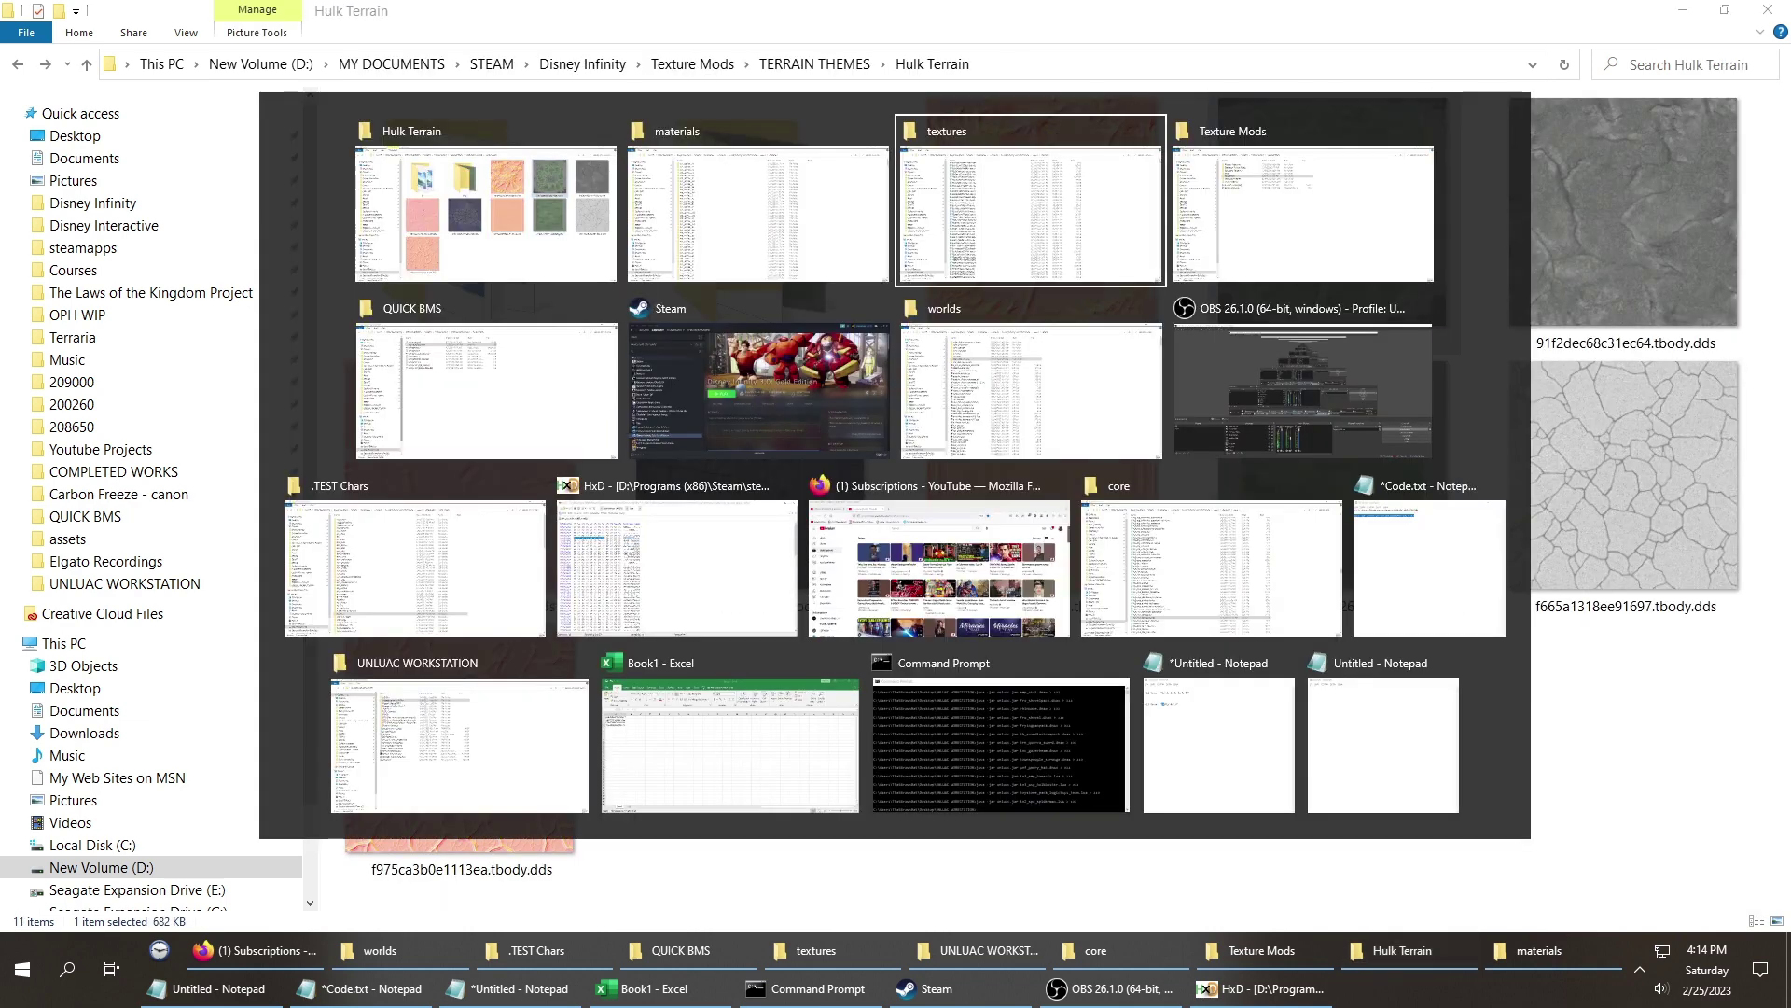
pyautogui.hotkey('alt', 'shift', 'Tab')
pyautogui.hotkey('alt', 'shift', 'Tab')
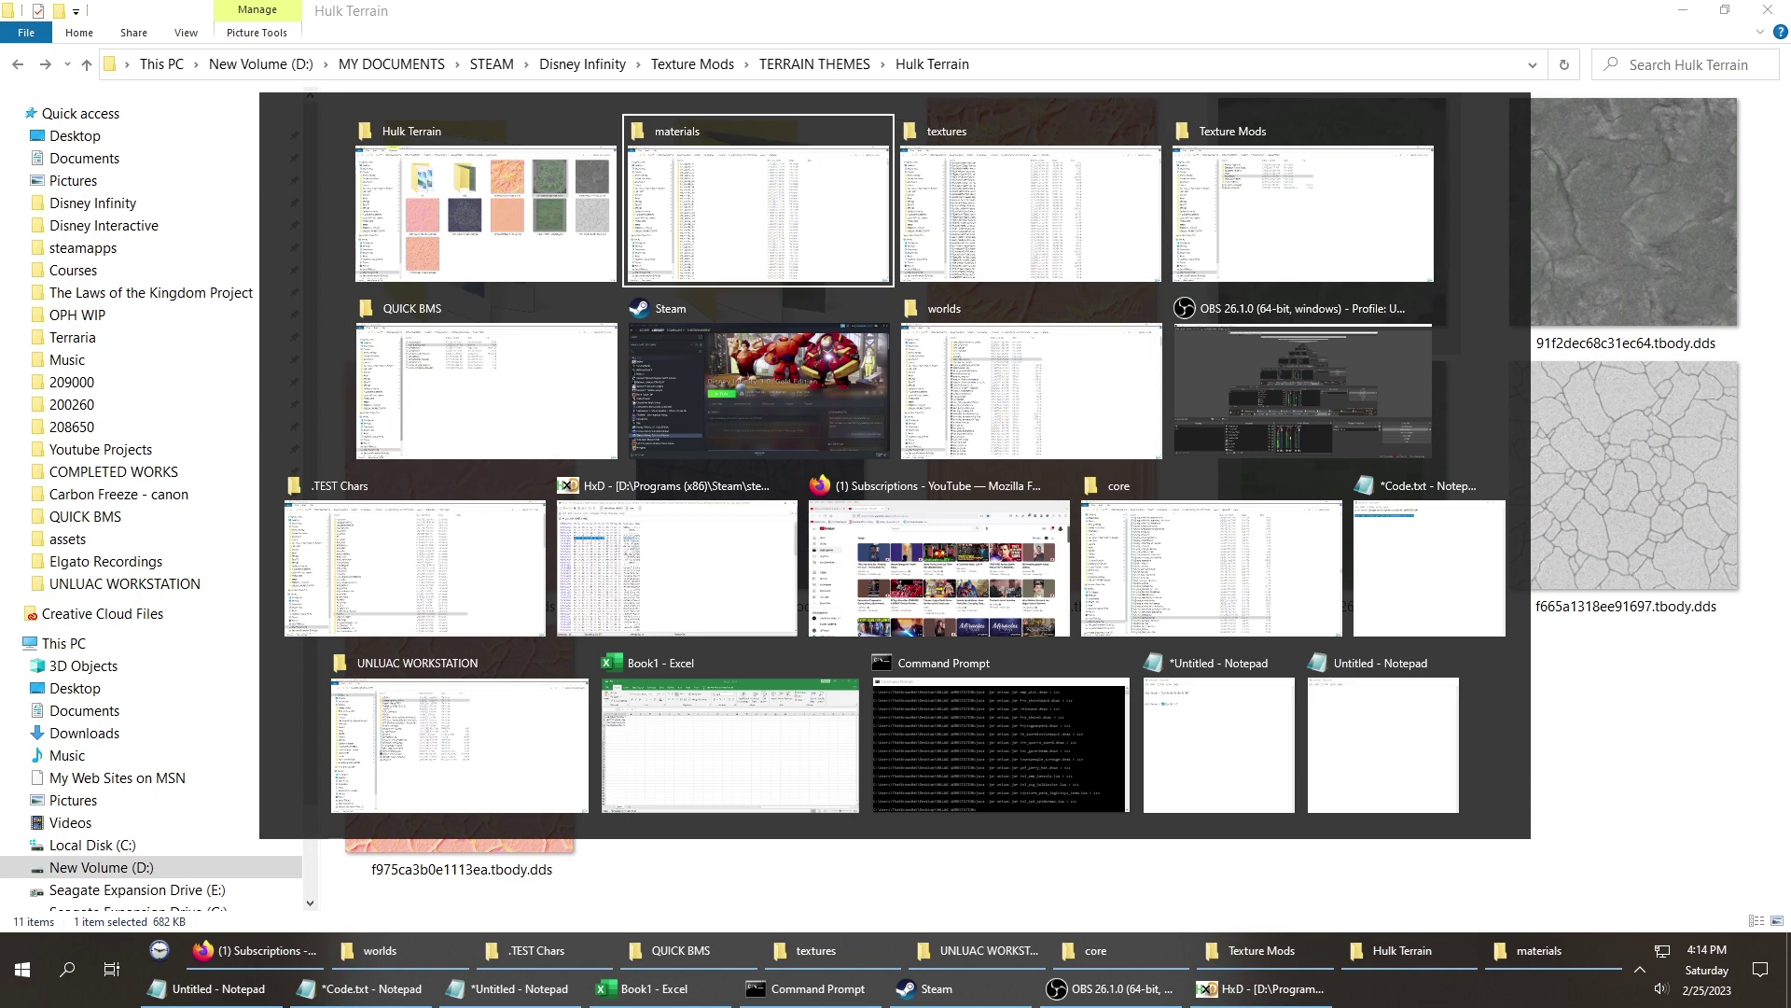
pyautogui.hotkey('ctrl', 'e')
pyautogui.hotkey('ctrl', 'v')
pyautogui.press('Return')
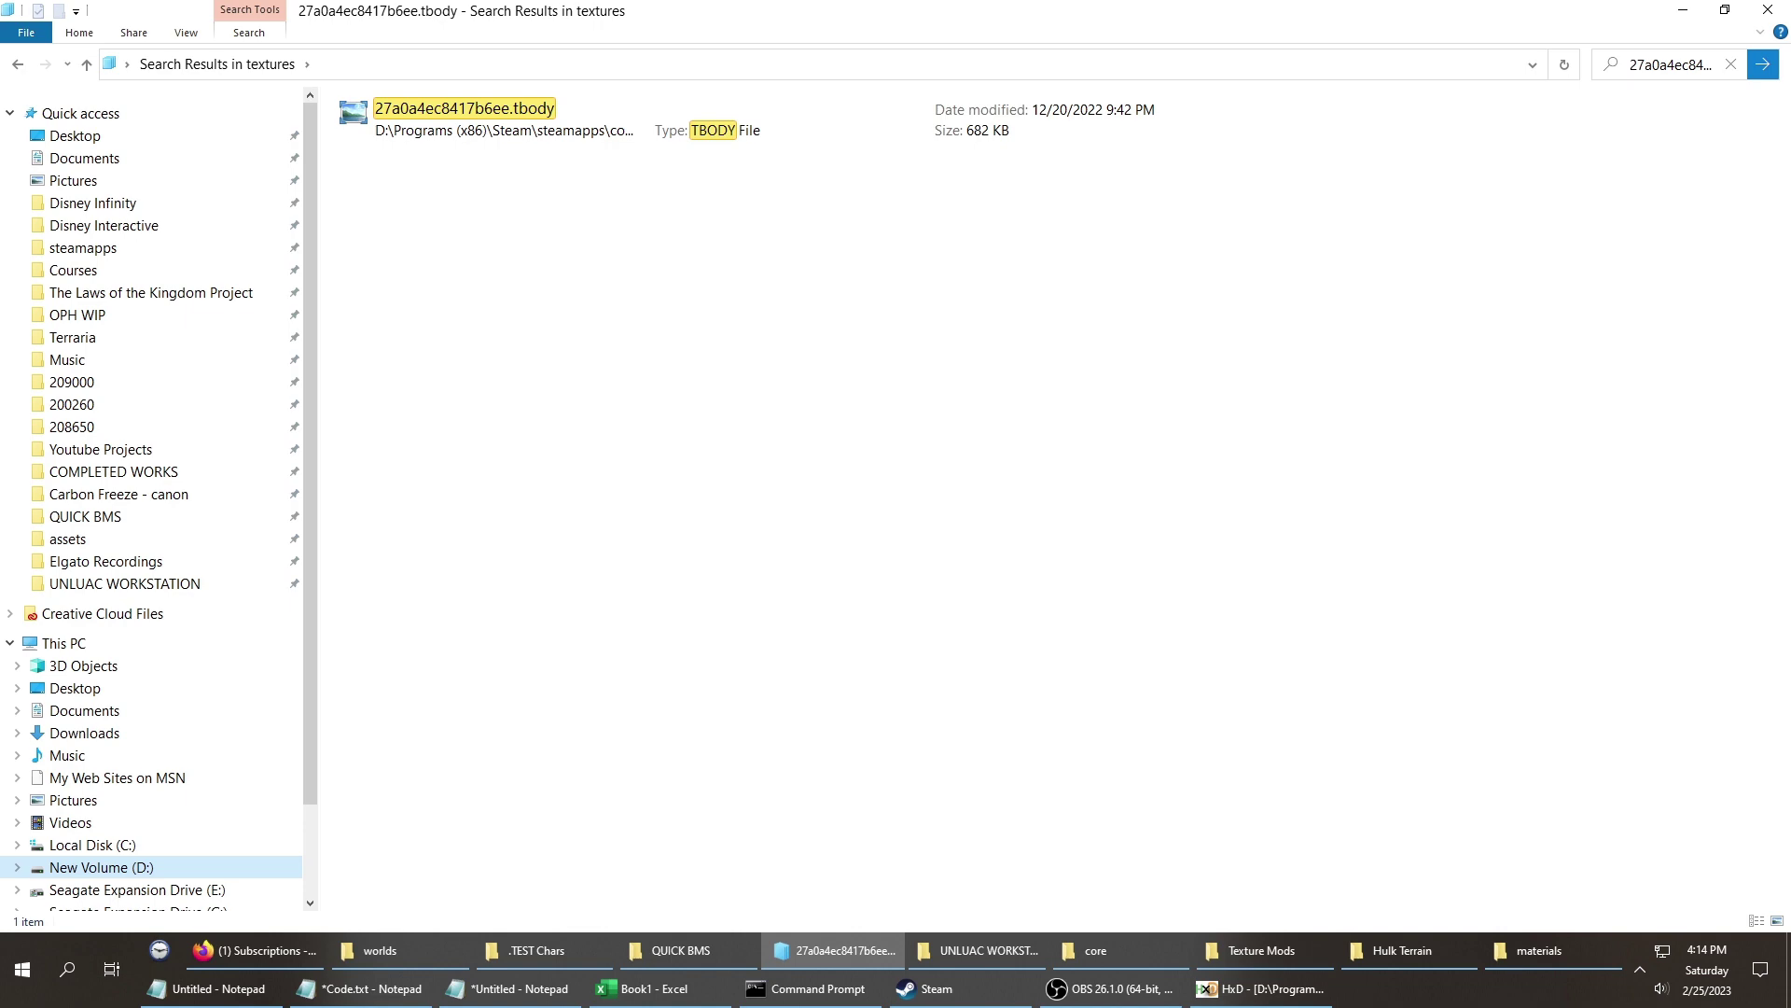
# Open the found 27a0a4ec8417b6ee.tbody texture to inspect the image, close it, and return to the Hulk Terrain folder.
pyautogui.click(453, 110)
pyautogui.press('Return')
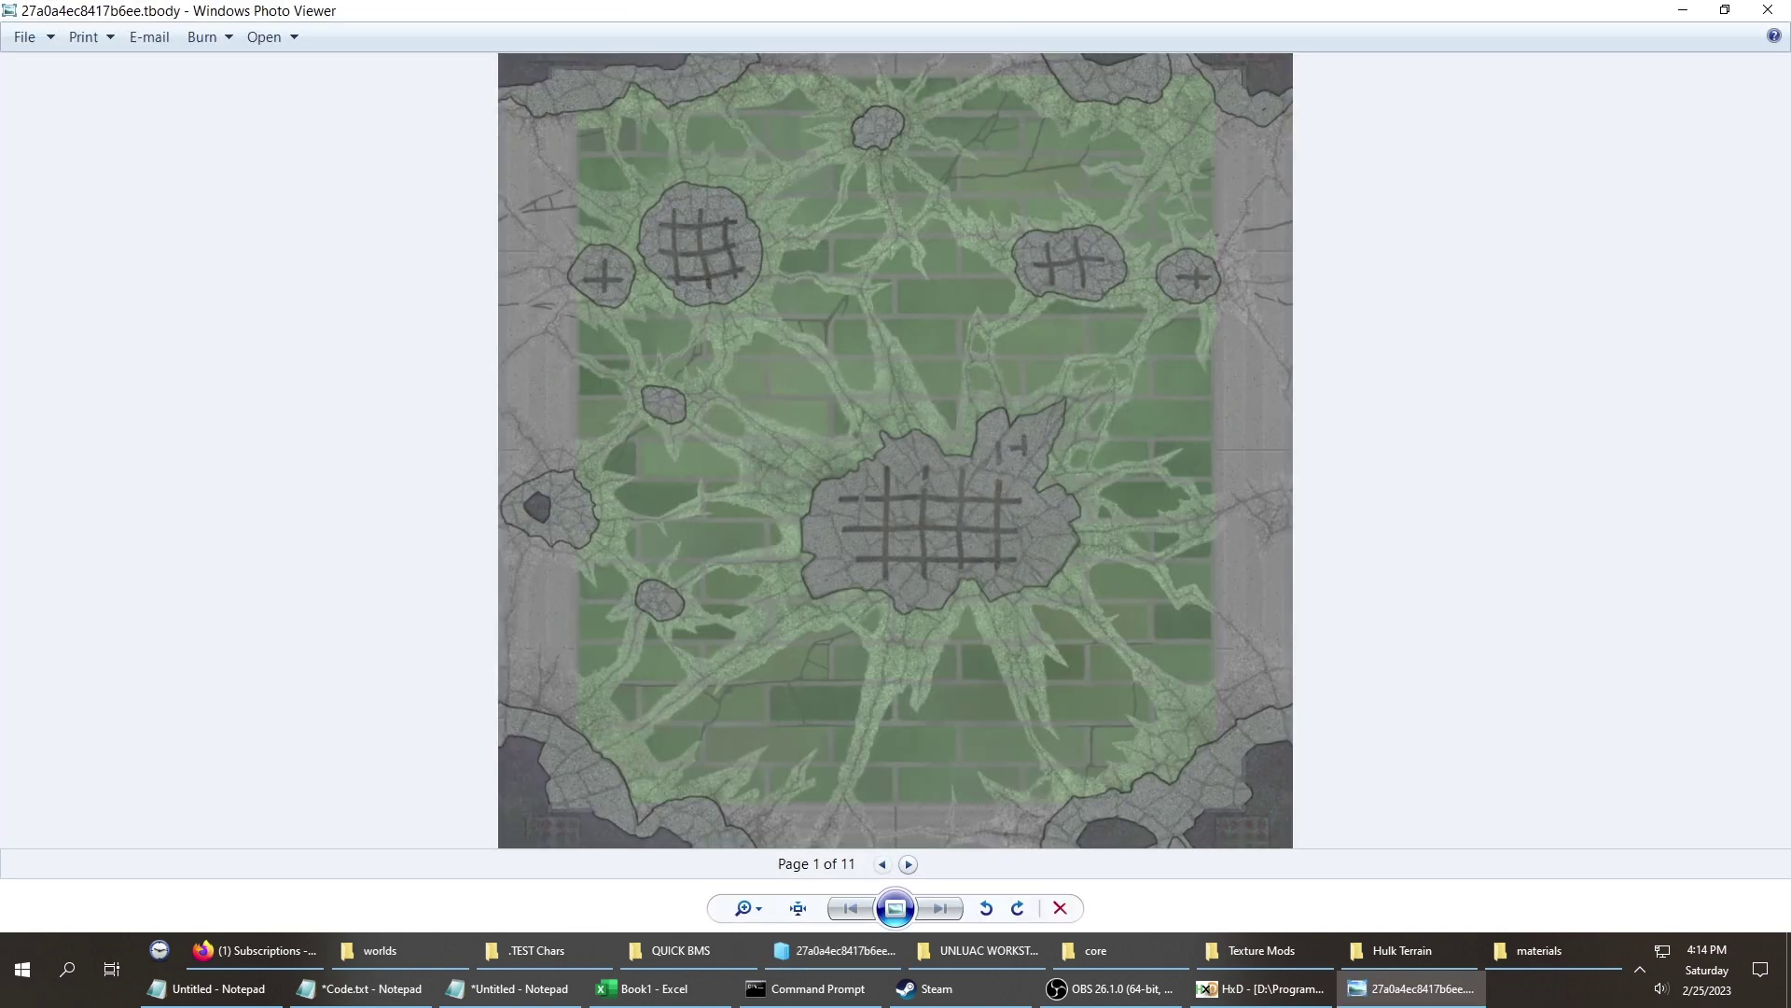
pyautogui.hotkey('alt', 'f')
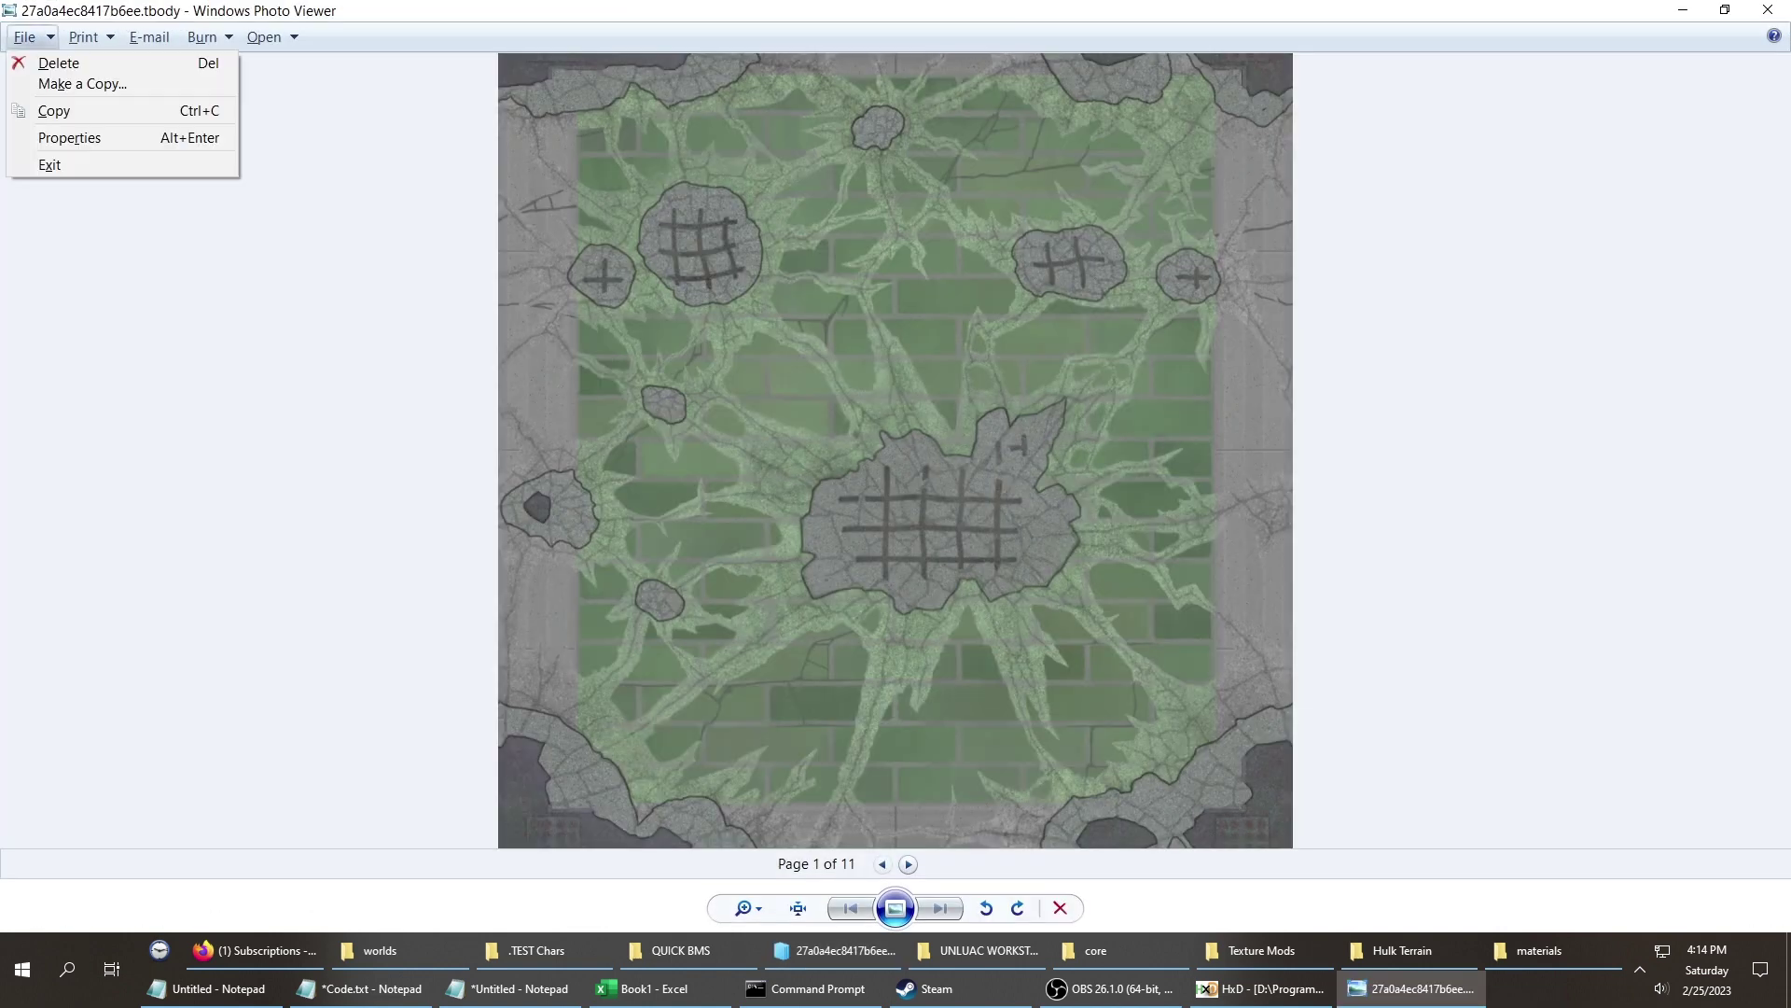
pyautogui.press('x')
pyautogui.hotkey('alt', 'Tab')
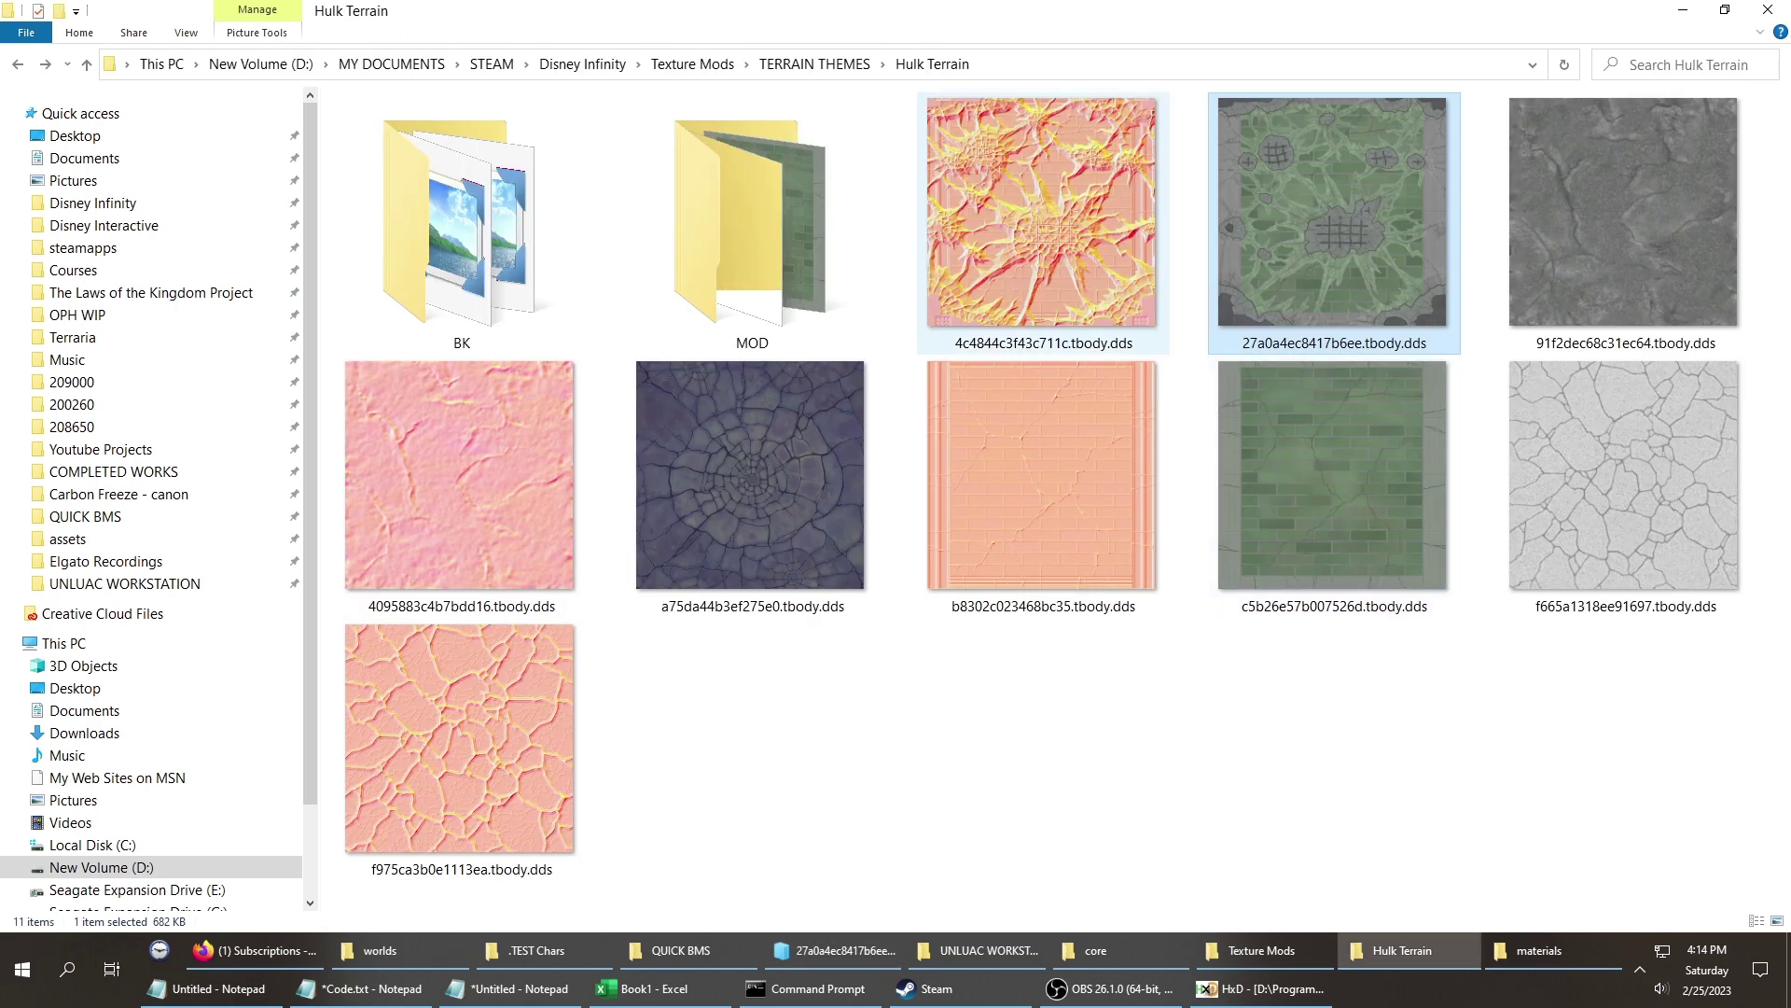
# Rename the existing MOD folder in Hulk Terrain as MOD.OLD.
pyautogui.moveTo(997, 669); pyautogui.dragTo(1360, 239)
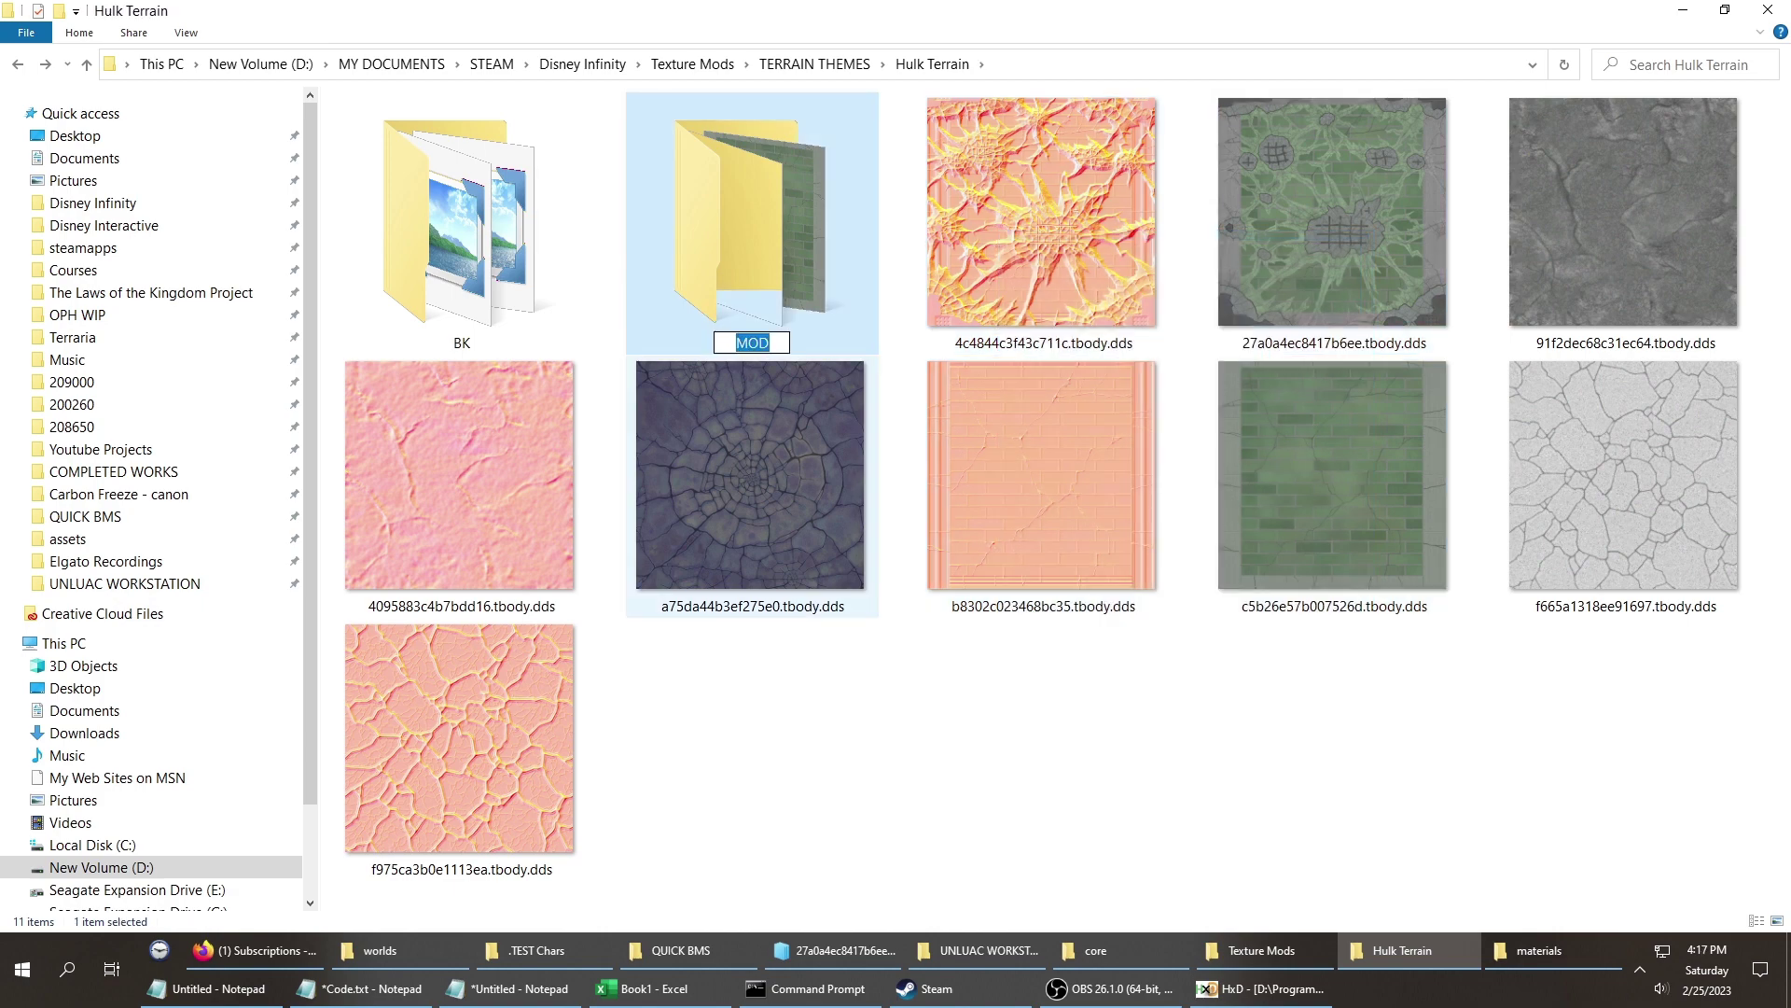
pyautogui.press('End')
pyautogui.write('.OLD')
pyautogui.press('Return')
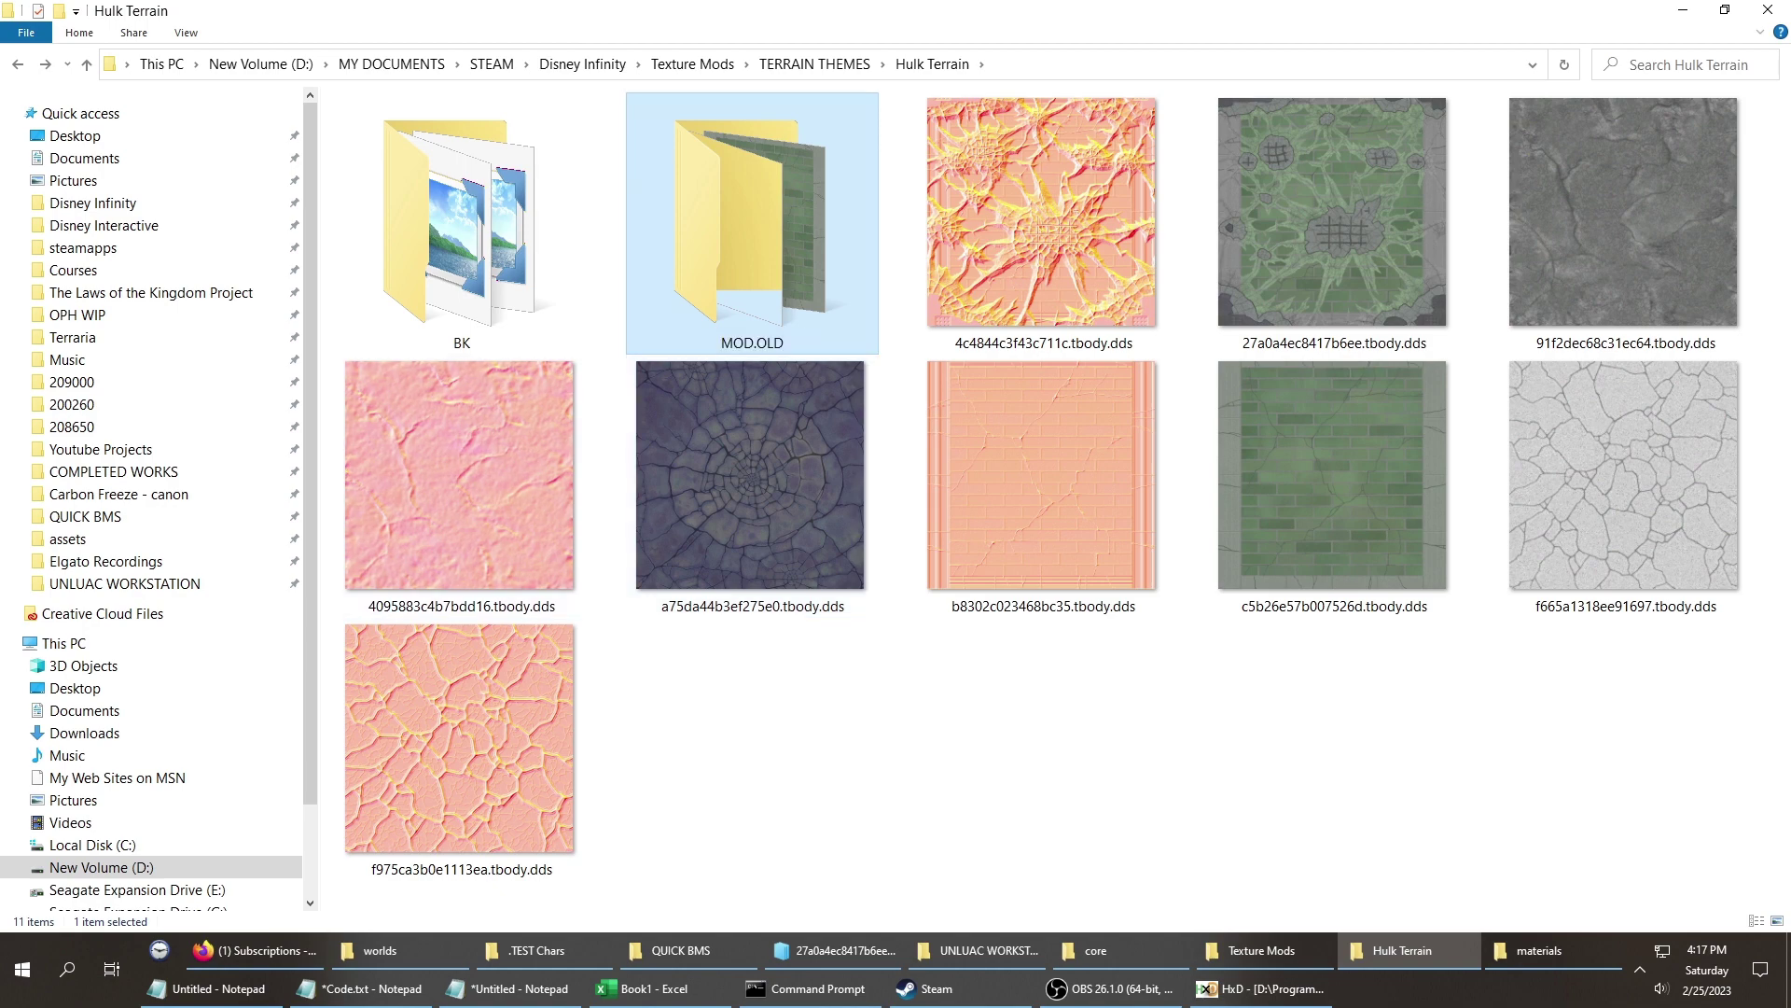
# Create a new folder named MOD in the Hulk Terrain folder.
pyautogui.rightClick(727, 773)
pyautogui.moveTo(793, 726)
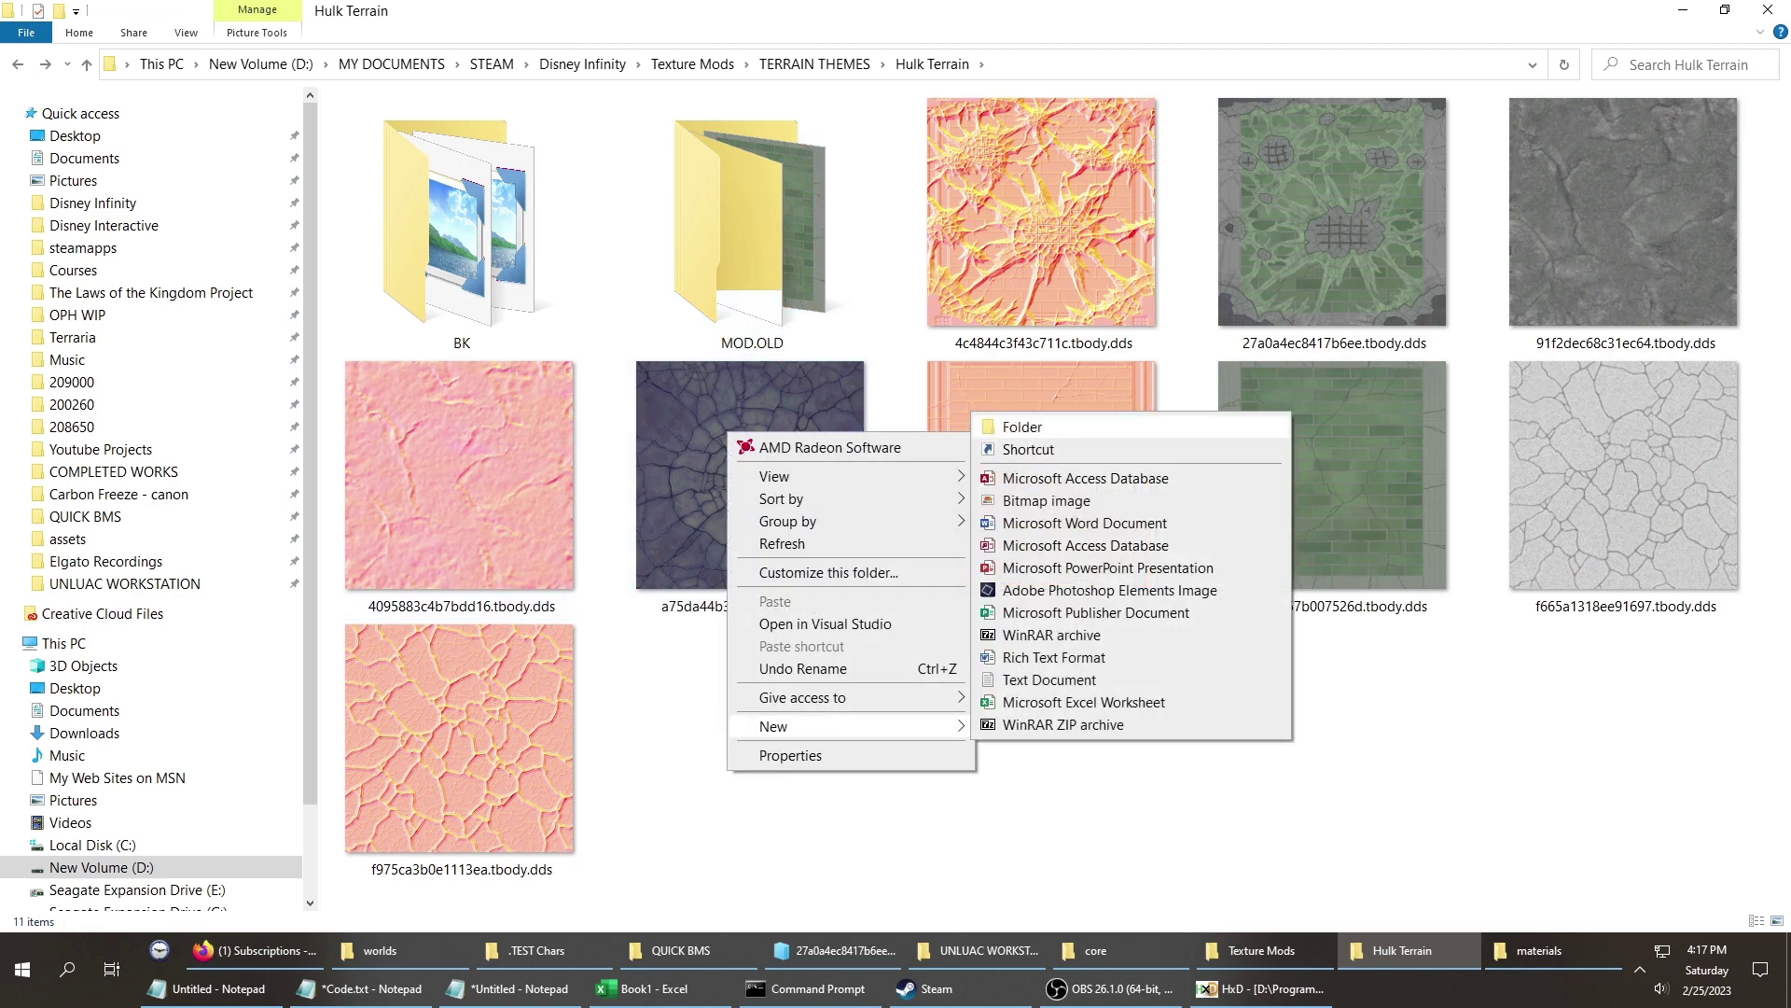
pyautogui.click(1008, 425)
pyautogui.write('MOD')
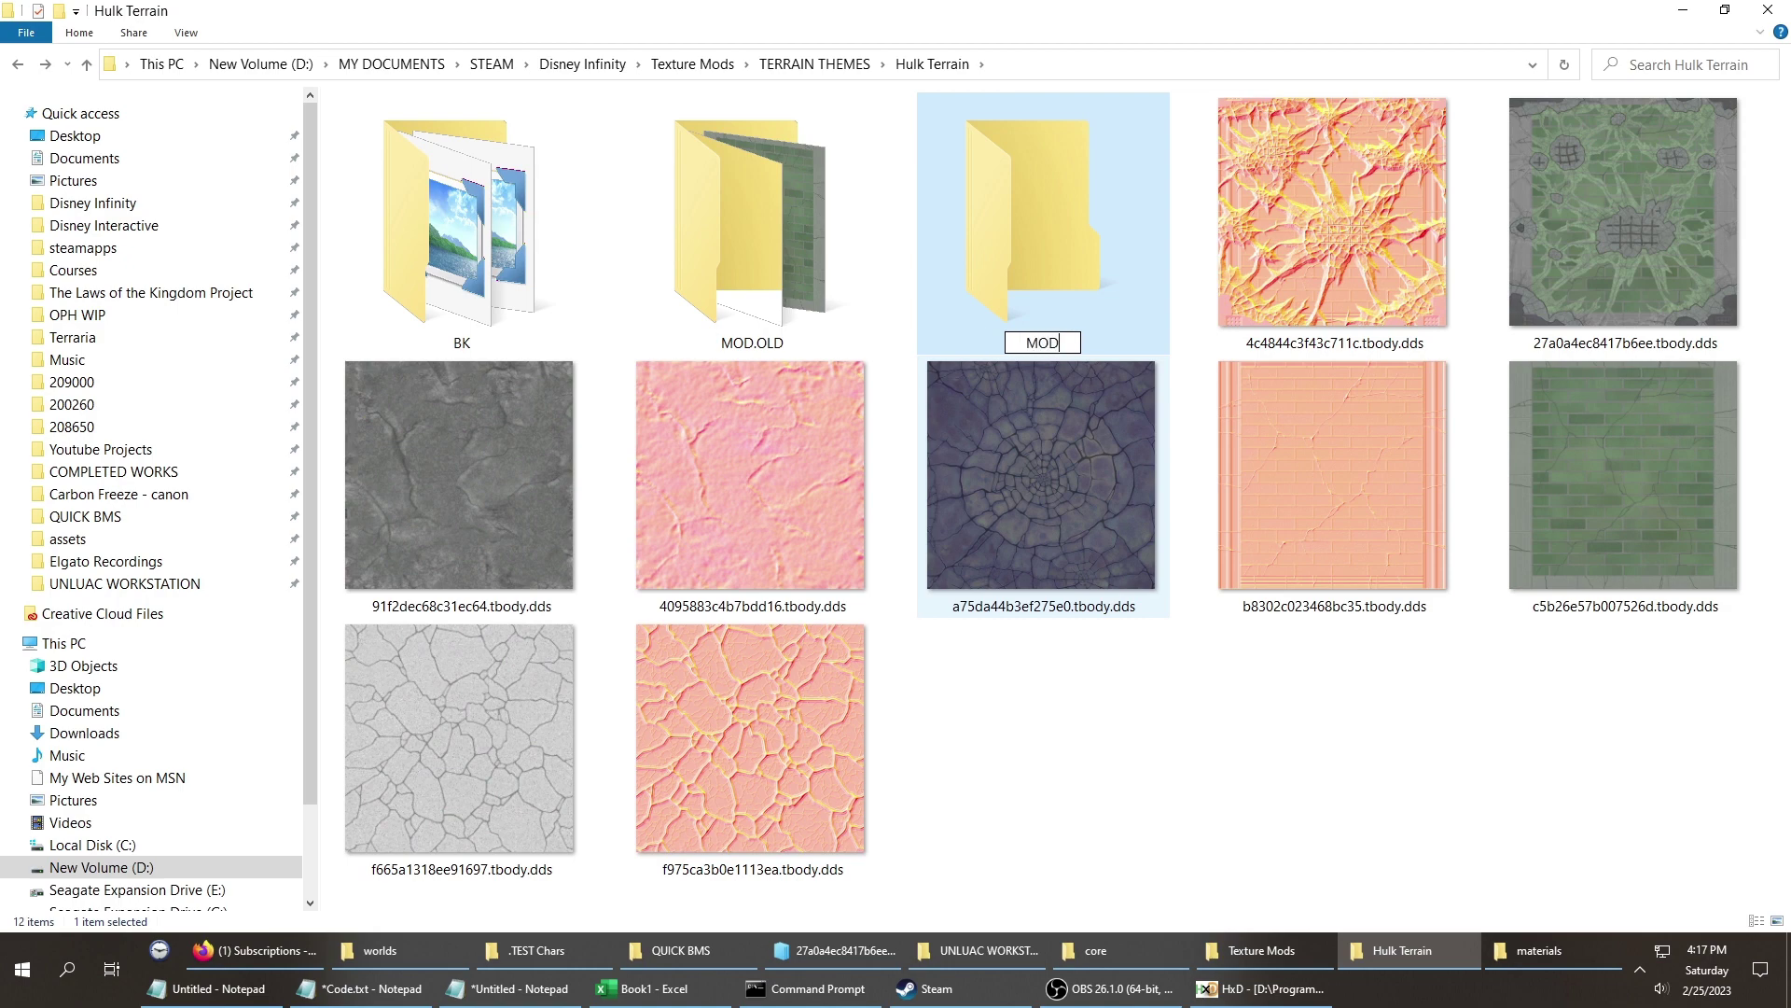
pyautogui.press('Return')
# Create a BK subfolder inside the new MOD folder and return to Hulk Terrain.
pyautogui.press('Return')
pyautogui.rightClick(1017, 390)
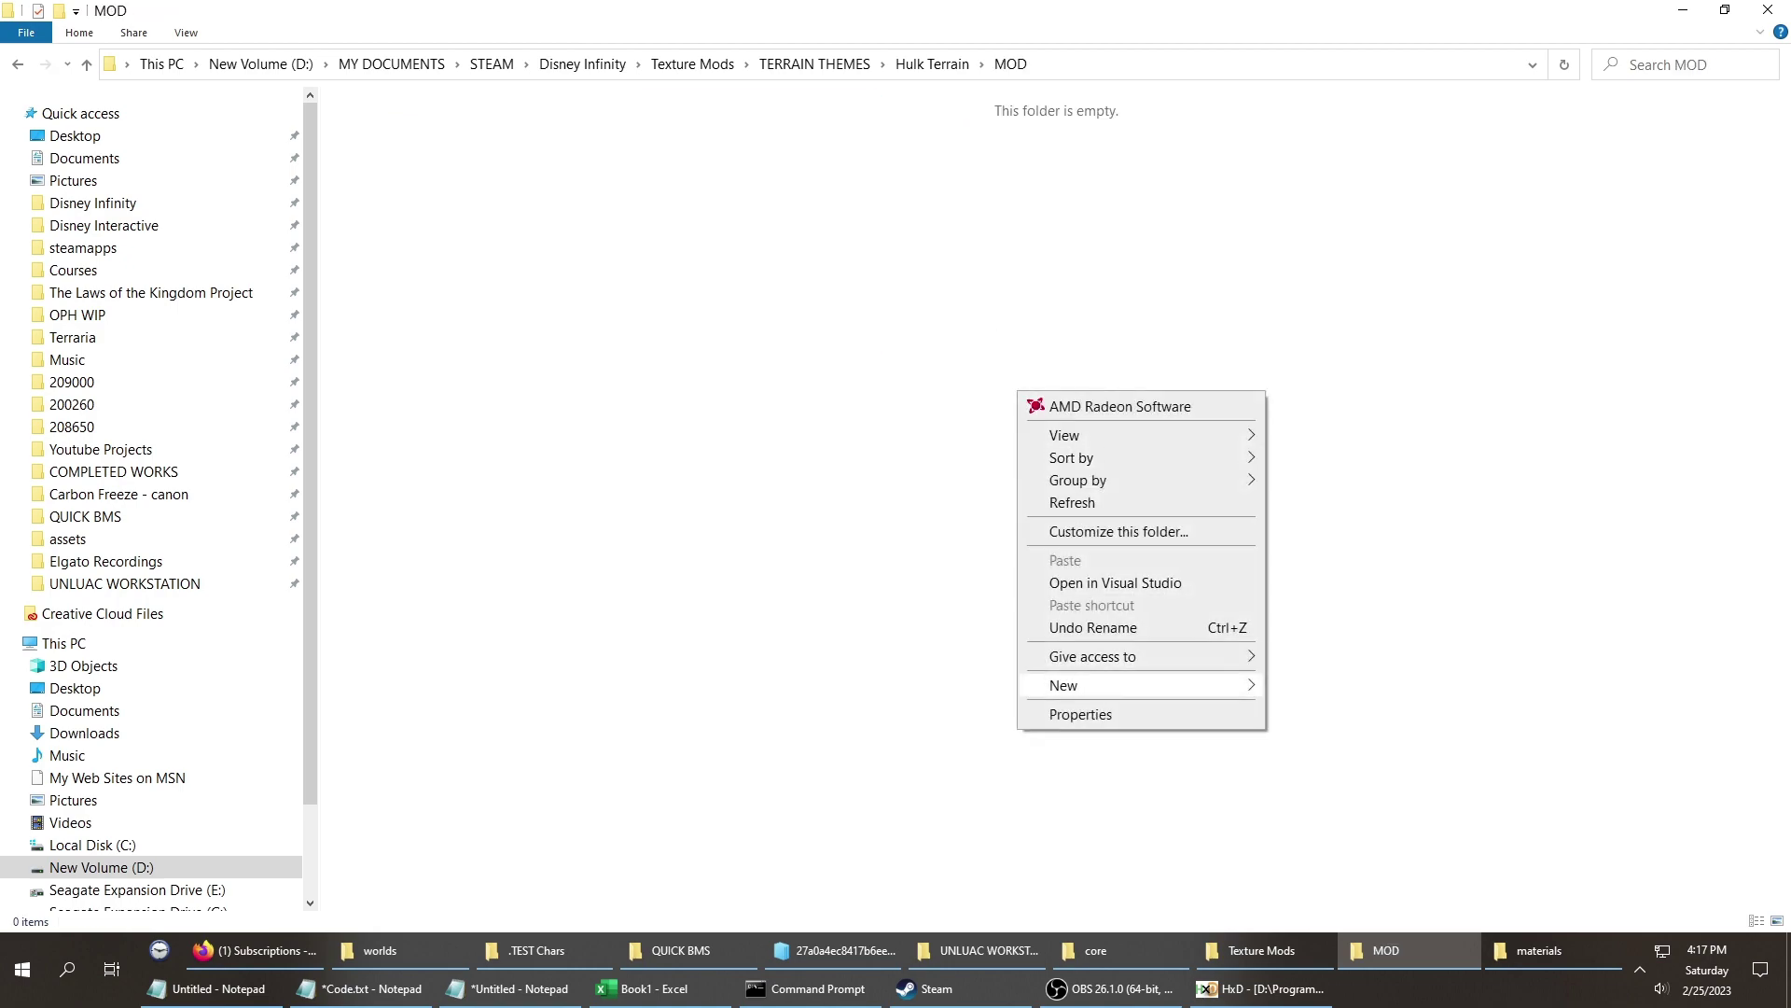
pyautogui.moveTo(1063, 684)
pyautogui.click(1313, 687)
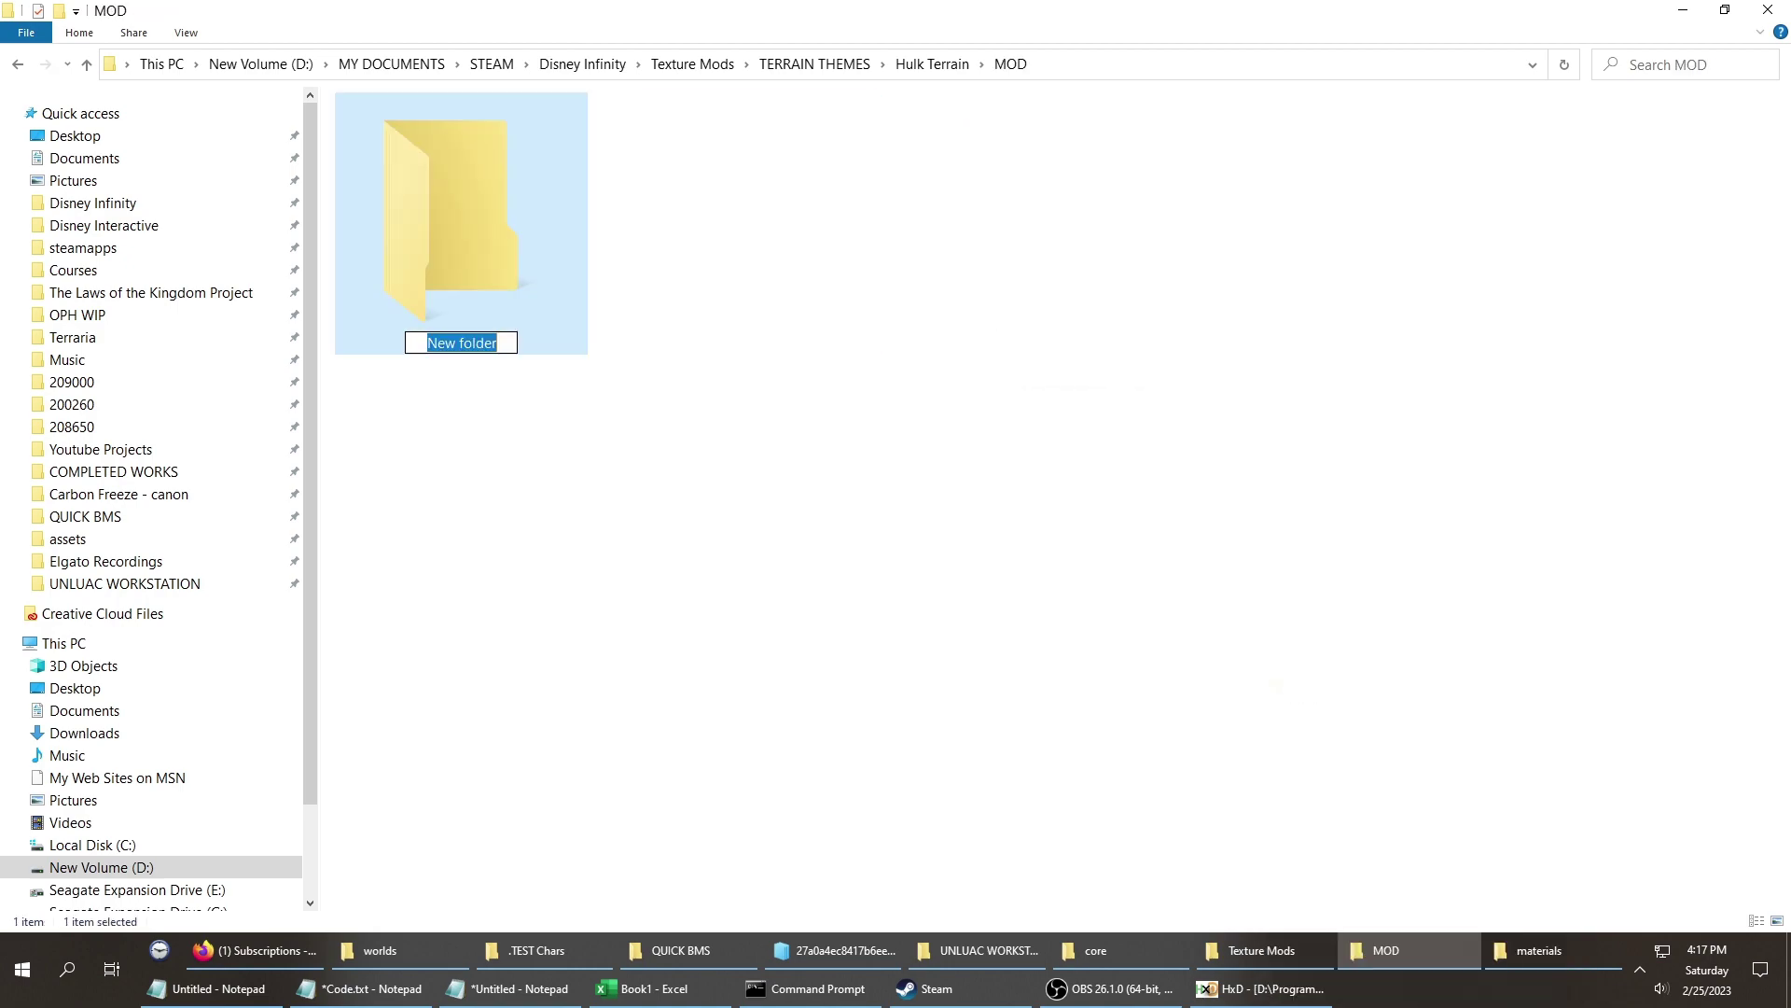
pyautogui.write('BK')
pyautogui.press('Return')
pyautogui.hotkey('alt', 'Left')
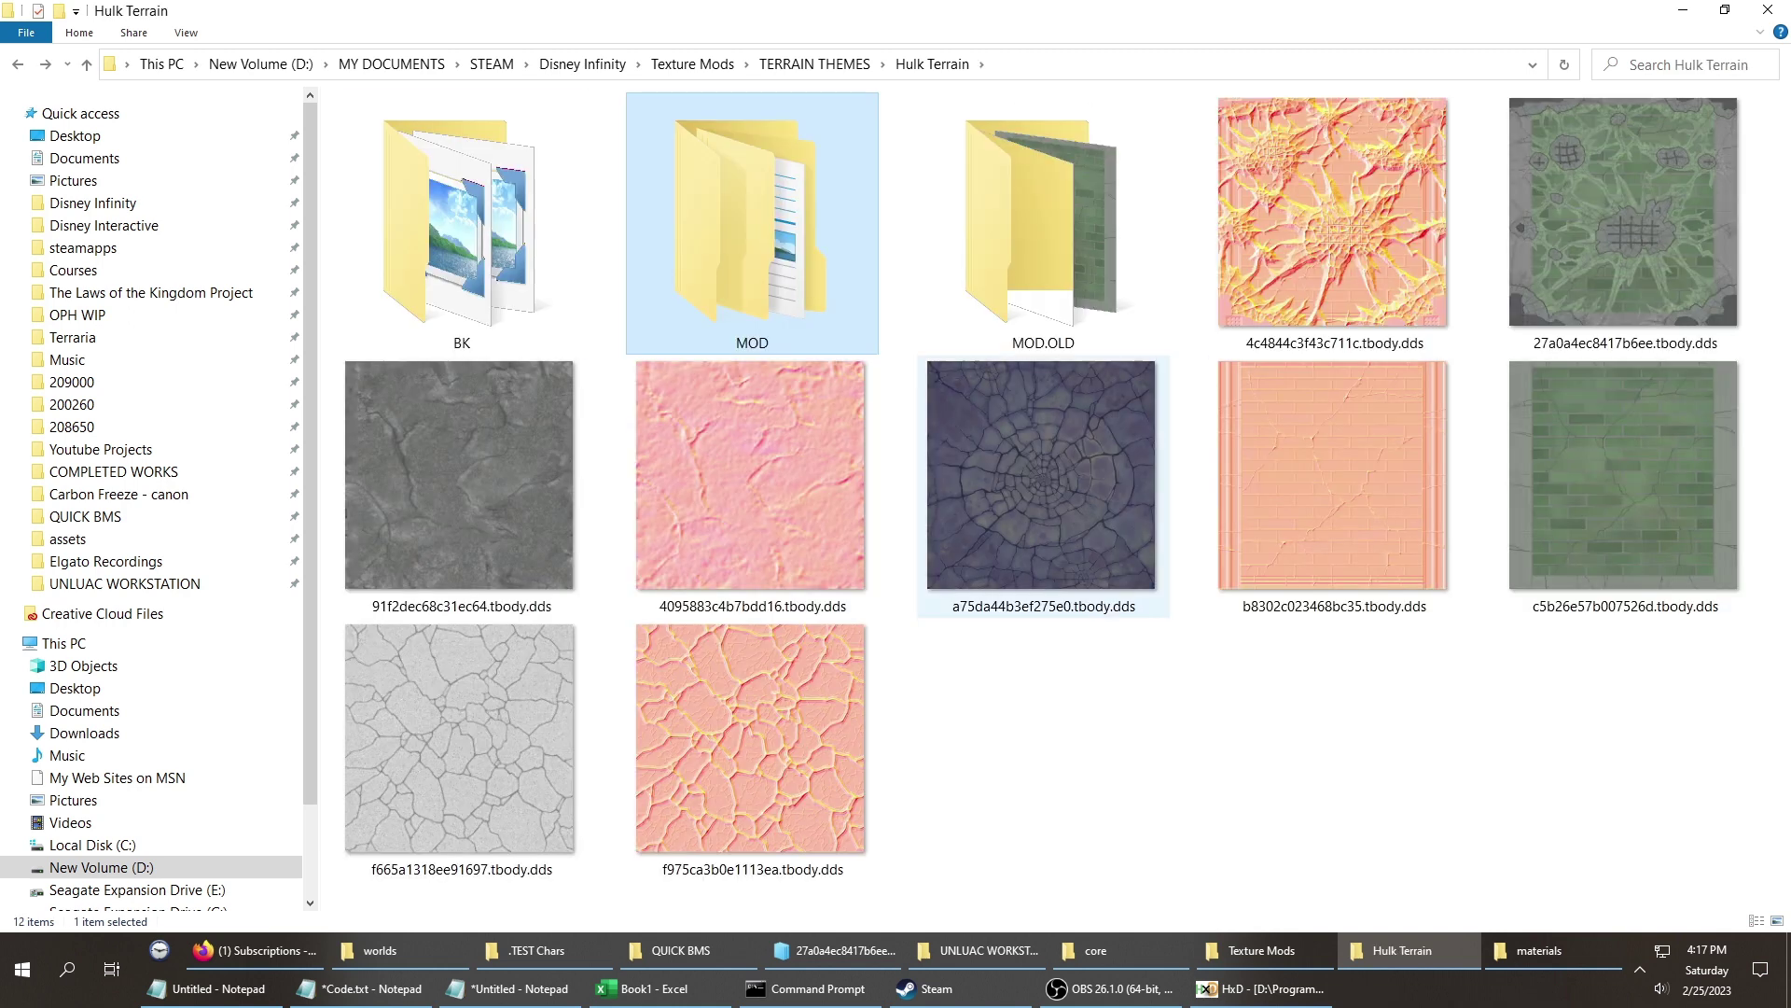
# Copy 4c4844c3f43c711c, 27a0a4ec8417b6ee, b8302c023468bc35 and c5b26e57b007526d .tbody.dds from Hulk Terrain into the new MOD folder.
pyautogui.click(1041, 476)
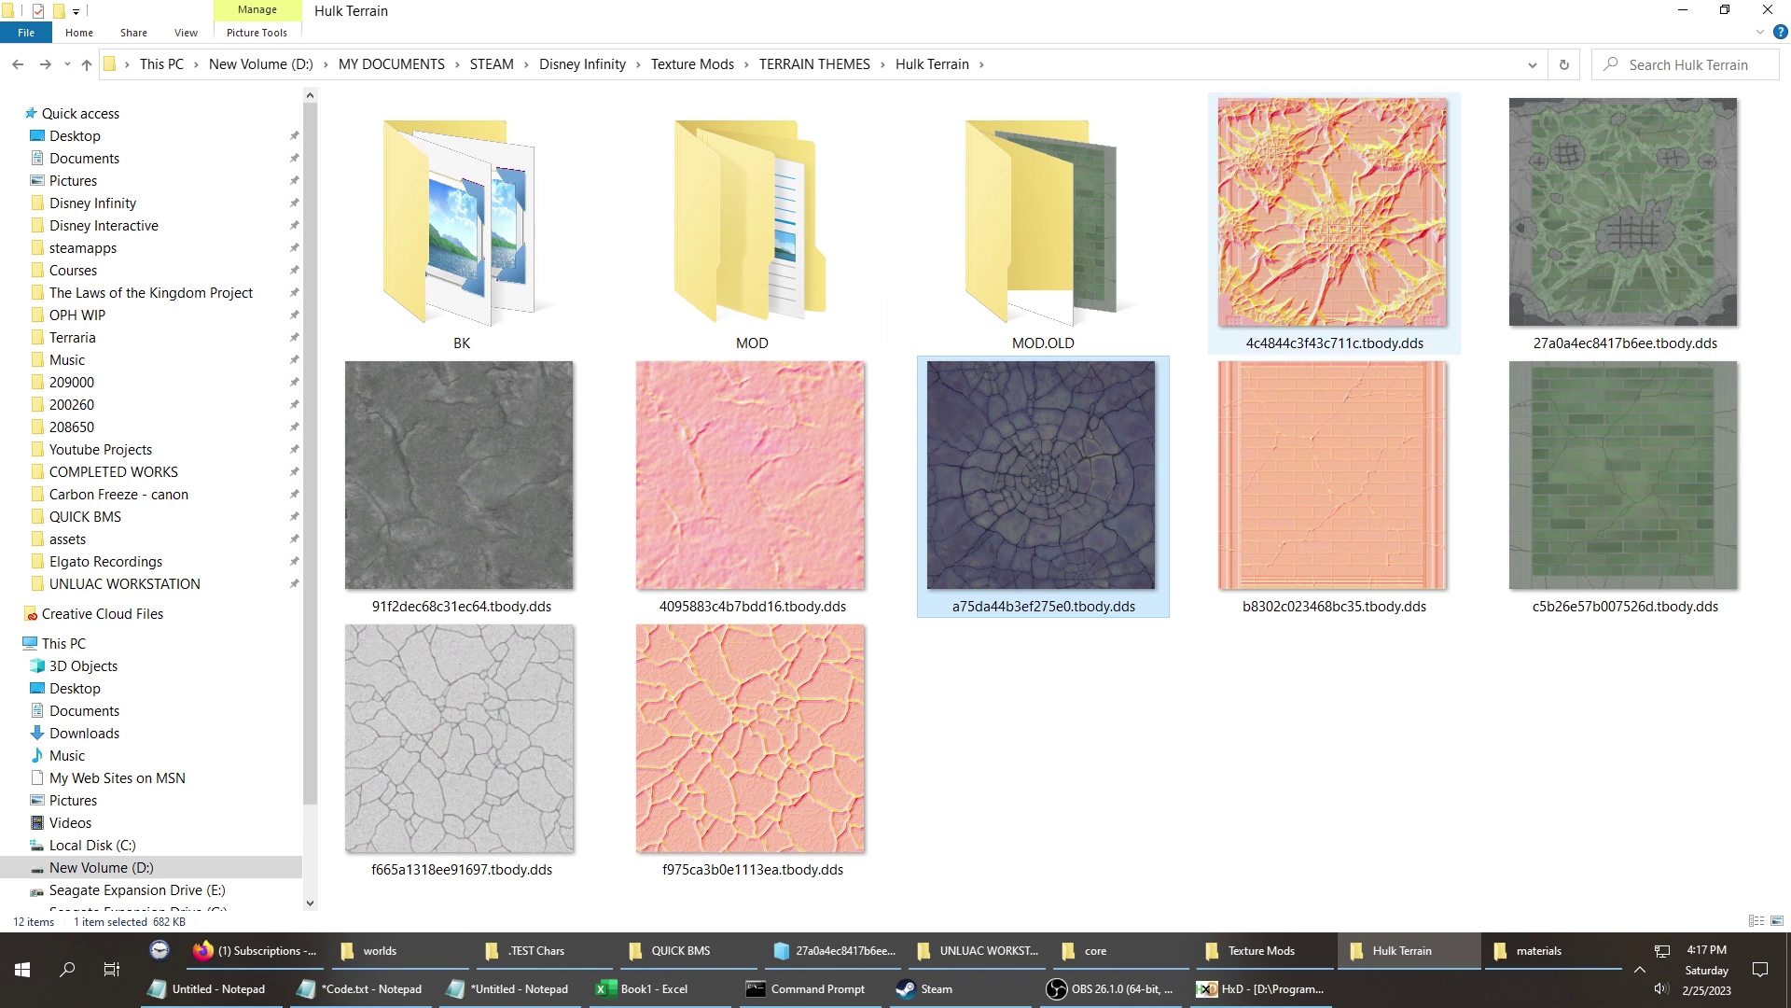
pyautogui.click(1334, 214)
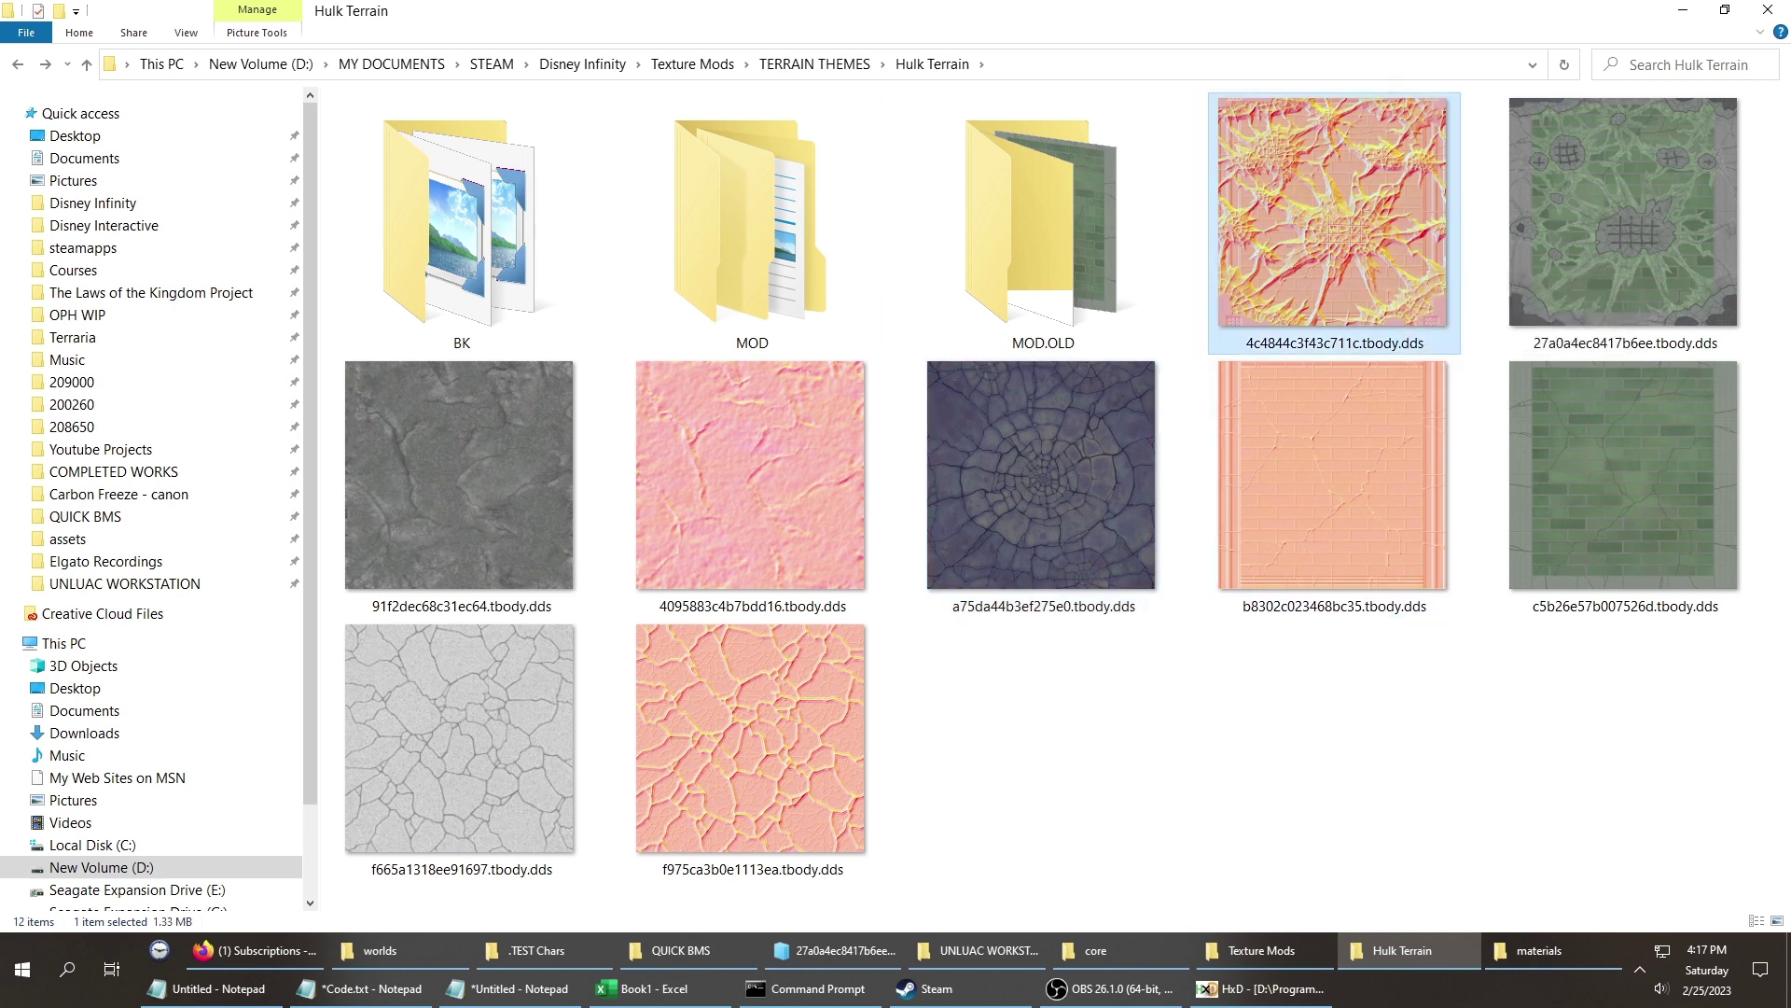
pyautogui.keyDown('ctrl'); pyautogui.click(1623, 214); pyautogui.keyUp('ctrl')
pyautogui.keyDown('ctrl'); pyautogui.click(1623, 476); pyautogui.keyUp('ctrl')
pyautogui.keyDown('ctrl'); pyautogui.click(1334, 475); pyautogui.keyUp('ctrl')
pyautogui.keyDown('ctrl'); pyautogui.click(1334, 475); pyautogui.keyUp('ctrl')
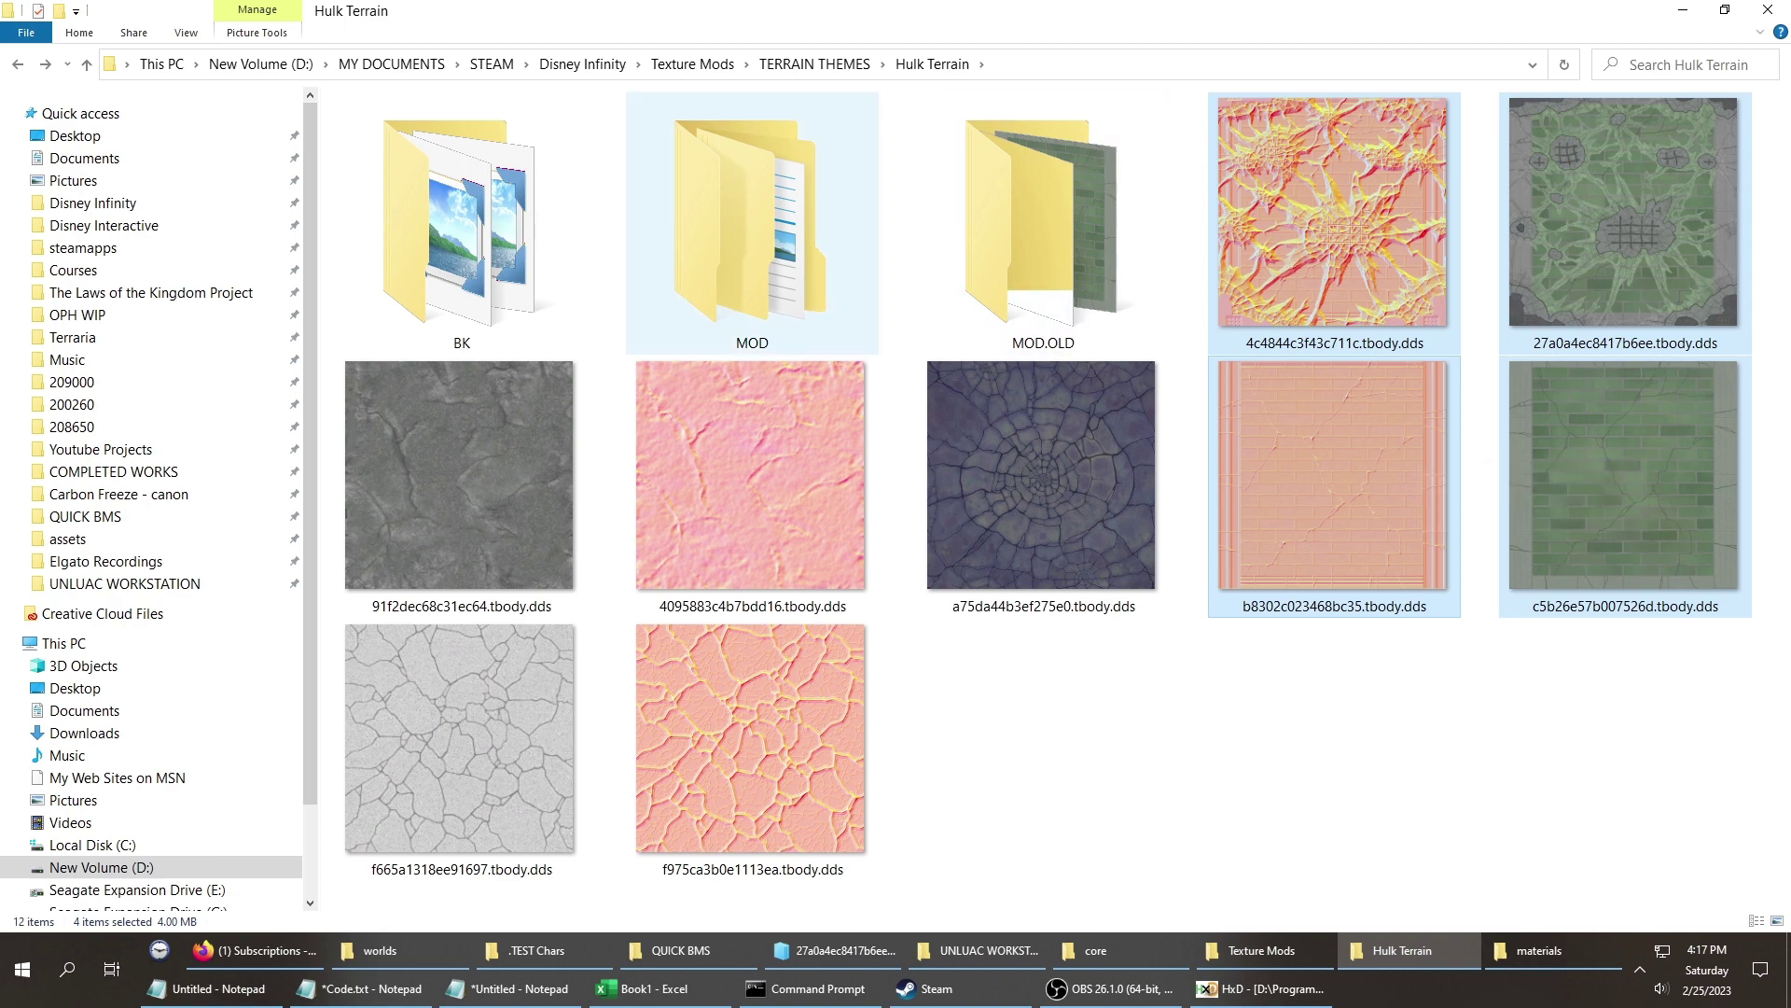
pyautogui.doubleClick(752, 224)
pyautogui.hotkey('ctrl', 'v')
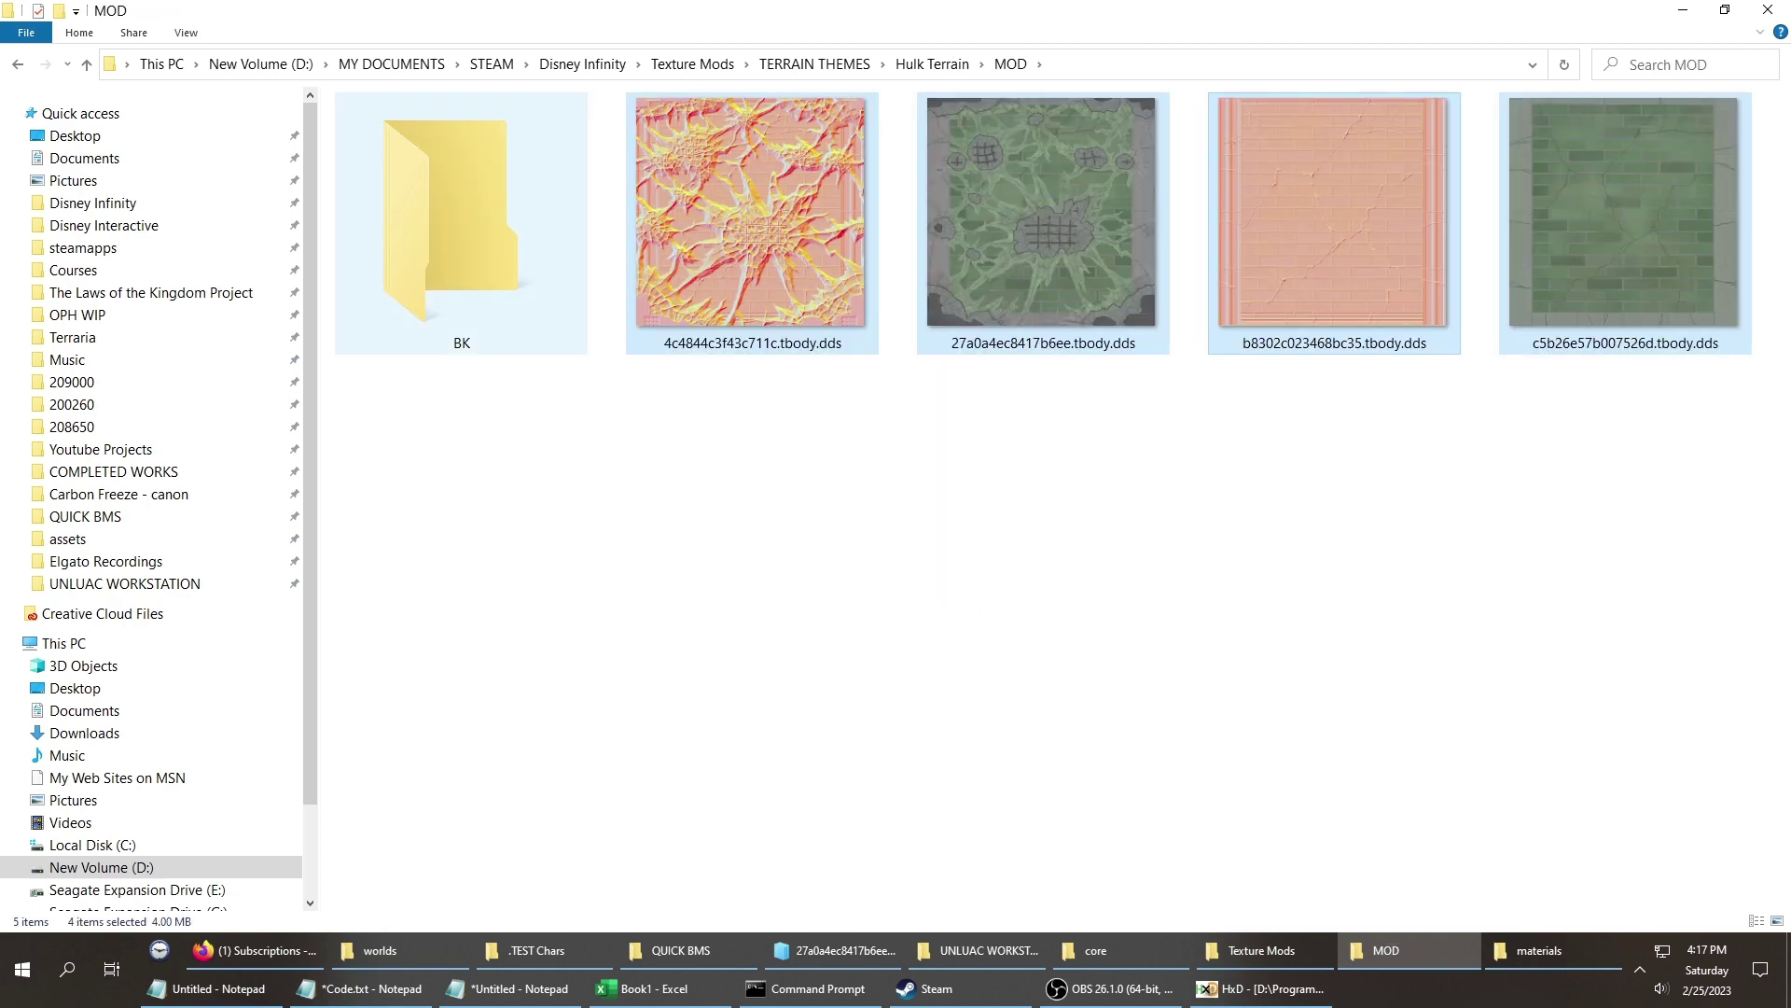
# Paste the same four textures into the BK subfolder as backups, return to MOD, and adjust its thumbnail size.
pyautogui.doubleClick(460, 224)
pyautogui.hotkey('ctrl', 'v')
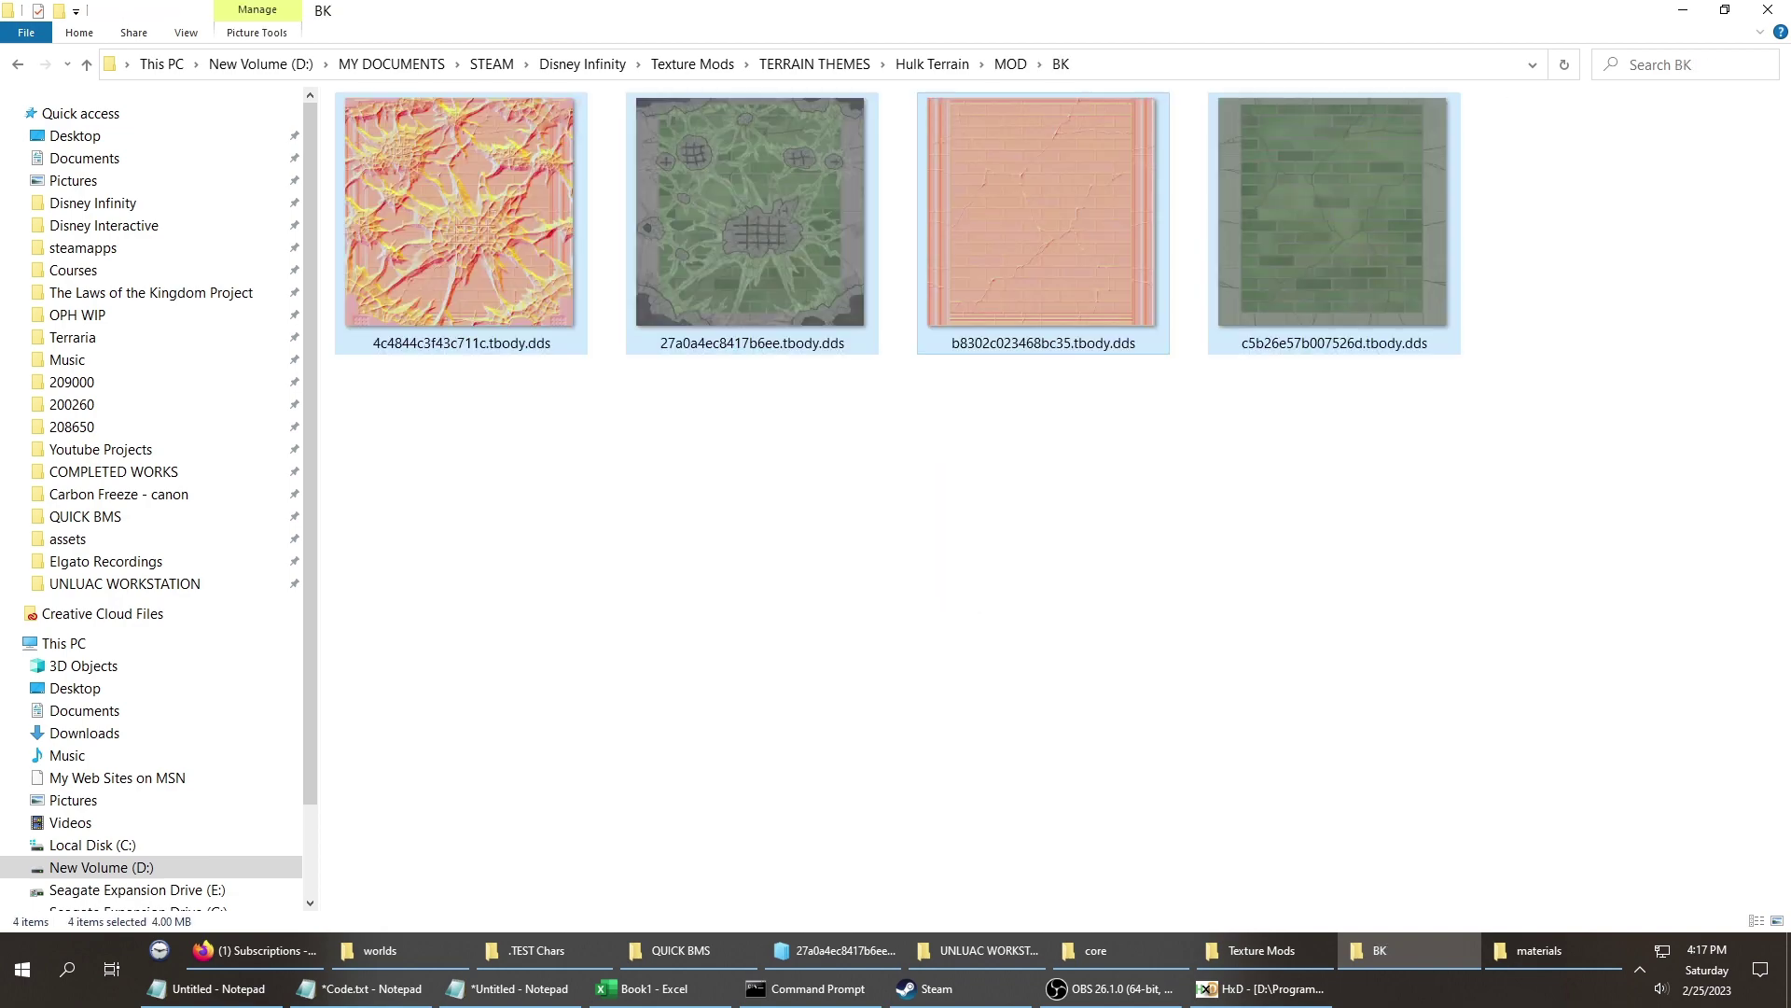
pyautogui.hotkey('alt', 'Left')
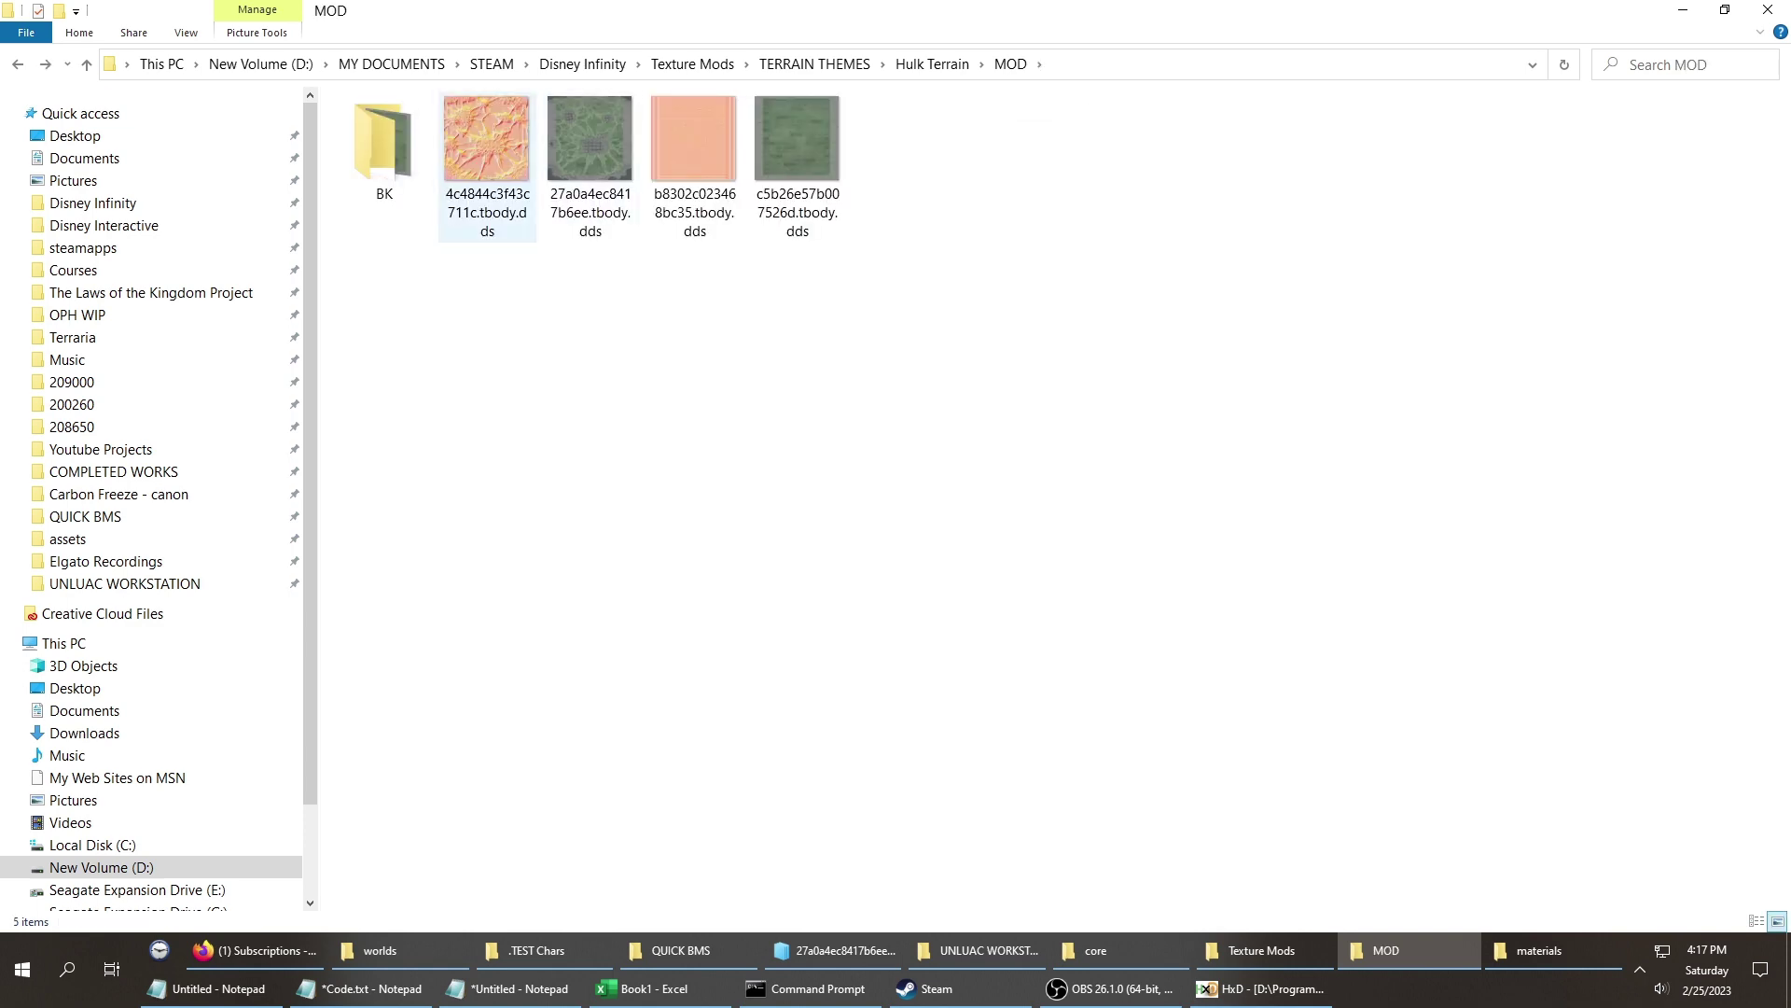
pyautogui.scroll(5, 839, 215)
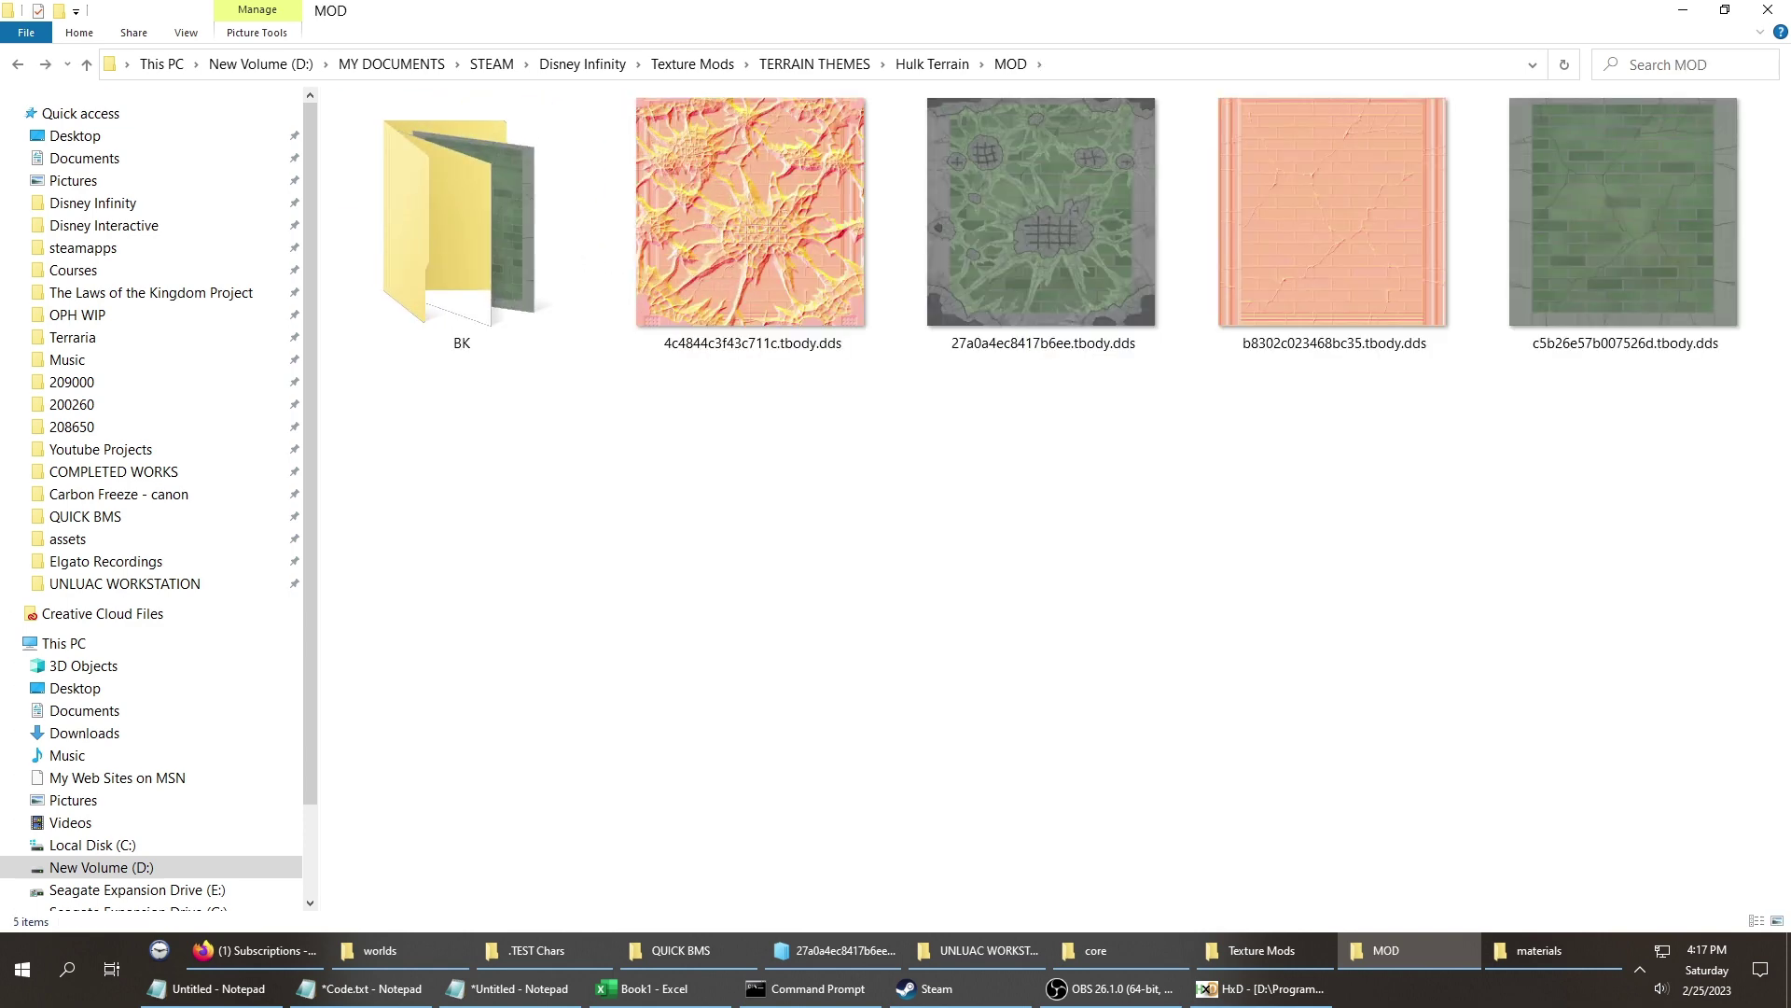
pyautogui.scroll(-2, 840, 215)
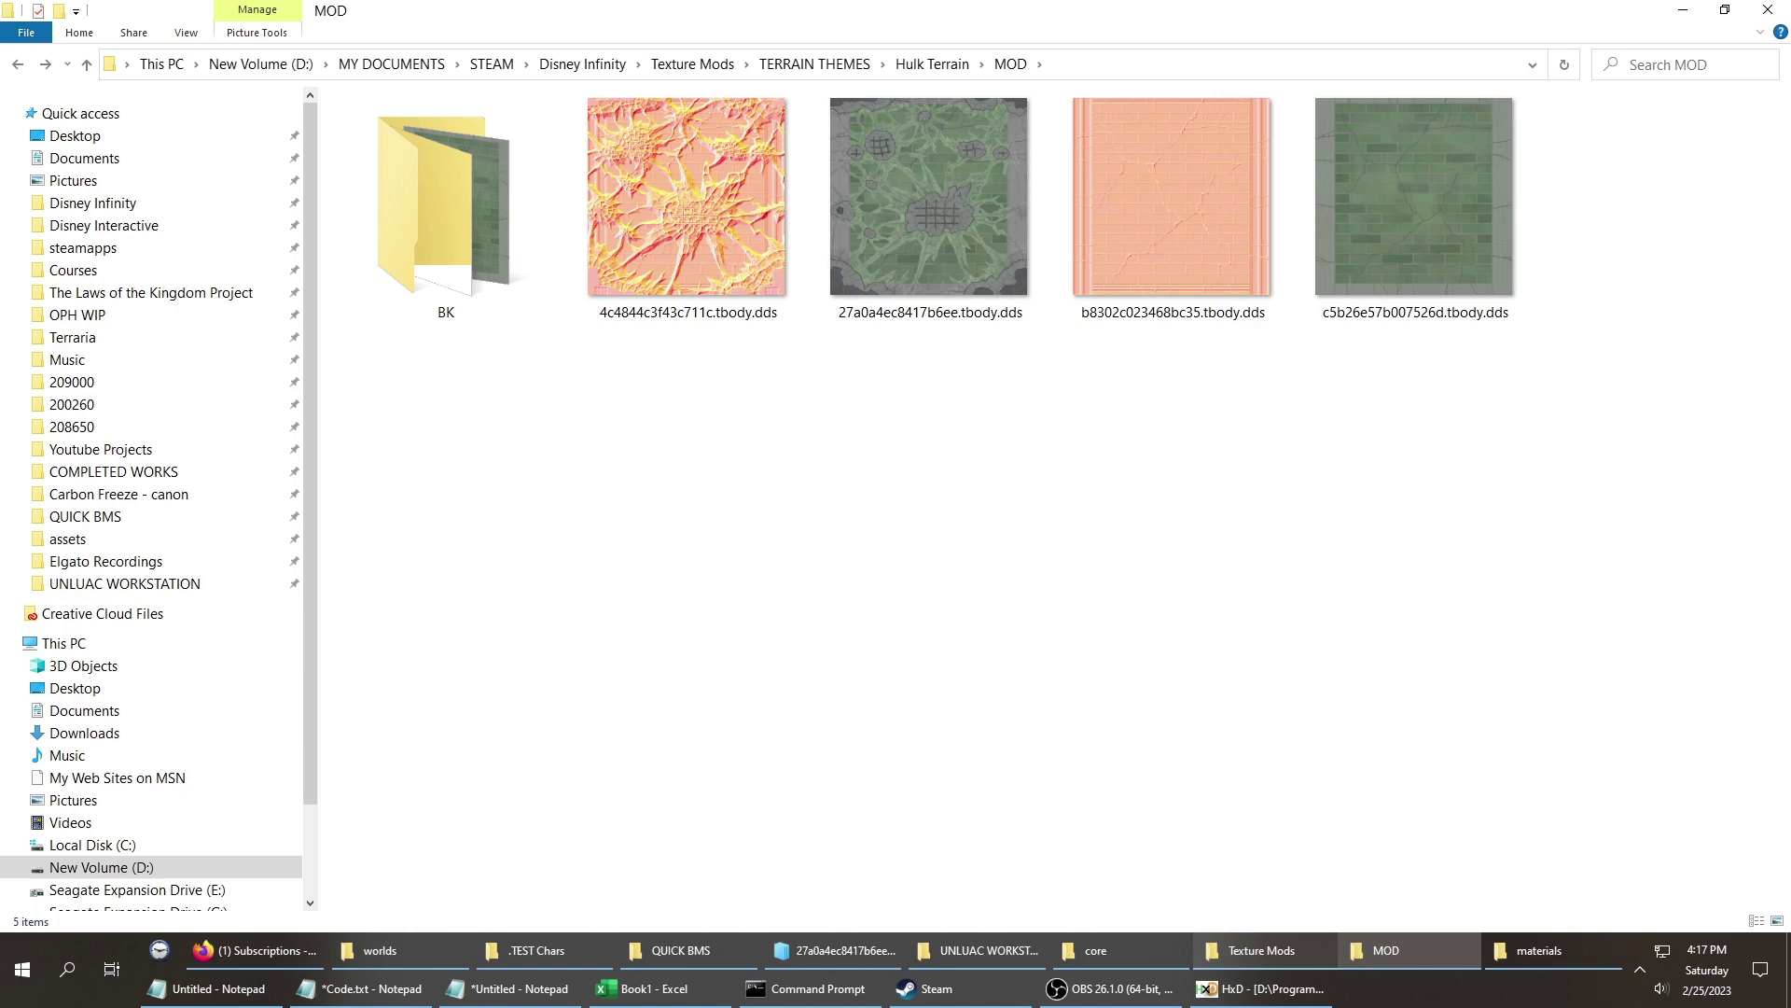
# Go to the TO BE SORTED folder in Texture Mods and open subfolder 04 of its Windows folder.
pyautogui.click(1262, 950)
pyautogui.click(1096, 950)
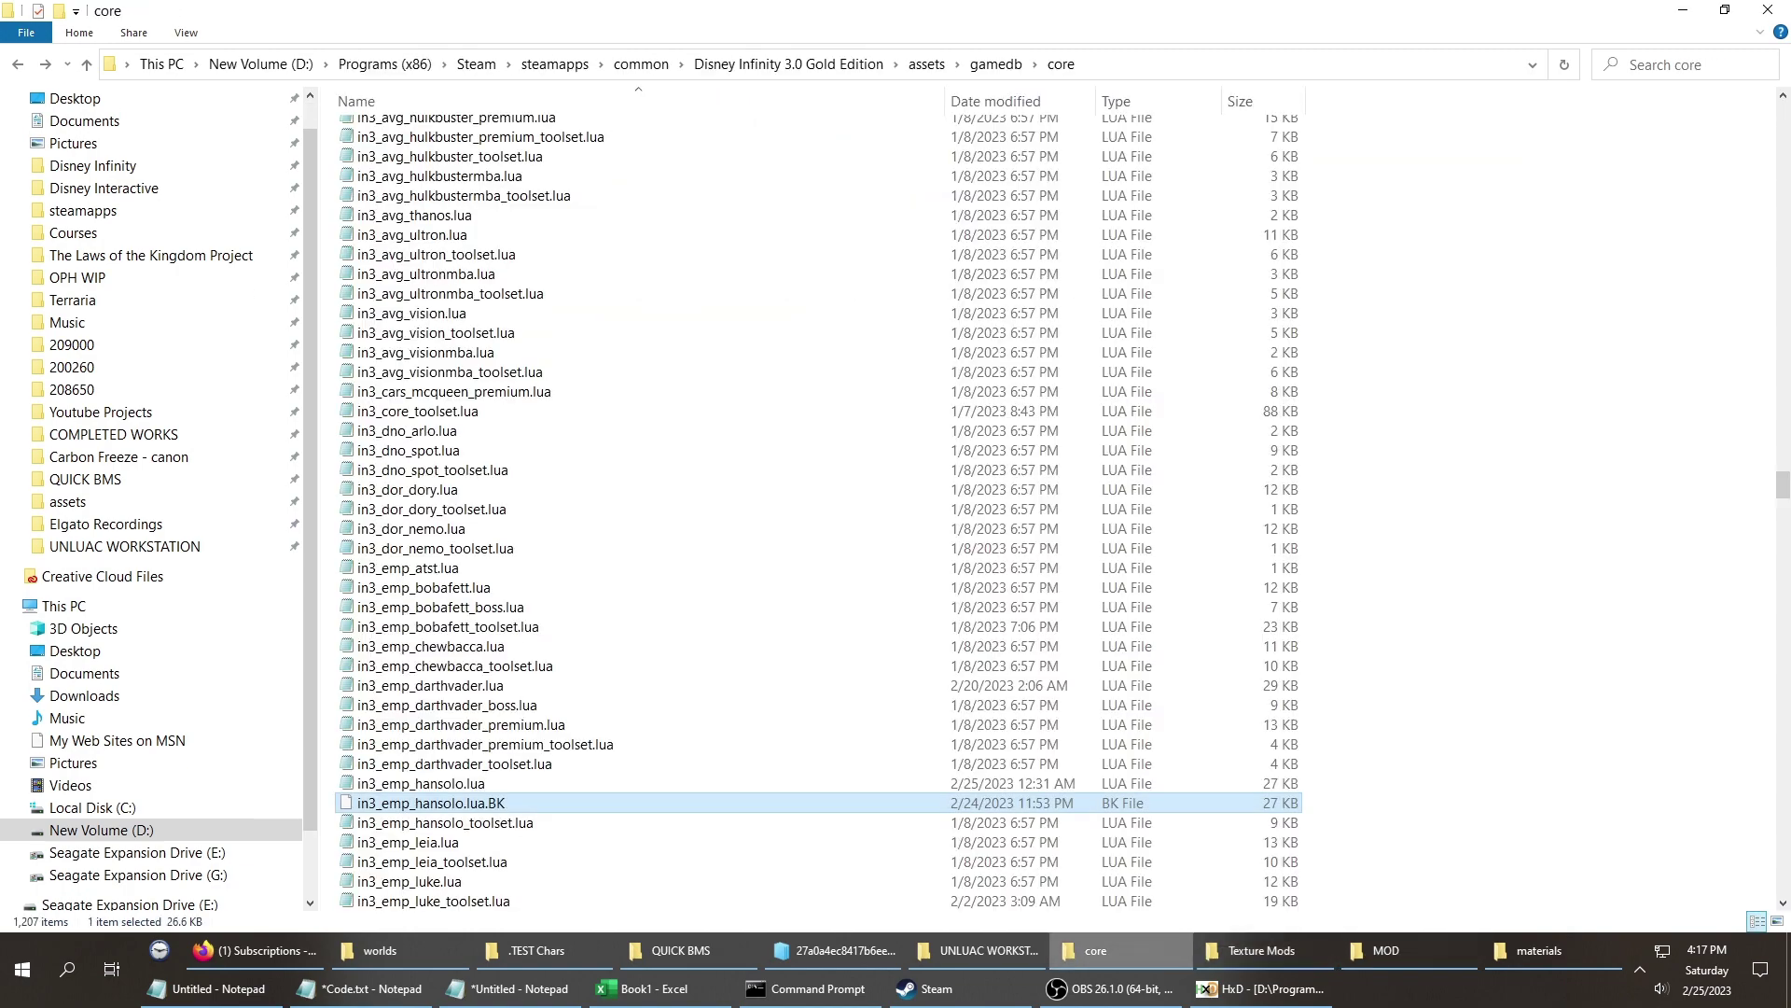
pyautogui.click(989, 950)
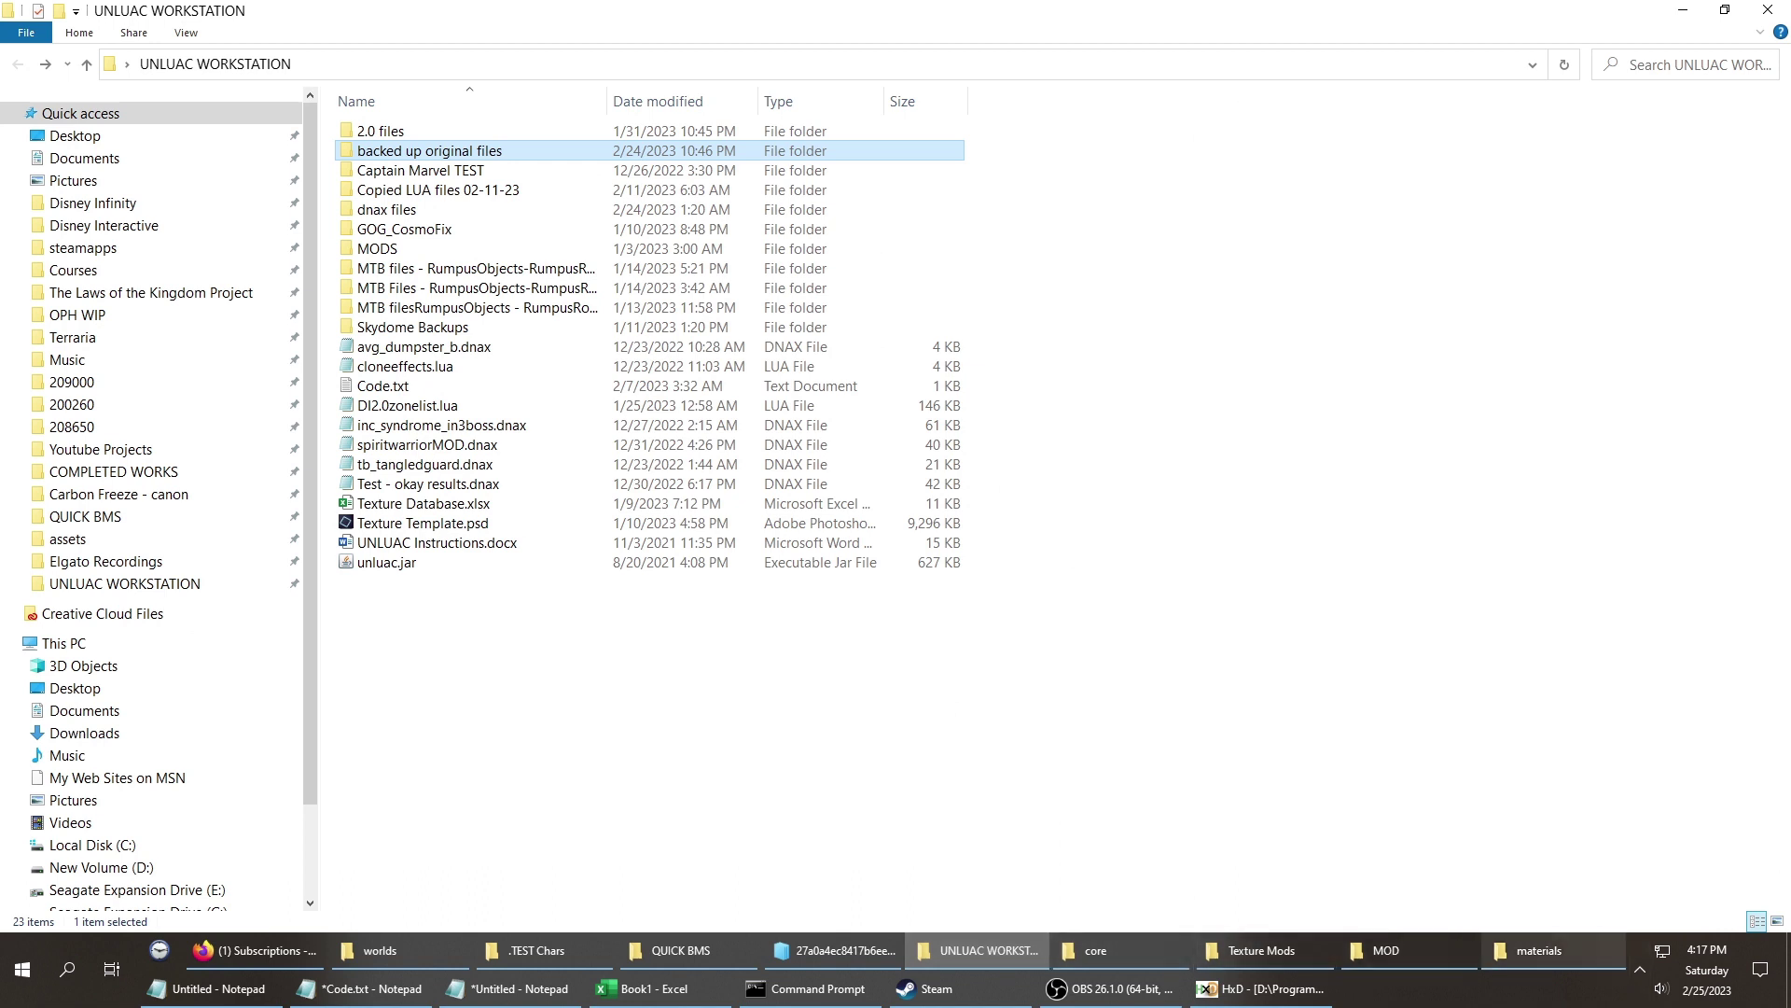
pyautogui.click(1261, 950)
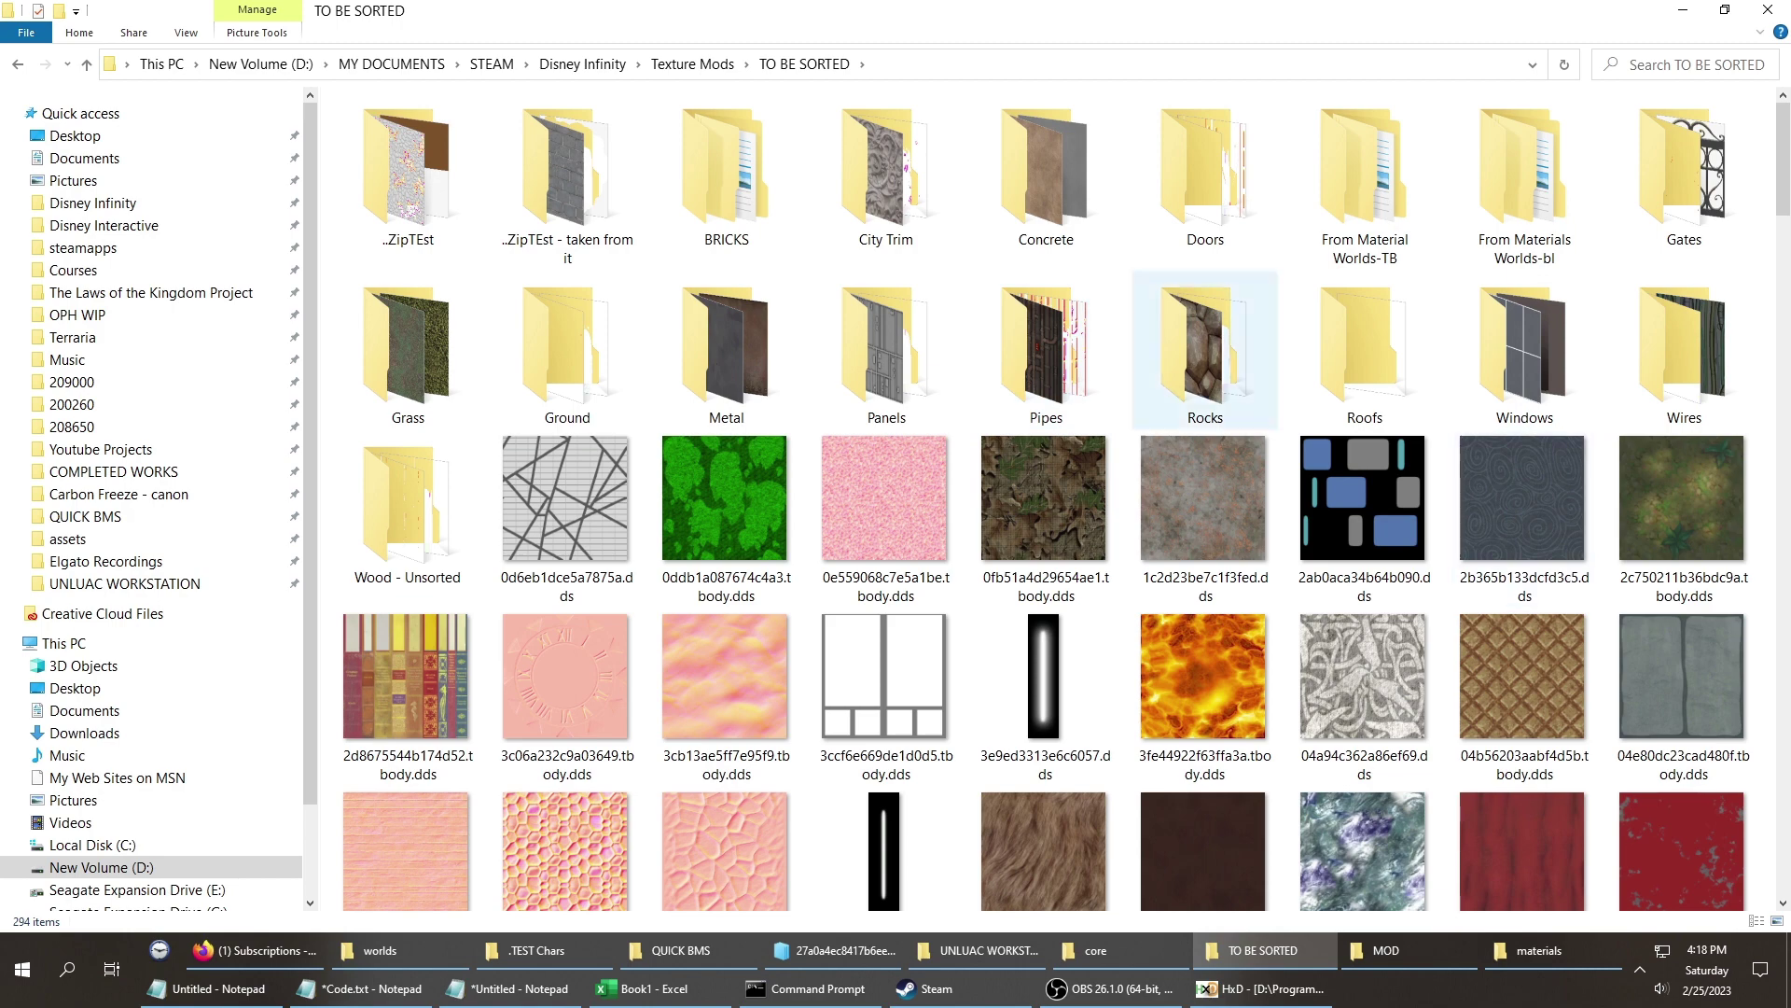
pyautogui.doubleClick(1524, 355)
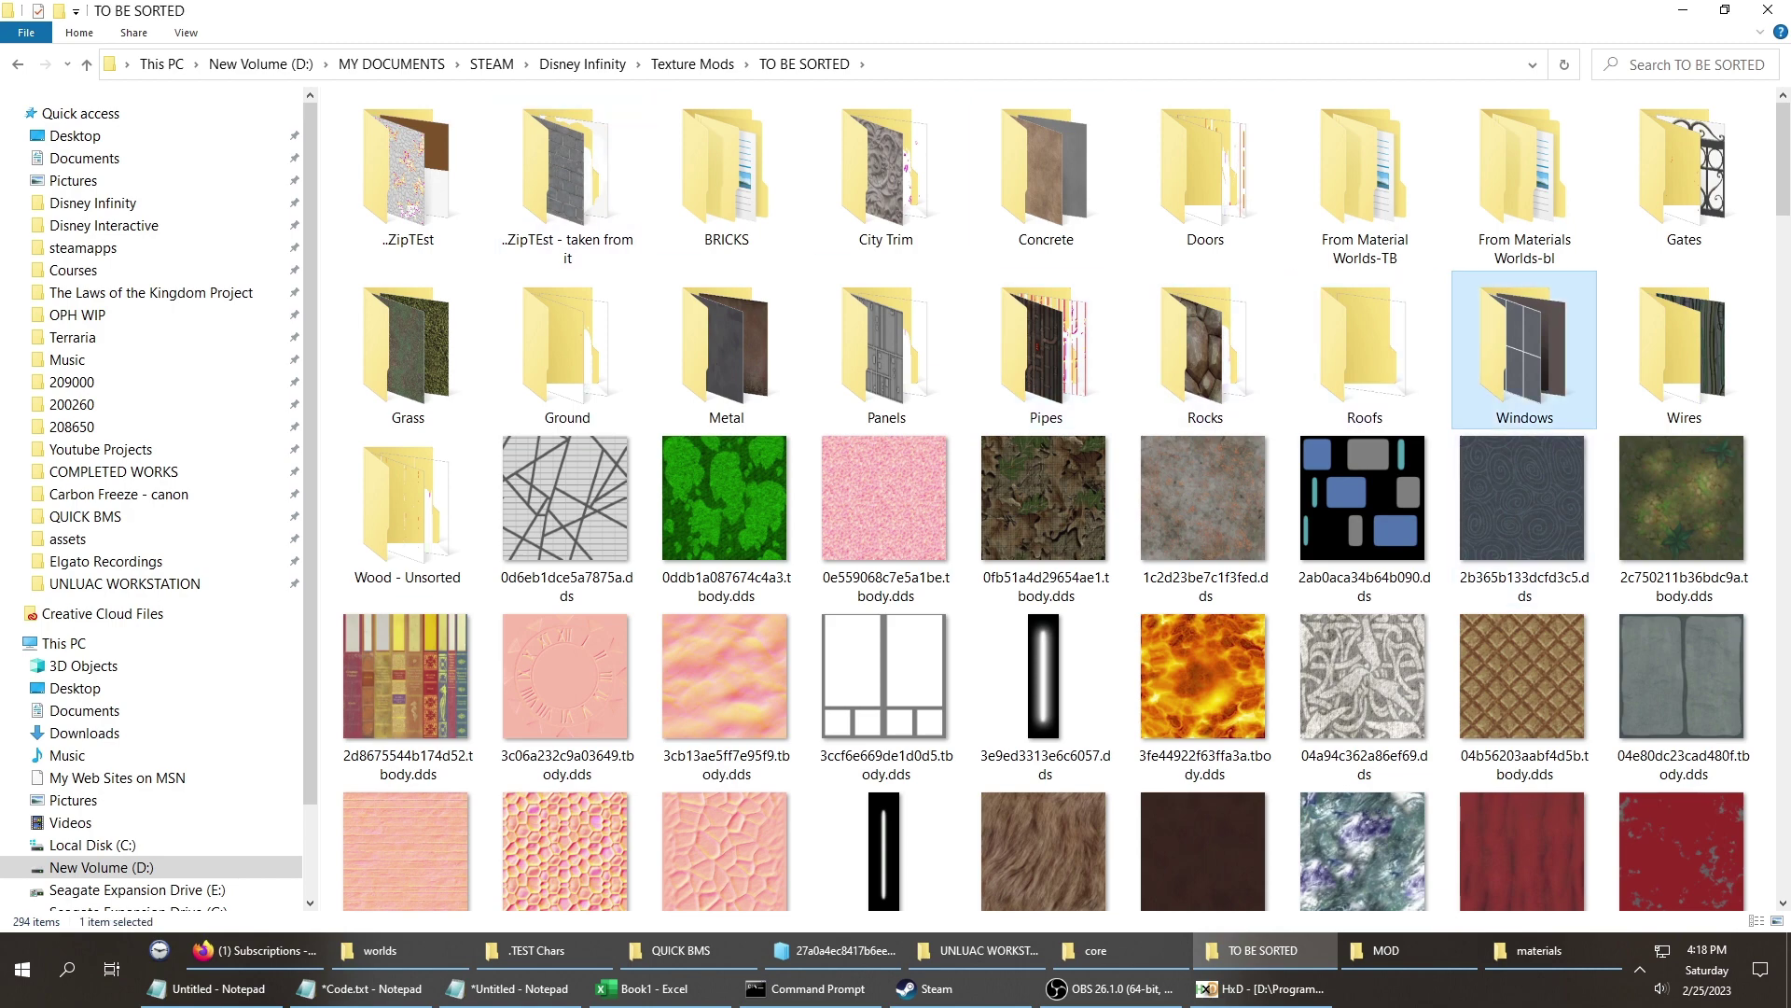
pyautogui.doubleClick(1139, 186)
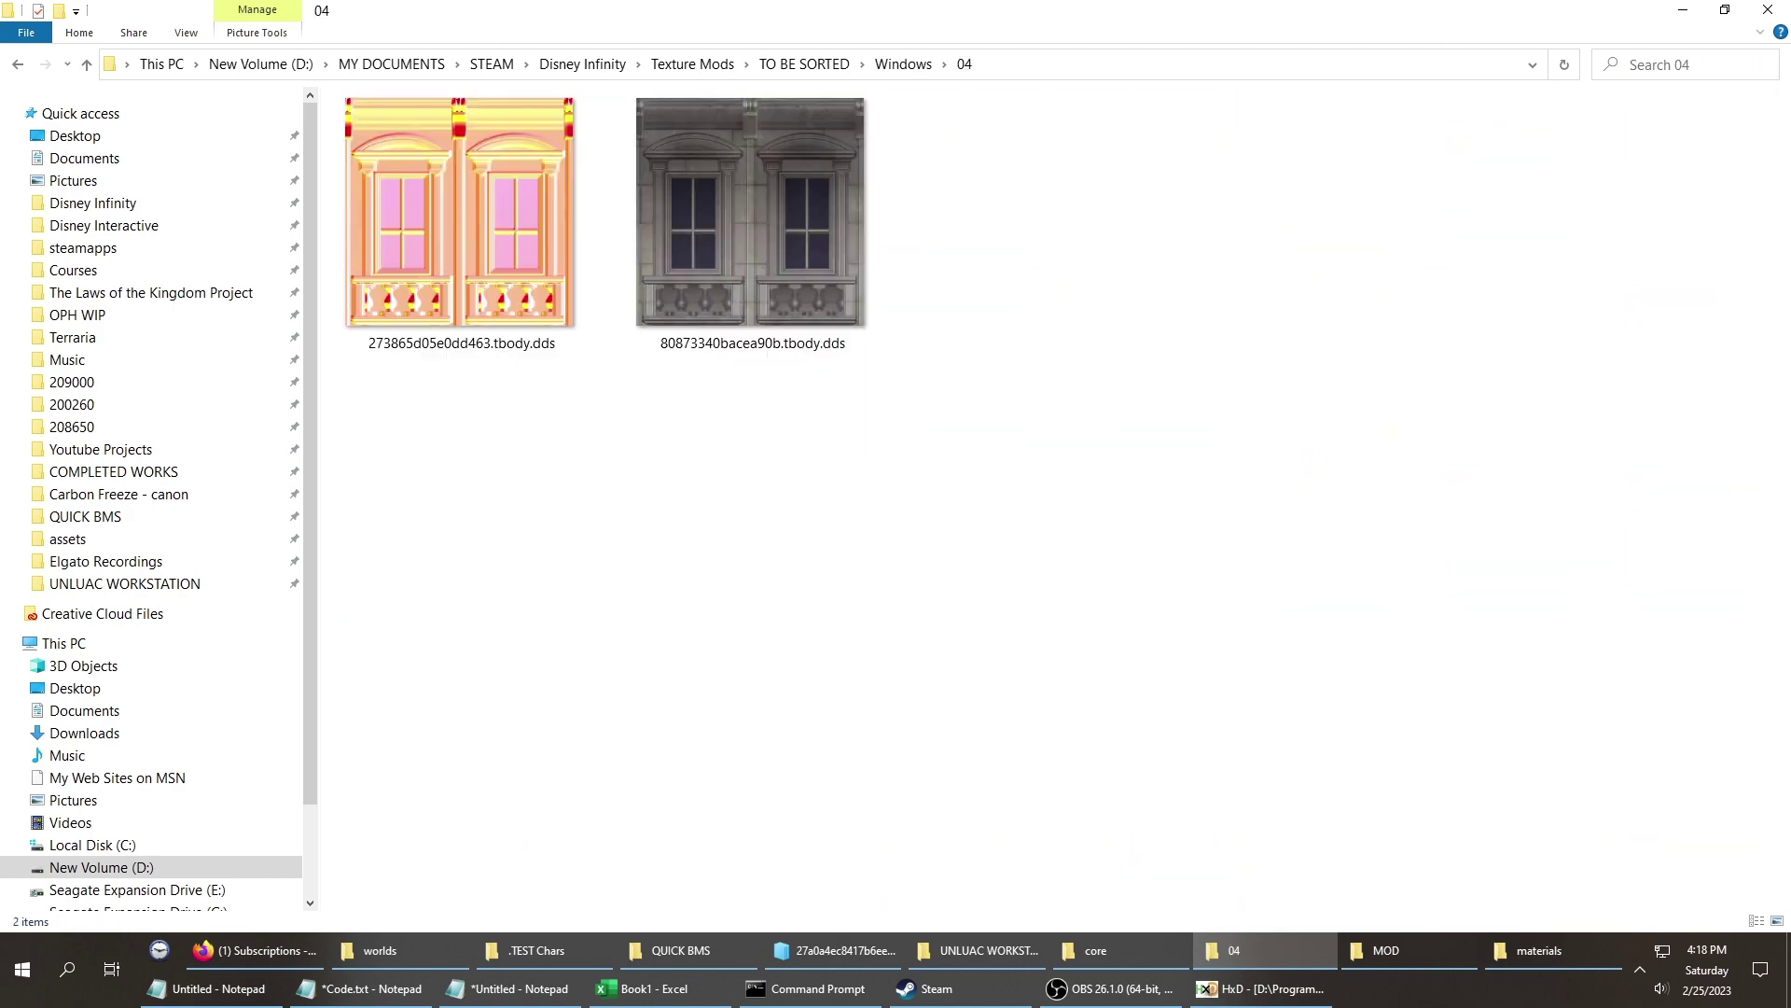
# Copy the window textures 273865d05e0dd463.tbody.dds and 80873340bacea90b.tbody.dds into the Hulk Terrain MOD folder.
pyautogui.moveTo(410, 384); pyautogui.dragTo(957, 154)
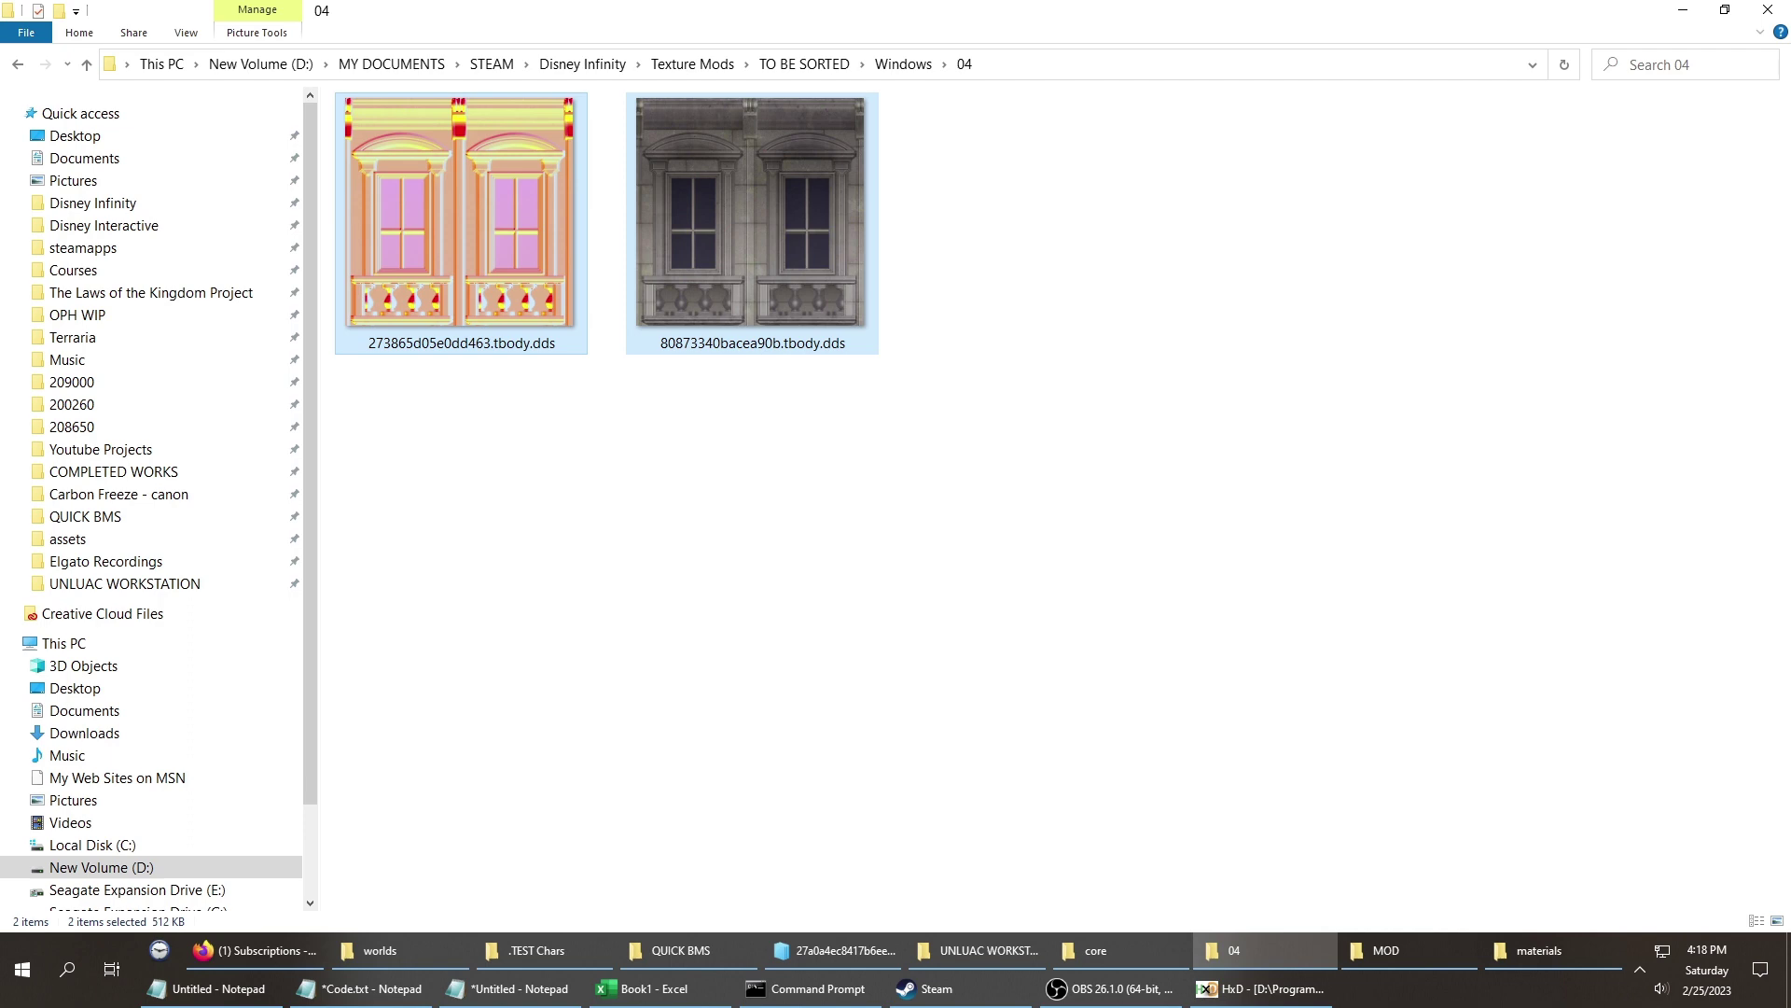
pyautogui.hotkey('alt', 'Tab')
pyautogui.hotkey('alt', 'Tab')
pyautogui.hotkey('alt', 'Tab')
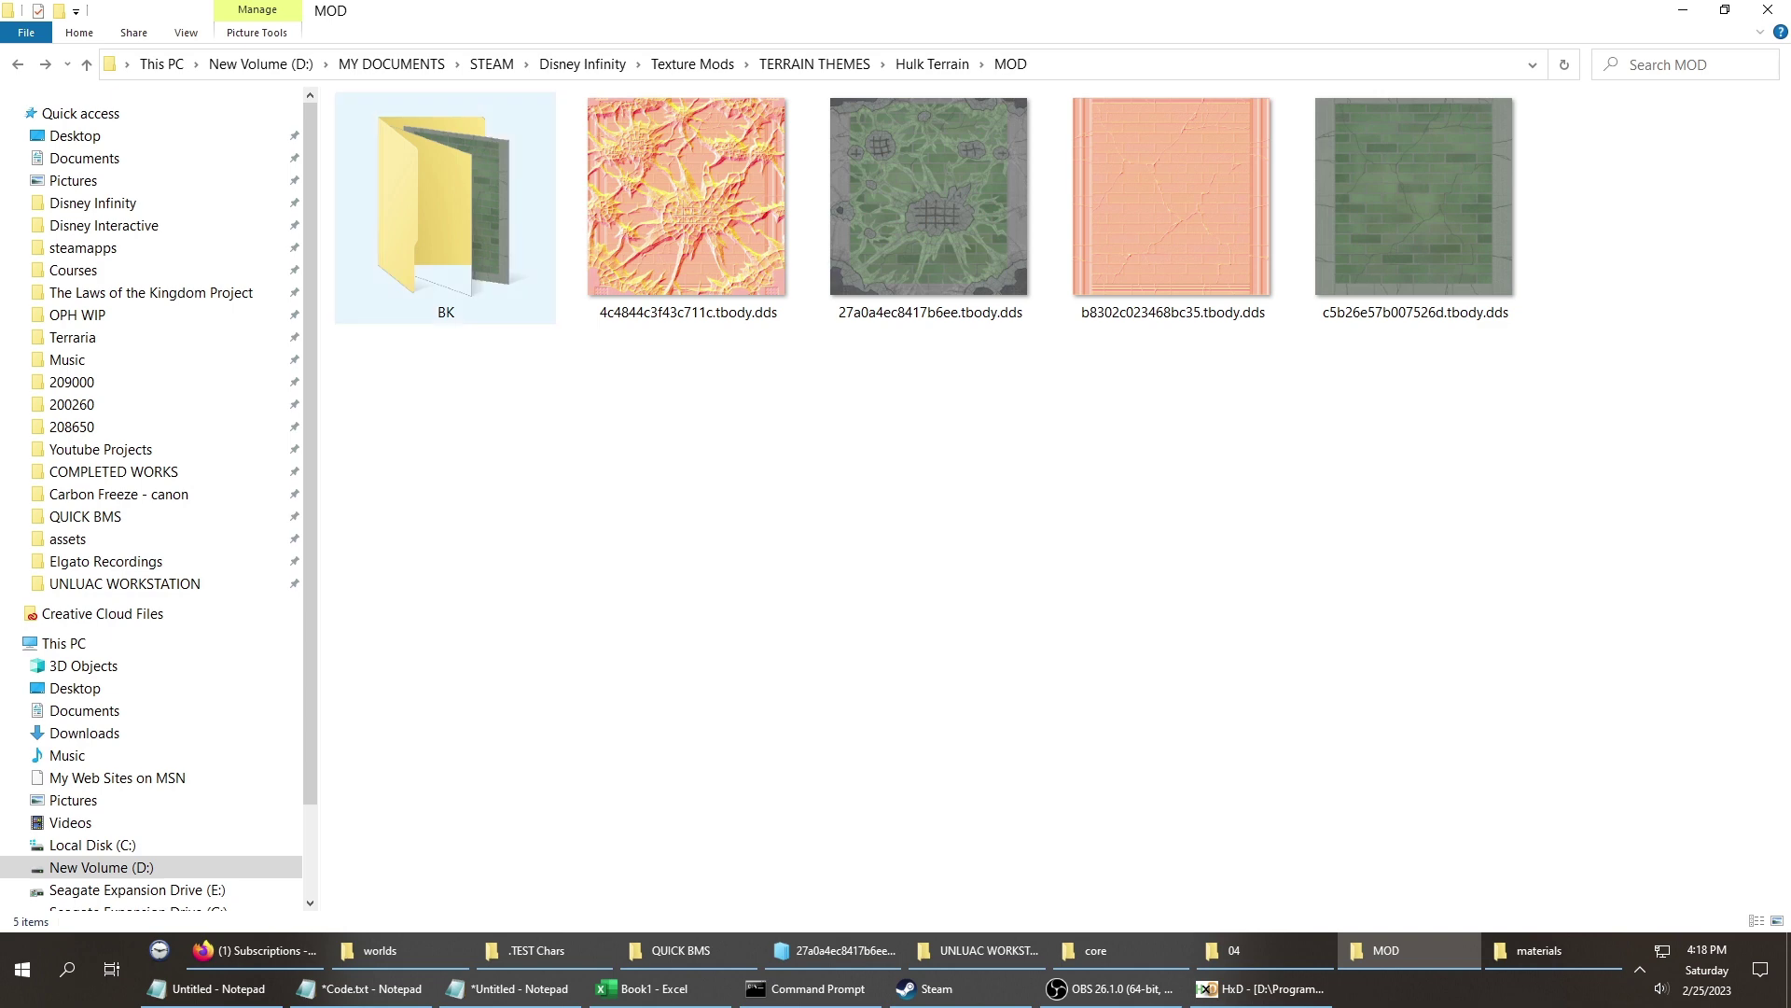
pyautogui.hotkey('ctrl', 'v')
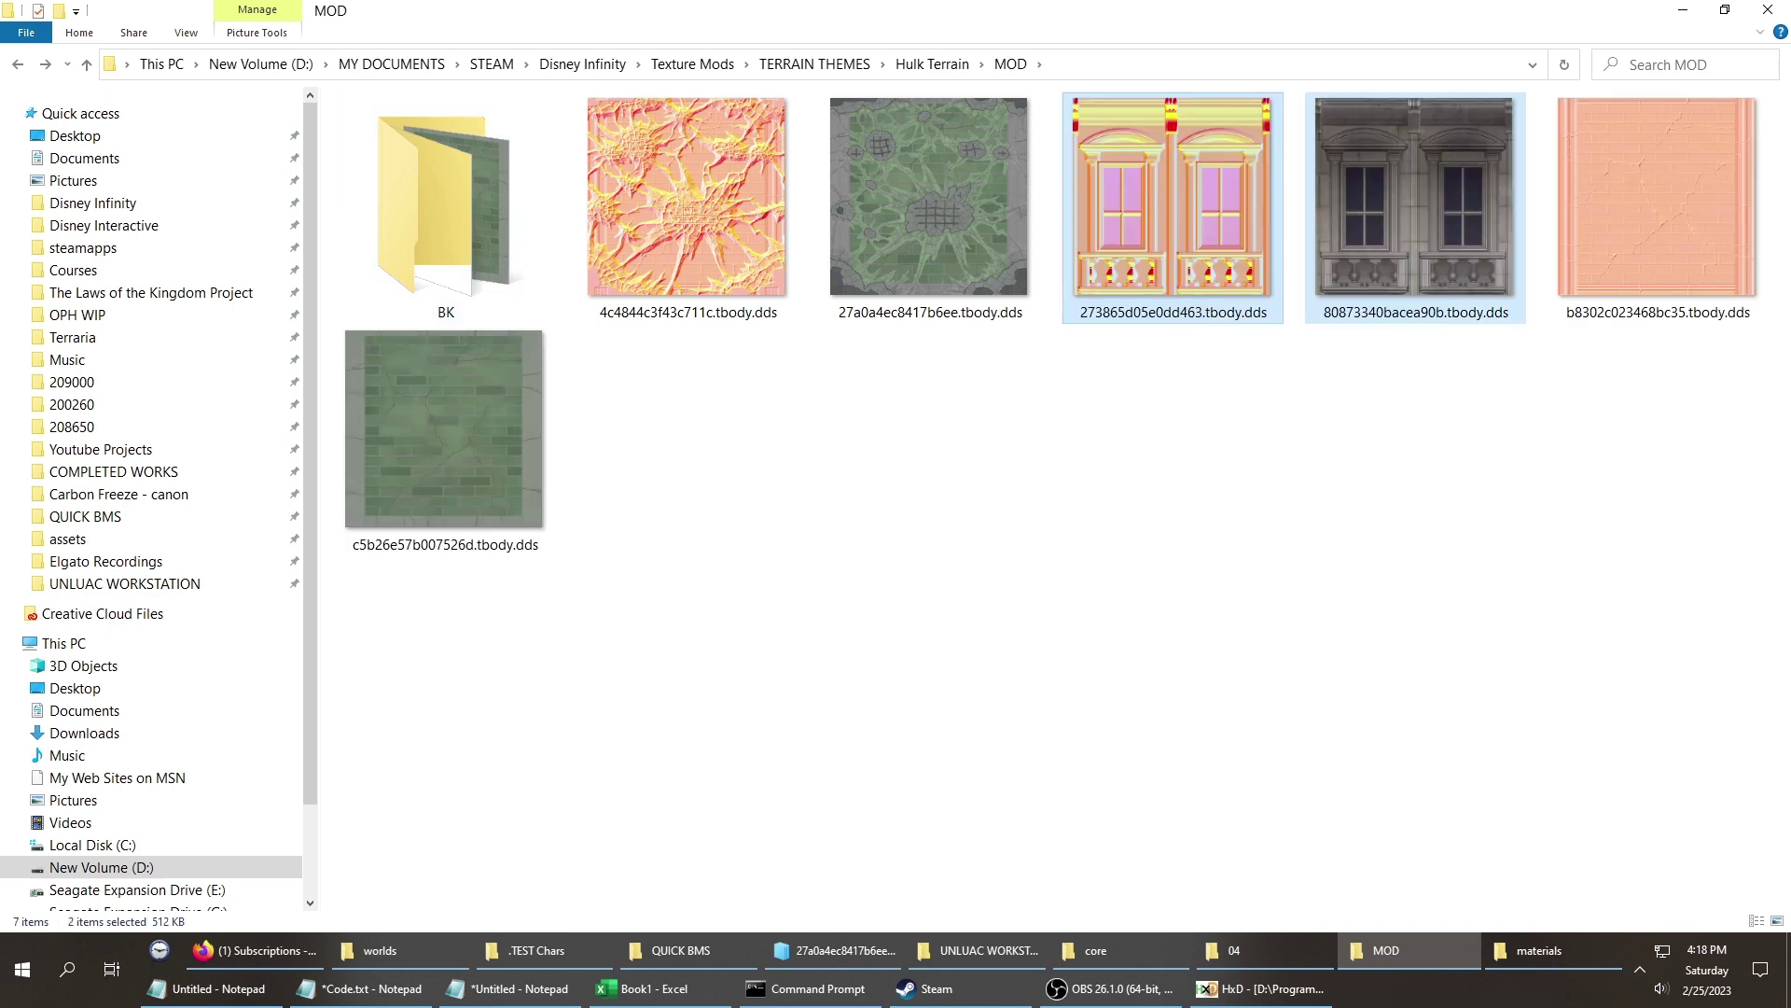
# Duplicate the window textures 273865d05e0dd463.tbody.dds and 80873340bacea90b.tbody.dds within the Hulk Terrain MOD folder.
pyautogui.press('Escape')
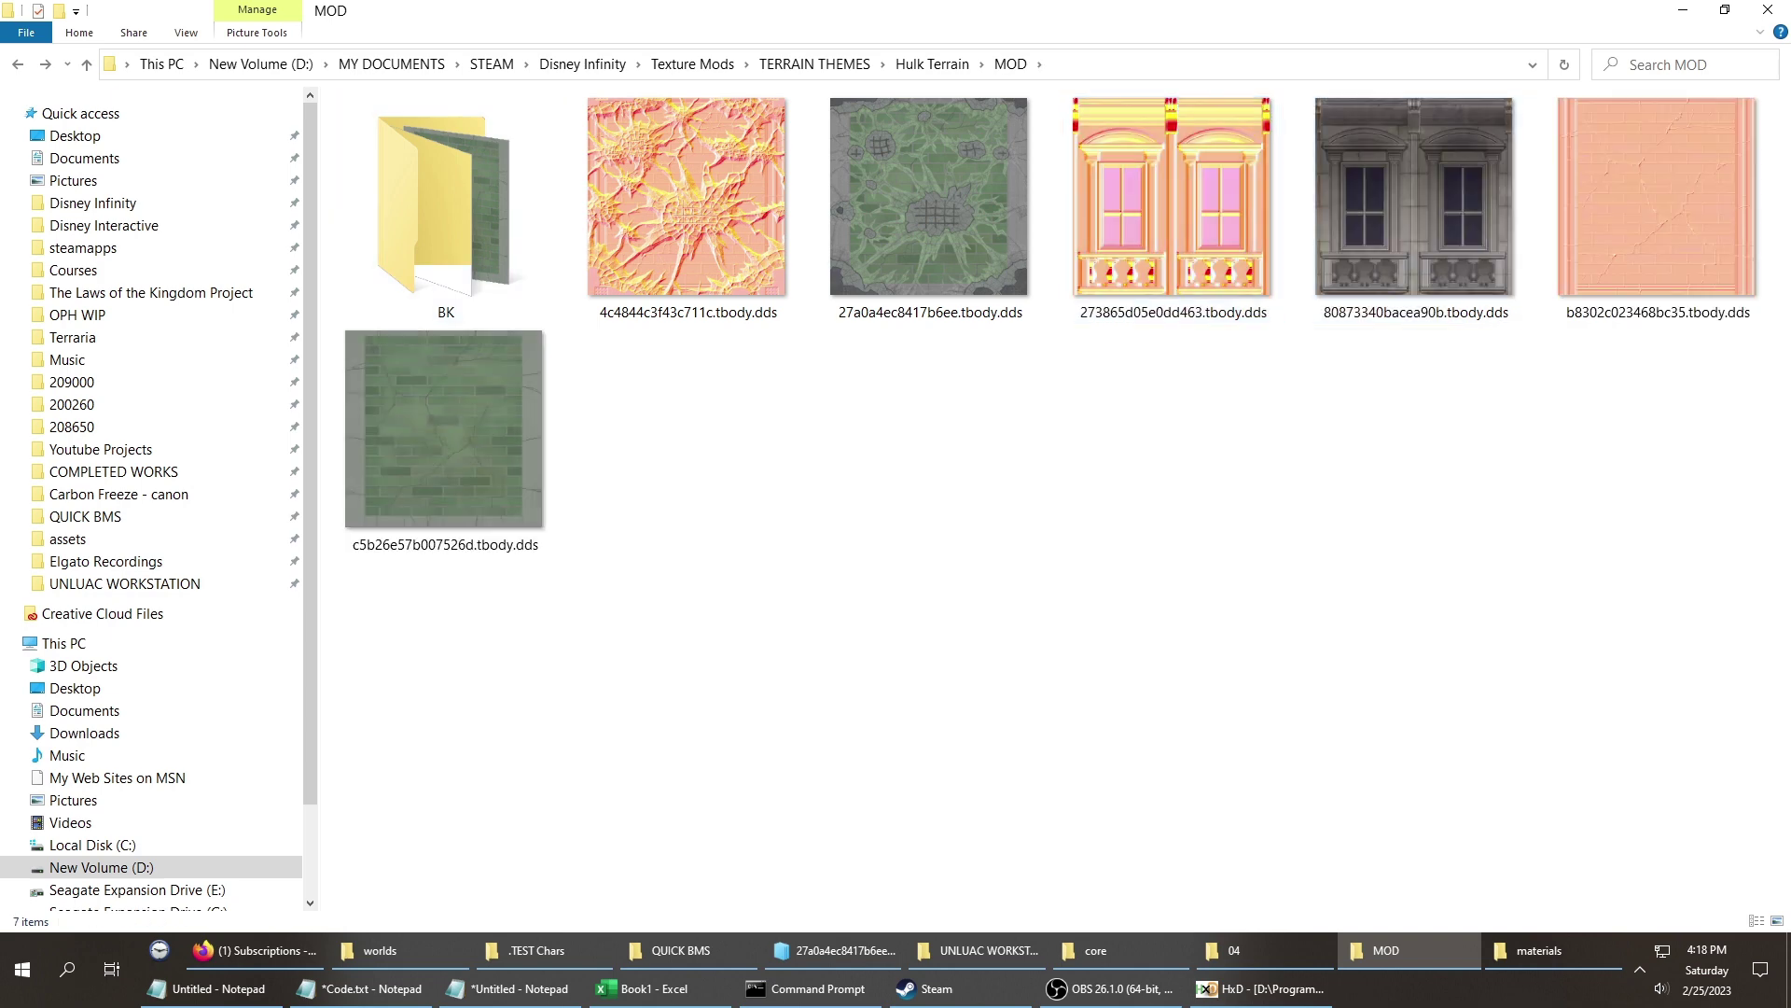
pyautogui.click(710, 244)
pyautogui.click(1657, 205)
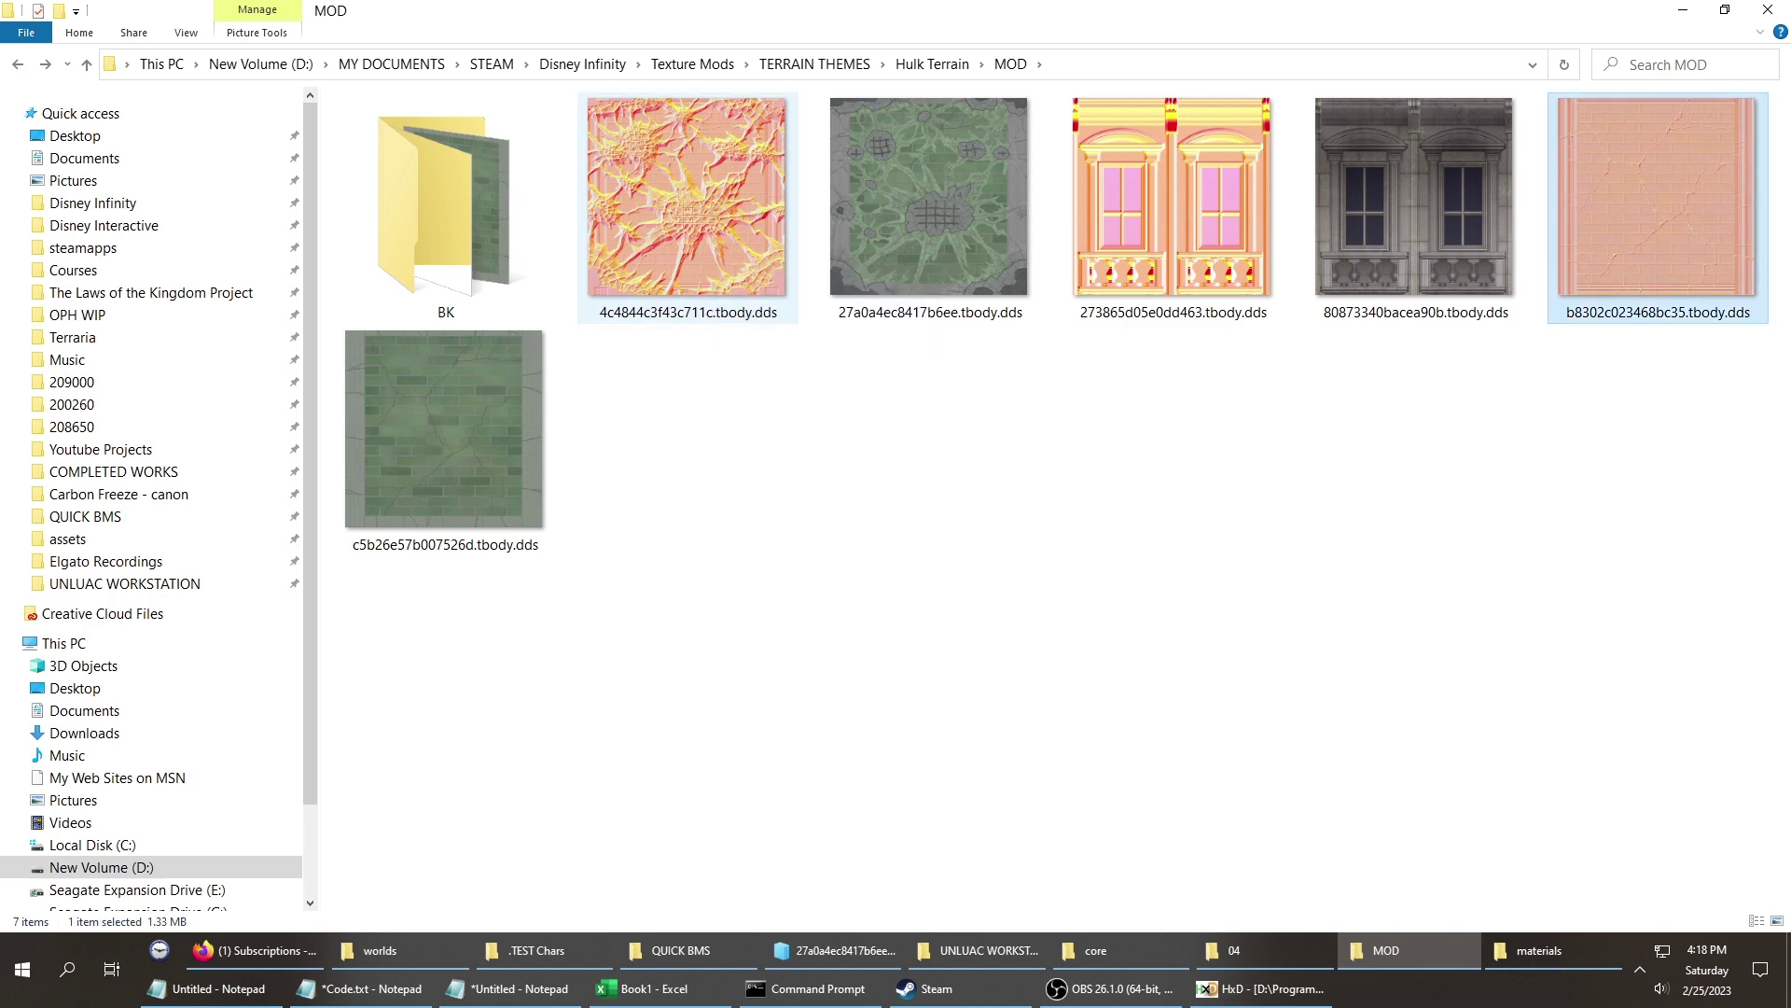
pyautogui.click(699, 308)
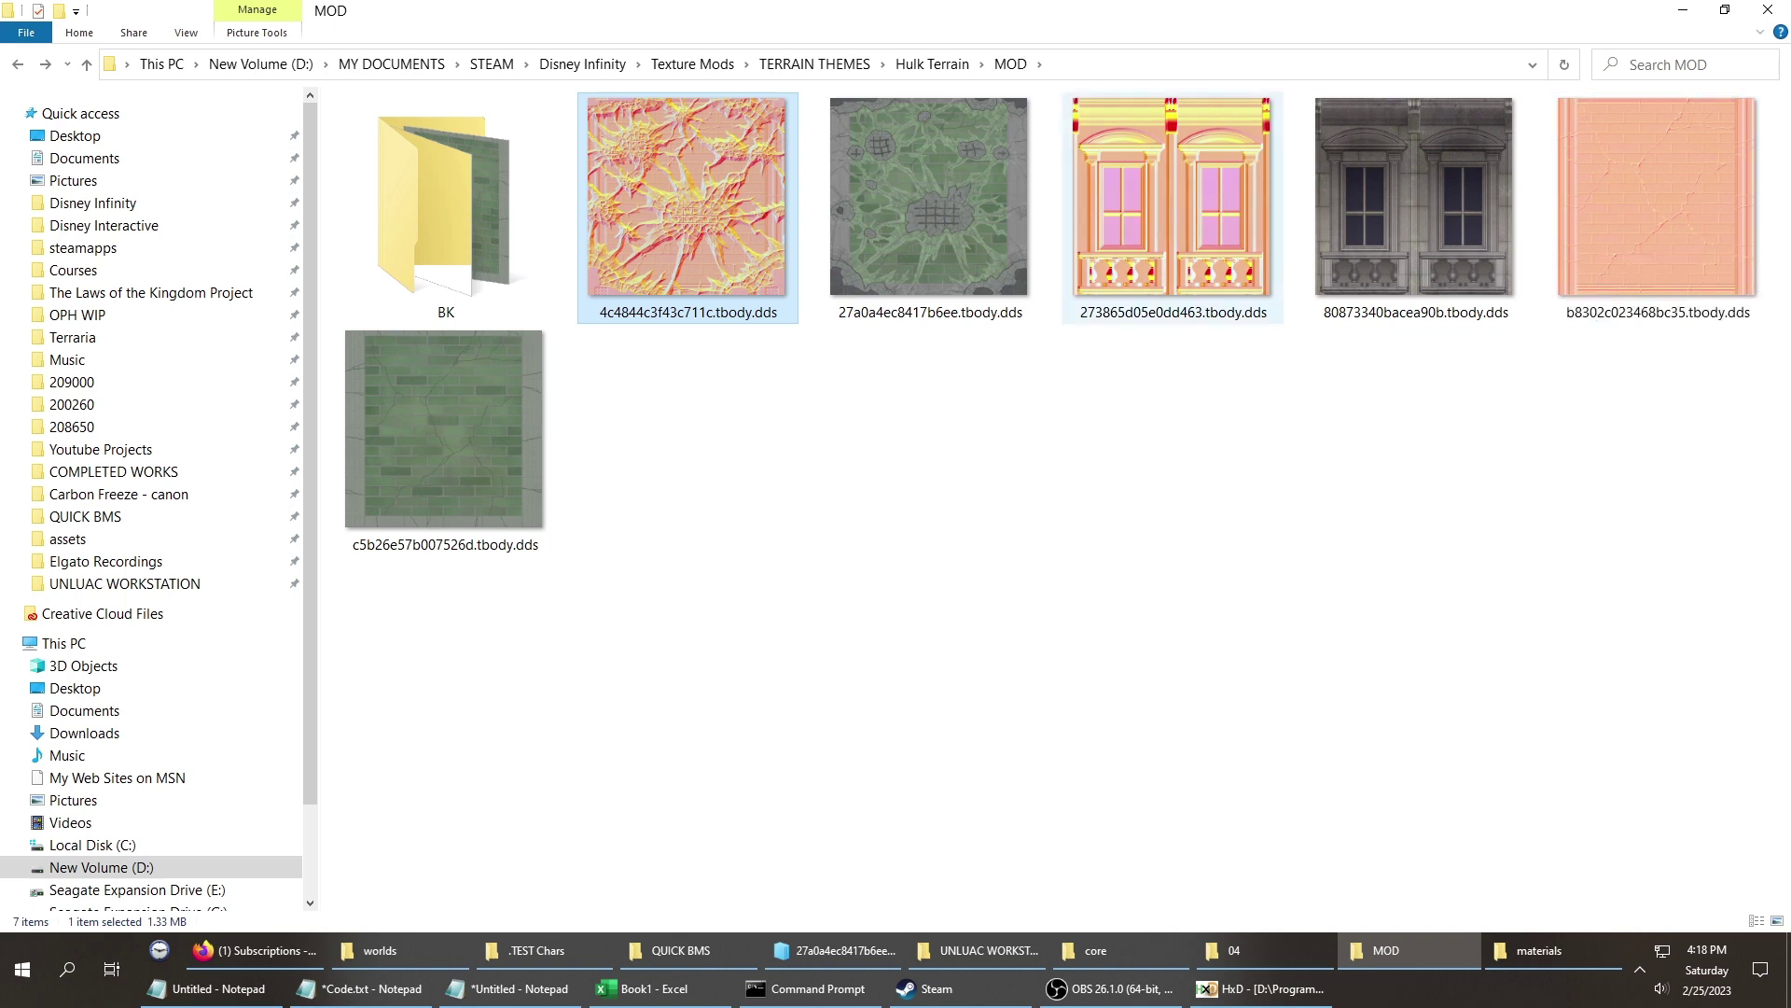
pyautogui.click(1414, 207)
pyautogui.click(1171, 207)
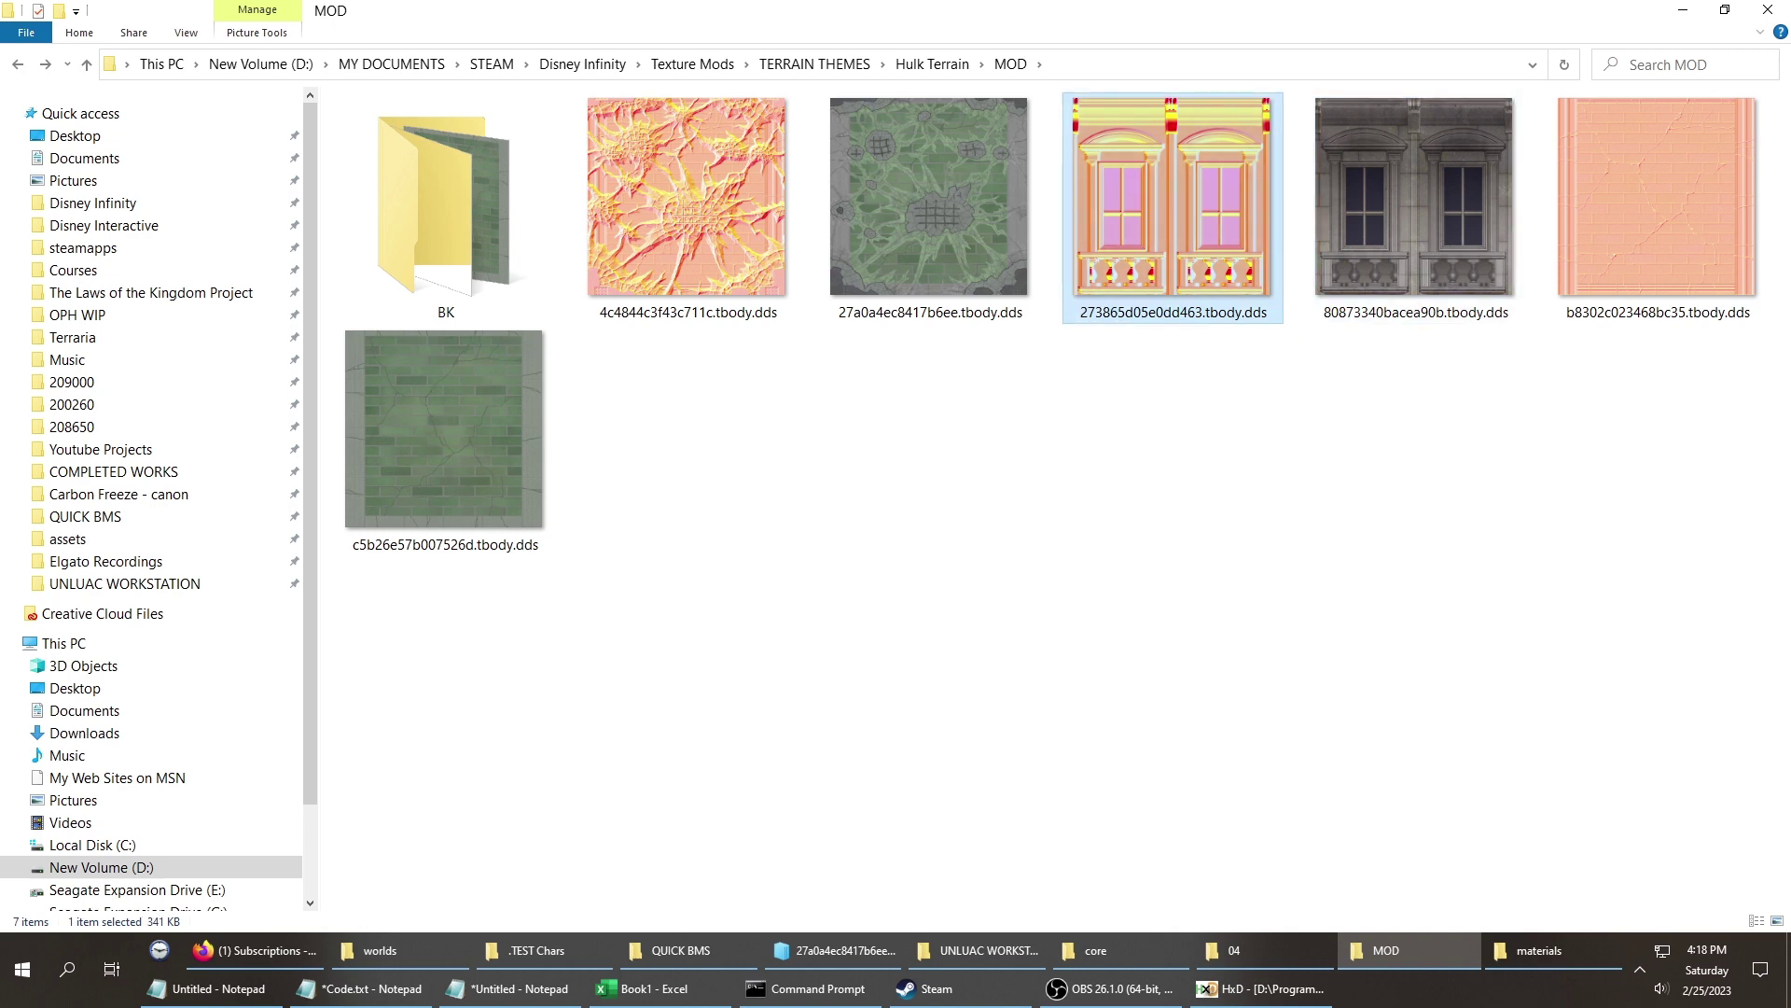
pyautogui.keyDown('ctrl'); pyautogui.click(1414, 207); pyautogui.keyUp('ctrl')
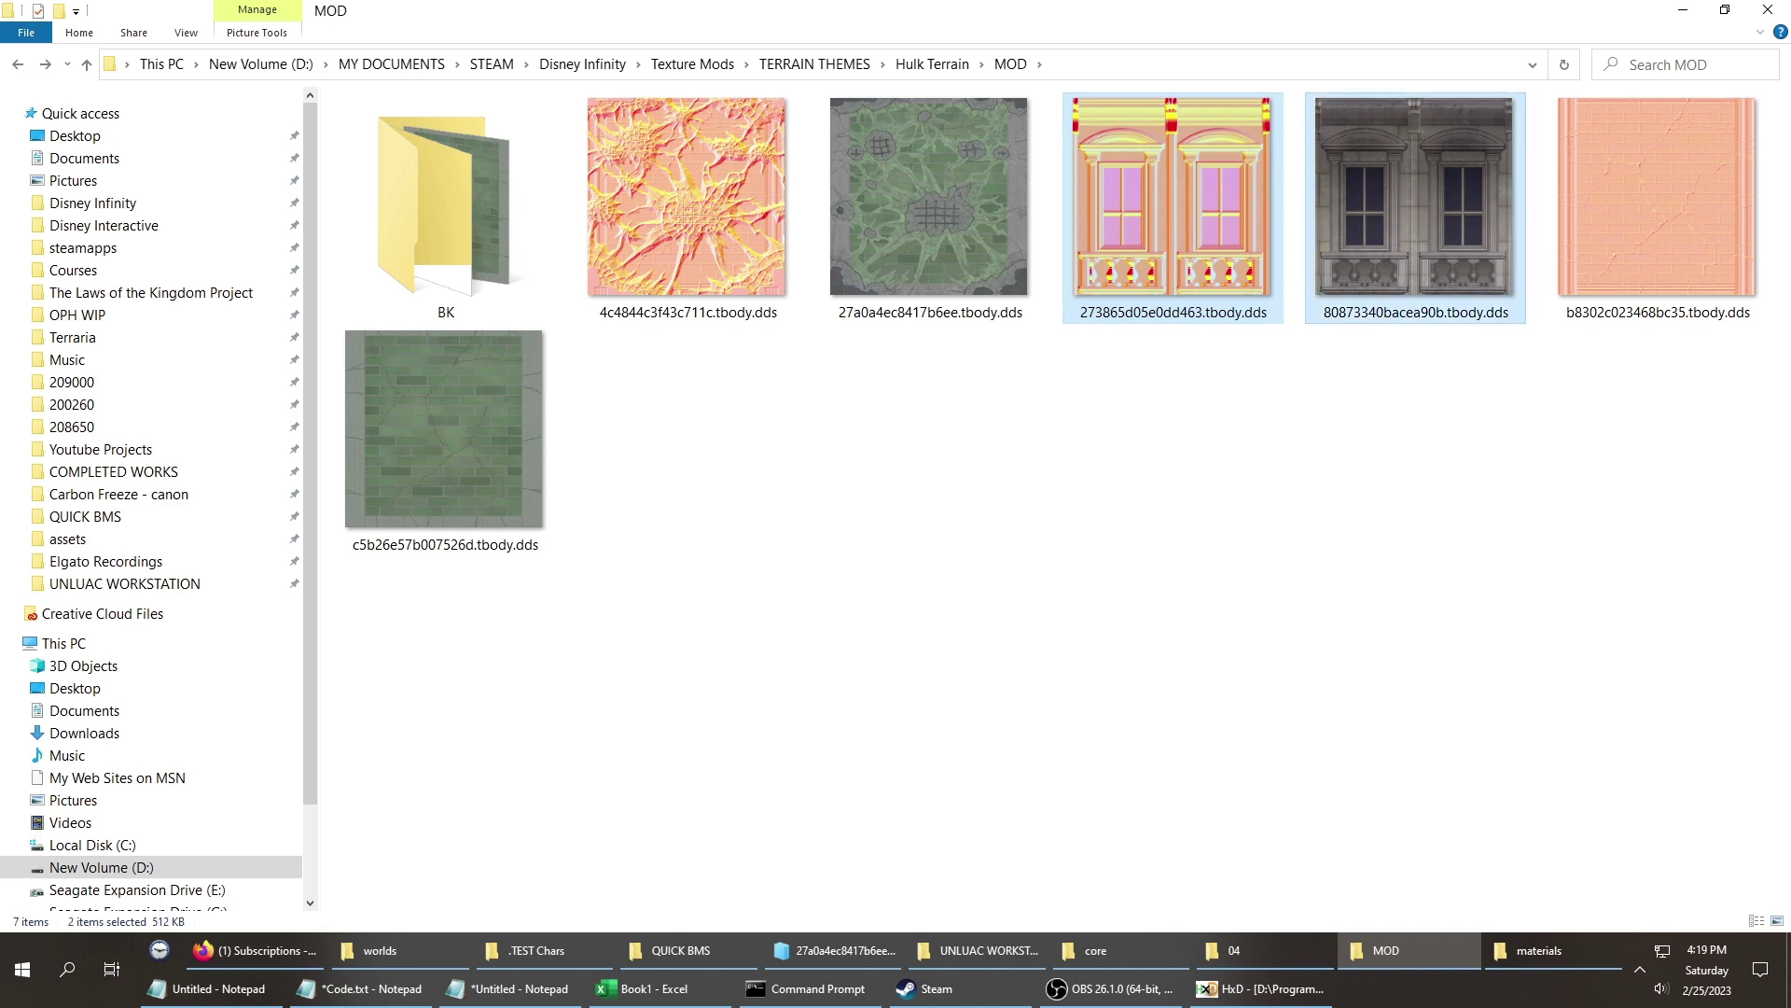
pyautogui.hotkey('ctrl', 'c')
pyautogui.hotkey('ctrl', 'v')
# Rename the copy of 80873340bacea90b.tbody.dds as 27a0a4ec8417b6ee.tbody, dropping the .dds extension.
pyautogui.press('Left')
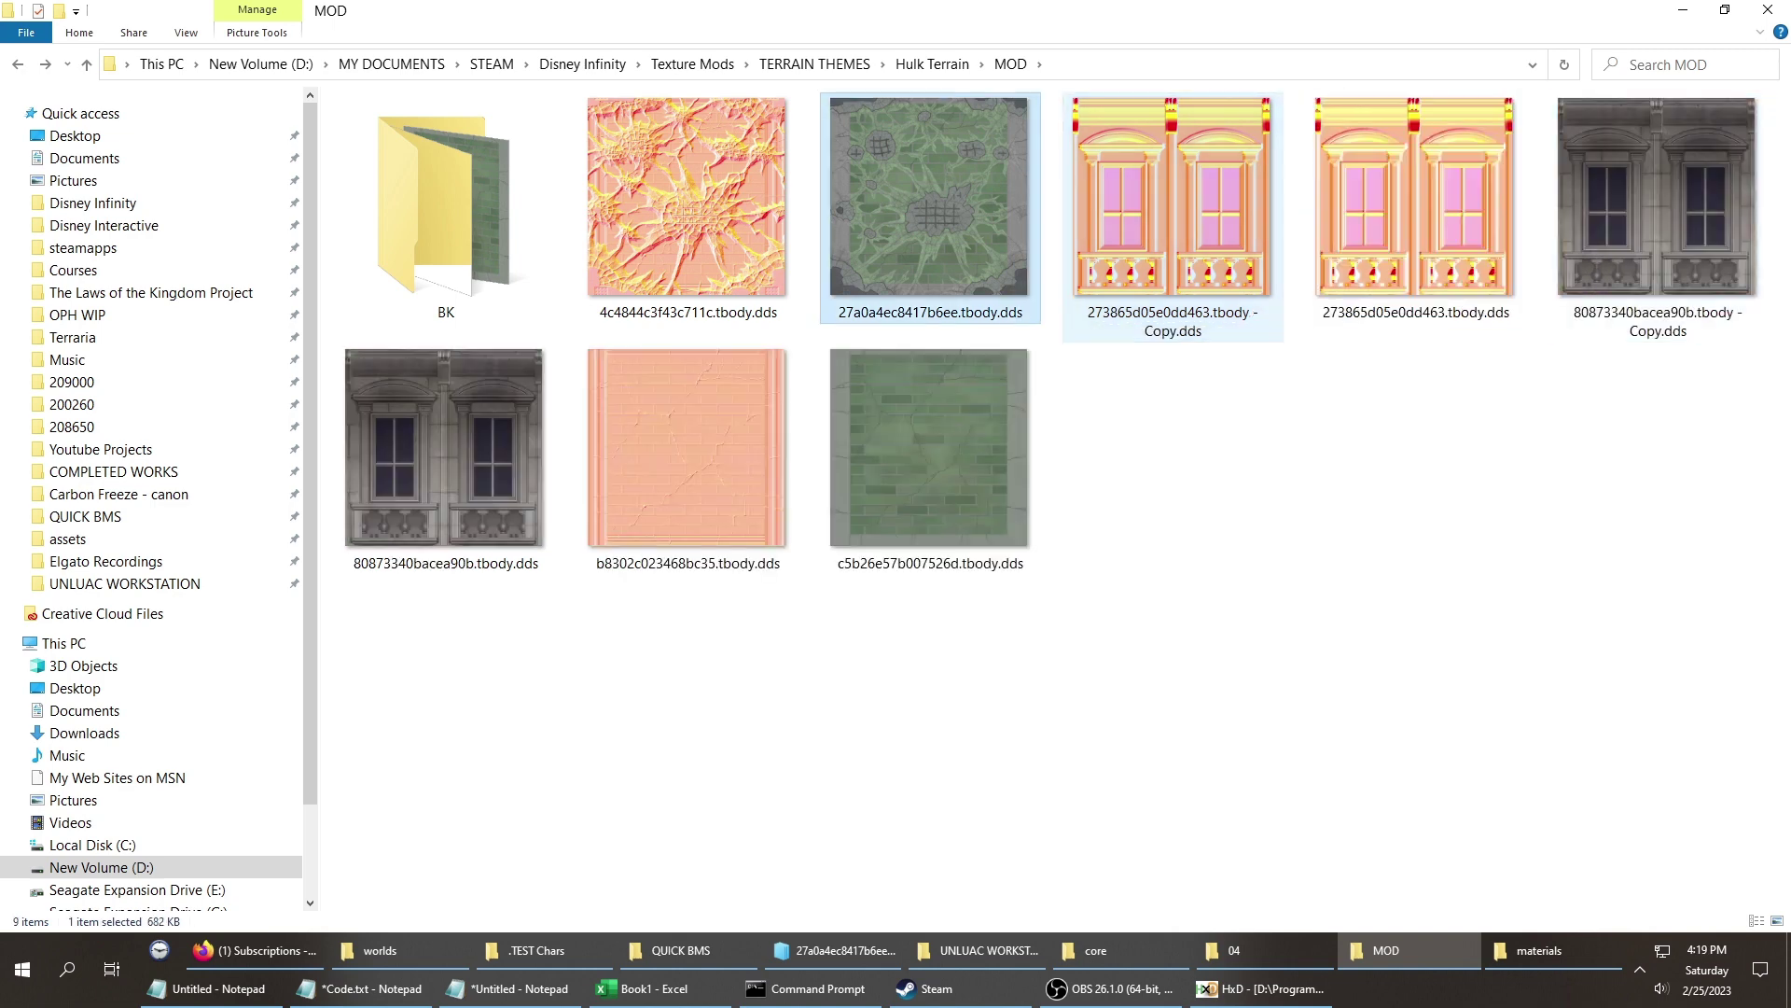
pyautogui.press('F2')
pyautogui.press('Tab')
pyautogui.press('Tab')
pyautogui.press('Tab')
pyautogui.hotkey('ctrl', 'a')
pyautogui.hotkey('ctrl', 'v')
pyautogui.press('Return')
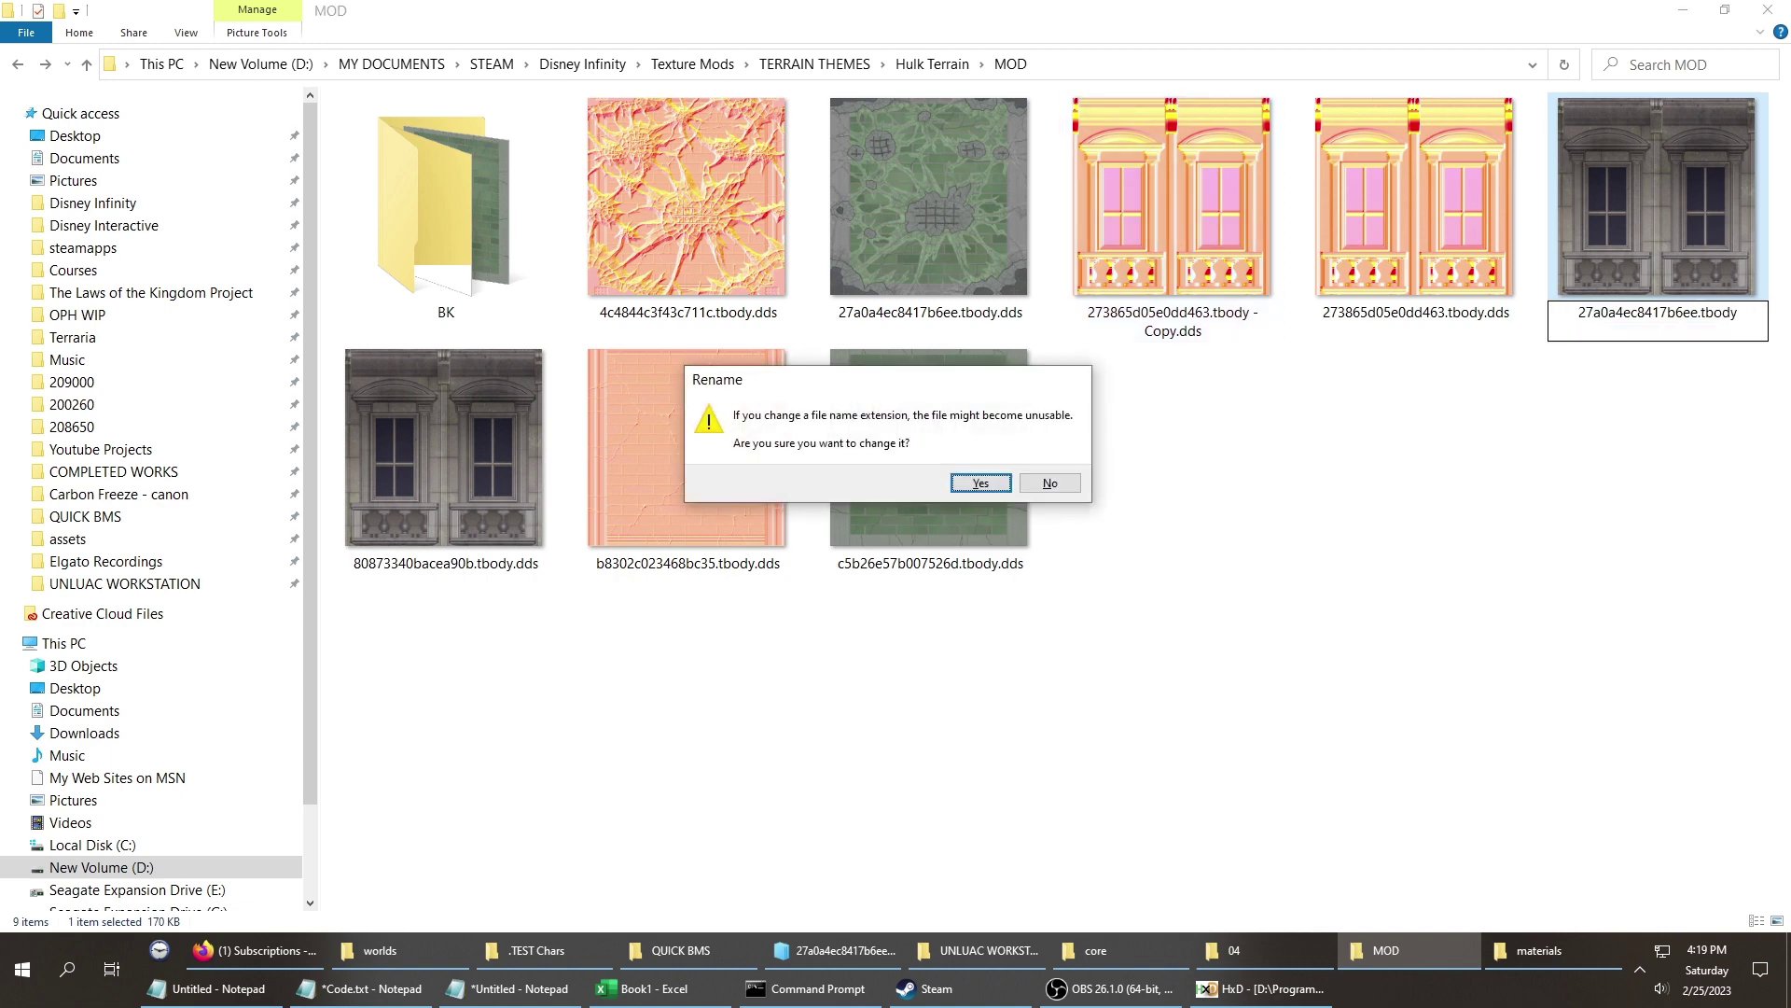
pyautogui.press('Return')
# Rename the original 80873340bacea90b.tbody.dds as c5b26e57b007526d.tbody, using the green brick texture's name without .dds.
pyautogui.press('Right')
pyautogui.press('Down')
pyautogui.press('F2')
pyautogui.hotkey('ctrl', 'c')
pyautogui.press('Escape')
pyautogui.press('Left')
pyautogui.press('Left')
pyautogui.press('F2')
pyautogui.hotkey('ctrl', 'a')
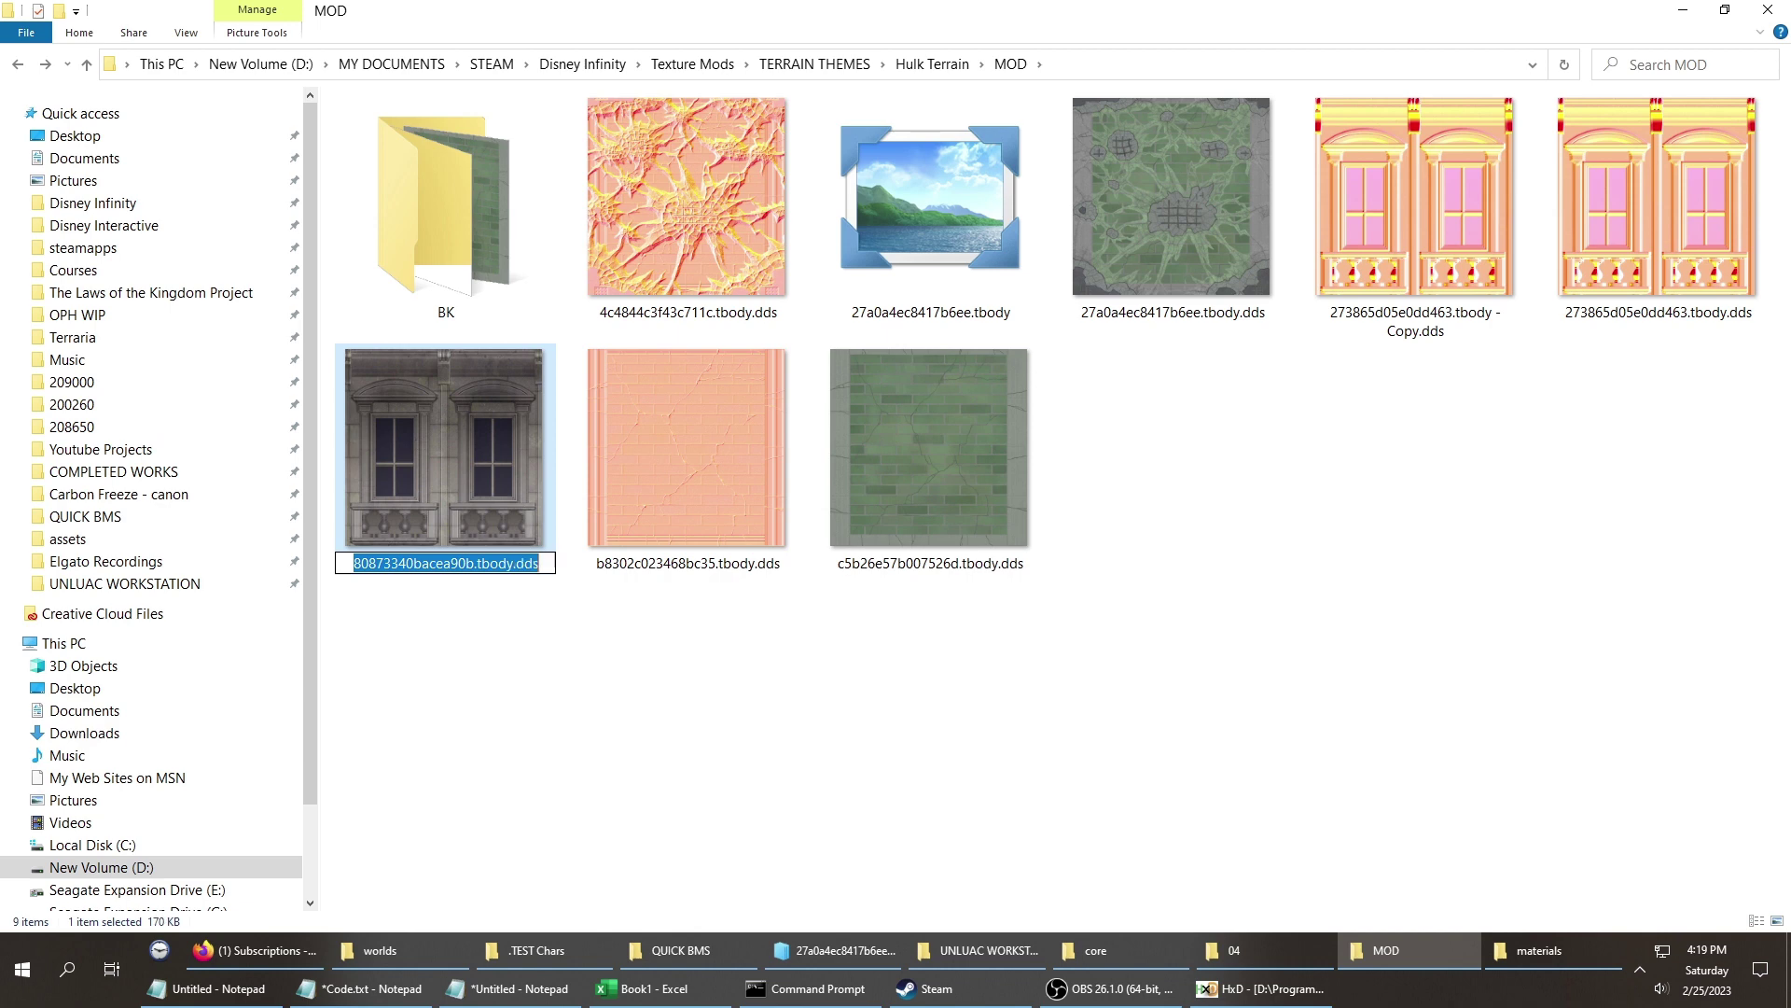
pyautogui.hotkey('ctrl', 'v')
pyautogui.press('Return')
pyautogui.press('Return')
# Rename the copy of 273865d05e0dd463.tbody.dds as 4c4844c3f43c711c.tbody, without the .dds extension.
pyautogui.press('Up')
pyautogui.press('Right')
pyautogui.press('Right')
pyautogui.press('Right')
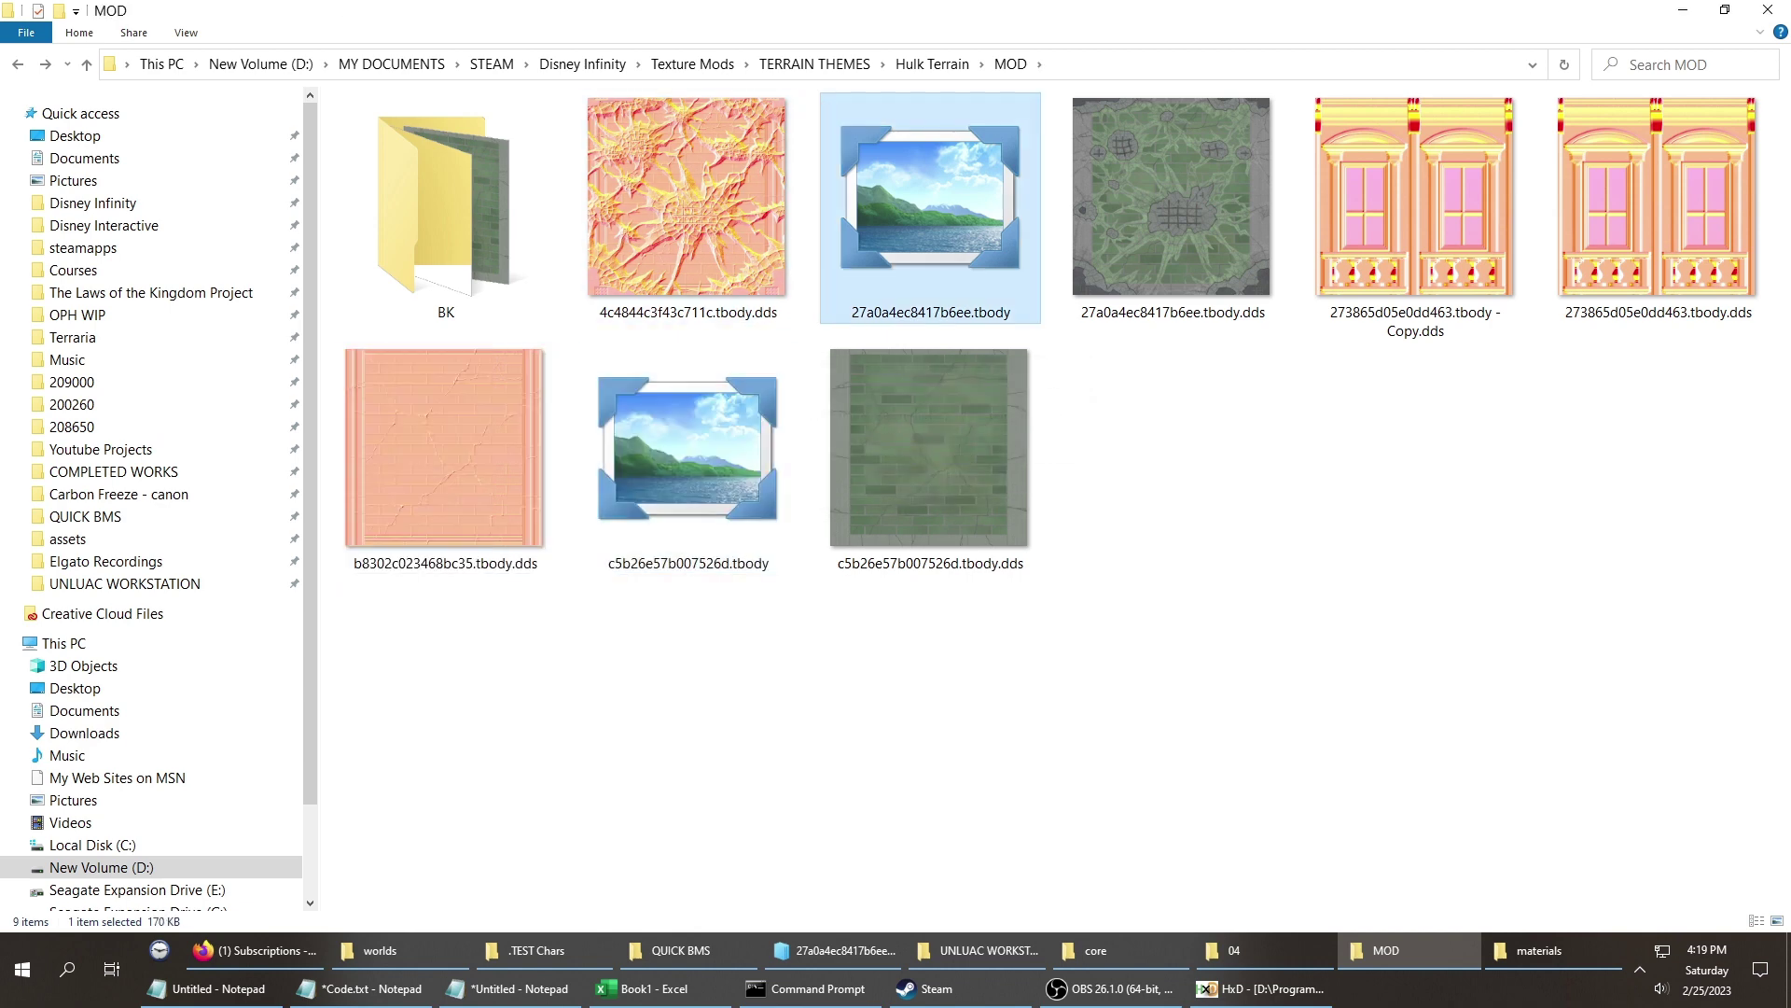
pyautogui.press('F2')
pyautogui.hotkey('shift', 'Tab')
pyautogui.hotkey('shift', 'Tab')
pyautogui.hotkey('shift', 'Tab')
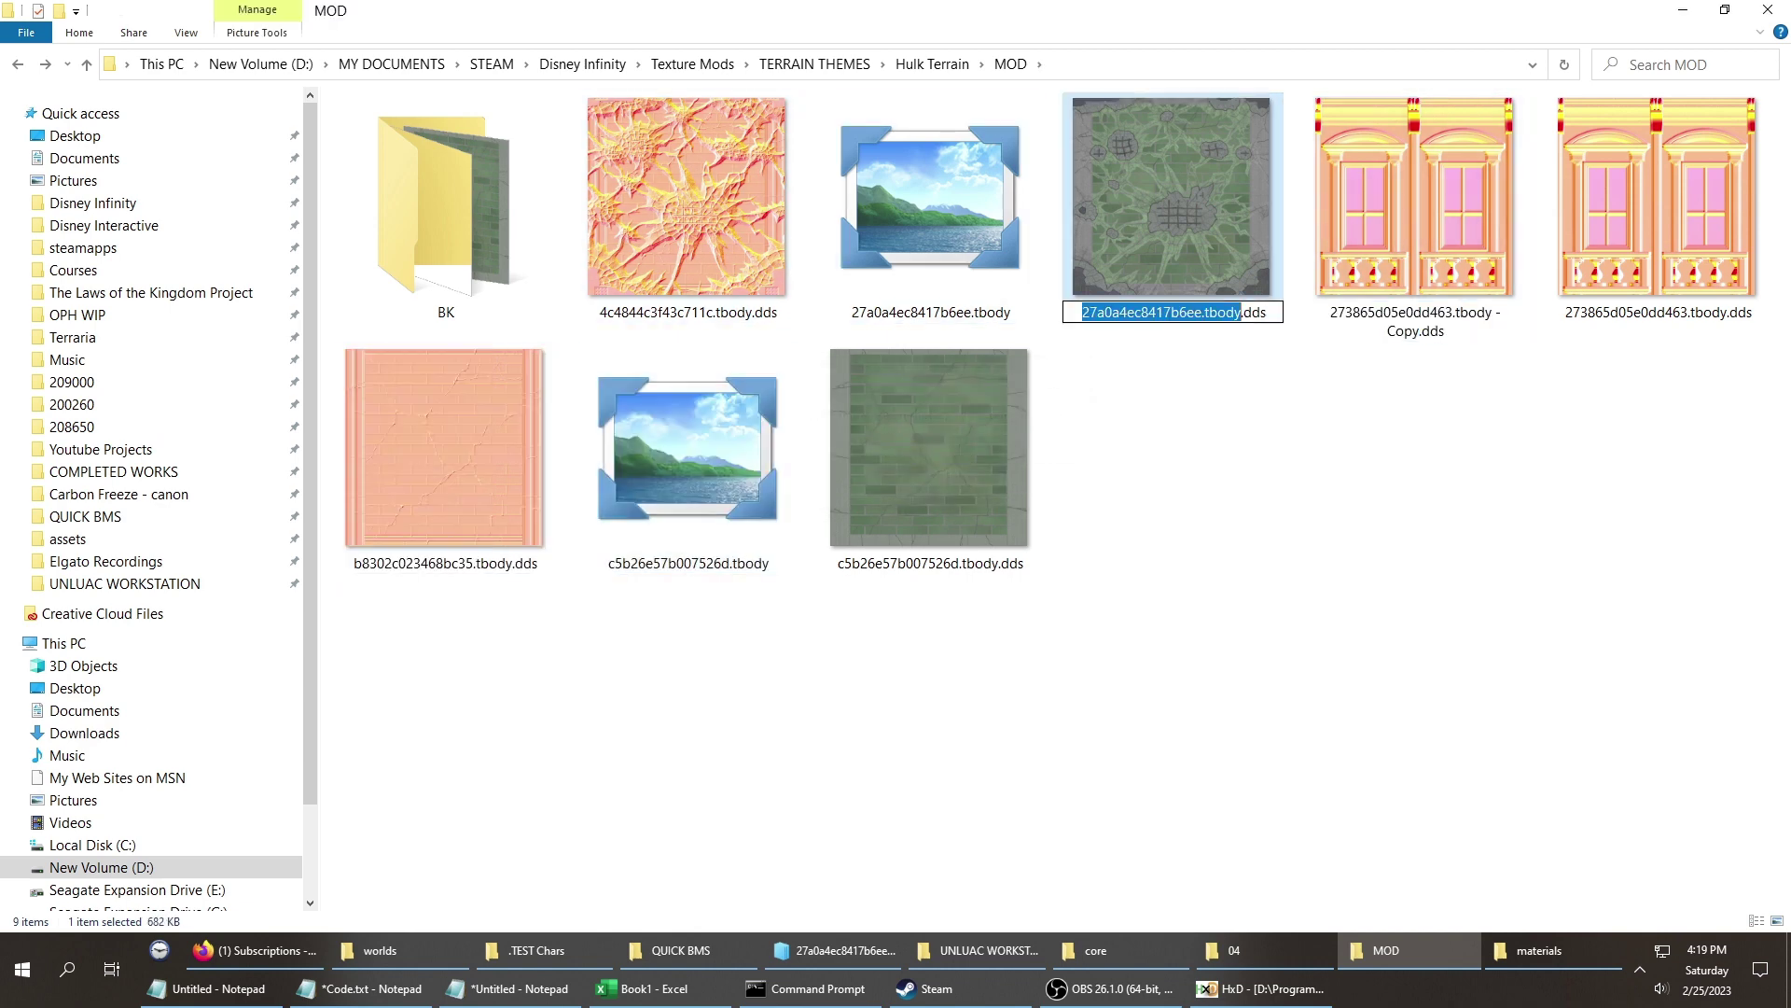
pyautogui.hotkey('ctrl', 'c')
pyautogui.press('Tab')
pyautogui.press('Tab')
pyautogui.press('Tab')
pyautogui.hotkey('ctrl', 'a')
pyautogui.hotkey('ctrl', 'v')
pyautogui.press('Return')
pyautogui.press('Return')
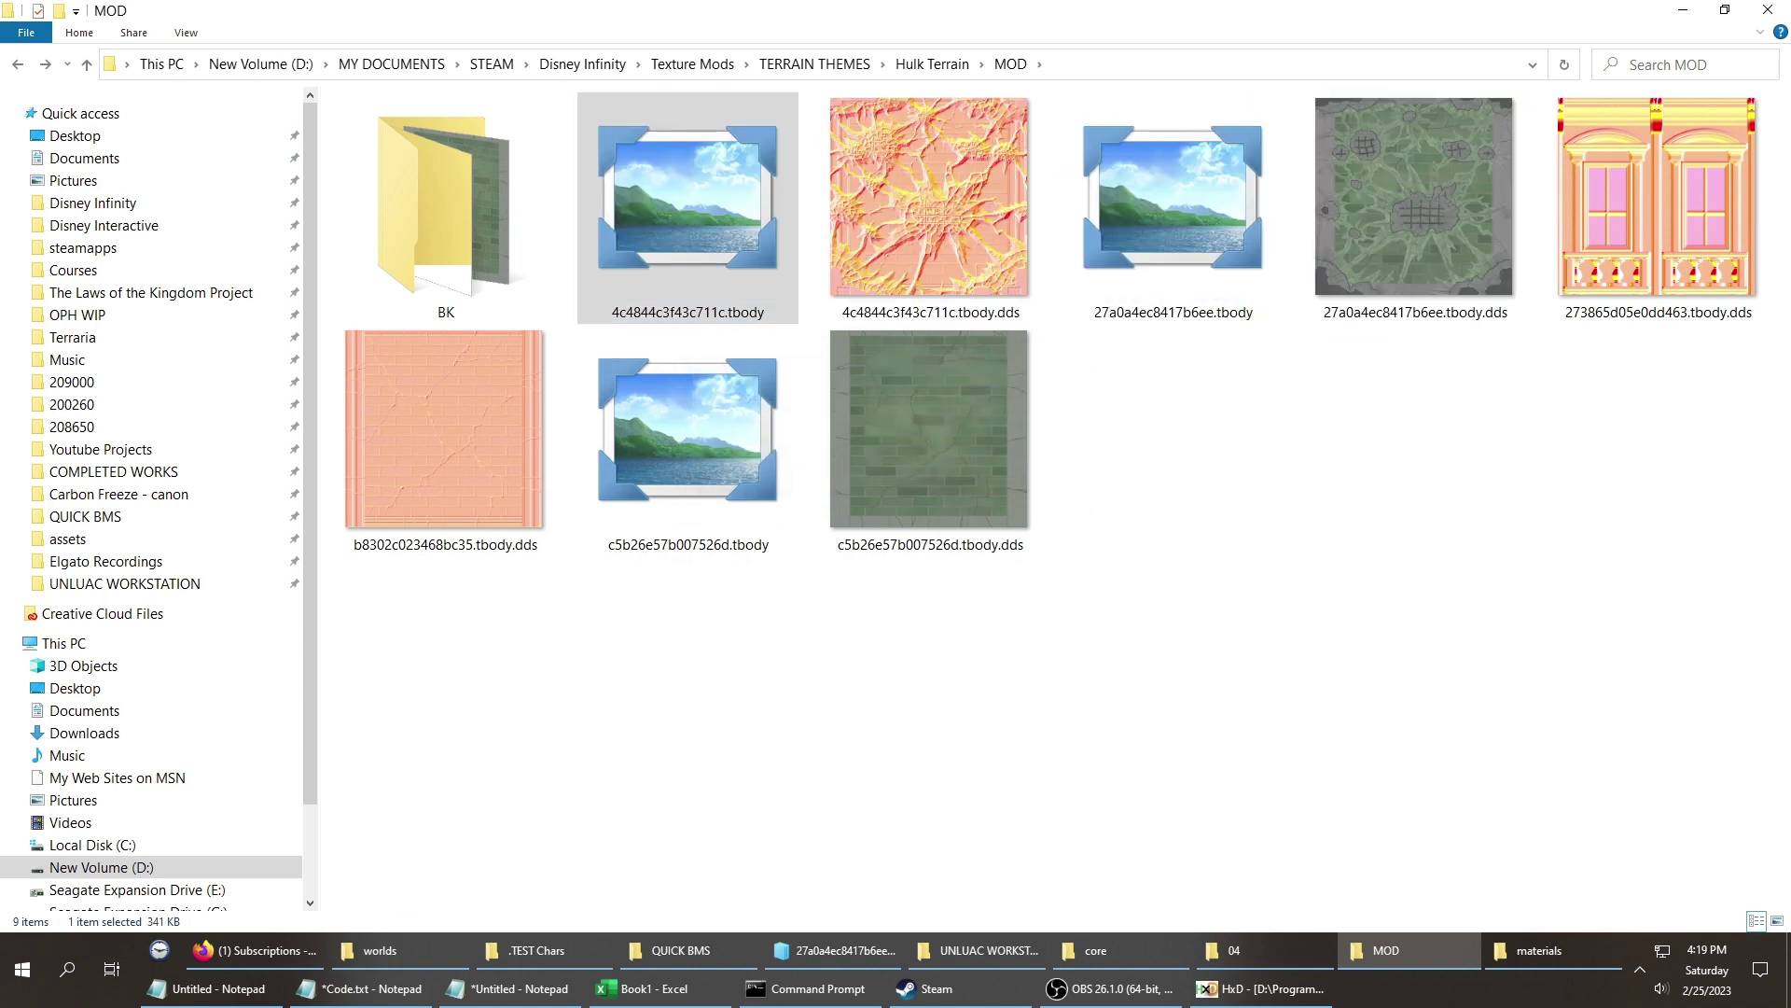
# Rename the remaining 273865d05e0dd463.tbody.dds as b8302c023468bc35.tbody, without the .dds extension.
pyautogui.click(68, 65)
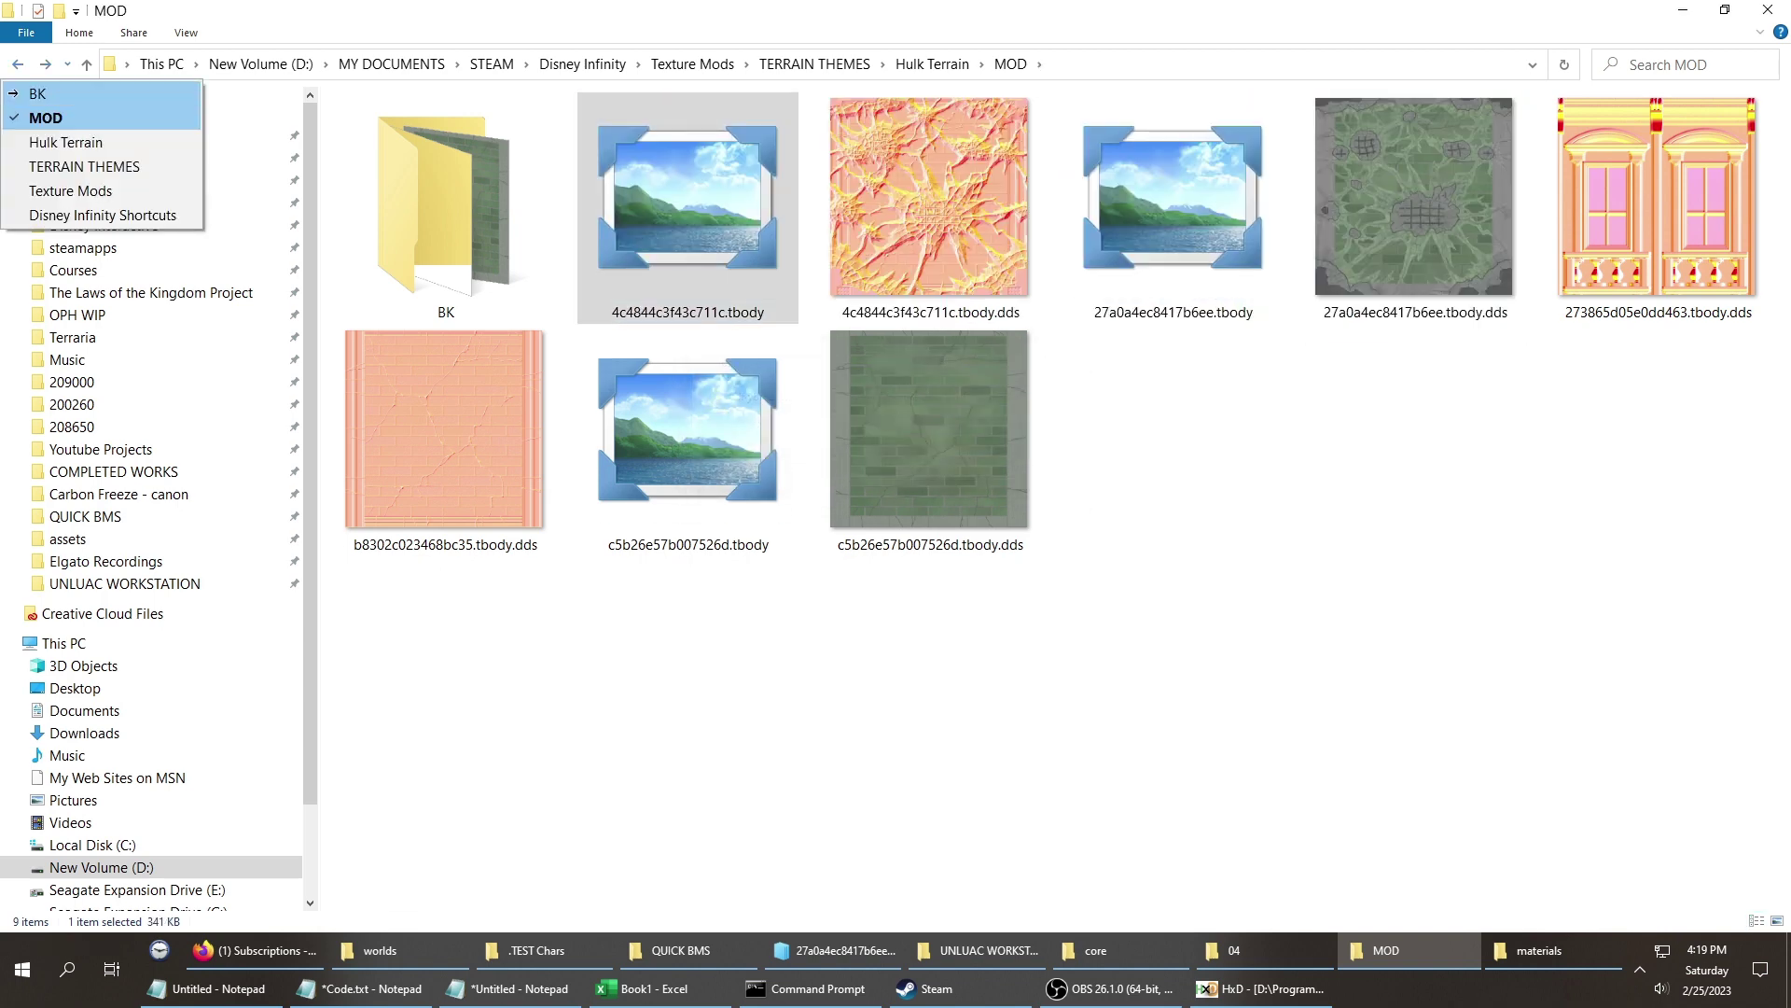
pyautogui.press('Escape')
pyautogui.click(445, 430)
pyautogui.press('F2')
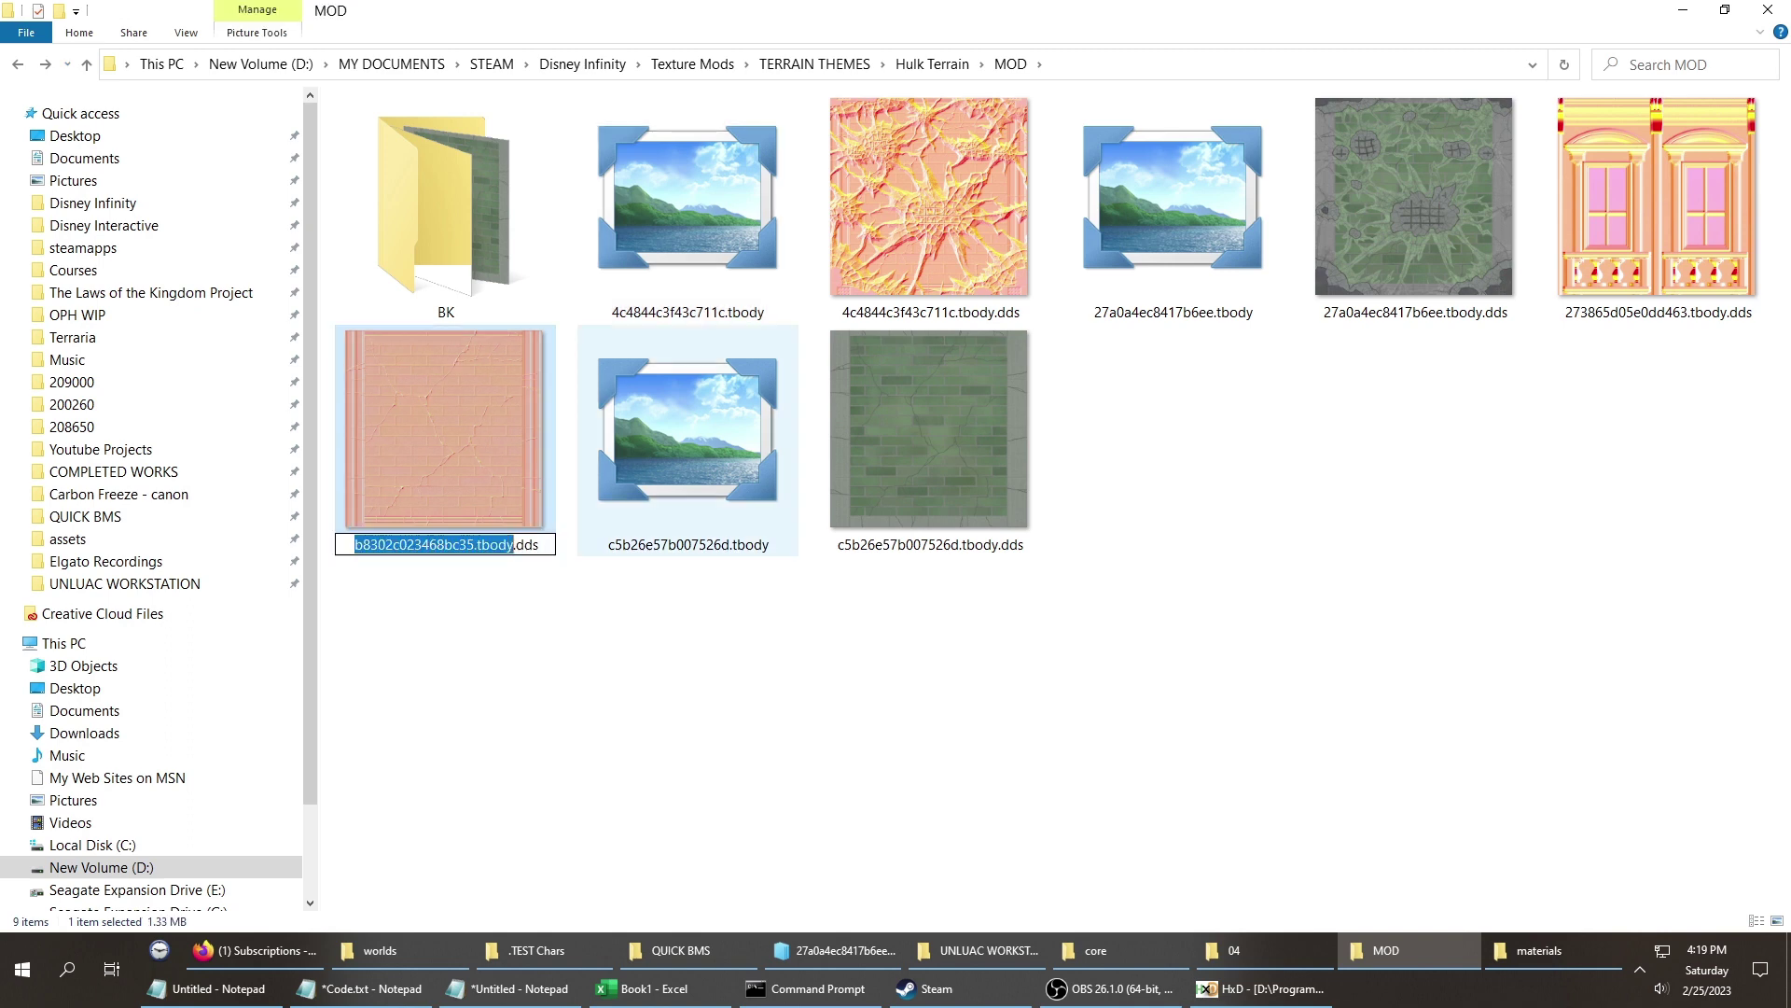
pyautogui.hotkey('ctrl', 'c')
pyautogui.hotkey('shift', 'Tab')
pyautogui.hotkey('ctrl', 'a')
pyautogui.hotkey('ctrl', 'v')
pyautogui.press('Return')
pyautogui.press('Return')
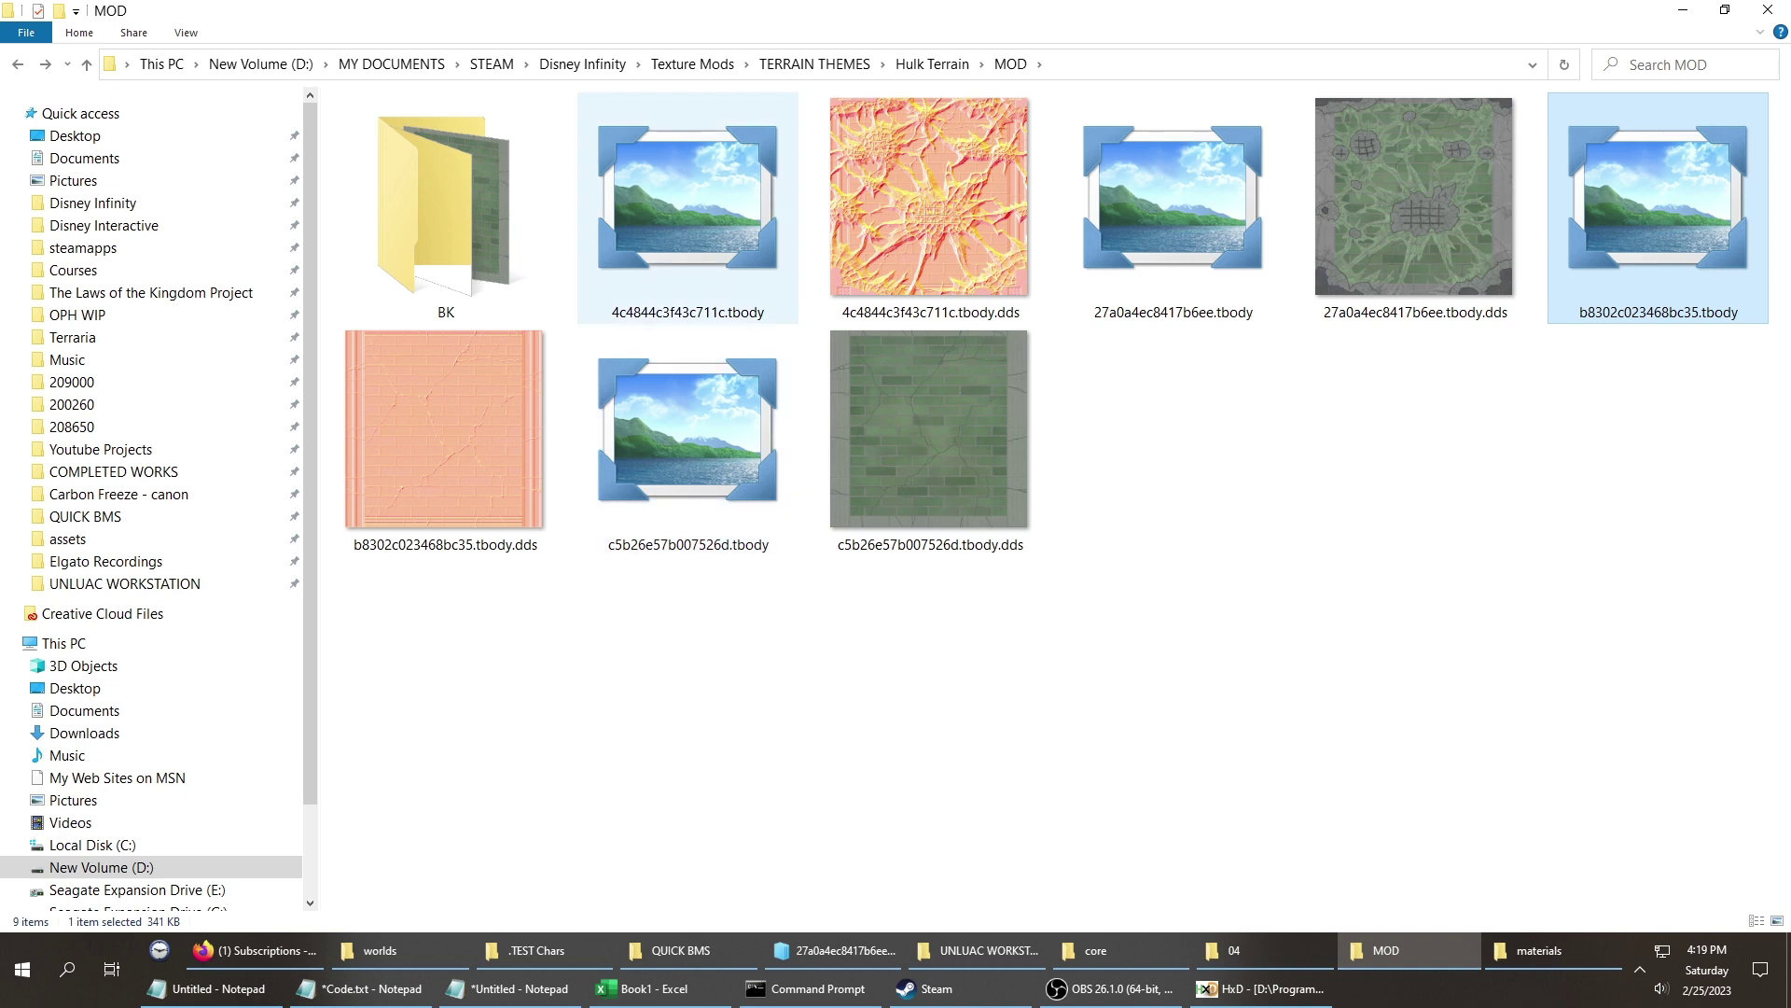
# Copy the four renamed .tbody files from MOD into the game's assets textures folder, replacing the existing files.
pyautogui.click(639, 182)
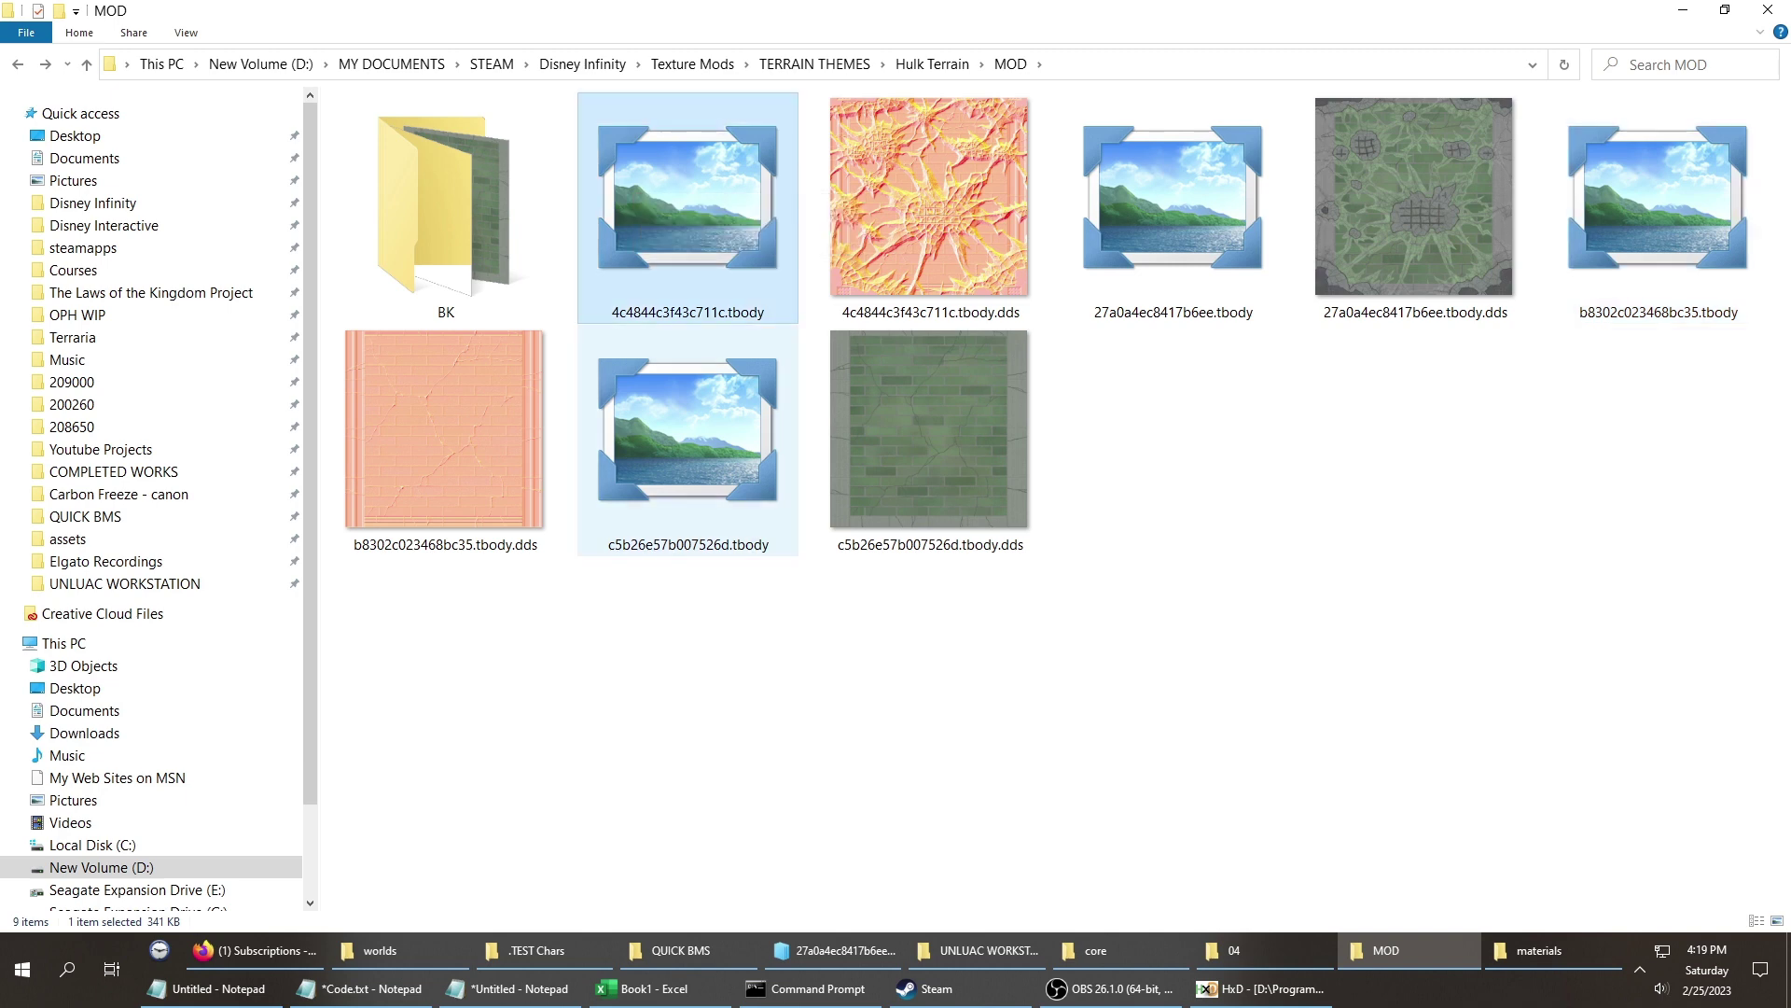
pyautogui.keyDown('ctrl'); pyautogui.click(688, 429); pyautogui.keyUp('ctrl')
pyautogui.keyDown('ctrl'); pyautogui.click(1173, 205); pyautogui.keyUp('ctrl')
pyautogui.keyDown('ctrl'); pyautogui.click(1658, 205); pyautogui.keyUp('ctrl')
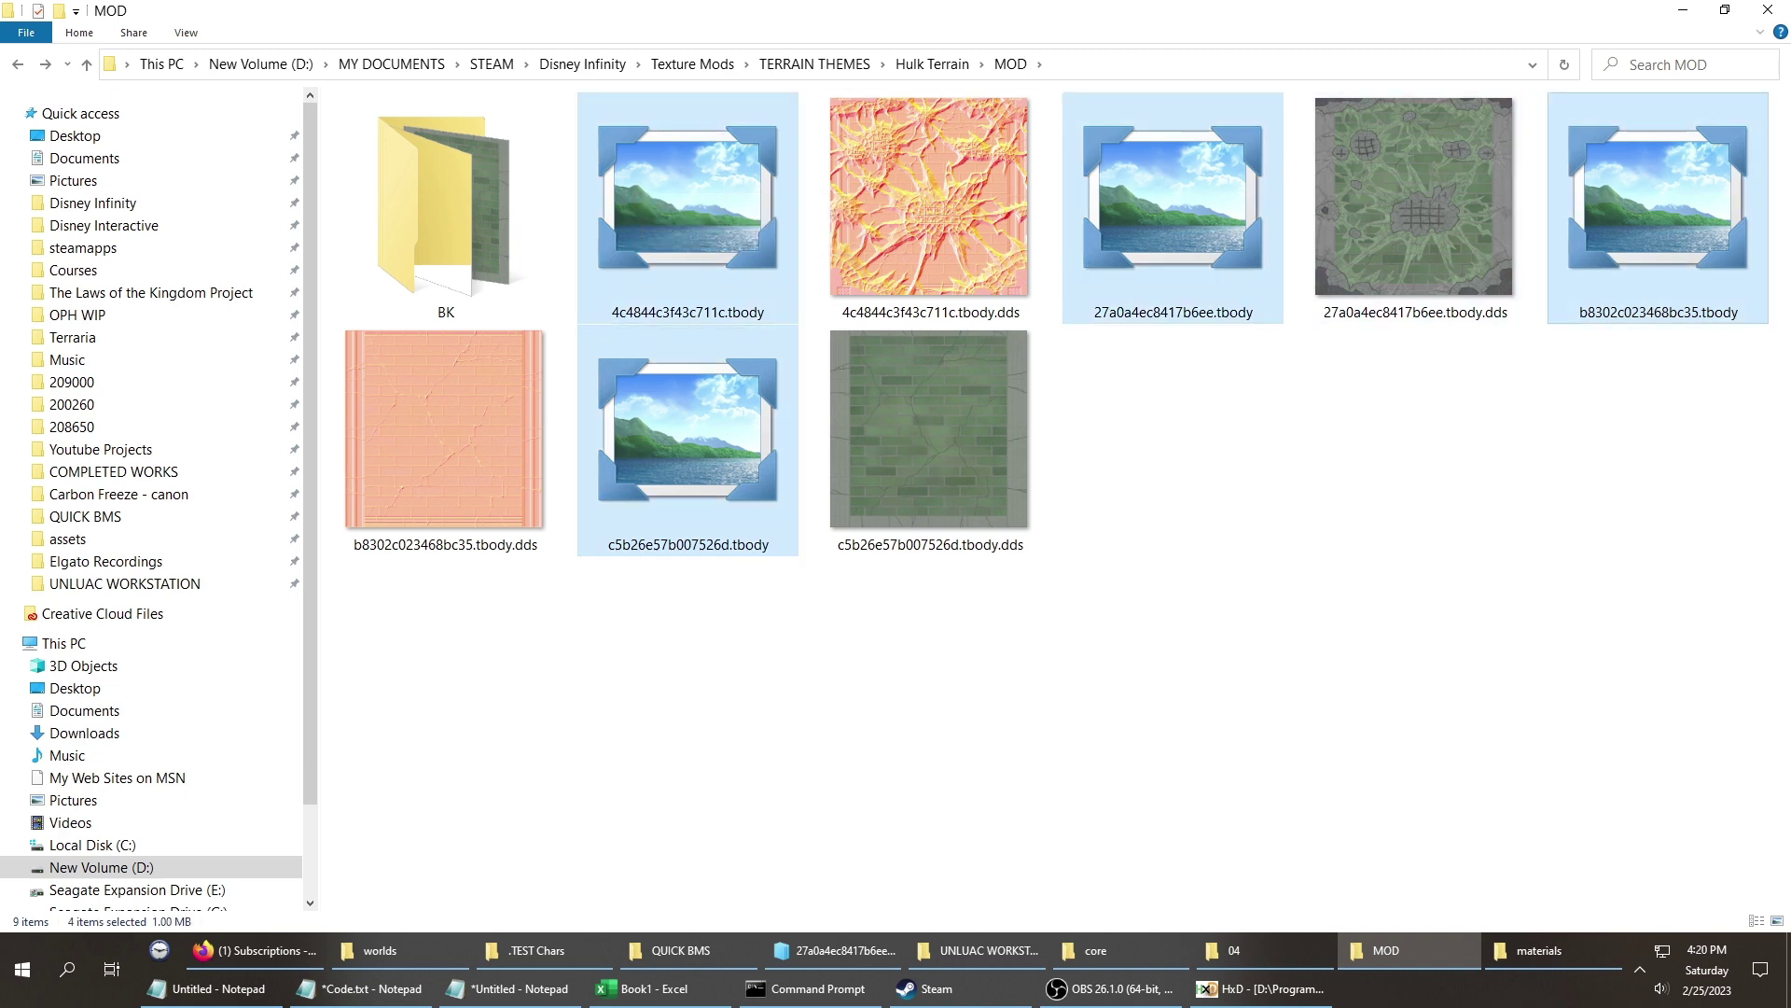
pyautogui.hotkey('alt', 'Tab')
pyautogui.hotkey('alt', 'Tab')
pyautogui.hotkey('alt', 'Tab')
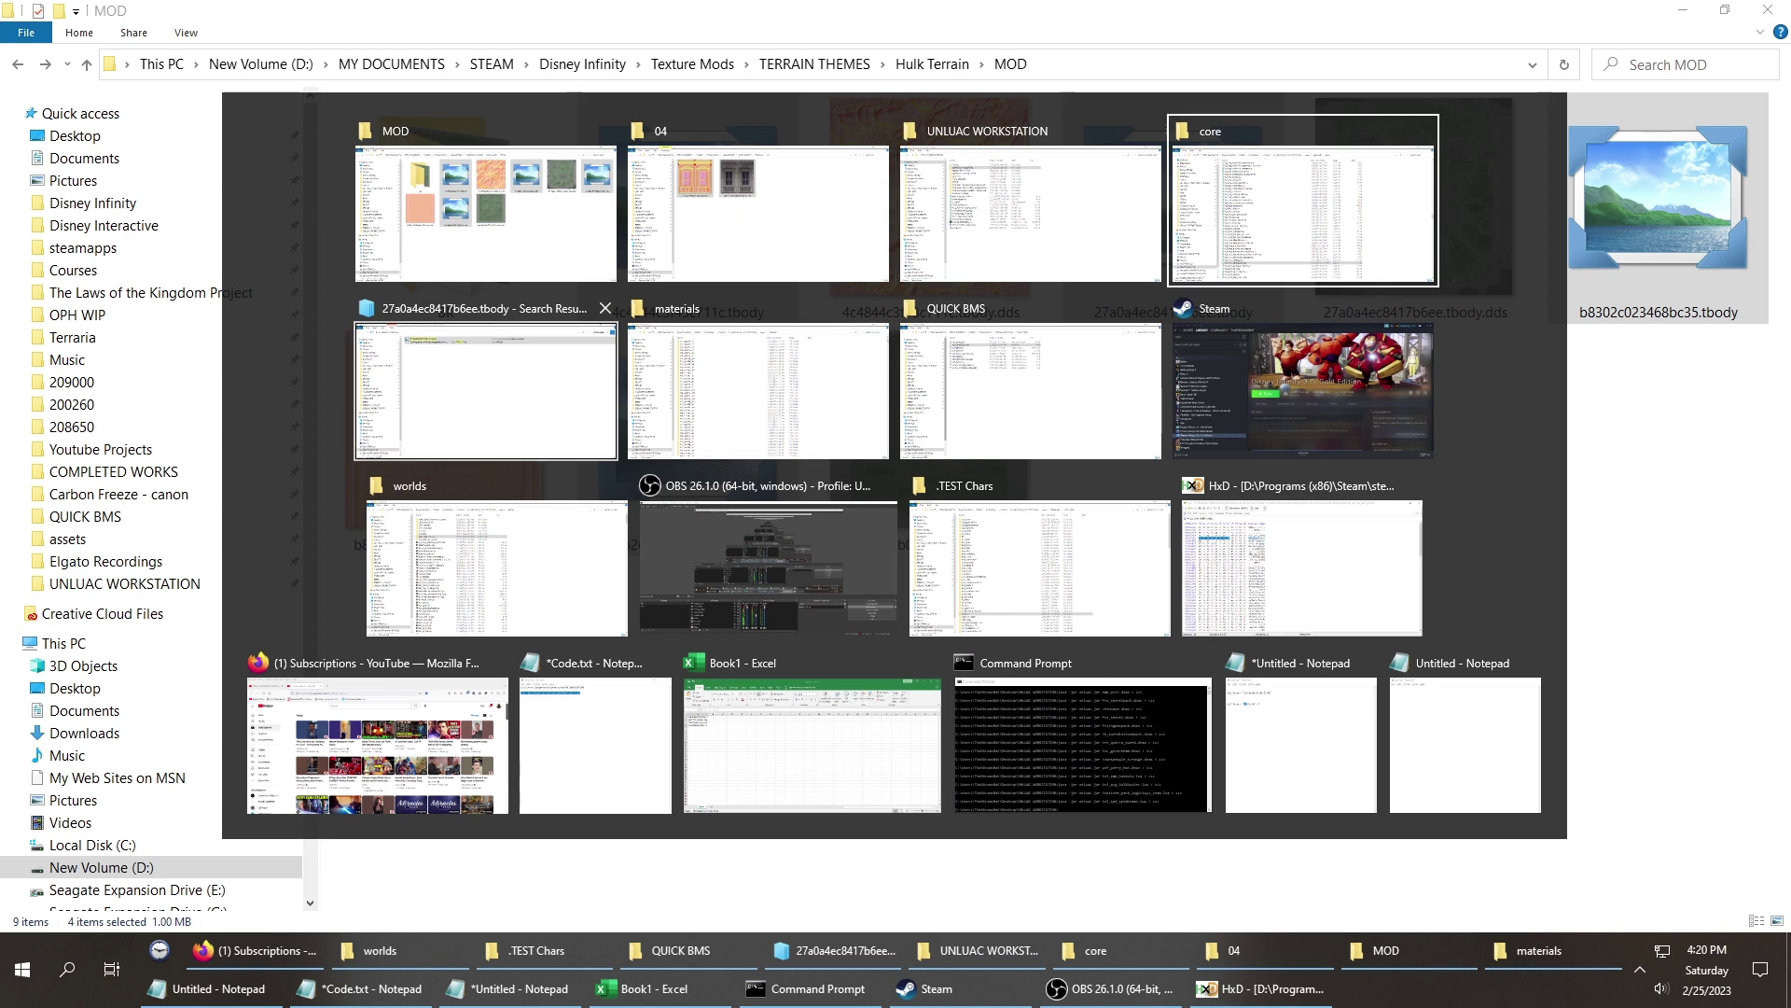
pyautogui.click(486, 390)
pyautogui.hotkey('alt', 'Up')
pyautogui.hotkey('ctrl', 'v')
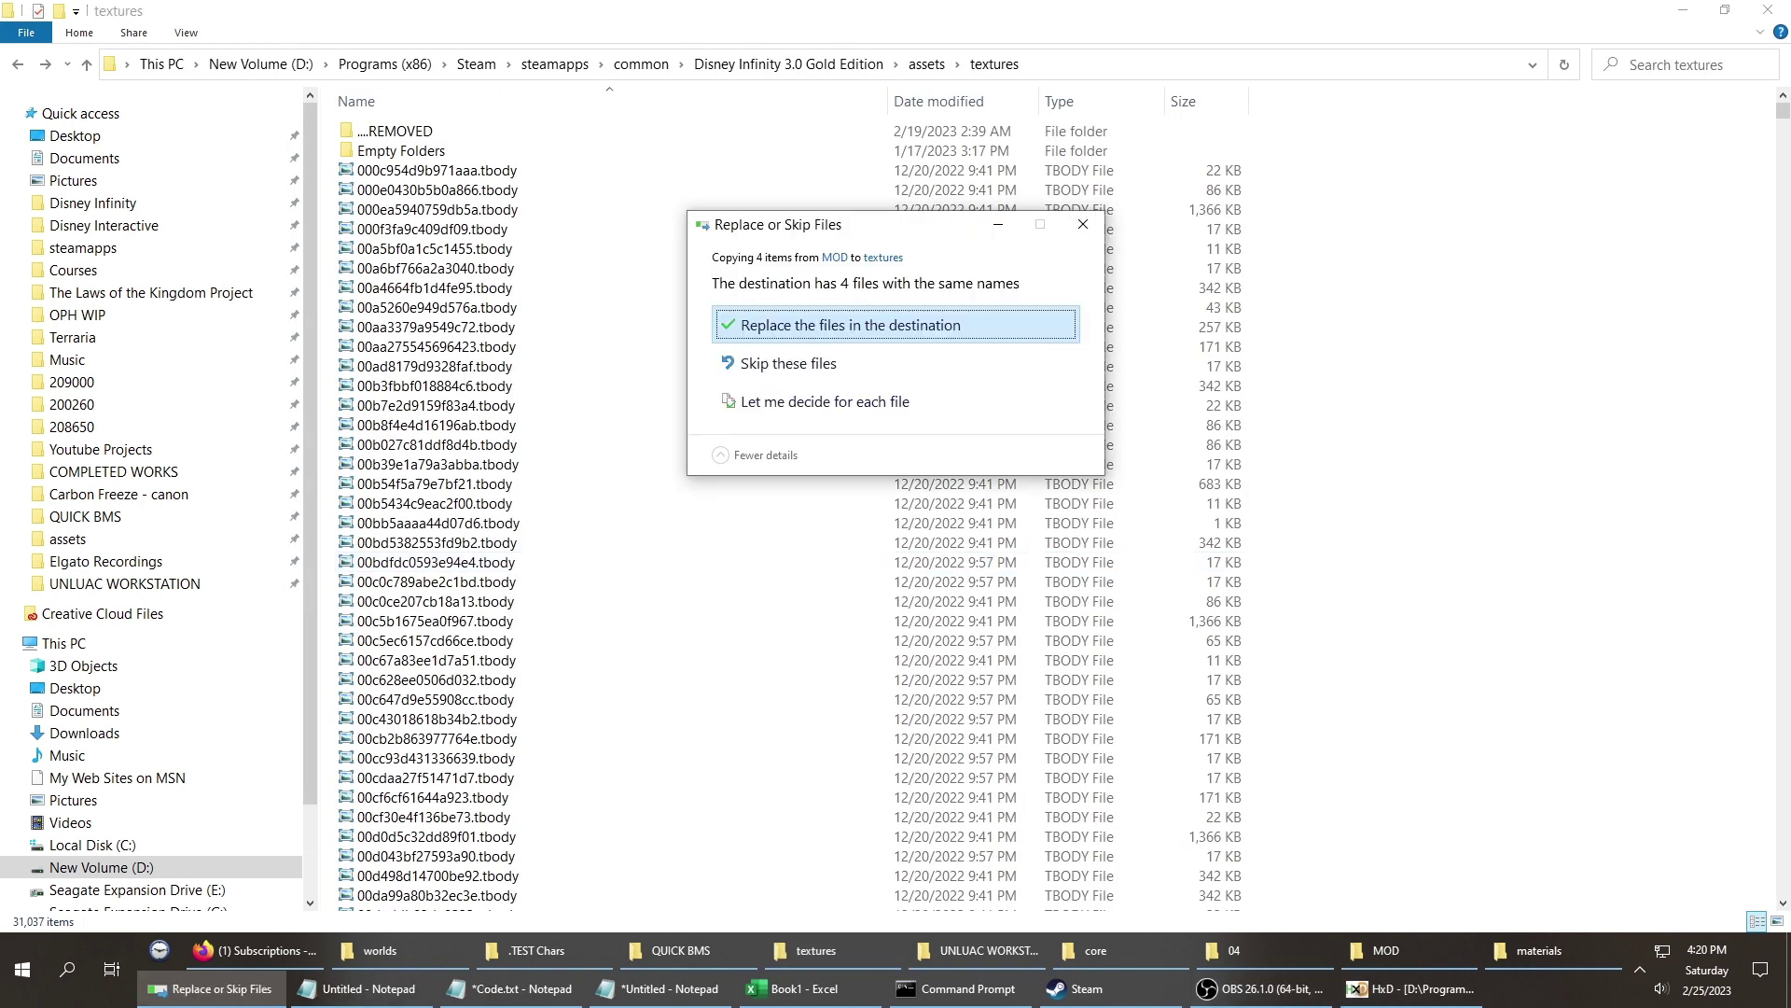
pyautogui.click(821, 327)
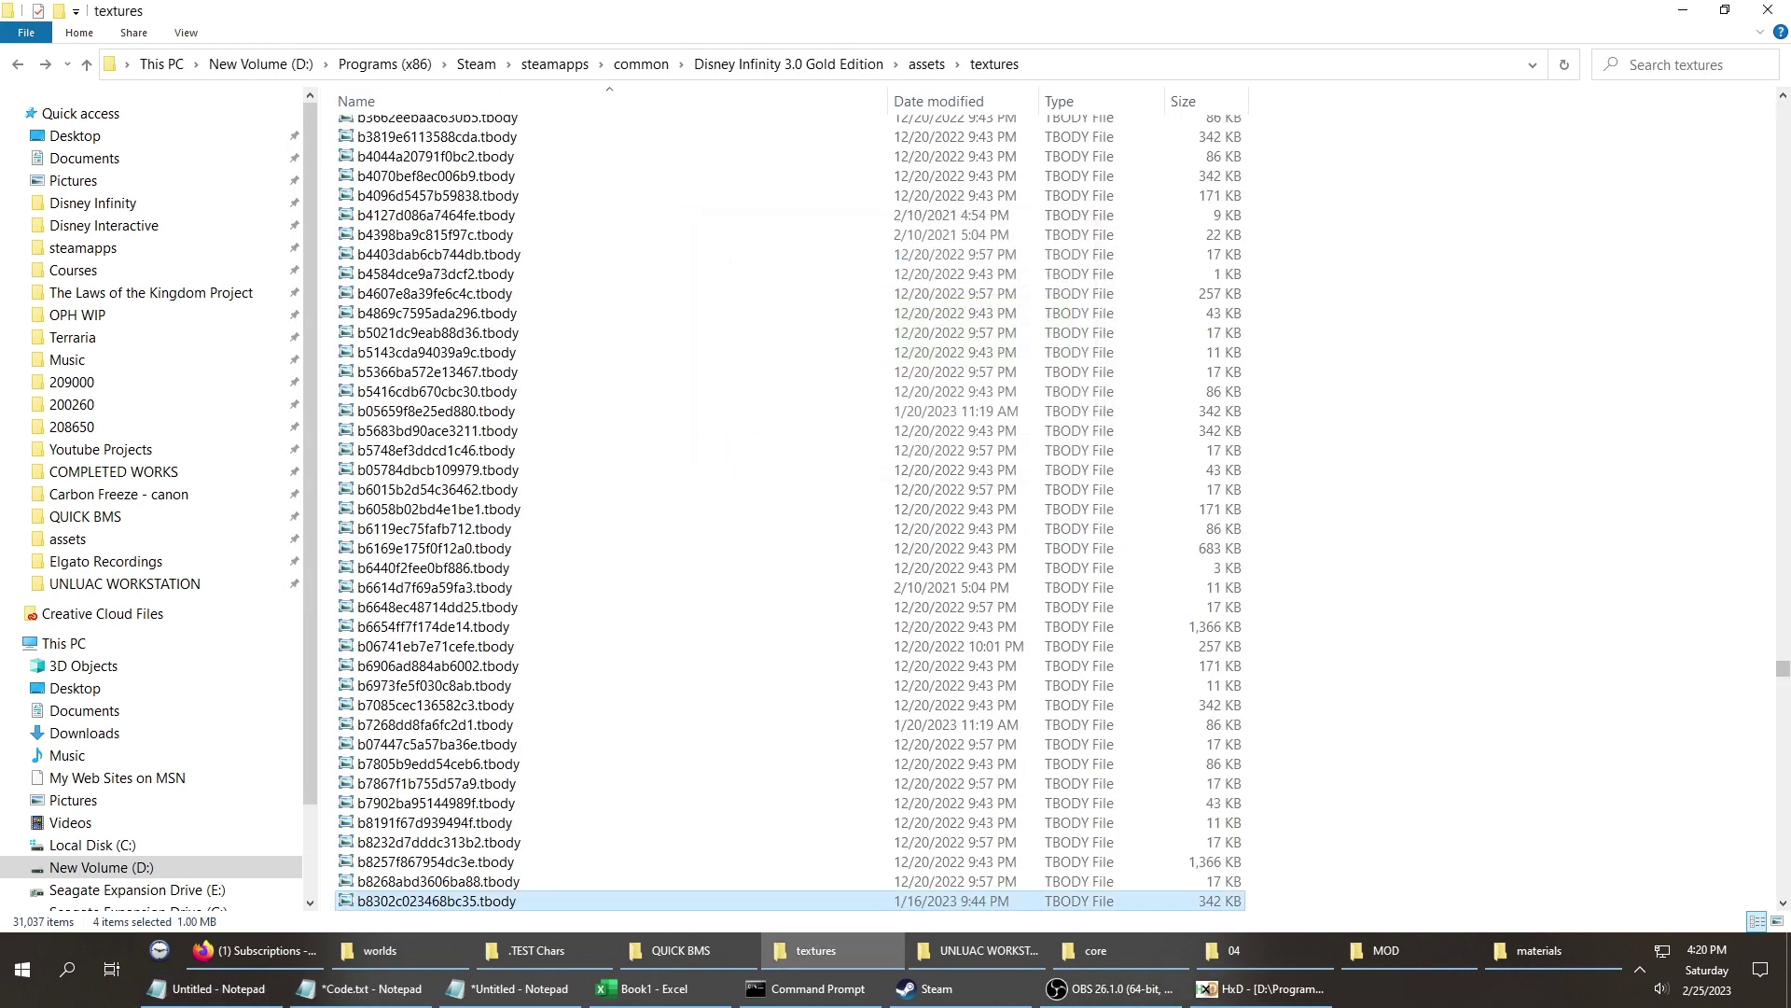
# Switch to Steam and launch Disney Infinity 3.0: Gold Edition.
pyautogui.click(961, 988)
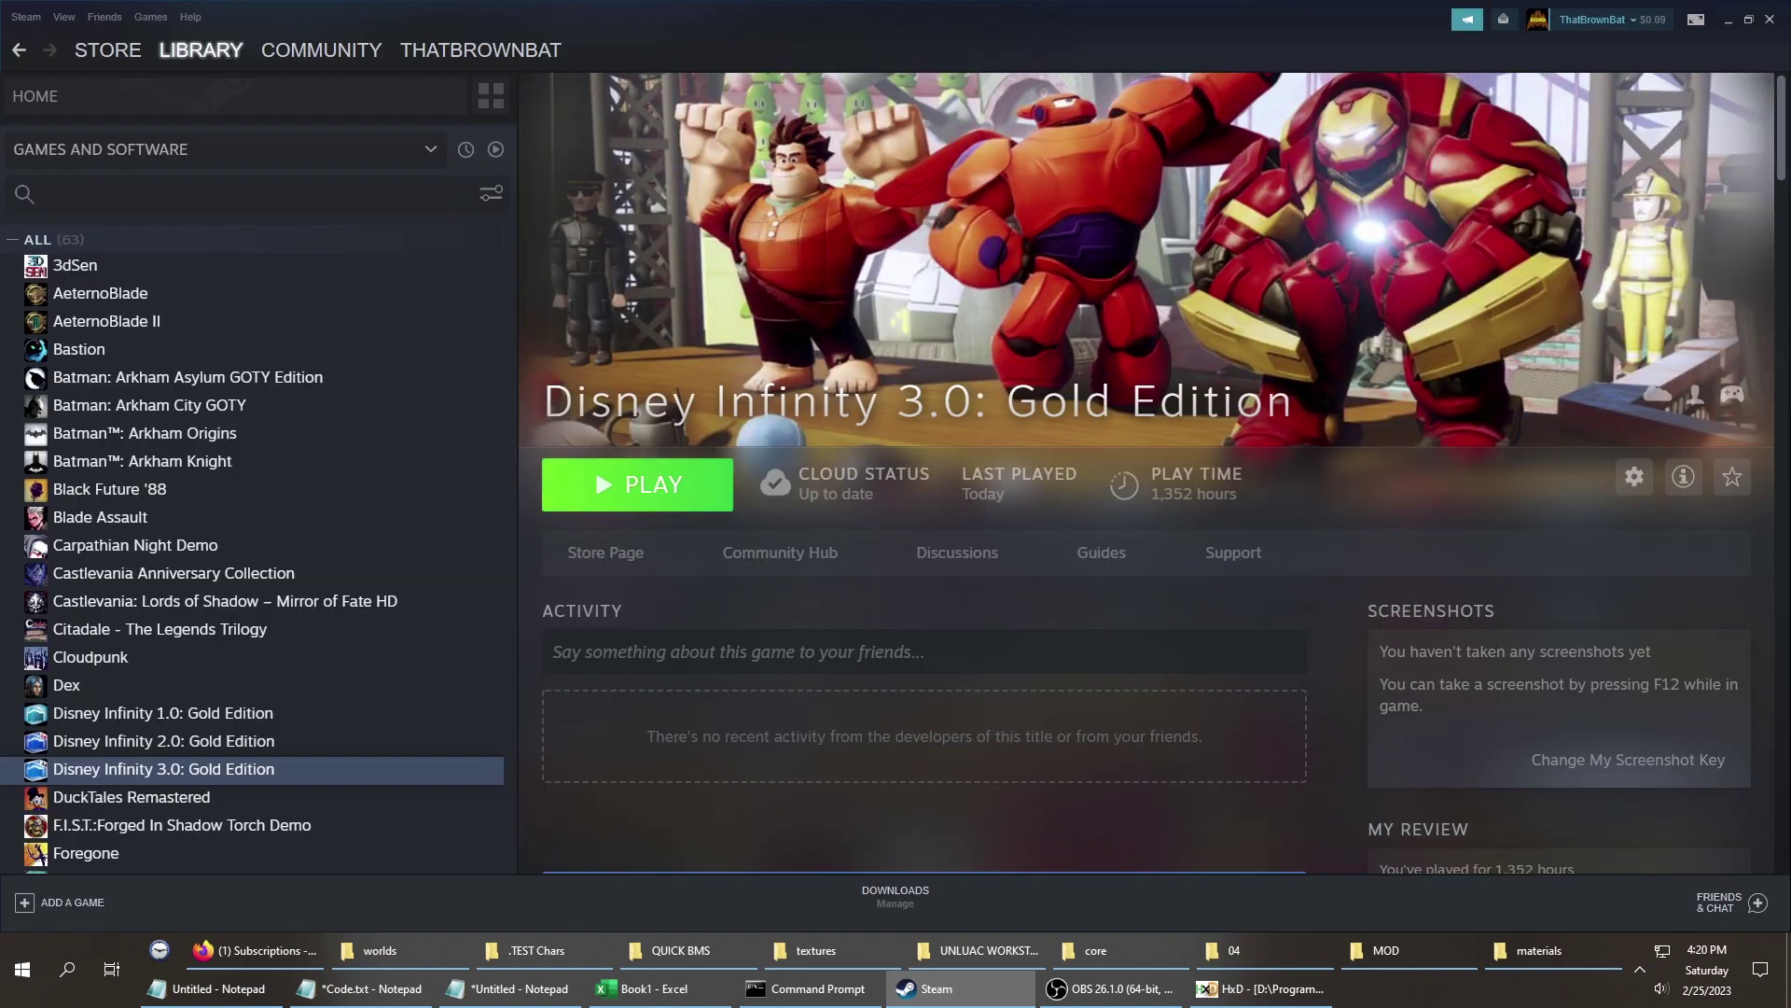
pyautogui.click(637, 484)
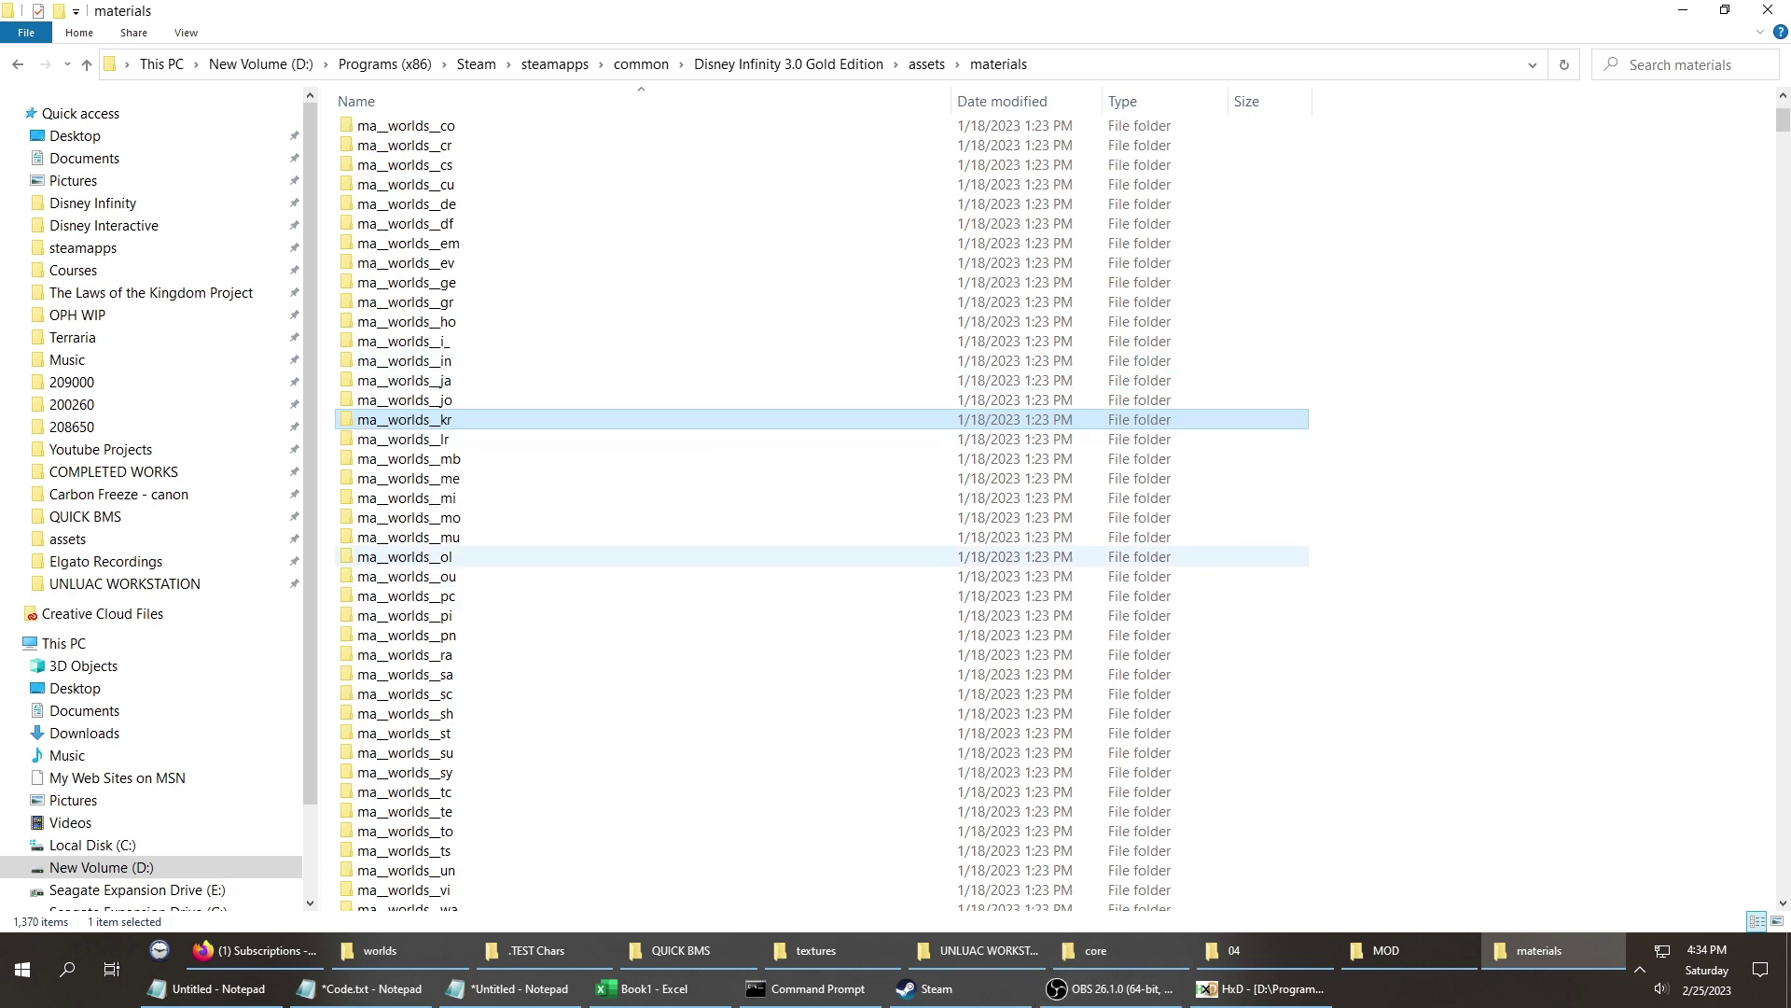
# Look through the game's materials folder, from the ma__worlds subfolders to the materials__worlds__rr .mtb files.
pyautogui.scroll(-5, 541, 565)
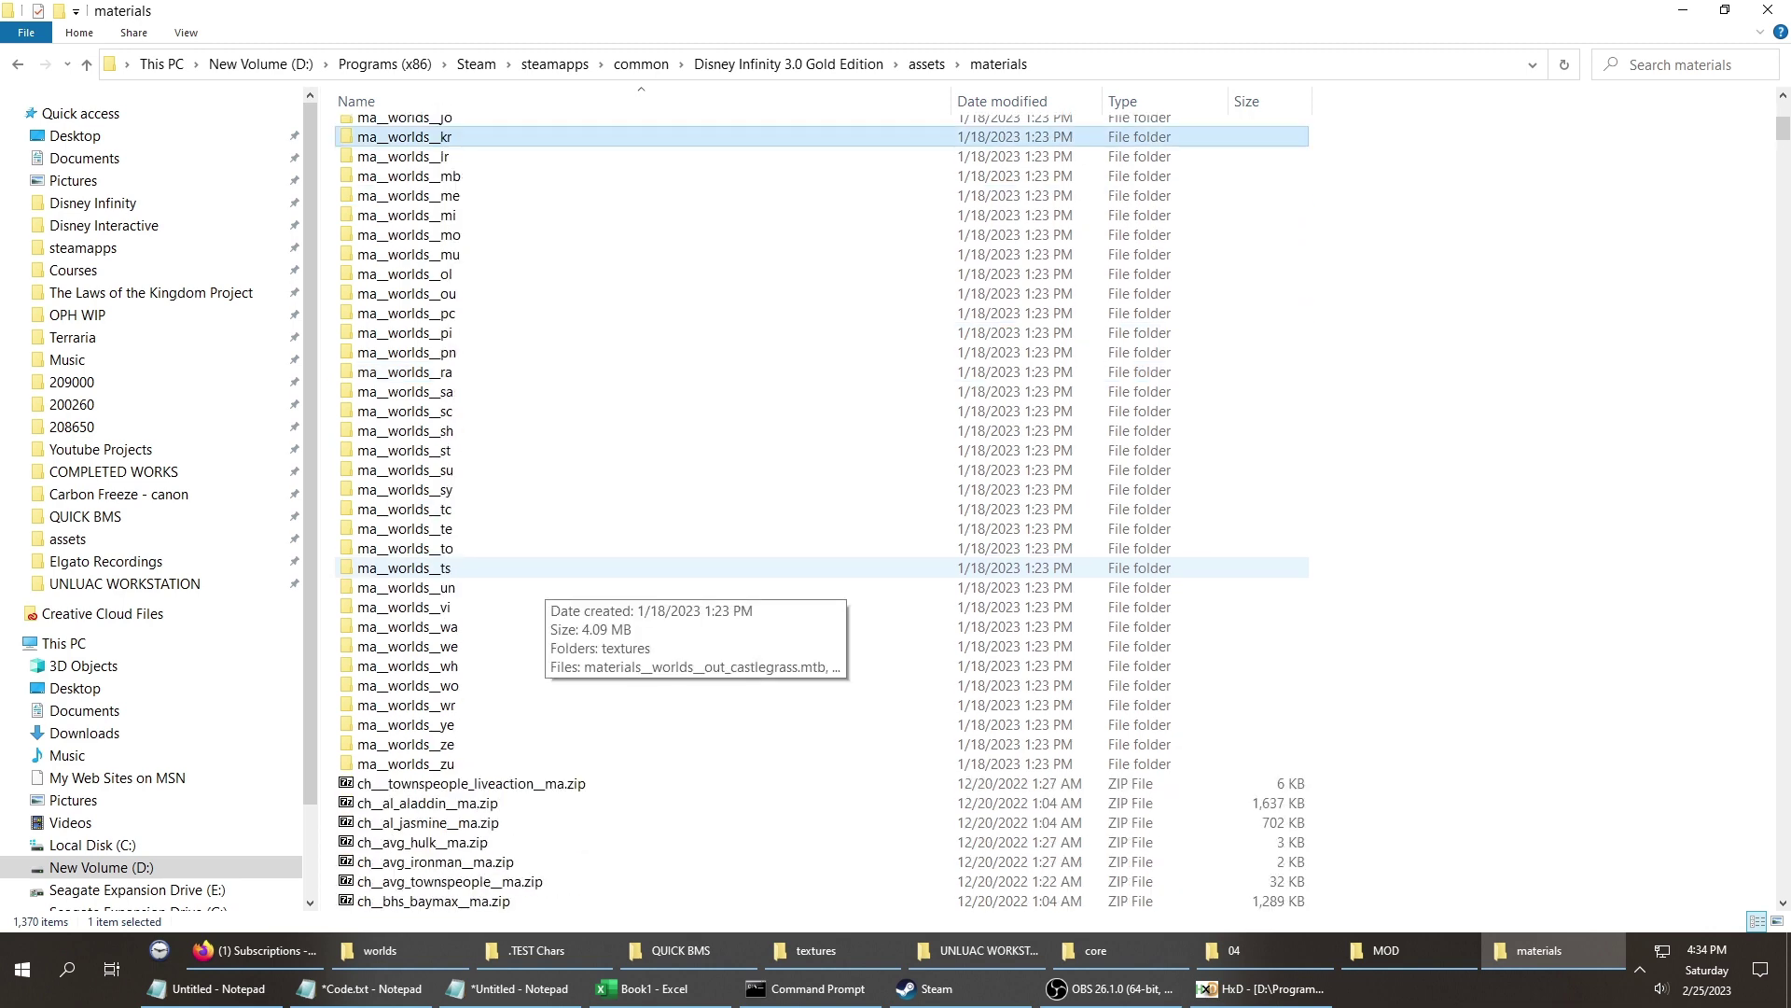
pyautogui.scroll(-4, 541, 570)
pyautogui.scroll(5, 541, 575)
pyautogui.scroll(7, 541, 578)
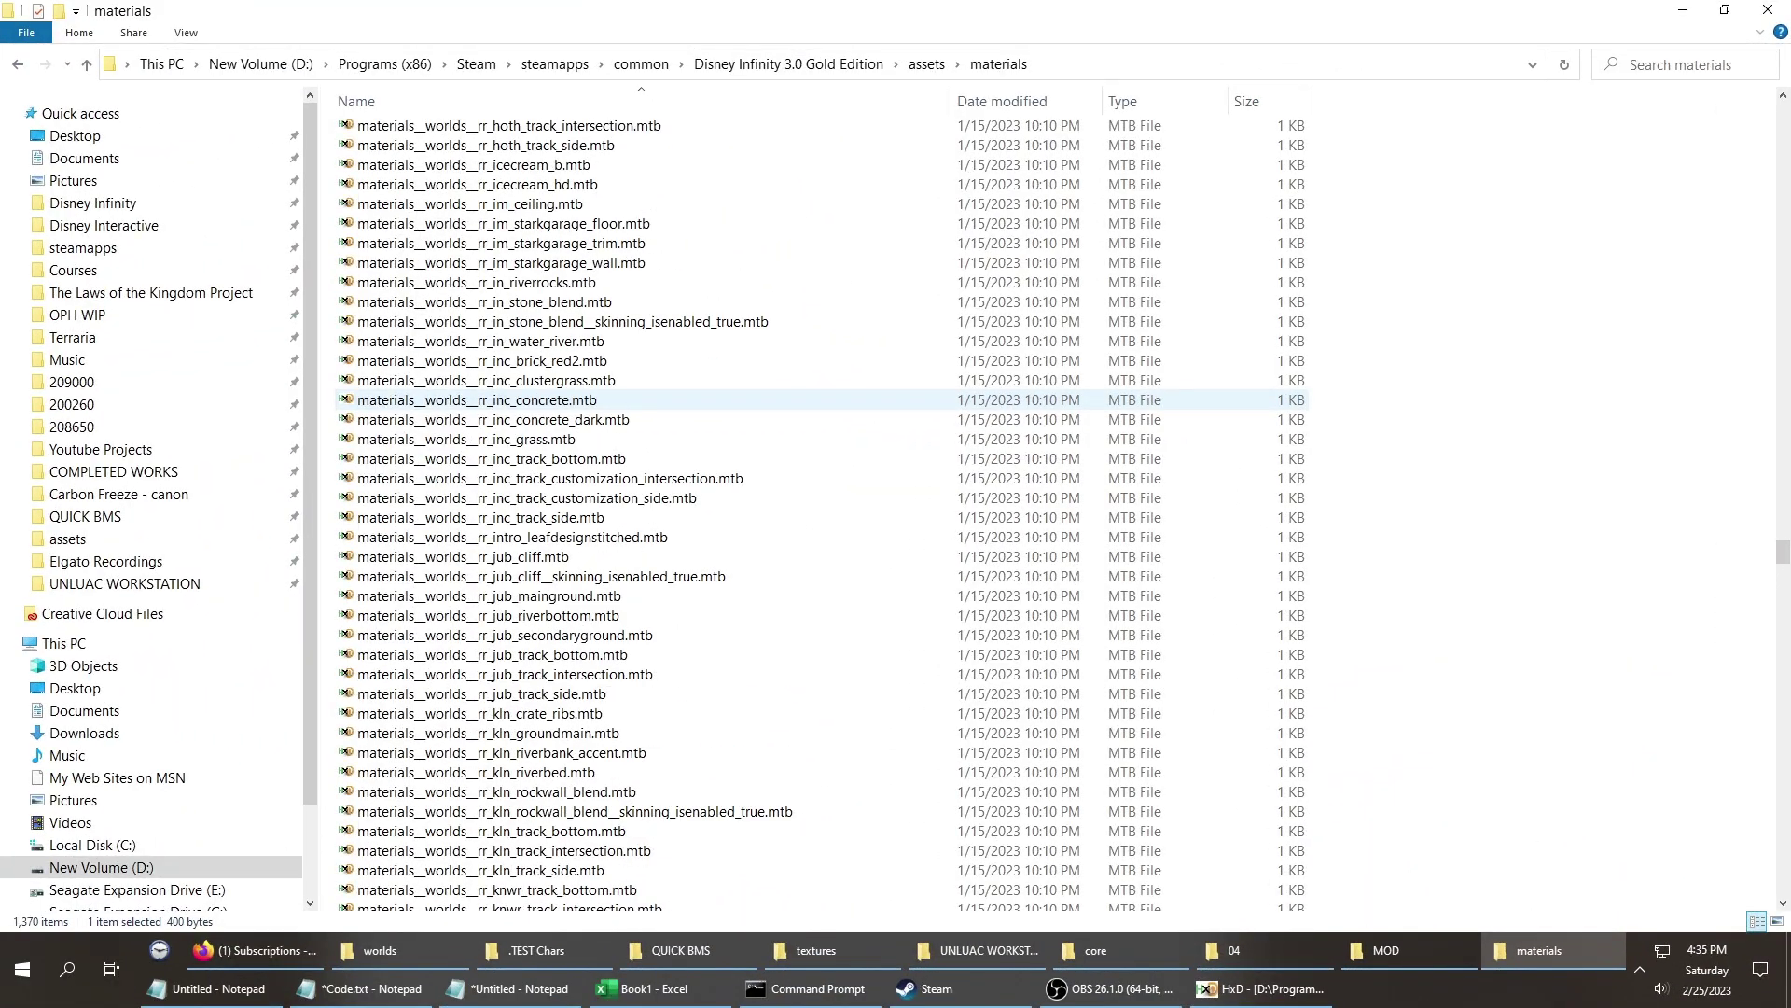
pyautogui.scroll(2, 541, 399)
pyautogui.scroll(1, 541, 399)
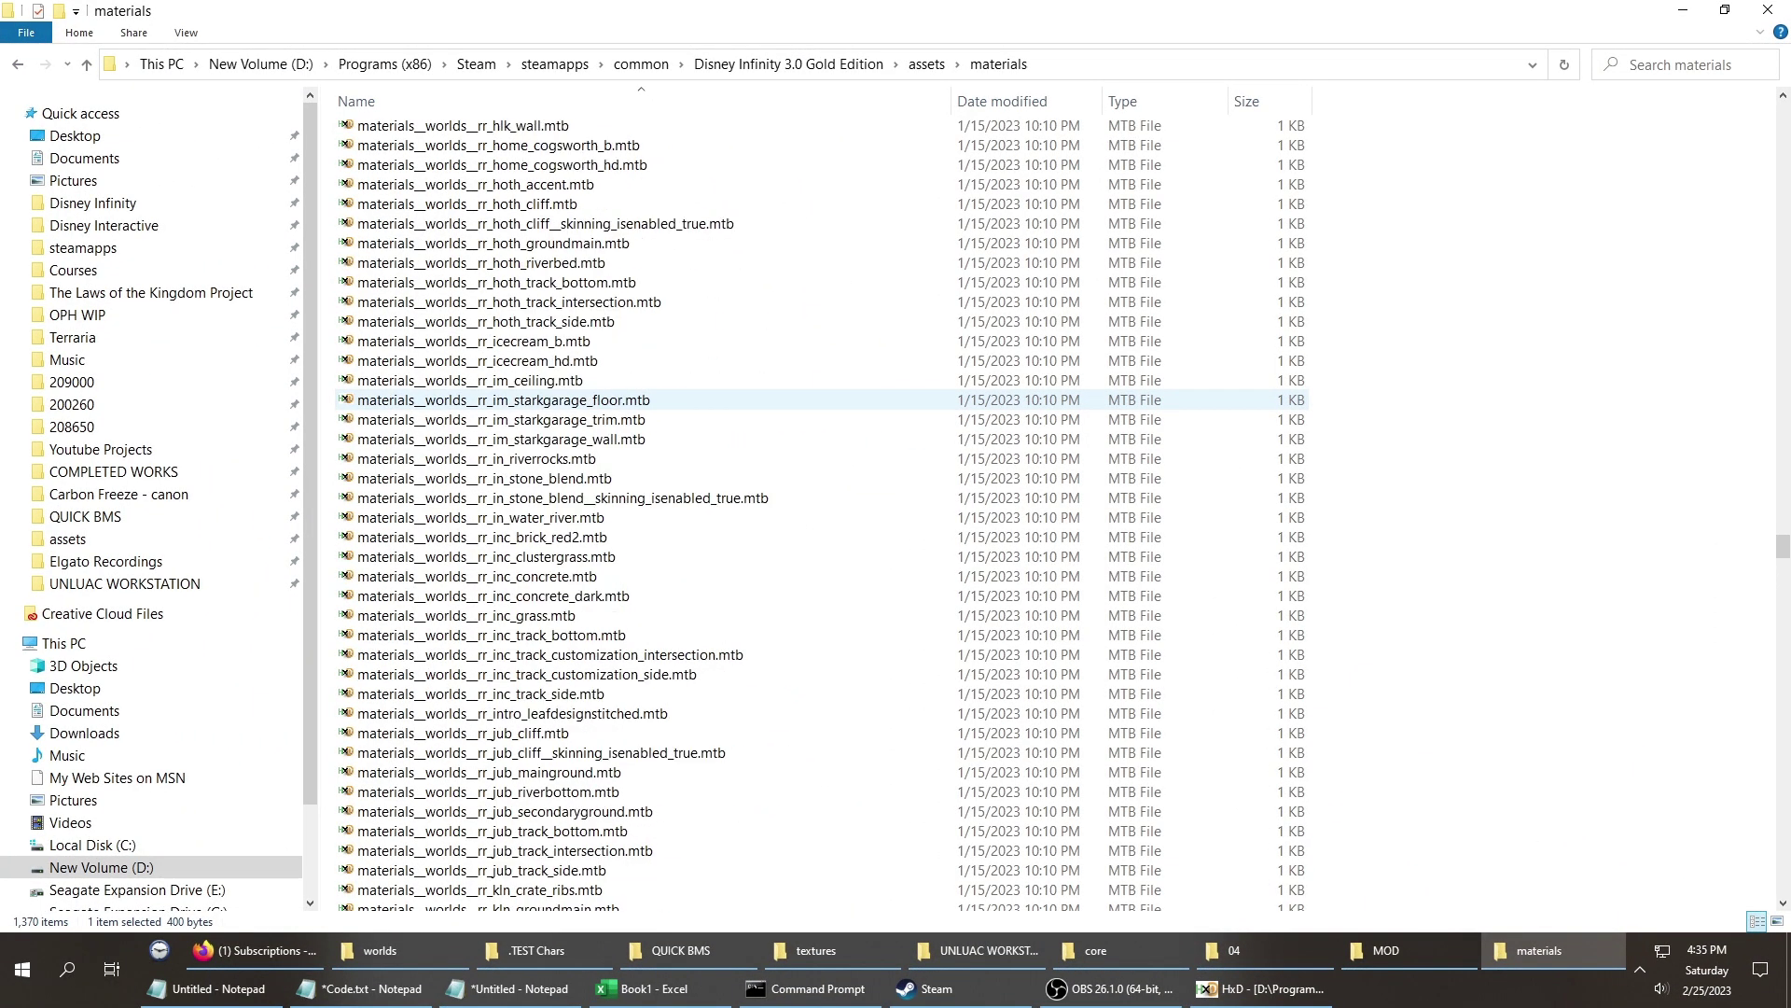
pyautogui.scroll(-8, 541, 406)
pyautogui.scroll(-14, 541, 411)
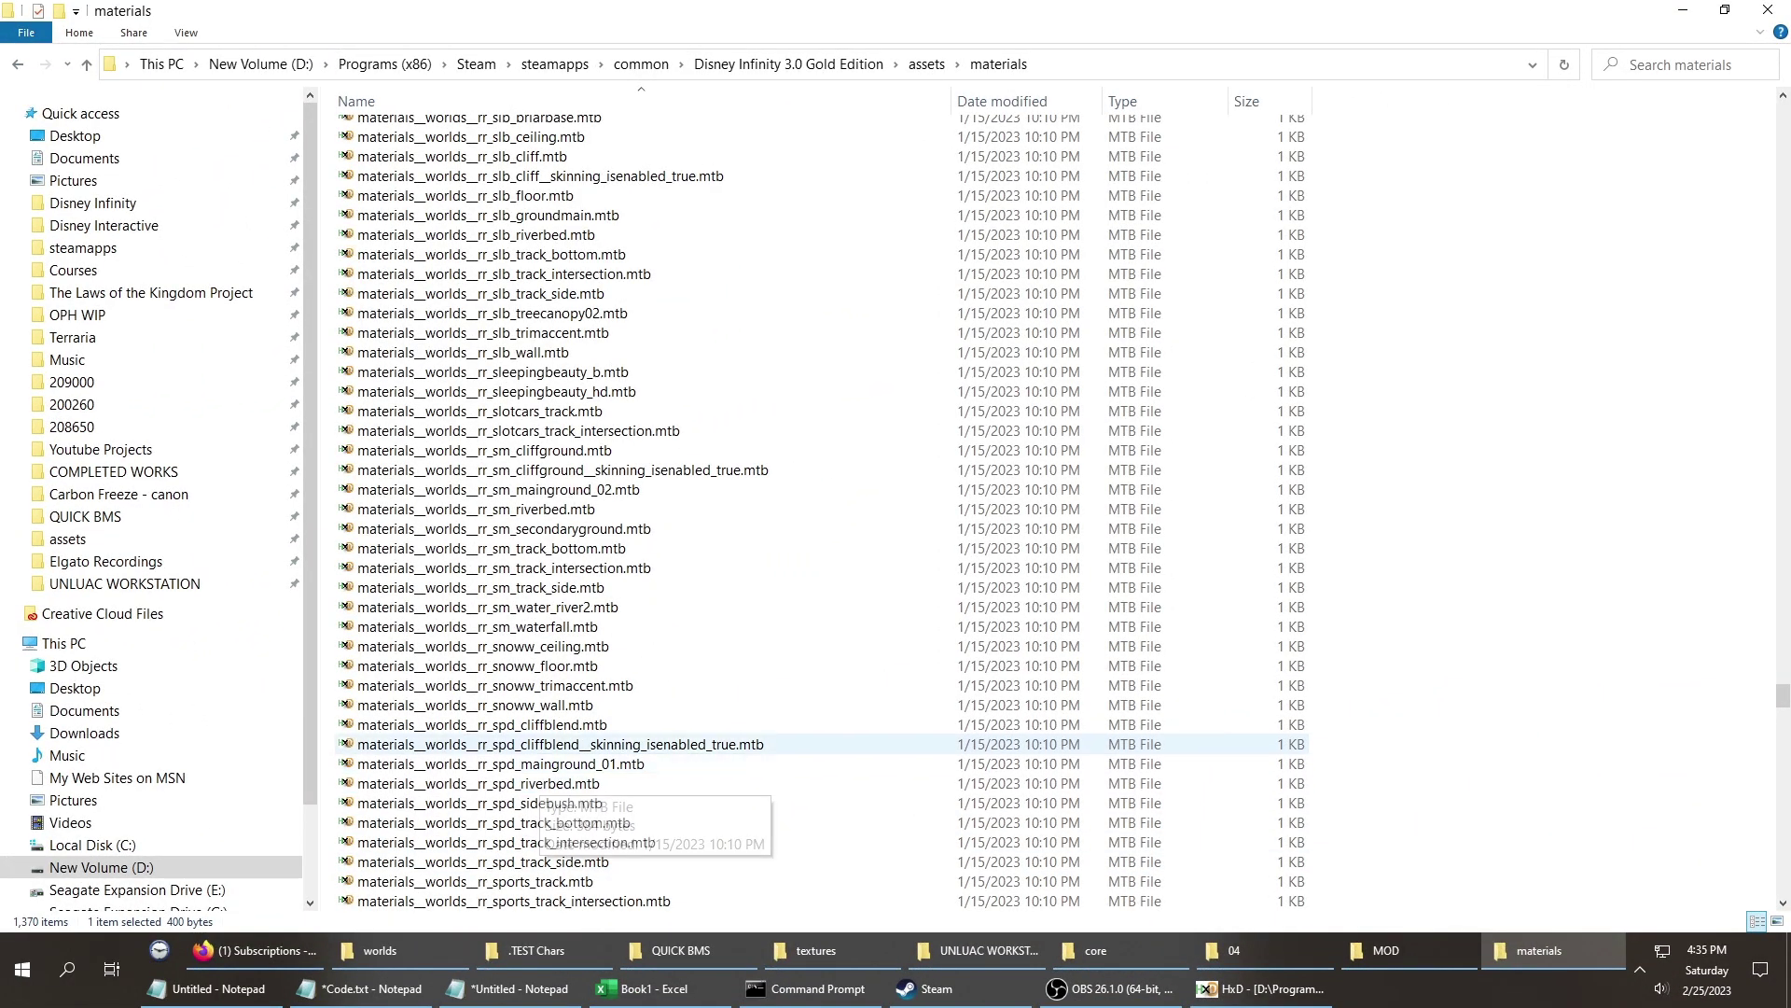
# Review the materials__worlds__rr_spd .mtb files and select the whole group from cliffblend to track_side.
pyautogui.click(541, 724)
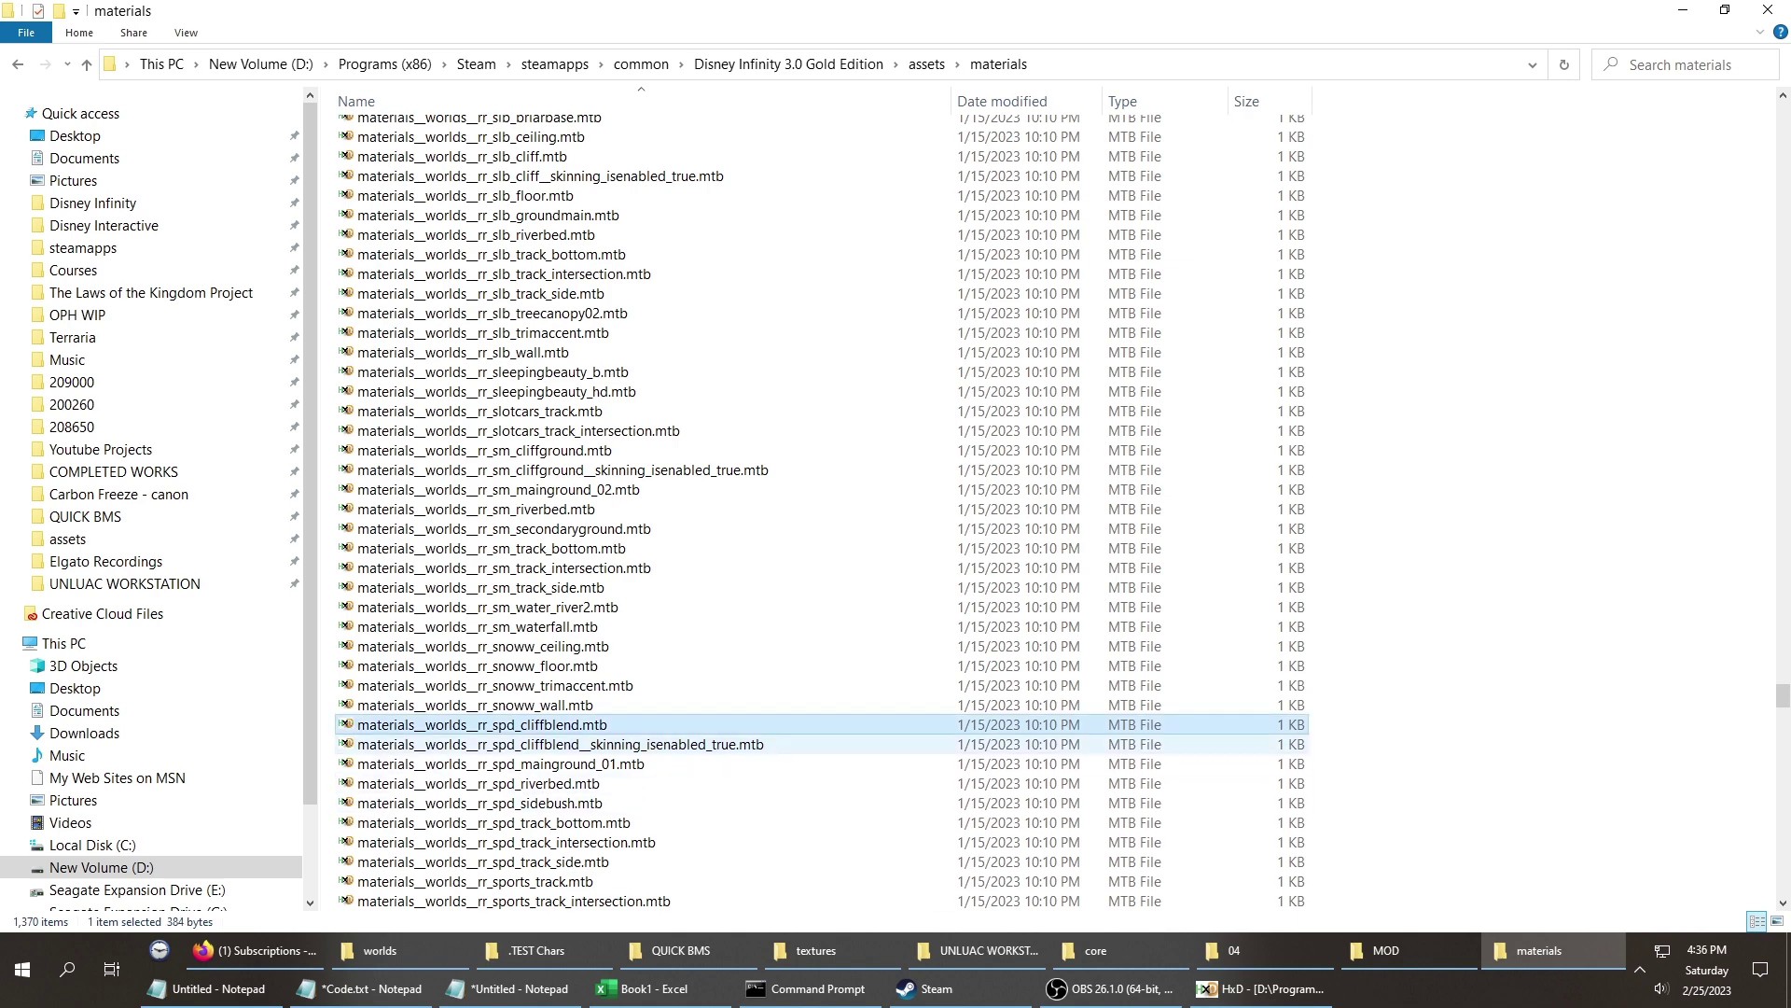
pyautogui.click(560, 744)
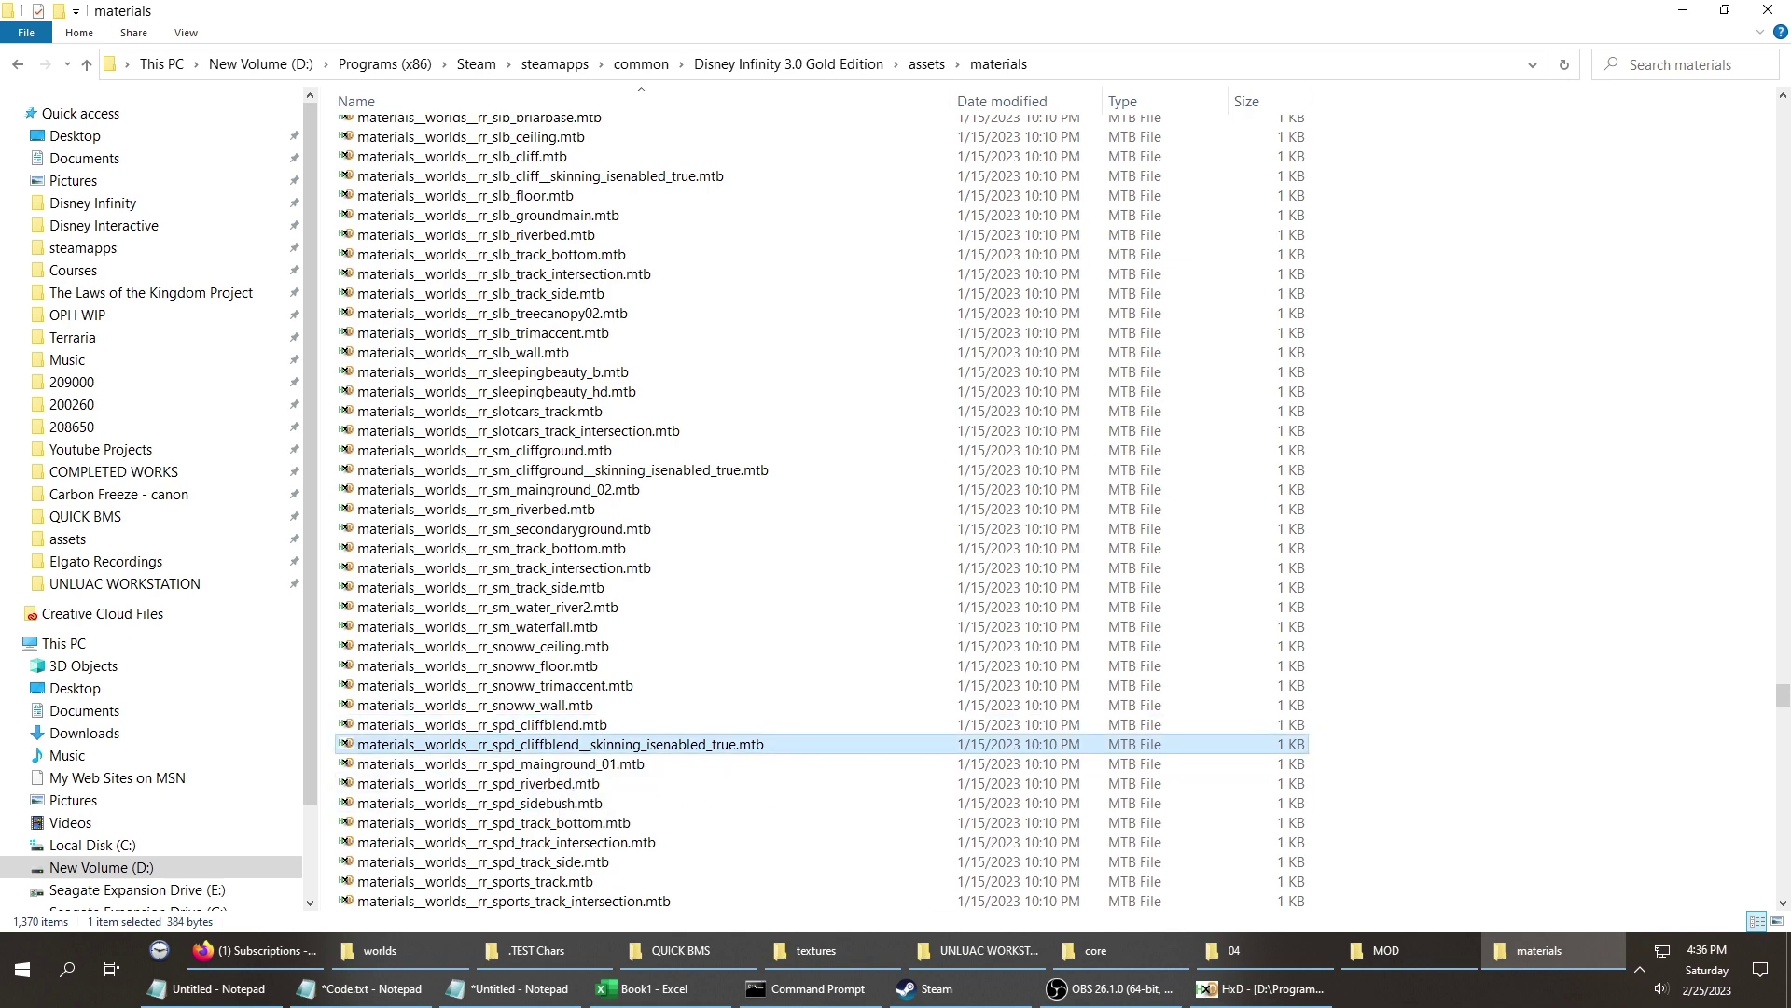
pyautogui.click(619, 763)
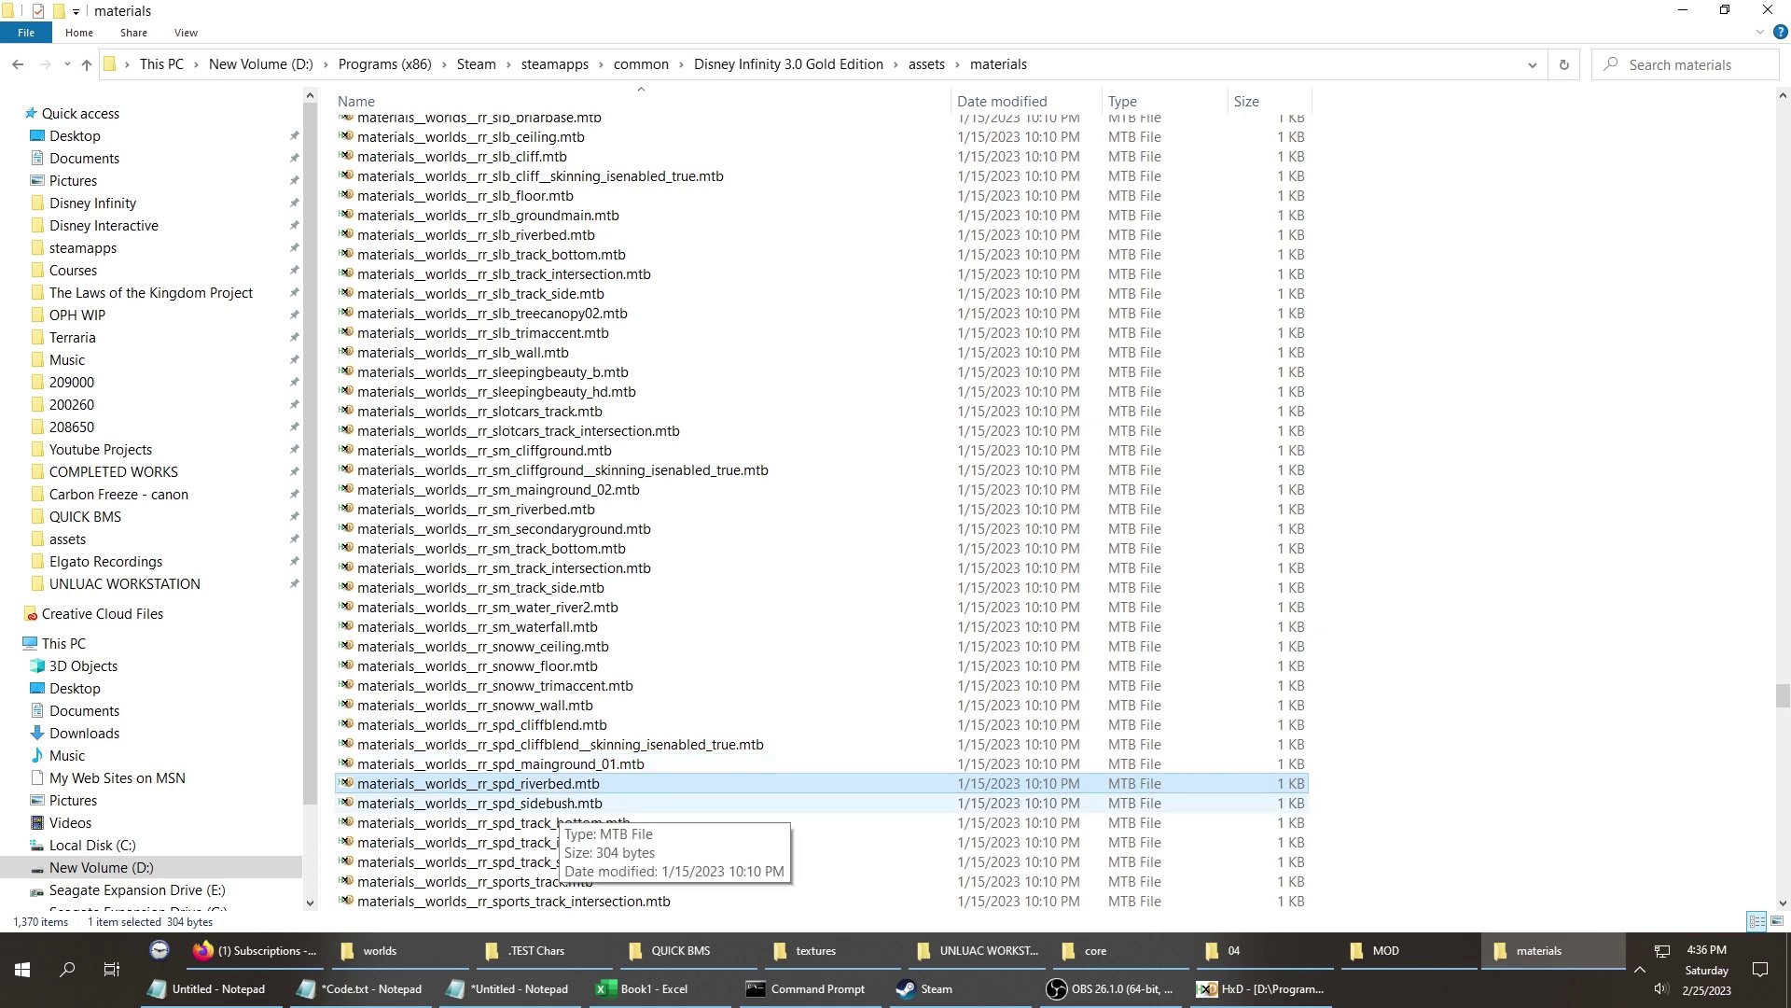
pyautogui.click(552, 804)
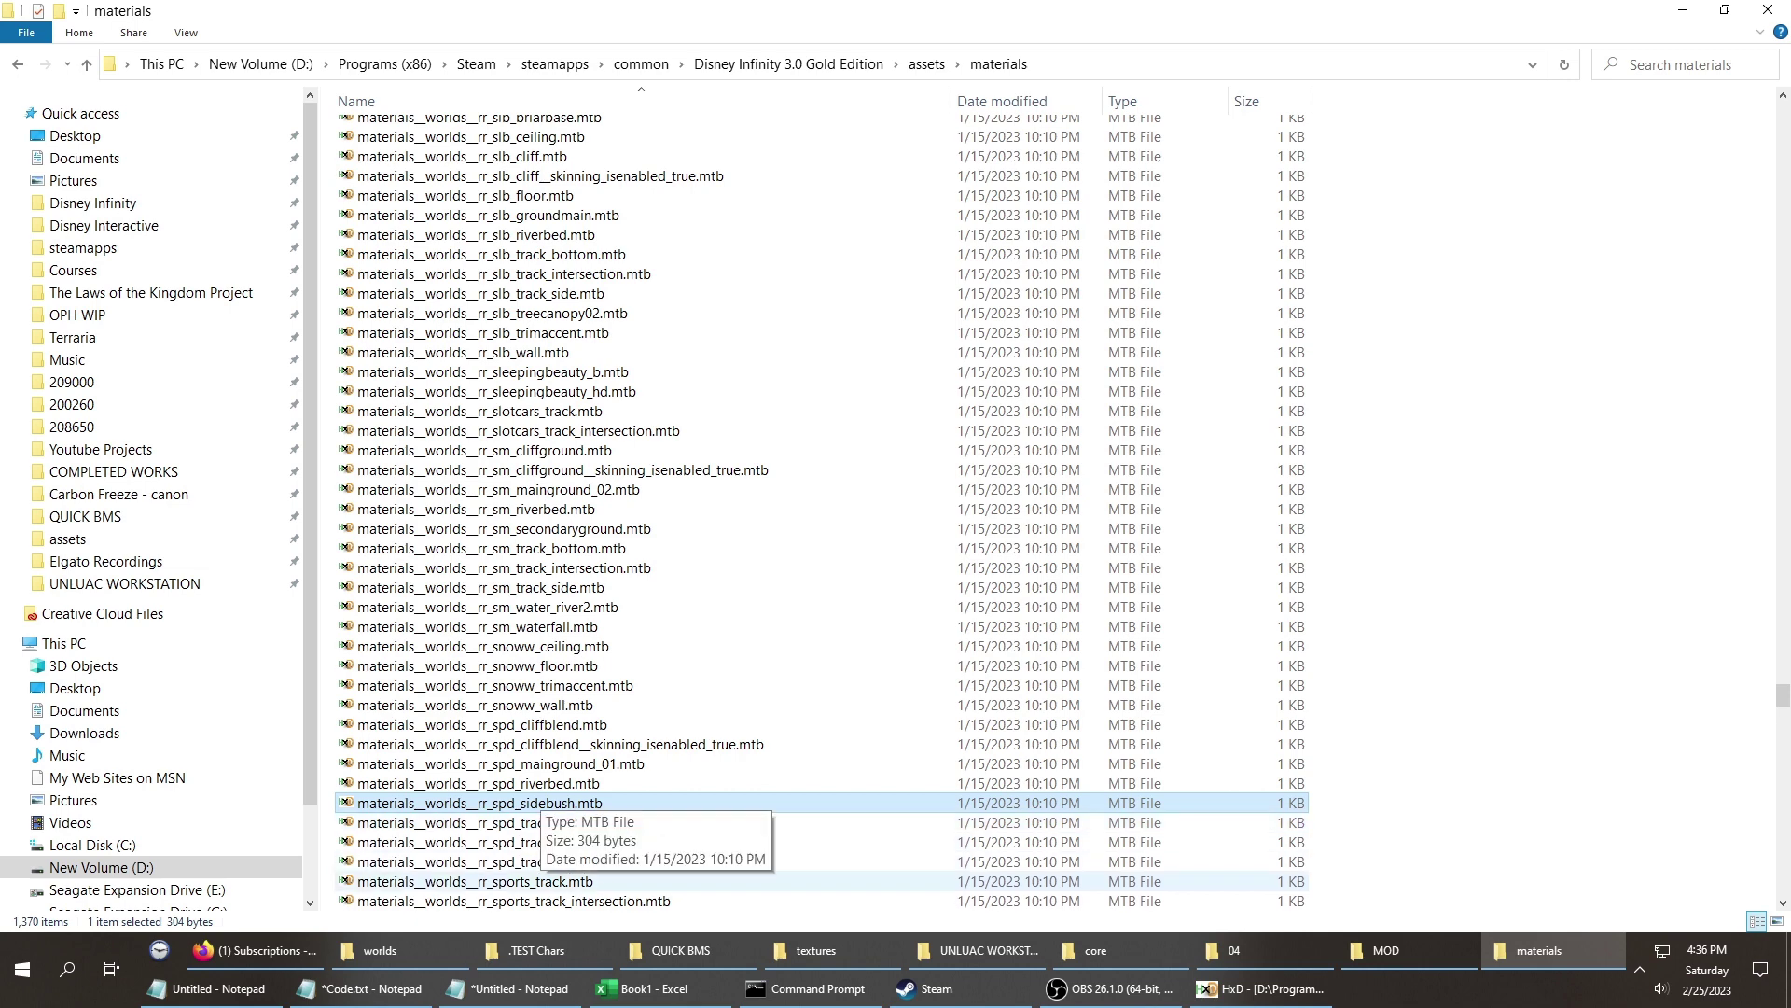
pyautogui.click(541, 861)
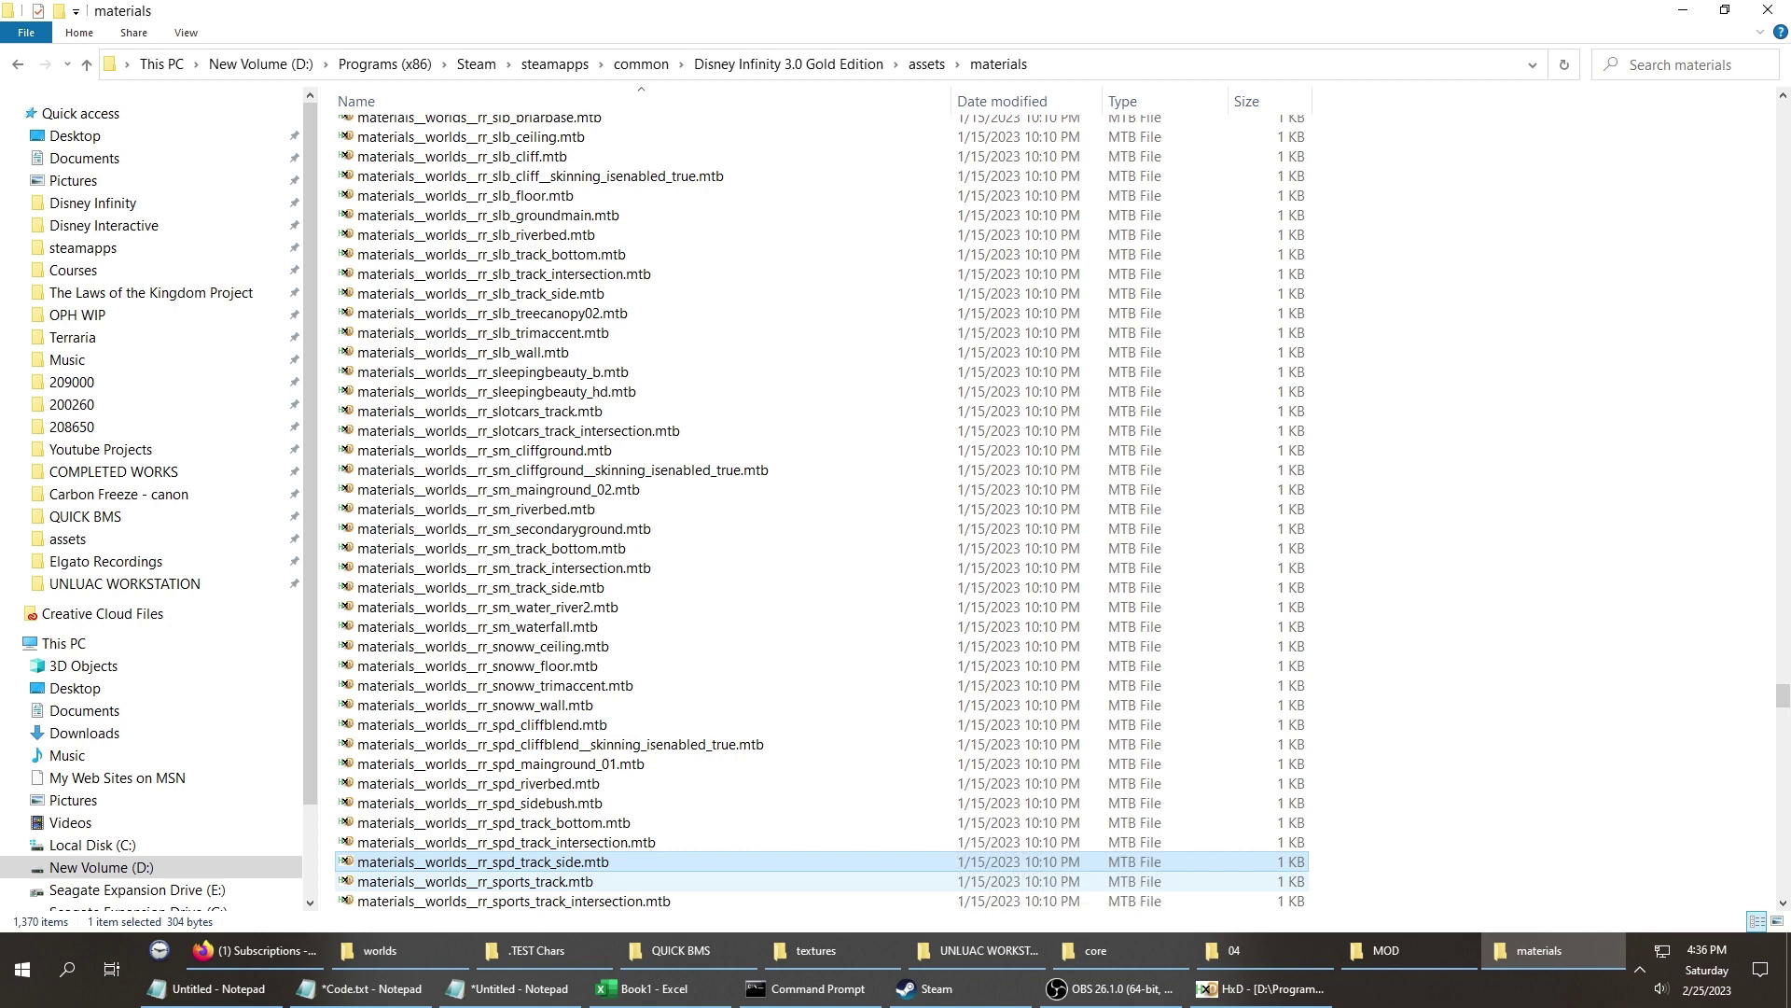
pyautogui.keyDown('shift'); pyautogui.click(691, 725); pyautogui.keyUp('shift')
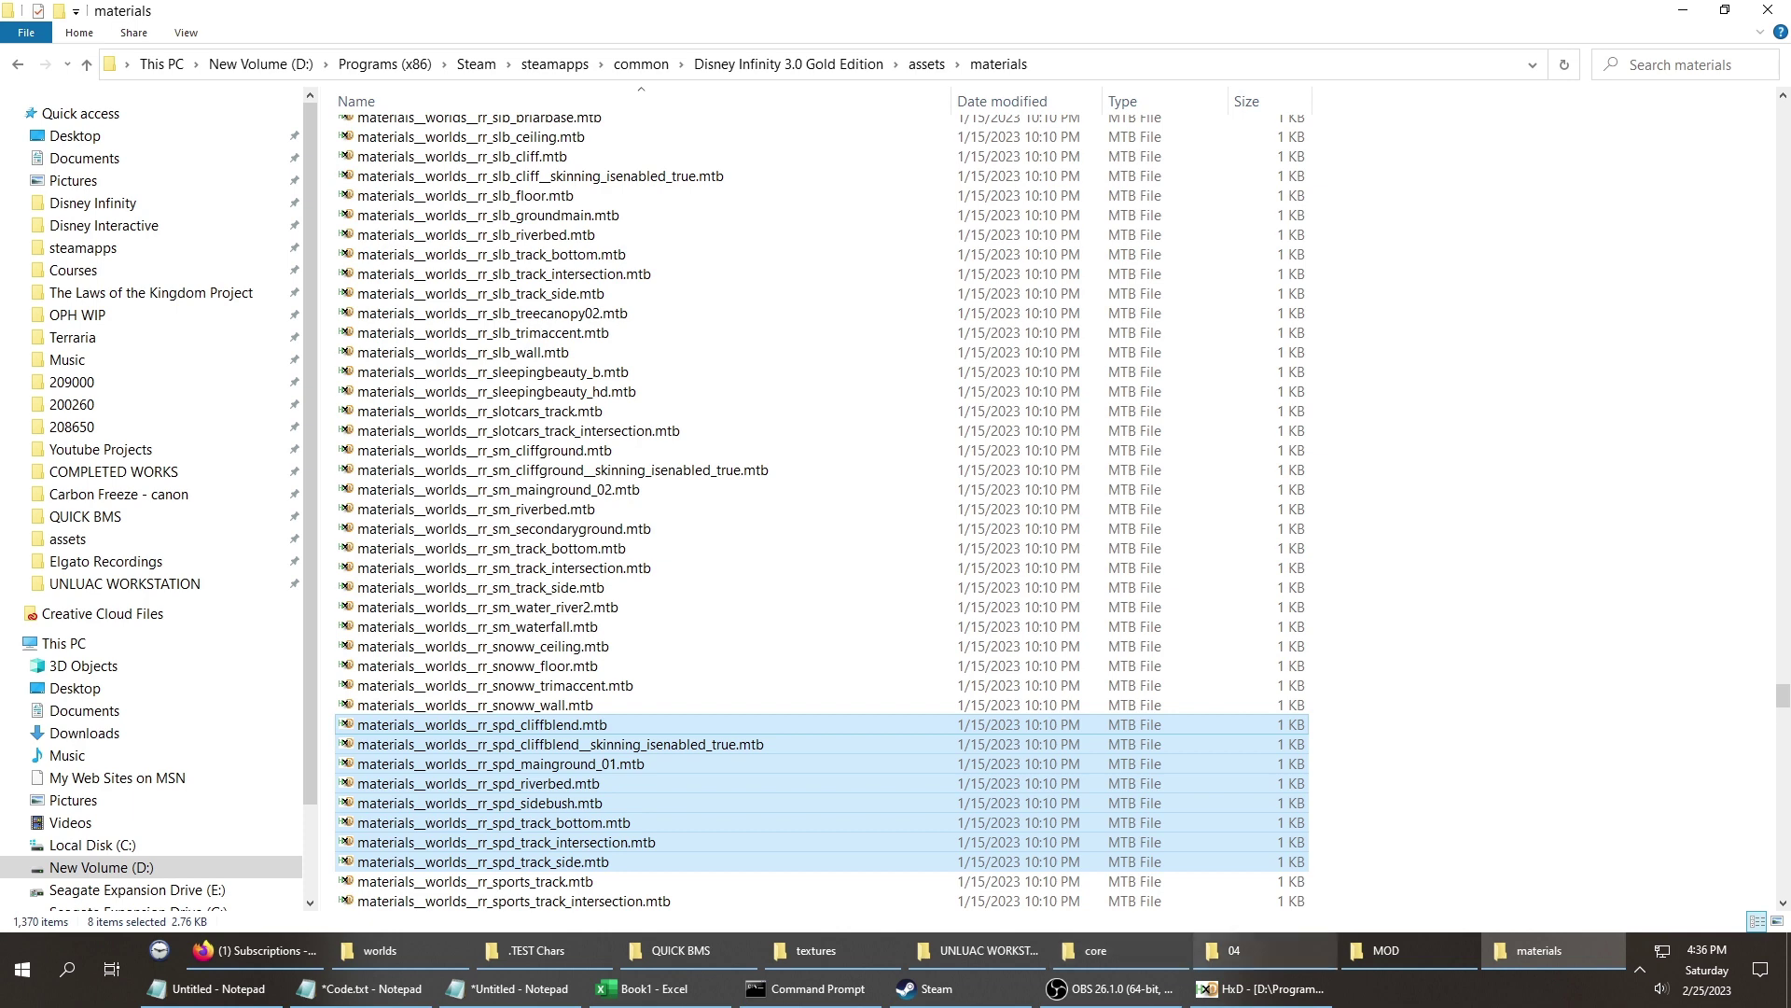
# Go to the SpiderMan Terrain folder, view the comic-panel texture ef94850fd79574fe.tbody.dds at full size, and close it.
pyautogui.moveTo(1234, 950)
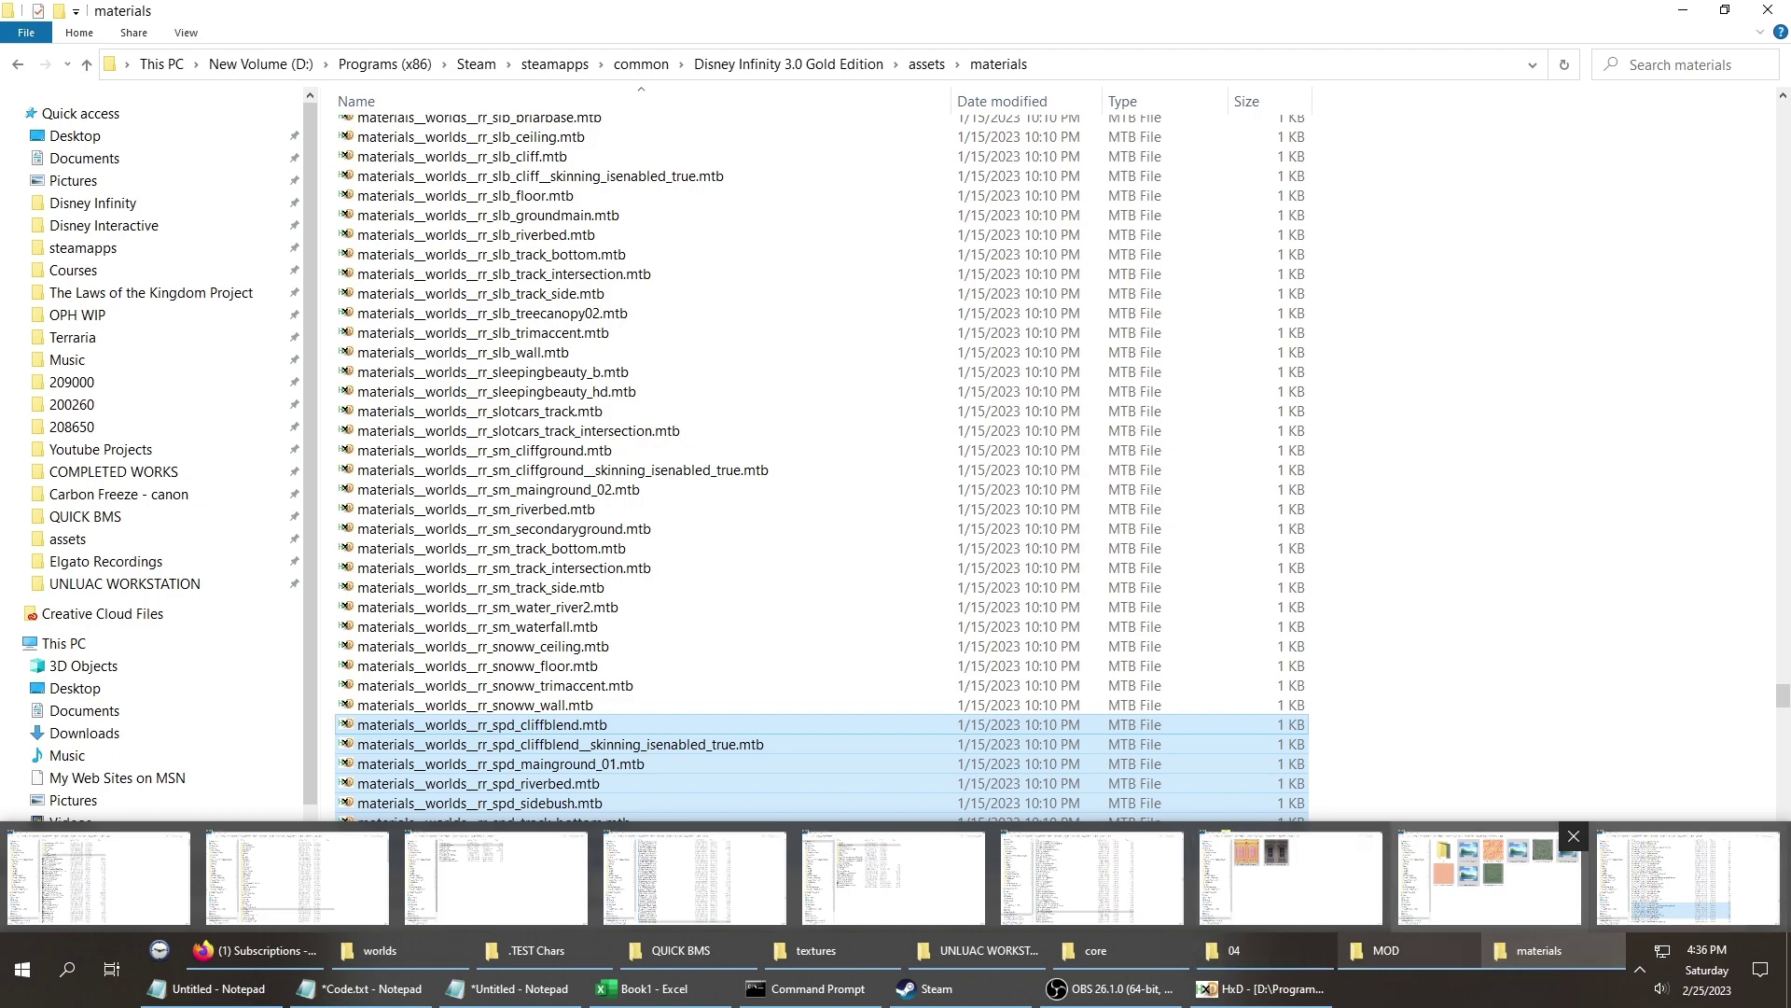
pyautogui.click(1489, 877)
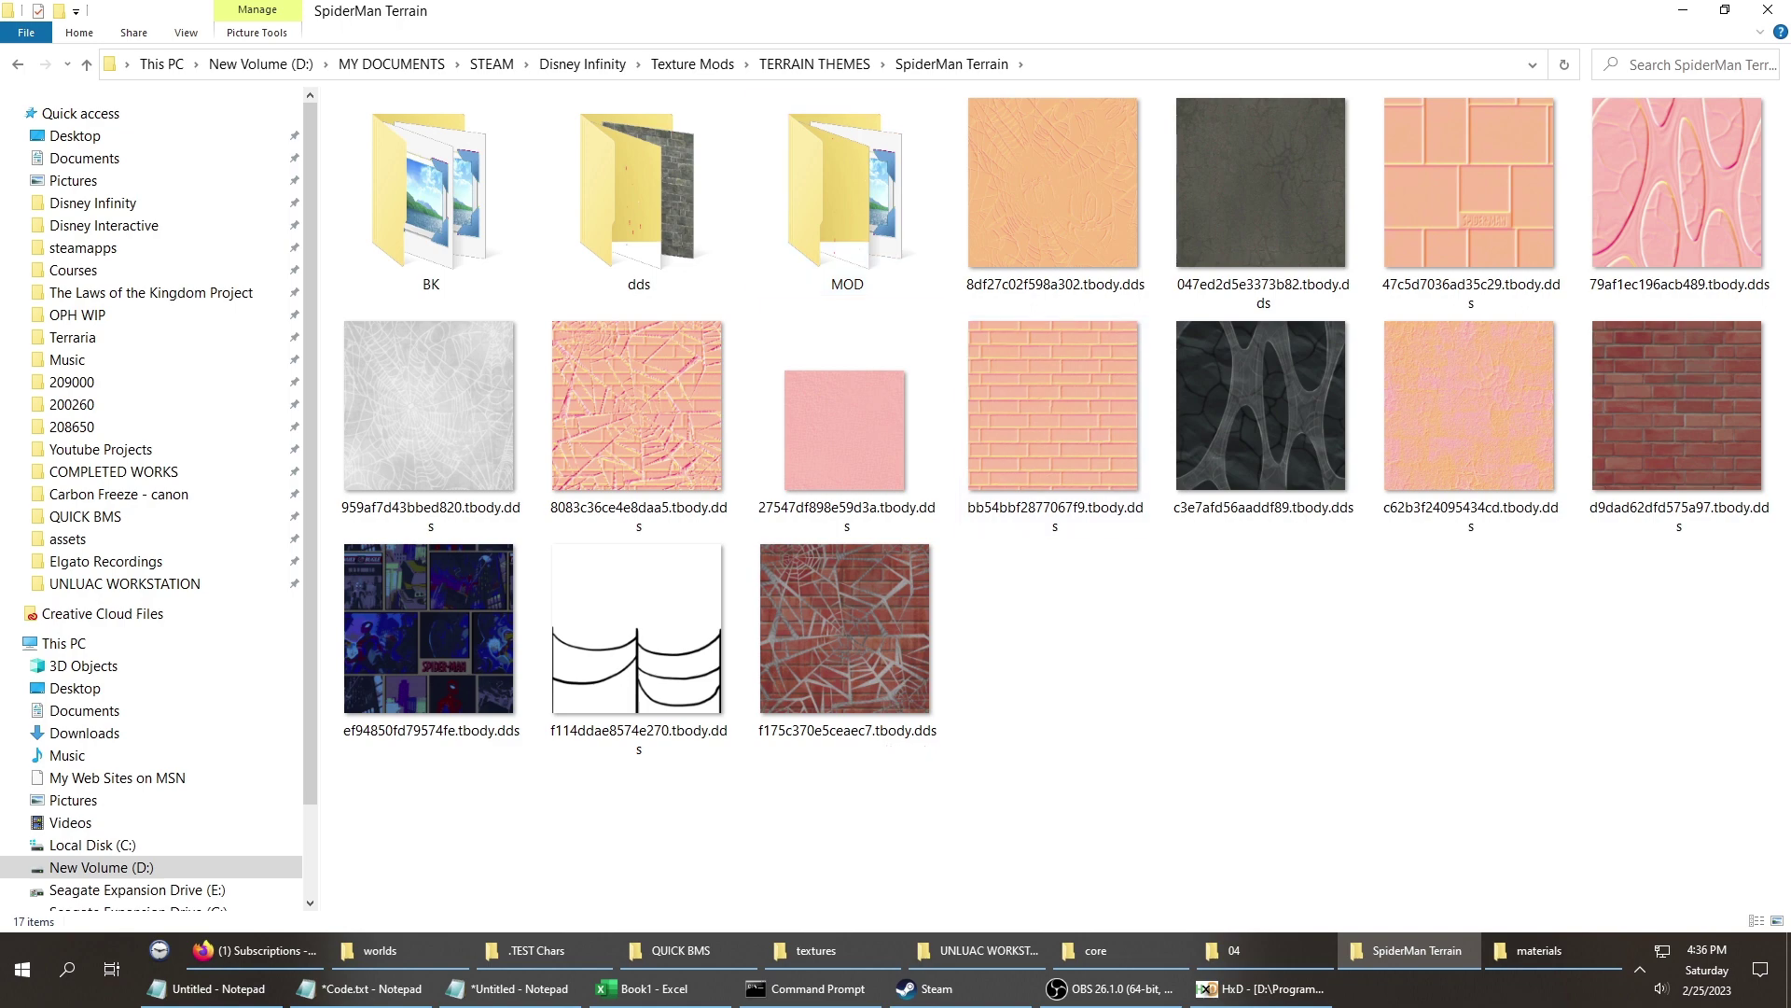
pyautogui.doubleClick(429, 635)
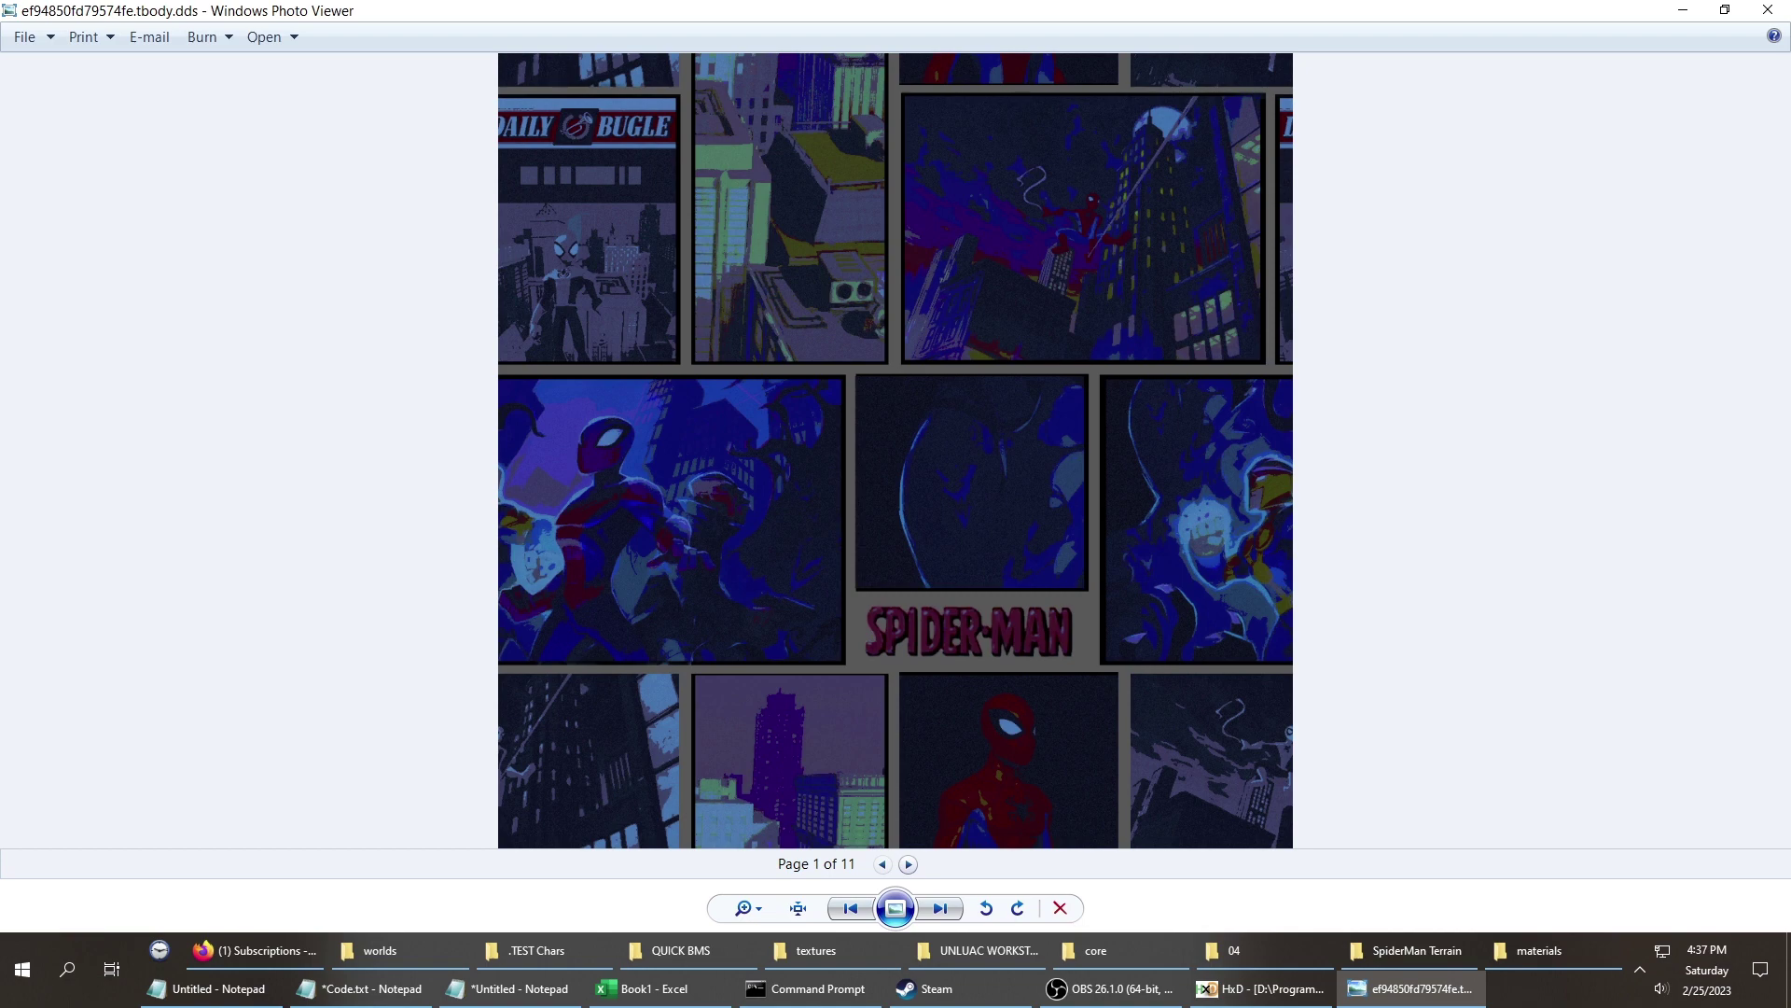
pyautogui.click(1767, 10)
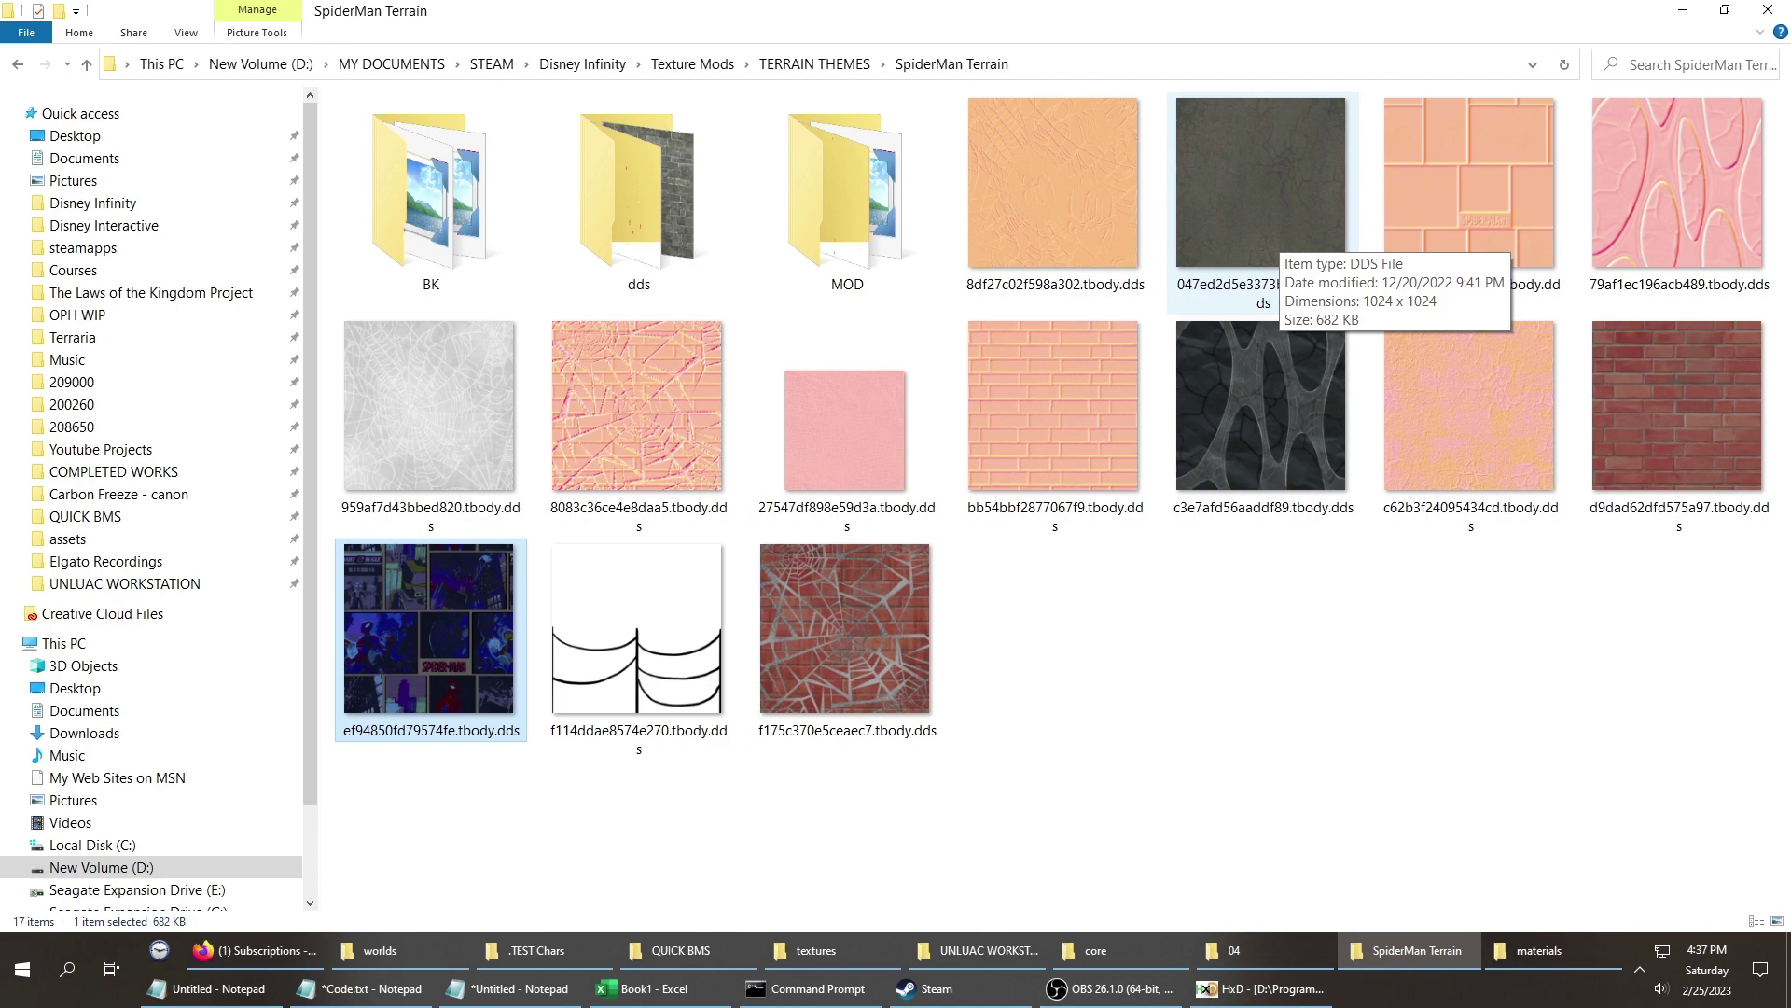
# Rename the MOD folder in SpiderMan Terrain to MOD.OLD.
pyautogui.click(846, 194)
pyautogui.press('F2')
pyautogui.press('Right')
pyautogui.write('.')
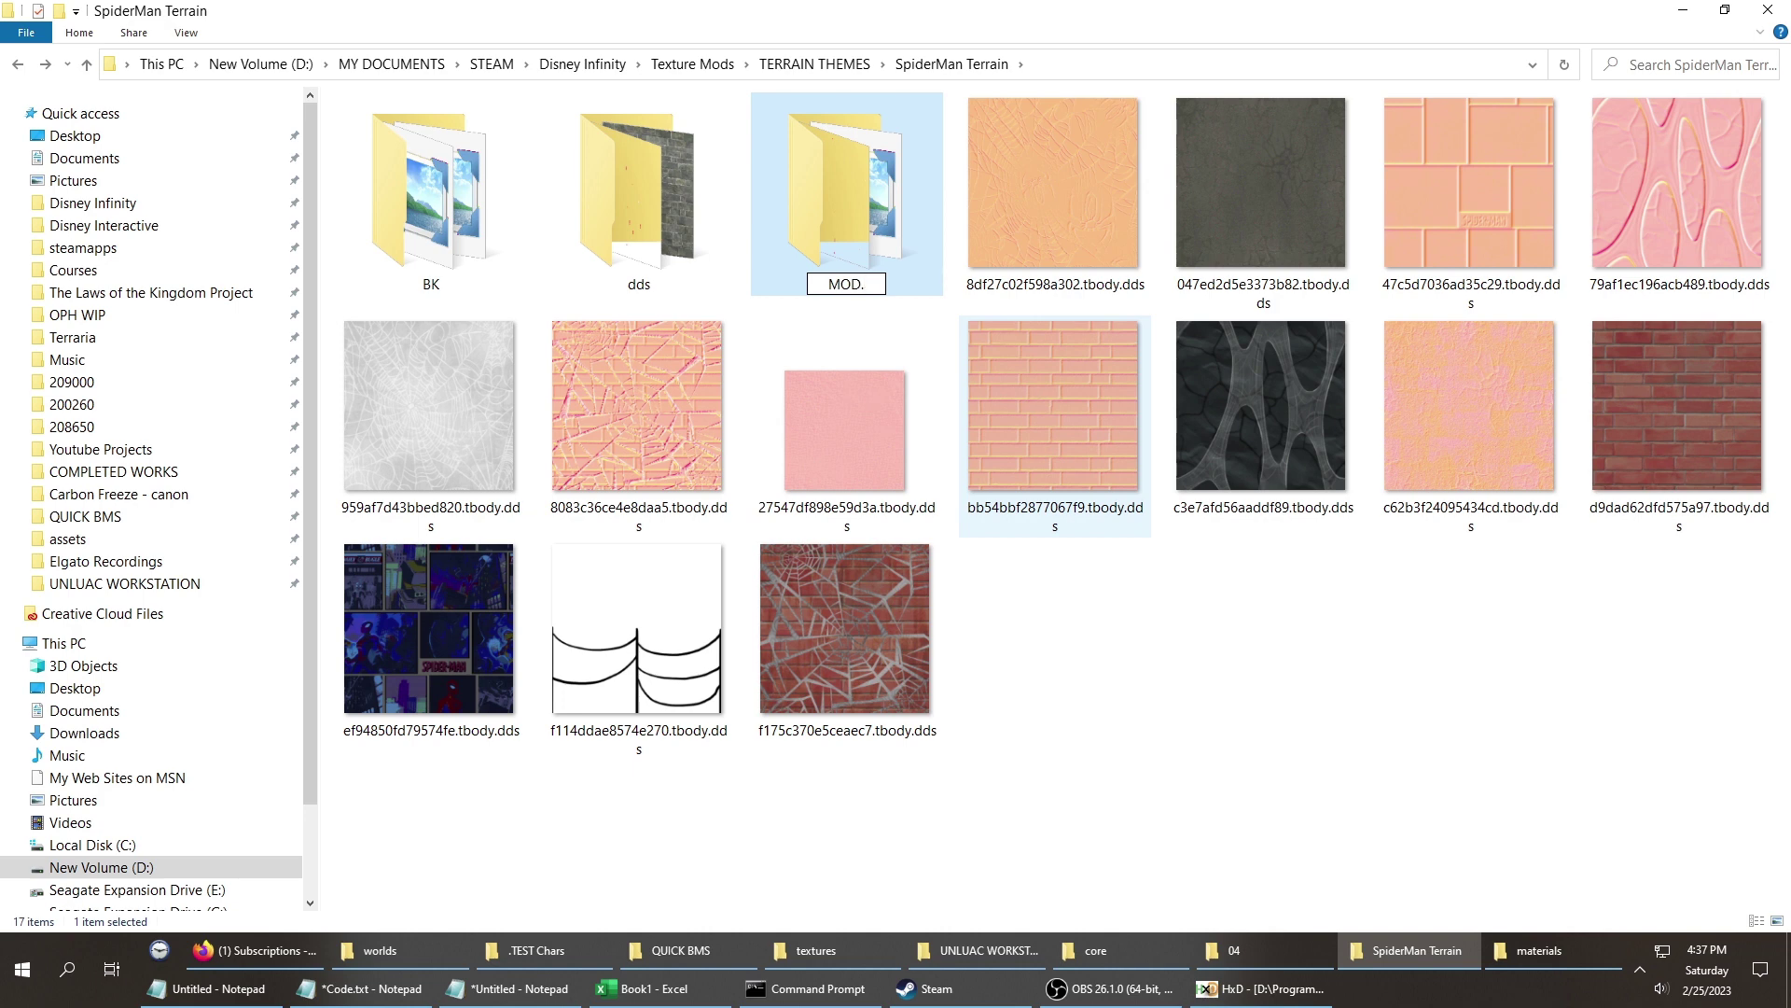
pyautogui.write('OLD')
pyautogui.press('Return')
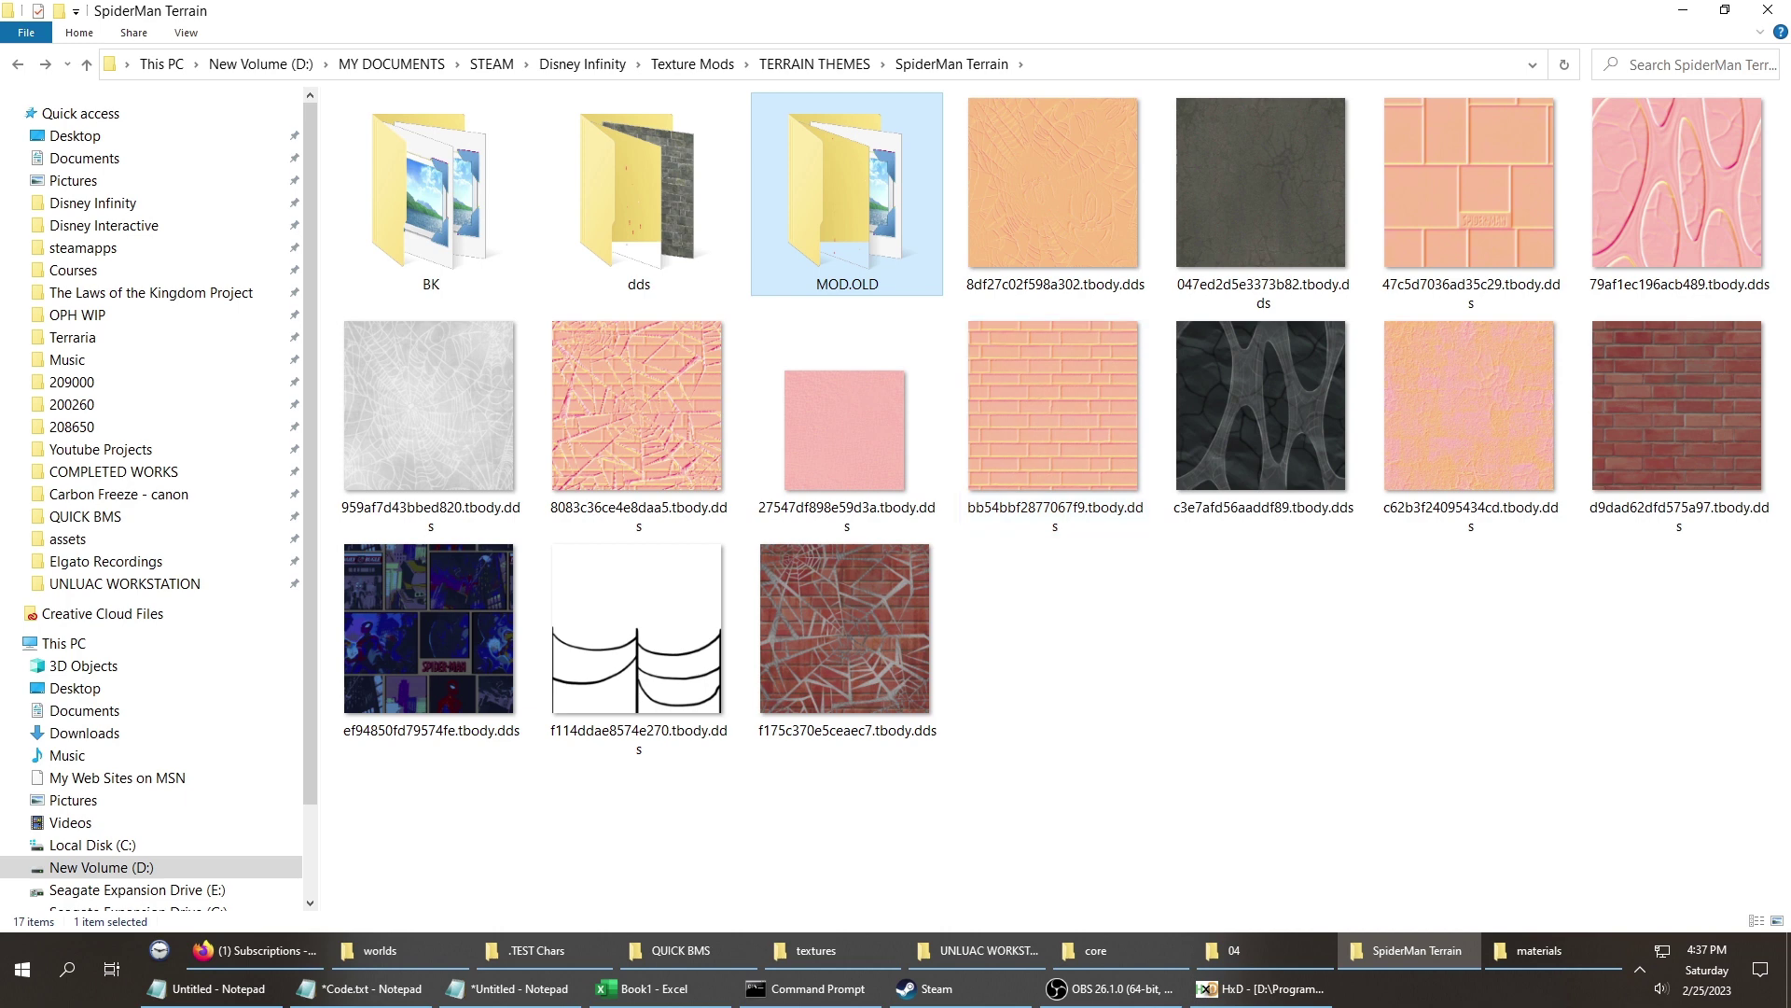
# Create a new folder named MOD in SpiderMan Terrain.
pyautogui.rightClick(1230, 470)
pyautogui.moveTo(1272, 763)
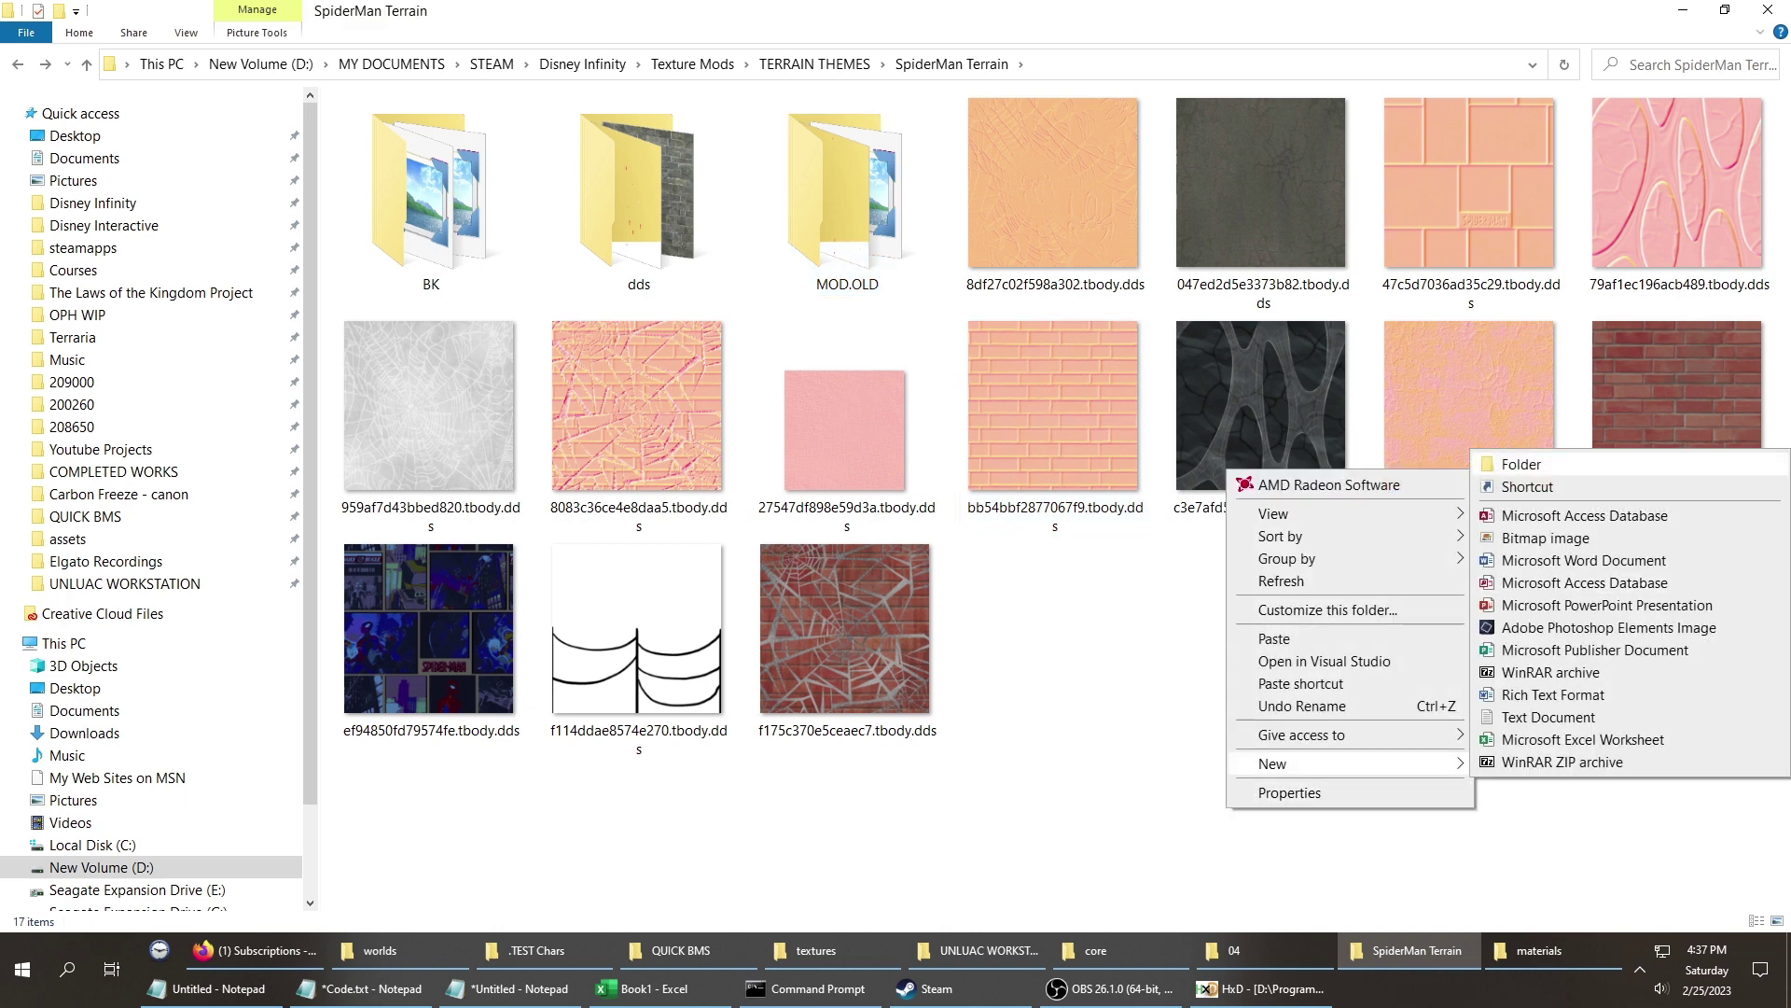
pyautogui.click(1522, 464)
pyautogui.write('MOD')
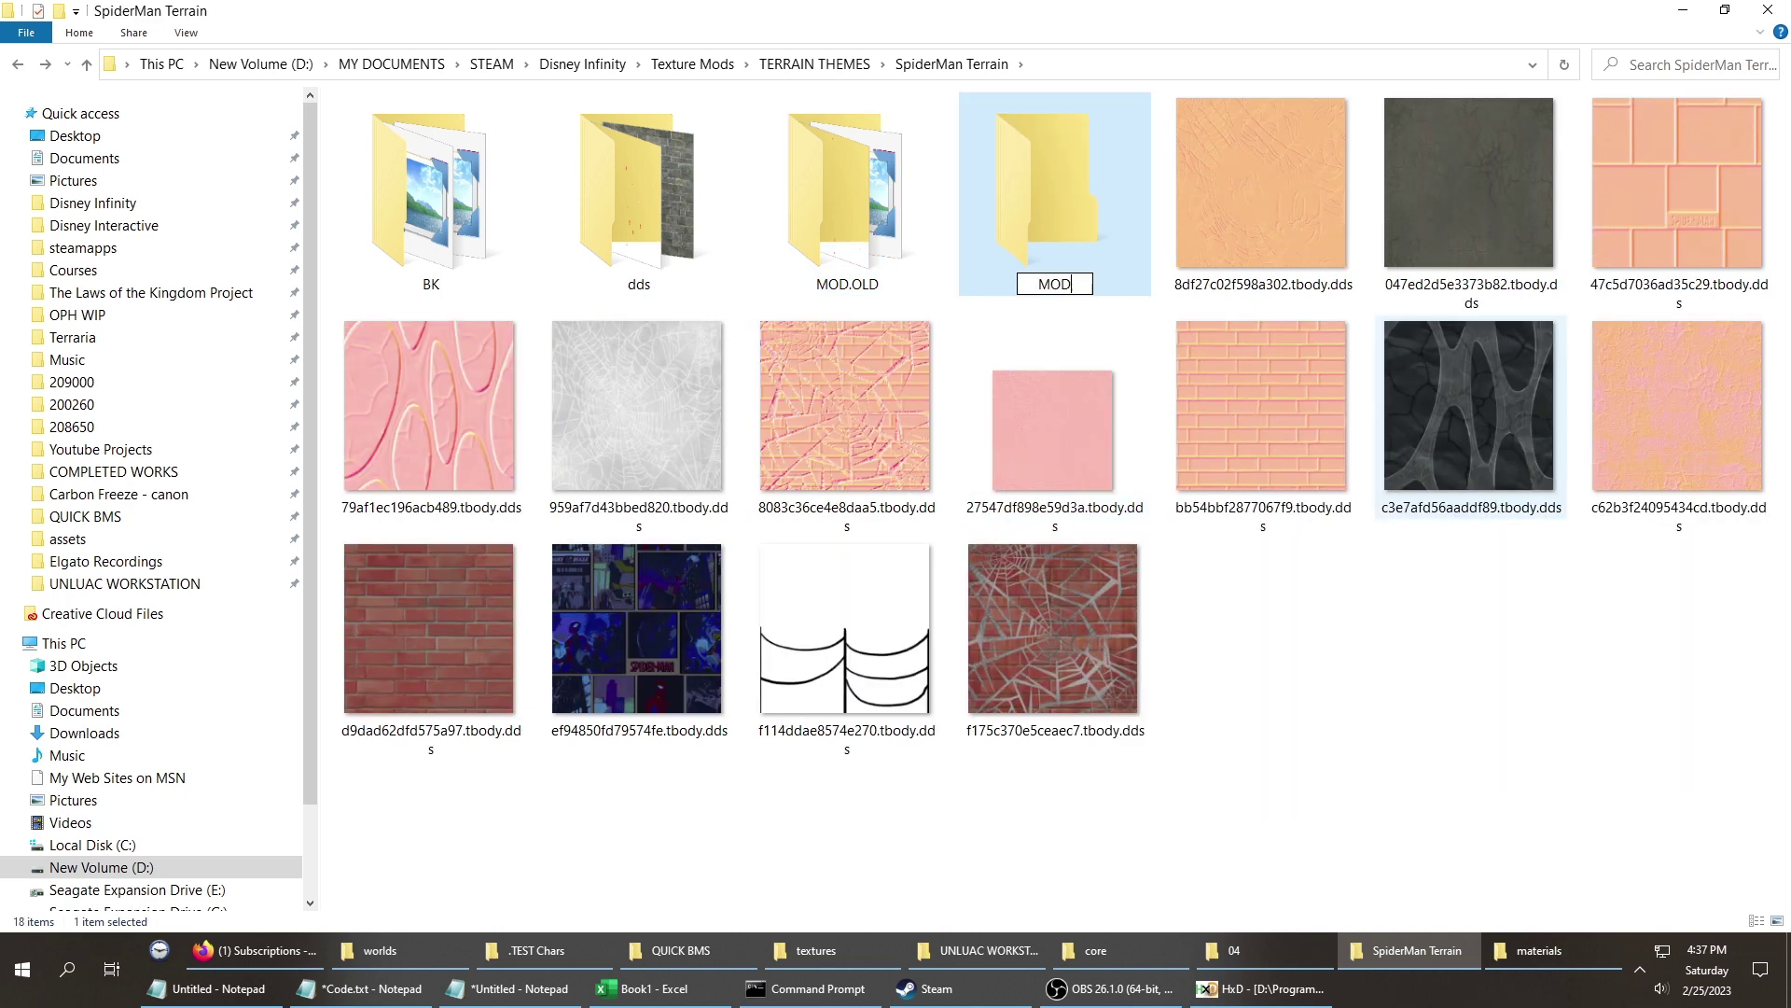
pyautogui.press('Return')
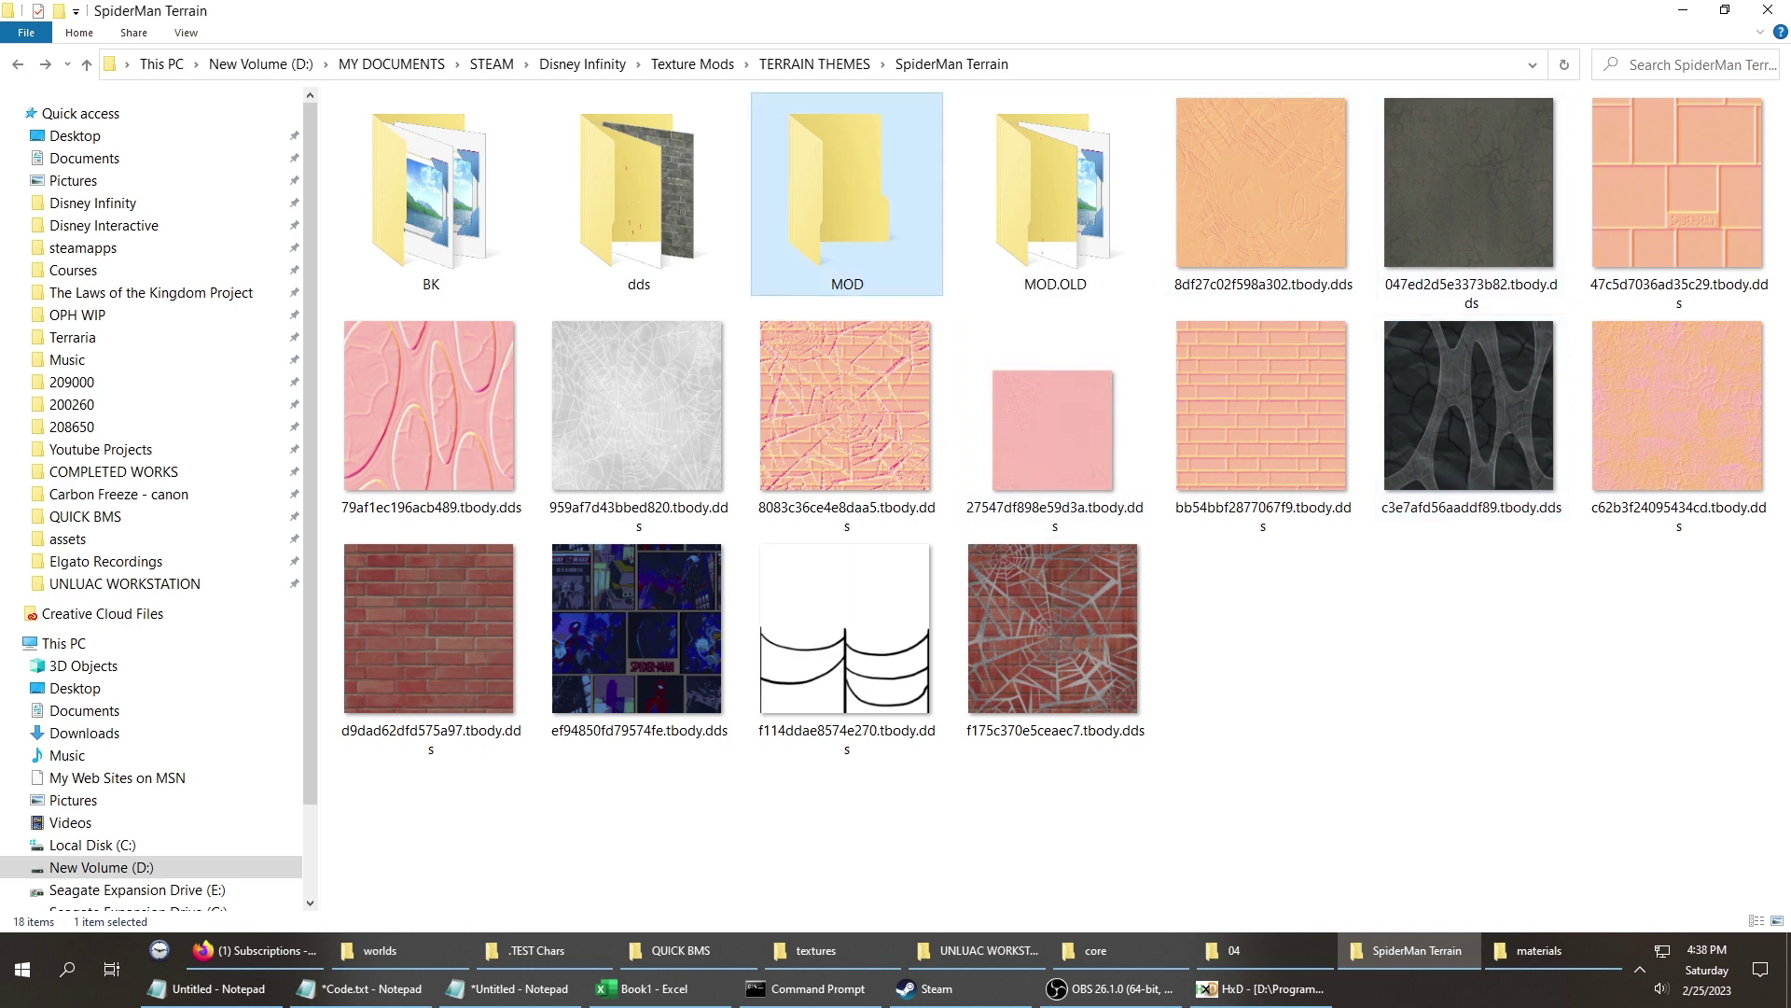
# Create a BK subfolder inside the new MOD folder and return to SpiderMan Terrain.
pyautogui.doubleClick(784, 233)
pyautogui.rightClick(804, 315)
pyautogui.moveTo(849, 608)
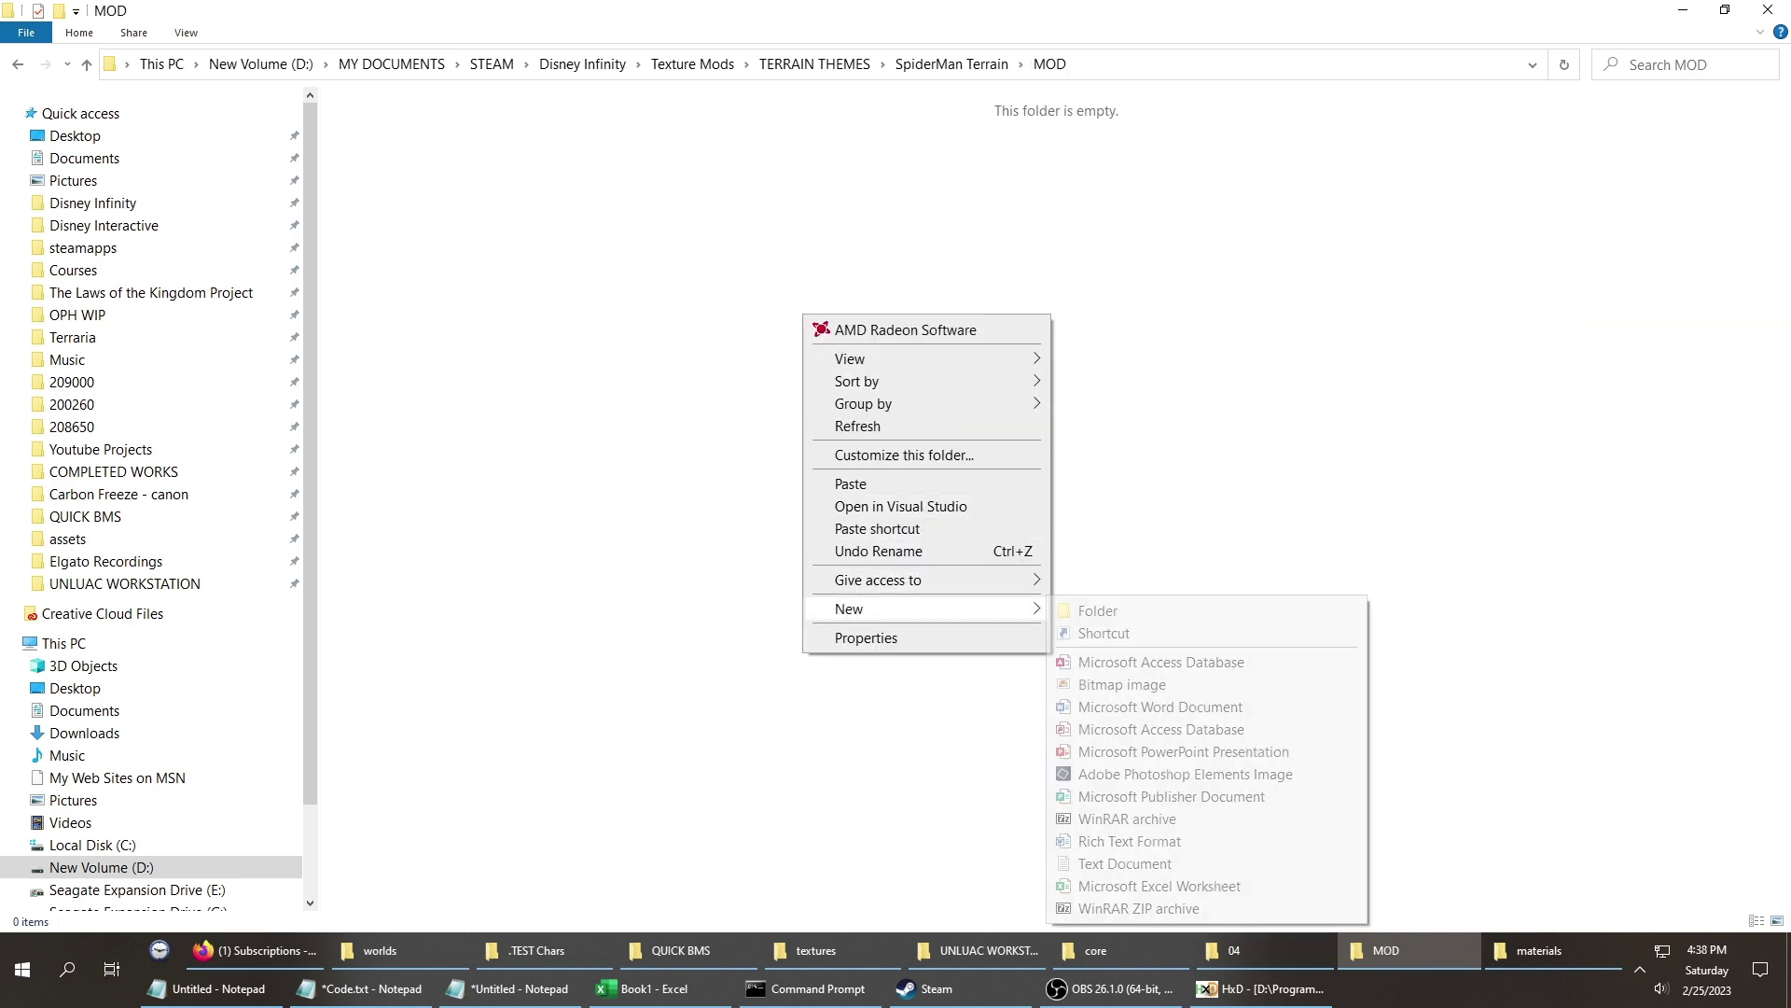
pyautogui.click(1098, 610)
pyautogui.write('BK')
pyautogui.press('Return')
pyautogui.press('BackSpace')
# Look over the SpiderMan Terrain textures and view the plain red brick texture d9dad62dfd575a97.tbody.dds at full size.
pyautogui.moveTo(1082, 621)
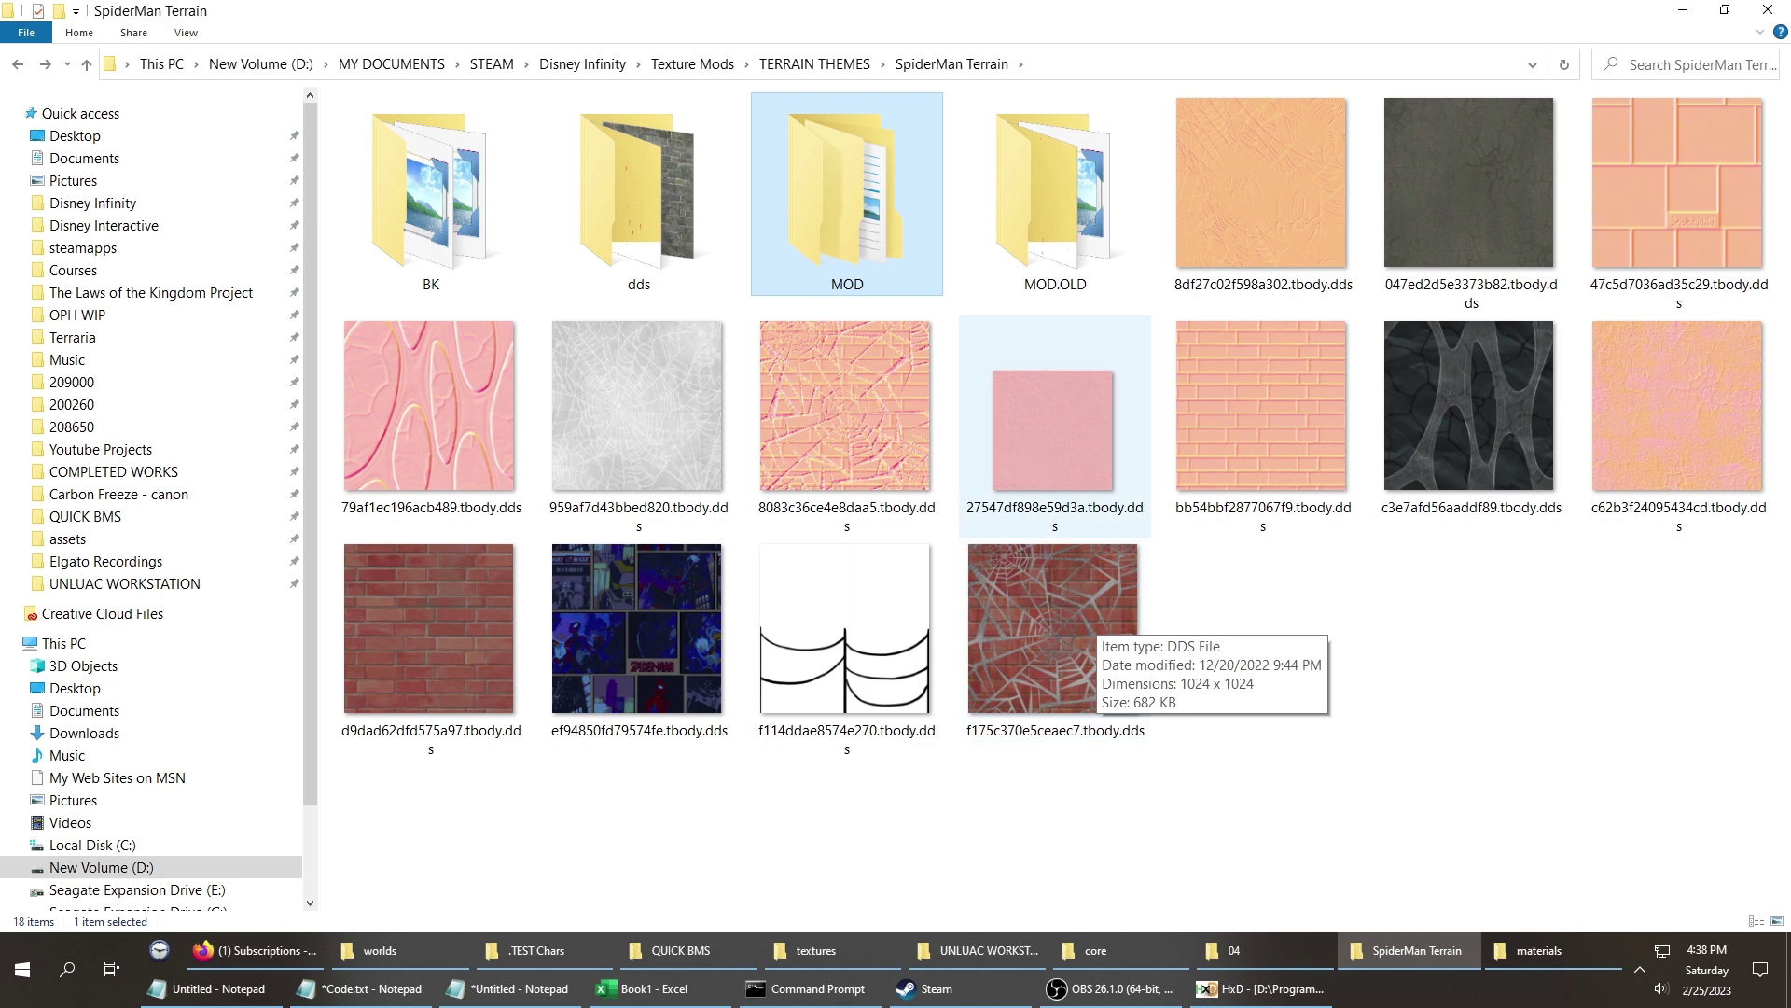
pyautogui.moveTo(844, 353)
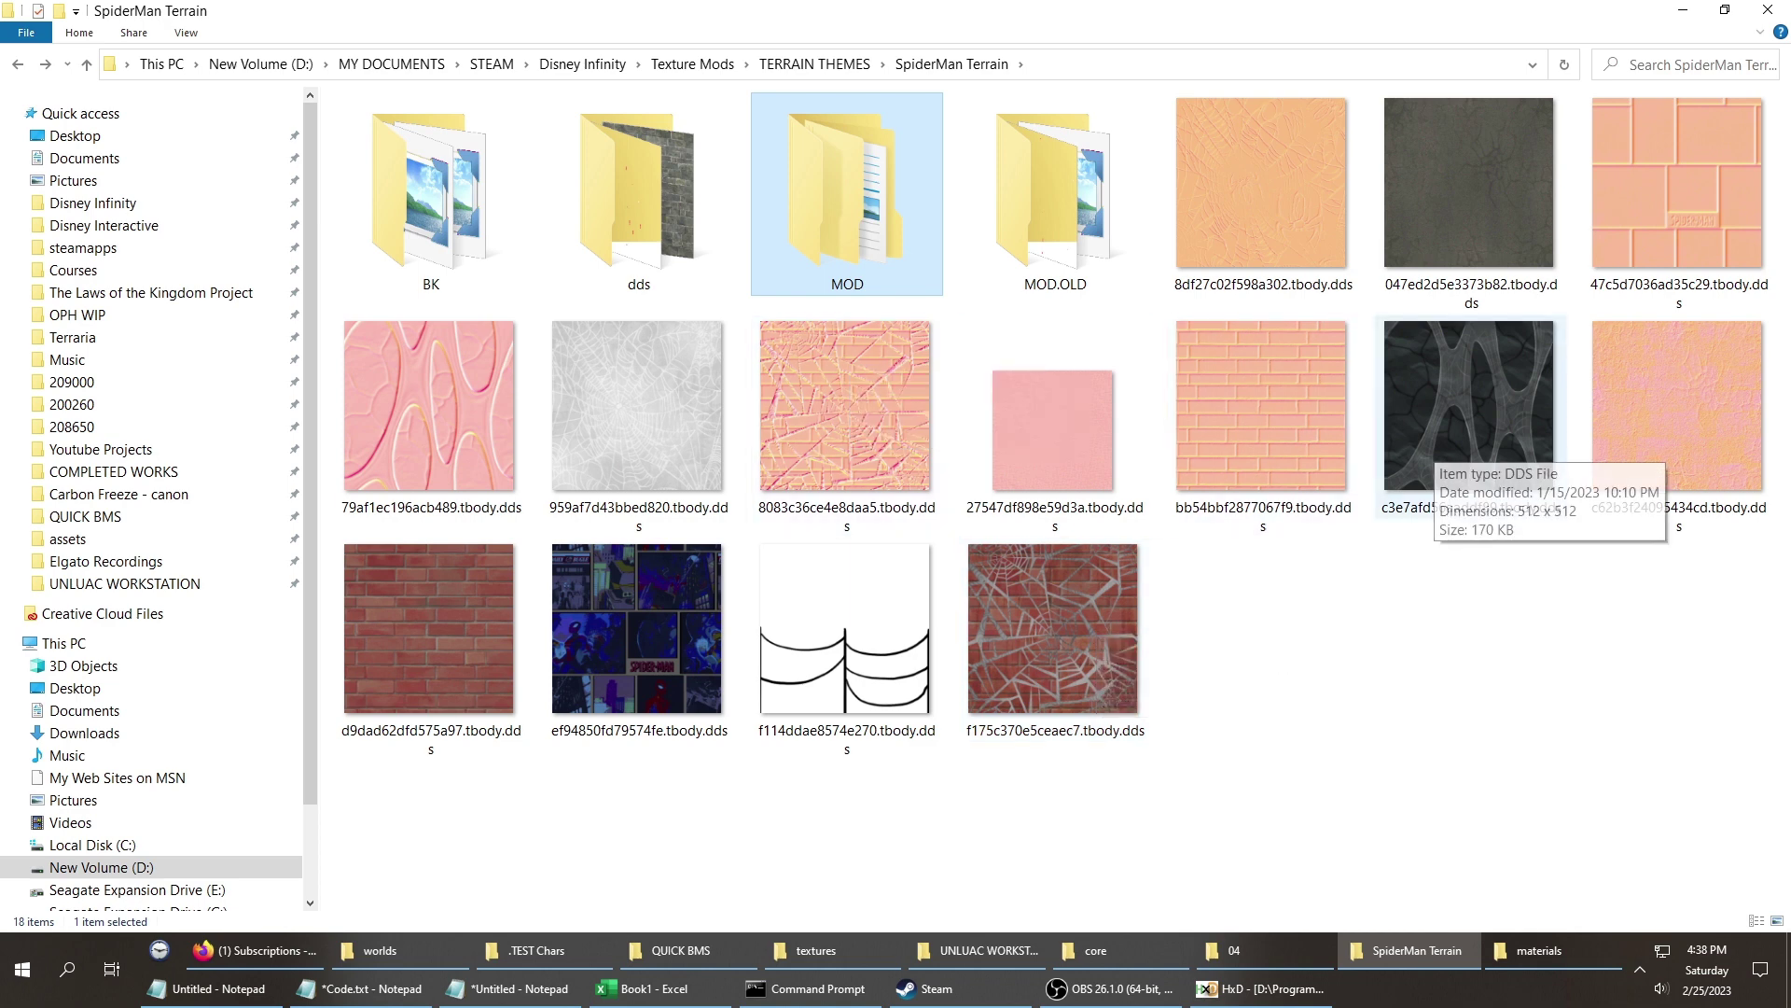
pyautogui.click(846, 419)
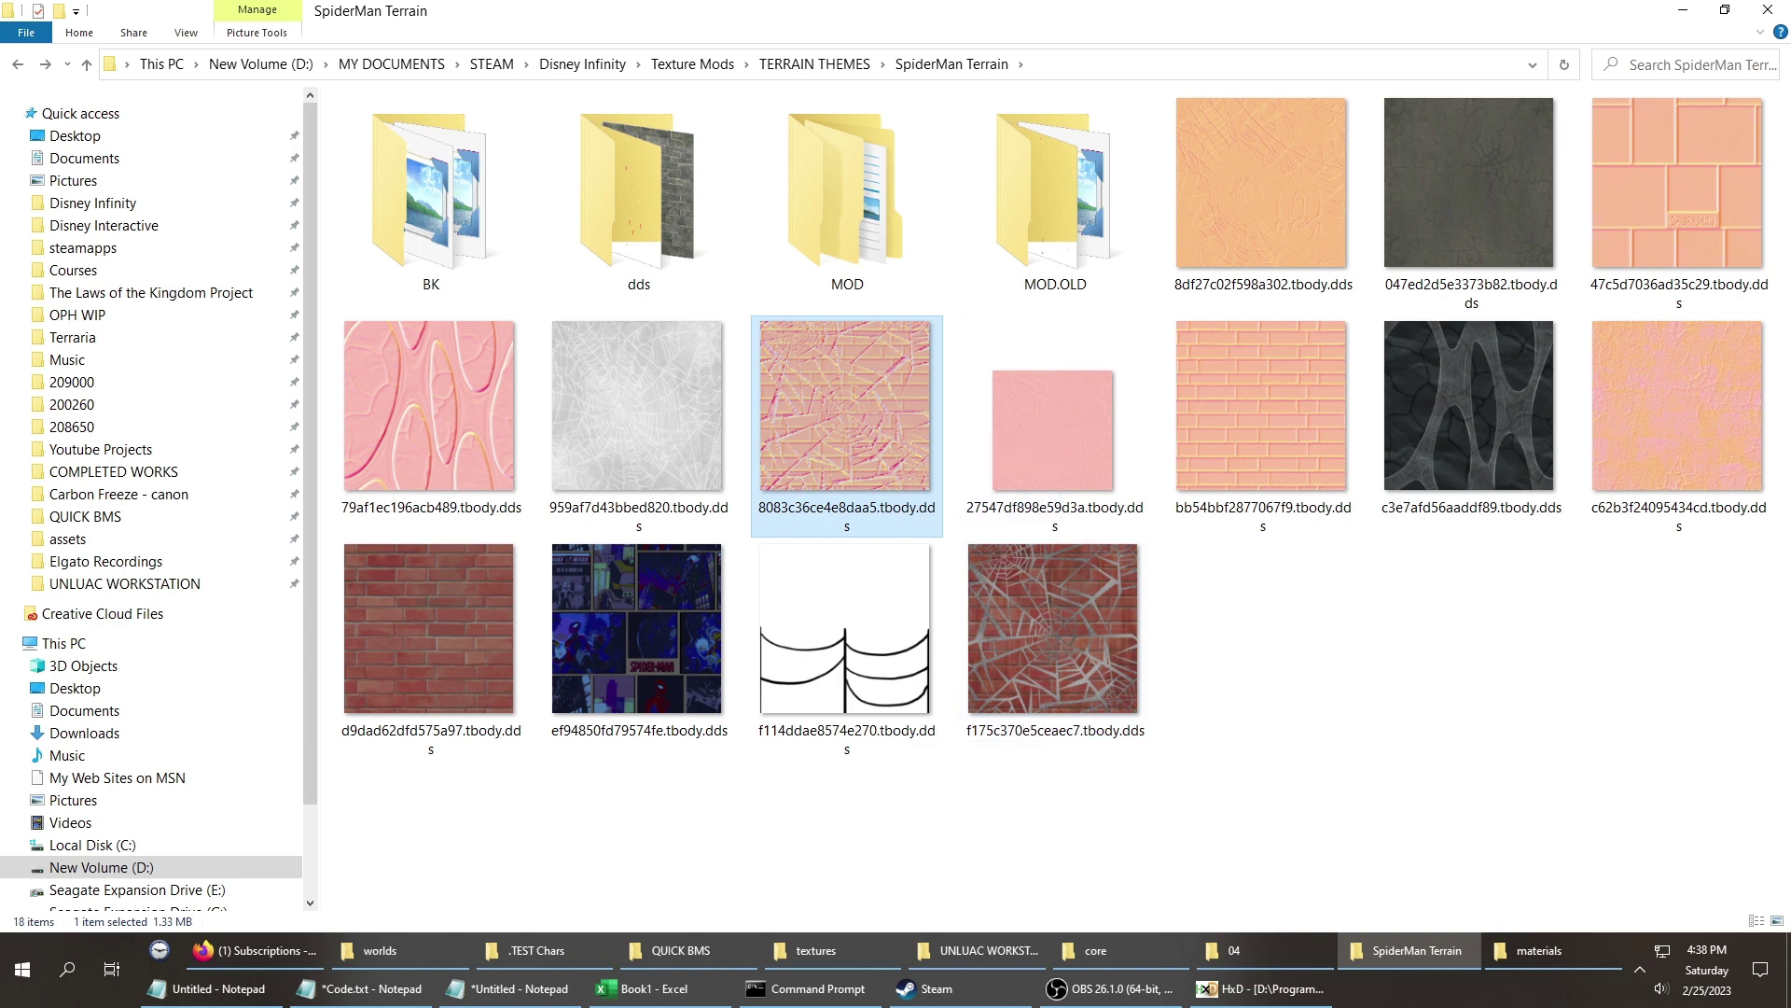
pyautogui.moveTo(1287, 431)
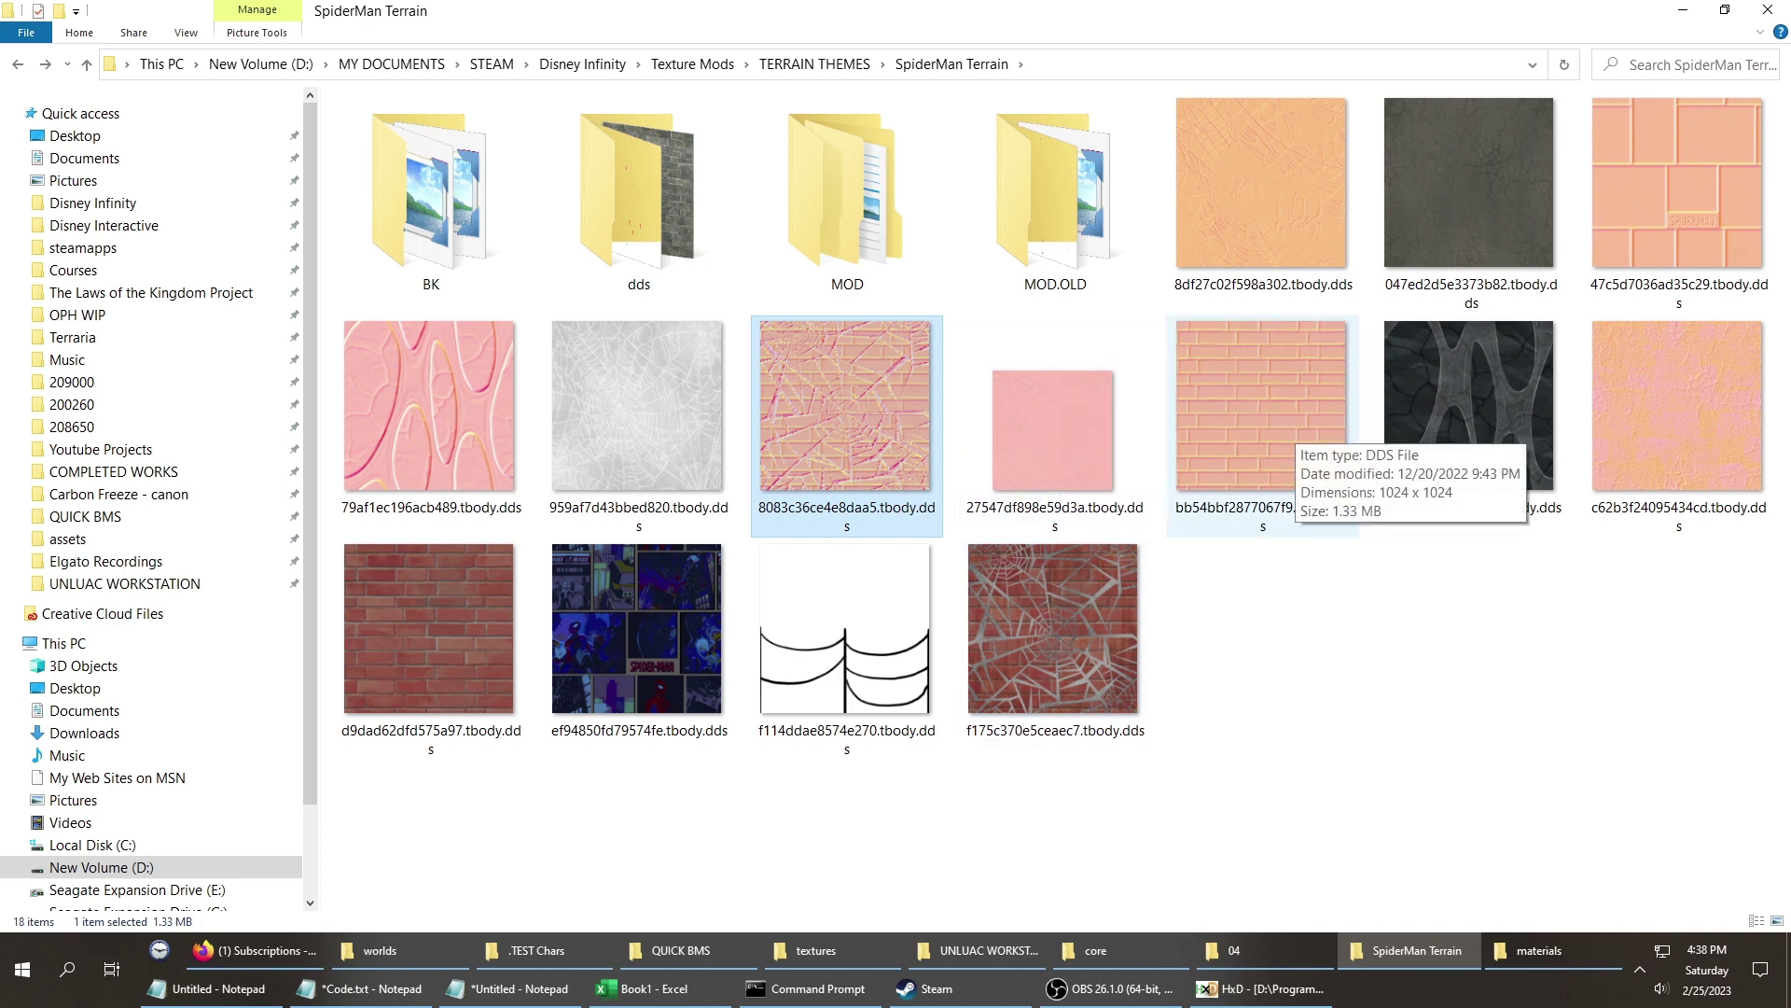
pyautogui.doubleClick(429, 630)
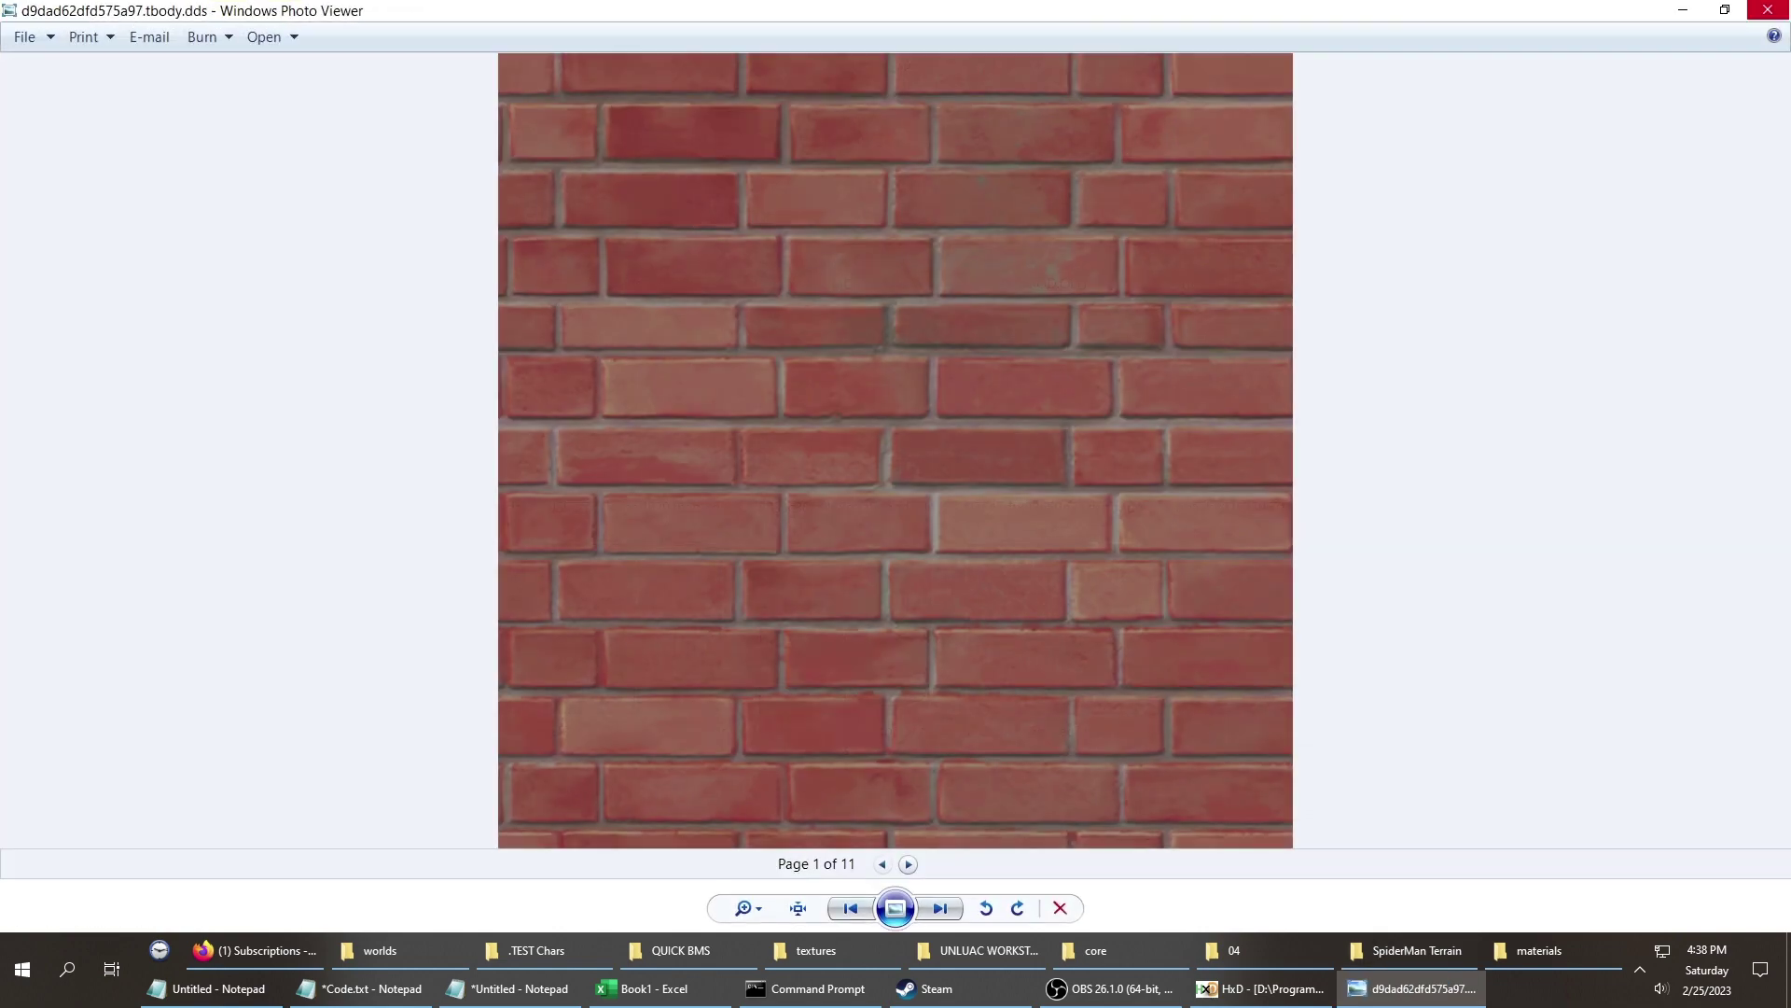